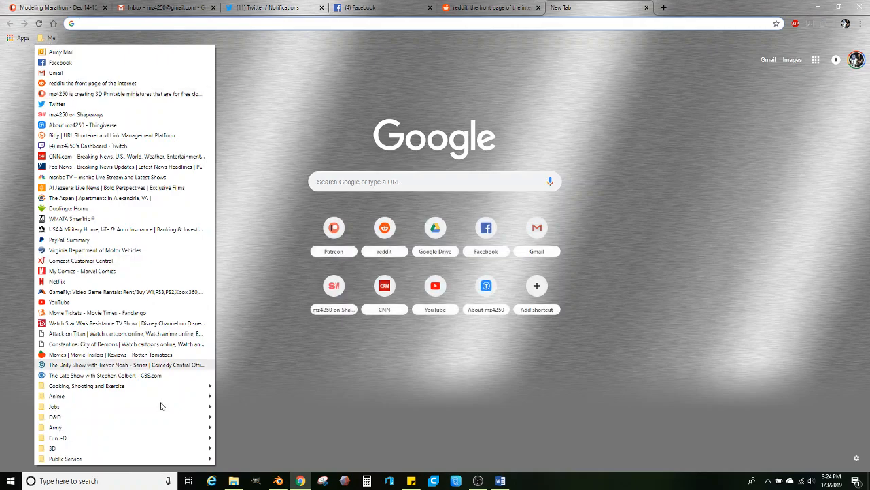
- Open the bookmarked Relaxing Jazz & Bossa Nova Music Radio stream from the 3D folder, and check the Twitter notifications and Gmail inbox
mouse_move(64, 451)
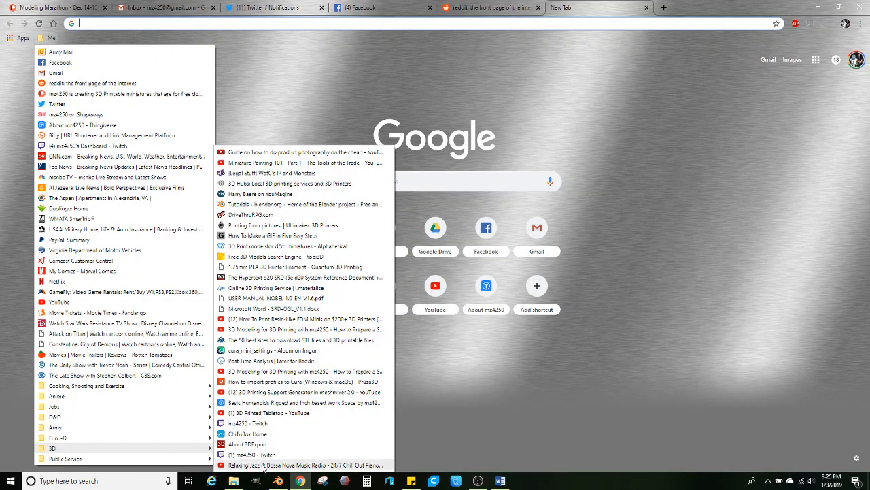
left_click(272, 466)
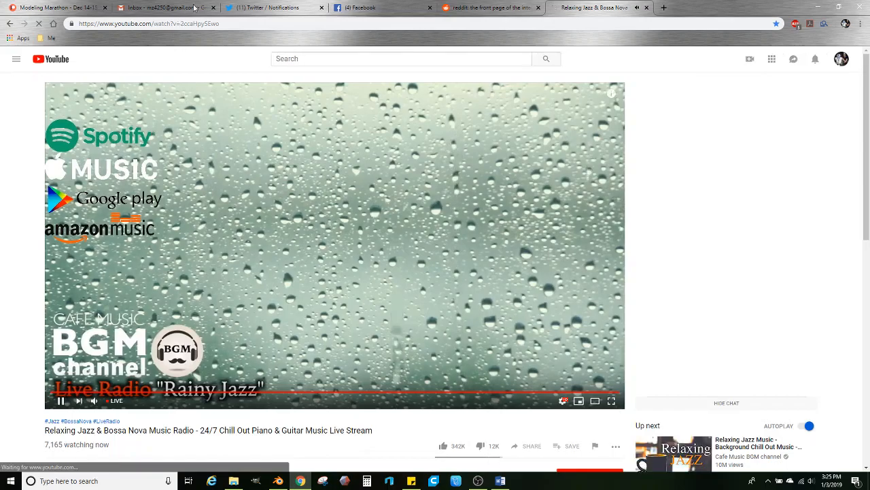
left_click(251, 7)
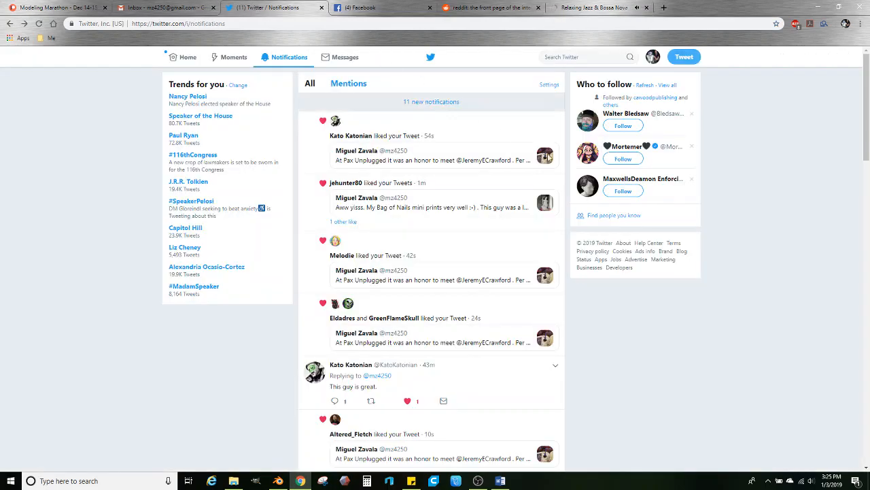
left_click(163, 6)
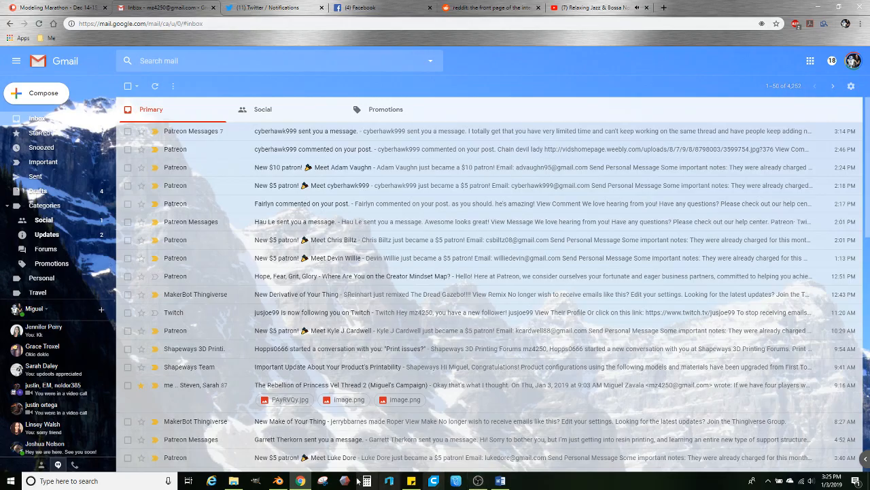
- Switch to Blender and set the system speaker volume to 16
left_click(278, 481)
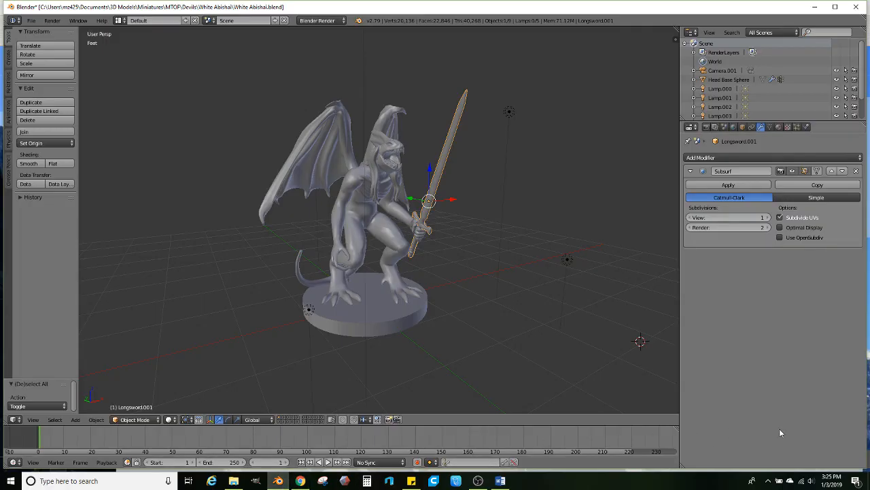
left_click(811, 481)
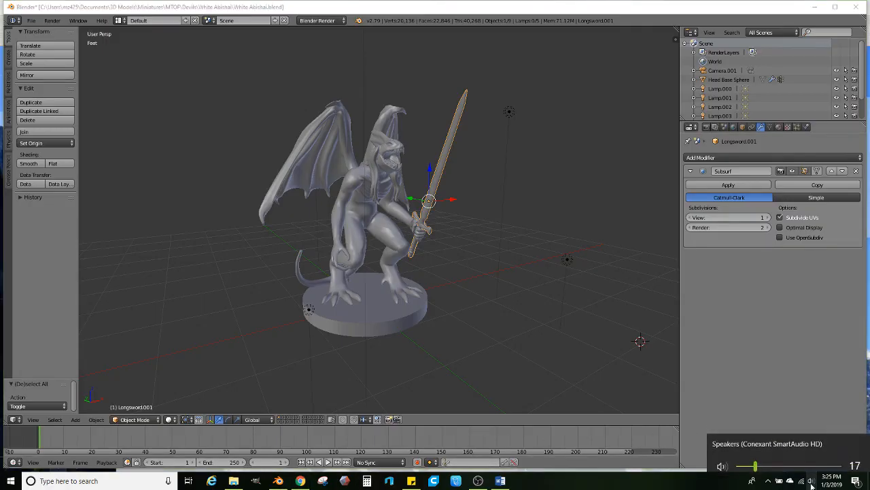
left_click(755, 460)
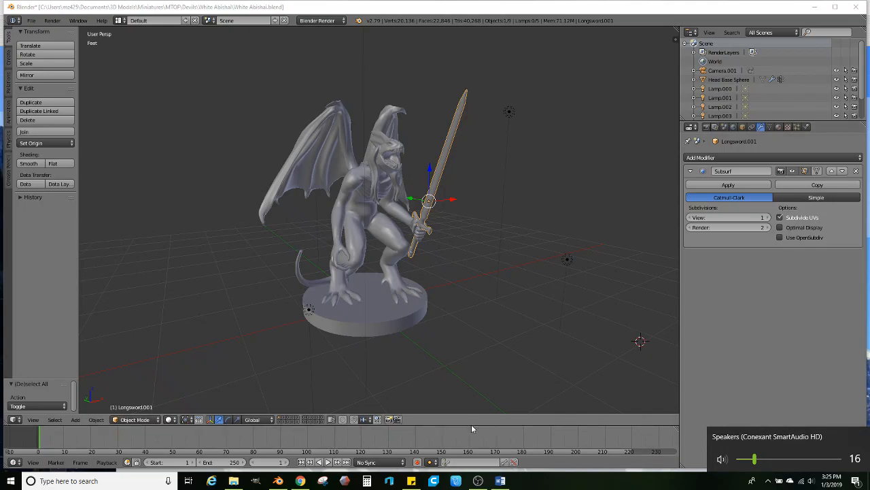
- Switch to the Patreon modeling marathon post in Chrome and find the comment requesting a female firbolg paladin with sword and shield
left_click(300, 481)
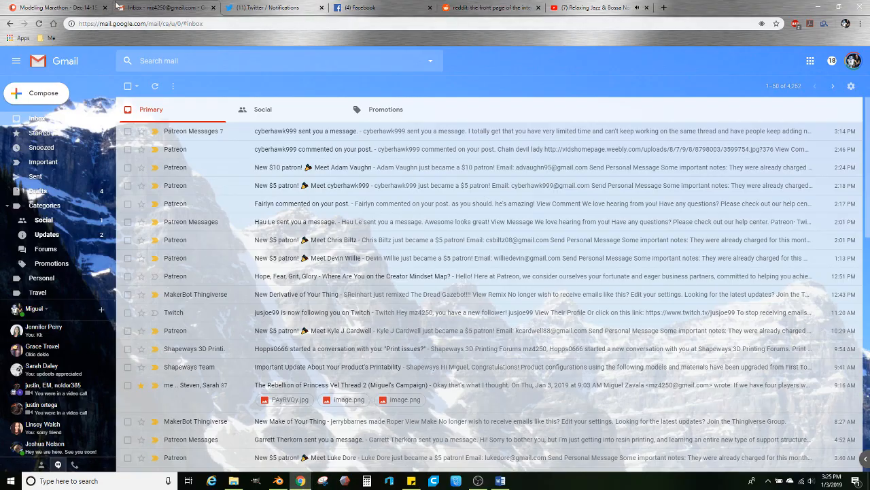
left_click(64, 5)
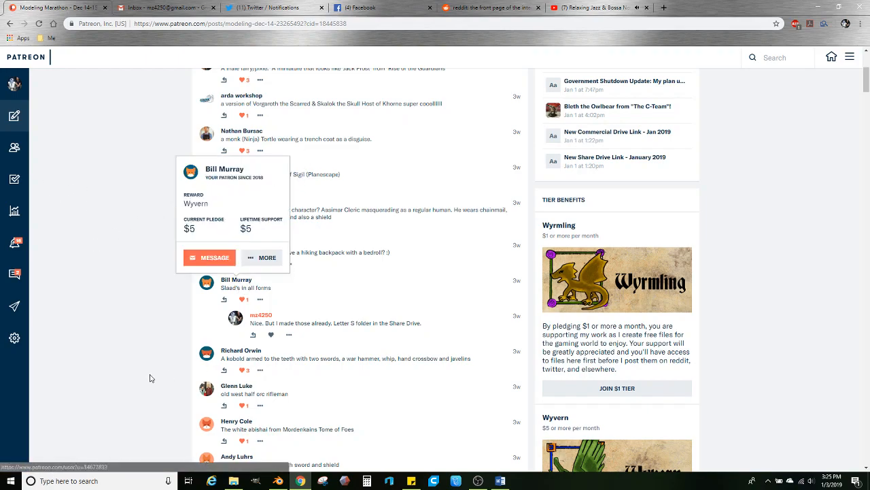
scroll(181, 370, "down", 1)
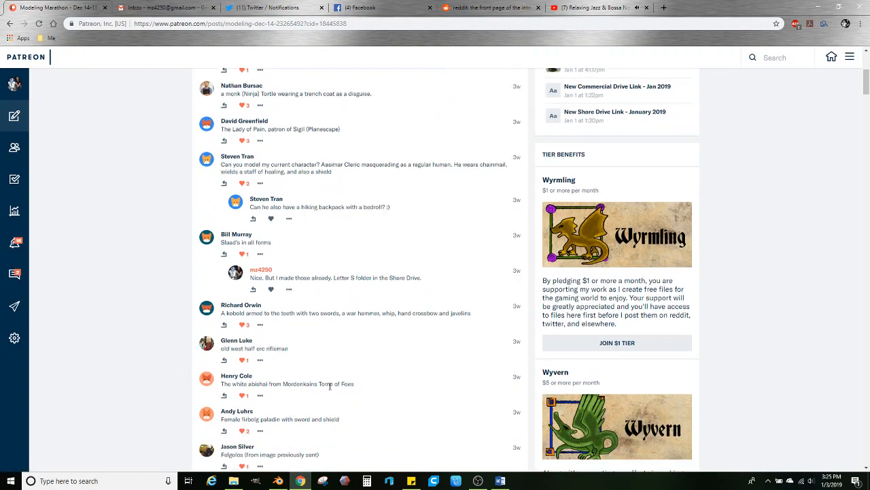
scroll(330, 385, "down", 1)
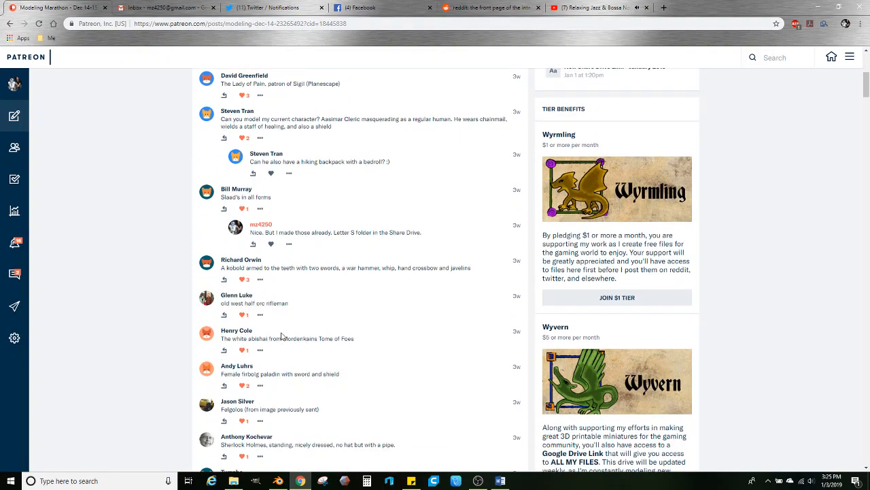
scroll(163, 349, "down", 1)
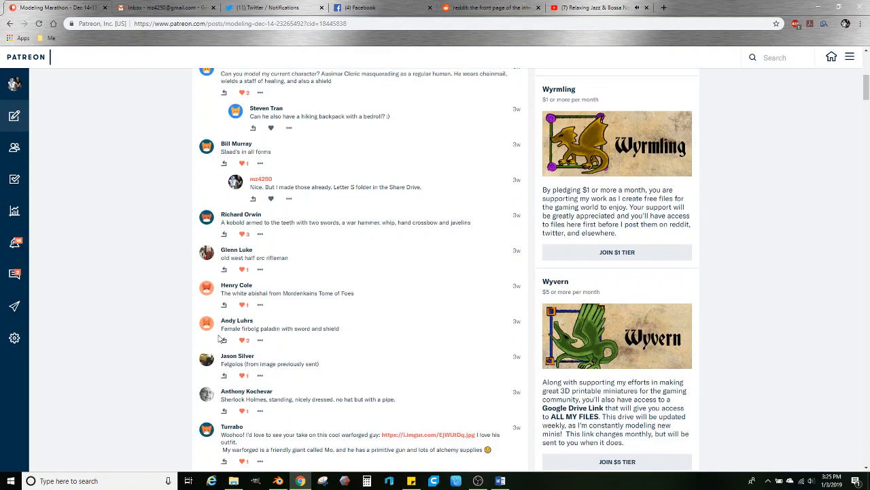
left_click_drag(227, 329, 344, 333)
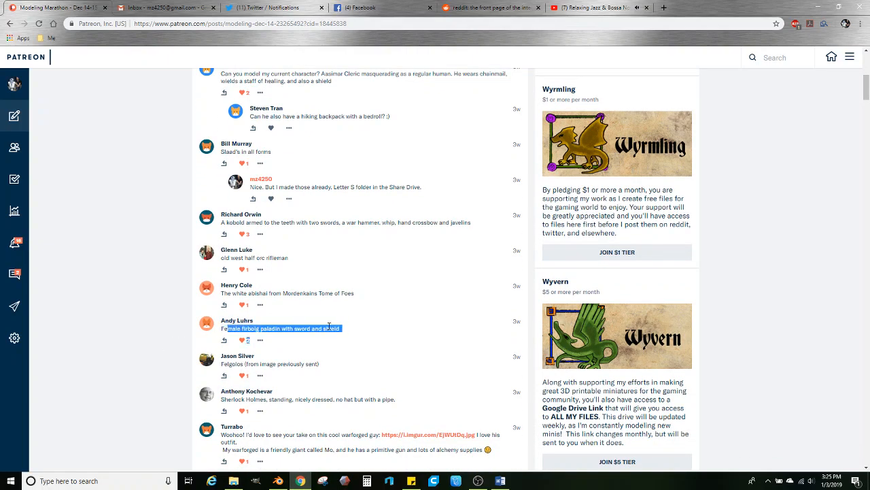
left_click(329, 326)
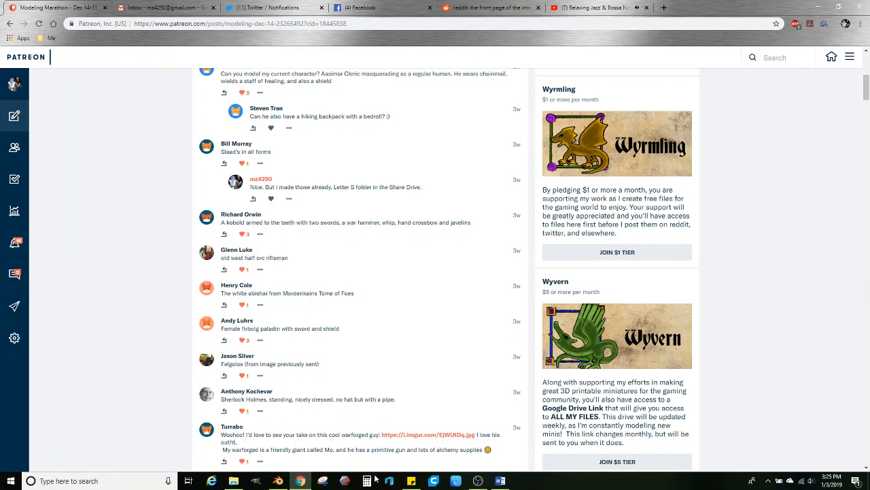
- Switch to Blender and examine the winged White Abishai model with its longsword from several angles
left_click(278, 481)
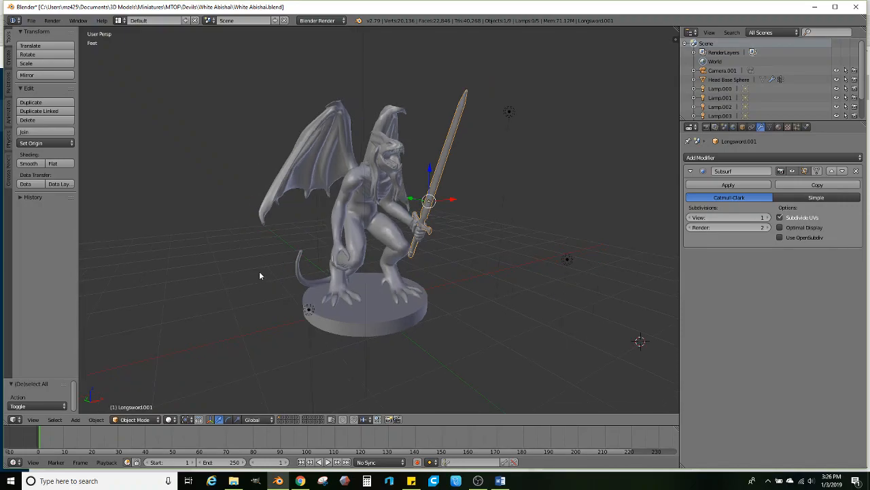
scroll(268, 275, "up", 1)
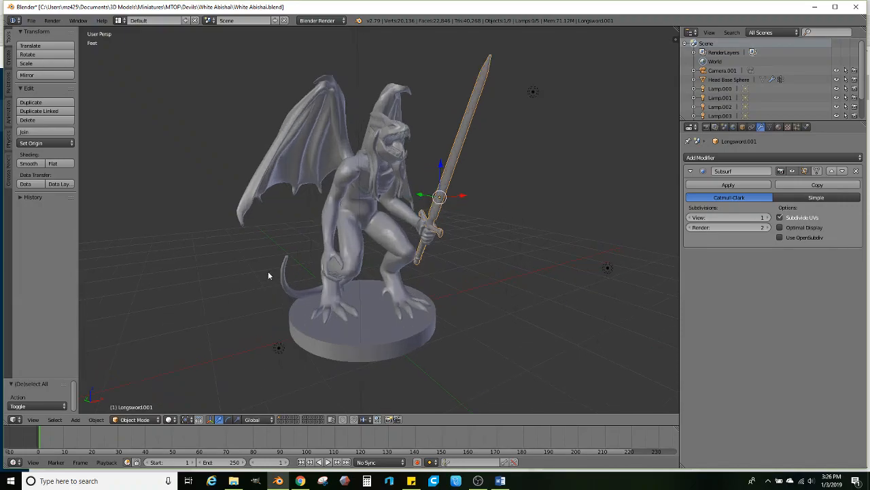
mouse_move(238, 287)
middle_mouse_down()
mouse_move(283, 293)
mouse_move(243, 281)
middle_mouse_up()
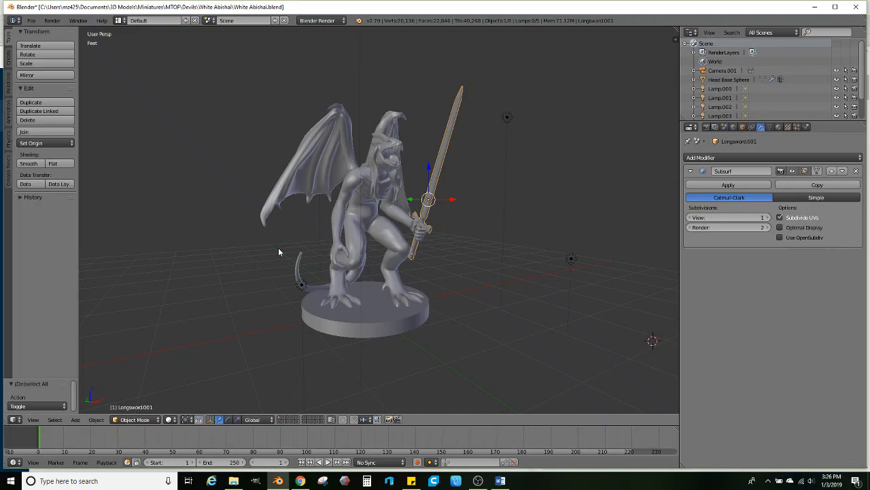
middle_click_drag(242, 281, 262, 279)
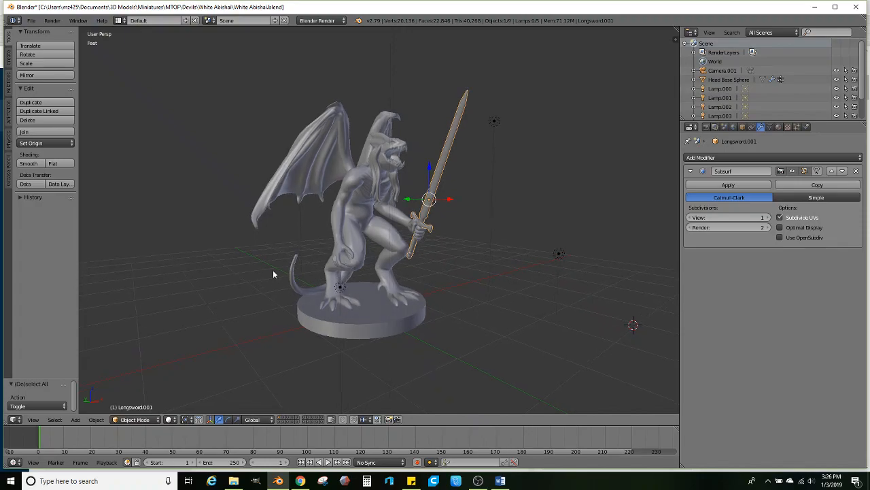
mouse_move(276, 271)
middle_mouse_down()
mouse_move(348, 252)
mouse_move(213, 269)
mouse_move(270, 245)
mouse_move(274, 266)
mouse_move(338, 248)
mouse_move(272, 272)
middle_mouse_up()
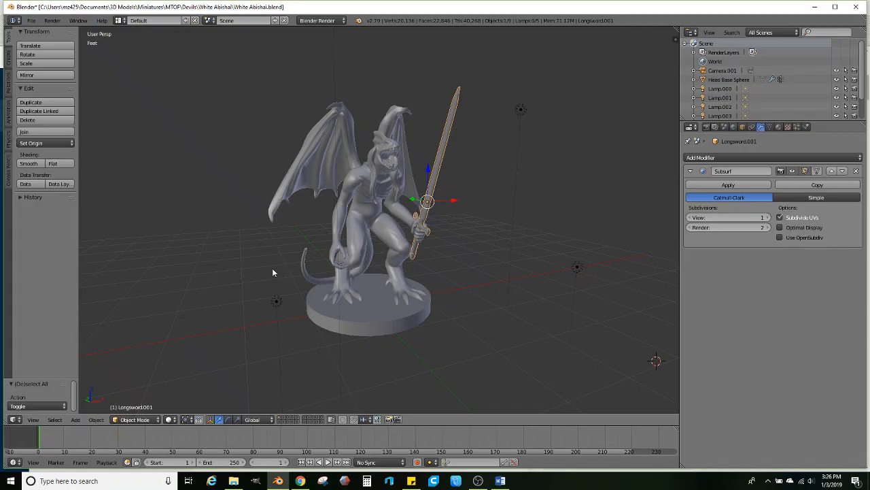
scroll(272, 268, "up", 1)
middle_click_drag(272, 268, 341, 273)
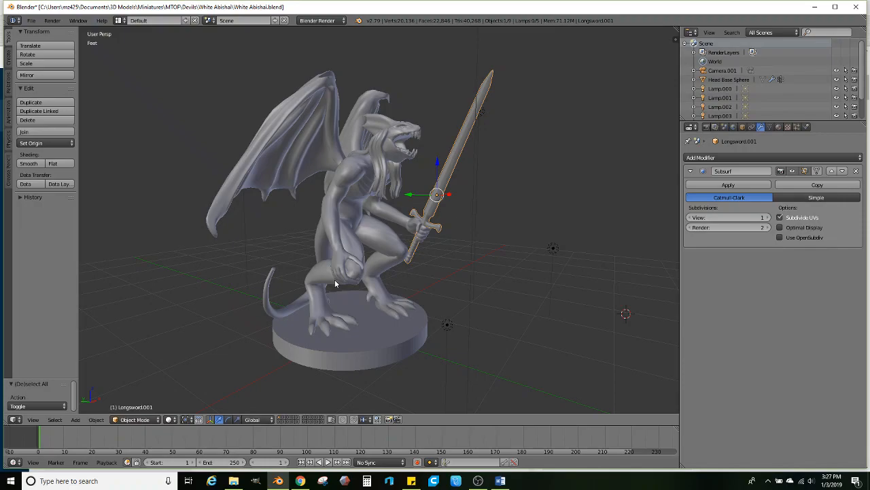
- Switch to Chrome and search the web for "Firbolg female" in a new tab
left_click(300, 481)
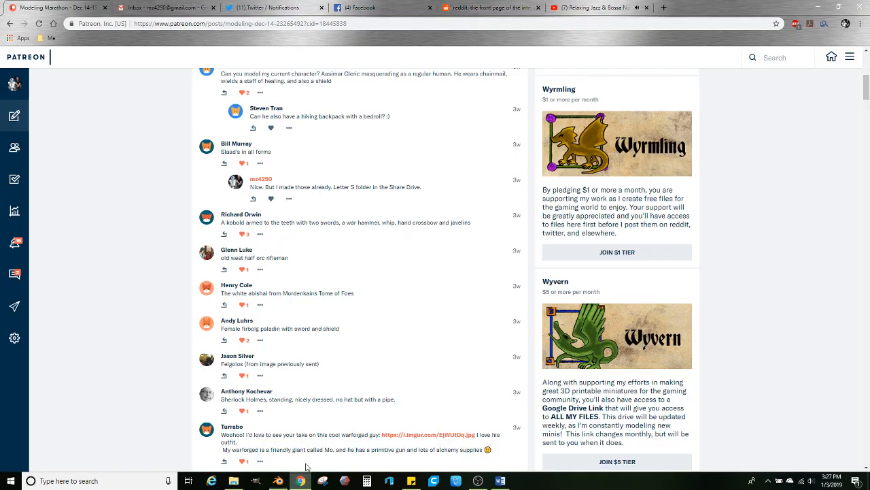
left_click(664, 7)
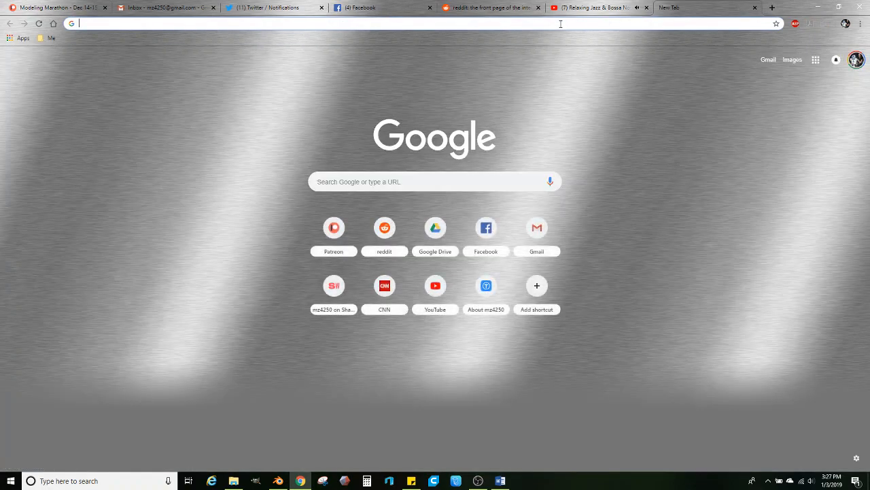
type("Fir")
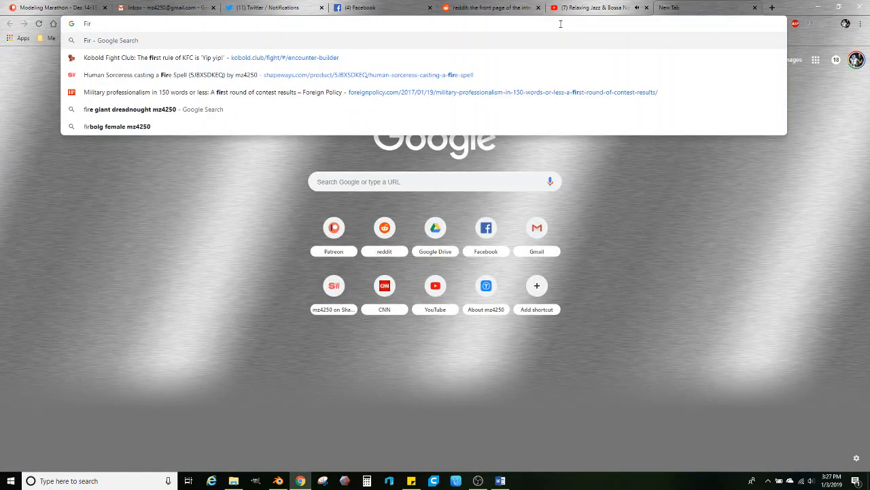
key("BackSpace")
key("BackSpace")
type("irbolg")
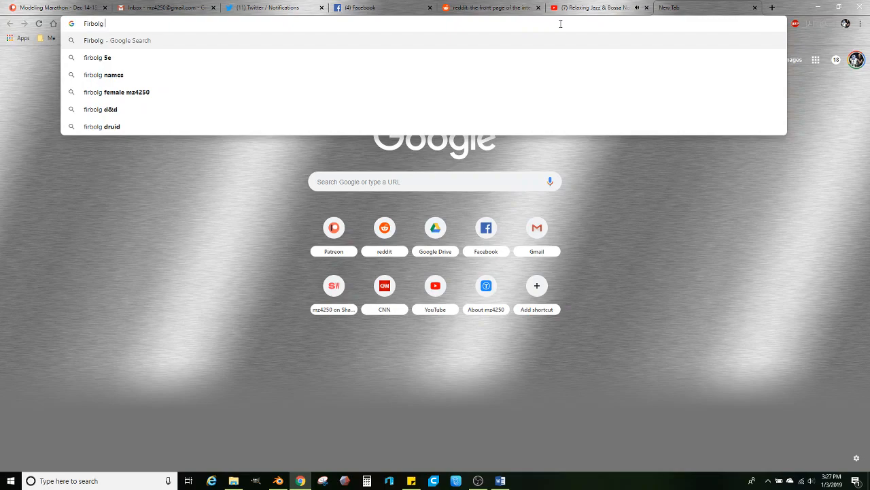
type(" female")
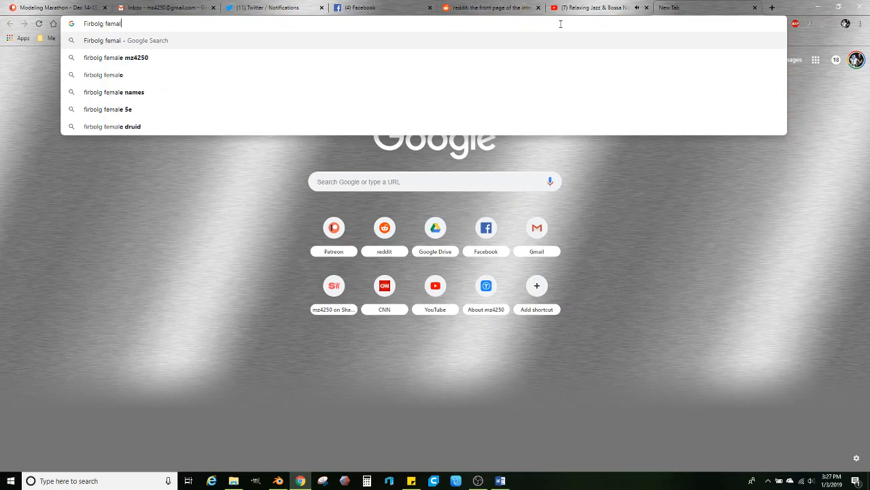
key("Return")
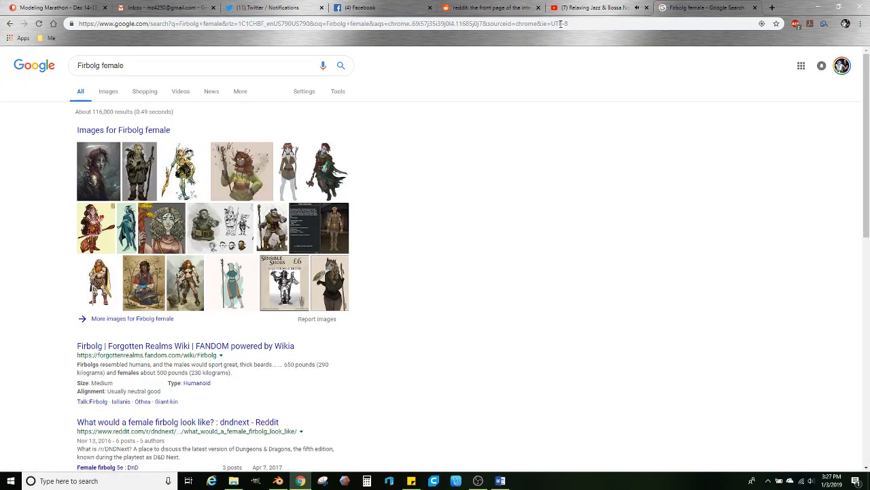
- Show the image results for the firbolg search and preview several pictures for character reference
left_click(108, 93)
mouse_move(128, 183)
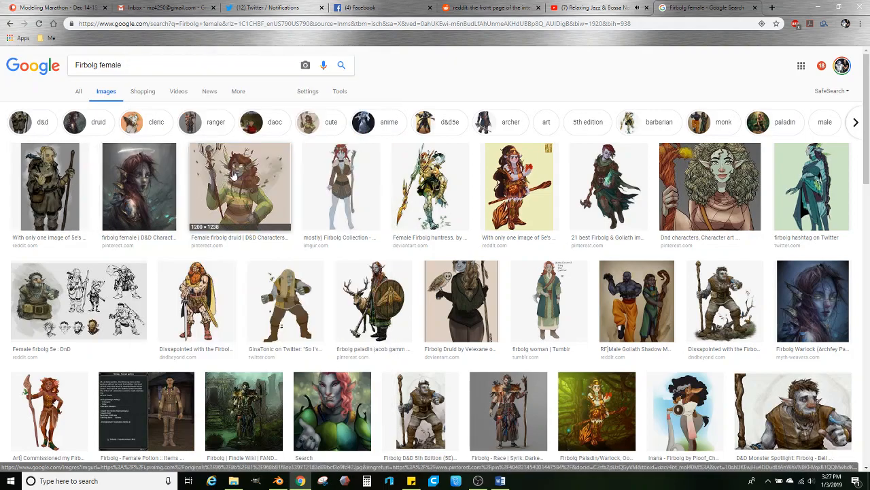
mouse_move(232, 175)
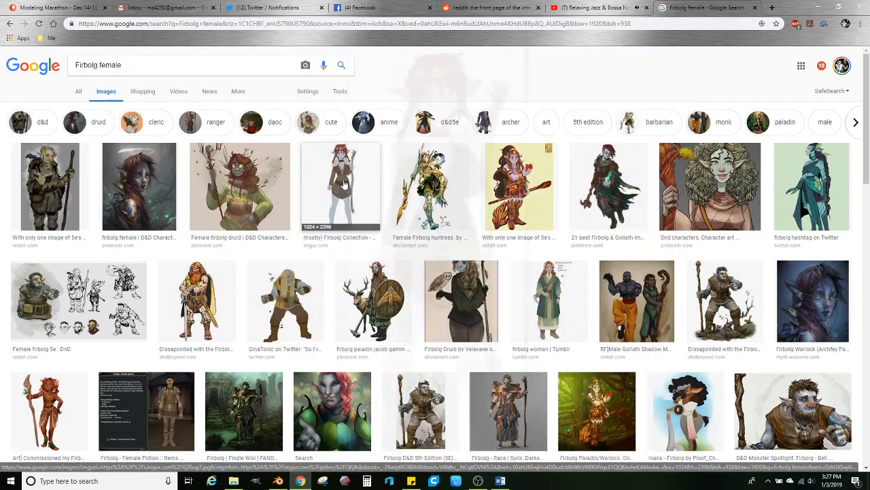
mouse_move(345, 184)
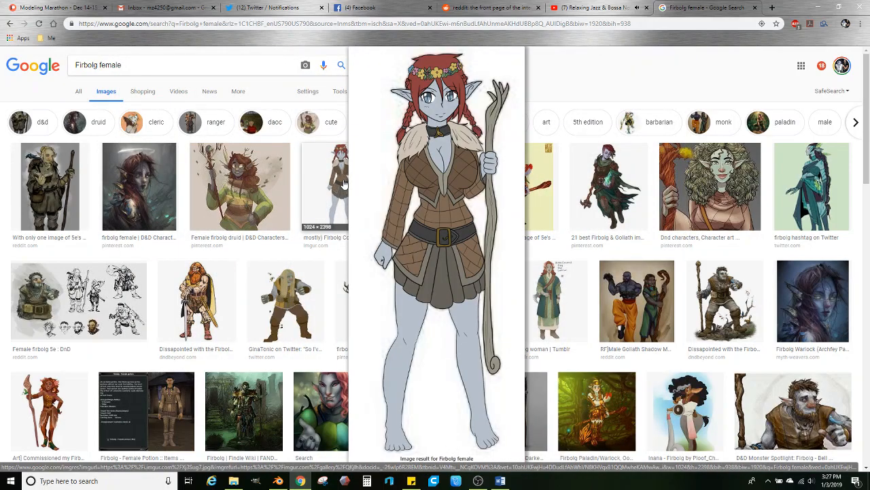
mouse_move(527, 192)
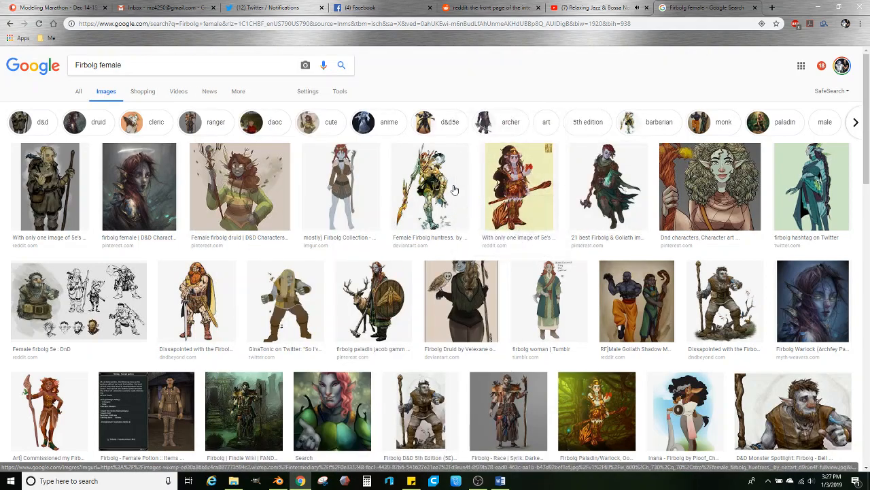
mouse_move(686, 197)
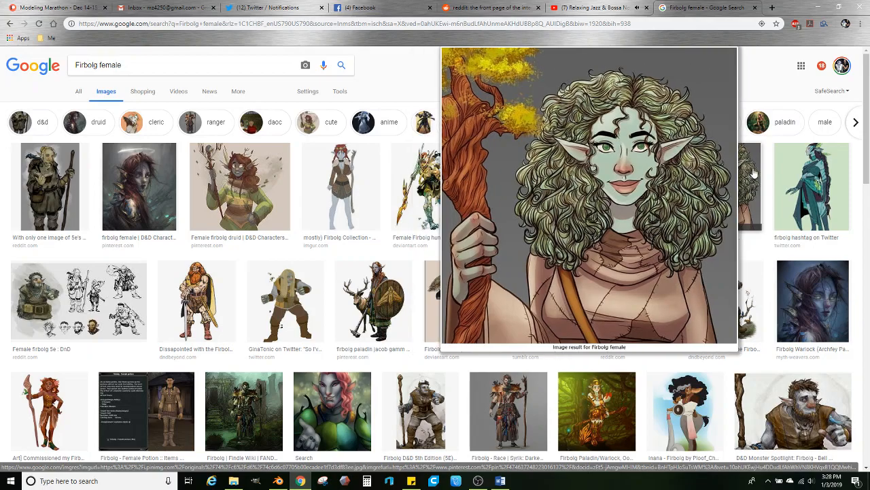
mouse_move(803, 188)
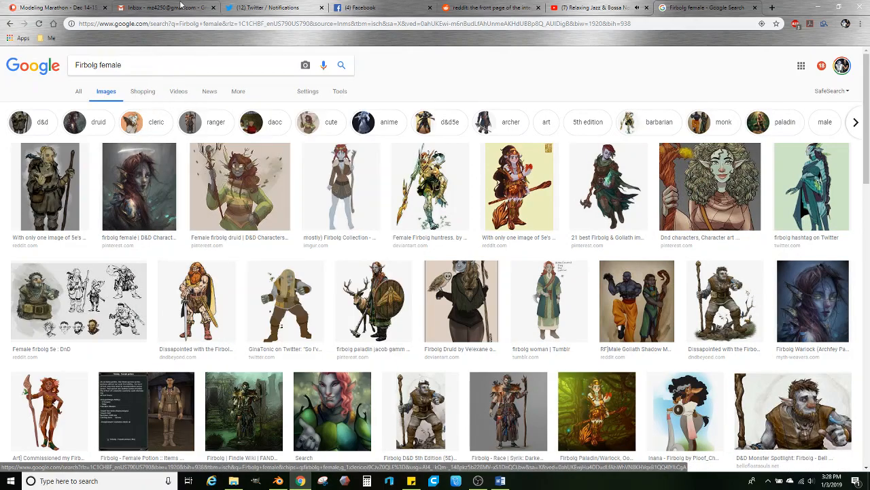
- Switch to Blender, start opening a Blender file and browse up to the 3D Models\Miniatures folder
left_click(822, 8)
left_click(29, 21)
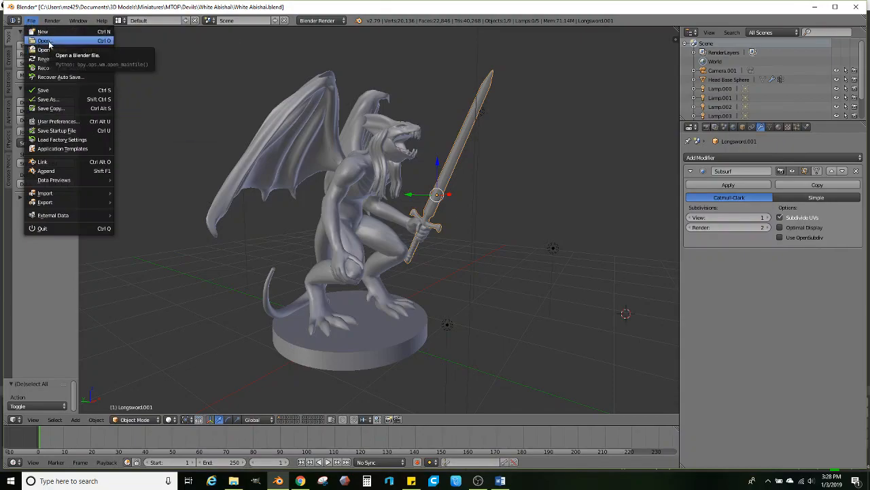
left_click(48, 41)
left_click(127, 67)
left_click(136, 66)
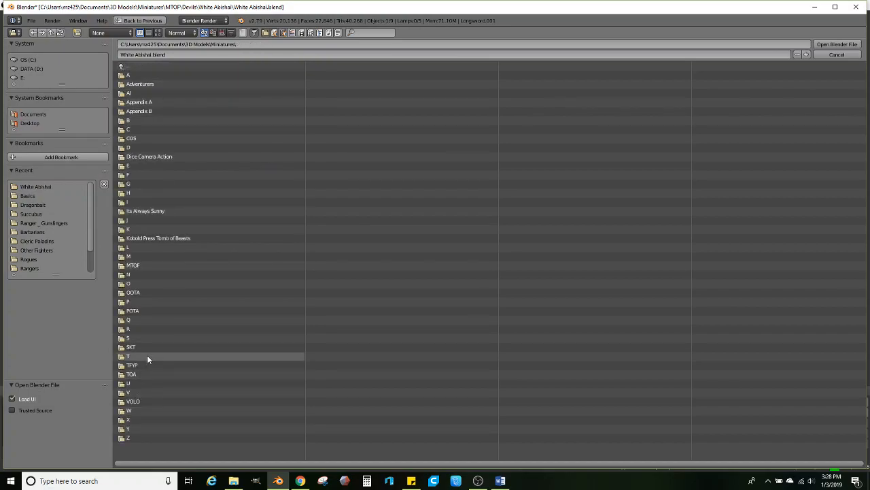
- Switch to Chrome, check the female firbolg paladin request in the Patreon comments, and return to Blender
left_click(300, 480)
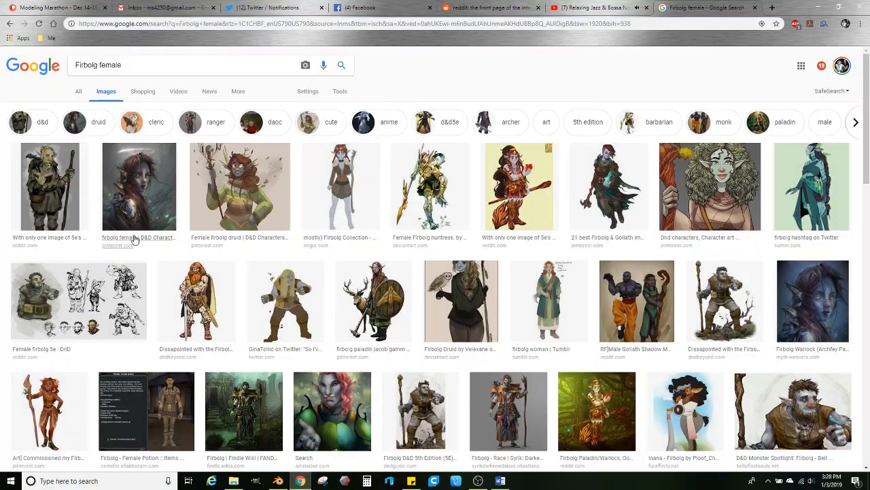
left_click(58, 8)
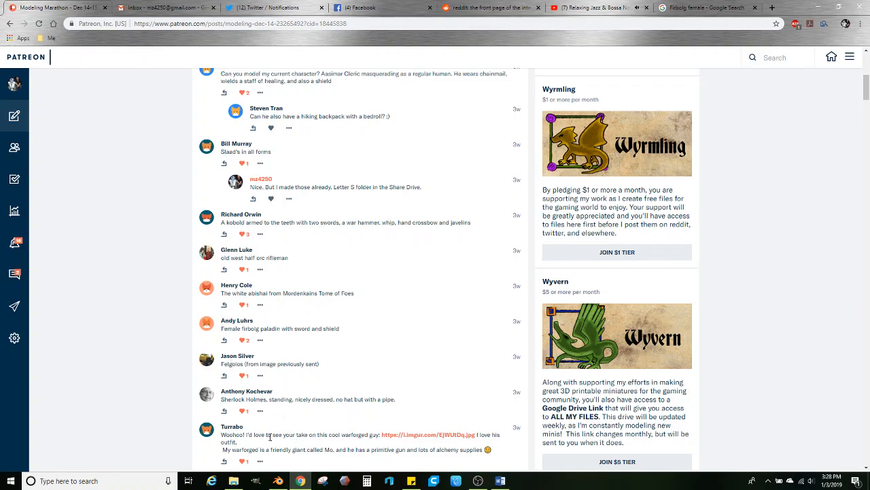
left_click(278, 481)
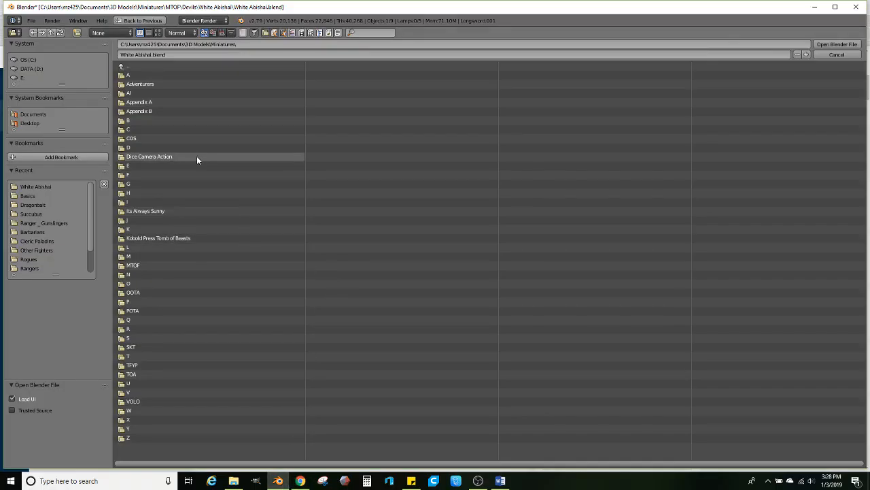
- Open Liara Portyr.blend from the TOA\Liara Portyr folder as the base model
left_click(137, 374)
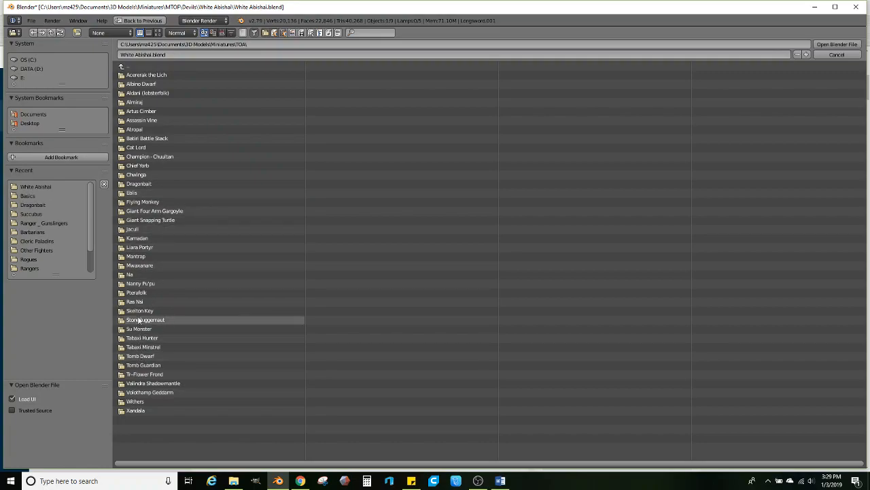
left_click(146, 248)
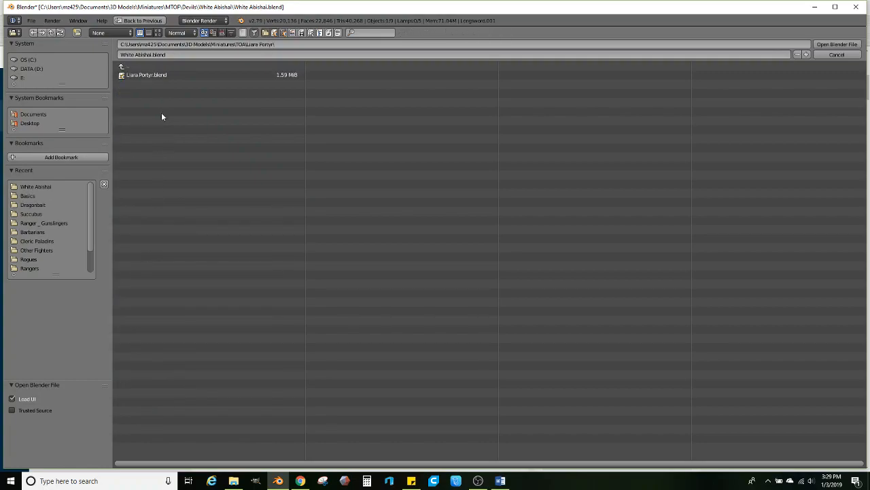
double_click(151, 76)
mouse_move(389, 216)
middle_mouse_down()
mouse_move(352, 175)
mouse_move(371, 187)
mouse_move(379, 226)
middle_mouse_up()
scroll(370, 187, "up", 2)
scroll(381, 184, "up", 1)
scroll(380, 228, "up", 1)
scroll(366, 244, "up", 2)
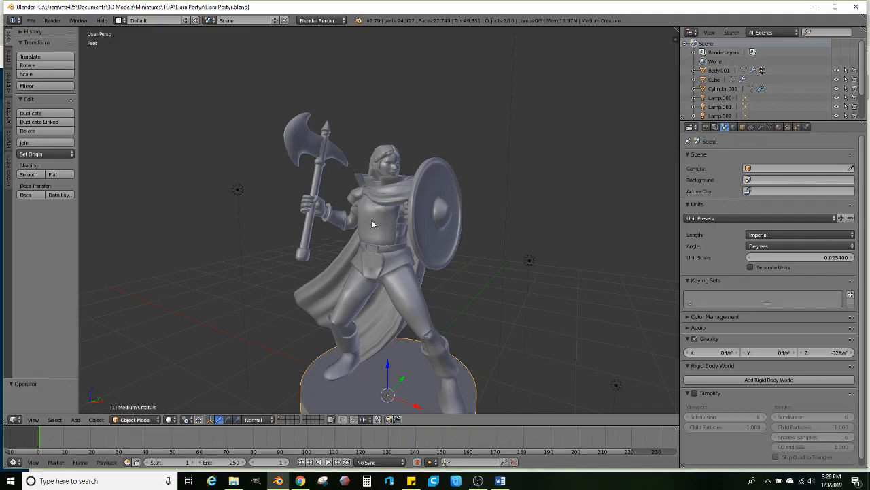
- Delete the axe held in the figure's raised hand
middle_click_drag(372, 224, 416, 197)
right_click(334, 124)
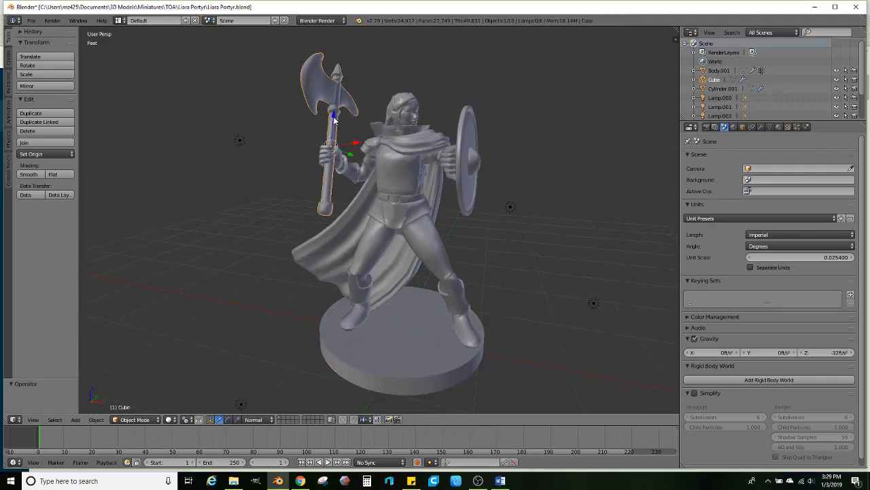
key("x")
left_click(374, 146)
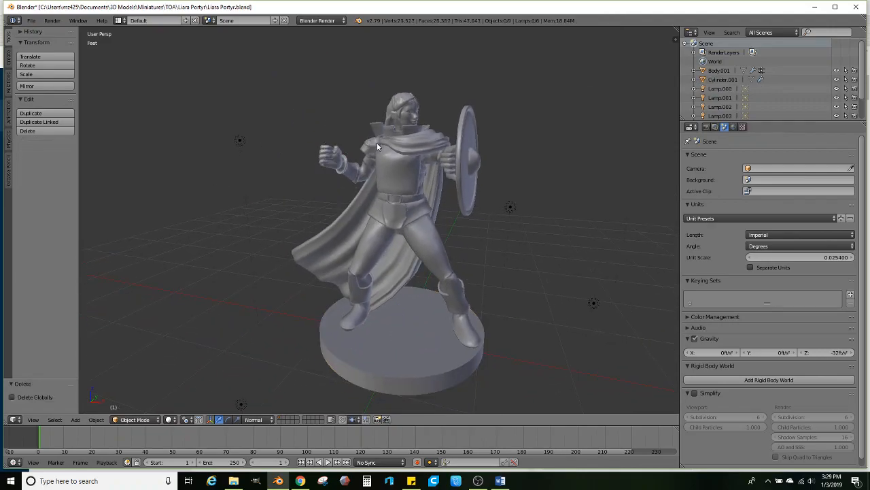
- Save the file as "Female Firbolg Paladin" in the Adventurers\Cleric Paladins folder
left_click(31, 20)
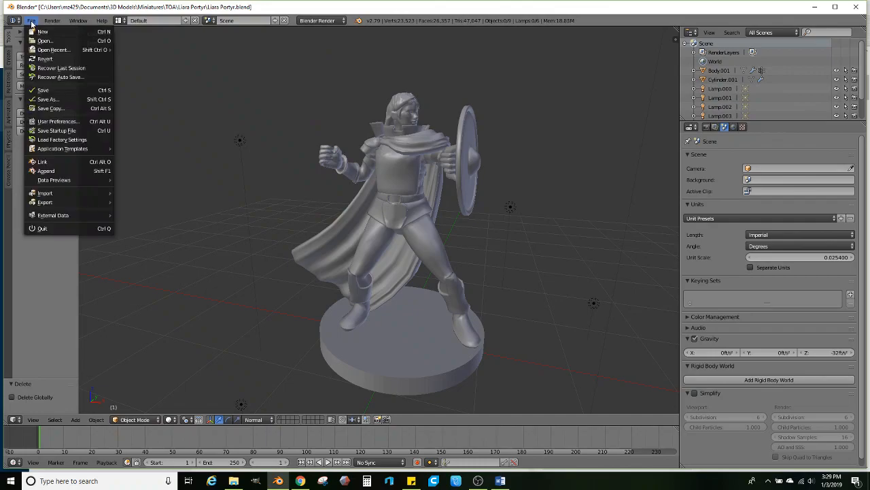
left_click(48, 99)
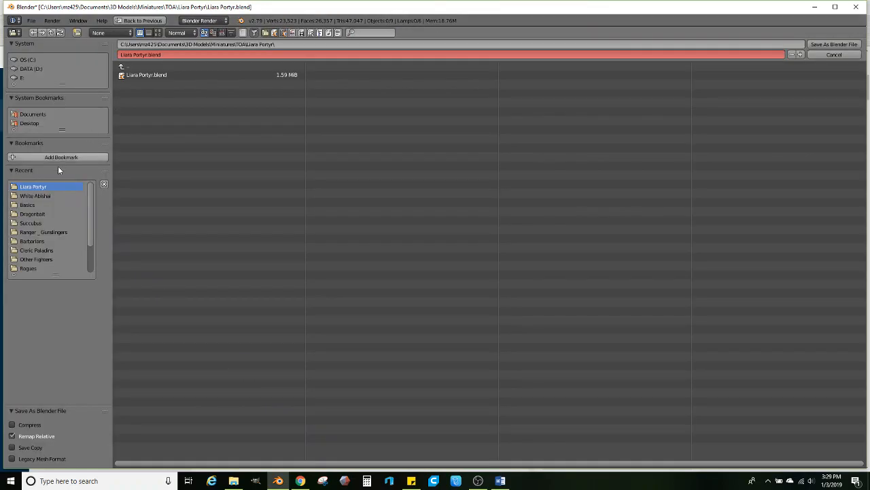
left_click(122, 66)
left_click(123, 66)
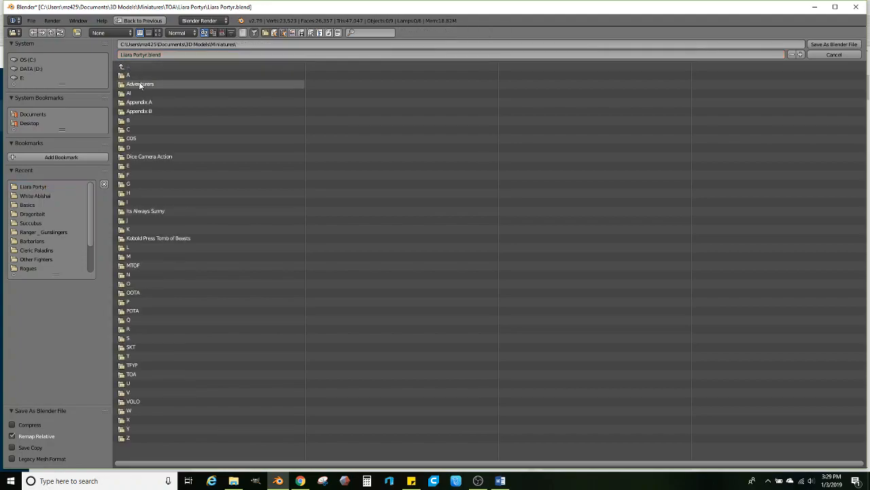
left_click(143, 83)
left_click(149, 92)
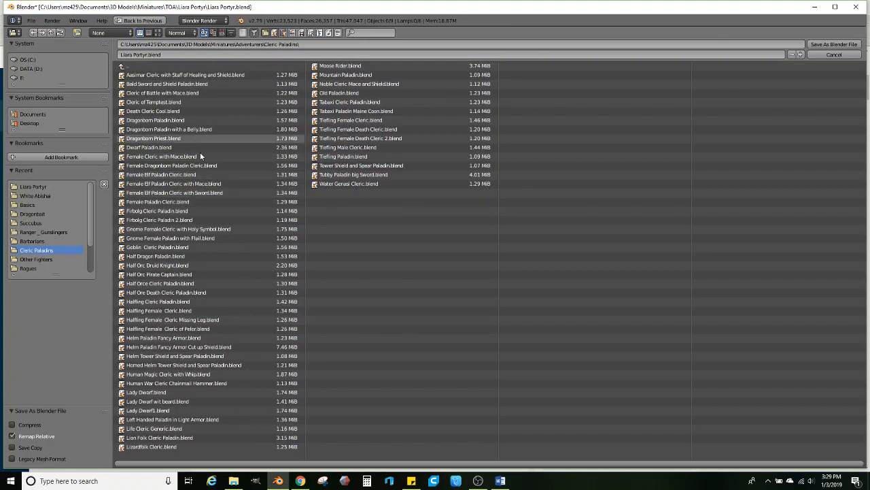
left_click(161, 175)
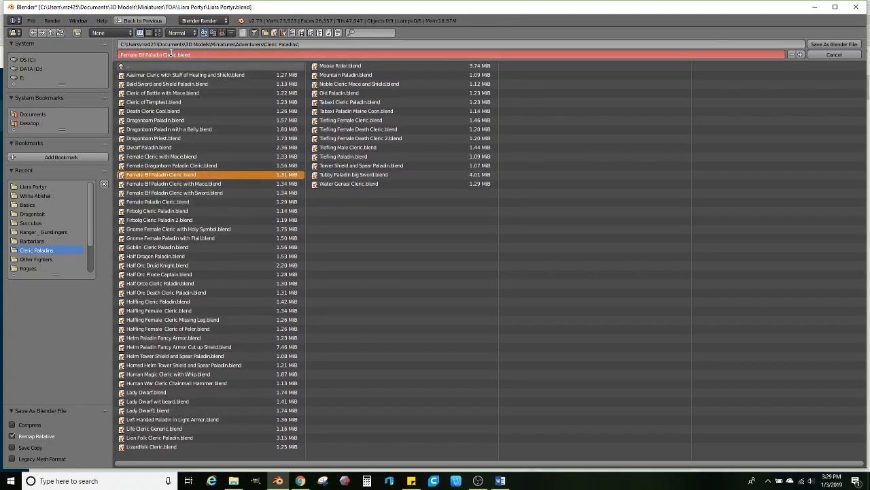
double_click(170, 54)
key("BackSpace")
key("BackSpace")
type("Firbolg")
key("Return")
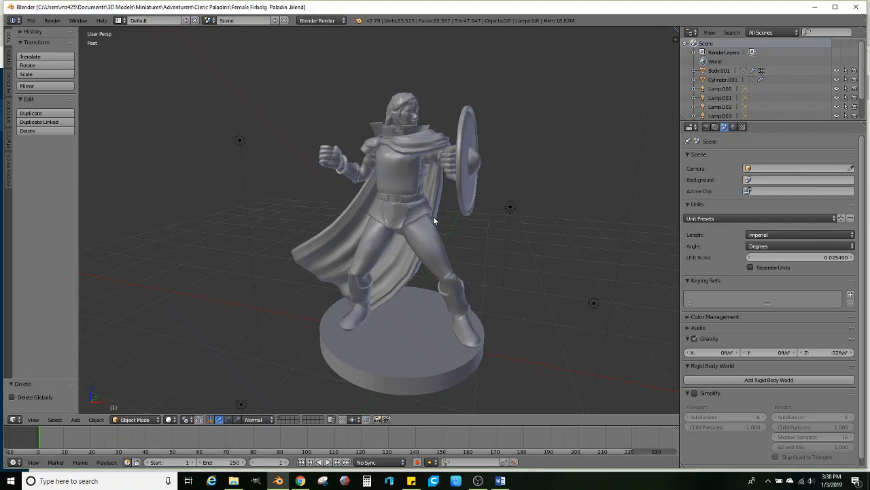
- Select the body and shield together, set the transform orientation to Global, and use a shared pivot centred between them
scroll(447, 228, "down", 1)
middle_click_drag(446, 230, 487, 222)
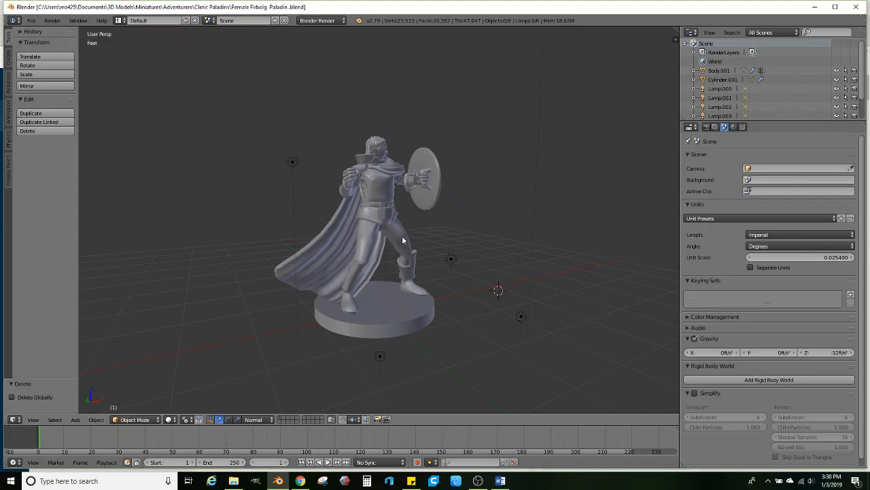
mouse_move(356, 195)
middle_mouse_down()
mouse_move(311, 194)
mouse_move(348, 191)
middle_mouse_up()
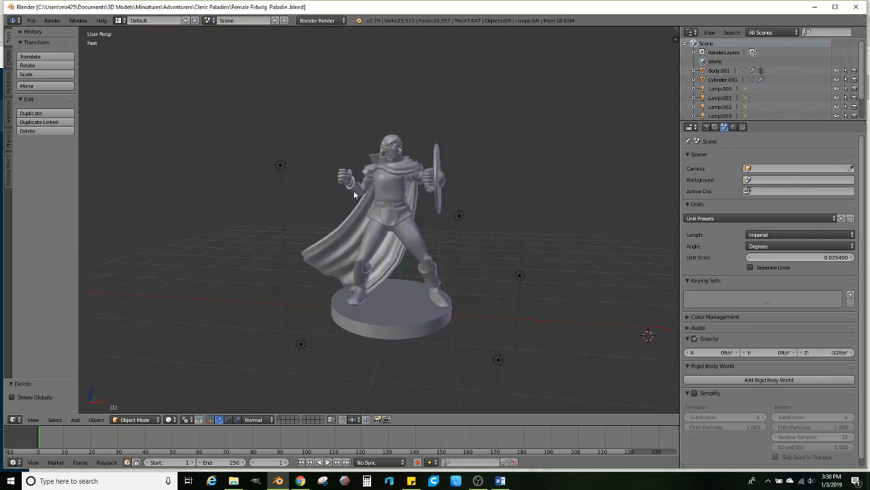
scroll(356, 208, "up", 1)
scroll(387, 204, "up", 1)
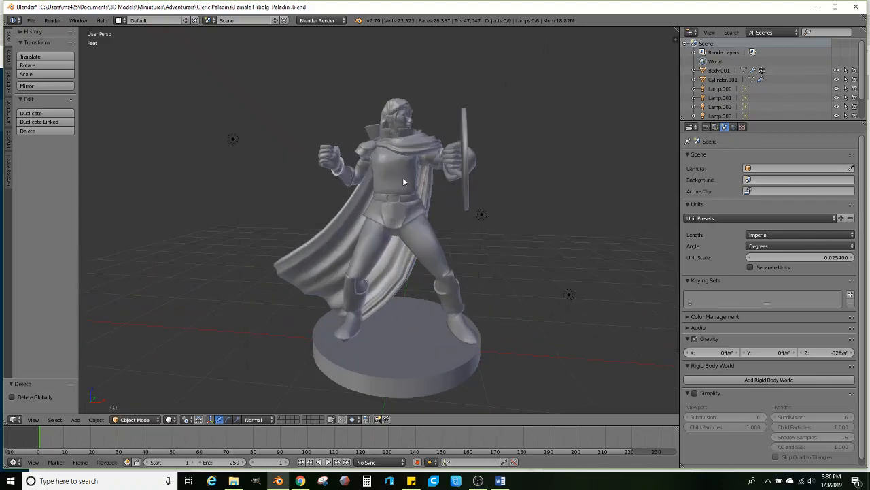
right_click(403, 177)
right_click(467, 144)
middle_click_drag(487, 190, 456, 197)
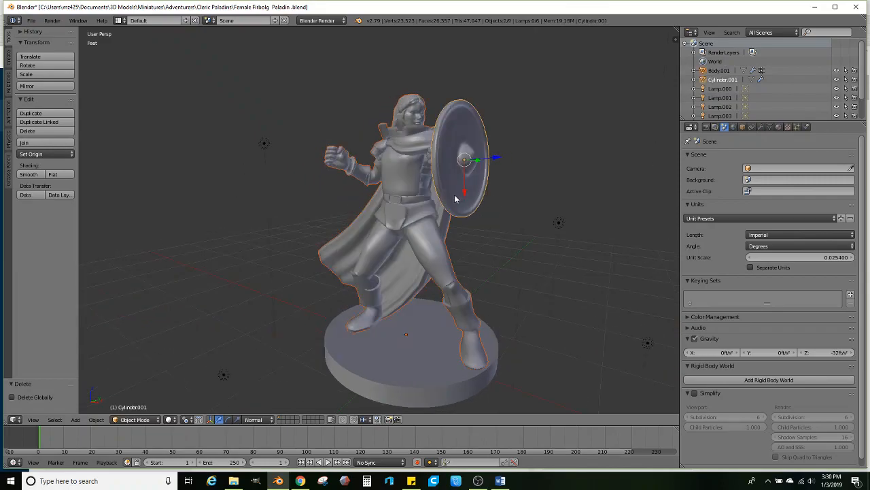
left_click(255, 419)
left_click(262, 407)
left_click(189, 420)
left_click(204, 411)
- Scale the body and shield up by about 1.14, raise them onto the base, and shift them about -765 thou along X
middle_click_drag(362, 304, 401, 284)
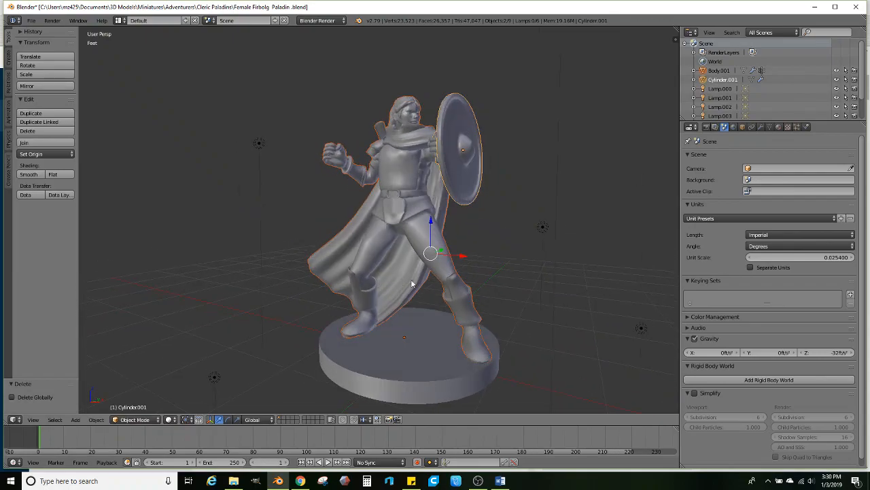
scroll(435, 295, "down", 2)
scroll(438, 296, "up", 2)
middle_click_drag(448, 302, 501, 286)
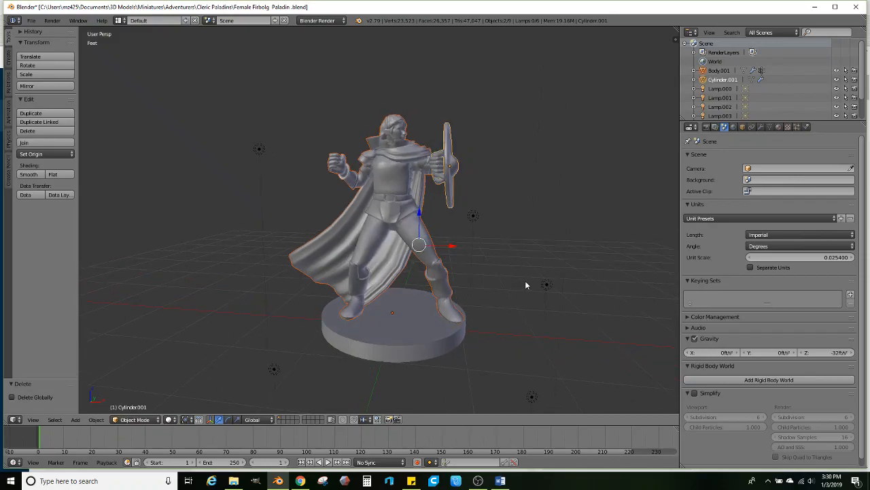
key("s")
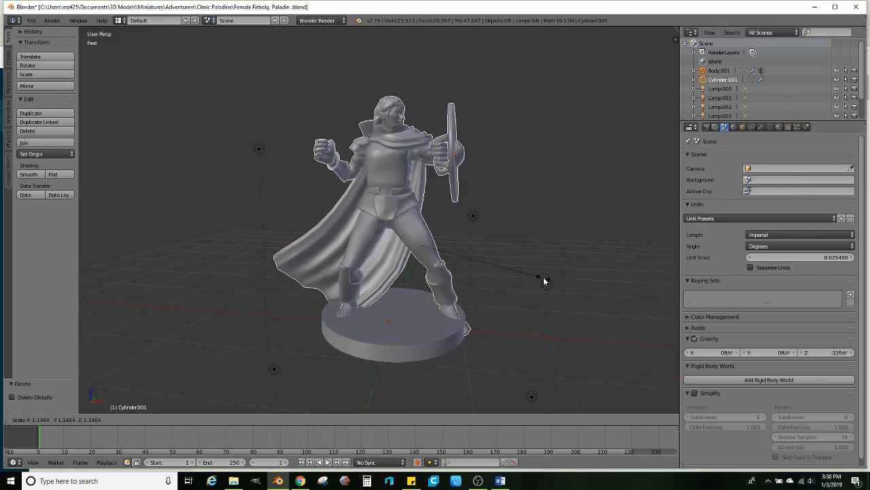
left_click(545, 283)
left_click_drag(418, 217, 427, 203)
middle_click_drag(427, 204, 440, 228)
left_click_drag(448, 231, 445, 232)
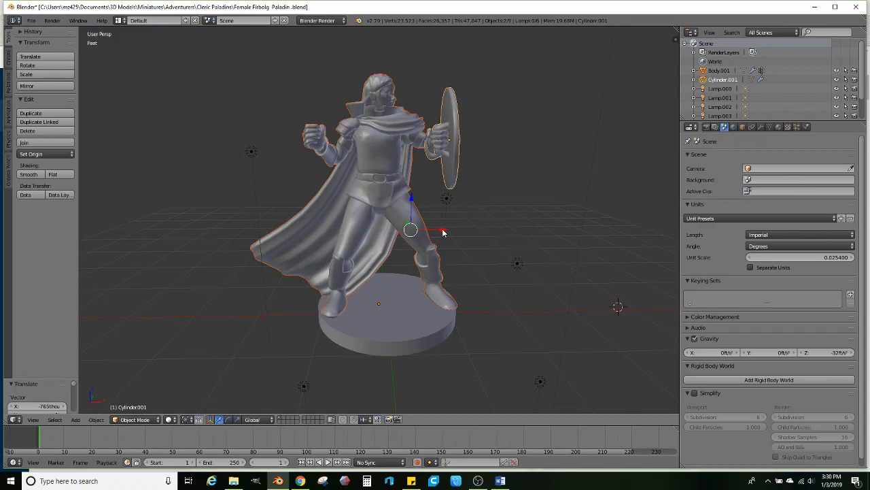
- Import "Female Human Barbarian less wind.stl" from the Barbarians\Human Female Barbarian folder as a size reference
left_click(30, 22)
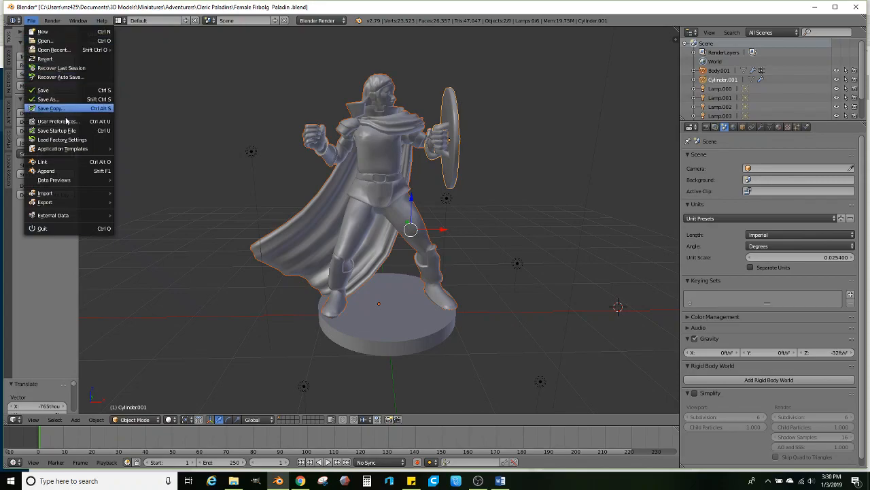
mouse_move(52, 194)
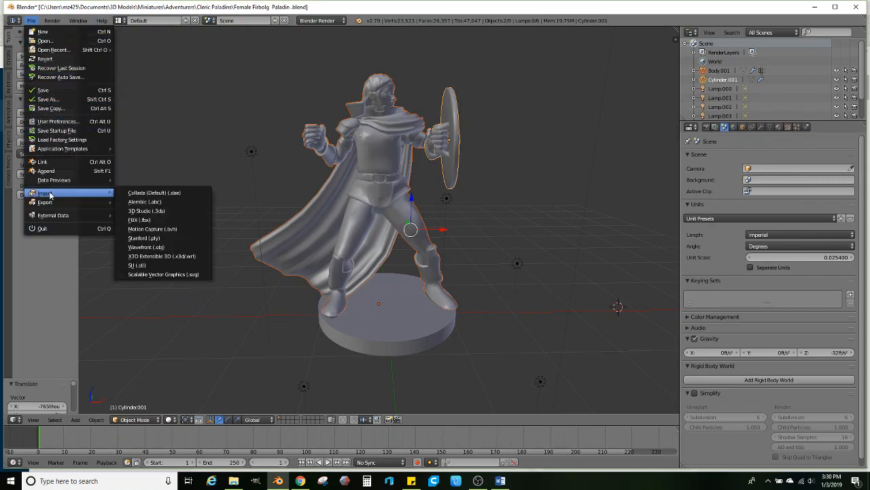
left_click(139, 265)
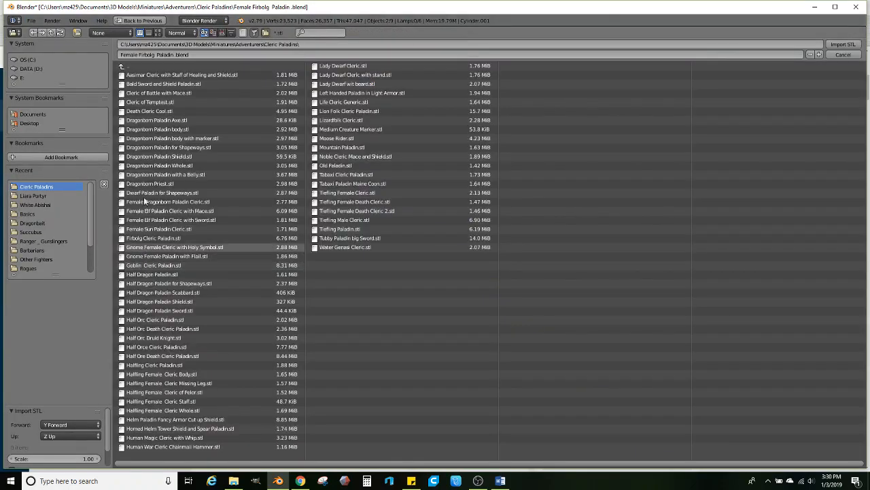
left_click(120, 65)
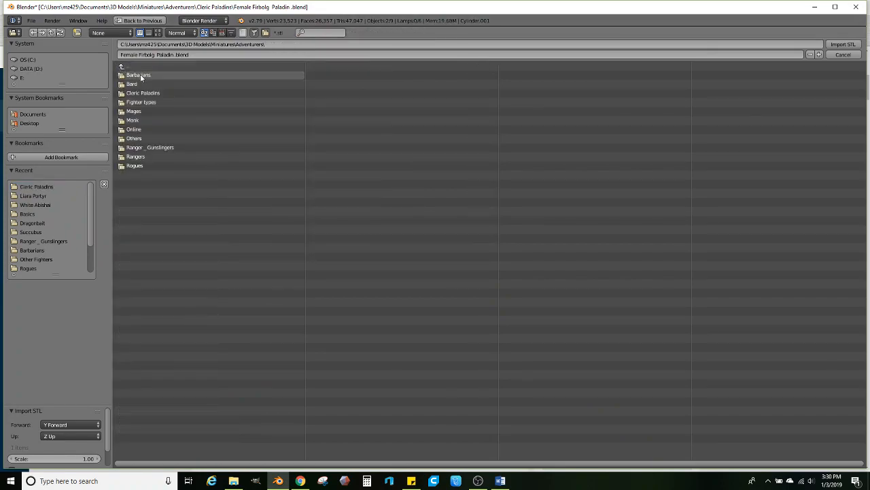
left_click(140, 74)
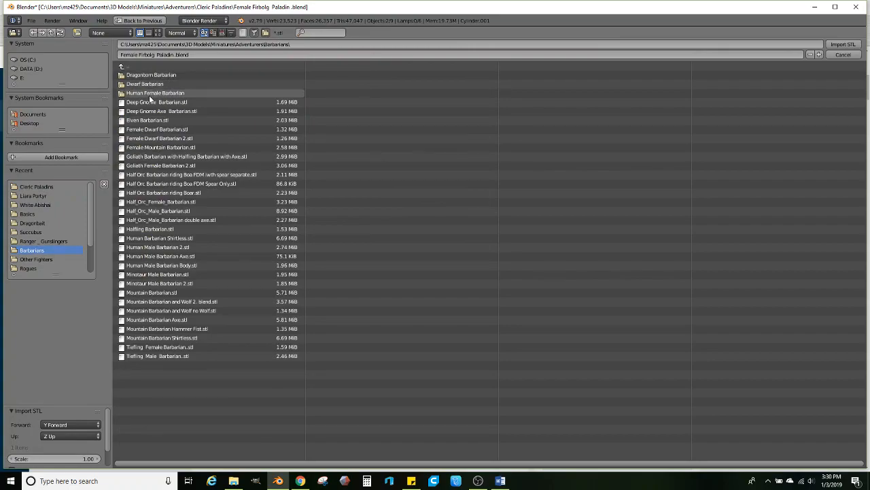
left_click(160, 103)
left_click(164, 93)
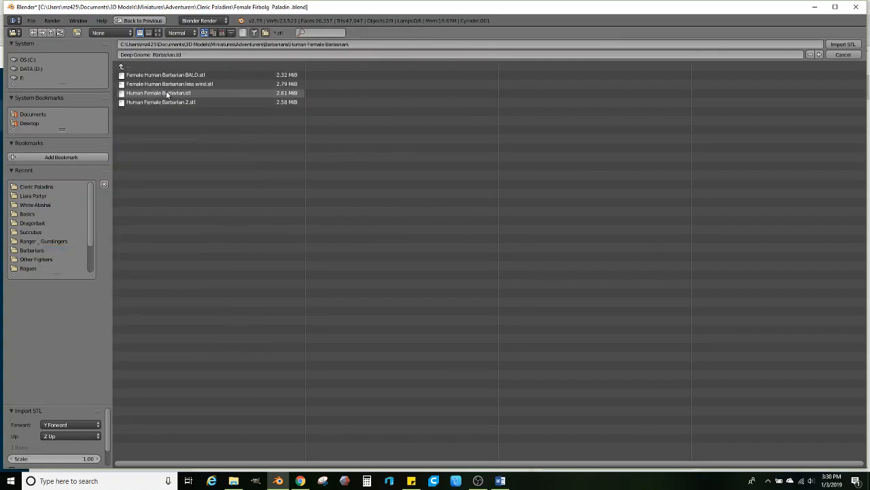
left_click(171, 85)
double_click(172, 85)
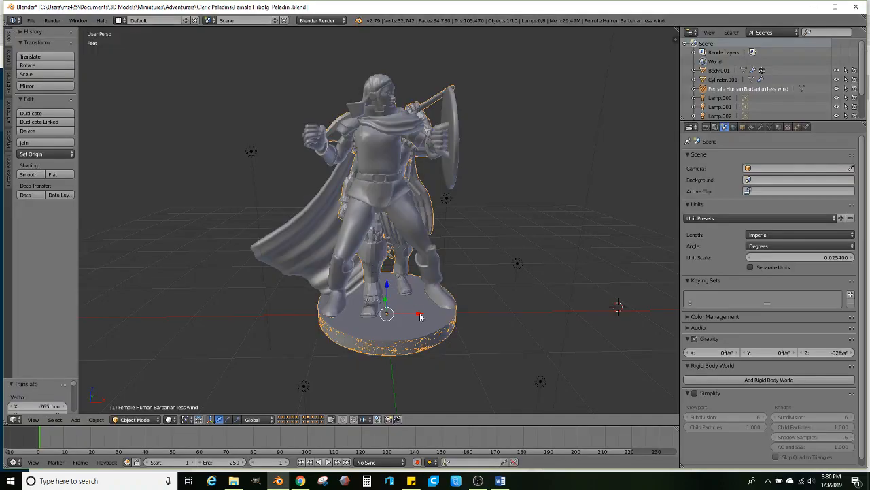
- Move the imported barbarian about -2.13 ft along X so it stands beside the paladin
key("g")
key("x")
left_click(283, 307)
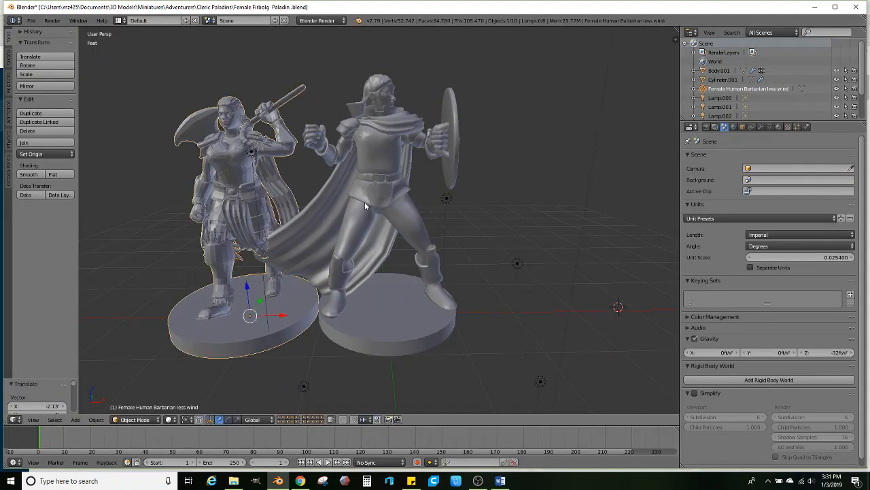
- Scale the paladin's body and shield together by about 1.022 and adjust their height on the base
middle_click_drag(283, 306, 379, 190)
right_click(378, 190)
right_click(450, 136, "shift")
scroll(523, 194, "up", 2)
key("s")
left_click(525, 189)
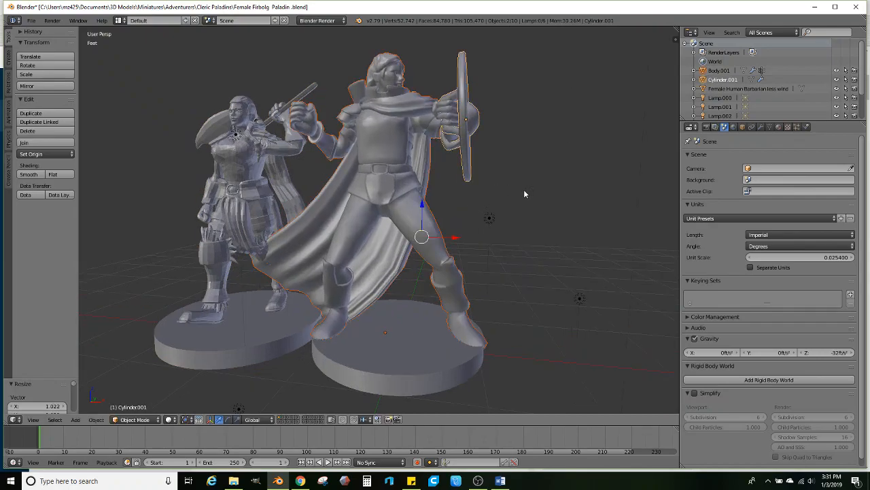
scroll(429, 197, "up", 5)
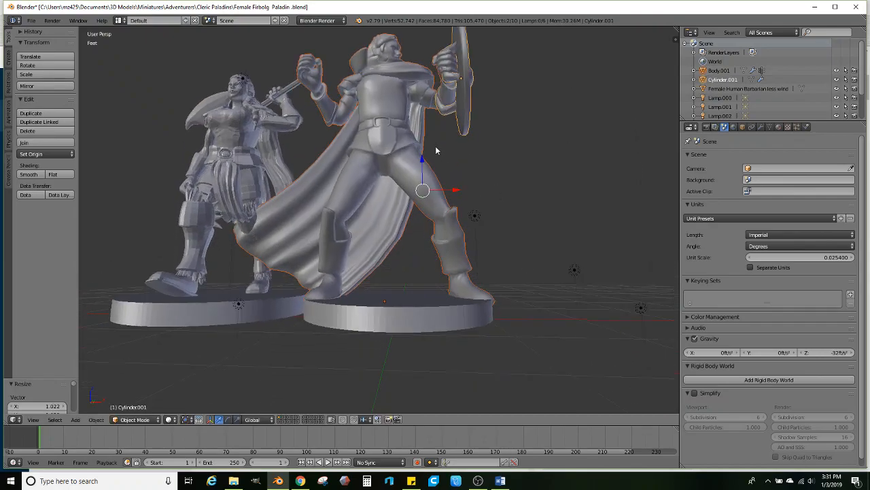
mouse_move(443, 155)
left_mouse_down()
mouse_move(442, 164)
mouse_move(442, 140)
left_mouse_up()
scroll(381, 168, "down", 4)
- Delete the lamp located at the barbarian's chest
mouse_move(290, 161)
middle_mouse_down()
mouse_move(282, 190)
mouse_move(275, 163)
middle_mouse_up()
right_click(273, 164)
key("x")
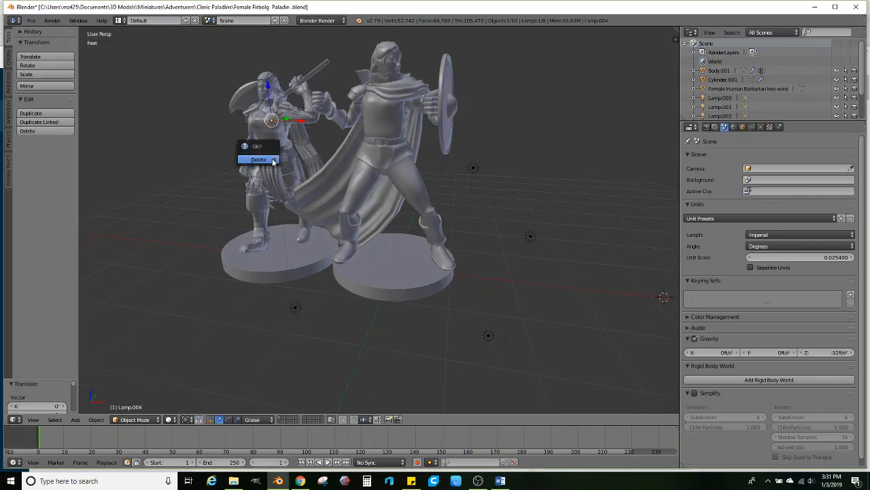
left_click(275, 164)
- Delete the imported barbarian reference model
right_click(296, 125)
key("x")
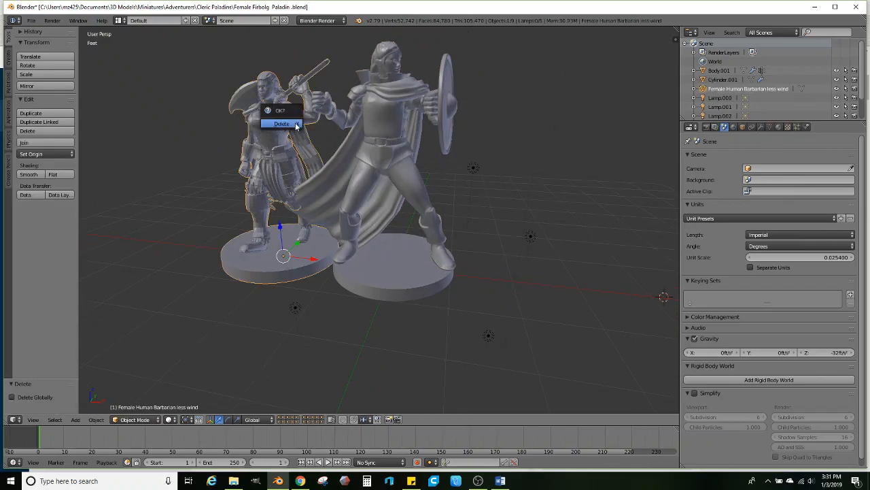
left_click(297, 123)
middle_click_drag(305, 122, 361, 228)
scroll(322, 203, "up", 1)
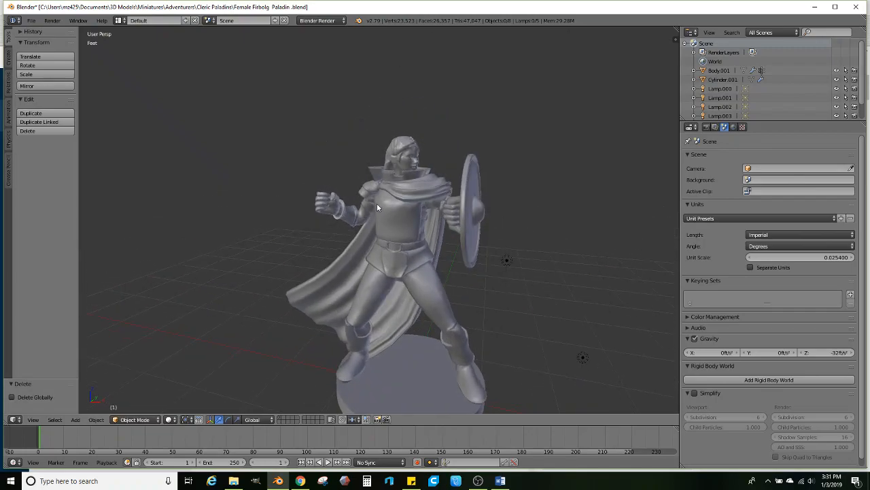
- Paste the sword model, place it near the paladin's right hand and rotate it by about -40.7°
key("ctrl+v")
middle_click_drag(424, 274, 416, 266)
key("g")
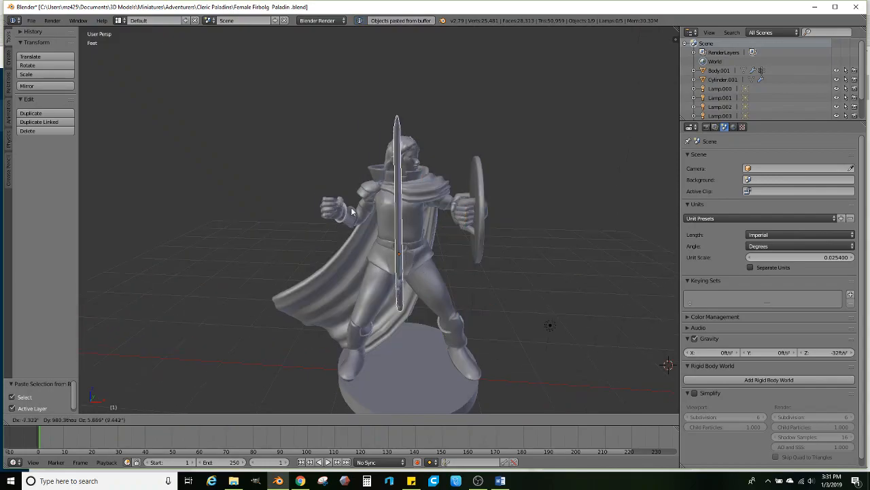
left_click(307, 188)
middle_click_drag(381, 222, 458, 216)
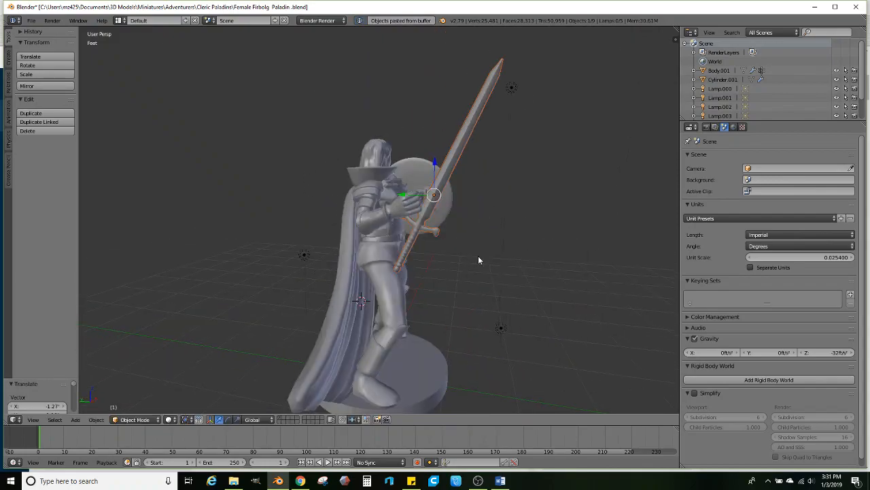
key("r")
left_click(505, 215)
key("g")
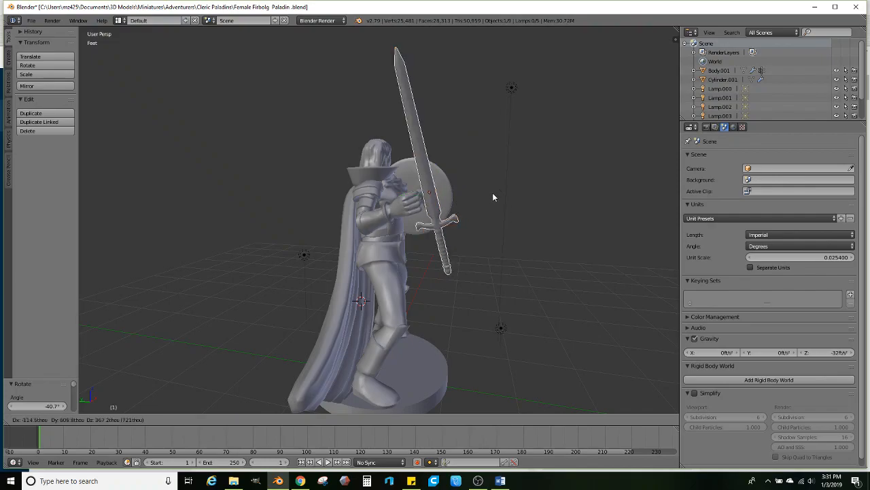
left_click(462, 172)
- Move the sword's grip into the paladin's right fist and straighten its tilt as seen from the front
middle_click_drag(462, 171, 418, 200)
key("g")
left_click(366, 174)
key("g")
left_click(486, 181)
key("r")
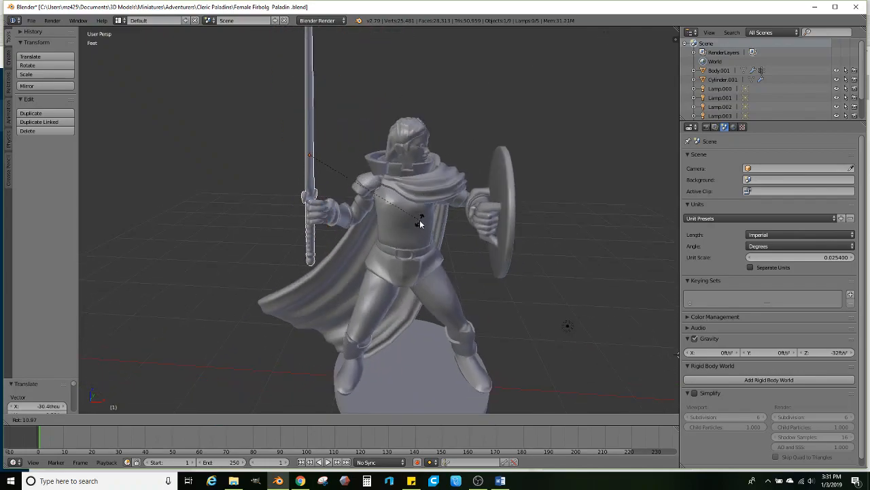
left_click(417, 219)
scroll(417, 222, "up", 1)
left_click(425, 216)
- Rotate the sword slightly in side view and shift its grip to sit inside the closed fist
middle_click_drag(428, 219, 547, 201)
scroll(546, 201, "up", 1)
key("r")
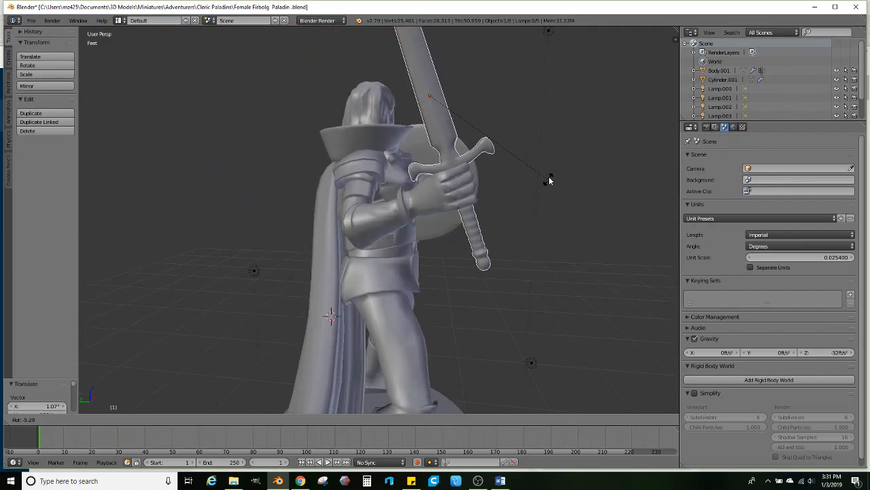
left_click(548, 177)
key("g")
left_click(540, 176)
middle_click_drag(540, 175, 447, 263)
scroll(446, 259, "up", 6)
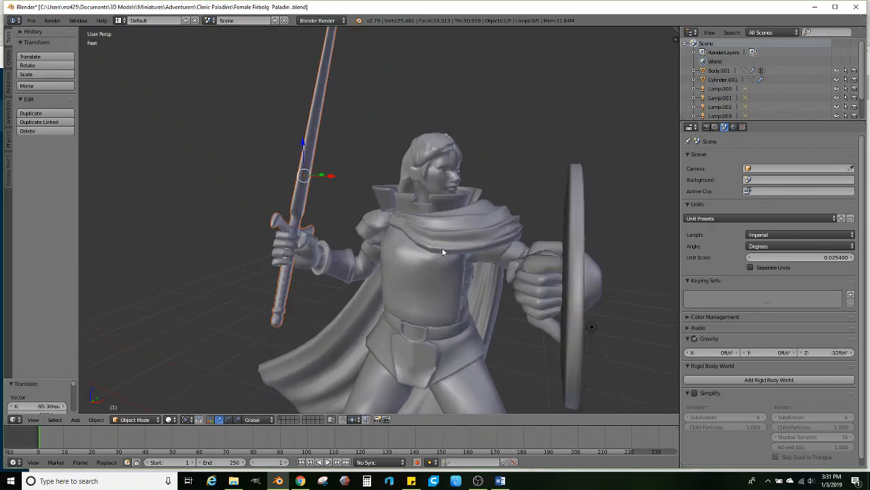
- Open the body mesh for editing, select the rear edge of the right ear and set the transform orientation to Normal
scroll(379, 242, "up", 2)
middle_click_drag(379, 243, 412, 249)
right_click(391, 242)
key("Tab")
scroll(411, 250, "up", 2)
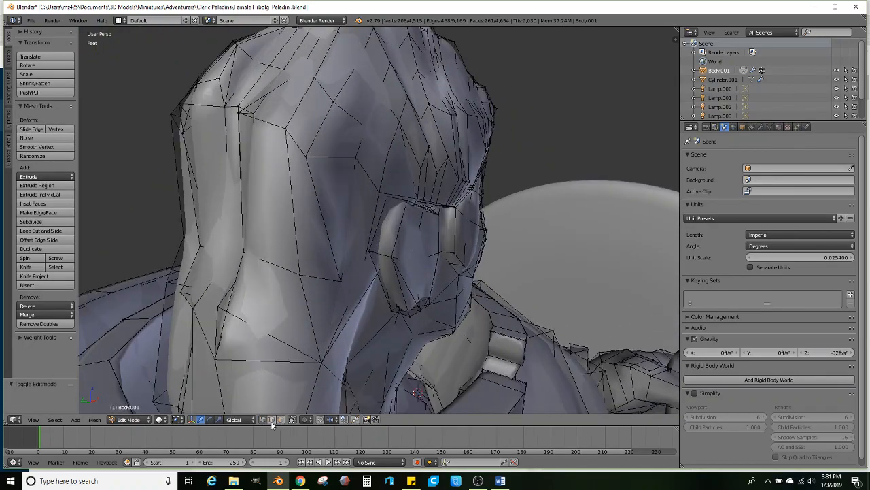
right_click(406, 228)
middle_click_drag(406, 228, 407, 288)
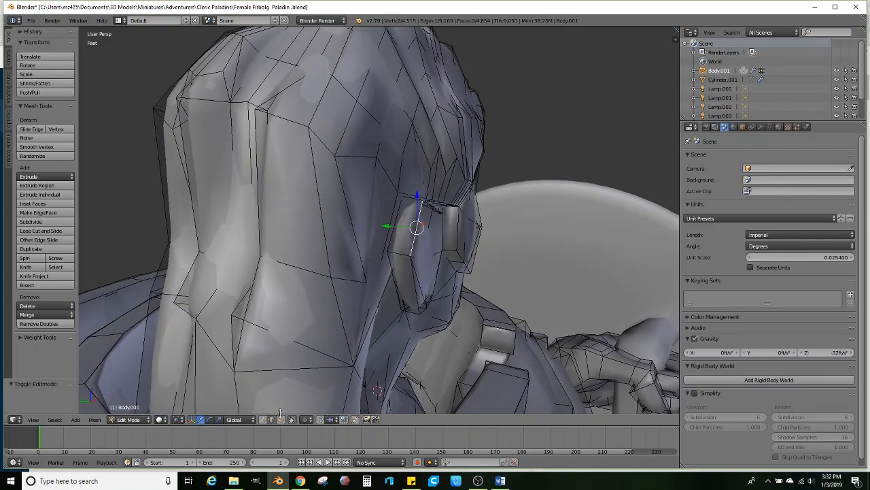
left_click(243, 420)
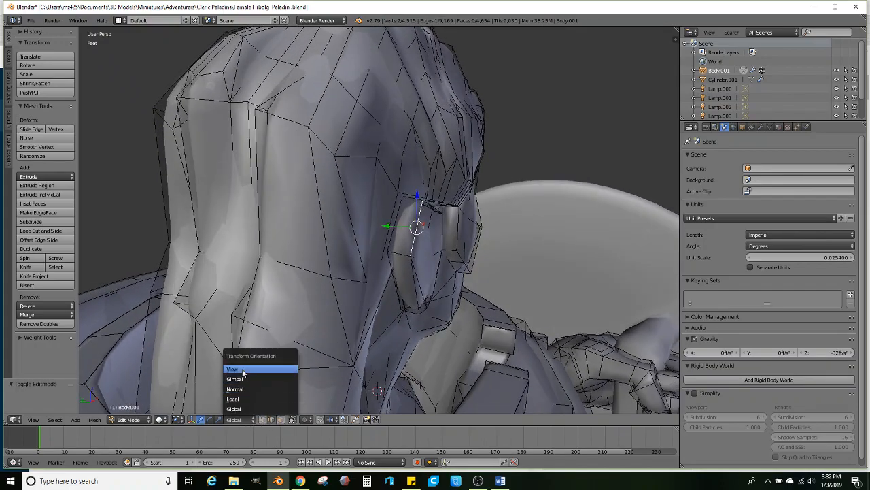
left_click(233, 389)
- Pull the right ear's selected rear edge away from the head and fine-tune its position
middle_click_drag(404, 261, 421, 269)
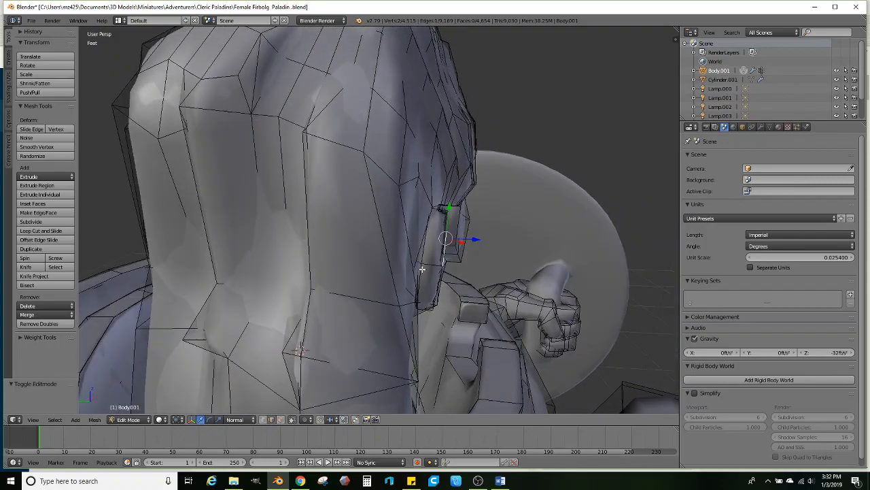
key("g")
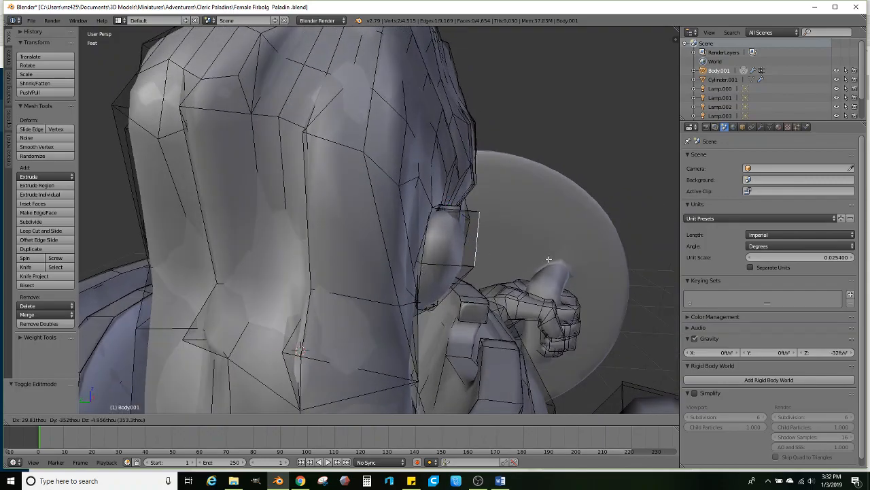
left_click(549, 259)
middle_click_drag(522, 257, 443, 246)
key("g")
left_click(495, 291)
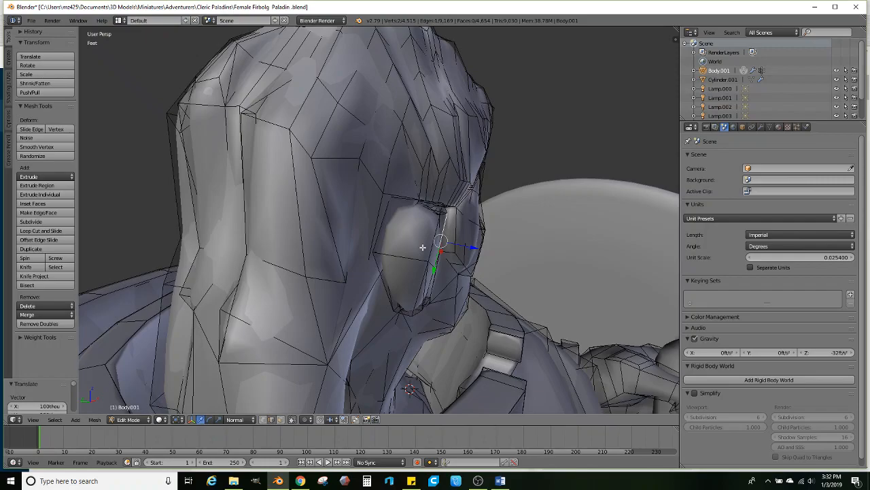
- Pull the left ear's rear edge outward and reposition the faces on top of that ear
middle_click_drag(203, 319, 423, 274)
right_click(386, 252)
middle_click_drag(386, 252, 347, 274)
left_click_drag(337, 276, 304, 276)
middle_click_drag(304, 276, 415, 240)
scroll(357, 256, "up", 2)
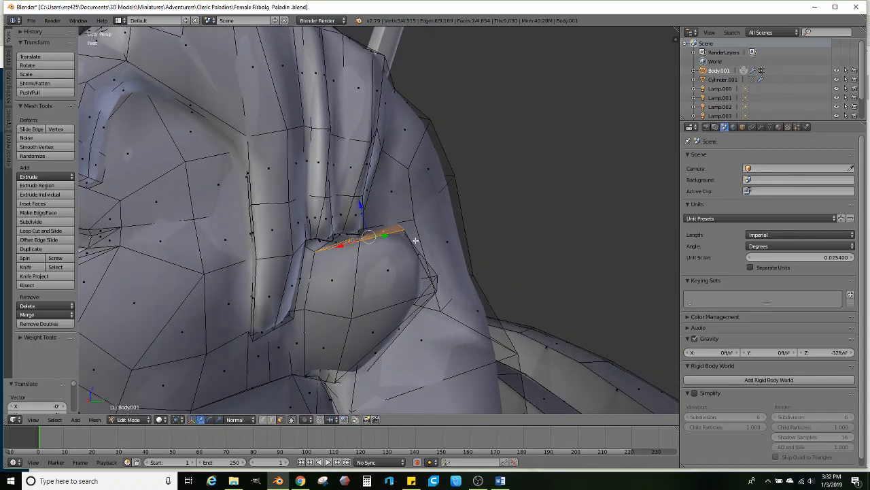
key("g")
left_click(460, 225)
key("g")
left_click(455, 203)
- Rotate and move the faces on top of the right ear to fit its widened shape
scroll(454, 204, "down", 6)
middle_click_drag(476, 220, 381, 228)
scroll(381, 228, "up", 5)
scroll(408, 232, "down", 6)
middle_click_drag(476, 238, 366, 253)
scroll(365, 252, "up", 3)
middle_click_drag(326, 299, 344, 255)
key("r")
left_click(345, 252)
key("g")
left_click(360, 242)
middle_click_drag(360, 242, 382, 254)
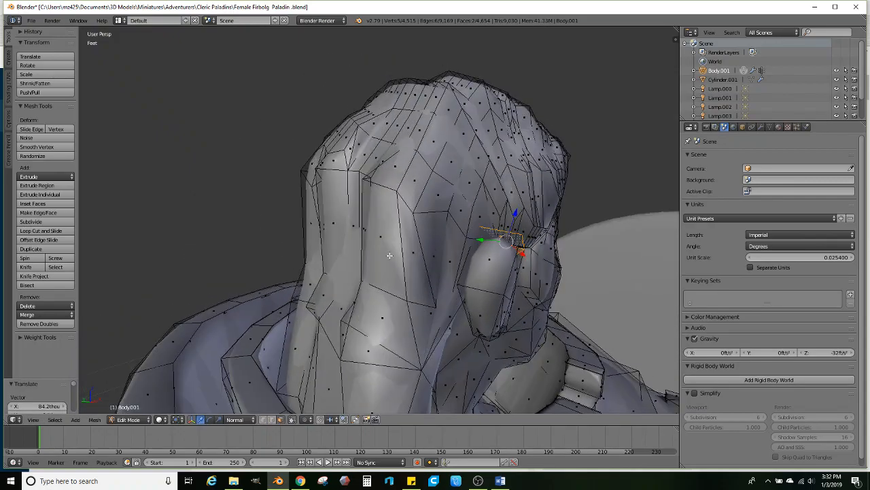
- Extrude the rear face of the right ear backward and adjust the position of the new end
right_click(485, 267)
middle_click_drag(486, 267, 505, 280)
middle_click_drag(402, 276, 395, 283)
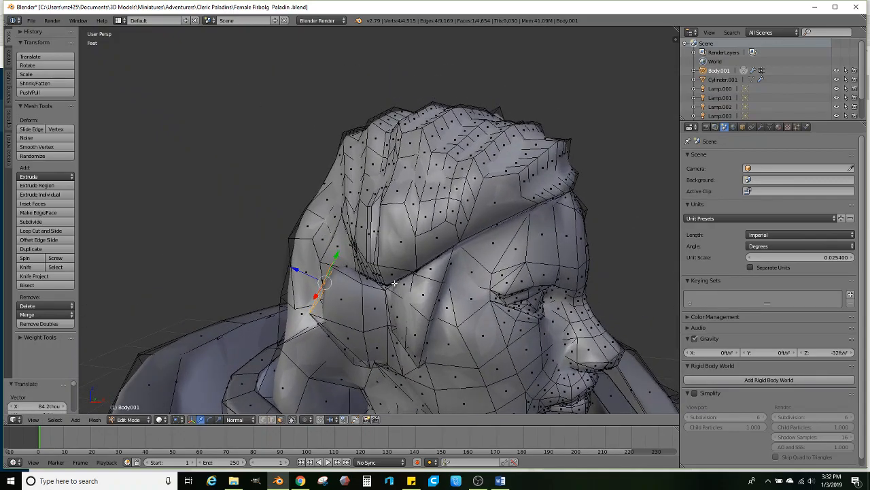
key("e")
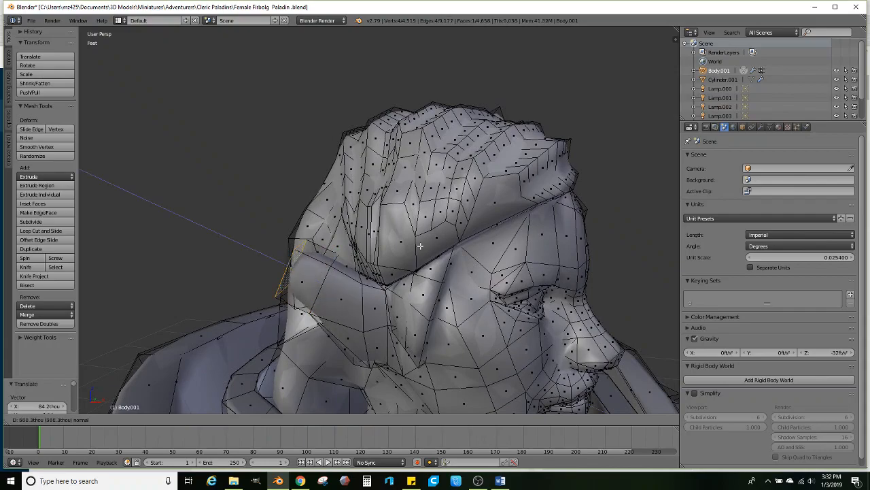
left_click(350, 243)
key("g")
left_click(358, 233)
- Move the right ear's extruded end up and back, rotate it about 10.7° and scale it by about 1.035
middle_click_drag(358, 234, 443, 265)
key("g")
left_click(316, 268)
key("r")
left_click(449, 278)
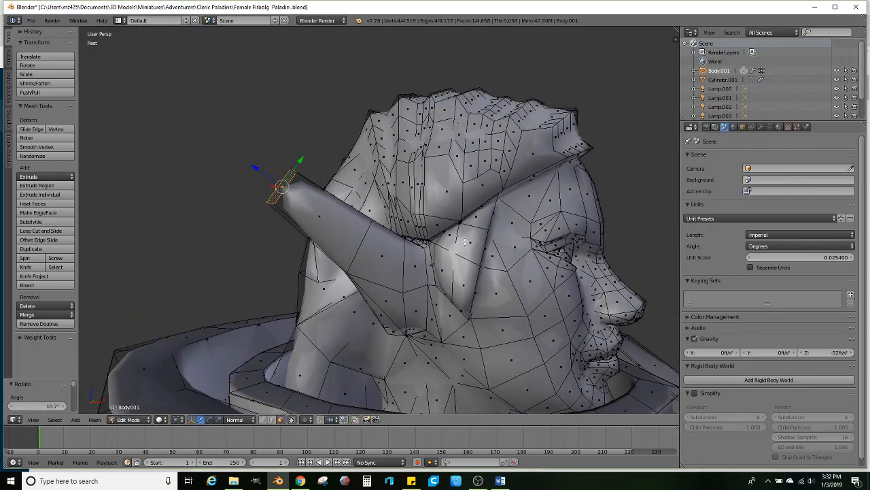
middle_click_drag(479, 242, 435, 244)
key("s")
left_click(465, 245)
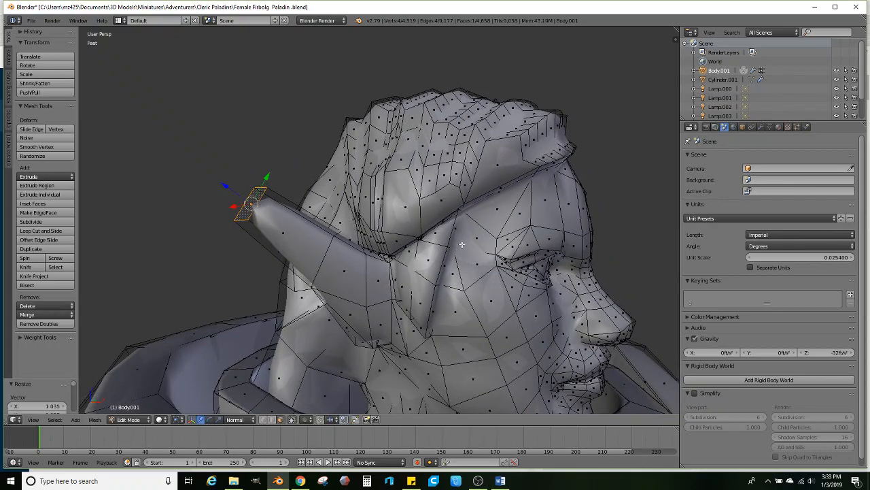
- Extrude the right ear's end again, shrink it and position it as a pointed tip
key("e")
left_click(436, 232)
key("s")
left_click(335, 212)
middle_click_drag(335, 211, 492, 249)
key("g")
left_click(307, 284)
key("g")
left_click(384, 195)
- Extrude the rear face of the left ear and scale, move and rotate the new section so it sweeps backward
right_click(326, 290)
right_click(340, 290)
key("e")
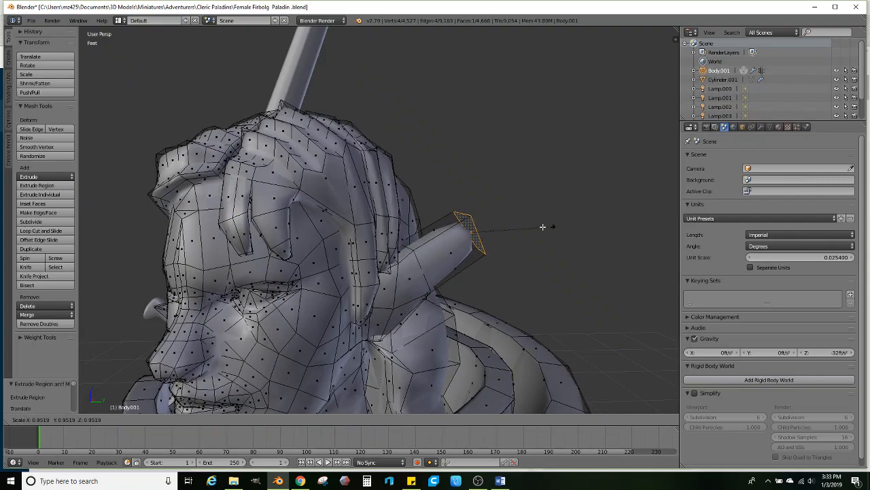
left_click(530, 227)
middle_click_drag(530, 227, 466, 237)
key("g")
left_click(471, 235)
key("g")
left_click(535, 283)
key("r")
left_click(482, 243)
- Scale down the end of the left ear and move it into place as a pointed tip
key("s")
left_click(544, 224)
key("s")
left_click(486, 220)
middle_click_drag(486, 220, 437, 218)
key("g")
left_click(425, 229)
key("g")
left_click(390, 236)
- Switch the body to Sculpt Mode and enlarge the nose using the Inflate brush at radius 35 px and strength 0.500
middle_click_drag(390, 235, 424, 275)
scroll(424, 275, "up", 8)
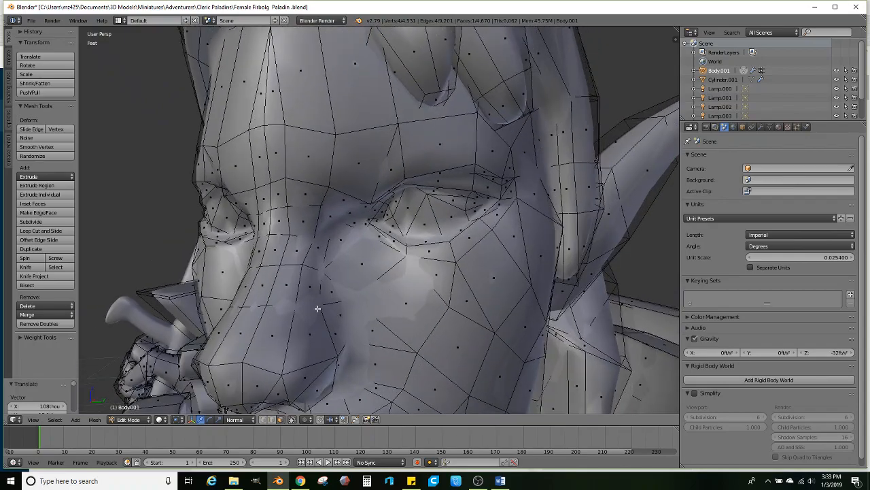
scroll(316, 268, "down", 8)
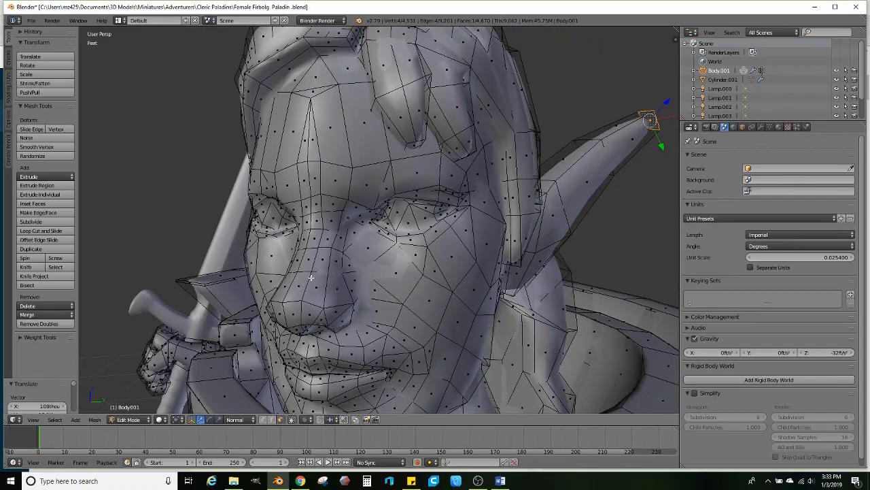
left_click(246, 419)
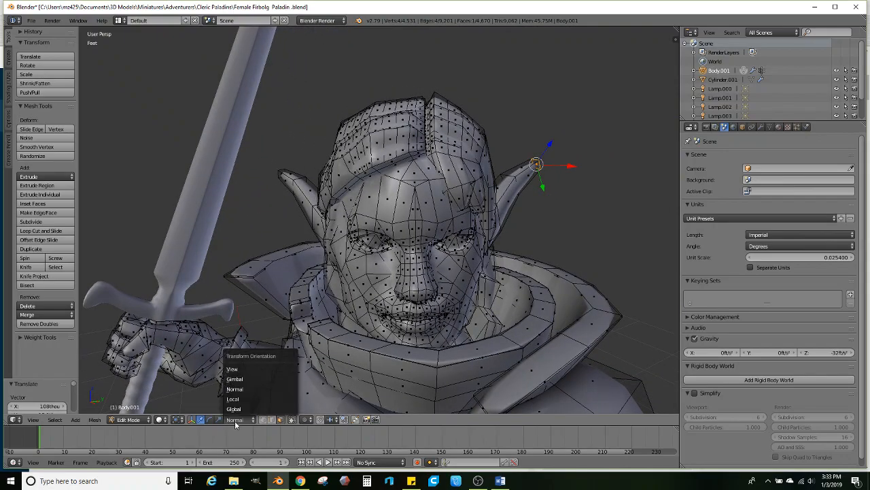
key("Tab")
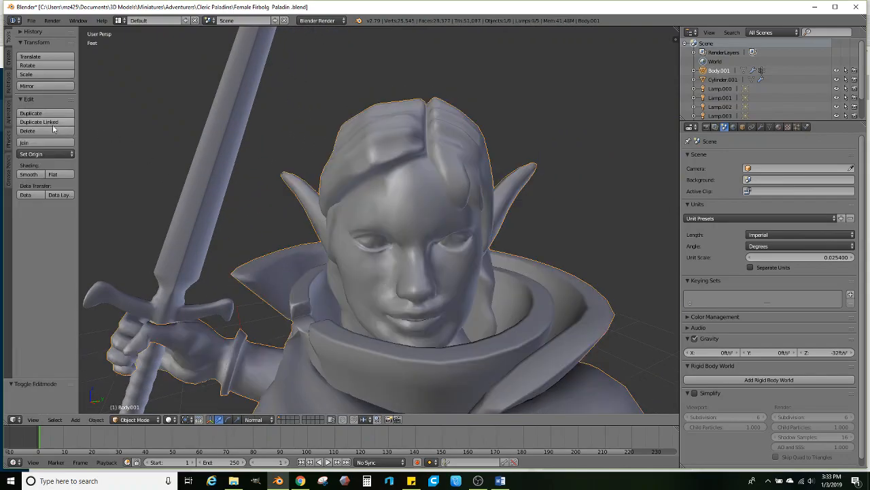
left_click(27, 155)
left_click(134, 419)
left_click(136, 389)
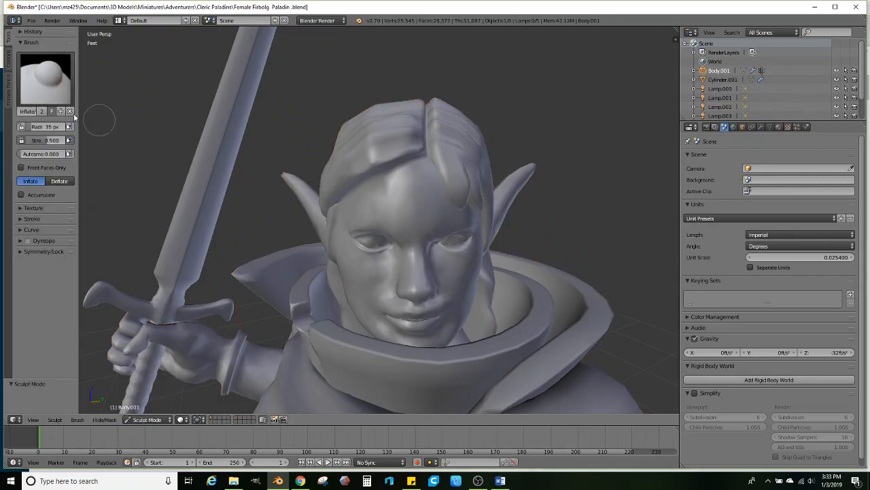
left_click(53, 83)
mouse_move(368, 246)
middle_mouse_down()
mouse_move(380, 275)
mouse_move(315, 273)
mouse_move(378, 268)
mouse_move(356, 270)
mouse_move(347, 287)
middle_mouse_up()
scroll(347, 287, "up", 2)
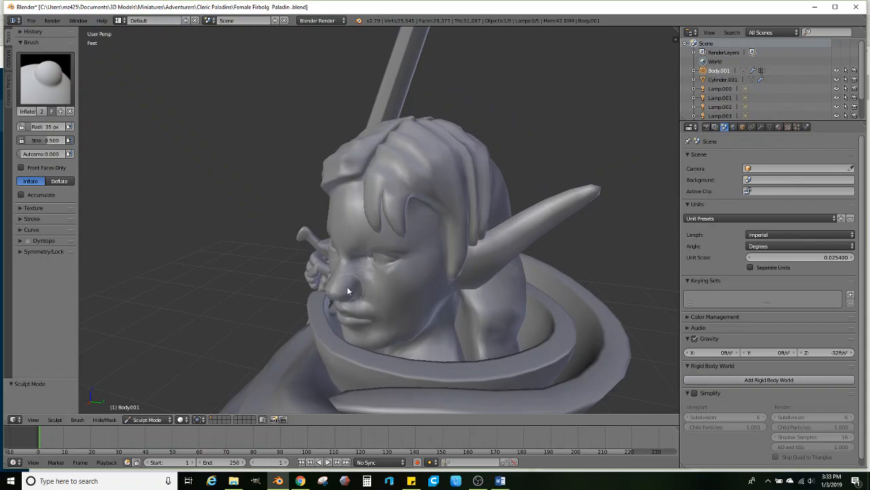
mouse_move(366, 286)
middle_mouse_down()
mouse_move(450, 284)
mouse_move(433, 256)
middle_mouse_up()
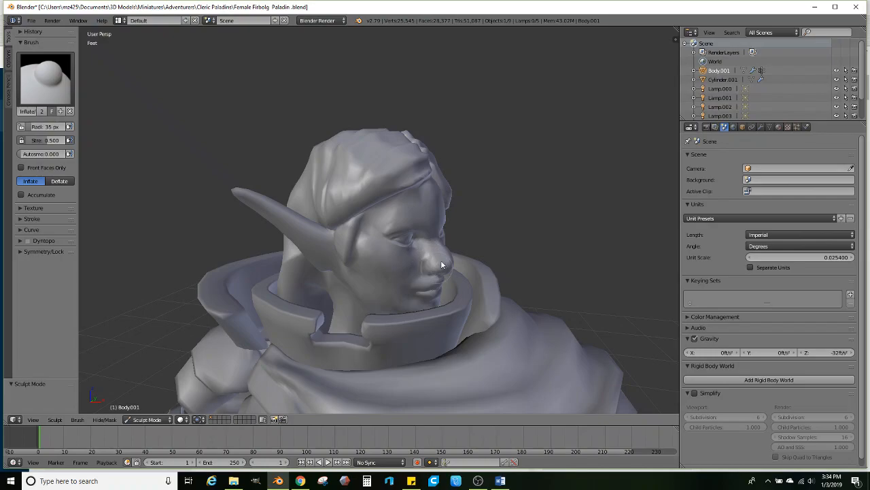
mouse_move(434, 271)
middle_mouse_down()
mouse_move(361, 259)
mouse_move(417, 268)
mouse_move(345, 266)
mouse_move(370, 269)
mouse_move(339, 287)
mouse_move(441, 285)
mouse_move(404, 268)
mouse_move(431, 272)
mouse_move(374, 282)
mouse_move(381, 291)
mouse_move(387, 288)
mouse_move(331, 286)
mouse_move(408, 306)
mouse_move(389, 279)
mouse_move(387, 290)
mouse_move(479, 274)
mouse_move(384, 276)
mouse_move(370, 299)
mouse_move(334, 296)
mouse_move(338, 311)
mouse_move(447, 288)
mouse_move(428, 259)
mouse_move(349, 272)
mouse_move(386, 282)
mouse_move(336, 277)
mouse_move(423, 287)
mouse_move(460, 276)
mouse_move(423, 291)
middle_mouse_up()
- Select the outward-facing faces along the right ear, extrude them slightly and scale the new faces down
key("Tab")
scroll(427, 292, "up", 3)
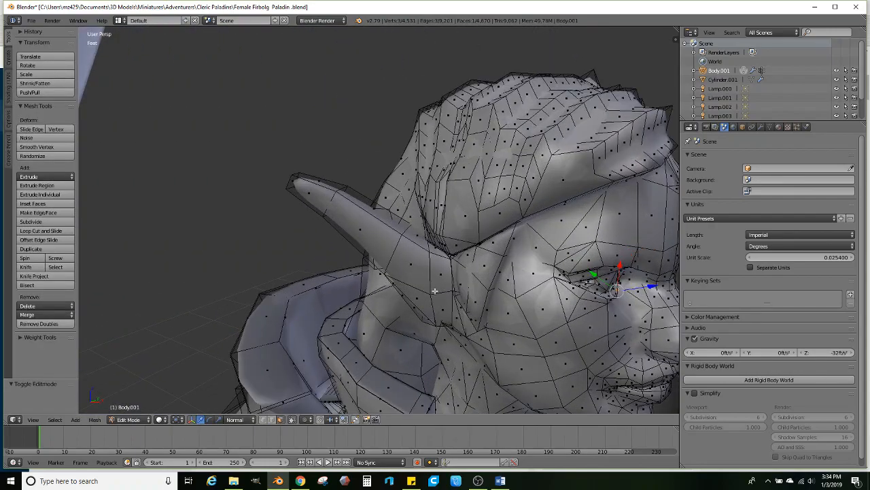
left_click(326, 202, "ctrl")
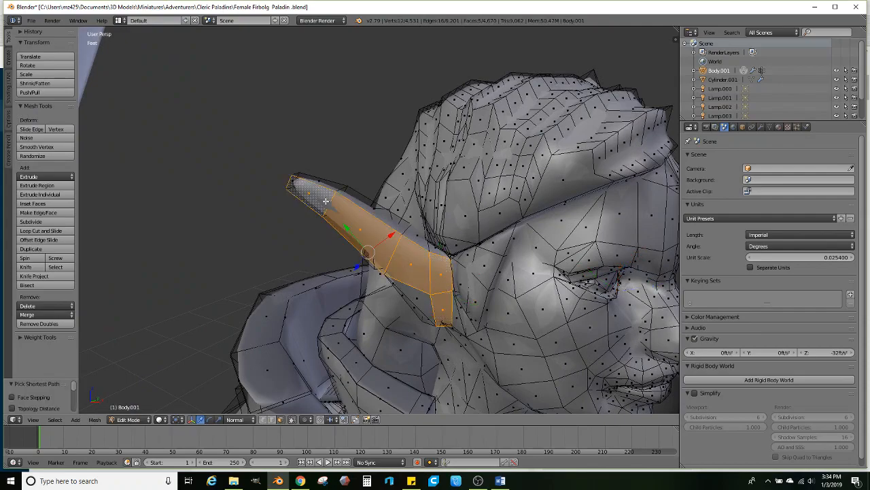
right_click(416, 292, "shift")
middle_click_drag(416, 293, 470, 313)
right_click(442, 336, "shift")
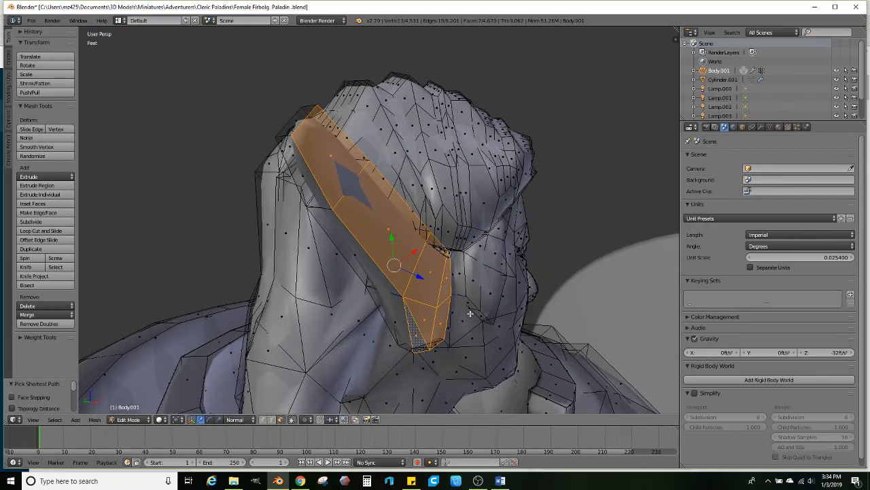
key("e")
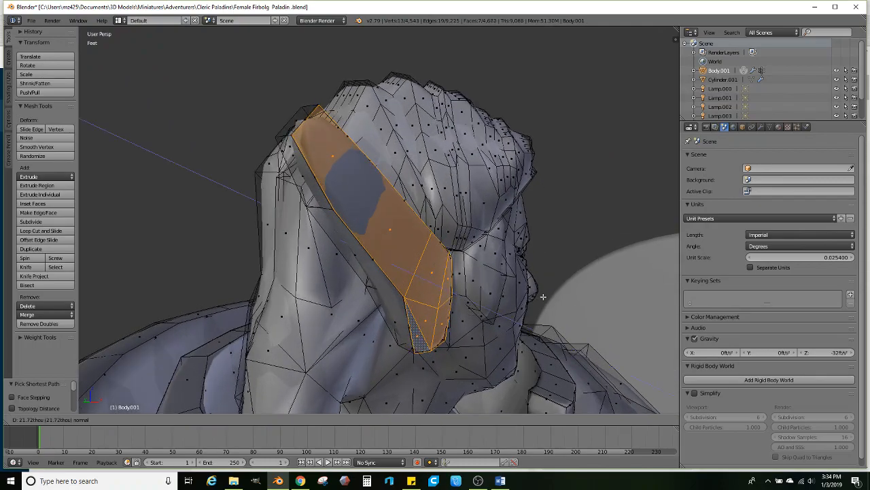
left_click(543, 296)
key("s")
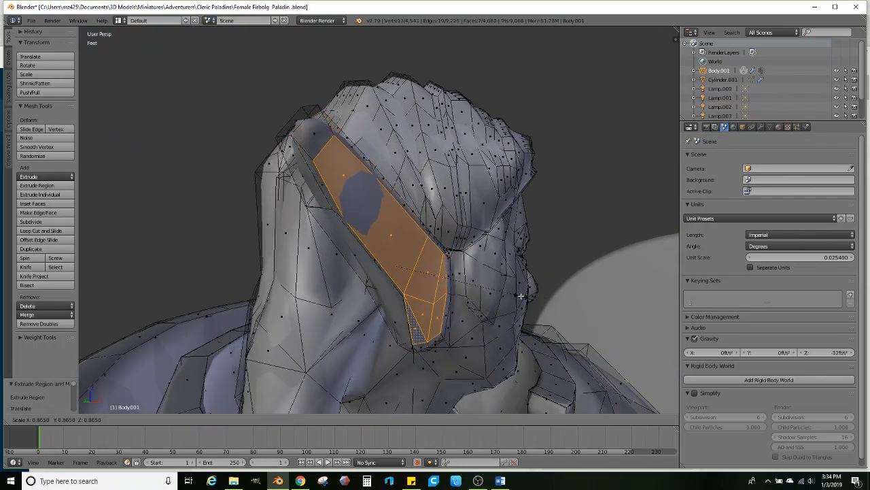
left_click(503, 294)
- Refine the size and position of the right ear's extruded inset faces
mouse_move(503, 294)
middle_mouse_down()
mouse_move(482, 296)
mouse_move(507, 293)
mouse_move(443, 279)
mouse_move(463, 297)
mouse_move(460, 282)
mouse_move(490, 300)
mouse_move(413, 303)
mouse_move(475, 286)
middle_mouse_up()
key("s")
left_click(513, 296)
key("g")
left_click(512, 286)
- Extrude the right ear's inset faces once more and scale them down to form the ear's hollow
scroll(469, 298, "up", 1)
key("e")
left_click(506, 295)
key("s")
left_click(475, 293)
scroll(490, 299, "down", 5)
key("Tab")
scroll(475, 286, "up", 2)
- Select the outward-facing faces along the left ear, extrude them and scale the new faces to about 0.82
key("Tab")
right_click(464, 186)
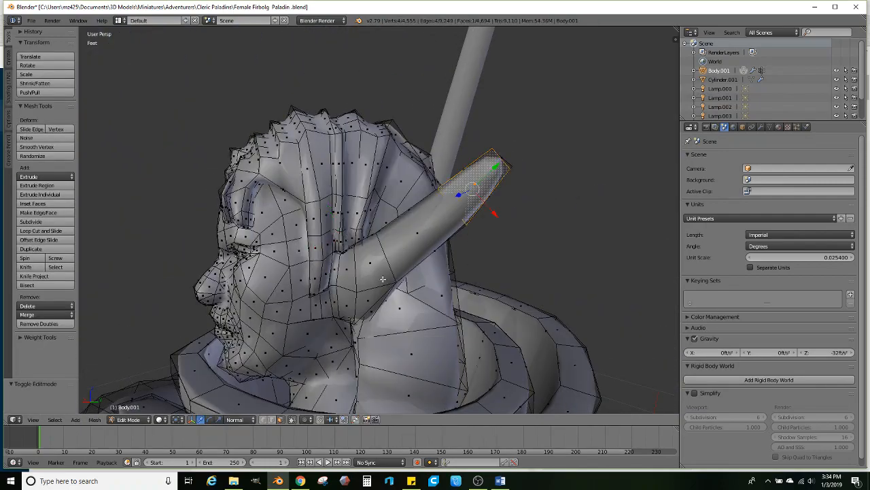
right_click(351, 304, "ctrl")
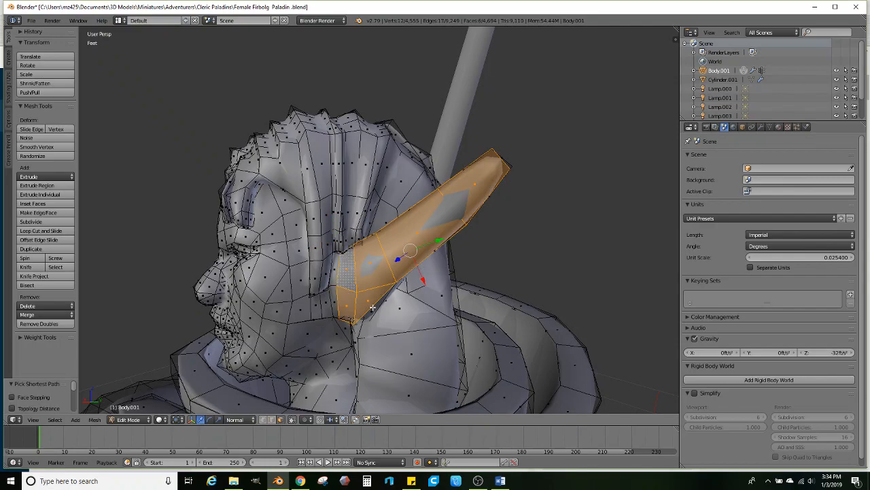
middle_click_drag(420, 279, 393, 297)
middle_click_drag(477, 281, 549, 280)
key("e")
left_click(548, 280)
key("s")
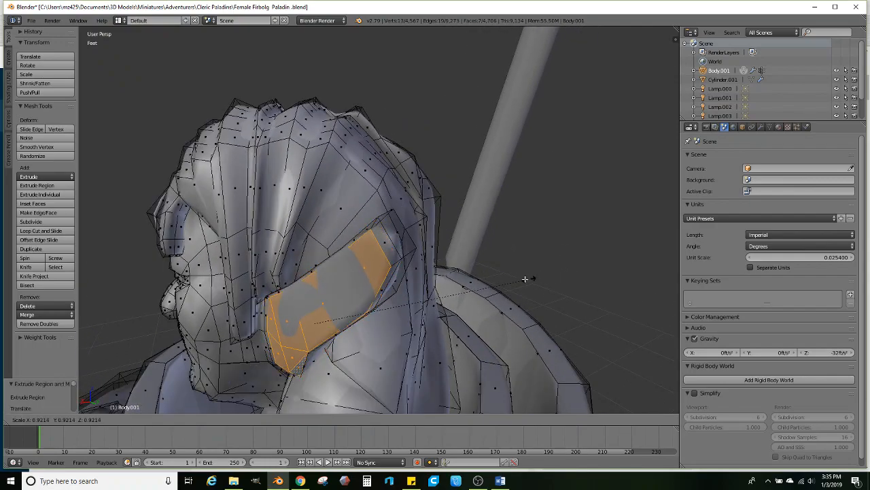
left_click(504, 281)
middle_click_drag(457, 280, 516, 270)
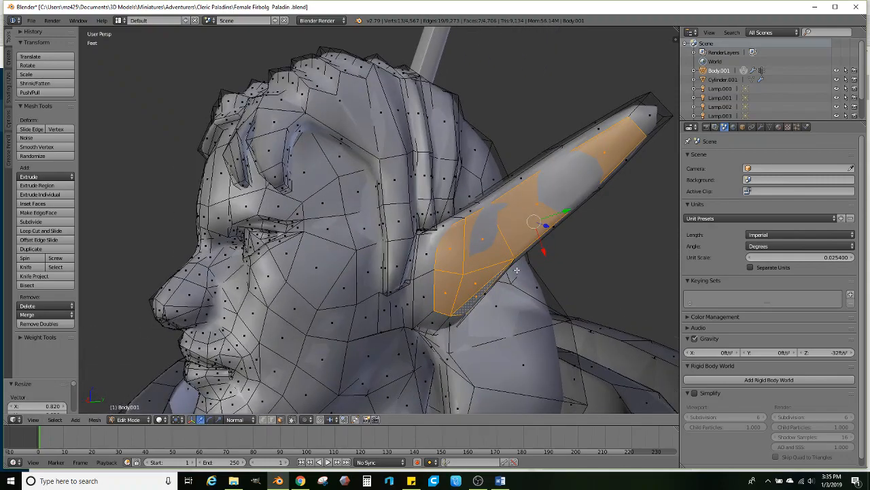
- Reposition the left ear's inset faces, extrude them once more and scale the new faces down to form the ear's hollow
mouse_move(561, 253)
middle_mouse_down()
mouse_move(543, 269)
mouse_move(556, 264)
middle_mouse_up()
key("g")
left_click(551, 256)
key("e")
right_click(557, 264)
key("s")
left_click(482, 262)
- Refine the size of the innermost faces in the left ear's hollow
middle_click_drag(482, 262, 551, 264)
key("s")
left_click(528, 262)
scroll(524, 263, "down", 4)
scroll(558, 264, "up", 3)
key("s")
left_click(554, 262)
- Return from mesh editing to Sculpt Mode and save the Female Firbolg Paladin file
key("Tab")
scroll(435, 266, "down", 3)
mouse_move(432, 266)
middle_mouse_down()
mouse_move(477, 271)
mouse_move(437, 261)
mouse_move(408, 270)
mouse_move(408, 283)
mouse_move(324, 287)
mouse_move(418, 276)
mouse_move(350, 282)
mouse_move(454, 262)
mouse_move(459, 241)
mouse_move(457, 261)
mouse_move(355, 285)
mouse_move(394, 276)
mouse_move(397, 232)
mouse_move(349, 272)
mouse_move(362, 253)
middle_mouse_up()
scroll(350, 286, "down", 3)
mouse_move(350, 283)
middle_mouse_down()
mouse_move(349, 293)
mouse_move(365, 249)
mouse_move(435, 269)
mouse_move(642, 251)
mouse_move(551, 291)
mouse_move(471, 264)
mouse_move(382, 254)
mouse_move(309, 268)
mouse_move(370, 256)
mouse_move(402, 263)
middle_mouse_up()
middle_click_drag(369, 219, 334, 224)
scroll(334, 266, "up", 3)
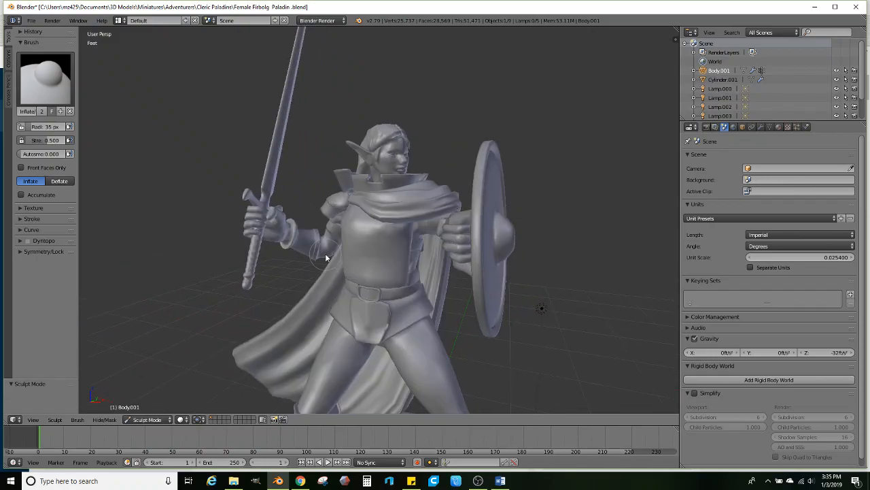
left_click(31, 21)
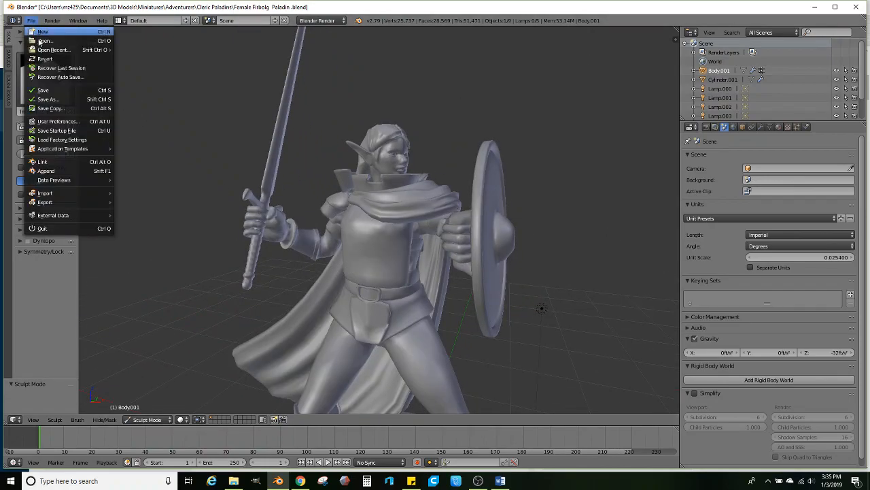
left_click(58, 91)
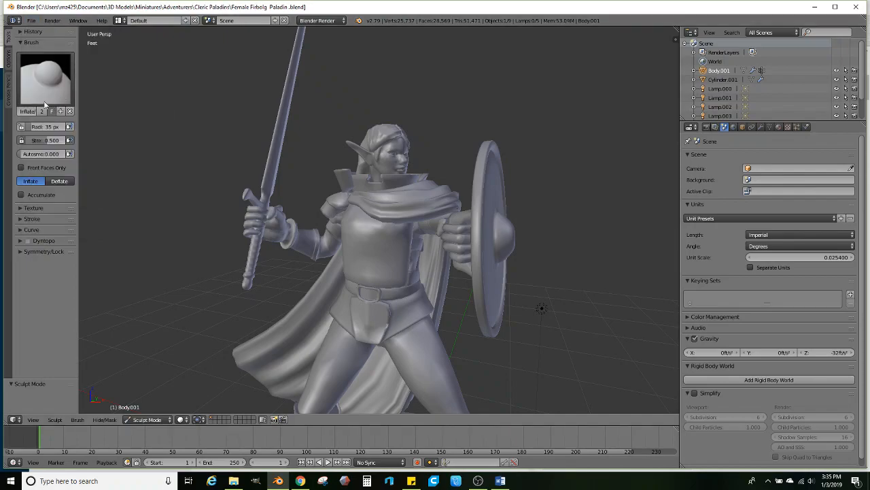
- Open Dryad.blend from the Miniatures\D\DRYAD folder, and browse that folder for another dryad file
left_click(32, 21)
left_click(45, 40)
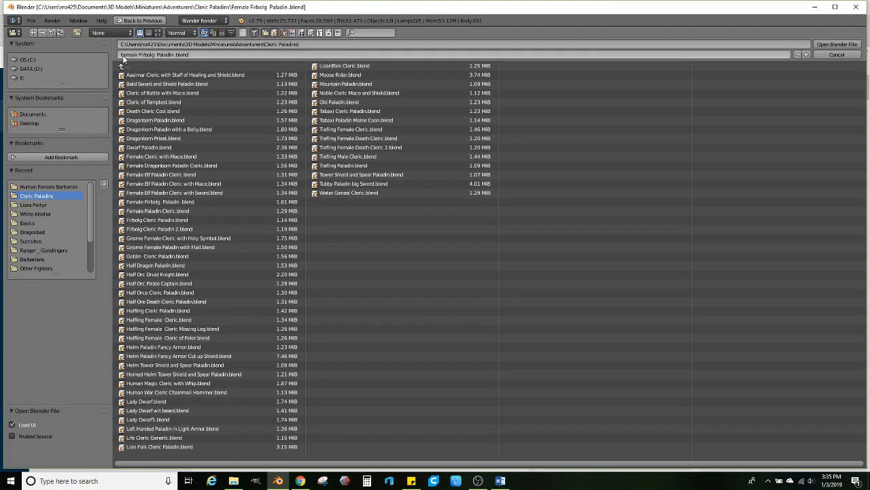
left_click(123, 65)
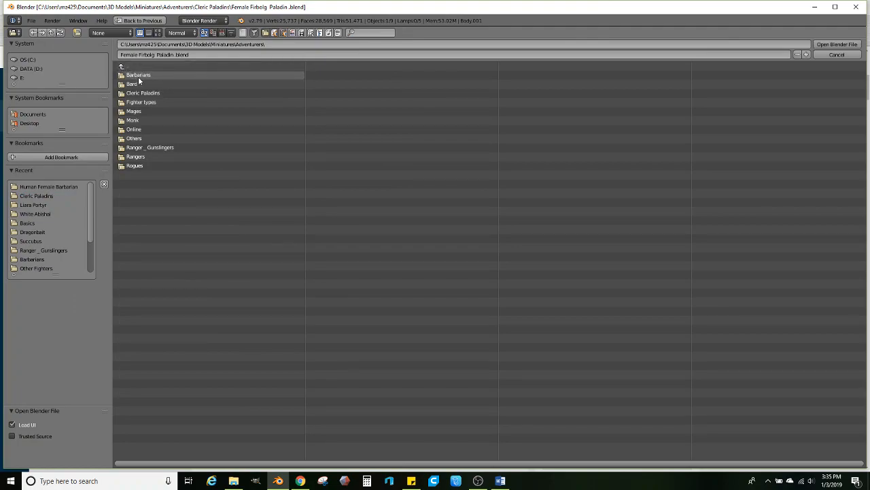
left_click(131, 66)
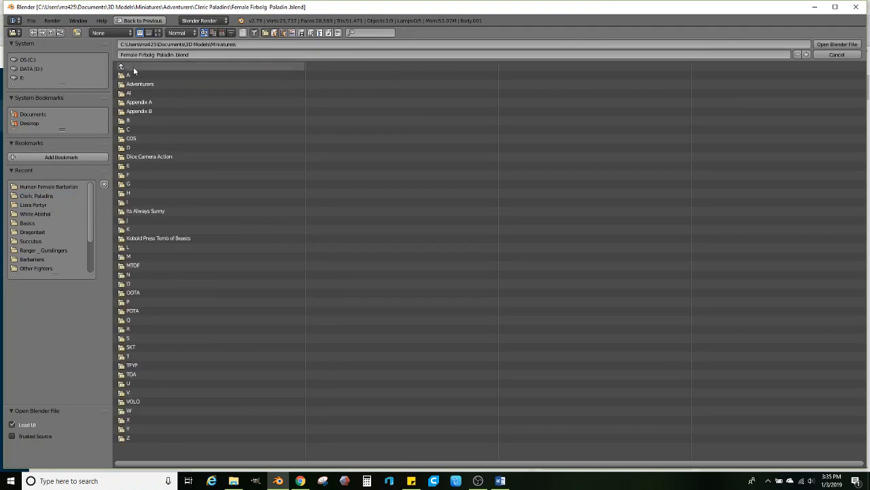
left_click(129, 146)
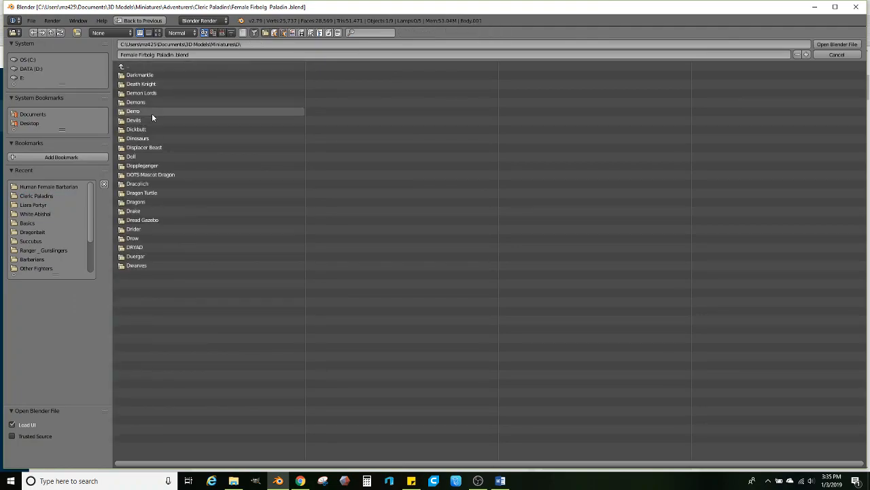
left_click(136, 247)
double_click(138, 73)
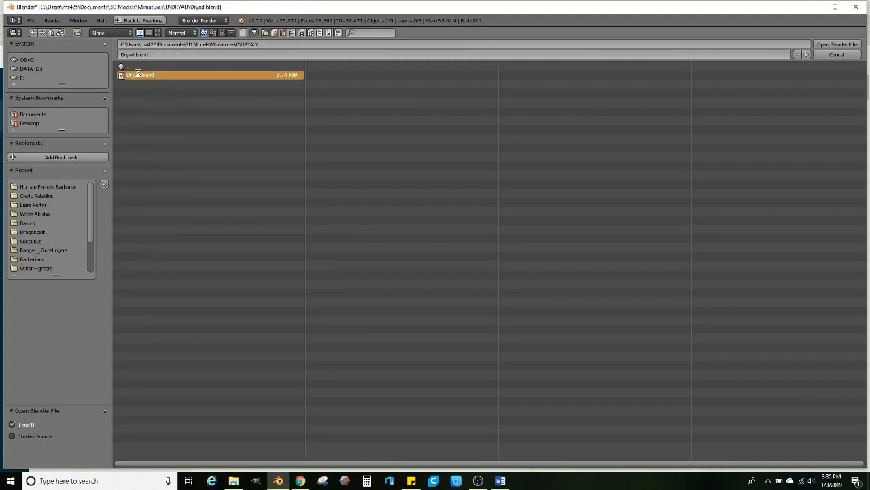
left_click(29, 21)
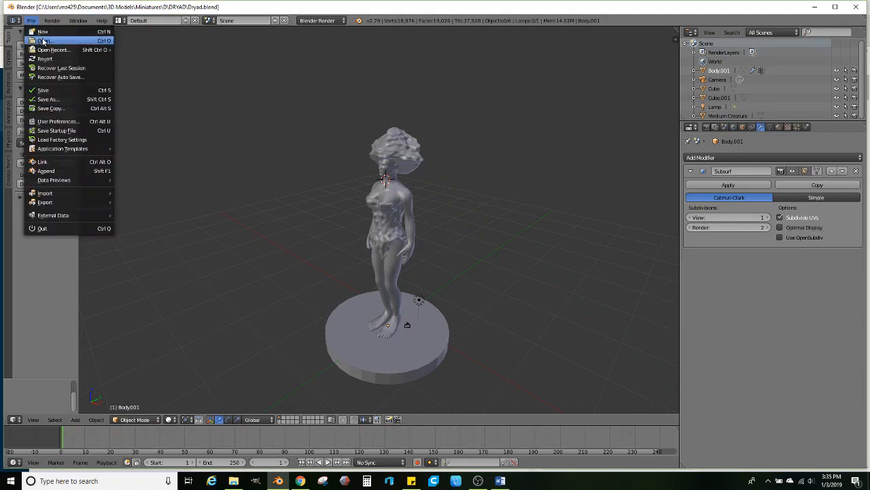
left_click(43, 39)
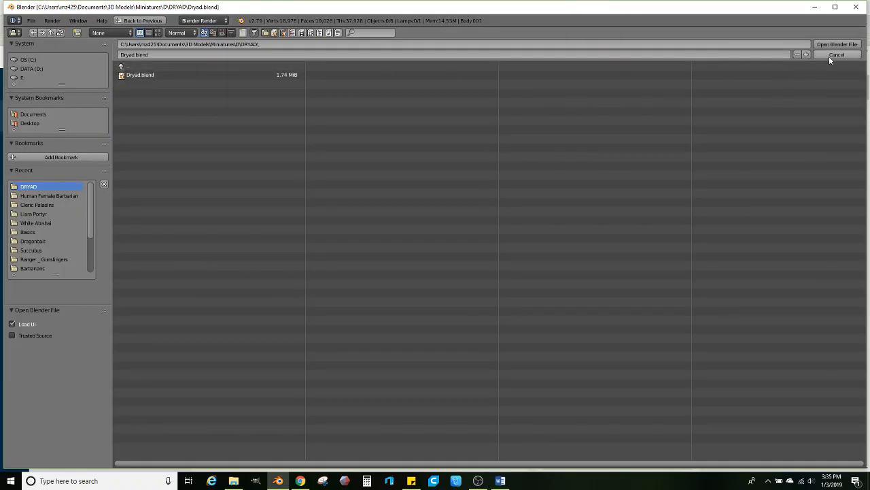
- Switch to Chrome and open the D > DRYAD folder of 3D Miniature Models - January 2019 in Google Drive
left_click(298, 481)
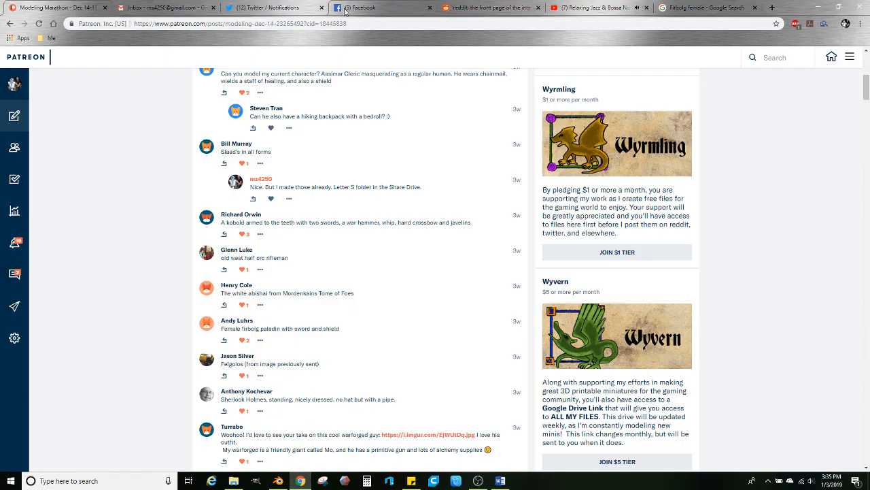
left_click(772, 7)
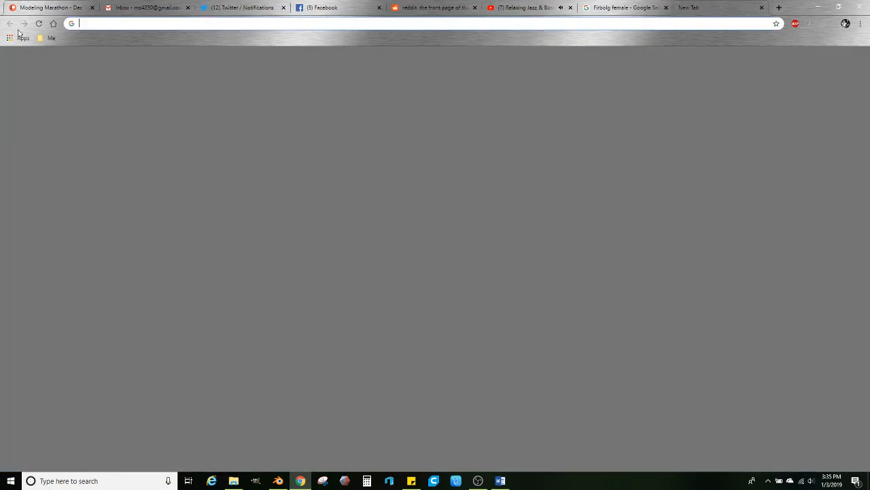
left_click(452, 240)
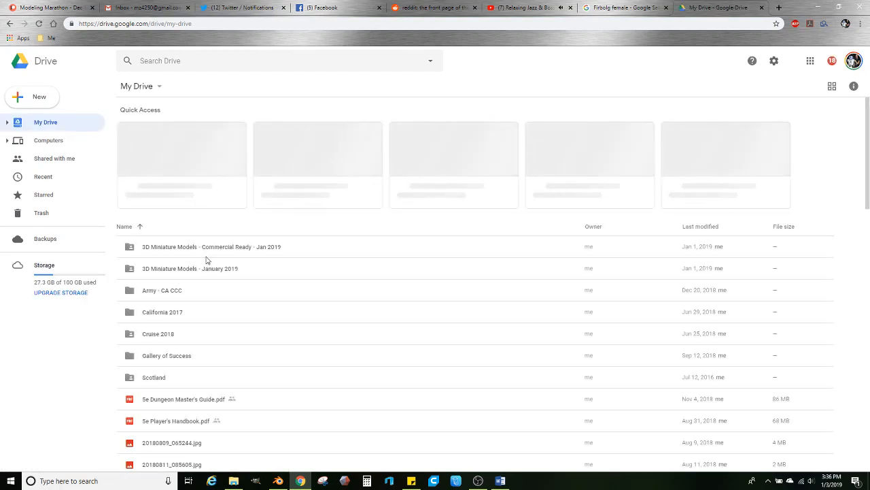
double_click(163, 268)
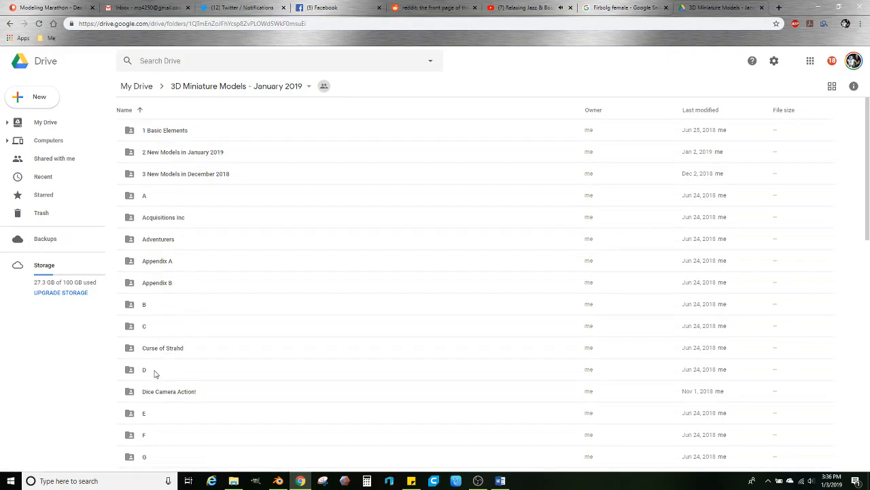
double_click(144, 370)
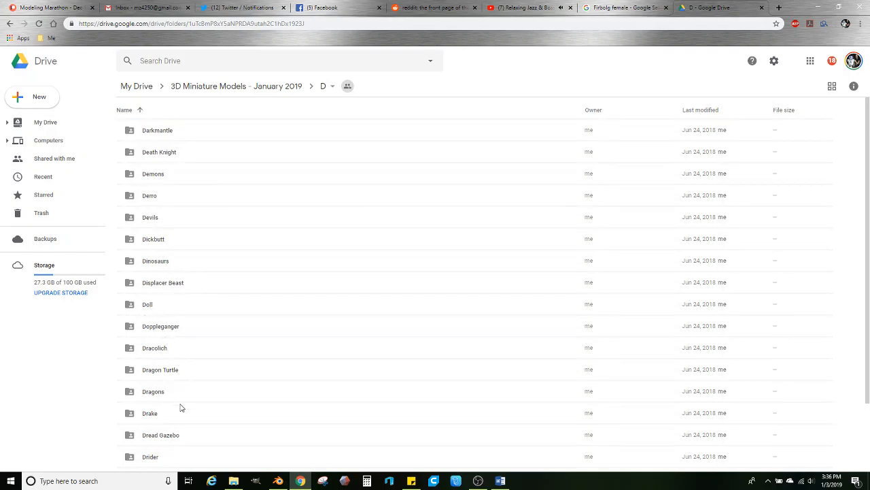
scroll(150, 456, "down", 2)
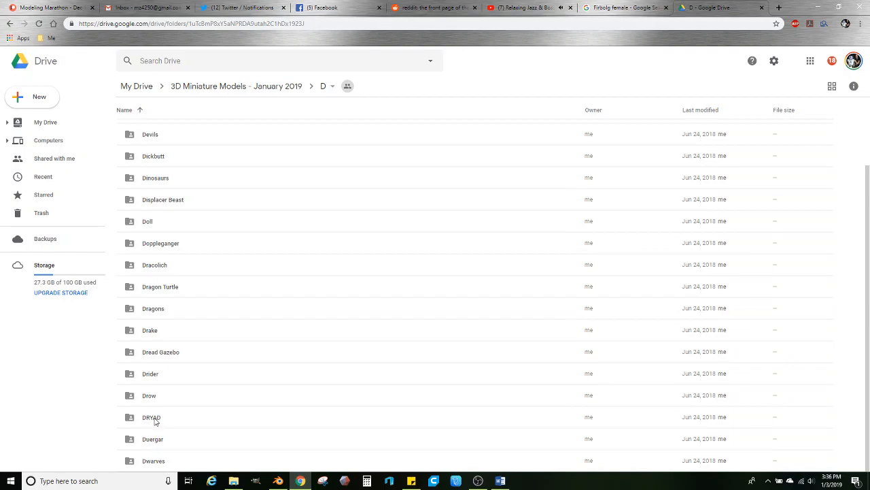
double_click(153, 418)
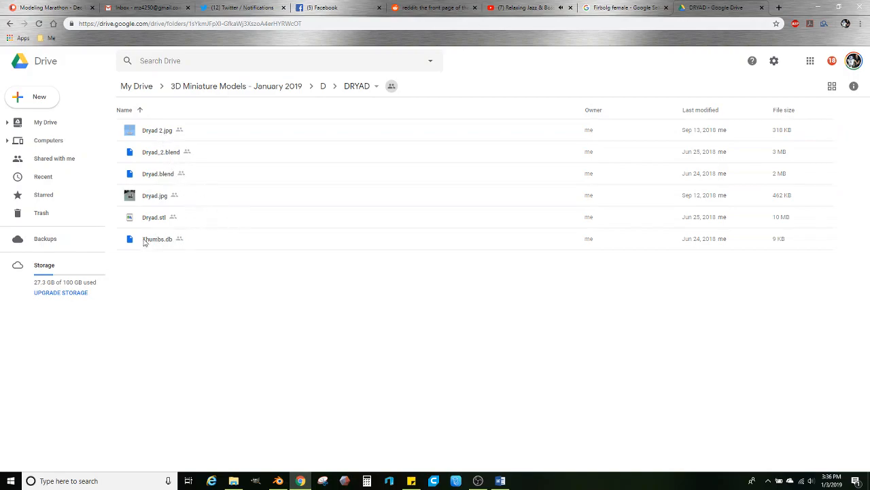
- Download Dryad_2.blend from Google Drive and open it in Blender
left_click(158, 156)
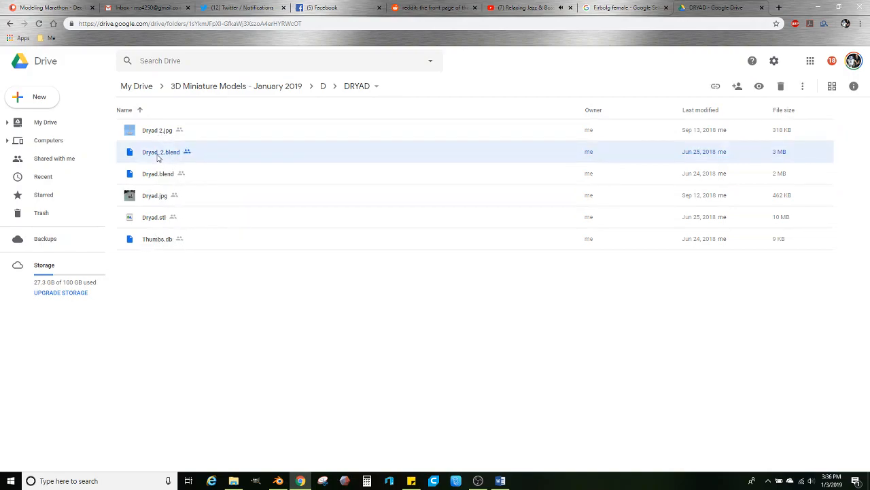
right_click(157, 154)
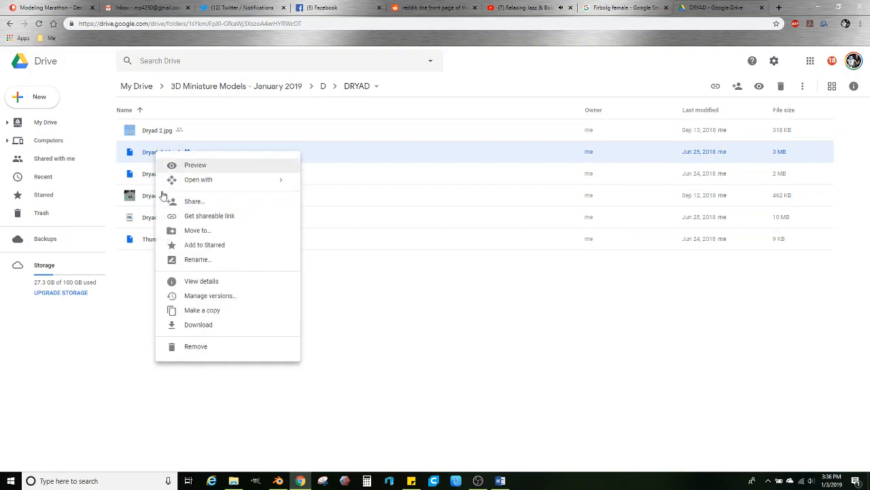
left_click(197, 330)
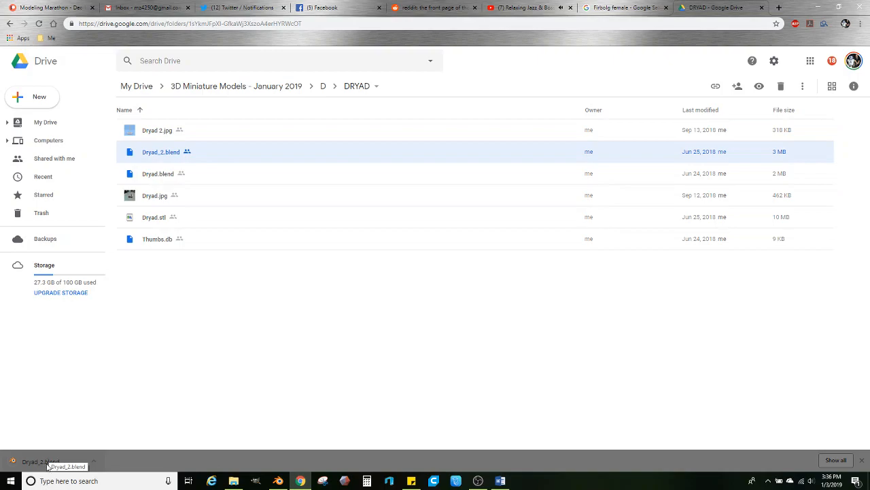
left_click(55, 462)
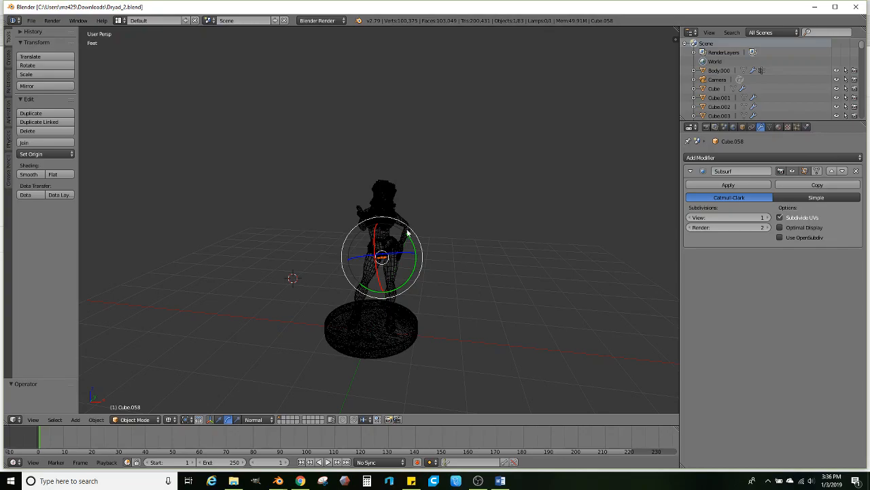
- Copy one of the large leaves from the dryad's leaf top
scroll(406, 233, "up", 5)
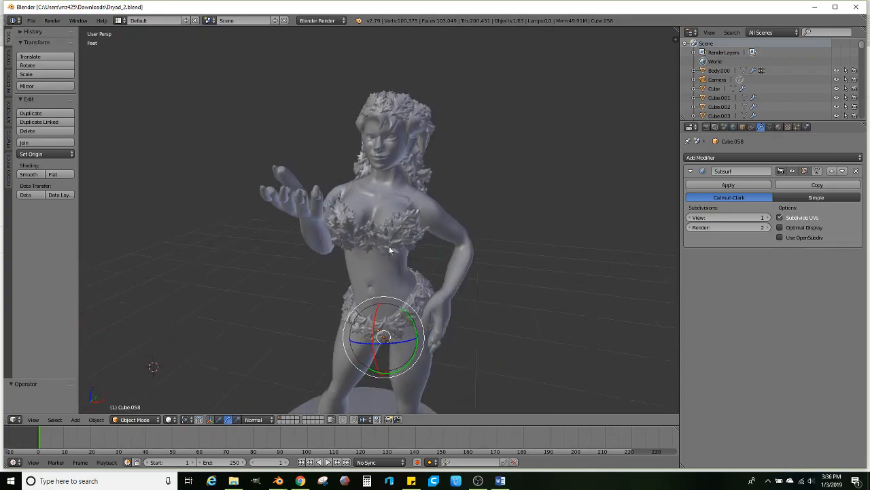
scroll(391, 246, "up", 6)
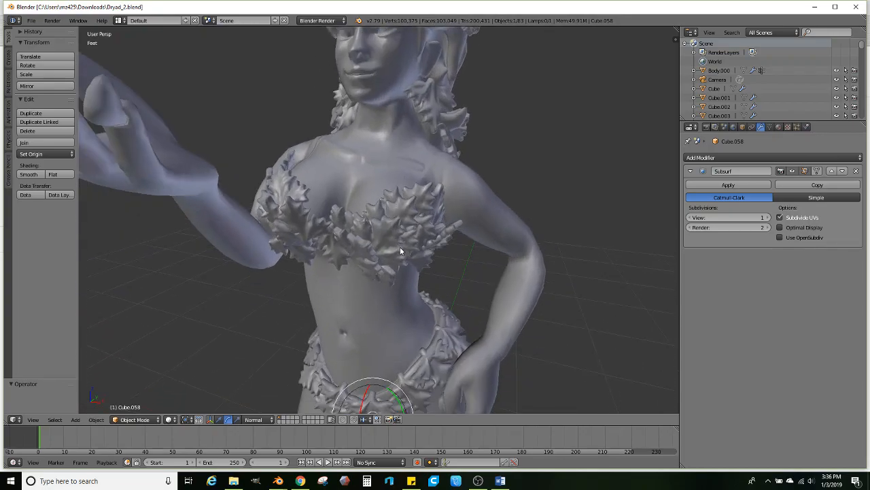
scroll(389, 258, "up", 2)
right_click(353, 270)
middle_click_drag(355, 272, 384, 243)
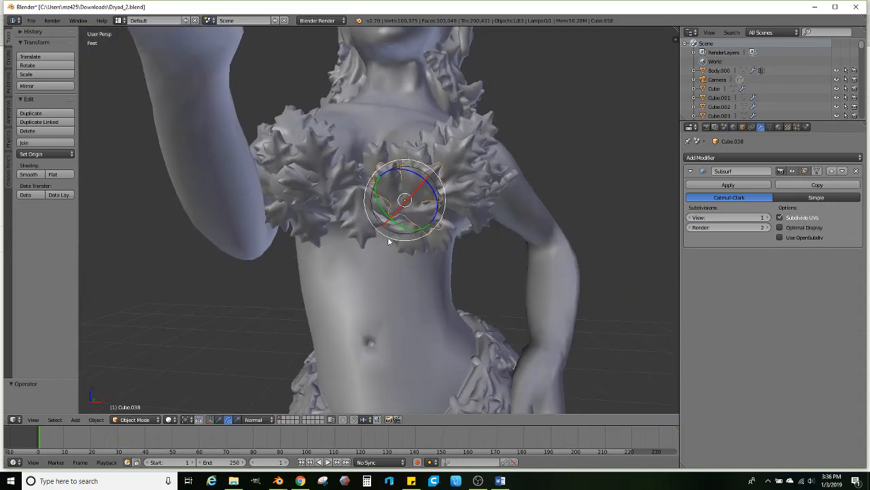
right_click(317, 153)
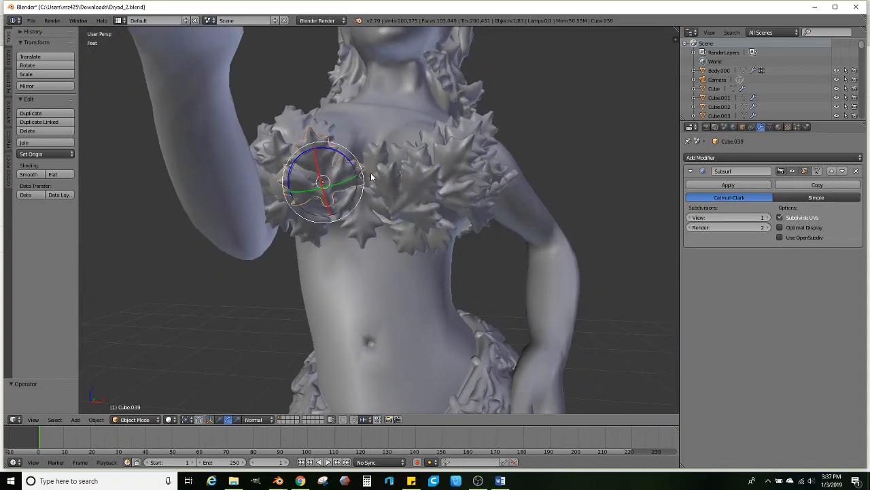
key("ctrl+c")
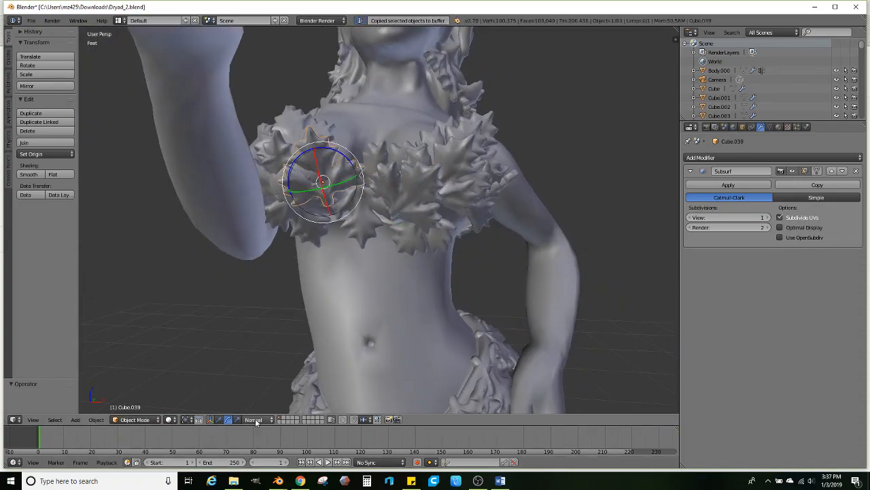
- Quit the Dryad_2 Blender session without saving, and reopen the recent Female Firbolg Paladin file in the other Blender window
left_click(857, 8)
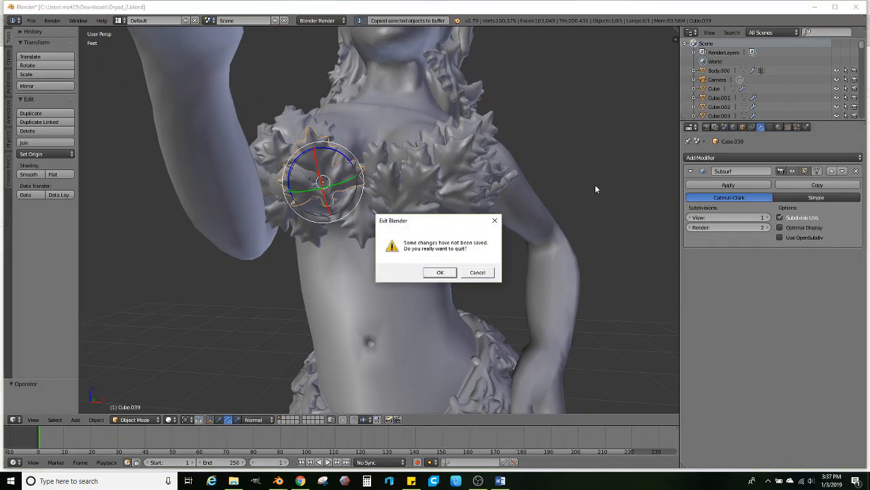
left_click(441, 272)
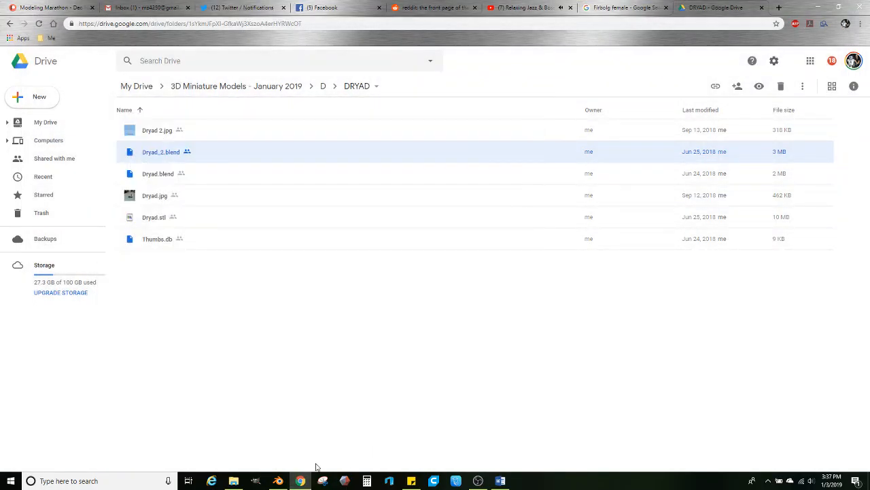
left_click(288, 478)
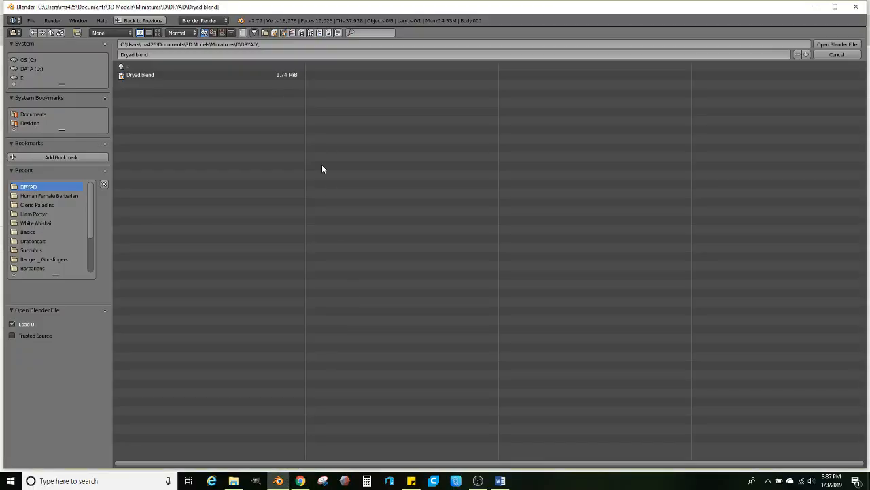
left_click(831, 54)
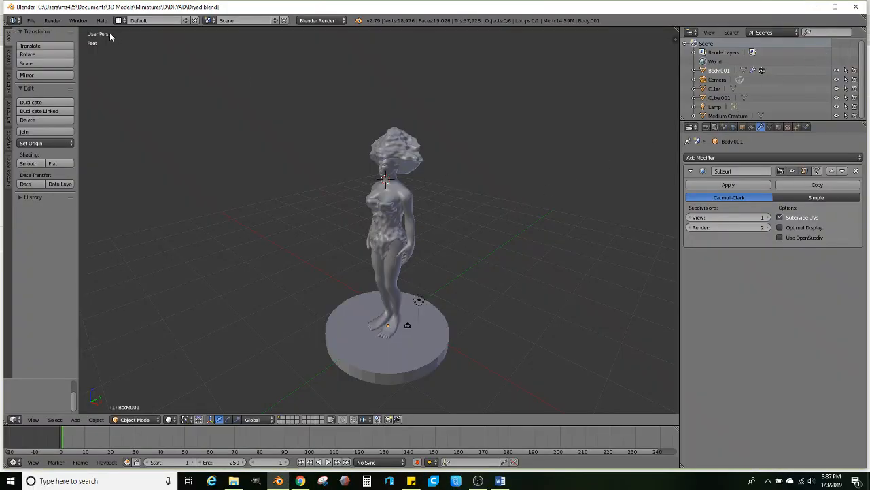
left_click(31, 20)
mouse_move(49, 50)
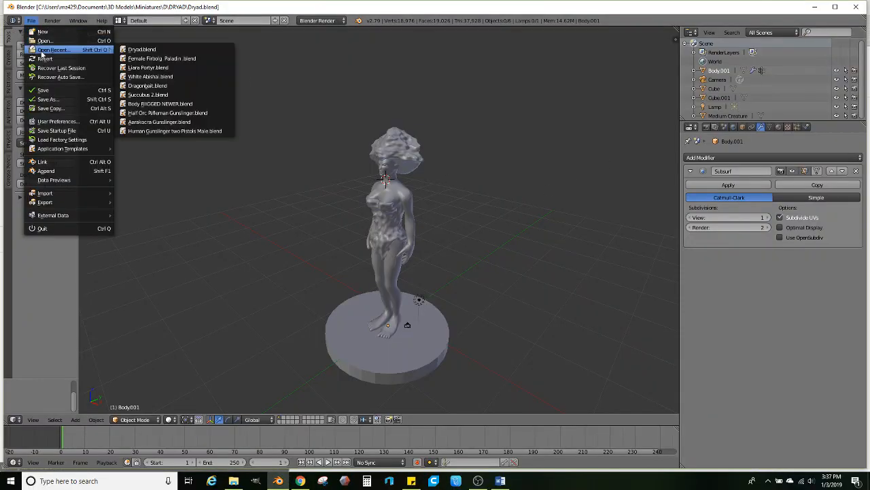
left_click(173, 60)
mouse_move(360, 200)
middle_mouse_down()
mouse_move(352, 227)
mouse_move(381, 213)
middle_mouse_up()
key("ctrl+c")
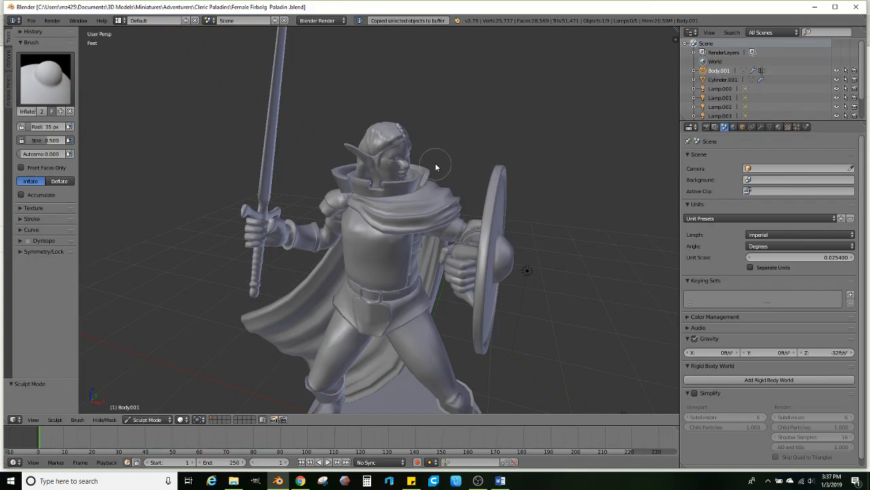
- Move the Dryad_2 Blender file from Downloads into the Miniatures > D > DRYAD folder
left_click(233, 481)
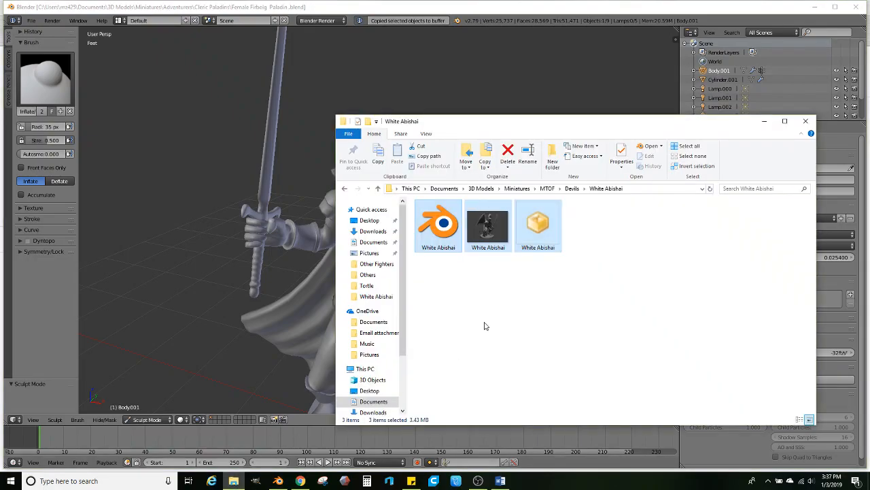
left_click(372, 231)
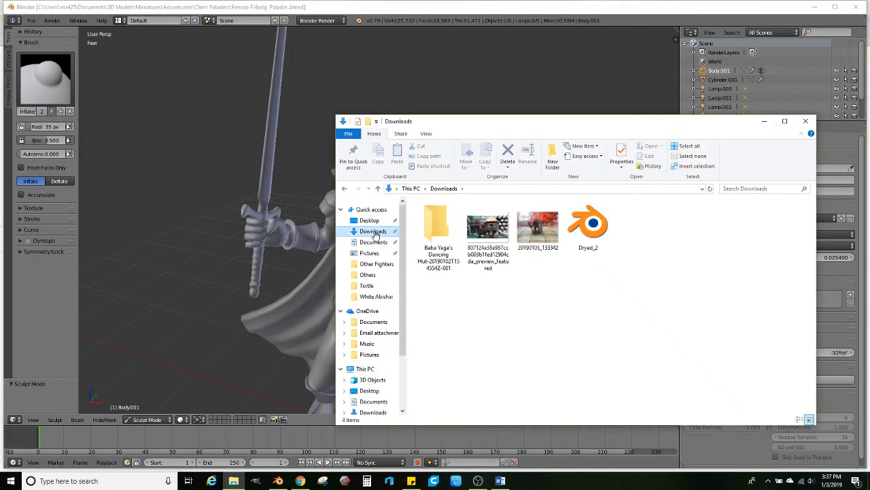
left_click(604, 224)
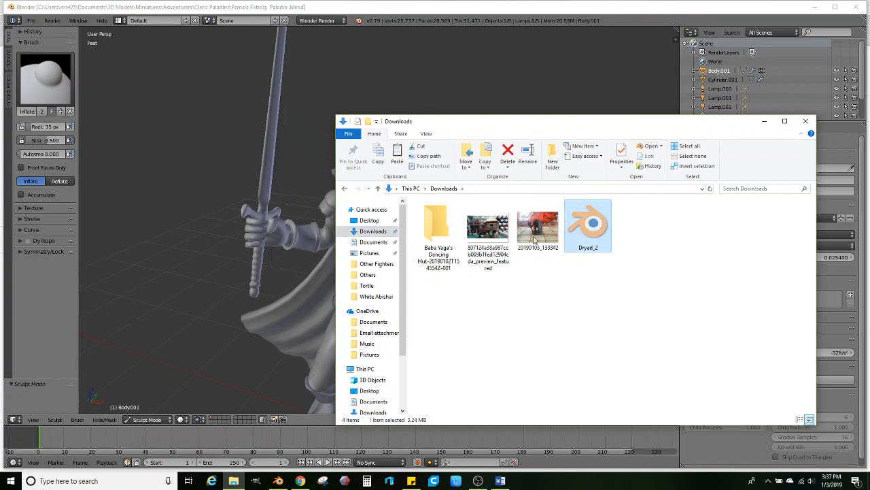
left_click(368, 275)
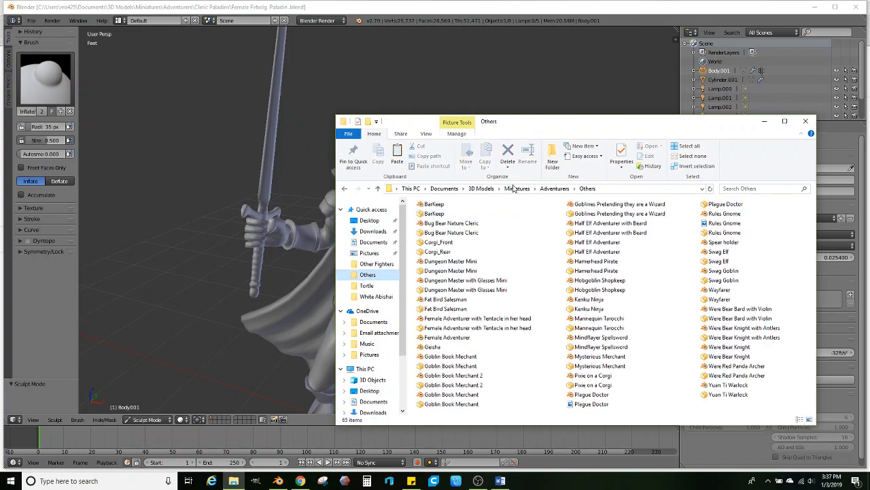
left_click(514, 188)
double_click(430, 293)
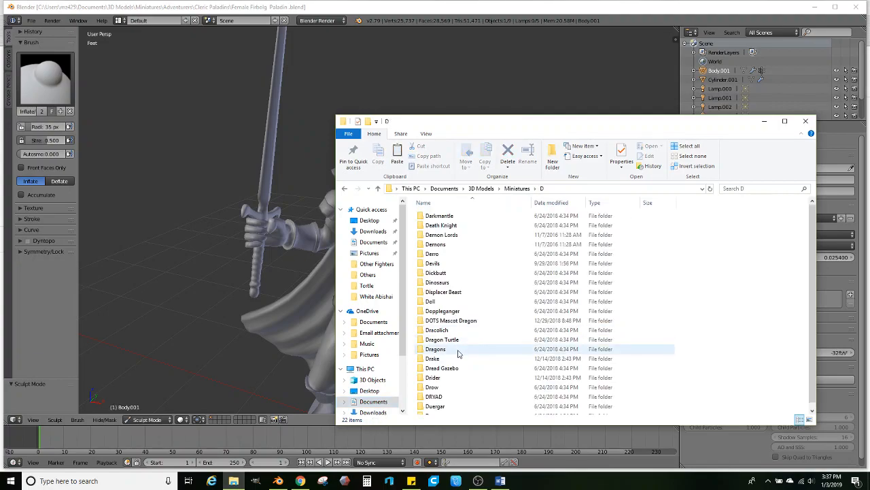
double_click(434, 397)
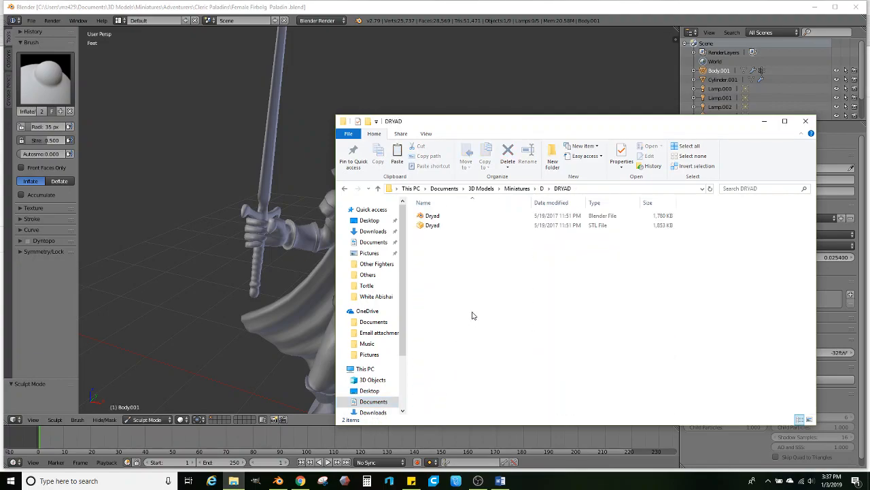
key("ctrl+v")
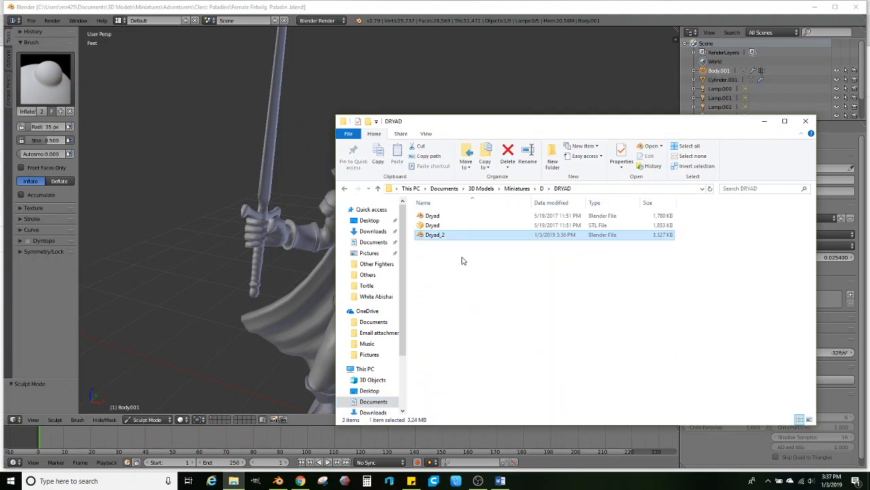
- Open Dryad_2 from the DRYAD folder in Blender and copy one large leaf from the dryad's leaf top
double_click(435, 235)
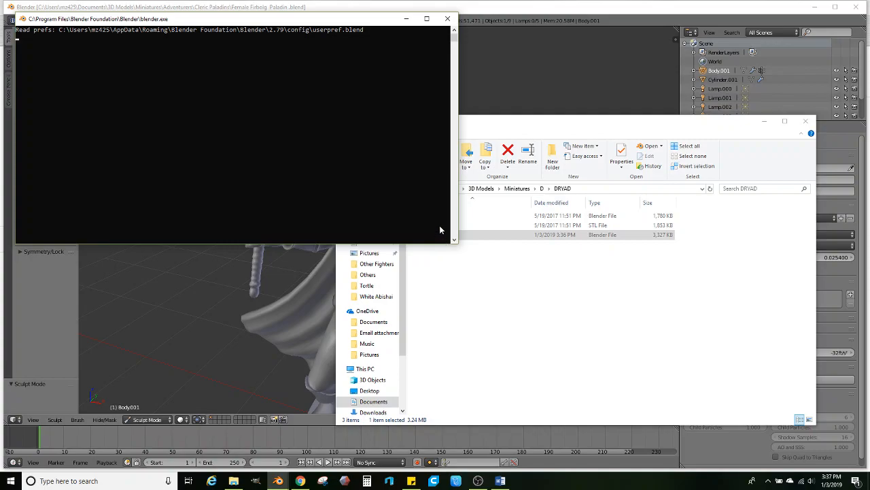
scroll(465, 242, "up", 5)
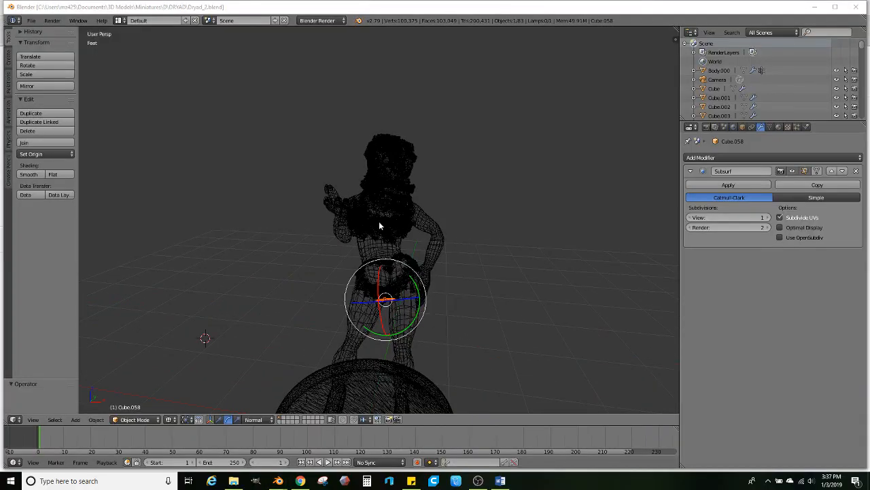
right_click(349, 238)
right_click(349, 220)
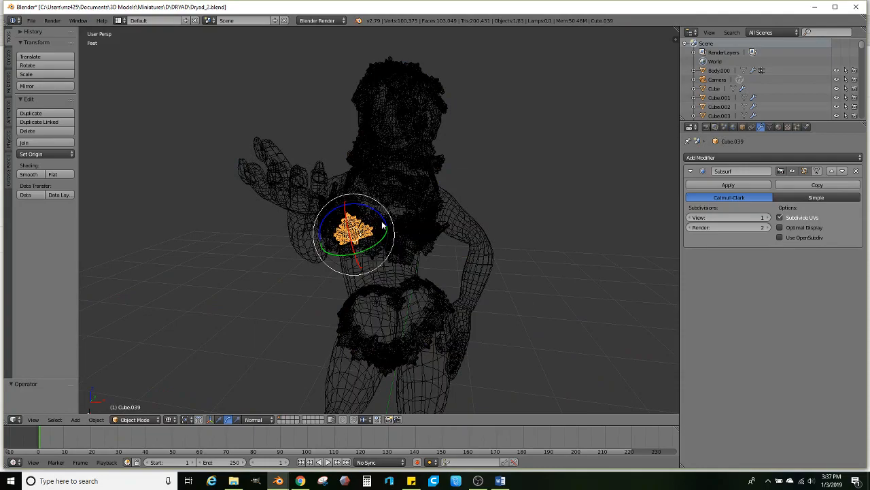
key("ctrl+c")
- Paste the leaf into the Female Firbolg Paladin file and, in Object Mode, scale it up about 1.49 times
mouse_move(280, 482)
left_click(224, 443)
scroll(386, 294, "down", 3)
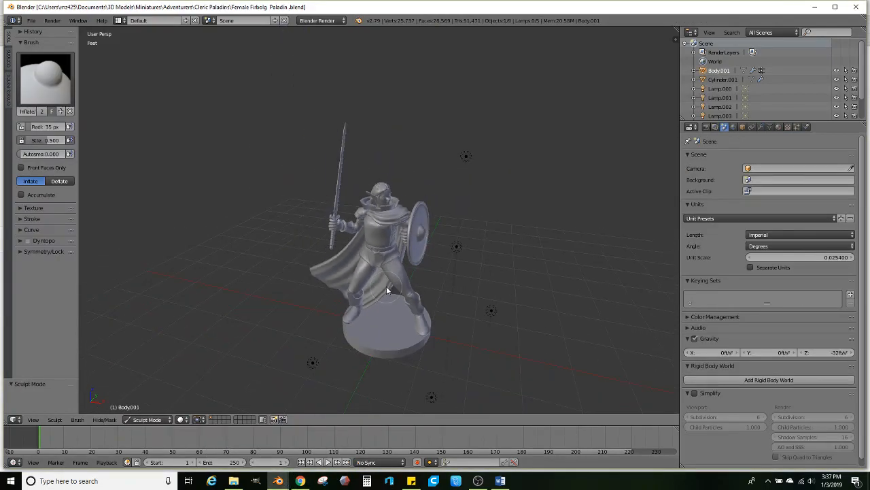
key("ctrl+v")
scroll(388, 287, "up", 2)
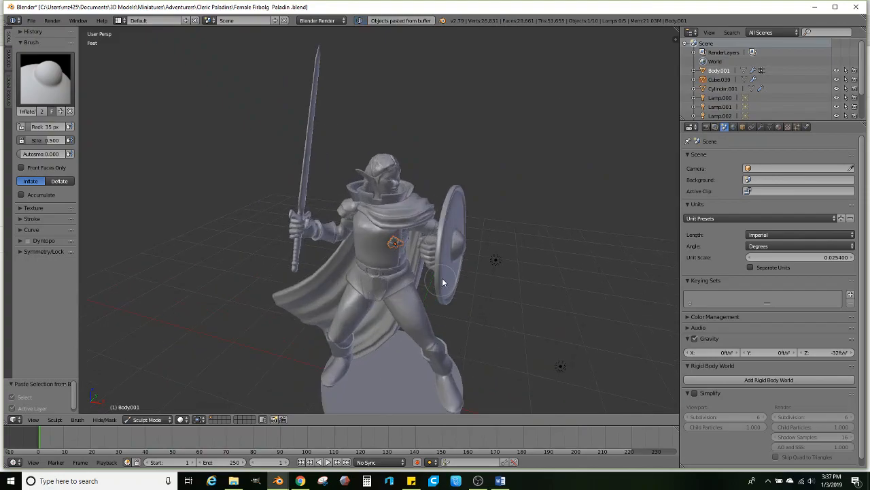
left_click(147, 419)
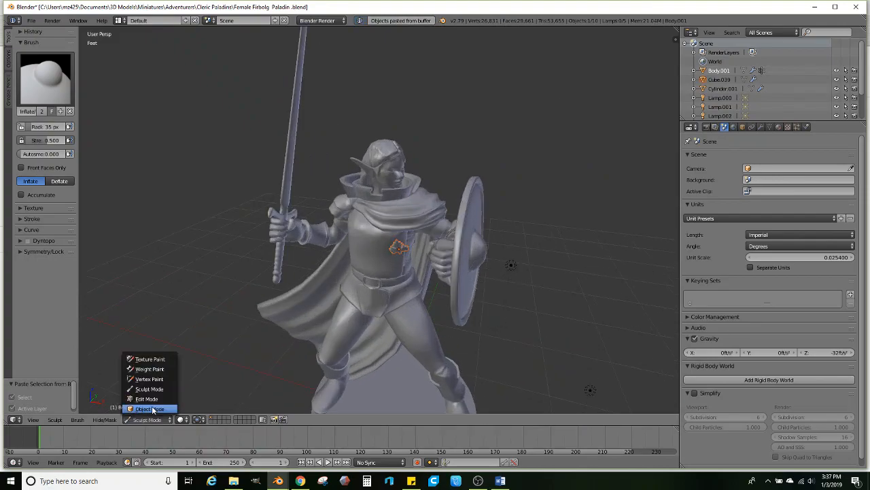
left_click(146, 410)
scroll(381, 295, "up", 2)
scroll(381, 295, "up", 2)
key("s")
left_click(592, 274)
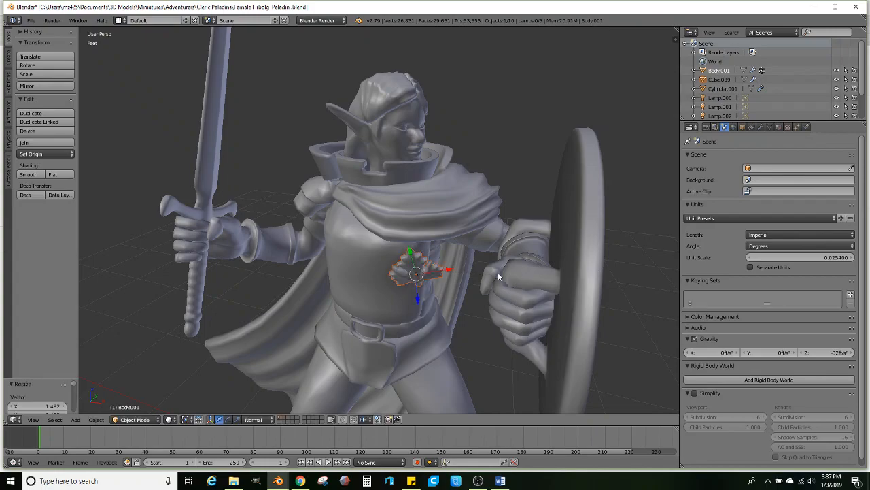
- Move the leaf from the chest to the upper part of the sword arm
scroll(503, 272, "up", 2)
middle_click_drag(513, 271, 484, 282)
key("g")
left_click(419, 296)
mouse_move(418, 295)
middle_mouse_down()
mouse_move(480, 280)
mouse_move(417, 278)
middle_mouse_up()
key("g")
left_click(332, 240)
middle_click_drag(332, 240, 356, 274)
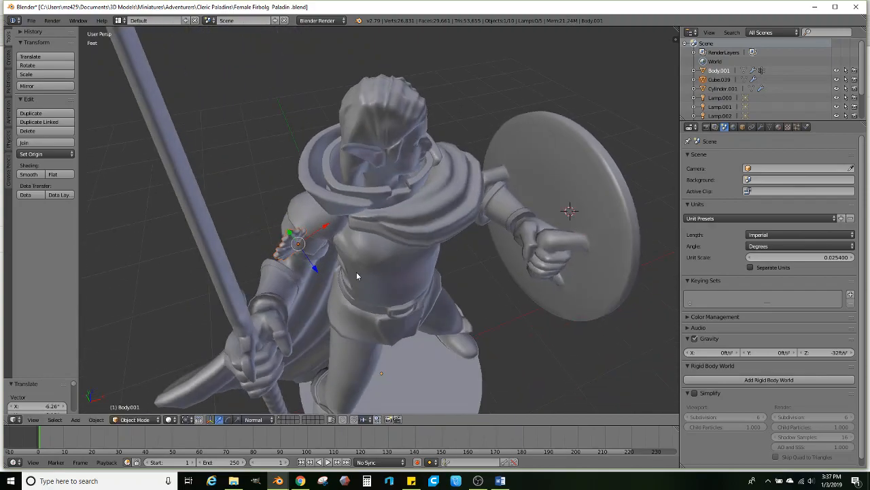
- Rotate the leaf to lie flat beside the sword arm's shoulder armour, with a last turn of about 16.3°
key("r")
left_click(290, 215)
middle_click_drag(298, 238, 437, 234)
key("r")
left_click(442, 267)
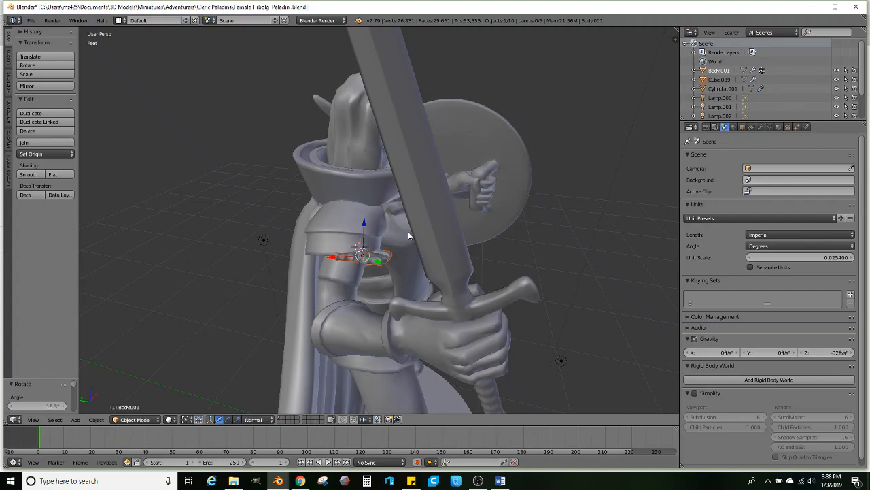
- Raise the leaf onto the top of the sword arm's shoulder armour, close to the collar
middle_click_drag(397, 217, 331, 259)
scroll(331, 258, "up", 2)
key("g")
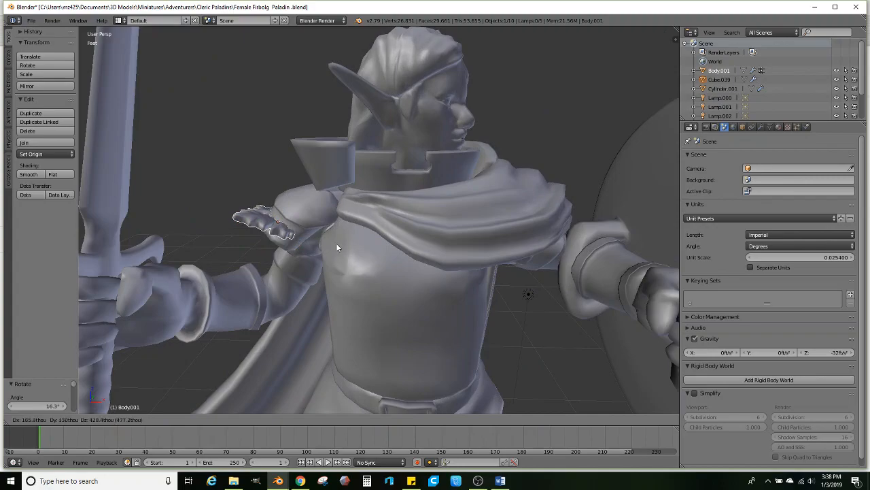
left_click(361, 221)
mouse_move(361, 221)
middle_mouse_down()
mouse_move(366, 240)
mouse_move(423, 260)
mouse_move(360, 199)
mouse_move(354, 208)
mouse_move(349, 200)
mouse_move(374, 220)
middle_mouse_up()
key("g")
left_click(439, 254)
scroll(375, 231, "up", 5)
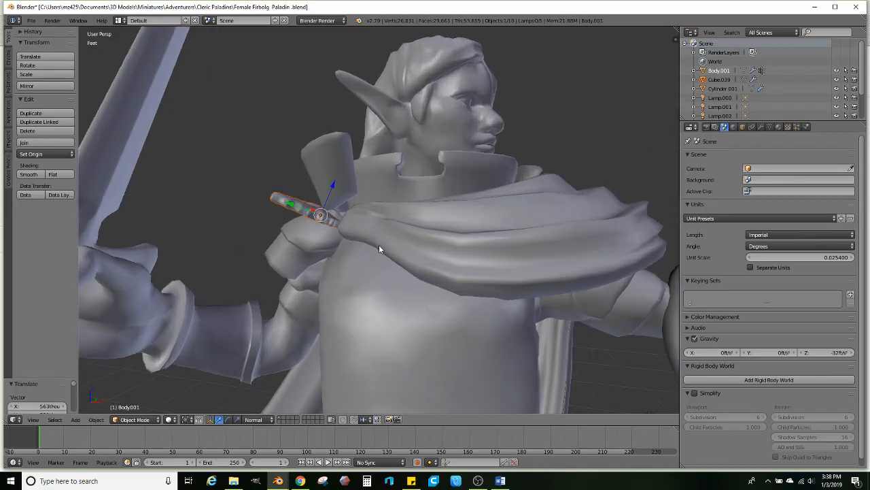
- Rotate the leaf from several angles and nudge it to follow the slope of the shoulder armour
key("r")
left_click(386, 210)
middle_click_drag(386, 210, 438, 244)
left_click(391, 274)
middle_click_drag(387, 276, 462, 279)
key("r")
left_click(396, 231)
key("r")
left_click(449, 292)
key("g")
left_click(427, 288)
- Refine the leaf's tilt on the sword arm's shoulder, checking it from different sides
key("r")
left_click(397, 325)
middle_click_drag(397, 325, 495, 260)
key("r")
left_click(488, 227)
middle_click_drag(475, 227, 544, 275)
key("r")
left_click(420, 217)
key("r")
left_click(485, 306)
- Place a second copy of the leaf next to the first on the shoulder armour and rotate it to fit
middle_click_drag(486, 306, 457, 247)
key("g")
left_click(538, 249)
key("g")
left_click(429, 298)
key("r")
left_click(480, 245)
- Place a third copy of the leaf at the back of the shoulder armour and angle it downward
key("g")
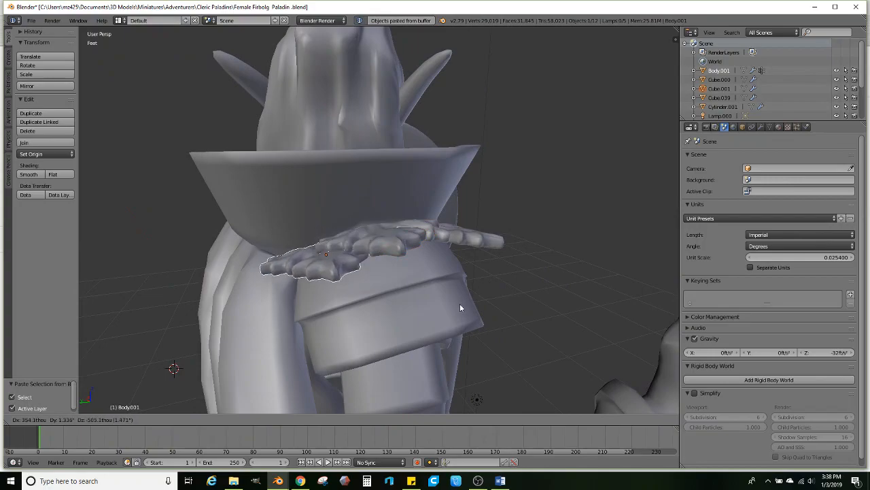
left_click(460, 304)
middle_click_drag(460, 303, 480, 284)
key("r")
left_click(447, 226)
middle_click_drag(447, 226, 520, 292)
key("r")
left_click(501, 332)
- Fine-tune the third leaf's rotation and position so it overlaps its neighbour behind the shoulder
middle_click_drag(501, 332, 508, 289)
key("r")
left_click(467, 231)
key("g")
left_click(457, 250)
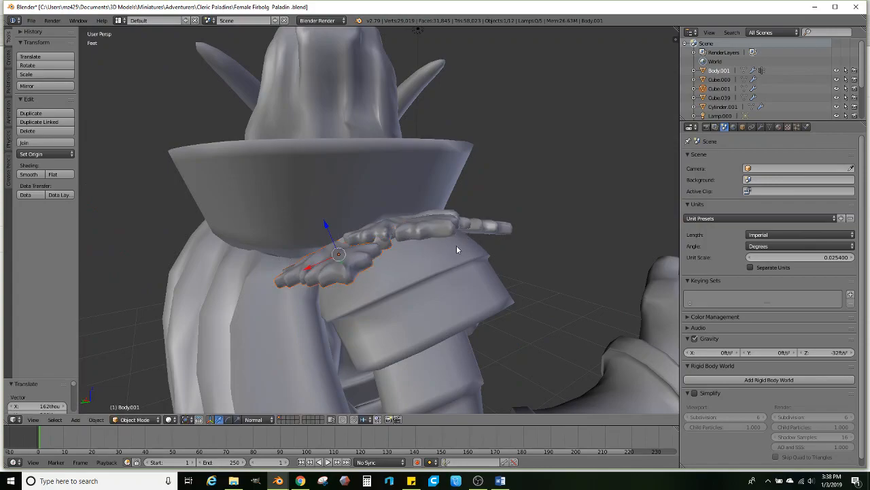
key("r")
left_click(466, 243)
- Select the three shoulder leaves, duplicate them by copy and paste, and shift the copies along the Y axis
middle_click_drag(467, 243, 390, 227)
right_click(305, 253)
right_click(316, 245, "shift")
key("ctrl+c")
key("ctrl+v")
key("g")
key("y")
left_click(392, 212)
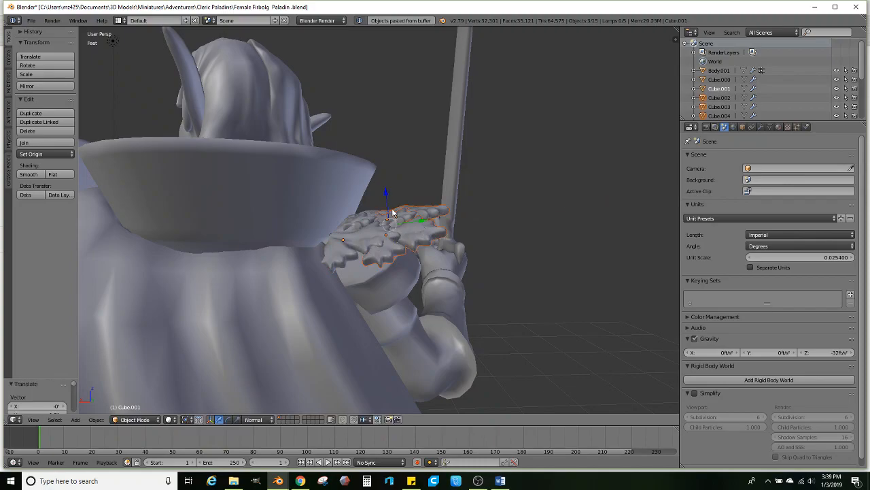
- Rotate the second row of leaves to drape down the shoulder, about 24.6°, and raise it slightly
middle_click_drag(414, 210, 481, 235)
key("r")
left_click(493, 293)
middle_click_drag(493, 293, 410, 241)
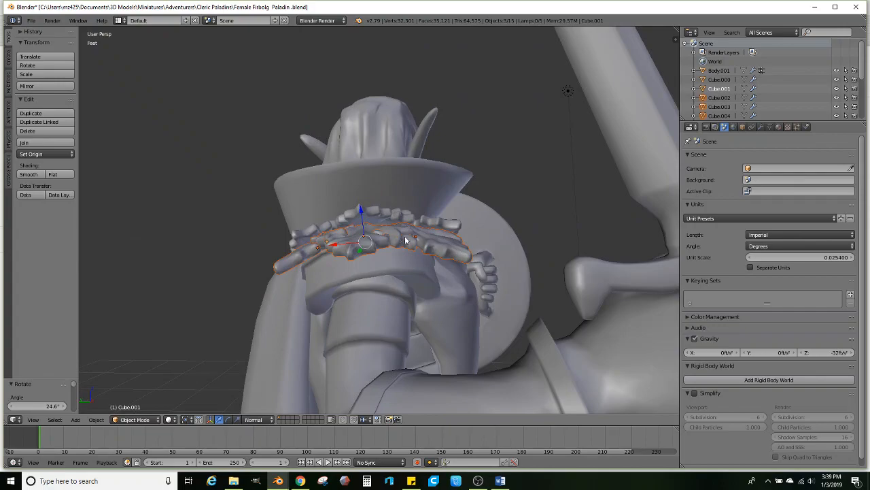
left_click_drag(361, 208, 361, 202)
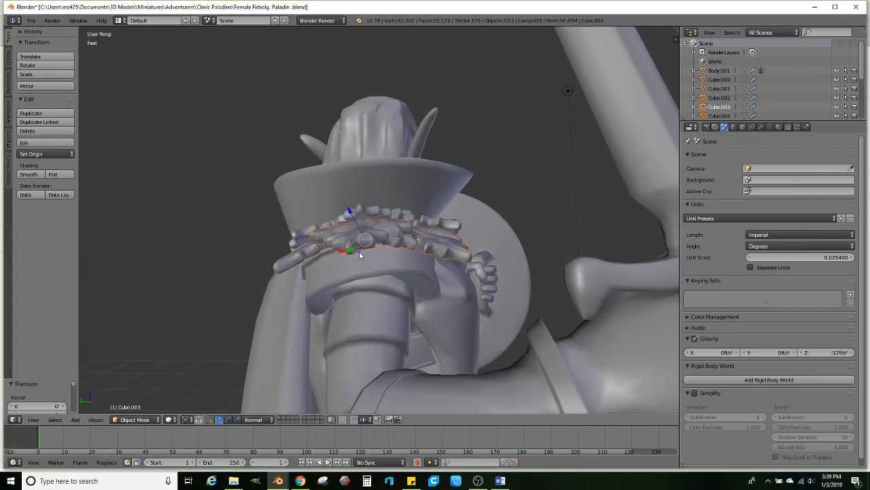
- Paste a third row of leaves and move and rotate it below the second row on the shoulder armour
key("ctrl+v")
middle_click_drag(360, 255, 527, 278)
key("g")
left_click(505, 294)
key("r")
left_click(534, 313)
middle_click_drag(534, 313, 446, 289)
key("r")
left_click(496, 279)
key("g")
left_click(497, 271)
- Paste another set of three leaves and move it onto the draped cape near the shield arm's shoulder
key("ctrl+v")
key("g")
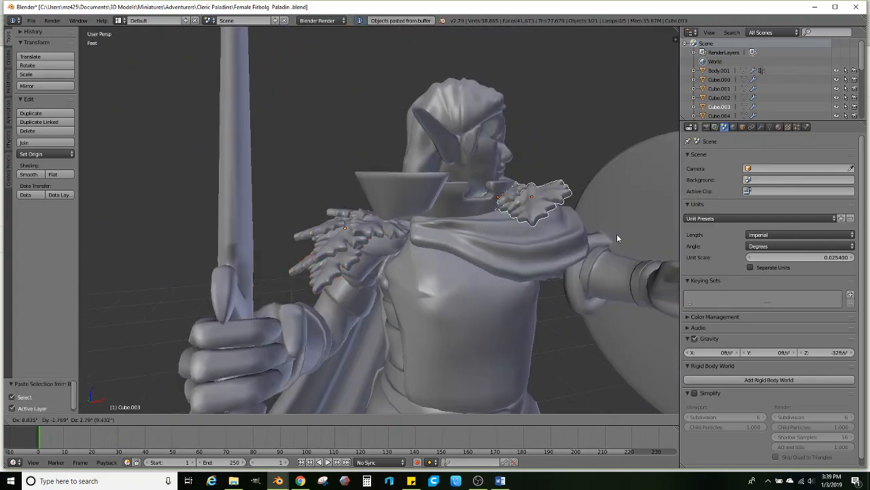
left_click(596, 223)
middle_click_drag(596, 223, 476, 238)
middle_click_drag(390, 346, 447, 263)
- Try the extra set of leaves at the front of the belt and hips
scroll(482, 269, "down", 4)
scroll(433, 264, "up", 3)
scroll(427, 244, "up", 3)
key("g")
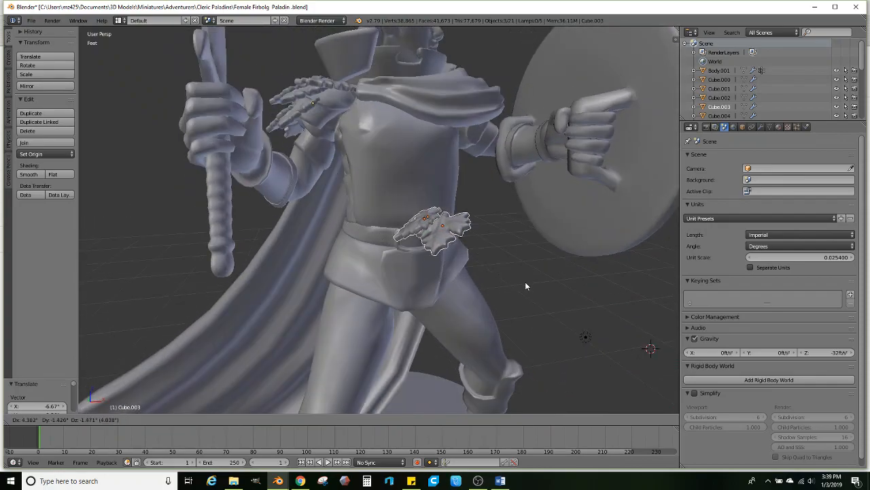
left_click(512, 285)
scroll(510, 285, "down", 3)
middle_click_drag(511, 284, 485, 275)
key("g")
left_click(542, 317)
- Move the extra set of leaves to the back of the cape behind the sword arm's shoulder
middle_click_drag(541, 321, 506, 305)
scroll(541, 289, "up", 1)
scroll(517, 283, "up", 1)
key("g")
left_click(289, 162)
middle_click_drag(290, 165, 489, 210)
middle_click_drag(570, 221, 506, 237)
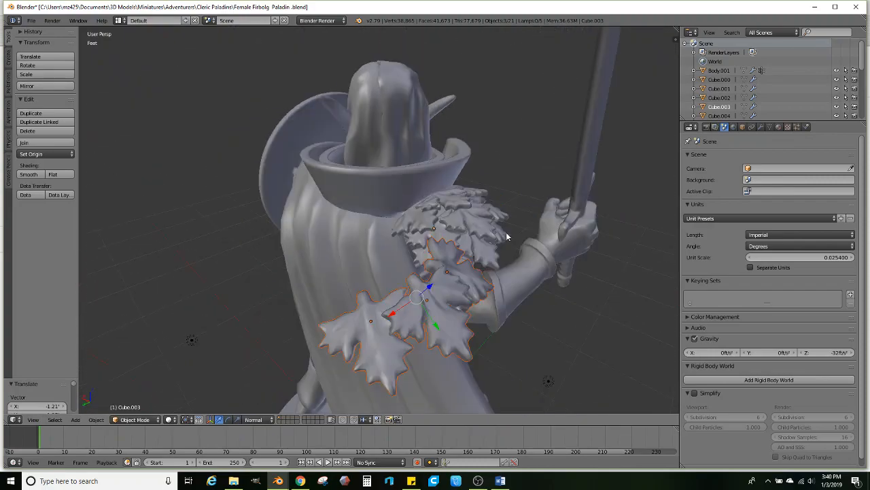
- Undo the first trial rotation of the extra leaf set and rotate the set about 91.8° instead
middle_click_drag(398, 341, 438, 255)
left_click_drag(430, 125, 445, 157)
right_click_drag(455, 149, 443, 126)
key("ctrl+z")
right_click(461, 163)
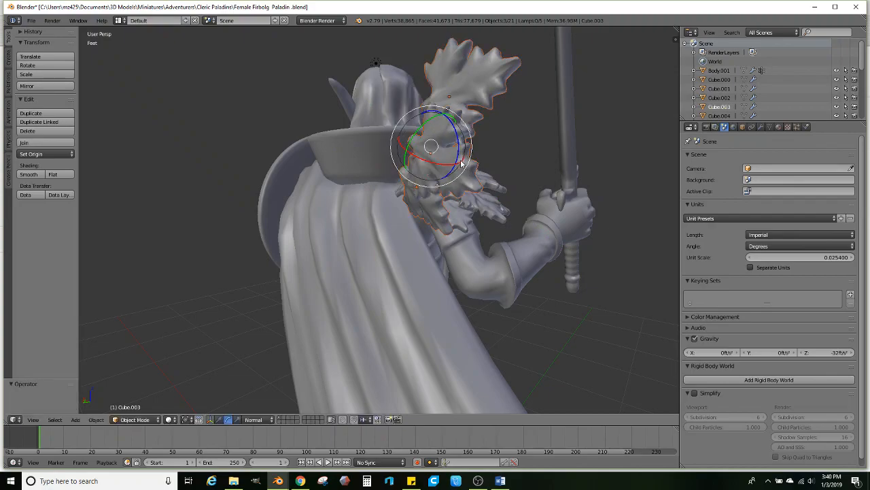
left_click_drag(457, 155, 441, 87)
middle_click_drag(421, 141, 448, 183)
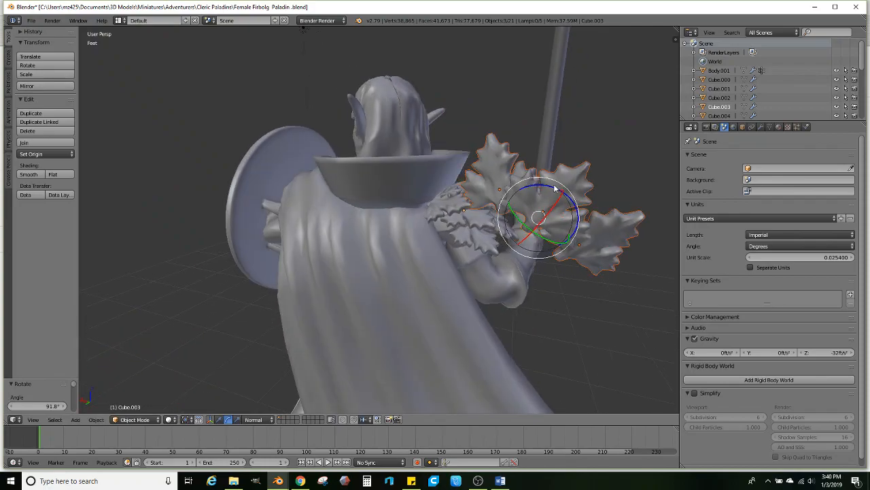
- Rotate the extra leaves further and move them against the back of the collar
key("r")
left_click(530, 185)
key("g")
left_click(318, 170)
middle_click_drag(418, 174, 358, 197)
key("g")
left_click(416, 193)
middle_click_drag(416, 193, 445, 194)
key("g")
left_click(367, 196)
- Delete two of the three large leaves behind the collar and select the remaining one
middle_click_drag(367, 196, 382, 195)
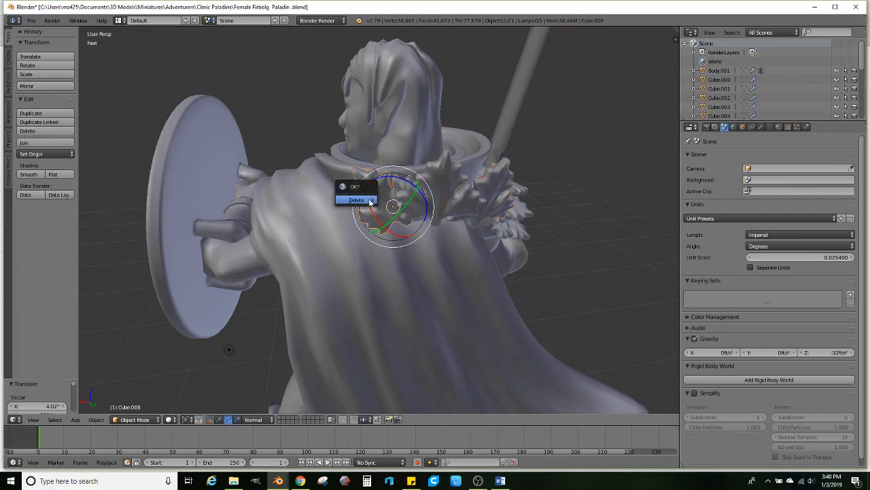
left_click(368, 203)
right_click(506, 192)
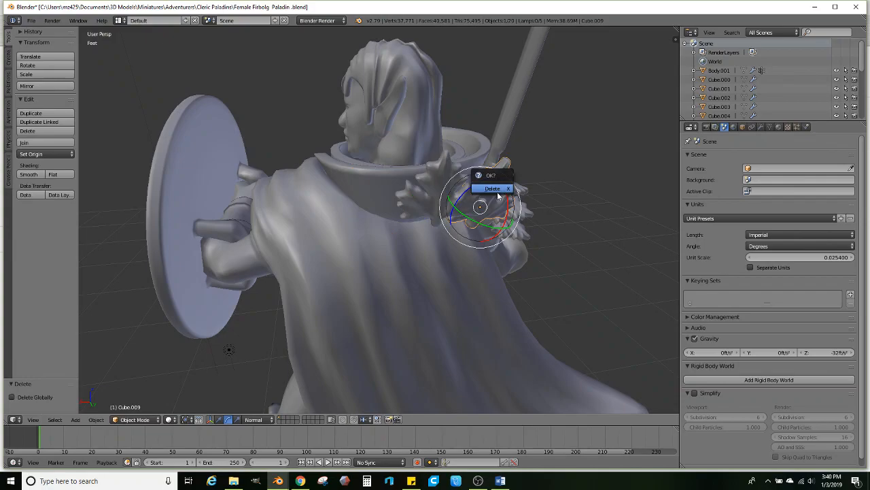
left_click(498, 193)
right_click(421, 208)
middle_click_drag(422, 207, 391, 251)
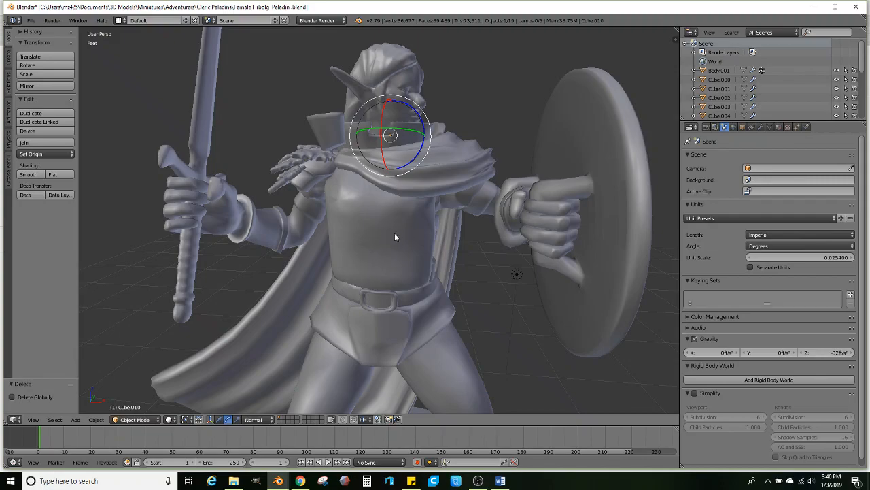
middle_click_drag(446, 204, 390, 219)
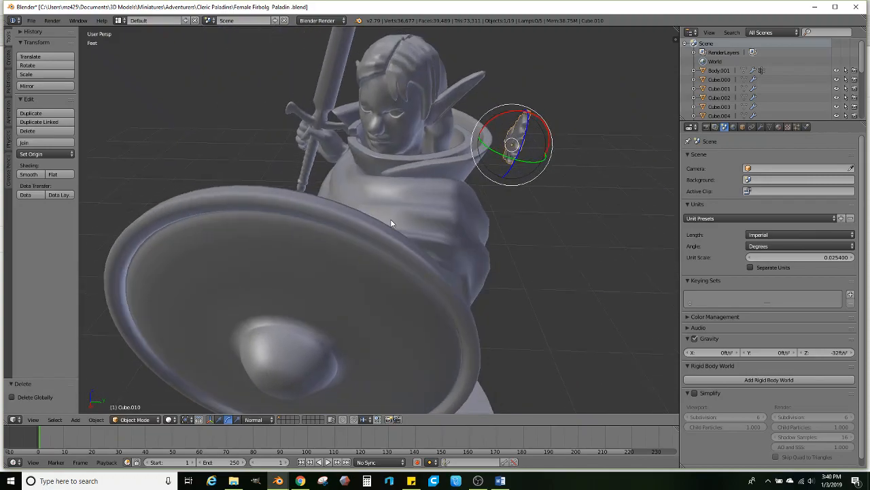
- Switch to the browser's Google image search and search for "D&D nature goddess symbol"
left_click(299, 481)
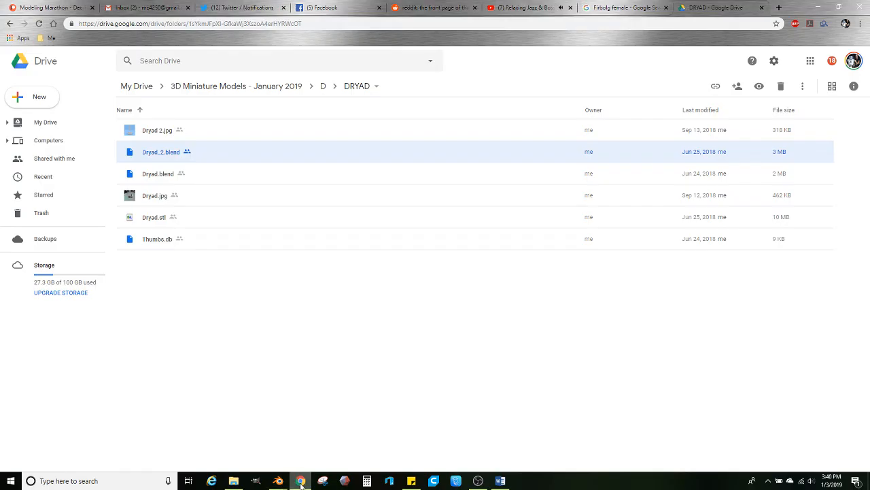
left_click(623, 9)
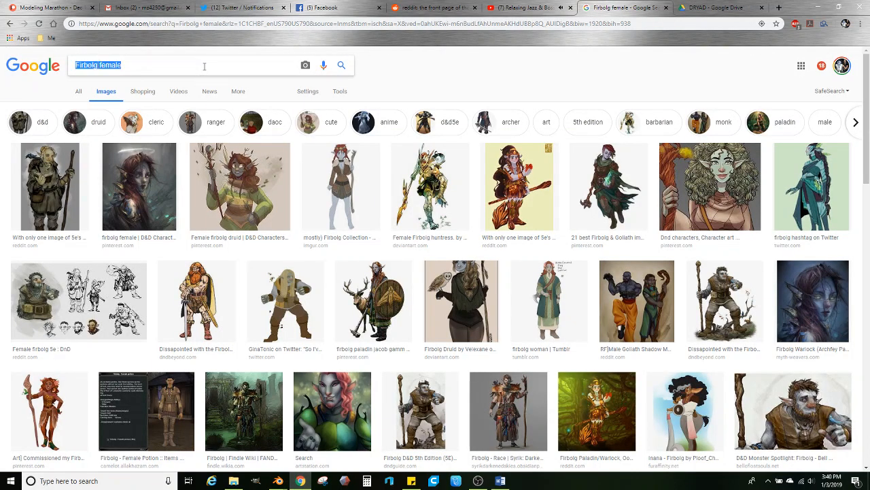
type("D")
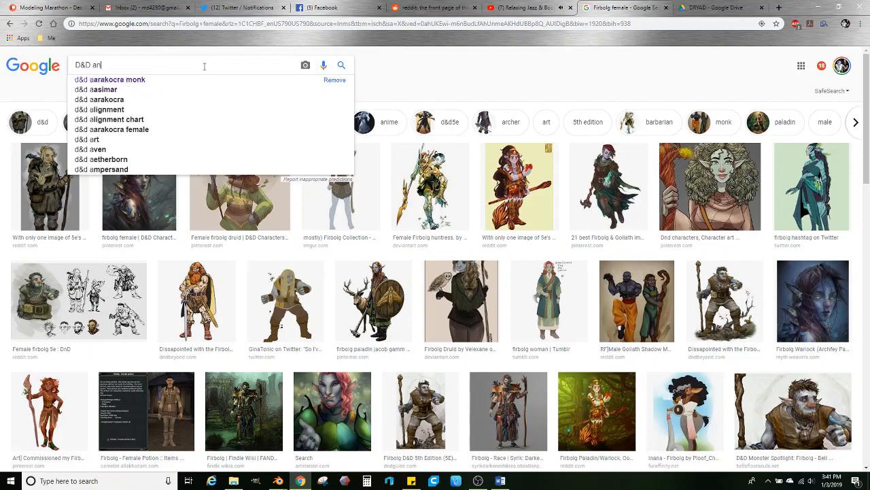
type("&D nature godde")
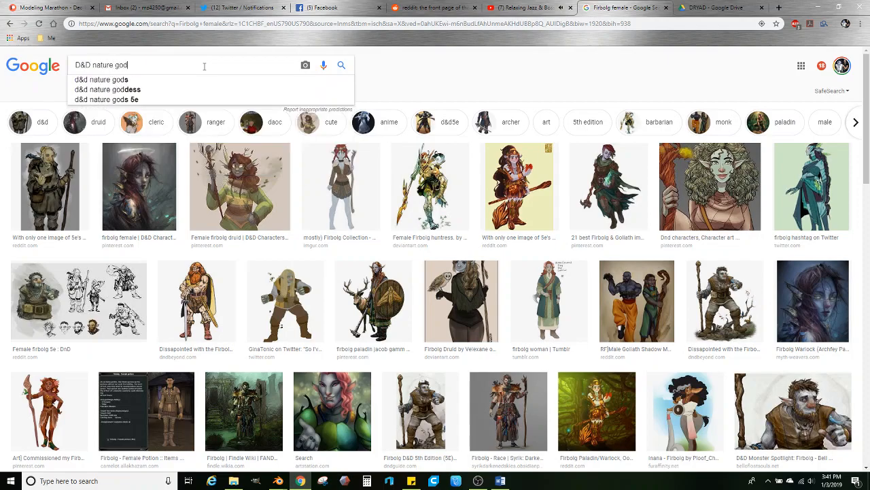
type("ss symbol")
key("Return")
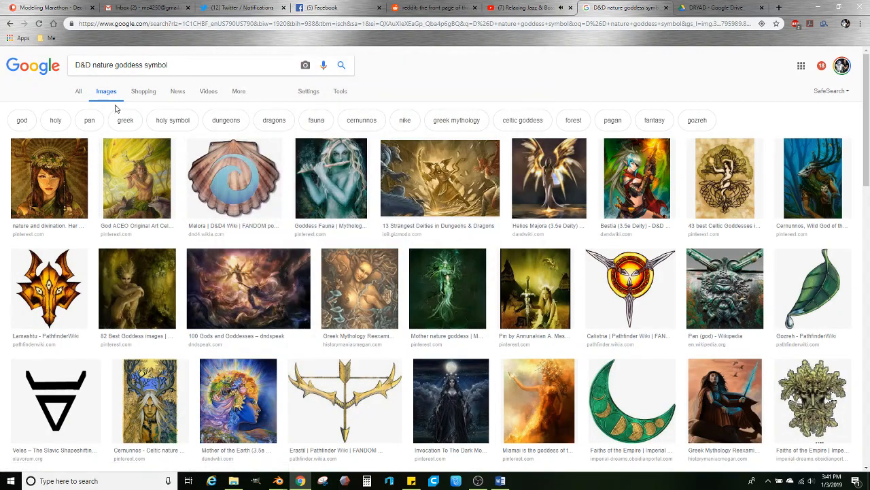
- Check the web results on nature deities, then search for "Silvanus goddess symbol" and show its image results
left_click(78, 93)
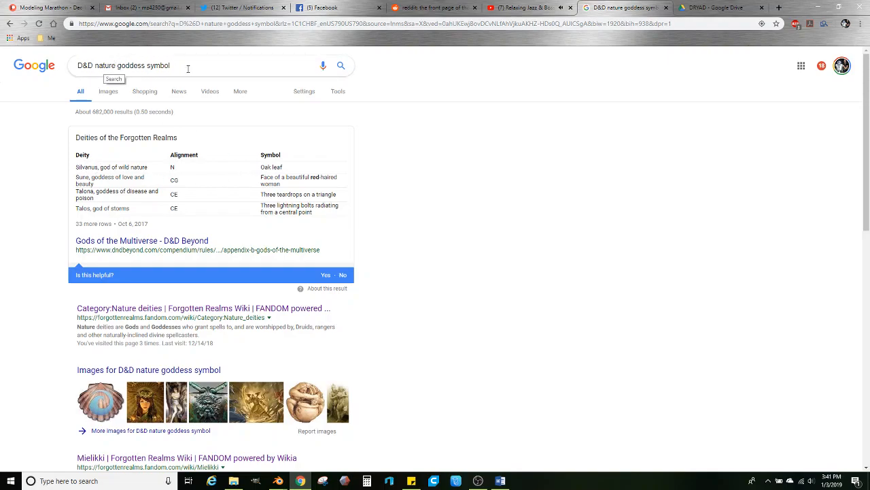
left_click_drag(114, 63, 59, 67)
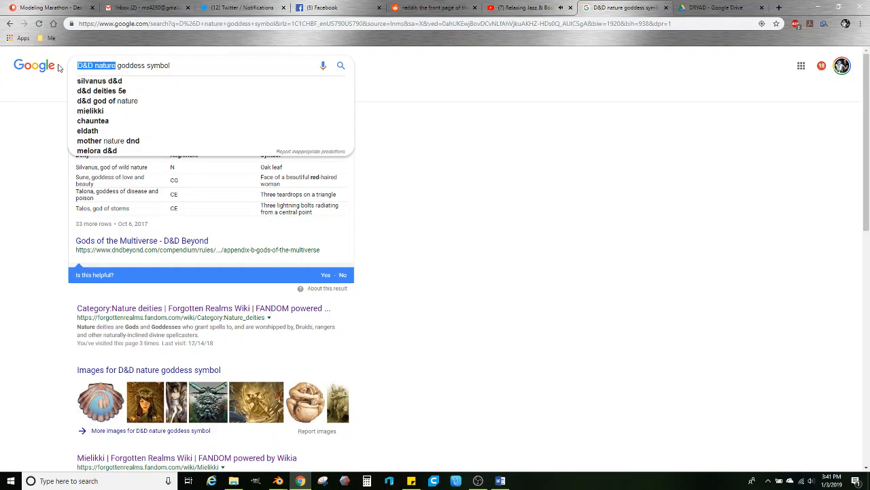
type("Silvanus")
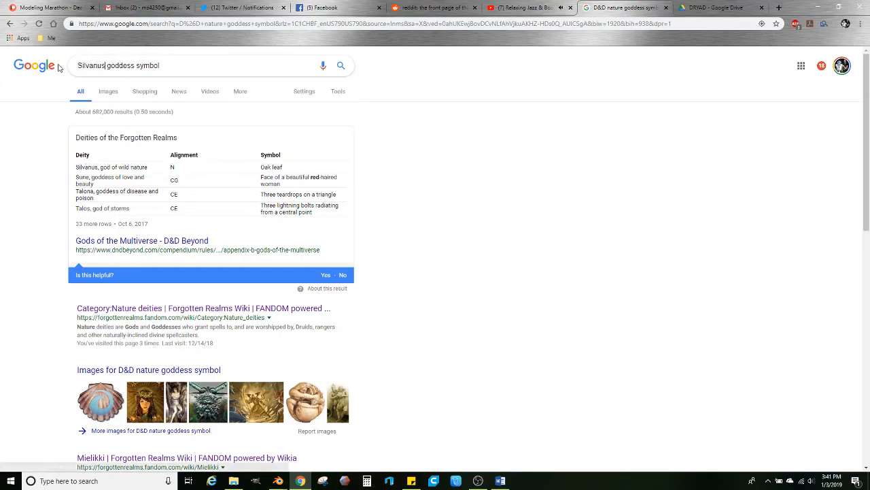
key("Return")
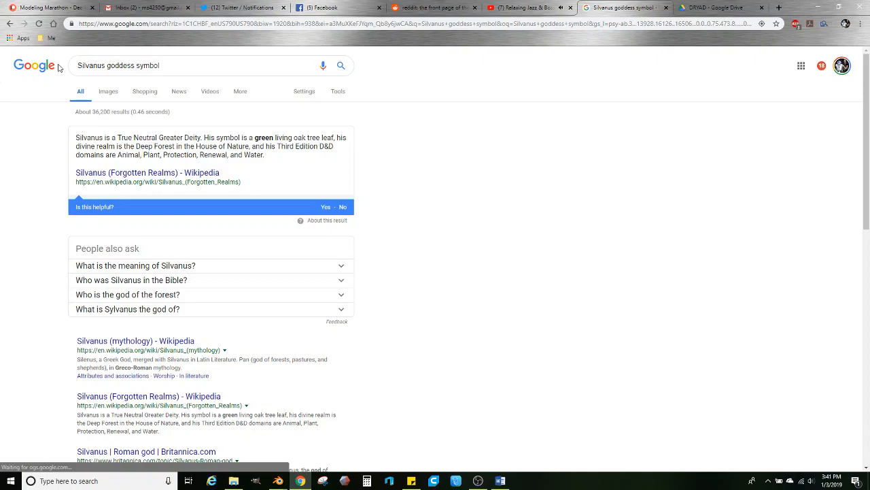
left_click(110, 92)
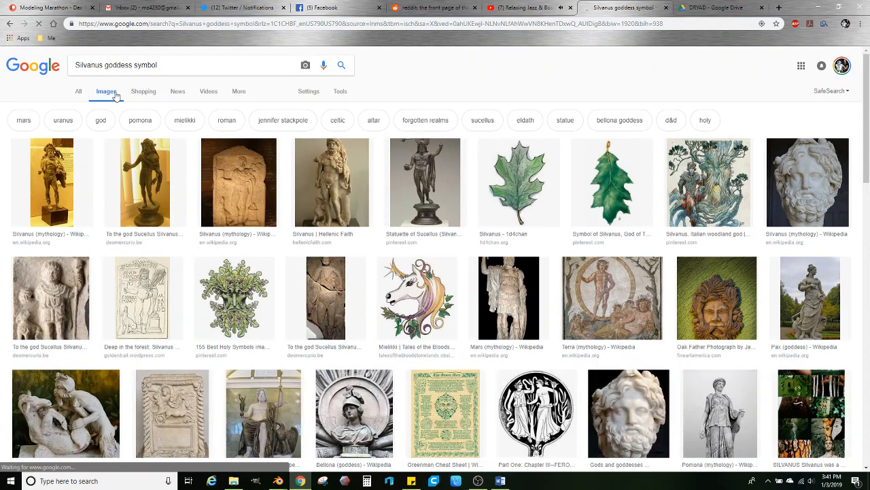
- Open the preview of the green oak leaf image from 1d4chan among the Silvanus image results
mouse_move(534, 197)
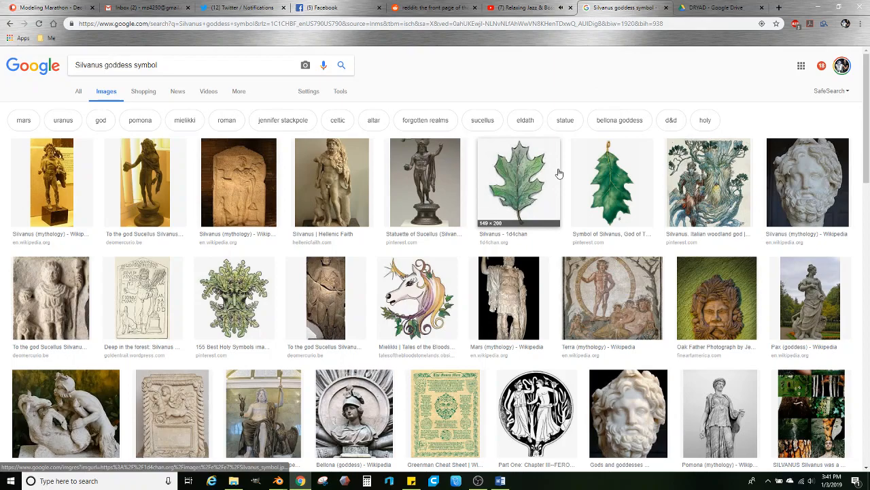
mouse_move(558, 181)
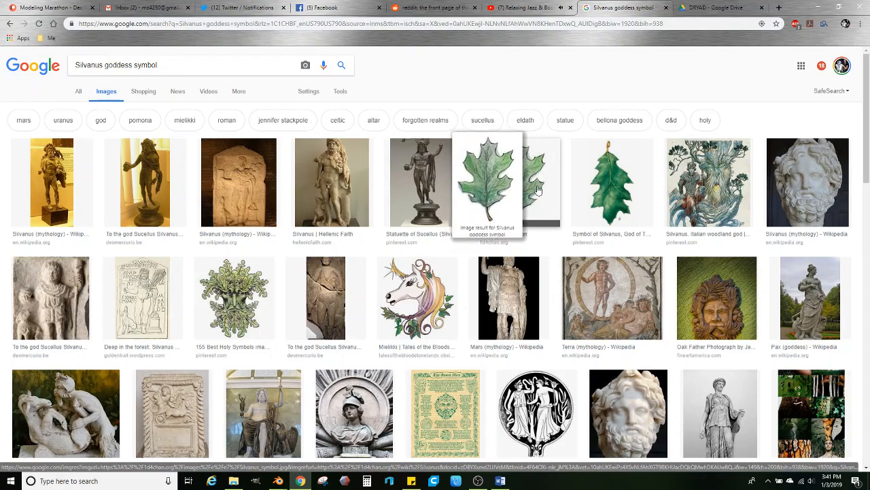
left_click(541, 174)
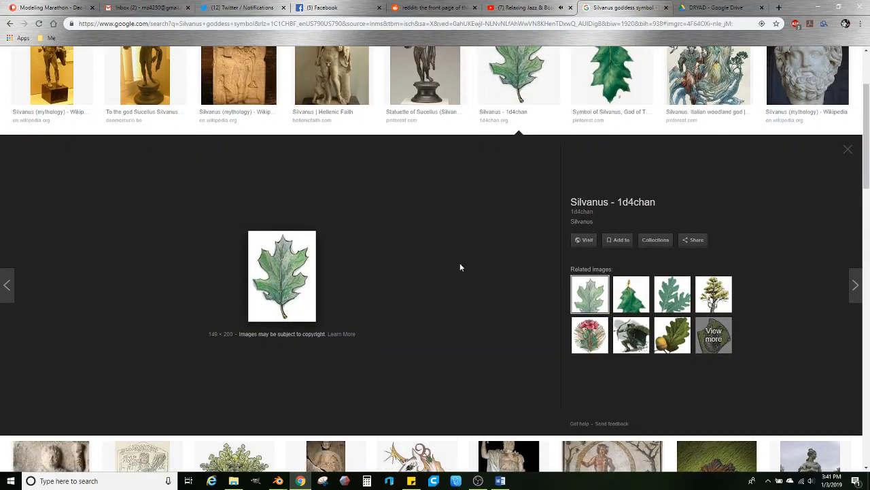
scroll(463, 264, "up", 2)
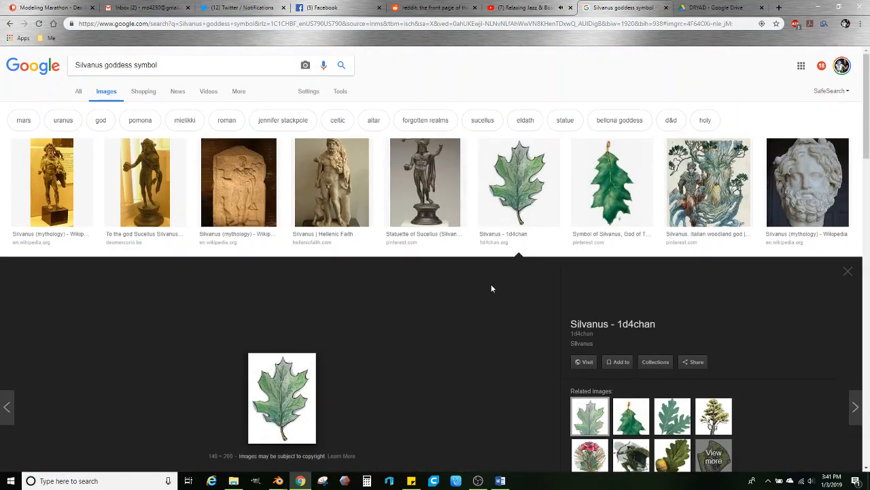
- From the web results, view the Wikipedia article on Silvanus (Forgotten Realms) and the Forgotten Realms Wiki page on Silvanus
left_click(79, 91)
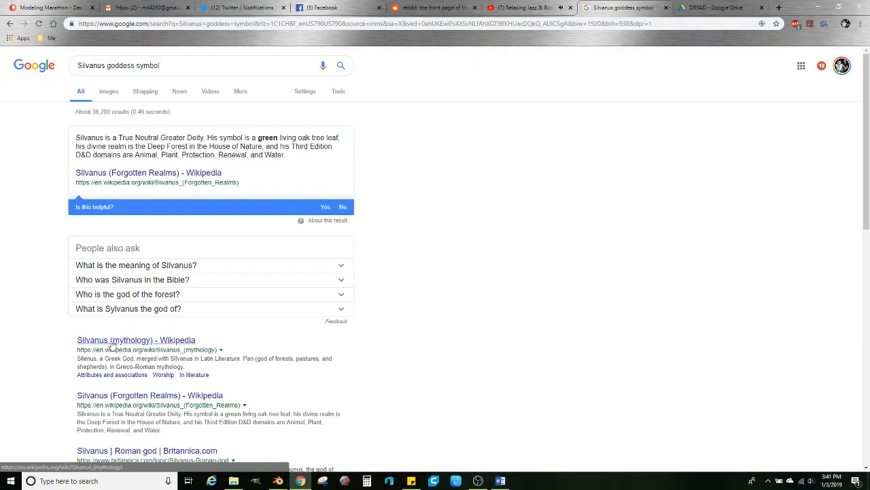
left_click(113, 397)
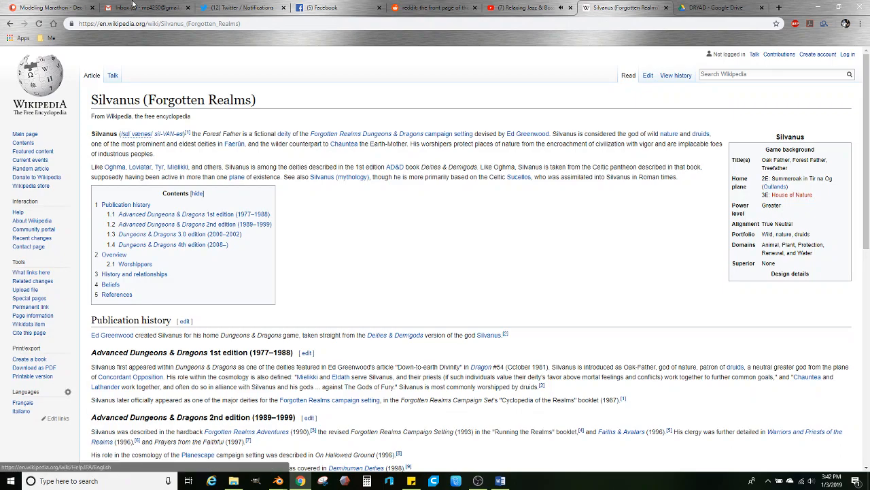
left_click(9, 24)
scroll(188, 313, "down", 3)
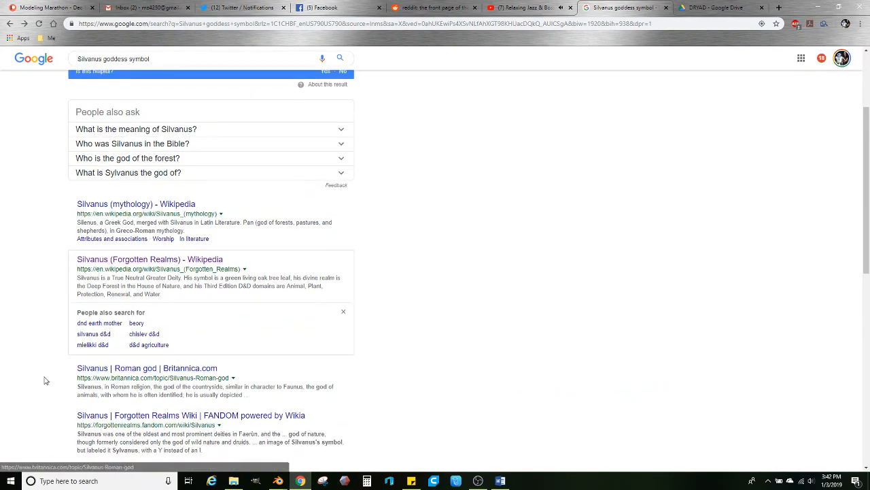
left_click(135, 415)
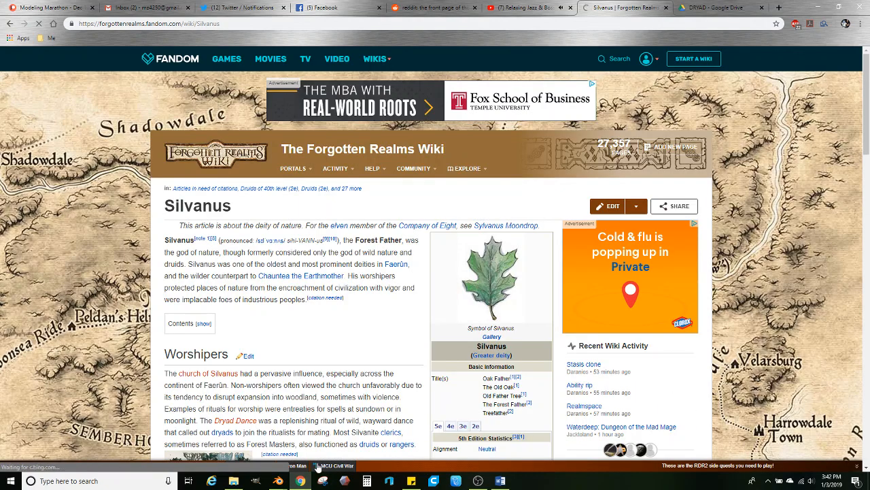
- Switch to the Blender window with Dryad_2.blend and close it
mouse_move(278, 481)
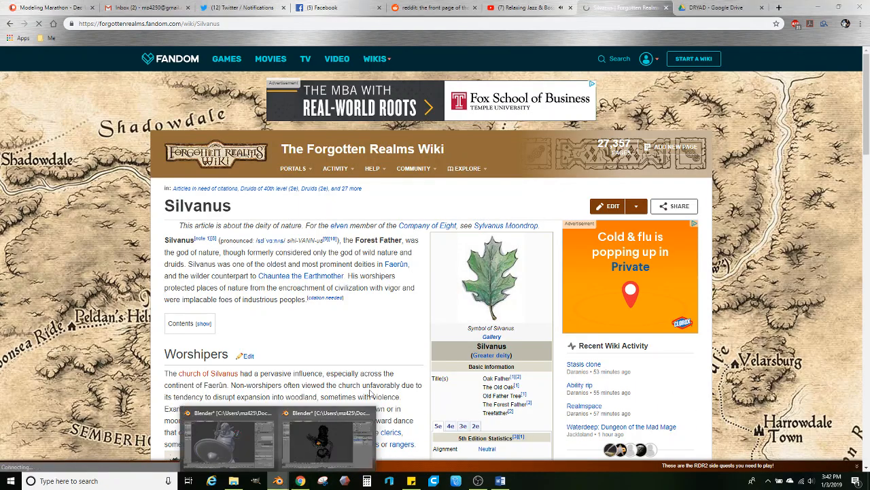
left_click(316, 443)
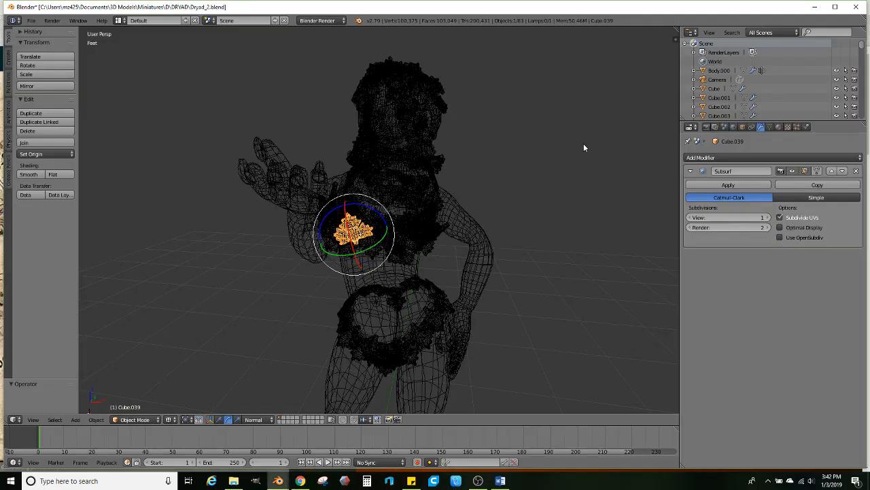
left_click(856, 7)
left_click(440, 271)
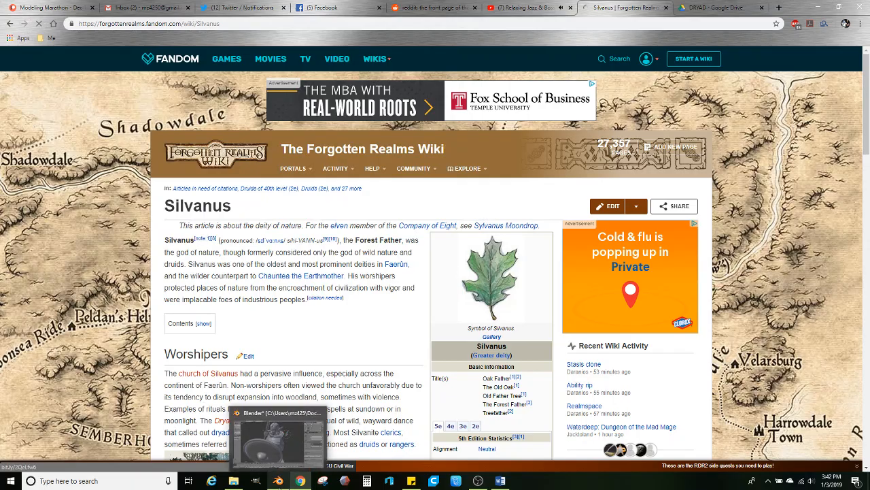
- Return to the Blender file of the firbolg paladin and delete the single leaf left floating behind the collar
left_click(278, 481)
middle_click_drag(384, 248, 516, 170)
key("x")
left_click(449, 158)
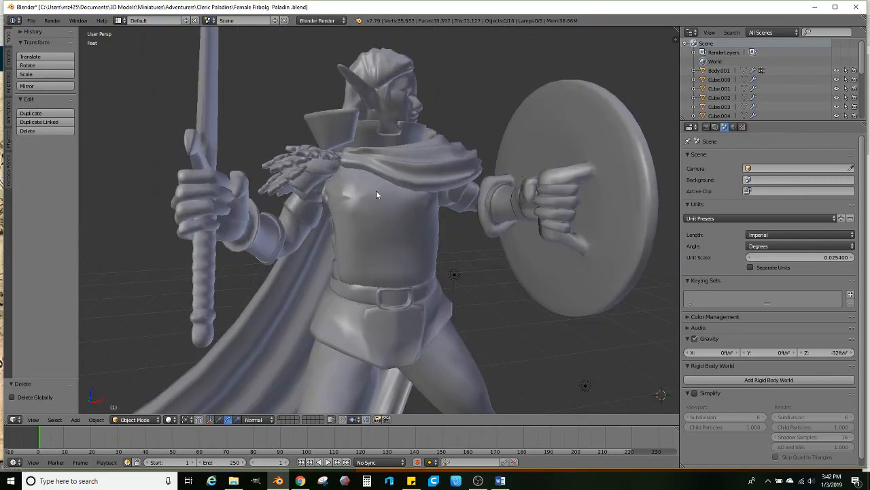
middle_click_drag(413, 247, 429, 233)
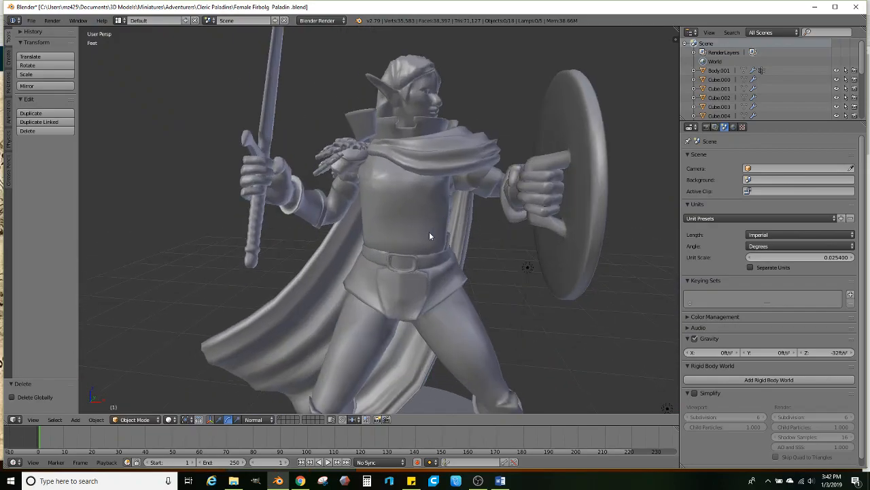
scroll(425, 238, "up", 4)
scroll(420, 242, "down", 3)
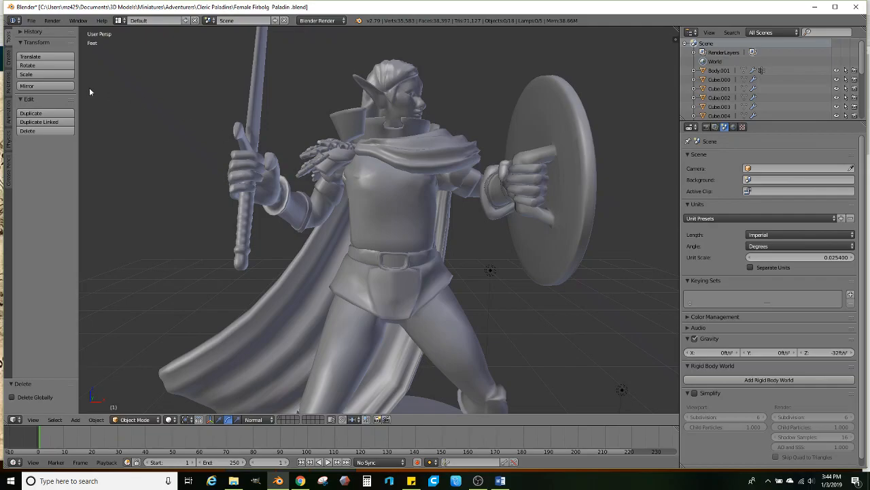
- Add a cube to the scene and move it up into the air on the miniature's sword side
left_click(9, 59)
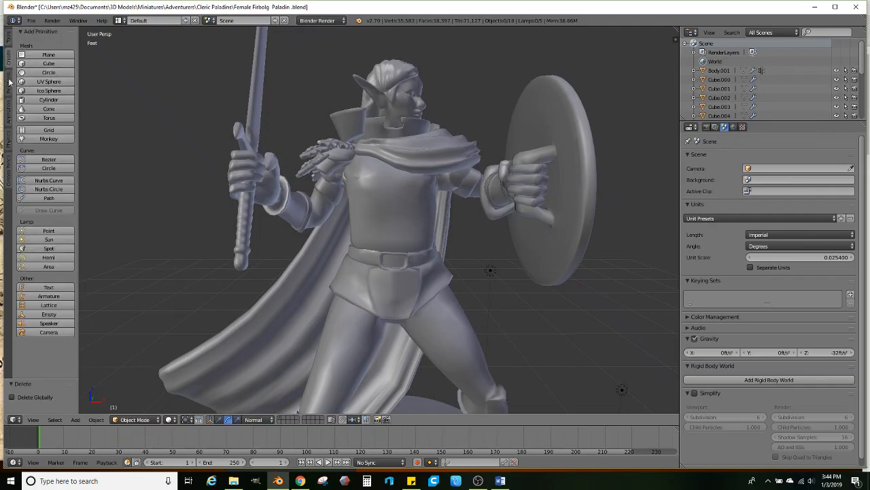
left_click(58, 66)
scroll(449, 252, "down", 4)
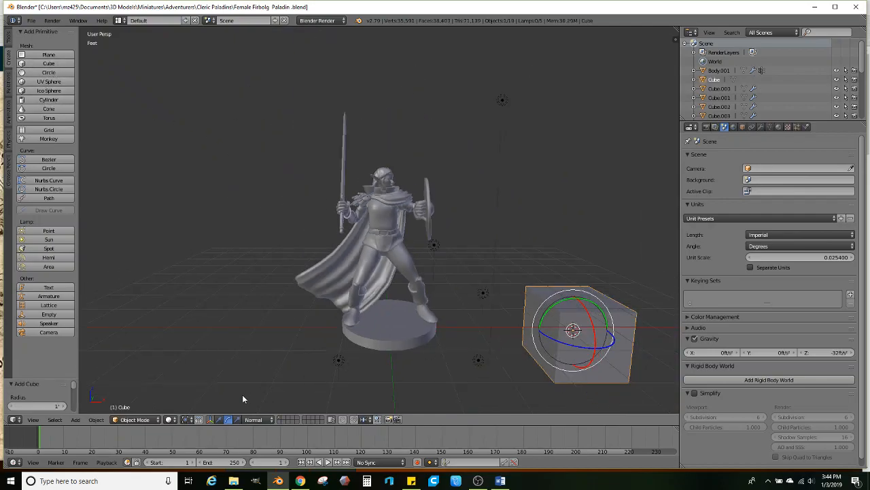
left_click(218, 420)
left_click_drag(609, 328, 293, 328)
left_click_drag(261, 299, 275, 150)
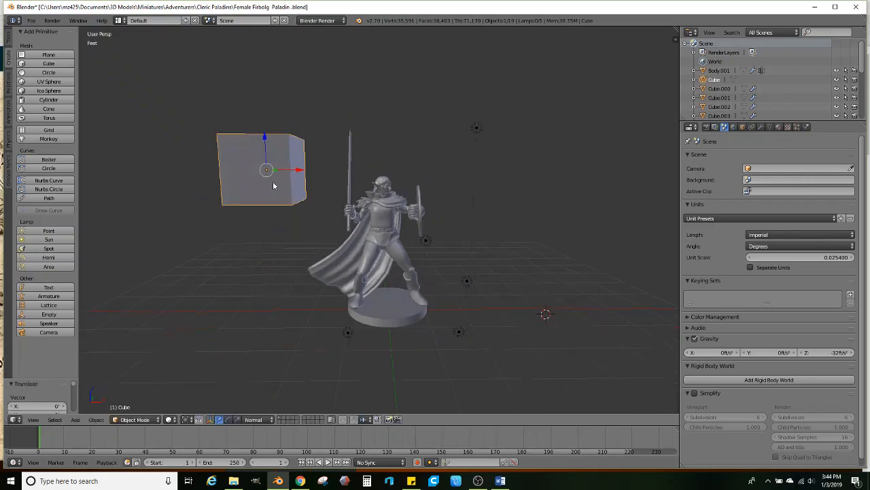
- Shift the cube about 6.42' along X so that it sits closer to the miniature
middle_click_drag(265, 180, 265, 234)
middle_click_drag(166, 241, 279, 204)
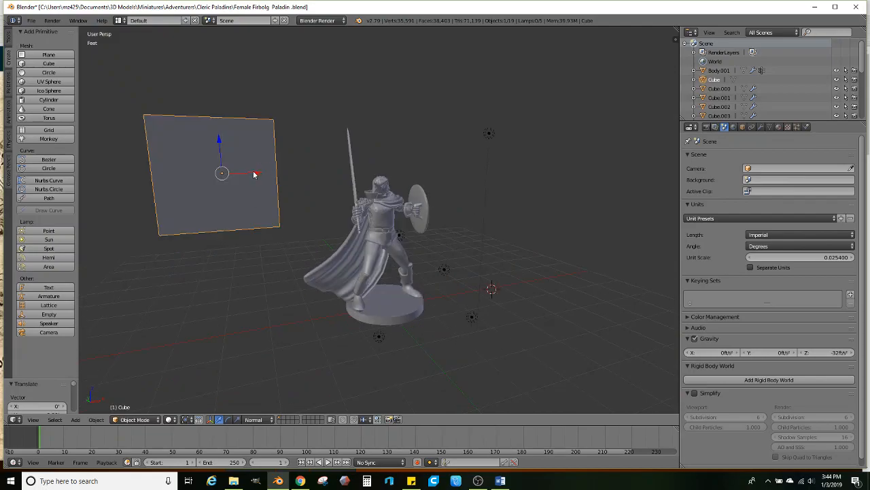
left_click_drag(254, 172, 283, 187)
middle_click_drag(267, 230, 260, 249)
scroll(291, 271, "up", 1)
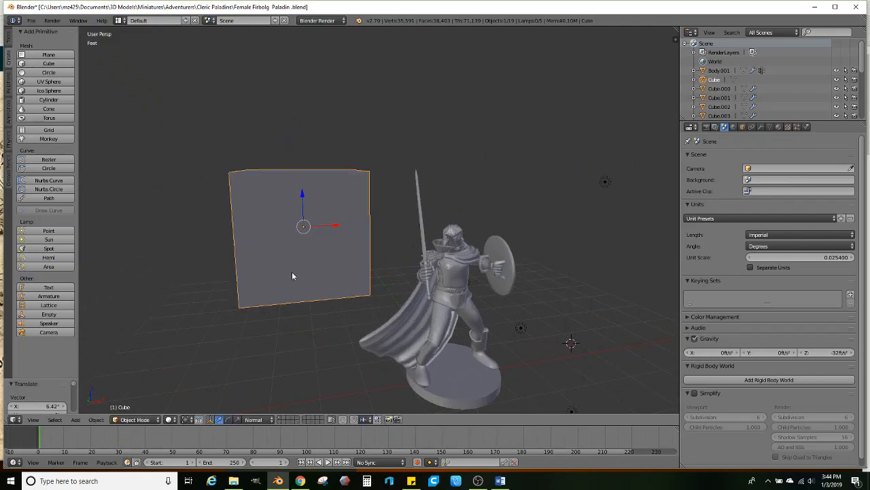
- Enter Edit Mode on the cube and subdivide all its faces with one cut
scroll(311, 285, "up", 3)
middle_click_drag(313, 292, 328, 300, "shift")
scroll(323, 300, "up", 1)
key("Tab")
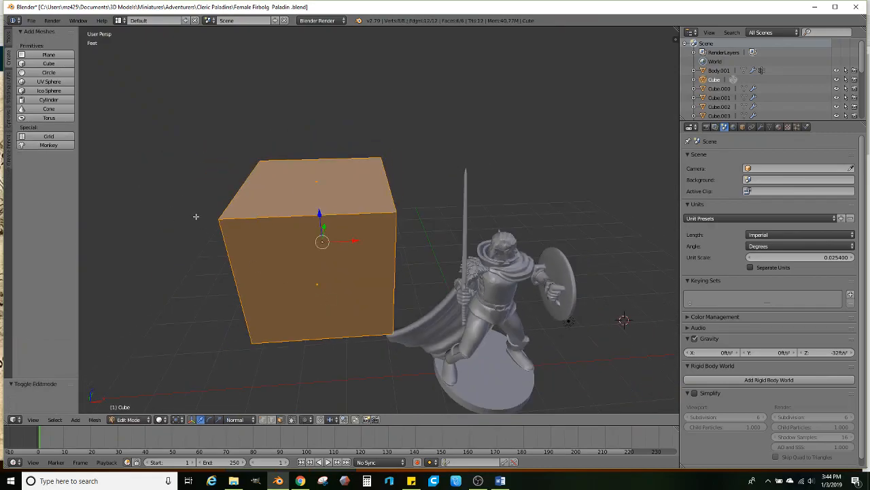
left_click(8, 41)
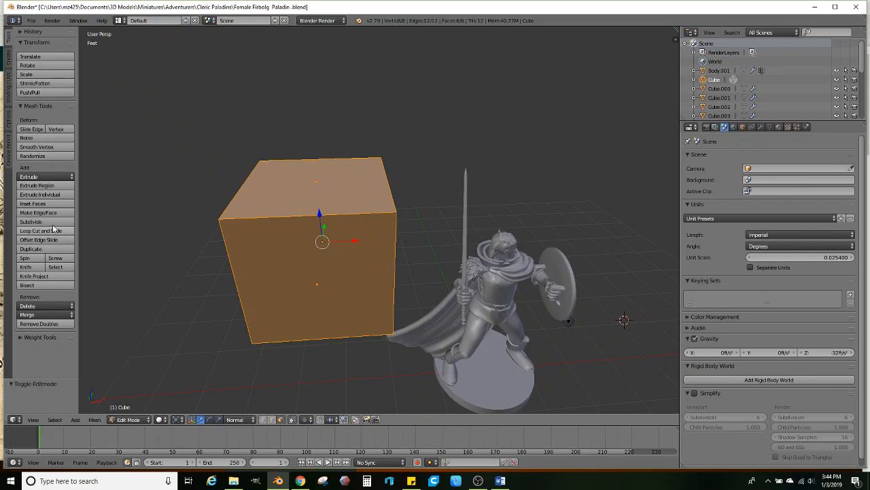
left_click(60, 224)
middle_click_drag(221, 243, 314, 314)
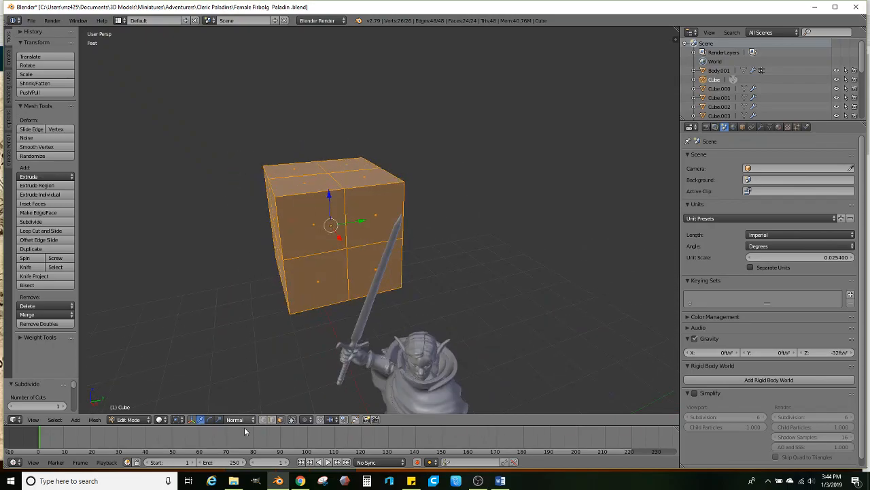
- Scale the subdivided cube down along the Y axis into a thinner slab
left_click(218, 419)
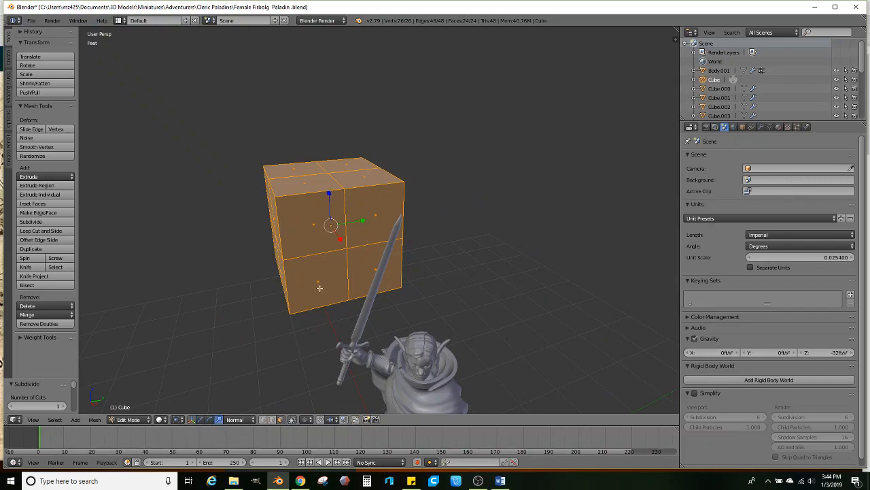
left_click_drag(361, 222, 347, 226)
left_click(347, 227)
middle_click_drag(346, 226, 386, 319)
- Select the slab's bottom faces and scale them inward across the width to taper the lower end
right_click(331, 282)
right_click(303, 293, "ctrl")
right_click(288, 279, "ctrl")
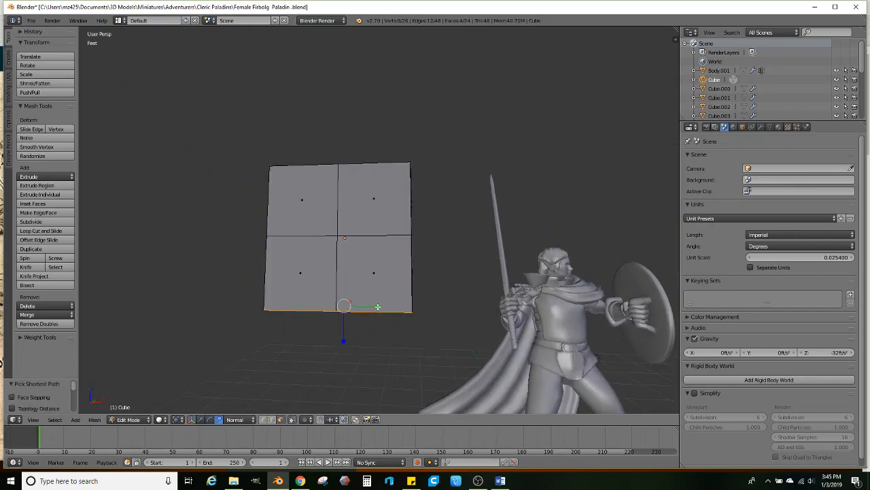
key("s")
key("y")
left_click(361, 307)
- Select the edge loop around the slab's mid-height and scale it to refine the tapered outline
middle_click_drag(361, 308, 398, 256)
right_click(380, 277, "alt")
key("s")
key("x")
left_click(394, 277)
- Select the slab's top faces and scale them outward across the width to about 1.25
right_click(398, 255)
right_click(317, 265, "ctrl")
middle_click_drag(317, 265, 339, 250)
key("s")
key("y")
key("y")
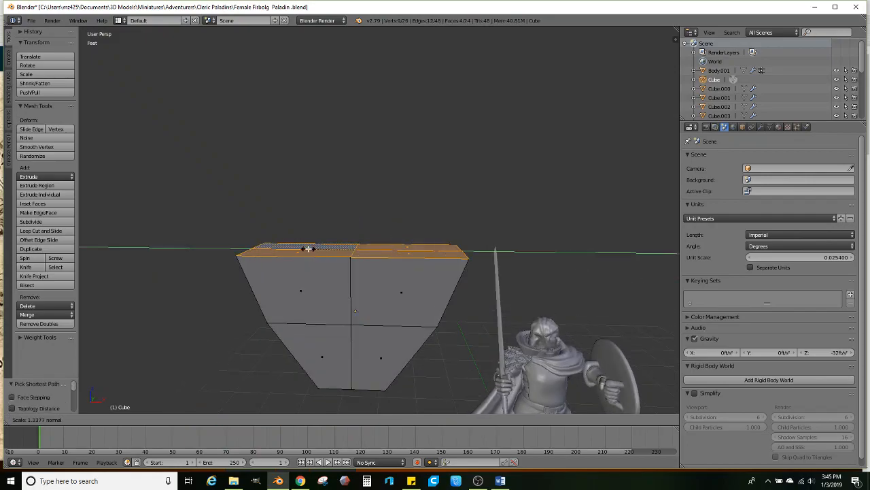
left_click(310, 247)
- Extrude the slab's top faces upward twice to add two sections to the body
middle_click_drag(311, 247, 397, 302)
key("e")
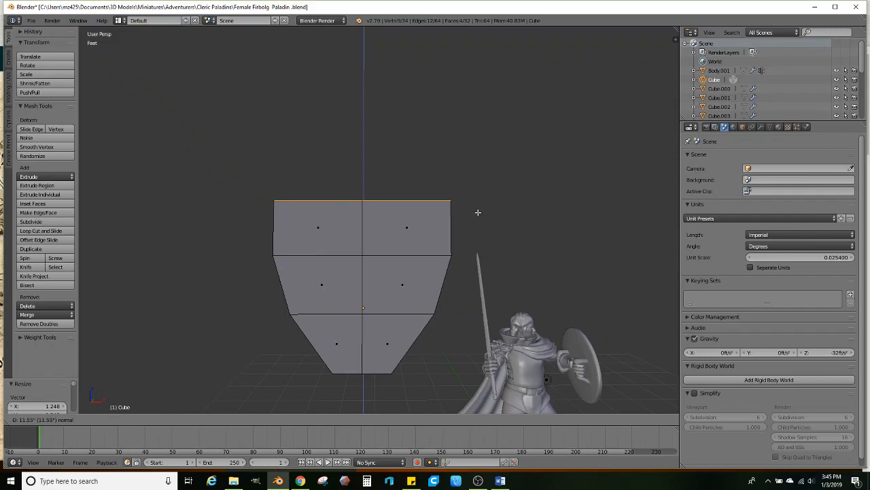
left_click(478, 212)
middle_click_drag(488, 217, 494, 238)
key("e")
left_click(499, 192)
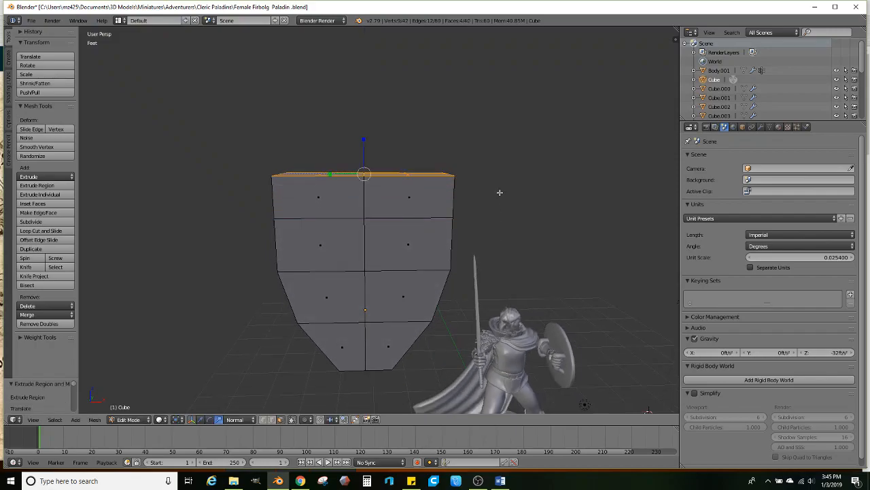
- Narrow the top faces across the width, extrude another section upward, and narrow its top to about 0.59
key("s")
key("y")
left_click(337, 170)
middle_click_drag(336, 170, 443, 169)
key("e")
left_click(443, 136)
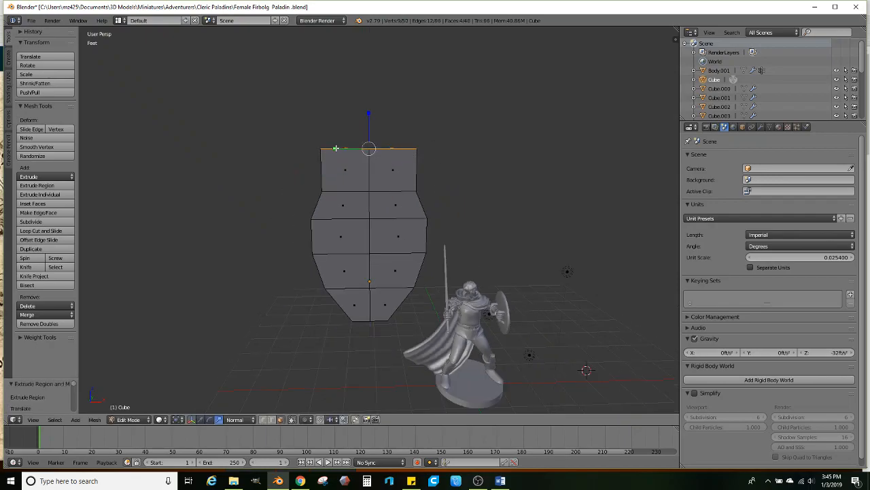
key("s")
key("y")
left_click(349, 147)
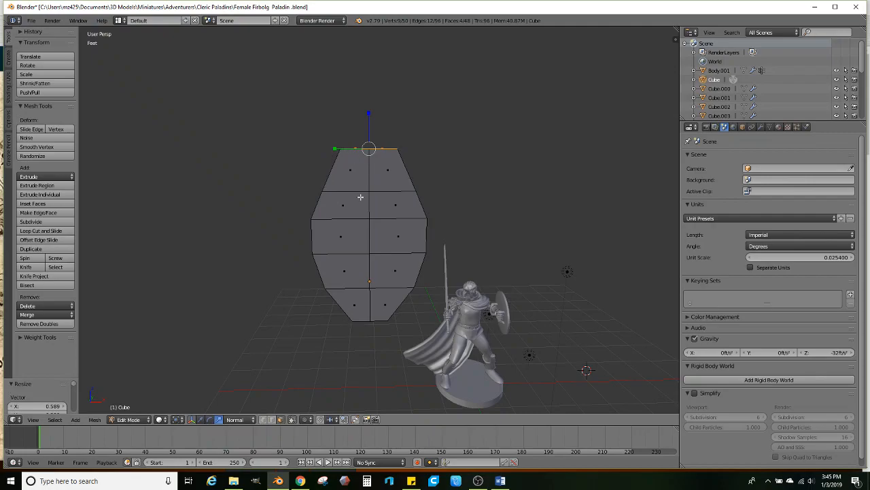
- Extrude one more section from the top of the body and scale its end to about 0.61
key("e")
left_click(455, 147)
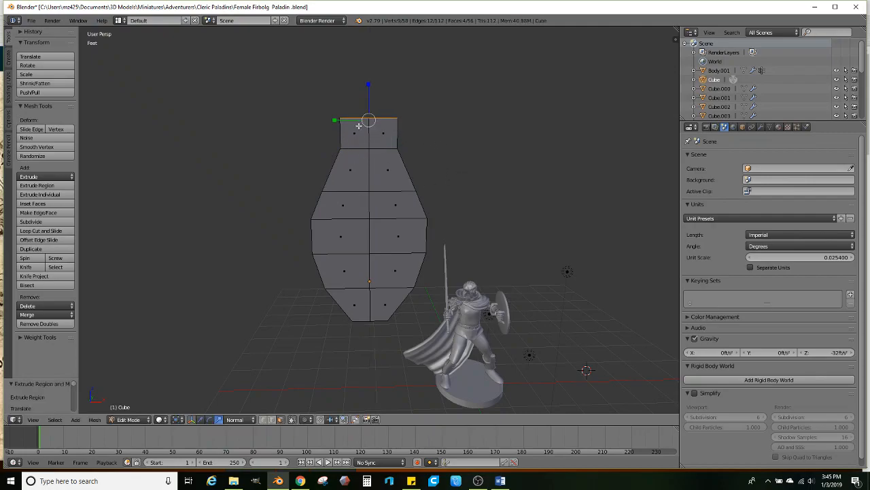
key("s")
left_click(351, 119)
- Add a Subdivision Surface modifier to the cube and clear the face selection
middle_click_drag(389, 183, 425, 272)
right_click(361, 219)
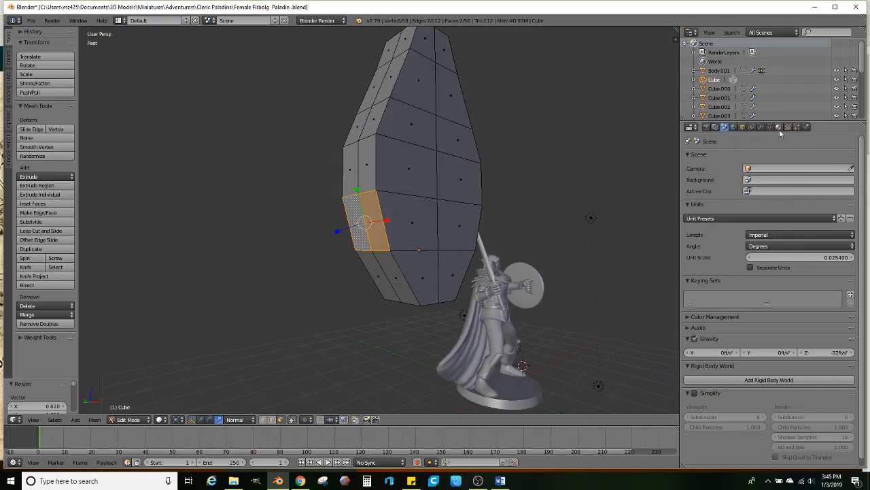
left_click(763, 128)
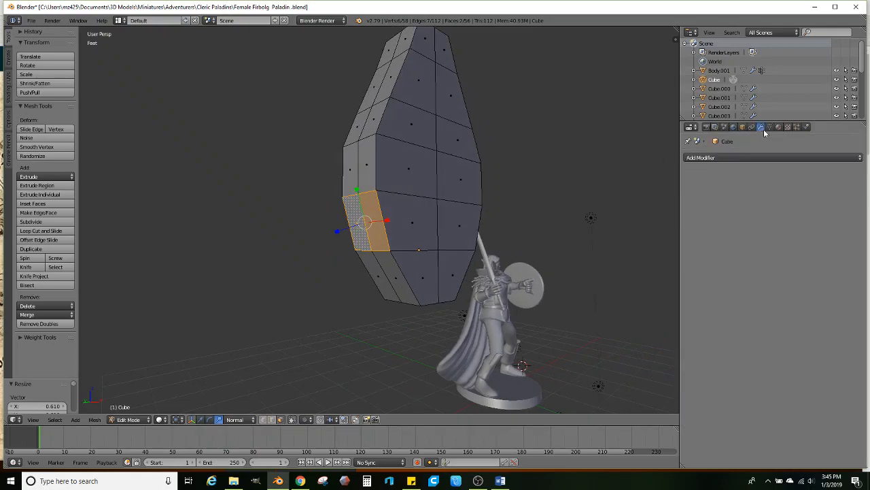
left_click(728, 157)
left_click(694, 315)
middle_click_drag(467, 296, 438, 280)
right_click(435, 261)
key("a")
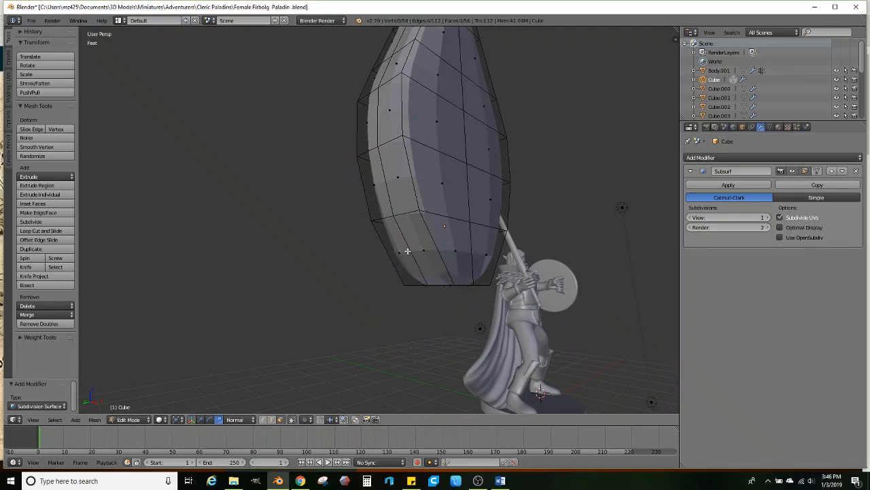
- Extrude the two lower-left side faces outward as a limb and narrow the end to about 0.54
right_click(398, 251)
right_click(424, 246, "shift")
middle_click_drag(442, 247, 413, 245)
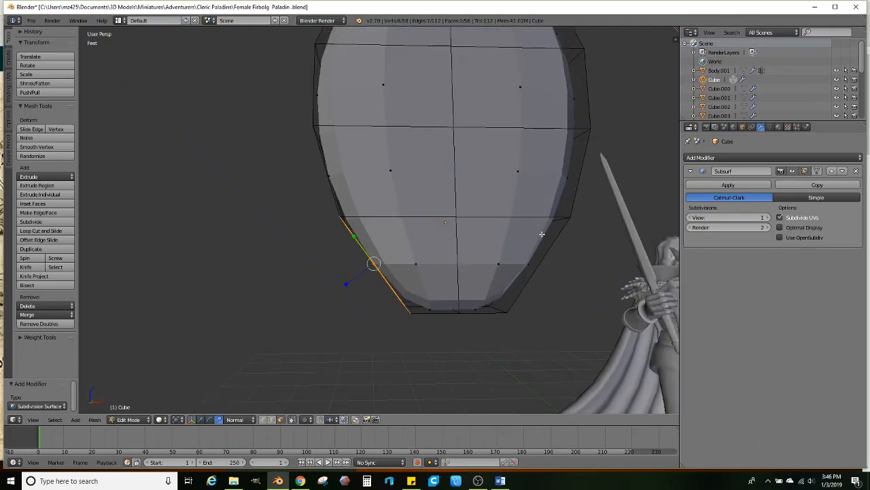
key("e")
left_click(459, 255)
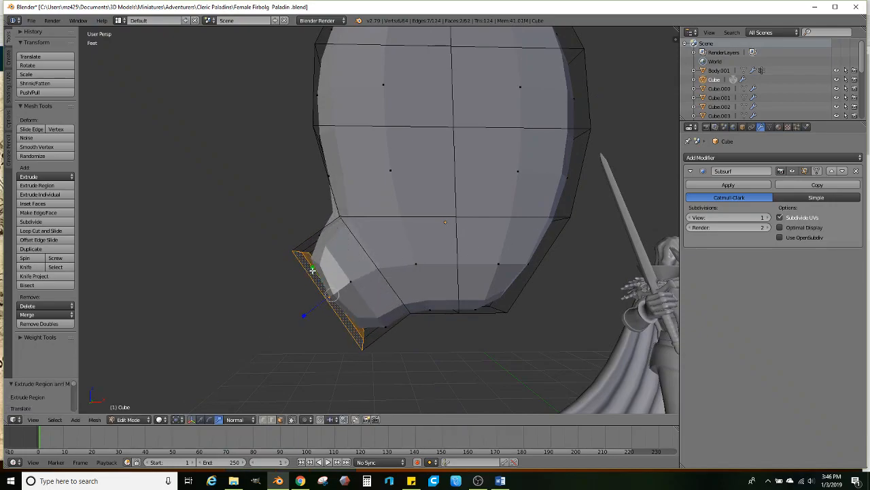
key("s")
key("y")
key("y")
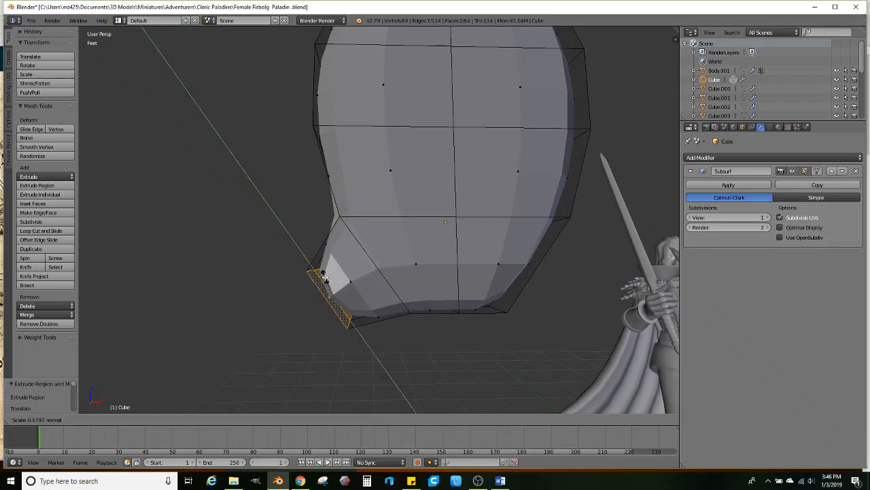
left_click(325, 275)
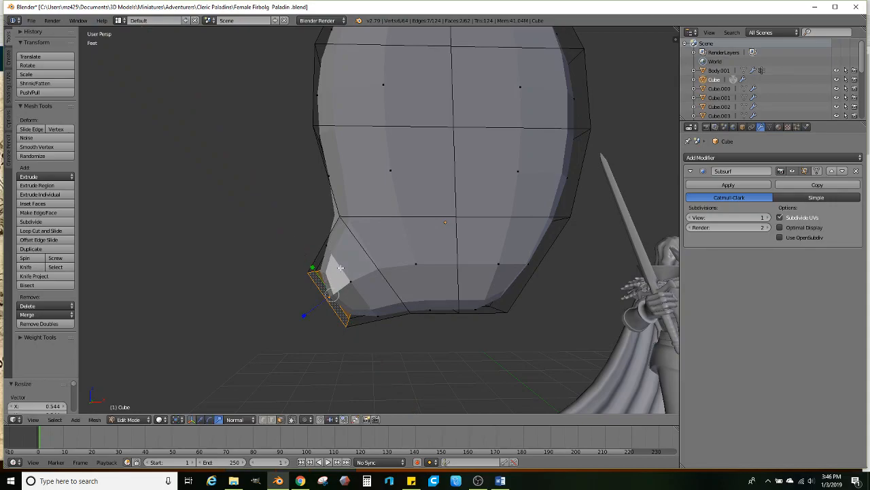
- Extrude the lower-left limb further outward, then select the upper faces near its end and scale them
key("e")
left_click(422, 266)
middle_click_drag(339, 274, 381, 290)
right_click(380, 297)
right_click(372, 296, "ctrl")
key("s")
left_click(404, 258)
- Extrude the selected upper faces of the lower-left limb to curl it upward and scale down the new tip
middle_click_drag(404, 259, 354, 250)
key("e")
left_click(445, 233)
key("s")
left_click(383, 241)
- Select the bottom faces of the body, extrude them downward, and scale the end to about 0.73
middle_click_drag(383, 241, 397, 265)
right_click(391, 236)
right_click(370, 254, "ctrl")
right_click(357, 236, "ctrl")
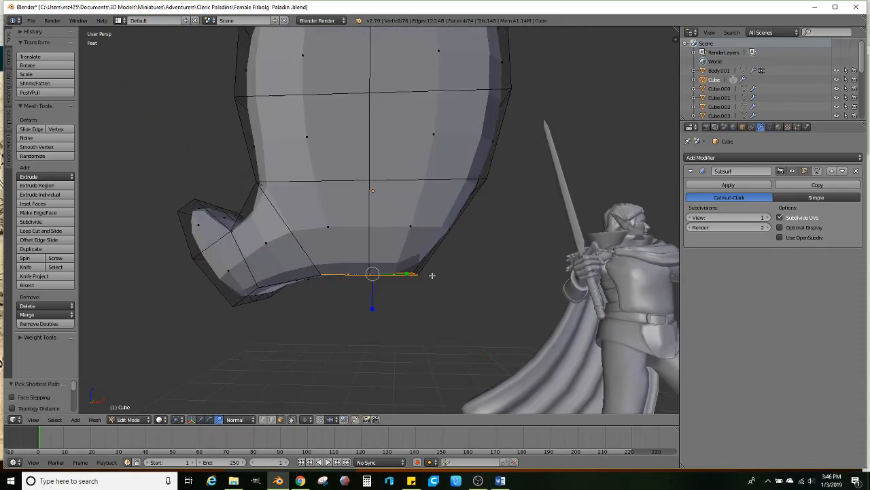
key("e")
left_click(421, 310)
key("s")
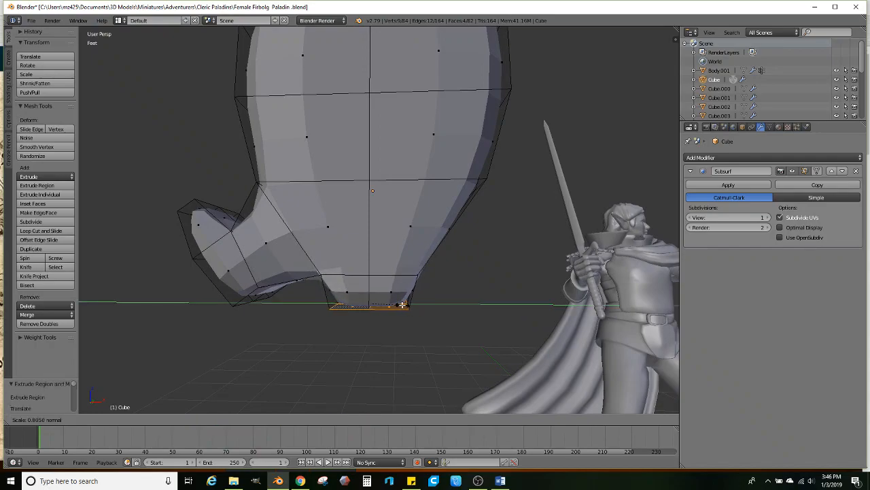
left_click(400, 305)
- Extrude the bottom stem further down and scale its end to about 0.67
middle_click_drag(400, 304, 428, 299)
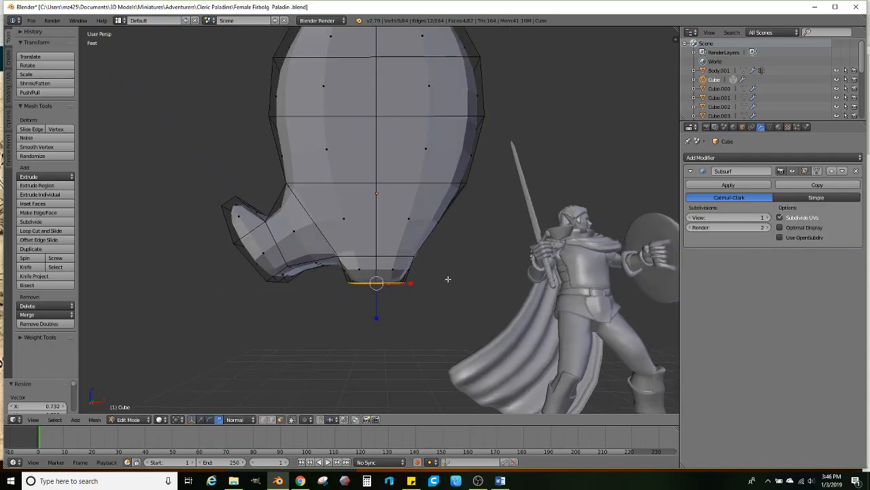
key("e")
left_click(459, 334)
key("s")
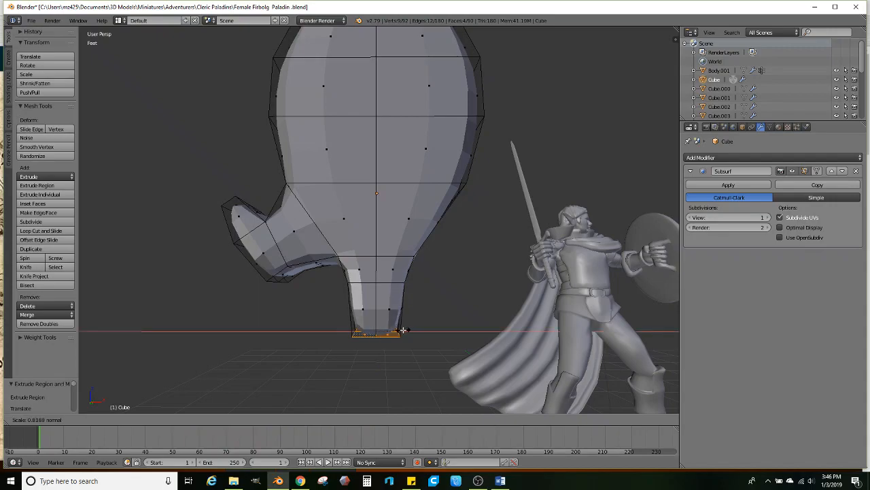
left_click(399, 331)
- Rotate the stem's end about 25 degrees and extrude it, then rotate and extrude again to curve it rightward
left_click(212, 420)
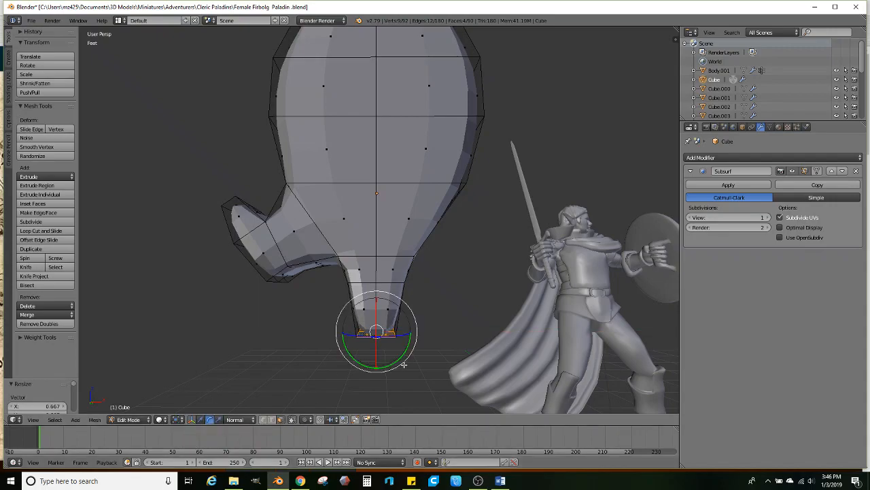
left_click_drag(406, 352, 439, 302)
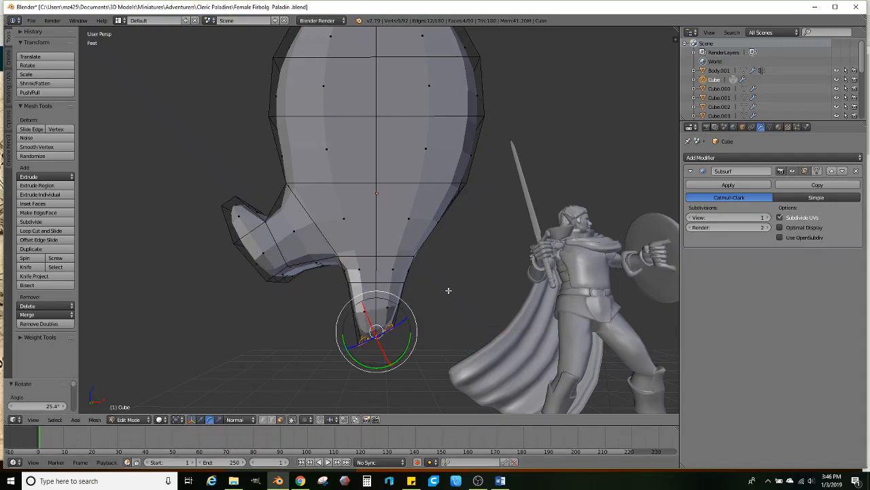
key("e")
left_click(468, 344)
scroll(465, 348, "down", 1)
left_click_drag(423, 361, 439, 299)
key("e")
left_click(491, 316)
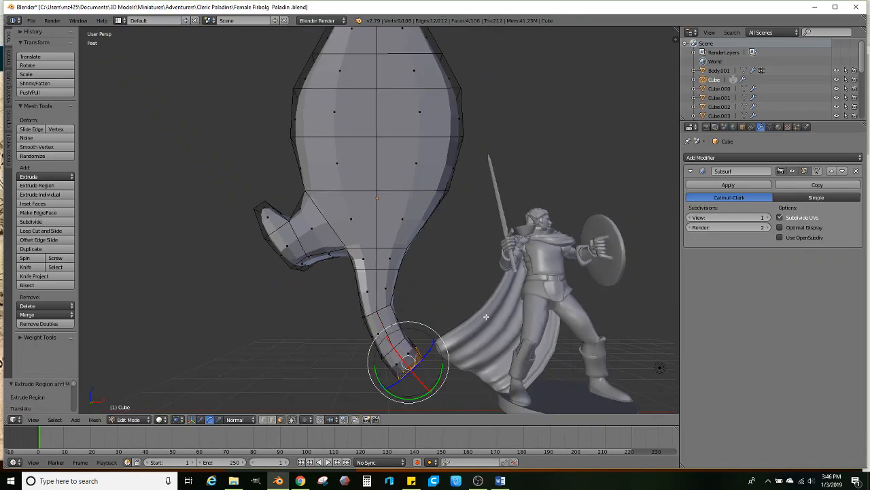
- Widen the end of the curved stem to about 1.42 and extrude it once more
left_click(220, 419)
key("s")
left_click(443, 331)
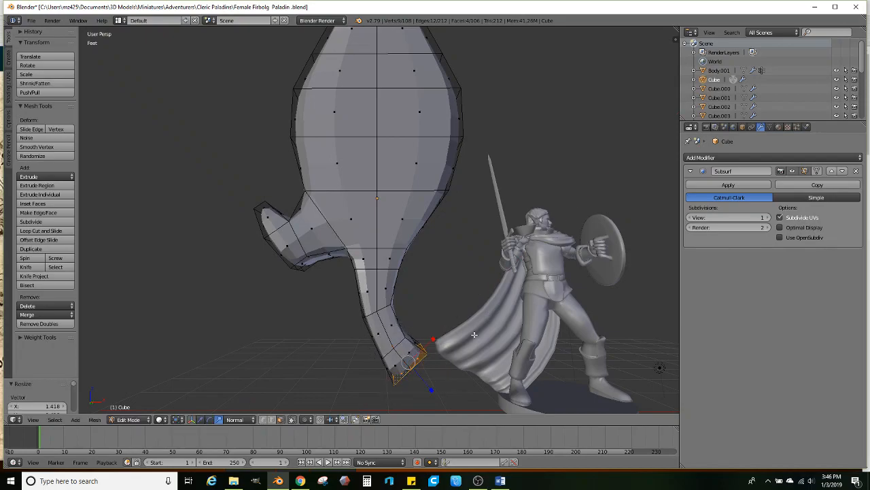
key("e")
left_click(490, 341)
- Extrude the two lower-right side faces outward as a limb, scale the end to about 0.75, and rotate it
mouse_move(463, 290)
middle_mouse_down()
mouse_move(449, 321)
mouse_move(417, 320)
mouse_move(376, 295)
mouse_move(427, 281)
mouse_move(504, 304)
mouse_move(462, 275)
middle_mouse_up()
right_click(380, 292)
right_click(404, 260, "shift")
key("e")
left_click(469, 285)
key("s")
left_click(460, 280)
left_click(209, 419)
left_click(462, 321)
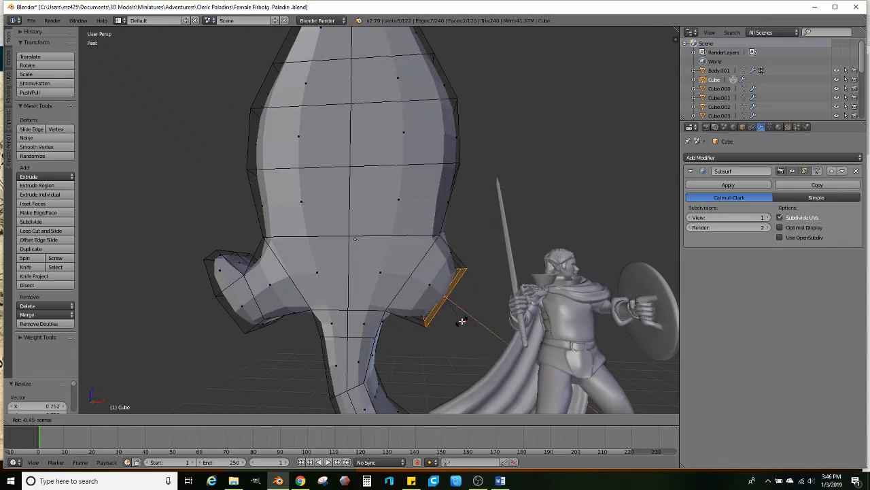
left_click_drag(461, 332, 445, 340)
- Select the upper faces of the lower-right limb, extrude them up and outward, and scale down the tip
middle_click_drag(446, 340, 493, 297)
right_click(399, 278)
right_click(375, 291, "ctrl")
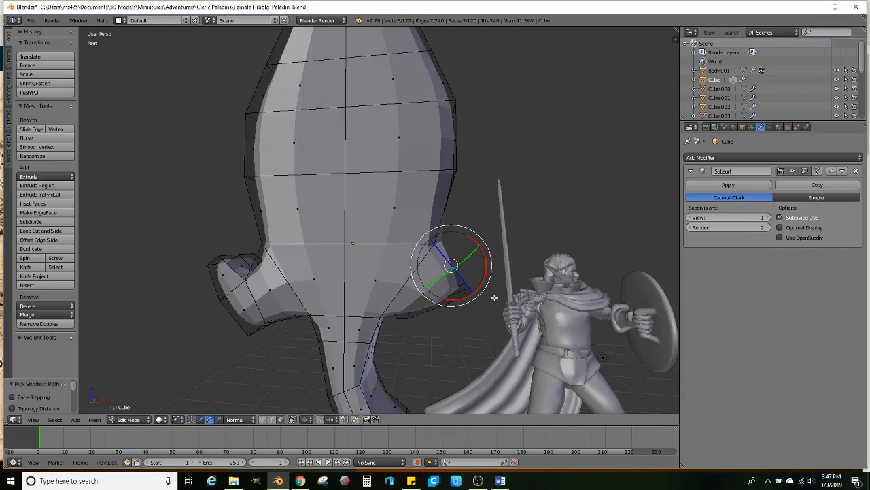
key("e")
left_click(540, 294)
left_click(229, 420)
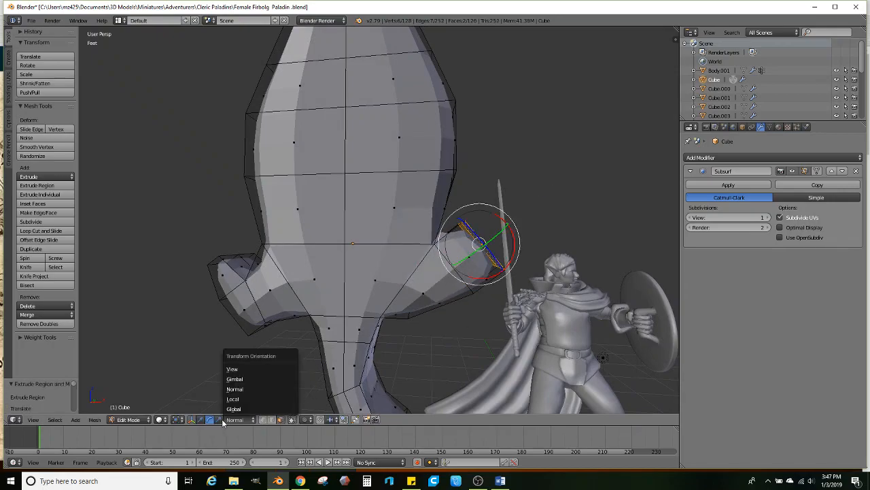
key("s")
left_click(485, 250)
- Extrude the four middle faces on the body's left side outward and rotate the end about -27.7 degrees
middle_click_drag(484, 250, 375, 236)
right_click(375, 231)
right_click(368, 274, "ctrl")
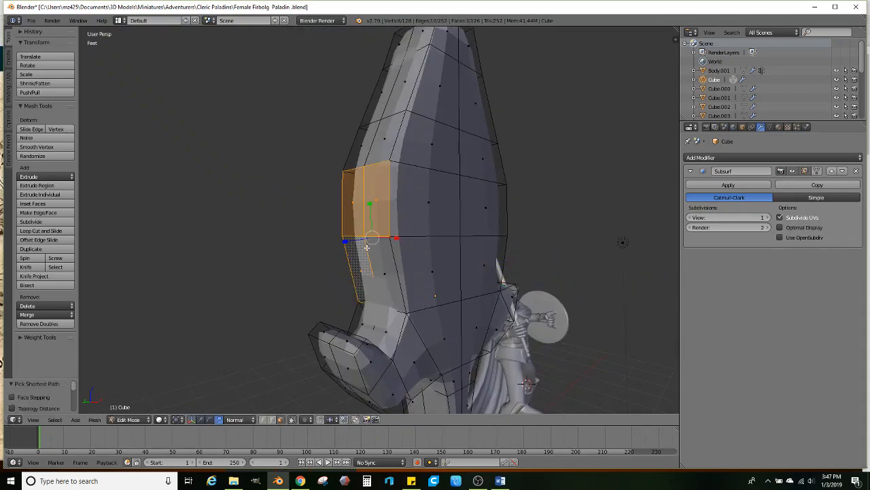
right_click(389, 274, "ctrl")
middle_click_drag(421, 271, 390, 282)
scroll(368, 271, "down", 1)
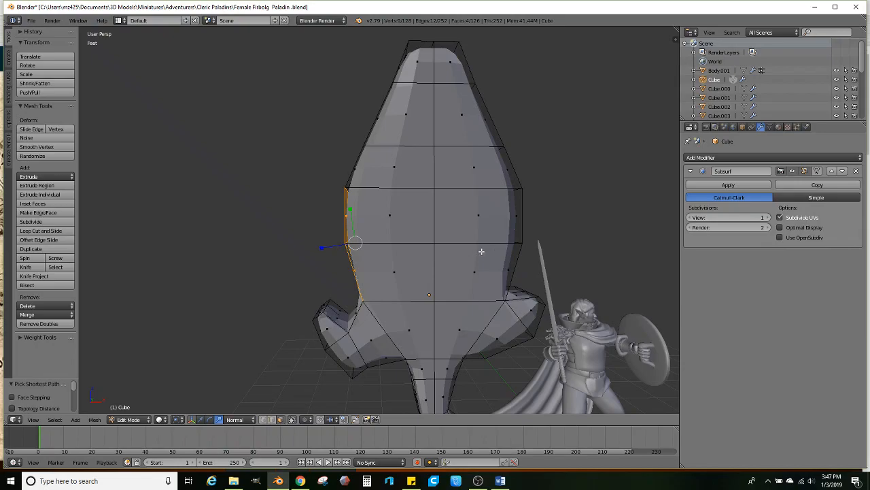
key("e")
left_click(192, 423)
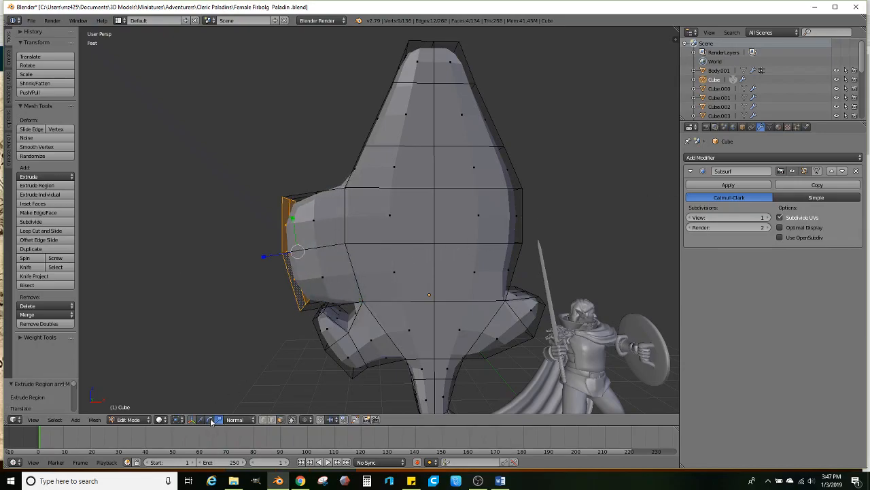
key("r")
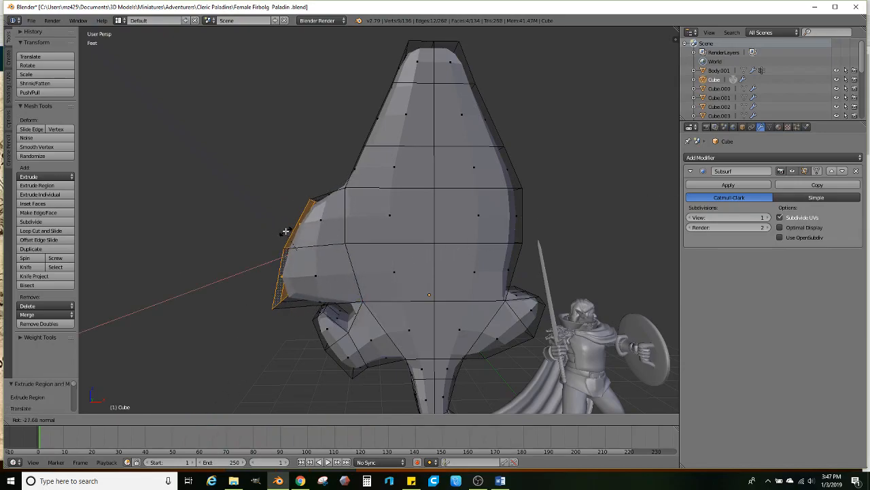
left_click(287, 232)
- Extrude the left arm further outward and narrow its end along the normal Y axis to about 0.46
middle_click_drag(354, 238, 367, 247)
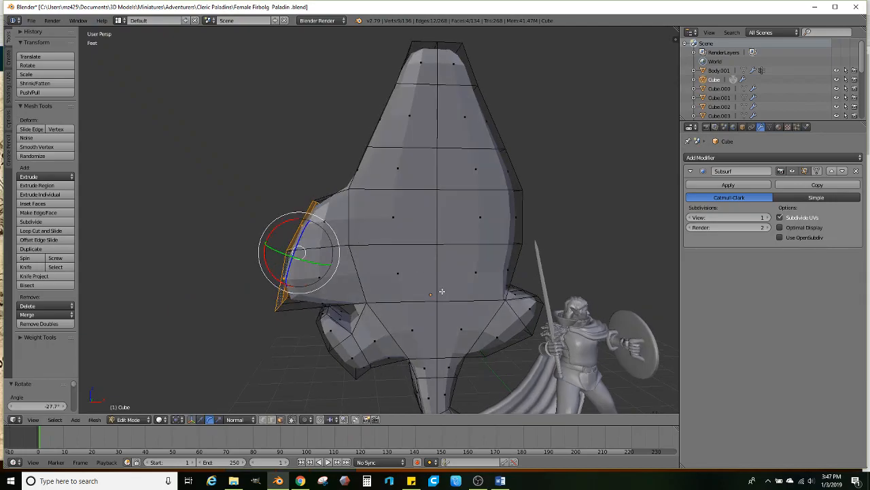
key("e")
left_click(202, 402)
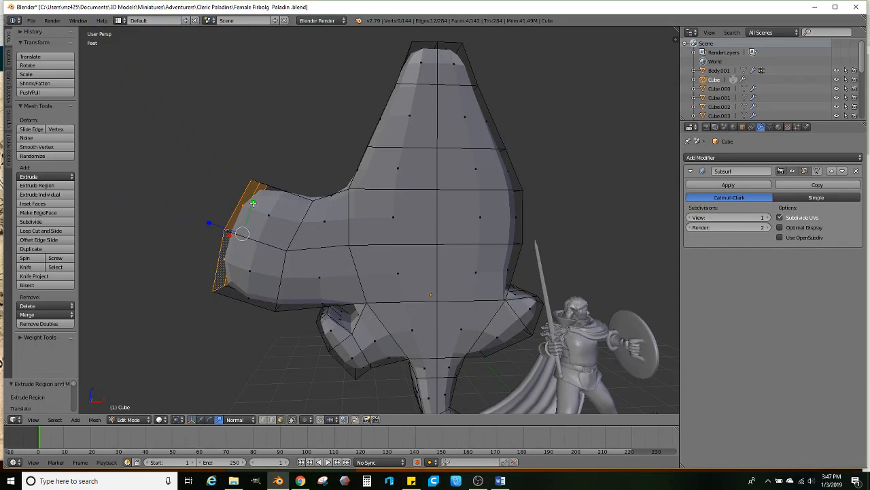
key("s")
key("y")
key("y")
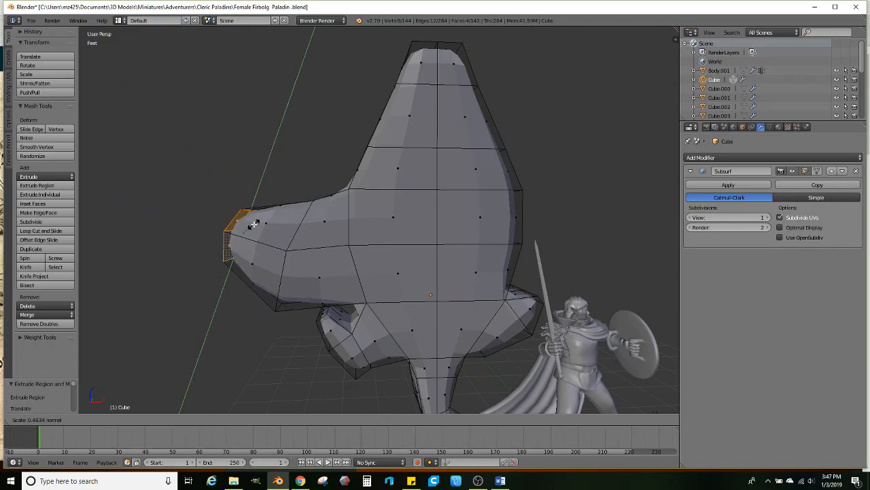
left_click(253, 224)
- Extrude a short tip on the left arm, scale it to about 0.43, and adjust its position
key("e")
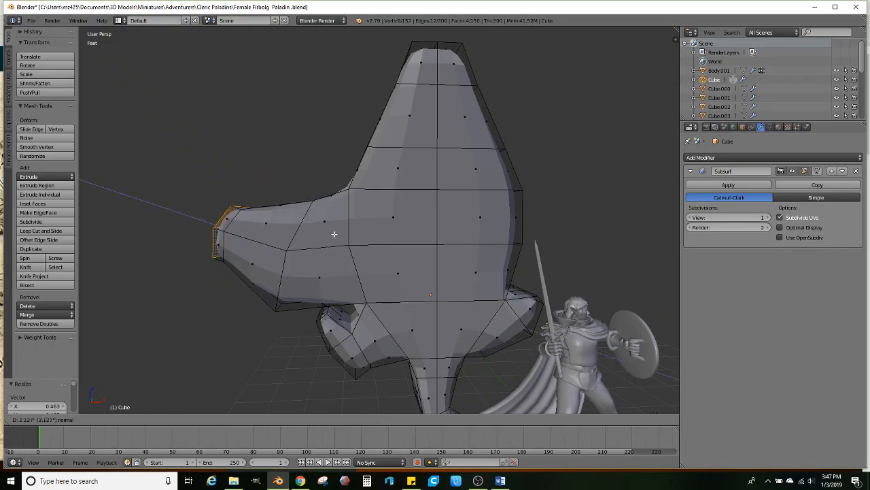
left_click(313, 228)
middle_click_drag(210, 206, 279, 228)
scroll(279, 228, "up", 3)
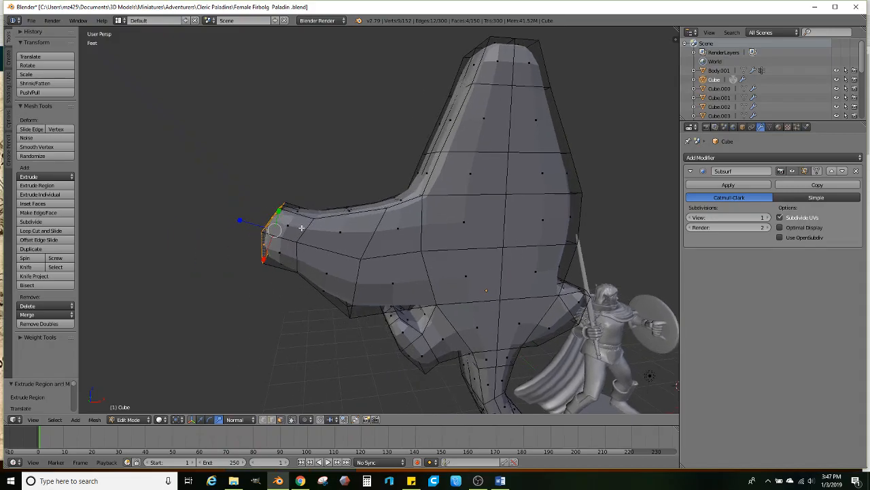
key("s")
left_click(296, 221)
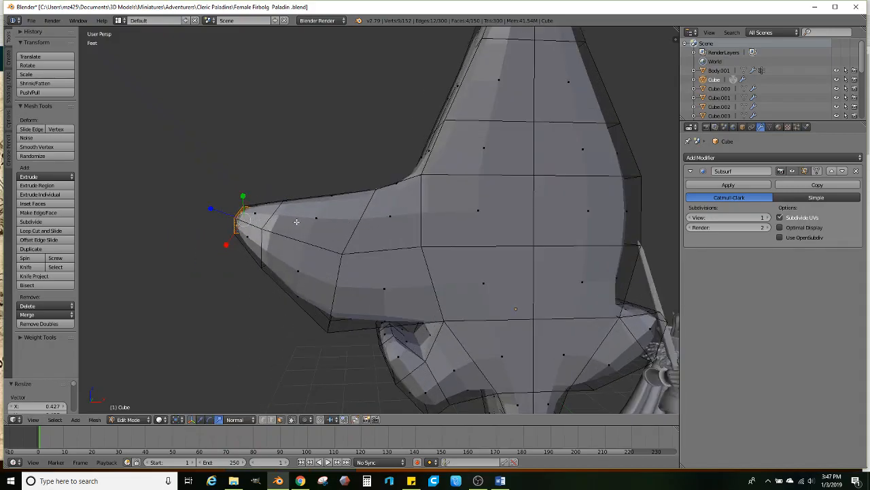
key("g")
left_click(298, 225)
- Extrude the left arm's upper faces into a short peak, narrow it along the normal Y axis to about 0.22, and reposition it
middle_click_drag(297, 224, 365, 234)
right_click(318, 236)
key("e")
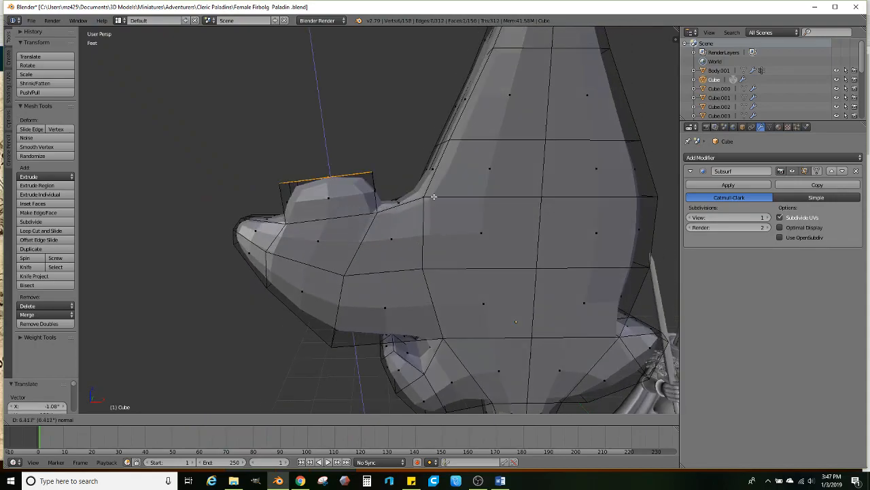
left_click(298, 179)
key("s")
key("y")
key("y")
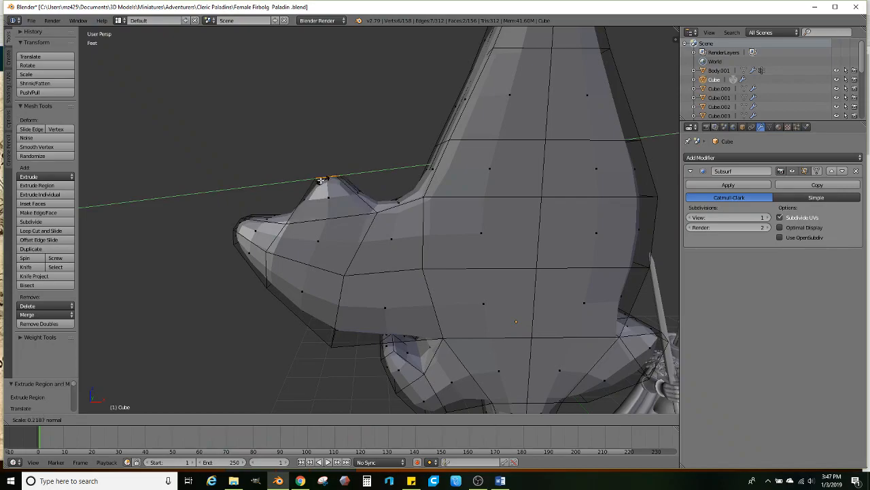
left_click(325, 179)
middle_click_drag(349, 184, 365, 179)
key("g")
left_click(336, 177)
- Extrude the two lower faces near the left arm's end into a downward prong, scale its tip to 0.391, and reposition it
middle_click_drag(330, 204, 370, 151)
right_click(372, 237)
right_click(340, 249, "shift")
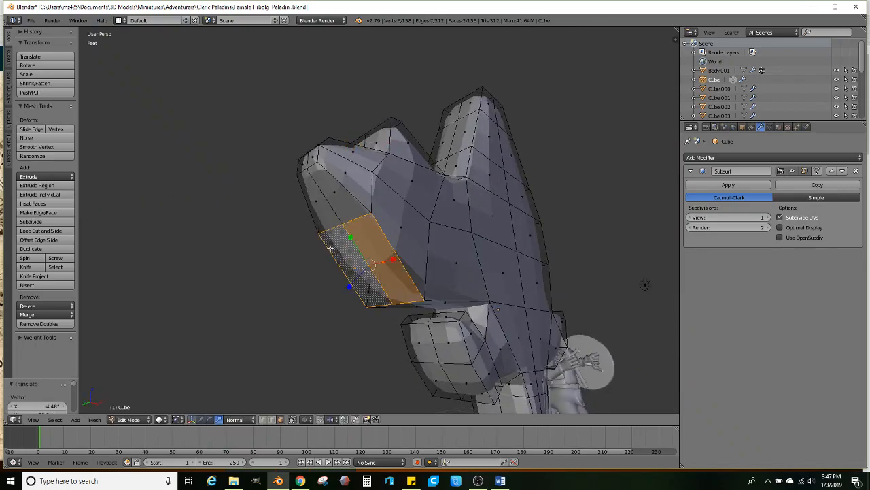
middle_click_drag(360, 204, 331, 244)
key("s")
left_click(363, 272)
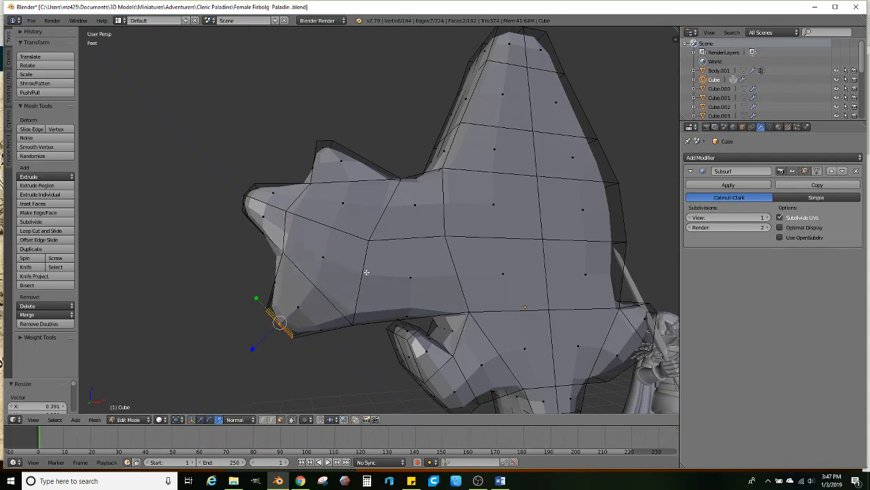
scroll(351, 277, "up", 1)
key("g")
left_click(336, 268)
- Select the left arm's whole three-pronged end, move it closer to the body, and scale it to 0.764
scroll(367, 267, "down", 2)
mouse_move(372, 266)
middle_mouse_down()
mouse_move(351, 270)
mouse_move(333, 255)
middle_mouse_up()
key("z")
mouse_move(264, 297)
left_mouse_down("ctrl")
mouse_move(324, 158)
mouse_move(217, 242)
left_mouse_up("ctrl")
key("z")
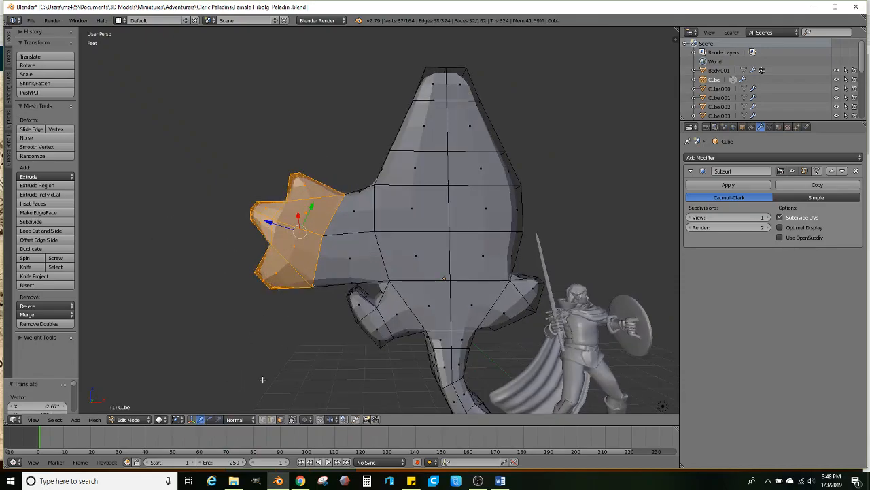
left_click(234, 421)
left_click(236, 406)
left_click_drag(328, 230, 345, 232)
key("s")
left_click(389, 221)
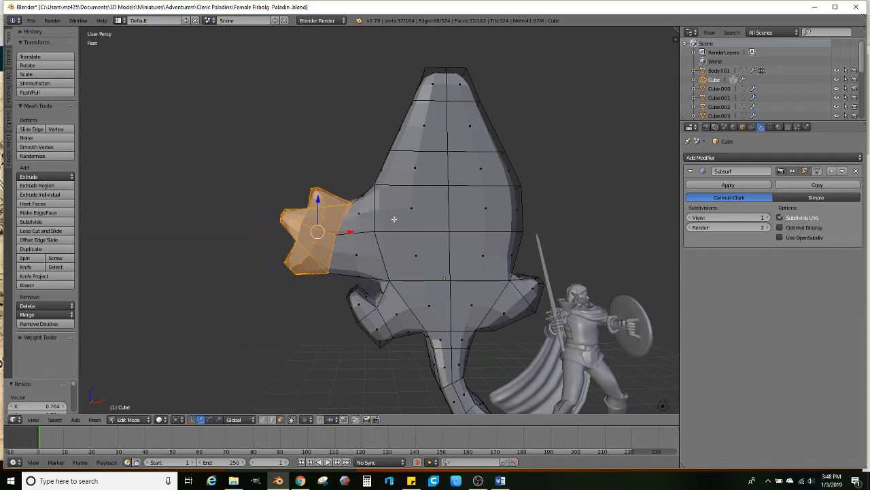
key("g")
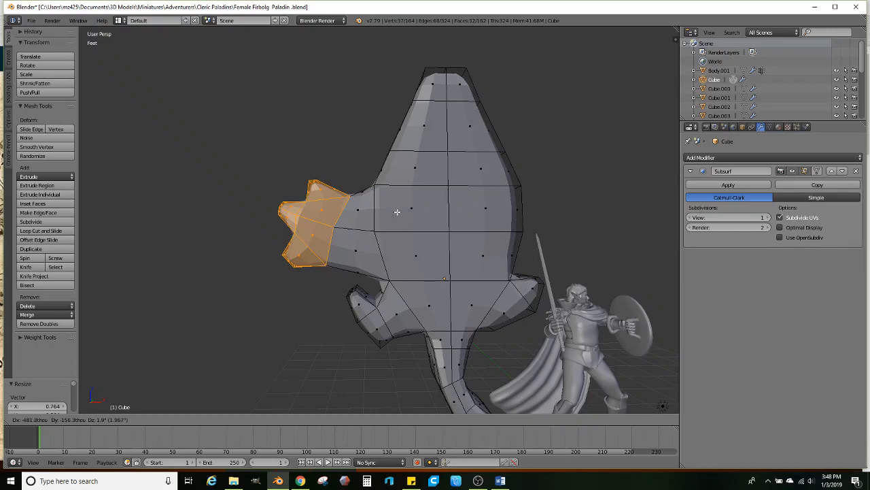
left_click(397, 211)
- Select the faces around the left arm's middle prong tip and shift them outward along the X axis
middle_click_drag(397, 211, 316, 249)
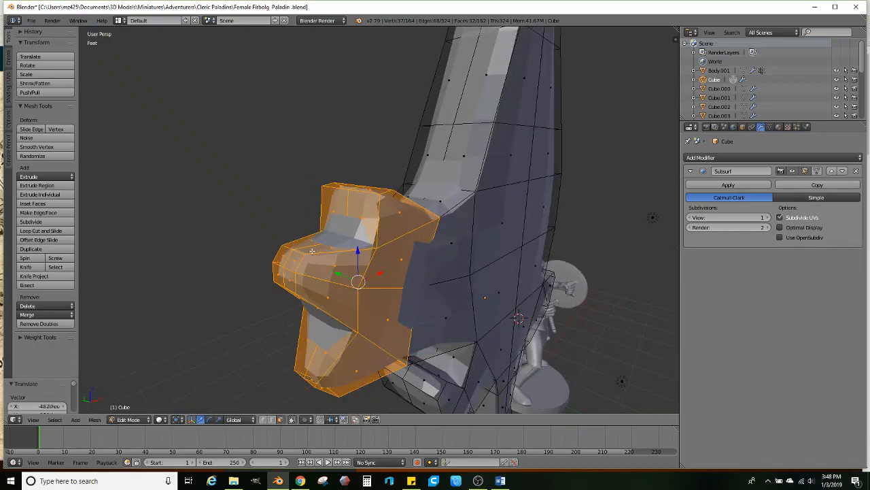
right_click(289, 259, "ctrl")
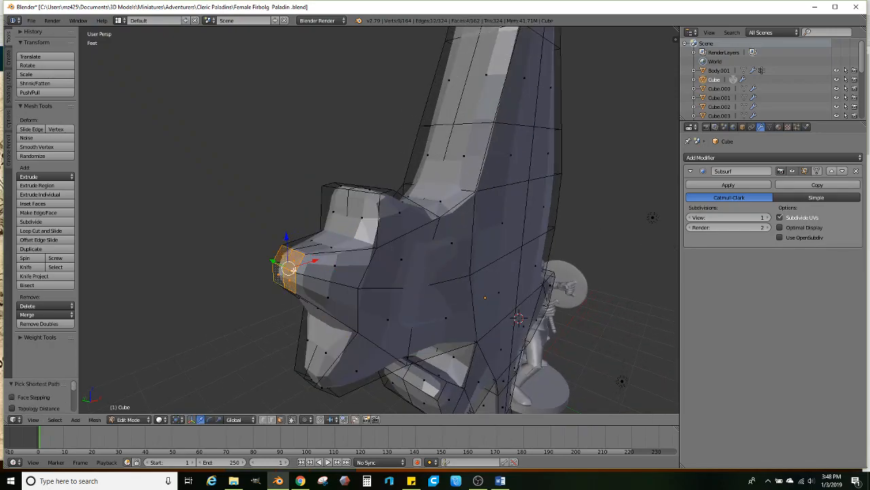
key("ctrl+KP_Add")
middle_click_drag(316, 238, 300, 232)
left_click_drag(265, 223, 247, 222)
left_click(247, 223)
key("g")
key("x")
left_click(234, 217)
- Select the row of faces on the left arm's middle tip and rescale them
middle_click_drag(234, 218, 350, 193)
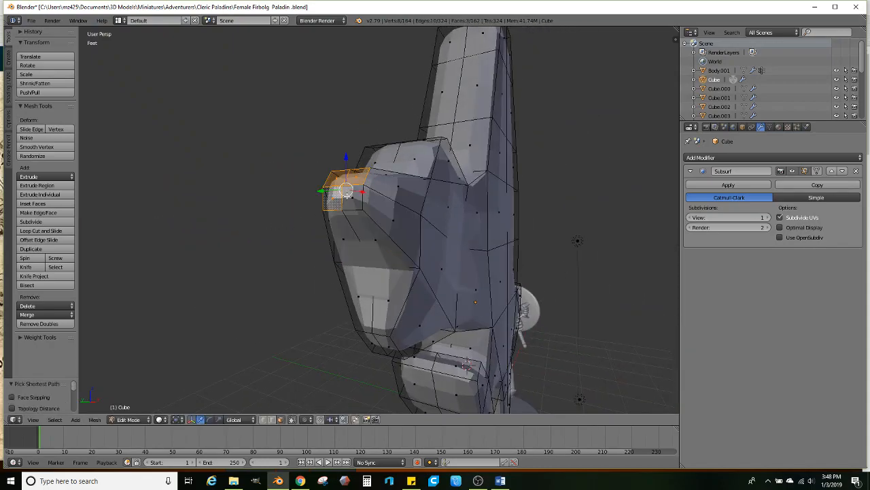
right_click(347, 195, "ctrl")
middle_click_drag(368, 199, 334, 208)
key("s")
left_click(391, 211)
- Extrude the four faces on the body's right side, rotate the end about -29.4 degrees, and move it up and outward
middle_click_drag(408, 211, 450, 245)
scroll(429, 234, "down", 3)
right_click(331, 263, "ctrl")
key("e")
right_click(499, 243)
key("s")
left_click(486, 243)
key("r")
left_click(480, 225)
key("g")
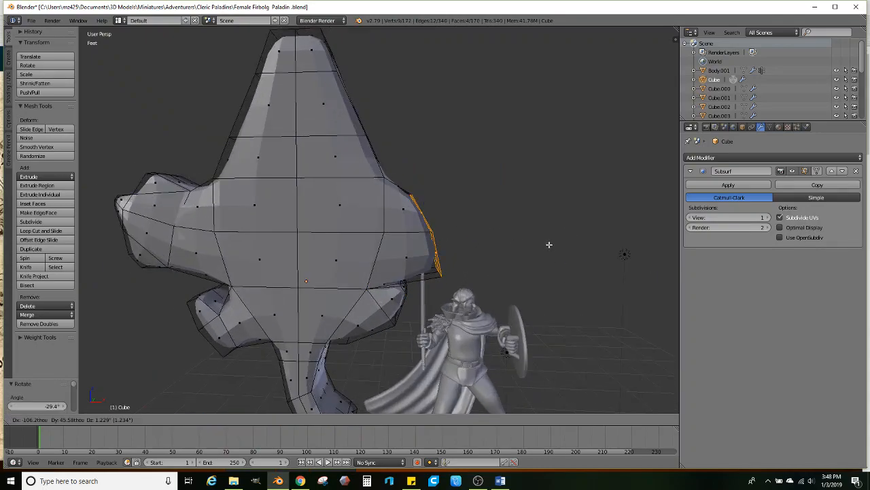
left_click(556, 222)
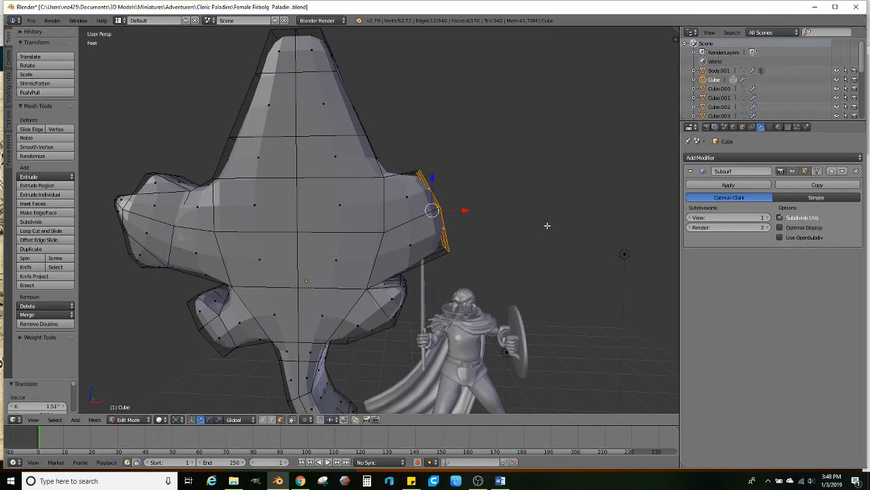
- Extrude the right arm further outward, scale down its end, and rotate the end about 18.2 degrees
key("e")
left_click(607, 208)
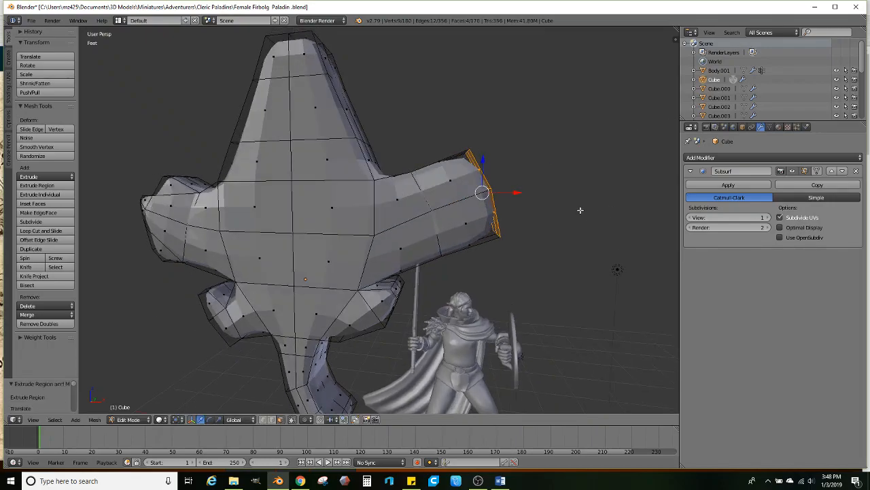
key("s")
left_click(522, 204)
middle_click_drag(523, 205, 421, 231)
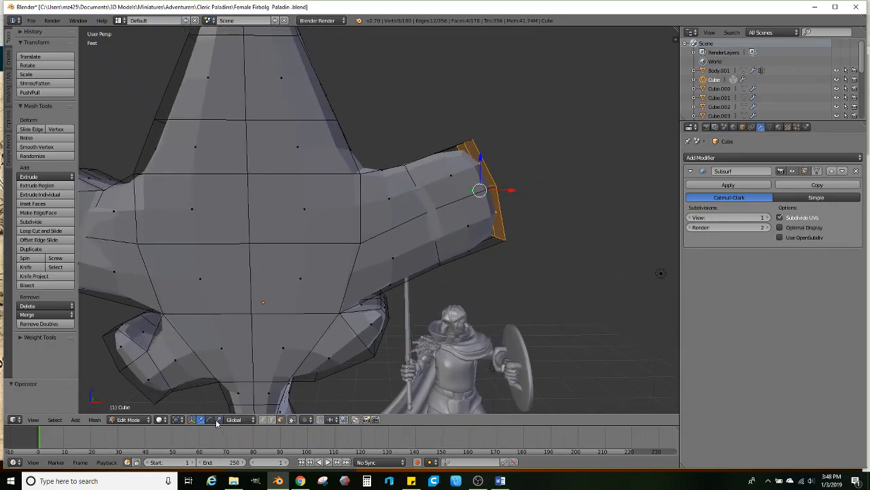
key("s")
left_click(483, 179)
middle_click_drag(483, 178, 431, 199)
key("r")
left_click(530, 208)
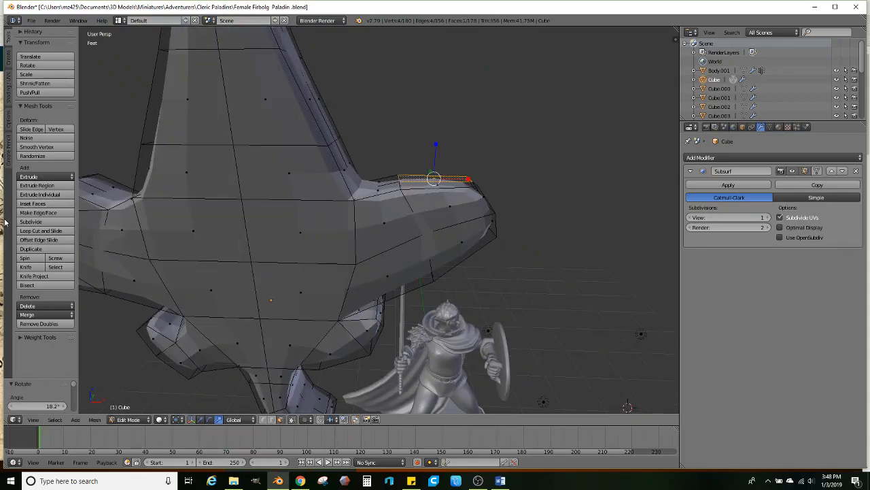
- Add a loop cut around the right arm and widen its two upper faces along X by about 1.274
left_click(24, 233)
left_click(427, 198)
right_click(427, 195)
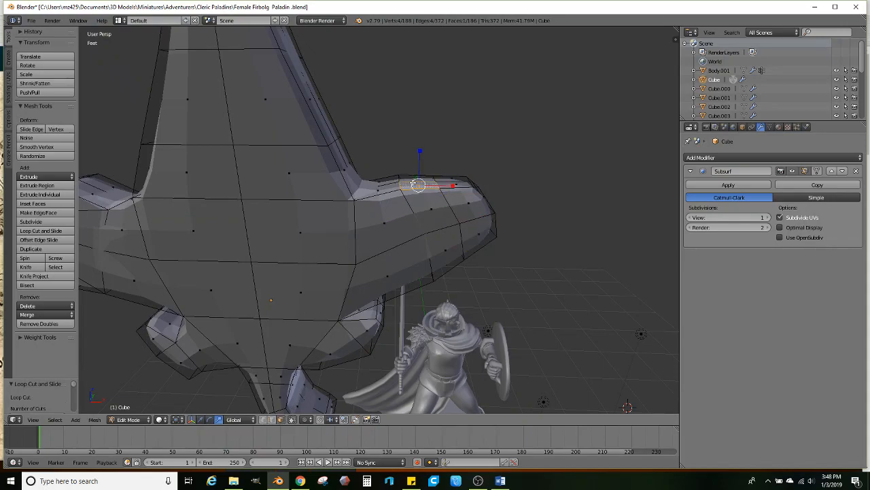
middle_click_drag(416, 180, 439, 194)
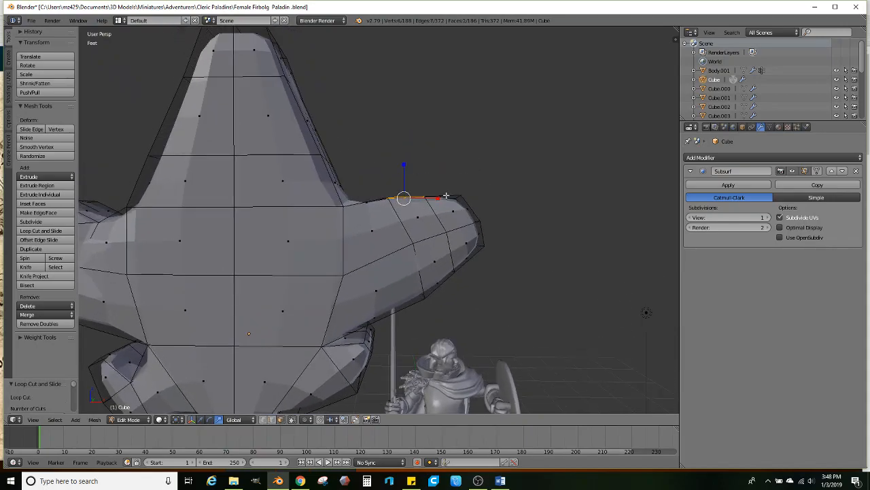
key("s")
key("x")
left_click(443, 196)
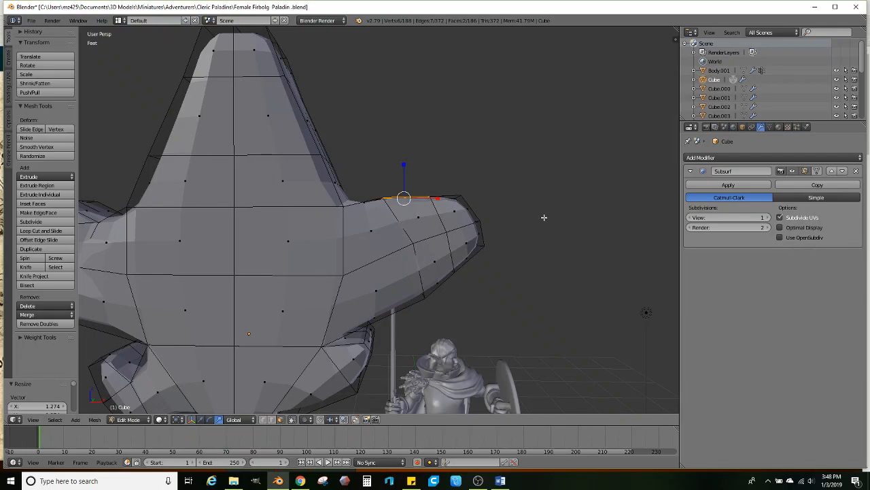
- Extrude the right arm's upper and lower faces into pointed prongs, scaling the lower tip to about 0.328
key("e")
left_click(437, 181)
middle_click_drag(476, 198, 288, 406)
right_click(394, 269, "ctrl")
key("e")
key("s")
left_click(476, 285)
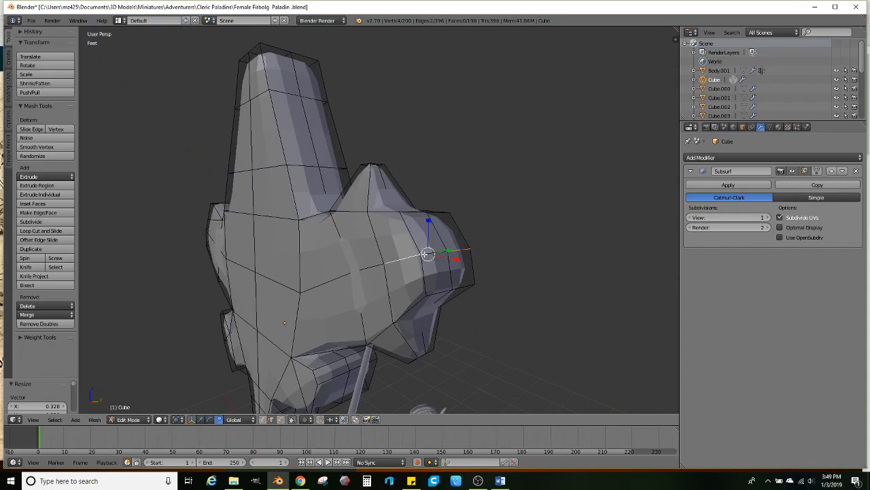
- Select the middle edges across the right arm's end, scale them to 1.3, and raise them along the Z axis
scroll(404, 262, "up", 3)
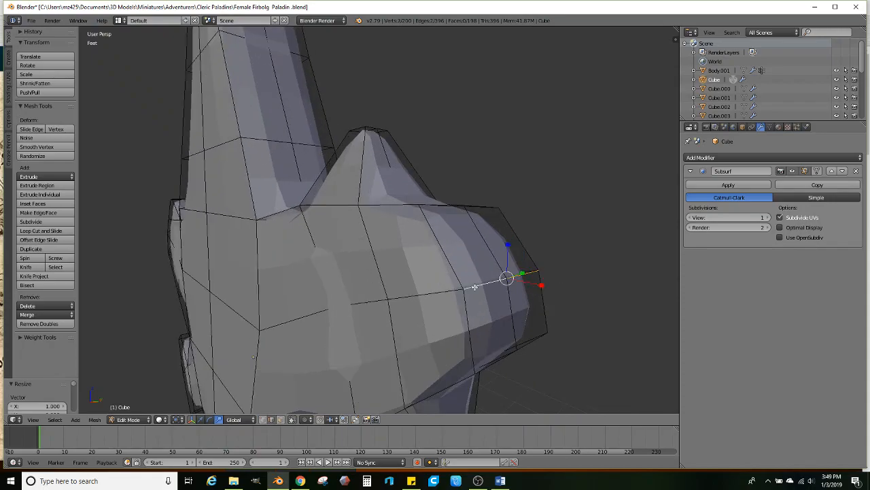
scroll(475, 286, "down", 5)
left_click(200, 421)
middle_click_drag(360, 306, 462, 275)
left_click_drag(507, 237, 504, 180)
- Extrude the four faces on the body's upper left side outward, rotate the end, and scale it to about 0.704
middle_click_drag(415, 226, 455, 265)
right_click(405, 248)
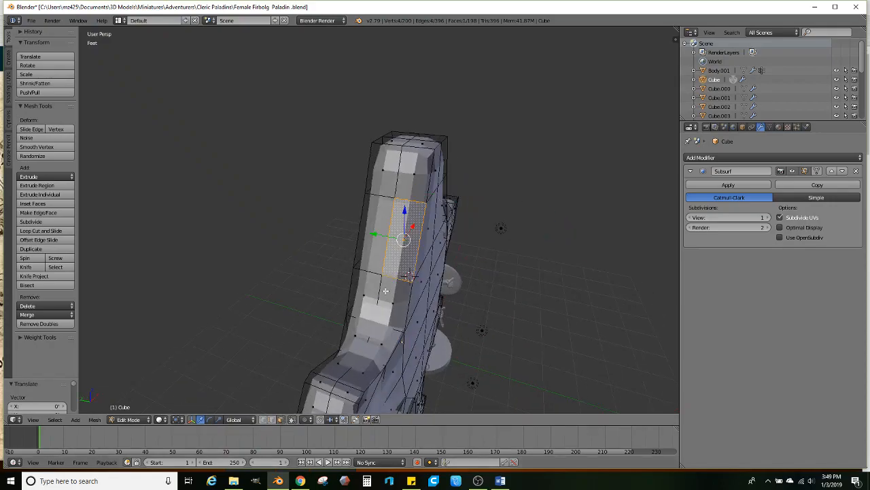
right_click(388, 289, "ctrl")
right_click(371, 258, "ctrl")
middle_click_drag(389, 303, 408, 252)
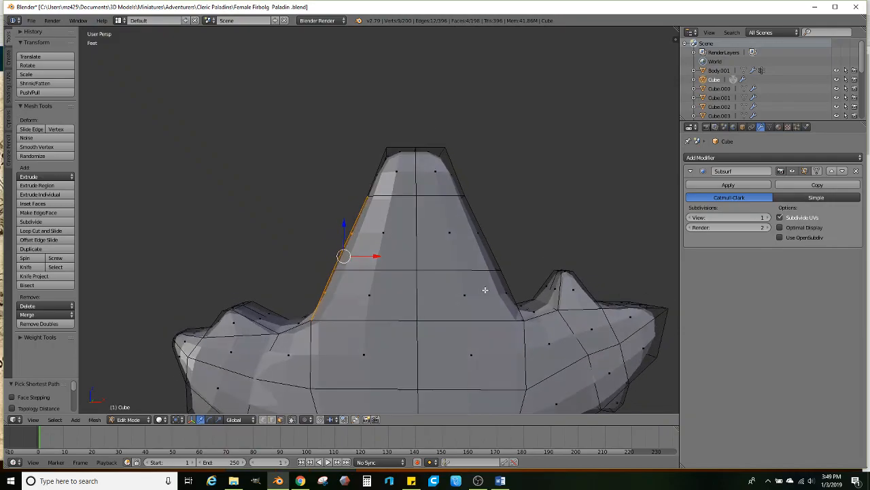
key("e")
left_click(417, 238)
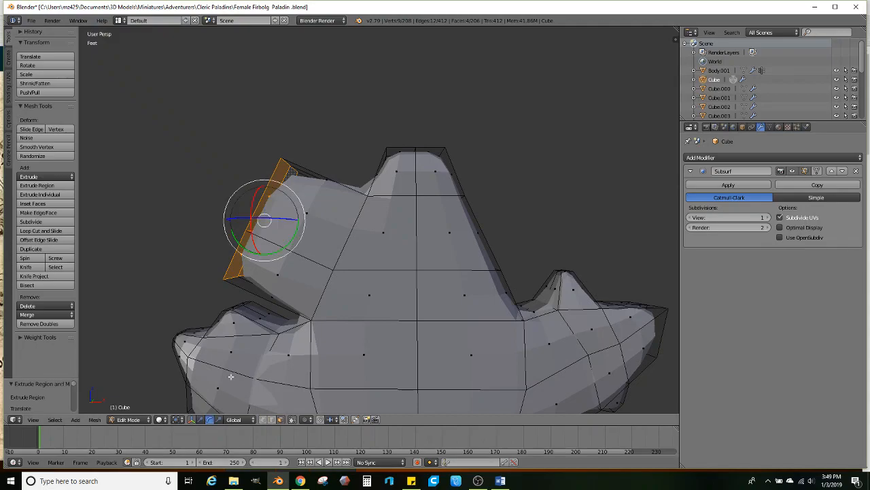
left_click_drag(295, 231, 295, 245)
key("s")
left_click(359, 201)
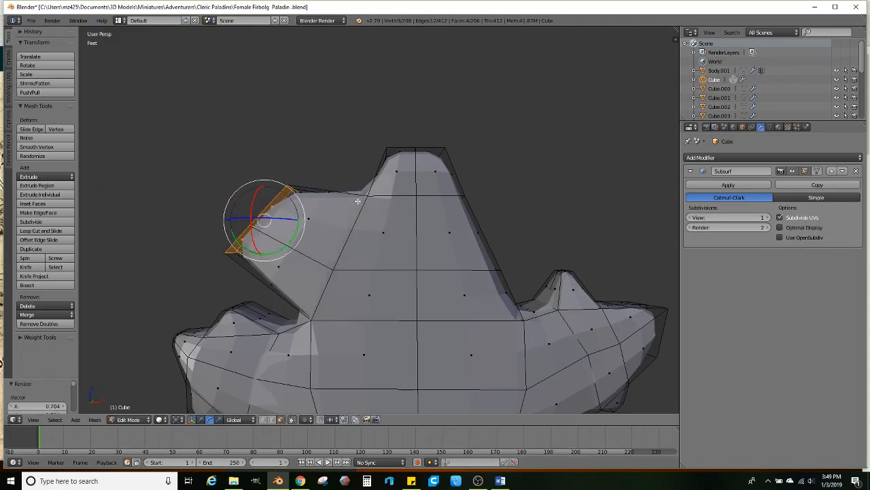
- Extrude the upper-left limb further up and outward and scale its end to about 0.685
key("e")
left_click(363, 179)
middle_click_drag(364, 180, 385, 197)
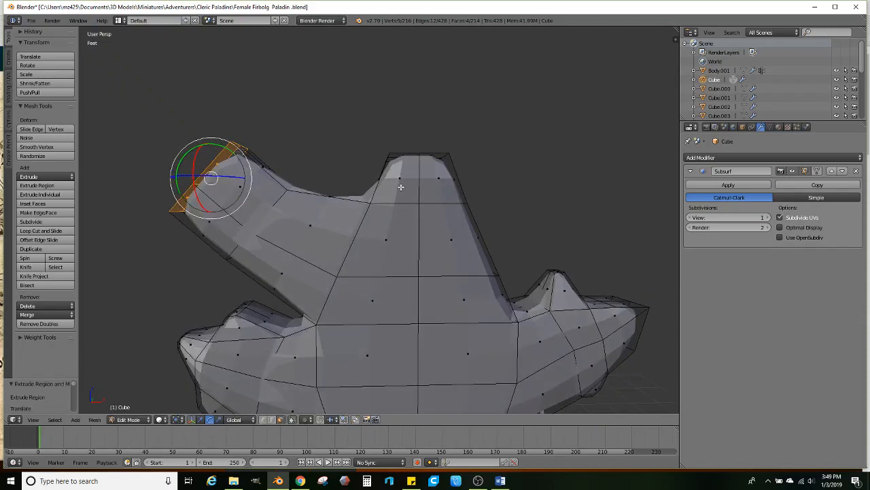
key("s")
left_click(338, 184)
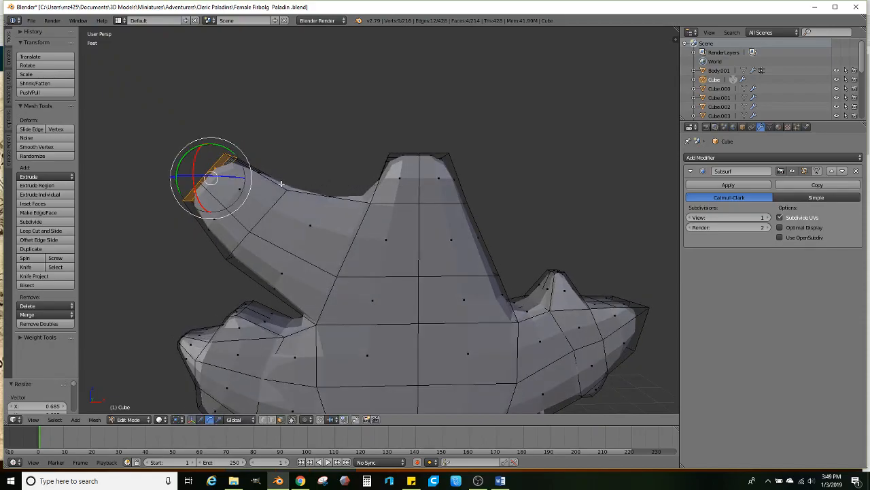
- Extrude a final tip segment on the upper-left limb and scale it down to a blunt point
middle_click_drag(338, 184, 345, 194)
key("e")
left_click(293, 153)
key("s")
left_click(189, 155)
- Extrude the two top faces near the upper-left limb's end into a prong, scale down its tip, and reposition it
middle_click_drag(188, 156, 287, 237)
right_click(255, 213)
right_click(267, 221, "ctrl")
left_click(218, 235)
right_click(223, 236, "shift")
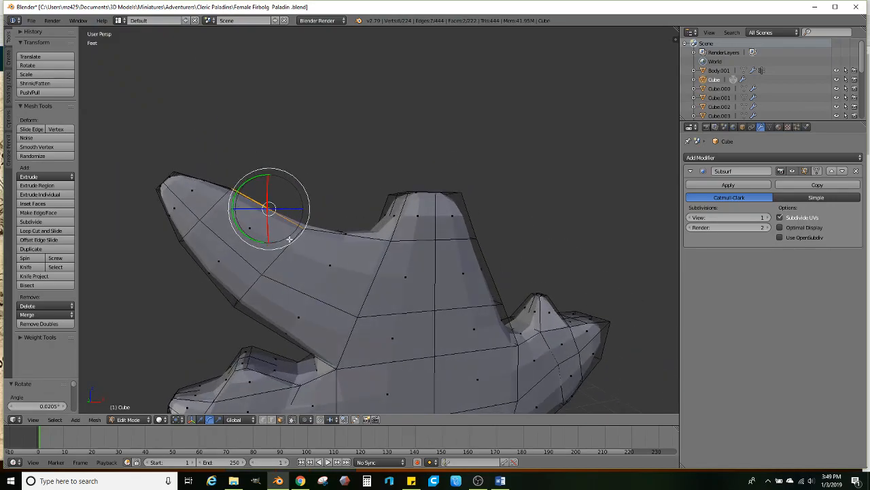
key("e")
left_click(382, 198)
key("s")
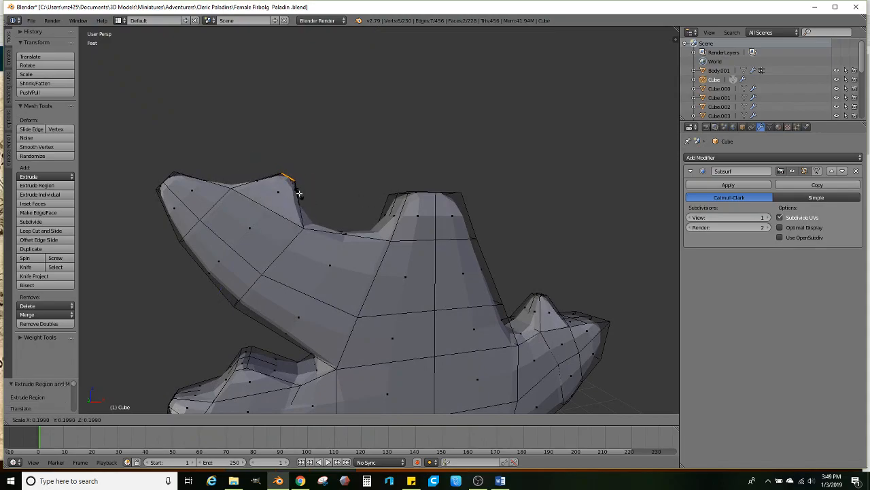
left_click(301, 194)
key("g")
left_click(299, 192)
- Extrude the upper-left limb's two underside faces into a downward prong, scale its tip to 0.277, reposition it, and rescale to 0.87
middle_click_drag(298, 192, 325, 196)
right_click(268, 252)
right_click(278, 235, "shift")
middle_click_drag(278, 234, 360, 233)
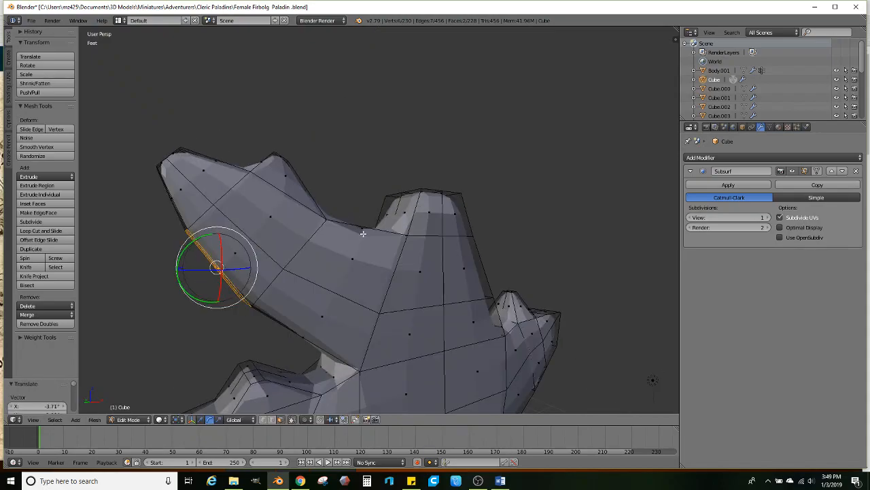
key("e")
left_click(369, 259)
key("s")
left_click(221, 267)
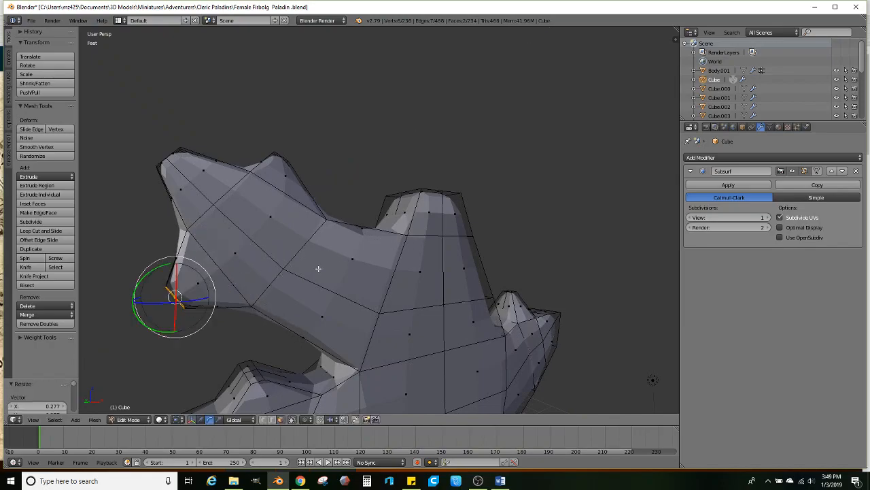
middle_click_drag(319, 267, 310, 270)
key("g")
left_click(298, 252)
key("s")
left_click(373, 263)
- Extrude the four faces on the body's upper right side outward, reposition the end, and scale it down, finishing with a 1.312 rescale
middle_click_drag(381, 263, 361, 274)
right_click(367, 273)
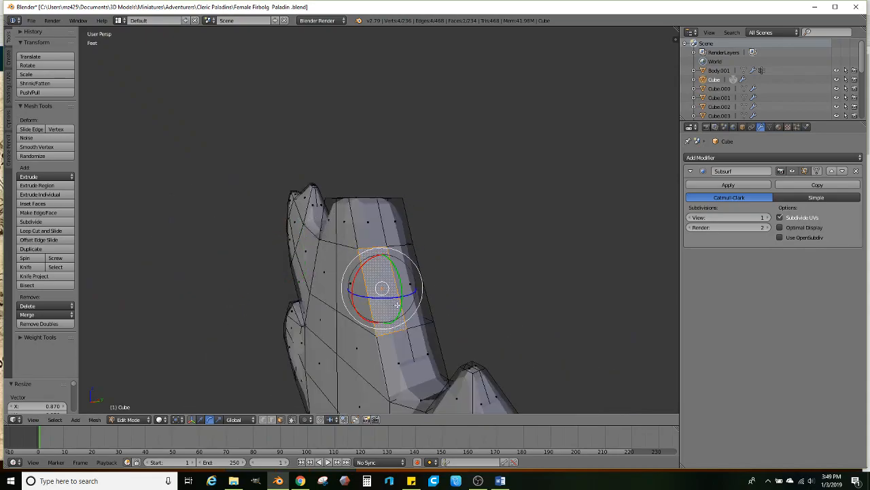
right_click(420, 336, "ctrl")
middle_click_drag(420, 288, 478, 282)
key("e")
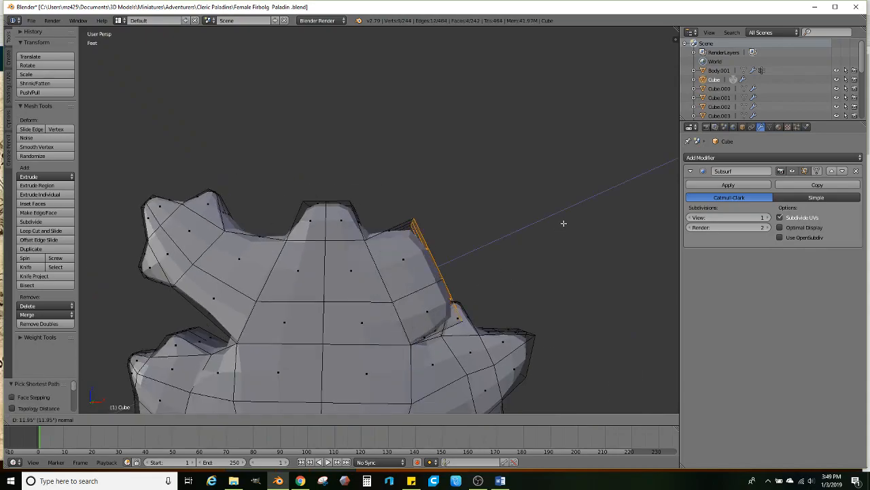
left_click(581, 214)
key("s")
left_click(522, 230)
key("g")
left_click(524, 244)
key("s")
left_click(561, 276)
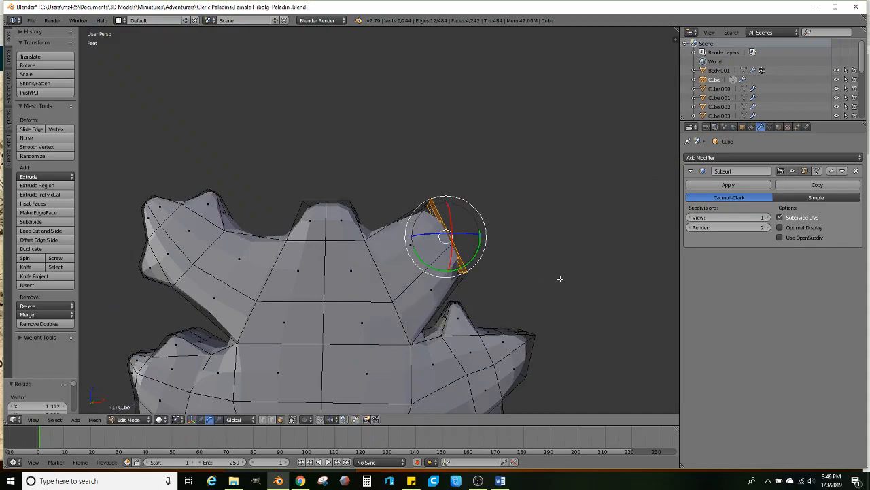
- Rotate the upper-right limb's end to follow its direction and move it further up and outward
key("r")
left_click(565, 234)
key("g")
left_click(556, 247)
key("g")
left_click(561, 244)
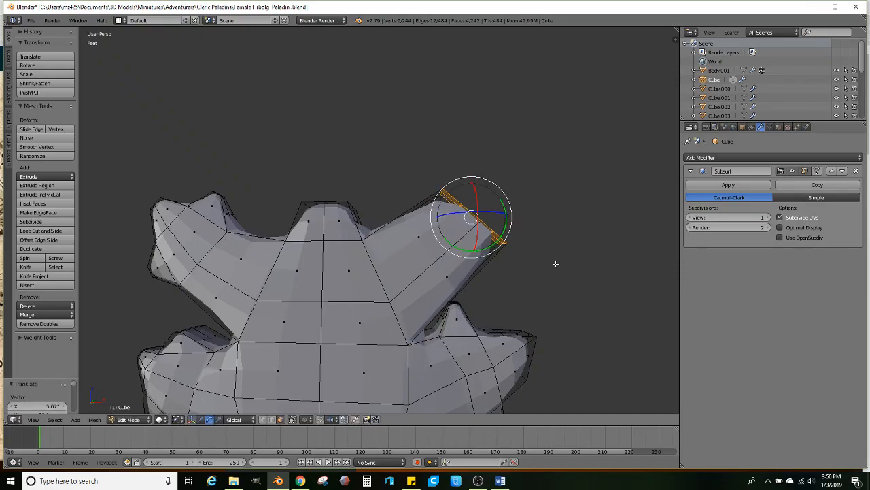
- Rotate the upper-right limb's end by -4.81°, extrude it further up and outward, and scale the new end to 0.57
scroll(555, 264, "down", 1)
key("r")
left_click(563, 249)
key("r")
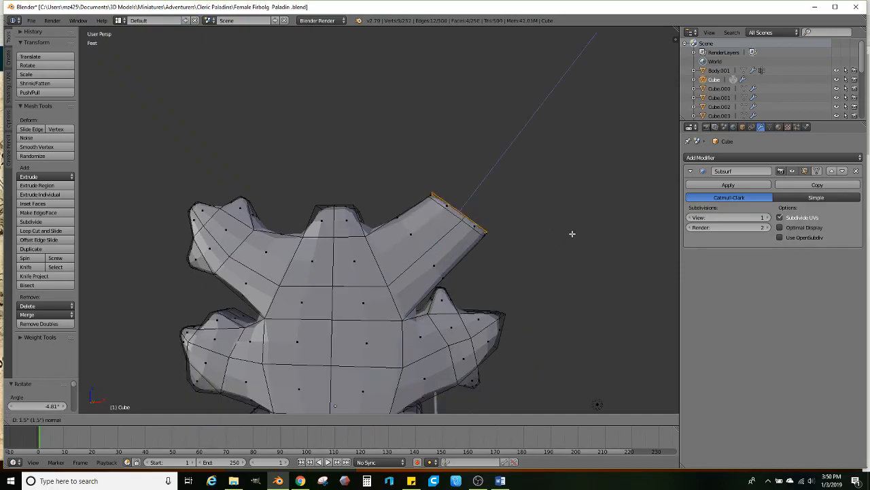
key("g")
left_click(593, 206)
key("s")
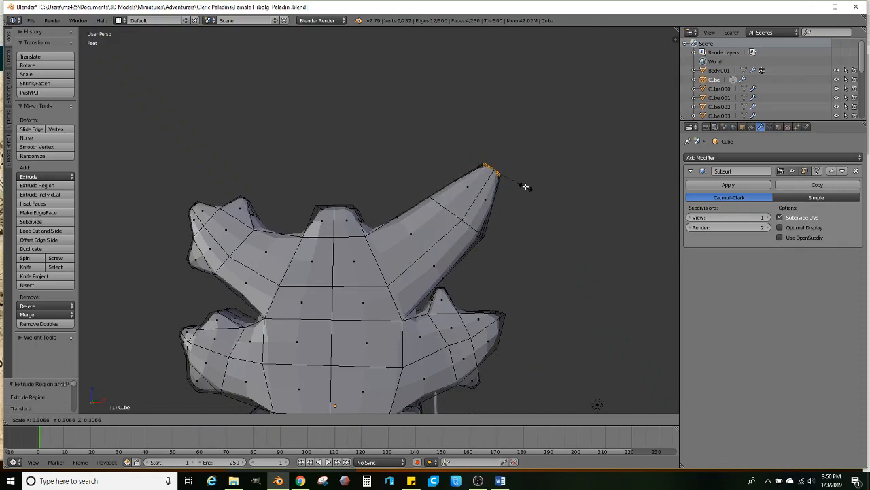
left_click(559, 191)
- Extrude the upper-right limb's end once more, scale it down into a pointed tip, and reposition the tip
key("e")
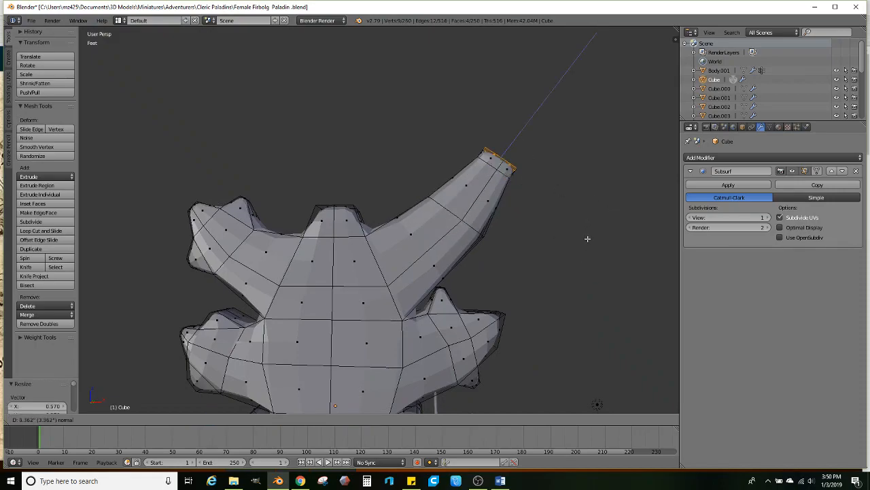
left_click(543, 209)
key("s")
left_click(515, 186)
key("g")
left_click(485, 191)
- Extrude the two outer side faces below the upper-right limb's tip about 5.8 inches and rotate the new end 21.1°
middle_click_drag(483, 192, 438, 213, "shift")
middle_click_drag(437, 212, 482, 253)
right_click(398, 246)
right_click(408, 249, "shift")
key("e")
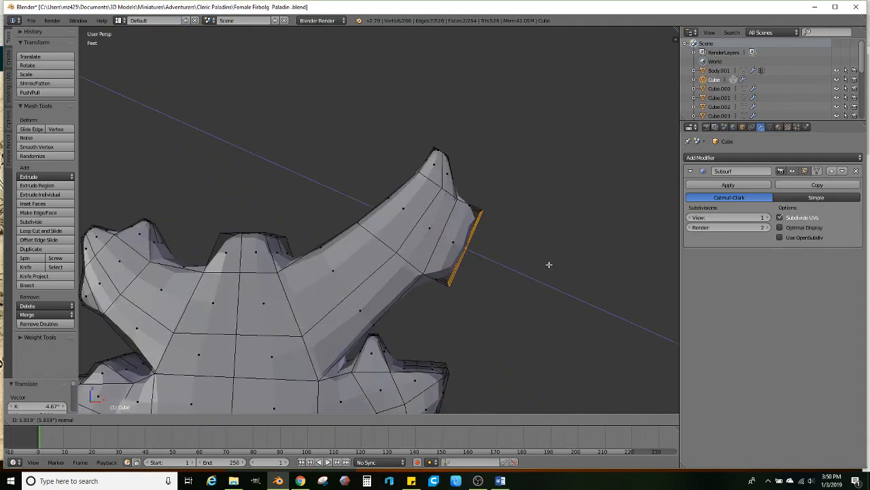
left_click(549, 264)
key("r")
left_click(542, 295)
middle_click_drag(537, 294, 418, 324)
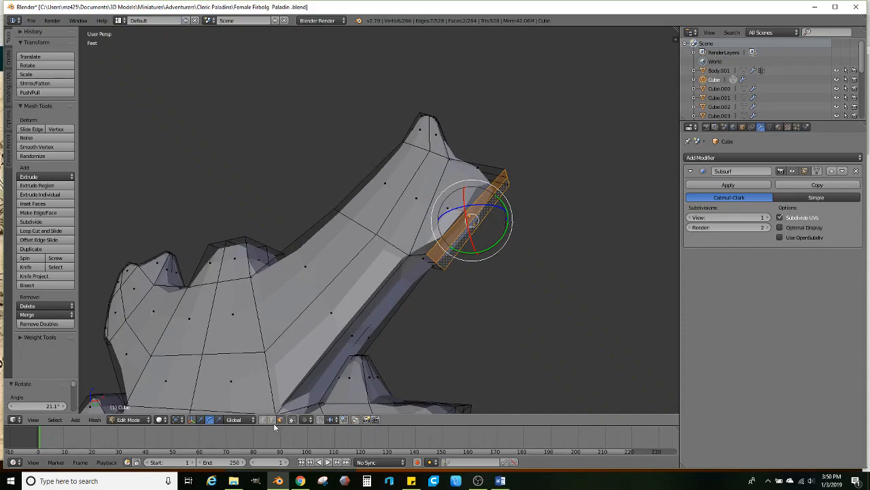
- Select the edge where the new outer prong meets the limb's underside and move it down along the limb
middle_click_drag(308, 380, 330, 301)
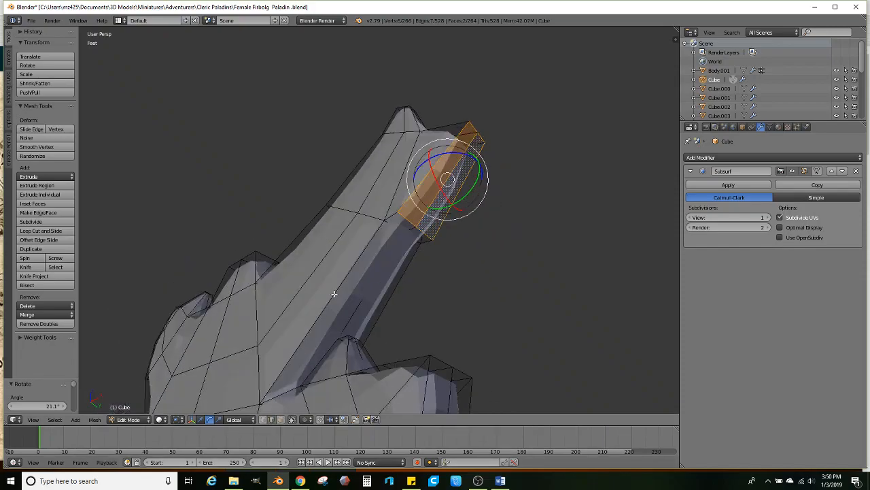
right_click(392, 231)
scroll(408, 240, "up", 3)
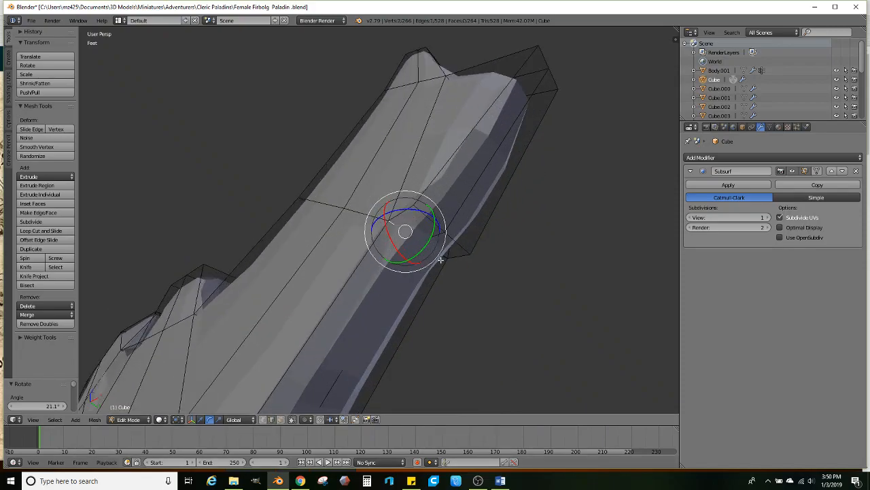
right_click(446, 259)
right_click(429, 279)
middle_click_drag(435, 300, 346, 268)
key("g")
left_click(418, 356)
- Add a loop cut across the middle of the upper-right limb
left_click(53, 233)
left_click(400, 225)
left_click(398, 223)
scroll(397, 221, "up", 2)
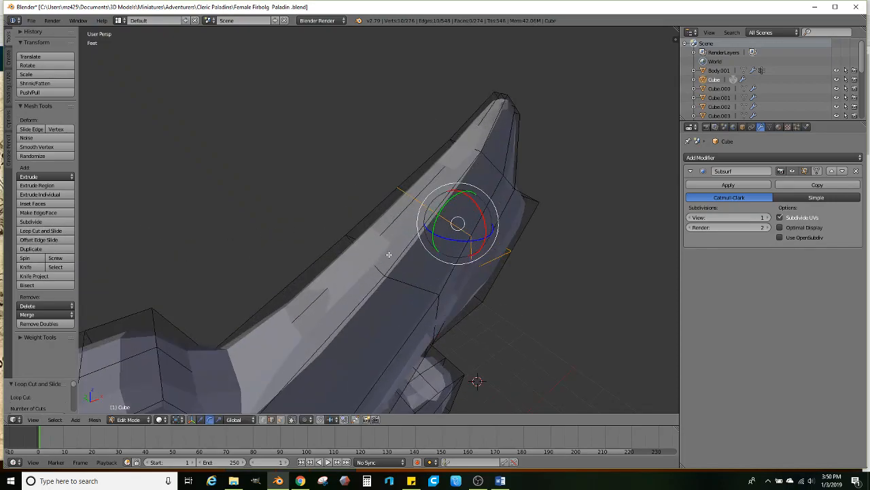
middle_click_drag(390, 254, 368, 306)
- Extrude the two upper faces beside the new loop into a prong and rotate its end by -32.5°
left_click(281, 420)
right_click(362, 239)
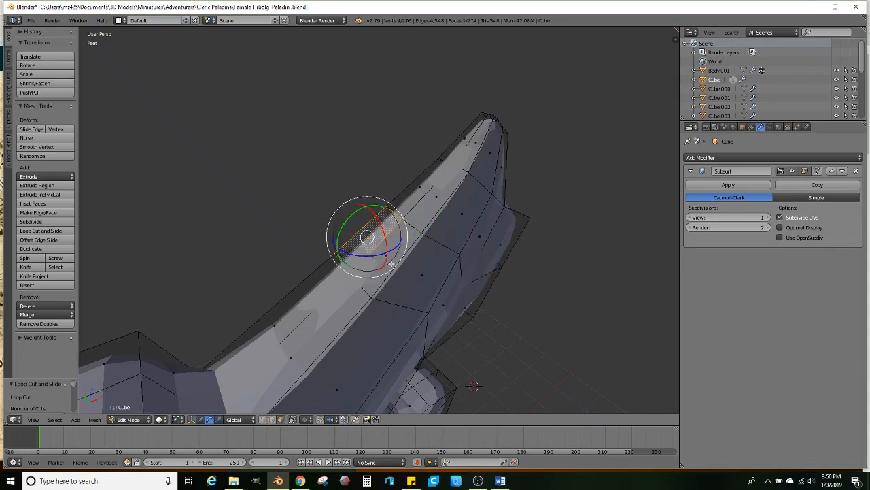
right_click(410, 236, "shift")
middle_click_drag(414, 238, 393, 220)
key("e")
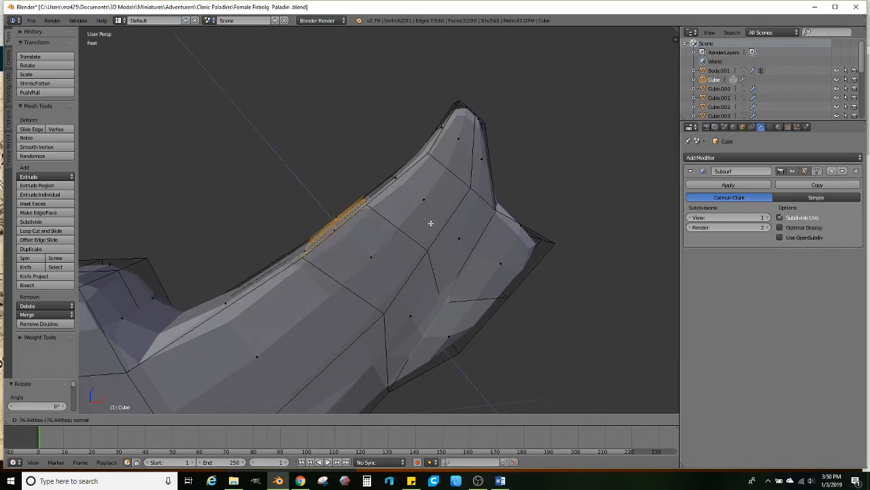
left_click(409, 199)
middle_click_drag(329, 189, 326, 178)
left_click_drag(293, 159, 243, 155)
middle_click_drag(260, 166, 440, 247)
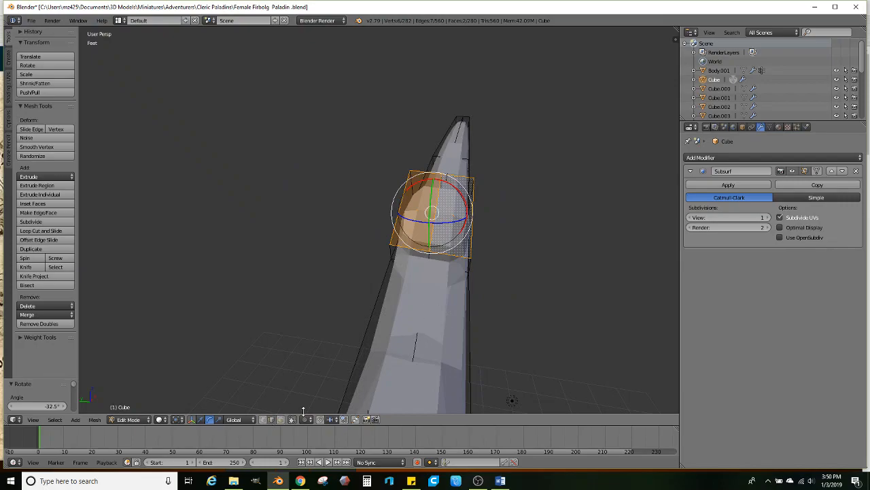
- Select the two edges at the inner base of the new prong and move them about 4.7 inches down the limb
scroll(349, 387, "up", 2)
right_click(490, 299)
right_click(412, 292, "shift")
scroll(435, 297, "down", 2)
middle_click_drag(437, 298, 381, 272)
key("g")
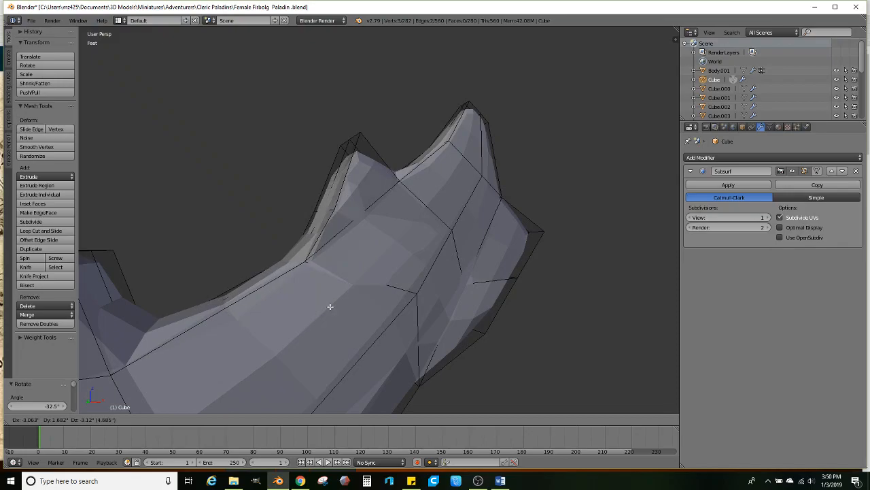
left_click(330, 306)
- Select the four top faces of the body's central stub and scale them to 1.194 along X
middle_click_drag(330, 305, 336, 255)
scroll(355, 270, "down", 4)
scroll(355, 270, "up", 6)
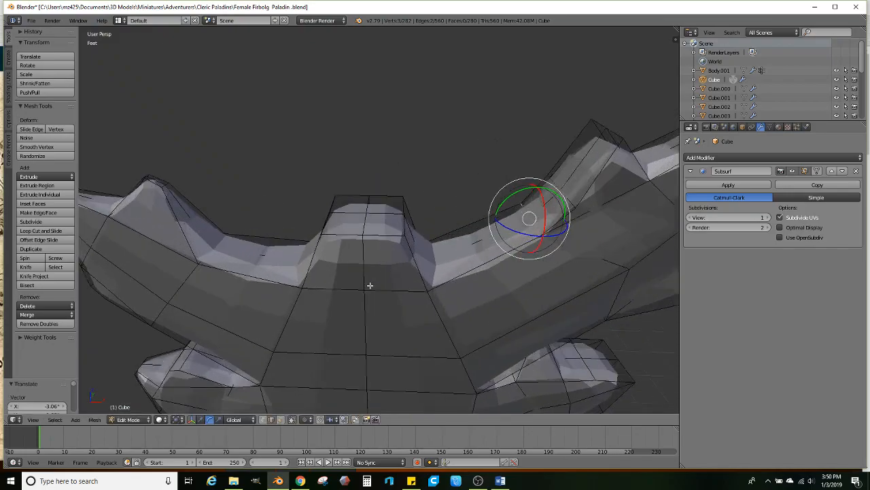
middle_click_drag(370, 285, 400, 228)
right_click(400, 227)
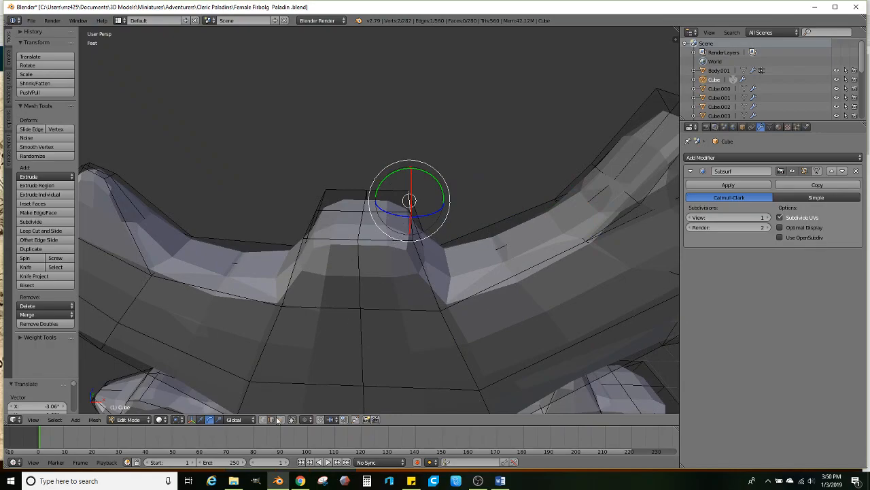
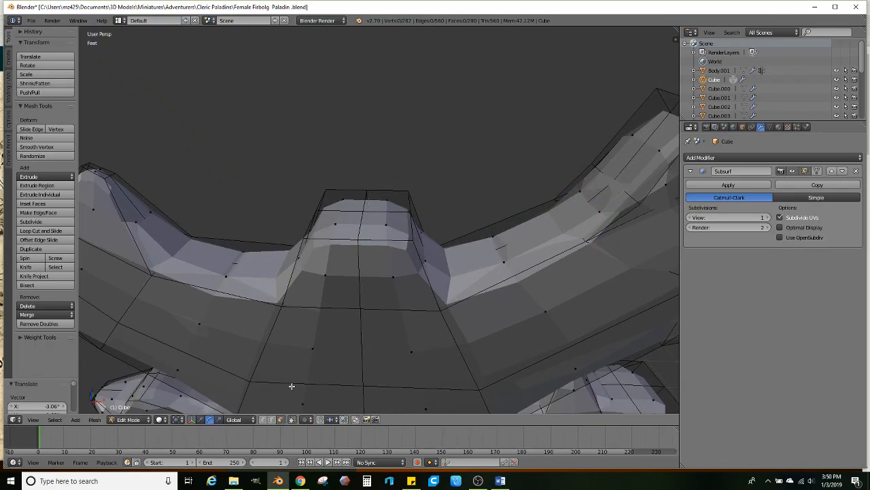
right_click(387, 214)
right_click(342, 208, "ctrl")
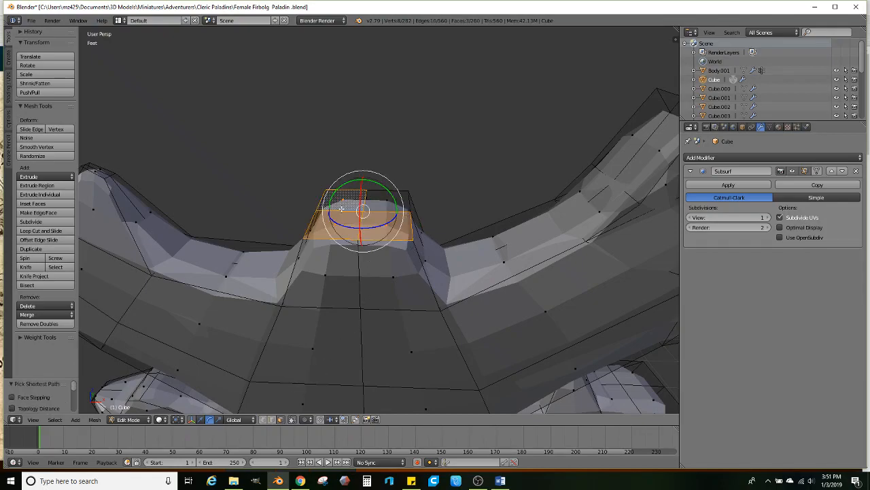
middle_click_drag(346, 284, 360, 264)
key("s")
key("x")
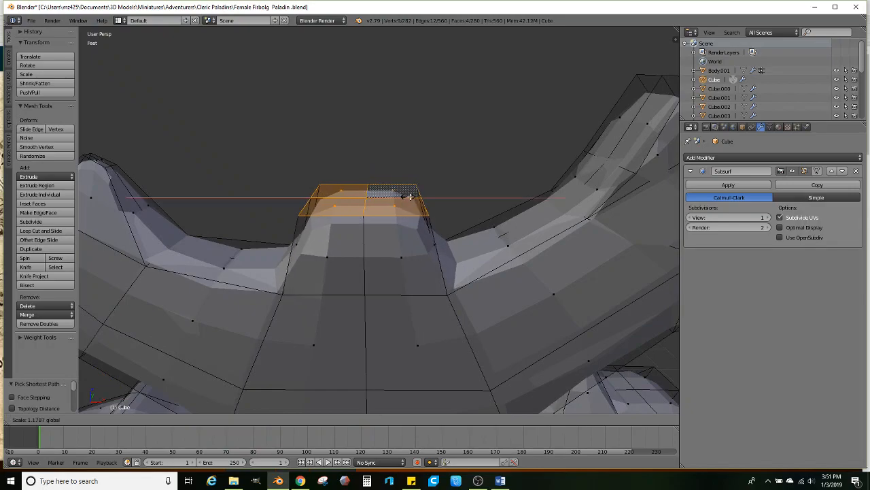
left_click(412, 205)
- Widen the whole central stub along X with a grown selection, and scale its top faces alone to 1.064 along X
middle_click_drag(413, 205, 414, 232)
key("ctrl+KP_Add")
left_click_drag(401, 227, 413, 226)
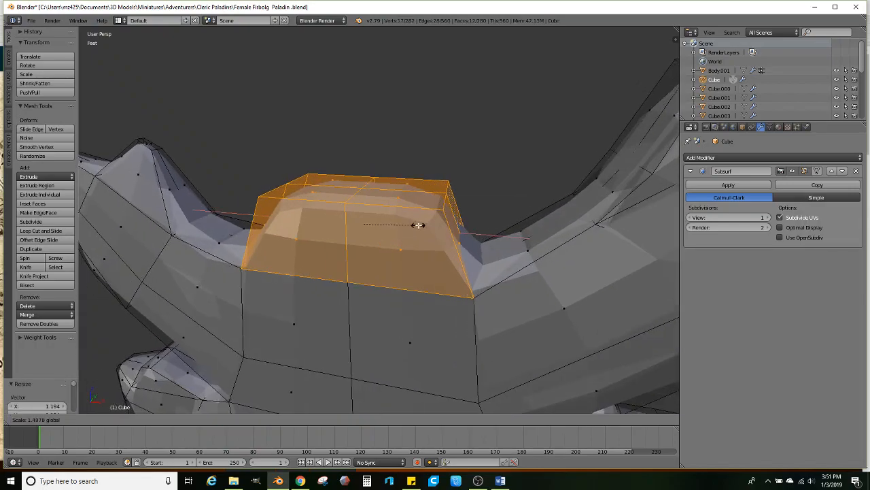
left_click(416, 224)
key("ctrl+KP_Subtract")
middle_click_drag(435, 241, 448, 268)
key("s")
key("x")
left_click(414, 237)
- Extrude the stub's top upward about 9 inches and again into a taller segment, taper its end, and rescale it to 1.305
key("e")
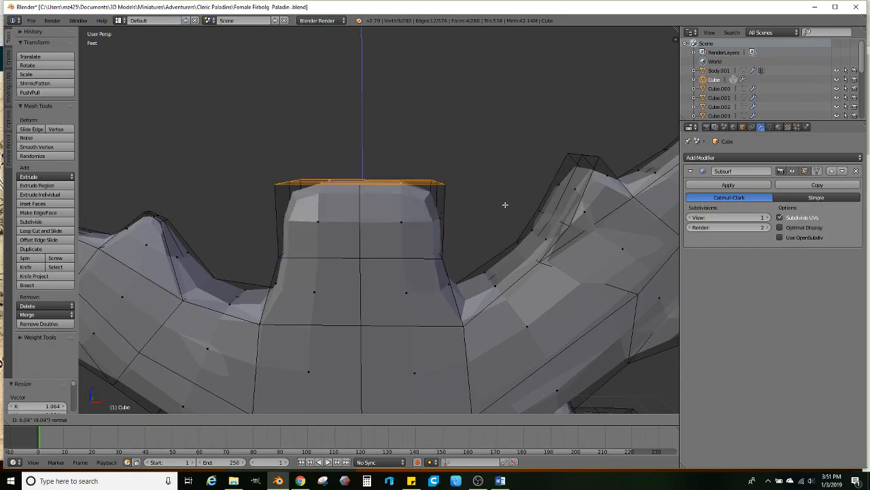
left_click(507, 201)
middle_click_drag(497, 120, 478, 163)
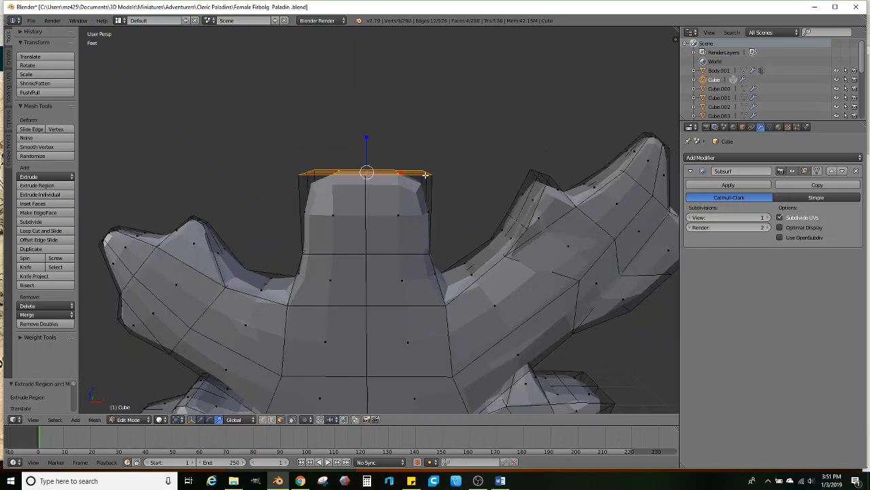
key("e")
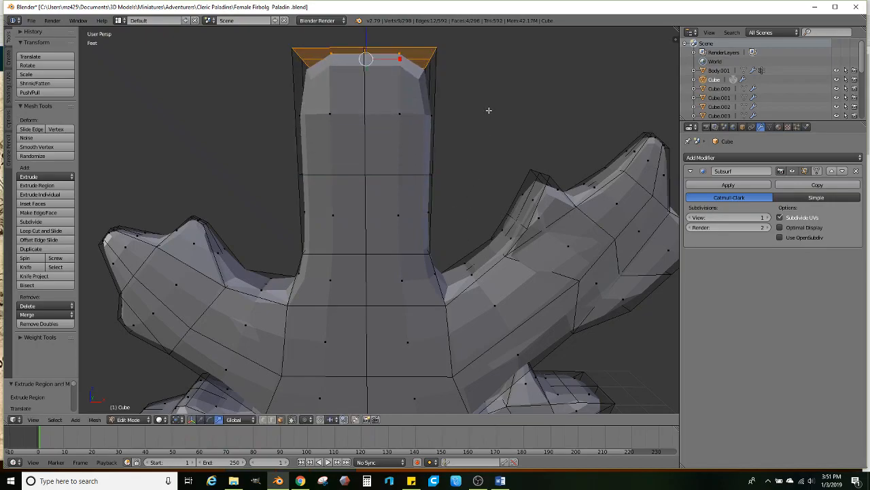
left_click(497, 138)
key("s")
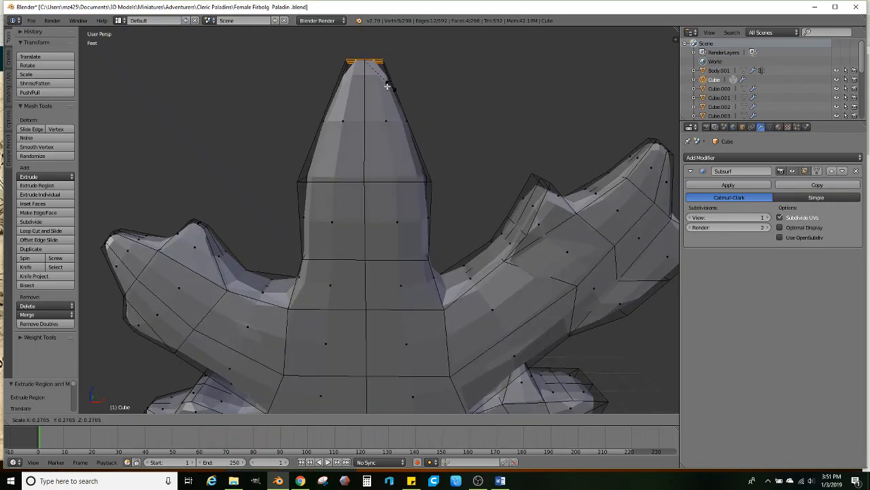
left_click(385, 87)
middle_click_drag(403, 93, 419, 97)
key("s")
left_click(469, 100)
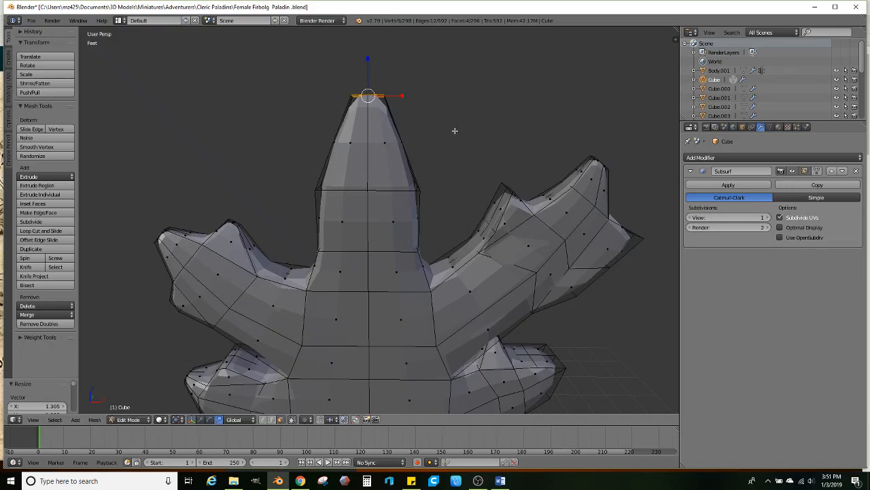
- Extrude the central column's top upward into a further segment and scale its end down to a narrow tip
key("e")
left_click(471, 80)
key("s")
left_click(404, 68)
- Extrude the two faces on the right side of the column's tapered section outward and scale their end to 0.647
middle_click_drag(422, 94, 344, 121)
scroll(340, 150, "up", 1)
right_click(337, 164)
right_click(320, 171, "shift")
middle_click_drag(320, 170, 413, 164)
key("e")
left_click(491, 140)
key("s")
left_click(468, 136)
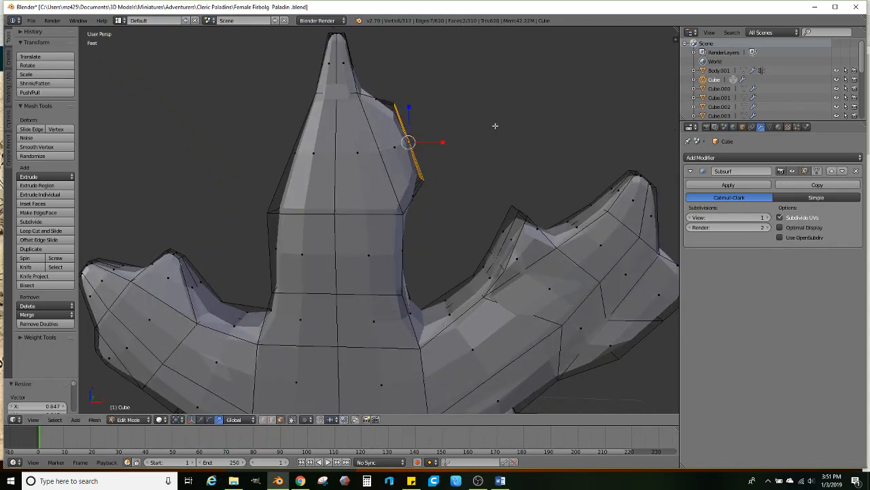
- Rotate the right lobe's end toward vertical and move it further outward
key("r")
left_click(481, 174)
key("g")
left_click(510, 151)
- Extrude the two faces on the left side of the column's tapered section, scale the end down, and move it outward
middle_click_drag(492, 150, 344, 193)
right_click(359, 184)
right_click(360, 204, "shift")
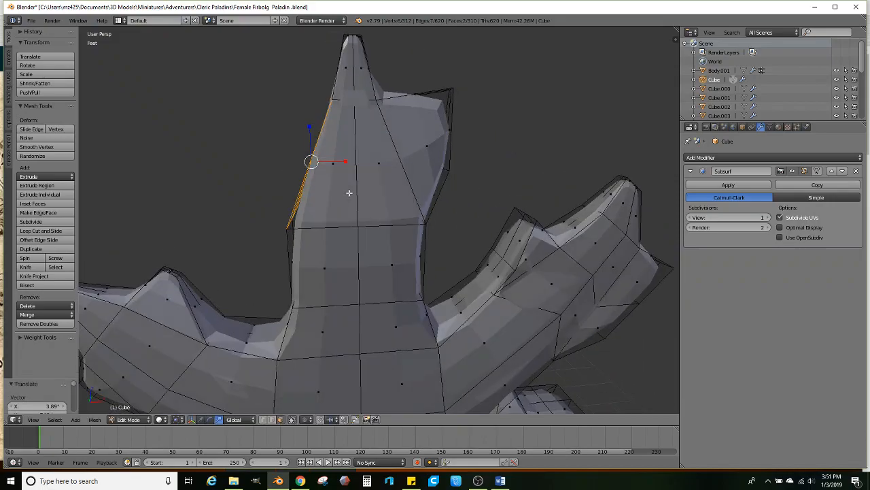
key("e")
left_click(408, 174)
key("s")
key("f")
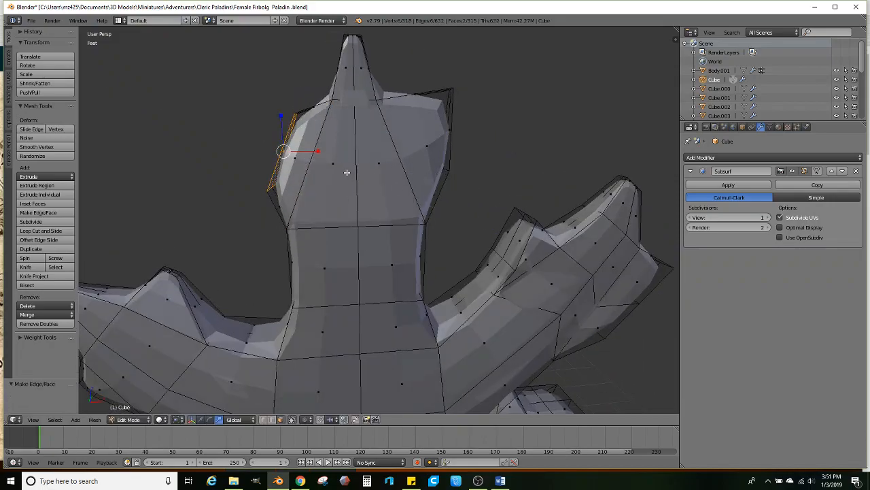
key("g")
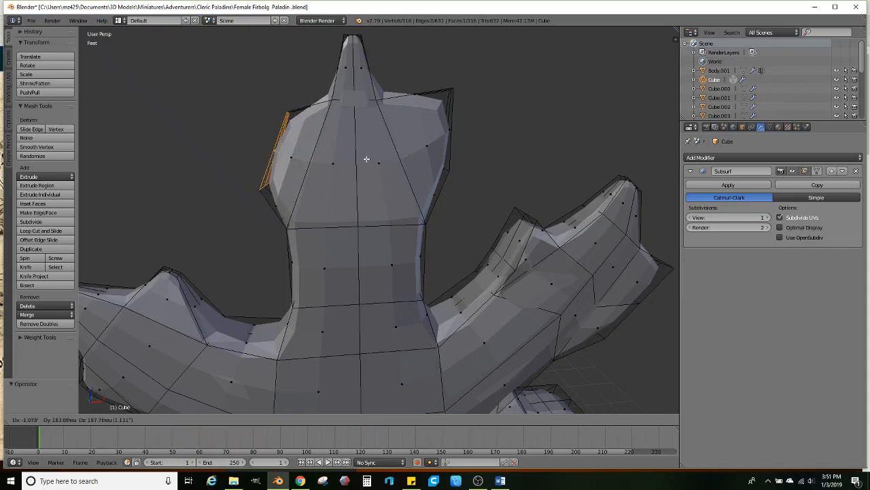
left_click(362, 162)
- Rotate the left lobe's end by -21.4° and move it further outward
key("r")
left_click(374, 130)
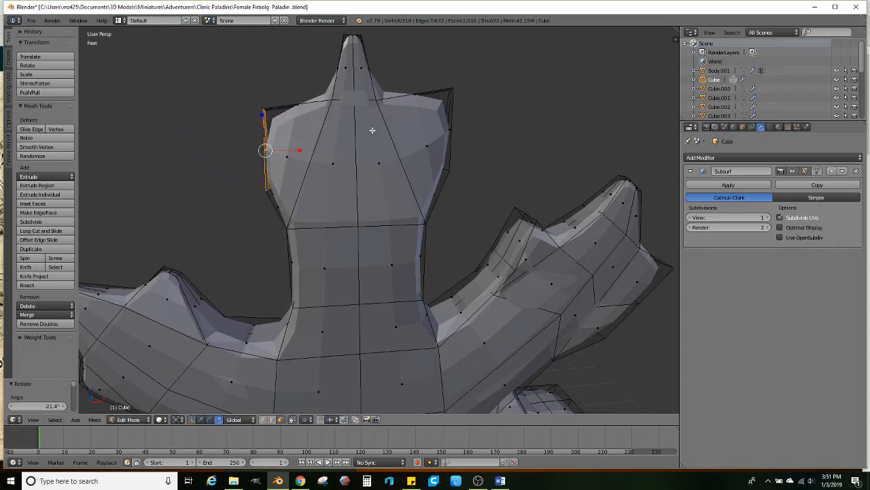
key("g")
left_click(379, 144)
- Add a loop cut through the column's left lobe and move the new loop slightly down
left_click(58, 231)
left_click(297, 103)
left_click(297, 103)
middle_click_drag(301, 106, 311, 122)
key("g")
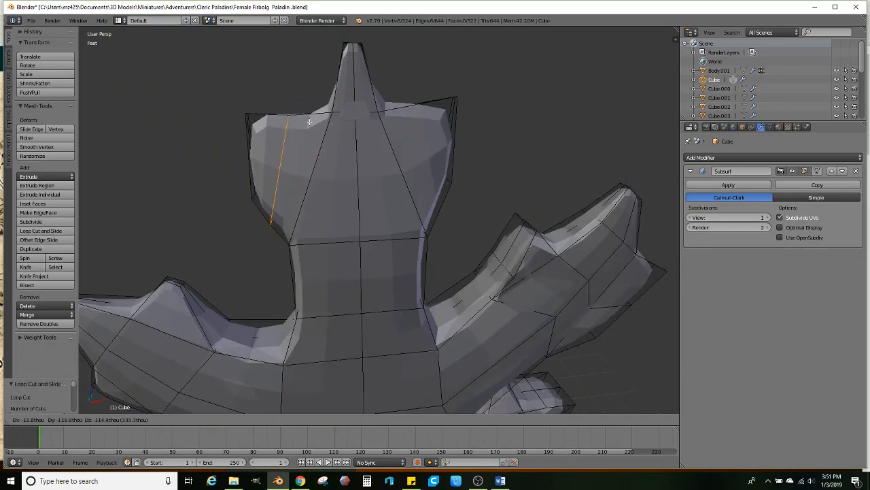
left_click(335, 131)
- Add a loop cut through the column's right lobe and move the new loop slightly down and inward
left_click(40, 231)
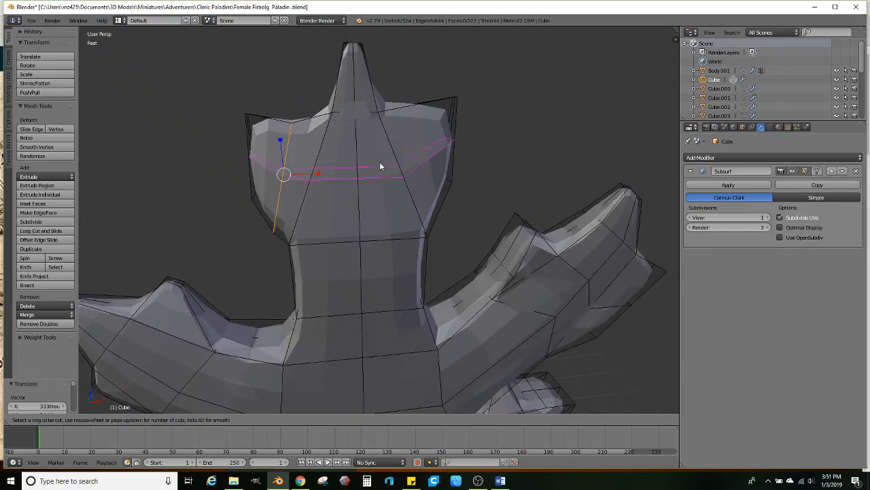
left_click(422, 121)
left_click(421, 121)
scroll(435, 127, "down", 2)
key("g")
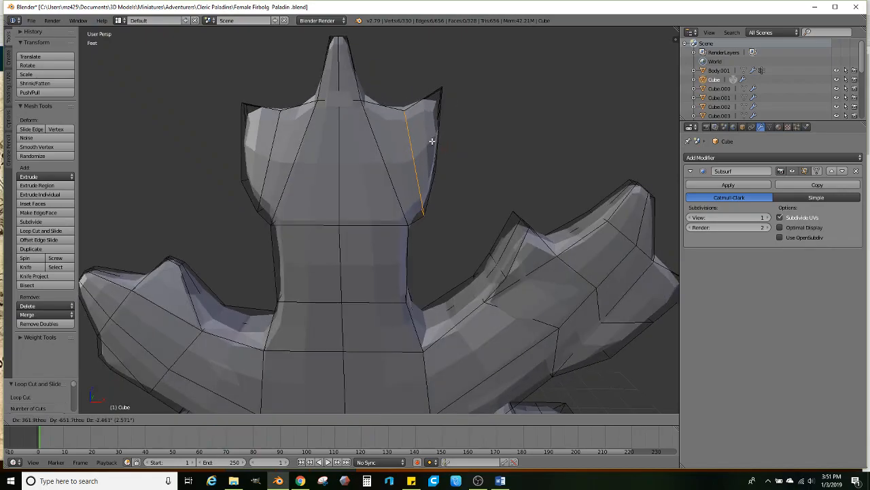
left_click(427, 139)
- Select the whole pronged end of the upper-right limb, including hidden faces, and move it inward by 4.5 inches along X
scroll(423, 143, "down", 3)
middle_click_drag(427, 221, 428, 172, "shift")
scroll(434, 187, "up", 1)
scroll(439, 192, "up", 1)
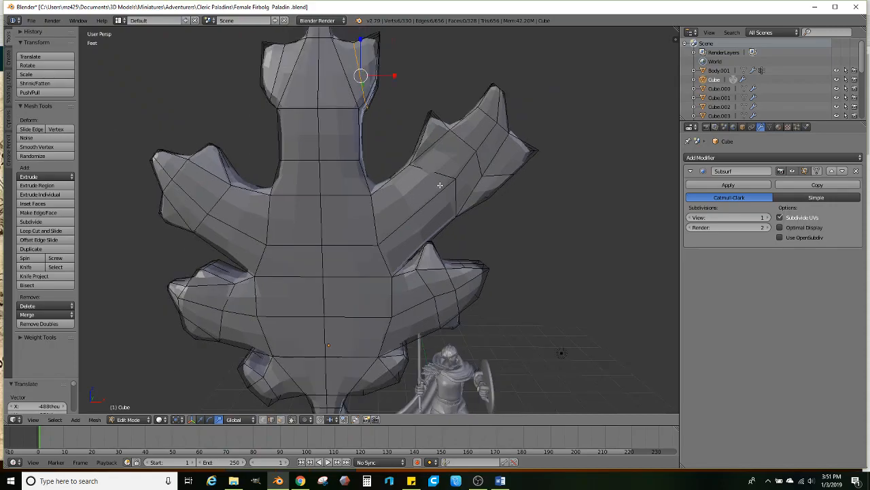
key("z")
right_click(446, 200)
mouse_move(444, 231)
left_mouse_down("ctrl")
mouse_move(438, 77)
mouse_move(421, 228)
left_mouse_up("ctrl")
middle_click_drag(453, 152, 475, 147)
key("z")
key("g")
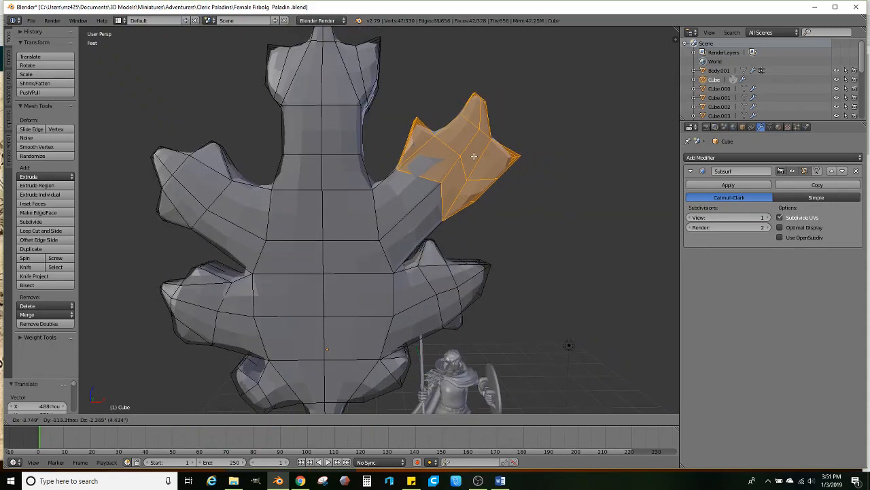
left_click(471, 161)
scroll(465, 163, "down", 5)
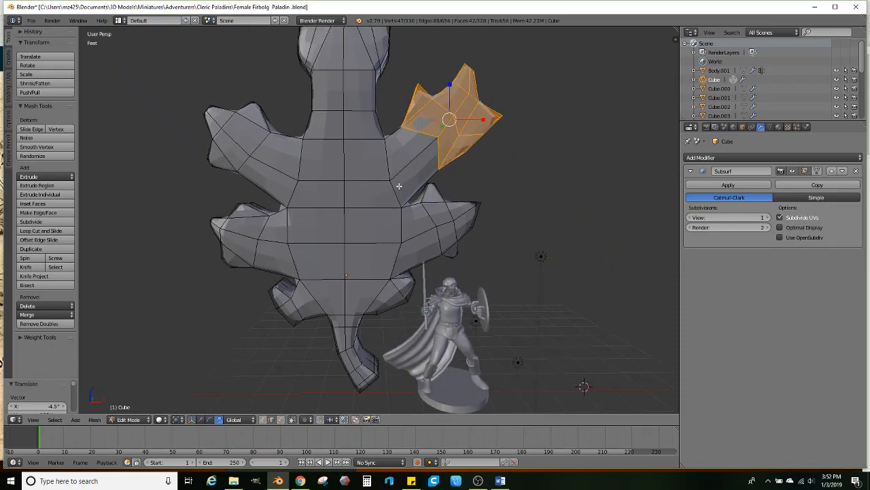
scroll(411, 172, "up", 4)
middle_click_drag(347, 176, 359, 197)
scroll(359, 197, "up", 3)
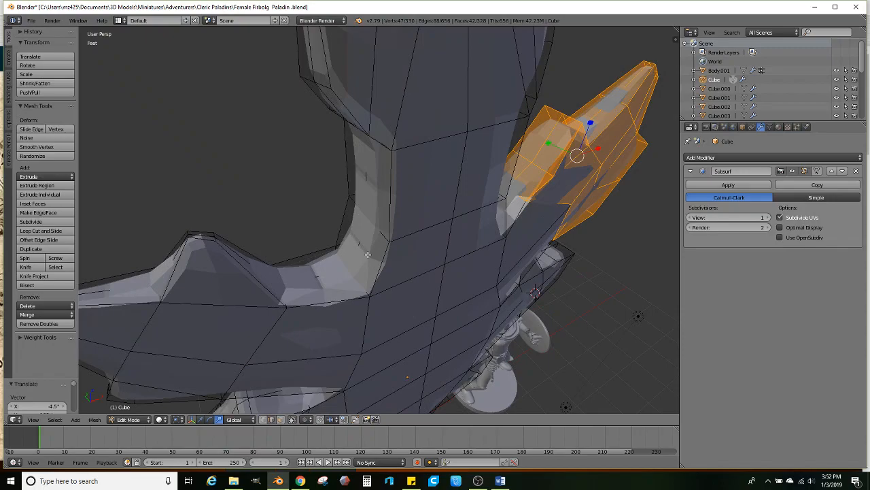
- Select the two narrow upper faces between the left limb and the column in face mode and raise them slightly along Z
scroll(369, 249, "up", 3)
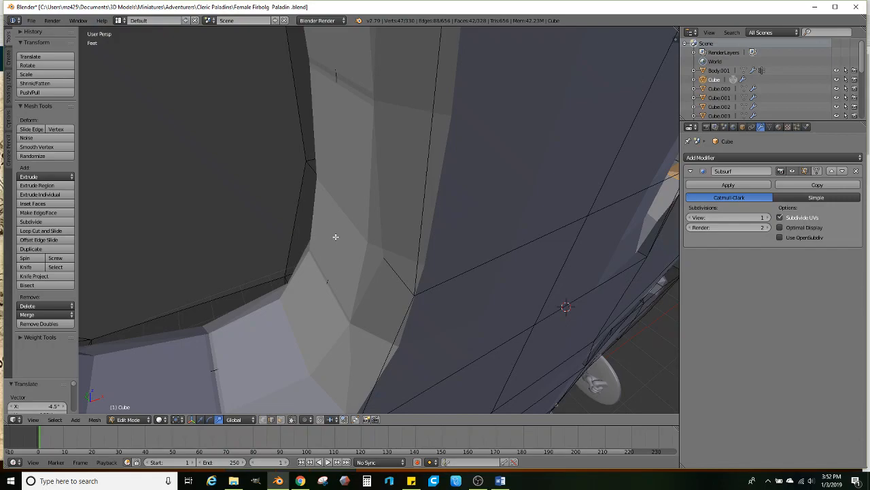
left_click(280, 420)
right_click(261, 347)
right_click(281, 383, "shift")
scroll(286, 385, "down", 4)
middle_click_drag(285, 385, 328, 320)
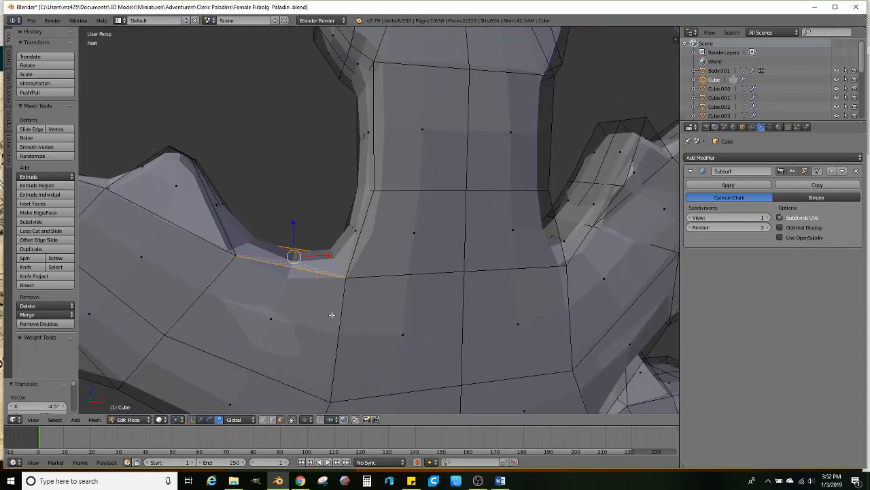
key("g")
key("z")
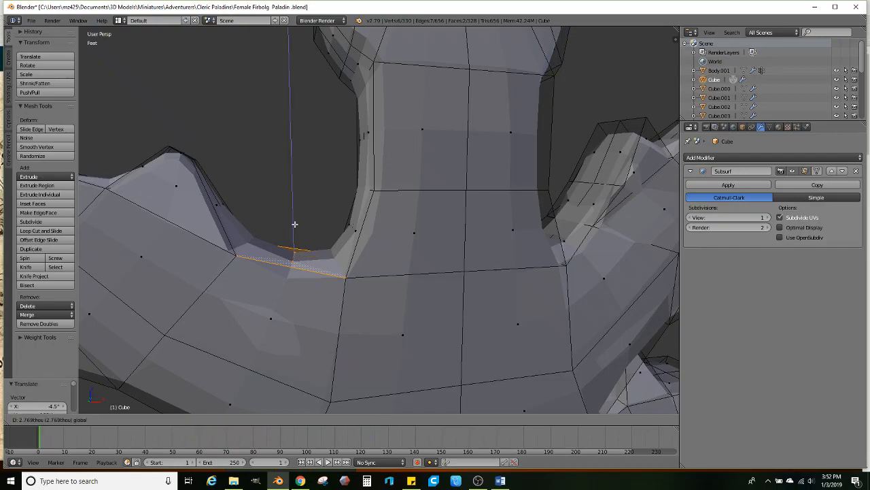
left_click(294, 206)
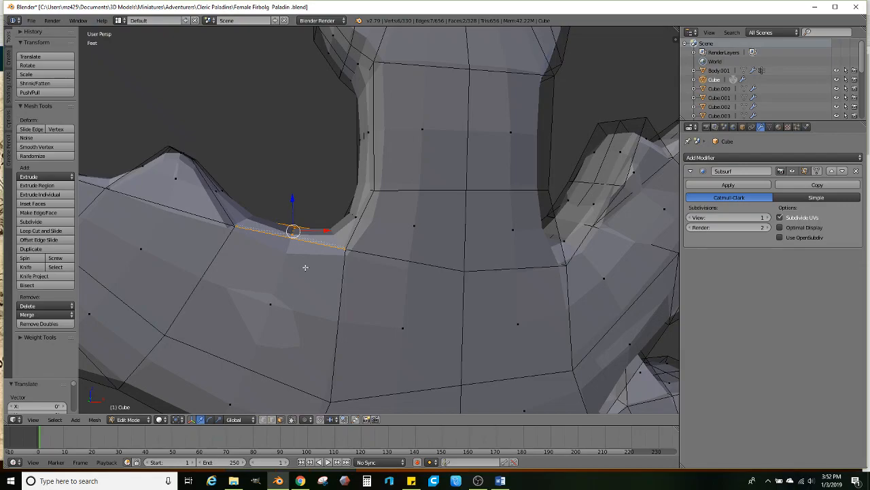
- Select the front faces running across the lowest pair of limbs, from the right prong to the left prong
scroll(261, 192, "down", 6)
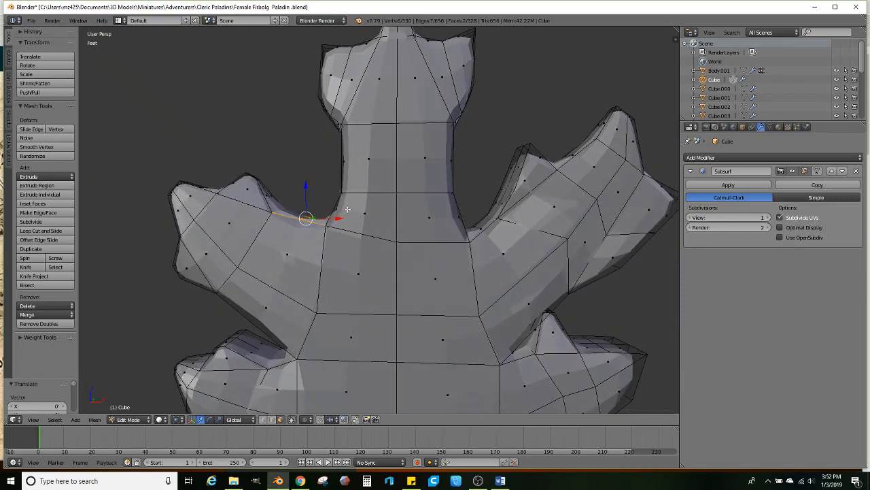
mouse_move(390, 249)
middle_mouse_down("shift")
mouse_move(397, 180)
mouse_move(398, 231)
mouse_move(369, 206)
middle_mouse_up("shift")
scroll(393, 208, "down", 2)
scroll(400, 231, "up", 2)
scroll(404, 221, "up", 3)
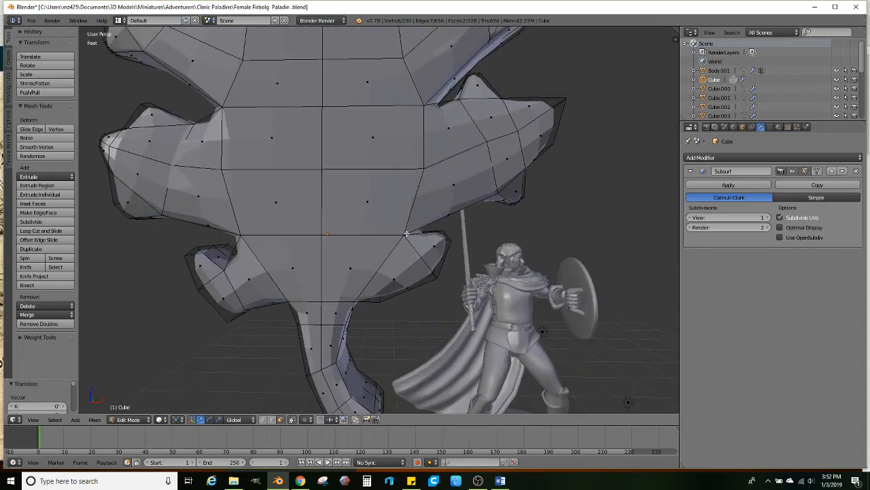
middle_click_drag(406, 235, 411, 250)
right_click(437, 267)
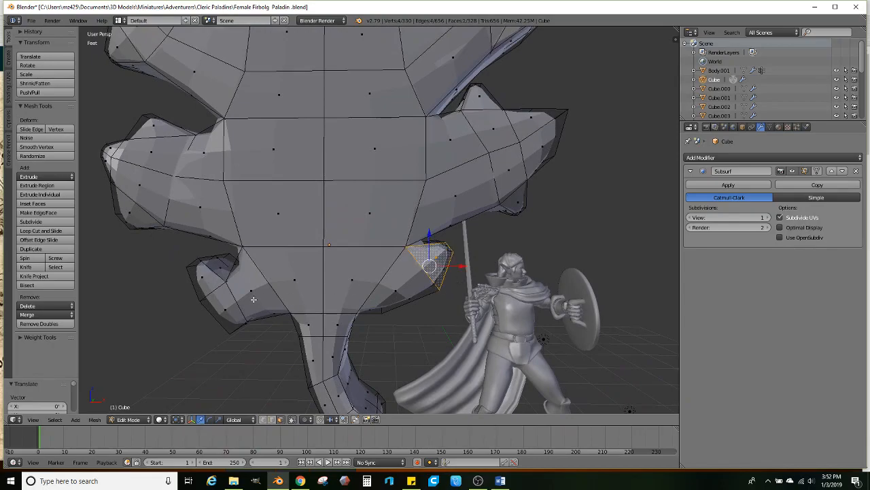
right_click(229, 304, "ctrl")
right_click(212, 286, "shift")
- Add the front faces of the curved stem, down to its end, to the selection
middle_click_drag(336, 327, 346, 289, "shift")
right_click(340, 289, "shift")
right_click(325, 290, "shift")
right_click(327, 325, "shift")
right_click(339, 328, "shift")
right_click(337, 362, "shift")
right_click(355, 366, "shift")
right_click(367, 392, "shift")
right_click(368, 400, "shift")
right_click(363, 408, "shift")
right_click(361, 402, "shift")
right_click(364, 401, "shift")
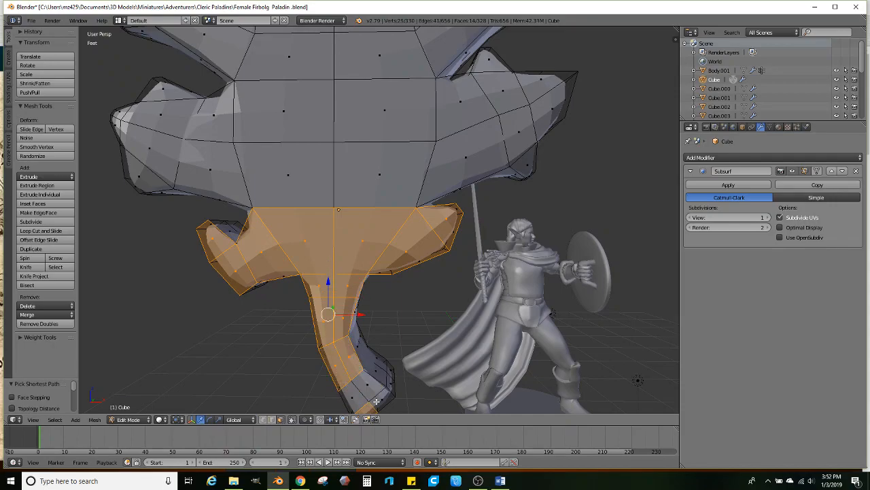
right_click(376, 401, "shift")
right_click(370, 392, "shift")
right_click(352, 396, "shift")
- Add the two central front faces above the lowest limbs and the lower front faces of the right middle limb
middle_click_drag(312, 289, 341, 373, "shift")
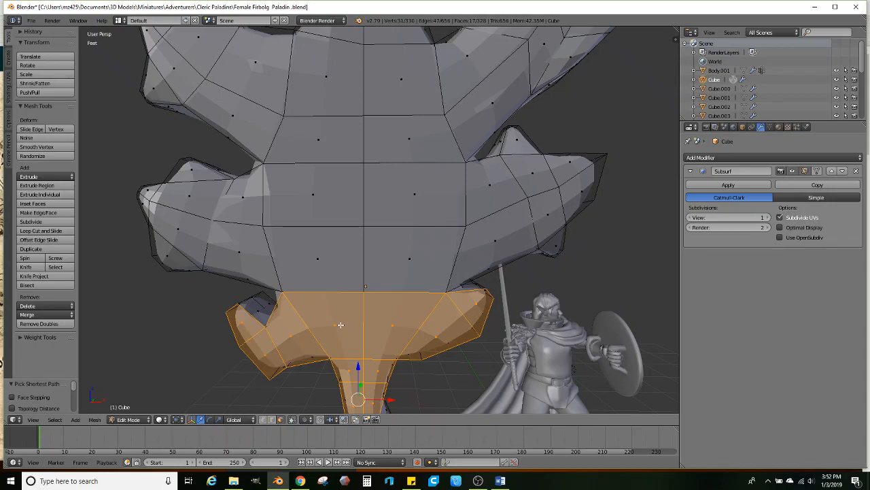
right_click(320, 254, "shift")
right_click(415, 250, "shift")
right_click(480, 229, "shift")
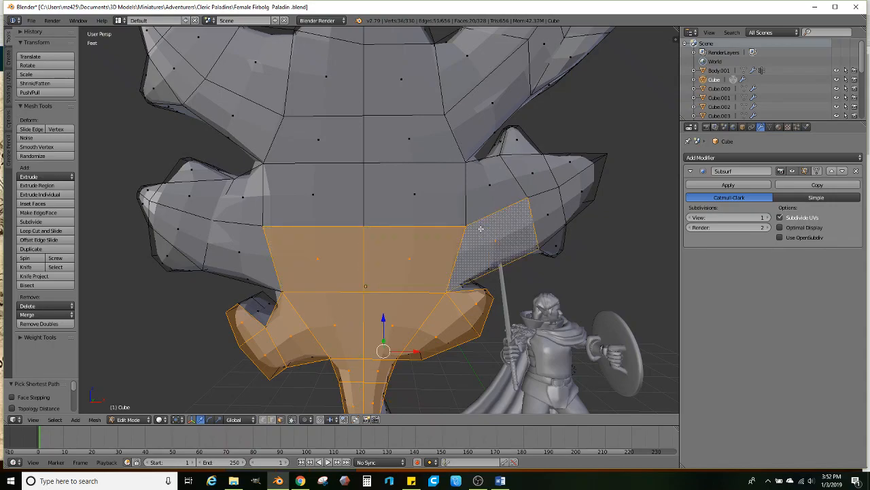
right_click(565, 188, "ctrl")
right_click(562, 174, "shift")
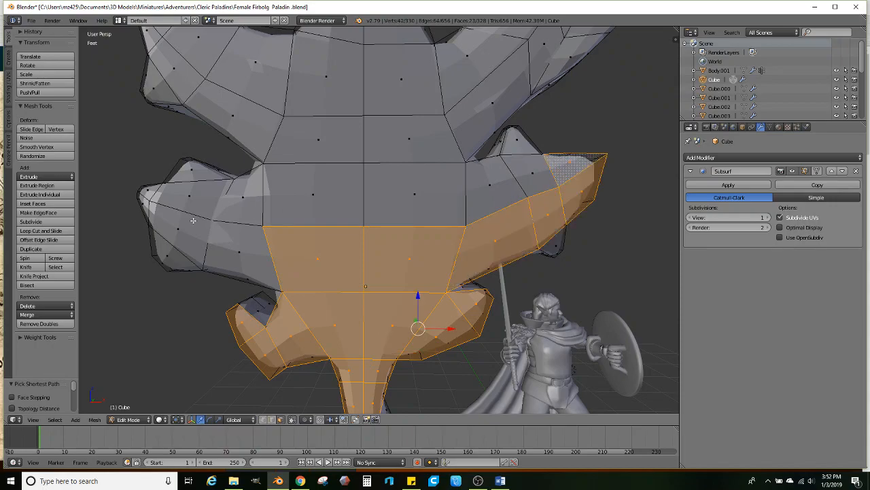
- Add the remaining front faces of the middle limbs to the selection, including the left limb and the small prongs on both sides
right_click(174, 203, "ctrl")
right_click(148, 198, "shift")
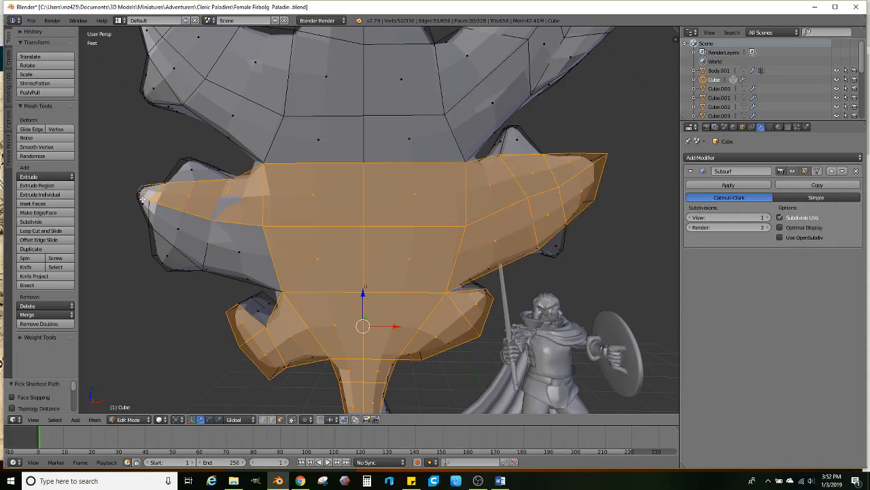
right_click(168, 253, "ctrl")
right_click(168, 254, "shift")
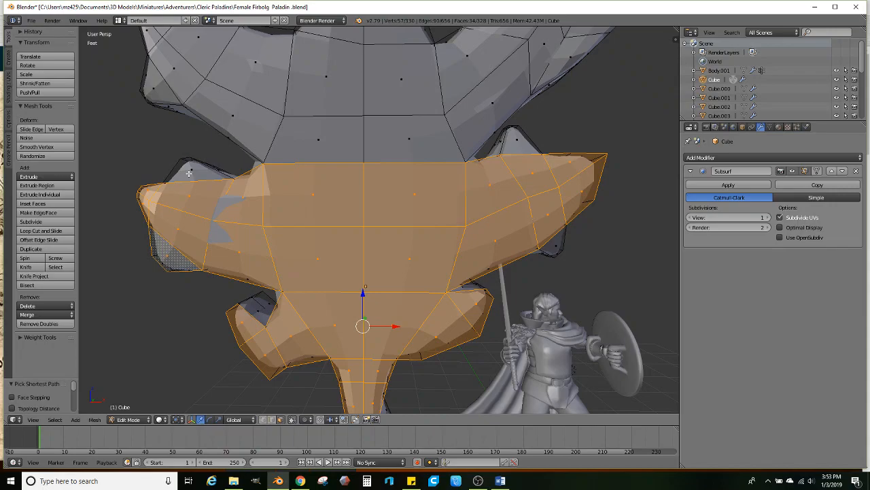
right_click(194, 170, "shift")
right_click(517, 140, "shift")
right_click(554, 239, "shift")
- Add the central front faces above the middle limbs and all front faces of the upper-left limb with its prongs
middle_click_drag(382, 210, 389, 259, "shift")
middle_click_drag(321, 244, 323, 261, "shift")
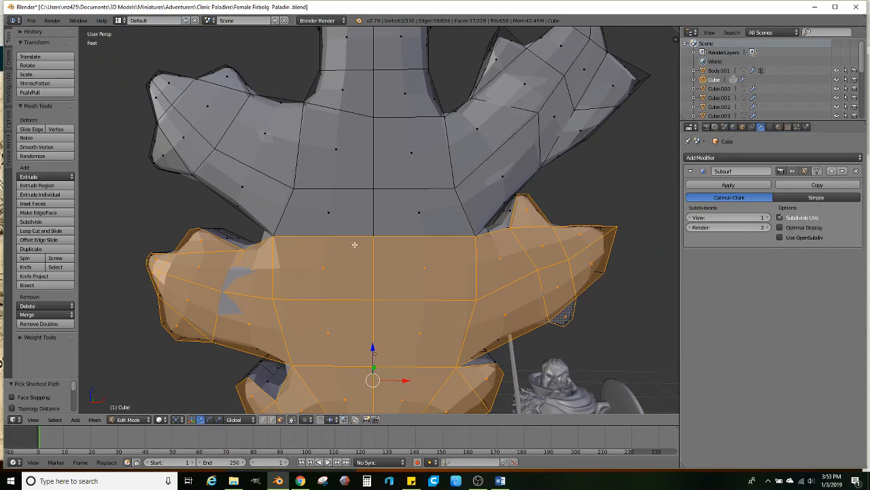
right_click(393, 206, "shift")
right_click(251, 186, "ctrl")
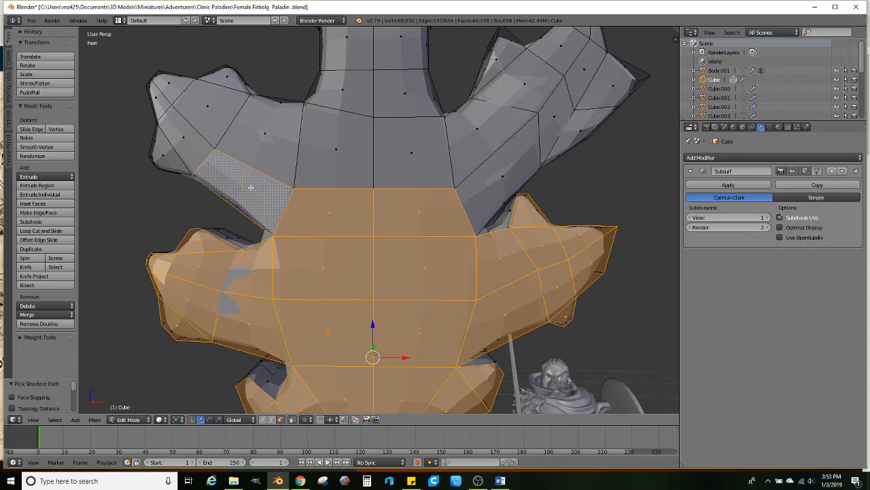
right_click(164, 101, "ctrl")
right_click(169, 86, "ctrl")
right_click(254, 129, "ctrl")
right_click(160, 151, "ctrl")
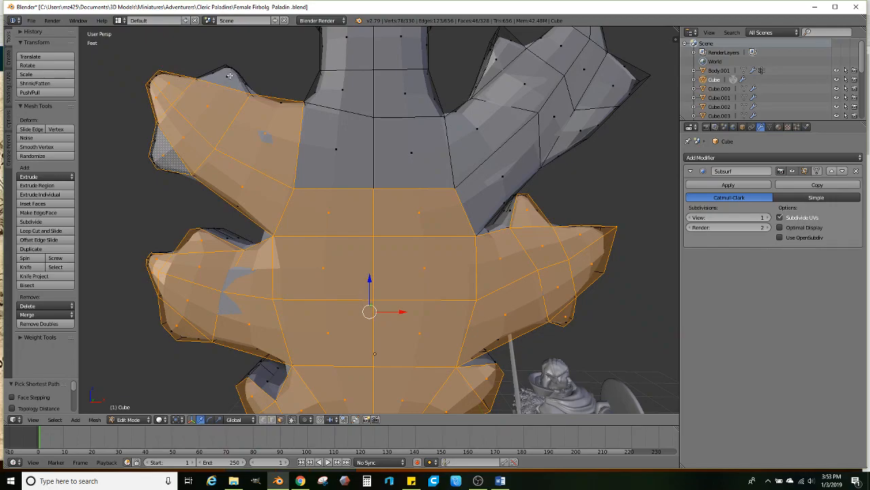
right_click(227, 78, "ctrl")
- Add the central front faces between the upper limbs and the front faces of the upper-right limb with its prongs
right_click(328, 122, "ctrl")
right_click(426, 134, "ctrl")
middle_click_drag(435, 134, 374, 168, "shift")
right_click(423, 183, "ctrl")
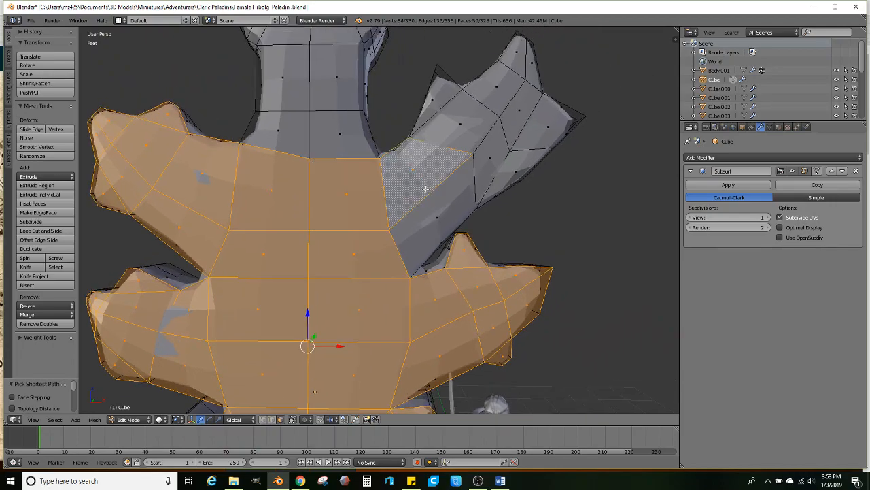
right_click(438, 205, "ctrl")
right_click(502, 153, "ctrl")
right_click(471, 137, "ctrl")
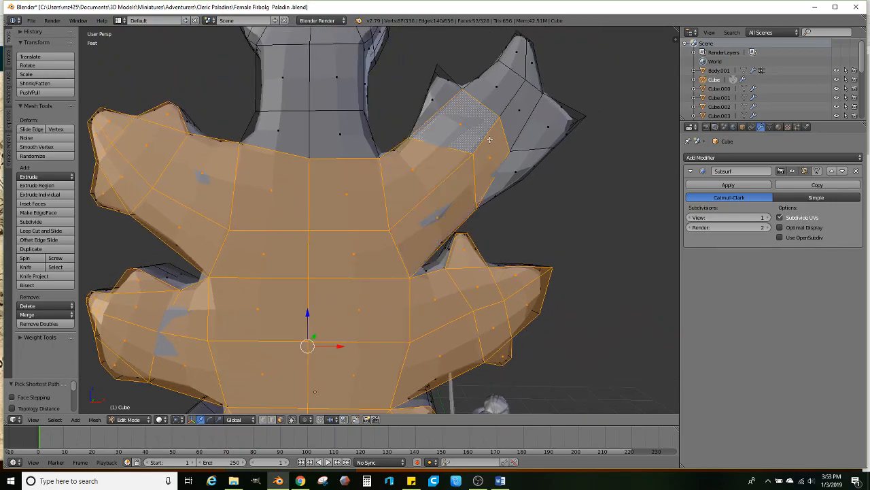
right_click(440, 95, "ctrl")
right_click(491, 87, "ctrl")
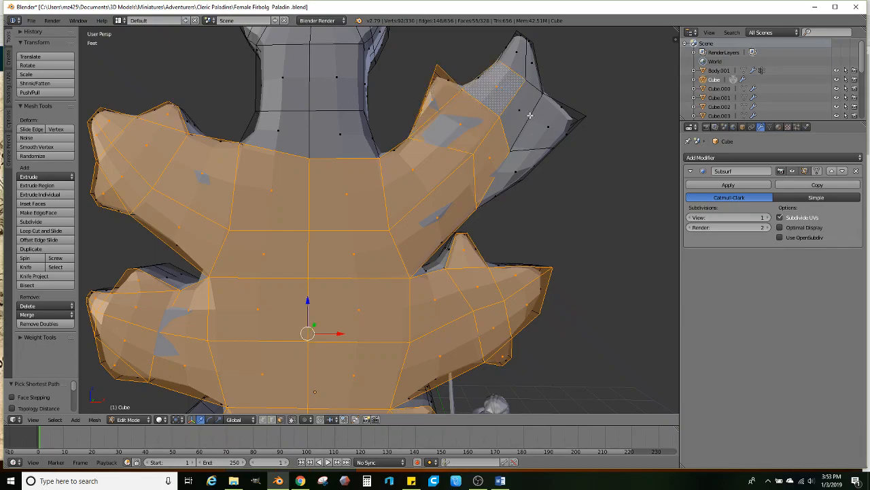
right_click(518, 88, "ctrl")
right_click(519, 57, "ctrl")
right_click(514, 53, "ctrl")
right_click(554, 117, "ctrl")
right_click(523, 160, "ctrl")
- Add the front faces of the column, its two lobes and the top spike to the selection
middle_click_drag(327, 113, 363, 276, "shift")
right_click(363, 291, "ctrl")
right_click(325, 289, "ctrl")
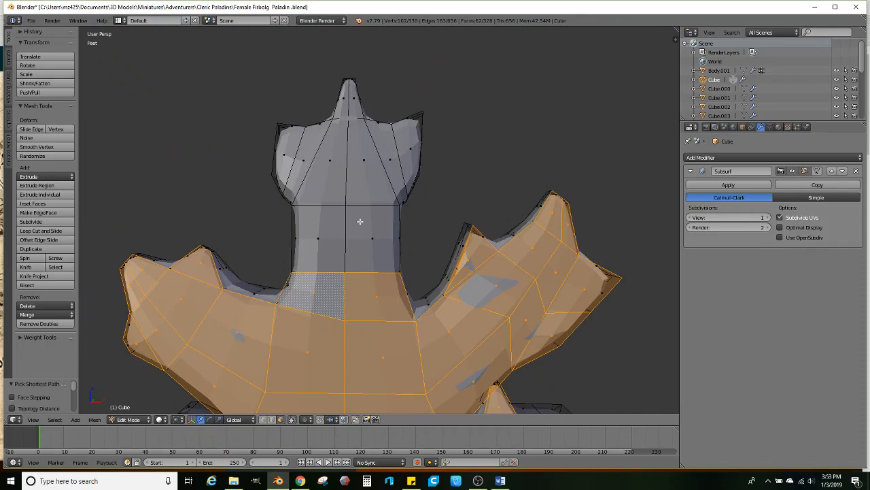
right_click(361, 223, "ctrl")
right_click(321, 231, "ctrl")
right_click(409, 141, "ctrl")
right_click(295, 144, "ctrl")
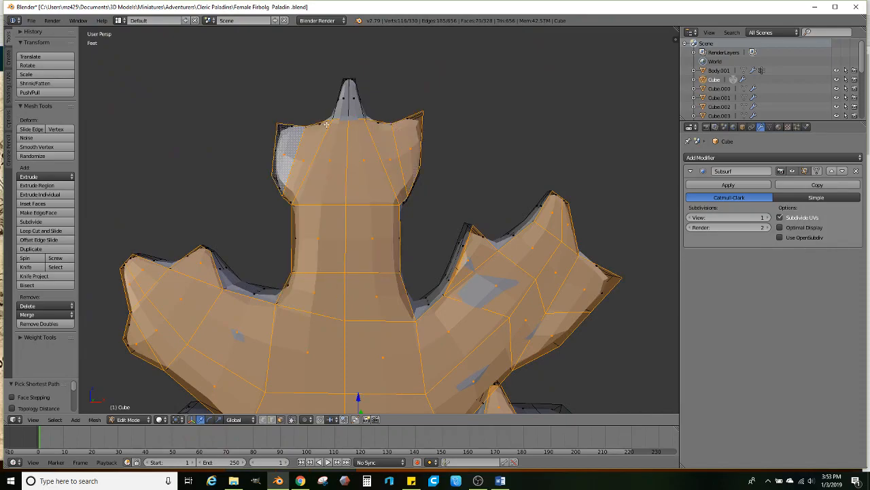
right_click(342, 102, "ctrl")
right_click(355, 102, "ctrl")
- Flatten the selected front faces by scaling them along Y and adjust their depth along the same axis
scroll(374, 212, "down", 3)
middle_click_drag(374, 212, 347, 264)
left_click_drag(335, 254, 415, 252)
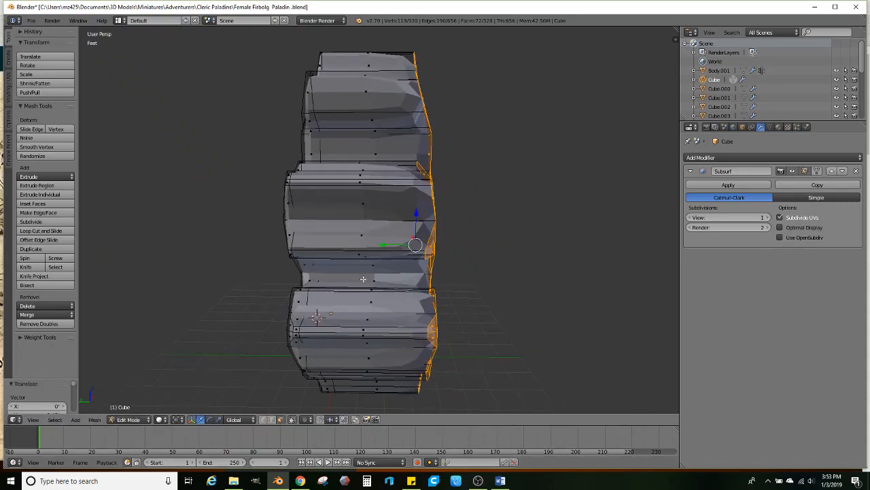
key("s")
key("y")
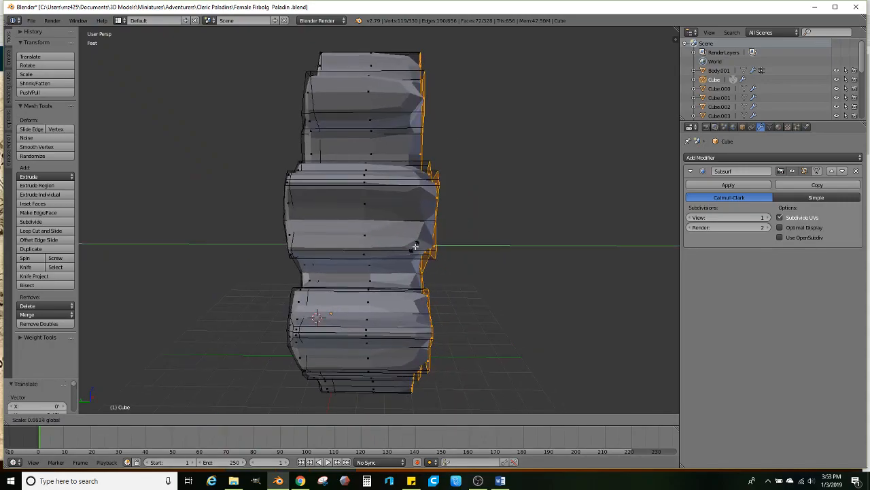
left_click(419, 246)
left_click_drag(389, 245, 442, 245)
left_click(202, 419)
left_click_drag(389, 251, 328, 250)
middle_click_drag(328, 250, 430, 234)
middle_click_drag(434, 167, 435, 170)
scroll(436, 170, "up", 3)
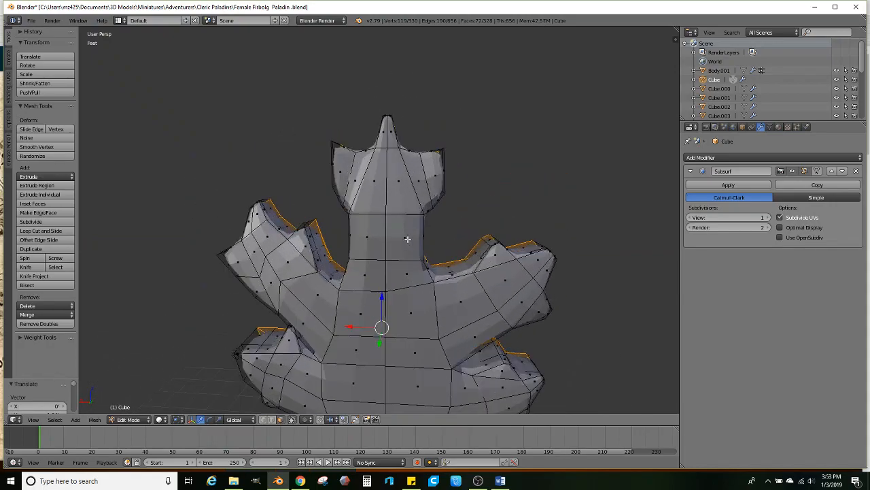
- Select the back faces of the column's lobes and top spike, plus the two column faces just below them
right_click(447, 170)
right_click(329, 156, "ctrl")
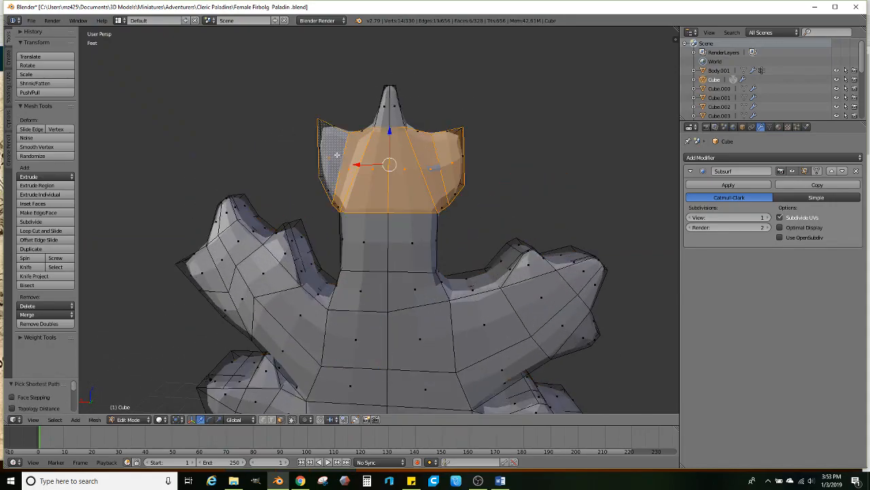
right_click(382, 117, "shift")
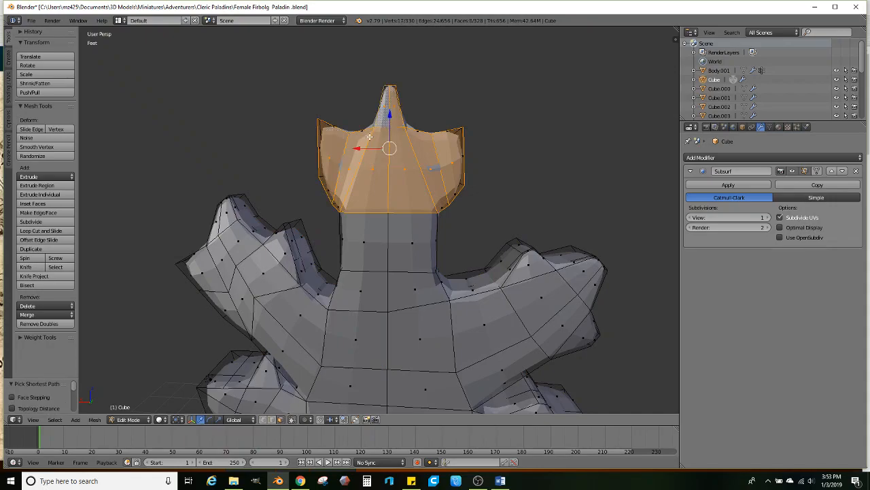
right_click(384, 244, "shift")
right_click(408, 262, "shift")
middle_click_drag(408, 262, 433, 207, "shift")
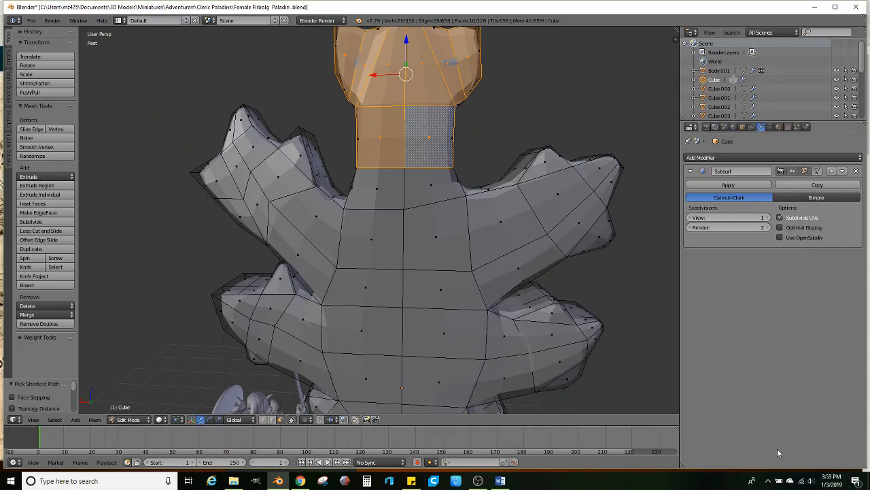
- Switch to Chrome, open the YouTube jazz stream, set the speaker volume to 29 and return to Blender
left_click(803, 481)
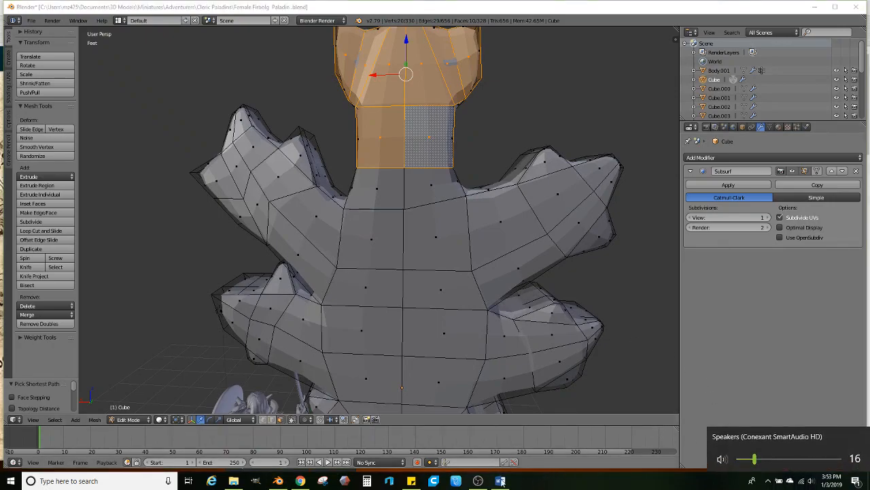
left_click(300, 480)
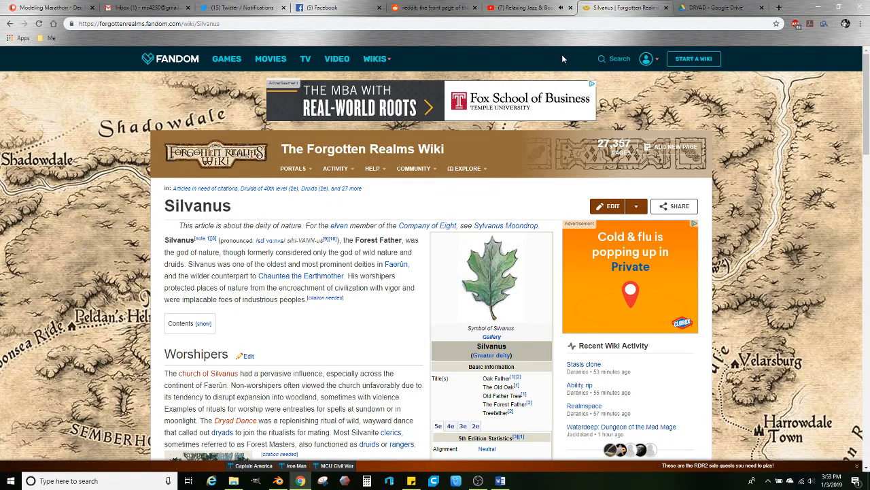
left_click(522, 9)
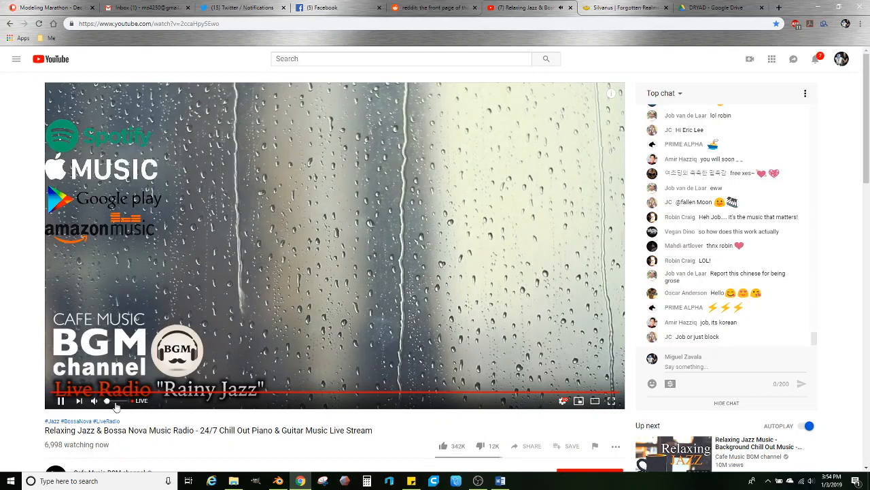
left_click(808, 479)
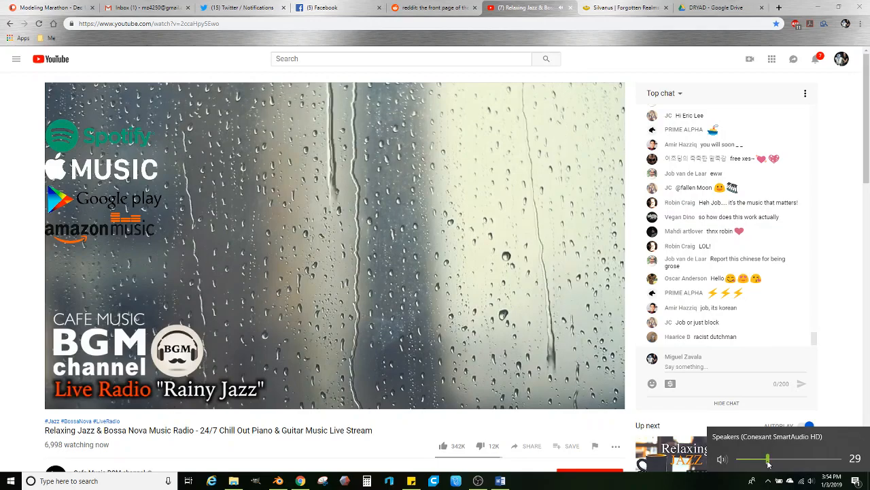
left_click(818, 7)
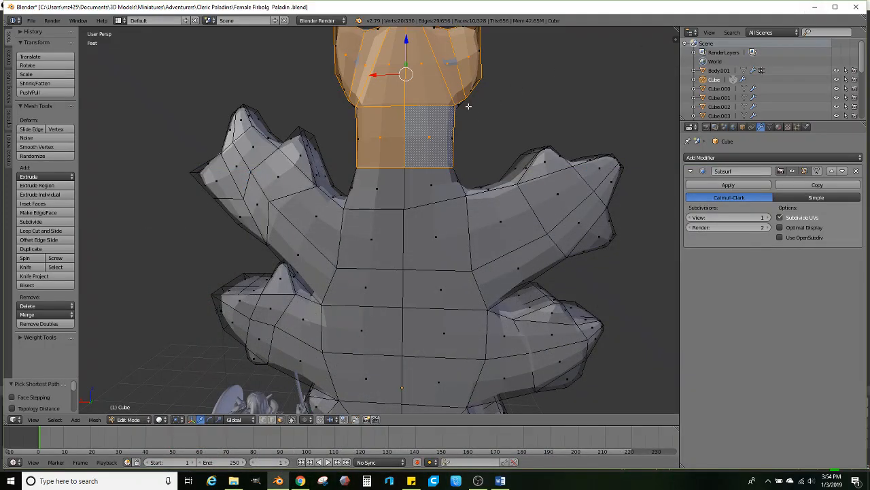
- Add the back faces at the column's base and the two central faces between the upper limbs
right_click(419, 185, "ctrl")
right_click(388, 187, "ctrl")
right_click(379, 228, "ctrl")
right_click(436, 229, "ctrl")
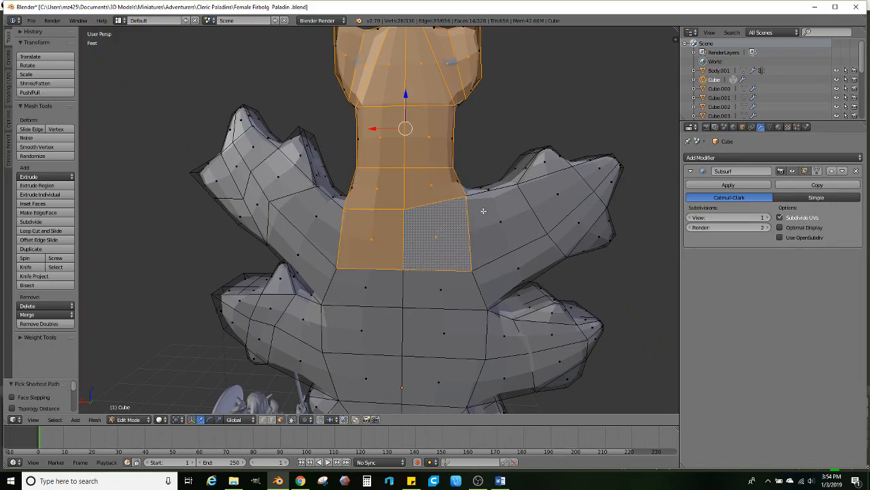
- Add all back faces of the upper limb on the right of the back view, including its three prongs
right_click(562, 195, "ctrl")
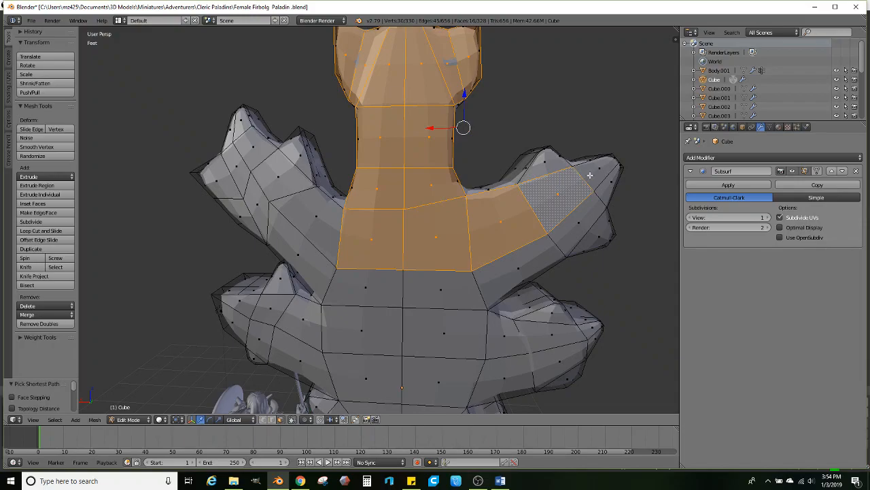
right_click(591, 172, "ctrl")
right_click(554, 167, "ctrl")
right_click(609, 184, "ctrl")
right_click(606, 237, "ctrl")
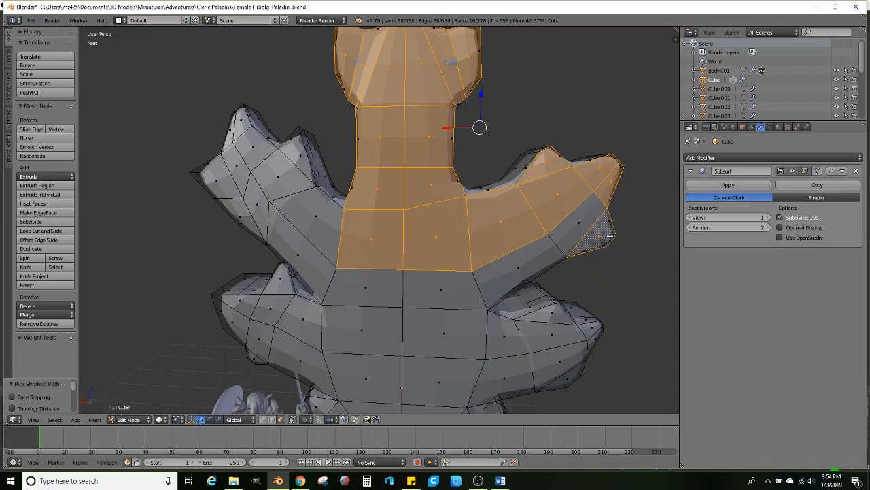
right_click(583, 233, "ctrl")
right_click(522, 272, "ctrl")
- Add the two central back faces below the upper limbs and the back faces of the opposite upper limb with its prongs
right_click(437, 288, "ctrl")
right_click(378, 286, "ctrl")
right_click(309, 227, "ctrl")
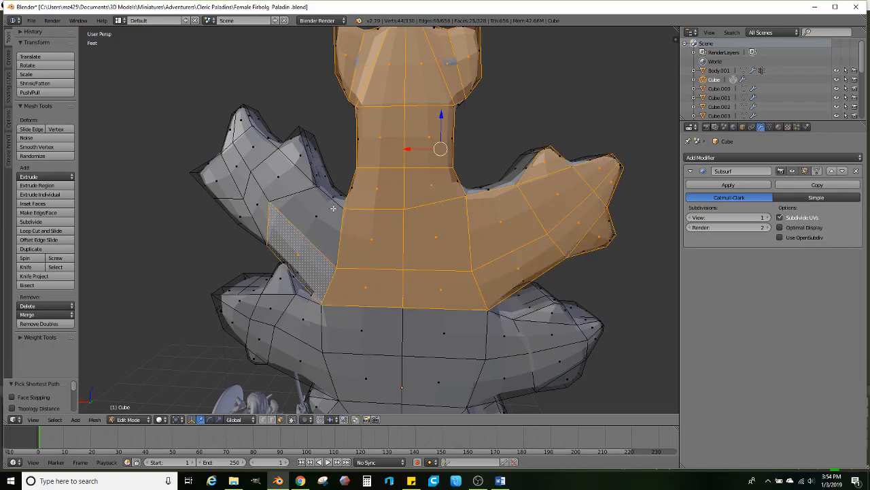
right_click(245, 121, "ctrl")
right_click(230, 136, "ctrl")
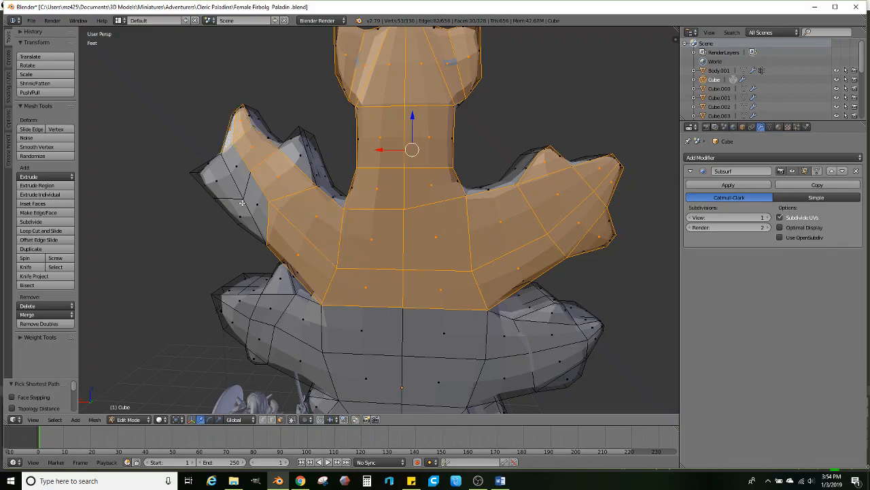
right_click(255, 210, "ctrl")
right_click(203, 179, "ctrl")
right_click(237, 210, "ctrl")
right_click(300, 168, "ctrl")
- Add the back faces of the middle limb on the left of the back view and the adjoining central face
middle_click_drag(313, 248, 340, 138, "shift")
right_click(323, 206, "ctrl")
right_click(306, 183, "ctrl")
right_click(300, 199, "ctrl")
right_click(274, 202, "ctrl")
right_click(271, 223, "ctrl")
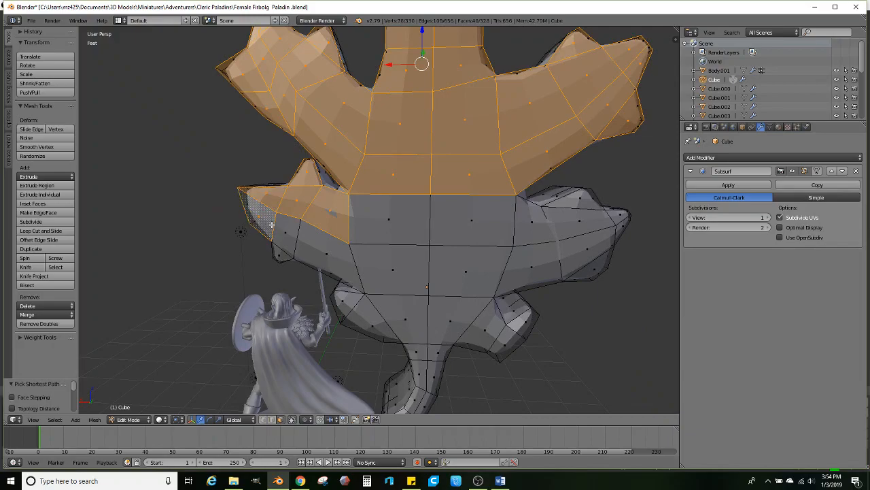
right_click(285, 234, "ctrl")
right_click(281, 254, "ctrl")
right_click(323, 254, "ctrl")
right_click(422, 227, "ctrl")
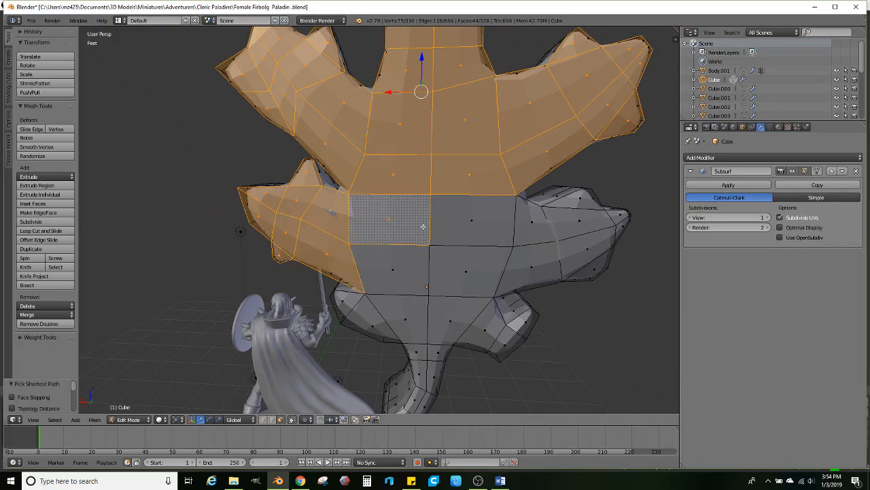
- Extend the back face selection across the leaf's right middle lobe and the central faces beside it
right_click(631, 225, "ctrl")
right_click(582, 204, "ctrl")
right_click(590, 272, "ctrl")
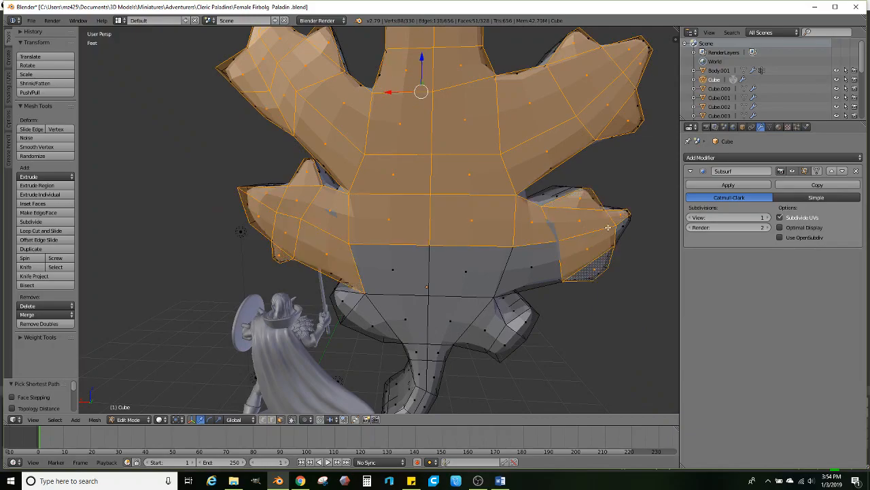
right_click(521, 261, "ctrl")
right_click(394, 265, "ctrl")
- Add the back faces of the leaf's two small lower lobes and the centre between them to the selection
middle_click_drag(401, 300, 421, 195)
right_click(354, 224, "ctrl")
right_click(384, 236, "ctrl")
right_click(424, 238, "ctrl")
right_click(477, 235, "ctrl")
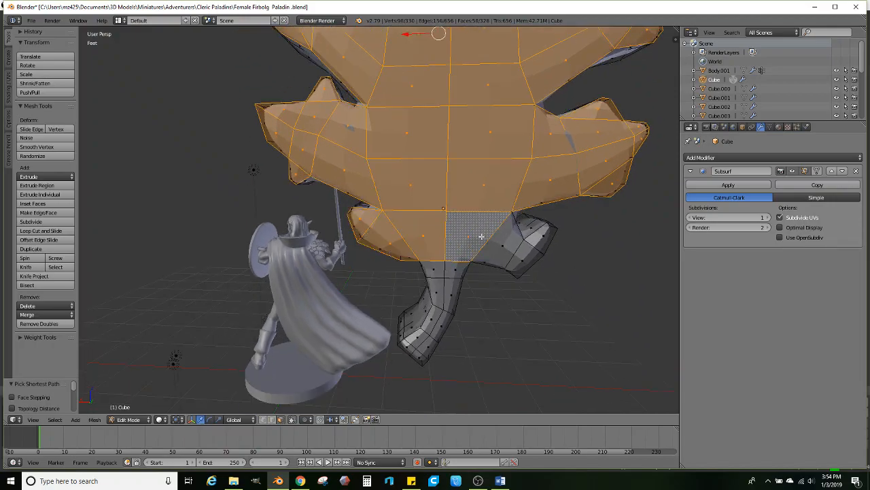
right_click(507, 252, "ctrl")
right_click(537, 237, "ctrl")
- Add the back faces of the stem down to its tip to the selection
right_click(454, 270, "ctrl")
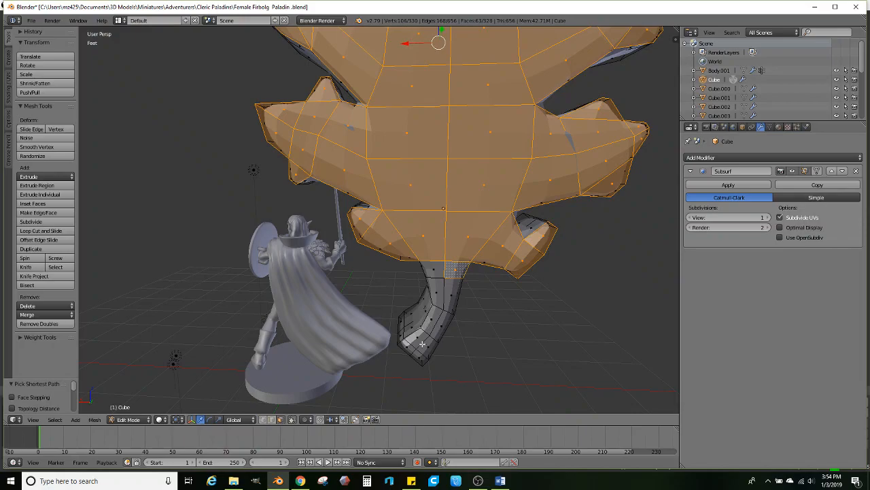
right_click(421, 353, "ctrl")
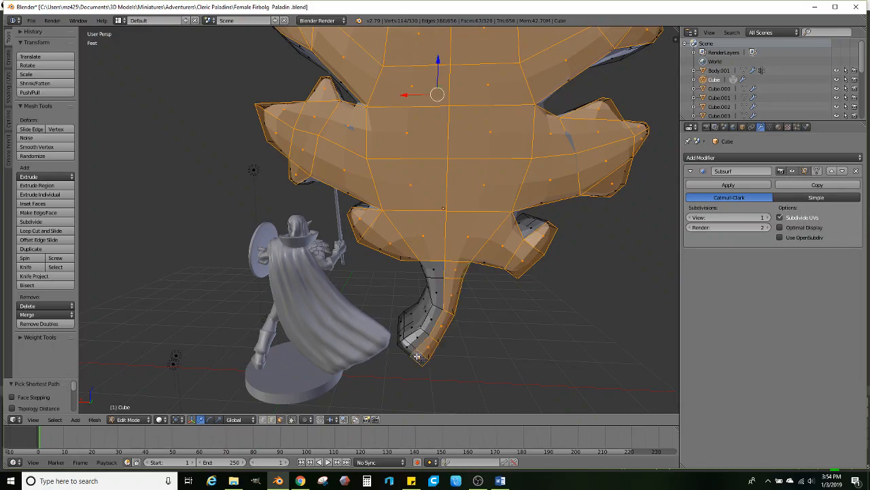
right_click(438, 272, "ctrl")
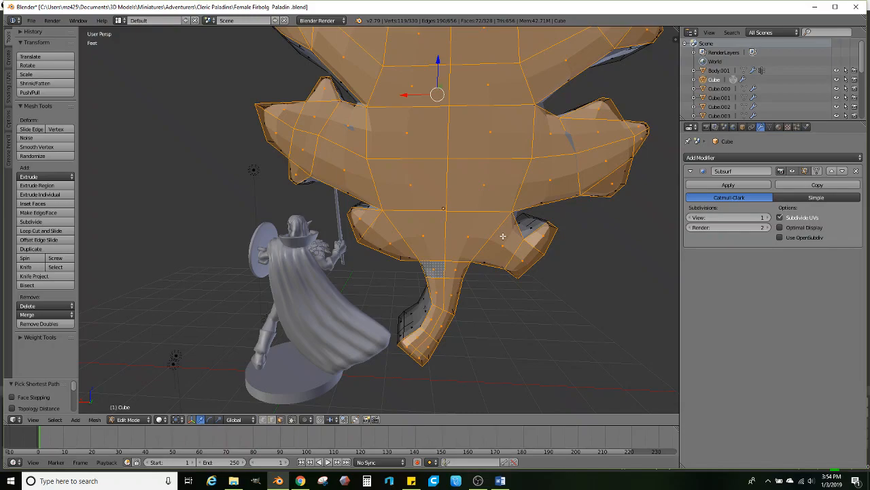
- Shift the selected back faces along Y and flatten them to a Y scale of about 0.182
middle_click_drag(482, 233, 425, 269)
left_click_drag(392, 163, 371, 163)
scroll(361, 176, "down", 3)
left_click(218, 420)
middle_click_drag(359, 251, 353, 233)
left_click_drag(349, 197, 379, 193)
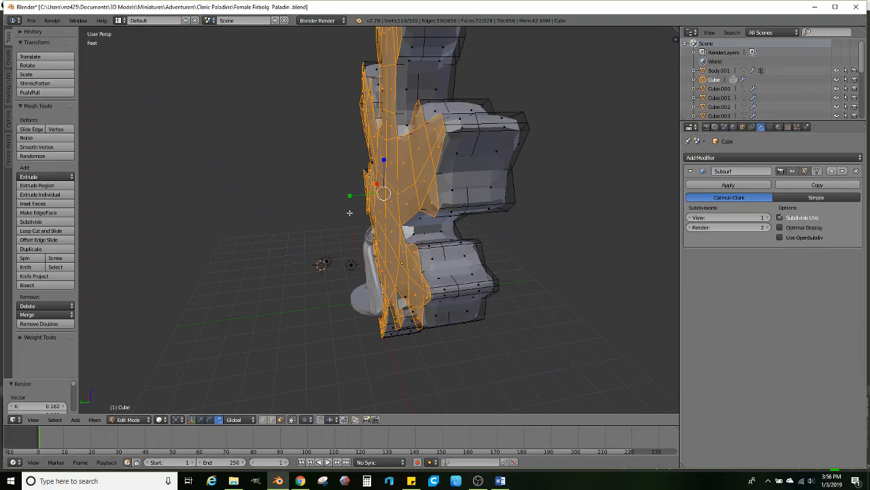
middle_click_drag(311, 218, 355, 192)
scroll(311, 212, "up", 1)
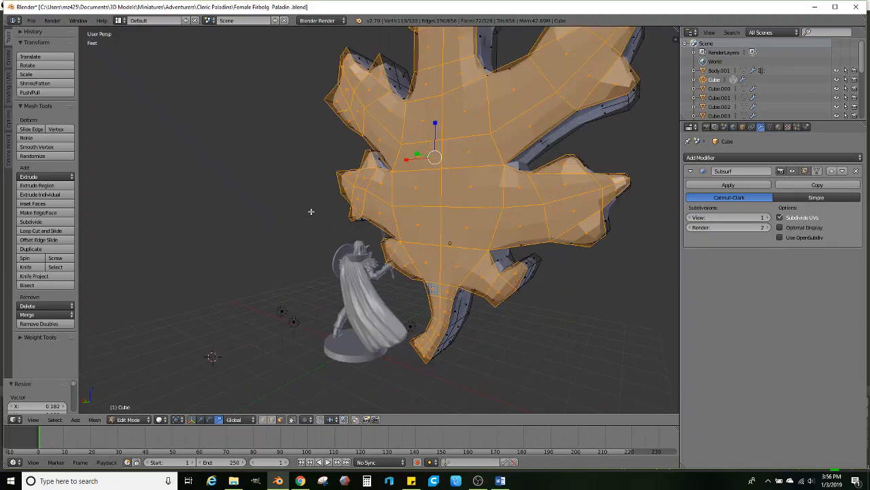
middle_click_drag(322, 236, 354, 243)
- Return to Object Mode and apply smooth shading to the leaf
key("Tab")
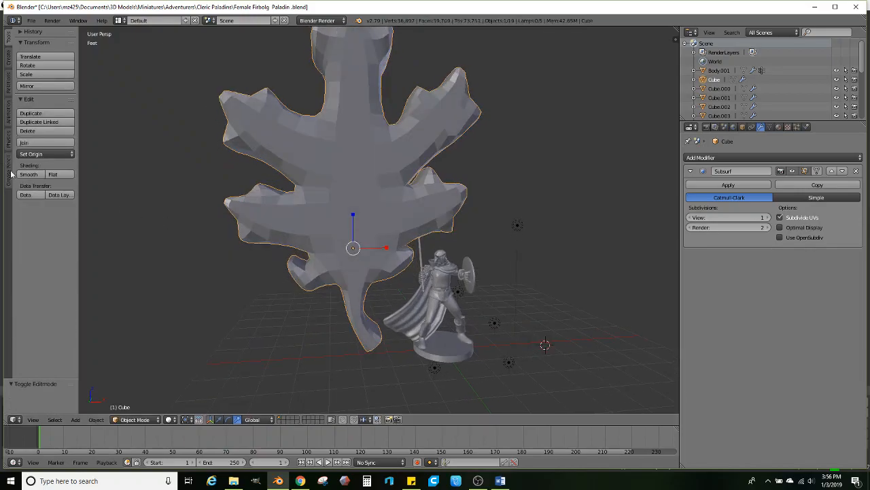
left_click(29, 174)
middle_click_drag(262, 196, 346, 252)
scroll(313, 227, "down", 1)
scroll(343, 213, "up", 2)
- In edge selection mode, select the central midrib edges on the leaf's front from its upper tip down the stem
key("Tab")
scroll(347, 252, "up", 1)
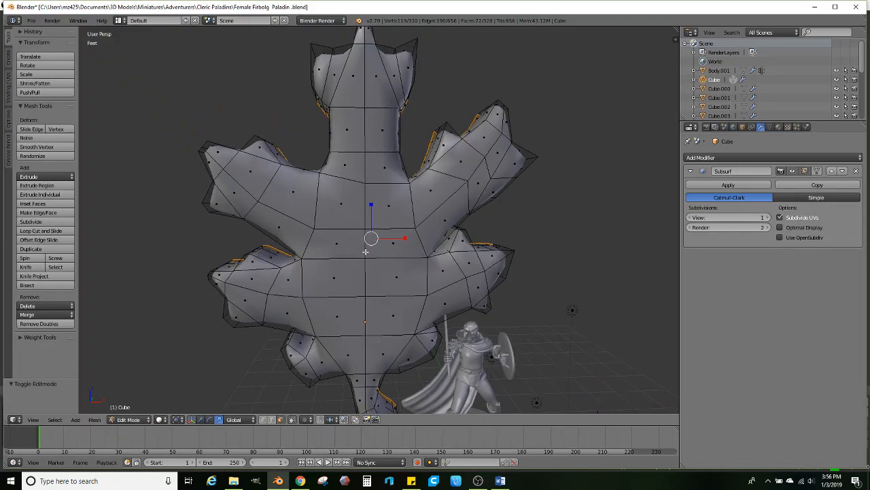
middle_click_drag(353, 267, 351, 248, "shift")
left_click(272, 420)
right_click(365, 67)
middle_click_drag(371, 161, 367, 87, "shift")
middle_click_drag(371, 230, 374, 202)
right_click(388, 336, "ctrl")
middle_click_drag(378, 240, 374, 113)
right_click(379, 108, "shift")
middle_click_drag(364, 232, 362, 183, "shift")
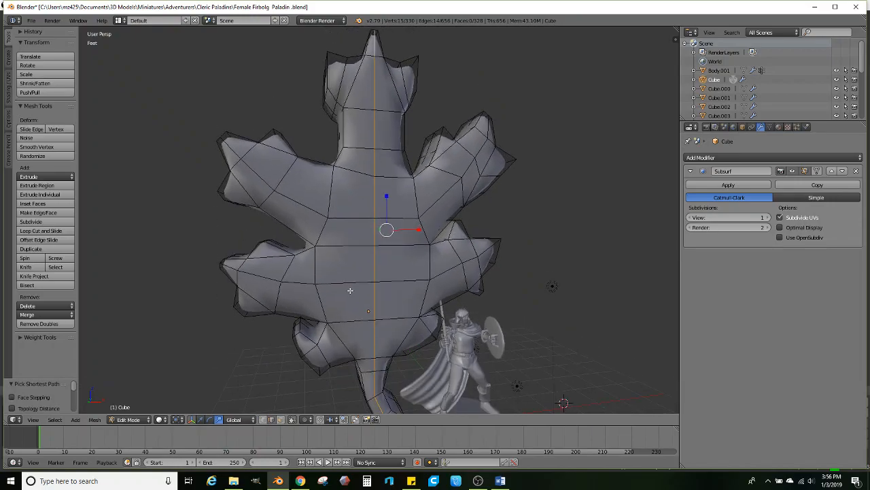
- Move the selected midrib edges along the Y axis to form the leaf's central vein
left_click(203, 420)
middle_click_drag(356, 294, 397, 238)
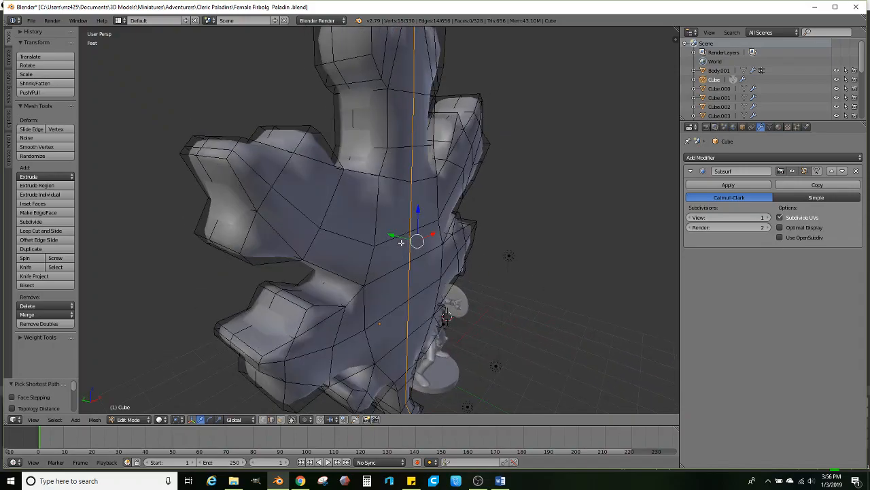
left_click_drag(397, 237, 418, 240)
middle_click_drag(417, 240, 378, 253)
- Select the centre edges running along the front of the leaf's four large side lobes
right_click(279, 211)
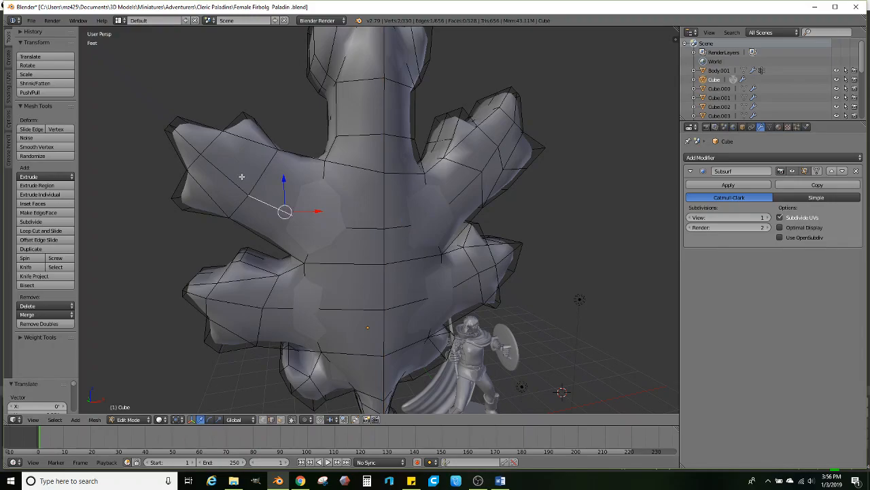
right_click(230, 168, "ctrl")
middle_click_drag(337, 193, 431, 209)
right_click(433, 211, "shift")
right_click(476, 168, "ctrl")
right_click(495, 144, "ctrl")
middle_click_drag(481, 188, 469, 241)
right_click(480, 236, "shift")
right_click(452, 249, "ctrl")
right_click(222, 250, "shift")
right_click(265, 260, "ctrl")
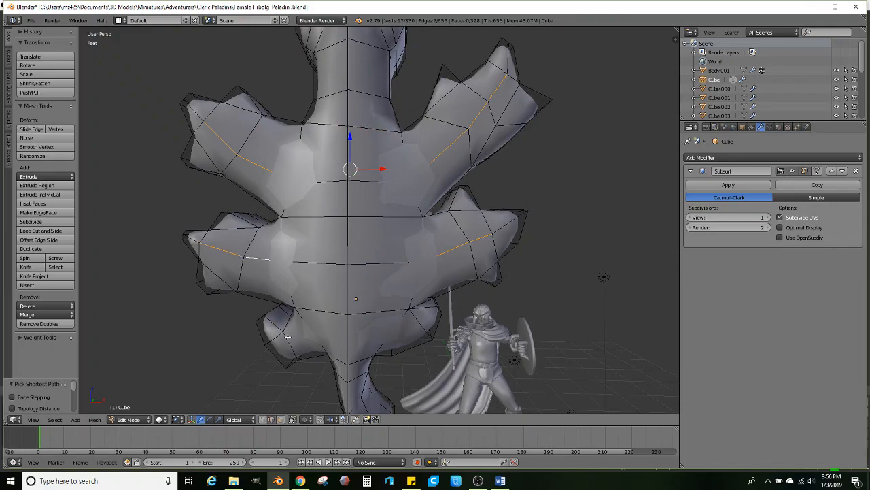
- Move the selected lobe edges to shape the side veins and return to Object Mode
middle_click_drag(308, 286, 391, 221)
middle_click_drag(376, 179, 296, 176)
key("g")
key("x")
left_click(386, 180)
scroll(350, 171, "down", 3)
scroll(353, 231, "down", 2)
middle_click_drag(370, 255, 435, 228)
key("Tab")
scroll(456, 223, "up", 4)
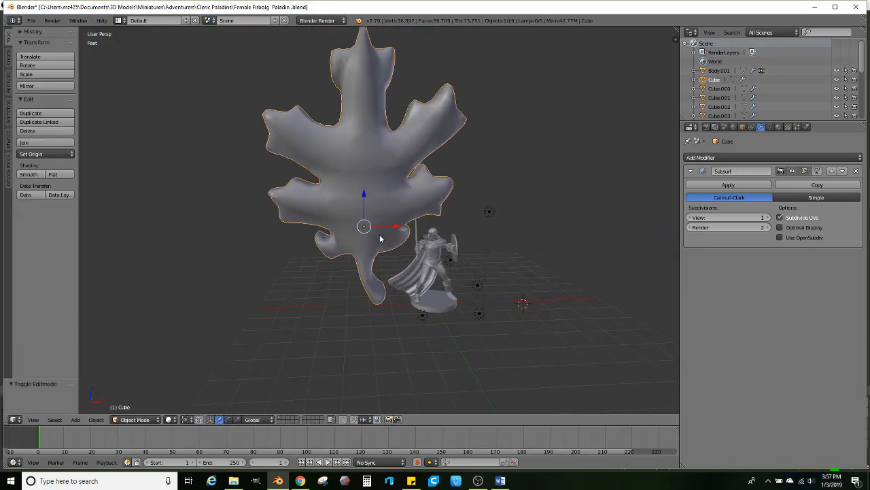
- Scale the whole leaf down to about 0.201 of its size
key("s")
left_click(388, 227)
middle_click_drag(388, 227, 355, 202)
scroll(355, 202, "up", 1)
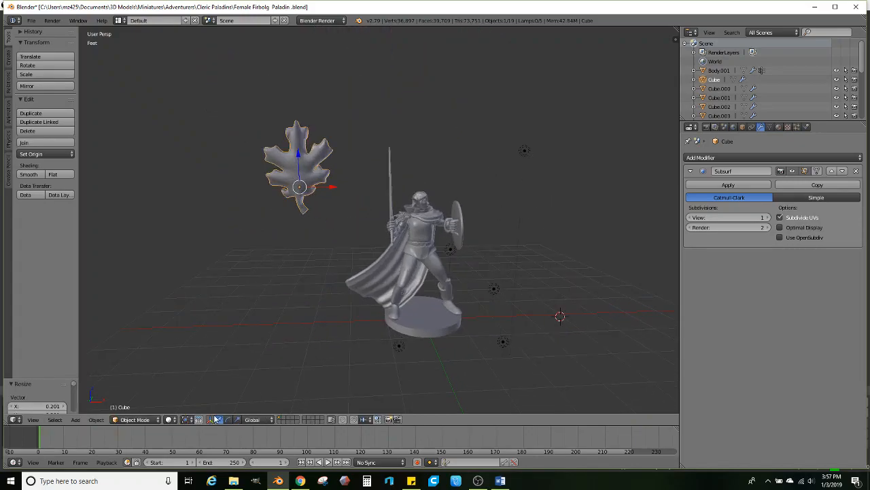
- Move the leaf in front of the miniature, about 2.98' along X
left_click(237, 419)
left_click_drag(302, 152, 300, 148)
scroll(319, 180, "up", 1)
left_click_drag(319, 179, 455, 264)
middle_click_drag(455, 265, 301, 239)
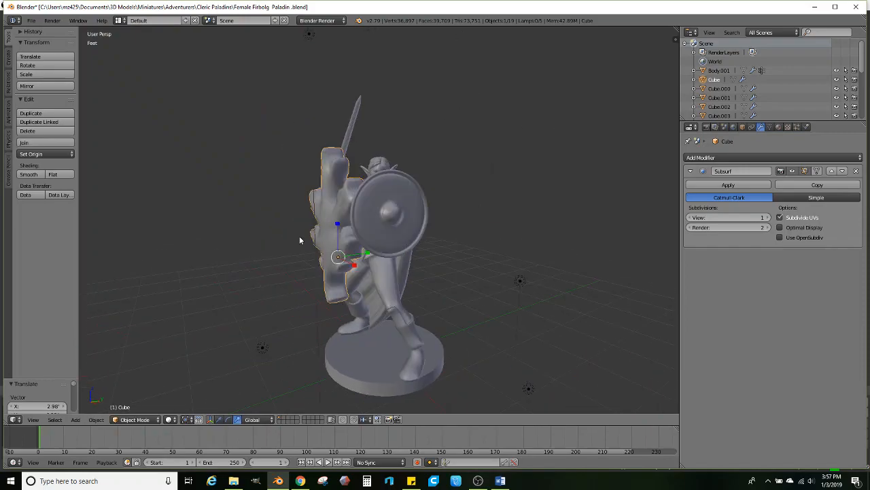
scroll(332, 240, "up", 3)
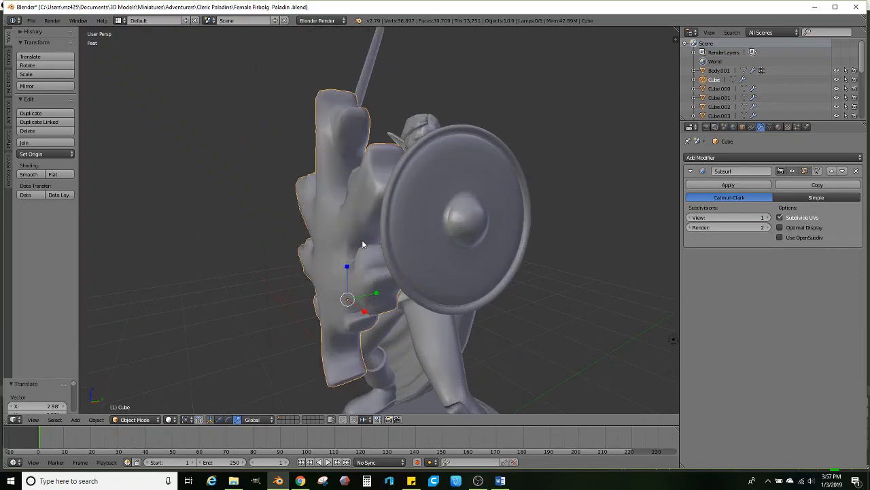
- Shrink the leaf further to suit the breastplate and raise it from the hips to chest height
middle_click_drag(361, 239, 519, 227)
scroll(503, 226, "down", 3)
key("s")
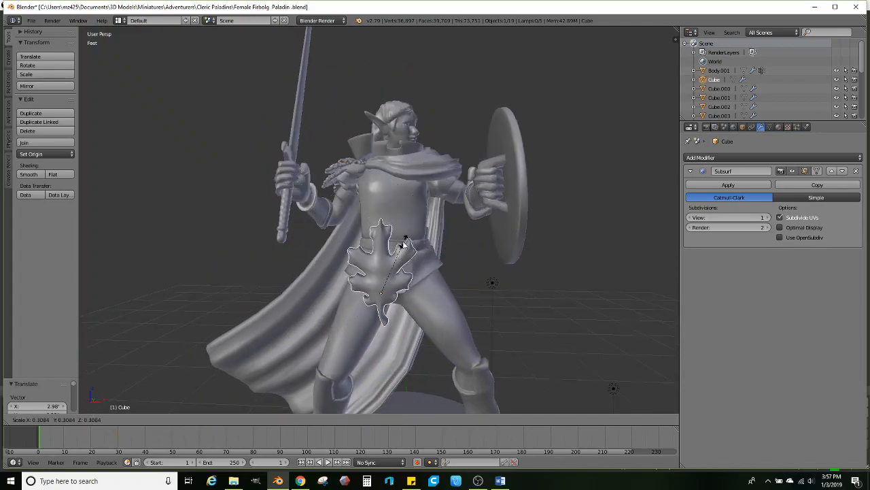
left_click(394, 245)
key("g")
left_click(409, 189)
- Move the leaf back along Y against the front of the miniature's breastplate
middle_click_drag(392, 210, 501, 258)
scroll(526, 258, "up", 6)
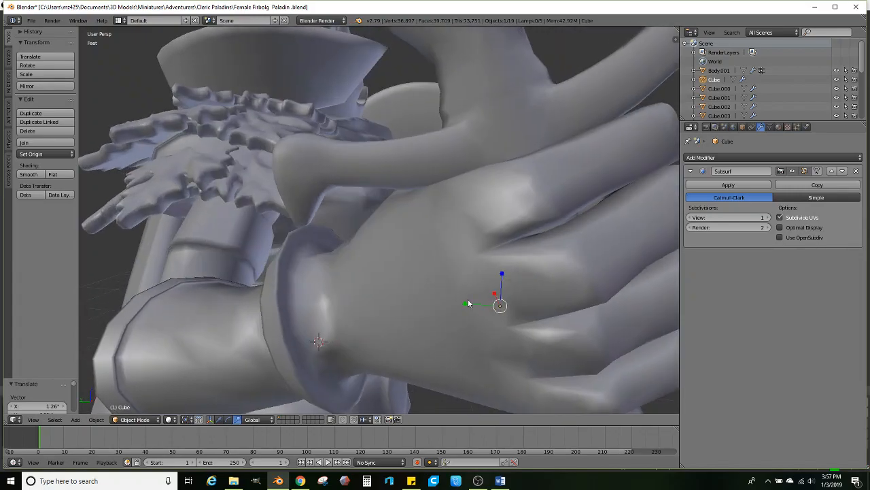
scroll(427, 311, "down", 4)
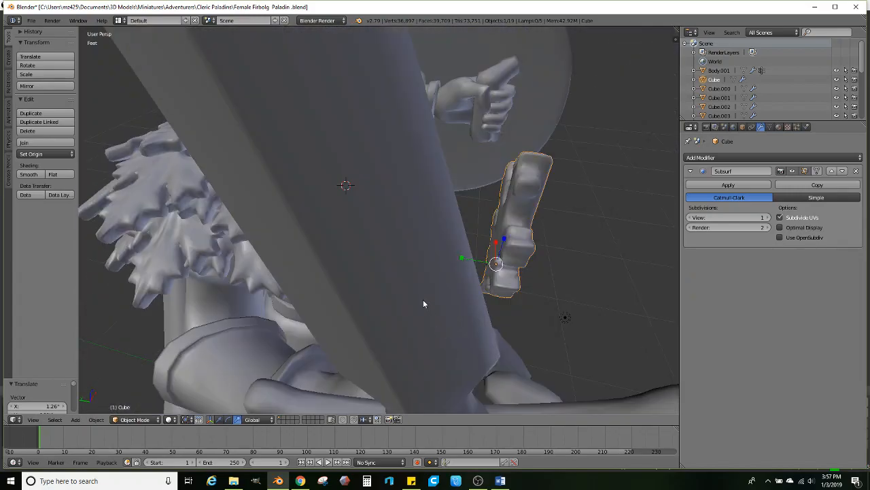
middle_click_drag(435, 295, 470, 313)
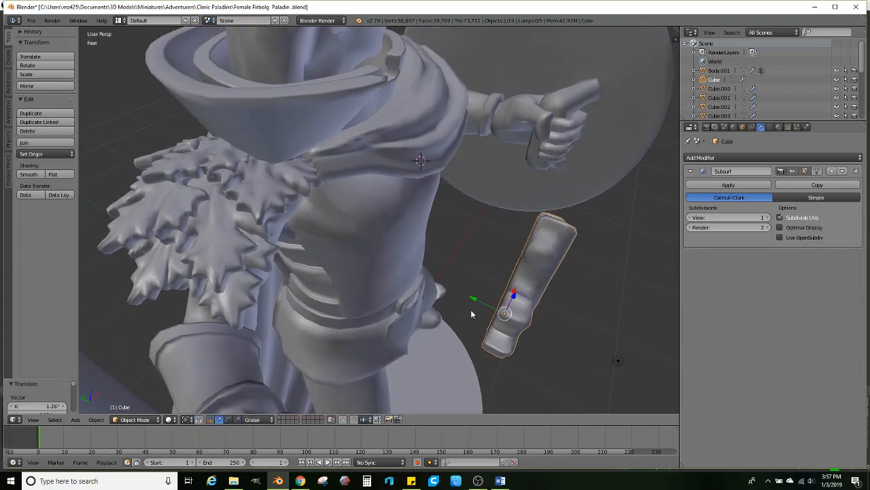
key("g")
left_click(362, 283)
middle_click_drag(362, 283, 441, 315)
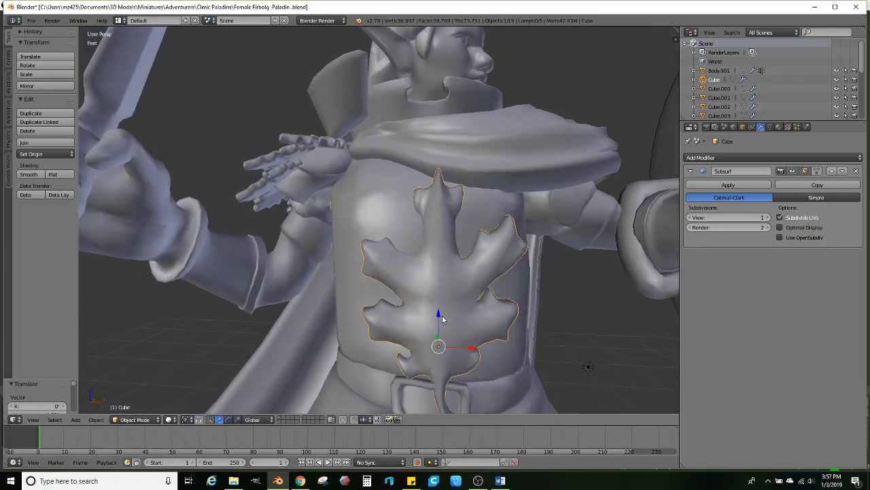
- Raise the leaf on the breastplate and scale it to about 0.803
key("g")
left_click(442, 286)
key("s")
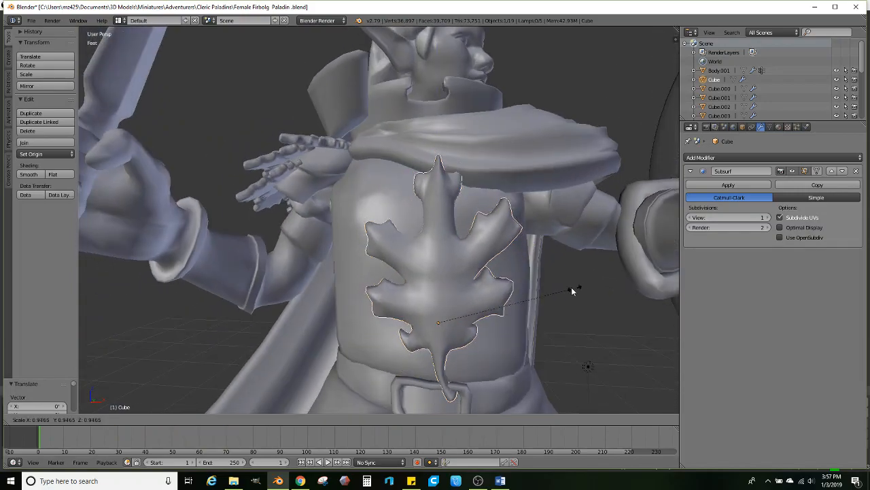
left_click(552, 290)
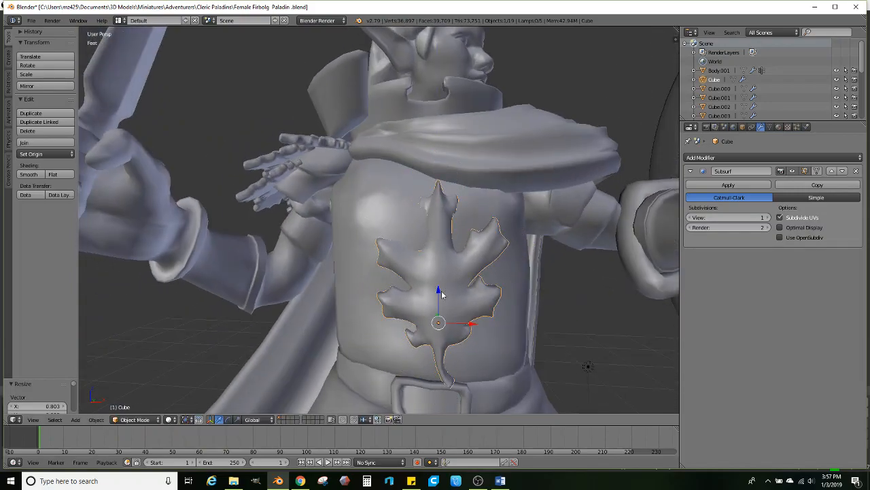
mouse_move(439, 294)
left_mouse_down()
mouse_move(440, 274)
mouse_move(437, 288)
left_mouse_up()
- Rotate the leaf about 5.47° and shift it along Y to sit against the chest
middle_click_drag(437, 288, 227, 422)
left_click(227, 419)
left_click_drag(397, 316, 401, 315)
middle_click_drag(401, 316, 339, 349)
scroll(295, 338, "up", 1)
left_click(219, 419)
scroll(339, 350, "up", 1)
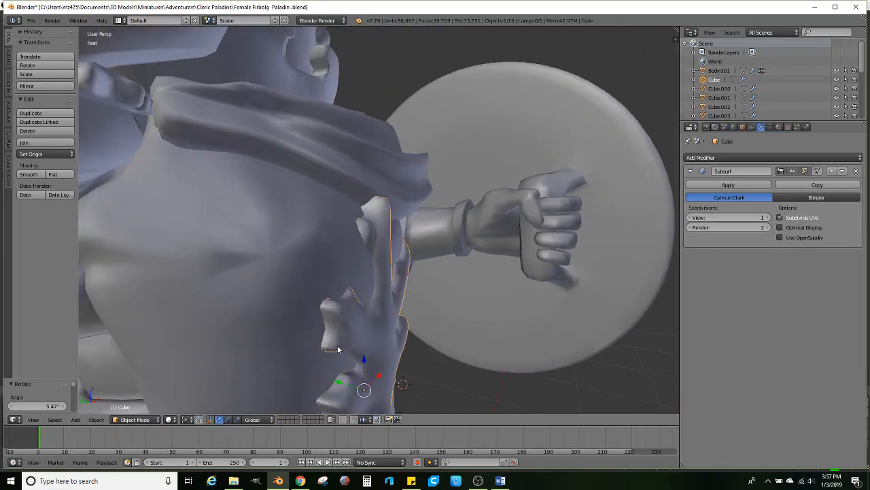
left_click_drag(337, 382, 355, 382)
- Reshape the leaf against the chest by selecting a run of its mesh edges and moving them
middle_click_drag(368, 367, 446, 250)
right_click(447, 214)
key("Tab")
right_click(449, 251)
right_click(449, 205, "ctrl")
scroll(470, 231, "up", 1)
middle_click_drag(465, 218, 397, 265)
key("g")
left_click(469, 210)
scroll(424, 193, "down", 2)
key("g")
left_click(379, 202)
scroll(382, 267, "down", 3)
key("Tab")
scroll(382, 267, "down", 4)
- Adjust the leaf's height on the breastplate along the Z axis
right_click(391, 274)
scroll(397, 266, "up", 2)
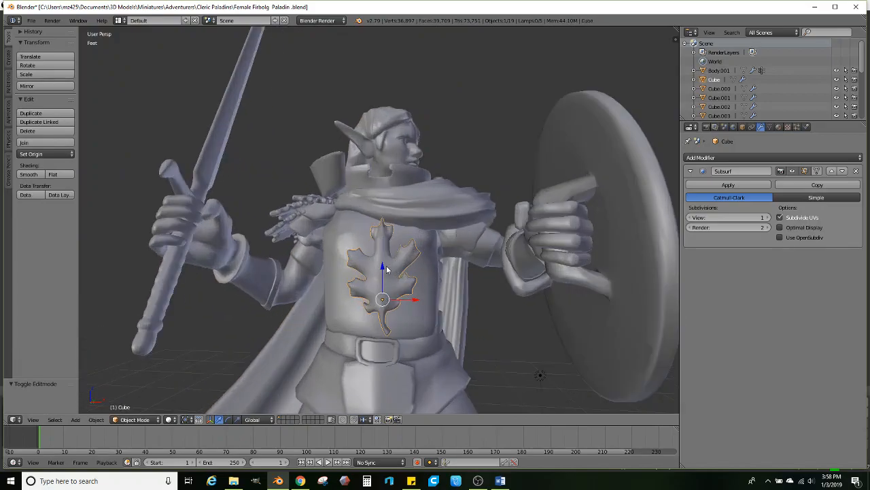
key("g")
key("z")
scroll(410, 269, "down", 3)
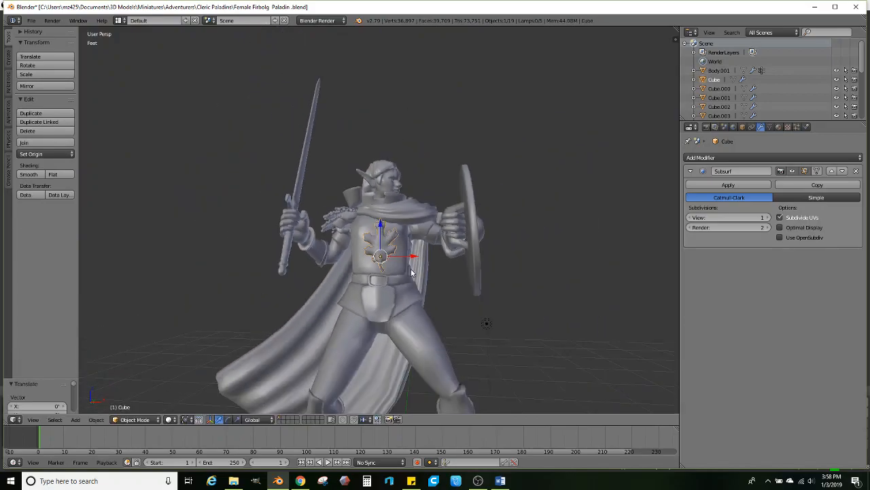
- Paste a copy of the chest leaf and move it about 2.04' along X, past the shield
scroll(406, 271, "up", 2)
key("a")
middle_click_drag(406, 272, 398, 242)
right_click(368, 233)
key("ctrl+v")
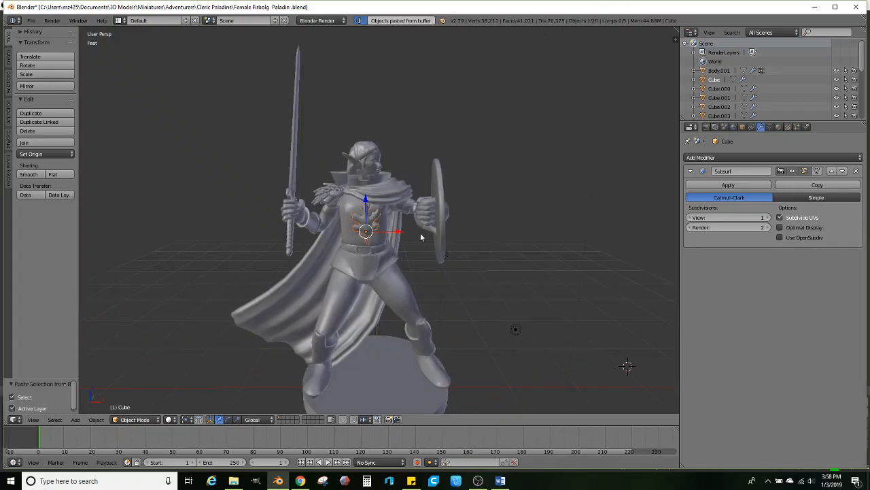
left_click_drag(400, 236, 563, 227)
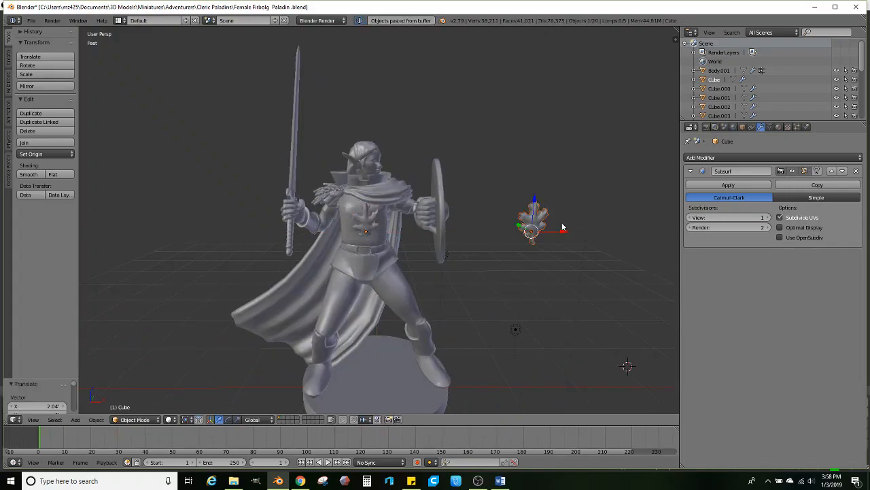
- Select the shield and open its mesh in Edit Mode
middle_click_drag(581, 262, 466, 256)
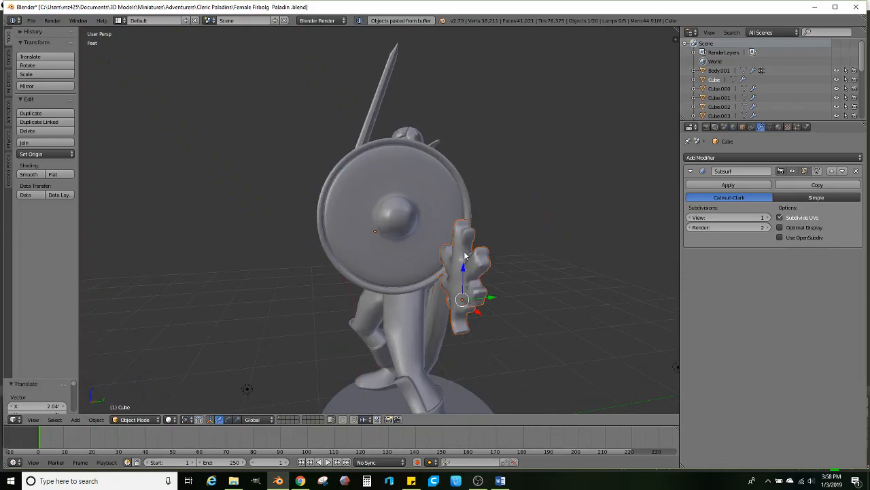
scroll(440, 237, "up", 2)
right_click(418, 221)
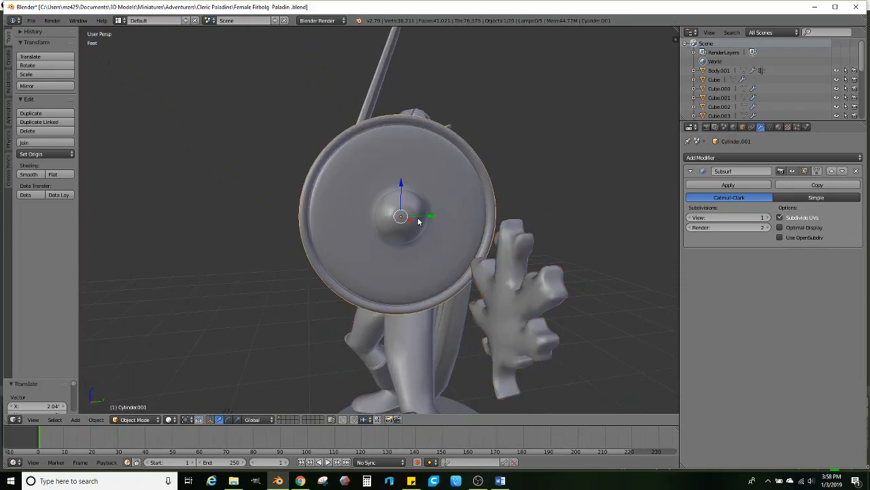
scroll(432, 233, "up", 2)
key("Tab")
middle_click_drag(454, 228, 417, 252, "shift")
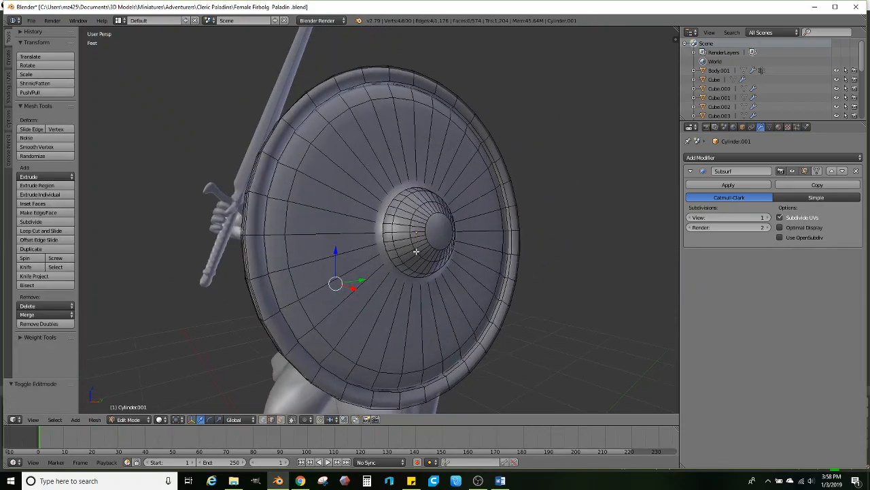
- Select all faces of the domed boss at the shield's centre, including its cap and base ring, and delete them
scroll(417, 252, "up", 2)
left_click(284, 420)
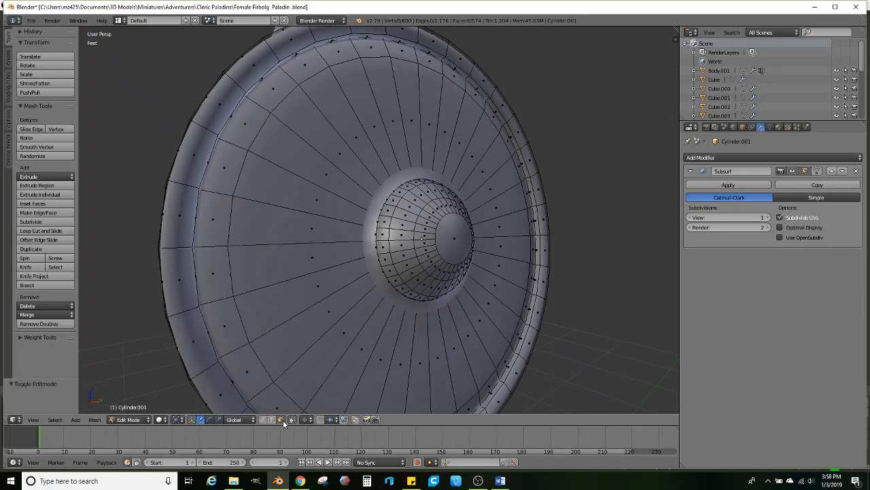
scroll(361, 307, "up", 4)
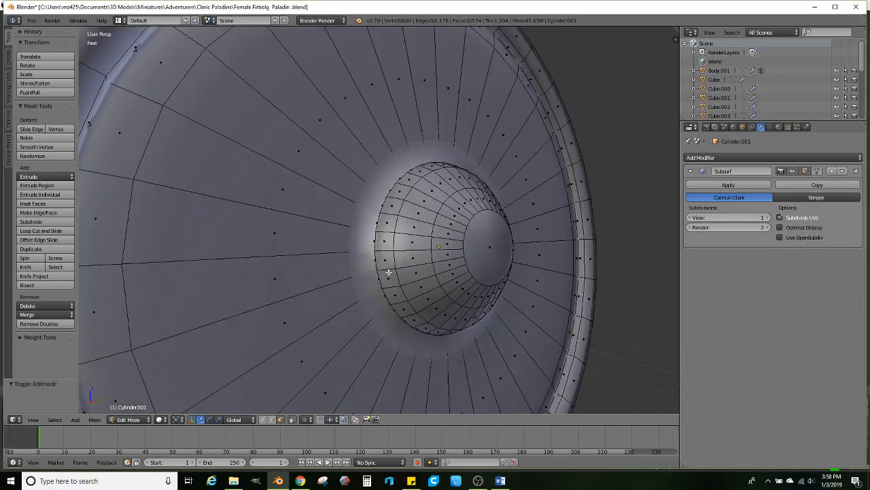
right_click(411, 206, "alt")
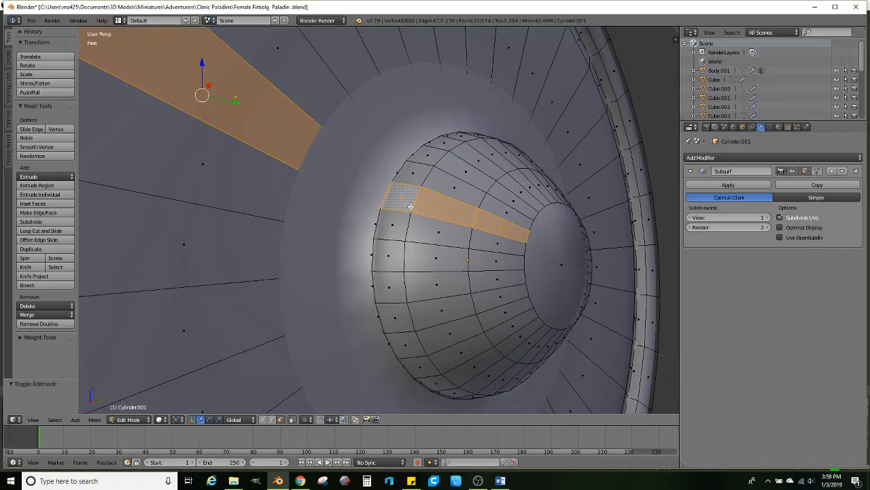
right_click(409, 174, "alt")
right_click(427, 164, "alt")
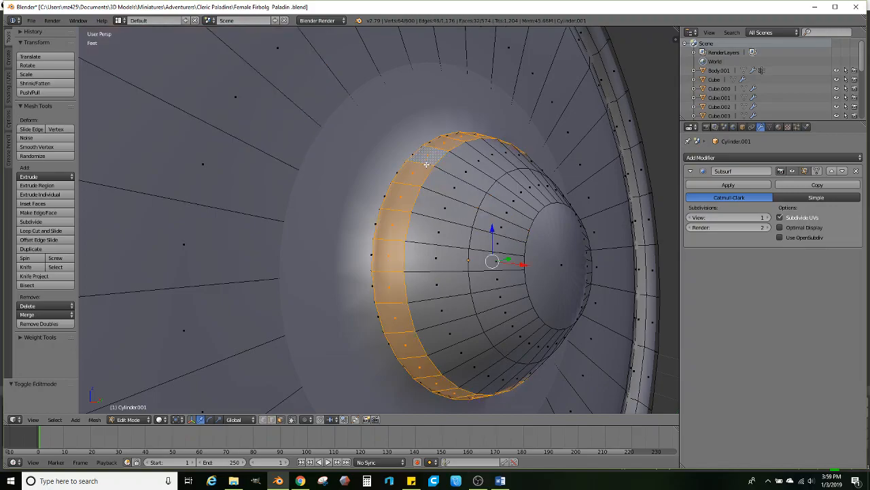
right_click(477, 188, "alt+shift")
right_click(518, 195, "alt+shift")
right_click(554, 242, "shift")
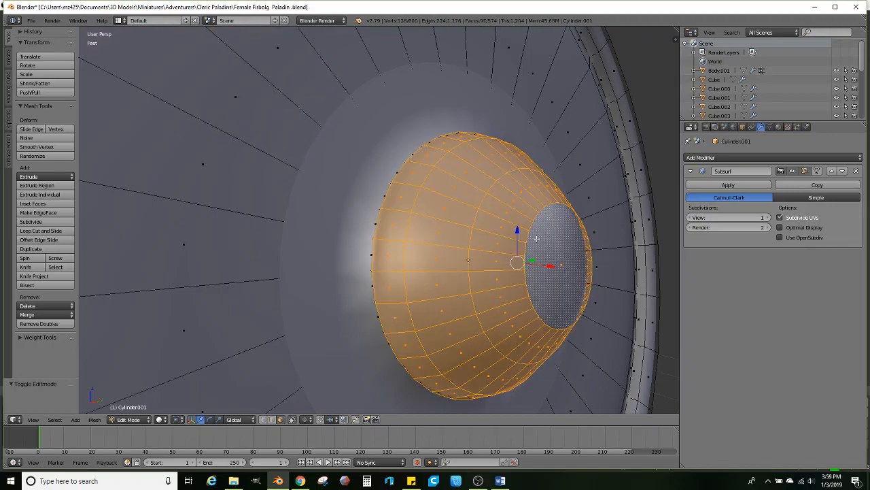
middle_click_drag(541, 235, 549, 229)
scroll(549, 230, "down", 4)
scroll(477, 236, "up", 2)
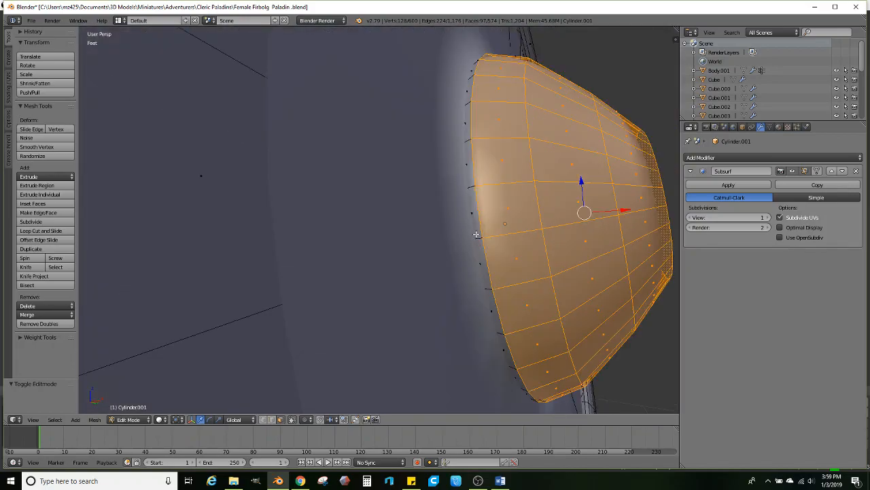
right_click(476, 236, "alt+shift")
scroll(481, 239, "down", 5)
middle_click_drag(538, 235, 429, 249)
scroll(429, 249, "up", 2)
key("x")
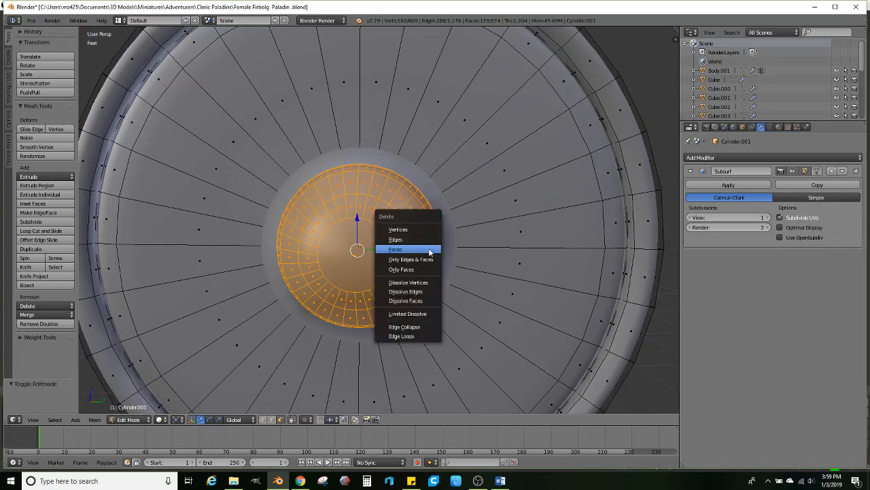
left_click(429, 249)
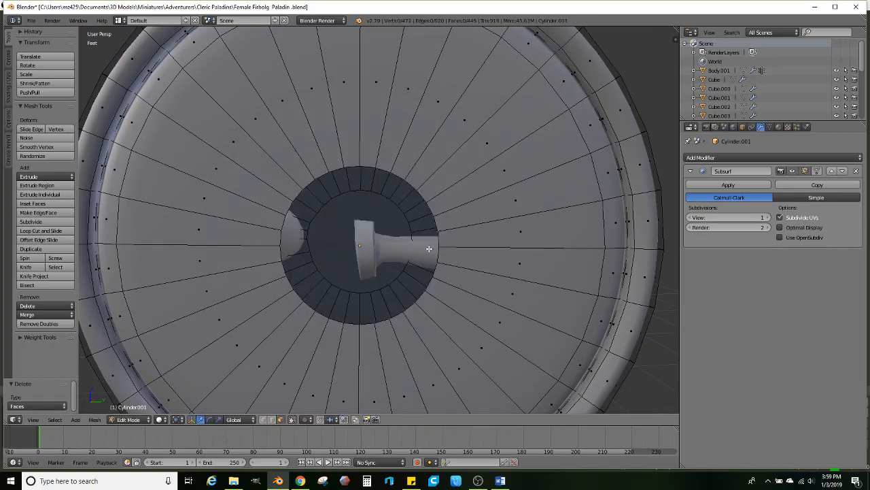
- Fill the central hole in the shield from its rim edge loop and return to Object Mode
right_click(425, 197, "alt")
key("alt+f")
scroll(425, 197, "down", 5)
middle_click_drag(425, 197, 525, 298)
key("Tab")
- Select the leaf copy and move it about -1.11' along X, back to the shield's front face
right_click(539, 257)
left_click_drag(525, 298, 409, 287)
middle_click_drag(409, 287, 404, 225)
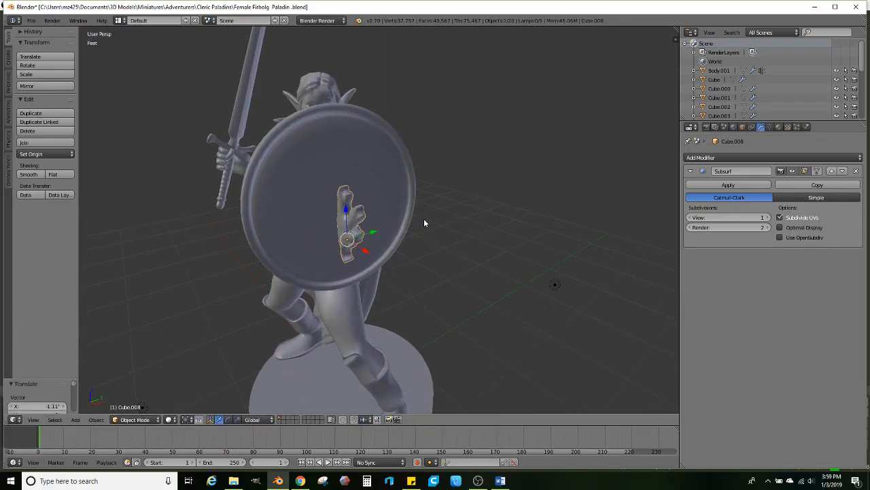
- Scale up the leaf copy in two passes to suit the shield and raise it along Z
key("s")
left_click(461, 216)
left_click_drag(347, 212, 346, 194)
key("s")
left_click(409, 218)
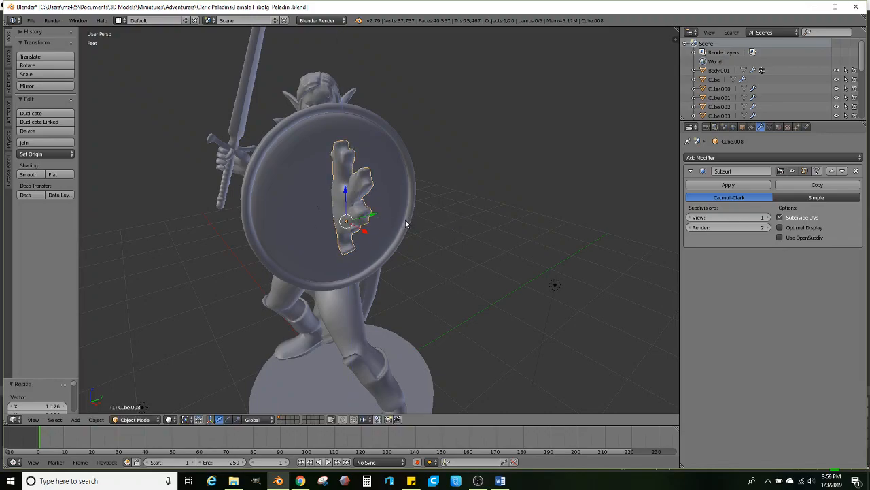
- Rotate the leaf copy to follow the shield's tilt, finishing with a turn of about -2.89°
left_click(228, 419)
middle_click_drag(300, 294, 343, 248)
mouse_move(342, 250)
left_mouse_down()
mouse_move(369, 233)
mouse_move(353, 250)
left_mouse_up()
middle_click_drag(353, 250, 410, 290)
left_click_drag(404, 286, 404, 289)
middle_click_drag(404, 289, 313, 326)
- Set the transform orientation to Normal and move the leaf lower and in against the shield's face
left_click(219, 418)
left_click(257, 418)
left_click(264, 389)
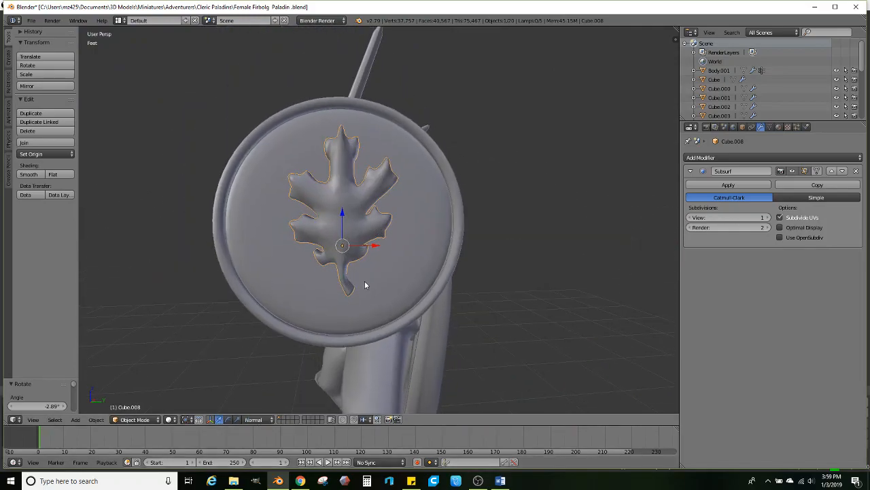
left_click_drag(344, 217, 343, 231)
scroll(375, 283, "up", 1)
left_click_drag(382, 287, 355, 288)
middle_click_drag(354, 289, 384, 297)
left_click_drag(343, 297, 330, 299)
middle_click_drag(331, 299, 386, 283)
- Rotate the leaf about -1.1° in the side view to sit parallel to the shield, and rescale it
key("r")
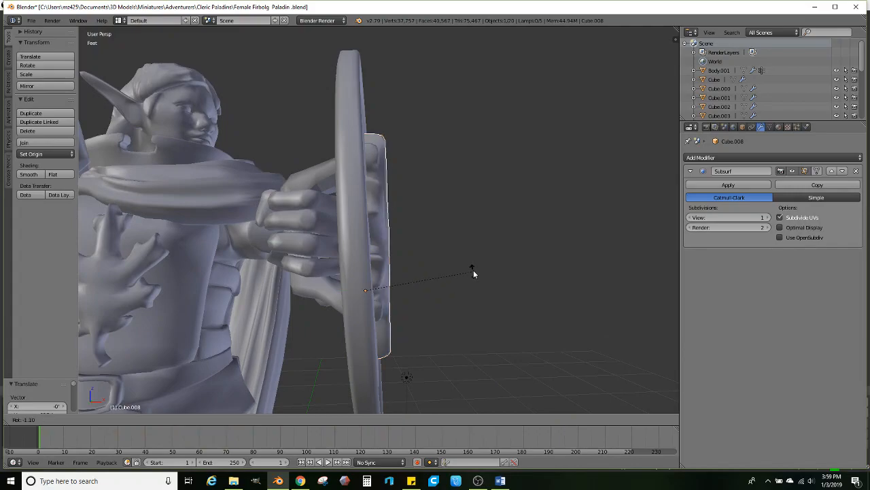
left_click(473, 269)
middle_click_drag(463, 275, 398, 280)
scroll(369, 285, "down", 2)
scroll(380, 285, "up", 2)
key("s")
left_click(448, 278)
- Fine-tune how deep the leaf sits against the shield's face
left_click_drag(332, 308, 321, 306)
middle_click_drag(322, 306, 337, 325)
left_click(237, 420)
left_click_drag(336, 314, 344, 312)
mouse_move(344, 312)
middle_mouse_down()
mouse_move(401, 330)
mouse_move(340, 311)
mouse_move(258, 303)
mouse_move(360, 316)
middle_mouse_up()
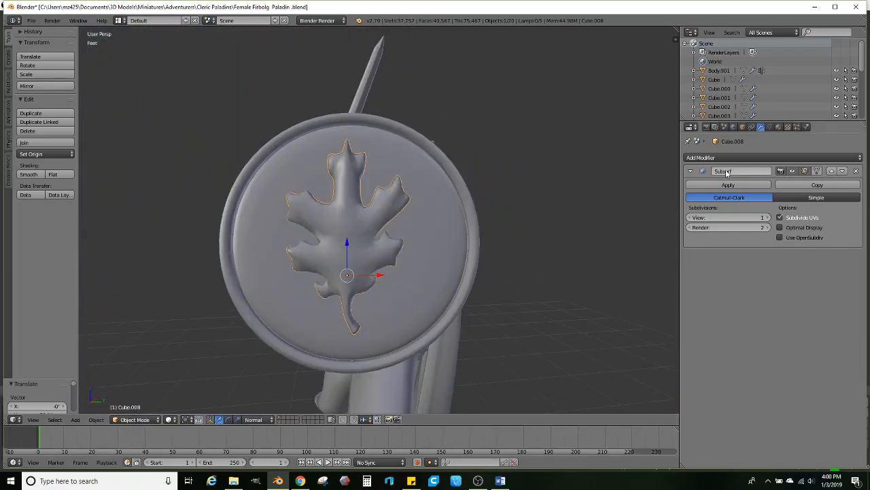
- Set the leaf's Subsurf view subdivisions to 2
left_click(766, 217)
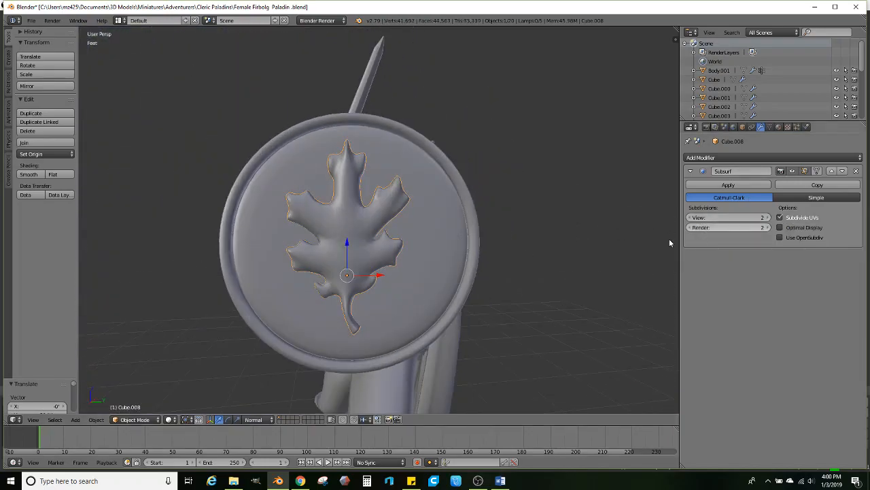
scroll(375, 258, "up", 1)
mouse_move(375, 258)
middle_mouse_down()
mouse_move(393, 274)
mouse_move(354, 280)
mouse_move(393, 267)
mouse_move(373, 272)
mouse_move(478, 265)
mouse_move(388, 267)
middle_mouse_up()
scroll(353, 280, "down", 2)
key("Tab")
key("Tab")
- Nudge the leaf into its final position on the shield and deselect everything
left_click_drag(352, 236, 354, 242)
middle_click_drag(357, 242, 401, 249)
left_click_drag(401, 248, 403, 247)
scroll(395, 253, "down", 3)
key("a")
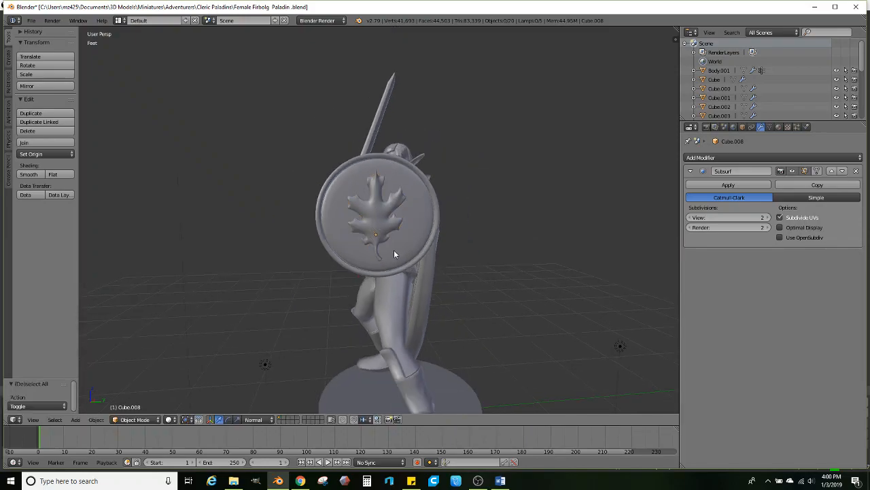
- Save the finished paladin scene to its existing .blend file
middle_click_drag(360, 262, 440, 299)
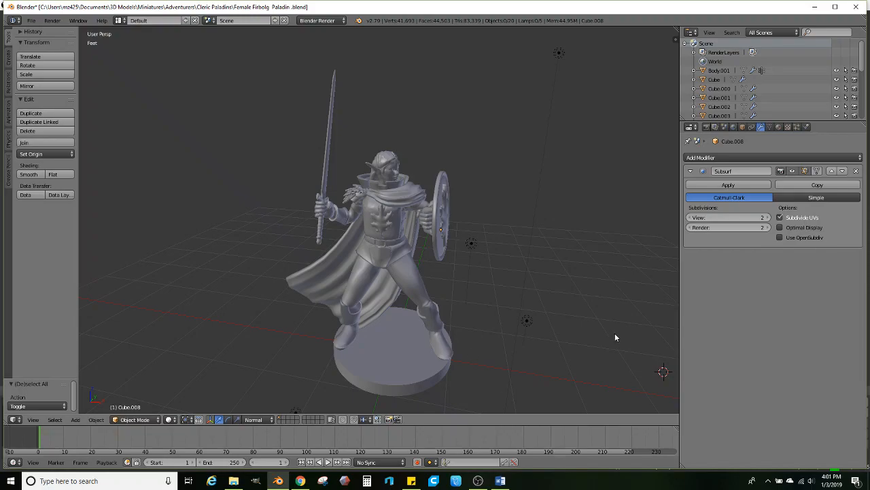
middle_click_drag(504, 331, 488, 314)
scroll(515, 319, "up", 4)
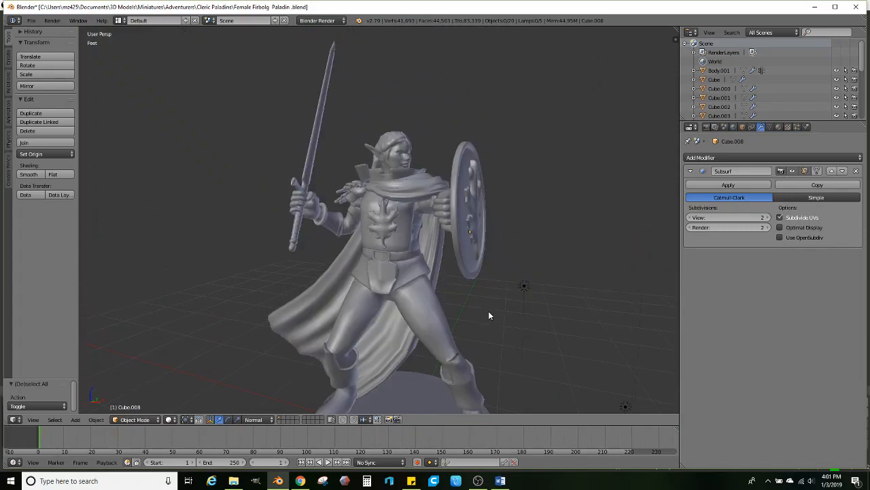
left_click(31, 20)
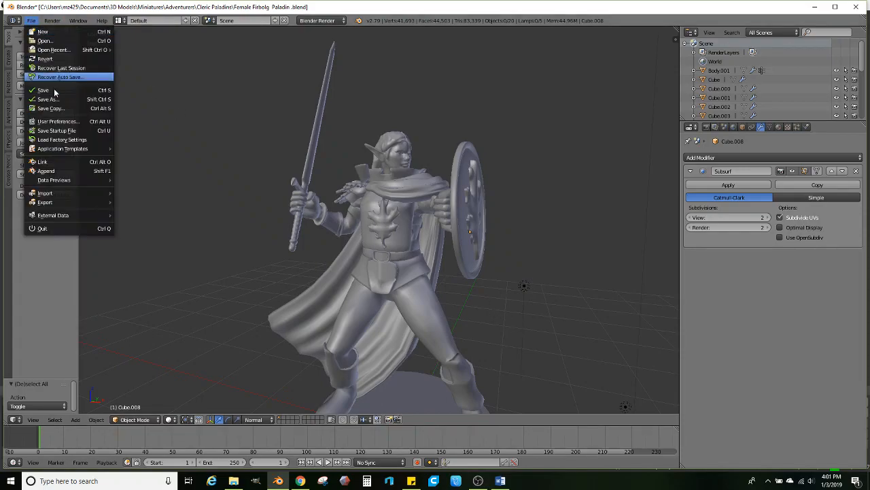
left_click(55, 91)
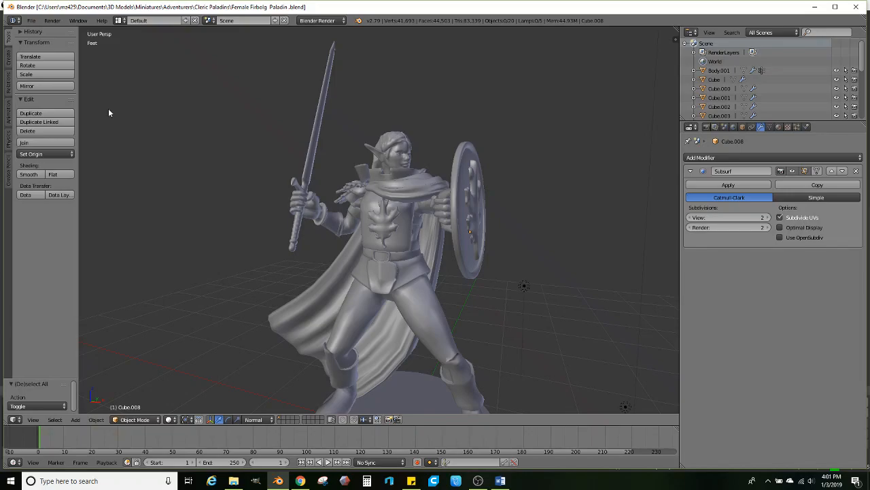
left_click(32, 20)
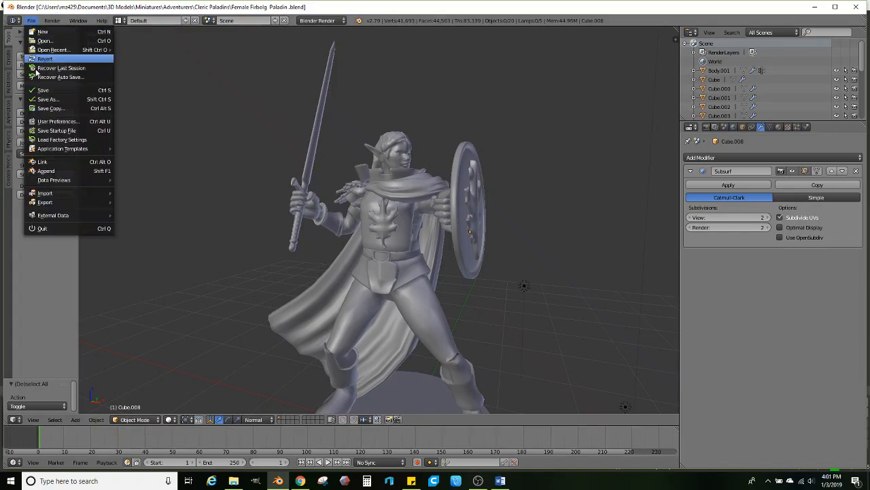
left_click(43, 91)
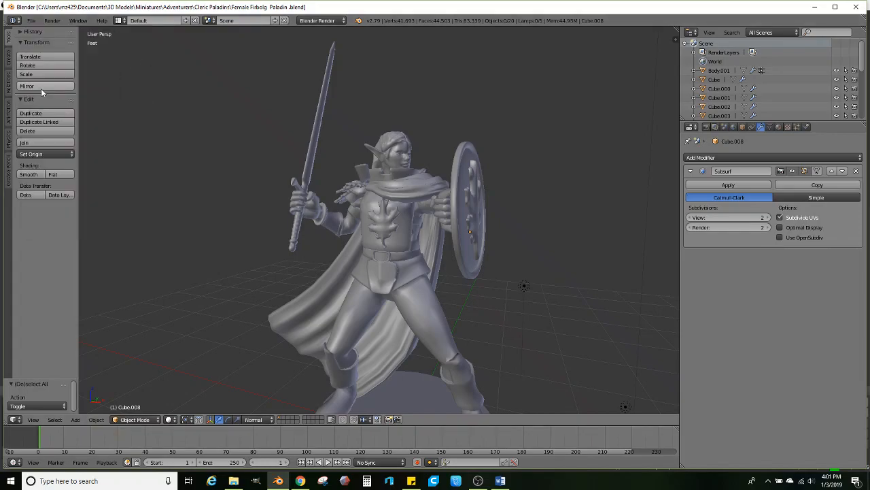
- Export the miniature as Female Firbolg Paladin.stl to the Cleric Paladins folder
left_click(31, 21)
mouse_move(55, 202)
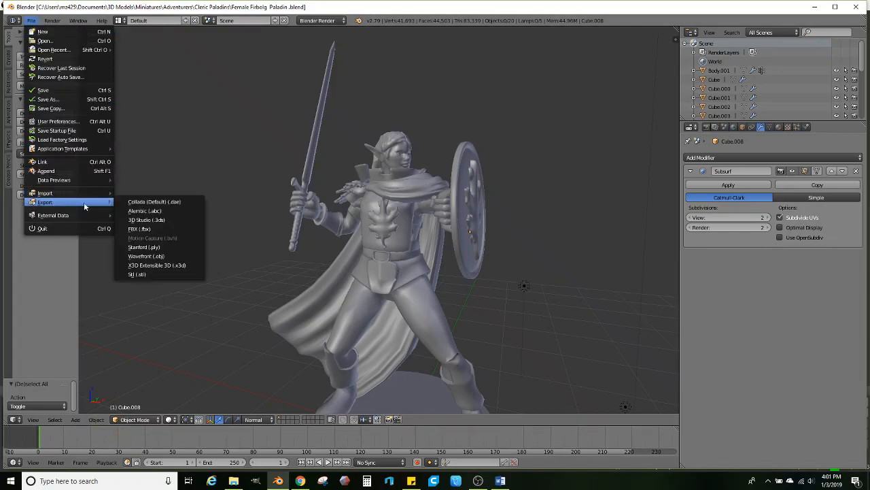
left_click(146, 275)
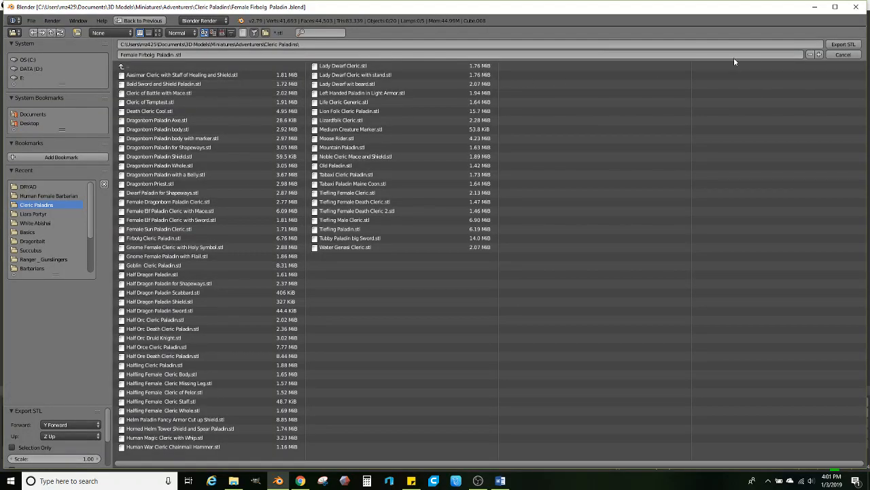
left_click(841, 45)
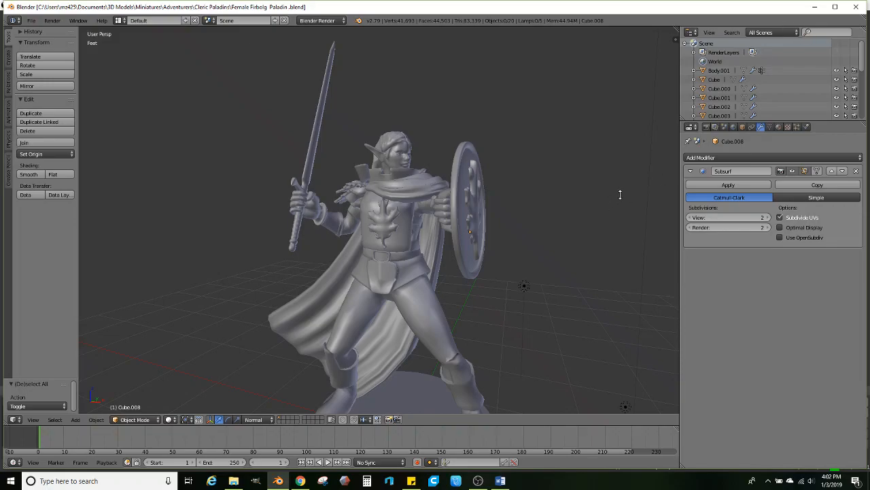
- Switch to 3D Builder and import the Female Firbolg Paladin model from the Cleric Paladins folder, using mm units
left_click(389, 481)
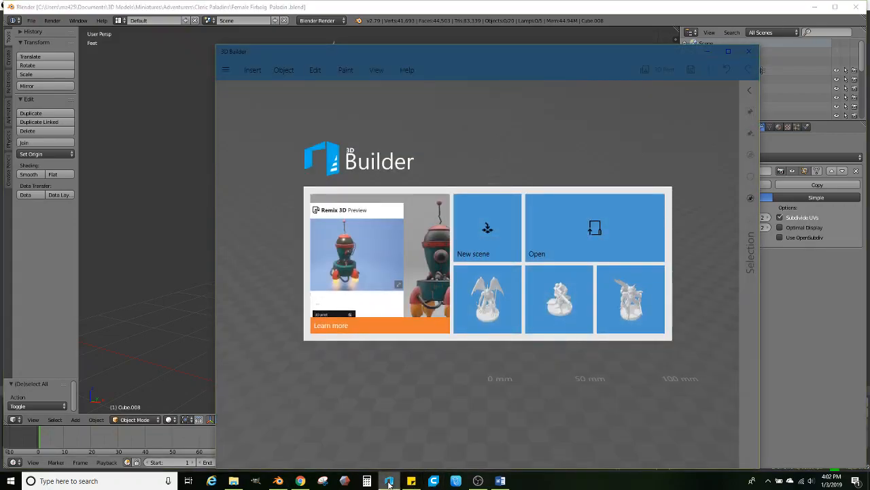
left_click(556, 241)
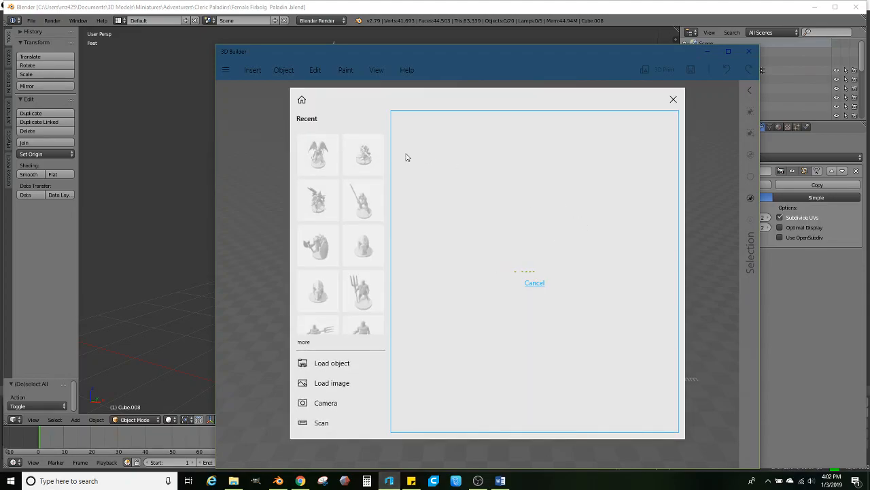
left_click(335, 372)
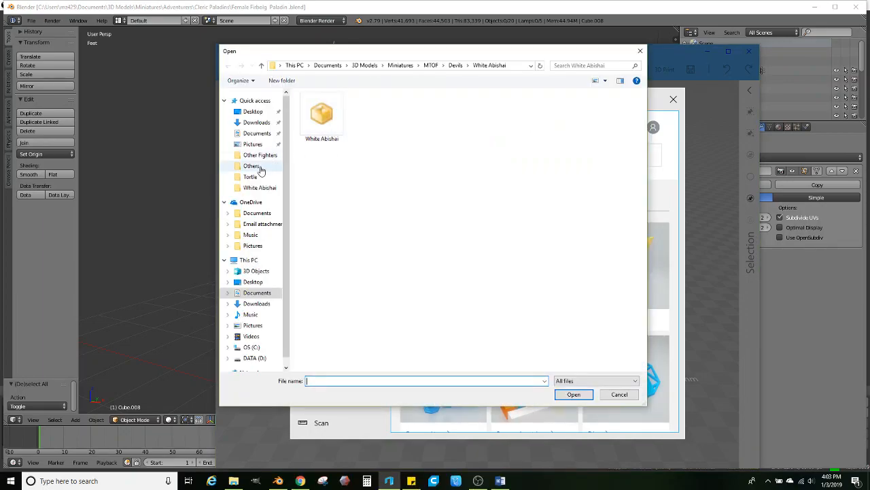
left_click(262, 156)
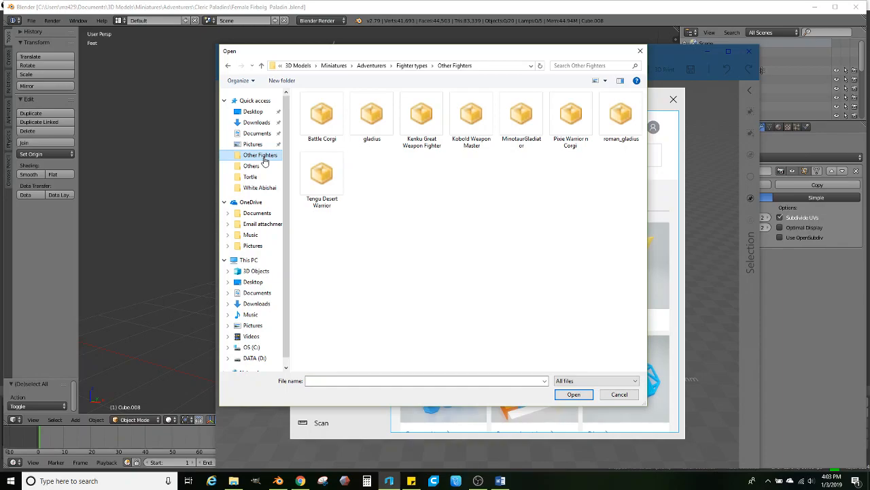
left_click(377, 66)
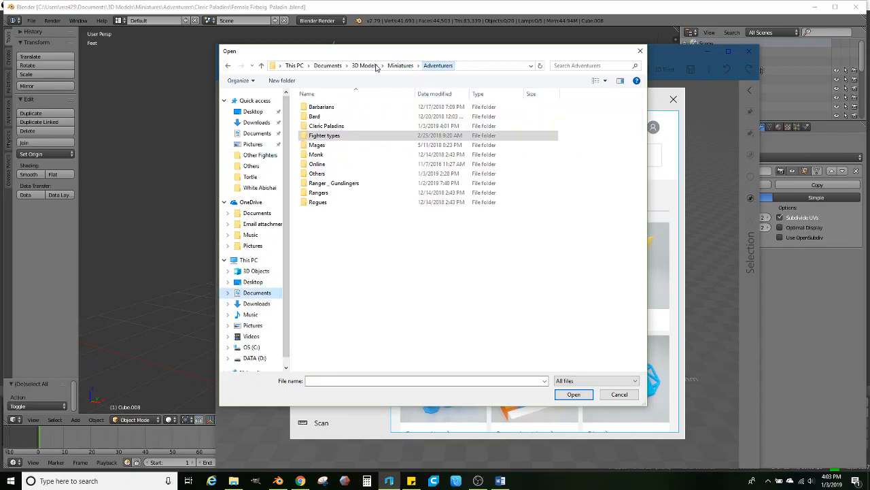
double_click(326, 126)
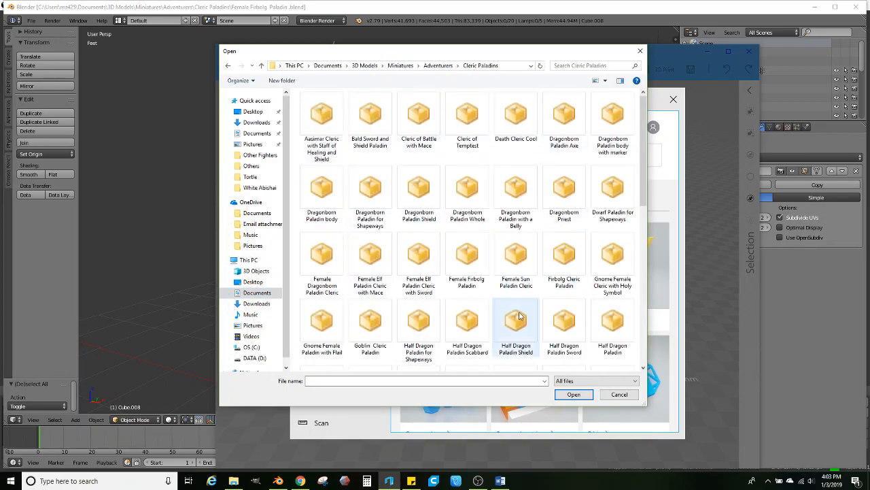
left_click(474, 258)
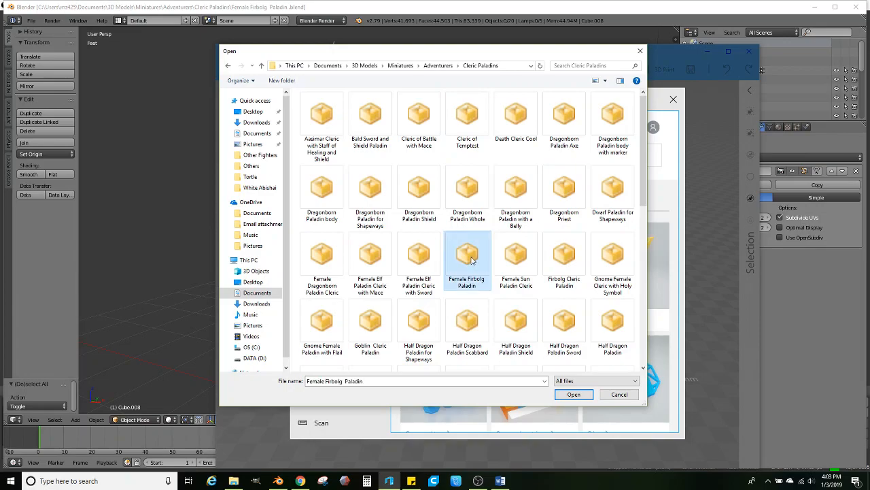
double_click(474, 258)
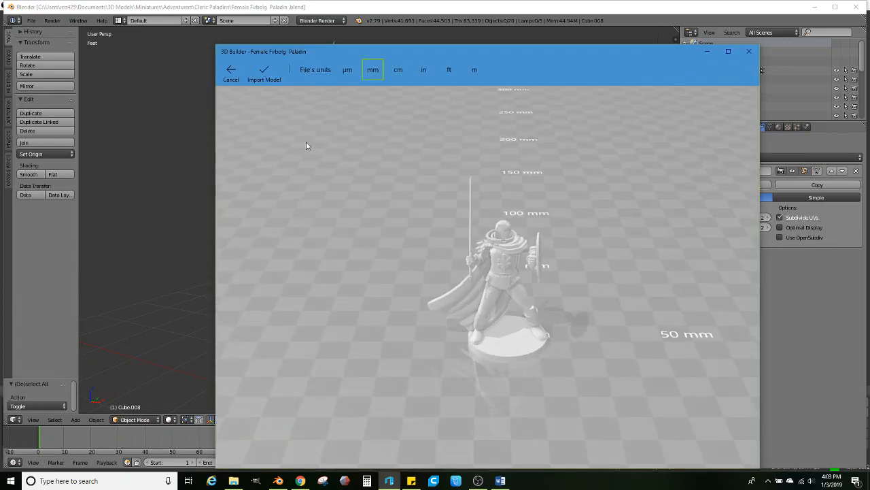
left_click(266, 76)
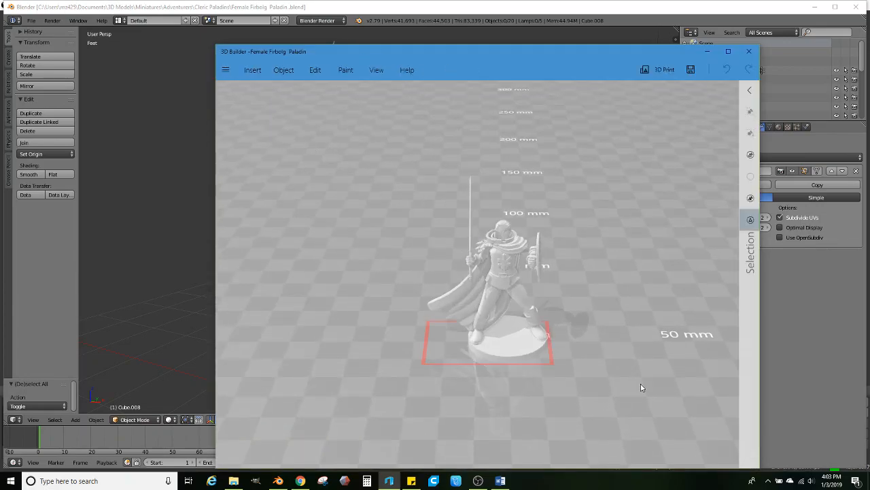
- Repair the imported model and save it in its current file format
left_click(654, 428)
left_click(226, 69)
left_click(245, 128)
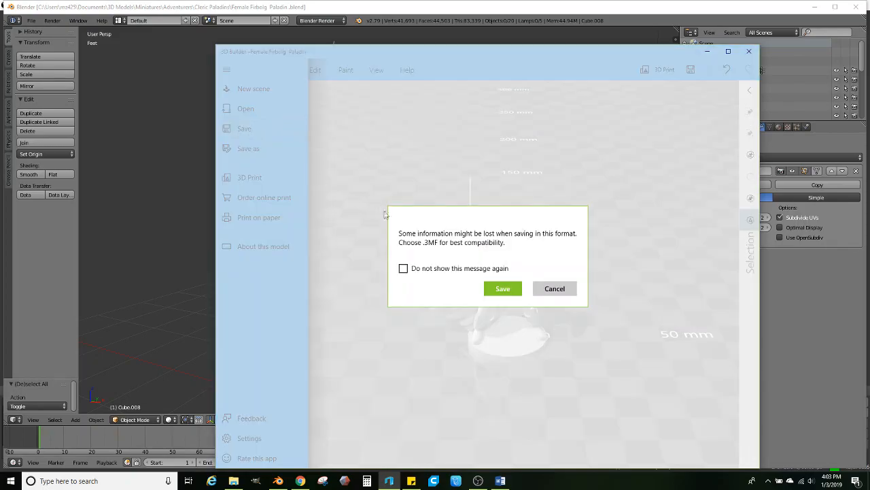
left_click(502, 290)
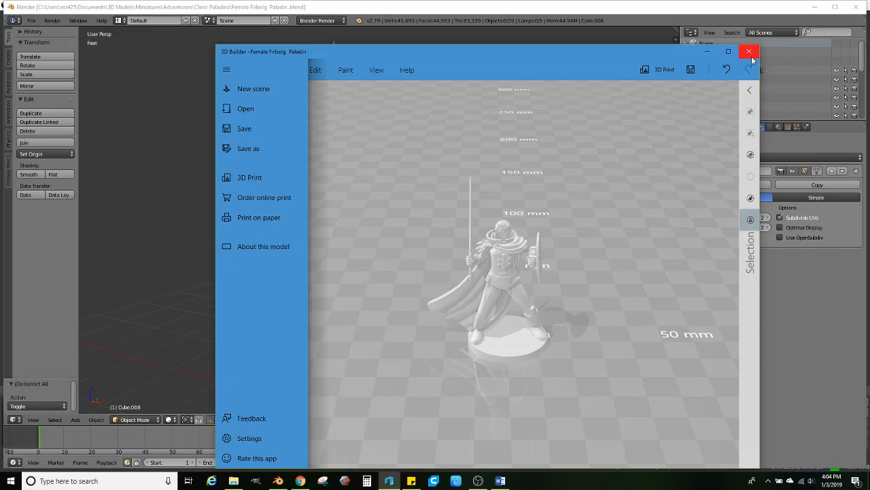
- Close 3D Builder and bring up the Google Drive page in Chrome
left_click(750, 53)
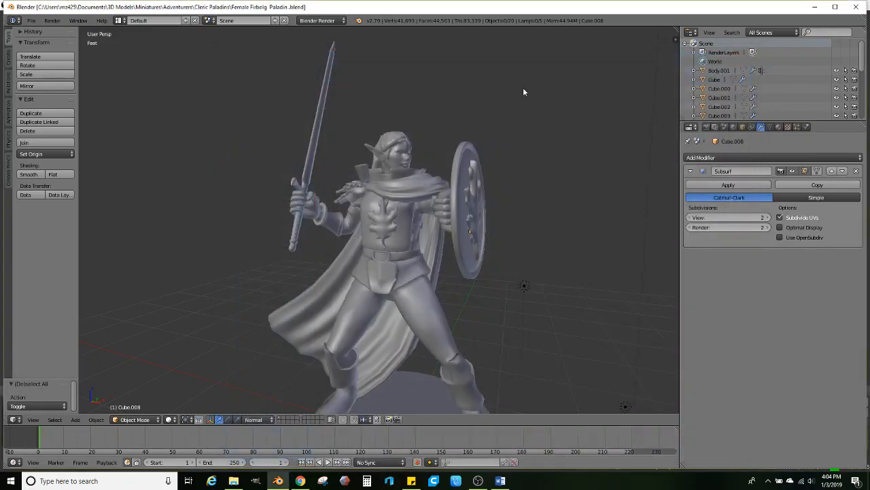
left_click(301, 481)
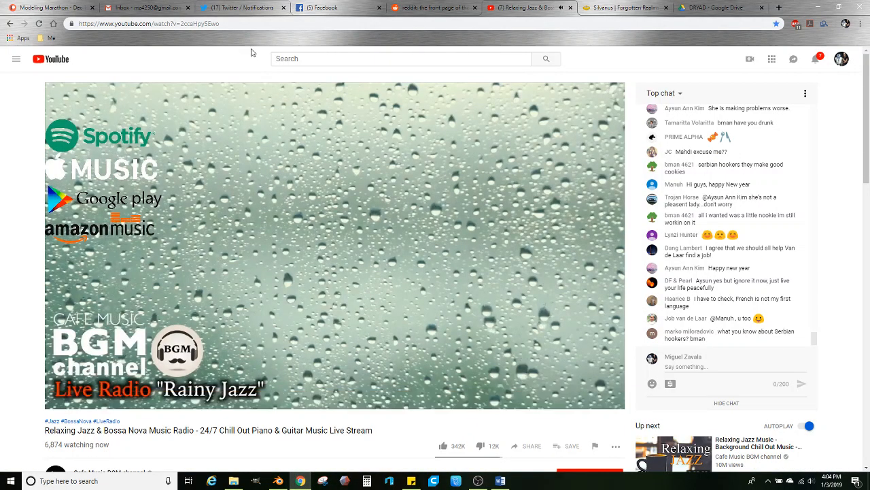
left_click(711, 8)
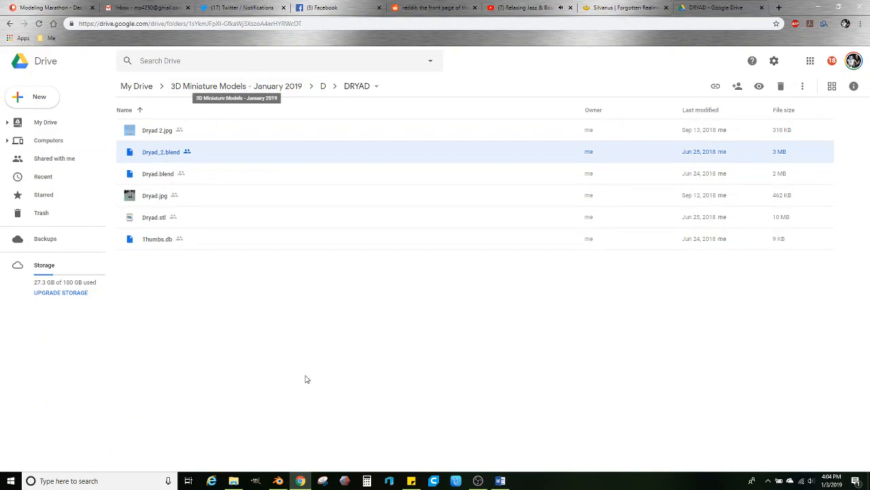
- Switch back to Blender and show the paladin in Rendered viewport shading, with the whole miniature and its shield emblem in view
left_click(278, 481)
scroll(316, 262, "down", 4)
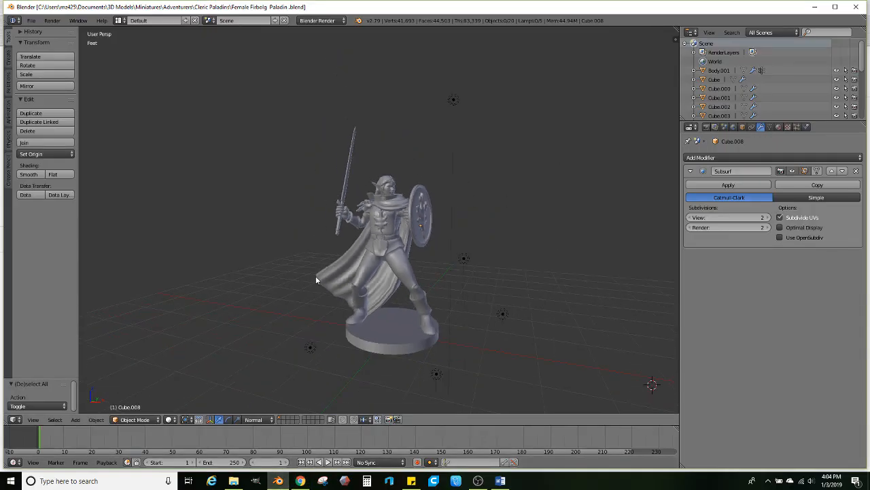
scroll(315, 276, "up", 1)
left_click(169, 419)
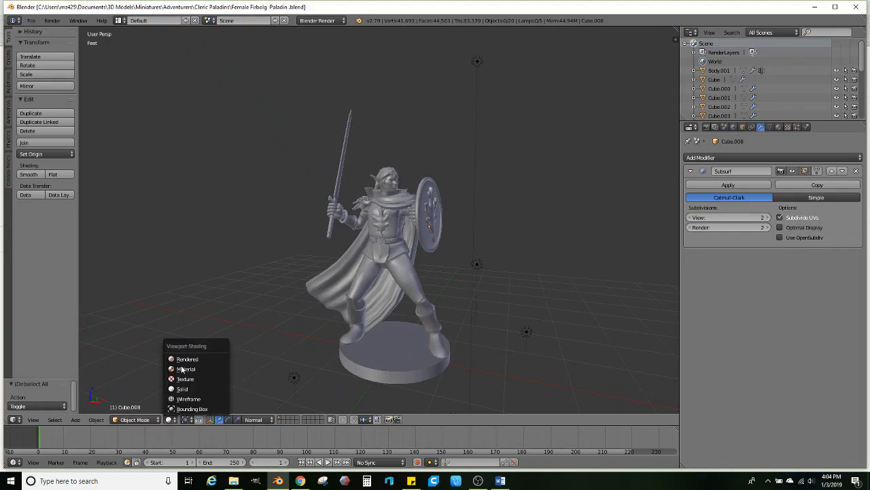
left_click(191, 356)
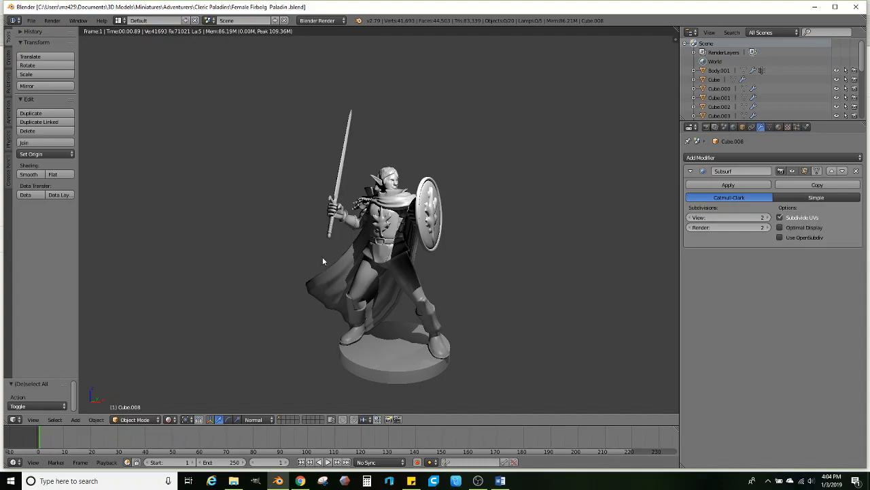
middle_click_drag(386, 278, 410, 269, "shift")
scroll(420, 266, "up", 1)
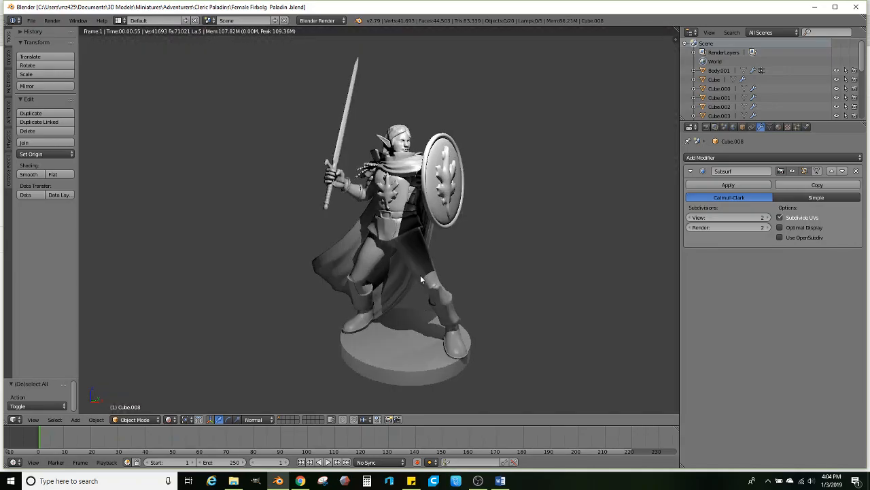
scroll(414, 272, "down", 1)
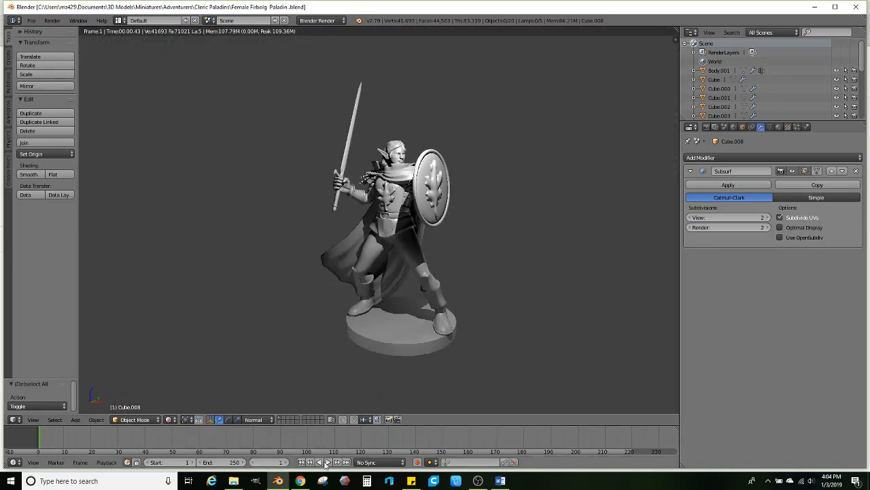
- Capture the rendered paladin with Snipping Tool and save it as JPEG file Female Firbolg Paladin in the Adventurers > Cleric Paladins folder
left_click(323, 481)
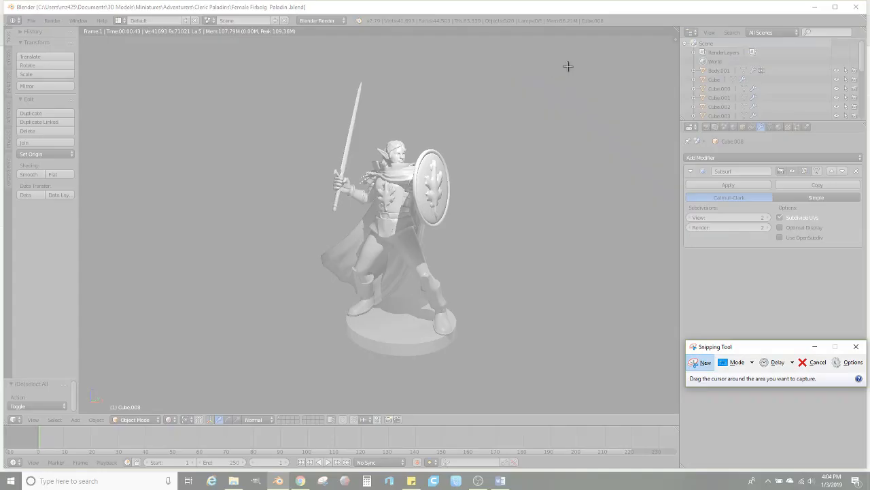
left_click_drag(576, 60, 228, 378)
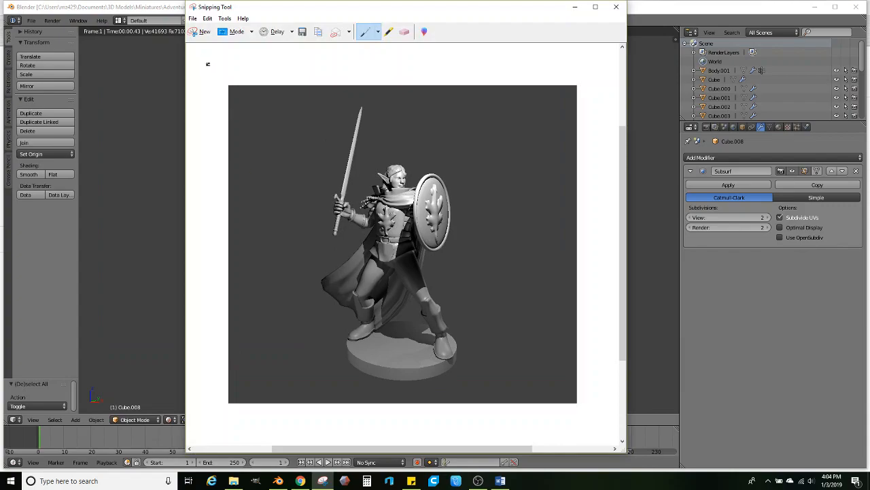
left_click(192, 19)
left_click(221, 45)
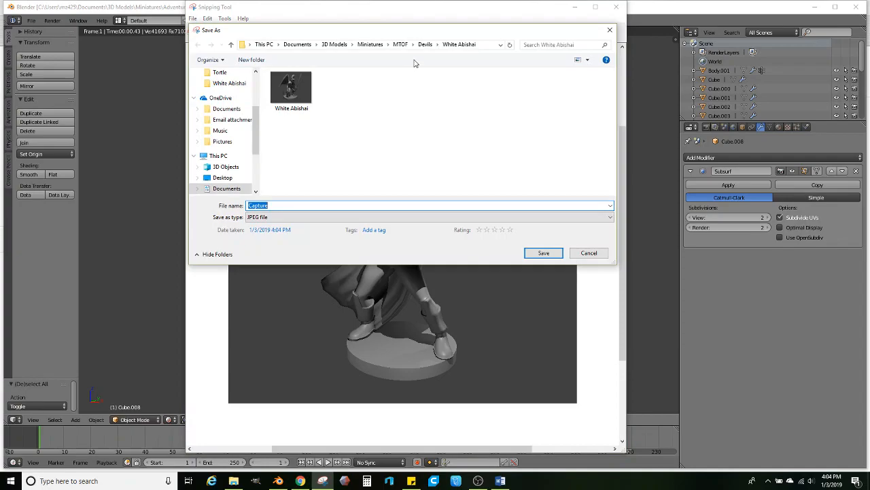
scroll(241, 87, "up", 3)
left_click(234, 88)
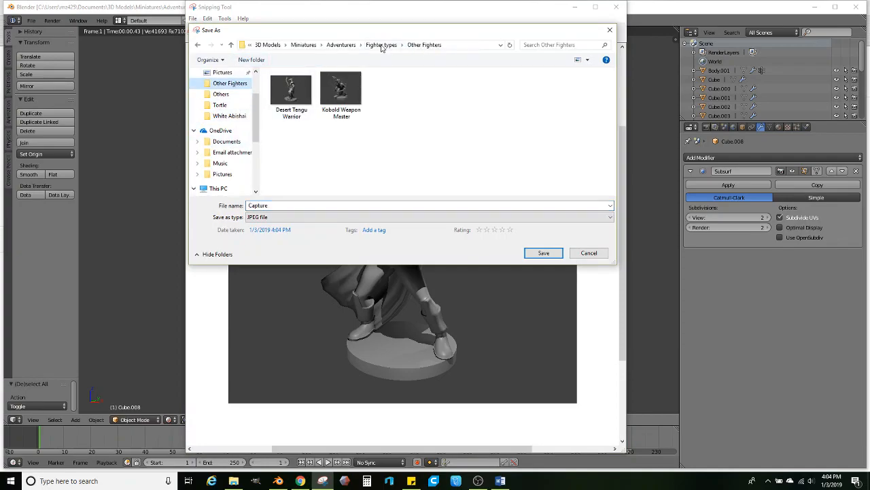
left_click(341, 44)
double_click(304, 104)
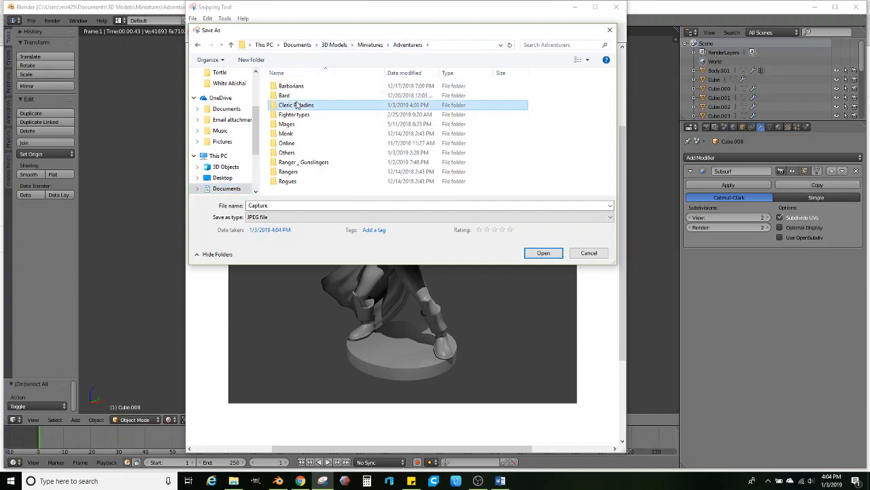
left_click(302, 206)
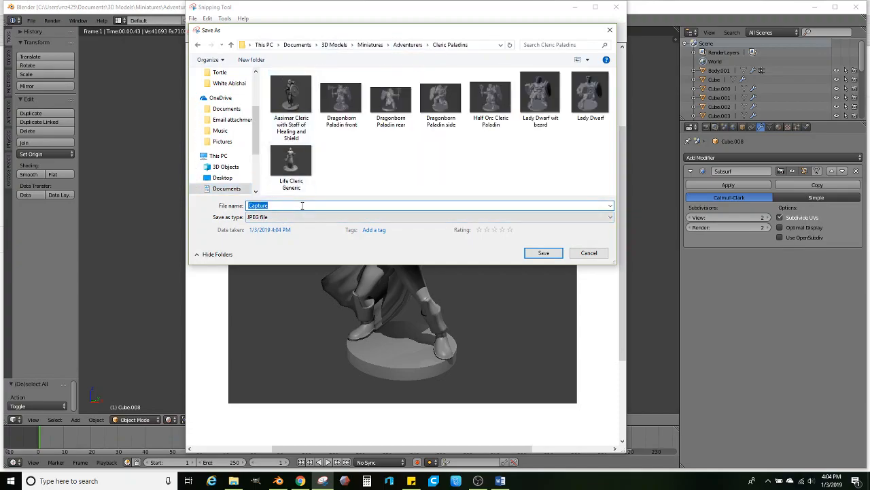
type("Female Firbolg Paladin")
key("Return")
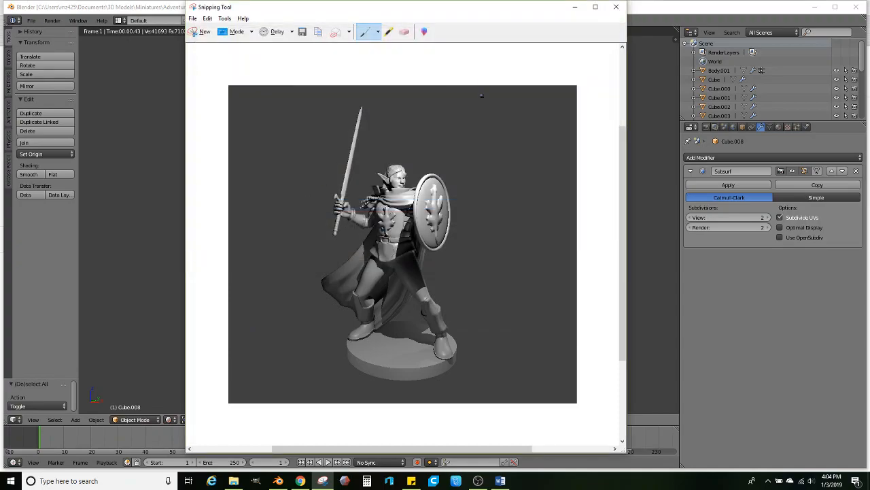
- Close Snipping Tool and save the paladin scene to its existing .blend file
left_click(617, 8)
left_click(31, 21)
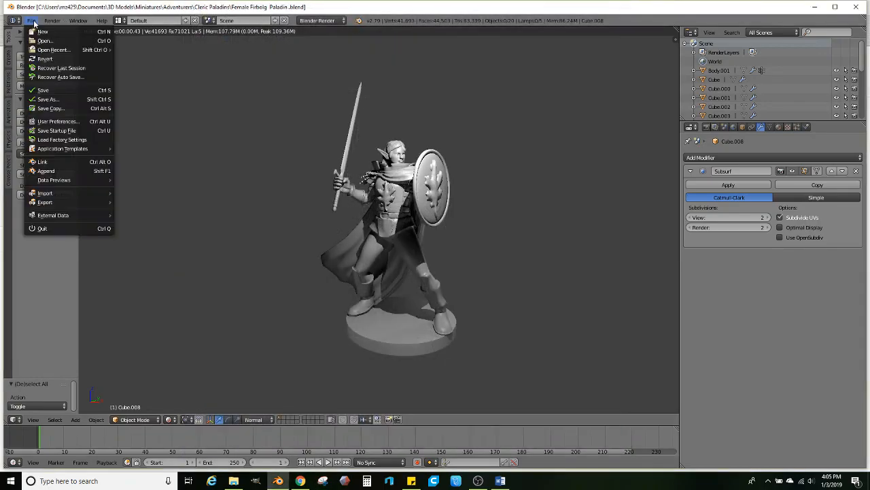
left_click(40, 90)
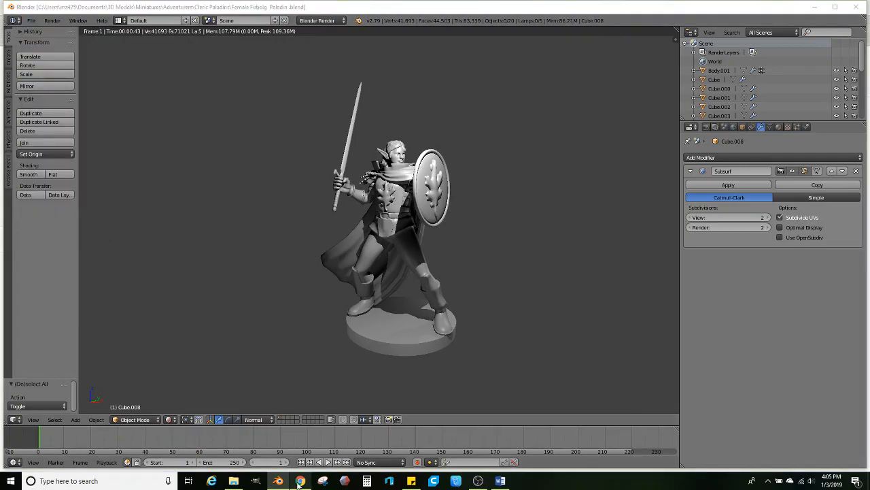
- Switch to Google Drive in Chrome, open 3D Miniature Models - January 2019 and select the 2 New Models in January 2019 folder
left_click(300, 481)
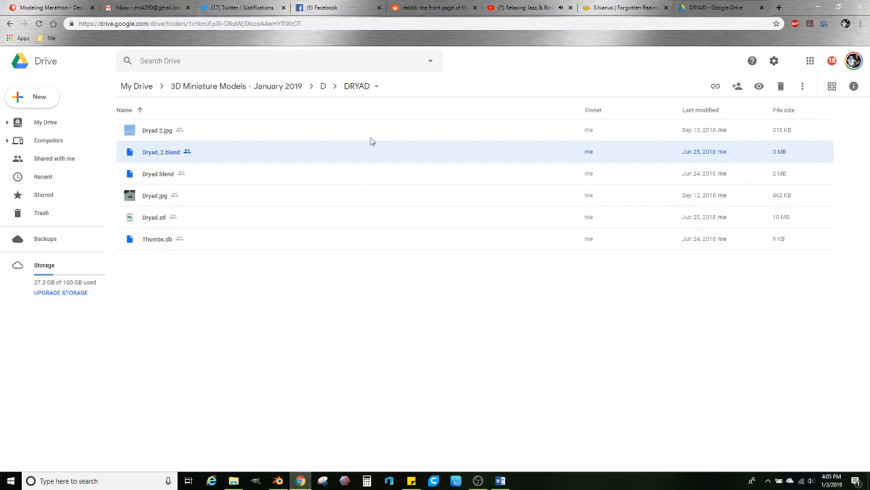
left_click(210, 87)
left_click(174, 148)
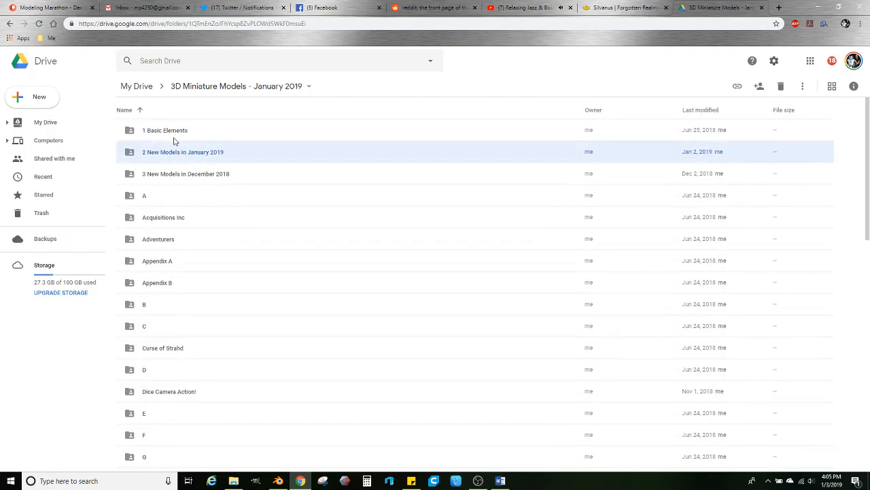
left_click(171, 132)
left_click(190, 156)
- Switch to File Explorer and open the file location of the recent Female Firbolg Paladin image
left_click(233, 481)
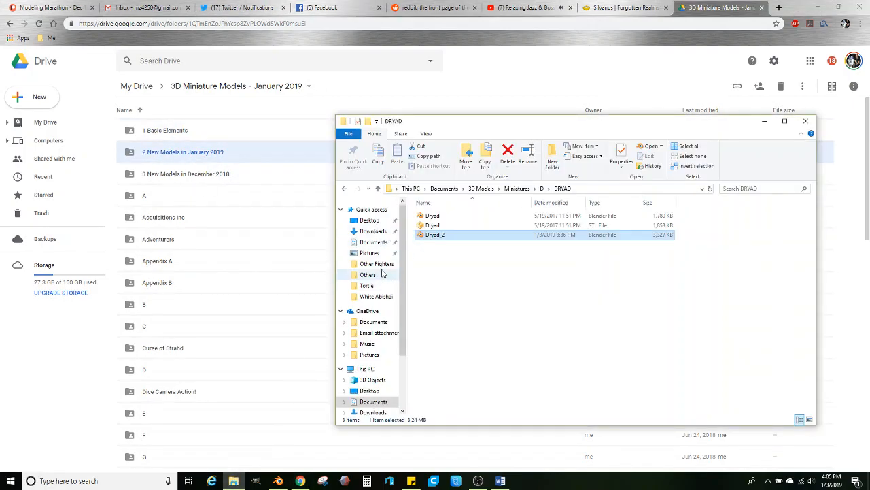
left_click(382, 210)
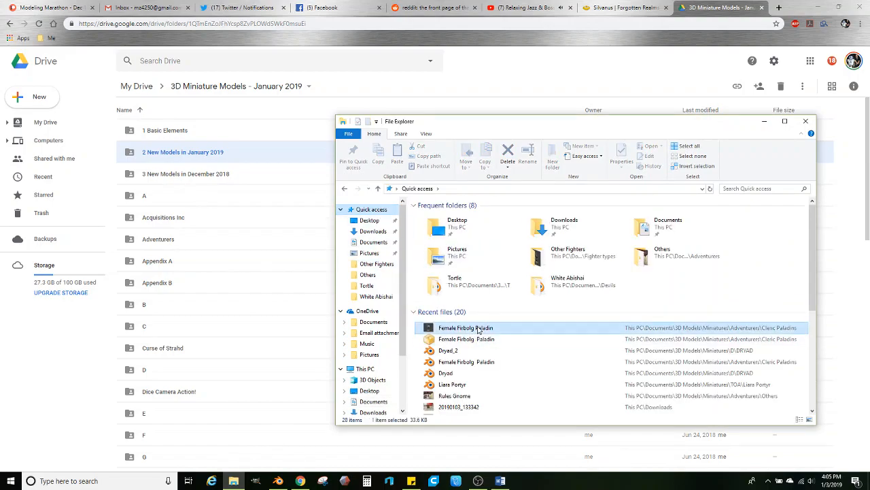
left_click(478, 329)
right_click(478, 330)
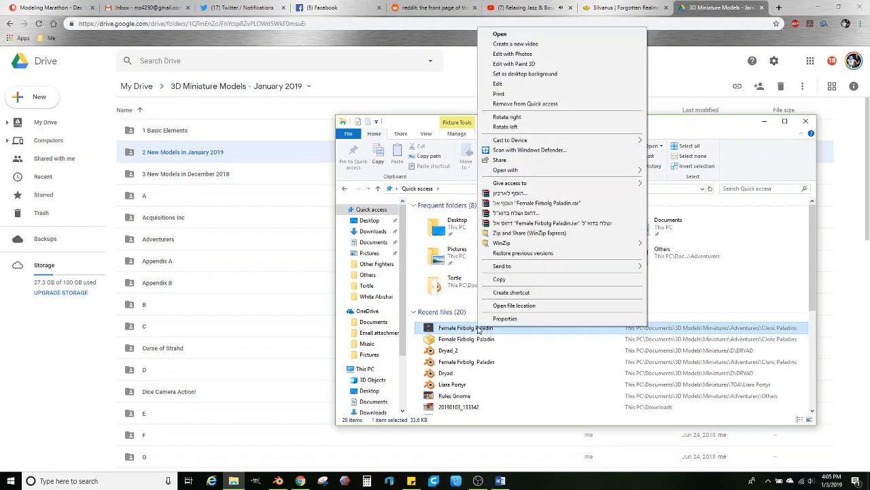
left_click(533, 306)
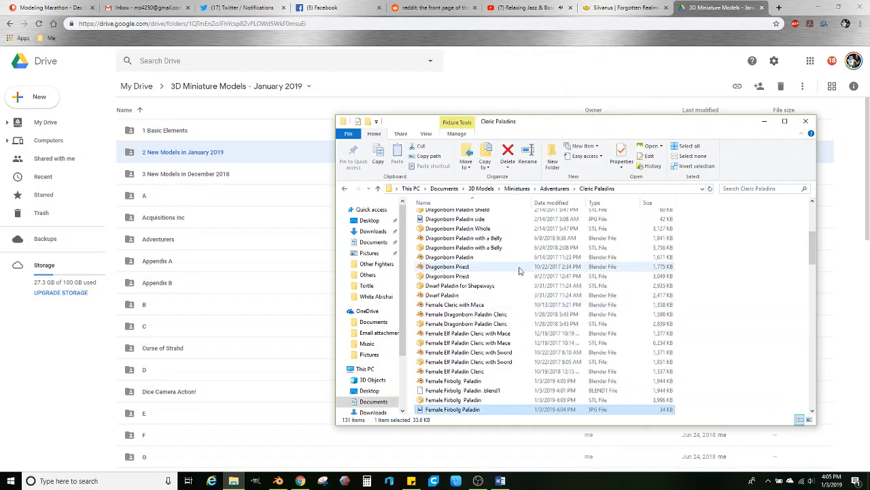
- Delete the Female Firbolg Paladin .blend1 backup file from the Cleric Paladins folder
scroll(472, 357, "down", 2)
left_click(468, 333)
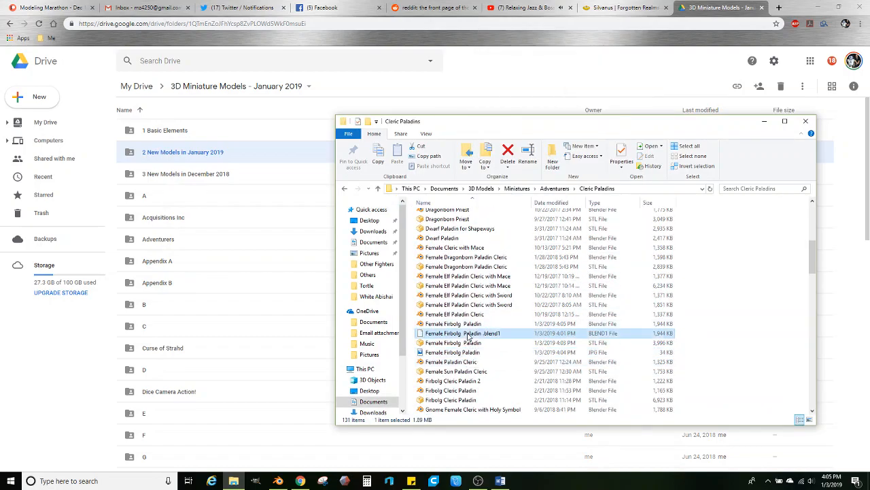
key("Delete")
- Upload the Female Firbolg Paladin .blend, .stl and .JPG files to the 2 New Models in January 2019 folder on Google Drive
left_click(468, 325)
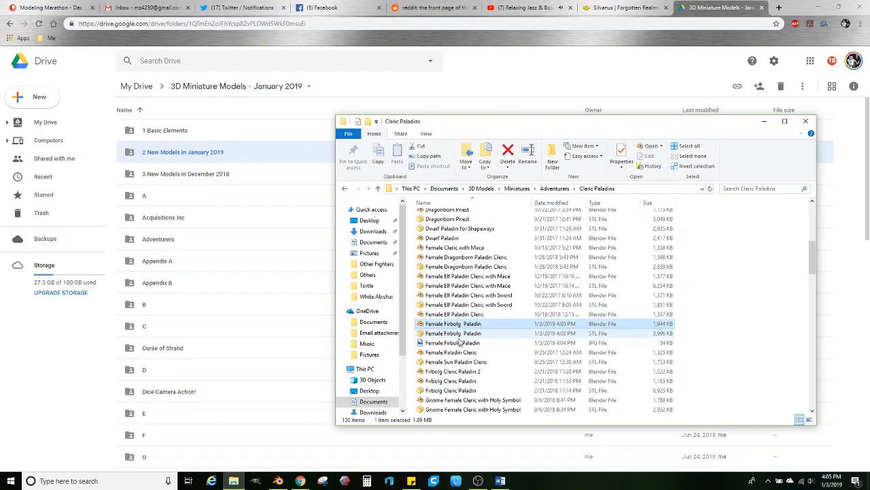
left_click(456, 343, "shift")
left_click_drag(455, 343, 163, 151)
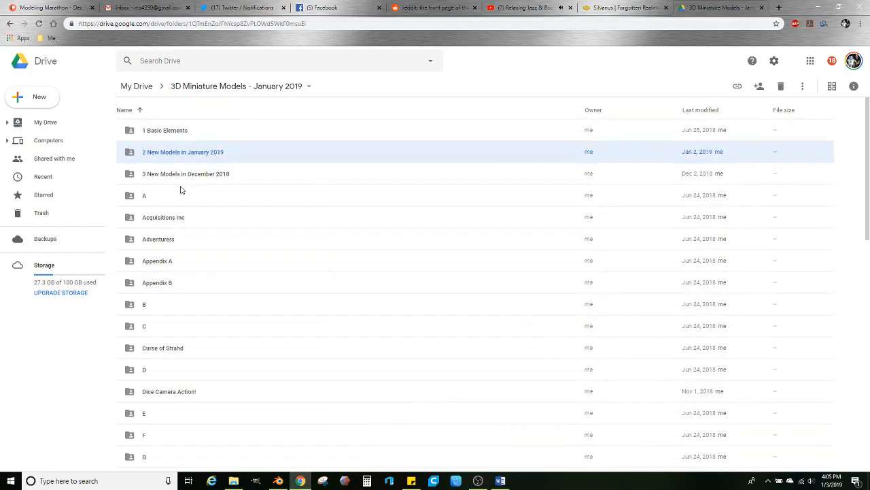
- Upload the same three Female Firbolg Paladin files to Google Drive's Adventurers > Cleric Paladins folder and dismiss the upload list
left_click(162, 242)
double_click(162, 242)
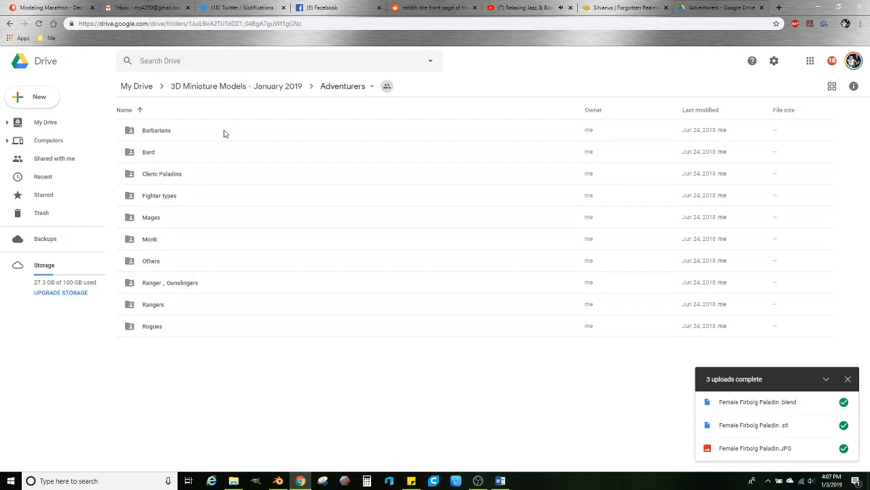
double_click(154, 176)
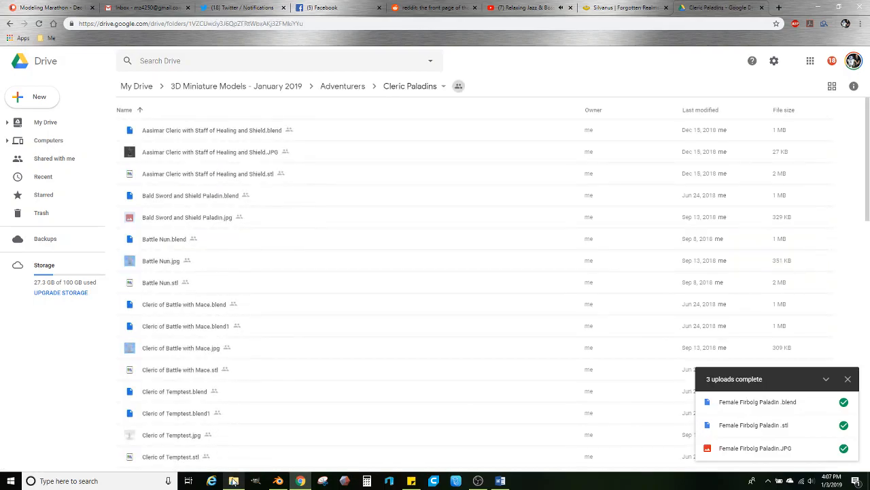
key("alt+Tab")
left_click_drag(455, 327, 244, 264)
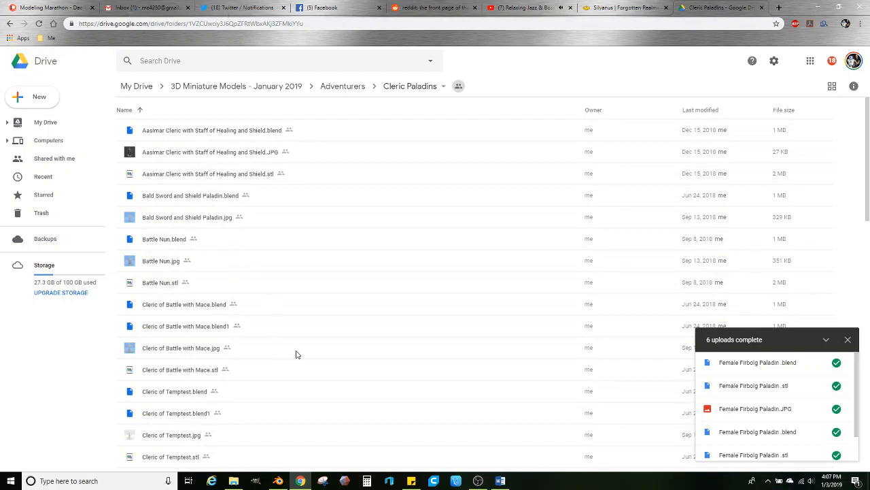
mouse_move(278, 483)
left_click(848, 339)
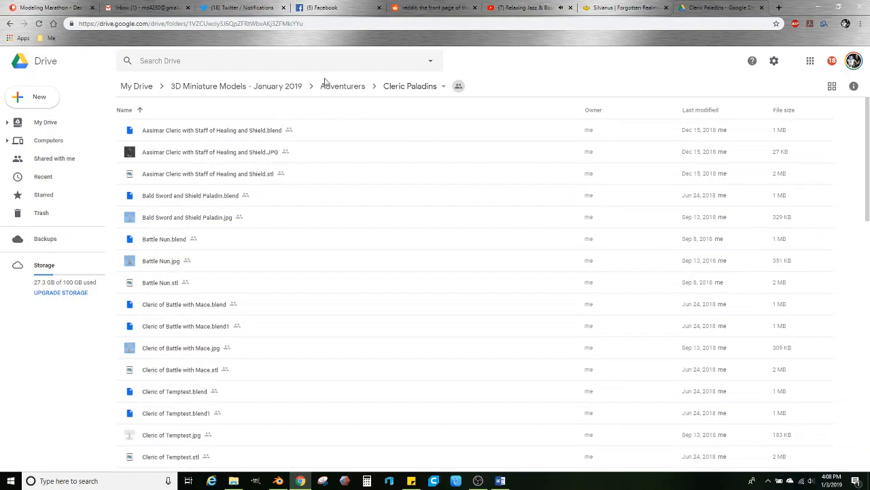
- Switch to the Patreon modeling requests post and search Google for the requested character Felgolos
left_click(47, 7)
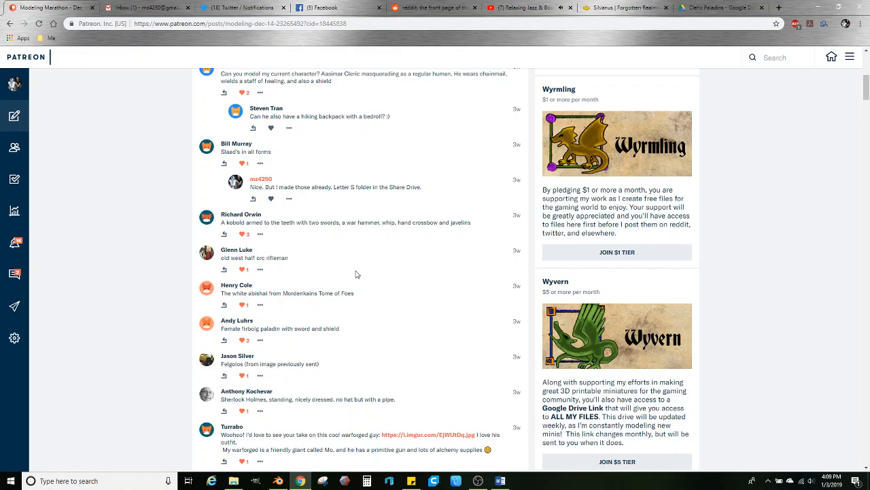
mouse_move(70, 232)
double_click(230, 365)
right_click(232, 366)
left_click(279, 382)
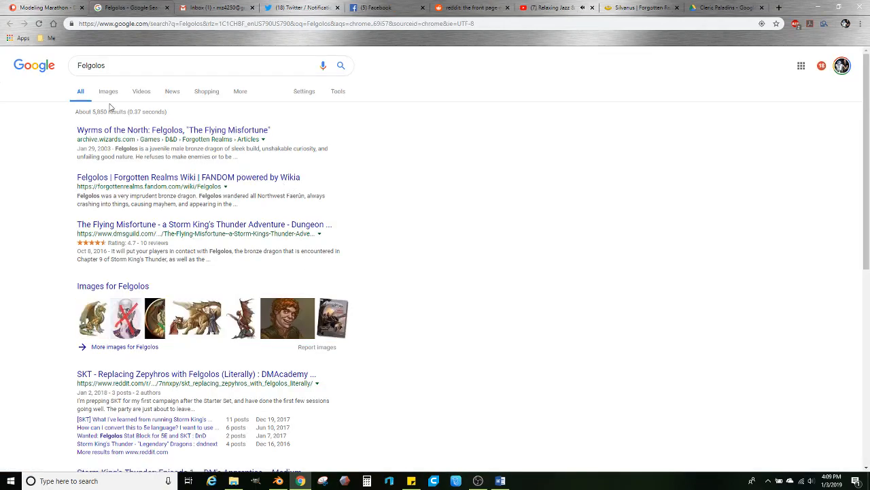
- Look over the Felgolos image results and return to the full web results
left_click(108, 93)
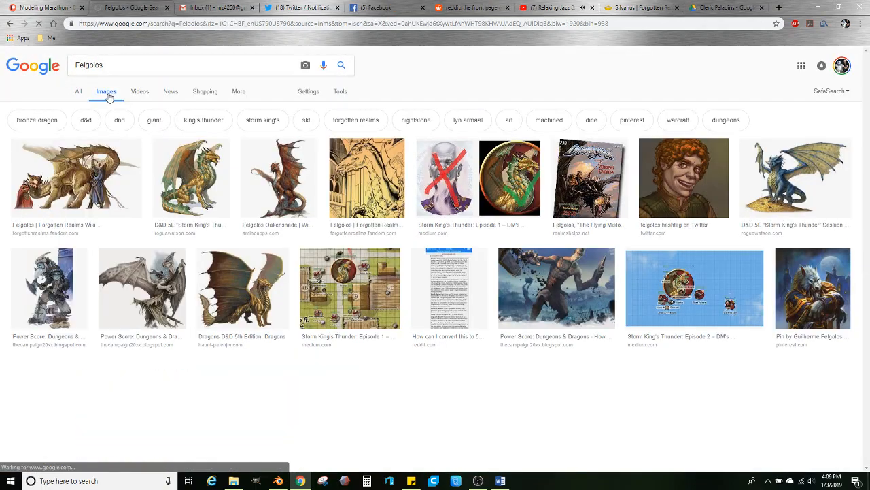
mouse_move(106, 176)
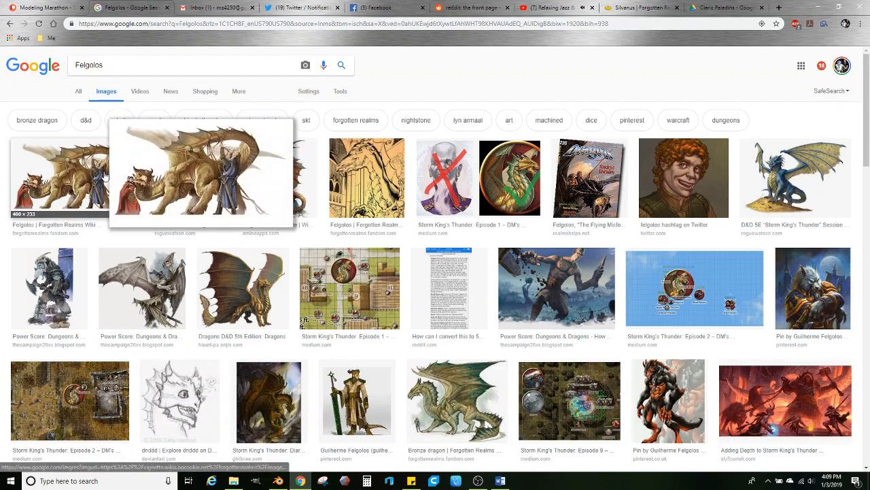
left_click(79, 92)
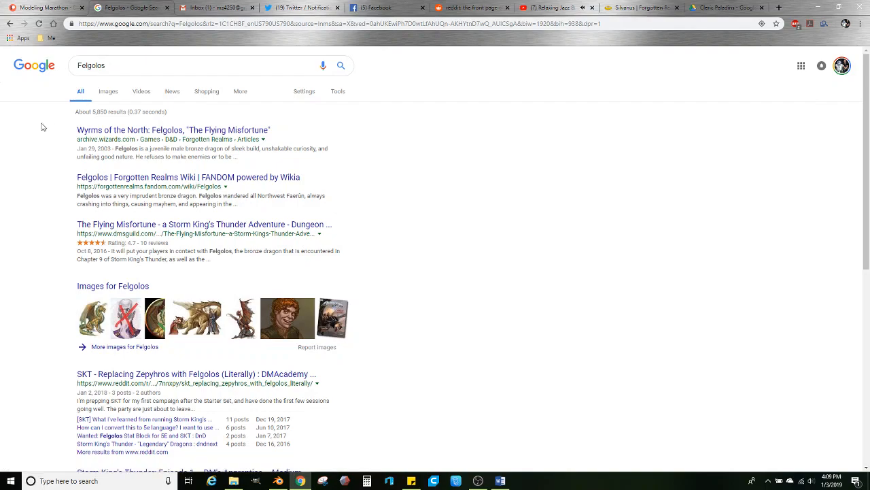
- Open the Wyrms of the North article in a new tab and read the Forgotten Realms Wiki page on Felgolos
right_click(159, 134)
left_click(166, 138)
left_click(132, 179)
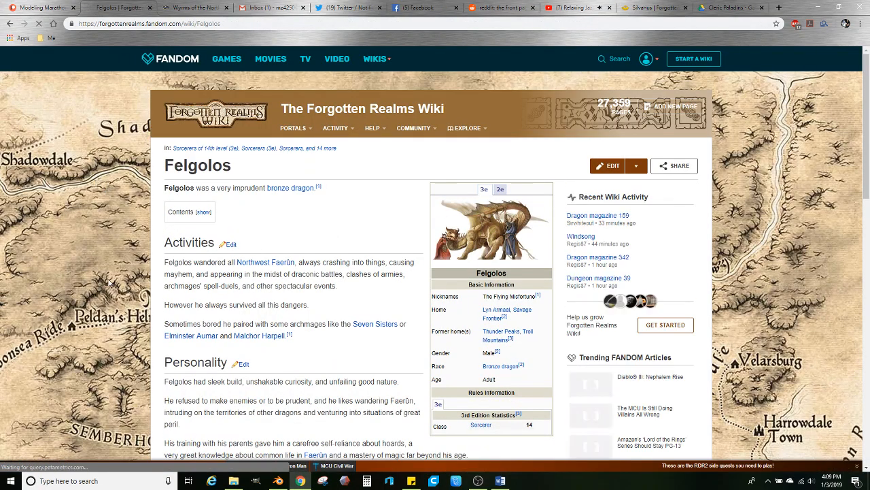
scroll(143, 306, "down", 3)
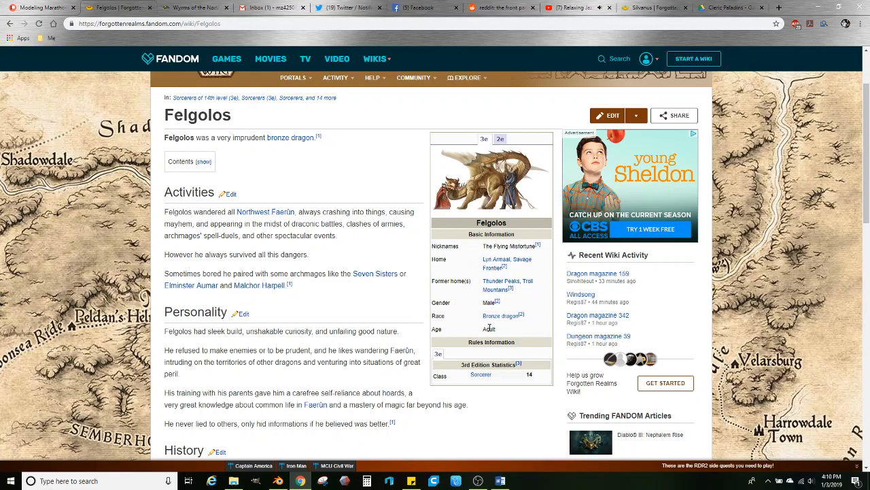
scroll(309, 357, "down", 1)
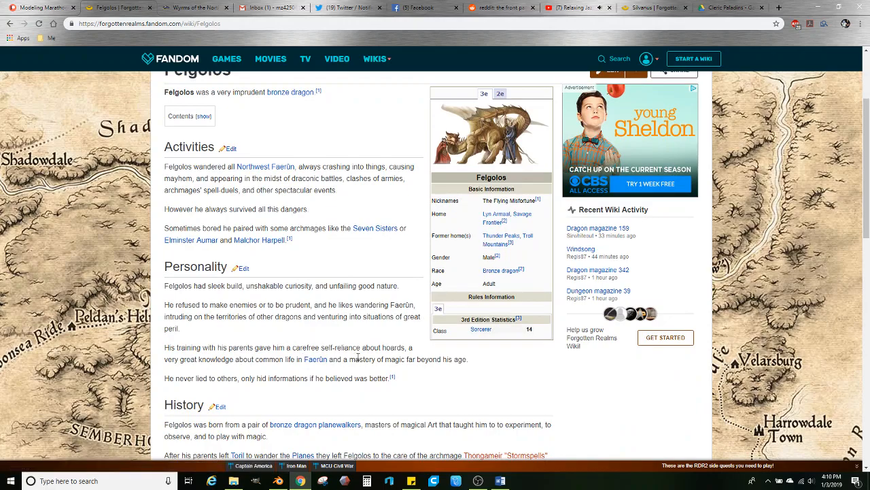
scroll(358, 357, "down", 2)
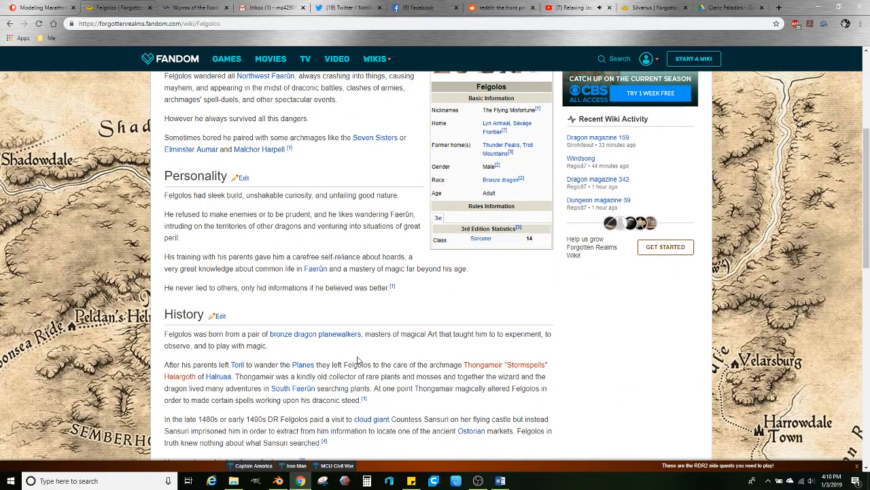
scroll(361, 358, "up", 3)
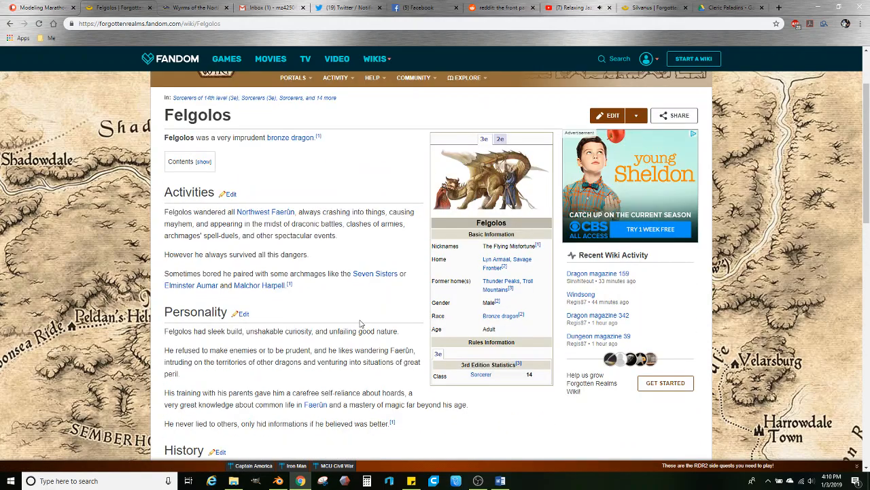
mouse_move(279, 480)
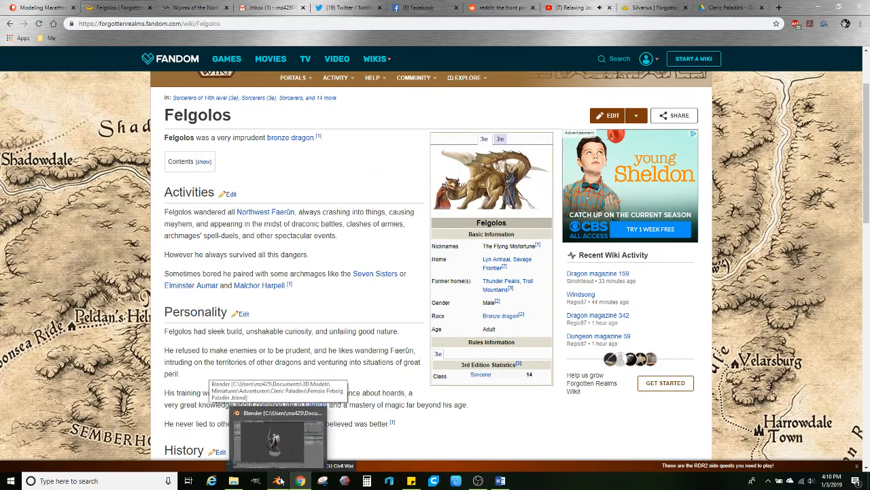
left_click(279, 480)
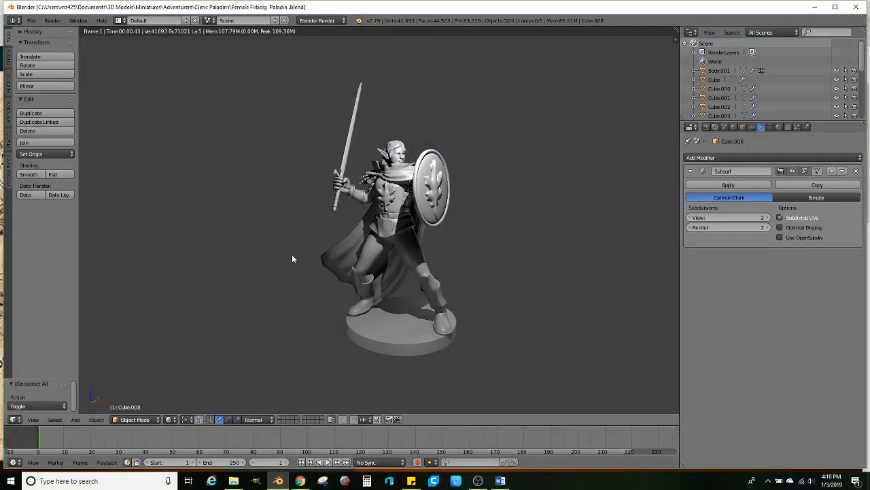
left_click(278, 480)
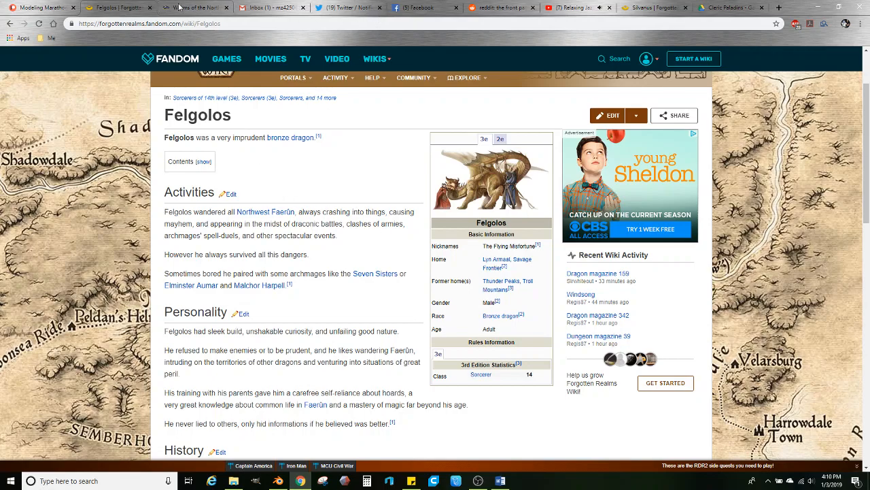
left_click(41, 7)
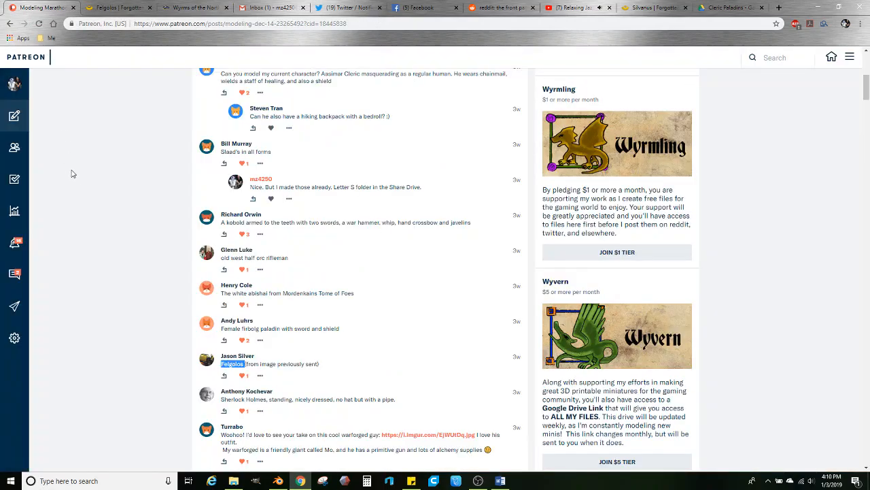
- Open Thingiverse in a new browser tab and search it for bronze dragon
left_click(779, 7)
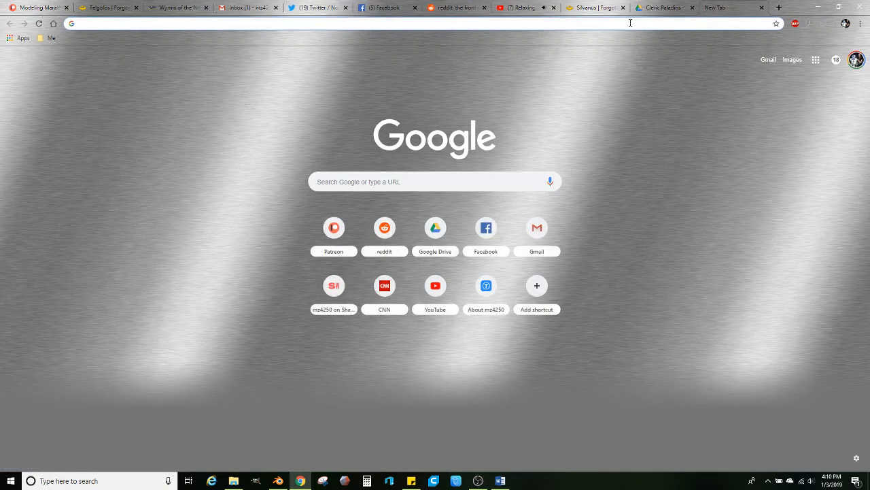
type("thin")
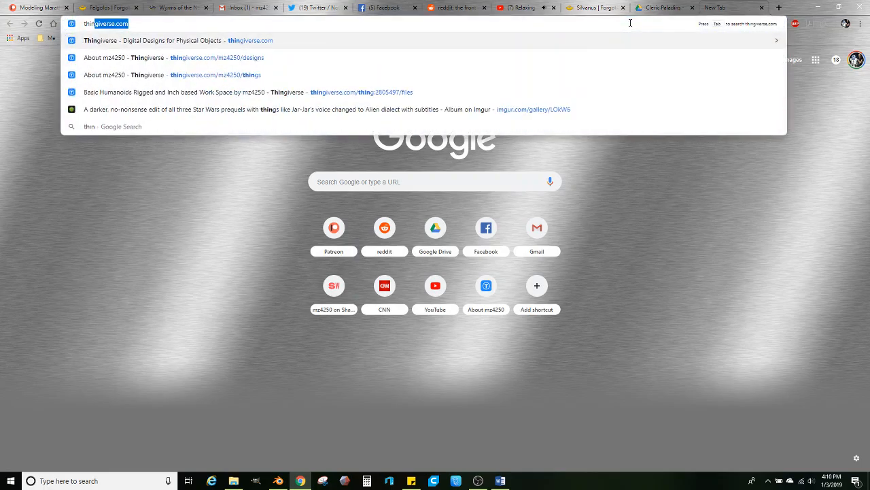
key("Return")
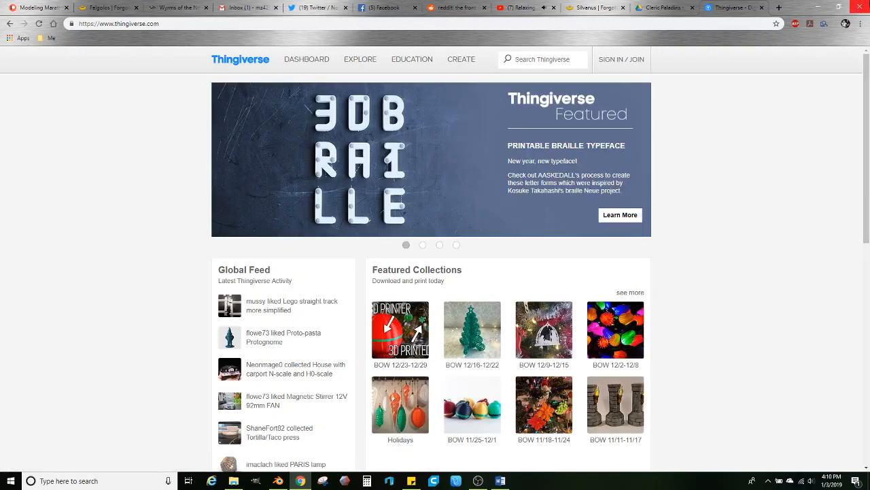
left_click(553, 59)
type("b")
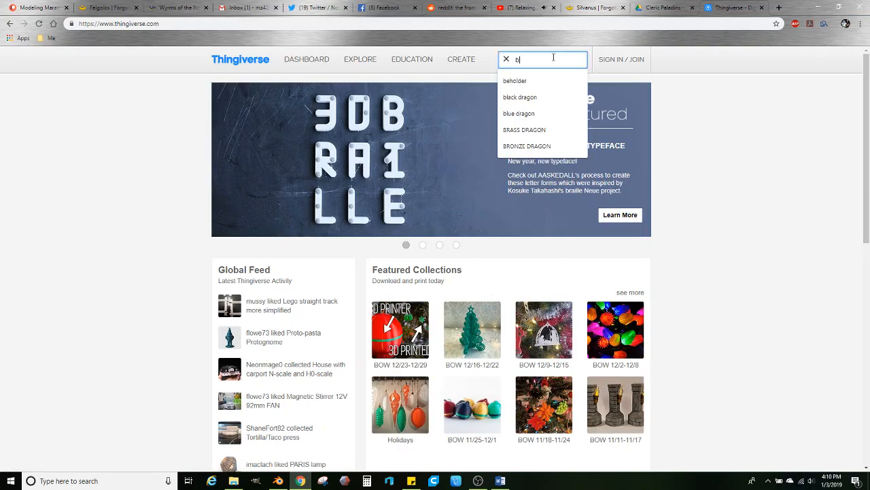
type("ronze dragon")
key("Return")
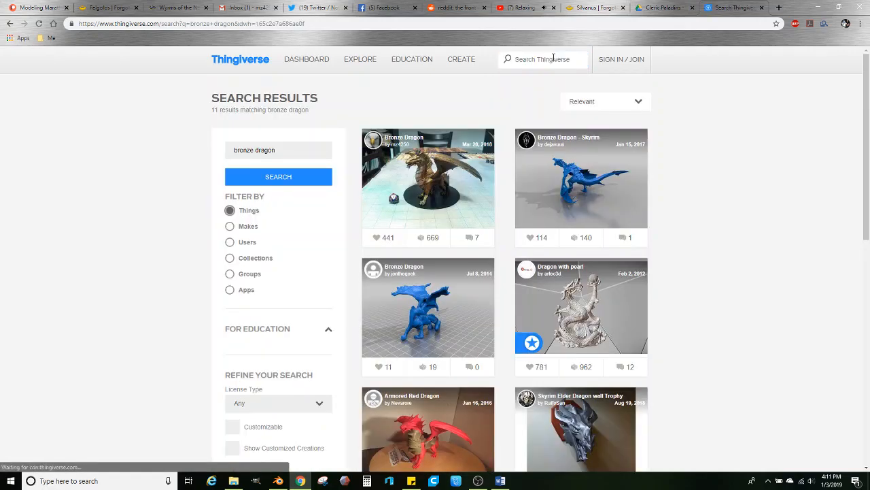
- Open the Bronze Dragon model dated Mar 20, 2018 and copy its page address
left_click(423, 175)
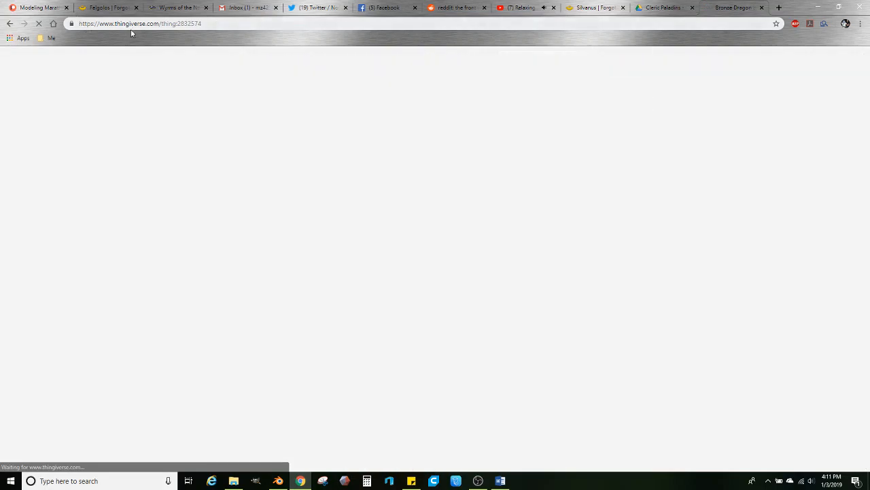
left_click(147, 23)
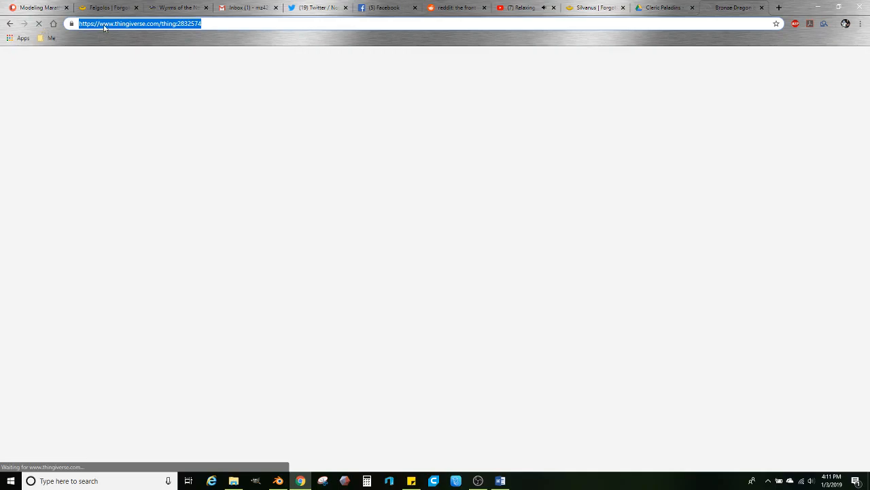
left_click(215, 22)
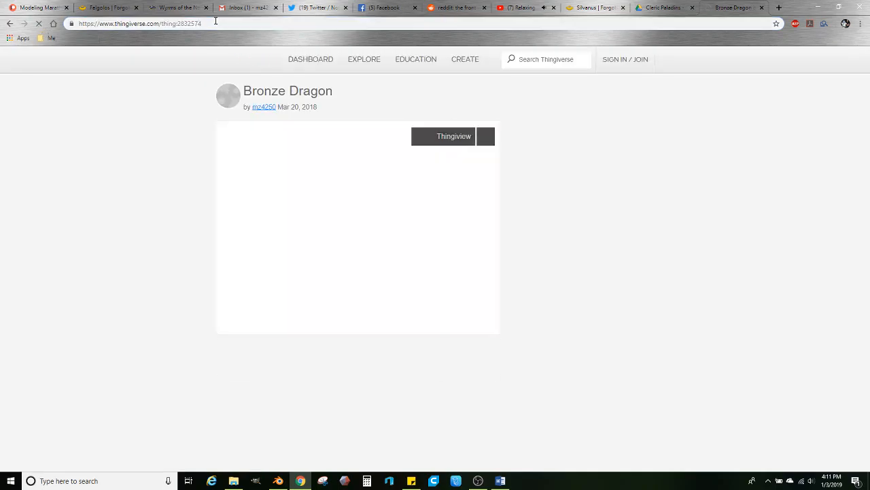
left_click(186, 24)
key("ctrl+c")
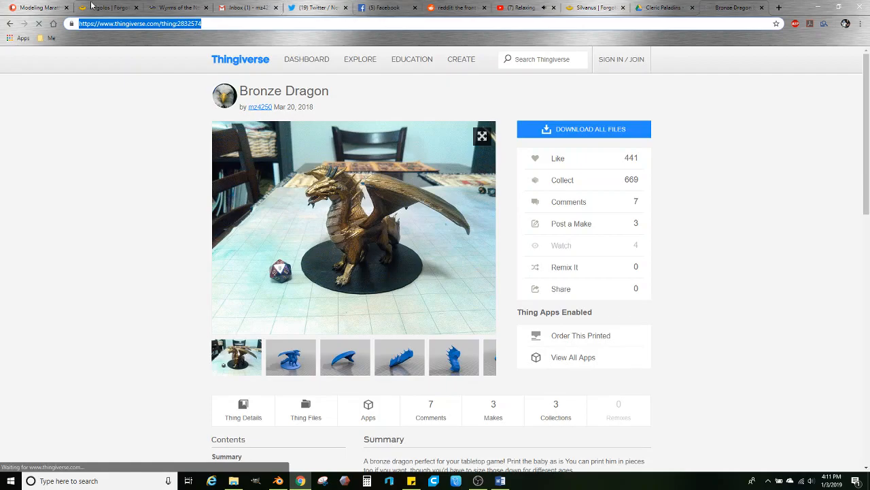
- Start a reply to the Felgolos request on Patreon reading "Hello. So I actually made a Bronze Dragon already. You can grab it"
left_click(44, 6)
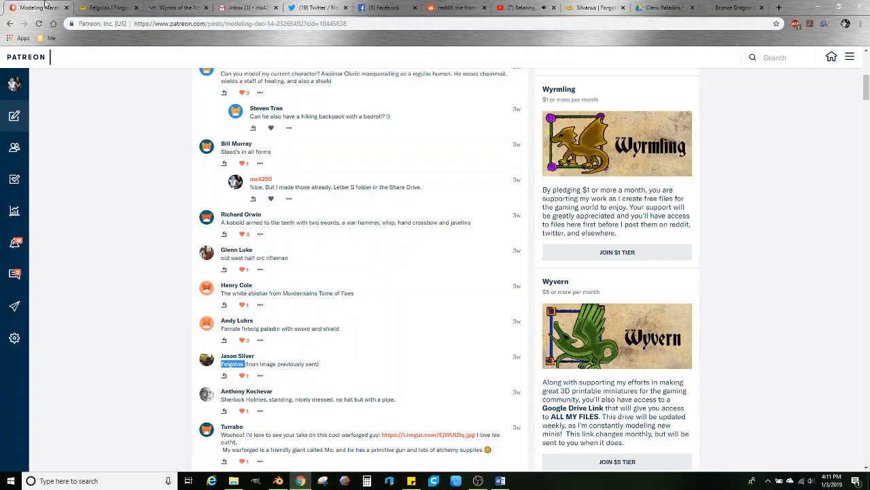
left_click(337, 366)
left_click(224, 375)
type("H")
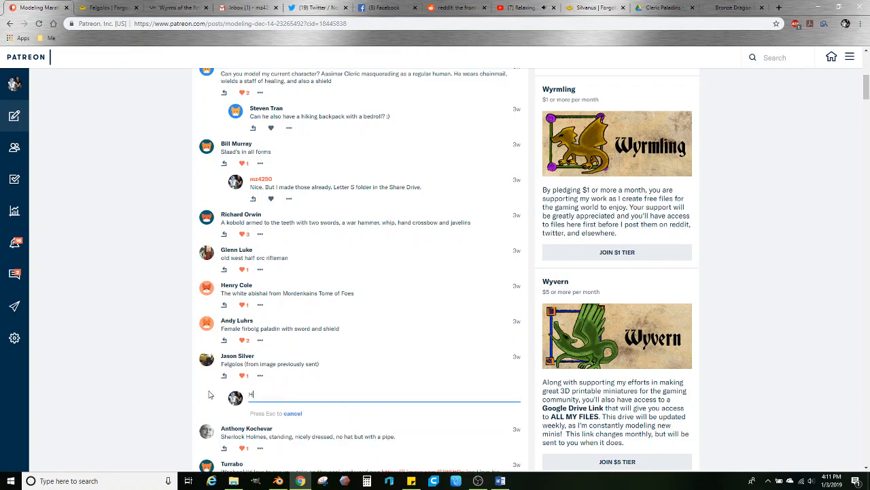
type("ello. So I actually made a Bronze Dragon already. You cran grab it")
- Complete the reply with "here or in the share drive under D:" and the copied Thingiverse link, and post it
type("here")
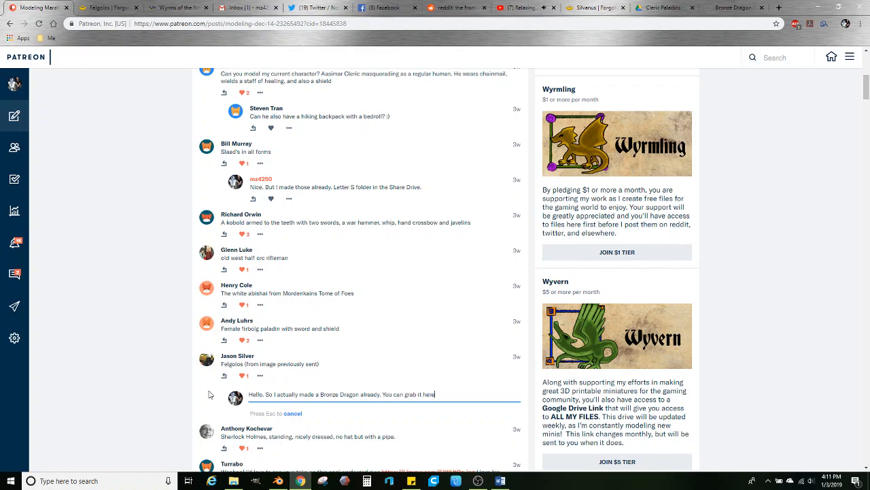
type(" or in the share drive under D:")
key("ctrl+v")
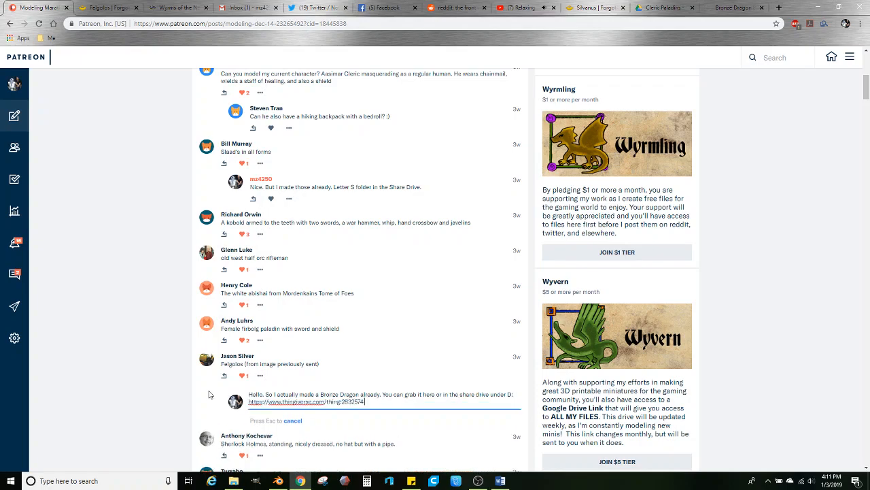
key("Return")
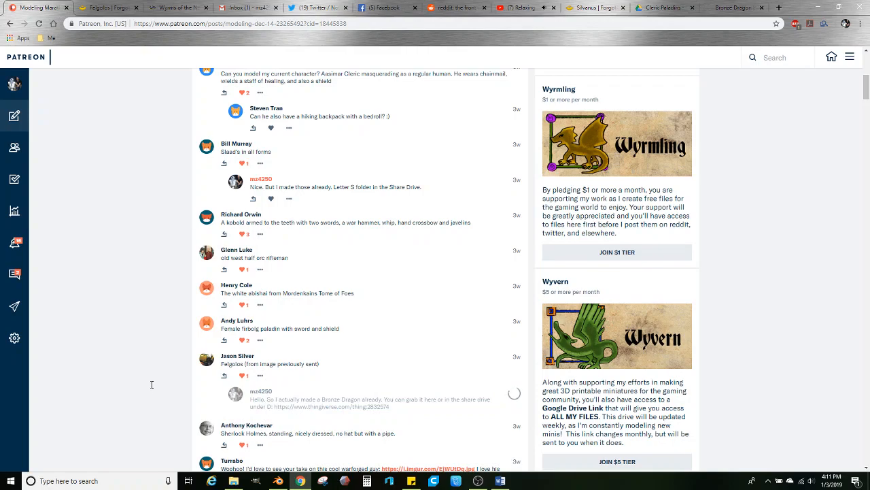
scroll(163, 392, "down", 2)
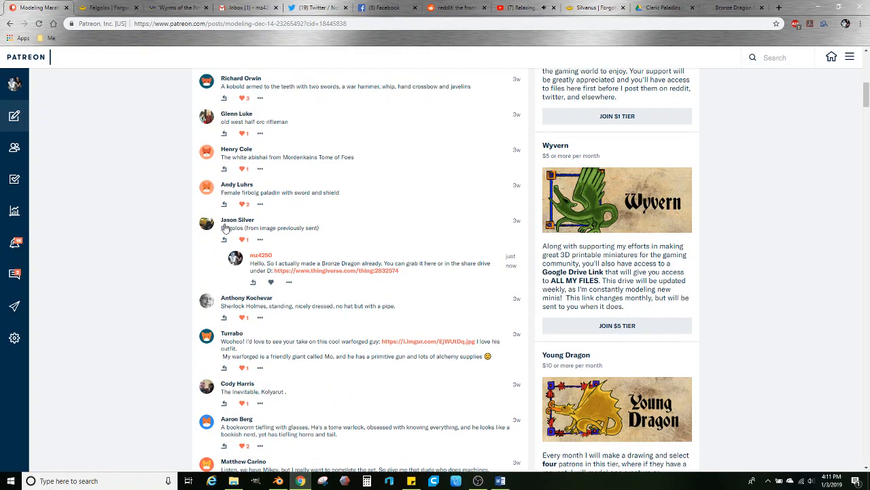
- Close the Thingiverse Bronze Dragon and Silvanus wiki tabs, glance at the Gmail inbox, and return to the Patreon requests post
mouse_move(226, 225)
left_click(762, 7)
left_click(740, 7)
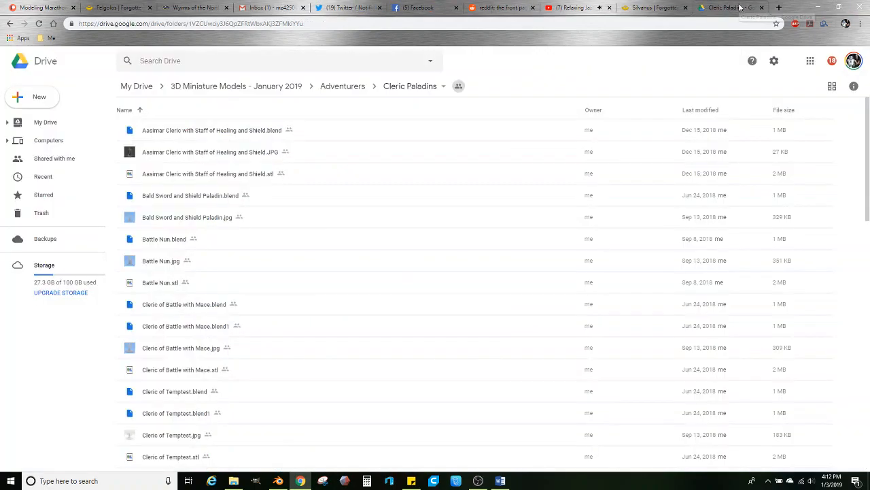
left_click(653, 8)
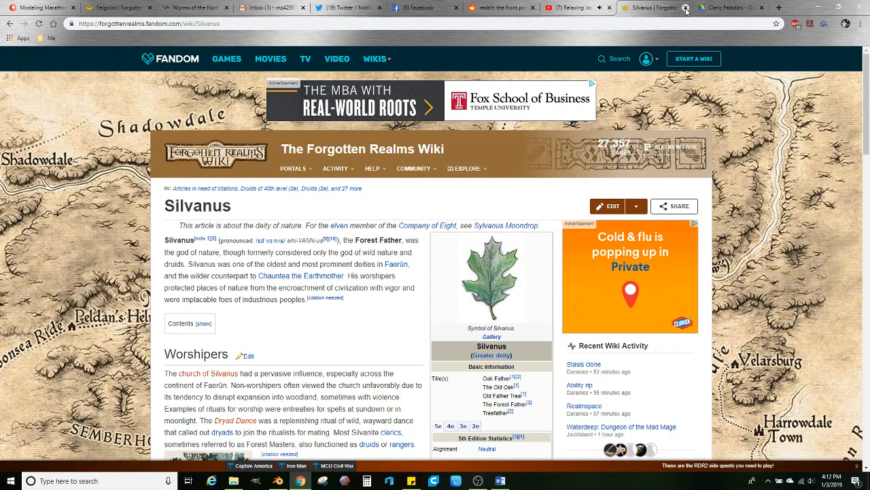
left_click(686, 8)
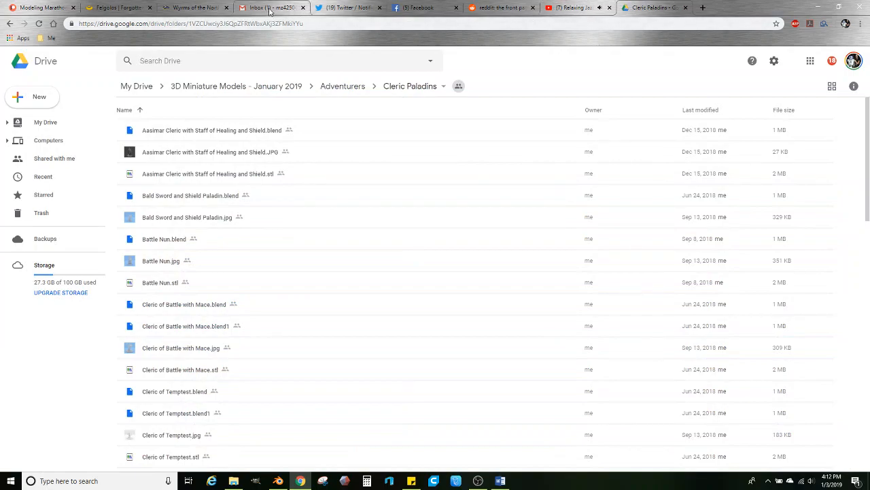
left_click(270, 8)
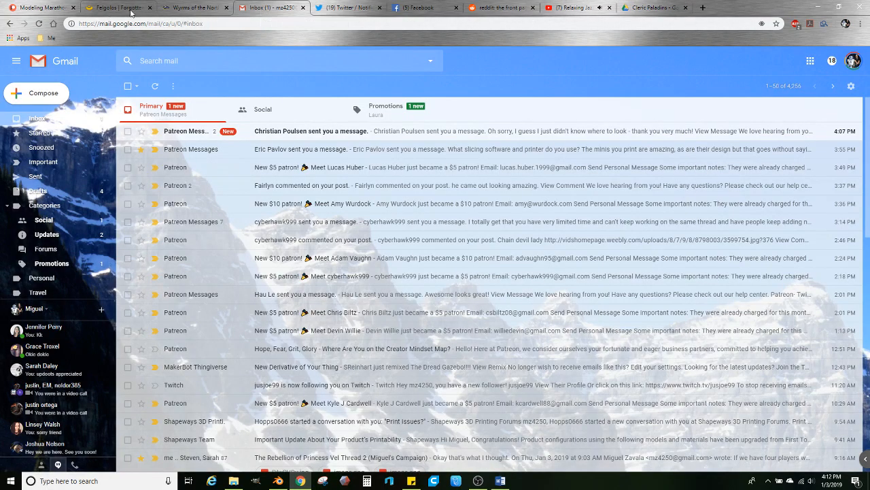
left_click(639, 8)
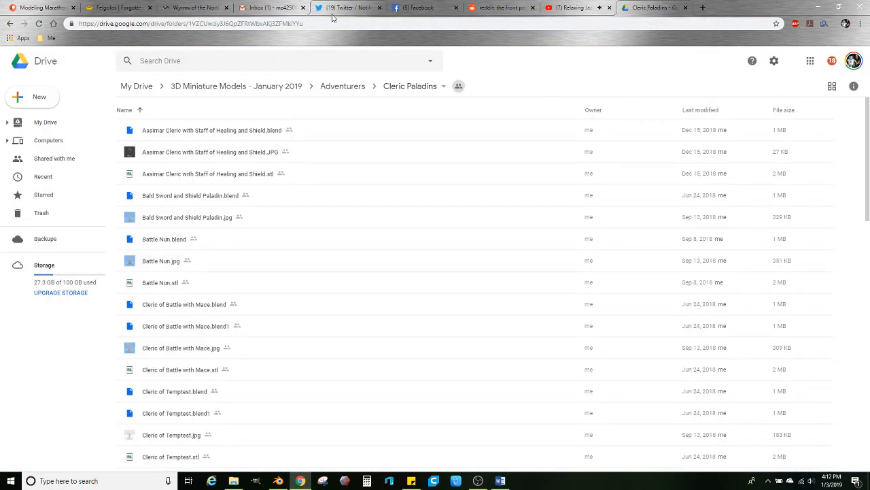
left_click(41, 8)
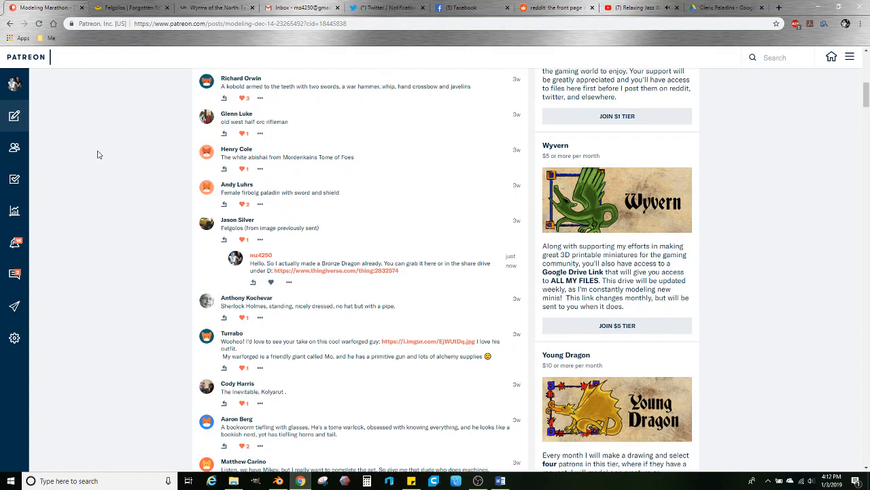
- Reread the Sherlock Holmes request on Patreon, then open Body RIIGGED NEWER.blend from the Basics folder in Blender
left_click(277, 481)
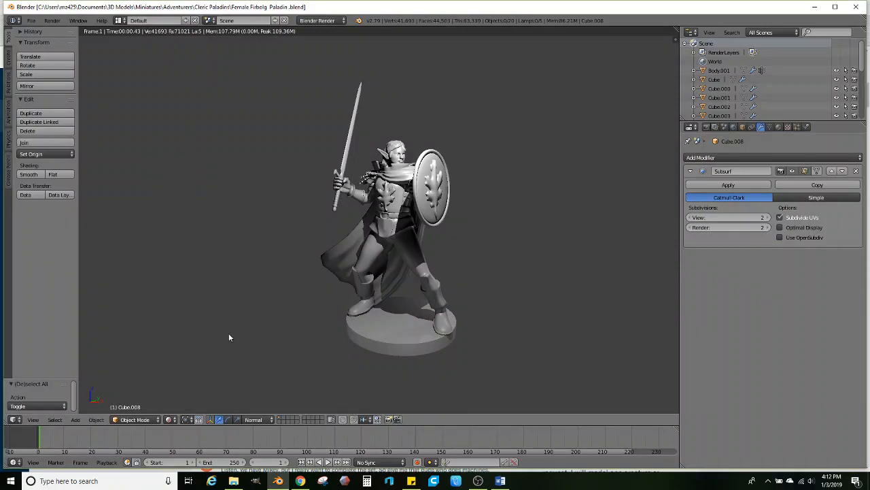
left_click(300, 481)
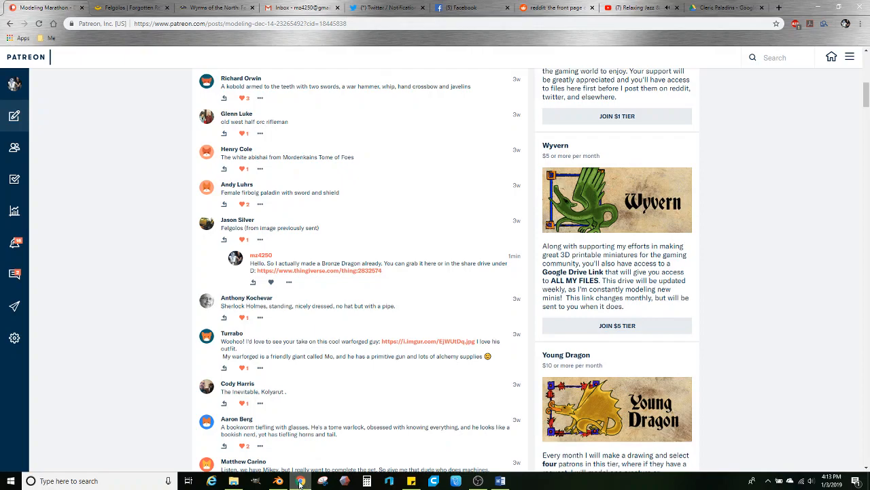
left_click(279, 481)
left_click(35, 20)
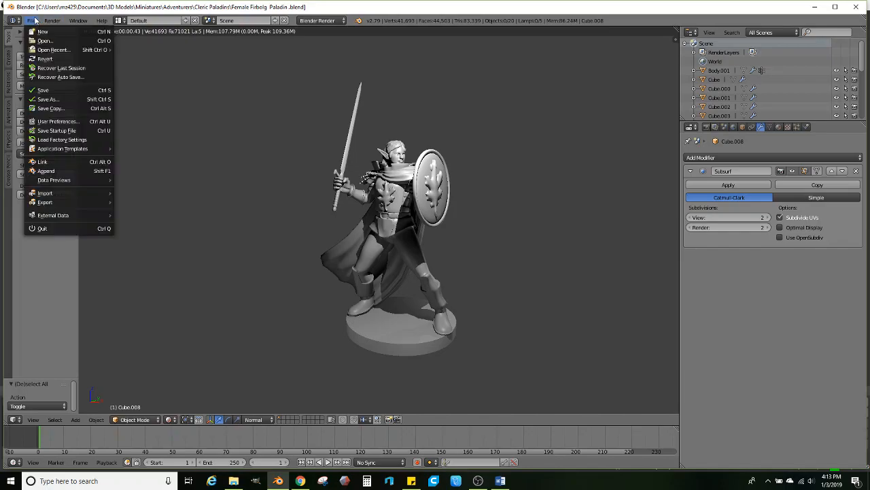
left_click(31, 22)
left_click(31, 22)
left_click(46, 43)
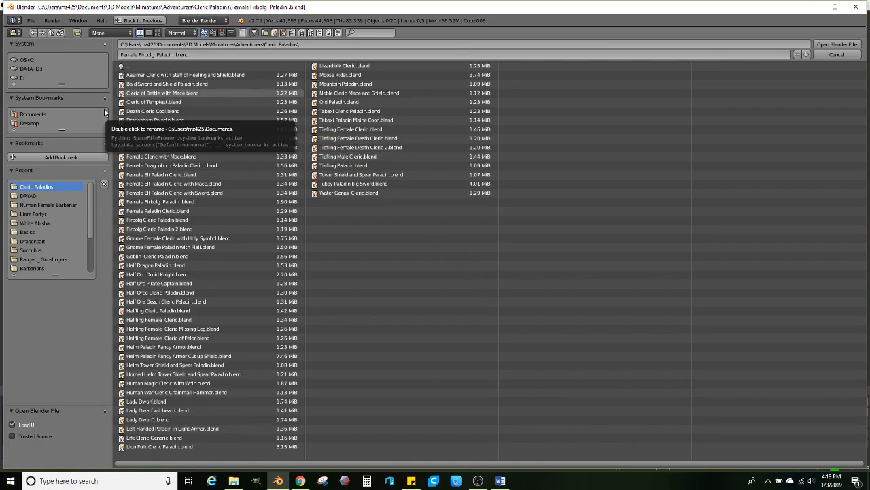
left_click(45, 231)
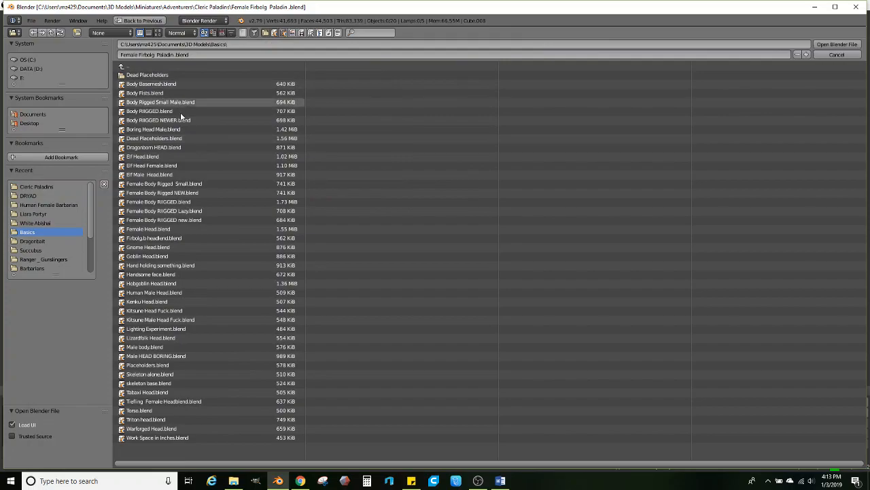
double_click(156, 120)
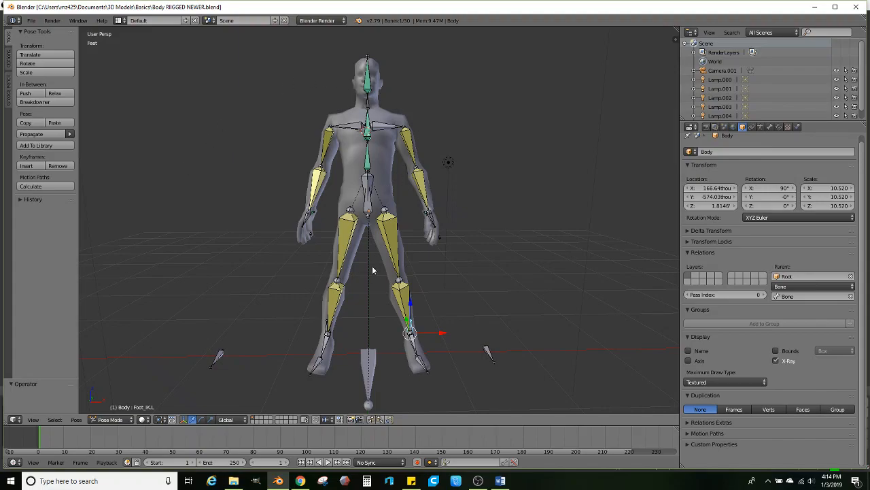
- Switch to Chrome and search Google Images for "sherlock holmes will ferrell" in a new tab
left_click(301, 481)
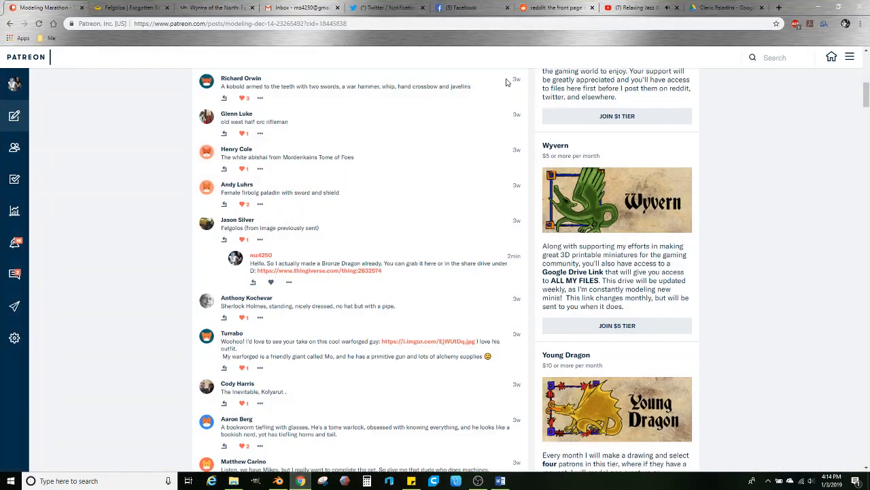
left_click(779, 8)
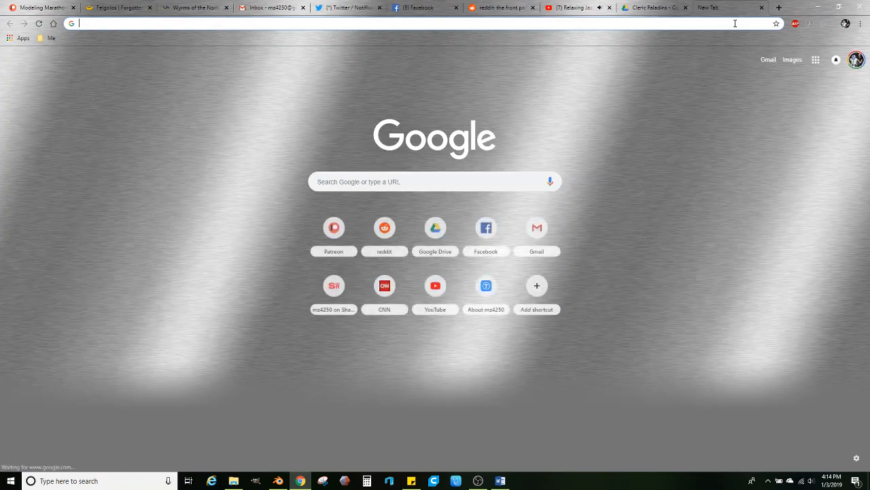
type("sherlock holmes")
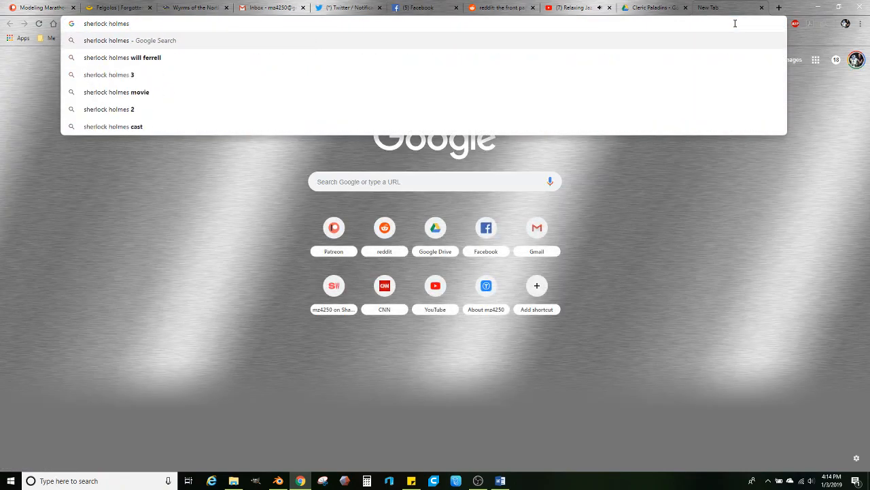
left_click(202, 60)
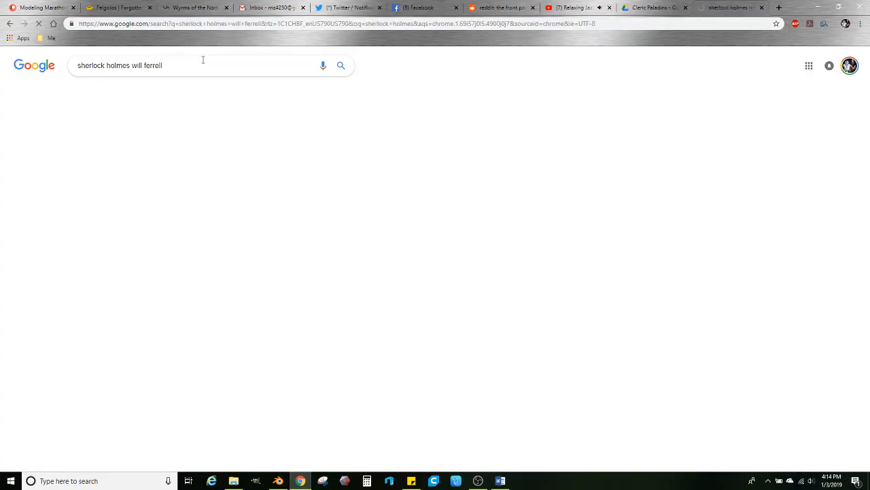
left_click(109, 95)
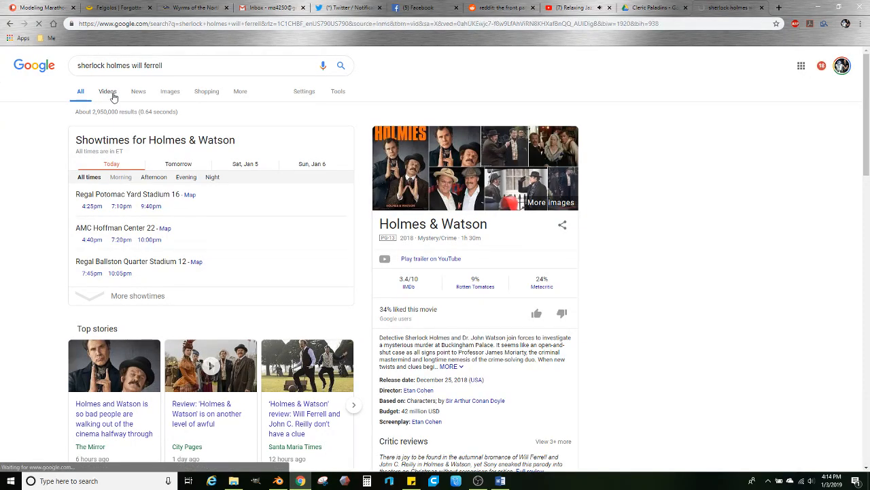
left_click(136, 94)
left_click(162, 95)
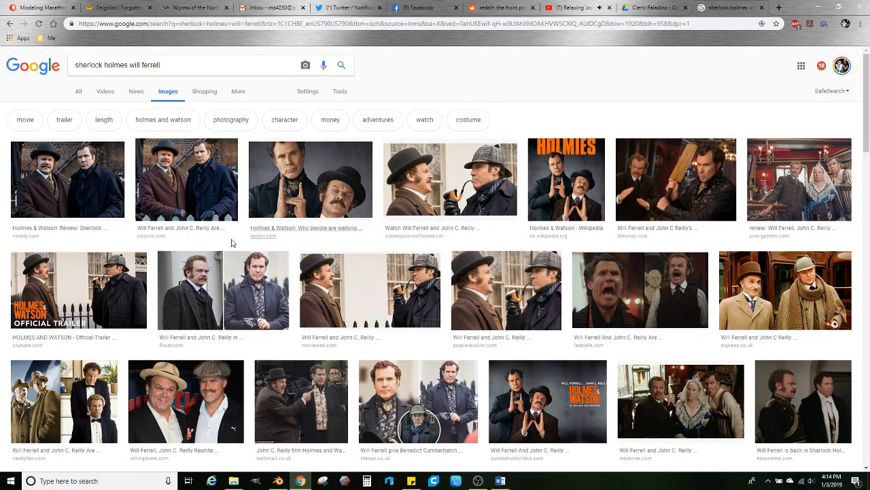
- Preview the Holmes & Watson image results and open the Official Trailer picture showing the deerstalker and pipe
mouse_move(141, 287)
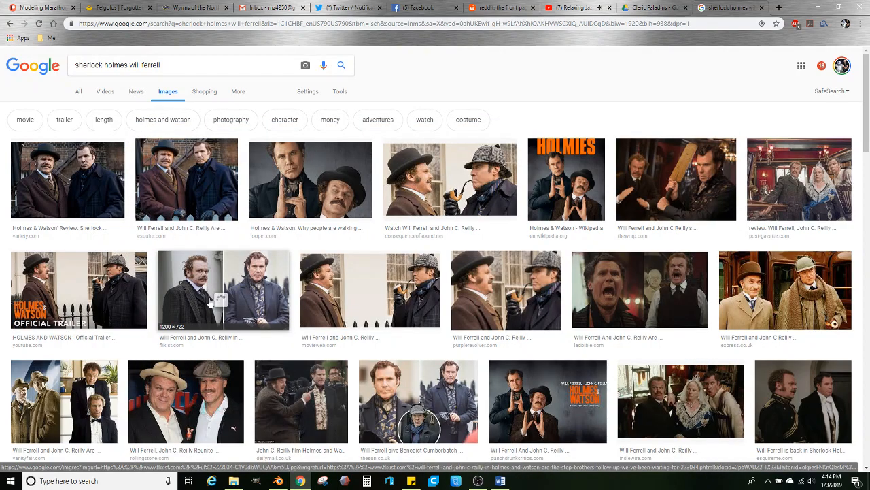
mouse_move(210, 303)
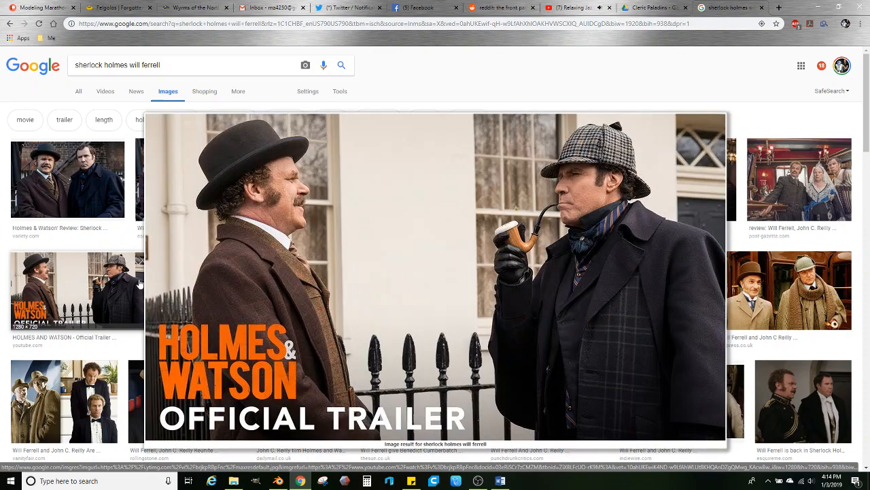
left_click(139, 282)
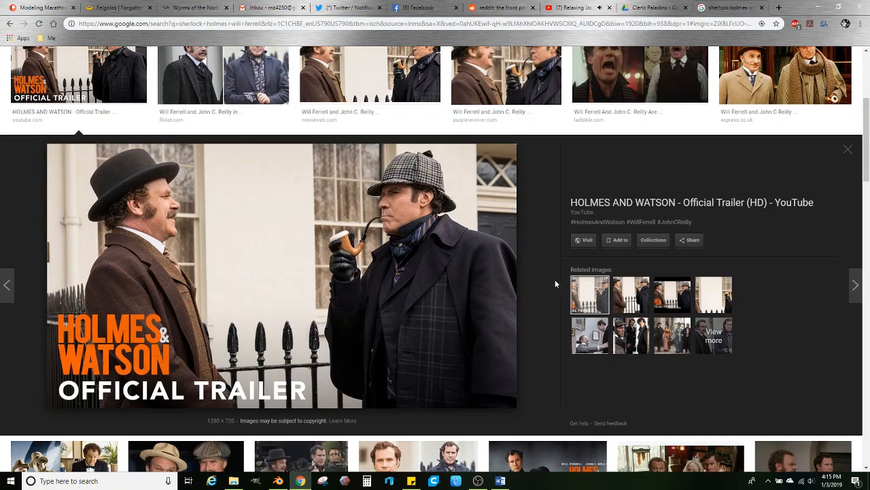
- Change the image search to "sherlock holmes benedict cumberbatch"
scroll(536, 293, "up", 3)
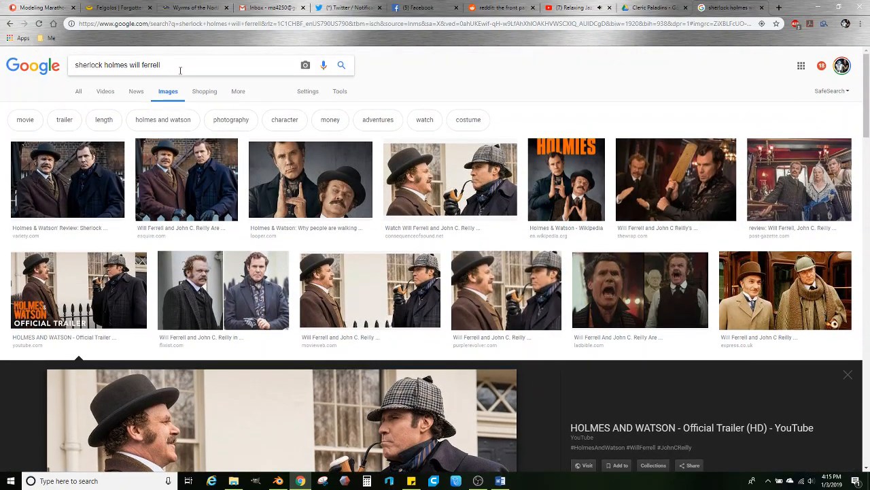
left_click_drag(175, 63, 132, 61)
type("bene")
key("Down")
key("Return")
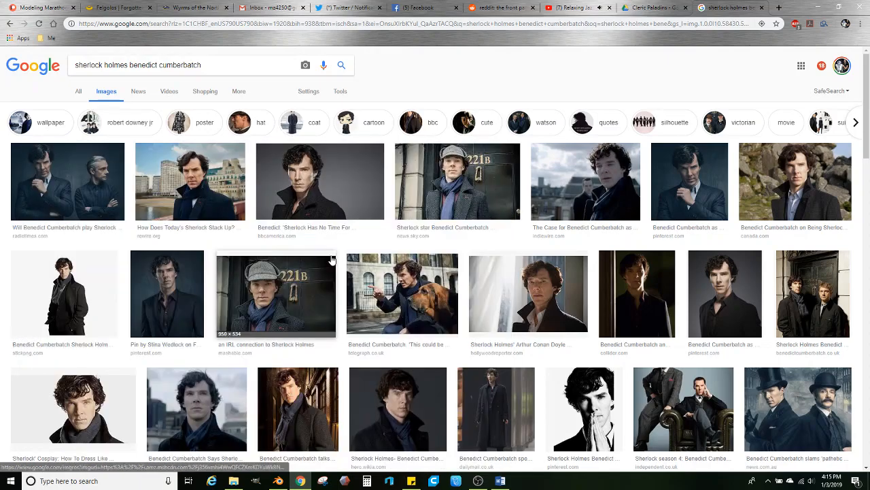
- Browse the image results and preview the pipe-smoking profile and the caped Sherlock standing beside Watson
scroll(14, 354, "down", 2)
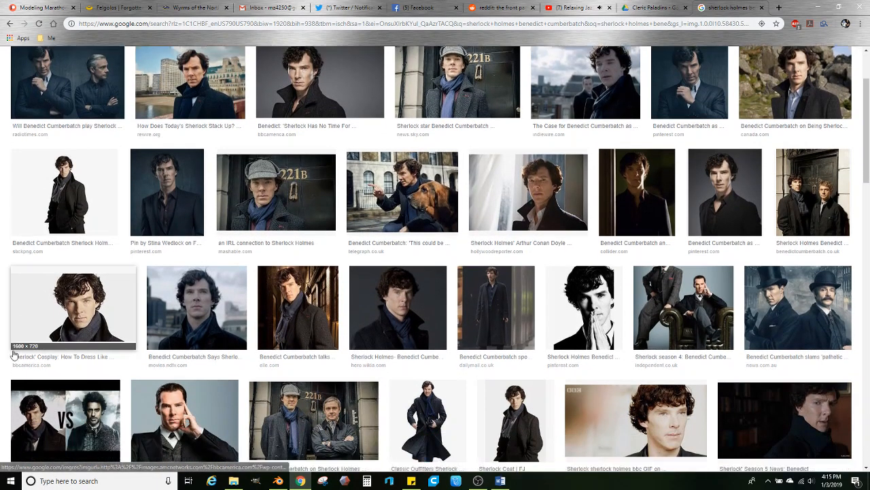
scroll(13, 353, "down", 3)
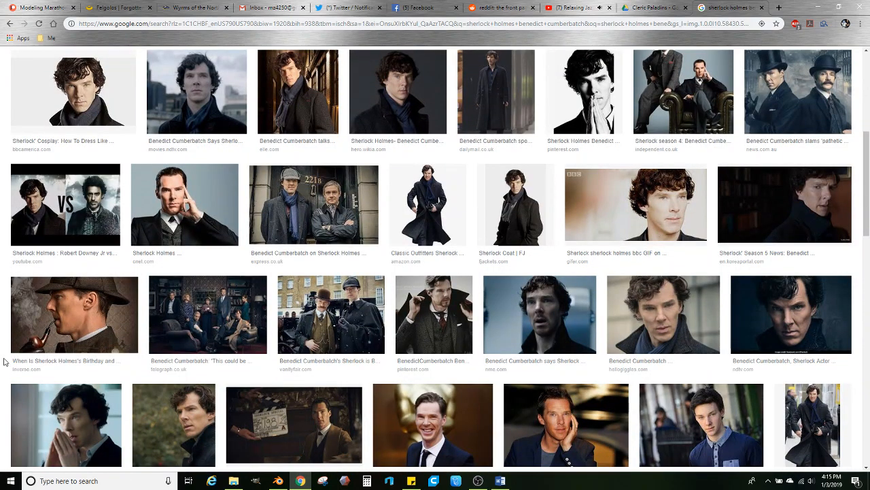
scroll(3, 361, "down", 1)
mouse_move(88, 285)
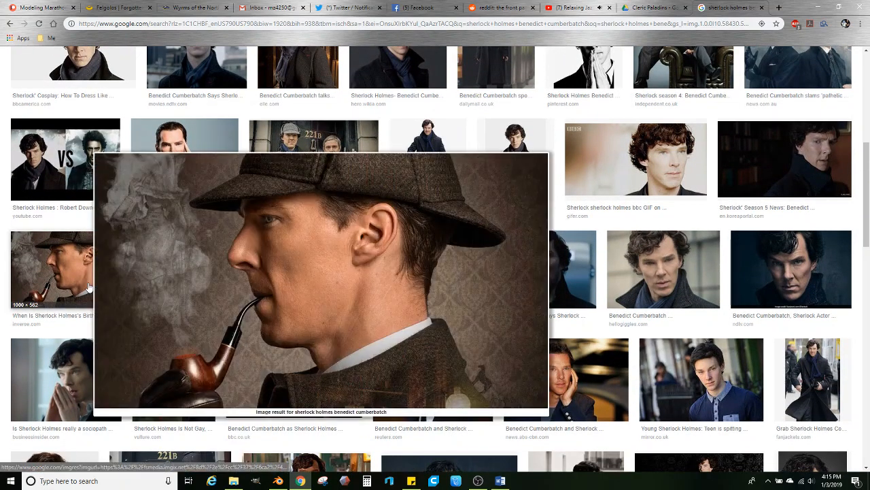
mouse_move(371, 285)
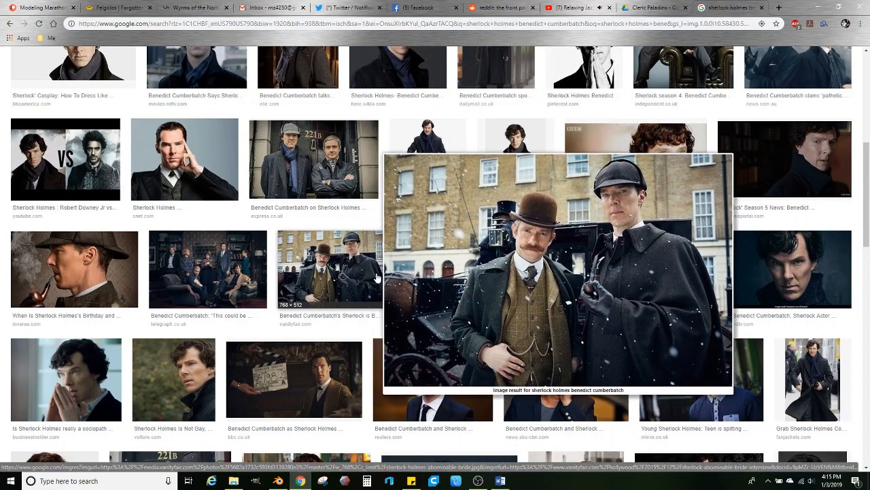
- Refine the image search to "sherlock holmes benedict cumberbatch old fashioned" and look over the results
scroll(190, 70, "up", 5)
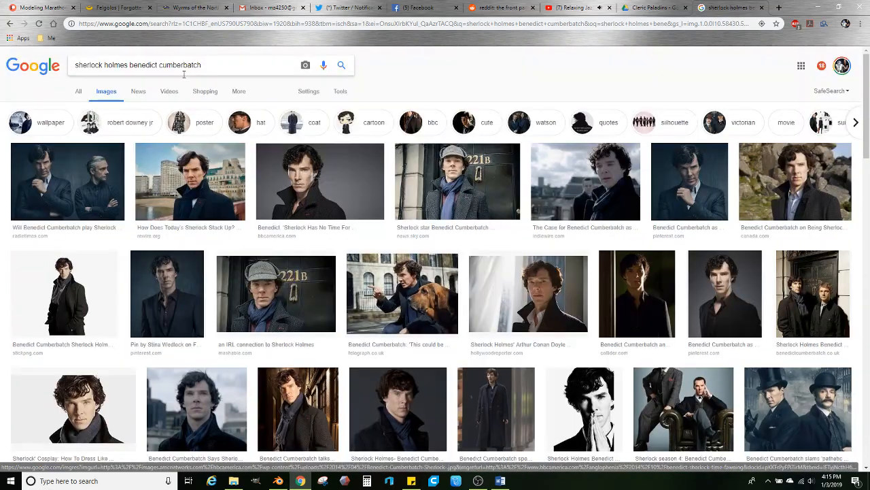
left_click(223, 68)
type("o")
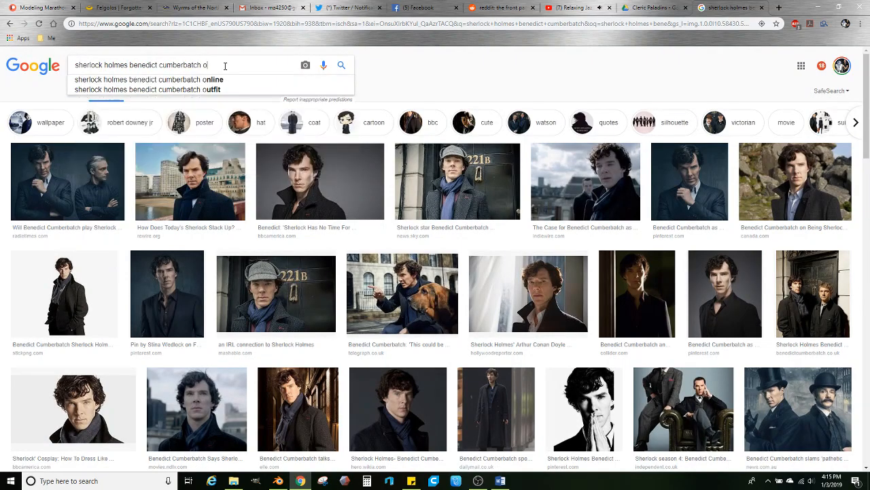
type("ld fashioned")
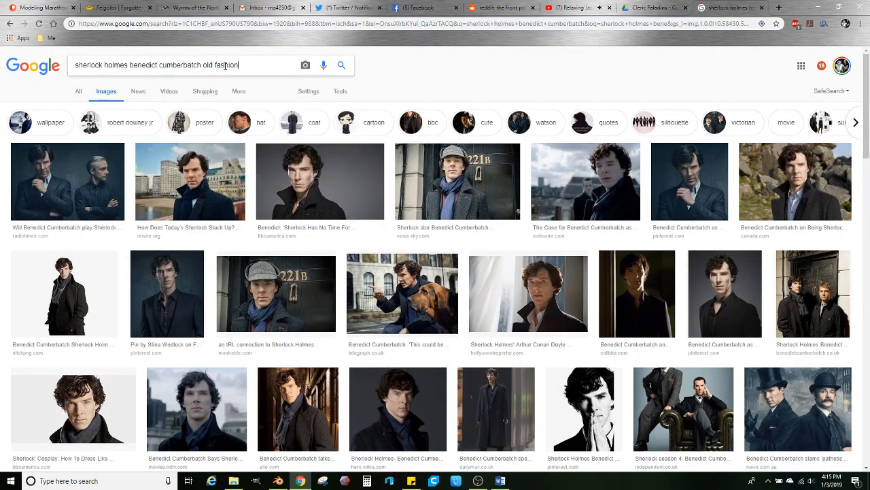
key("Return")
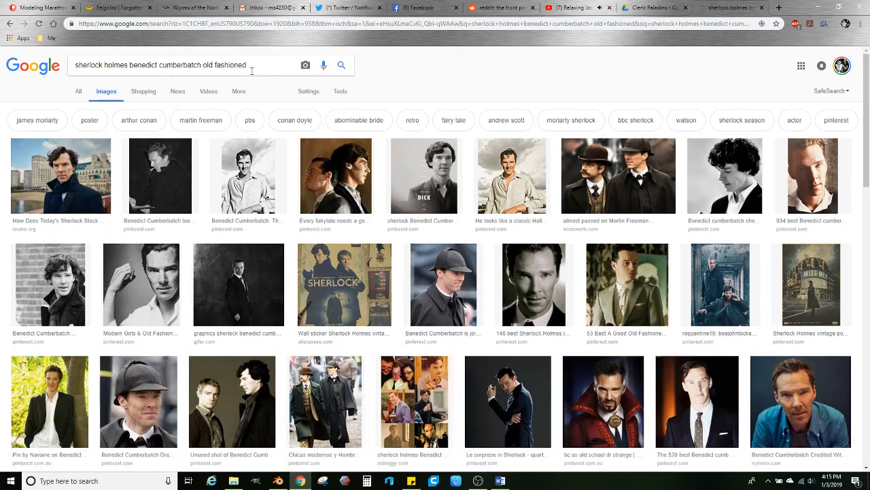
mouse_move(619, 179)
- Return to the earlier Benedict Cumberbatch image results and examine the Victorian outfit of the caped Sherlock beside Watson
left_click(10, 25)
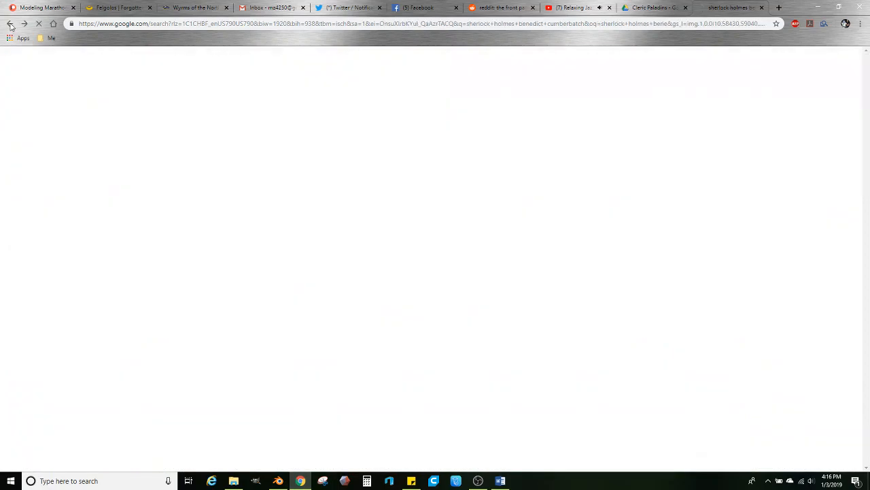
scroll(497, 319, "down", 2)
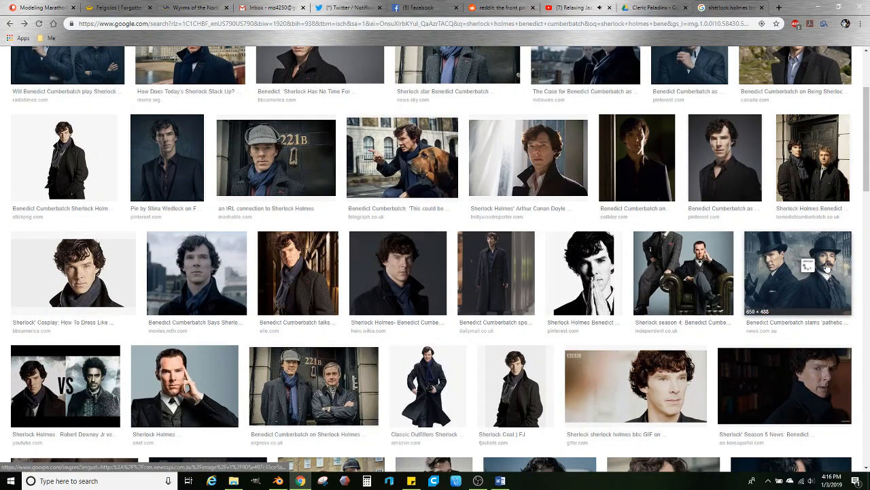
scroll(818, 273, "down", 1)
scroll(818, 274, "down", 3)
mouse_move(379, 322)
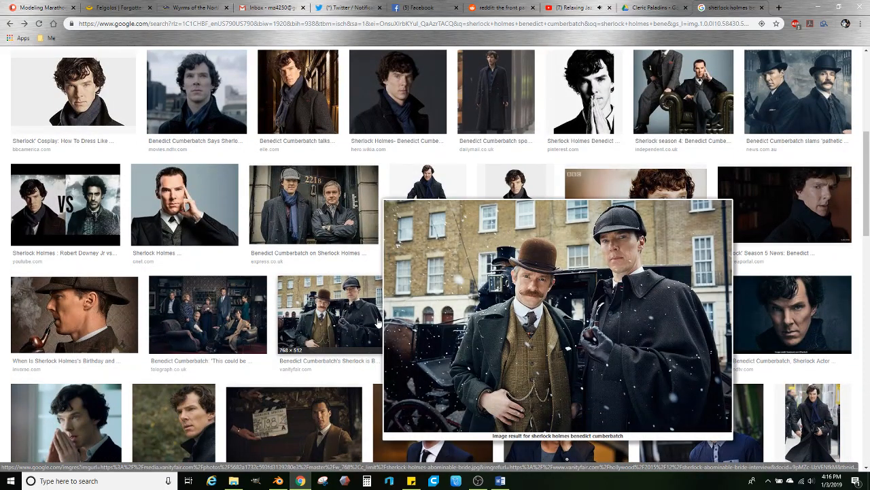
scroll(152, 383, "down", 2)
scroll(355, 331, "up", 5)
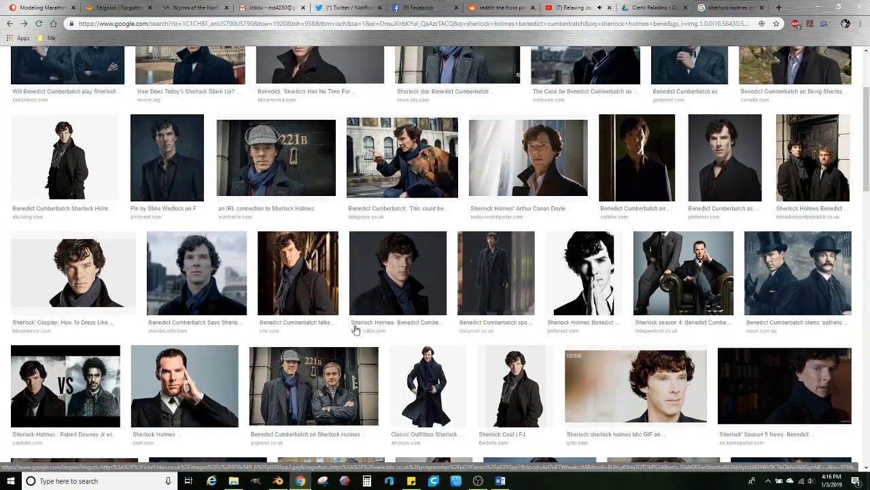
scroll(355, 331, "up", 2)
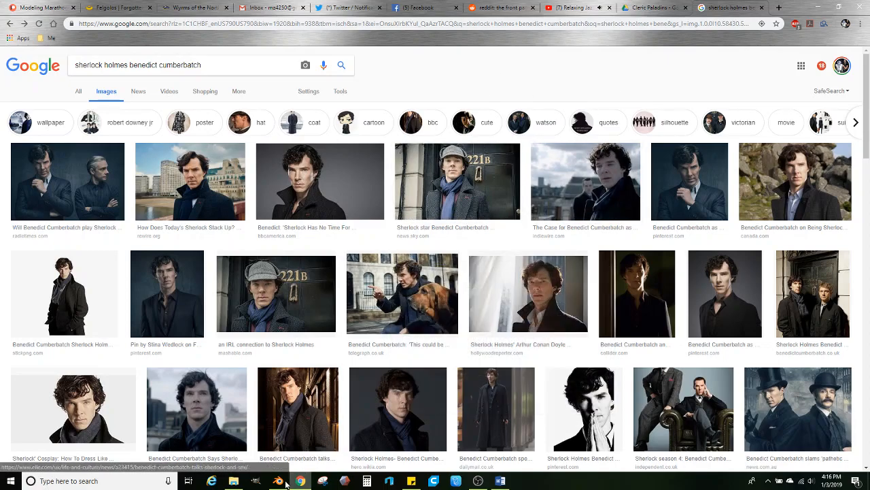
- Inspect the rigged body in Blender from an angle, then return to the Patreon requests post in Chrome
mouse_move(278, 483)
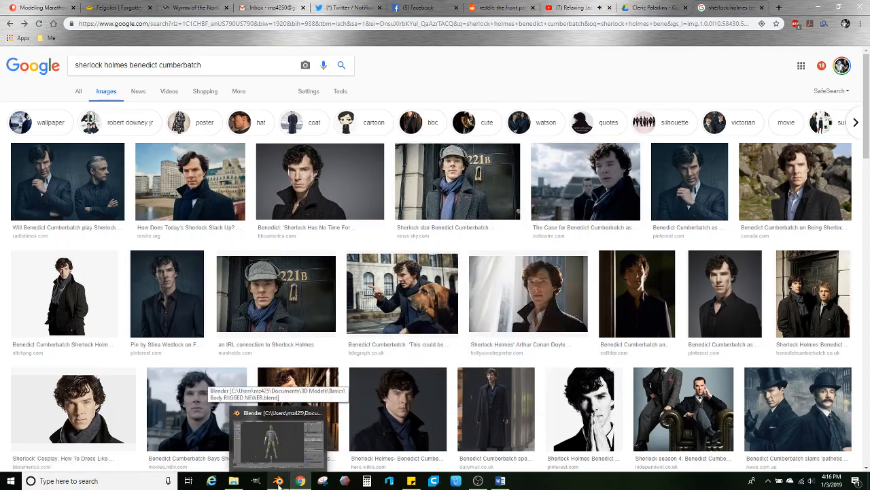
left_click(278, 482)
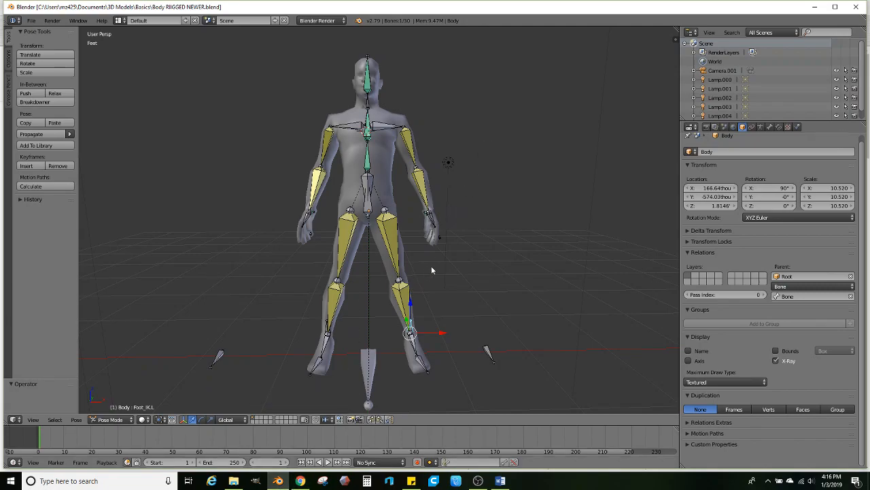
middle_click_drag(432, 270, 392, 268)
scroll(384, 253, "up", 2)
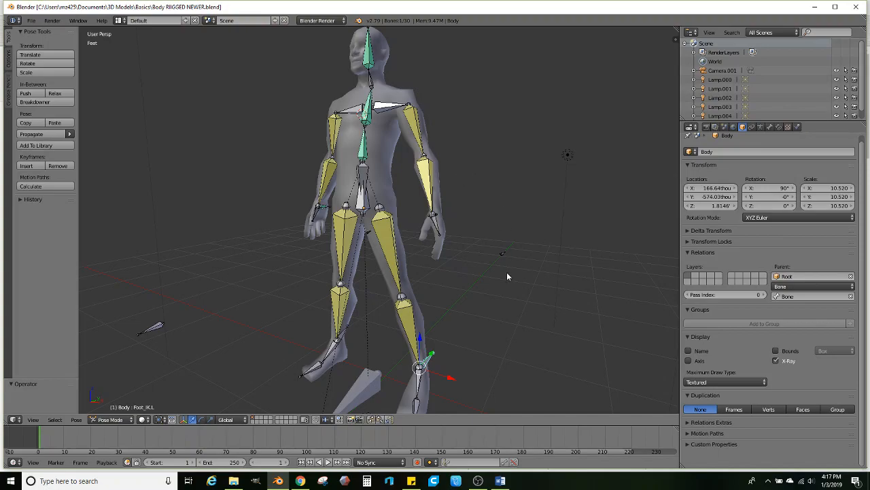
left_click(300, 480)
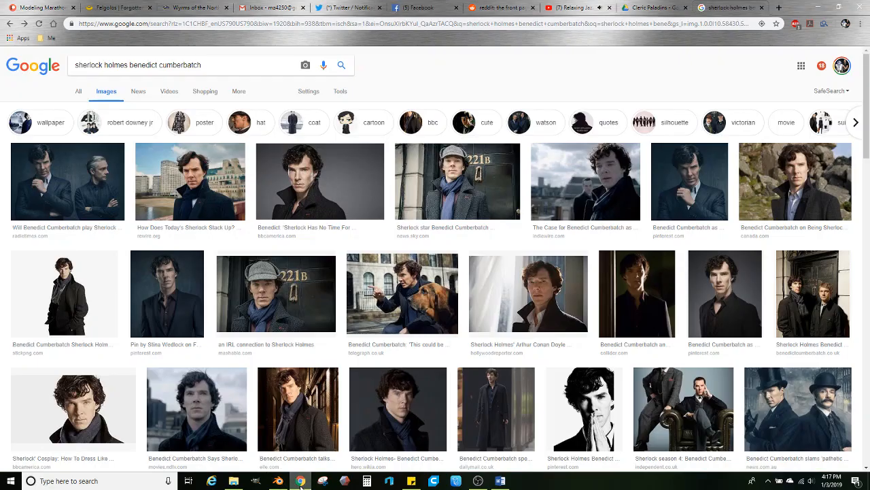
left_click(39, 4)
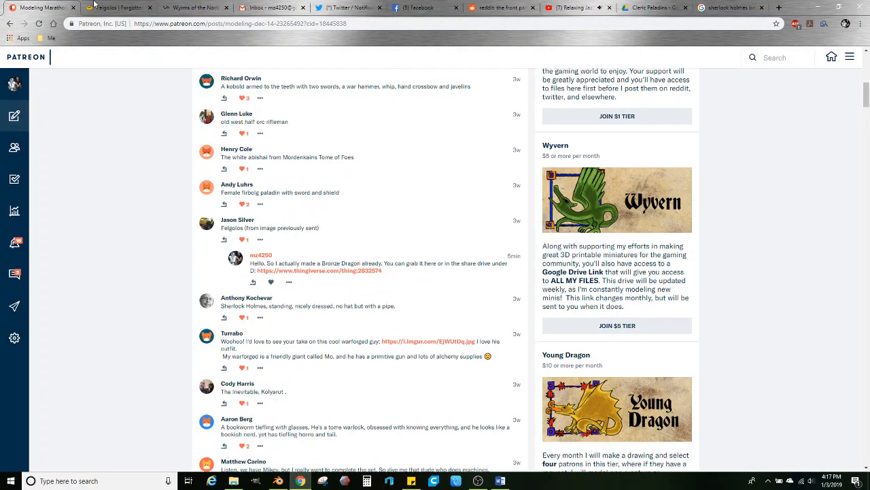
- Open the newest Patreon comment notification in Gmail and view its linked Imgur concept art of the humanoid dragon
left_click(278, 8)
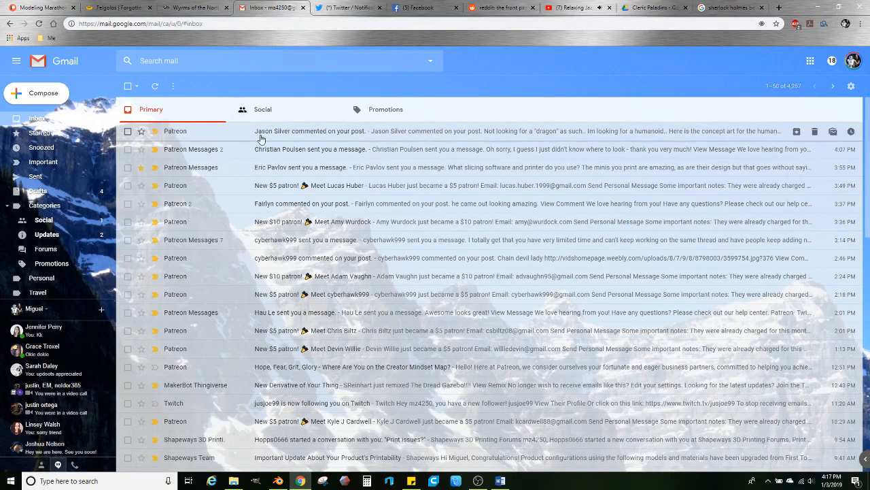
left_click(314, 133)
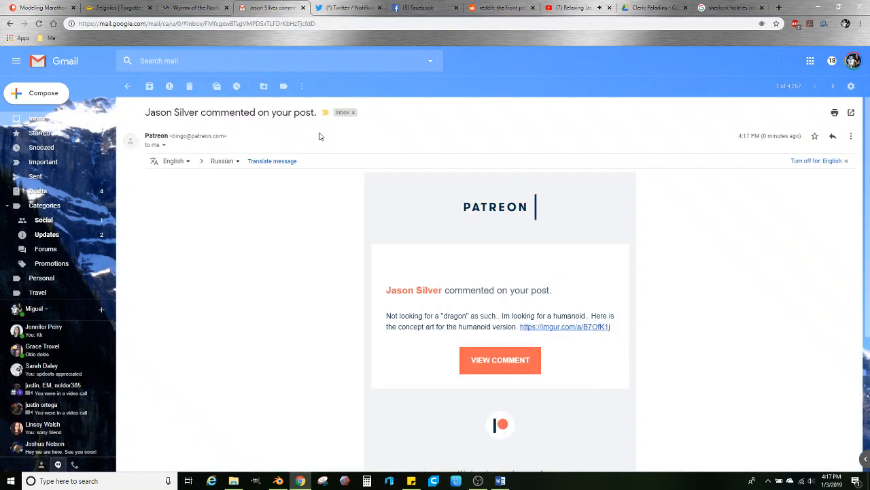
left_click(560, 328)
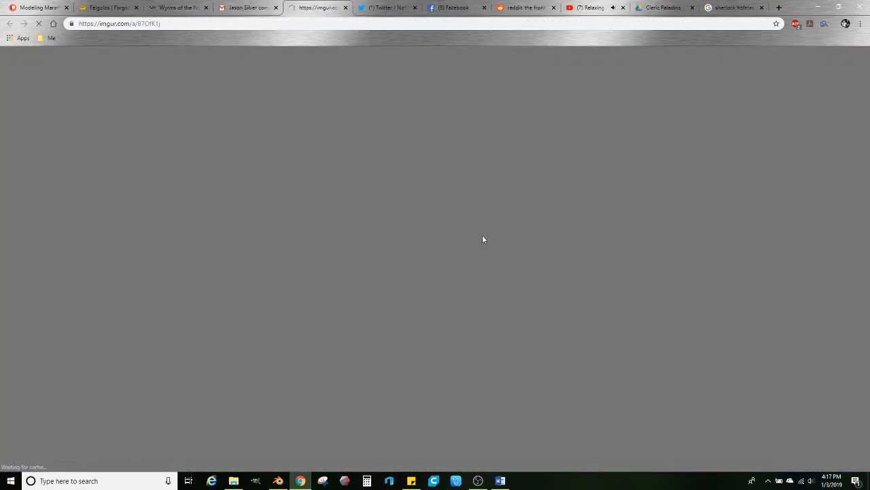
scroll(120, 250, "down", 2)
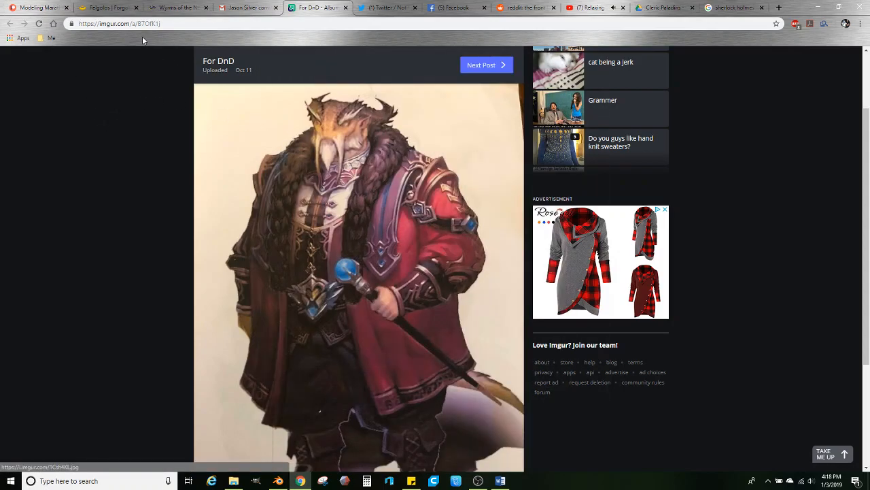
- Look for the patron's new comment on the requests post through the notification email, loading earlier comments, and close the duplicate post
left_click(46, 6)
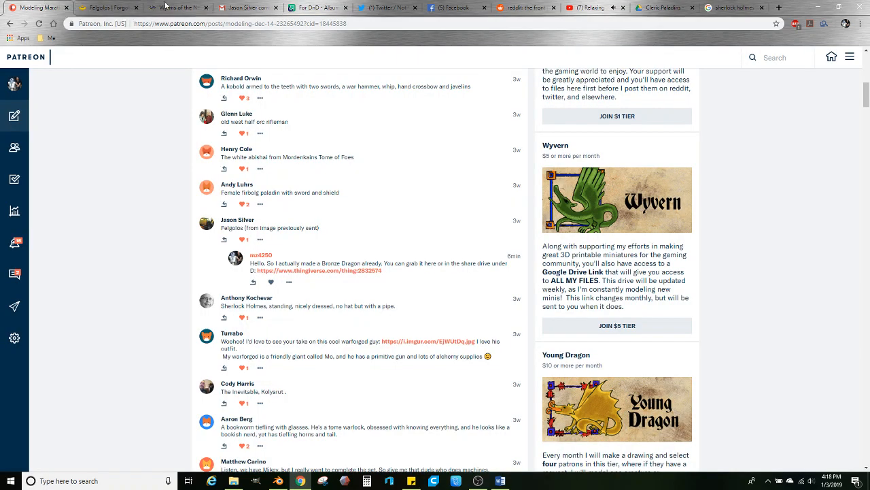
left_click(238, 8)
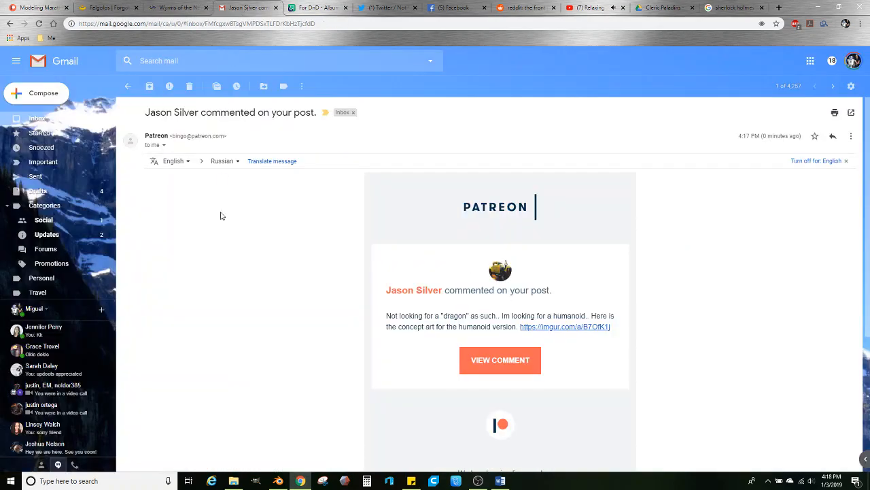
left_click(486, 372)
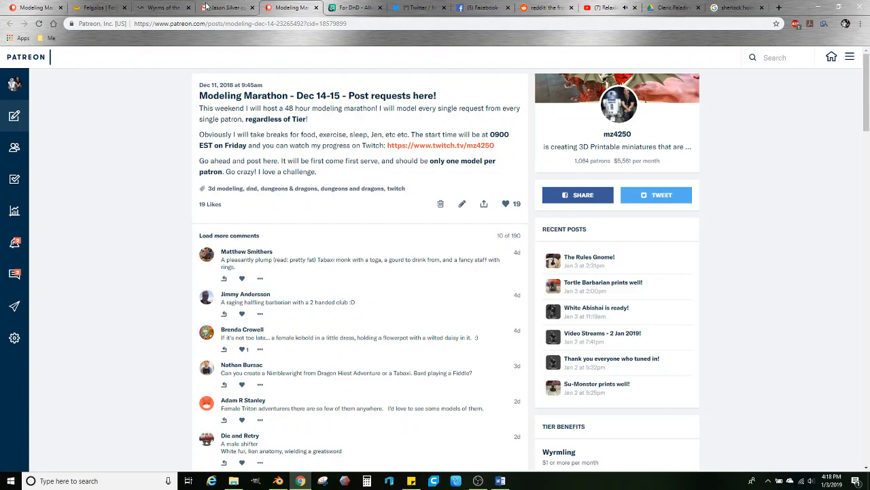
scroll(142, 285, "down", 6)
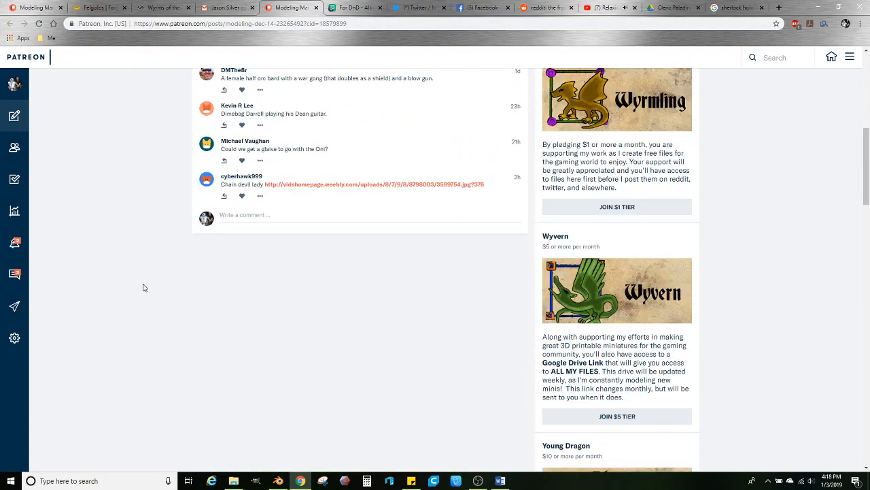
scroll(153, 247, "up", 3)
scroll(153, 247, "up", 3)
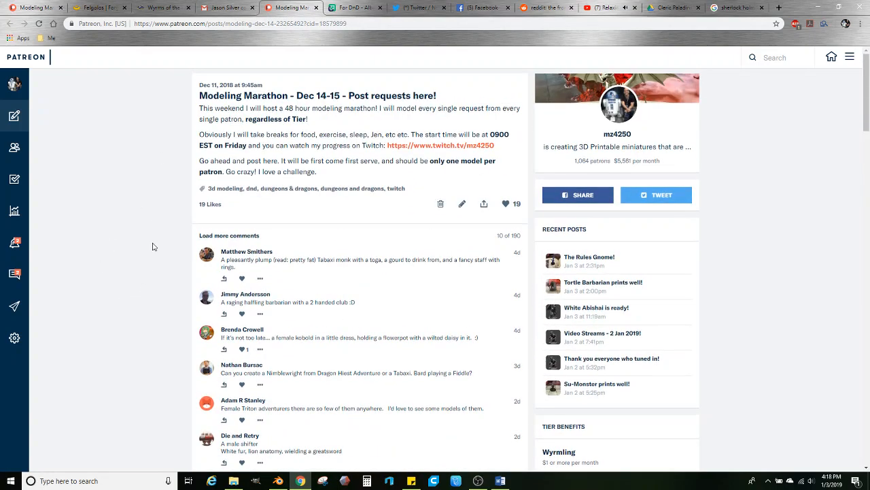
left_click(232, 236)
mouse_move(233, 252)
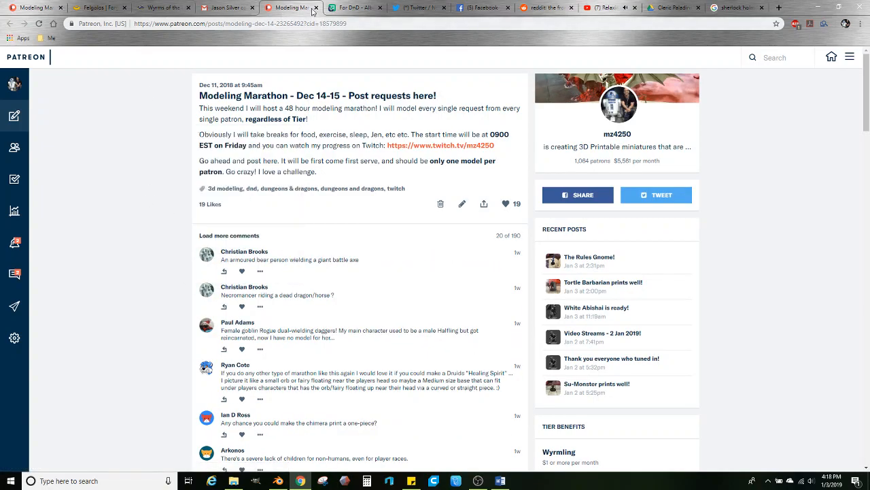
middle_click(284, 7)
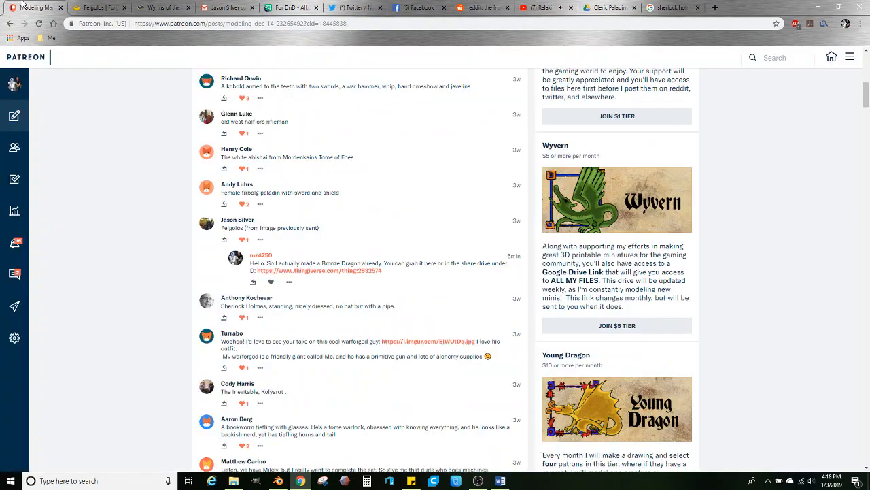
- Reply "Got it! I'm on it" in the Felgolos request thread on the Patreon post
left_click(254, 284)
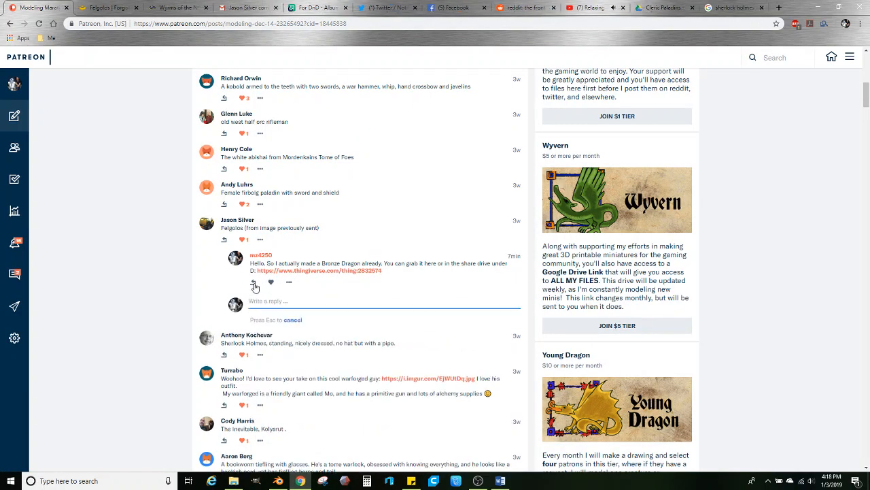
type("Got it! I'm on it")
key("Return")
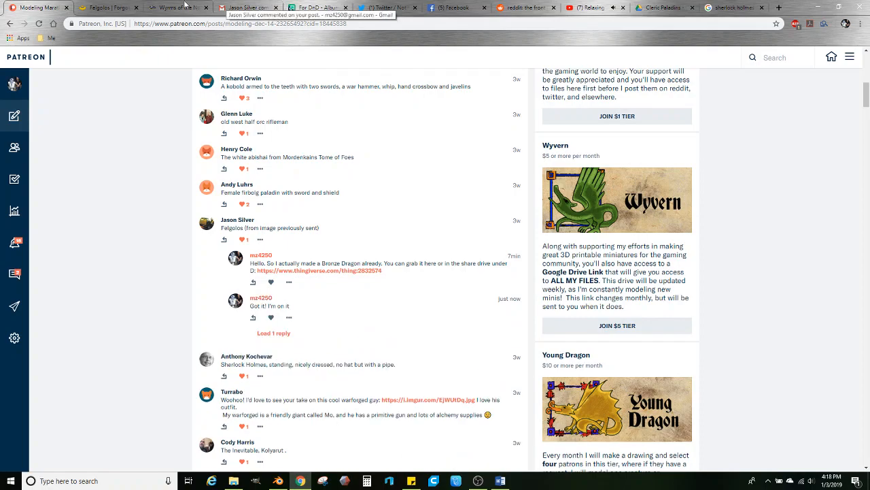
- Return Gmail to the inbox and examine the Imgur concept art of the robed humanoid dragon with its staff
left_click(255, 11)
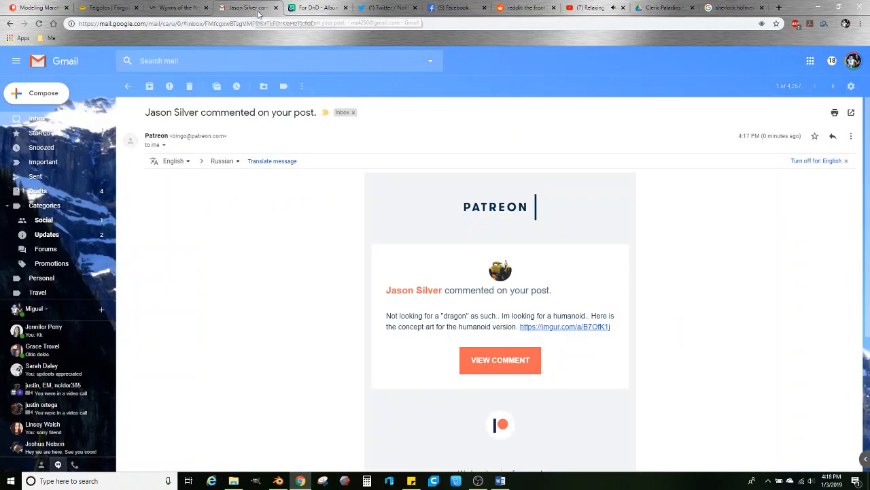
left_click(38, 119)
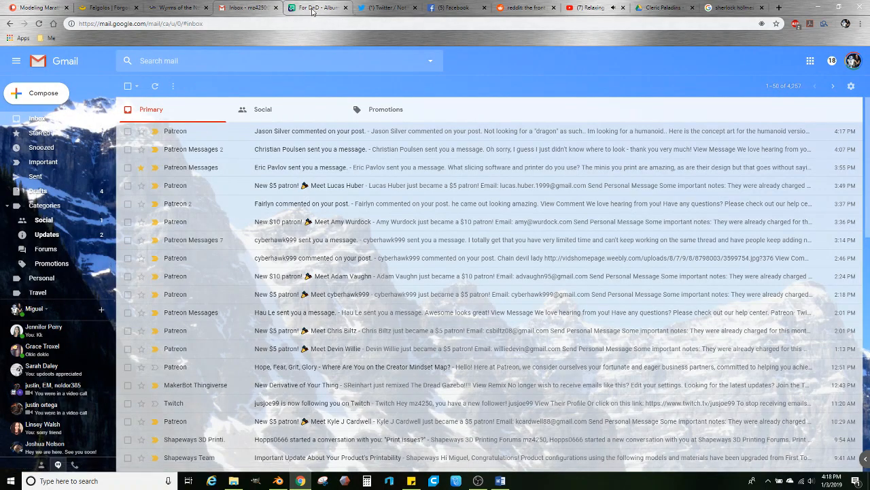
left_click(312, 12)
scroll(103, 266, "down", 2)
scroll(103, 266, "up", 2)
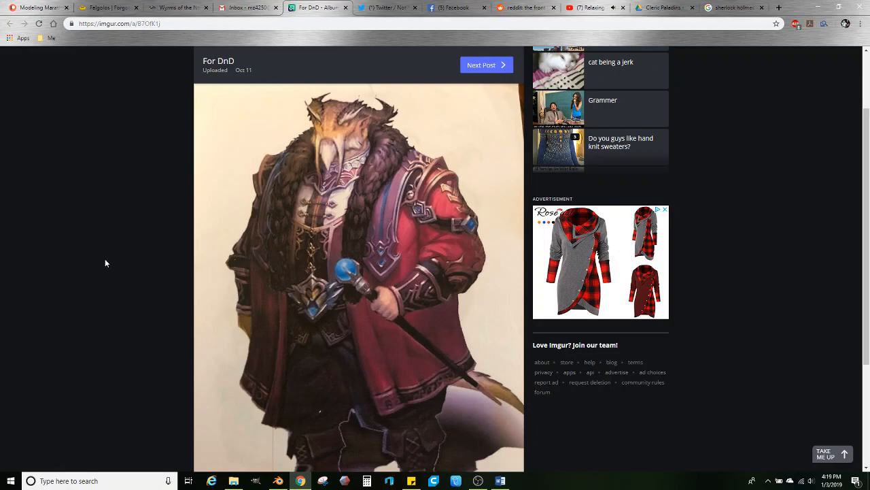
- Switch to Blender and save the rigged body as "Half Dragon Lord.blend" in the Miniatures\H\Half Dragon folder
left_click(280, 484)
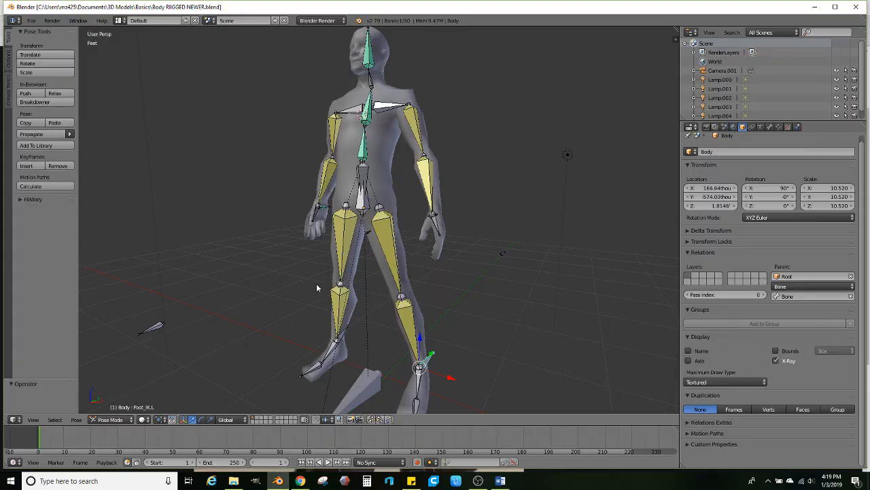
middle_click_drag(294, 278, 316, 257)
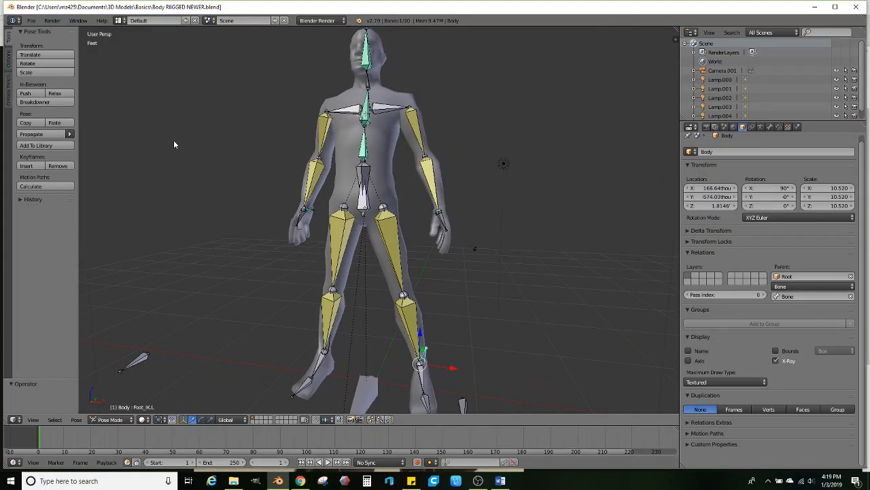
left_click(32, 21)
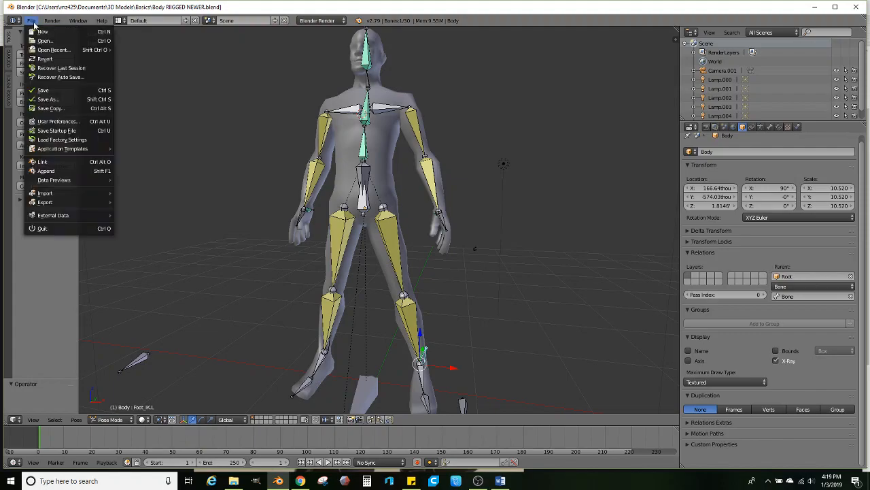
left_click(56, 99)
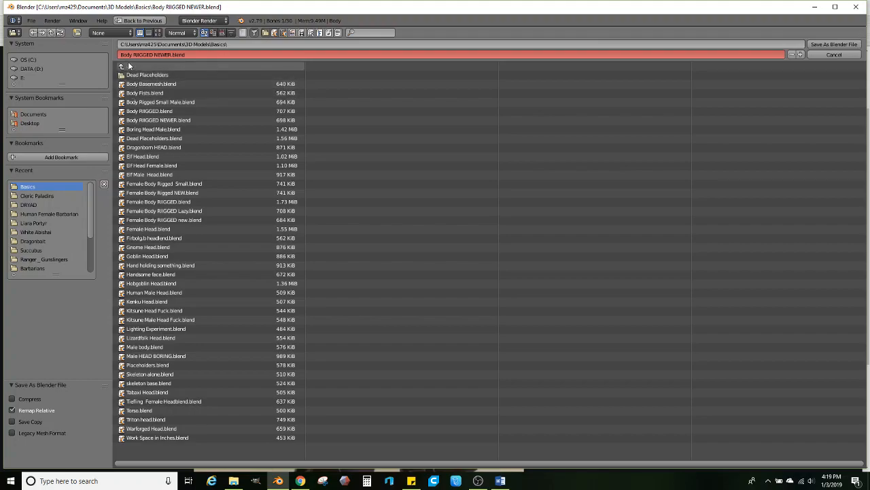
left_click(126, 67)
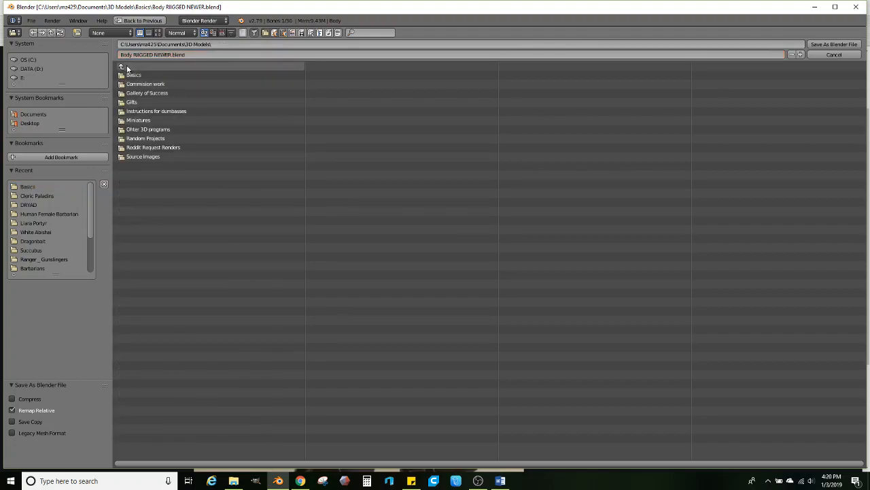
left_click(143, 121)
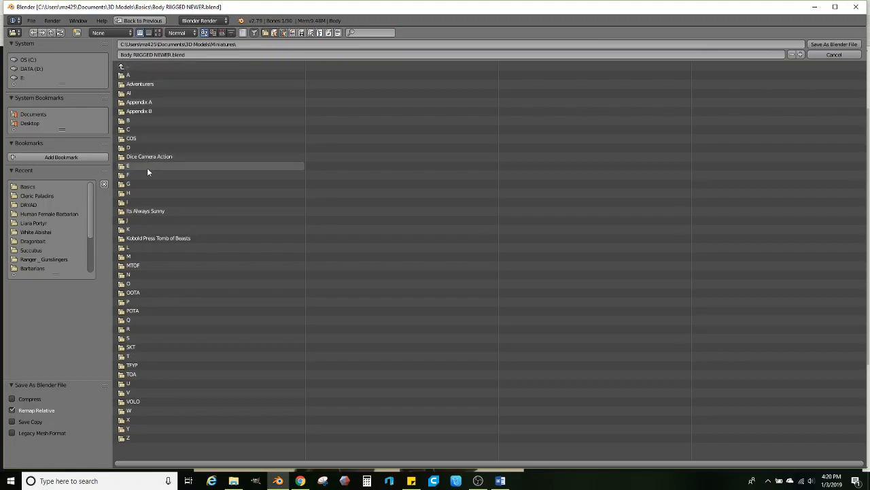
left_click(134, 194)
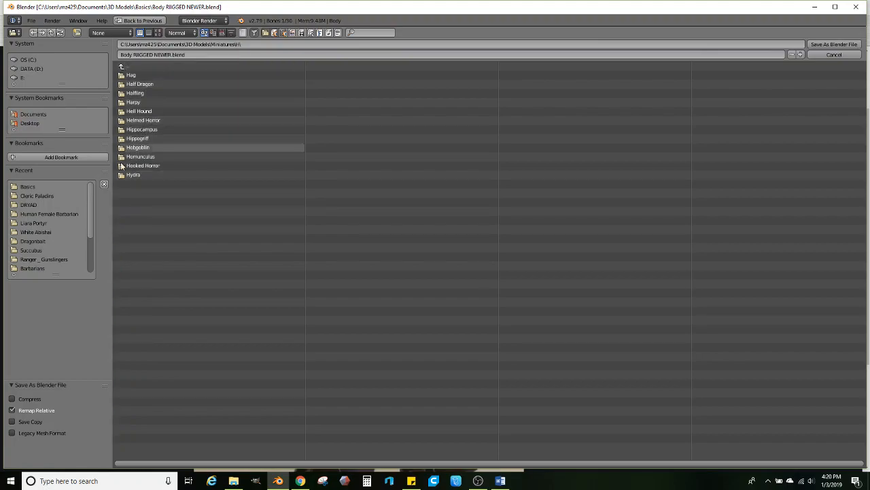
left_click(134, 84)
left_click(147, 55)
key("BackSpace")
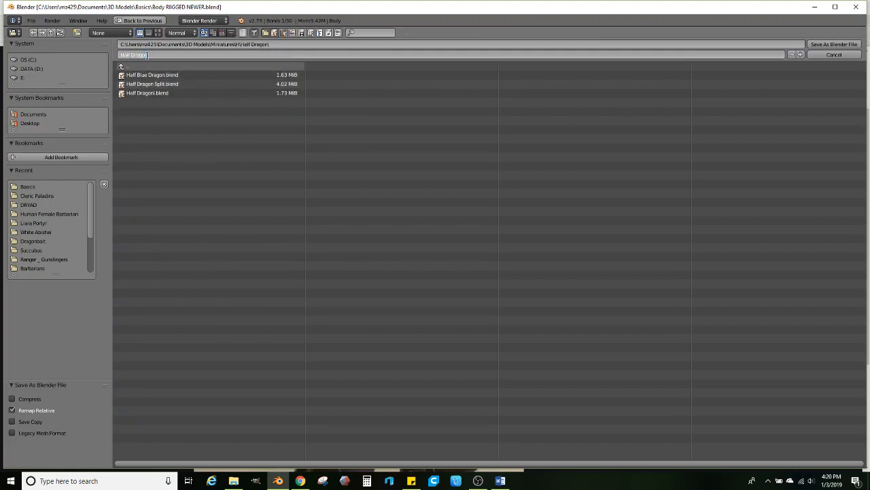
key("Return")
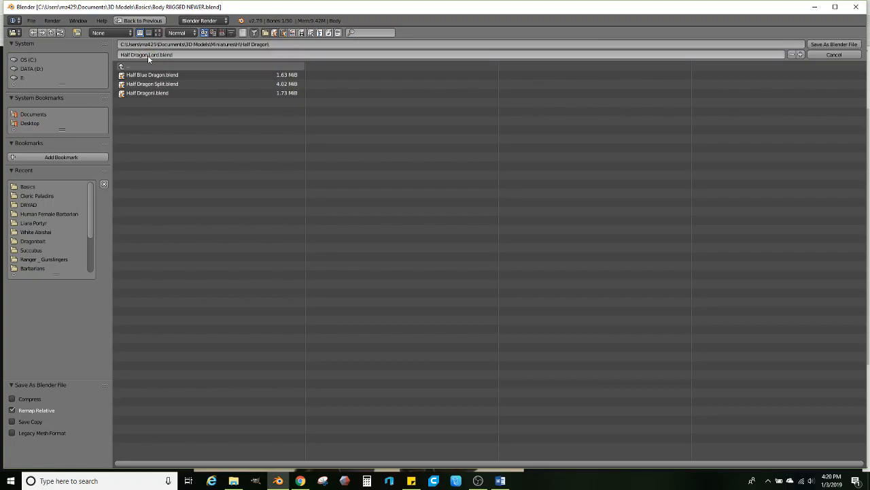
key("Return")
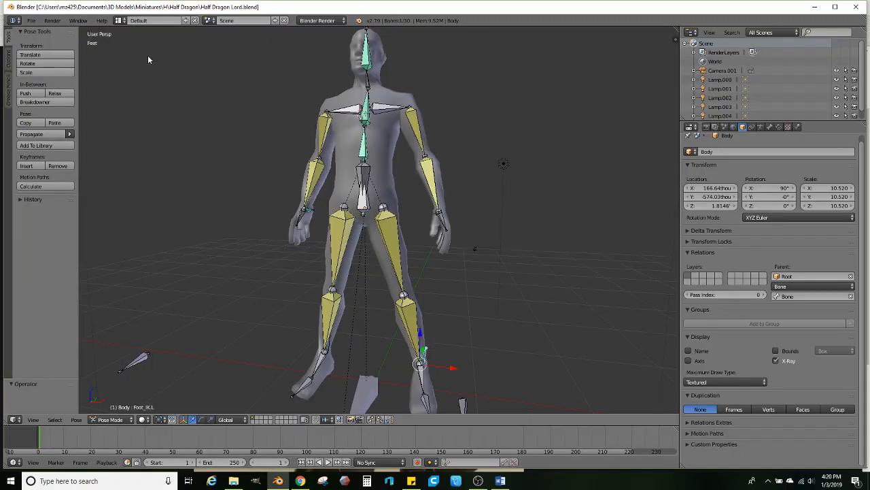
- Pose the body's right arm closer to its side by repositioning its hand and elbow IK controls
middle_click_drag(193, 175, 361, 242)
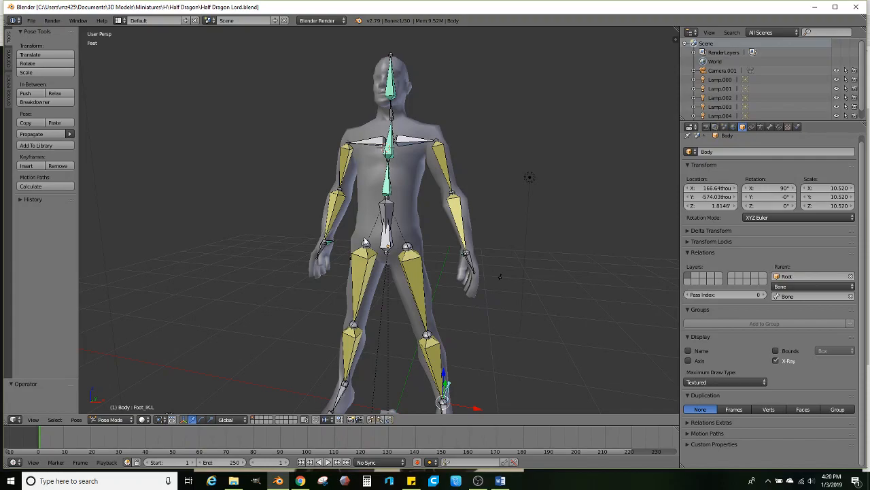
mouse_move(354, 261)
middle_mouse_down()
mouse_move(352, 233)
mouse_move(346, 249)
middle_mouse_up()
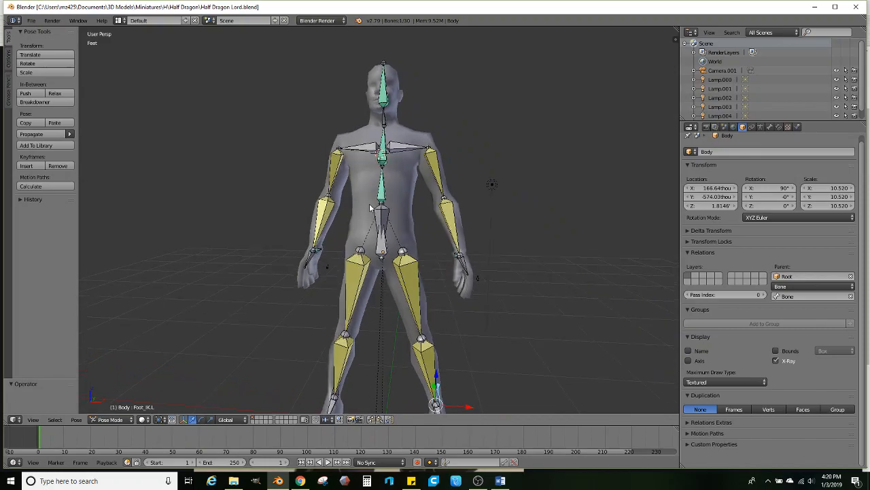
middle_click_drag(396, 272, 456, 255, "shift")
right_click(407, 246)
middle_click_drag(404, 249, 514, 274)
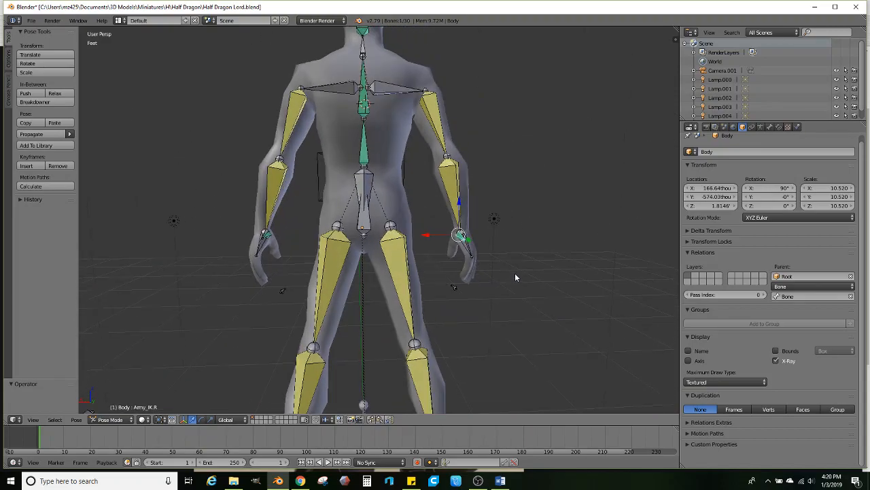
key("g")
left_click(485, 223)
middle_click_drag(484, 223, 327, 217)
key("g")
left_click(318, 245)
right_click(245, 254)
key("g")
left_click(301, 206)
- Bend the left arm by raising its hand IK control to waist height, and shift its elbow IK control inward
middle_click_drag(413, 209, 374, 211)
middle_click_drag(476, 237, 428, 279)
right_click(467, 247)
key("g")
left_click(406, 203)
middle_click_drag(407, 202, 466, 237)
key("g")
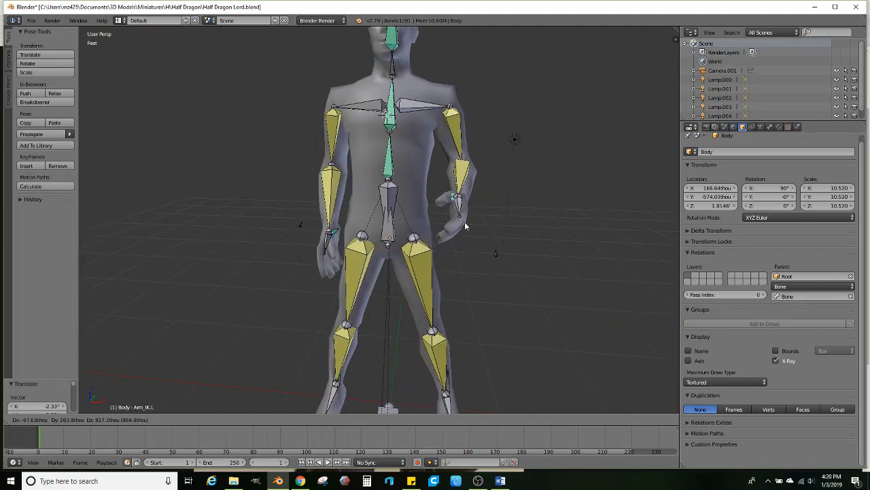
left_click(467, 224)
right_click(496, 255)
key("g")
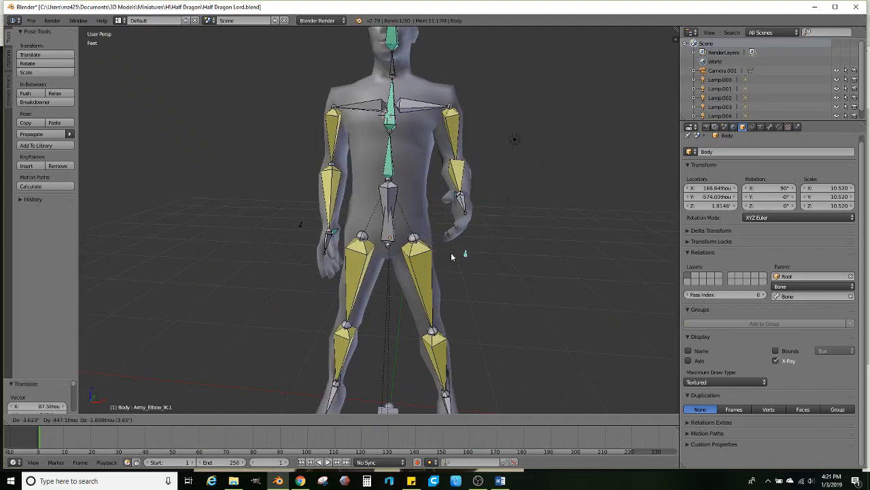
left_click(445, 257)
- Refine the left hand's position in front of the waist by moving its IK control from the side and front views
middle_click_drag(485, 246, 400, 253)
middle_click_drag(341, 252, 310, 233)
right_click(346, 203)
right_click(349, 204)
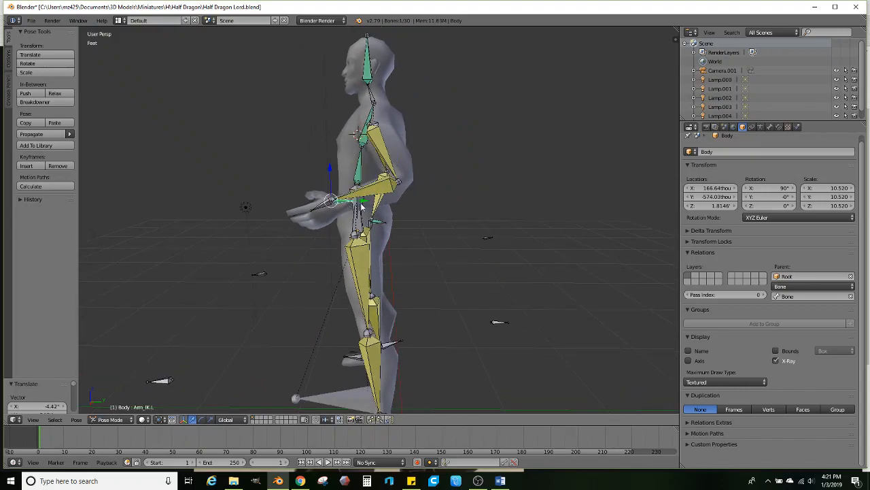
key("g")
left_click(315, 218)
middle_click_drag(315, 218, 421, 220)
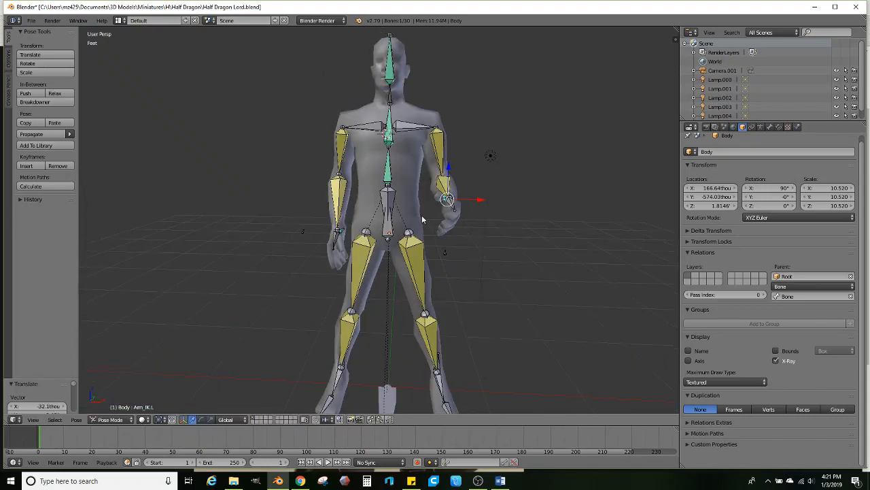
key("g")
left_click(428, 220)
- Move the left foot's IK control about 2.61" inward along the X axis
middle_click_drag(424, 291, 427, 206, "shift")
scroll(427, 205, "up", 1)
middle_click_drag(445, 239, 429, 231)
scroll(443, 250, "up", 1)
scroll(446, 261, "up", 1)
right_click(485, 319)
key("g")
key("x")
left_click(482, 333)
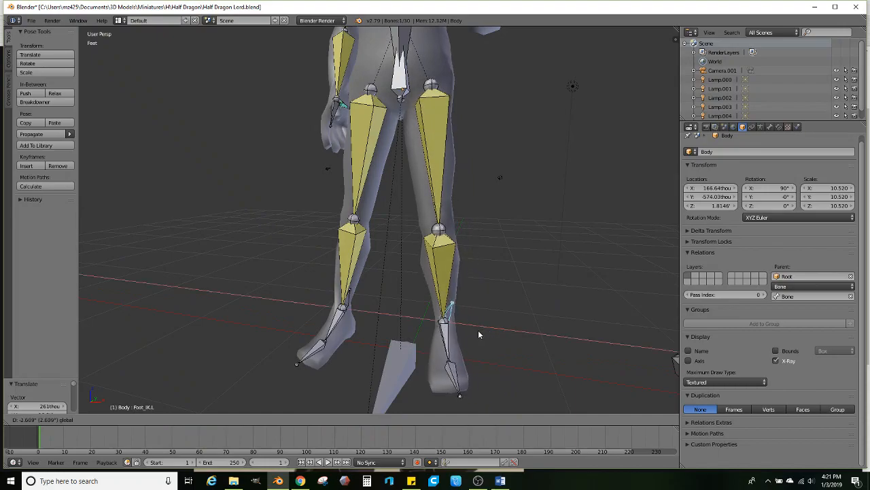
- Move the right foot's IK control about 1.52" inward along the X axis
right_click(354, 296)
key("g")
key("x")
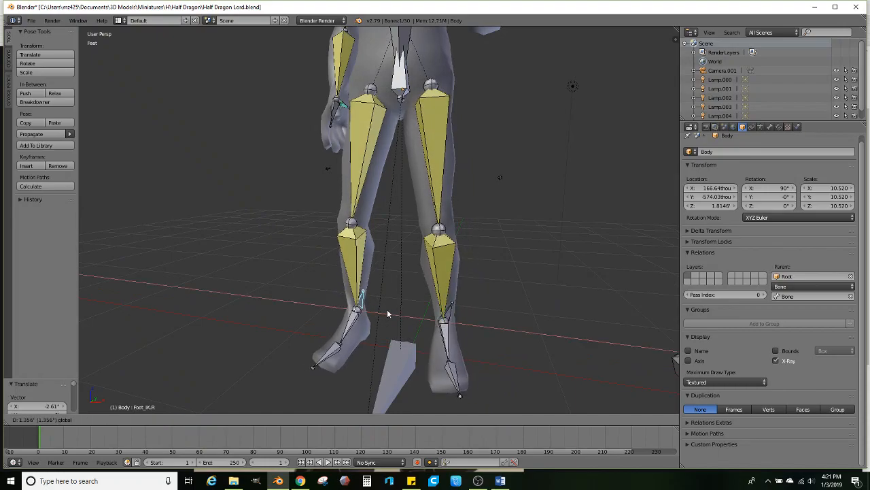
left_click(386, 312)
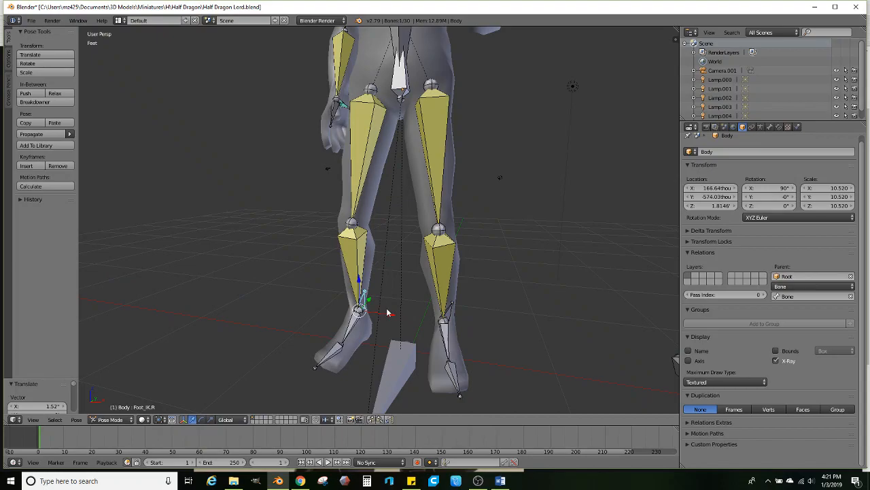
- Select both foot IK controls and shift them together, including about 881 thou along the X axis
right_click(452, 308, "shift")
right_click(454, 310)
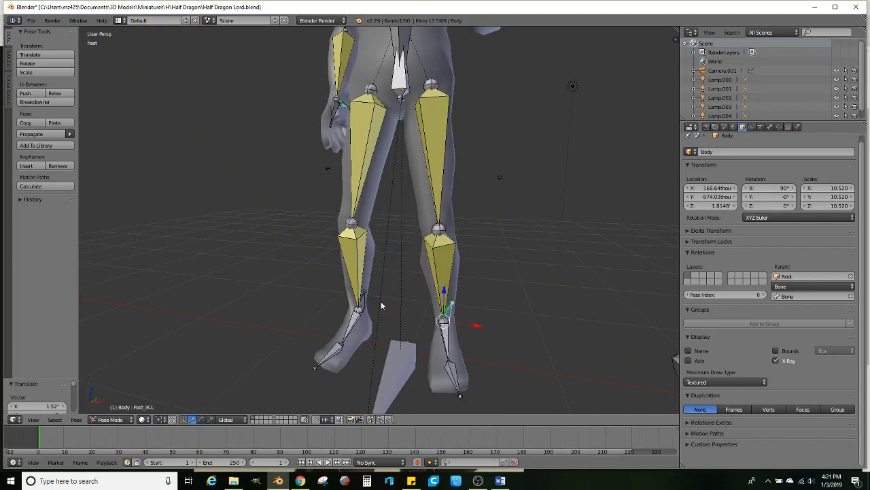
right_click(369, 294, "shift")
right_click(368, 294, "shift")
right_click(368, 295)
middle_click_drag(379, 304, 360, 296)
right_click(472, 328, "shift")
middle_click_drag(454, 331, 422, 317)
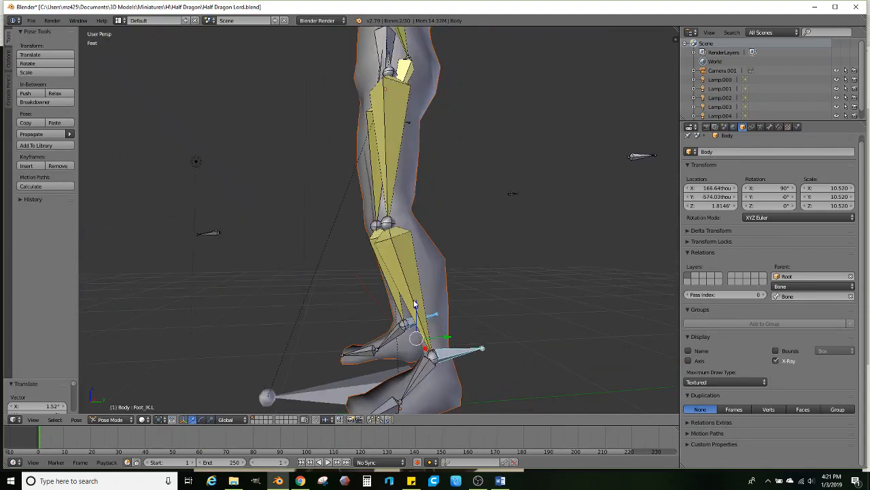
key("g")
left_click_drag(415, 312, 415, 313)
middle_click_drag(416, 313, 458, 299)
scroll(520, 318, "down", 2)
left_click_drag(419, 306, 428, 305)
scroll(427, 302, "down", 2)
middle_click_drag(420, 294, 401, 311)
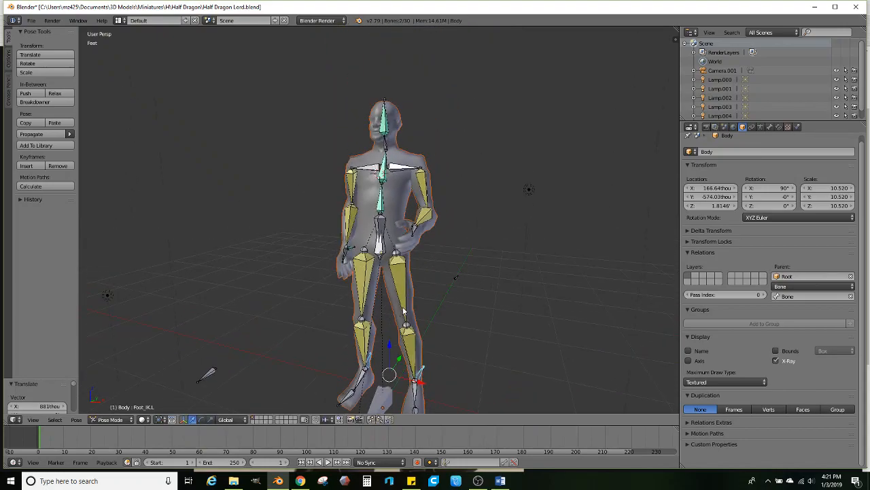
- Save the posed body in the existing Half Dragon Lord.blend file
scroll(399, 303, "up", 2)
scroll(398, 293, "up", 1)
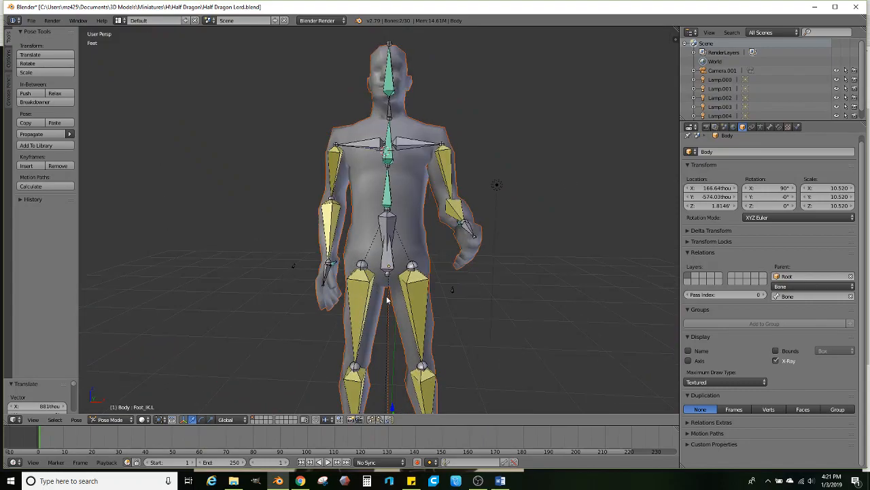
scroll(391, 289, "down", 3)
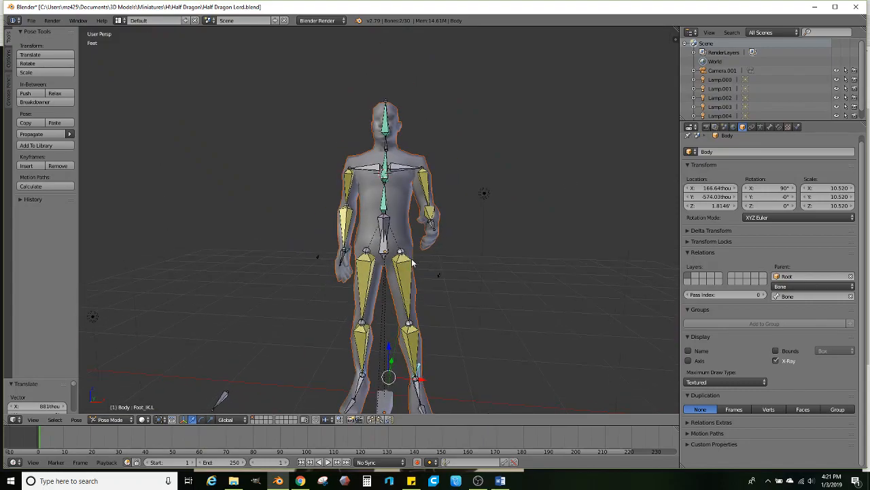
middle_click_drag(412, 261, 411, 283, "shift")
scroll(411, 282, "up", 1)
scroll(419, 289, "up", 1)
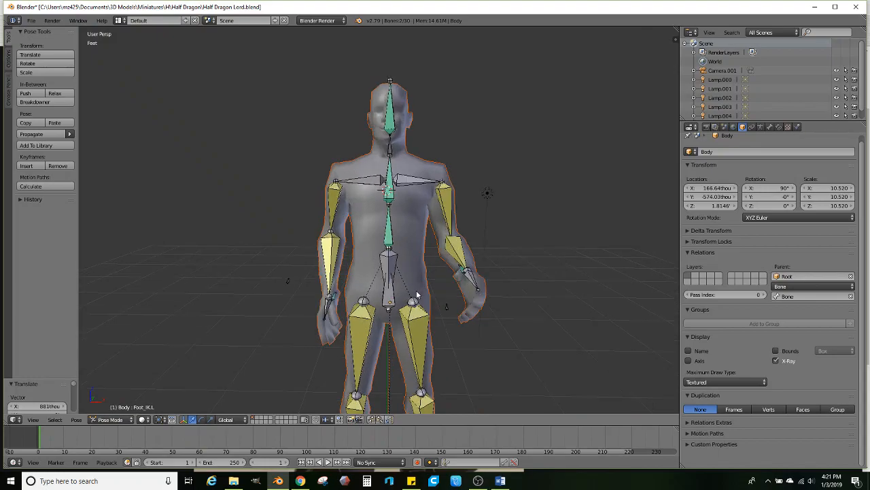
scroll(423, 294, "down", 3)
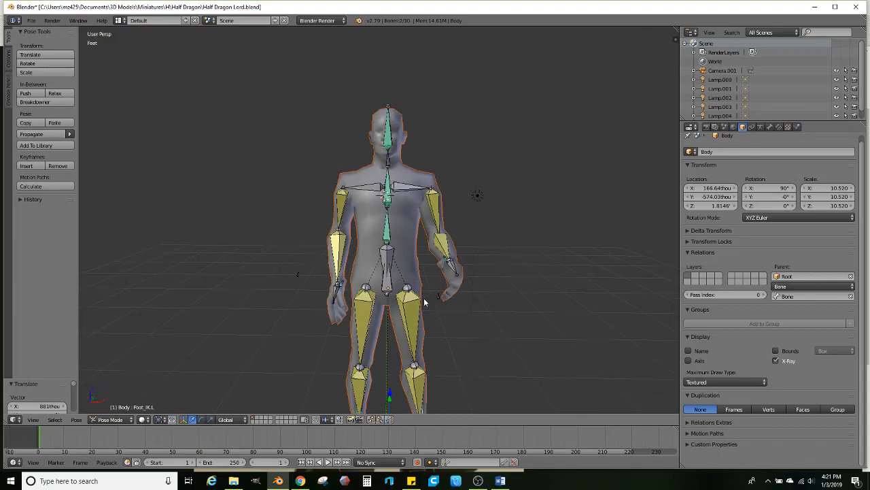
middle_click_drag(403, 211, 258, 182)
left_click(32, 20)
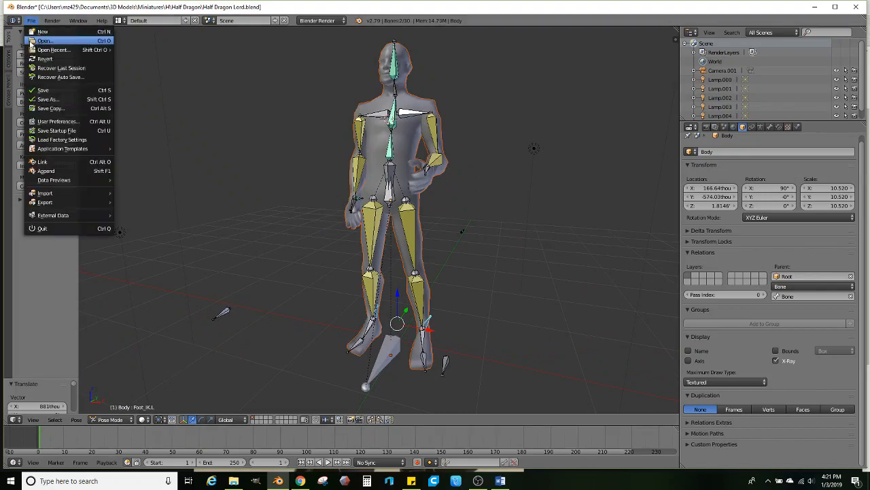
left_click(54, 95)
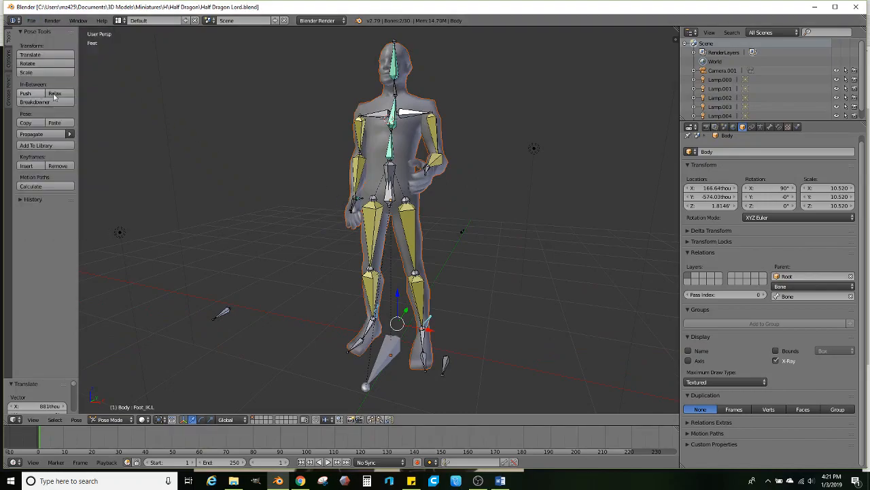
- Widen the whole rigged body by scaling the root bone about 1.70 along the X axis
right_click(397, 344)
left_click(212, 419)
middle_click_drag(367, 350, 407, 348)
key("s")
key("x")
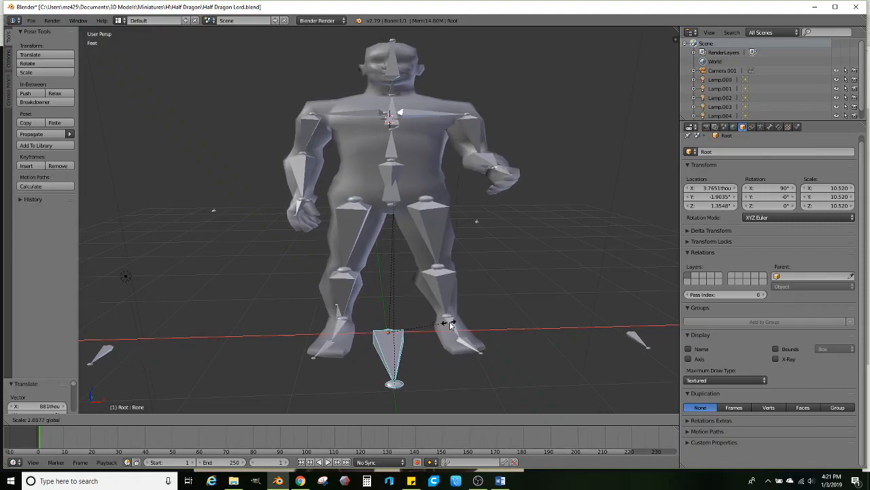
left_click(437, 324)
- Deepen the body by scaling the root bone about 1.38 along the Y axis, and enlarge it again by about 1.08
middle_click_drag(438, 324, 424, 388)
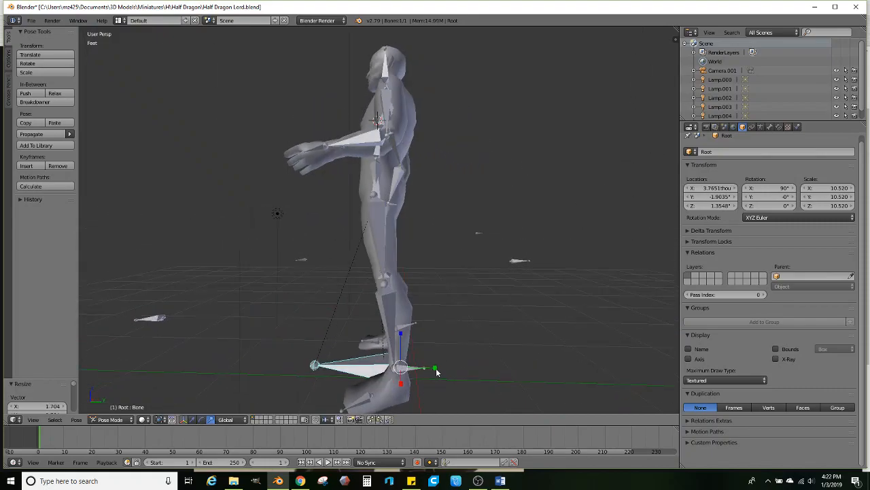
key("s")
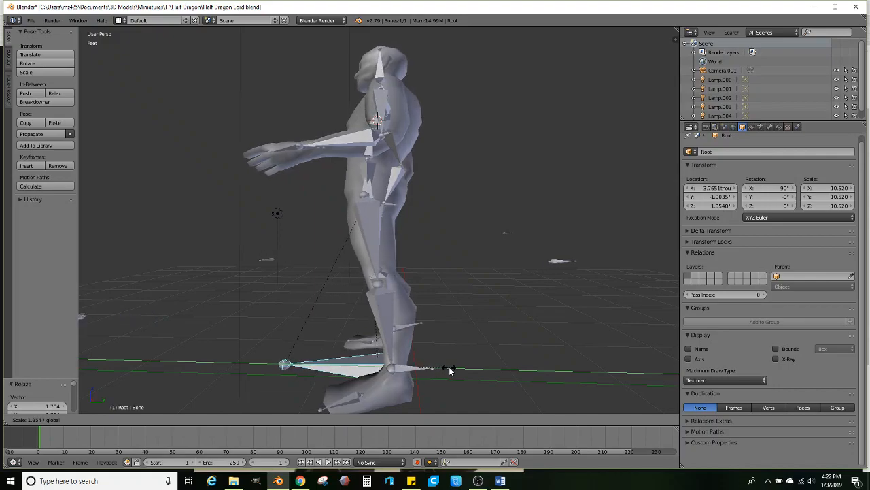
left_click(451, 370)
middle_click_drag(361, 311, 424, 349)
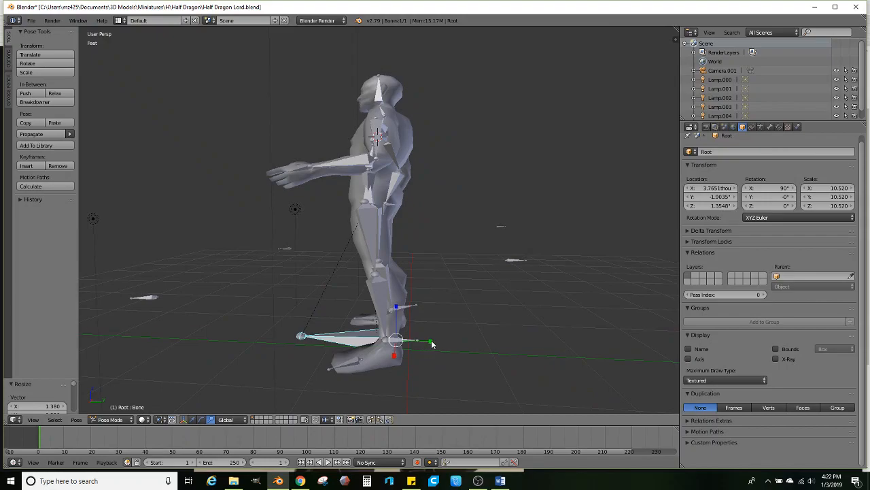
key("s")
left_click(435, 344)
scroll(349, 317, "up", 6)
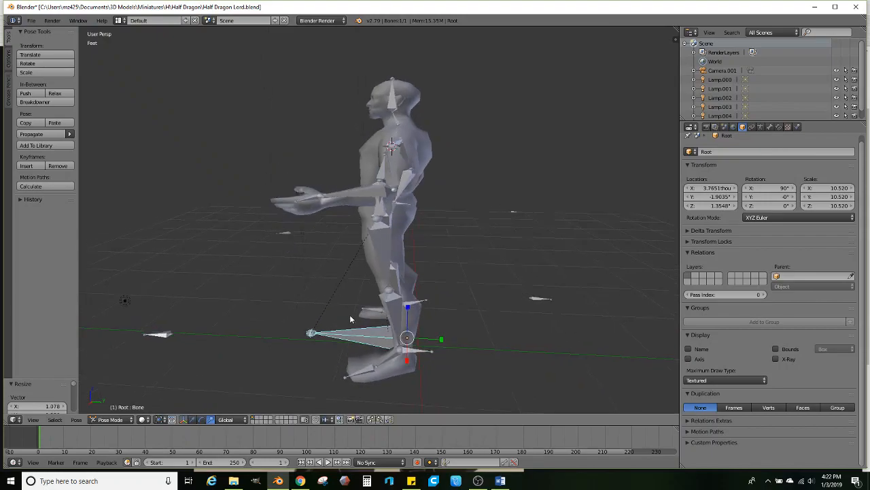
- Try to scale the left lower arm bone along the Y axis
right_click(373, 208)
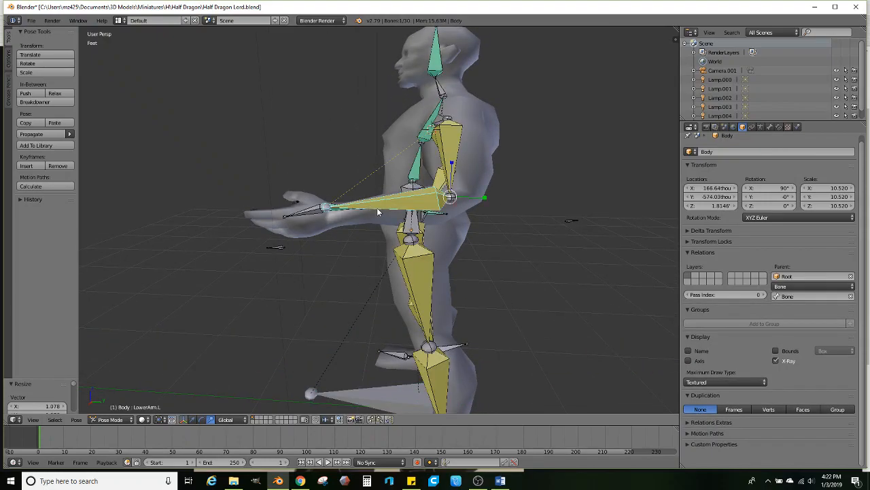
left_click_drag(480, 197, 478, 197)
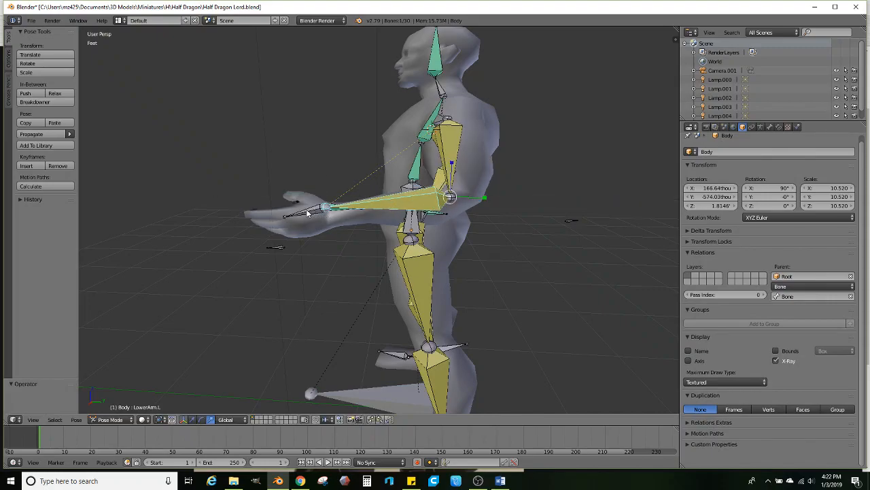
right_click(316, 214)
right_click(385, 211)
left_click_drag(486, 198, 478, 197)
- Select both upper arm bones and scale them to about 0.90 along the Y axis
right_click(461, 173)
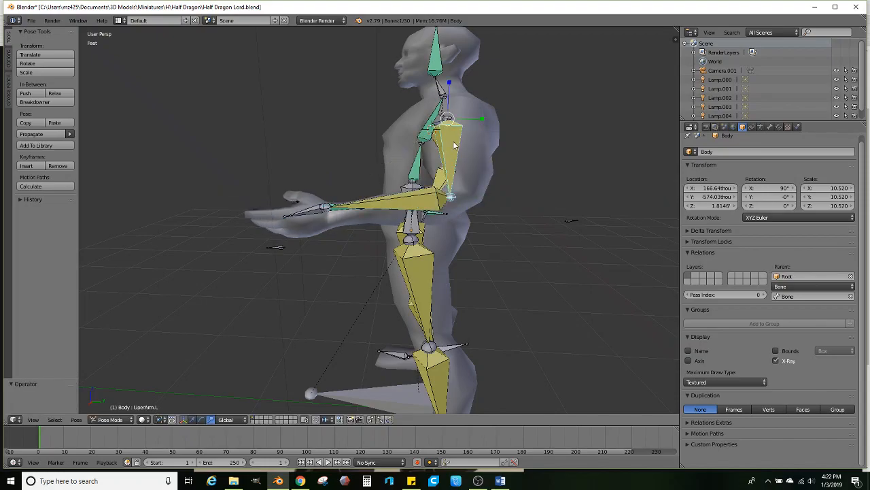
left_click_drag(482, 124, 471, 129)
middle_click_drag(361, 167, 344, 178)
right_click(307, 159, "shift")
key("s")
key("y")
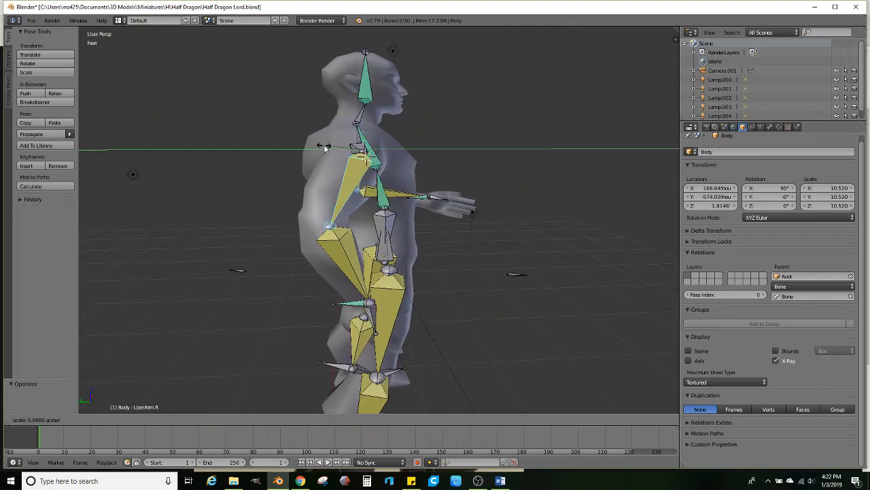
left_click(326, 143)
- Scale both upper arm bones to about 0.93 along the X axis
middle_click_drag(340, 152, 441, 193)
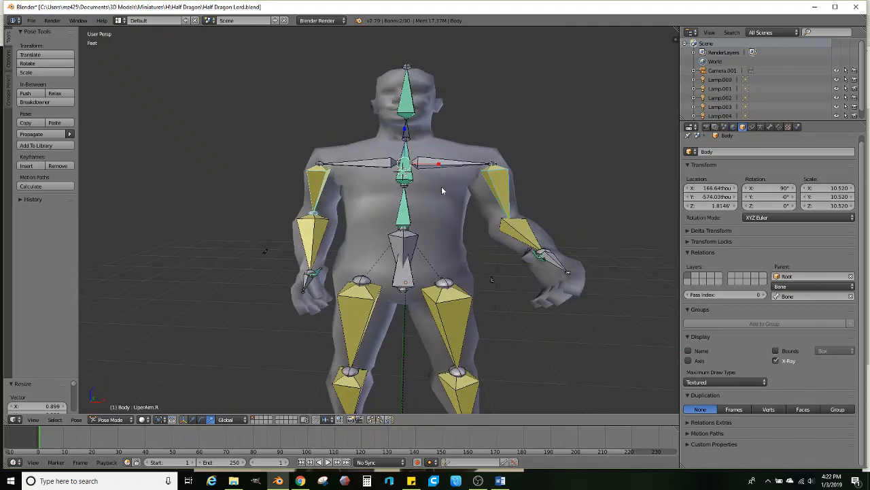
key("s")
key("x")
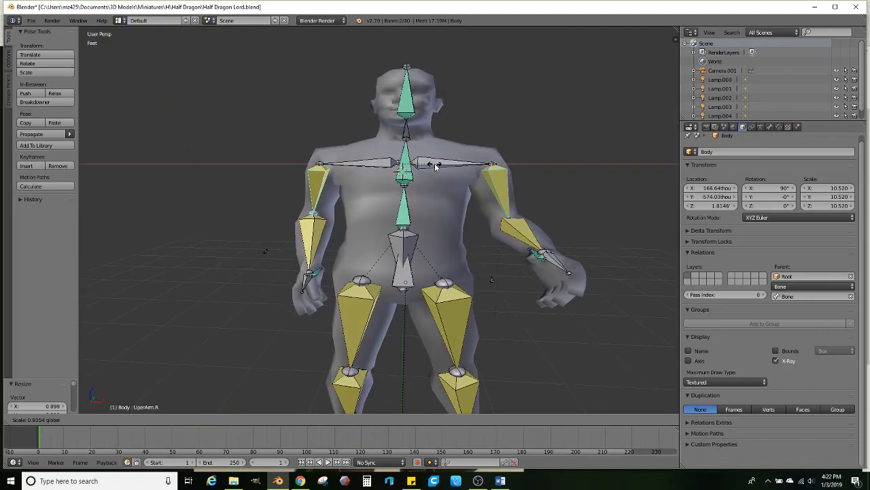
left_click(439, 171)
- Select both foot bones and adjust their proportions with repeated scaling, ending with an enlargement of about 1.09
middle_click_drag(397, 241, 394, 281)
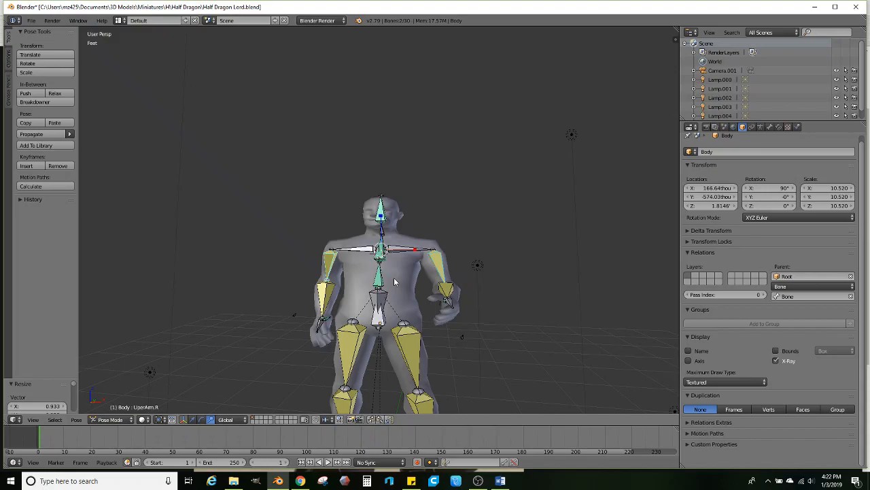
scroll(393, 231, "up", 2)
middle_click_drag(393, 232, 414, 223)
middle_click_drag(435, 259, 302, 356)
right_click(338, 312)
right_click(453, 306, "shift")
middle_click_drag(453, 306, 439, 271)
key("s")
left_click(405, 256)
key("s")
left_click(431, 301)
key("s")
left_click(406, 273)
key("s")
left_click(426, 278)
key("s")
left_click(399, 236)
- Scale the neck bone to about 0.97 along the X axis, and refine the head and neck proportions with a scale of about 0.96
middle_click_drag(399, 236, 396, 286)
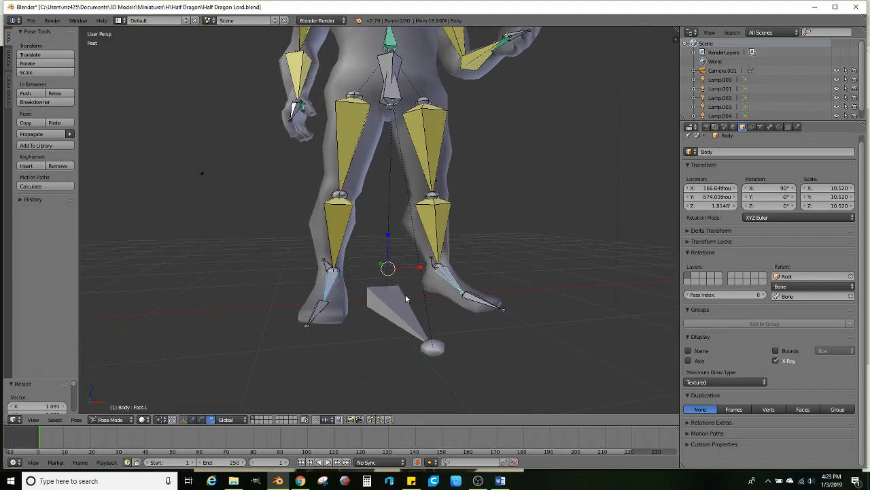
mouse_move(407, 288)
middle_mouse_down()
mouse_move(415, 228)
mouse_move(406, 270)
mouse_move(439, 299)
mouse_move(412, 232)
mouse_move(411, 289)
middle_mouse_up()
scroll(411, 289, "up", 2)
right_click(396, 209)
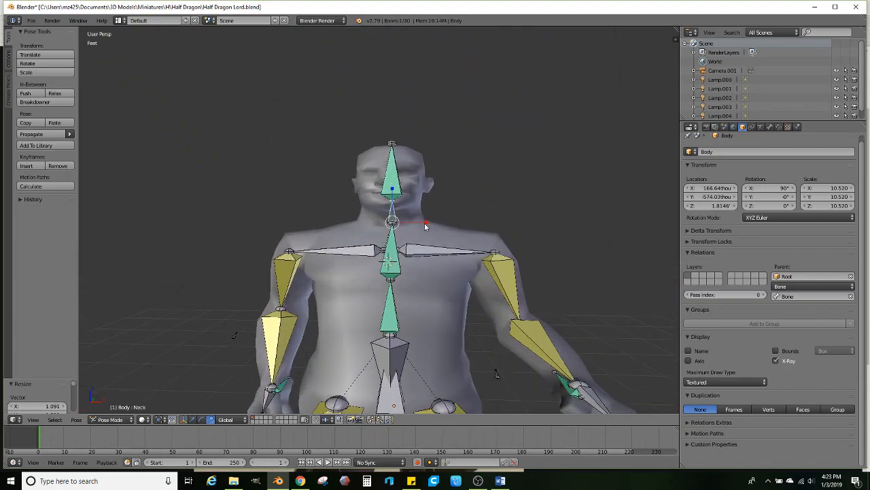
key("s")
key("x")
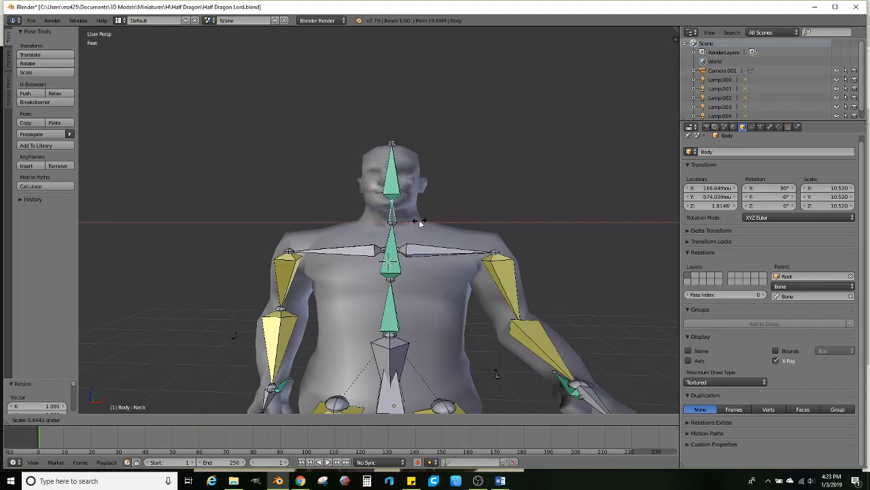
left_click(423, 221)
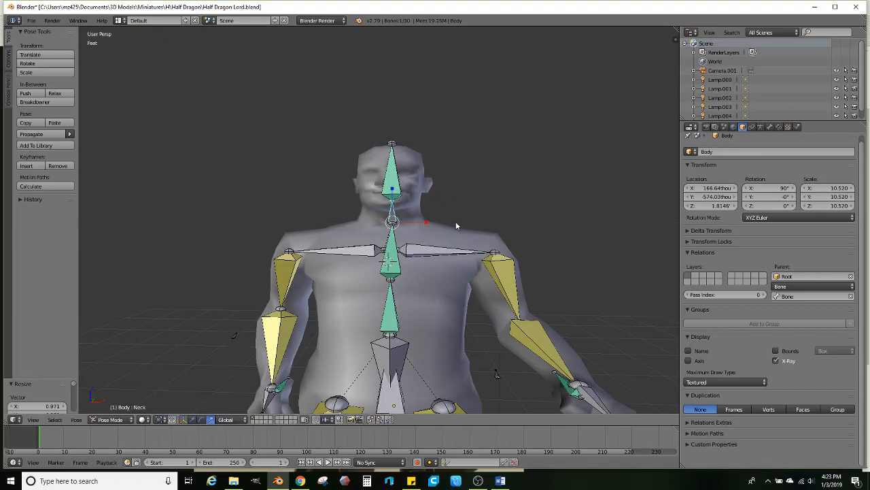
key("s")
left_click(515, 227)
middle_click_drag(499, 227, 396, 207)
right_click(381, 179)
left_click_drag(410, 203, 408, 202)
- Apply the Armature modifier on the body mesh and set its parent using Object (Keep Transform)
middle_click_drag(403, 203, 445, 269)
scroll(373, 314, "up", 2)
scroll(440, 260, "up", 2)
right_click(456, 243)
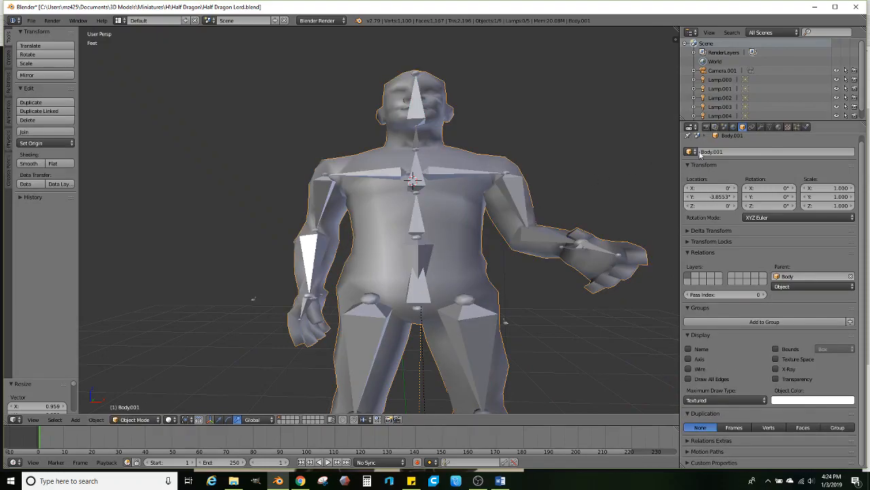
left_click(760, 126)
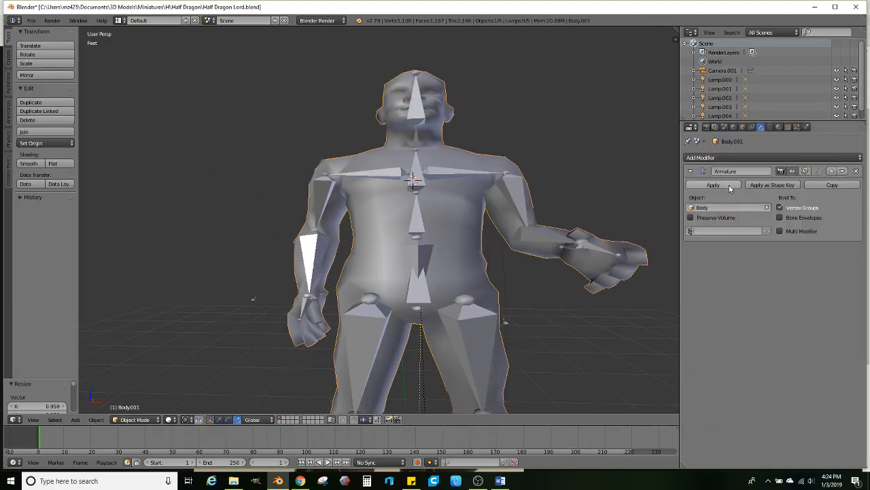
left_click(726, 184)
key("ctrl+p")
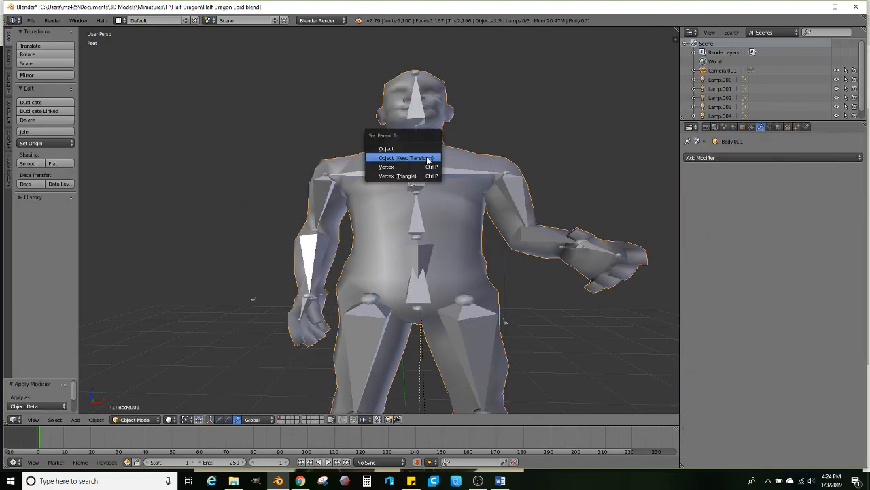
left_click(427, 160)
- Select the root armature and switch it from Pose Mode to Object Mode
scroll(376, 260, "down", 5)
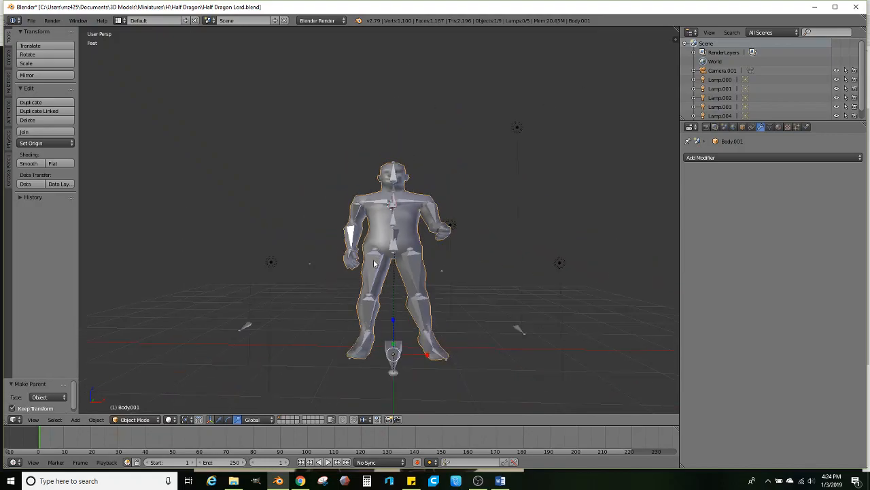
left_click(127, 421)
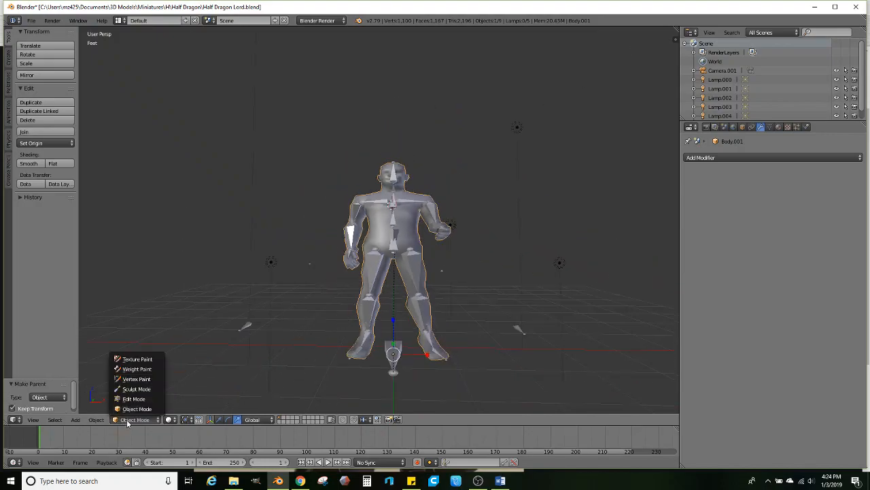
left_click(136, 410)
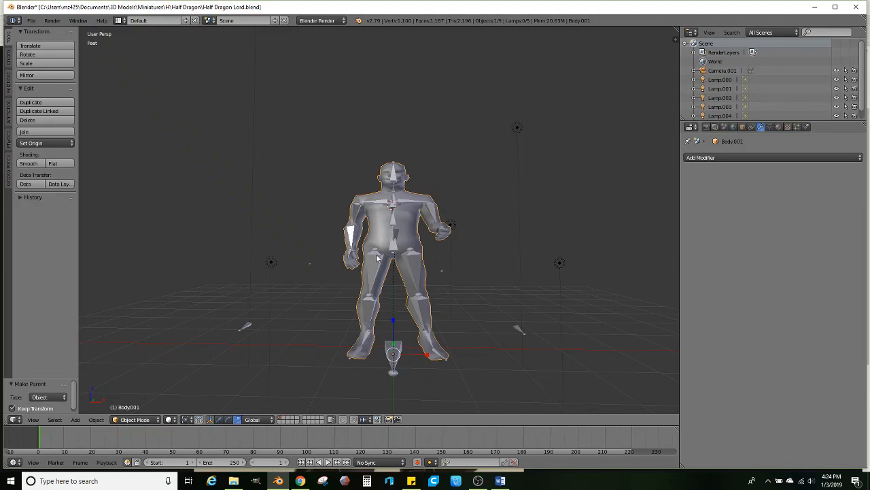
scroll(377, 265, "up", 1)
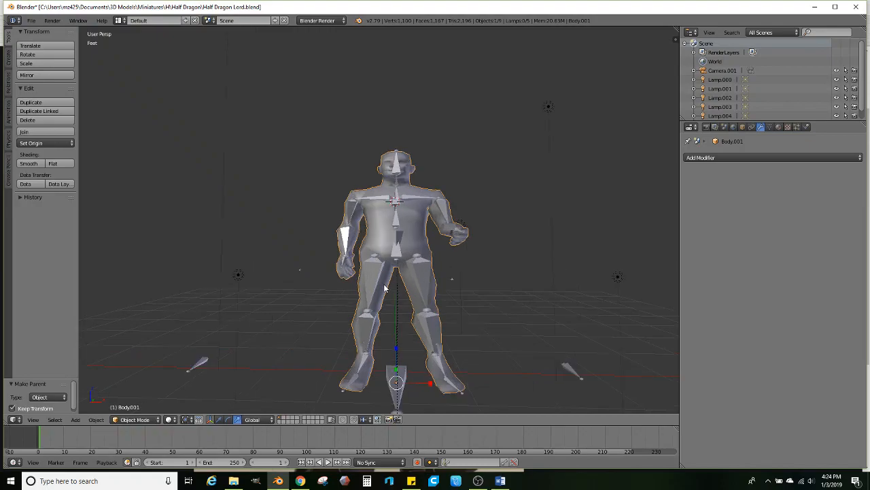
right_click(389, 371)
left_click(135, 420)
left_click(130, 398)
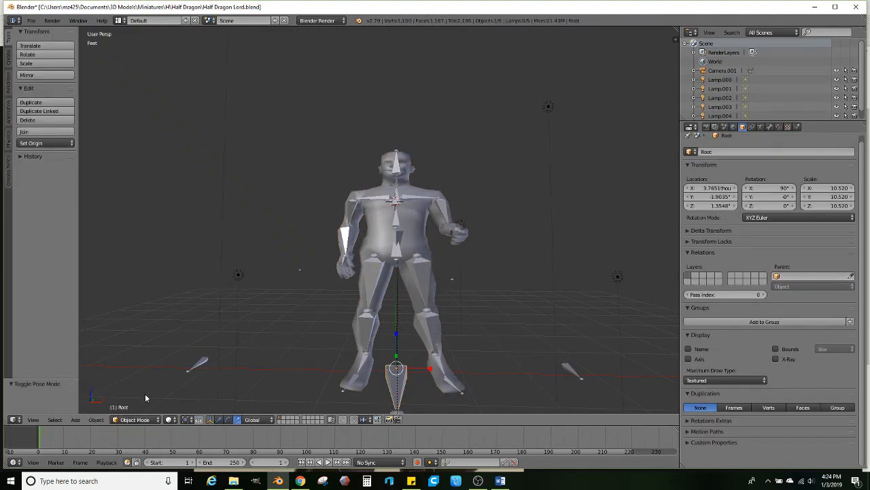
- Try to delete the root armature, and undo the deletion
key("x")
left_click(251, 332)
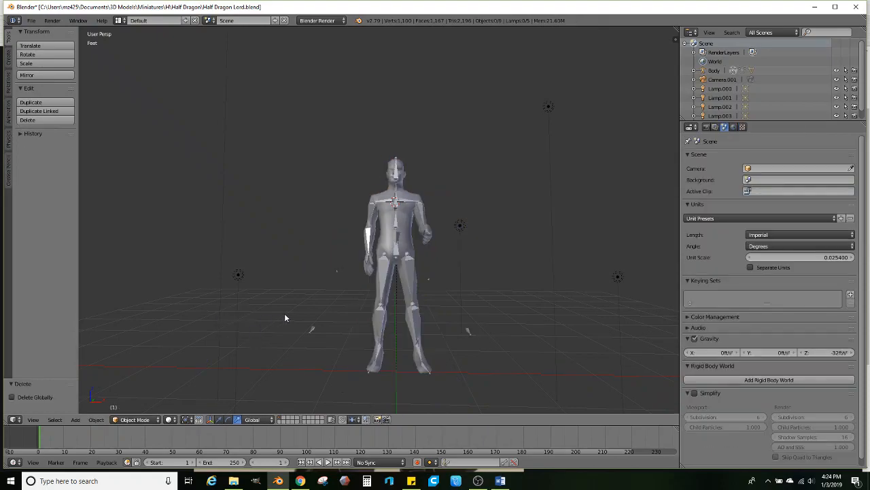
key("ctrl+z")
- Select the posed body mesh and set its parent once more using Object with Keep Transform
right_click(376, 229)
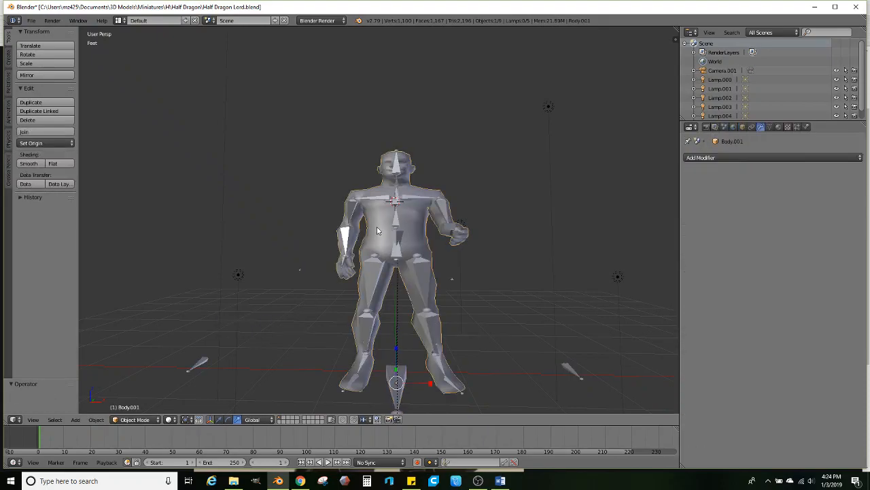
key("ctrl+p")
left_click(377, 229)
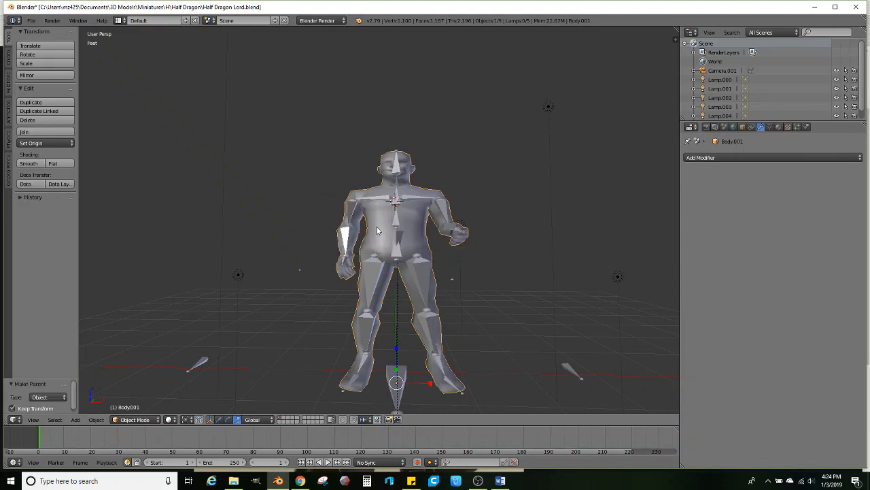
- Switch the body armature to Object Mode and delete it together with the root armature
right_click(420, 199)
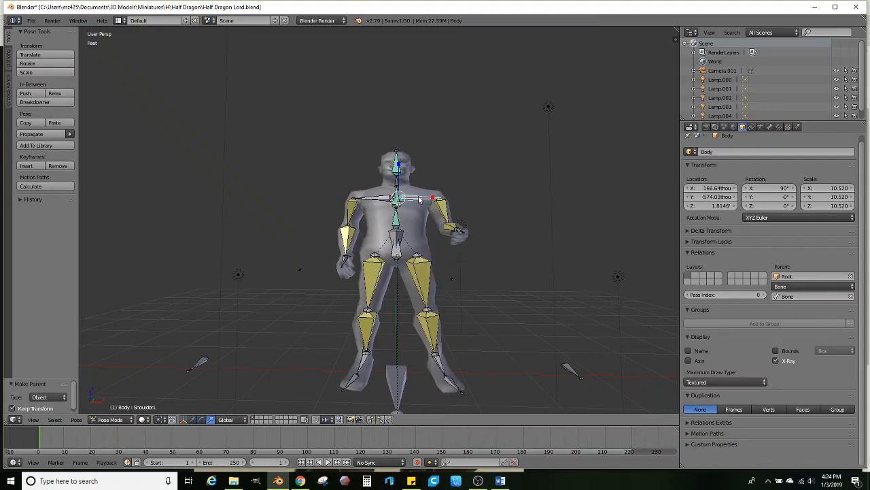
left_click(109, 419)
left_click(109, 410)
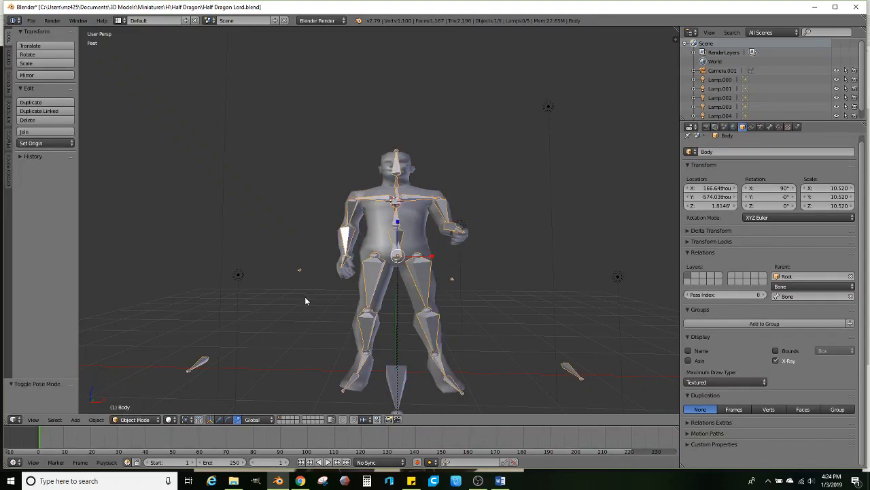
key("Delete")
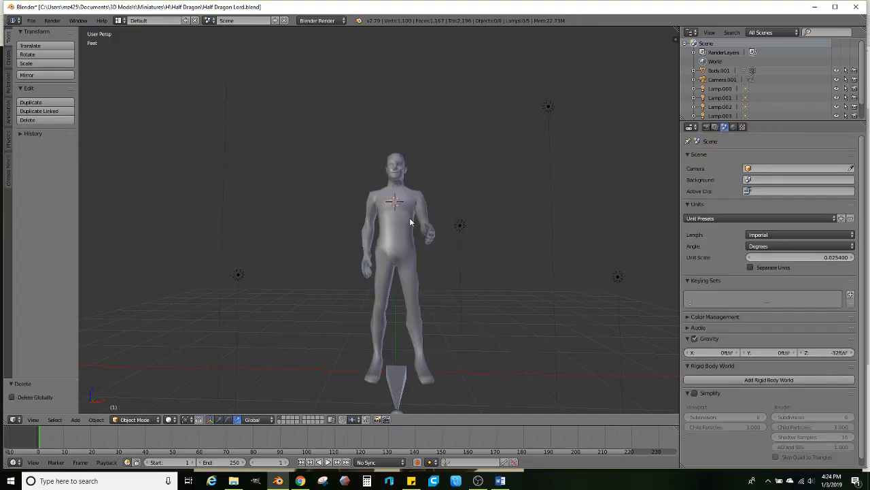
middle_click_drag(410, 218, 356, 310)
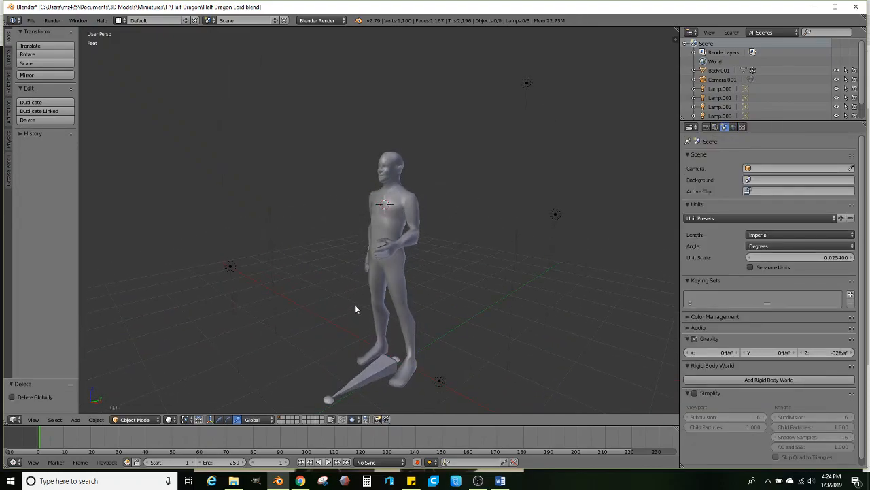
left_click(374, 367)
key("Delete")
- Select the entire body mesh in Edit Mode and scale it to about 1.77 along the X axis
middle_click_drag(264, 377, 373, 250)
left_click(398, 220)
key("Tab")
scroll(374, 249, "down", 3)
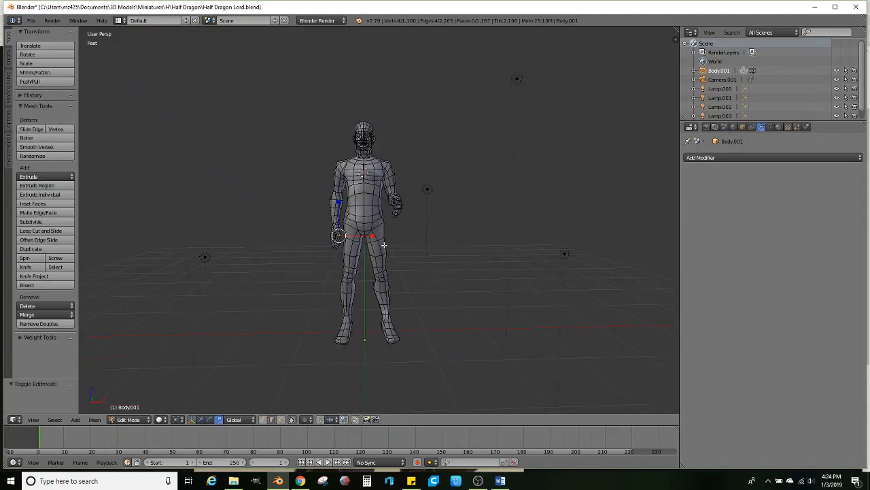
key("z")
mouse_move(285, 350)
left_mouse_down("ctrl")
mouse_move(506, 249)
mouse_move(243, 107)
mouse_move(289, 347)
left_mouse_up("ctrl")
scroll(399, 242, "up", 4)
middle_click_drag(400, 242, 425, 266)
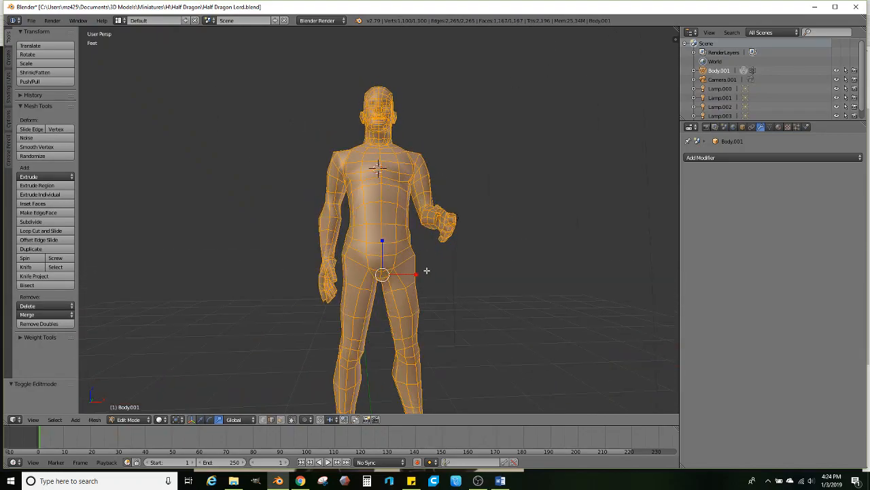
key("s")
key("x")
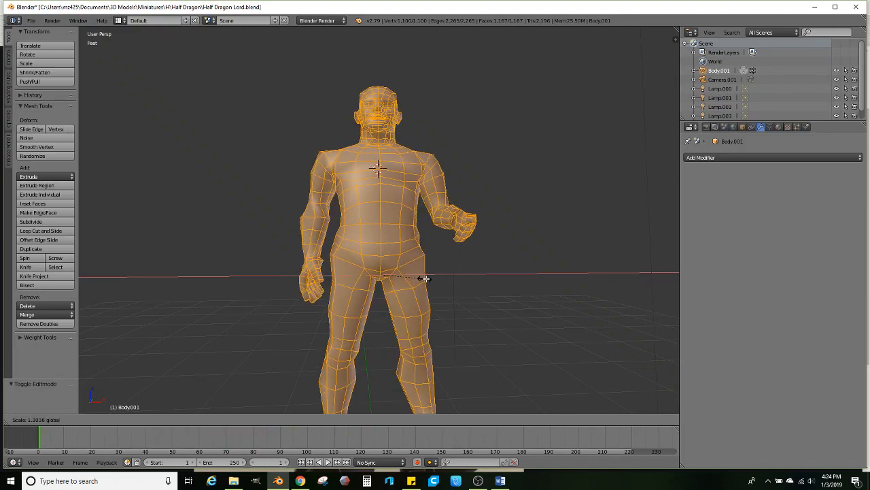
left_click(439, 279)
- Scale the whole body mesh to about 1.26 along the Y axis
middle_click_drag(438, 278, 400, 279)
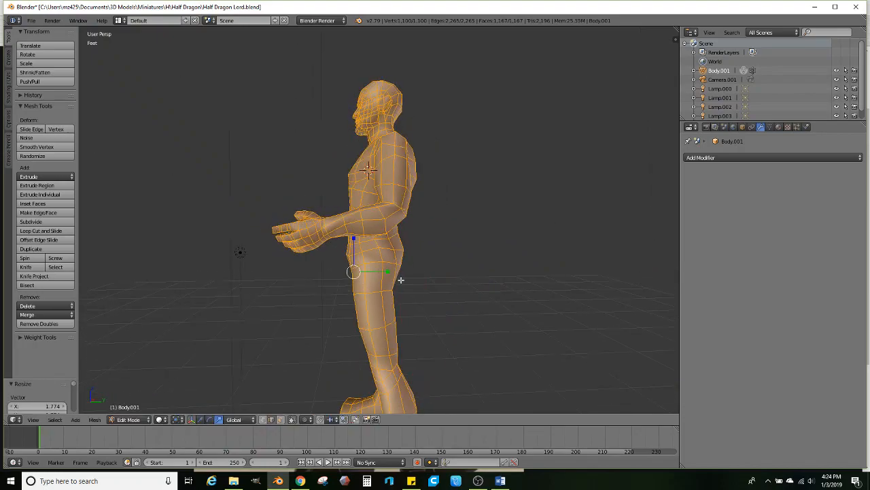
key("s")
key("y")
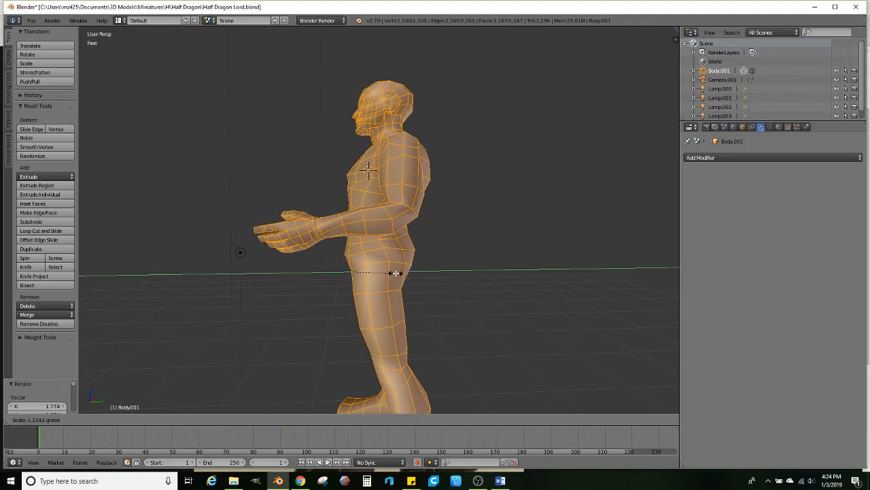
left_click(396, 273)
- Check the body's stance from several angles and rescale the selected mesh by about 1.06
middle_click_drag(396, 273, 380, 245)
middle_click_drag(313, 398, 377, 277, "shift")
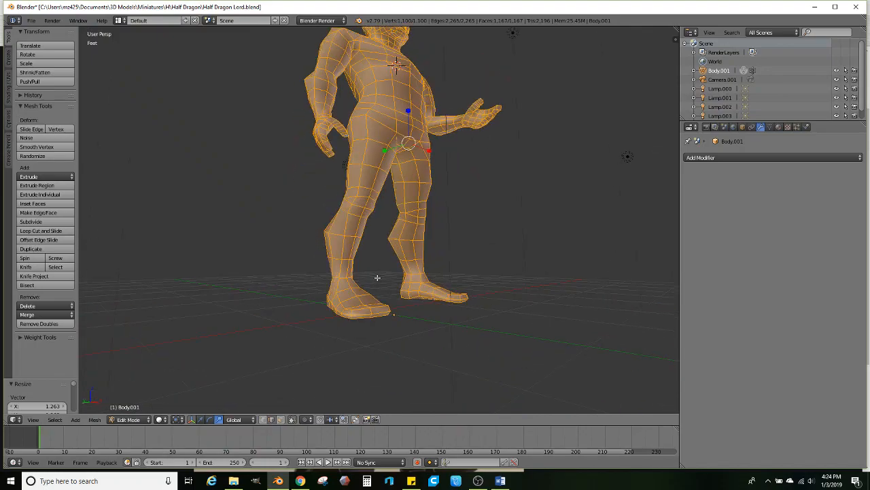
middle_click_drag(375, 274, 347, 256)
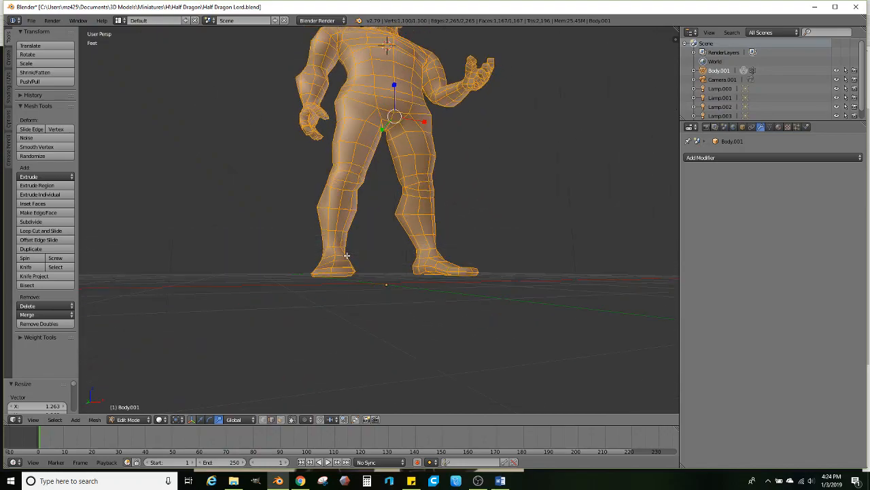
scroll(346, 256, "down", 3)
middle_click_drag(329, 242, 237, 283)
middle_click_drag(403, 257, 406, 238)
left_click_drag(404, 254, 406, 255)
middle_click_drag(405, 255, 380, 246)
scroll(380, 246, "up", 4)
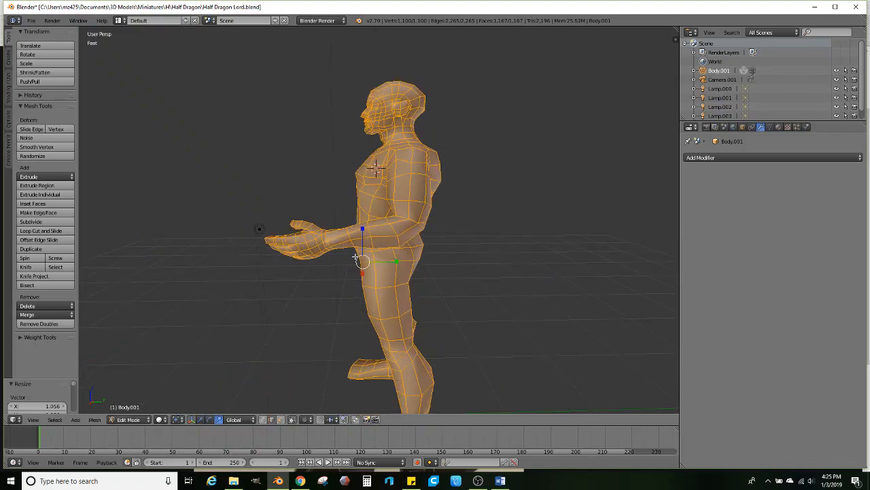
- Select the edge loop around the middle of the raised forearm and shift it slightly
middle_click_drag(320, 256, 321, 276)
right_click(294, 246, "alt")
middle_click_drag(292, 249, 314, 265)
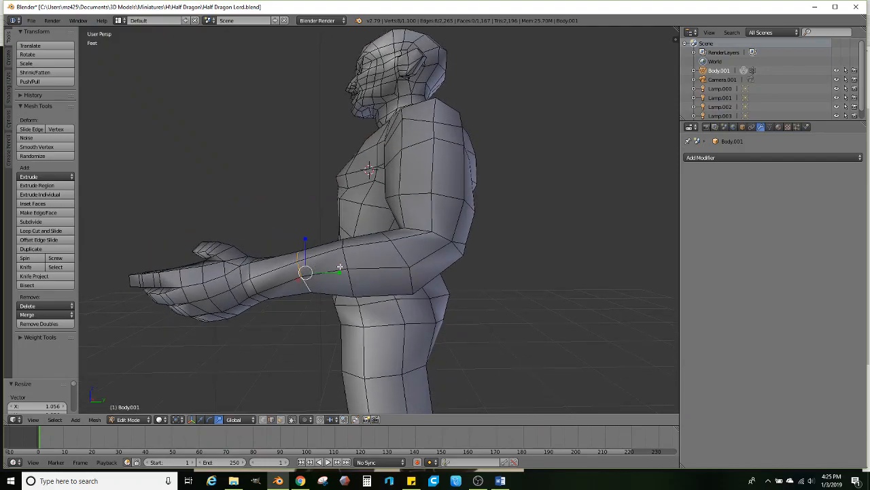
key("g")
left_click(372, 266)
- Select the neighbouring forearm edge loop closer to the elbow and adjust its position twice
right_click(349, 259, "alt")
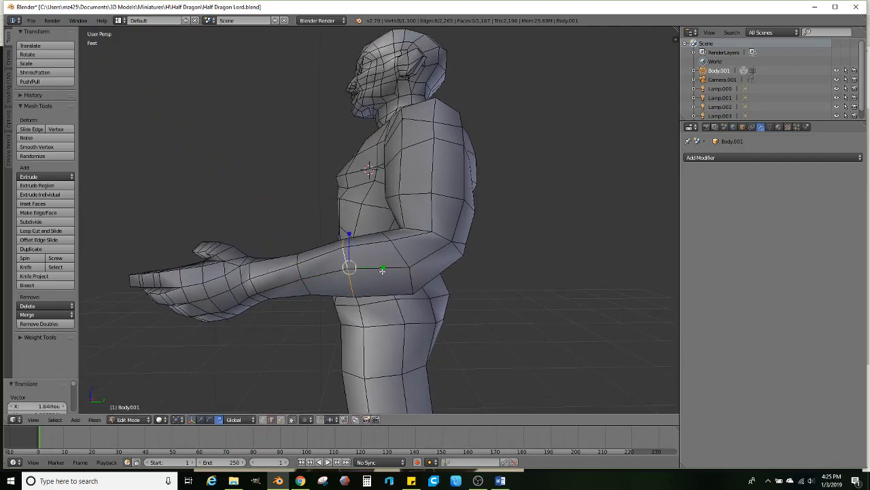
key("g")
left_click(388, 281)
key("g")
left_click(371, 278)
middle_click_drag(371, 279, 368, 240)
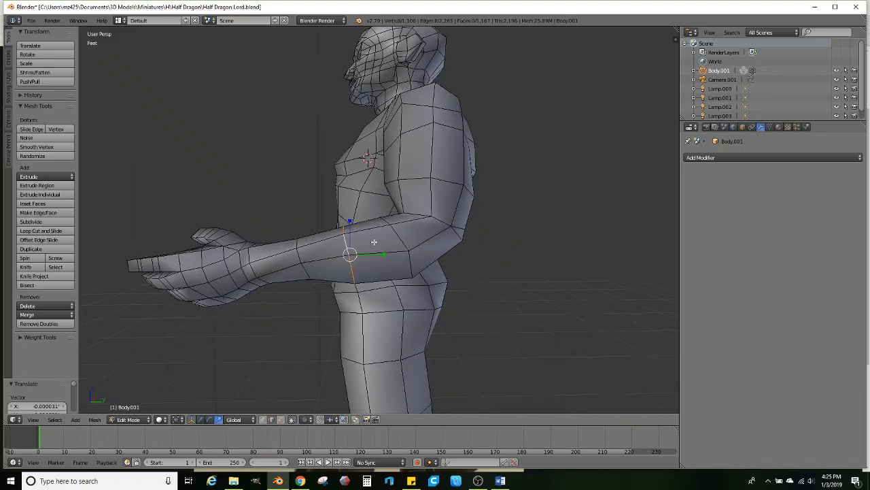
- Select three edge loops on the raised forearm and scale them to about 1.12 along Y in Normal orientation
right_click(395, 235, "alt+shift")
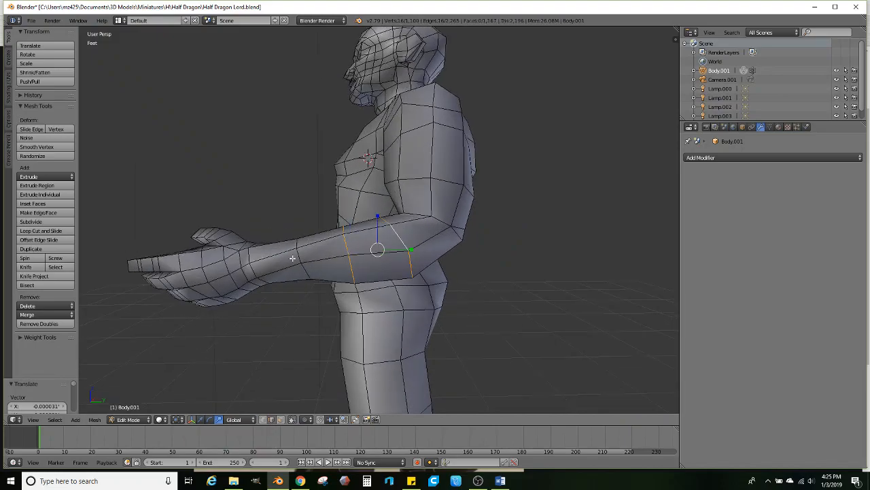
left_click(234, 419)
left_click(251, 385)
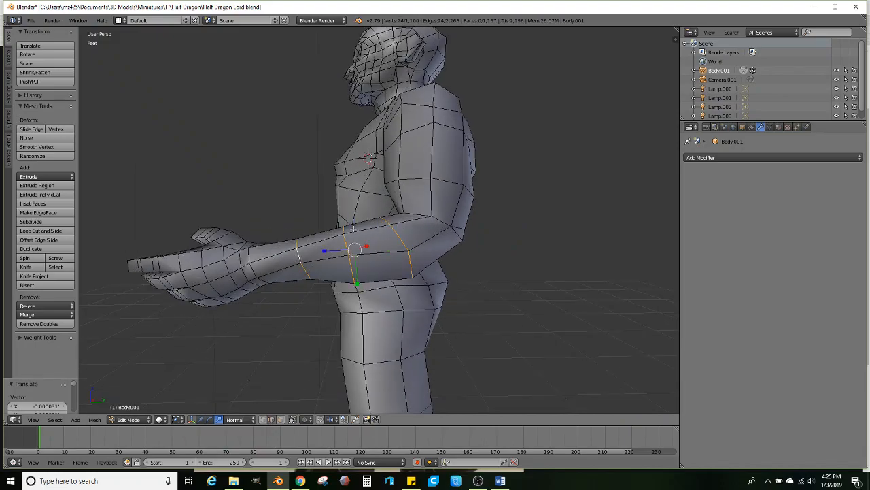
key("s")
key("y")
key("y")
left_click(358, 282)
- Examine the legs, torso and shoulders of the bulked-up body from several angles
middle_click_drag(358, 283, 381, 259)
scroll(347, 210, "down", 1)
middle_click_drag(355, 315, 348, 284, "shift")
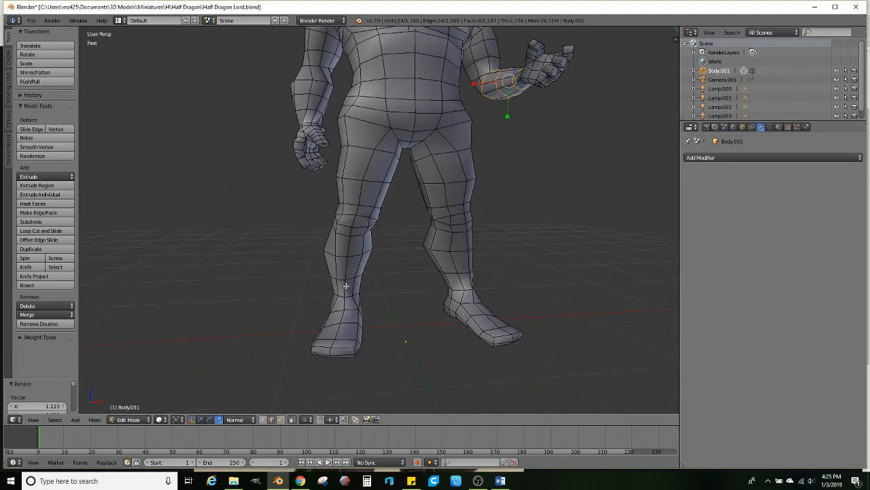
middle_click_drag(310, 321, 354, 309)
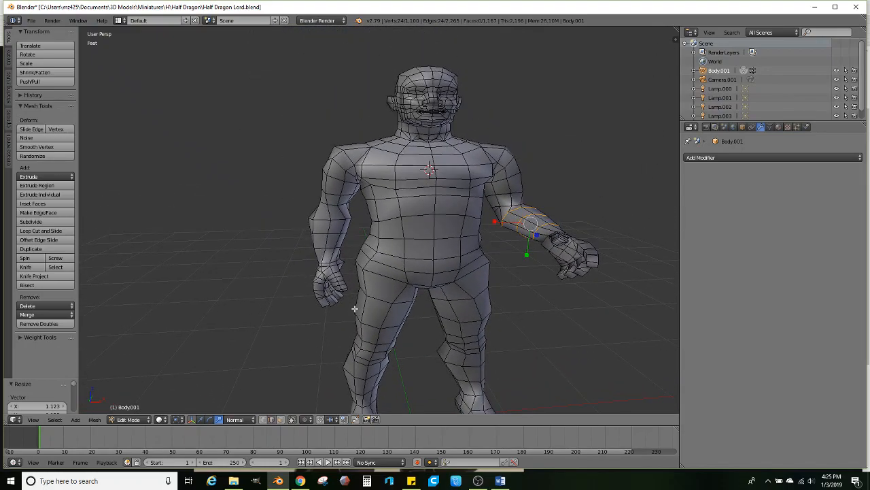
scroll(354, 308, "up", 1)
middle_click_drag(349, 253, 351, 289, "shift")
middle_click_drag(416, 224, 392, 199)
middle_click_drag(392, 199, 373, 288, "shift")
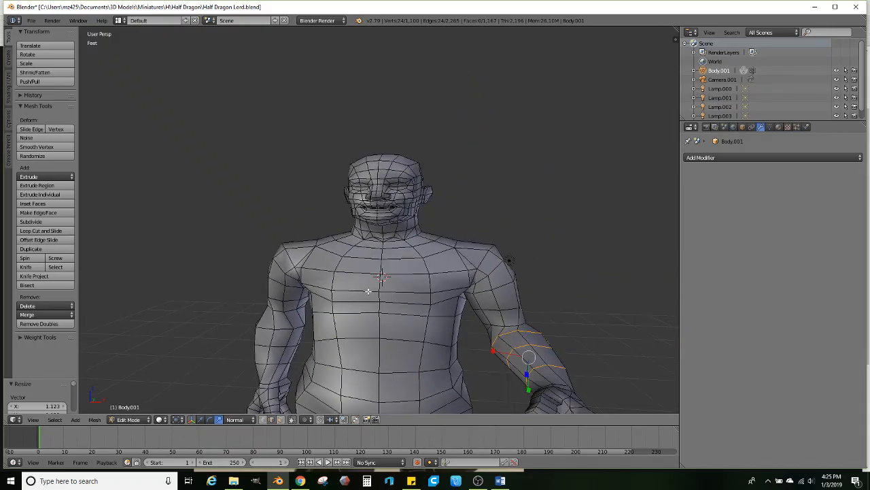
- Select the faces of the head and neck in wireframe and scale them to about 1.16 along the global Y axis
scroll(374, 288, "up", 2)
left_click(280, 420)
mouse_move(445, 237)
middle_mouse_down()
mouse_move(458, 229)
mouse_move(447, 253)
mouse_move(454, 247)
mouse_move(387, 244)
mouse_move(471, 243)
middle_mouse_up()
scroll(447, 253, "up", 1)
key("z")
key("z")
key("z")
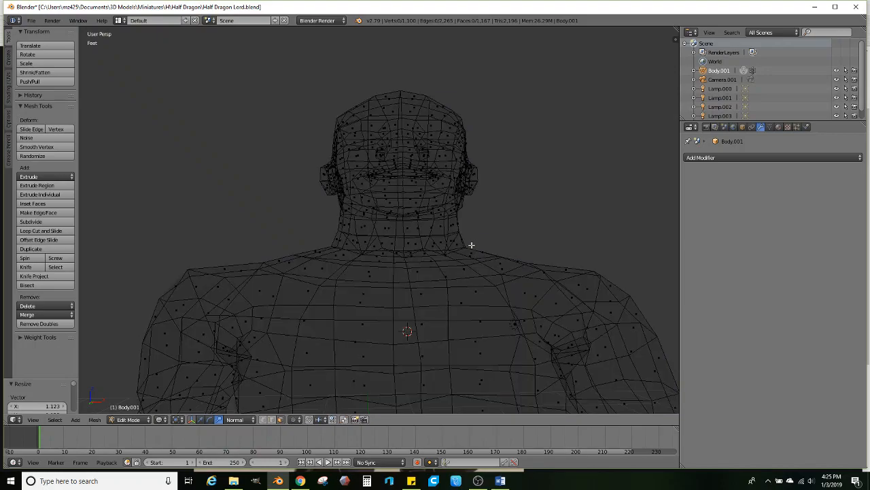
mouse_move(379, 256)
left_mouse_down("ctrl")
mouse_move(292, 140)
mouse_move(550, 107)
mouse_move(462, 217)
left_mouse_up("ctrl")
key("z")
key("z")
mouse_move(458, 228)
middle_mouse_down()
mouse_move(462, 258)
mouse_move(365, 257)
mouse_move(280, 350)
mouse_move(284, 274)
mouse_move(448, 268)
mouse_move(436, 209)
mouse_move(385, 204)
mouse_move(365, 213)
middle_mouse_up()
left_click(236, 422)
left_click(245, 370)
key("s")
key("y")
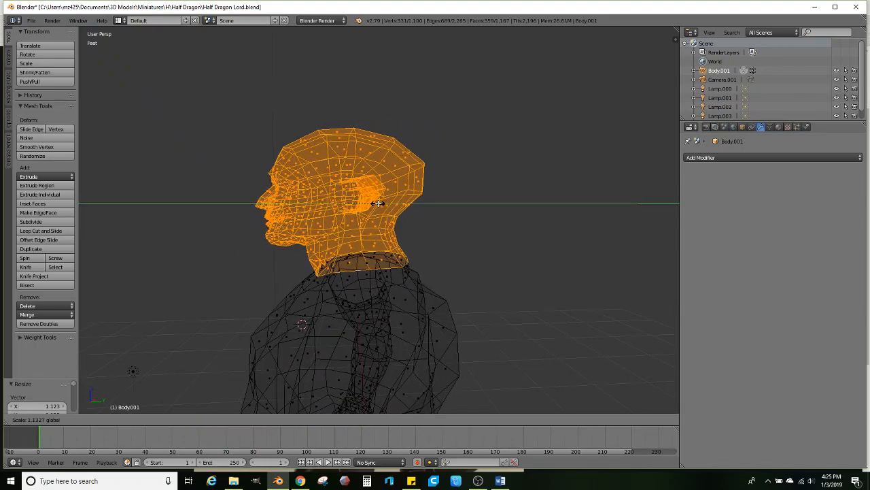
left_click(309, 298)
scroll(242, 366, "up", 1)
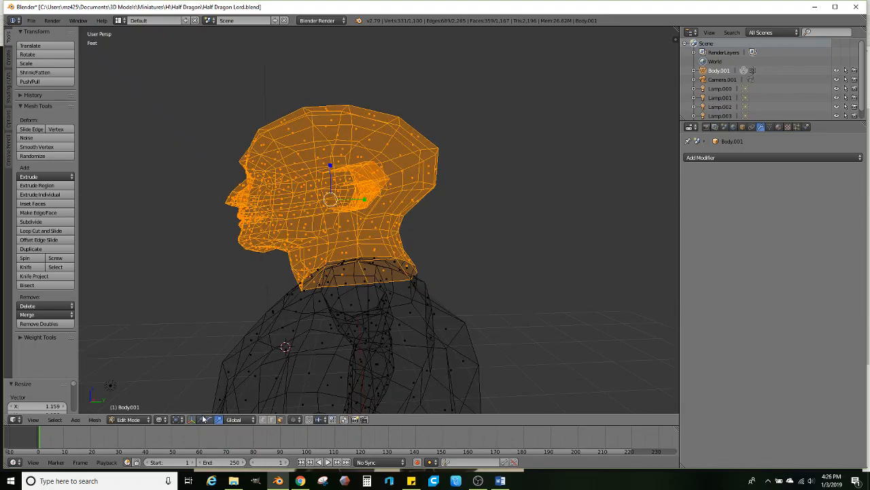
- Fine-tune the selected head and neck along the Y axis in shaded view
key("z")
left_click_drag(363, 200, 351, 200)
middle_click_drag(351, 204, 422, 225)
left_click_drag(444, 185, 444, 185)
scroll(433, 216, "down", 1)
- Select only the head's faces above the neck in wireframe and delete them
middle_click_drag(432, 218, 465, 210)
key("z")
right_click(446, 219)
mouse_move(406, 239)
left_mouse_down("ctrl")
mouse_move(259, 187)
mouse_move(554, 107)
mouse_move(541, 141)
left_mouse_up("ctrl")
key("x")
left_click(534, 131)
mouse_move(490, 170)
middle_mouse_down()
mouse_move(421, 231)
mouse_move(415, 255)
mouse_move(456, 132)
mouse_move(477, 204)
mouse_move(467, 181)
middle_mouse_up()
key("z")
- Select the faces of both feet up to the ankles and scale them to about 1.32 along the Z axis
scroll(456, 132, "down", 3)
middle_click_drag(391, 199, 422, 190)
middle_click_drag(460, 268, 463, 155, "shift")
middle_click_drag(469, 169, 433, 174)
mouse_move(324, 281)
middle_mouse_down("shift")
mouse_move(354, 238)
mouse_move(483, 235)
mouse_move(447, 268)
mouse_move(462, 258)
middle_mouse_up("shift")
key("z")
right_click(362, 287)
mouse_move(476, 315)
left_mouse_down("ctrl")
mouse_move(327, 299)
mouse_move(272, 249)
mouse_move(279, 258)
left_mouse_up("ctrl")
key("z")
middle_click_drag(279, 258, 482, 271)
middle_click_drag(462, 239, 413, 242)
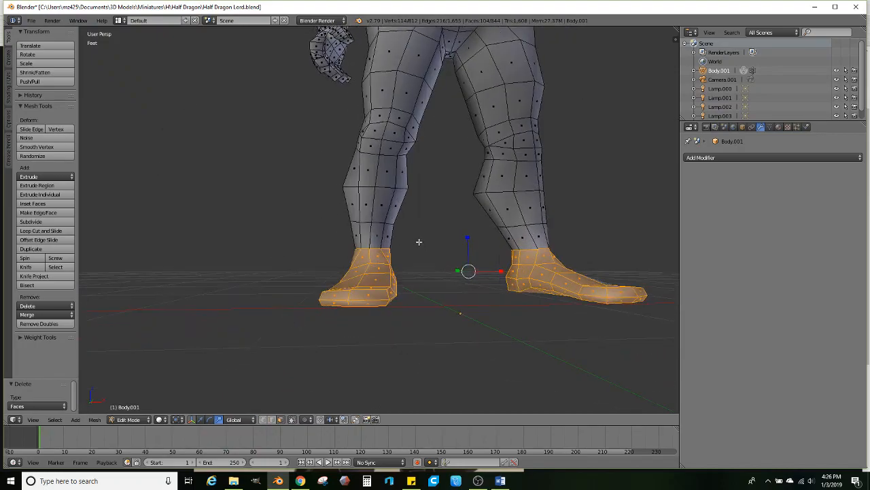
key("s")
key("z")
left_click(472, 238)
scroll(440, 242, "down", 2)
middle_click_drag(440, 241, 490, 236)
- Select four face loops around the waist and hips and enlarge them slightly along the Y axis
middle_click_drag(553, 252, 423, 249)
scroll(421, 210, "up", 2)
right_click(405, 198, "alt")
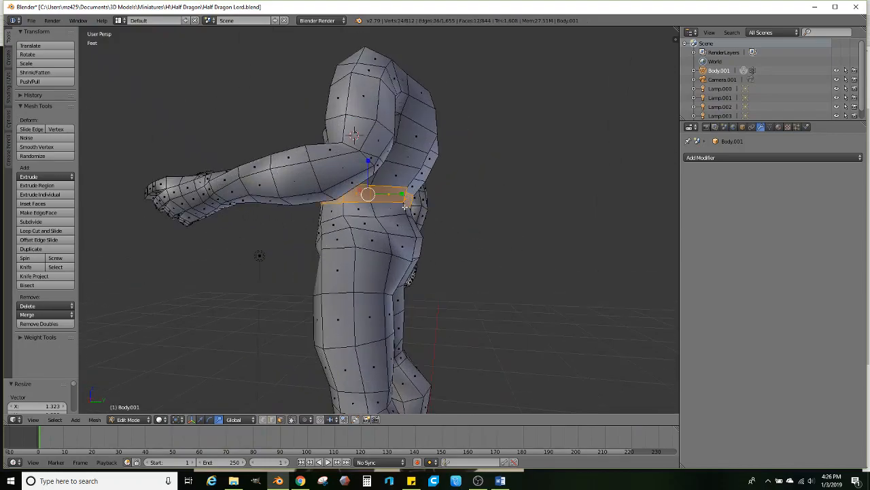
right_click(404, 211, "alt")
key("ctrl+z")
key("ctrl+z")
right_click(406, 210, "alt+shift")
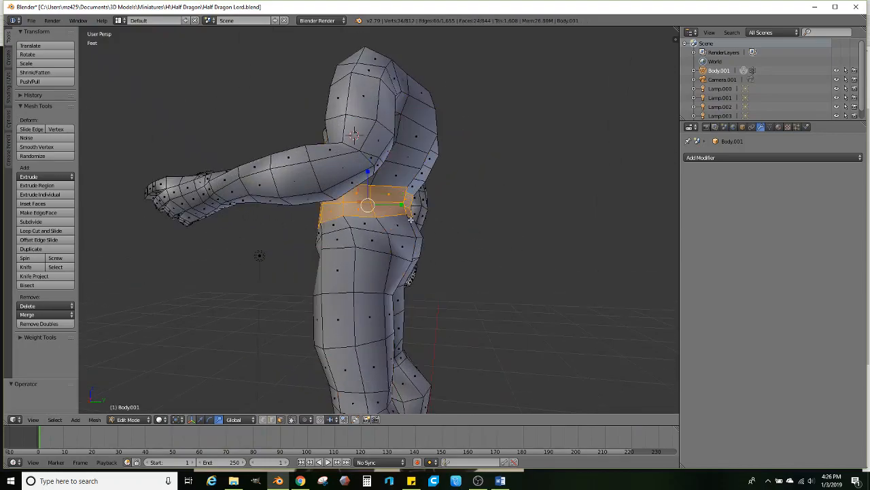
right_click(411, 226, "alt+shift")
middle_click_drag(405, 193, 403, 218)
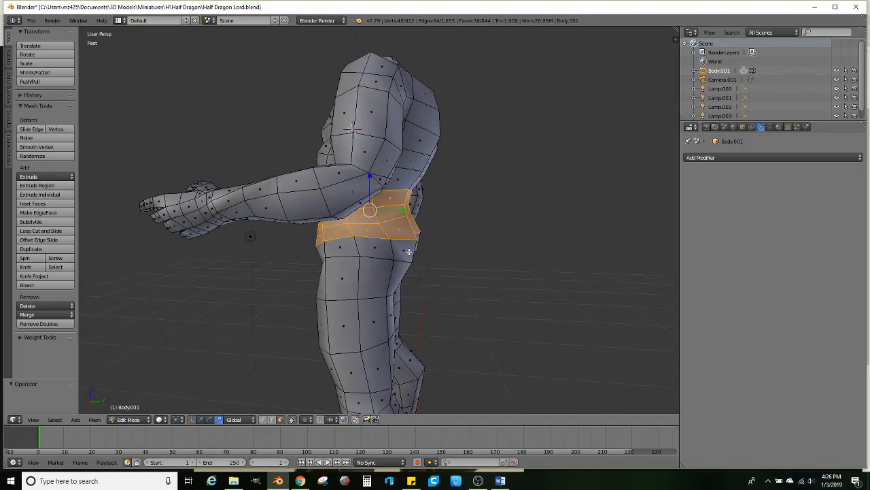
right_click(409, 251, "alt+shift")
key("s")
key("y")
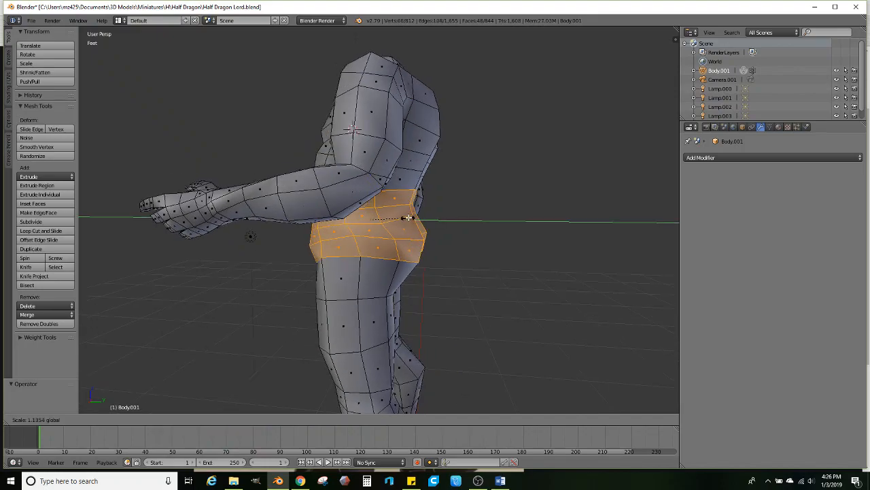
left_click(407, 217)
- Select the edge path across the front of the pelvis from hip to hip and scale it to about 0.92
middle_click_drag(407, 217, 392, 241)
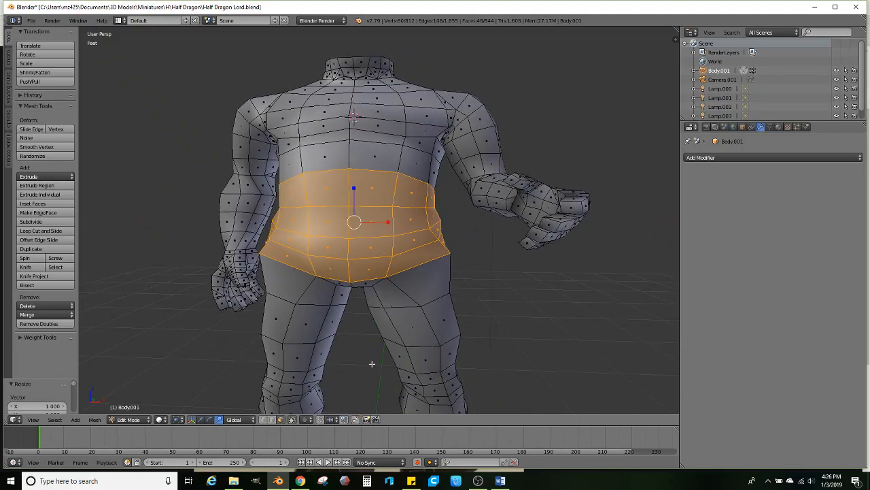
right_click(404, 264)
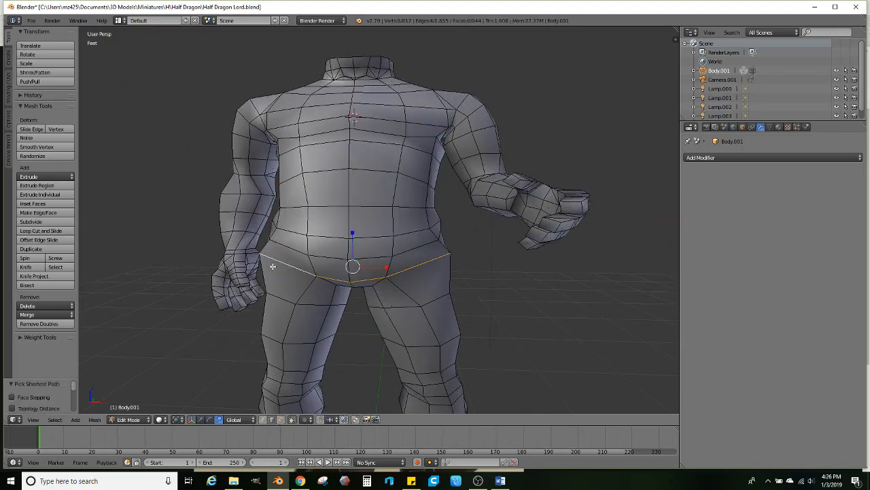
right_click(273, 266, "ctrl")
key("z")
key("z")
key("s")
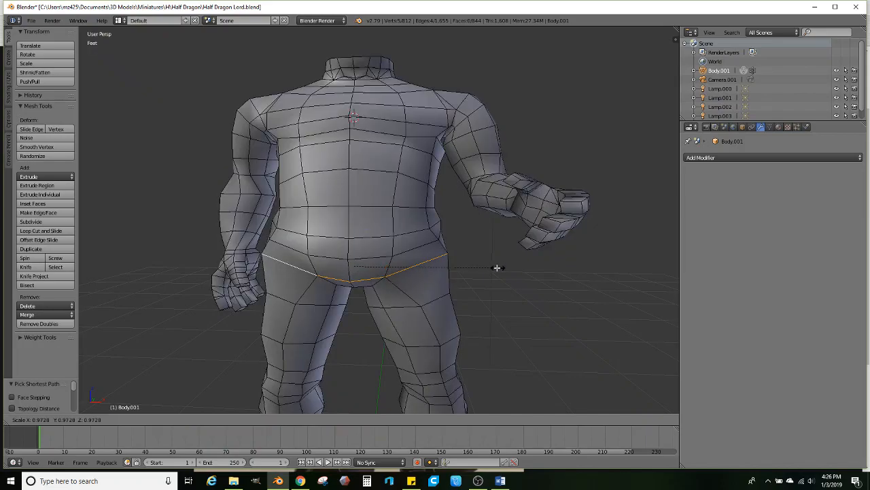
left_click(490, 268)
scroll(438, 270, "down", 2)
mouse_move(438, 270)
middle_mouse_down()
mouse_move(449, 259)
mouse_move(443, 266)
middle_mouse_up()
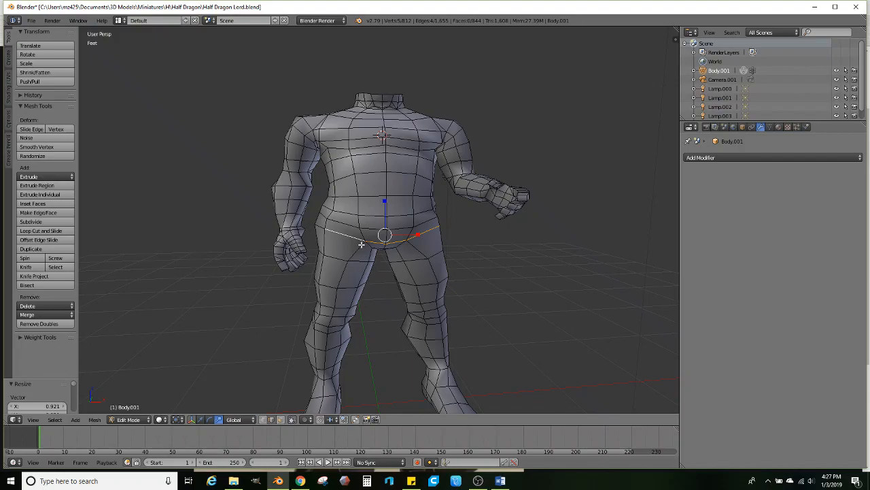
- Select the lengthwise edge on the outer side of the left forearm, and move and rotate it slightly
middle_click_drag(513, 229, 397, 233)
scroll(326, 267, "up", 3)
right_click(413, 229)
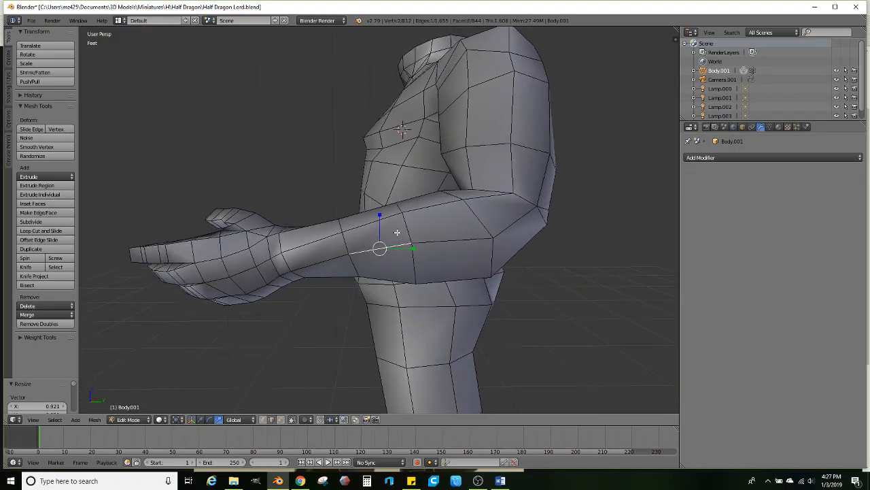
key("g")
left_click(438, 238)
middle_click_drag(439, 240, 329, 269)
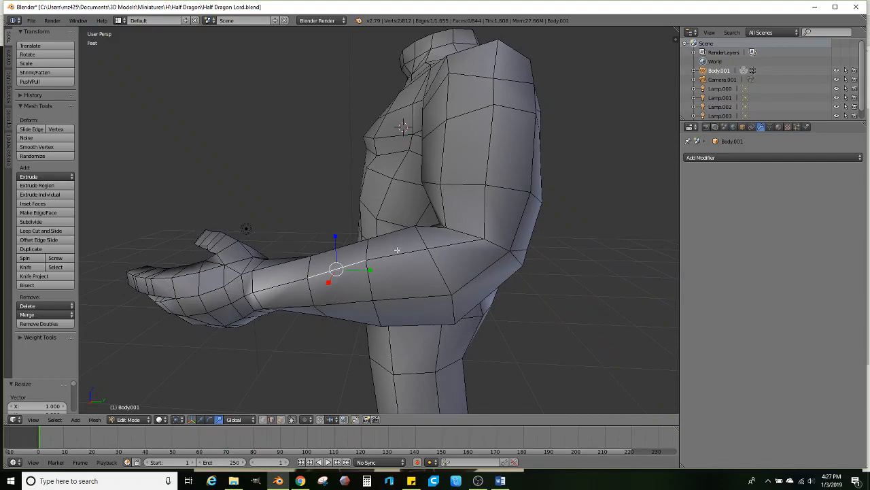
key("r")
left_click(414, 266)
key("g")
left_click(411, 273)
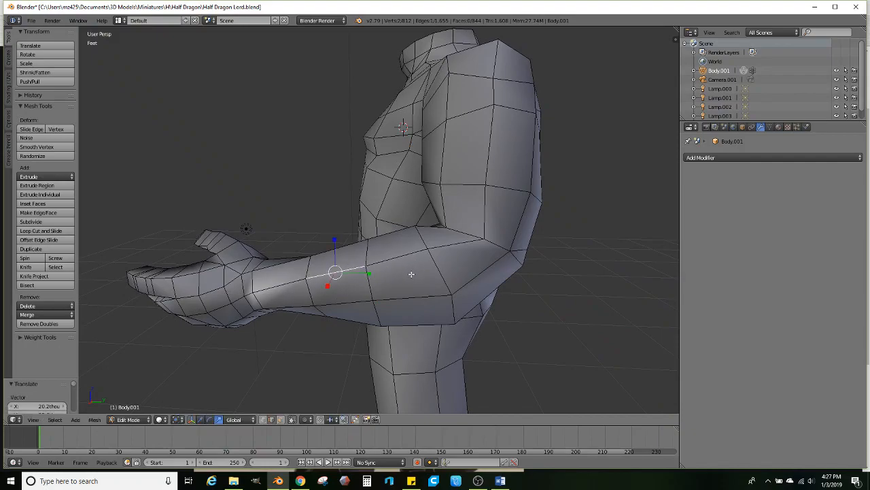
middle_click_drag(410, 274, 409, 251)
middle_click_drag(353, 212, 329, 182)
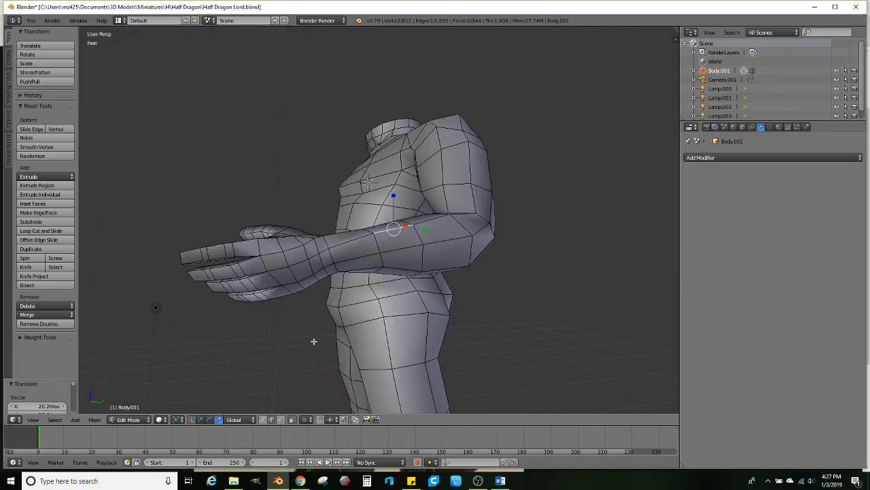
- Select all faces of the left forearm and hand in wireframe and scale them to about 0.898
mouse_move(354, 272)
middle_mouse_down()
mouse_move(453, 302)
mouse_move(472, 272)
mouse_move(483, 272)
mouse_move(477, 266)
mouse_move(541, 239)
mouse_move(542, 227)
middle_mouse_up()
key("z")
right_click(466, 292)
mouse_move(467, 338)
left_mouse_down("ctrl")
mouse_move(585, 276)
mouse_move(409, 174)
left_mouse_up("ctrl")
left_click_drag(359, 224, 360, 227, "ctrl")
key("z")
mouse_move(361, 226)
middle_mouse_down()
mouse_move(369, 205)
mouse_move(465, 268)
mouse_move(365, 286)
mouse_move(366, 259)
mouse_move(311, 244)
middle_mouse_up()
scroll(466, 280, "up", 3)
key("s")
left_click(461, 286)
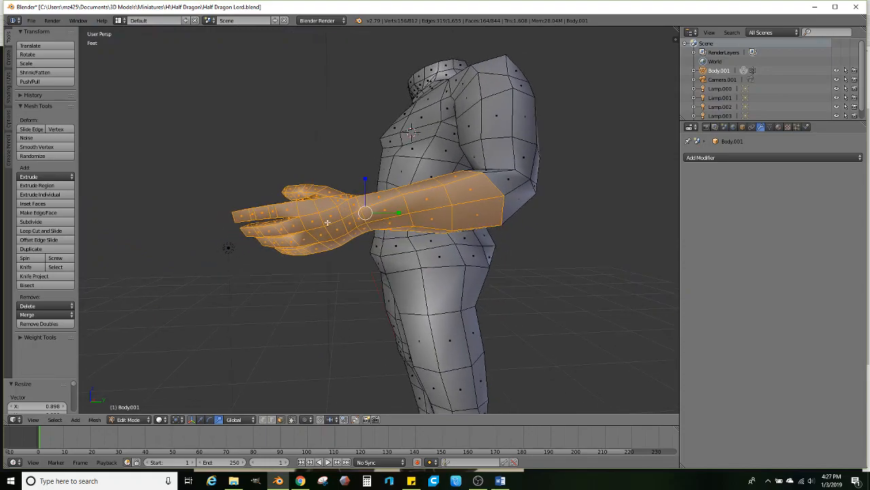
scroll(331, 222, "up", 1)
right_click(338, 203)
scroll(296, 229, "down", 1)
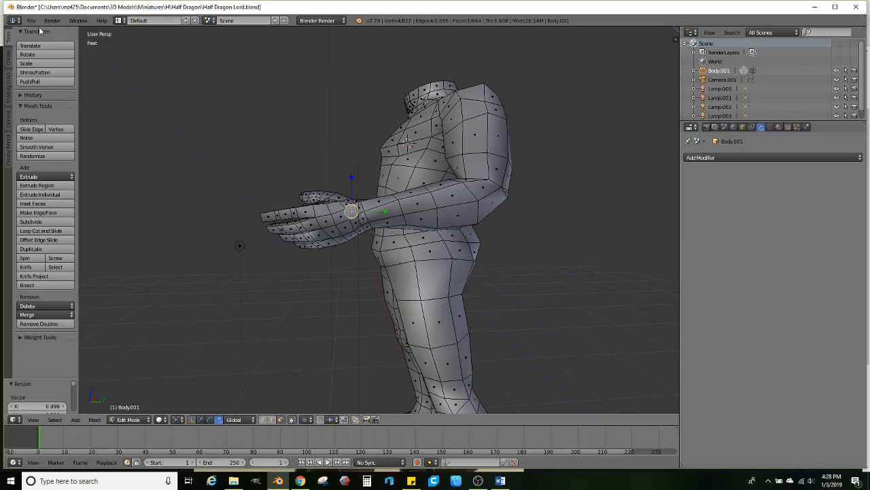
scroll(369, 208, "up", 3)
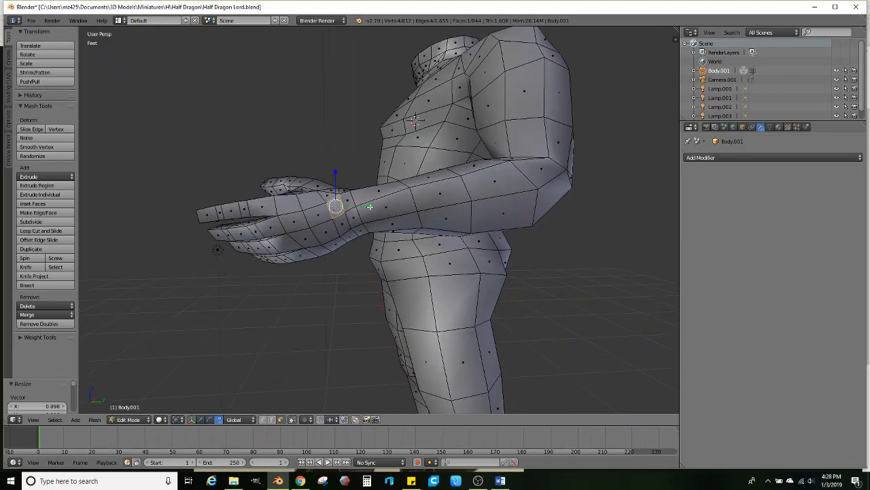
left_click(32, 20)
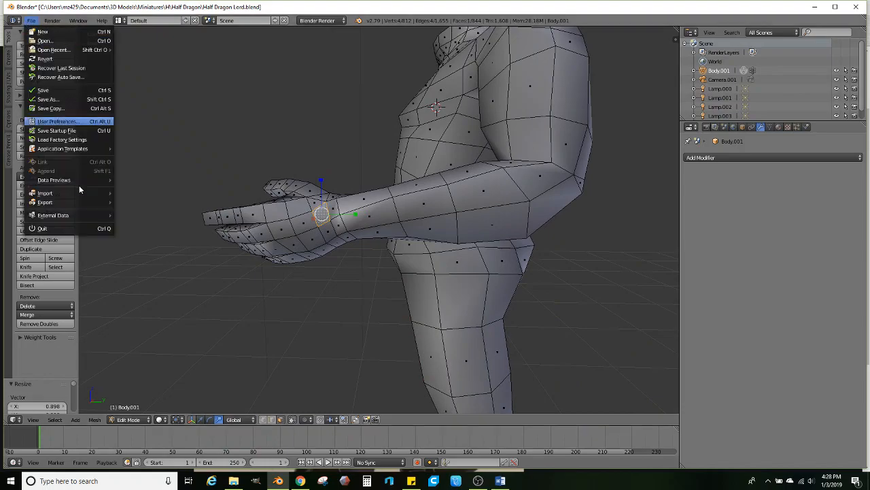
mouse_move(61, 195)
left_click(135, 273)
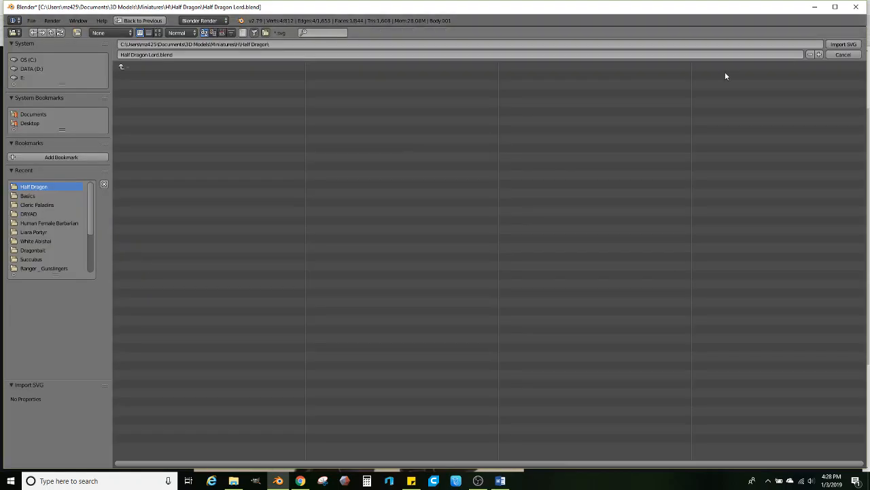
left_click(843, 54)
- Import the STL file Hand holding something RIGHT HAND.stl from the Basics folder
left_click(31, 21)
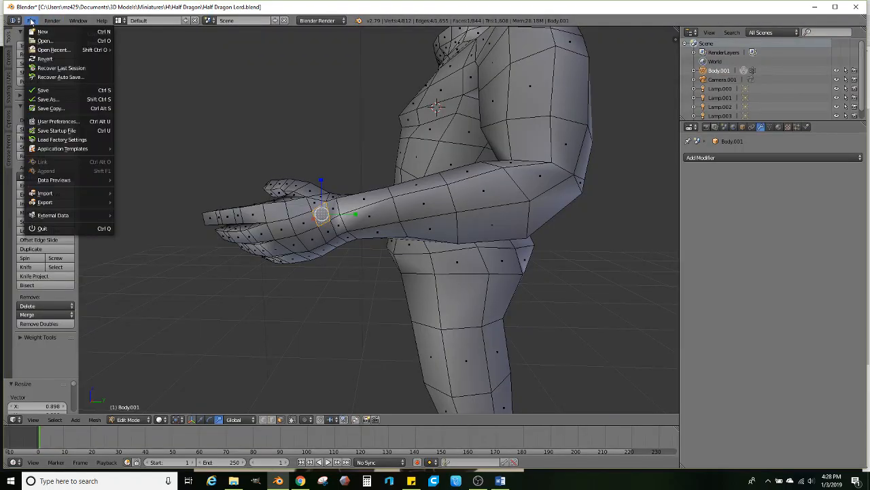
mouse_move(54, 193)
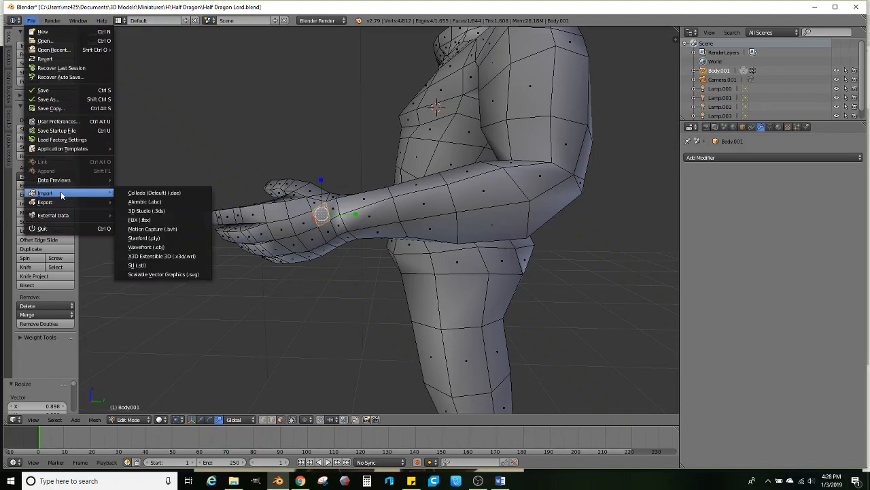
left_click(154, 263)
left_click(30, 196)
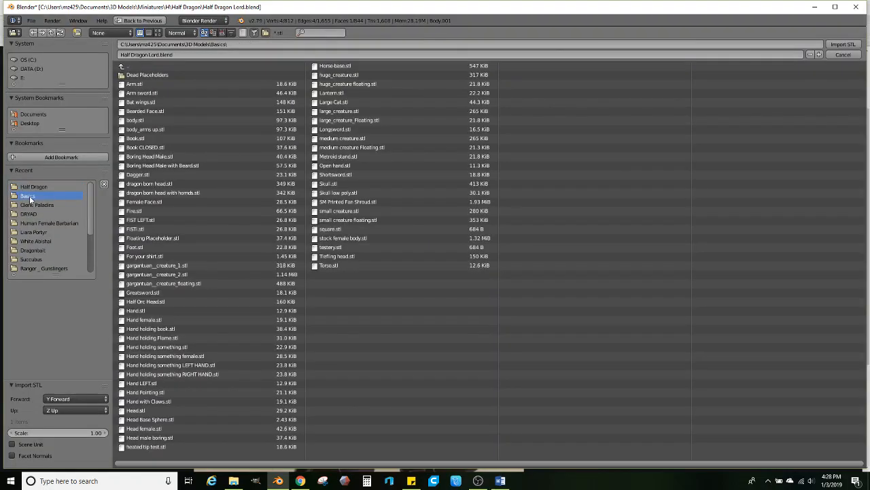
double_click(202, 375)
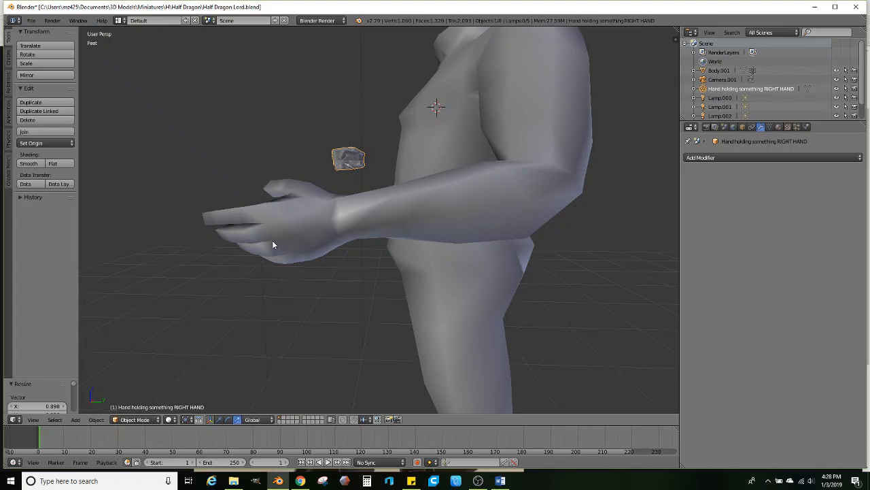
- Delete the imported right-hand model from the scene
scroll(279, 162, "down", 3)
middle_click_drag(280, 163, 158, 265)
scroll(320, 213, "down", 2)
key("x")
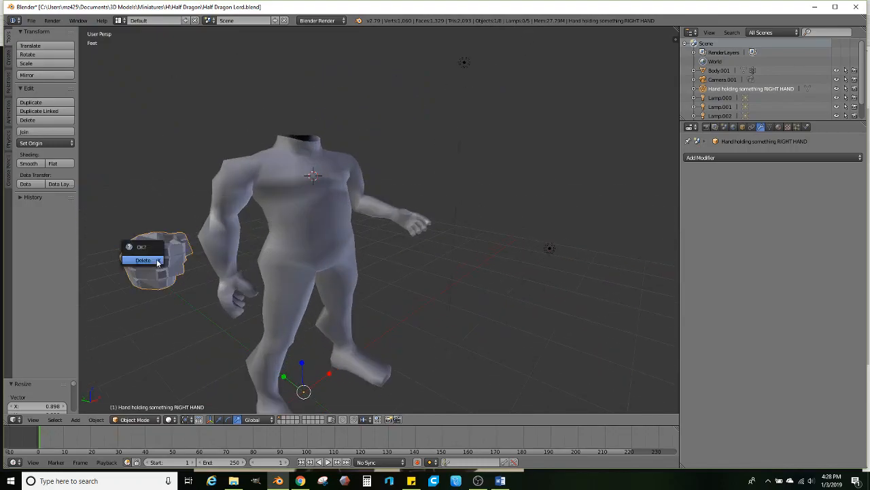
left_click(156, 263)
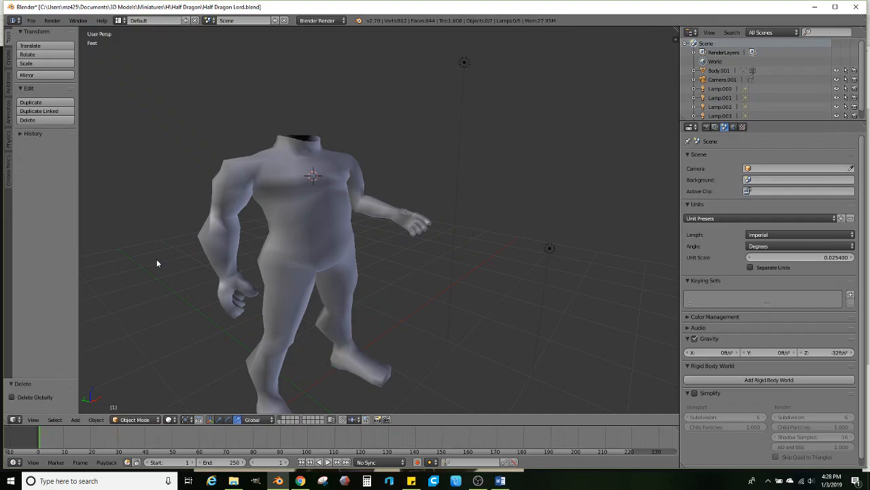
- Import Hand holding something LEFT HAND.stl from the Basics folder and set its origin to Center of Mass (Surface)
left_click(32, 21)
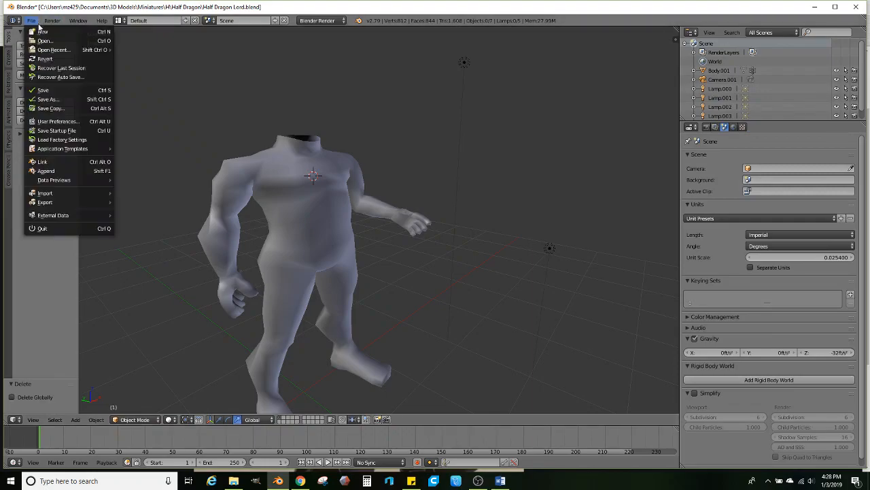
mouse_move(48, 193)
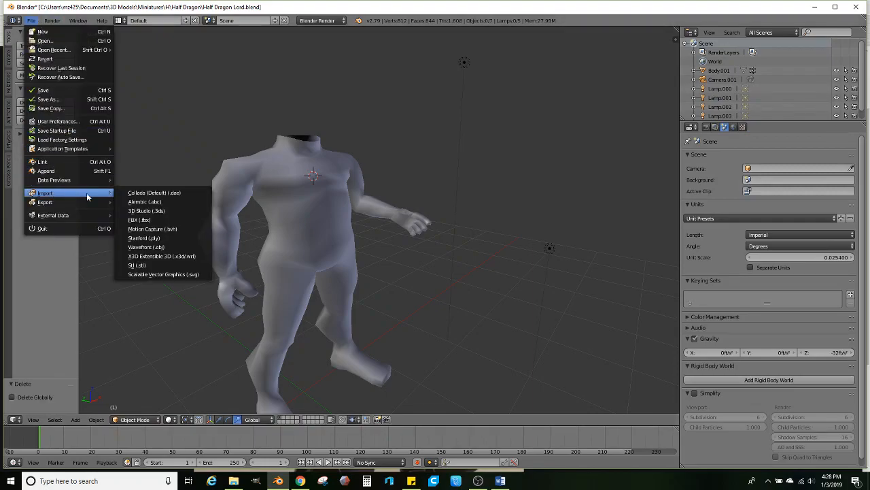
left_click(141, 267)
double_click(270, 364)
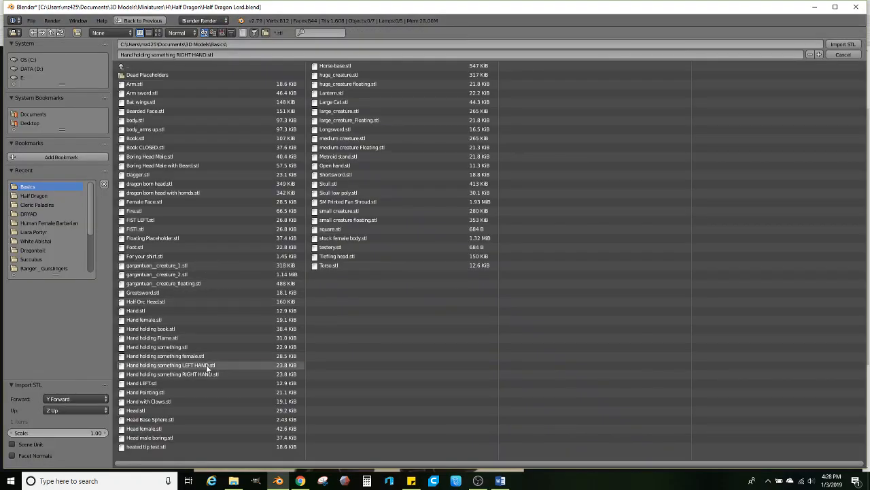
scroll(193, 278, "down", 1)
left_click(62, 145)
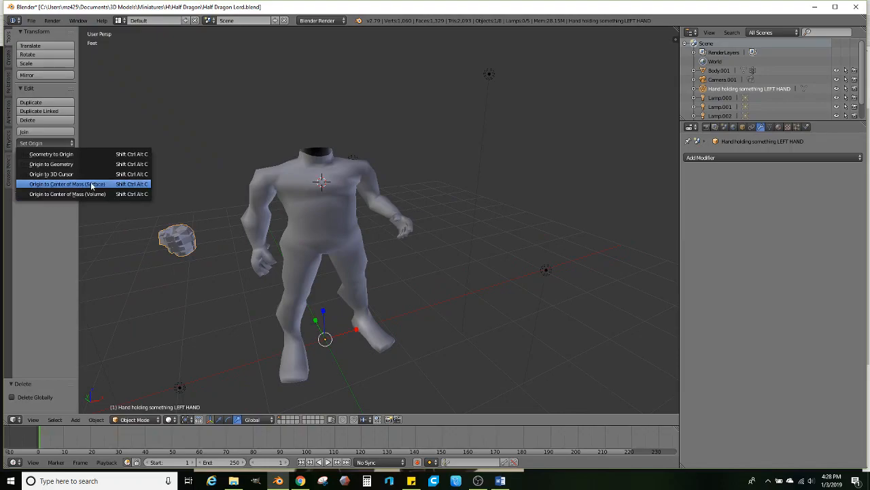
left_click(84, 185)
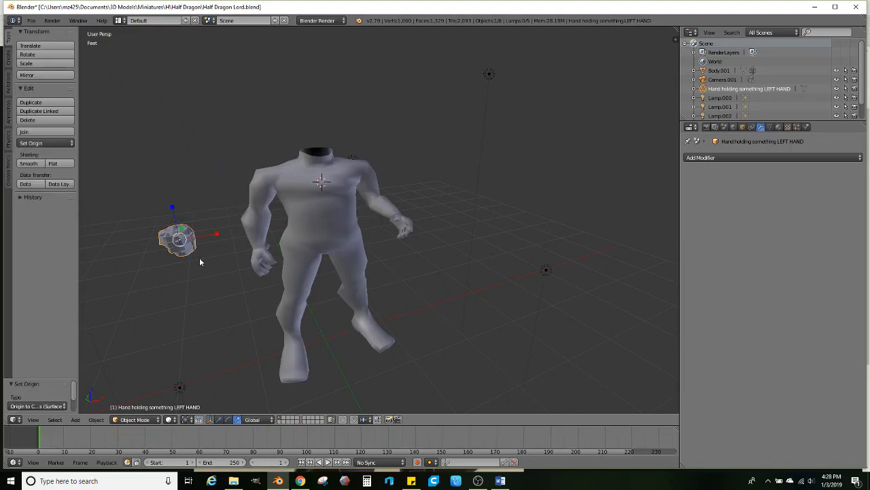
- Move the imported hand along the X axis to beside the body's left hand
left_click(219, 418)
left_click_drag(209, 236, 447, 236)
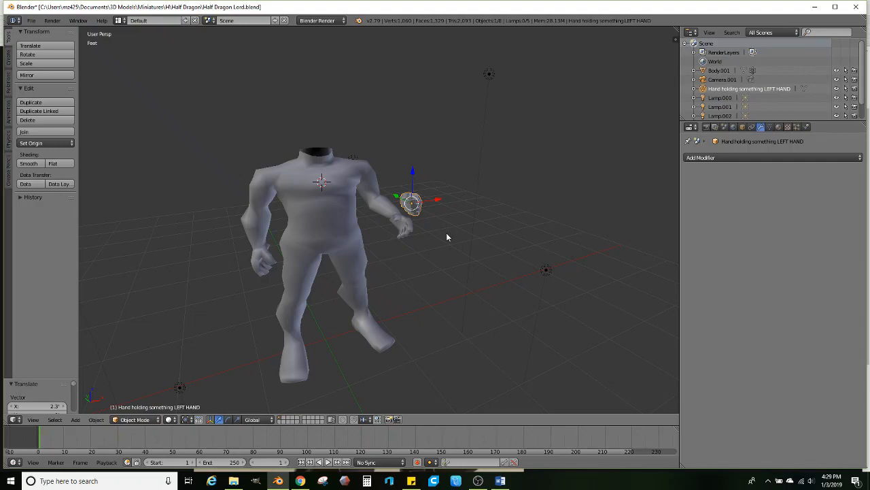
scroll(428, 239, "up", 8)
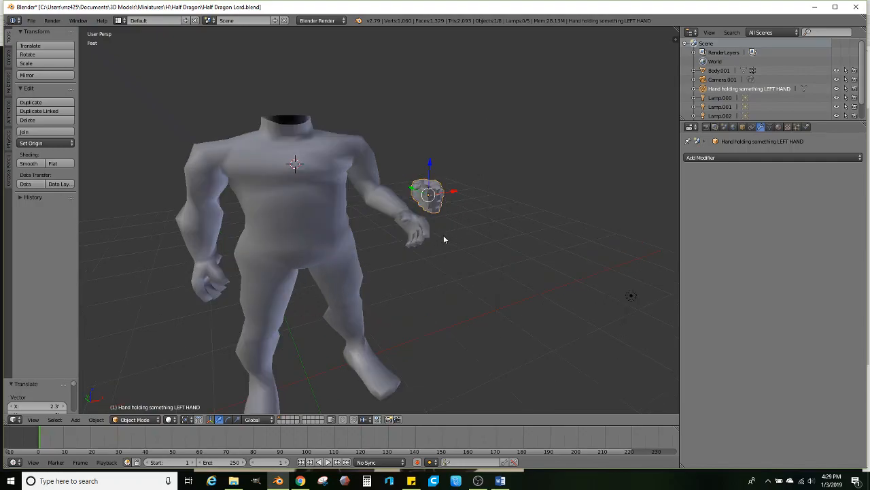
scroll(499, 231, "up", 1)
middle_click_drag(496, 238, 453, 238)
scroll(452, 238, "up", 2)
- Scale the imported hand to about 1.15 and position it over the body's left hand, with its wrist meeting the forearm
key("s")
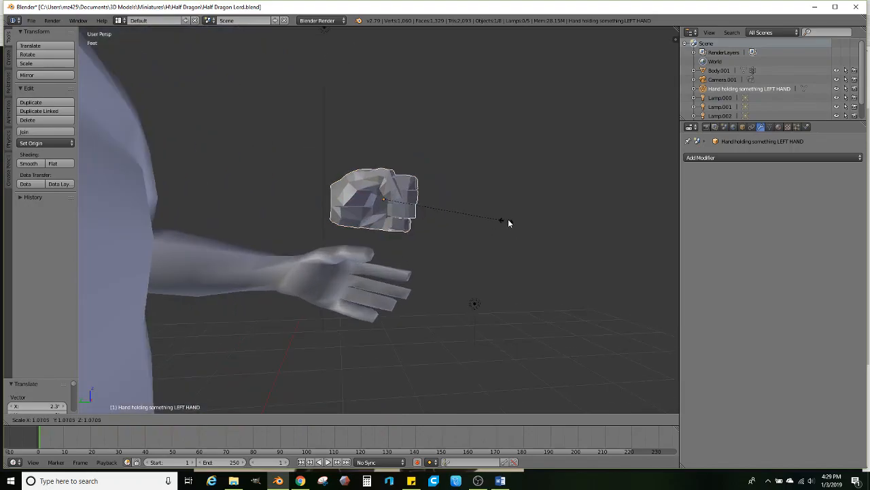
left_click(516, 216)
key("g")
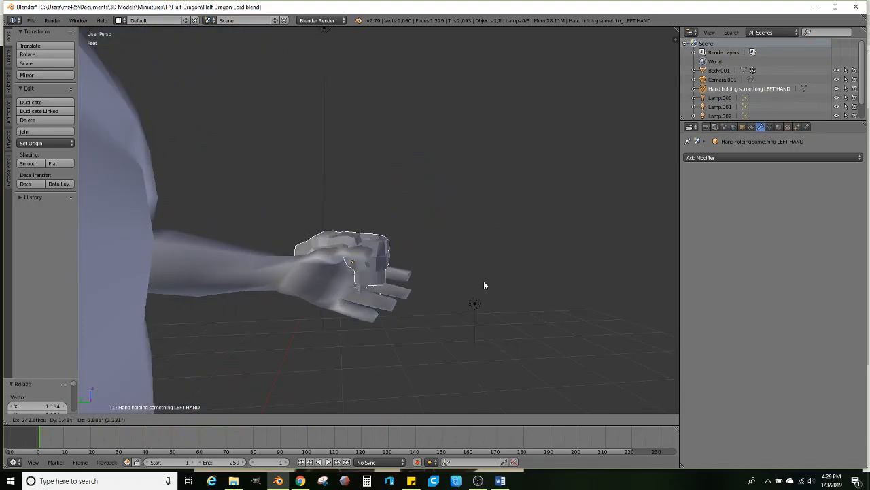
left_click(483, 286)
mouse_move(483, 286)
middle_mouse_down()
mouse_move(287, 266)
mouse_move(283, 249)
mouse_move(470, 278)
middle_mouse_up()
key("g")
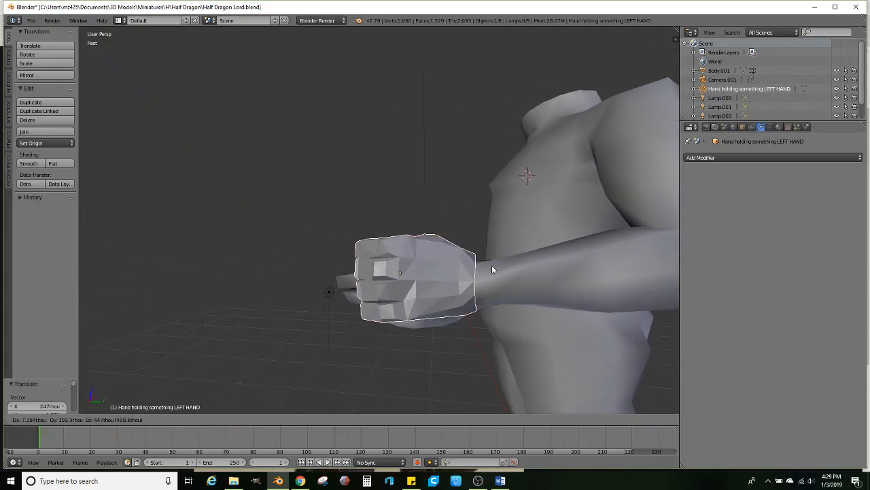
left_click(494, 269)
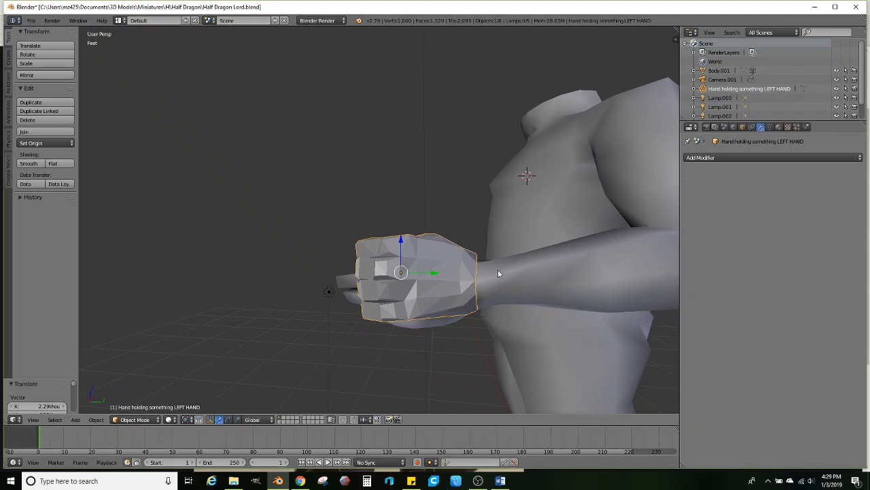
- Select the faces of the body's original left hand up to the wrist in wireframe and delete them
middle_click_drag(499, 279, 453, 291)
right_click(465, 305)
key("Tab")
scroll(466, 305, "down", 2)
key("z")
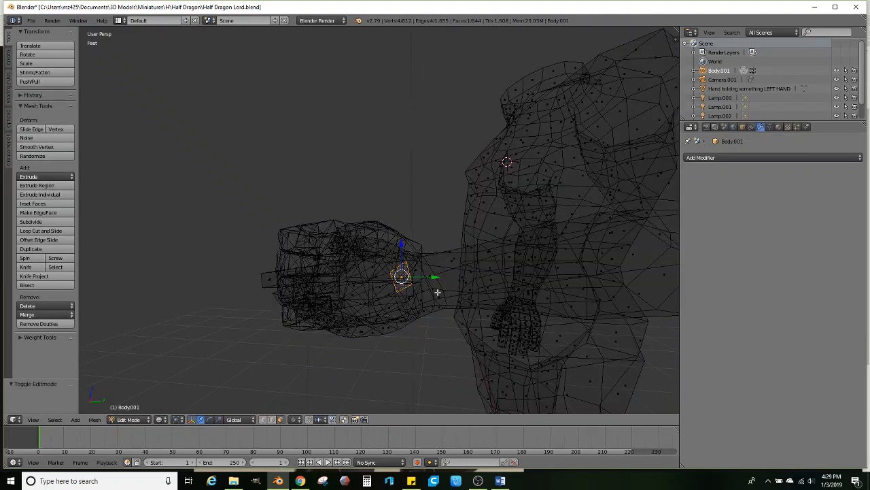
right_click(429, 302)
mouse_move(417, 335)
left_mouse_down("ctrl")
mouse_move(442, 292)
mouse_move(301, 210)
mouse_move(175, 412)
mouse_move(314, 339)
left_mouse_up("ctrl")
key("x")
left_click(427, 313)
key("z")
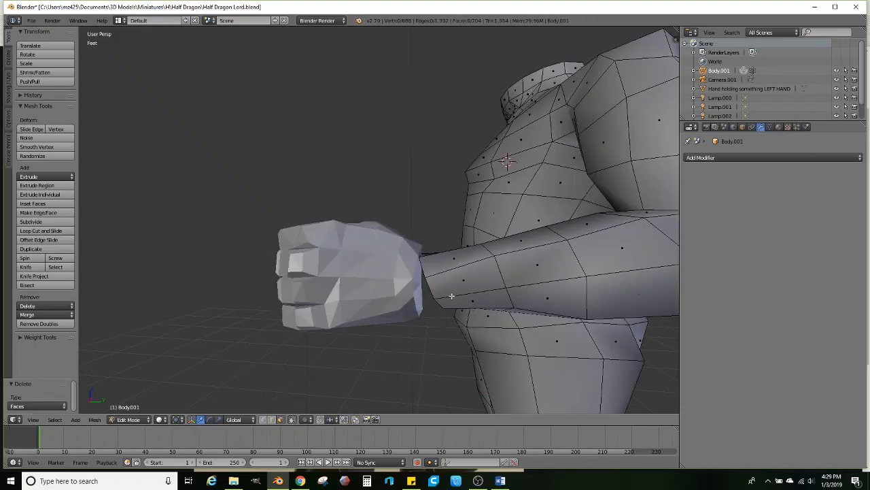
- Select the open edge loop at the left wrist and rotate it about 14.7°
left_click(272, 418)
left_click(438, 283, "alt")
key("r")
left_click(482, 294)
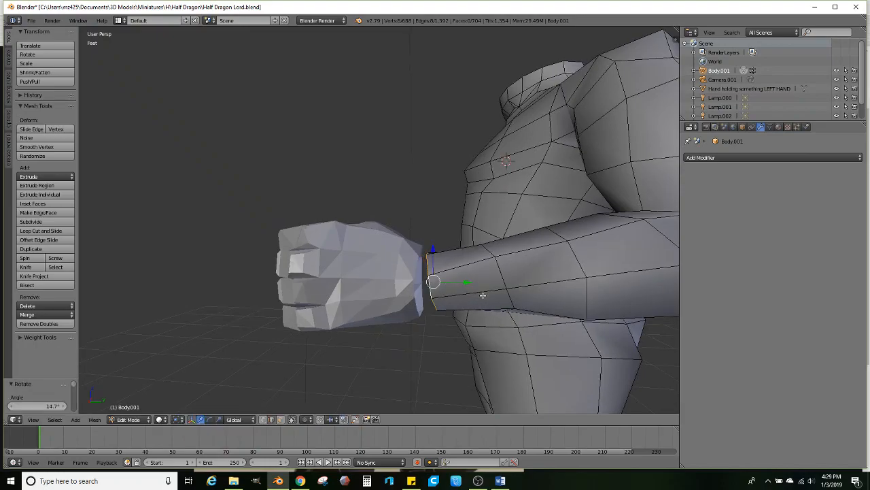
- Rotate the next two edge loops up the left forearm by about 10.3° and 6.8°
left_click(509, 270, "alt")
middle_click_drag(527, 272, 571, 280)
key("r")
left_click(578, 289)
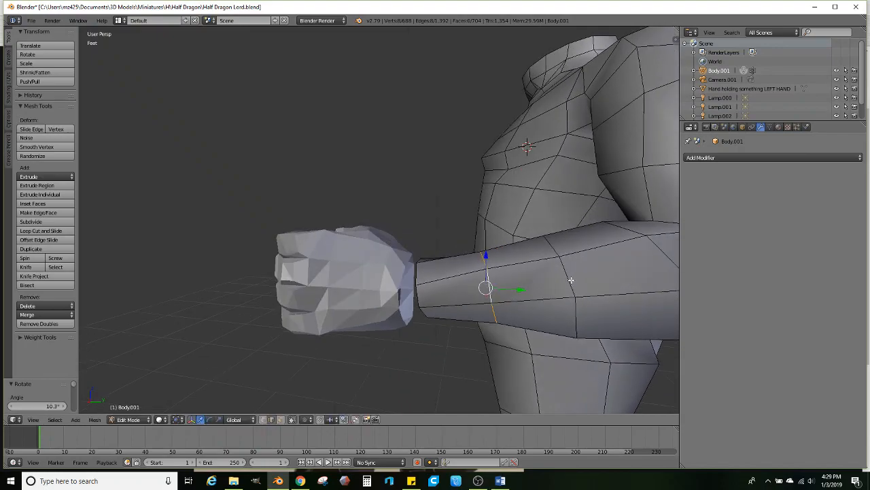
left_click(571, 279, "alt")
key("r")
left_click(614, 294)
- Move the imported hand in line with the forearm's open wrist in object mode and add the body to the selection
middle_click_drag(492, 285, 391, 275)
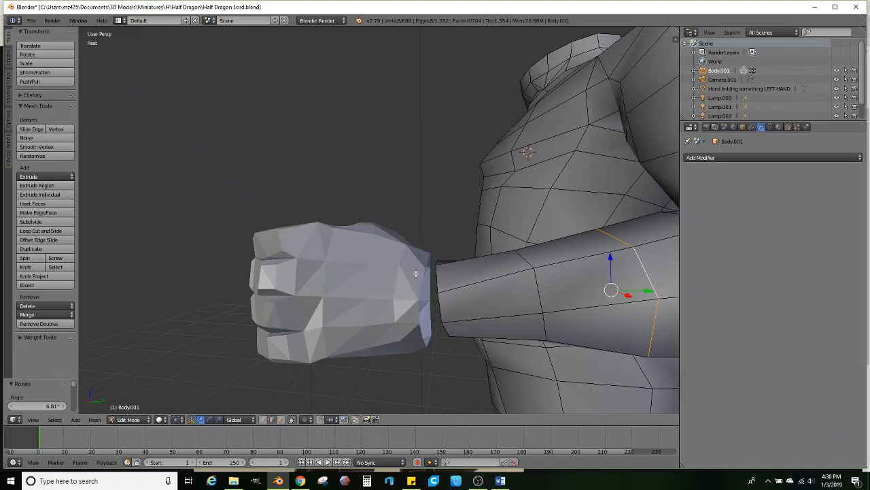
scroll(400, 287, "down", 2)
middle_click_drag(397, 290, 379, 302)
scroll(379, 302, "up", 1)
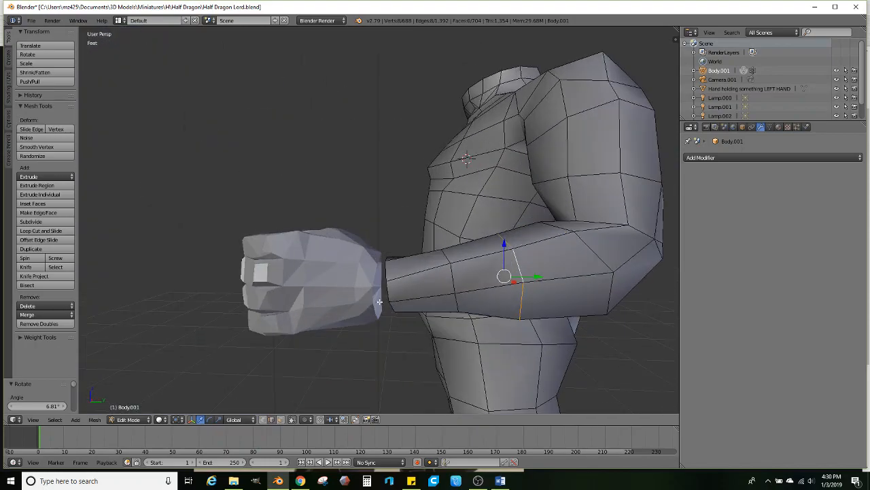
scroll(379, 302, "up", 2)
key("Tab")
right_click(353, 266)
key("Tab")
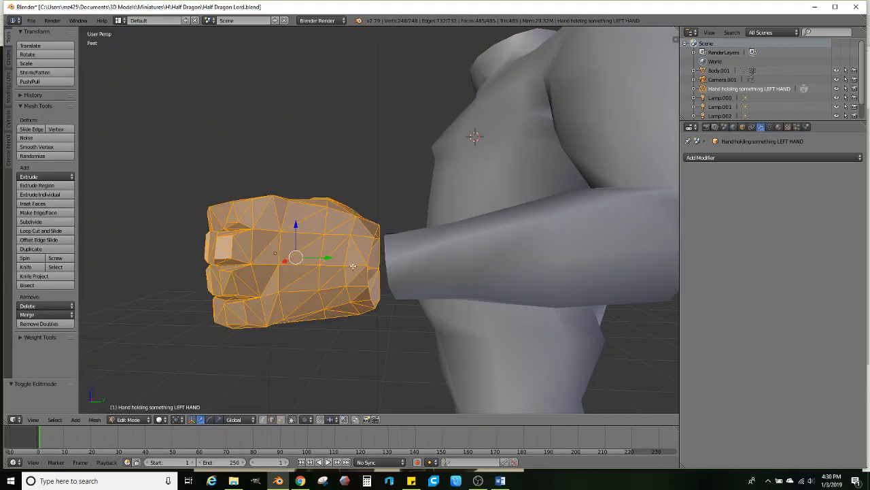
middle_click_drag(385, 257, 478, 310)
key("Tab")
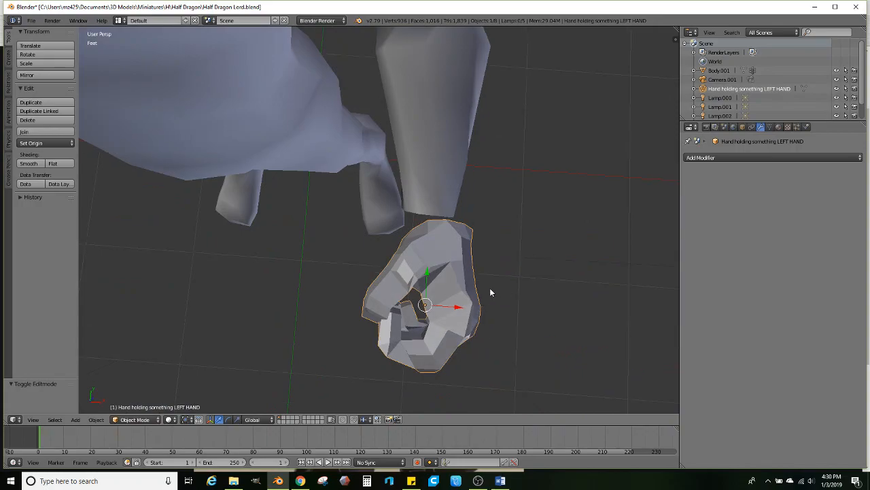
key("g")
left_click(452, 294)
right_click(441, 180, "shift")
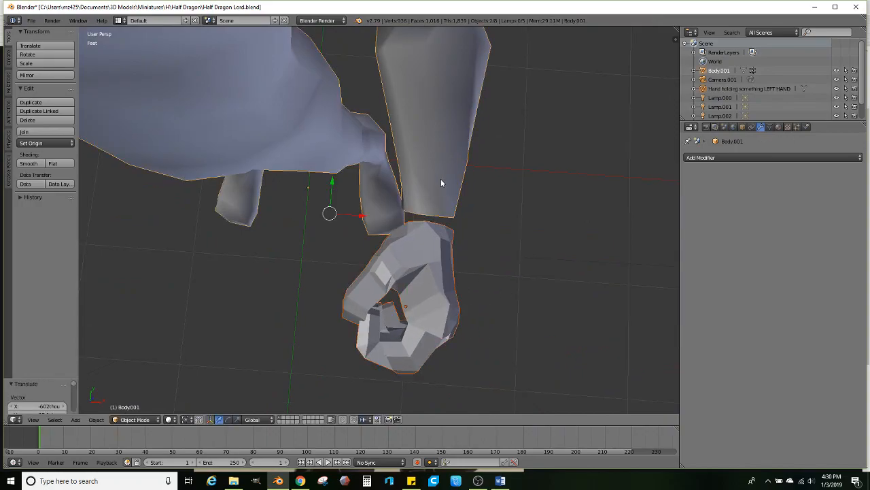
- Join the imported hand into the body mesh and enter edit mode
left_click(35, 131)
middle_click_drag(417, 213, 397, 300)
key("Tab")
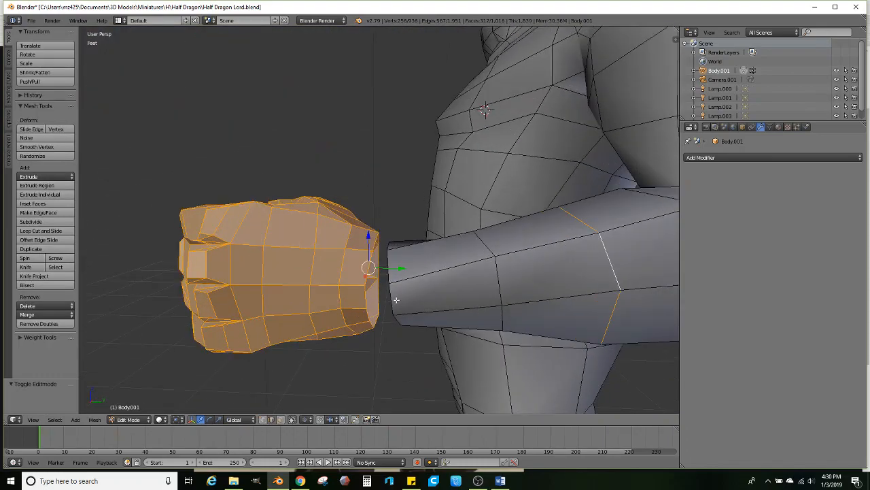
- Select the open edge loop at the end of the left forearm, scale it by about 1.14 and rotate it about 6.27°
right_click(390, 280, "alt")
middle_click_drag(379, 265, 391, 248)
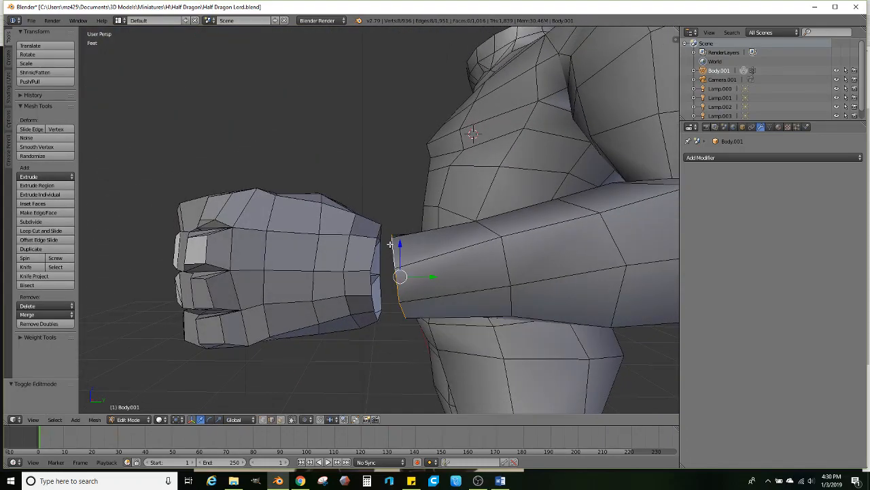
scroll(391, 248, "up", 1)
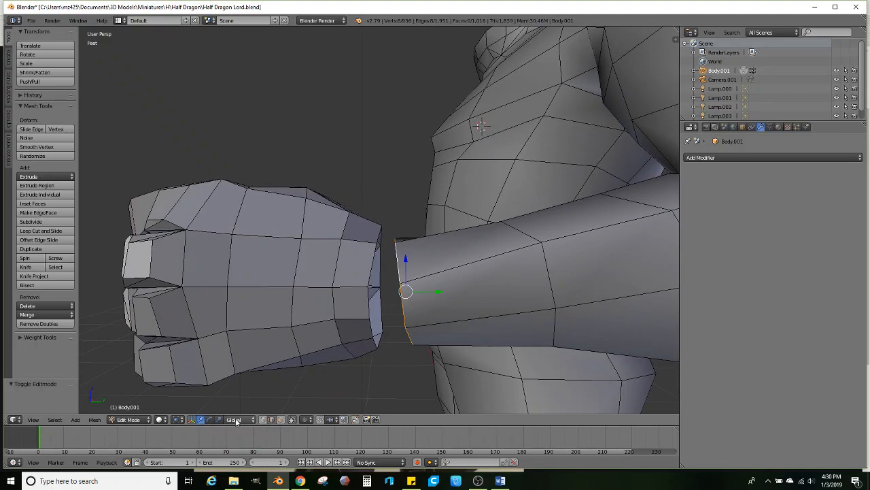
left_click(218, 419)
left_click_drag(405, 254, 405, 248)
key("r")
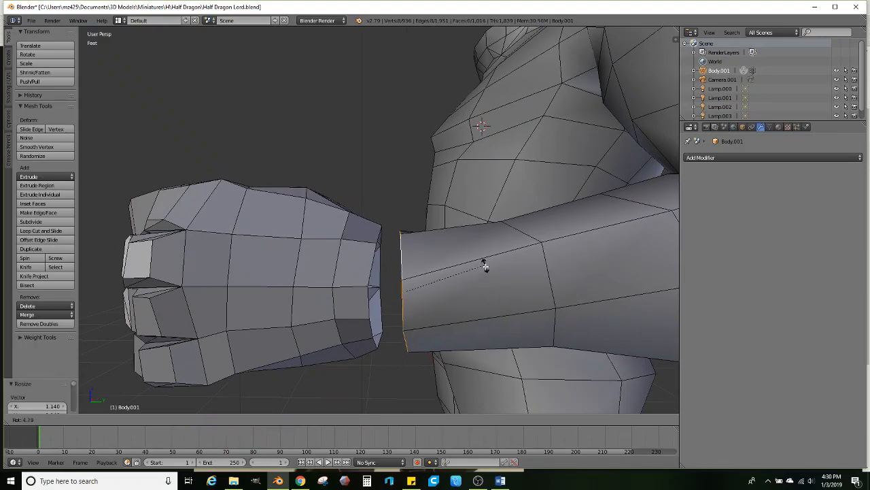
left_click(483, 265)
- Add the imported hand's open wrist loop to the selection and bridge it to the forearm's edge loop
right_click(382, 235, "alt+shift")
middle_click_drag(382, 233, 375, 256)
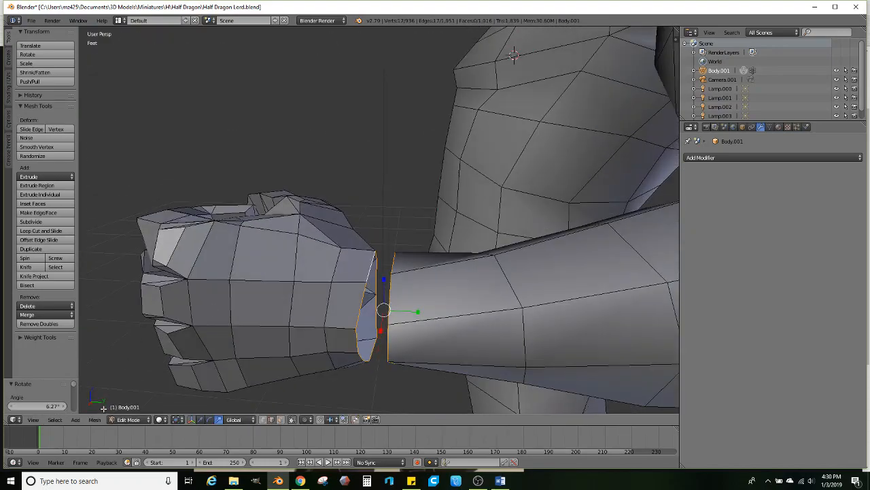
left_click(94, 419)
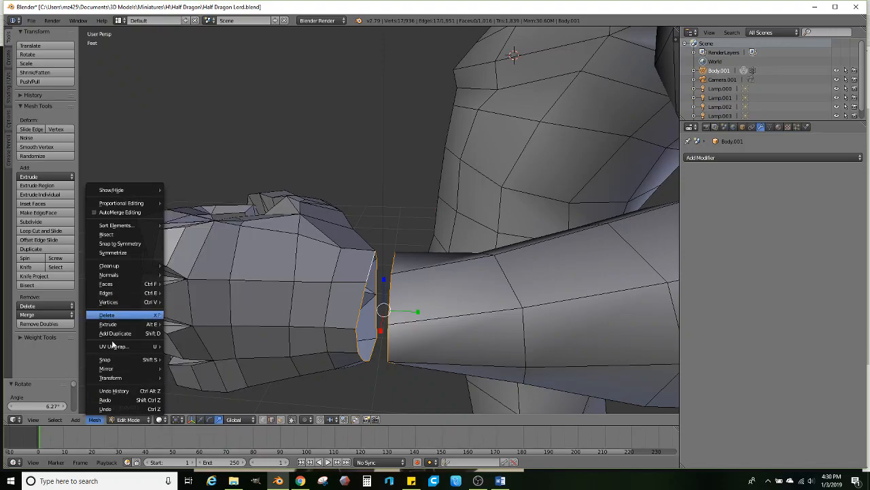
mouse_move(107, 293)
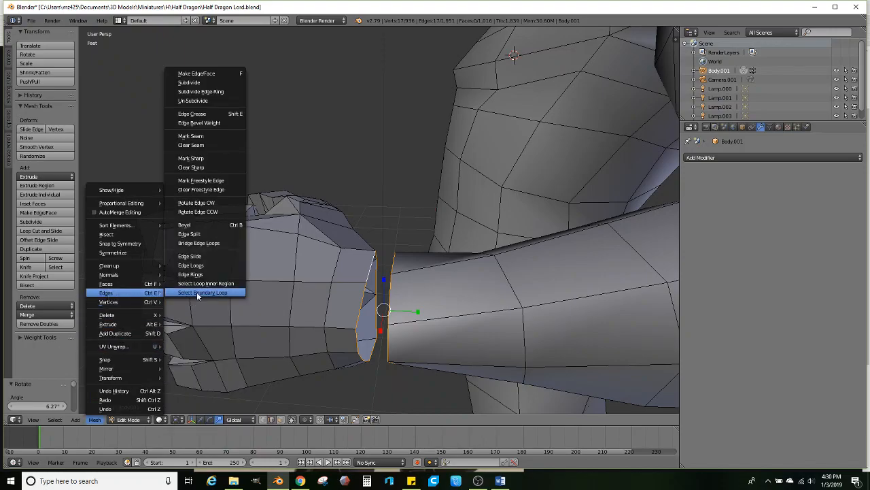
left_click(209, 242)
- Convert the bridged wrist faces from triangles to quads and smooth their vertices
key("alt+j")
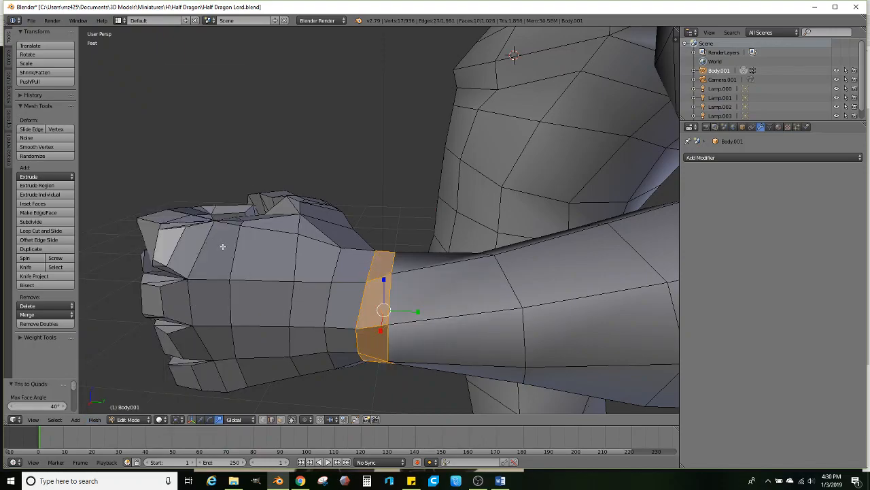
left_click(36, 146)
middle_click_drag(352, 238, 480, 257)
middle_click_drag(352, 275, 320, 243)
scroll(321, 245, "up", 2)
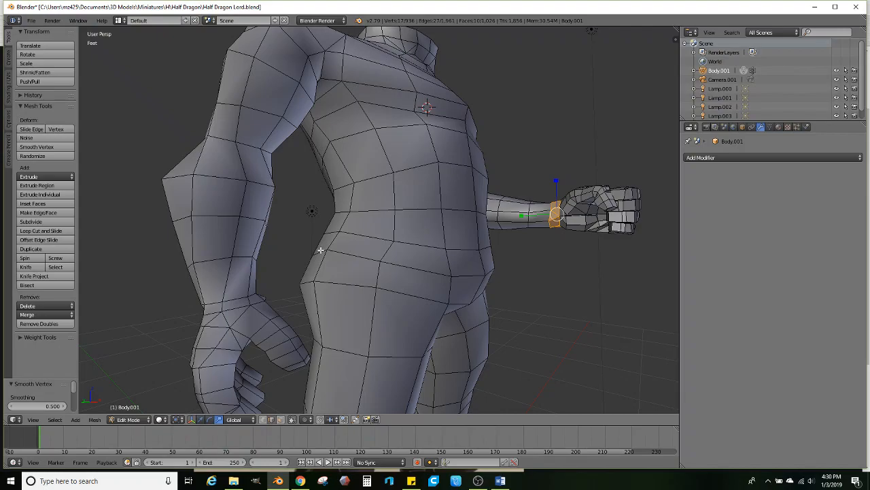
- Select three edge loops around each thigh and scale them by about 1.165 horizontally, excluding the Z axis
scroll(464, 279, "down", 3)
middle_click_drag(464, 279, 427, 290)
scroll(434, 269, "up", 2)
right_click(351, 204, "alt")
right_click(346, 234, "alt+shift")
right_click(444, 232, "alt+shift")
right_click(441, 206, "alt+shift")
right_click(341, 256, "alt+shift")
right_click(452, 261, "alt+shift")
middle_click_drag(452, 260, 409, 240)
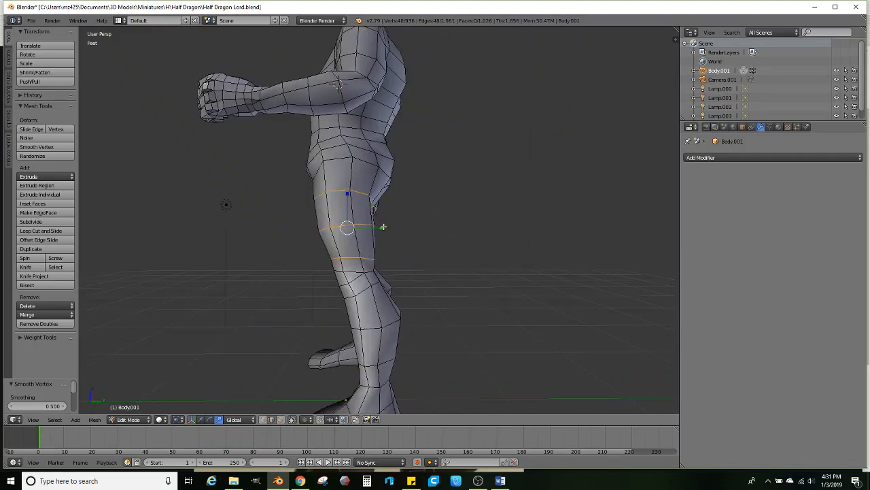
key("s")
key("shift+z")
left_click(387, 228)
- Select the edge loops around both lower legs, from above the ankles up to just below the knees
middle_click_drag(383, 270, 459, 276)
scroll(453, 295, "down", 3)
scroll(453, 295, "up", 4)
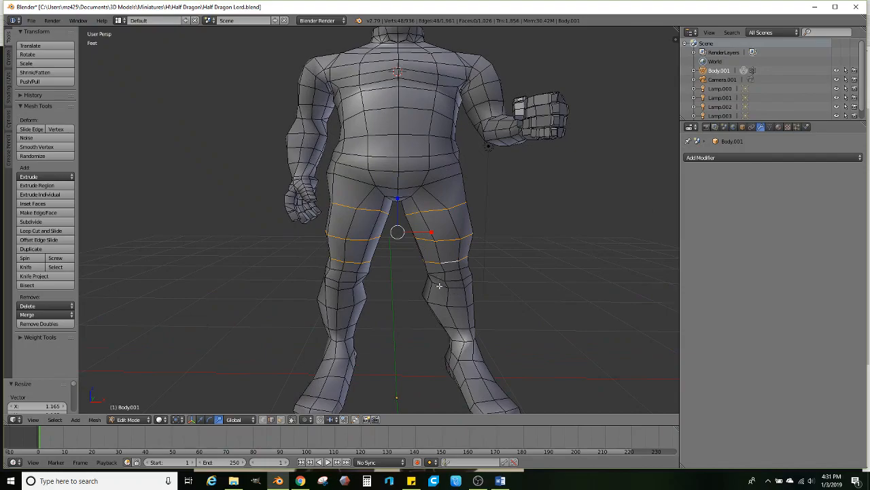
scroll(439, 286, "down", 3)
middle_click_drag(439, 252, 349, 246)
scroll(349, 246, "up", 3)
right_click(377, 253, "alt")
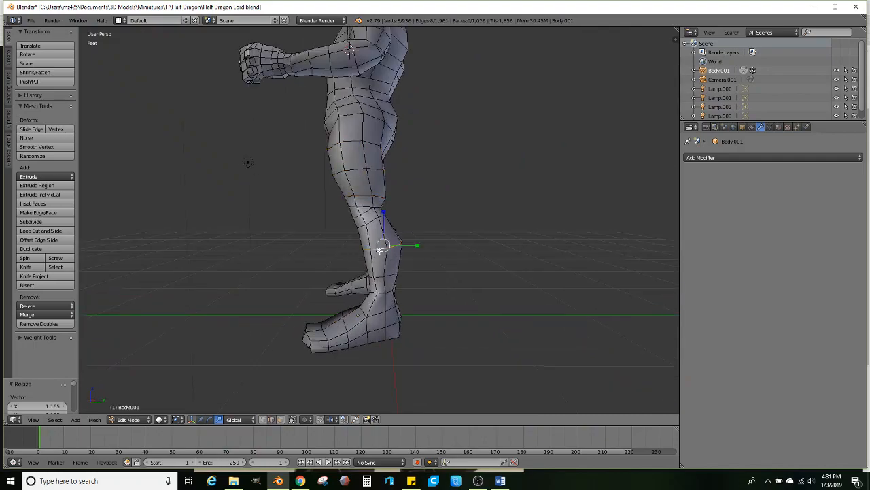
scroll(380, 279, "up", 2)
right_click(380, 295, "alt+shift")
middle_click_drag(381, 294, 448, 285)
right_click(344, 240, "alt+shift")
right_click(345, 263, "alt+shift")
right_click(343, 221, "alt+shift")
right_click(467, 217, "alt+shift")
right_click(459, 206, "alt+shift")
right_click(451, 198, "alt+shift")
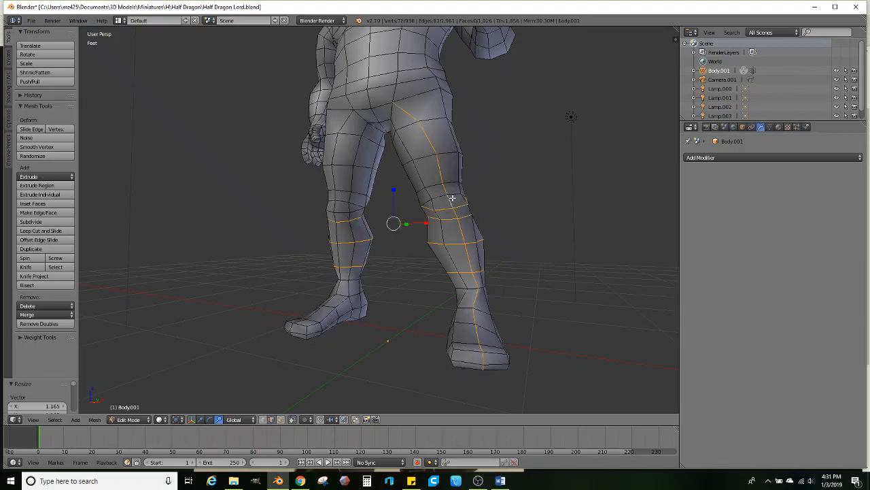
key("ctrl+z")
right_click(451, 197, "alt+shift")
key("ctrl+z")
- Add the knee loops of both legs to the lower-leg selection and scale all of them by about 1.133
right_click(435, 197, "alt+shift")
right_click(343, 203, "alt+shift")
mouse_move(344, 210)
middle_mouse_down()
mouse_move(355, 211)
mouse_move(354, 222)
middle_mouse_up()
middle_click_drag(408, 236, 434, 237)
left_click_drag(404, 237, 408, 237)
middle_click_drag(404, 237, 461, 241)
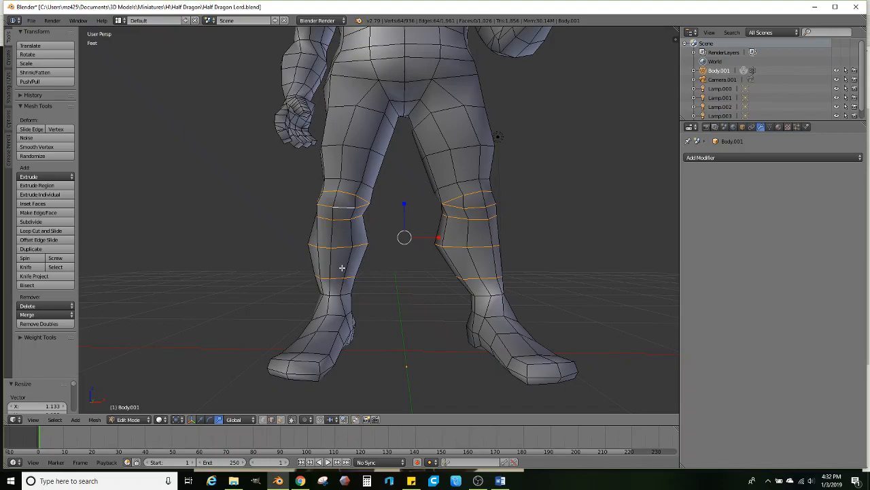
- Move the protruding edge on the inner back of each calf to reshape both calves
scroll(291, 238, "up", 5)
middle_click_drag(301, 253, 307, 252)
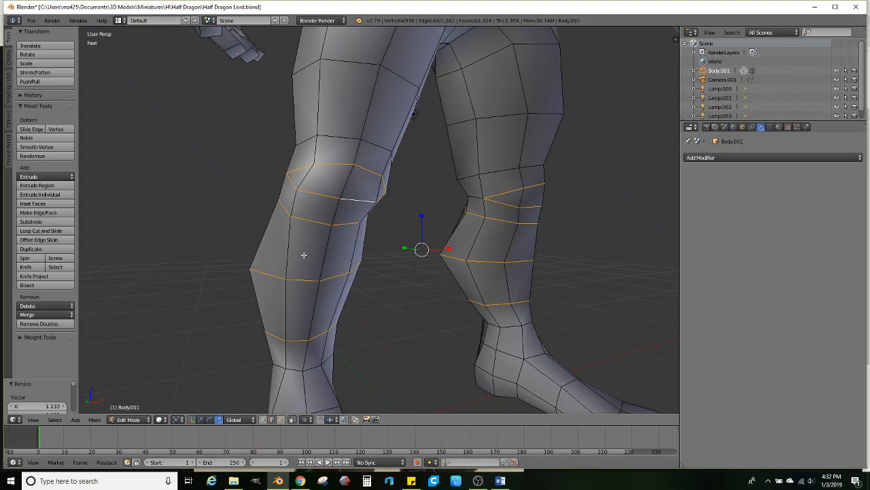
scroll(304, 255, "up", 2)
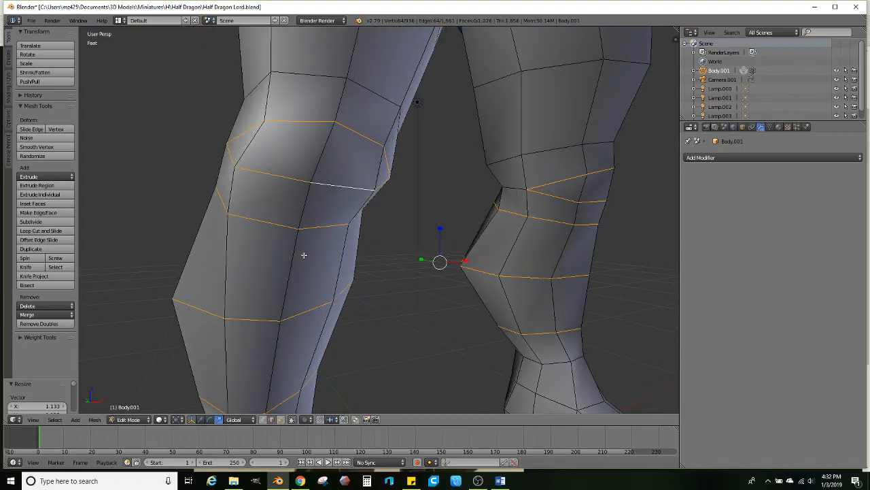
middle_click_drag(301, 252, 412, 254)
scroll(395, 273, "up", 1)
right_click(363, 252)
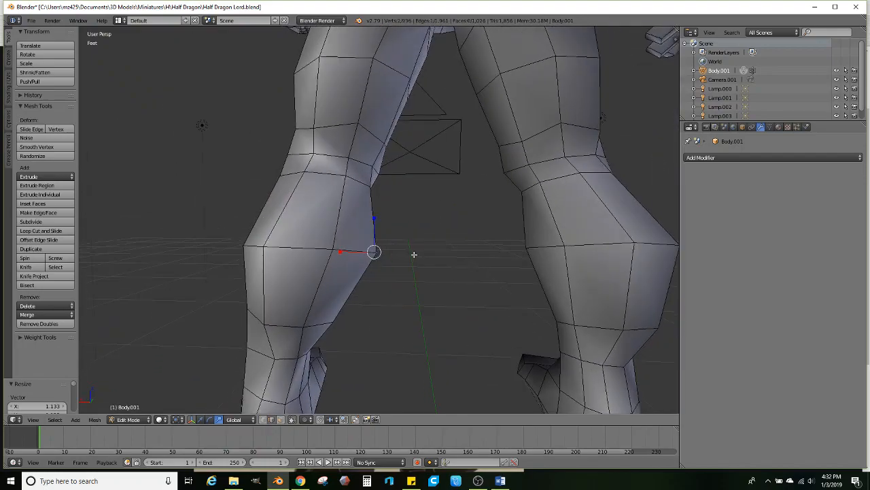
key("g")
left_click(462, 268)
right_click(544, 250)
key("g")
left_click(574, 254)
scroll(413, 267, "down", 3)
middle_click_drag(413, 266, 386, 297)
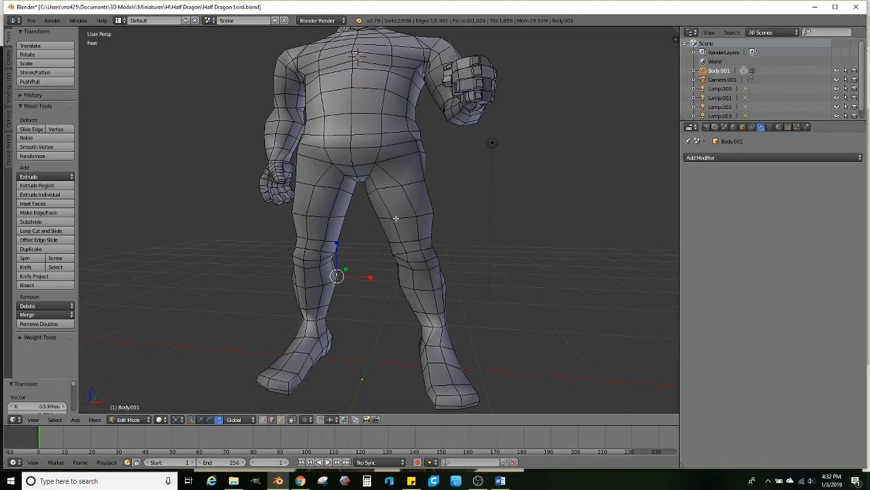
- Lasso-select the whole left forearm and hand in wireframe view
middle_click_drag(400, 271, 401, 326)
middle_click_drag(401, 239, 294, 301)
scroll(442, 272, "up", 5)
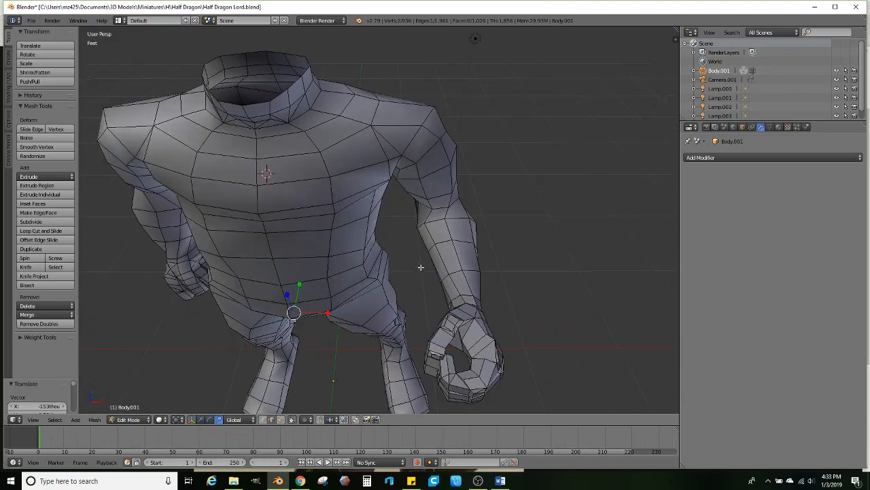
mouse_move(447, 270)
middle_mouse_down()
mouse_move(473, 238)
mouse_move(430, 255)
mouse_move(461, 225)
mouse_move(412, 306)
middle_mouse_up()
key("z")
mouse_move(427, 301)
left_mouse_down("ctrl")
mouse_move(554, 151)
mouse_move(420, 168)
mouse_move(361, 197)
left_mouse_up("ctrl")
mouse_move(361, 196)
middle_mouse_down()
mouse_move(322, 225)
mouse_move(318, 242)
mouse_move(350, 253)
middle_mouse_up()
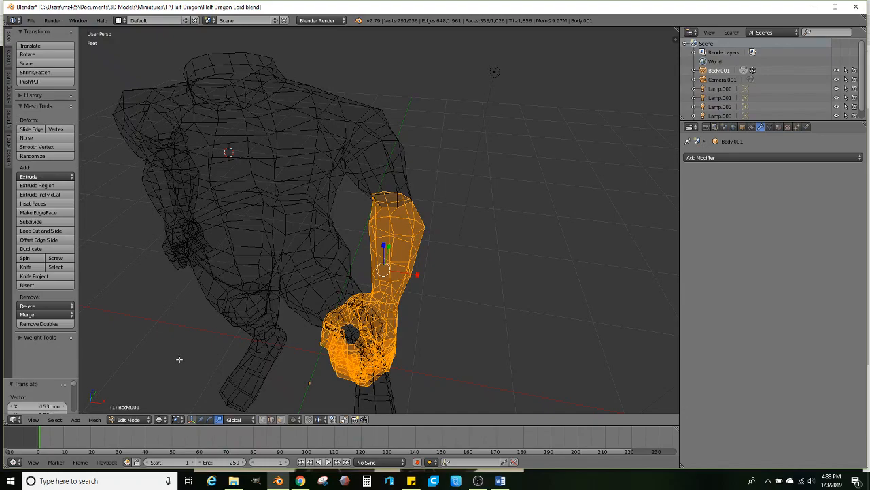
- Set the pivot to the active element, make an elbow edge active in solid view, and rotate the left forearm and hand about -18.5°
left_click(165, 419)
left_click(178, 419)
left_click(190, 388)
mouse_move(220, 355)
middle_mouse_down()
mouse_move(323, 308)
mouse_move(385, 267)
mouse_move(339, 316)
mouse_move(361, 298)
middle_mouse_up()
scroll(326, 308, "up", 2)
key("z")
scroll(365, 305, "up", 2)
right_click(357, 278, "shift")
right_click(359, 279, "shift")
left_click(209, 419)
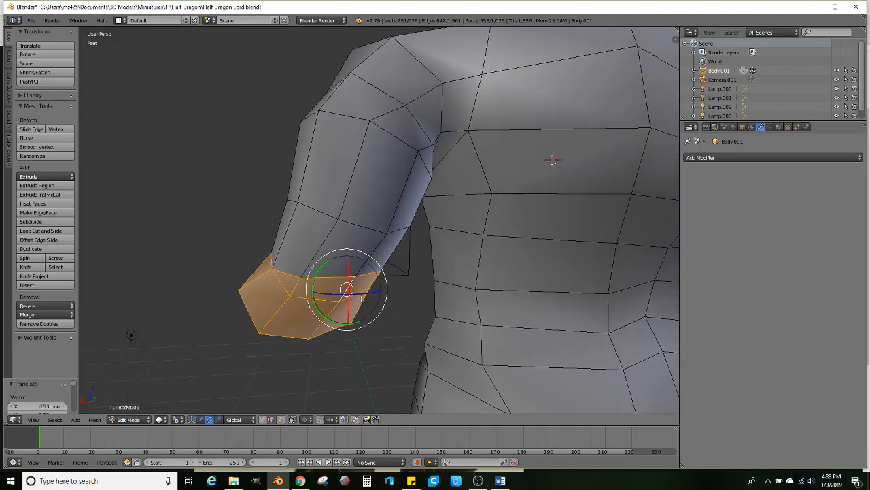
left_click_drag(365, 294, 365, 288)
middle_click_drag(366, 288, 297, 291)
- Change the pivot point from the active element back to the option used before
left_click(180, 418)
left_click(203, 360)
left_click(175, 419)
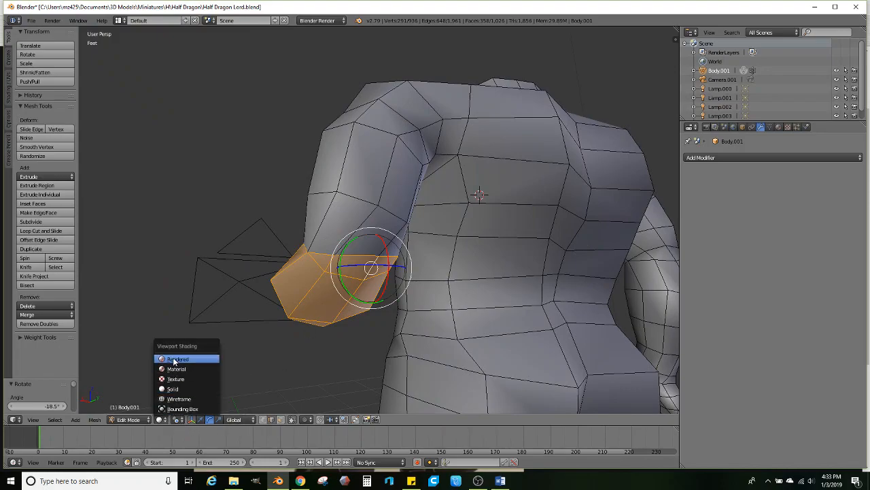
left_click(175, 410)
left_click(176, 420)
left_click(194, 398)
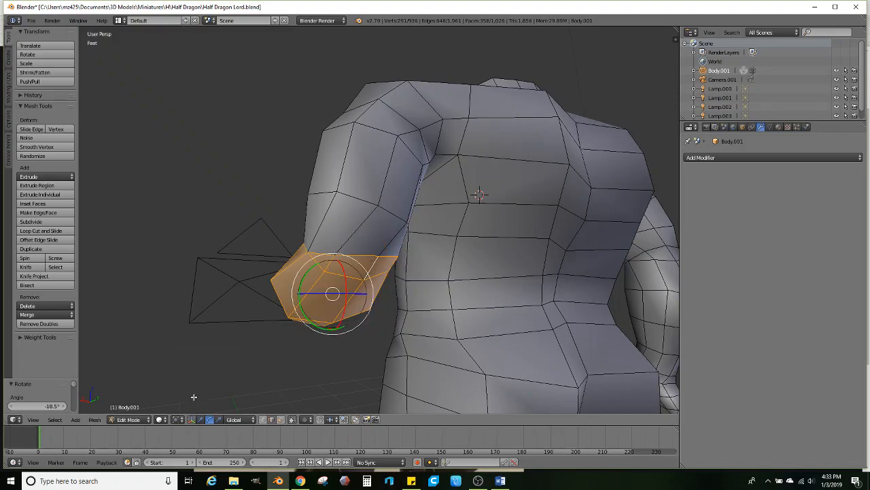
- Lengthen two short edges at the back of the left elbow by scaling them about 1.68 and 1.49
mouse_move(354, 285)
middle_mouse_down()
mouse_move(346, 269)
mouse_move(374, 267)
mouse_move(352, 301)
mouse_move(391, 311)
mouse_move(355, 306)
mouse_move(359, 281)
middle_mouse_up()
right_click(375, 267)
right_click(327, 283)
right_click(352, 300, "shift")
right_click(324, 286)
key("s")
left_click(450, 279)
right_click(379, 273)
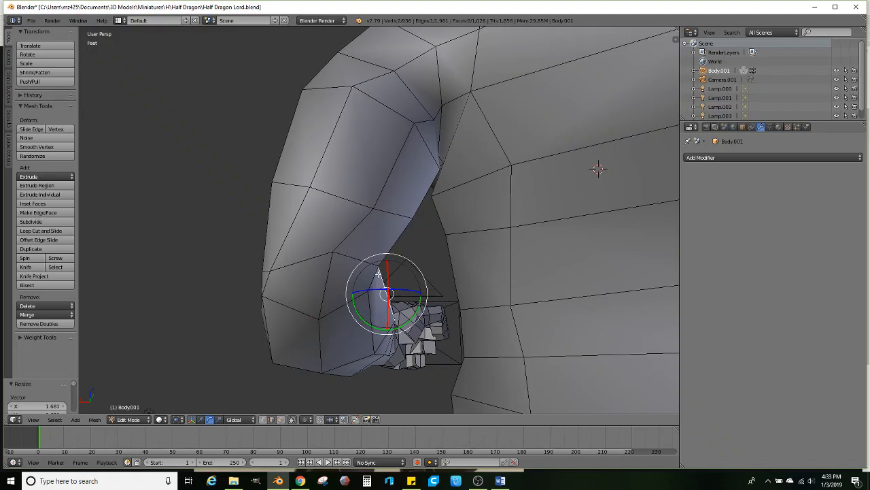
key("s")
left_click(445, 279)
- Scale up the short edge on the outer side of the left elbow and rotate it in line with the arm
right_click(302, 281)
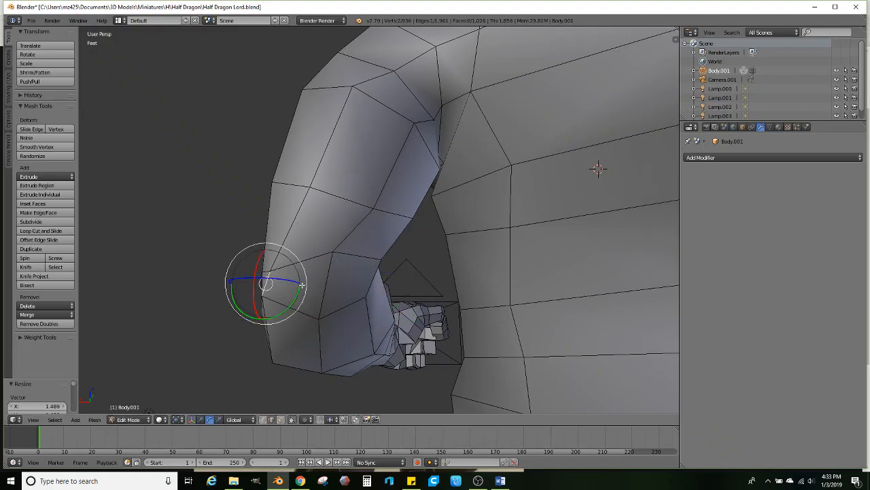
middle_click_drag(301, 285, 391, 272)
key("s")
left_click(422, 272)
key("r")
left_click(412, 238)
- Rotate the inner edge at the left elbow about -19.9° and the middle edge about -6.7°
right_click(363, 257)
key("r")
left_click(407, 243)
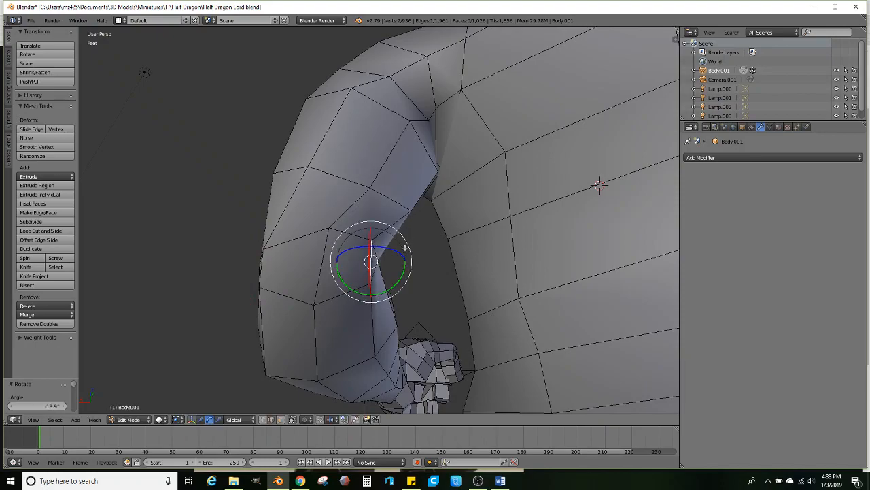
right_click(320, 262)
key("r")
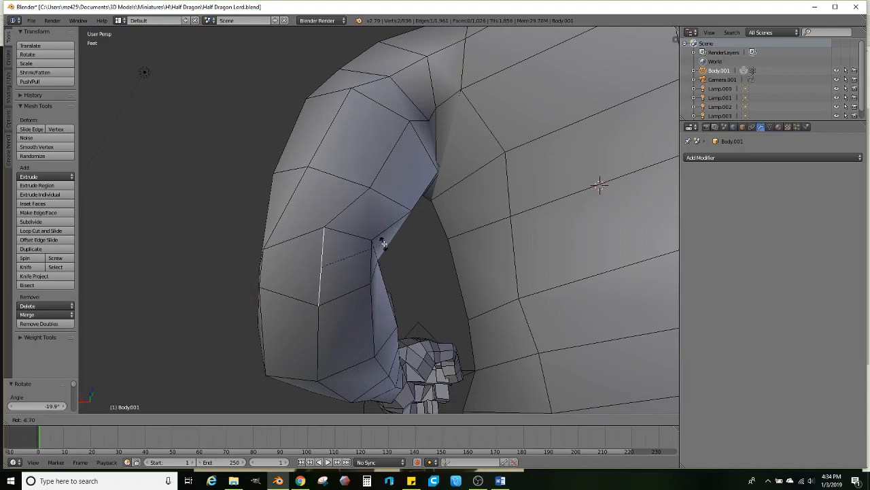
left_click(381, 237)
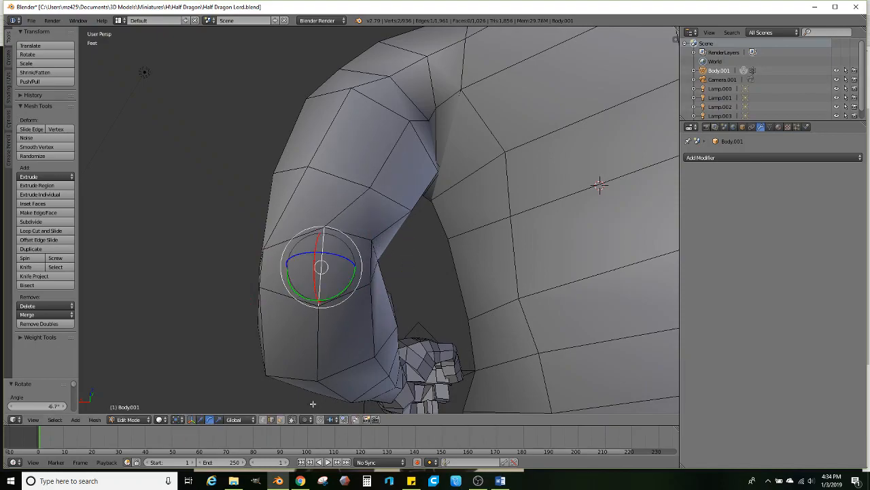
- Select the two faces at the back of the left elbow in face mode and move them downward
left_click(283, 421)
right_click(335, 275)
right_click(291, 279, "shift")
middle_click_drag(286, 280, 408, 312)
middle_click_drag(451, 283, 452, 295)
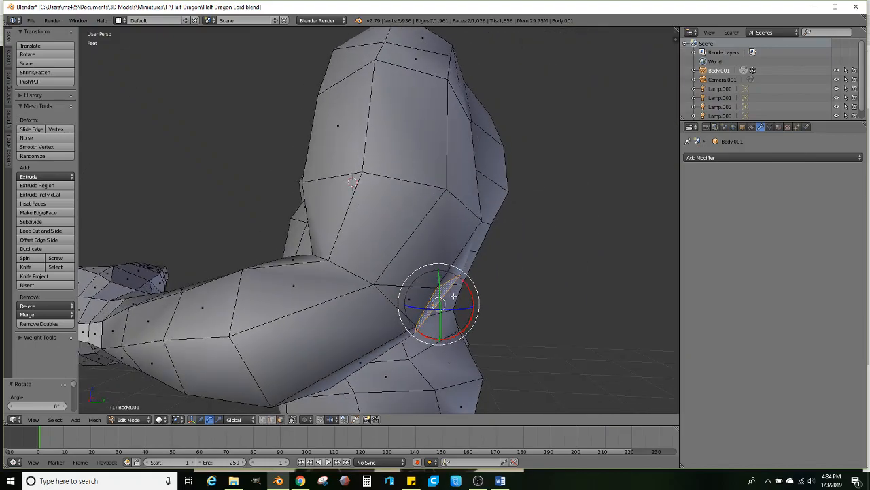
key("g")
left_click(468, 313)
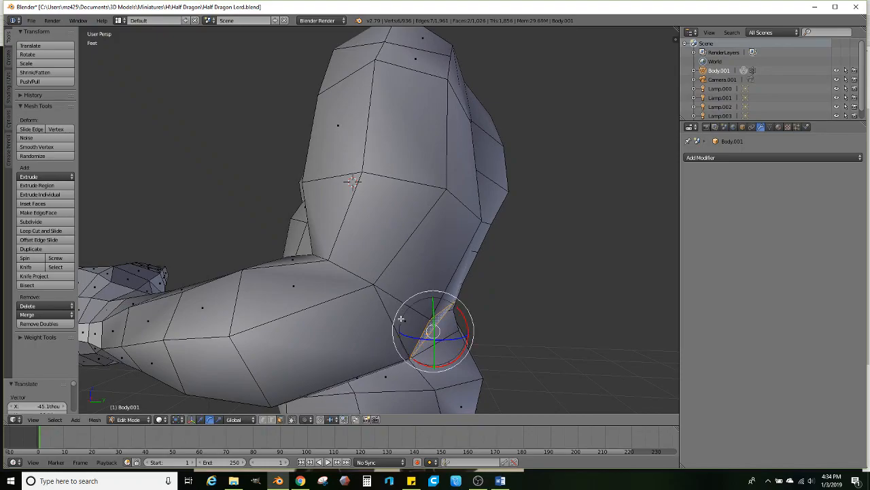
- Add the neighbouring faces around the left elbow to the selection and move them down to form the elbow point
middle_click_drag(397, 303, 221, 297)
right_click(351, 299, "shift")
middle_click_drag(325, 313, 478, 330)
scroll(467, 319, "down", 1)
key("g")
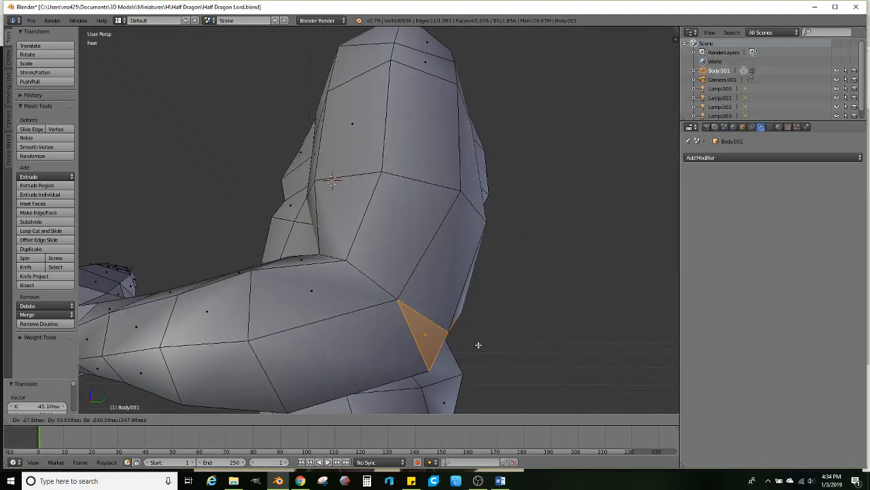
left_click(473, 356)
scroll(473, 354, "down", 3)
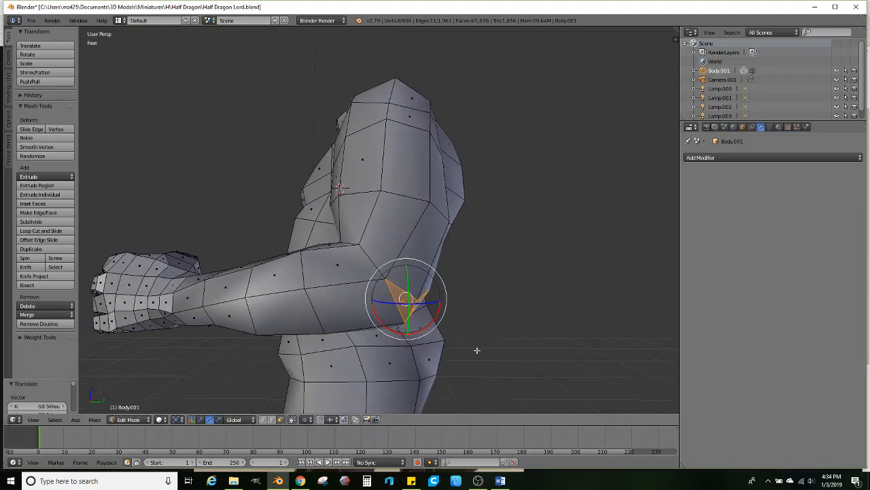
- Select the edges across the back of the right elbow in edge mode and move them down
middle_click_drag(479, 346, 396, 334)
left_click(272, 420)
right_click(321, 318)
scroll(397, 334, "up", 2)
scroll(429, 309, "up", 2)
middle_click_drag(429, 309, 436, 302)
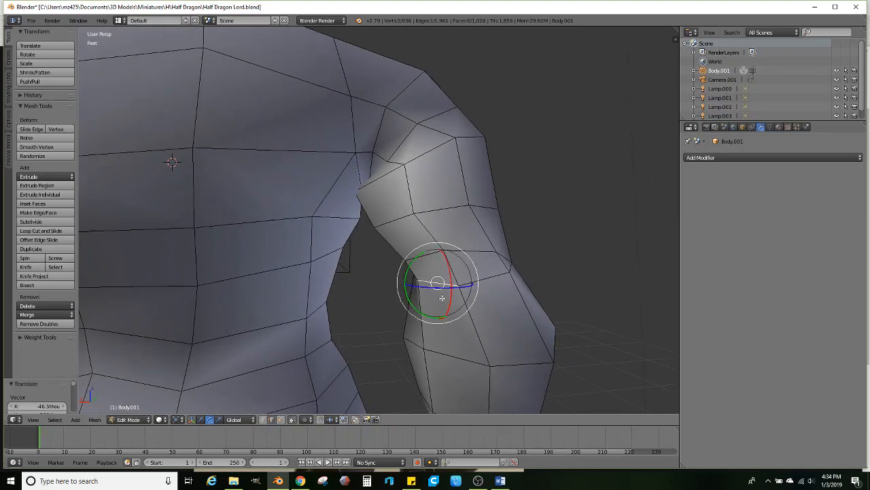
key("g")
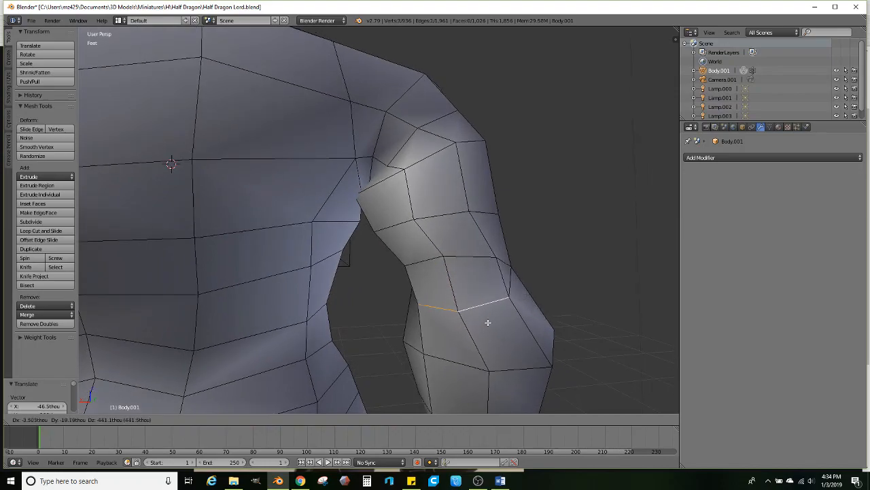
left_click(492, 324)
- Select the edges just above the right elbow and move them about -265 thou along X
middle_click_drag(491, 324, 449, 320)
scroll(448, 321, "up", 1)
right_click(442, 293)
right_click(404, 287, "shift")
middle_click_drag(403, 291, 416, 284)
key("g")
left_click(467, 288)
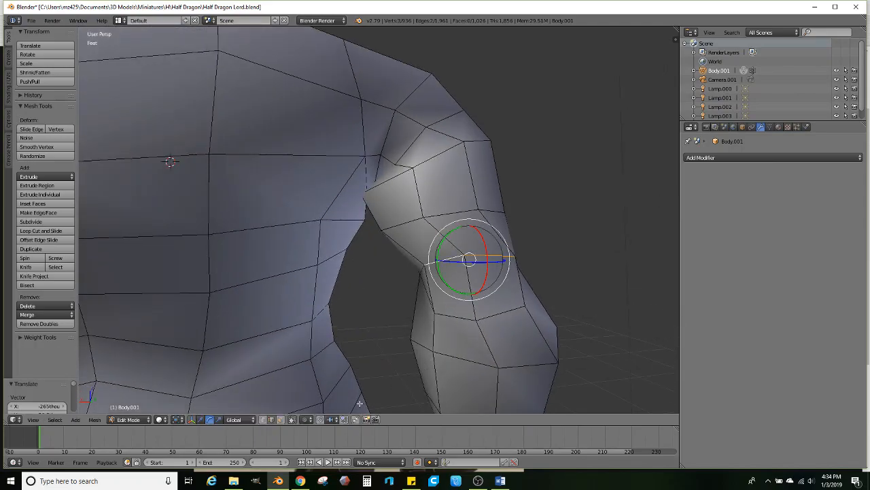
- Select the two faces at the back of the right elbow in face mode and reposition them to shape the elbow
left_click(280, 419)
right_click(476, 276)
middle_click_drag(476, 276, 534, 313)
key("g")
left_click(440, 315)
key("g")
left_click(435, 311)
key("g")
left_click(541, 313)
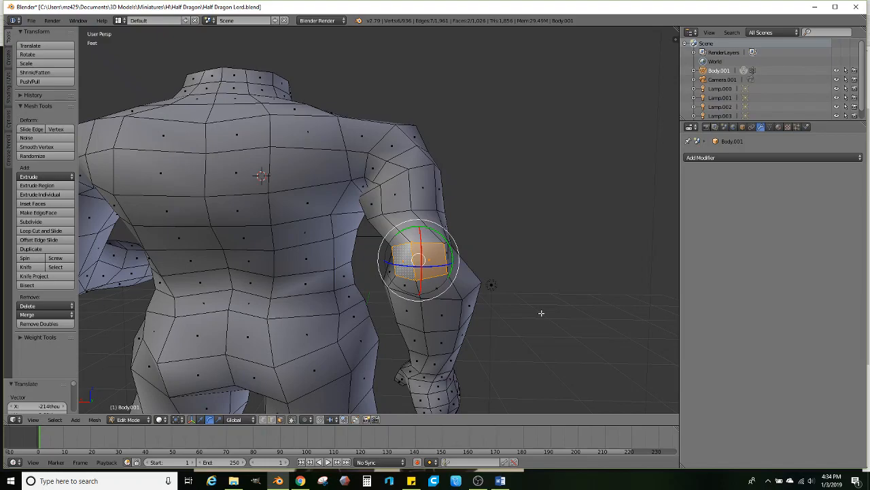
middle_click_drag(432, 310, 378, 341)
scroll(376, 314, "up", 3)
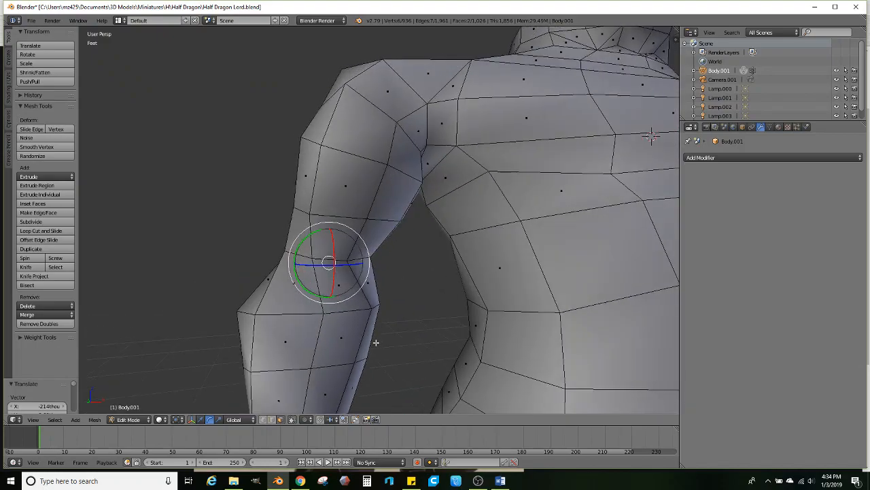
- Move the outer vertex just below the right elbow inward to slim that side of the forearm
scroll(375, 342, "up", 1)
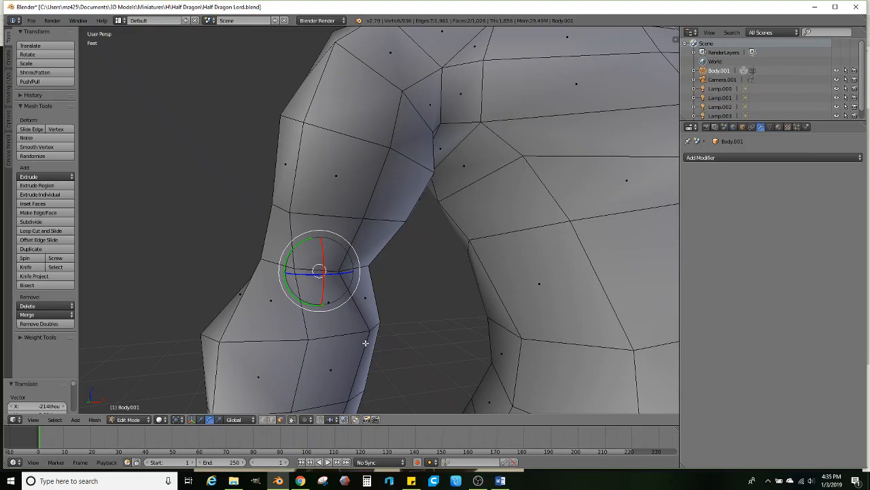
middle_click_drag(344, 344, 312, 333)
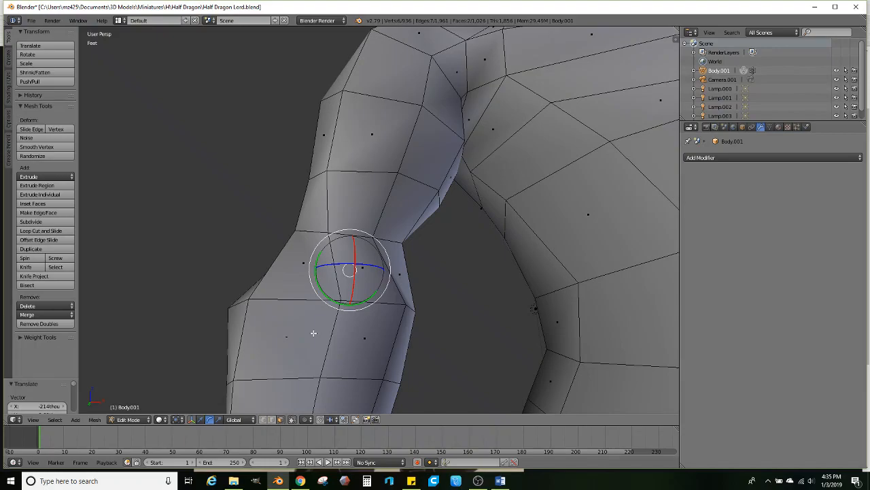
middle_click_drag(281, 333, 324, 315, "shift")
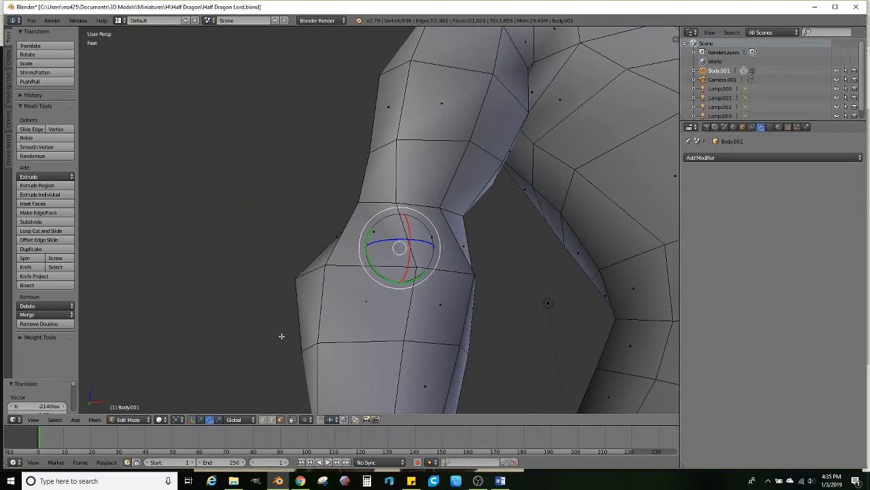
mouse_move(282, 334)
middle_mouse_down()
mouse_move(277, 351)
mouse_move(278, 337)
middle_mouse_up()
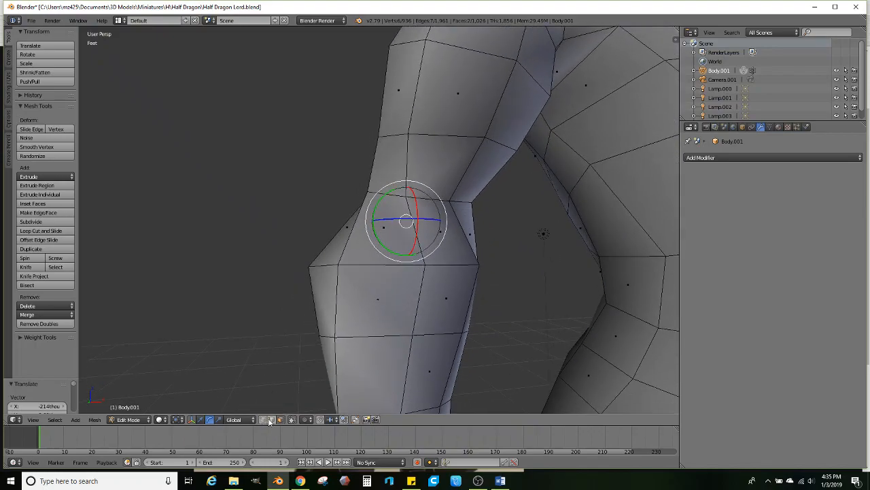
right_click(306, 277)
middle_click_drag(306, 278, 392, 284)
key("g")
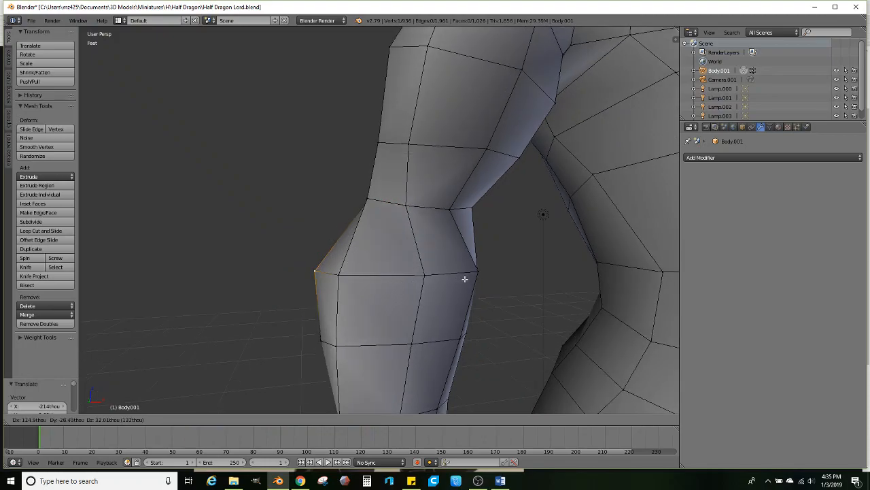
left_click(474, 282)
- Move the vertex beside the left elbow about -262 thou along X
scroll(476, 285, "down", 4)
middle_click_drag(476, 299, 402, 315)
scroll(405, 314, "up", 2)
right_click(439, 305)
key("g")
left_click(478, 302)
- Examine the arms and torso from the front and the side to judge the body's shape
scroll(478, 302, "down", 4)
middle_click_drag(478, 302, 410, 271)
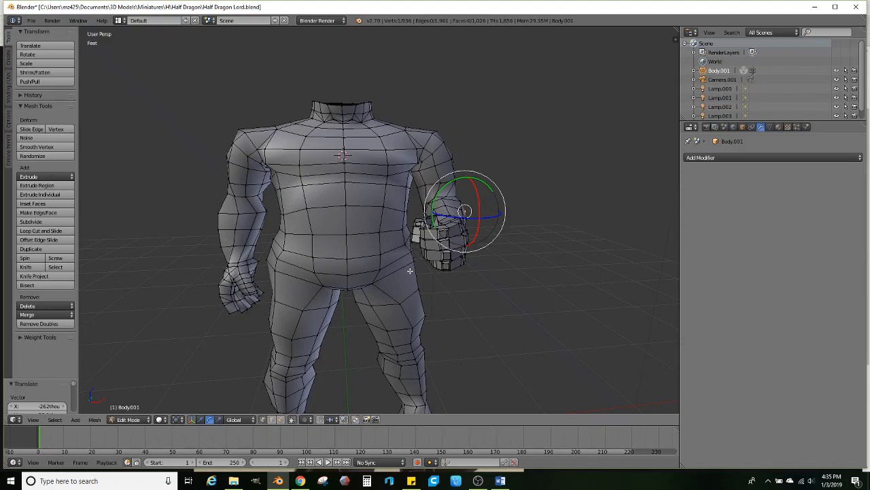
mouse_move(328, 282)
middle_mouse_down()
mouse_move(352, 283)
mouse_move(340, 289)
mouse_move(618, 287)
mouse_move(371, 264)
mouse_move(367, 288)
mouse_move(444, 245)
mouse_move(435, 282)
mouse_move(382, 274)
mouse_move(351, 296)
mouse_move(356, 305)
mouse_move(360, 274)
mouse_move(356, 281)
mouse_move(367, 286)
mouse_move(324, 279)
middle_mouse_up()
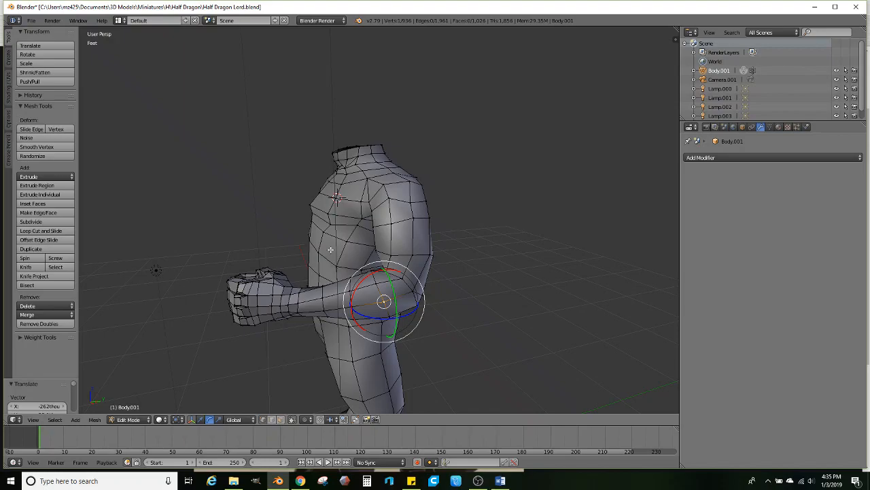
scroll(330, 249, "up", 3)
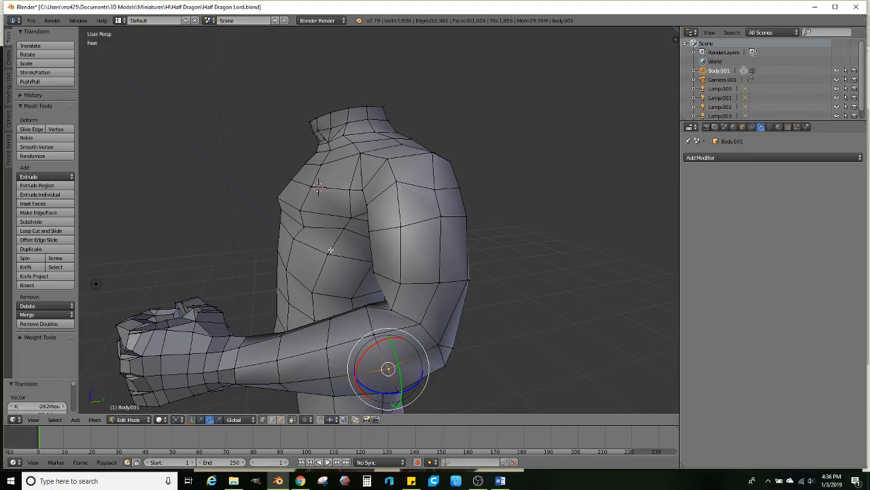
middle_click_drag(330, 250, 399, 254)
scroll(398, 253, "up", 2)
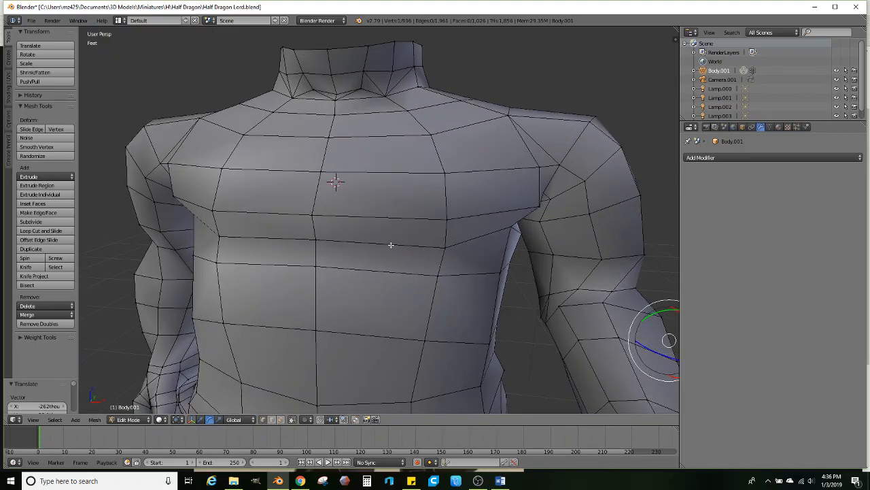
scroll(387, 245, "down", 1)
middle_click_drag(324, 256, 308, 286)
- Select the three rows of central faces across the chest and enlarge them to about 1.19 along X
right_click(302, 285)
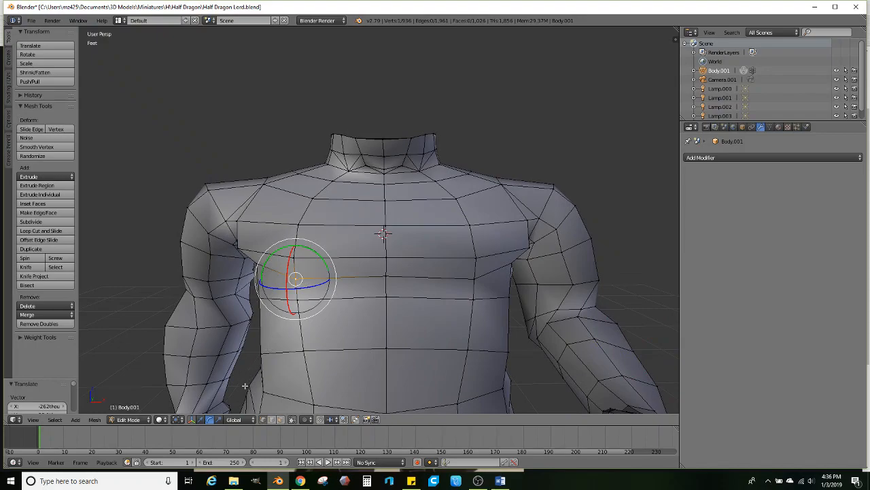
left_click(201, 419)
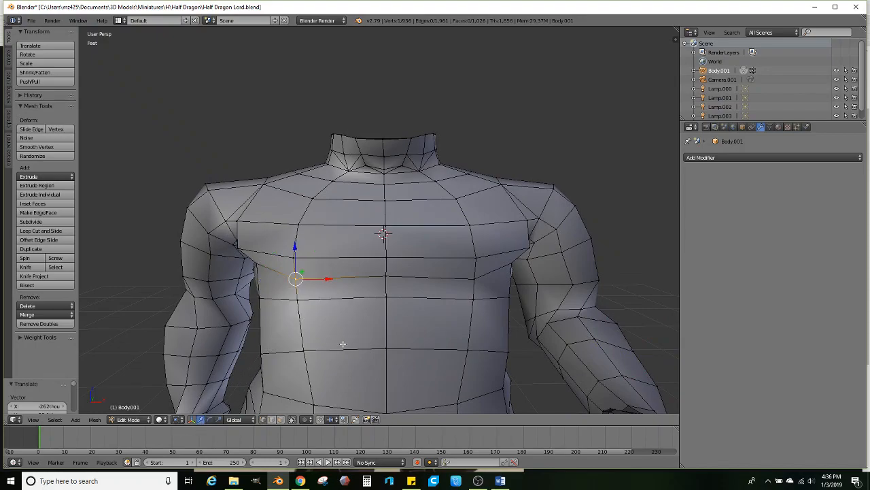
mouse_move(340, 293)
middle_mouse_down()
mouse_move(354, 291)
mouse_move(358, 266)
mouse_move(343, 278)
middle_mouse_up()
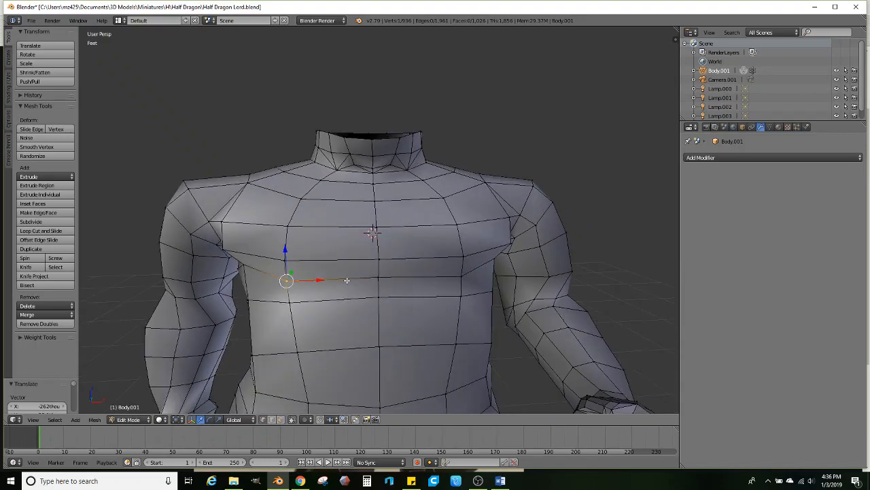
right_click(462, 276, "ctrl")
right_click(455, 259, "ctrl")
right_click(287, 251, "ctrl")
right_click(288, 232, "ctrl")
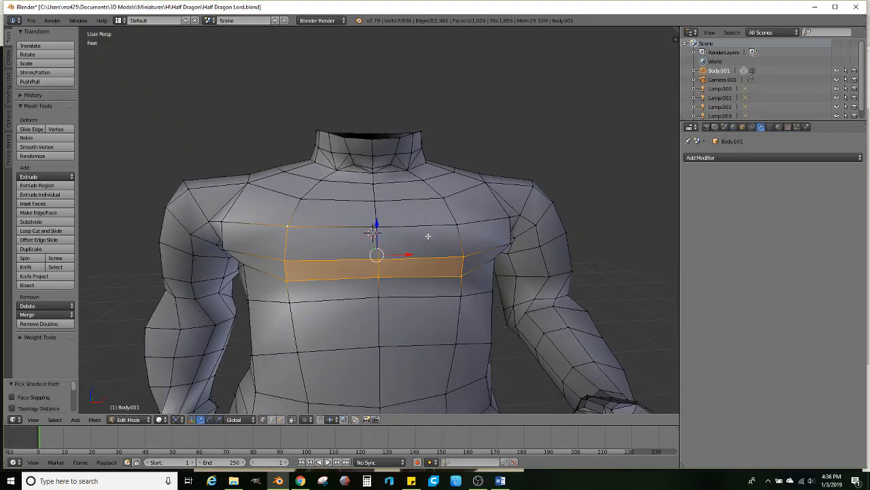
right_click(462, 226, "ctrl")
right_click(456, 202, "ctrl")
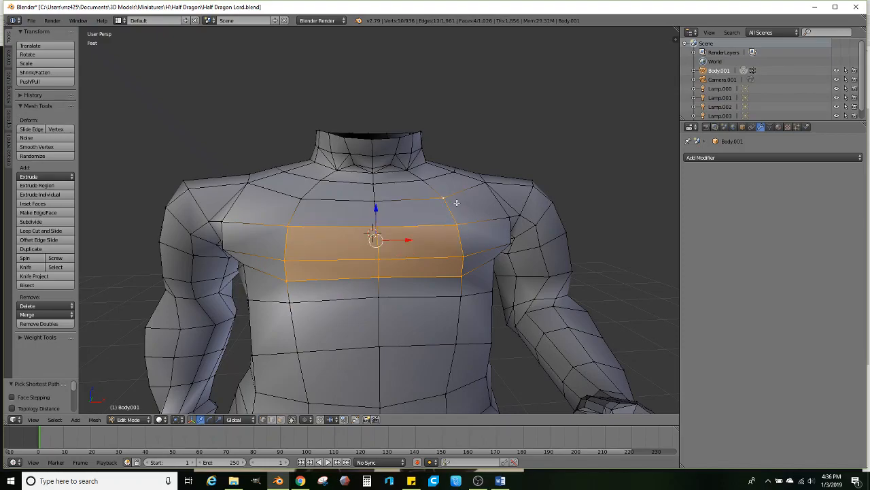
right_click(316, 197, "ctrl")
left_click(219, 419)
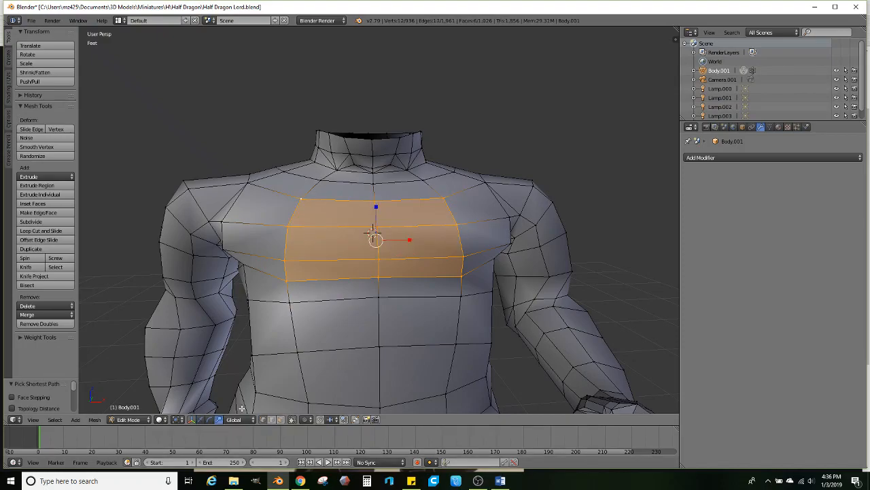
left_click_drag(376, 206, 374, 200)
- Select the three connected vertices at the front just below the chest and scale them to about 0.229 along X
middle_click_drag(374, 200, 374, 257)
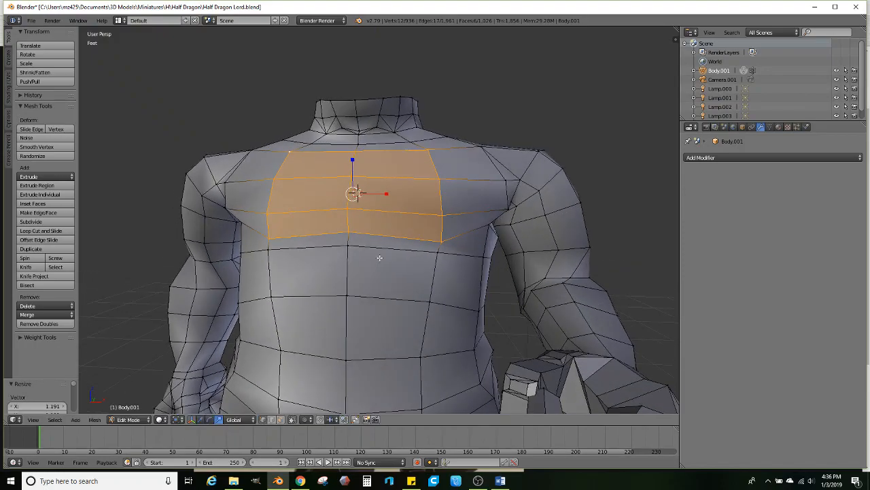
right_click(427, 254)
right_click(261, 255, "ctrl")
middle_click_drag(261, 255, 296, 238)
right_click(296, 236)
right_click(295, 308, "ctrl")
middle_click_drag(295, 307, 335, 259)
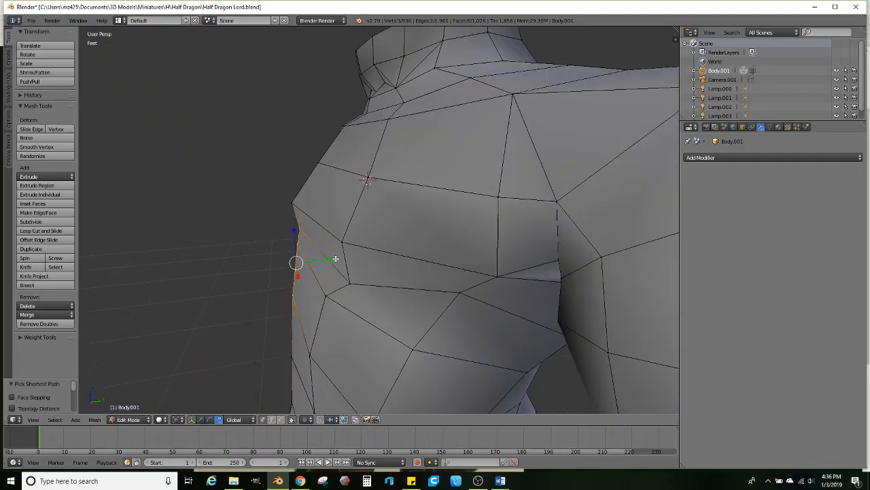
key("s")
key("x")
left_click(296, 264)
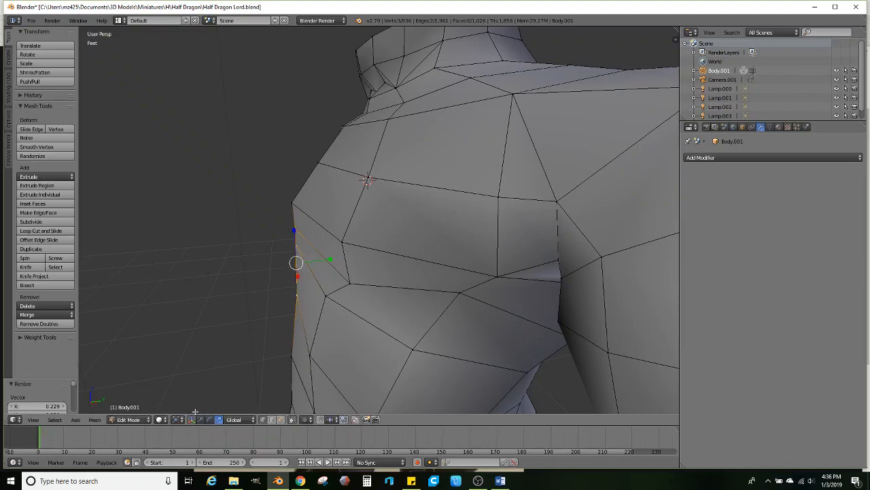
- Move the three selected vertices below the chest forward about 471 thou along Y
key("g")
key("y")
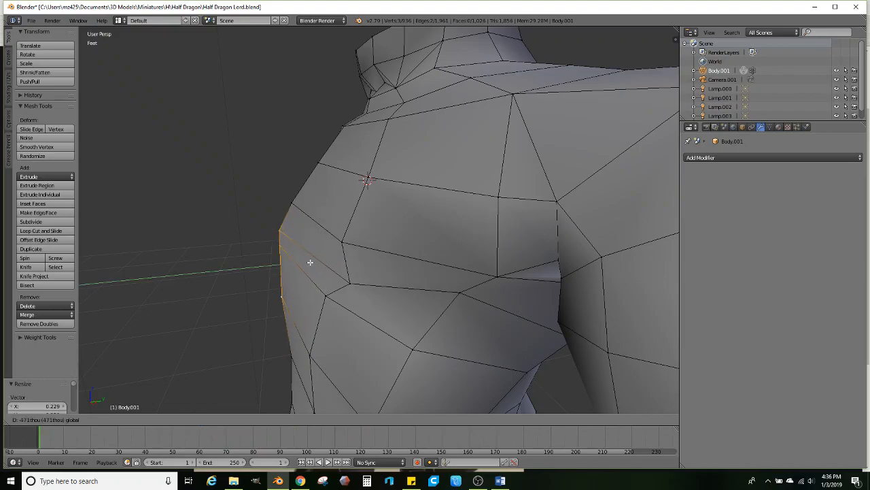
left_click(310, 262)
- Reposition the lower chest vertex on the body's left side and move its right-side counterpart along Y
right_click(362, 276)
key("g")
left_click(371, 277)
middle_click_drag(266, 257, 316, 250)
right_click(358, 251)
key("g")
key("y")
left_click(402, 242)
- Examine the whole front of the body, from the torso down to the legs and feet
scroll(343, 257, "down", 4)
scroll(319, 246, "down", 1)
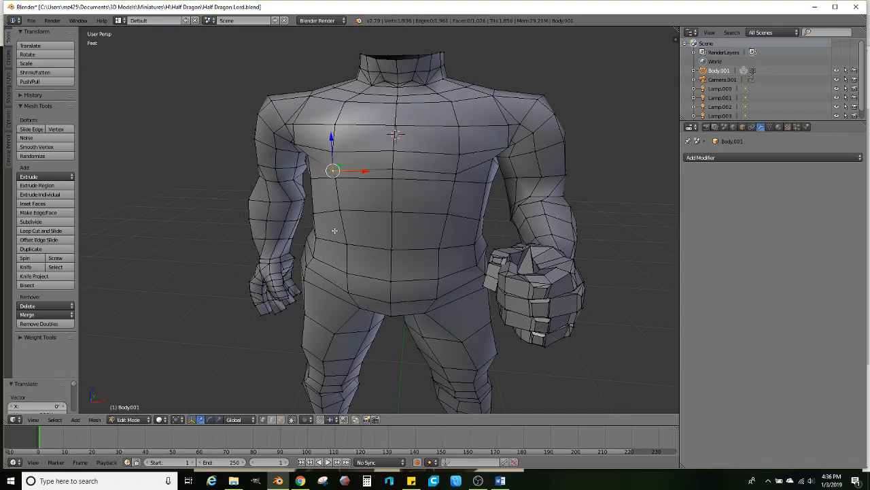
middle_click_drag(399, 231, 403, 200)
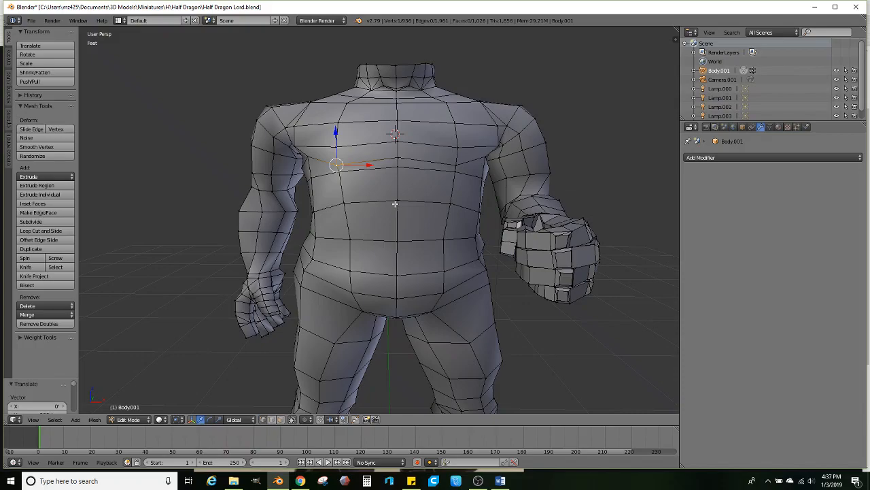
middle_click_drag(399, 217, 392, 215)
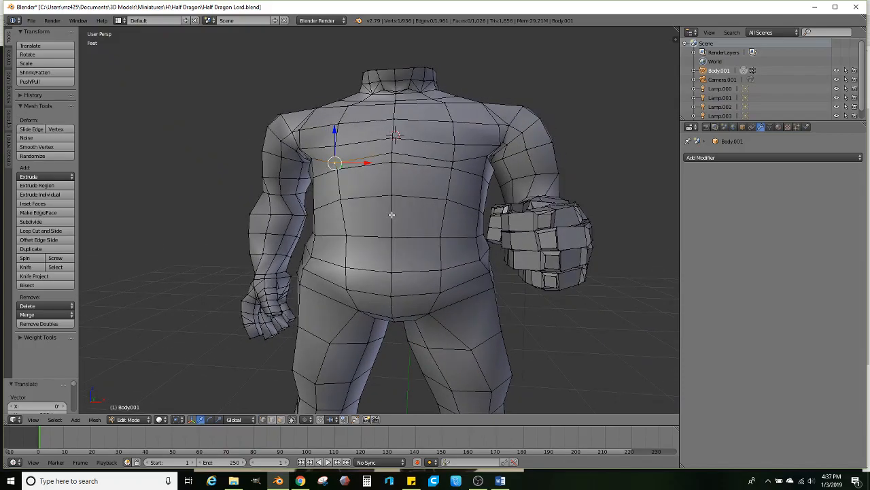
scroll(421, 252, "down", 6, "shift")
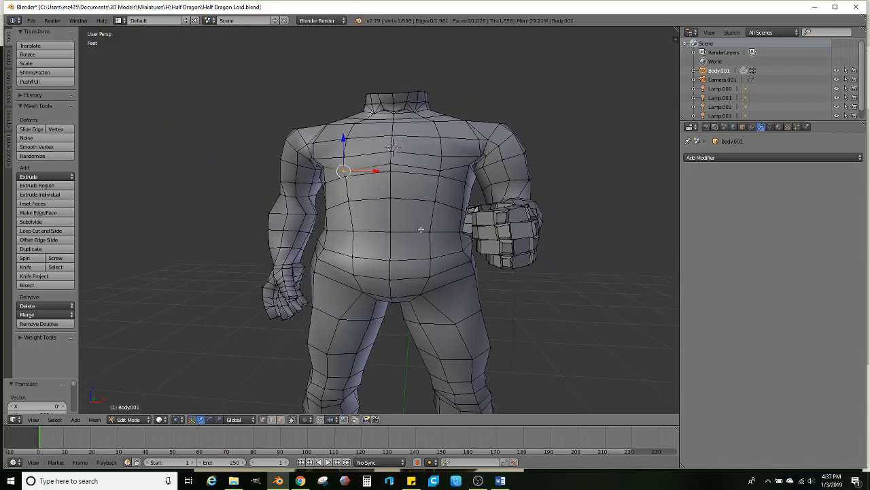
scroll(418, 236, "down", 3, "shift")
scroll(419, 174, "up", 2)
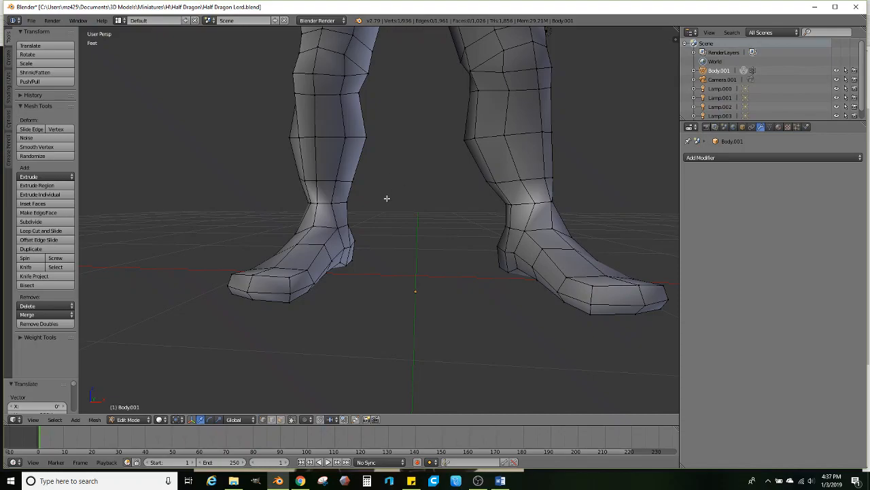
middle_click_drag(361, 198, 395, 231)
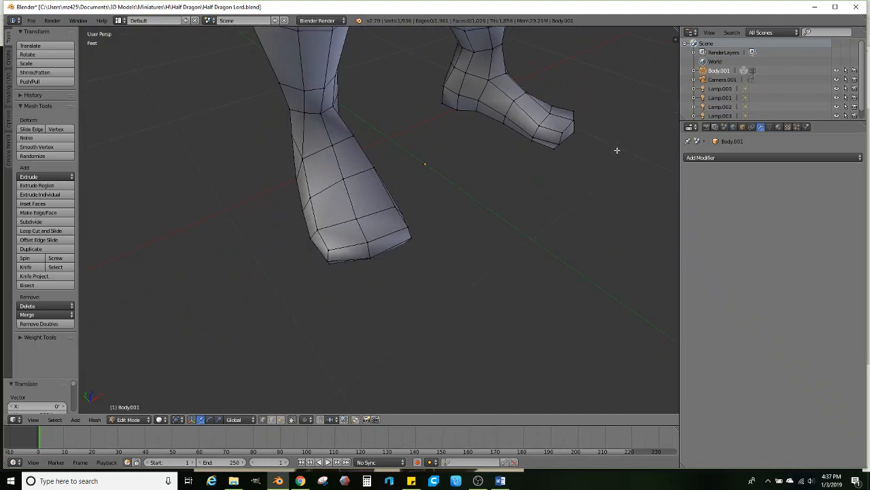
- Add a Subdivision Surface modifier to the body and look closely at the right foot
left_click(769, 157)
left_click(694, 309)
middle_click_drag(487, 260, 333, 308)
scroll(445, 263, "up", 2)
scroll(308, 334, "up", 1)
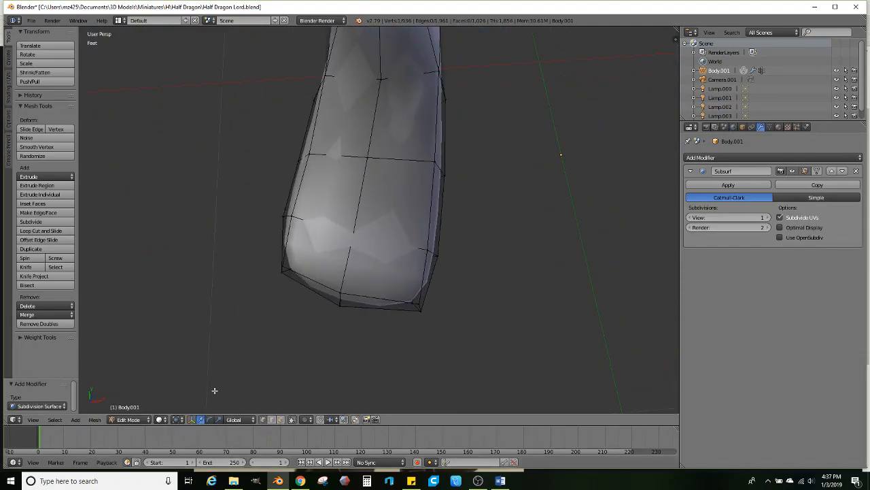
- Try moving the vertices at the outer toe corner of the right foot about 444 thou inward along X
right_click(287, 261)
key("z")
mouse_move(272, 294)
left_mouse_down("ctrl")
mouse_move(322, 259)
mouse_move(261, 266)
left_mouse_up("ctrl")
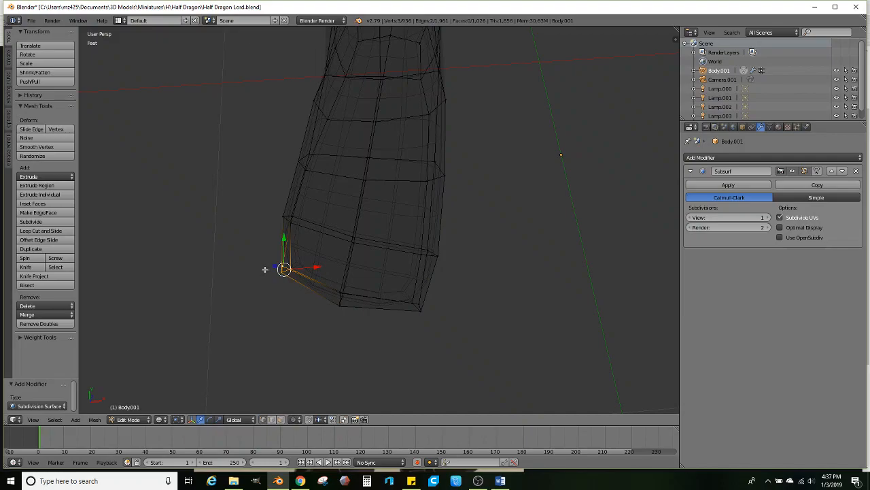
key("z")
left_click_drag(320, 270, 335, 266)
- Try pulling the inner toe-corner vertices of the right foot back and toward the foot's middle
right_click(423, 306)
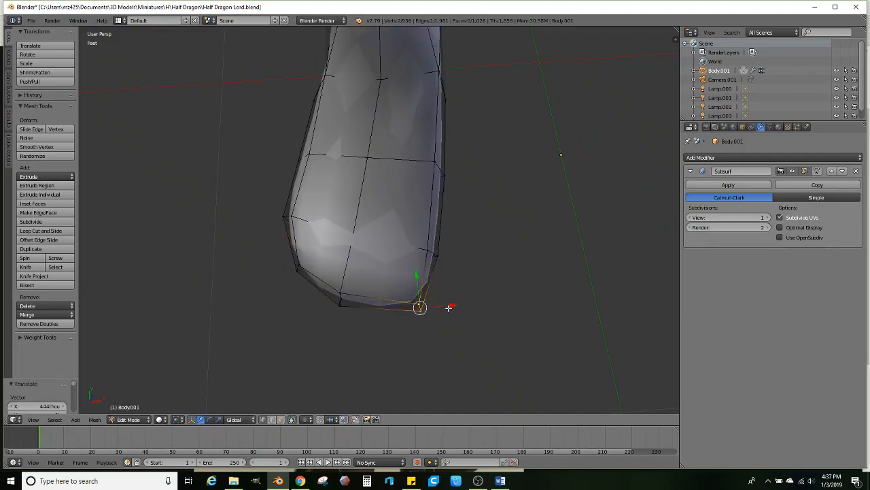
left_click_drag(417, 276, 416, 266)
left_click_drag(451, 295, 446, 293)
- Undo the trial moves of the right foot's toe corners
key("ctrl+z")
key("ctrl+z")
key("ctrl+z")
key("ctrl+z")
key("ctrl+z")
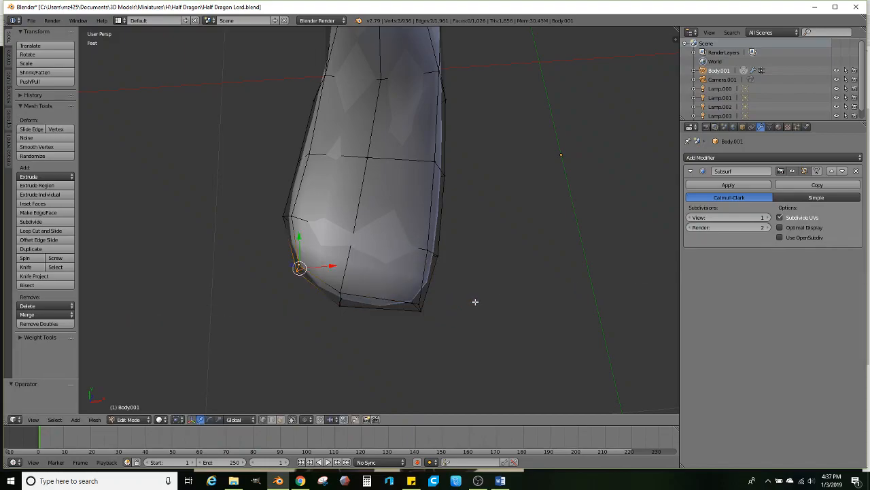
- In wireframe, move the right foot's outer toe-corner vertices inward along X and the inner ones back and about -403 thou along X
key("z")
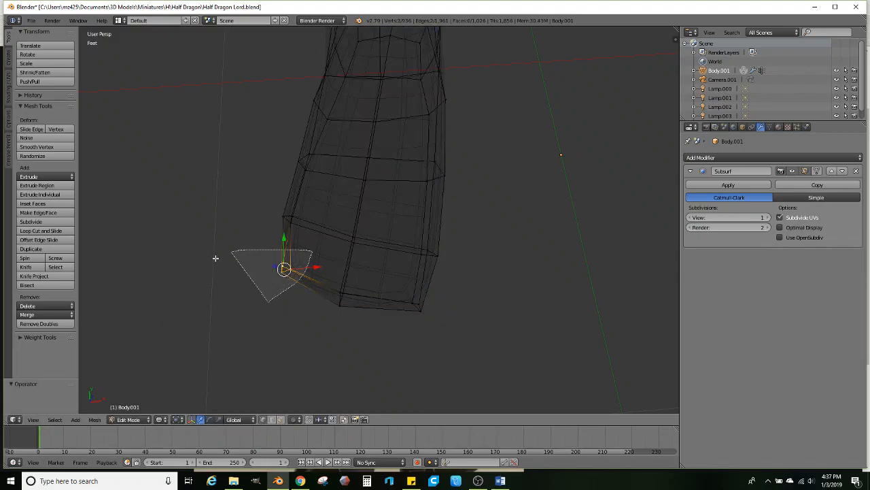
left_click_drag(319, 266, 340, 270)
right_click(411, 304)
right_click(417, 307)
left_click_drag(419, 278, 415, 270)
left_click_drag(450, 300, 436, 295)
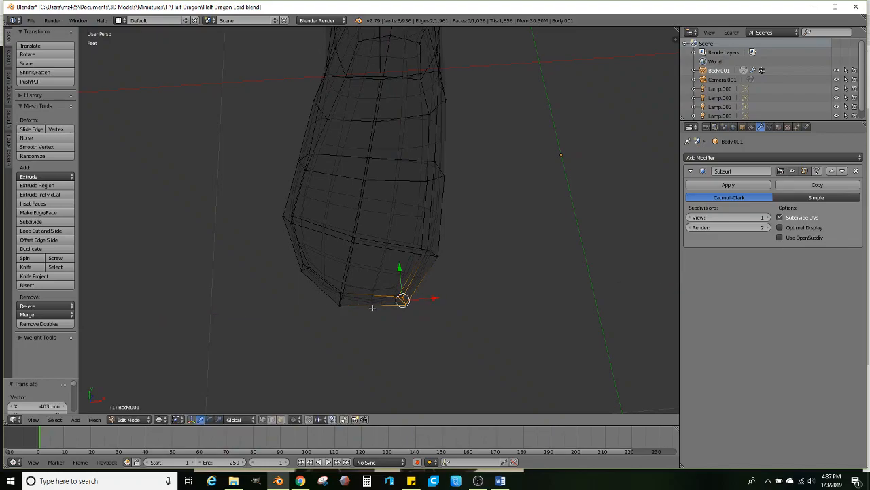
- Return to solid shading and add a horizontal loop cut to the right lower leg, slid up close against the widest calf loop
middle_click_drag(374, 306, 359, 343, "shift")
scroll(359, 327, "down", 5)
mouse_move(400, 292)
middle_mouse_down()
mouse_move(382, 254)
mouse_move(388, 266)
mouse_move(365, 292)
mouse_move(384, 247)
mouse_move(482, 300)
mouse_move(379, 272)
mouse_move(412, 262)
mouse_move(329, 259)
mouse_move(396, 261)
mouse_move(402, 249)
mouse_move(408, 285)
mouse_move(388, 278)
mouse_move(393, 251)
mouse_move(268, 261)
middle_mouse_up()
key("z")
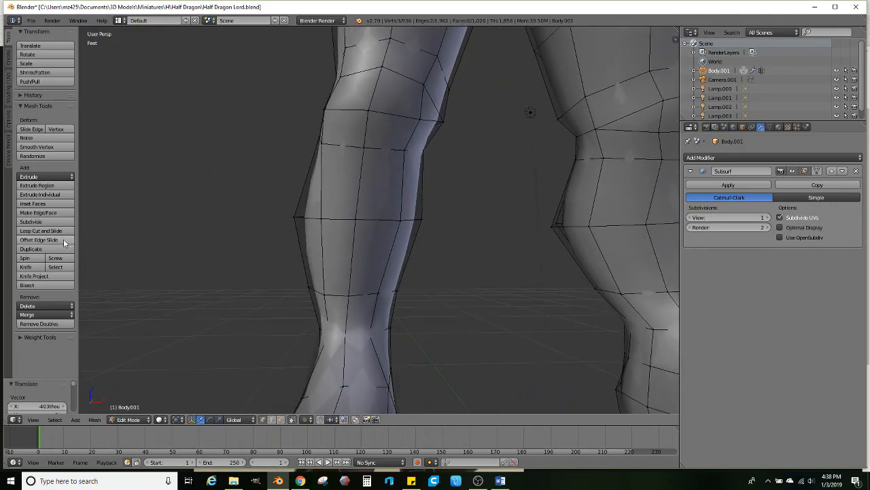
left_click(41, 230)
left_click(335, 245)
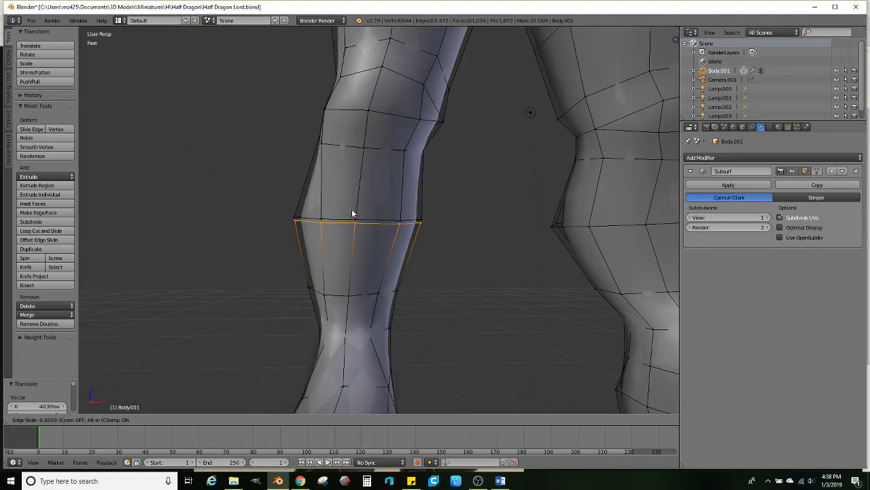
left_click(356, 212)
- Add a centred vertical loop cut along the outer back of the right calf
middle_click_drag(357, 240, 388, 299)
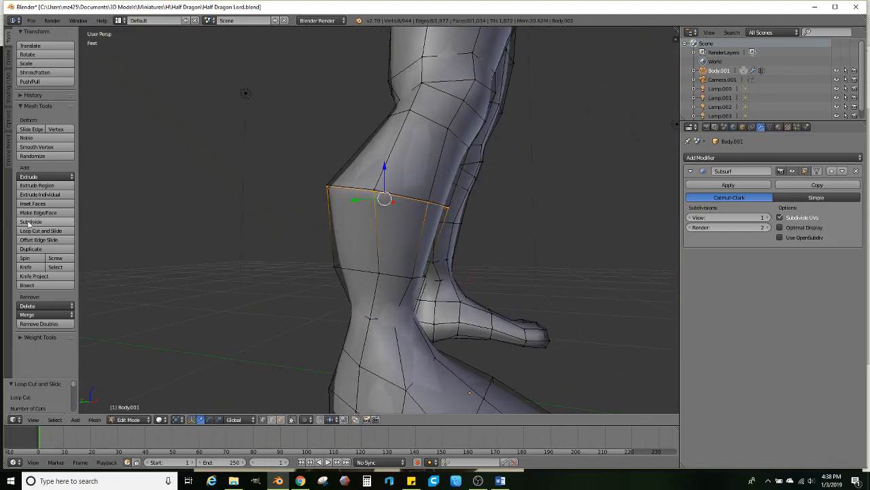
left_click(41, 230)
left_click(352, 250)
right_click(352, 255)
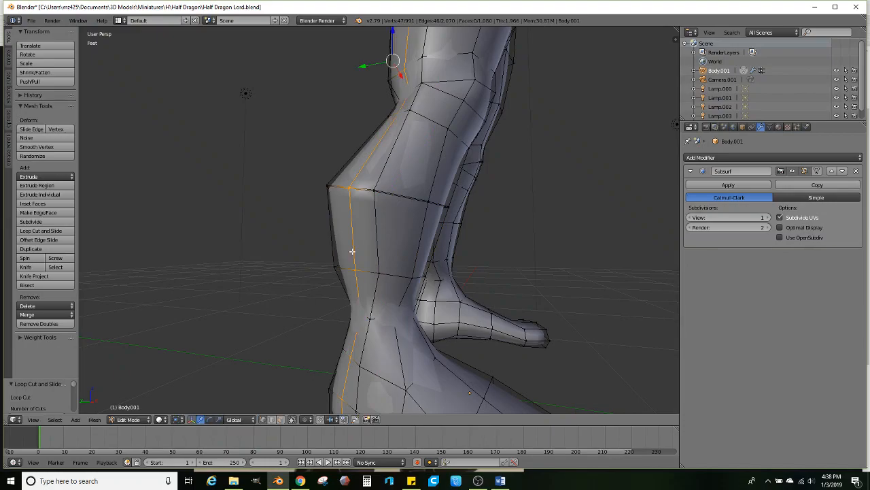
- Undo the vertical loop cut on the back of the right calf
key("ctrl+z")
middle_click_drag(368, 243, 264, 240)
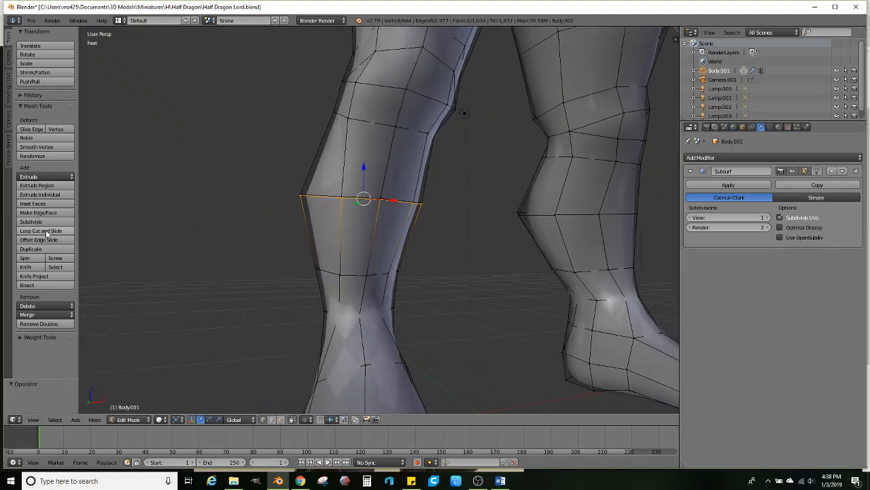
left_click(45, 232)
key("Escape")
- Extrude the band of faces around the right calf's sides and back in place, leaving the shin open, and scale it to 1.213
middle_click_drag(112, 250, 152, 251)
left_click(280, 419)
right_click(351, 241)
middle_click_drag(350, 241, 387, 259)
right_click(333, 244, "ctrl")
right_click(427, 238, "ctrl")
right_click(401, 245, "ctrl")
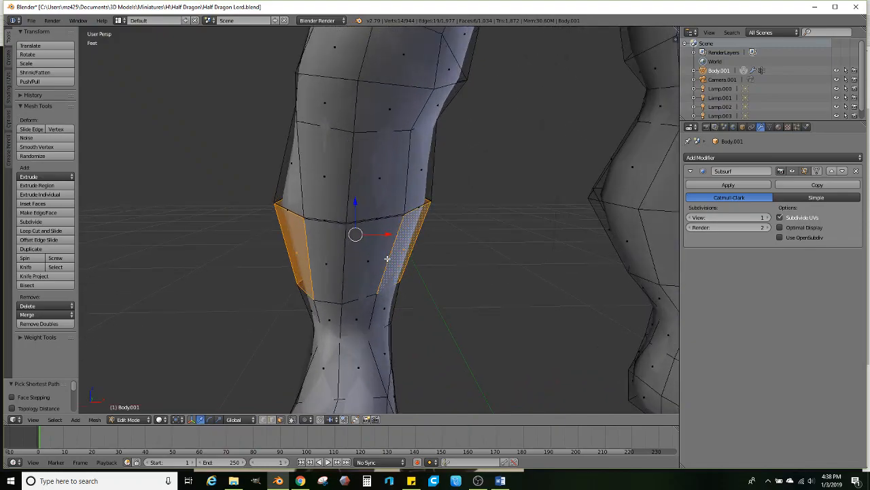
middle_click_drag(462, 244, 385, 233)
key("e")
right_click(465, 241)
key("s")
left_click(494, 242)
- Move the extruded calf band down about 297 thou along Z
key("g")
key("z")
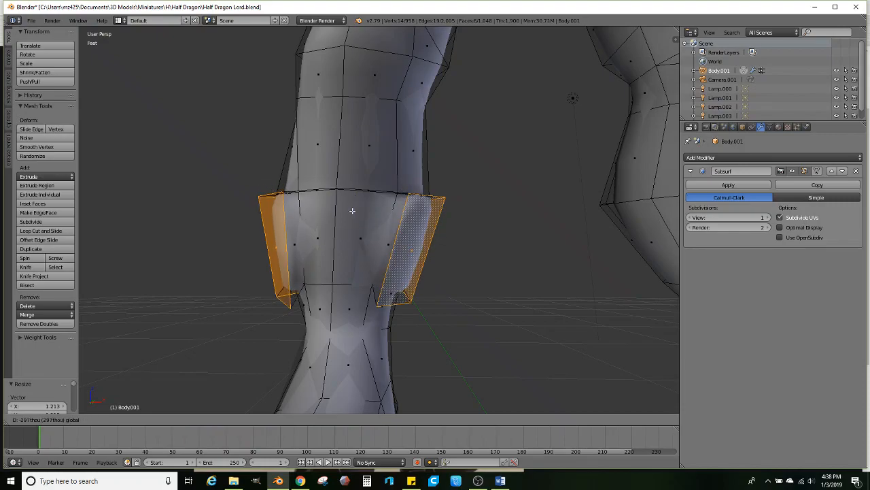
left_click(352, 211)
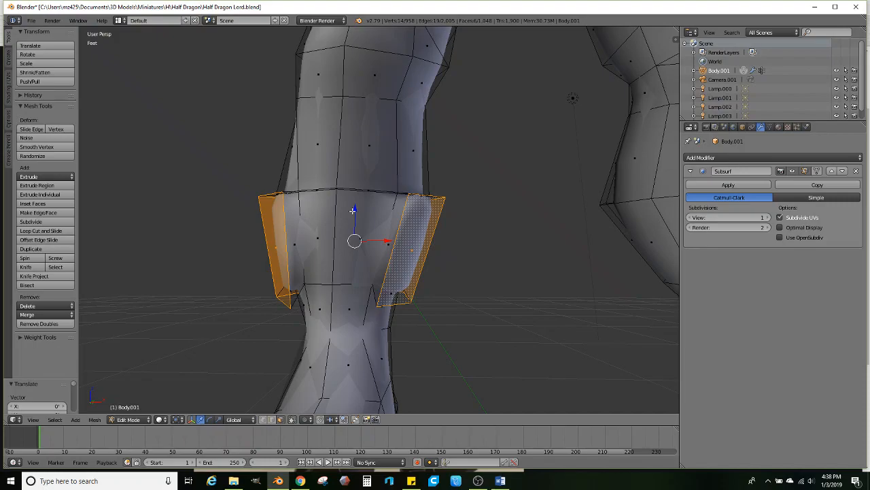
- Select the lower edge loop of the extruded cuff on the right calf and scale it to 1.280
middle_click_drag(411, 299, 403, 306)
left_click(270, 420)
middle_click_drag(381, 348, 409, 308)
right_click(375, 296, "alt")
key("s")
left_click(484, 298)
- Move the short upper front edge on the cuff's inner side about -384 thou along X
middle_click_drag(420, 258, 382, 273)
right_click(381, 245)
scroll(385, 243, "up", 2)
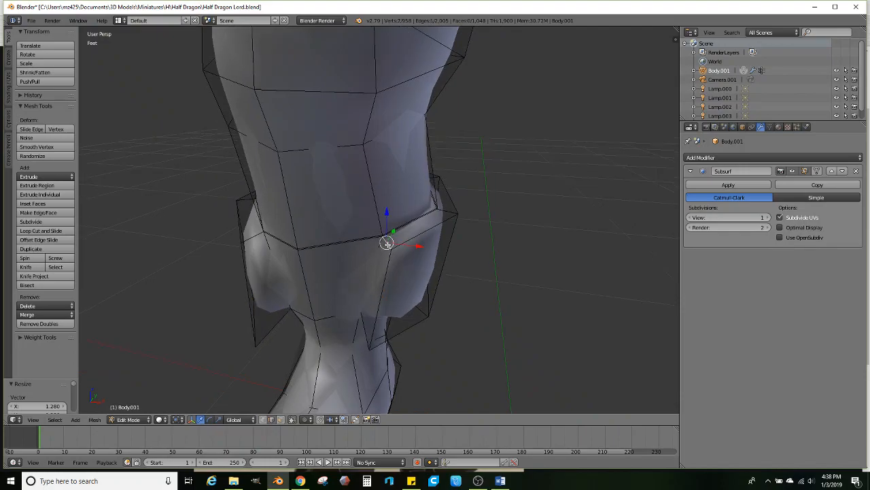
middle_click_drag(387, 244, 361, 220)
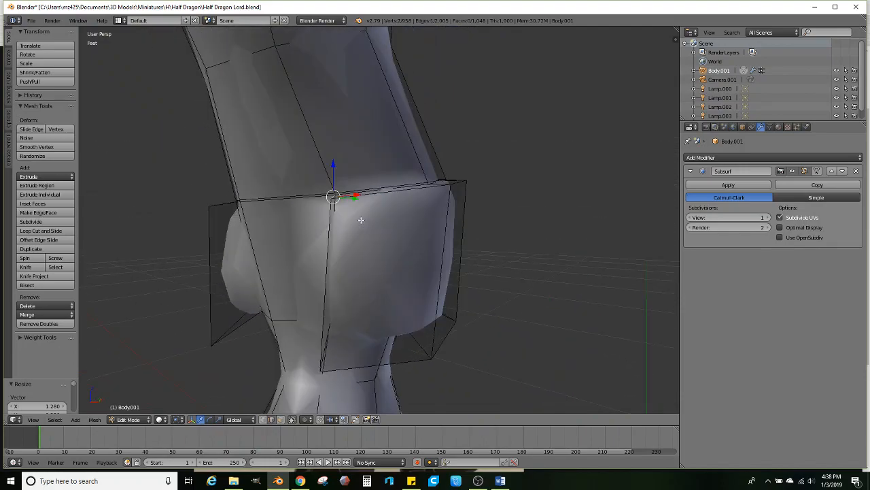
key("g")
key("x")
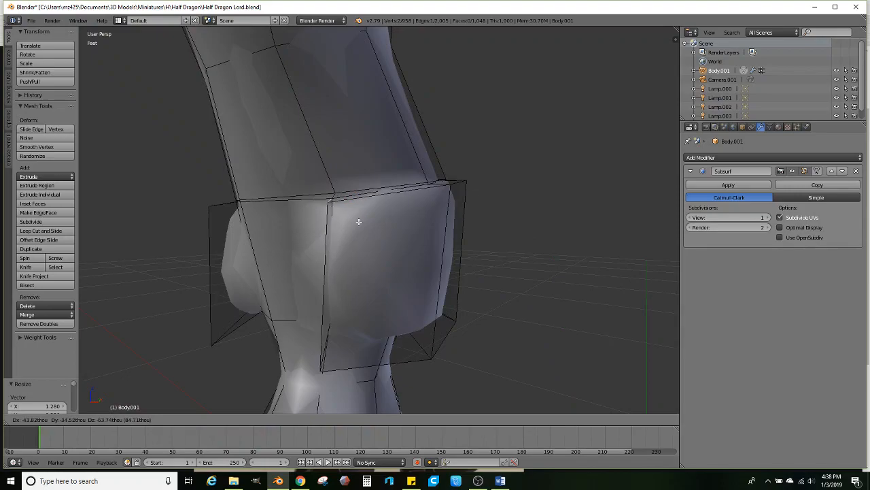
left_click(327, 261)
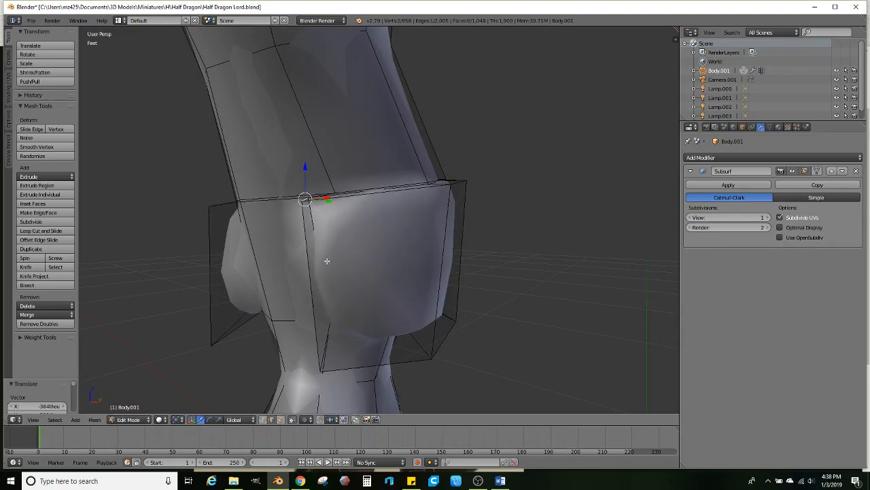
- Switch to Chrome to view the half-dragon reference picture, close the inbox tab, and return to Blender
left_click(300, 480)
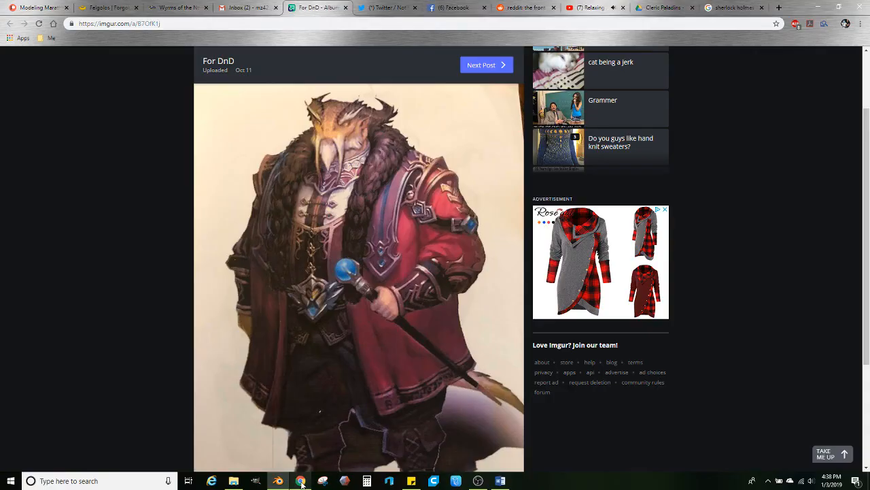
left_click(274, 9)
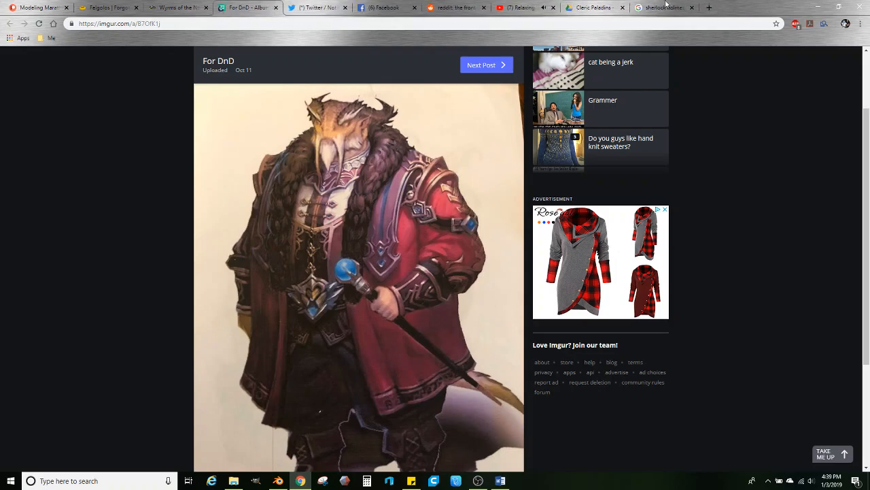
left_click(816, 7)
- Reposition the cuff's short upper front edges around the shin opening, moving the inner one about -186 thou in X
middle_click_drag(408, 142, 356, 166)
key("g")
left_click(415, 158)
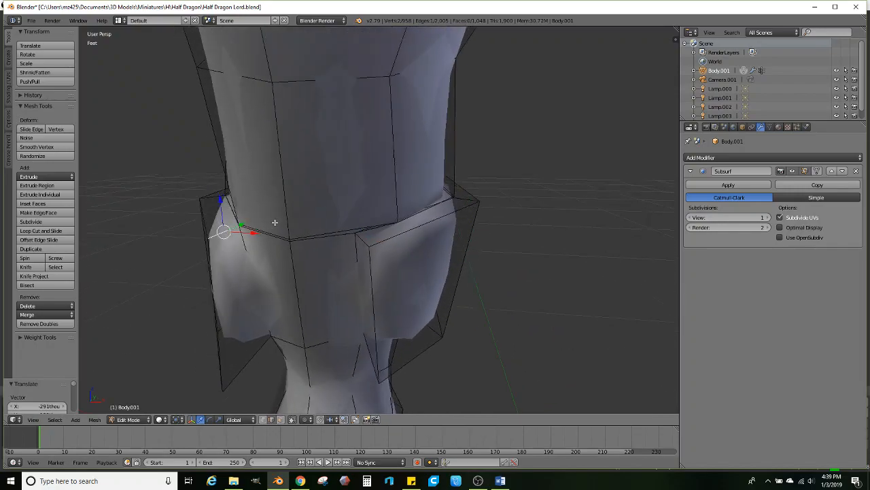
middle_click_drag(274, 223, 295, 212)
key("g")
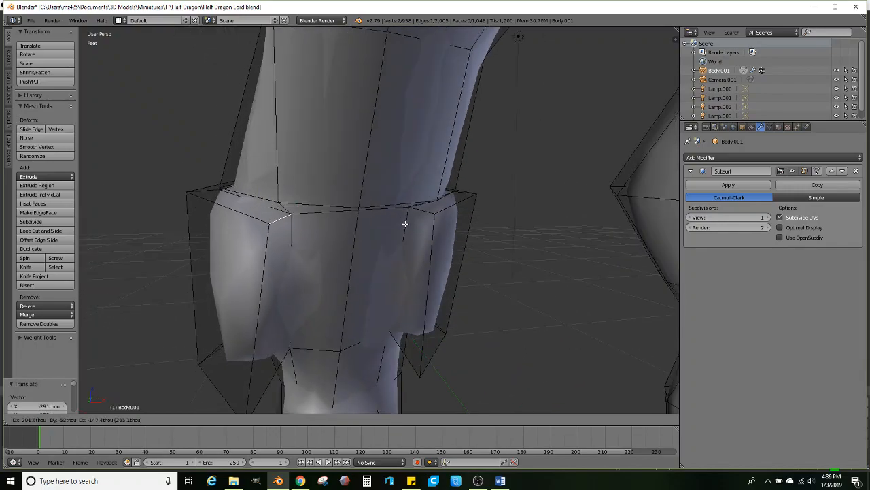
left_click(432, 218)
middle_click_drag(432, 219, 358, 216)
key("g")
left_click(351, 212)
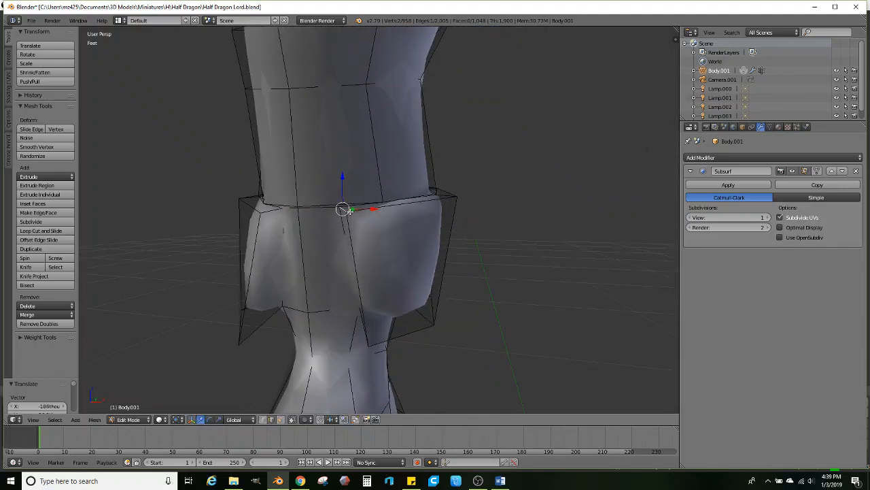
- Add a horizontal loop cut just above the right calf's cuff, slide it close to the cuff, and scale it to 1.260
scroll(379, 240, "down", 3)
middle_click_drag(375, 255, 382, 274)
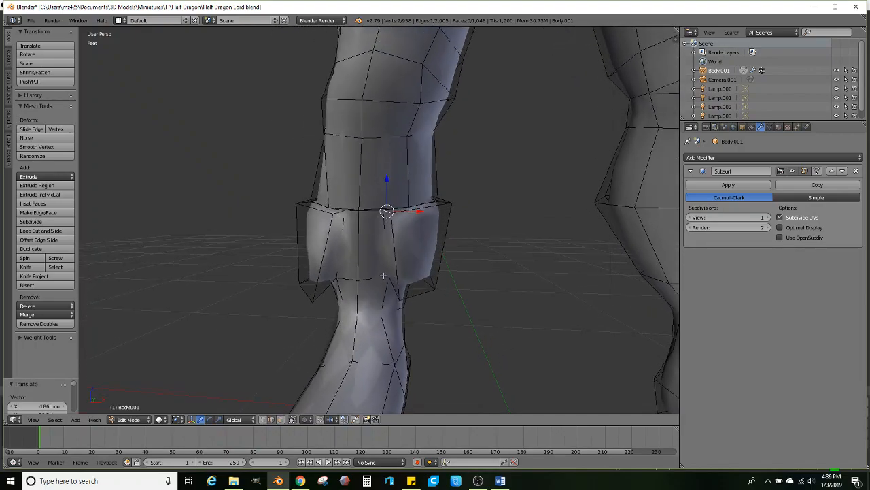
scroll(384, 278, "up", 1)
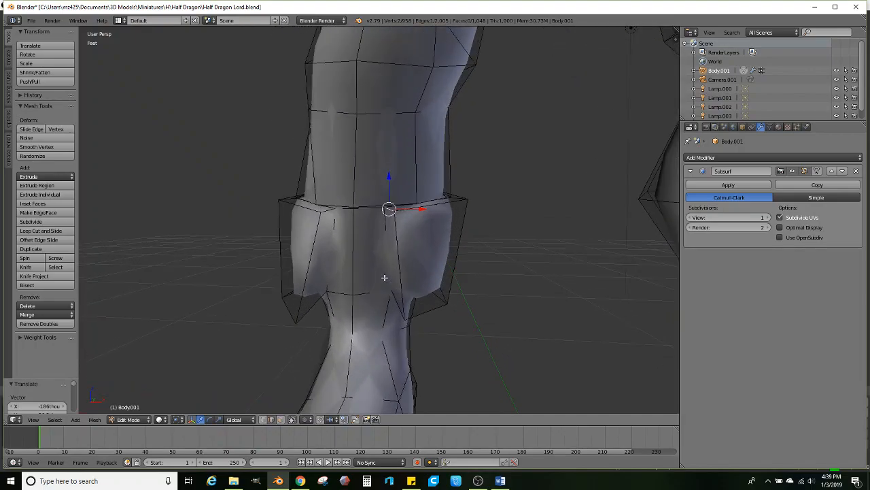
middle_click_drag(353, 266, 276, 255)
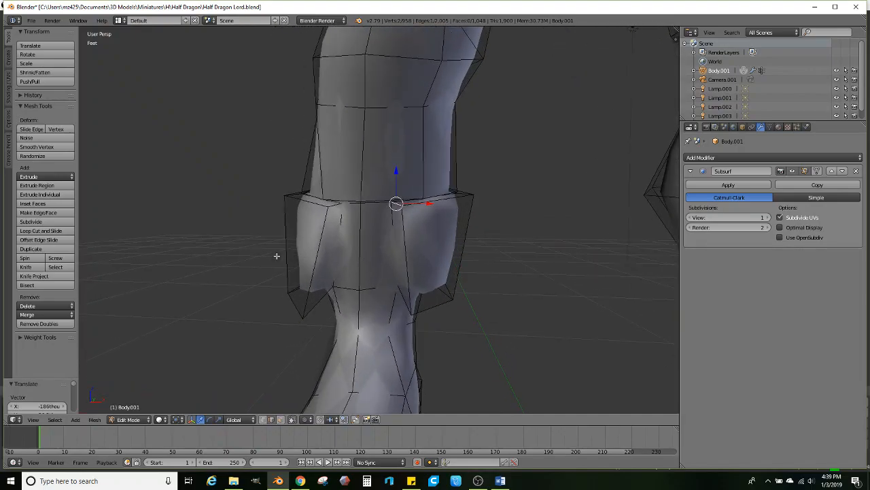
left_click(55, 231)
left_click(354, 197)
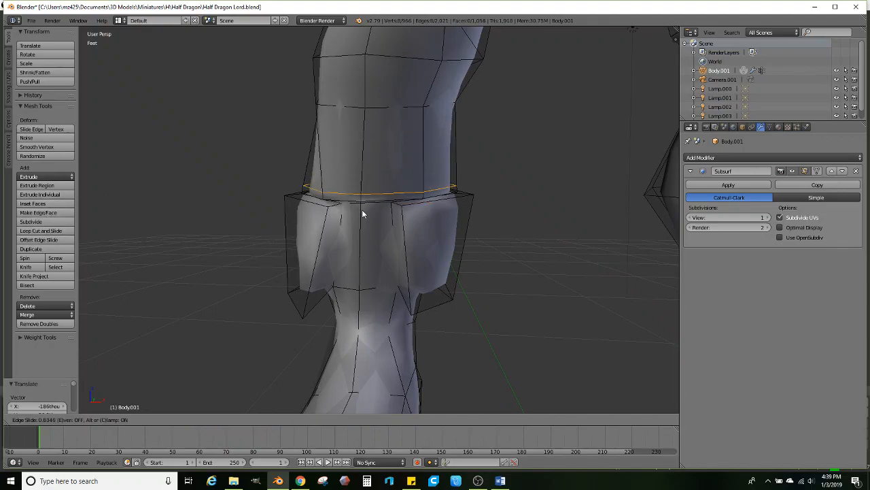
left_click(376, 212)
key("s")
left_click(544, 217)
- Add a horizontal loop cut around the cuff, slide it down to the lower rim, and scale it to 1.059
scroll(402, 287, "down", 3)
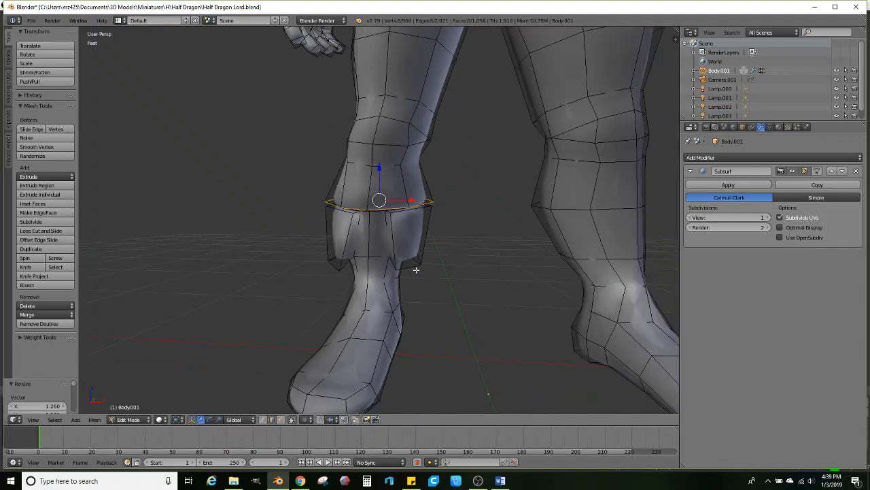
middle_click_drag(402, 288, 398, 271, "shift")
scroll(400, 272, "up", 3)
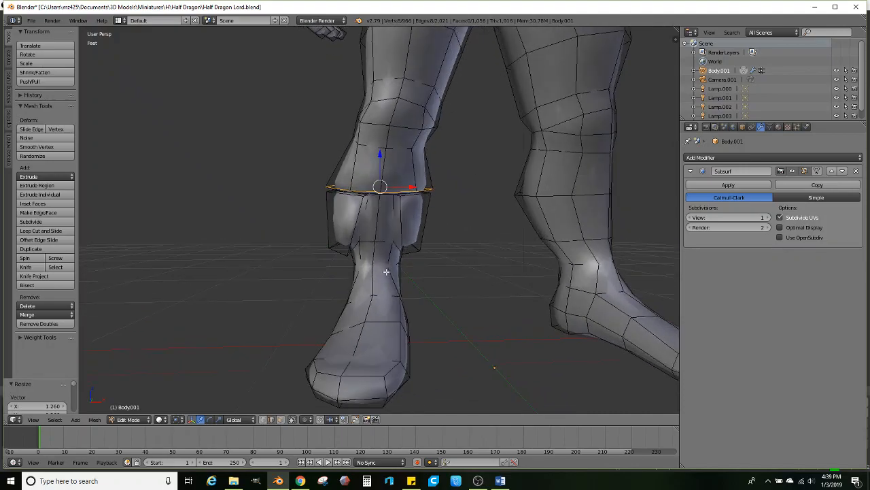
left_click(41, 231)
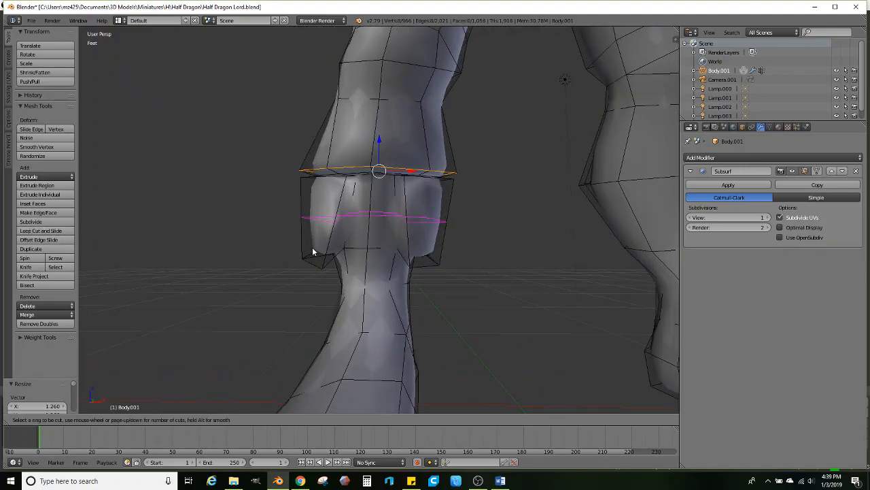
left_click(311, 251)
left_click(317, 297)
key("s")
left_click(412, 267)
- Add a loop cut around the middle of the cuff and scale it to 0.910
left_click(61, 231)
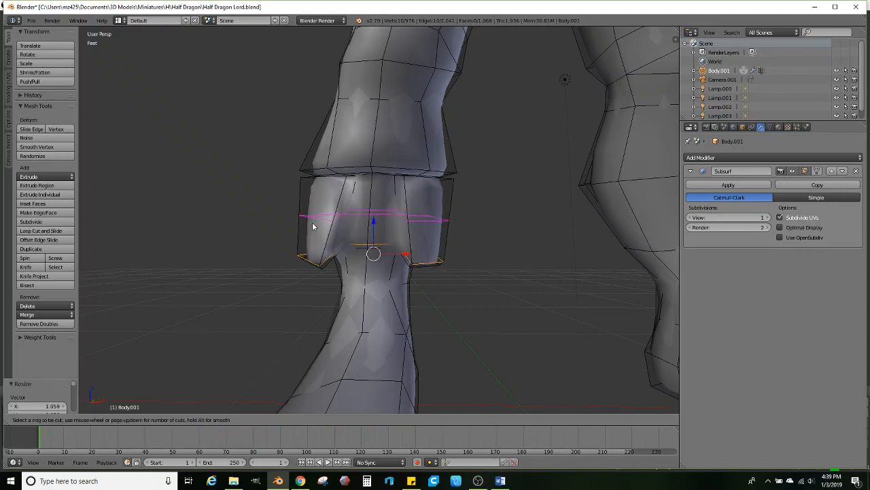
left_click(313, 223)
left_click(480, 224)
key("s")
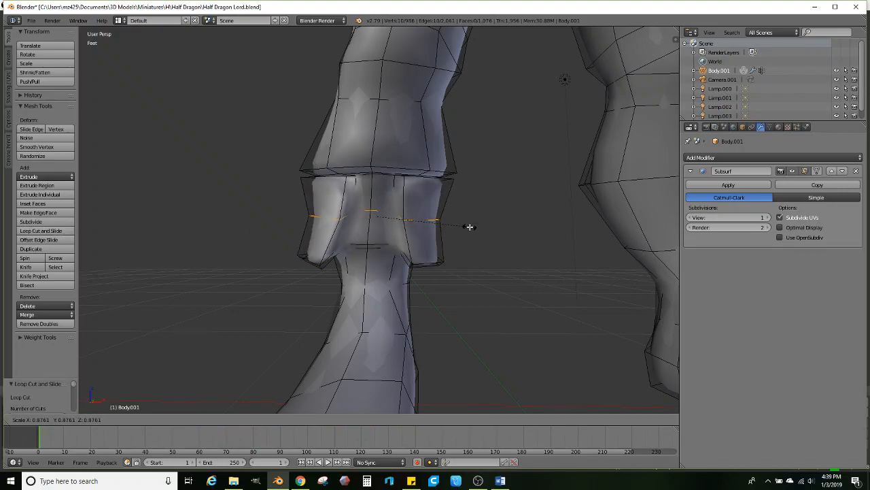
left_click(473, 227)
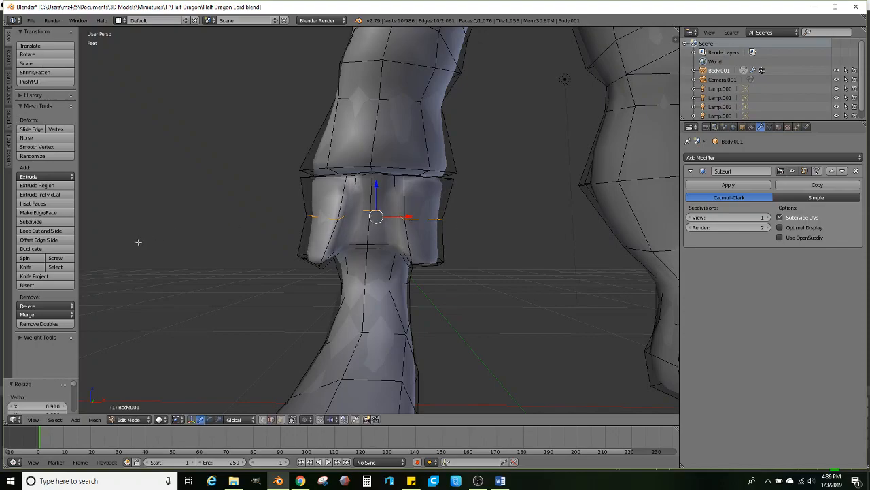
- Add another loop cut around the cuff, slid up close beneath its upper rim
left_click(61, 231)
left_click(340, 207)
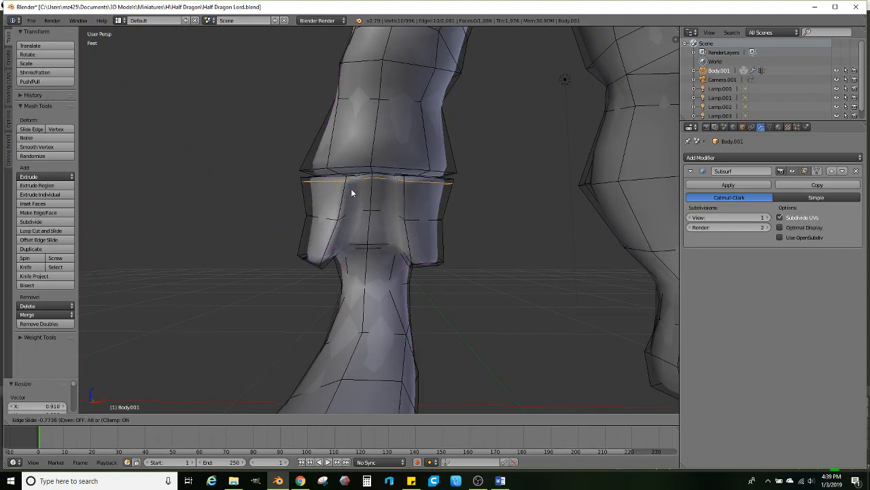
left_click(352, 189)
- Select the edge loop on the lower leg just beneath the cuff and scale it to 1.527
scroll(369, 210, "down", 2)
middle_click_drag(370, 210, 395, 197)
right_click(381, 200, "alt")
scroll(395, 197, "up", 2)
key("s")
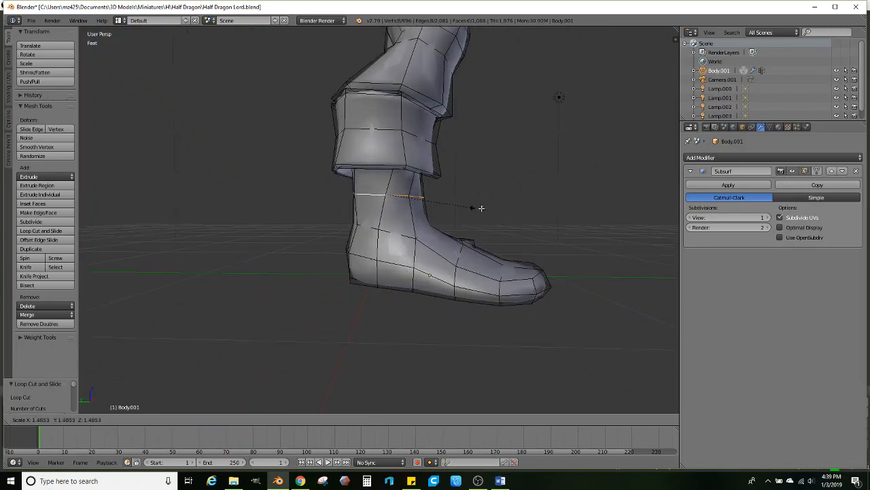
left_click(450, 216)
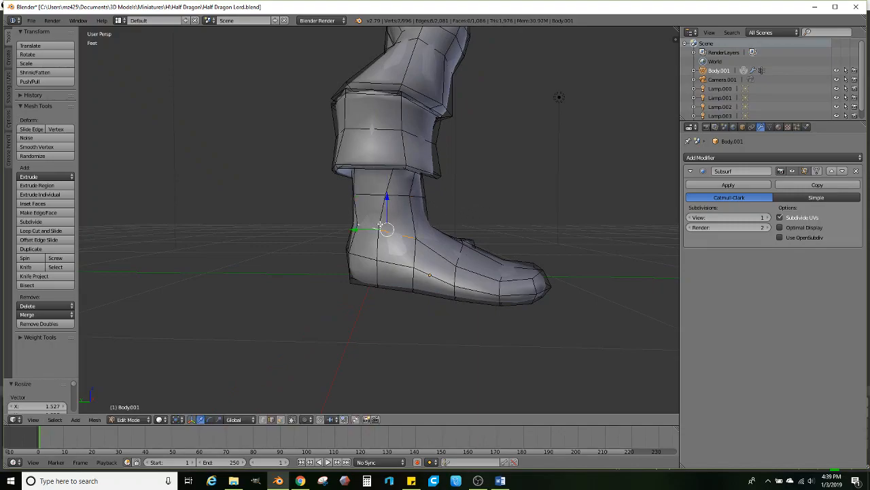
- Enlarge the edge loop around the right ankle and fine-tune it with a further 0.996 scale
key("s")
left_click(476, 215)
middle_click_drag(475, 216, 443, 213)
key("s")
left_click(453, 217)
- Select the two consecutive edges along the top of the right instep and raise them slightly along Z
middle_click_drag(413, 242, 476, 242)
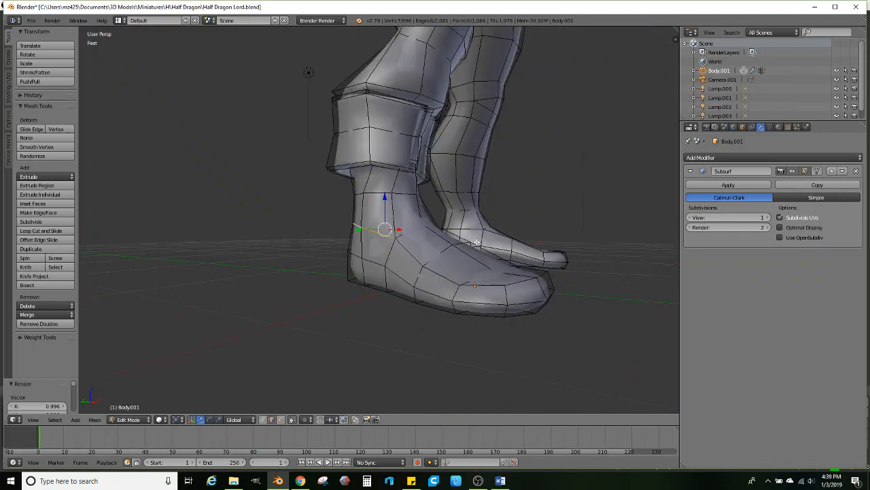
scroll(475, 242, "up", 1)
right_click(456, 240)
right_click(503, 271, "shift")
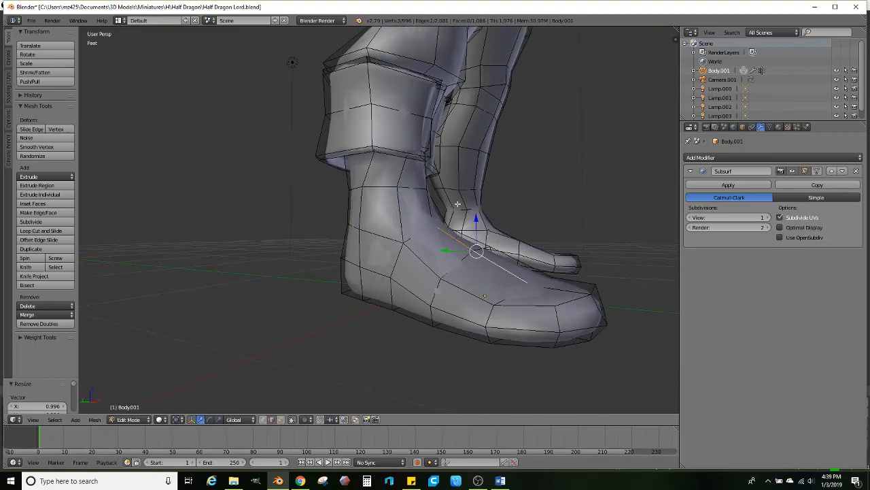
left_click_drag(480, 219, 483, 207)
- Select the central lengthwise edge on top of the right forefoot and raise it slightly along Z
middle_click_drag(484, 208, 285, 261)
right_click(430, 230)
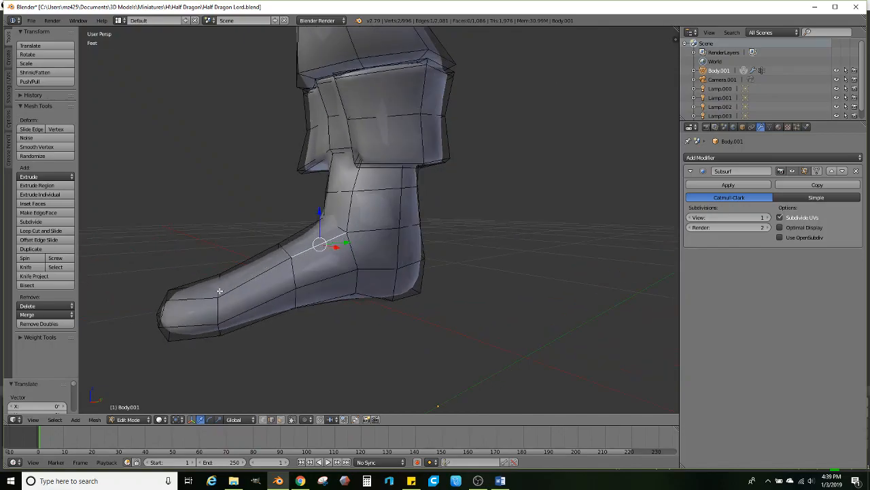
right_click(207, 295, "shift")
middle_click_drag(208, 295, 366, 296)
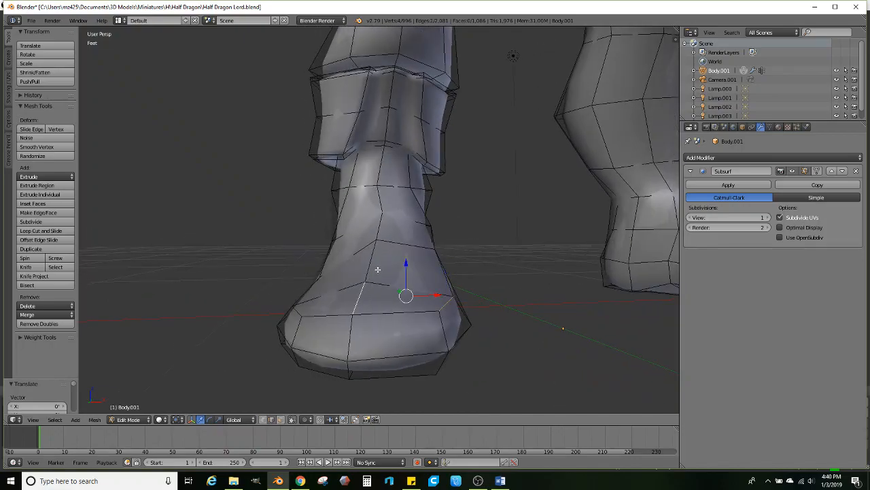
right_click(402, 261)
right_click(371, 296)
left_click_drag(374, 260, 377, 246)
- Select the sole faces under the right heel and extrude them down about 338 thou to form a boot heel
middle_click_drag(377, 246, 353, 242)
middle_click_drag(377, 279, 274, 340)
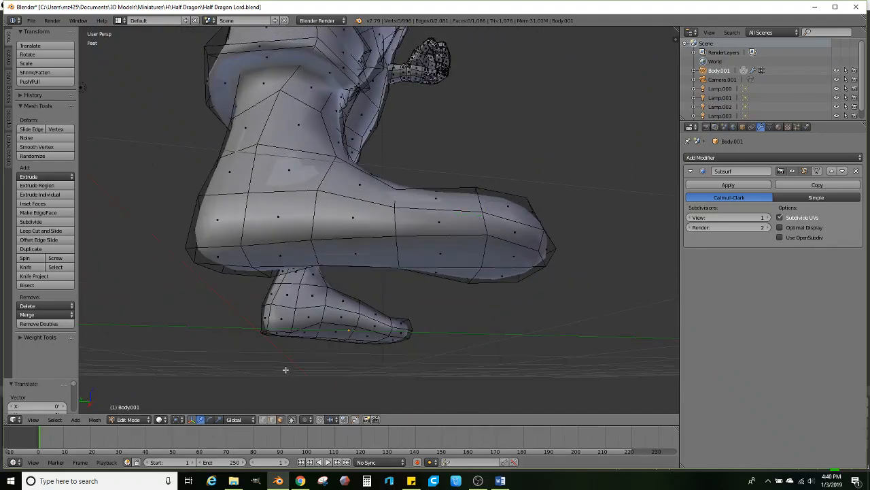
right_click(268, 259)
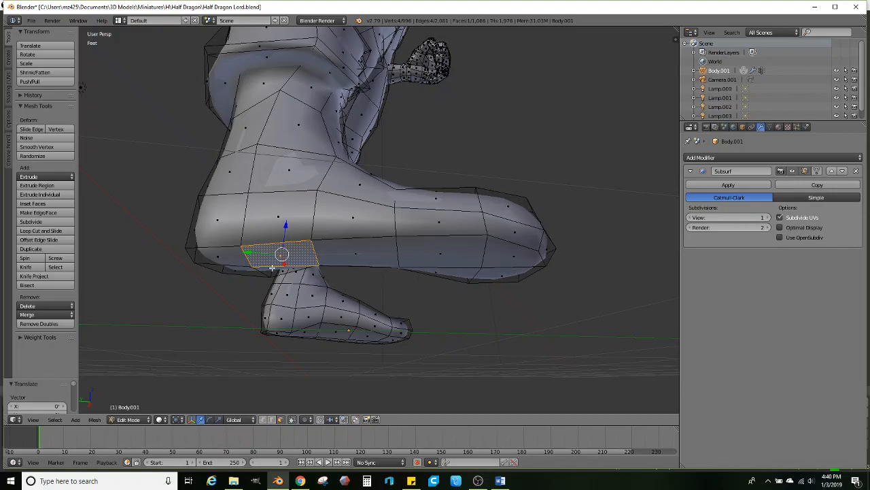
right_click(232, 273, "ctrl")
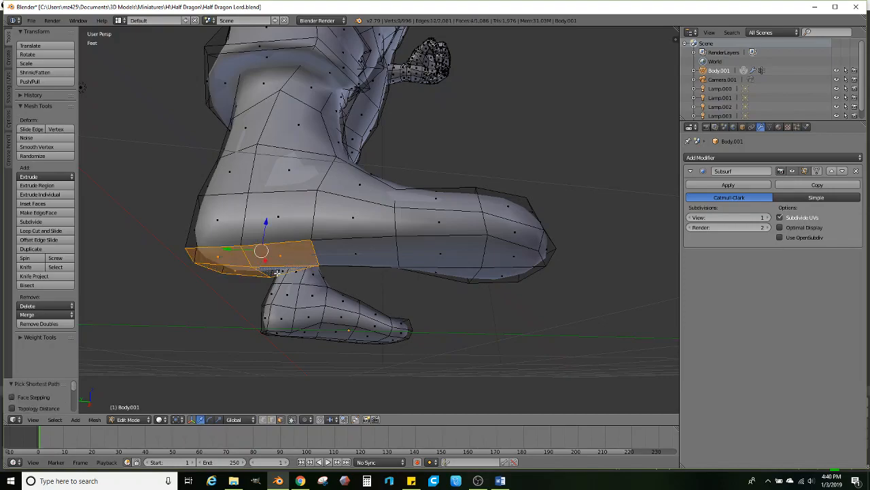
middle_click_drag(275, 273, 313, 288)
key("e")
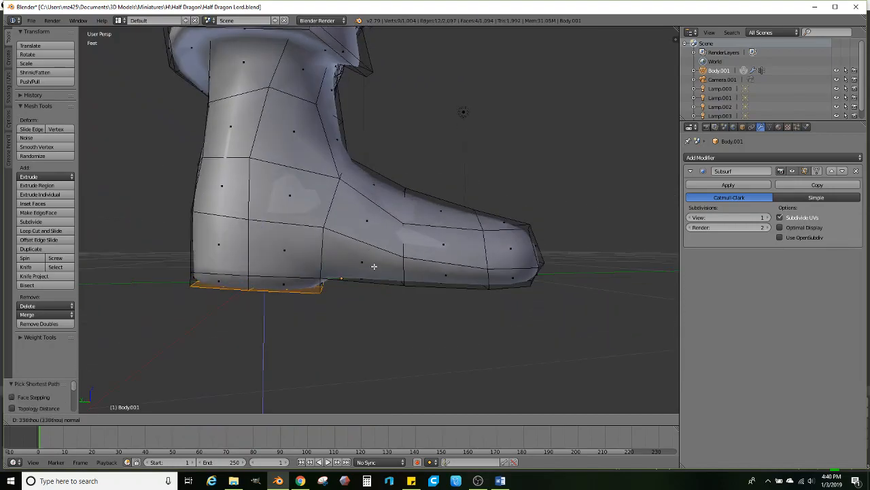
left_click(374, 272)
- Select the four sole faces under the right forefoot and extrude them down to form the boot's front sole
middle_click_drag(384, 275, 389, 224)
right_click(359, 256)
right_click(433, 219)
right_click(491, 253, "ctrl")
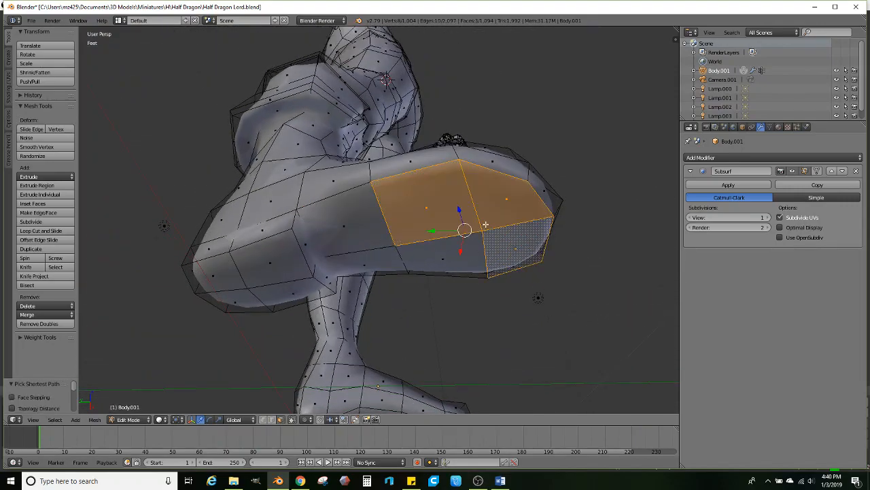
right_click(462, 246, "ctrl")
middle_click_drag(453, 253, 492, 264)
key("e")
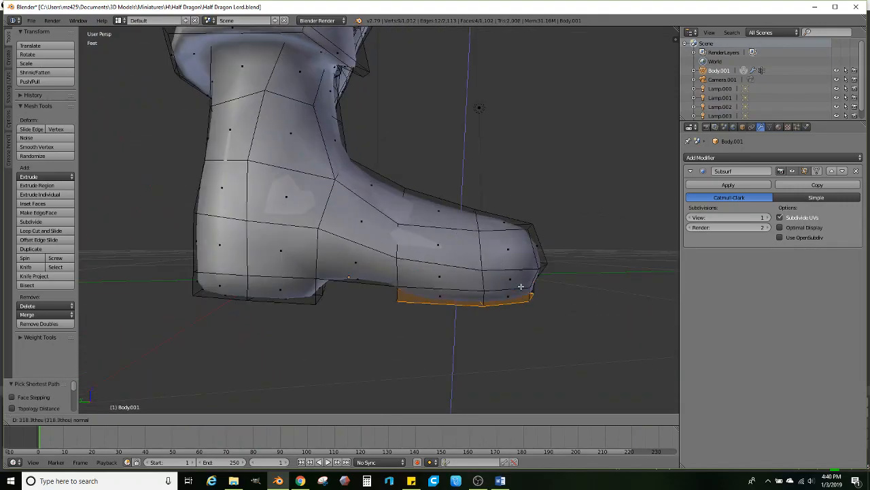
left_click(522, 291)
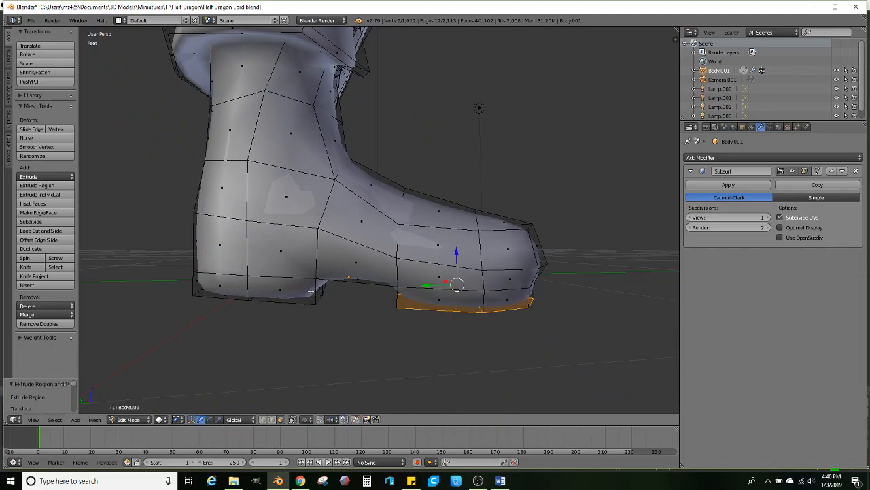
- Extrude the ring of side faces around the right boot heel and scale it outward by 1.086
right_click(310, 291)
key("s")
left_click(408, 300)
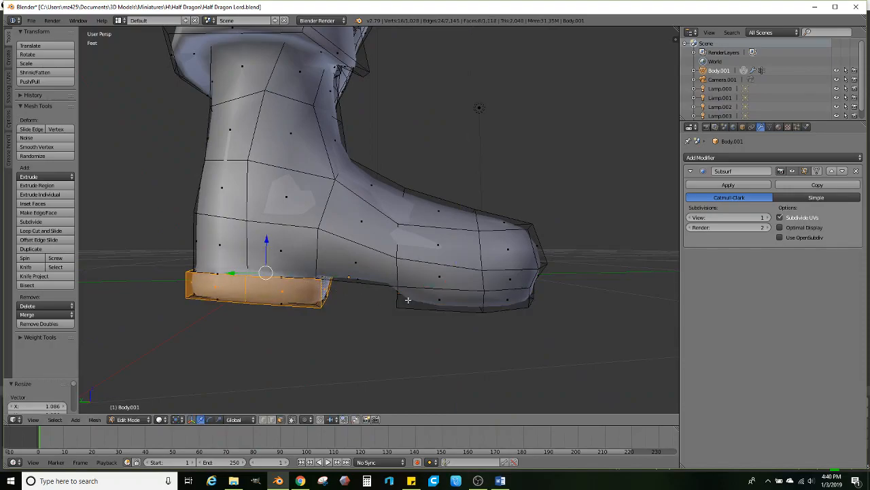
- Extrude the ring of side faces around the right forefoot sole and scale it slightly outward
right_click(405, 296)
key("e")
left_click(569, 308)
key("s")
left_click(575, 307)
middle_click_drag(575, 307, 436, 241)
key("Tab")
key("Tab")
- Select all faces of the left lower leg and foot below the knee and delete them
scroll(390, 256, "down", 1)
middle_click_drag(489, 212, 450, 219)
middle_click_drag(387, 236, 420, 225)
middle_click_drag(363, 242, 394, 249)
right_click(456, 234)
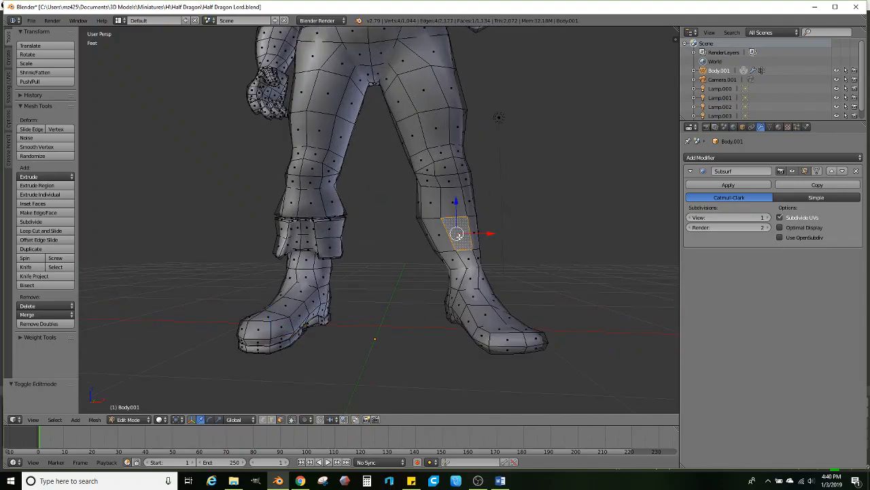
key("z")
right_click(440, 238)
mouse_move(396, 336)
left_mouse_down("ctrl")
mouse_move(592, 346)
mouse_move(501, 202)
mouse_move(378, 204)
left_mouse_up("ctrl")
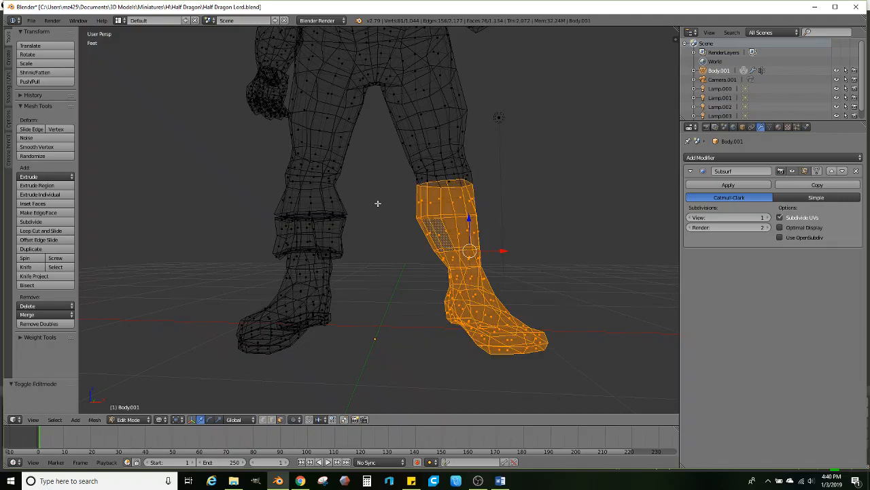
key("x")
left_click(379, 204)
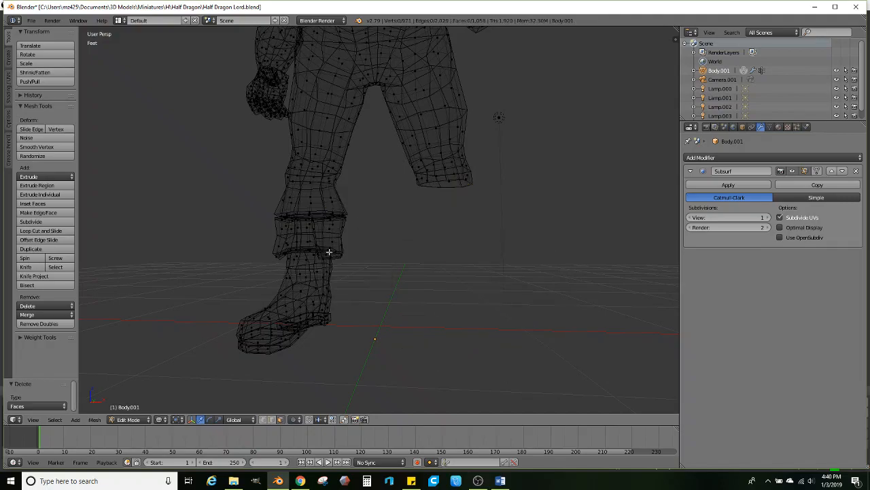
- Select the right boot including its cuff, duplicate it, and move the copy 11.6" along X beneath the left leg
right_click(335, 213)
mouse_move(219, 364)
left_mouse_down("ctrl")
mouse_move(379, 229)
mouse_move(334, 213)
mouse_move(272, 217)
mouse_move(279, 245)
left_mouse_up("ctrl")
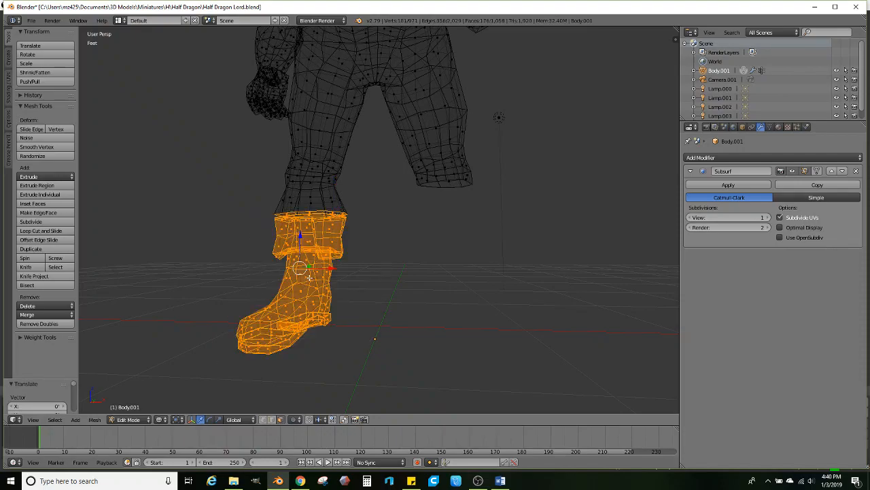
left_click(39, 250)
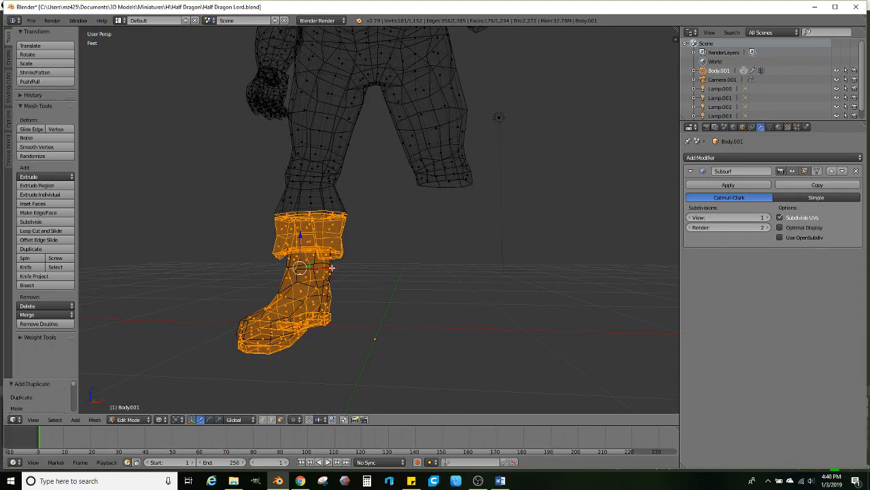
key("x")
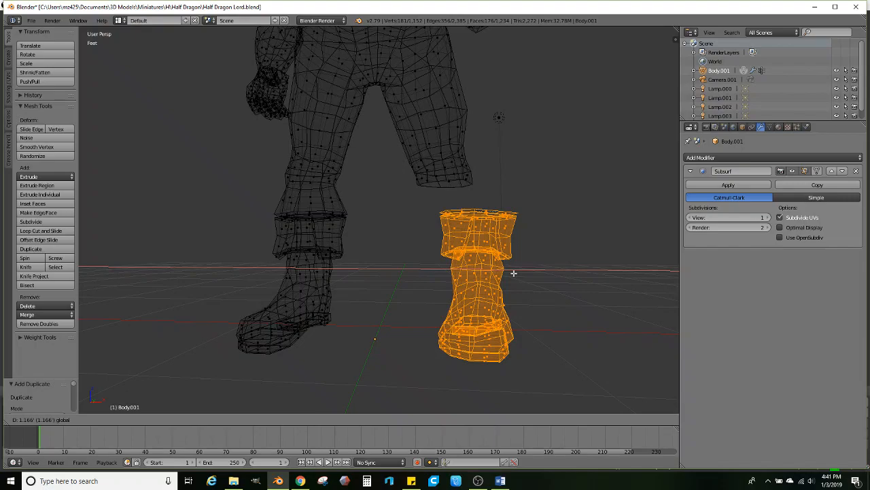
left_click(481, 281)
- Mirror the duplicated boot by scaling it to exactly -1 along X
middle_click_drag(498, 297, 449, 299)
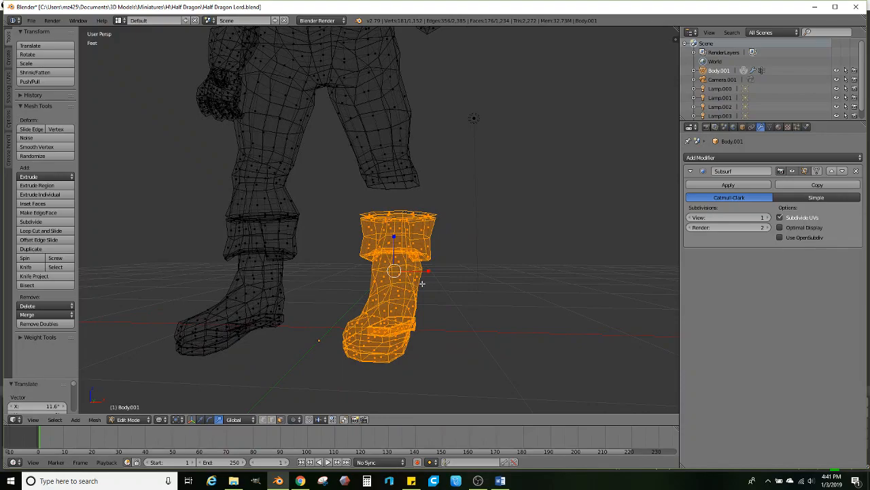
scroll(460, 283, "up", 1)
key("s")
key("x")
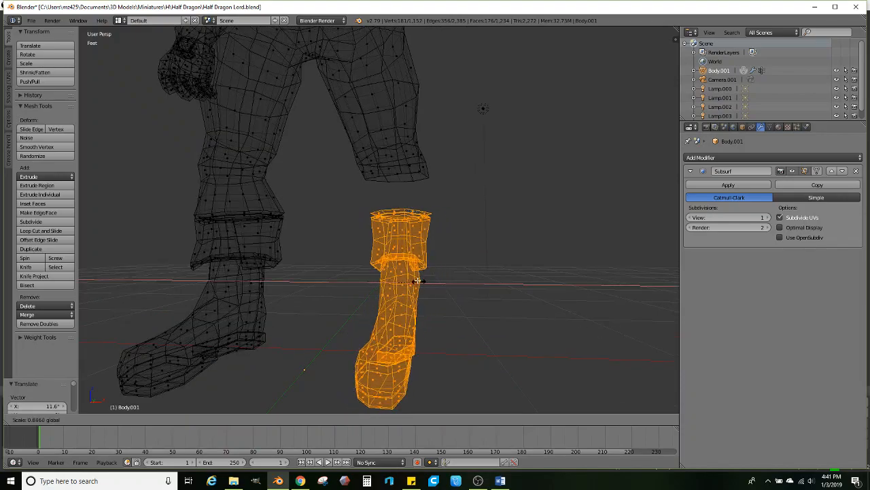
left_click(367, 273)
left_click(49, 406)
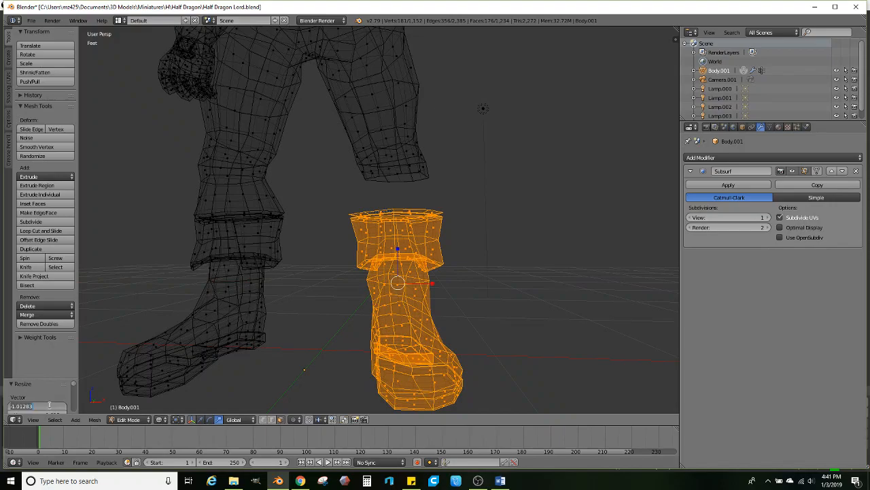
type("-1")
key("Return")
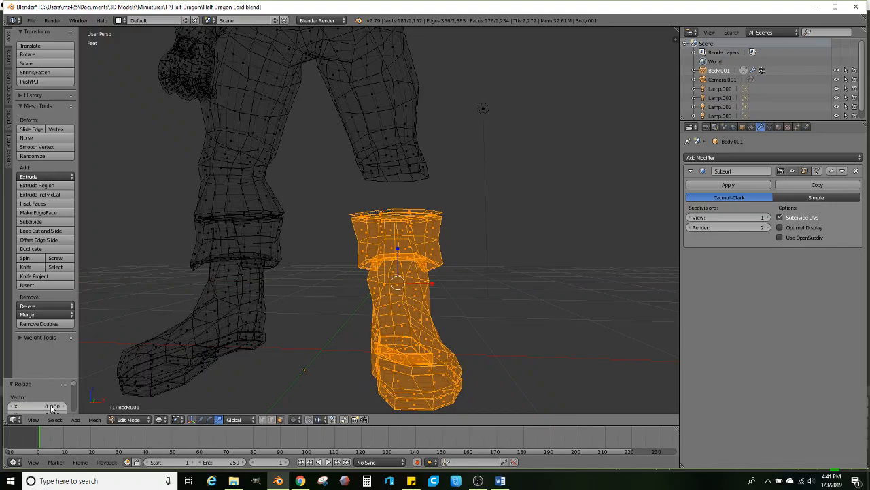
- Recalculate the mirrored boot's normals with the Inside option enabled
key("ctrl+n")
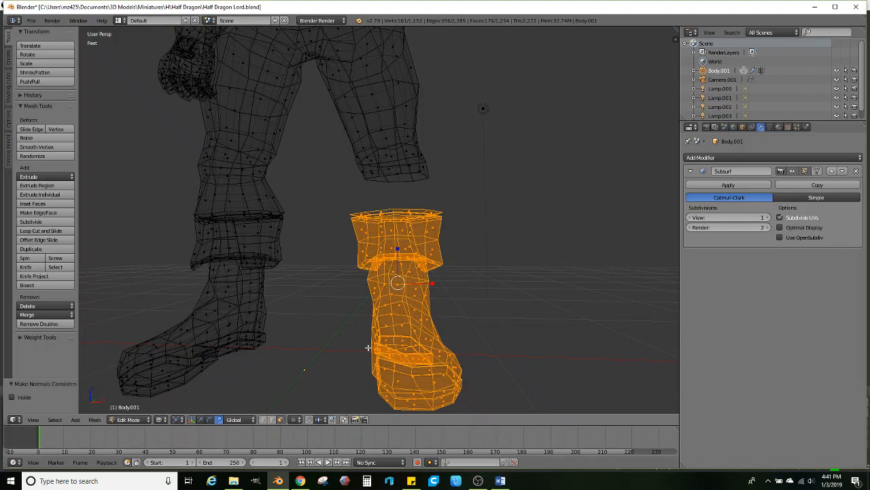
key("z")
middle_click_drag(437, 347, 392, 343)
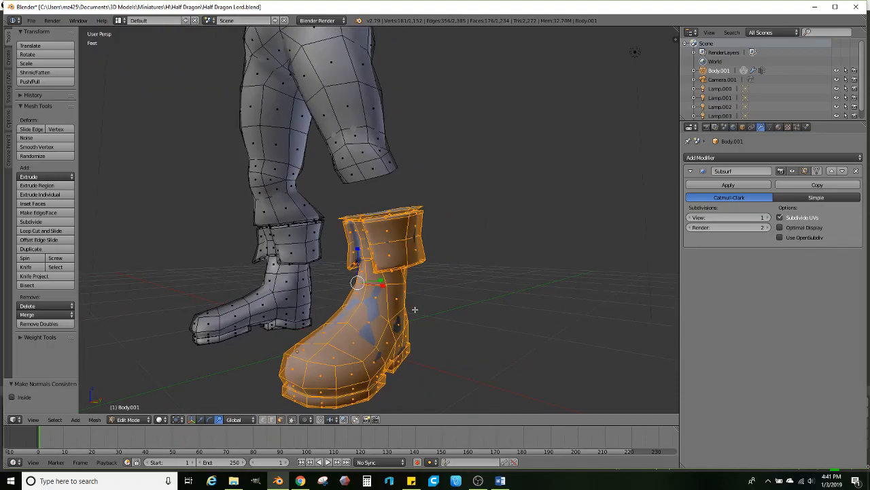
left_click(31, 397)
middle_click_drag(211, 354, 348, 363)
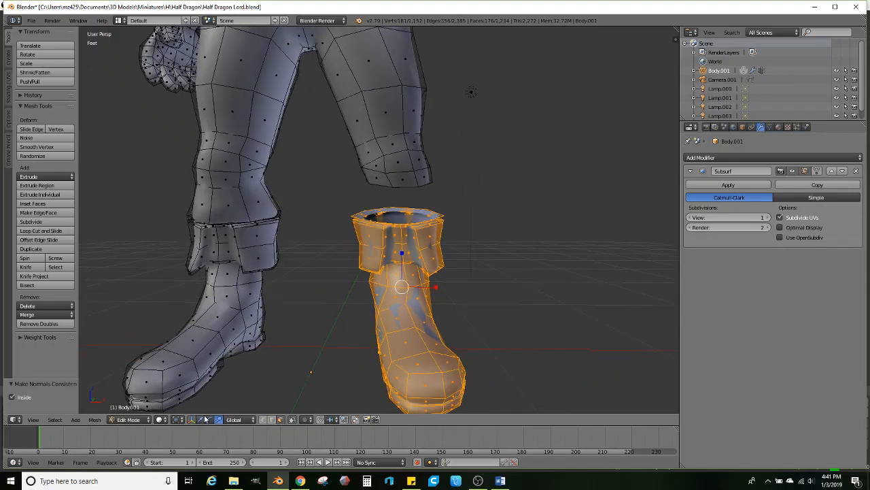
- Reposition the mirrored boot horizontally so that it lines up beneath the left leg's open end
left_click_drag(430, 287, 447, 287)
middle_click_drag(439, 288, 445, 274)
left_click_drag(453, 278, 444, 276)
middle_click_drag(444, 277, 440, 277)
left_click_drag(441, 277, 429, 276)
middle_click_drag(430, 276, 457, 222)
scroll(391, 302, "up", 1)
- Select the left leg's open edge loop and the boot's top edge loop, and join them with Bridge Edge Loops
left_click(275, 422)
scroll(380, 285, "up", 1)
right_click(432, 239, "alt")
right_click(434, 169, "alt+shift")
middle_click_drag(434, 169, 218, 248)
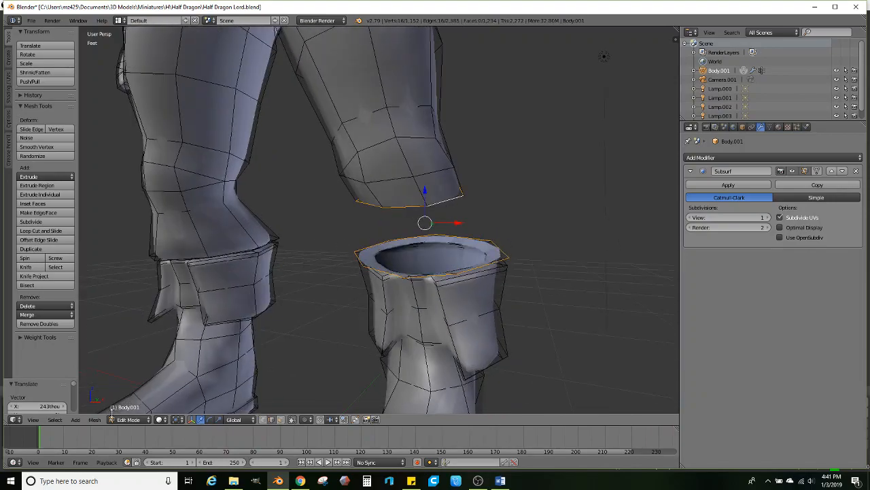
left_click(95, 419)
mouse_move(120, 292)
left_click(207, 243)
middle_click_drag(207, 242, 392, 246)
scroll(391, 246, "down", 6)
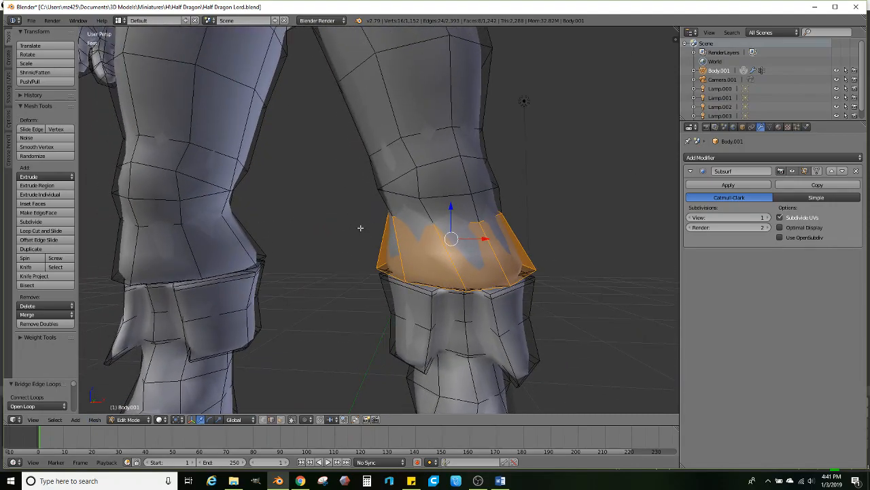
- Select the band of mesh around the right knee and scale it up by 1.358
scroll(378, 251, "up", 5)
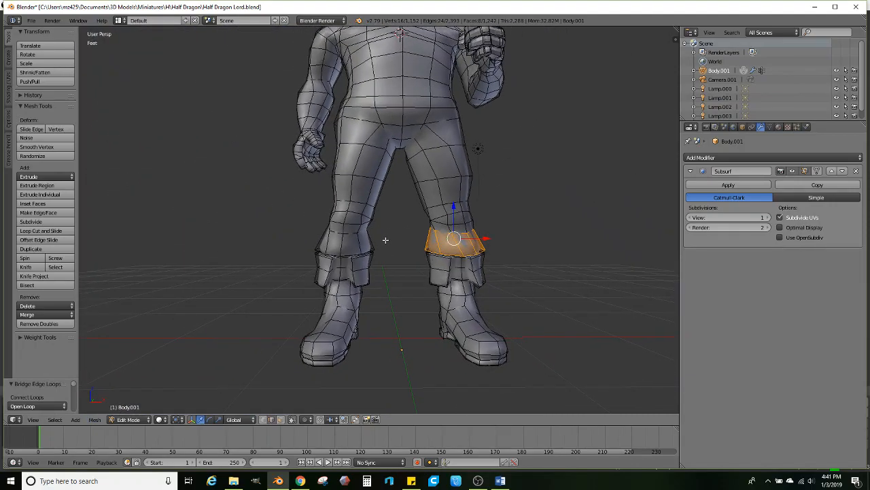
key("z")
scroll(389, 219, "up", 1)
right_click(361, 219)
mouse_move(339, 227)
left_mouse_down("ctrl")
mouse_move(368, 229)
mouse_move(412, 157)
mouse_move(257, 191)
mouse_move(290, 229)
left_mouse_up("ctrl")
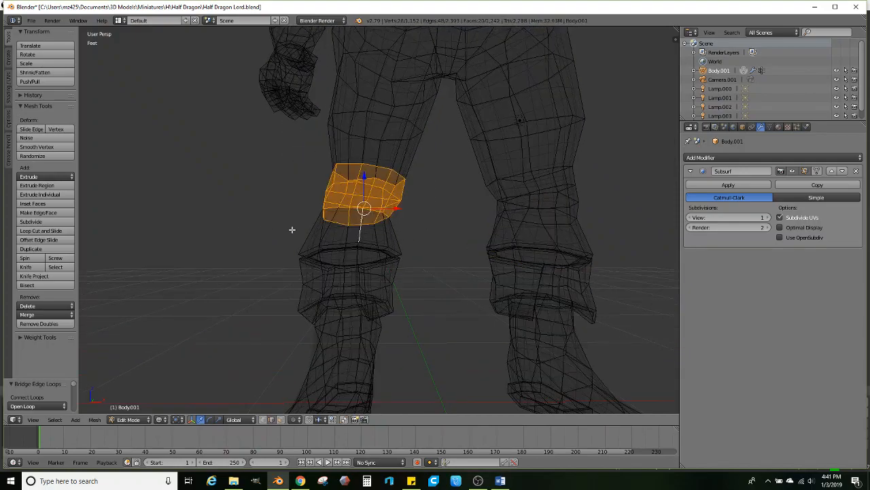
scroll(340, 232, "up", 1)
scroll(429, 230, "down", 1)
key("s")
left_click(521, 215)
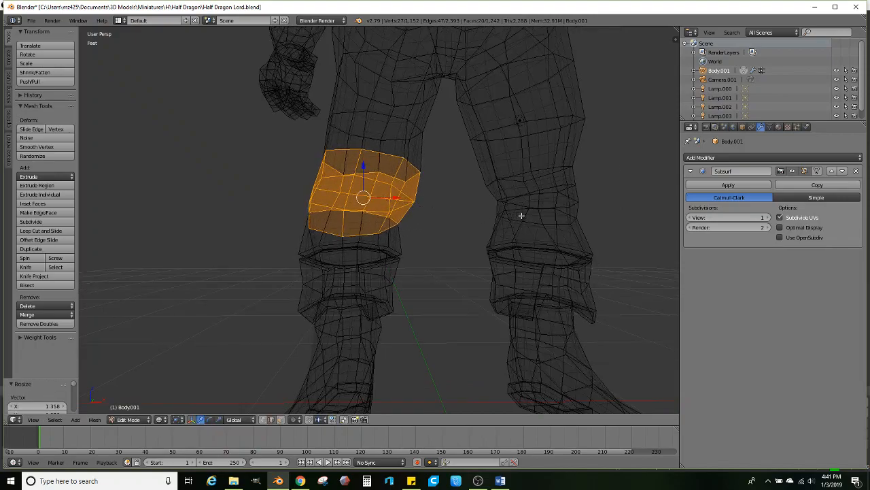
- Select the matching band of mesh around the left knee and scale it up
mouse_move(491, 221)
middle_mouse_down()
mouse_move(410, 227)
mouse_move(445, 227)
middle_mouse_up()
key("a")
mouse_move(399, 237)
left_mouse_down("ctrl")
mouse_move(517, 170)
mouse_move(390, 175)
mouse_move(372, 217)
left_mouse_up("ctrl")
middle_click_drag(520, 224, 496, 228)
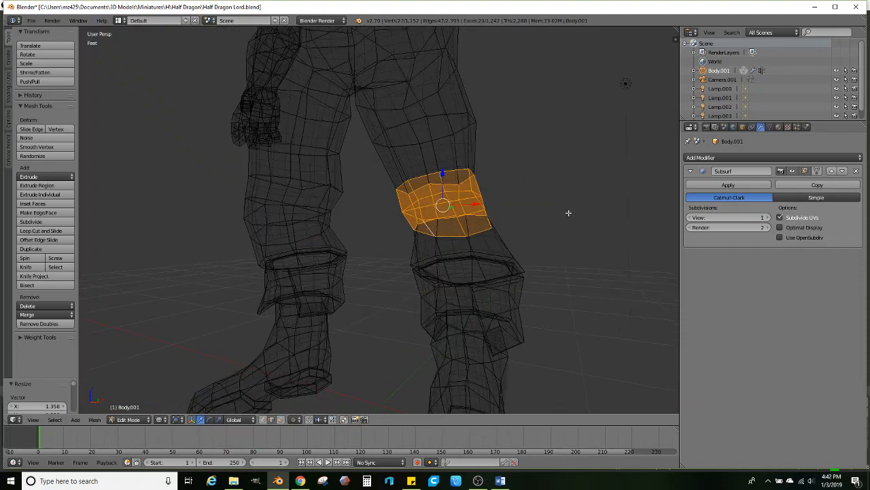
key("s")
left_click(603, 210)
middle_click_drag(603, 210, 365, 243)
- Select the edge loop below the left knee and shift it slightly along X
key("super")
right_click(367, 238, "alt")
left_click_drag(371, 238, 373, 237)
middle_click_drag(472, 244, 450, 244)
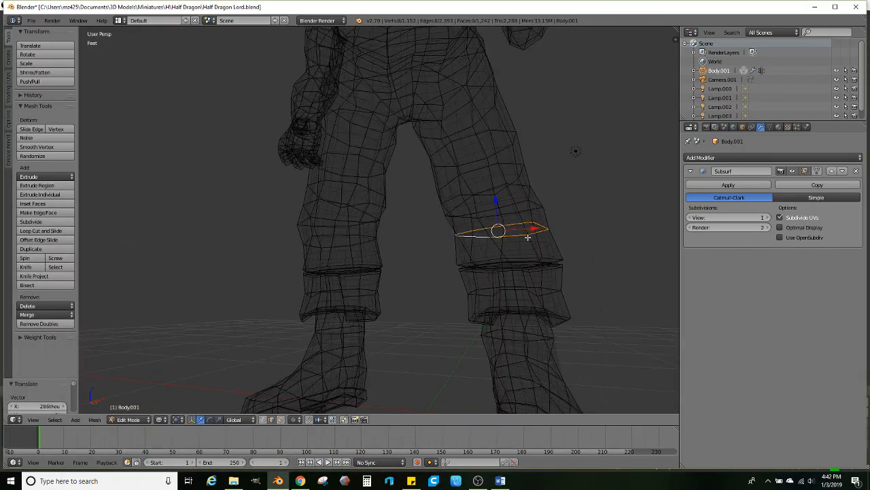
left_click_drag(533, 230, 338, 240)
middle_click_drag(330, 251, 375, 233)
- Enlarge the edge loop just above the right knee and the matching loop on the left leg
scroll(362, 270, "down", 1)
right_click(382, 231, "alt")
key("s")
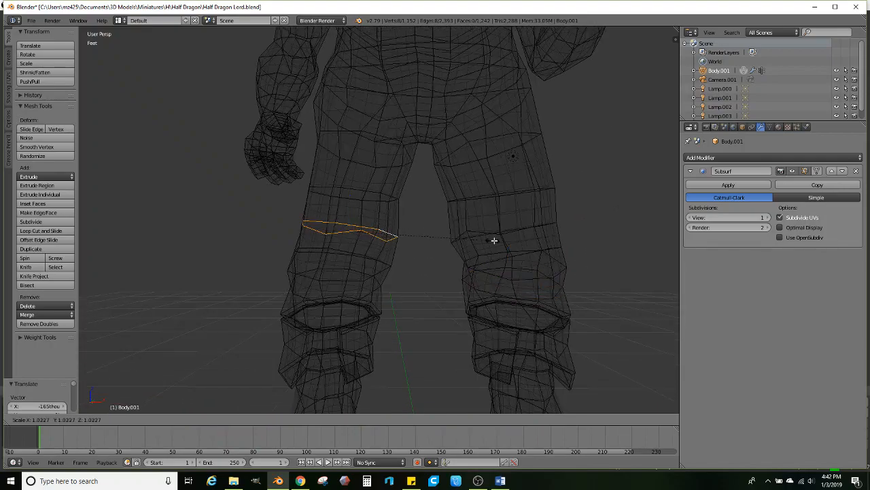
left_click(503, 239)
right_click(500, 232, "alt")
key("s")
left_click(593, 229)
- Scale the mid-thigh edge loops on both legs, the right by 1.187 and the left with a final 0.936 adjustment
right_click(351, 191, "alt")
key("s")
left_click(459, 201)
right_click(464, 202, "alt")
middle_click_drag(516, 204, 492, 197)
right_click(561, 209, "alt")
key("s")
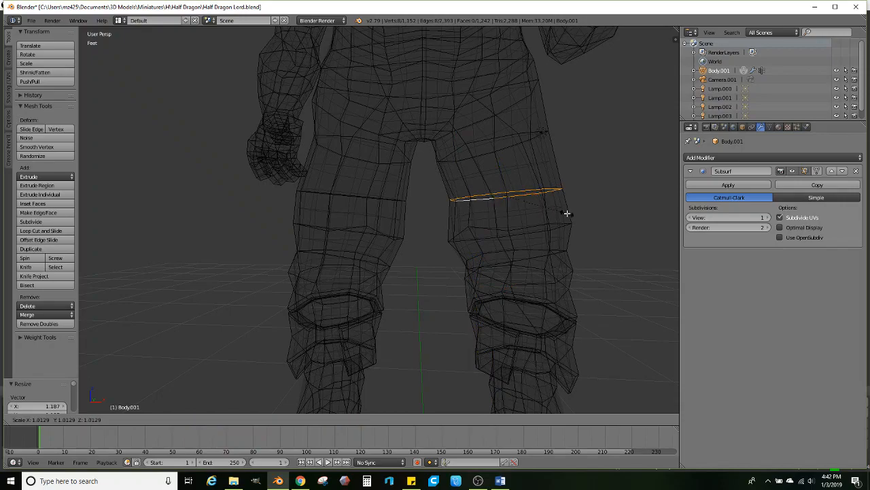
left_click(581, 214)
key("s")
left_click(575, 212)
scroll(428, 282, "down", 4)
middle_click_drag(422, 276, 355, 287, "shift")
scroll(399, 308, "down", 1)
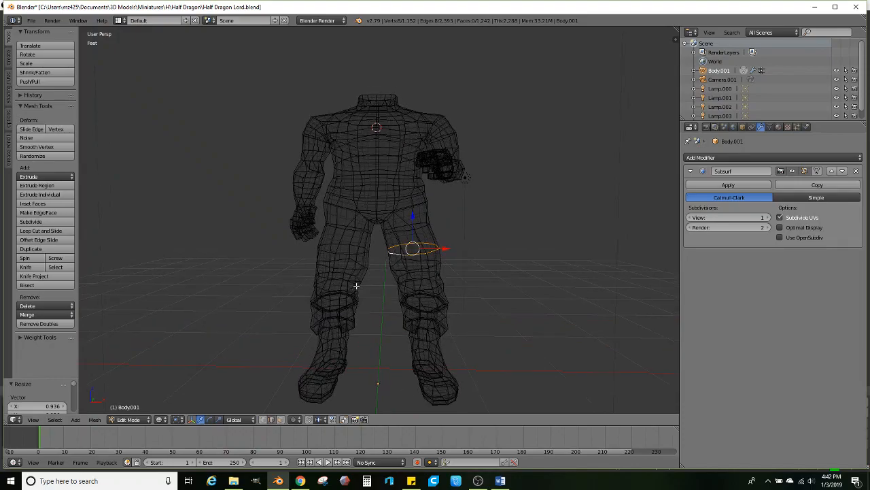
- Select the mesh around the crotch between the thighs and reposition it slightly
scroll(358, 281, "up", 4)
mouse_move(367, 259)
middle_mouse_down()
mouse_move(379, 263)
mouse_move(374, 257)
middle_mouse_up()
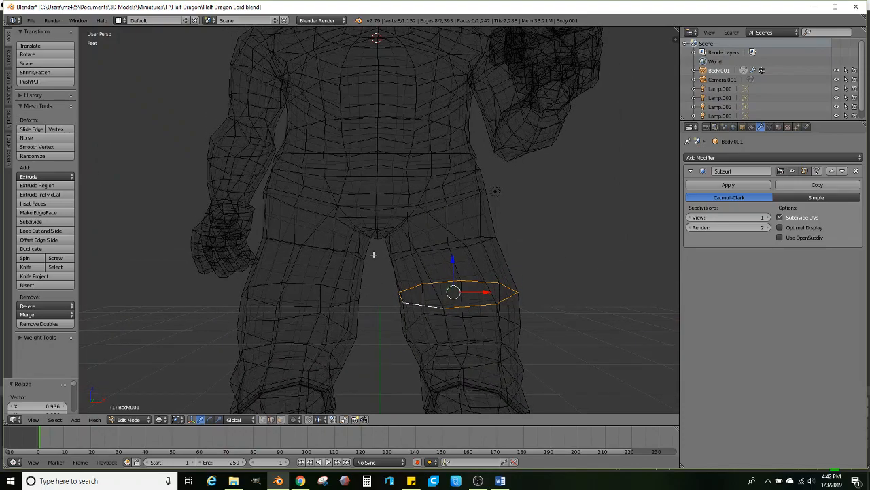
scroll(376, 254, "up", 1)
right_click(385, 235)
mouse_move(389, 251)
left_mouse_down("ctrl")
mouse_move(445, 224)
mouse_move(331, 228)
mouse_move(367, 232)
mouse_move(371, 214)
mouse_move(371, 222)
left_mouse_up("ctrl")
mouse_move(340, 288)
left_mouse_down("ctrl")
mouse_move(447, 252)
mouse_move(336, 240)
mouse_move(348, 246)
mouse_move(369, 232)
mouse_move(369, 240)
left_mouse_up("ctrl")
scroll(374, 239, "down", 6)
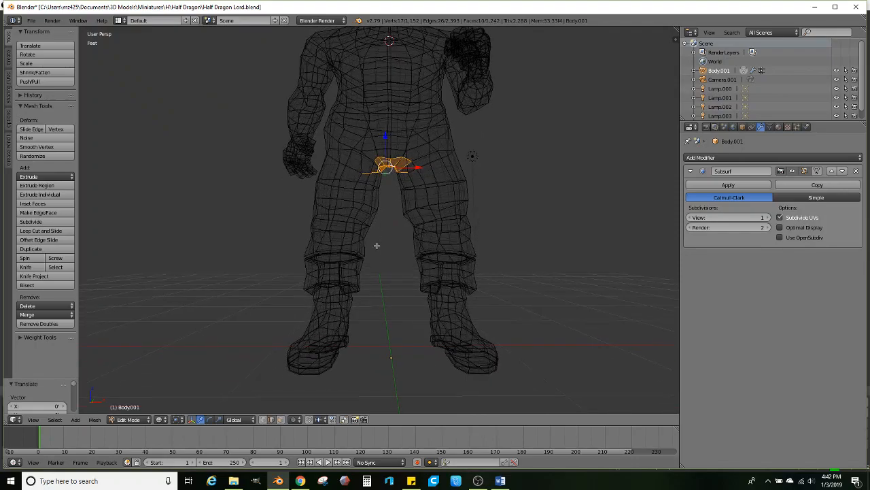
- Select the faces of both feet up to the ankles and raise them slightly along Z
middle_click_drag(382, 286, 326, 353)
left_click(281, 419)
middle_click_drag(338, 315, 355, 315)
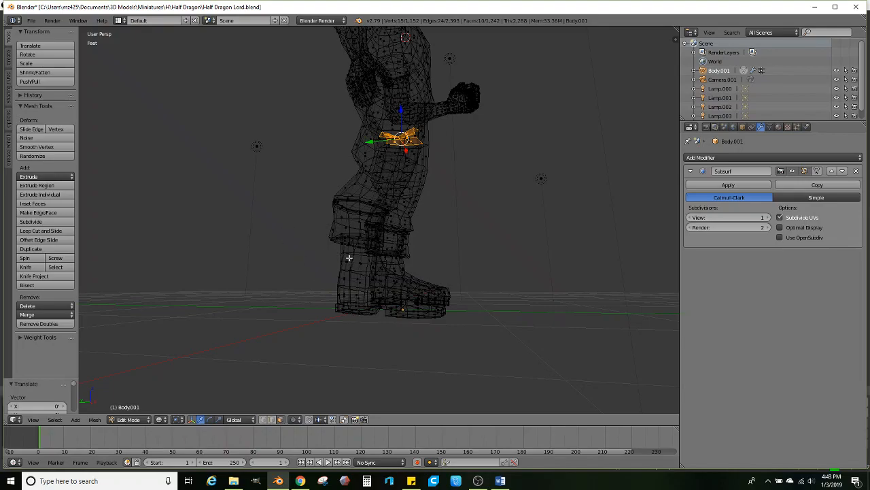
middle_click_drag(441, 250, 394, 259)
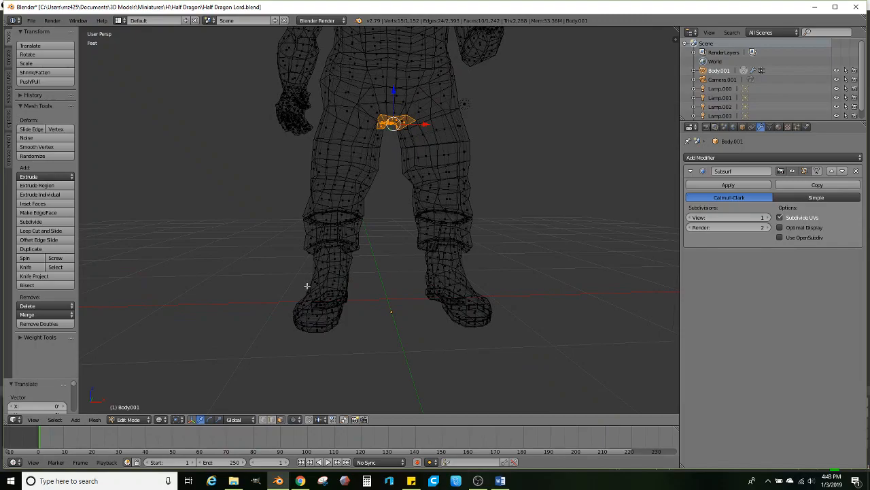
middle_click_drag(261, 294, 368, 274)
right_click(340, 280)
mouse_move(288, 335)
left_mouse_down("ctrl")
mouse_move(487, 371)
mouse_move(408, 252)
mouse_move(262, 269)
left_mouse_up("ctrl")
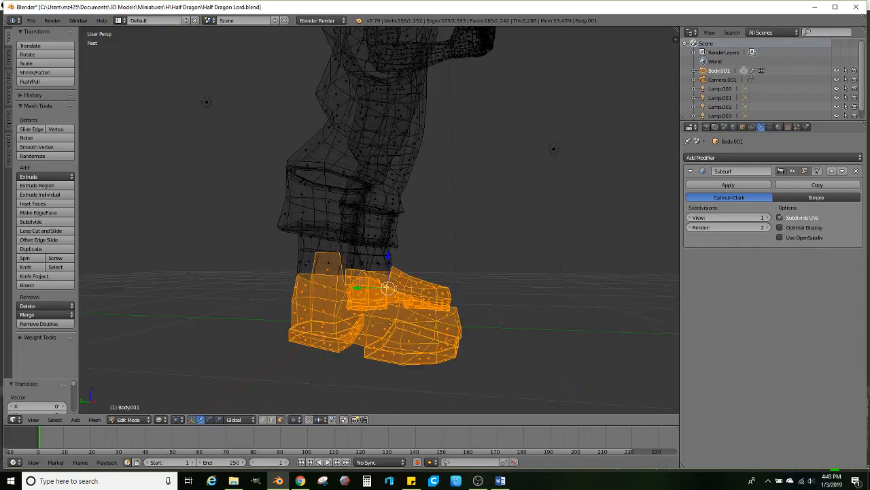
key("z")
middle_click_drag(263, 269, 325, 277)
right_click(284, 263, "shift")
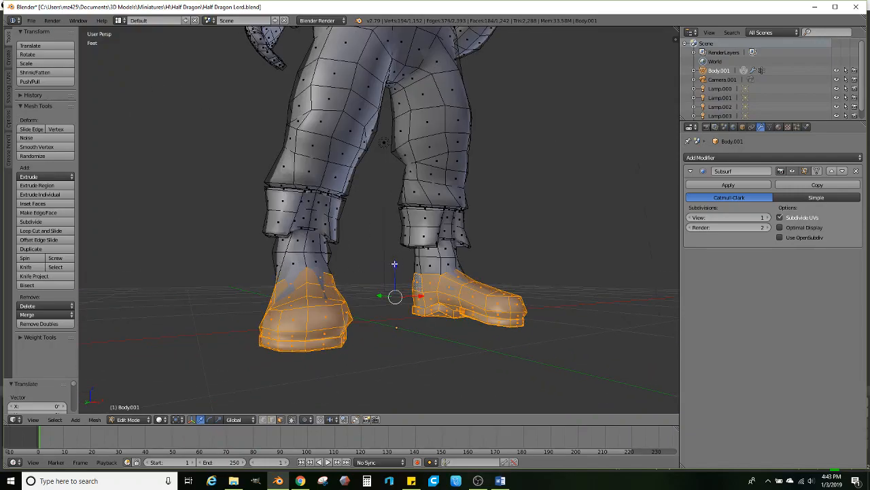
middle_click_drag(392, 265, 425, 270)
scroll(383, 270, "up", 2)
left_click_drag(392, 272, 397, 255)
- Extend the feet selection up through both ankles and boot cuffs
right_click(312, 266, "alt+shift")
right_click(369, 265, "alt+shift")
middle_click_drag(397, 255, 342, 275)
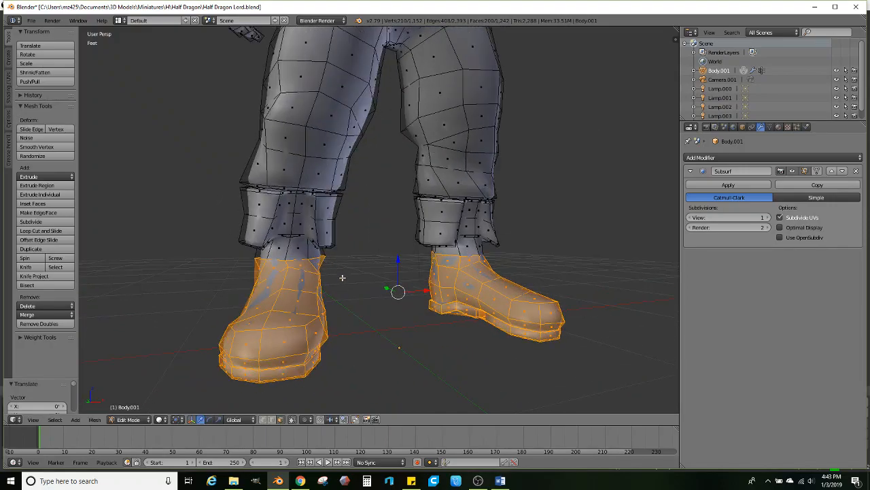
scroll(343, 275, "down", 2)
mouse_move(379, 302)
middle_mouse_down("shift")
mouse_move(382, 319)
mouse_move(404, 297)
middle_mouse_up("shift")
key("z")
mouse_move(283, 358)
left_mouse_down("ctrl")
mouse_move(493, 381)
mouse_move(439, 255)
mouse_move(366, 217)
mouse_move(271, 208)
mouse_move(276, 196)
left_mouse_up("ctrl")
mouse_move(276, 197)
middle_mouse_down()
mouse_move(278, 214)
mouse_move(430, 248)
mouse_move(373, 243)
middle_mouse_up()
key("z")
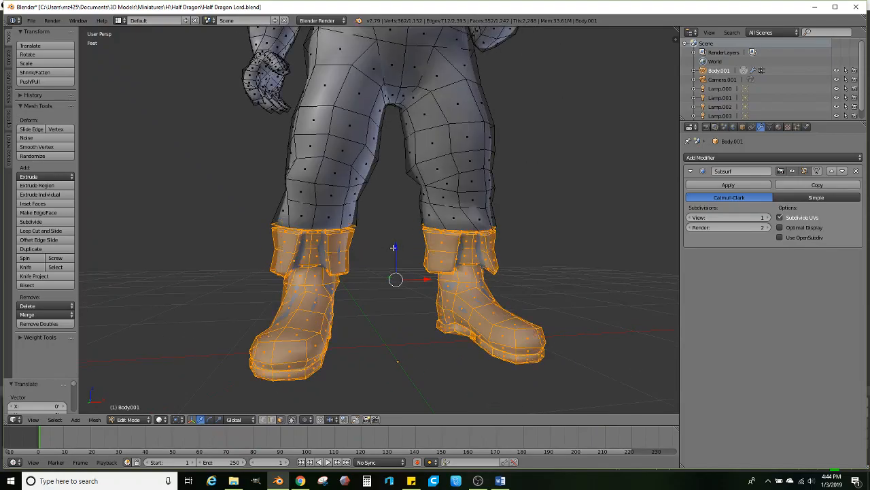
- Extend the selection on both legs up over the knees to the upper thighs
mouse_move(394, 238)
middle_mouse_down("shift")
mouse_move(383, 269)
mouse_move(439, 254)
mouse_move(342, 326)
mouse_move(376, 270)
mouse_move(285, 290)
middle_mouse_up("shift")
key("z")
mouse_move(275, 276)
left_mouse_down("ctrl")
mouse_move(394, 274)
mouse_move(442, 197)
mouse_move(247, 205)
mouse_move(252, 231)
left_mouse_up("ctrl")
scroll(340, 231, "up", 2)
key("z")
right_click(448, 191, "alt+shift")
mouse_move(389, 239)
middle_mouse_down("shift")
mouse_move(395, 248)
mouse_move(375, 208)
mouse_move(385, 252)
middle_mouse_up("shift")
scroll(385, 252, "up", 1)
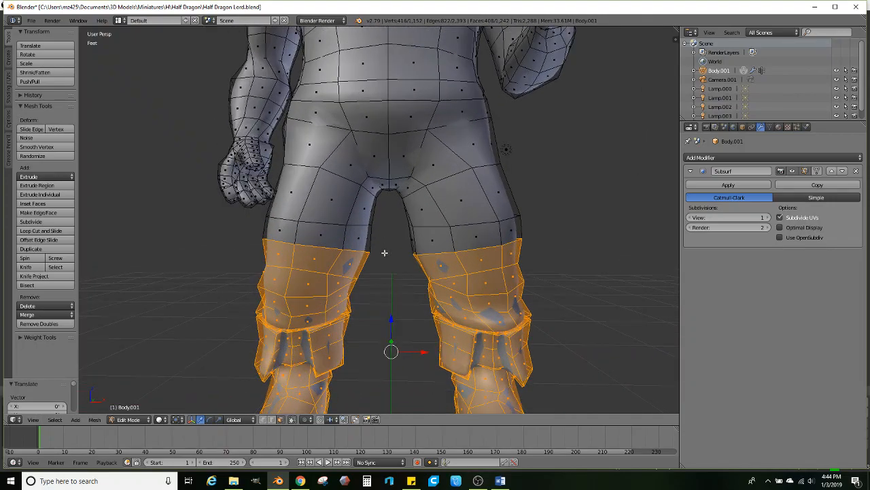
right_click(370, 242, "alt+shift")
right_click(412, 238, "alt+shift")
- Raise the selected legs and boots slightly along Z and adjust their overall scale
left_click_drag(391, 306, 397, 276)
key("s")
left_click(565, 245)
scroll(396, 276, "down", 3)
mouse_move(392, 277)
middle_mouse_down()
mouse_move(418, 283)
mouse_move(379, 268)
middle_mouse_up()
scroll(380, 266, "up", 3)
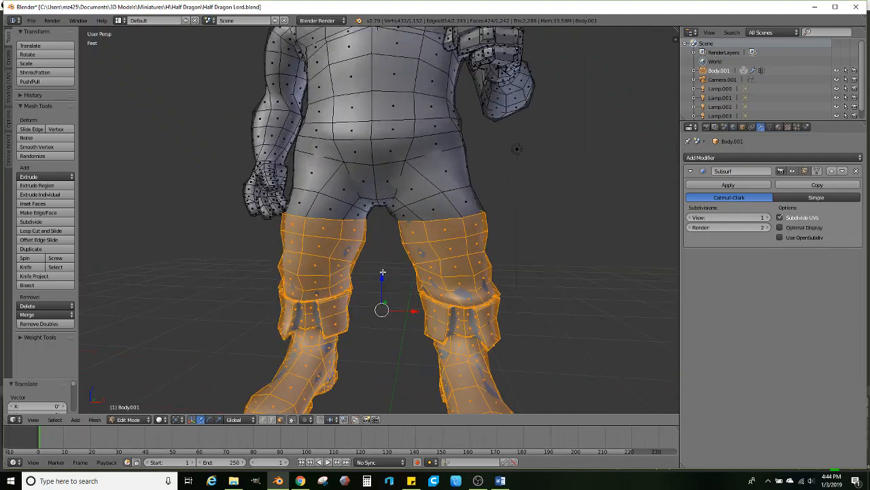
scroll(380, 255, "up", 3)
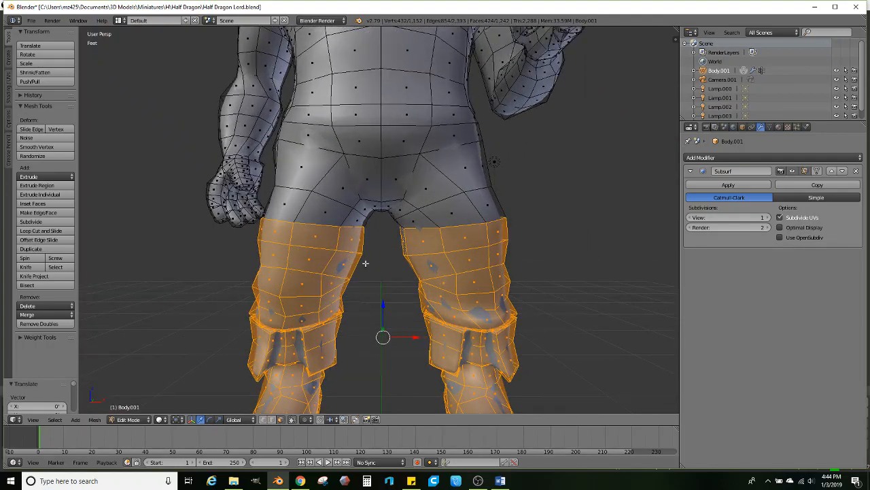
- Select the upper-thigh edge loops on both legs and remove them with Dissolve Edges
right_click(280, 410)
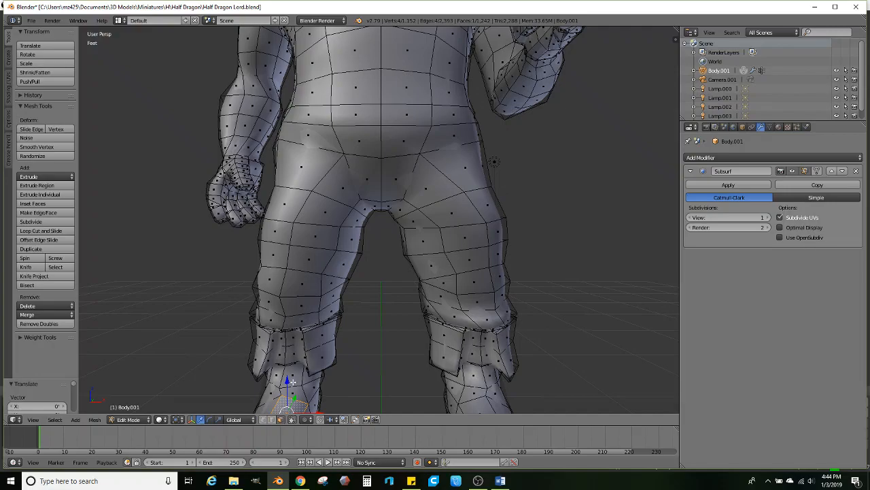
left_click(272, 420)
right_click(311, 228, "alt")
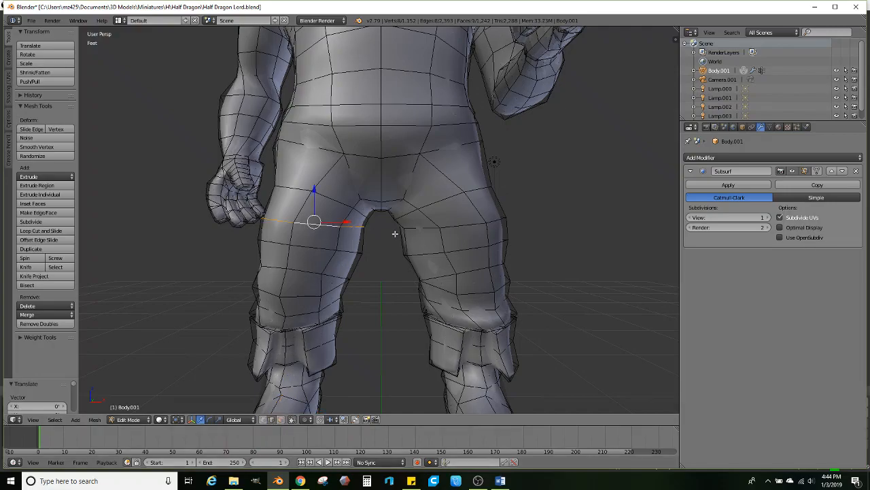
right_click(457, 226, "alt+shift")
key("x")
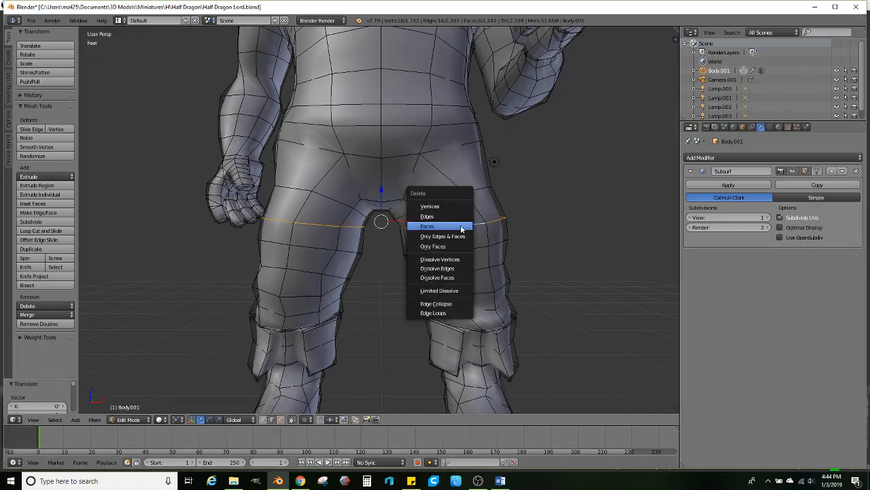
left_click(448, 271)
scroll(369, 301, "down", 1)
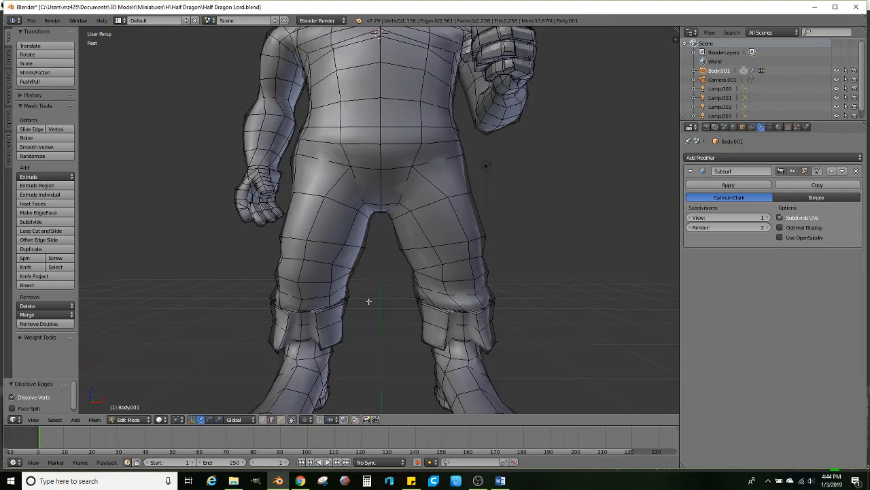
scroll(371, 313, "down", 3)
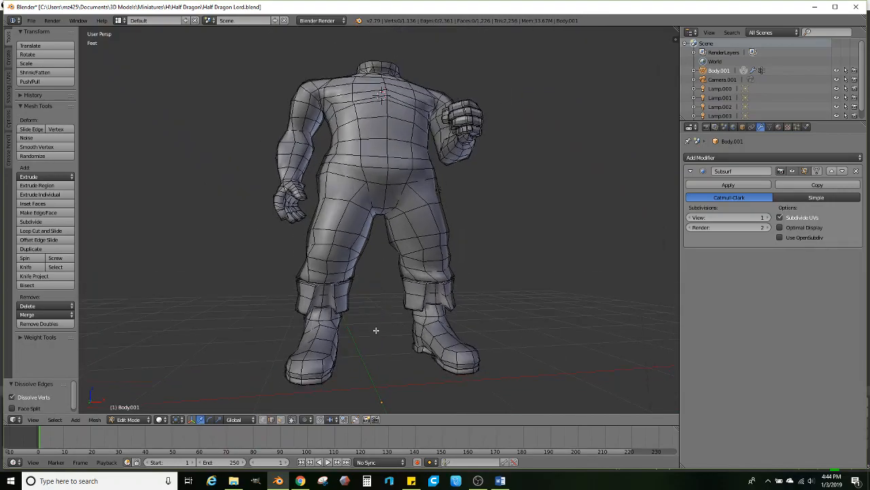
- Select both legs from mid-thigh down to the boots and raise them slightly along Z
key("z")
mouse_move(237, 380)
left_mouse_down("ctrl")
mouse_move(288, 402)
mouse_move(560, 278)
mouse_move(482, 229)
mouse_move(458, 236)
mouse_move(330, 223)
mouse_move(292, 241)
left_mouse_up("ctrl")
scroll(385, 297, "up", 1)
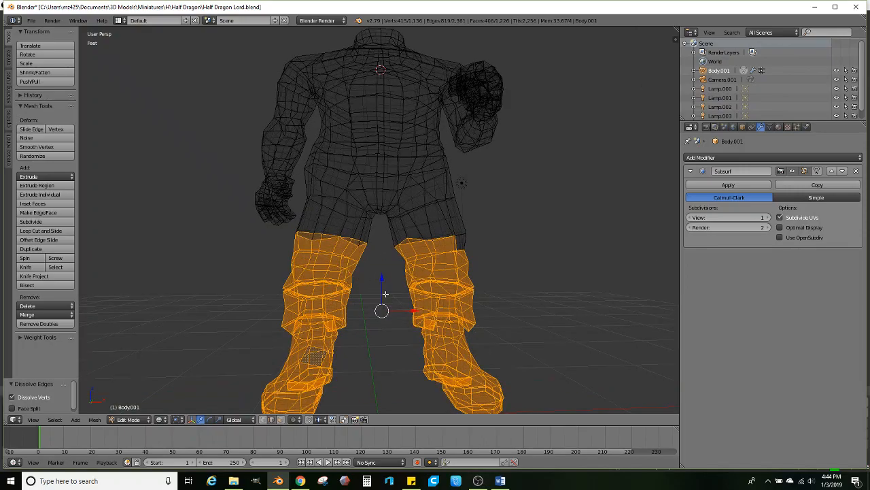
left_click(381, 281)
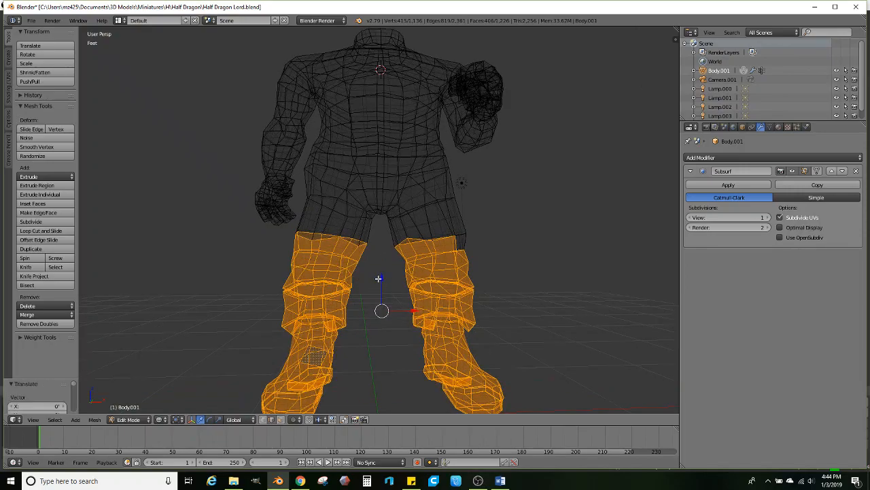
left_click_drag(379, 278, 442, 225)
key("ctrl+z")
left_click_drag(384, 282, 384, 274)
- Scale both selected lower legs by 0.932 and move them up along Z to shorten the thighs
middle_click_drag(384, 274, 504, 277)
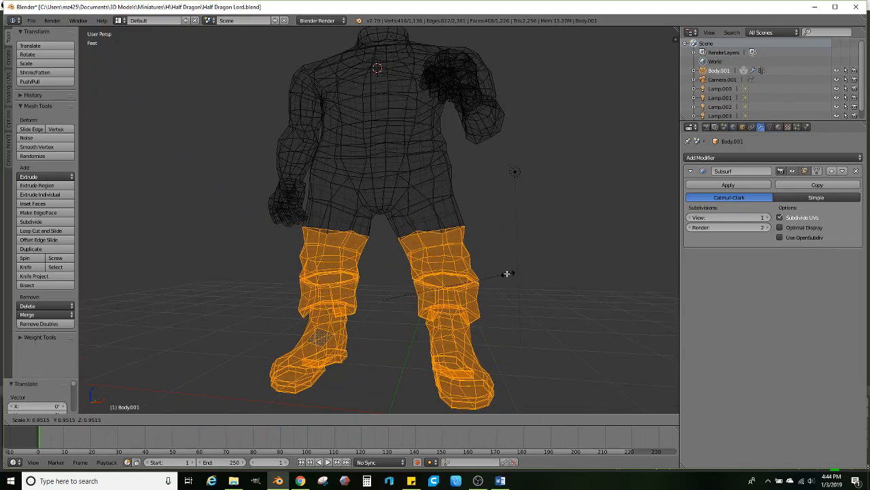
left_click(505, 274)
scroll(381, 272, "up", 2)
key("g")
key("z")
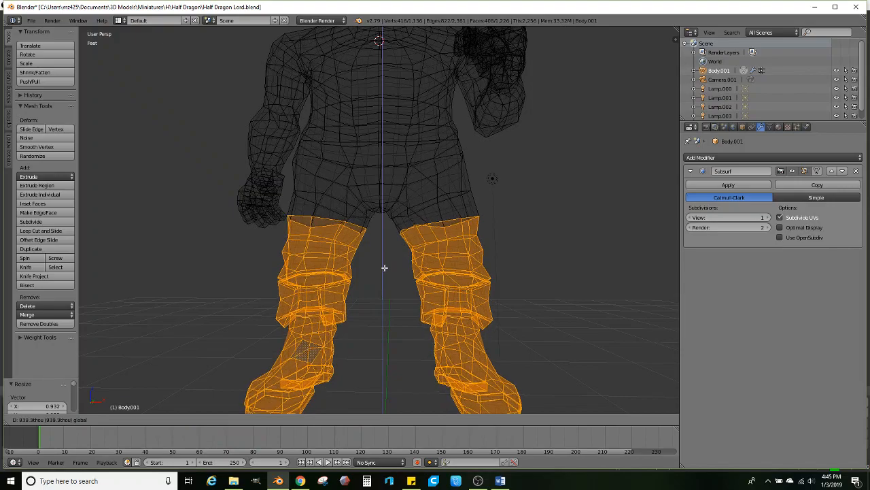
left_click(384, 269)
key("z")
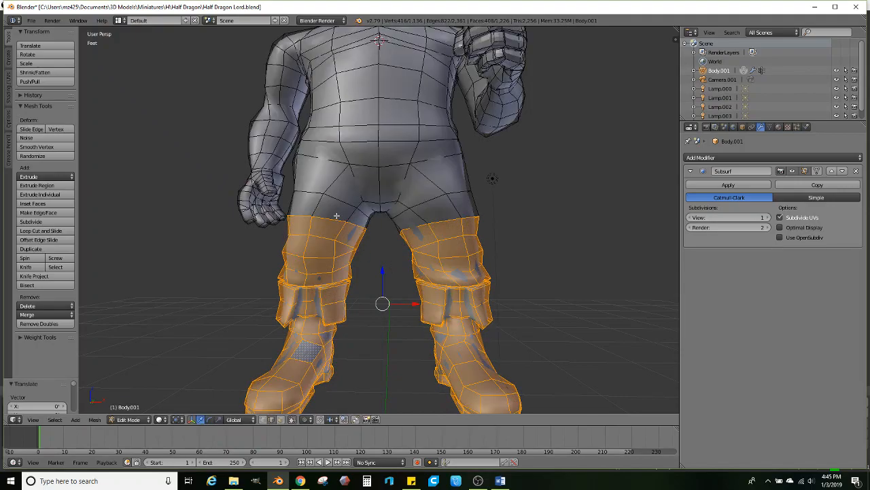
middle_click_drag(322, 232, 385, 268)
left_click_drag(384, 269, 385, 263)
mouse_move(385, 263)
middle_mouse_down()
mouse_move(378, 249)
mouse_move(315, 262)
mouse_move(420, 276)
mouse_move(414, 286)
middle_mouse_up()
scroll(346, 249, "down", 3)
scroll(314, 262, "up", 3)
- Select the edge loops just below the crotch on both thighs and dissolve those edges
key("z")
scroll(444, 246, "up", 4)
key("z")
right_click(456, 215, "alt")
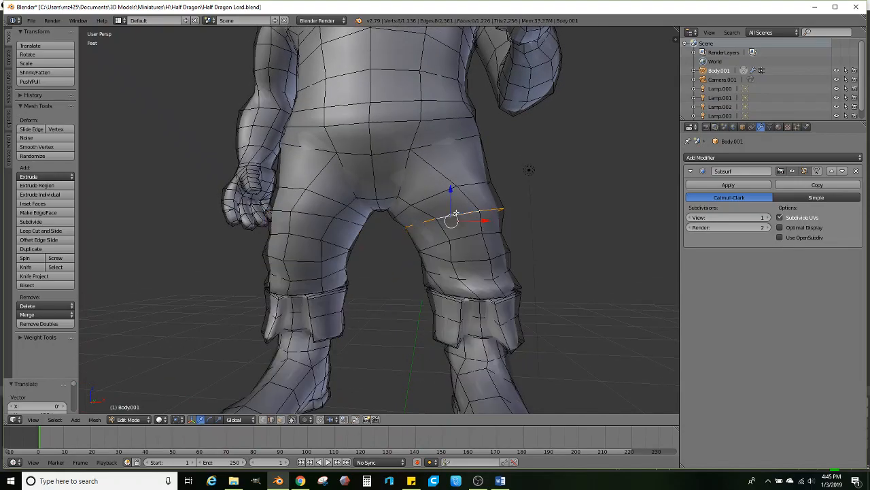
right_click(305, 216, "alt+shift")
key("x")
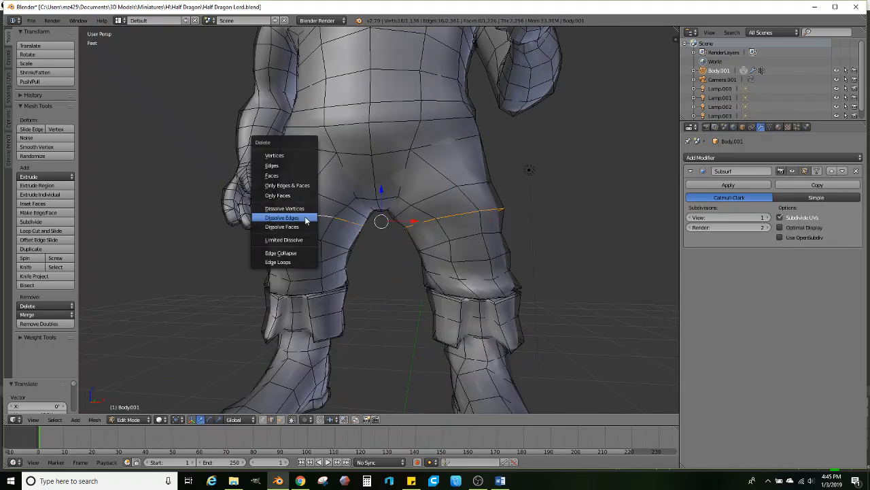
left_click(305, 217)
scroll(528, 168, "down", 4)
middle_click_drag(495, 184, 422, 257)
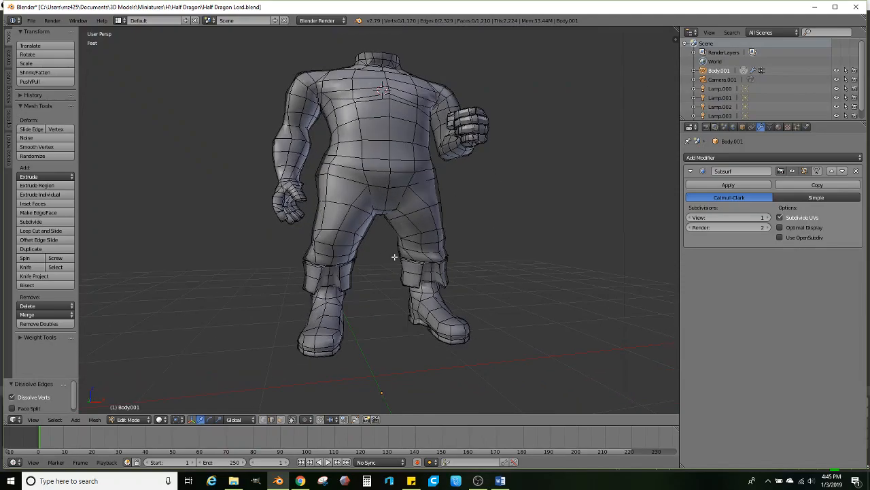
- Select the figure's left leg from the lower thigh down and move it inward by -637thou along X
scroll(421, 257, "up", 2)
key("z")
mouse_move(398, 357)
left_mouse_down("ctrl")
mouse_move(434, 408)
mouse_move(505, 208)
mouse_move(431, 224)
mouse_move(412, 259)
left_mouse_up("ctrl")
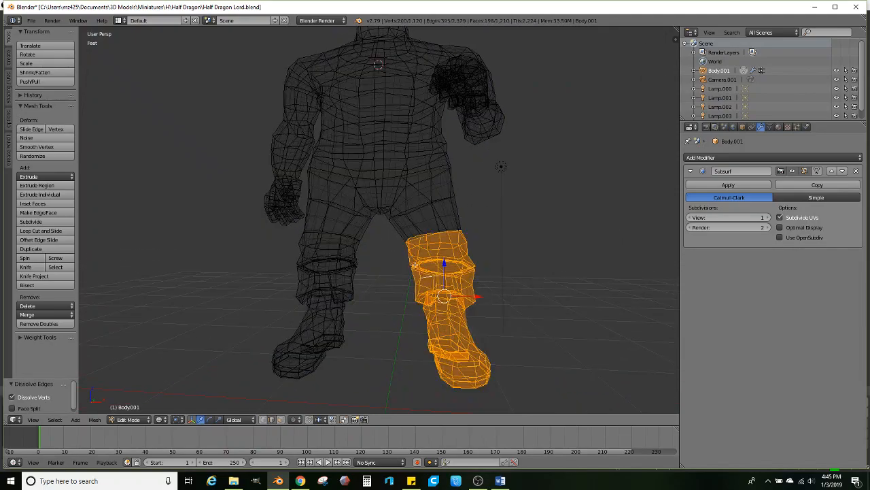
left_click_drag(476, 299, 470, 301)
middle_click_drag(320, 284, 332, 268)
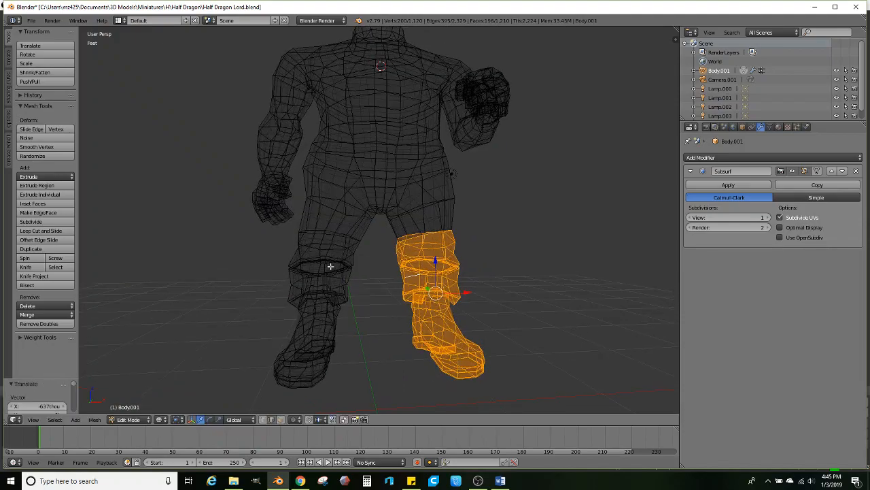
- Select the figure's right leg from the lower thigh down and move it inward by 297thou along X
right_click(333, 267)
mouse_move(230, 376)
left_mouse_down("ctrl")
mouse_move(394, 301)
mouse_move(357, 227)
mouse_move(281, 225)
left_mouse_up("ctrl")
left_click_drag(349, 296, 353, 296)
mouse_move(353, 296)
middle_mouse_down()
mouse_move(363, 284)
mouse_move(376, 287)
middle_mouse_up()
- Select both legs from the lower thighs down and raise them slightly along Z
mouse_move(374, 345)
left_mouse_down("ctrl")
mouse_move(497, 352)
mouse_move(441, 216)
left_mouse_up("ctrl")
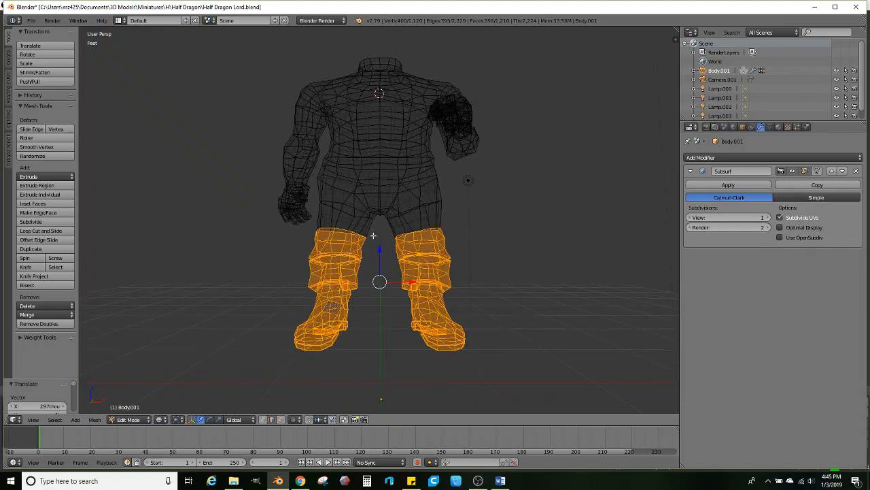
scroll(391, 258, "up", 4)
key("z")
key("g")
left_click_drag(381, 275, 380, 269)
middle_click_drag(382, 269, 328, 269)
middle_click_drag(402, 297, 420, 281)
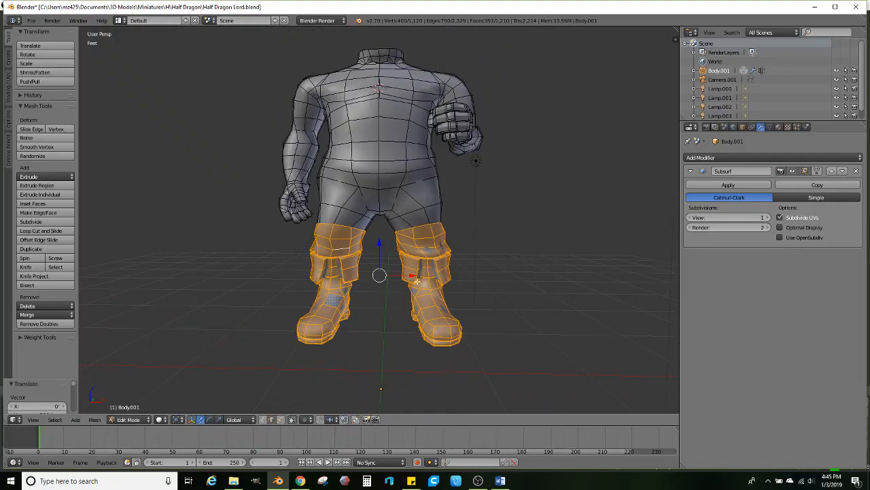
- Rescale the upper-thigh edge loop on the figure's right leg, and scale the matching left loop by 1.017
scroll(386, 253, "up", 2)
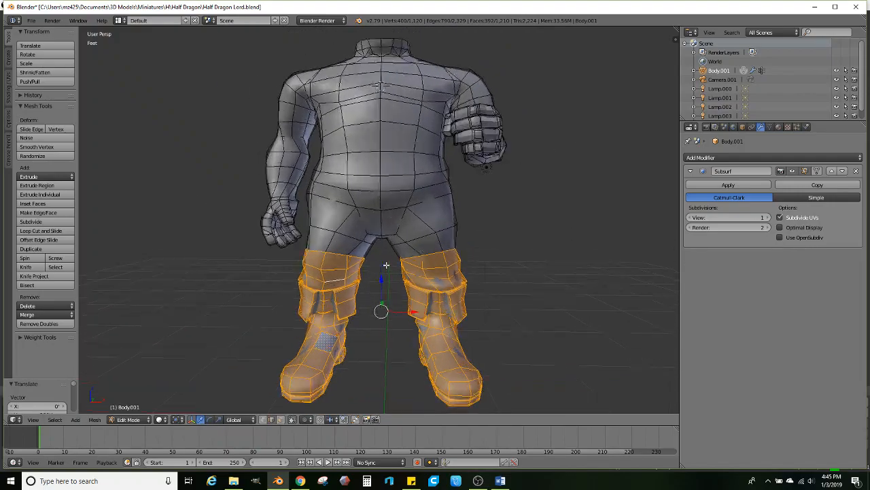
mouse_move(390, 267)
middle_mouse_down()
mouse_move(413, 276)
mouse_move(393, 264)
middle_mouse_up()
scroll(393, 264, "up", 1)
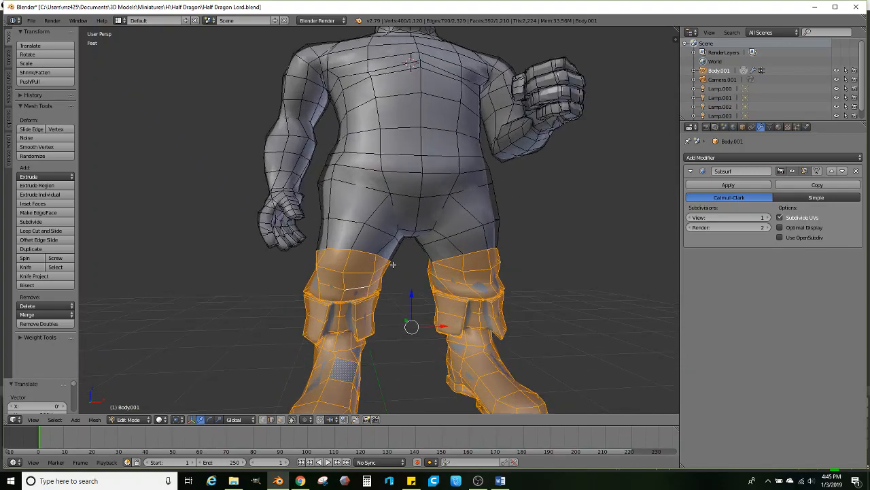
right_click(351, 229, "alt")
key("s")
left_click(536, 260)
right_click(473, 225, "alt")
middle_click_drag(517, 239, 436, 301)
key("s")
left_click(538, 249)
scroll(537, 250, "down", 2)
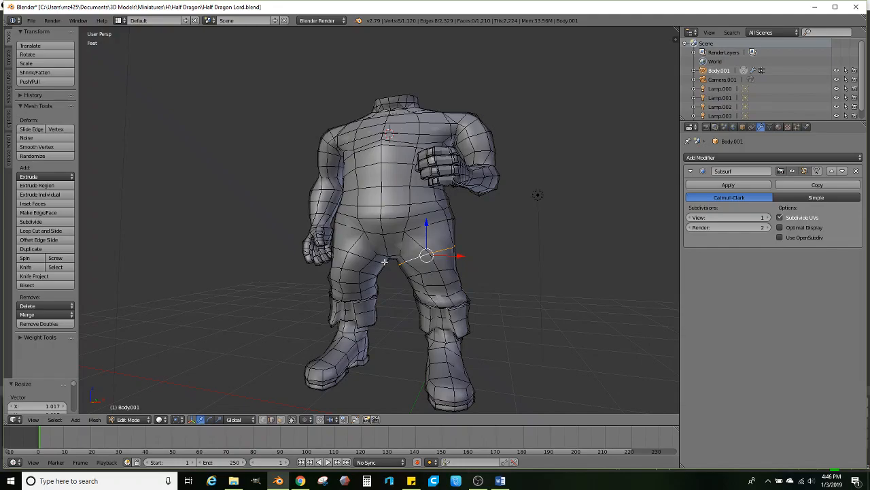
- Select the edge loop around the hips just below the waist and scale it by 0.944
middle_click_drag(383, 259, 395, 287, "shift")
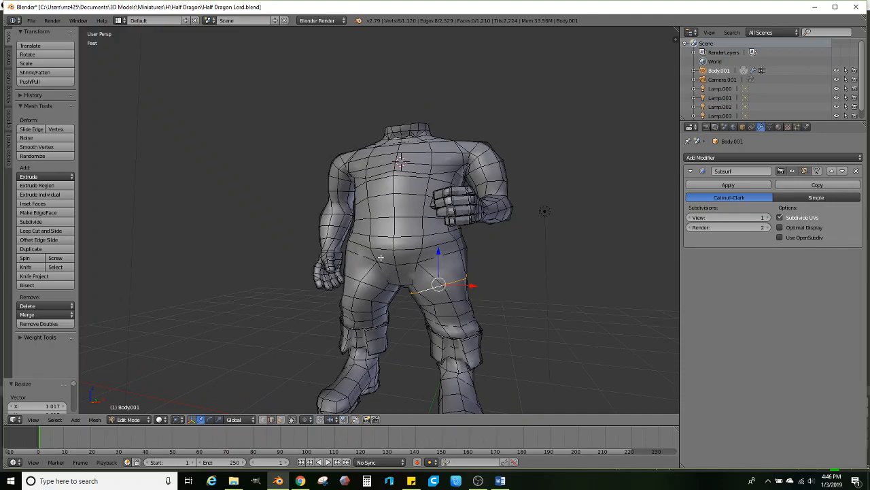
scroll(381, 257, "up", 1)
right_click(402, 252, "alt")
scroll(419, 257, "up", 1)
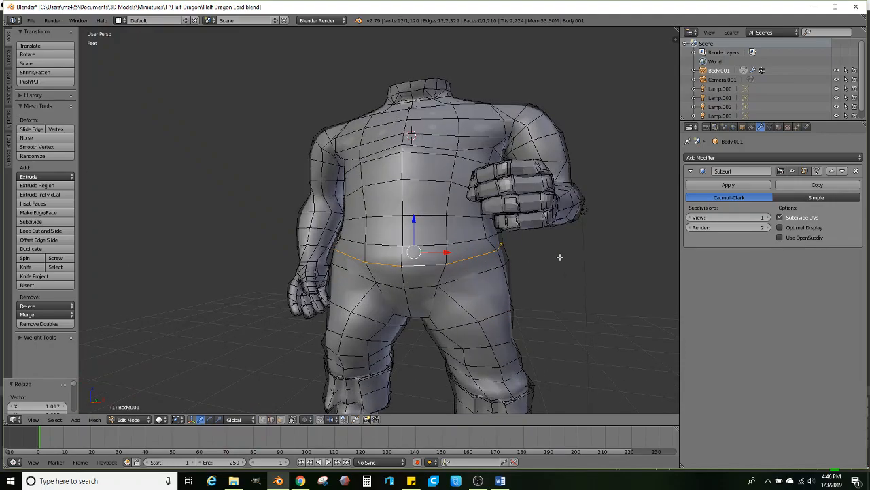
key("s")
left_click(552, 257)
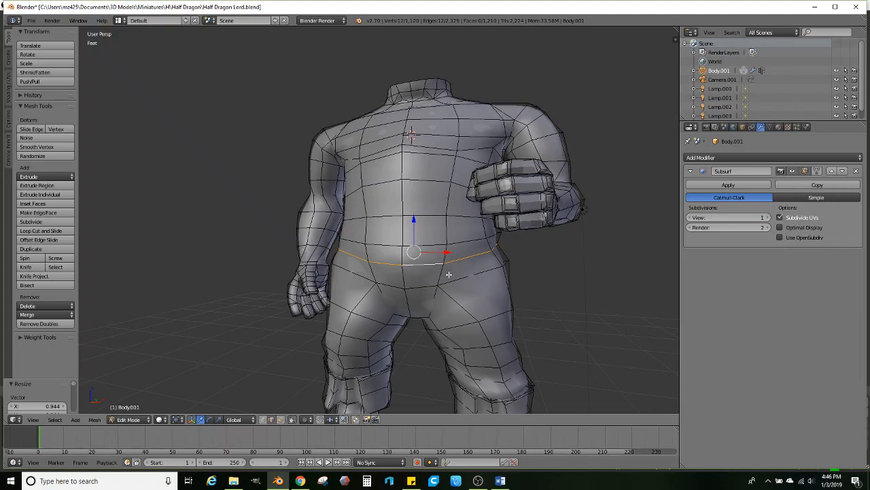
scroll(426, 271, "up", 1)
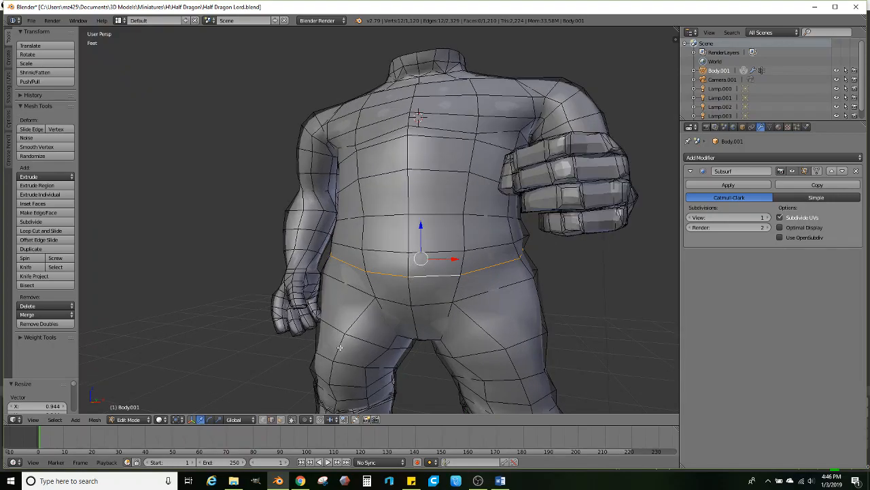
- Select the face loop around the waist, extrude it slightly outward as a belt, and extrude it again in place
left_click(281, 419)
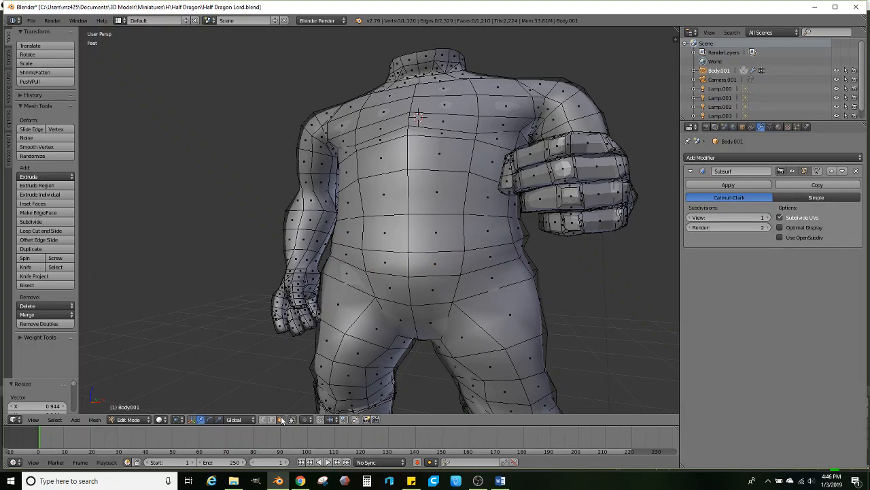
right_click(414, 262, "alt")
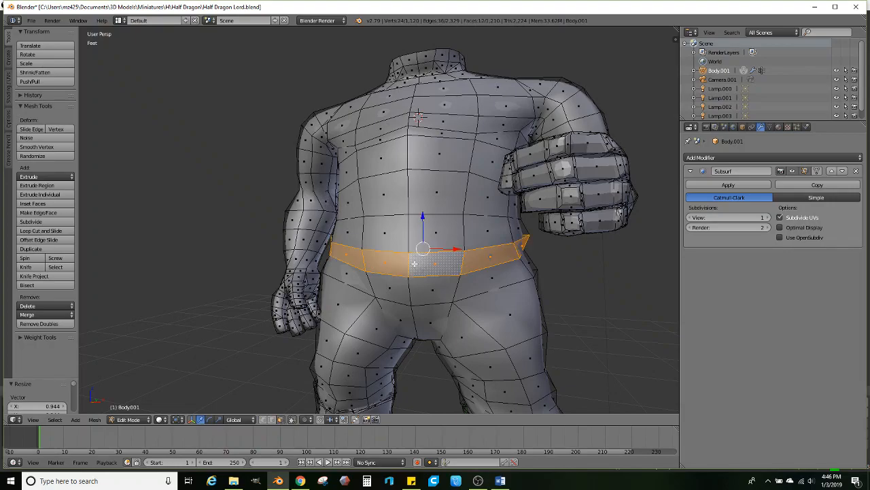
middle_click_drag(414, 263, 469, 270)
scroll(473, 274, "up", 2)
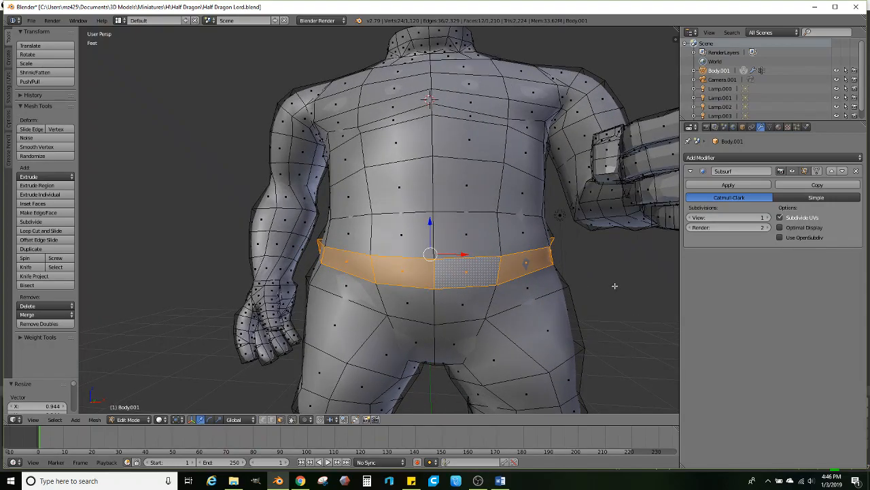
middle_click_drag(622, 286, 610, 285)
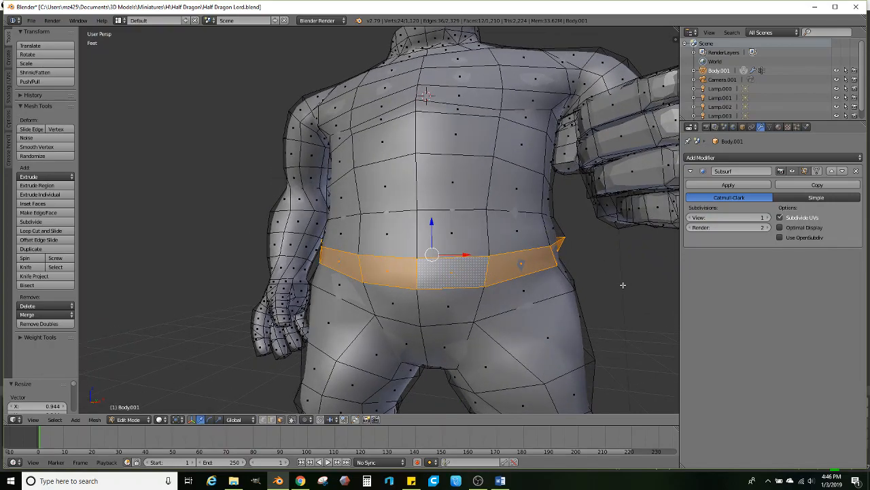
key("e")
right_click(623, 285)
key("s")
left_click(629, 284)
key("e")
right_click(631, 284)
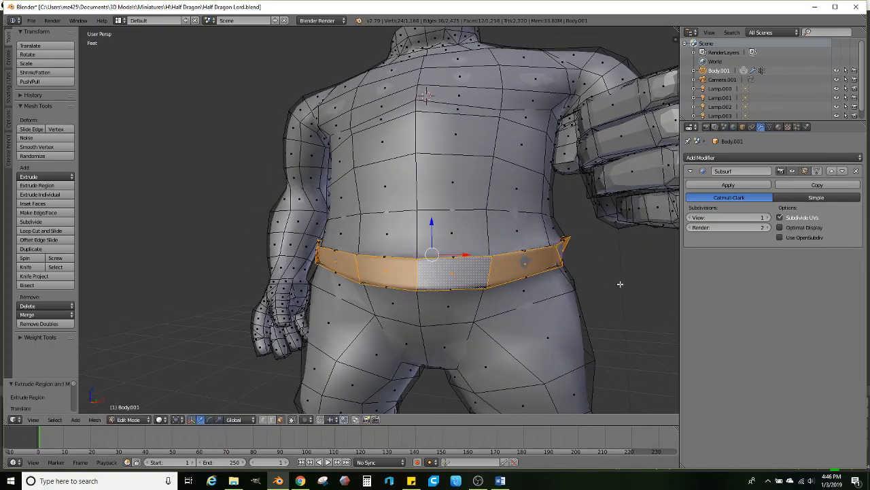
- Select the two middle faces at the front of the belt and subdivide them with one cut
right_click(446, 275)
right_click(400, 269, "shift")
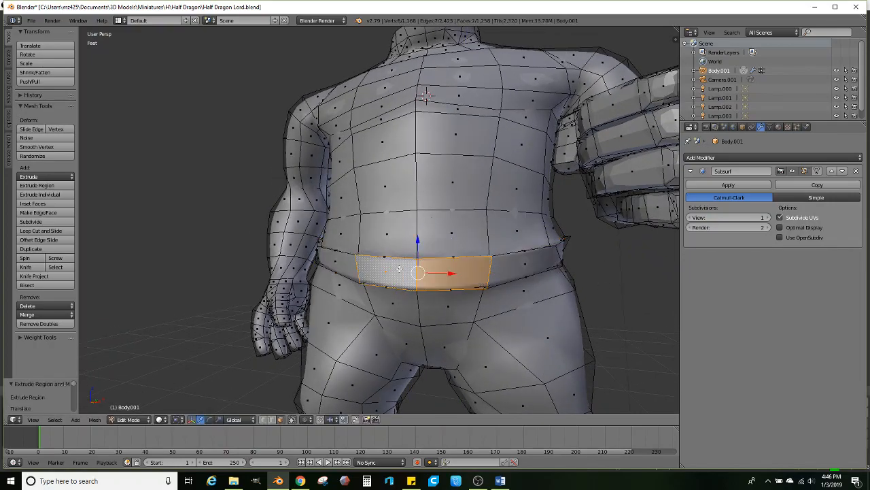
left_click(31, 222)
middle_click_drag(224, 247, 184, 235, "shift")
scroll(297, 253, "up", 2)
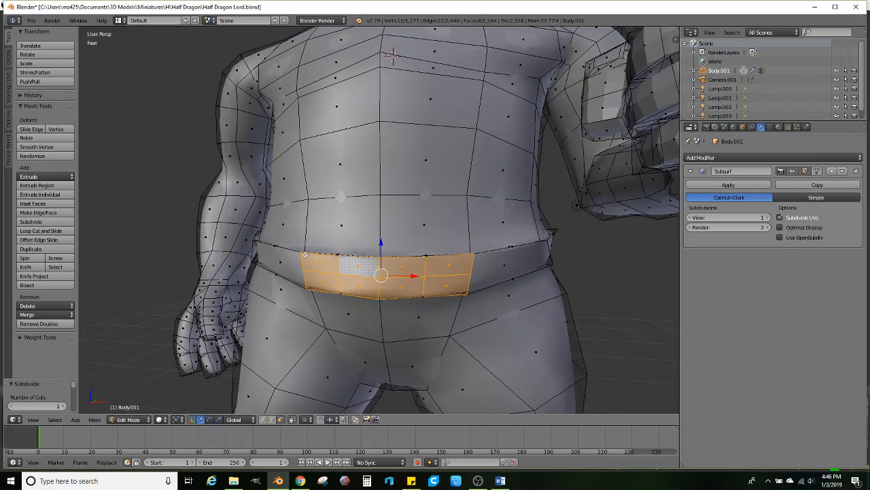
- Select the four centre faces of the subdivided belt front and extrude them outward as a buckle block
right_click(395, 275)
right_click(361, 276, "ctrl")
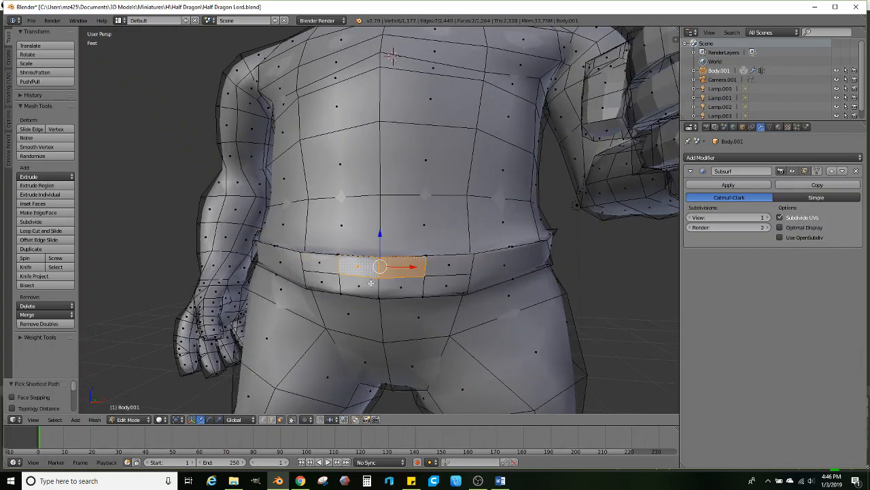
middle_click_drag(361, 276, 418, 282)
key("e")
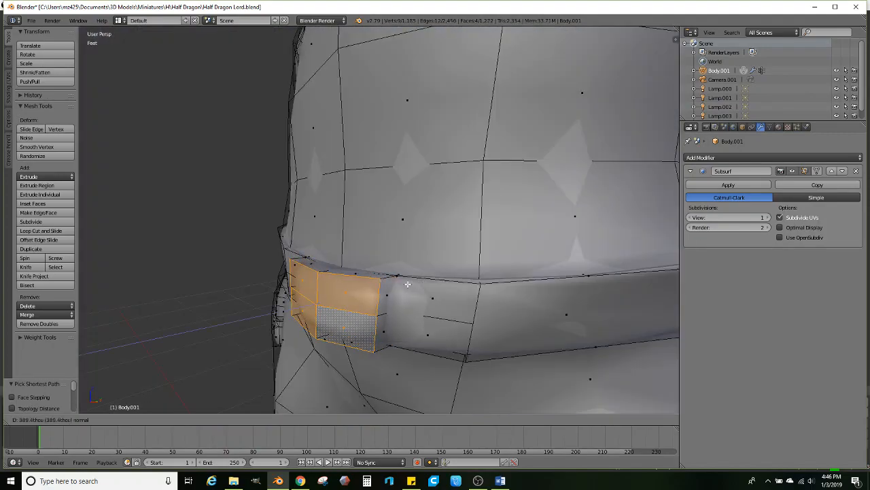
left_click(408, 284)
- Scale the buckle block's top faces wider along X and its bottom faces narrower along X
middle_click_drag(408, 285, 377, 299)
right_click(445, 320)
right_click(405, 315, "shift")
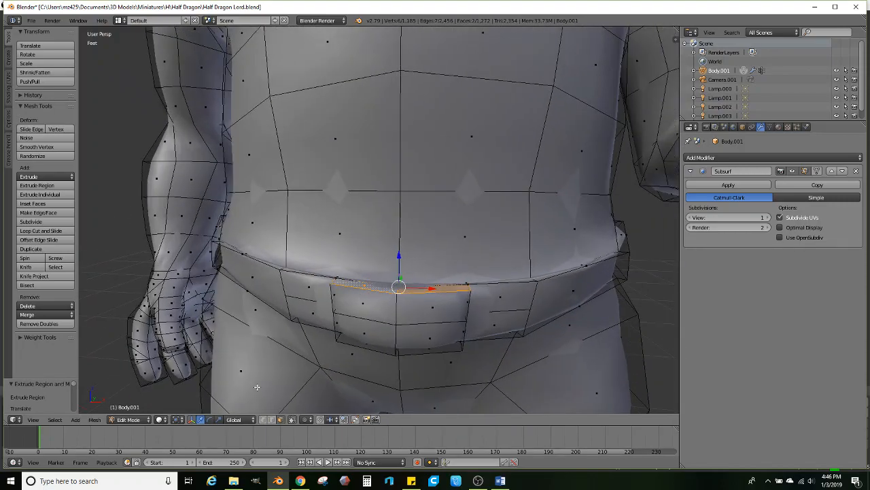
left_click(218, 419)
left_click_drag(432, 290, 443, 291)
middle_click_drag(443, 291, 438, 244)
right_click(452, 217)
right_click(416, 213, "shift")
left_click_drag(456, 240, 442, 241)
- Extrude the buckle's bottom faces downward and scale them to 0.324 along X to form a lower point
middle_click_drag(442, 242, 408, 269)
key("e")
left_click(447, 319)
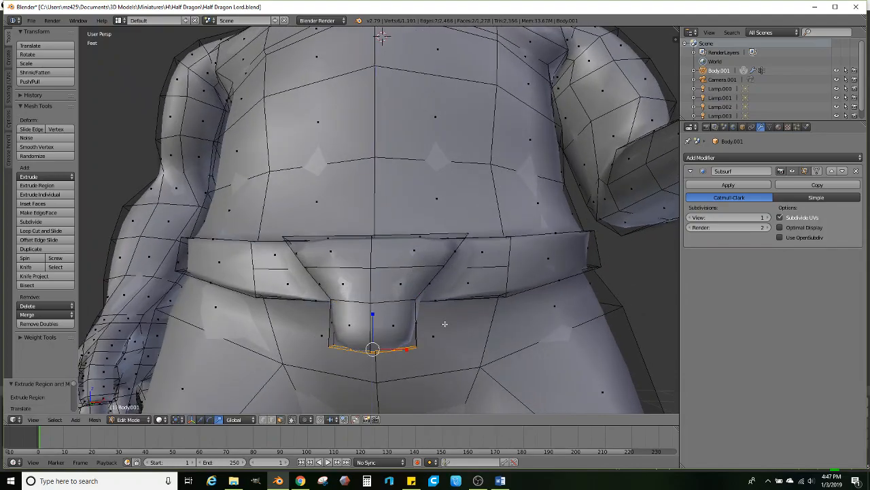
left_click_drag(408, 350, 384, 350)
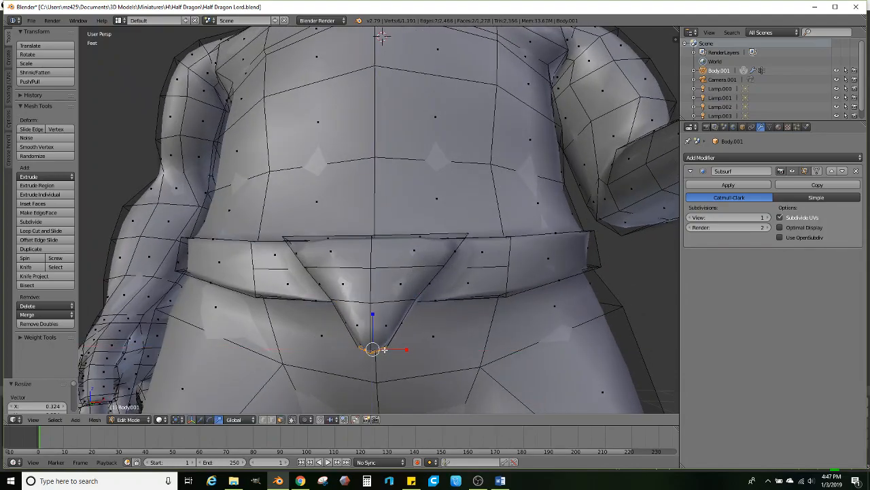
- Select the buckle's top faces, extrude them upward in two stages and narrow them along X, with a scale of 0.283
middle_click_drag(414, 285, 427, 335)
right_click(422, 330)
right_click(331, 325, "ctrl")
middle_click_drag(332, 325, 371, 284)
key("e")
left_click(431, 254)
left_click_drag(416, 252, 390, 233)
key("e")
left_click(473, 232)
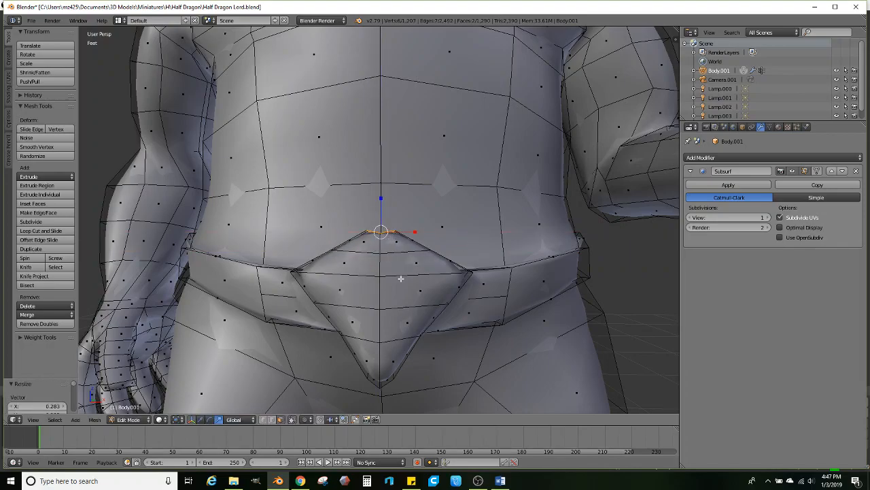
- Select all front faces of the buckle, extrude them outward and scale them by 0.963
middle_click_drag(408, 279, 409, 271)
right_click(396, 237)
right_click(392, 340, "ctrl")
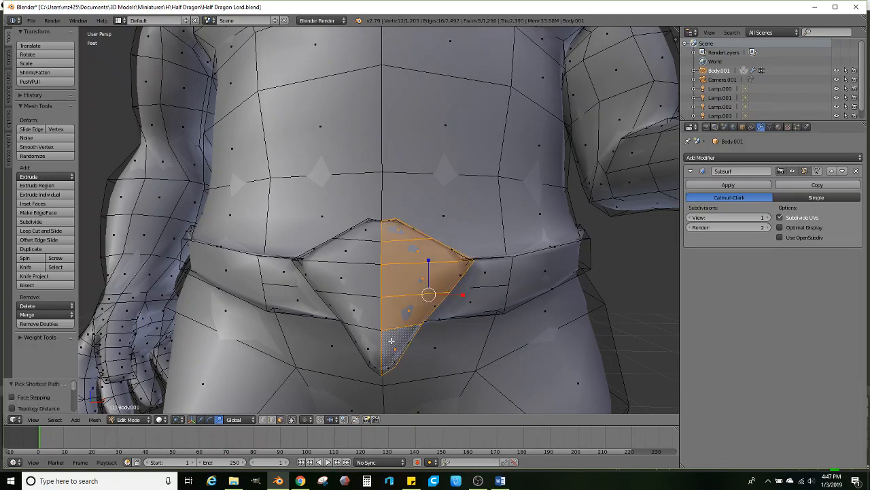
right_click(364, 344, "ctrl")
right_click(359, 238, "ctrl")
middle_click_drag(385, 250, 353, 262)
key("e")
left_click(423, 261)
key("s")
left_click(413, 263)
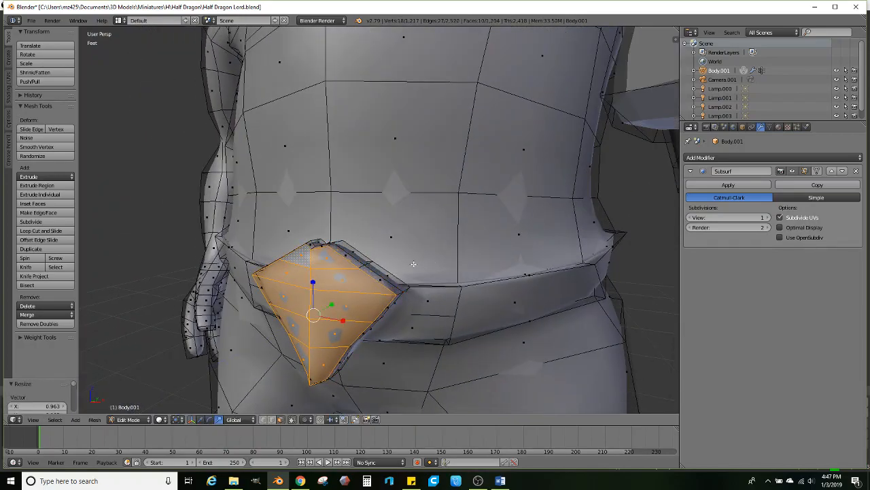
- Extrude the buckle's front faces again and scale them by 0.828 to leave a rim around the edge
key("e")
left_click(420, 264)
key("s")
left_click(401, 270)
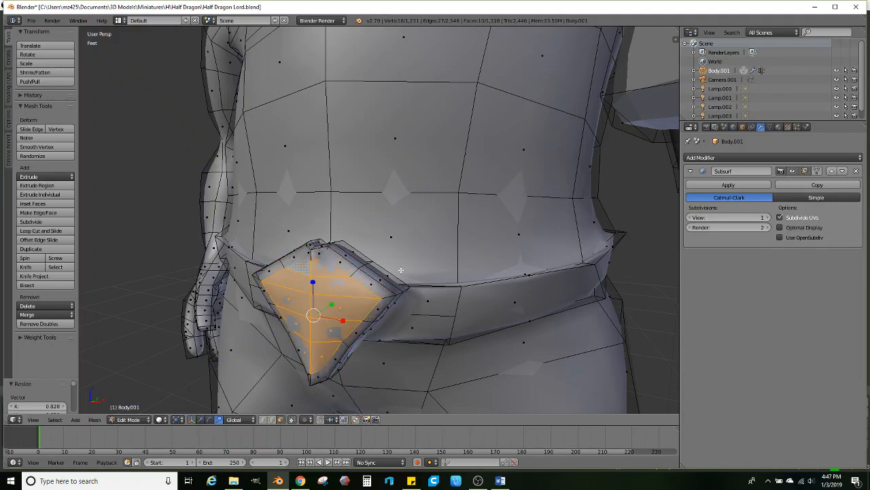
- Extrude the faces inside the buckle's rim in depth, scale them down and extrude them once more as the centrepiece
key("e")
left_click(445, 271)
key("s")
left_click(430, 271)
key("e")
left_click(426, 272)
- Preview the smoothed body with its belt buckle in Object Mode, and examine the chest, shoulders and neck mesh in Edit Mode
middle_click_drag(425, 272, 406, 308)
scroll(449, 292, "down", 1)
key("Tab")
scroll(389, 293, "down", 3)
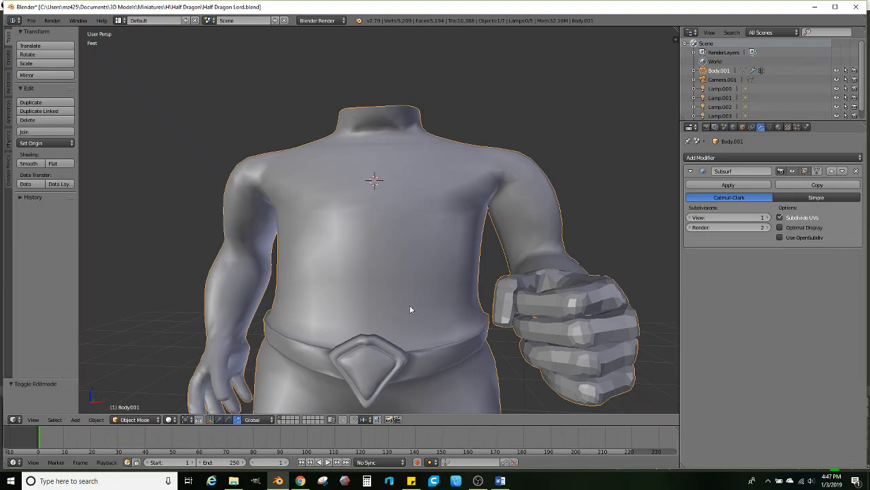
middle_click_drag(404, 255, 397, 225)
key("Tab")
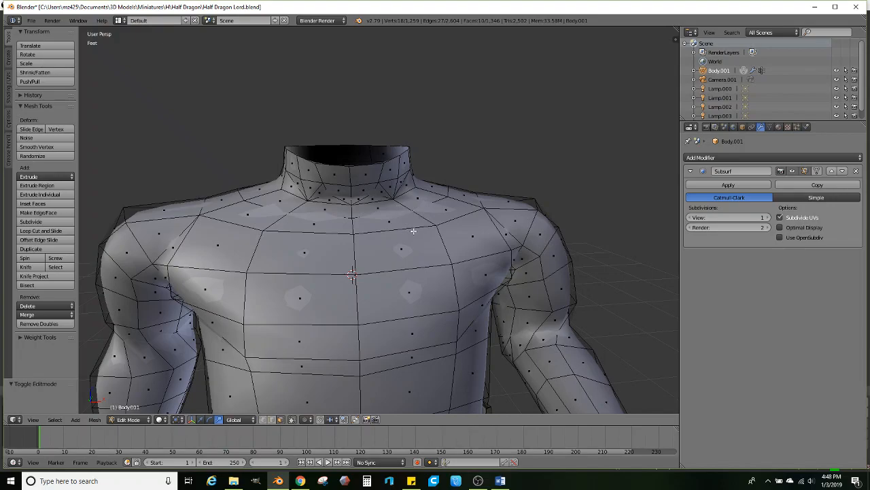
middle_click_drag(384, 233, 385, 235)
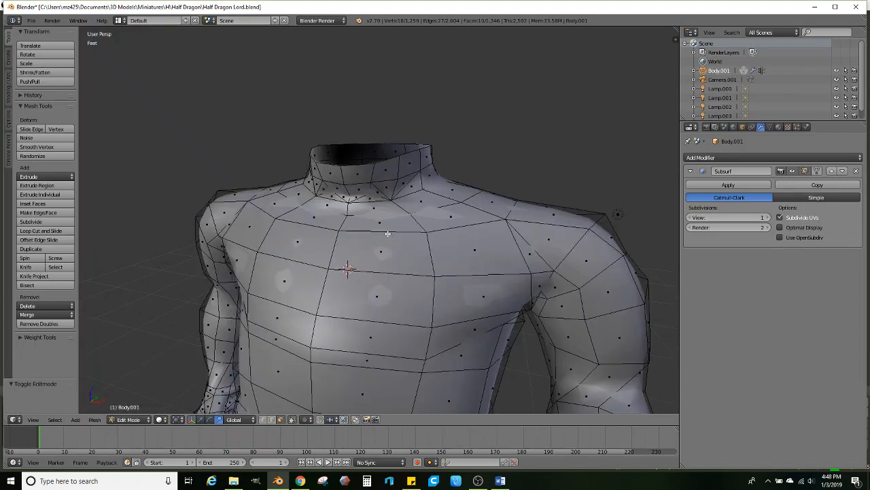
middle_click_drag(376, 239, 410, 238)
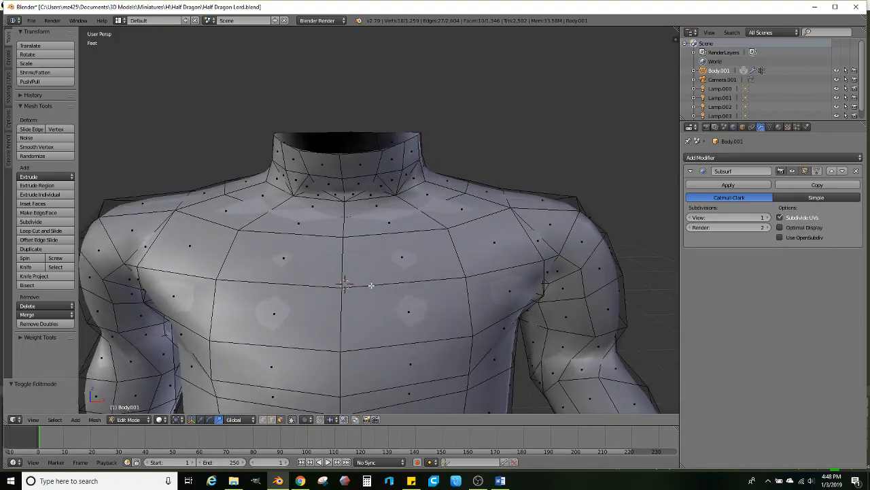
middle_click_drag(345, 251, 407, 260)
key("z")
key("z")
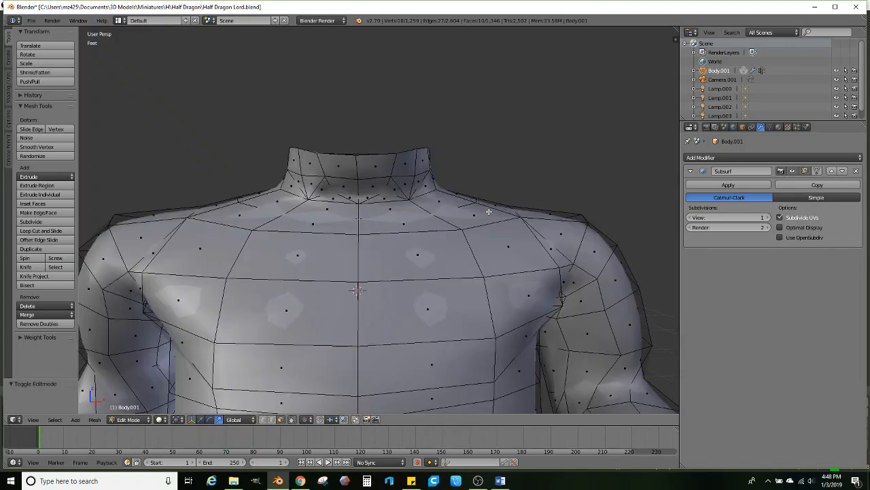
- Select all faces of the neck and the surrounding collar area and scale them by 1.341 along Z
left_click(501, 202, "alt")
left_click(464, 191, "alt+shift")
key("z")
mouse_move(236, 193)
left_mouse_down("ctrl")
mouse_move(476, 106)
mouse_move(469, 183)
left_mouse_up("ctrl")
key("z")
key("s")
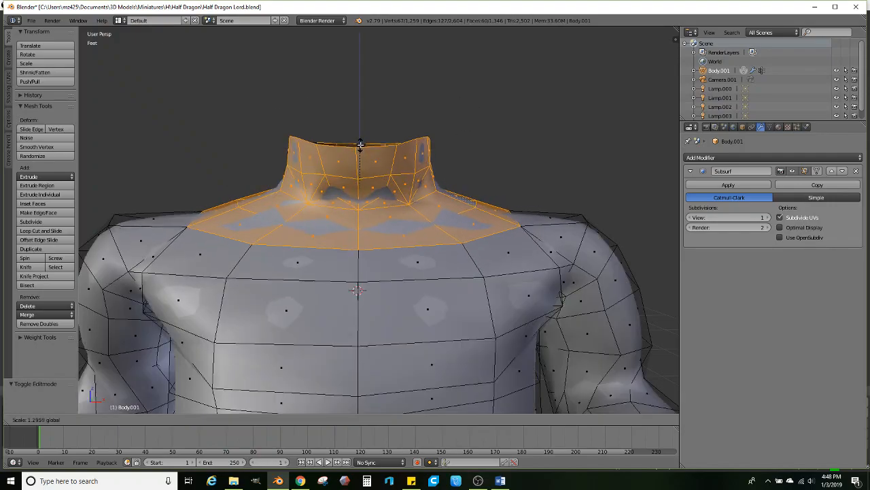
left_click(360, 144)
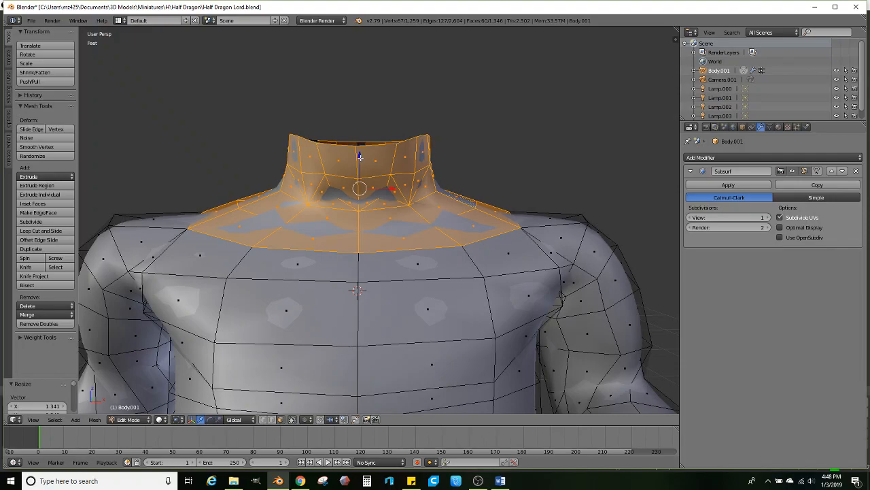
- Raise the selected neck and collar faces along Z
key("g")
key("z")
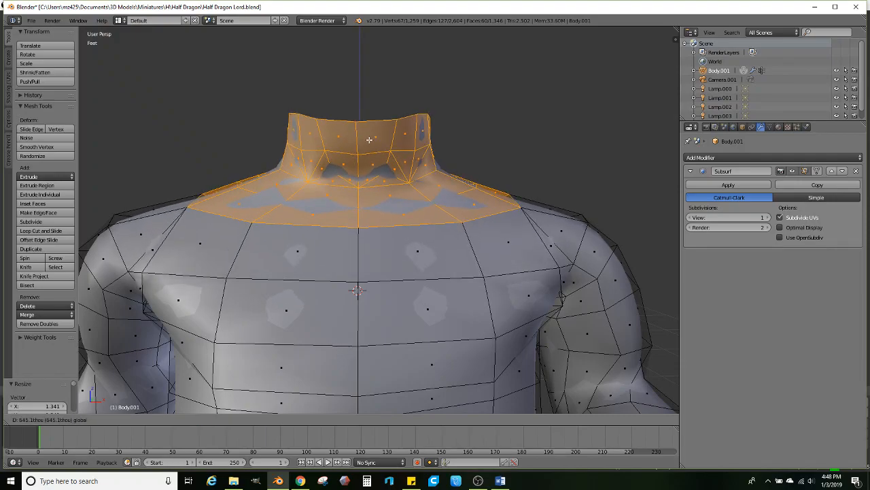
left_click(370, 139)
scroll(395, 217, "down", 3)
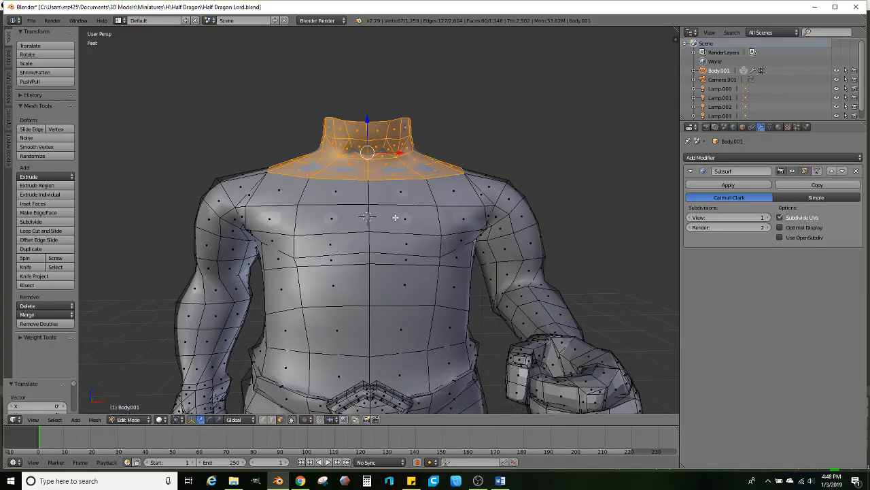
scroll(395, 217, "down", 4)
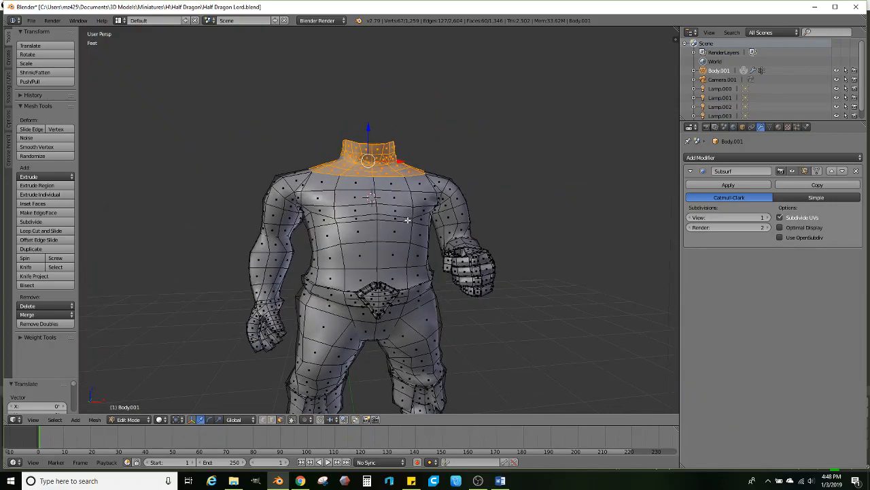
scroll(391, 210, "down", 2)
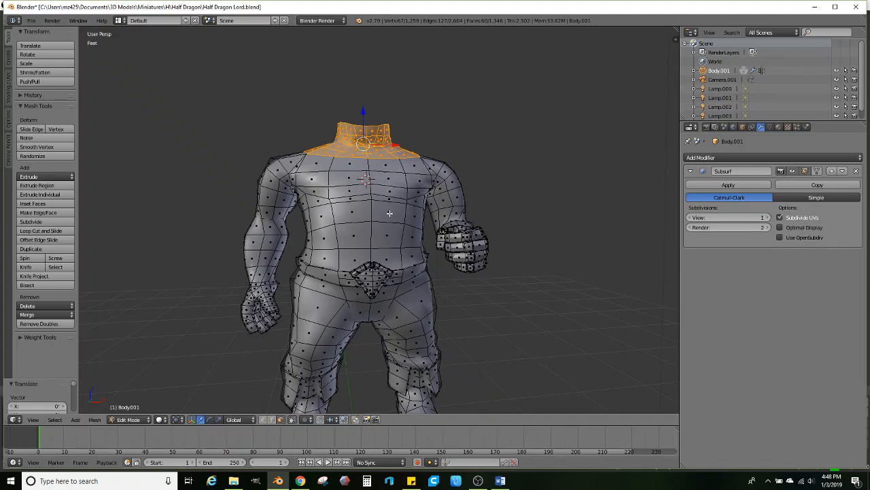
scroll(390, 214, "down", 2)
- Select the vertical centre edges from the chest down to the belt buckle and scale them slightly along Z
middle_click_drag(390, 214, 409, 266)
scroll(380, 236, "up", 3)
scroll(402, 263, "up", 1)
left_click(271, 419)
right_click(366, 209)
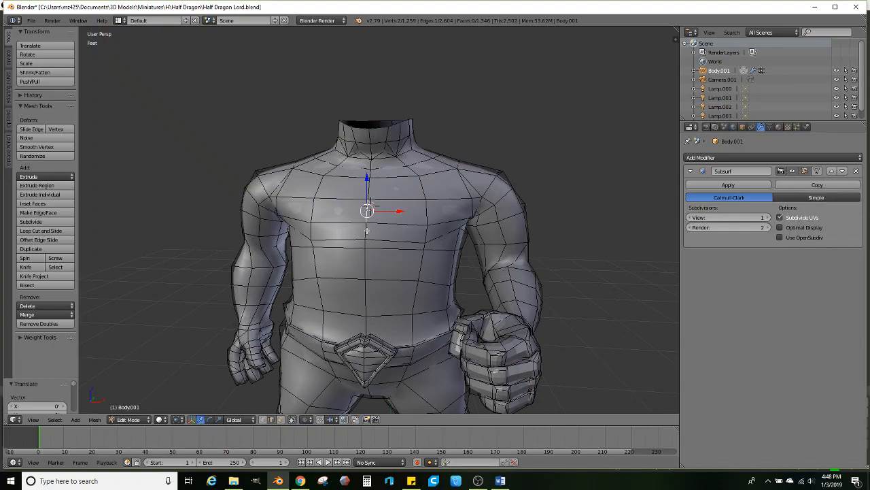
right_click(365, 323, "ctrl")
middle_click_drag(373, 298, 454, 247)
left_click(218, 419)
scroll(380, 258, "up", 3)
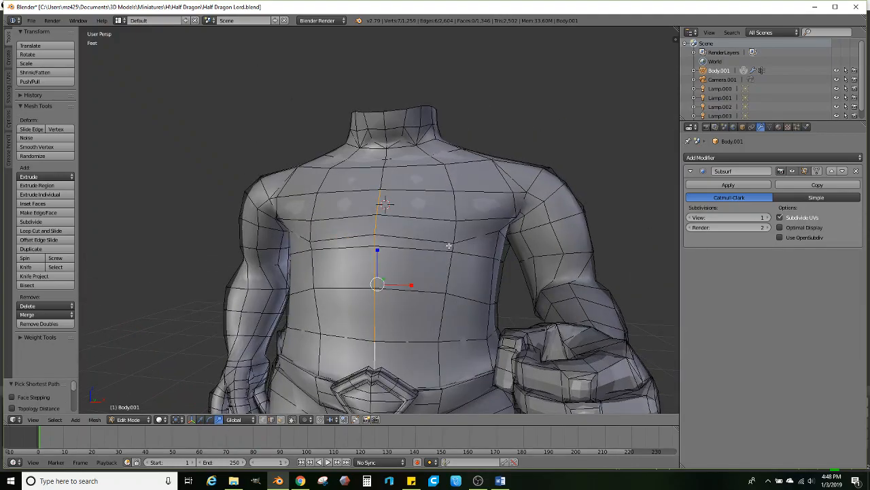
scroll(375, 267, "up", 1)
left_click_drag(379, 261, 376, 266)
- Move the torso's centre edges slightly forward along Y and lower them a little along Z
left_click(201, 419)
mouse_move(377, 299)
middle_mouse_down()
mouse_move(346, 315)
mouse_move(387, 296)
middle_mouse_up()
left_click_drag(412, 267, 406, 259)
middle_click_drag(407, 259, 389, 253)
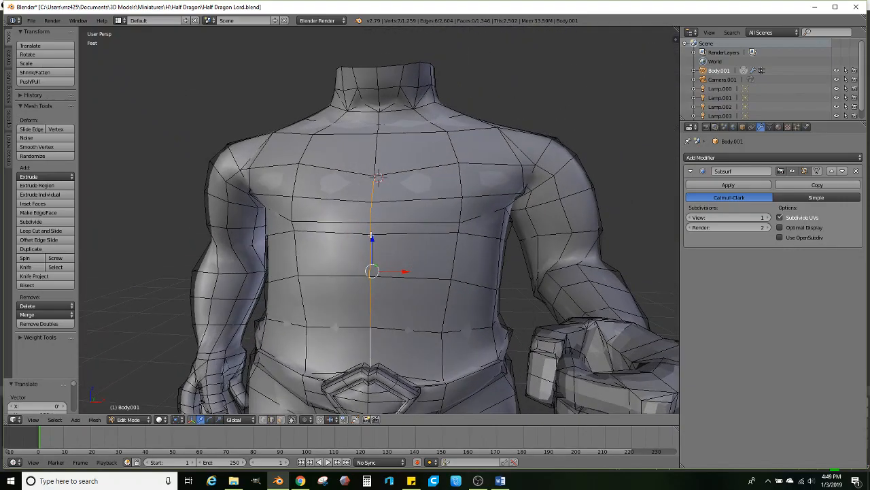
left_click_drag(371, 237, 371, 236)
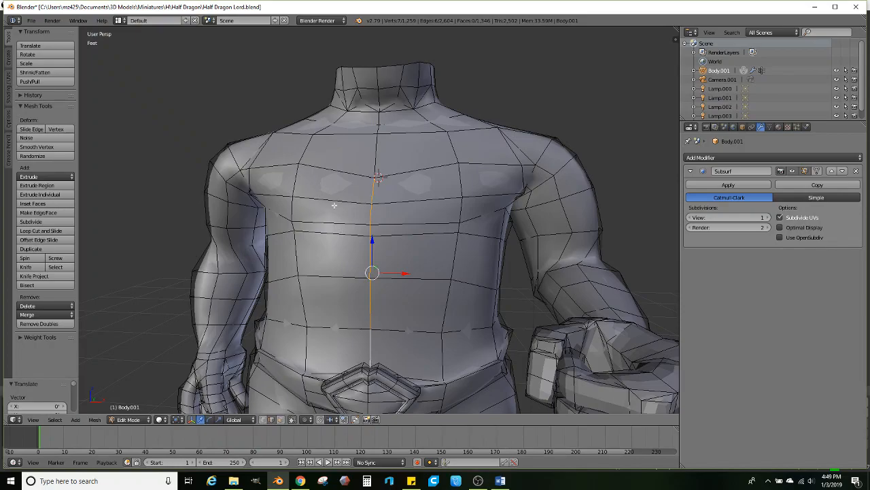
- Select the single centre edge on the chest and move it slightly forward along Y
right_click(297, 180)
right_click(310, 350, "ctrl")
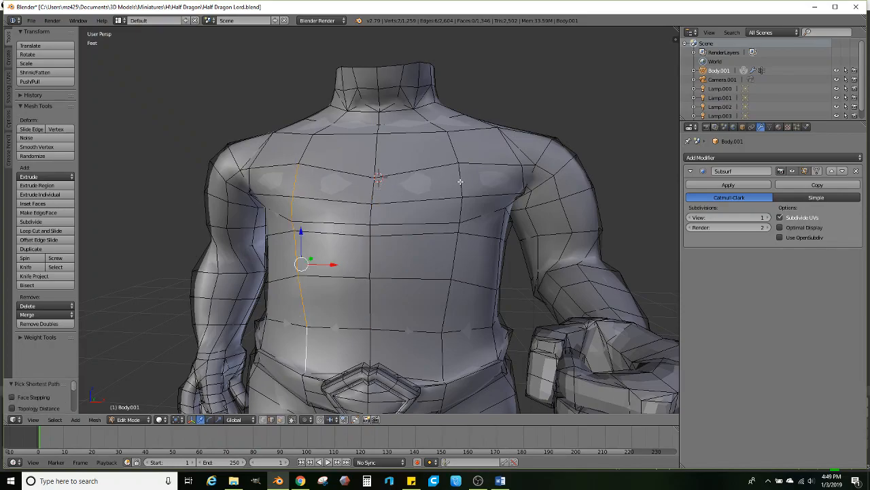
mouse_move(403, 193)
middle_mouse_down()
mouse_move(402, 209)
mouse_move(330, 194)
mouse_move(403, 200)
middle_mouse_up()
right_click(395, 184)
left_click_drag(429, 181, 422, 182)
- Rotate the centre chest edge by 24.6° in the side view and move it further forward along Y
left_click(209, 420)
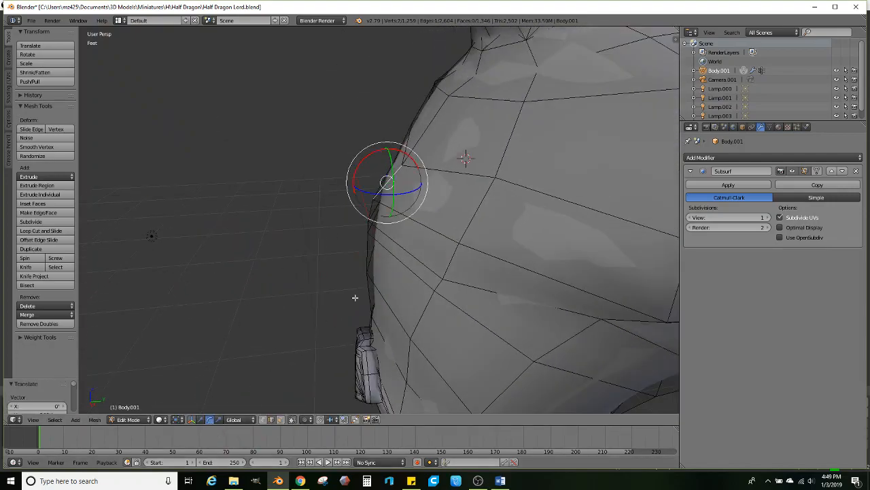
middle_click_drag(385, 185, 379, 163)
left_click_drag(367, 158, 334, 176)
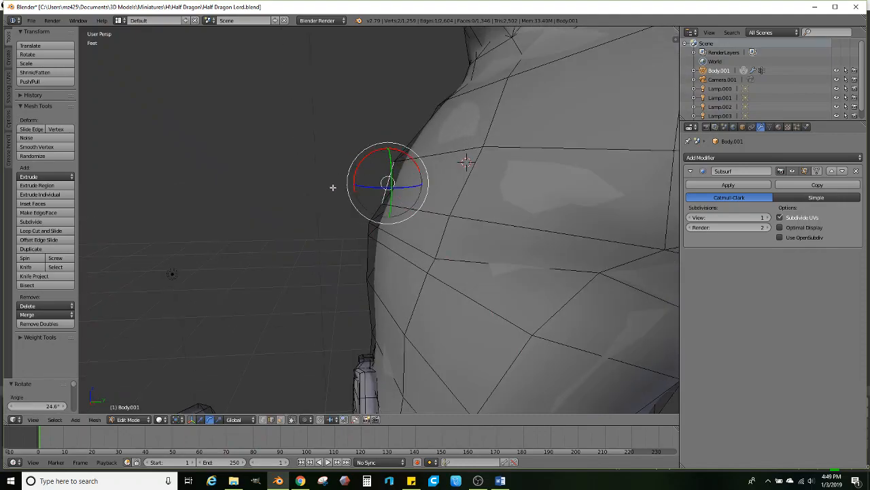
left_click(198, 420)
left_click_drag(411, 181, 400, 180)
middle_click_drag(400, 181, 440, 181)
- Select the surplus horizontal edge loop around the torso below the chest and dissolve its edges
scroll(471, 202, "down", 2)
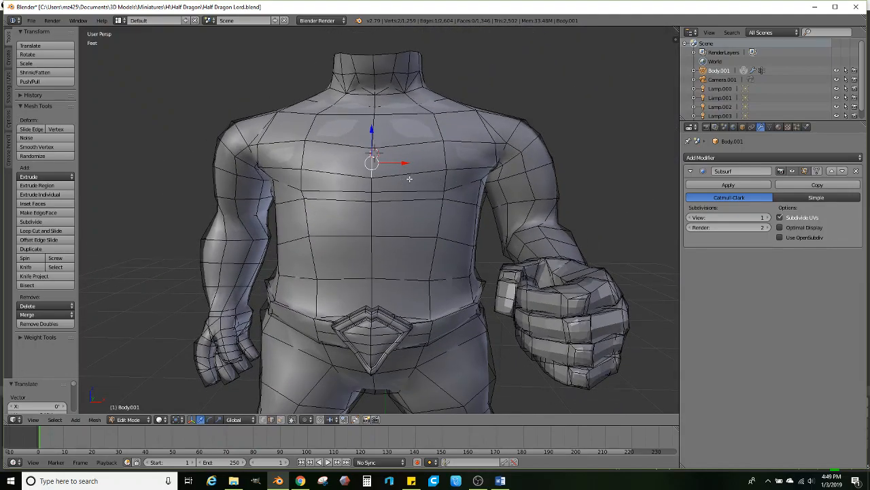
scroll(407, 179, "up", 3)
right_click(431, 185, "alt")
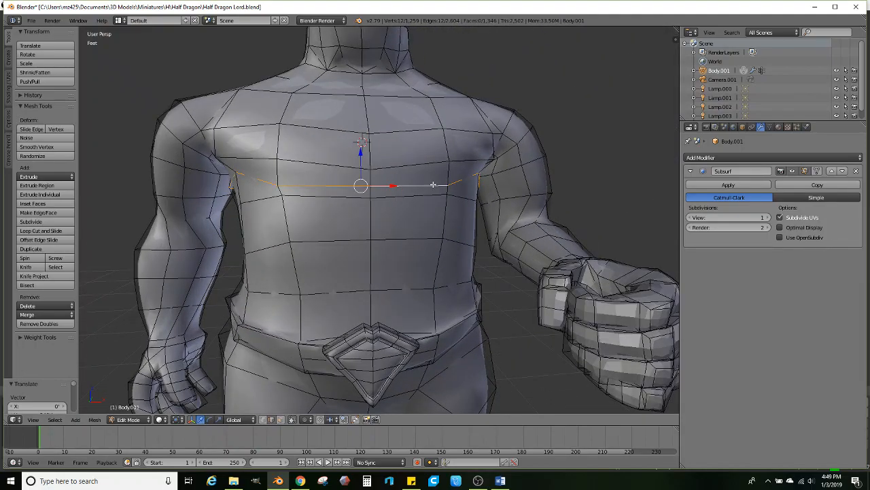
key("x")
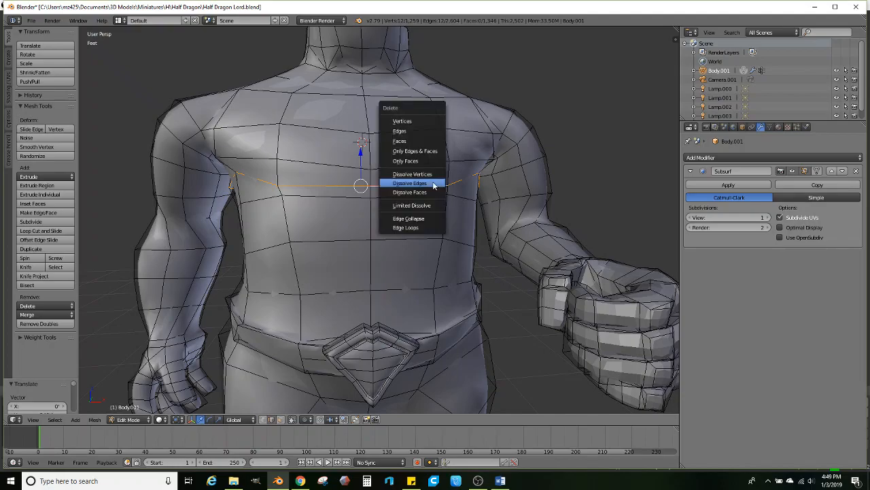
left_click(433, 184)
scroll(420, 211, "down", 5)
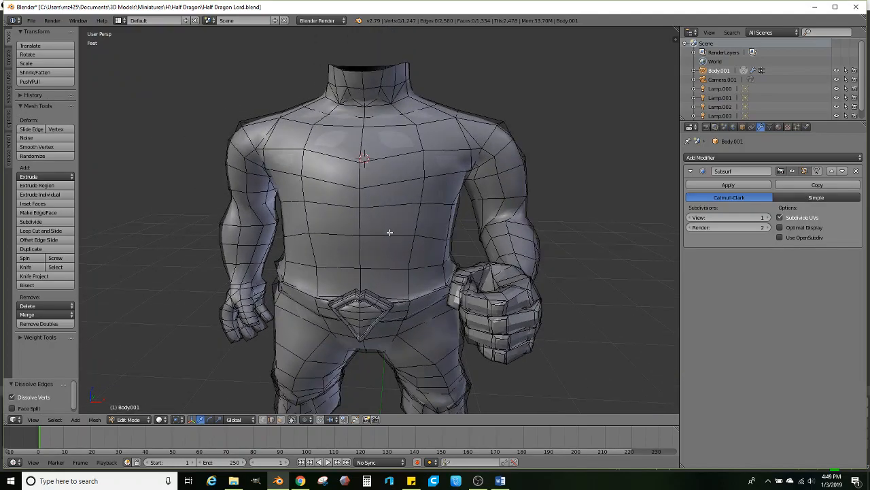
- Select the vertical centre edges of the abdomen and lower them along Z
middle_click_drag(390, 233, 344, 227)
right_click(352, 260, "ctrl")
left_click_drag(354, 200, 355, 211)
- Select the vertical edges on both sides of the abdomen's centre line and lower them slightly along Z
middle_click_drag(403, 216, 417, 212)
right_click(418, 195)
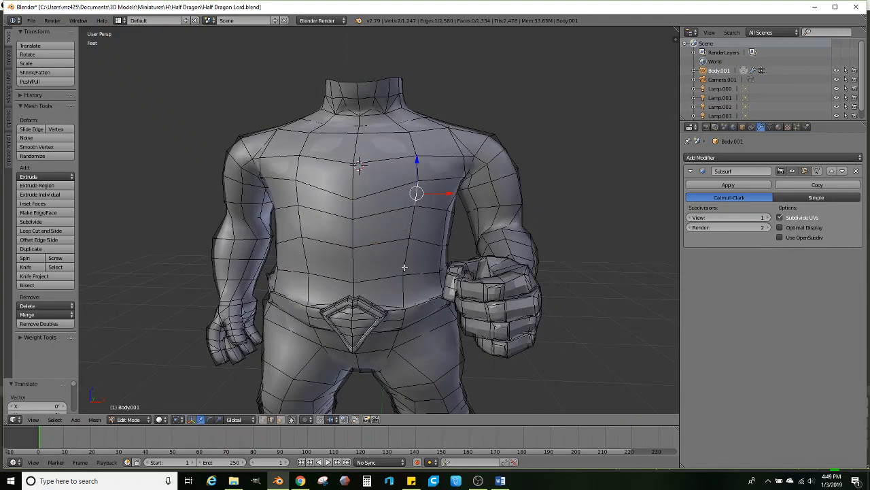
right_click(405, 267, "ctrl")
right_click(299, 194, "shift")
left_click_drag(355, 197, 357, 204)
middle_click_drag(381, 235, 611, 226)
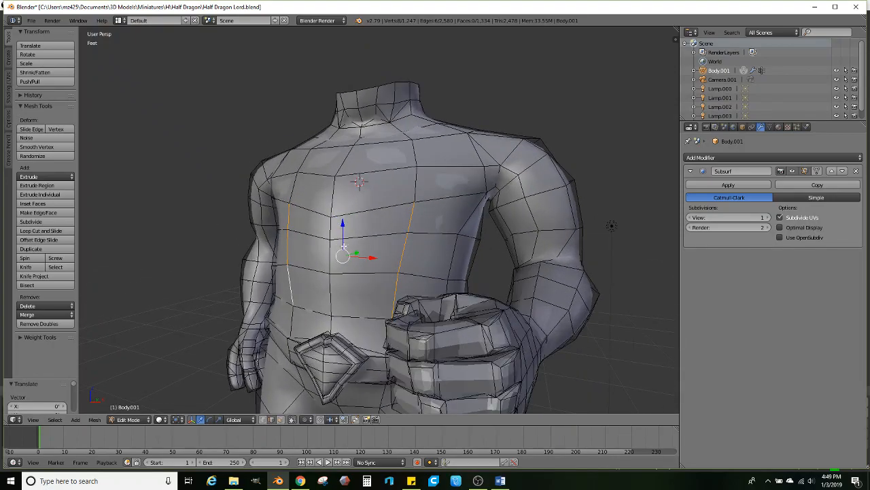
- Add a horizontal edge loop around the torso along the lower chest line and select its front edges
middle_click_drag(329, 272, 351, 279)
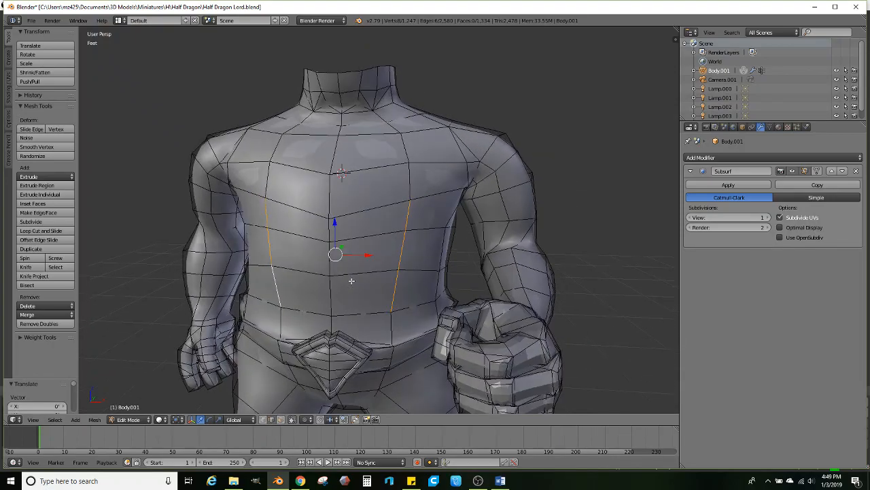
scroll(351, 279, "up", 1)
left_click(58, 233)
left_click(318, 231)
left_click(326, 220)
right_click(354, 204, "alt")
key("z")
key("z")
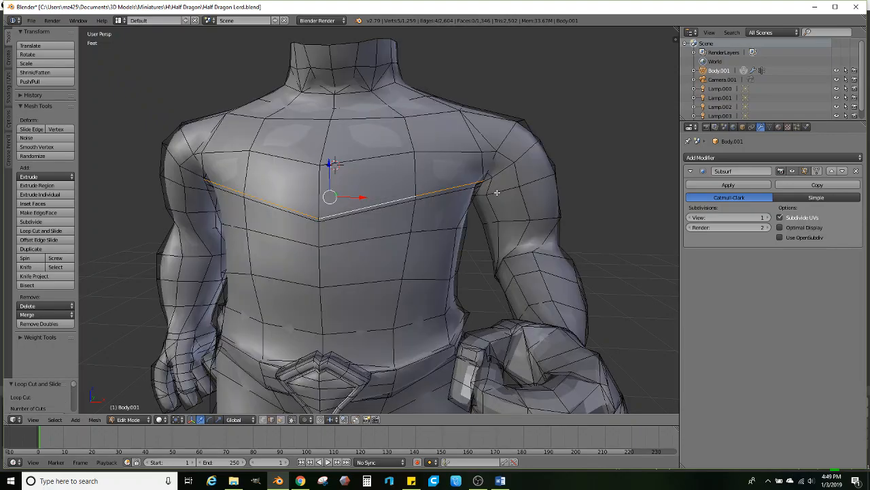
- Scale the selected lower chest edges to about 0.971 and push them back along Y
middle_click_drag(495, 193, 463, 196)
key("s")
left_click(517, 190)
middle_click_drag(515, 191, 427, 193)
key("g")
key("y")
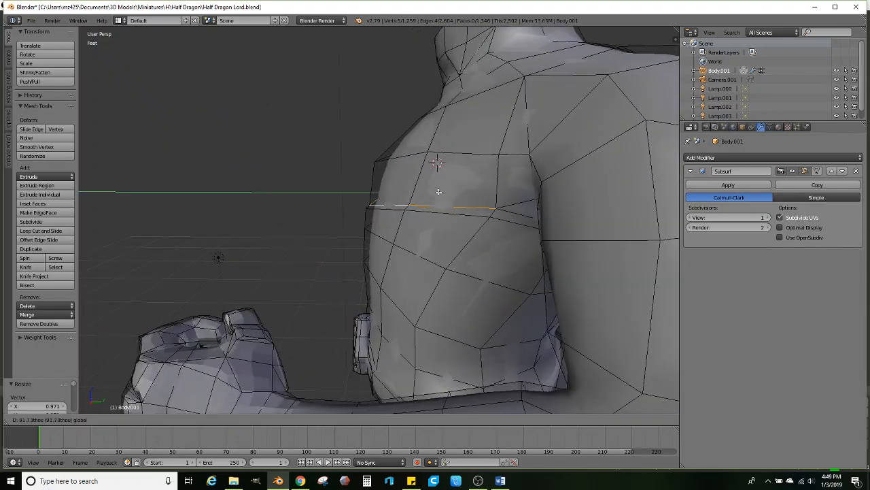
left_click(440, 191)
- Select the neighbouring row of front edges just beneath, move it forward along Y and raise it slightly along Z
middle_click_drag(442, 192, 408, 189)
right_click(453, 185)
right_click(235, 183, "ctrl")
scroll(408, 189, "up", 2)
key("g")
key("y")
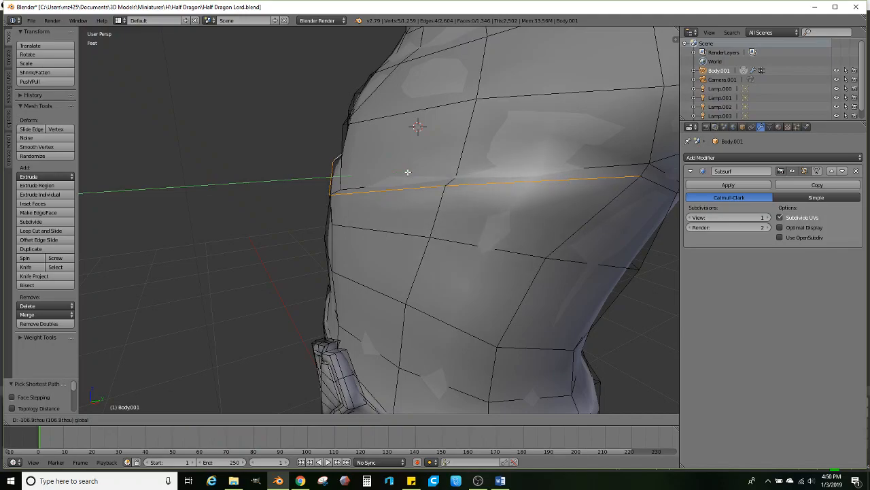
left_click(369, 157)
left_click_drag(378, 143, 381, 138)
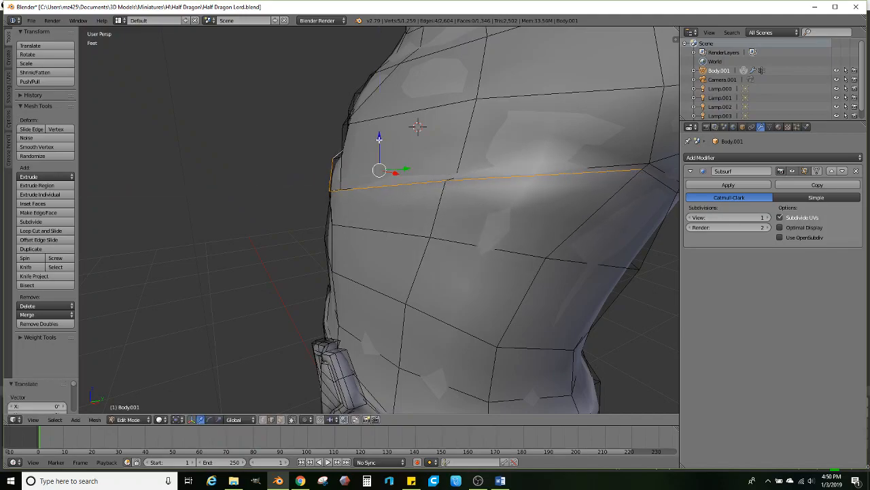
- Examine the reshaped chest from the front in Object Mode and return to Edit Mode
scroll(320, 238, "down", 4)
middle_click_drag(321, 237, 385, 216)
scroll(384, 216, "down", 3)
middle_click_drag(369, 248, 364, 303)
key("Tab")
scroll(375, 263, "up", 1)
scroll(363, 301, "up", 2)
key("Tab")
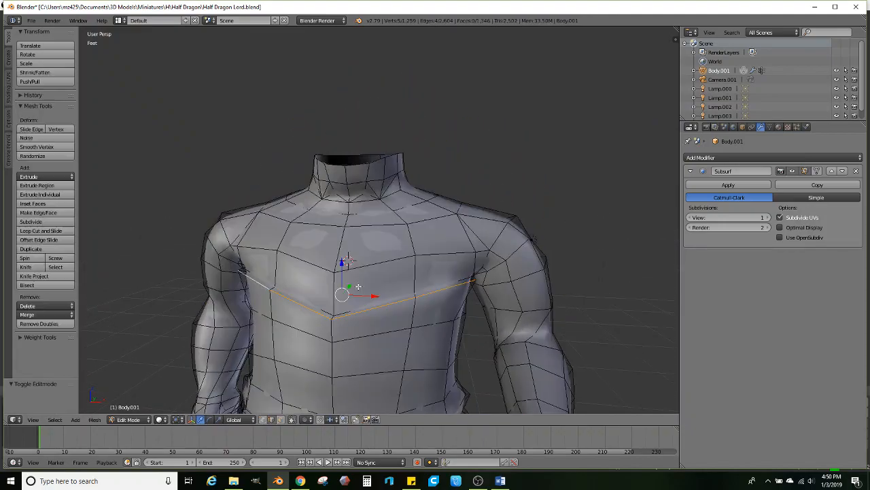
middle_click_drag(363, 252, 361, 280, "shift")
scroll(310, 377, "up", 1)
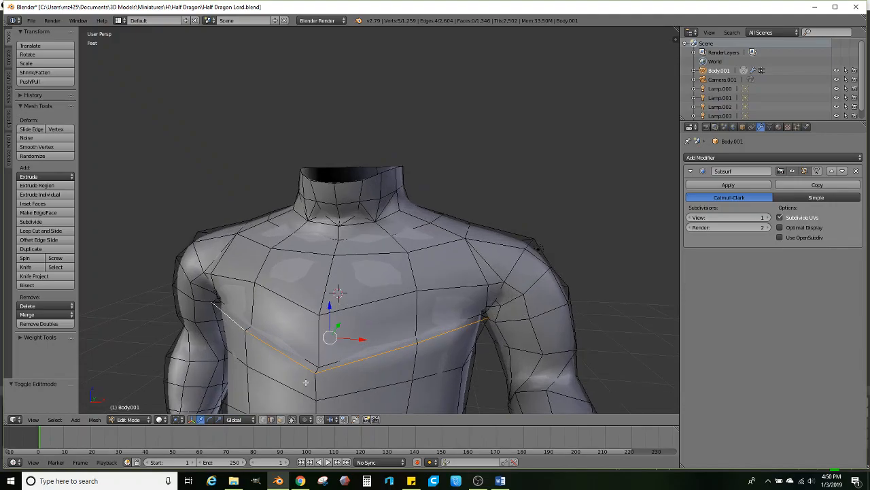
- Select the ring of faces around the base of the neck, extrude it in place and scale it to about 1.123
left_click(279, 419)
left_click(445, 220, "alt")
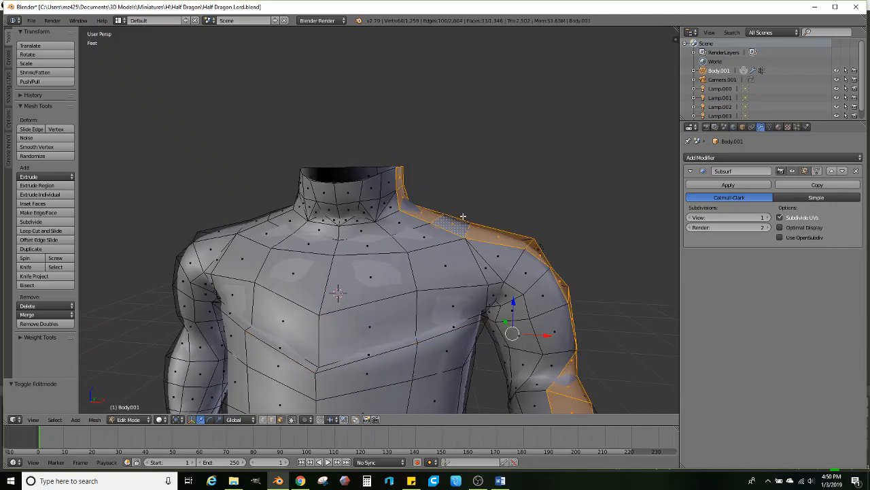
left_click(462, 216, "alt")
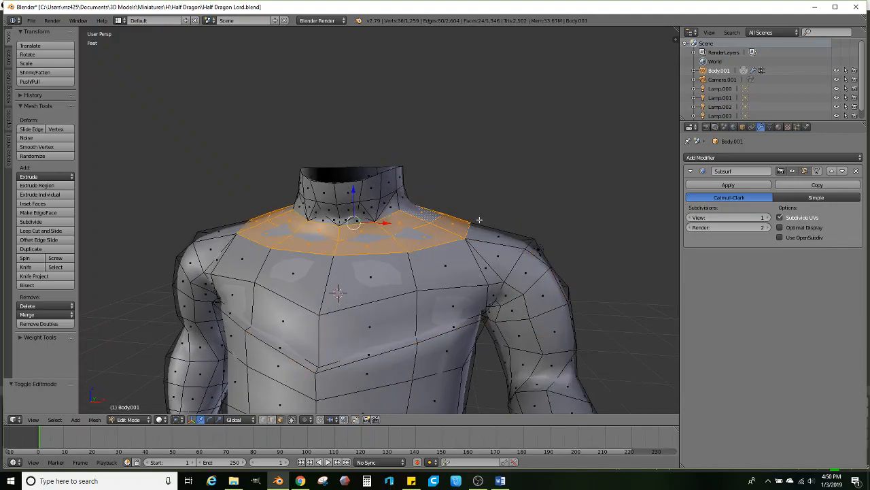
key("e")
right_click(514, 219)
key("s")
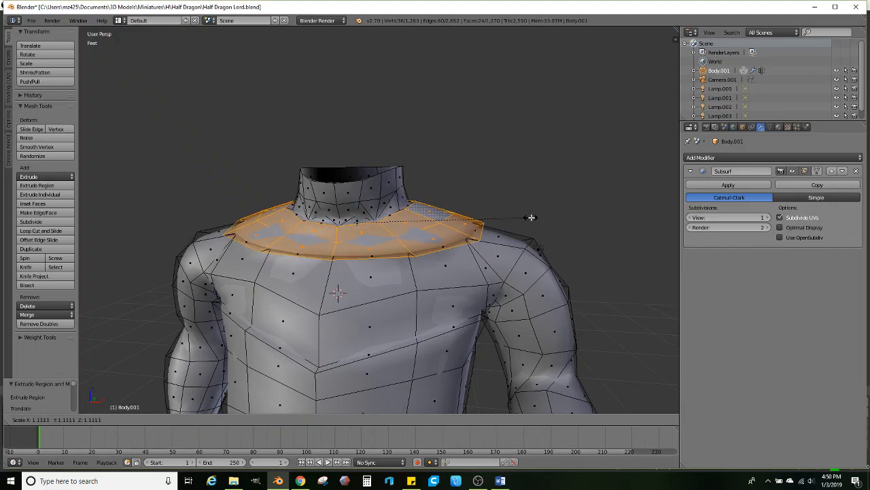
left_click(532, 215)
- Move the collar's front centre rim edge and the centre edge above it forward along Y
middle_click_drag(534, 216, 428, 288)
scroll(440, 272, "up", 3)
right_click(423, 283)
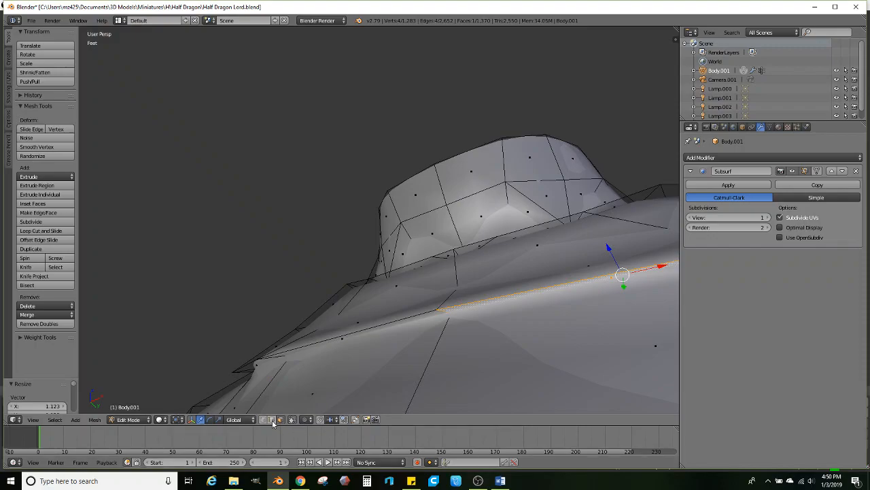
right_click(436, 330)
right_click(437, 328)
scroll(439, 329, "up", 2)
middle_click_drag(438, 330, 418, 322)
left_click_drag(436, 324, 391, 320)
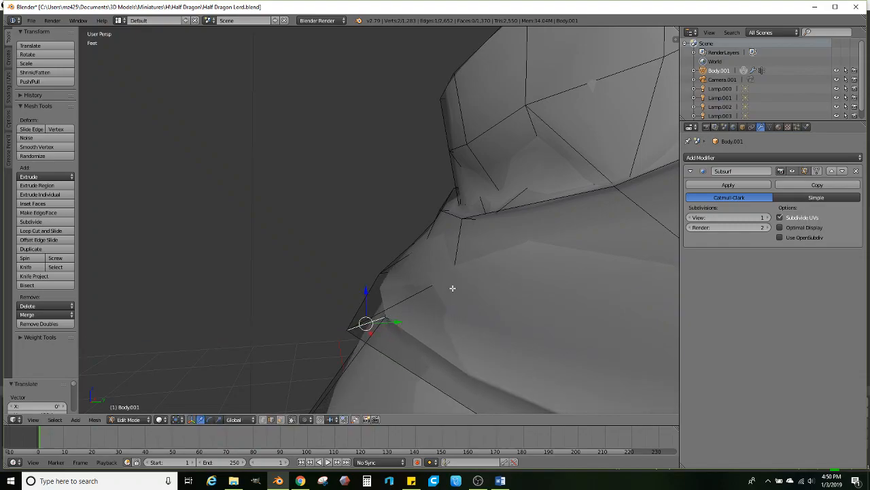
right_click(460, 249)
left_click_drag(487, 247, 465, 251)
- Add a vertical edge loop on each side of the torso's centre line, slid slightly towards the centre
middle_click_drag(372, 288, 437, 259)
scroll(435, 296, "down", 2)
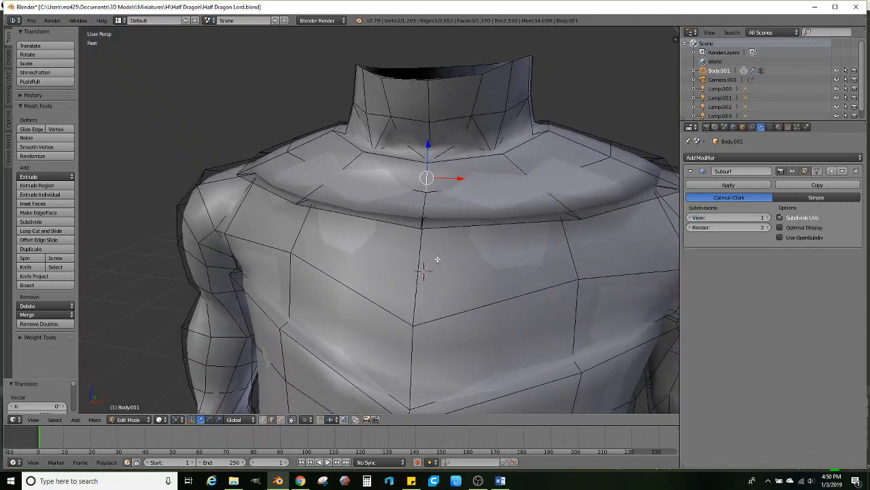
scroll(435, 257, "down", 5)
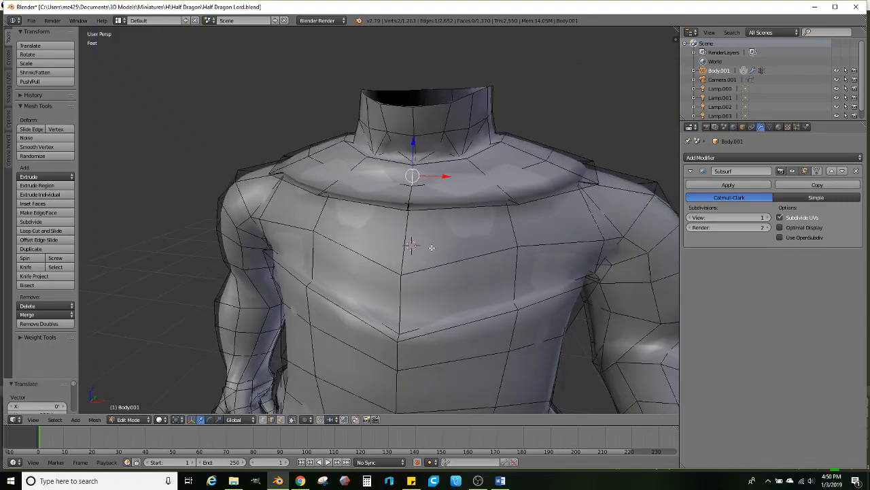
middle_click_drag(431, 255, 406, 261)
scroll(428, 247, "up", 1)
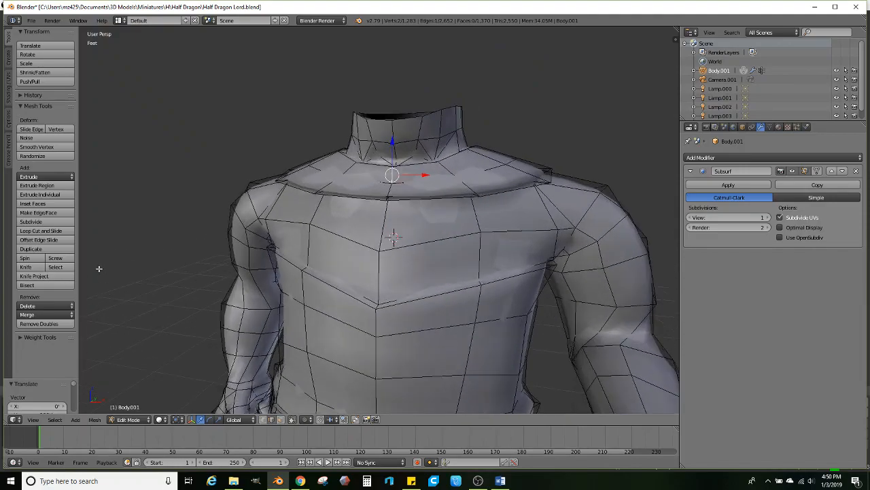
left_click(59, 232)
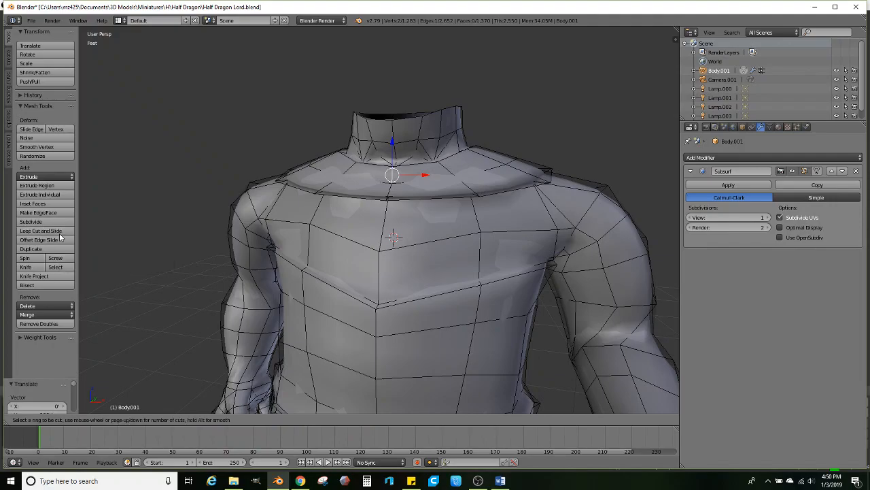
left_click(418, 245)
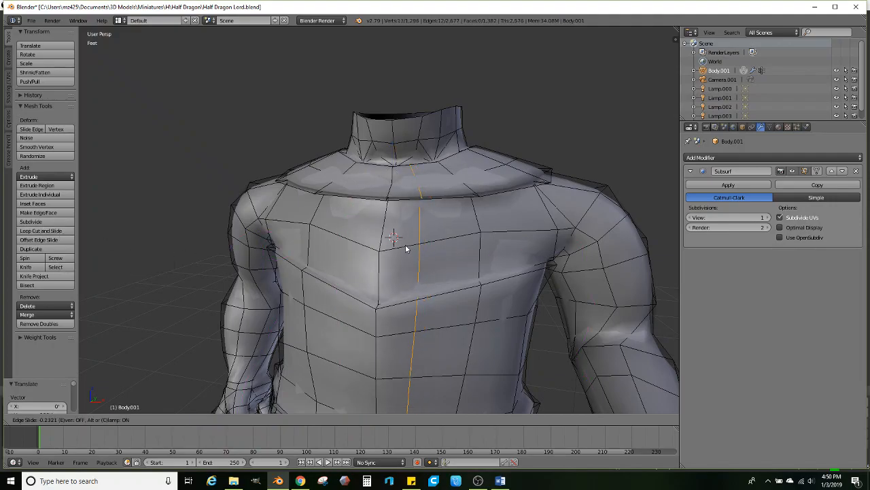
left_click(408, 246)
left_click(49, 233)
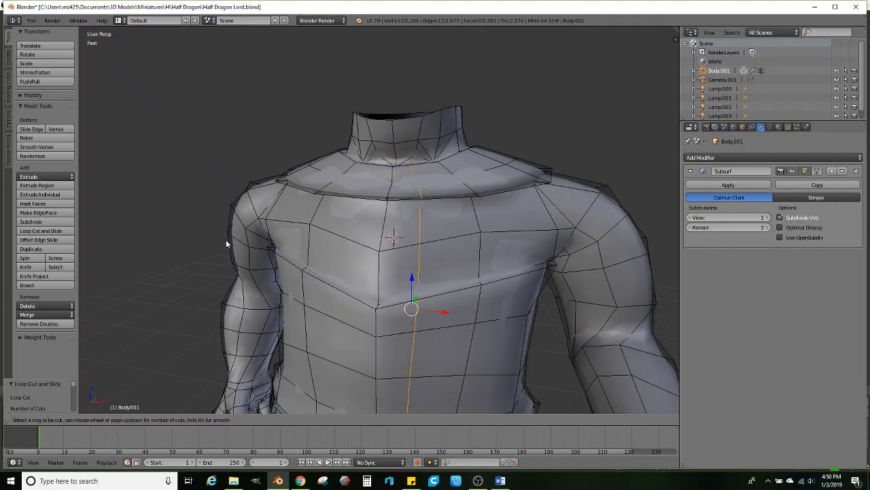
left_click(340, 243)
left_click(346, 241)
- Select the two centre columns of front faces from the collar down to the belt and extrude them outward
scroll(353, 253, "down", 2)
scroll(382, 248, "down", 2)
scroll(383, 248, "up", 3)
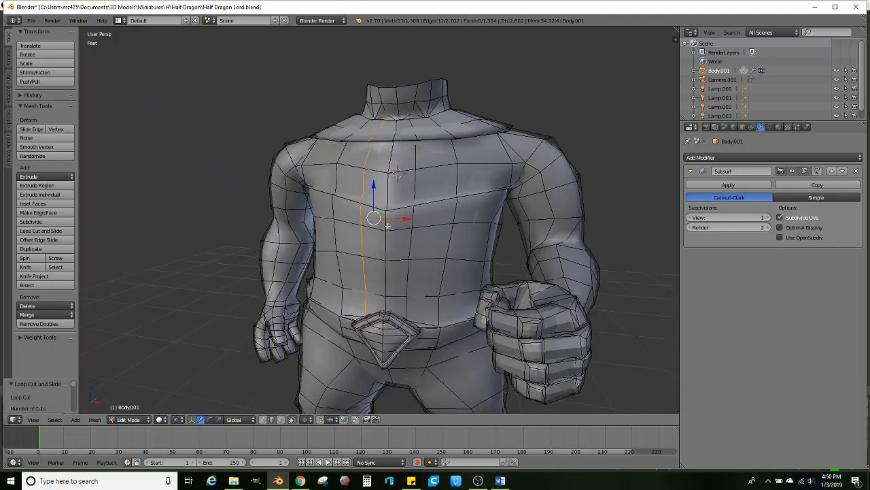
left_click(279, 420)
scroll(401, 204, "up", 2)
right_click(413, 146)
right_click(396, 320, "ctrl")
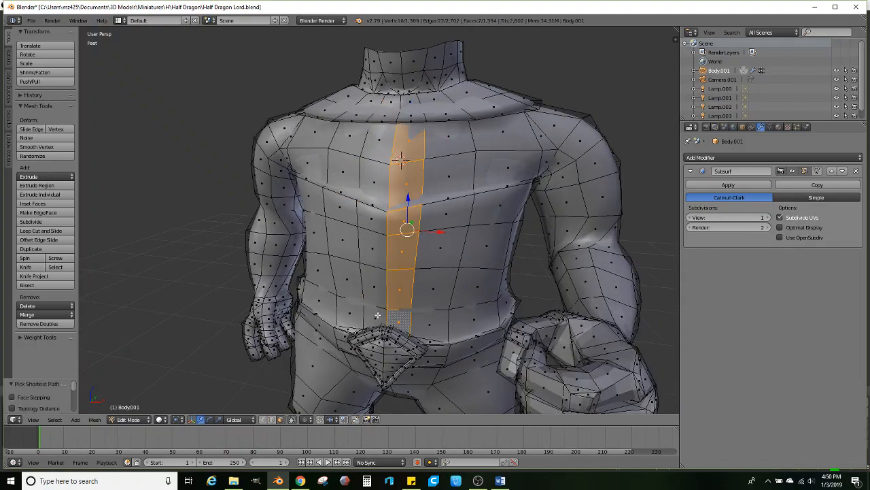
right_click(379, 315, "ctrl")
right_click(378, 136, "ctrl")
middle_click_drag(404, 166, 378, 213)
scroll(371, 197, "up", 2)
key("e")
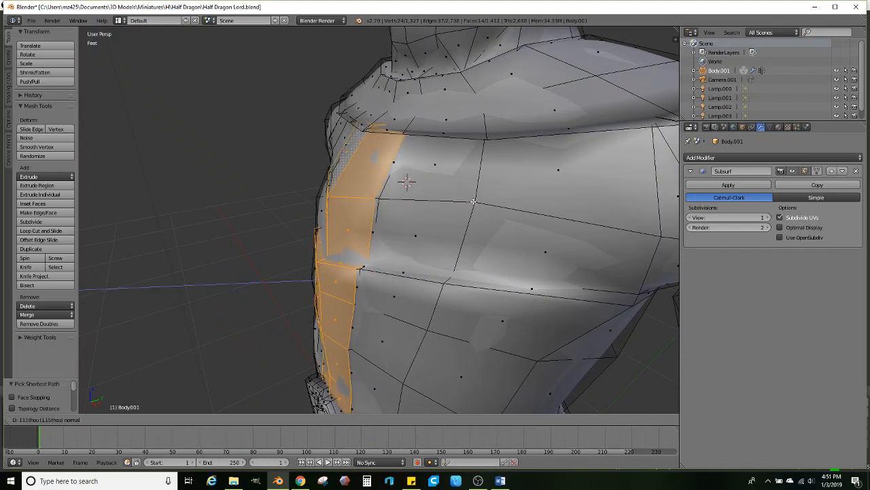
left_click(476, 202)
- Add an edge loop along the side faces of the extruded centre strip
mouse_move(476, 201)
middle_mouse_down()
mouse_move(462, 203)
mouse_move(472, 200)
middle_mouse_up()
scroll(472, 200, "down", 1)
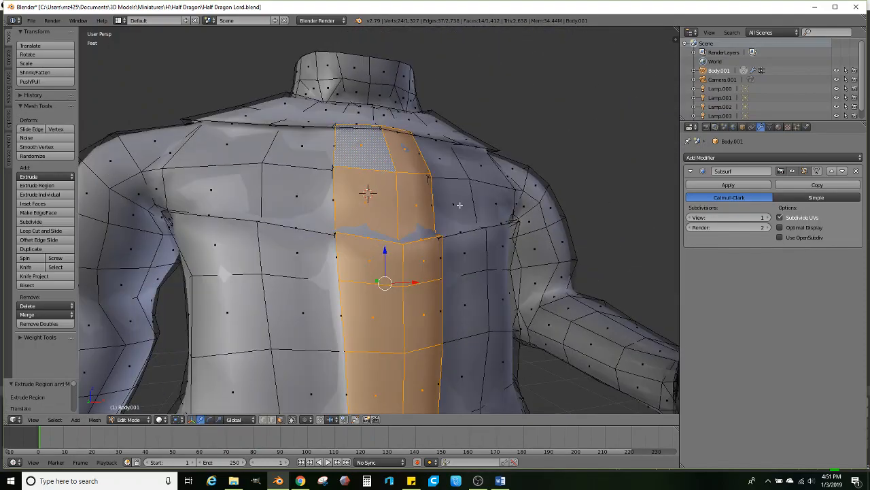
middle_click_drag(401, 228, 425, 245)
scroll(425, 245, "up", 1)
middle_click_drag(334, 230, 367, 228)
scroll(367, 227, "up", 2)
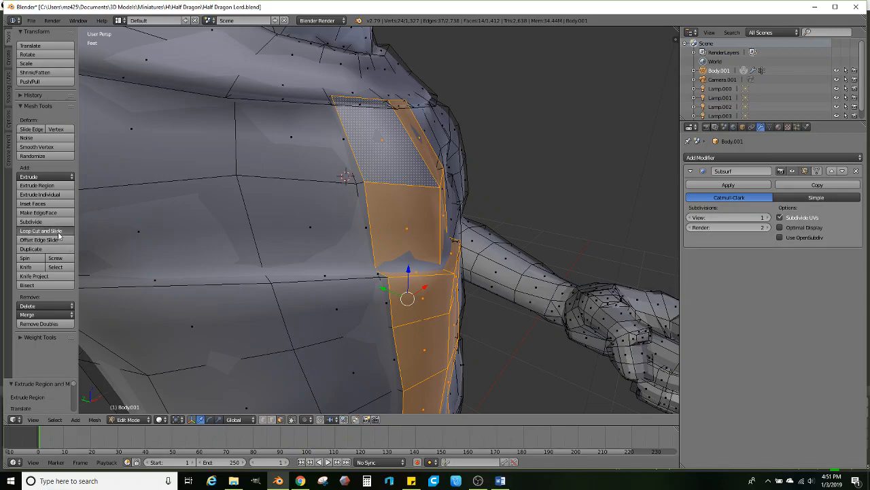
left_click(59, 230)
left_click(363, 185)
left_click(363, 185)
- Examine the raised centre strip and collar on the smoothed body in Object Mode
key("Tab")
scroll(399, 206, "down", 3)
middle_click_drag(400, 211, 350, 195)
scroll(353, 232, "down", 2)
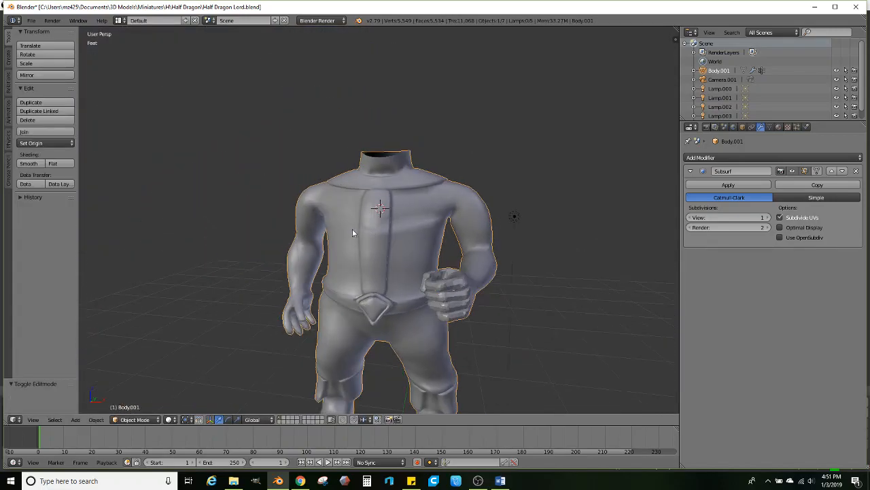
middle_click_drag(379, 242, 361, 276)
scroll(373, 256, "up", 1)
scroll(361, 276, "up", 2)
key("Tab")
scroll(415, 265, "up", 3)
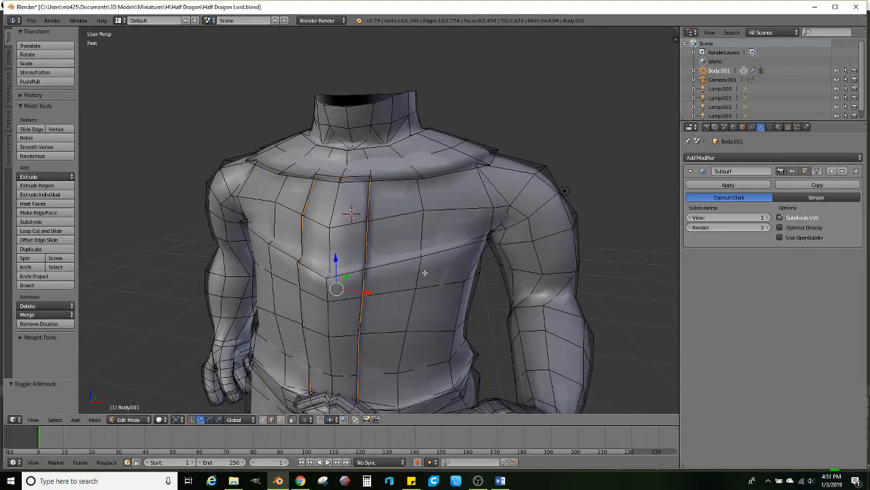
- Select the narrow horizontal ring of faces beneath the chest and extrude it outward
left_click(280, 419)
left_click(438, 257, "alt")
middle_click_drag(439, 257, 367, 266)
key("e")
left_click(478, 235)
key("Tab")
key("Tab")
- Select the collar's outer rim faces, raise them slightly, extrude them downward and scale the result to about 1.032
scroll(364, 282, "up", 2)
right_click(350, 278)
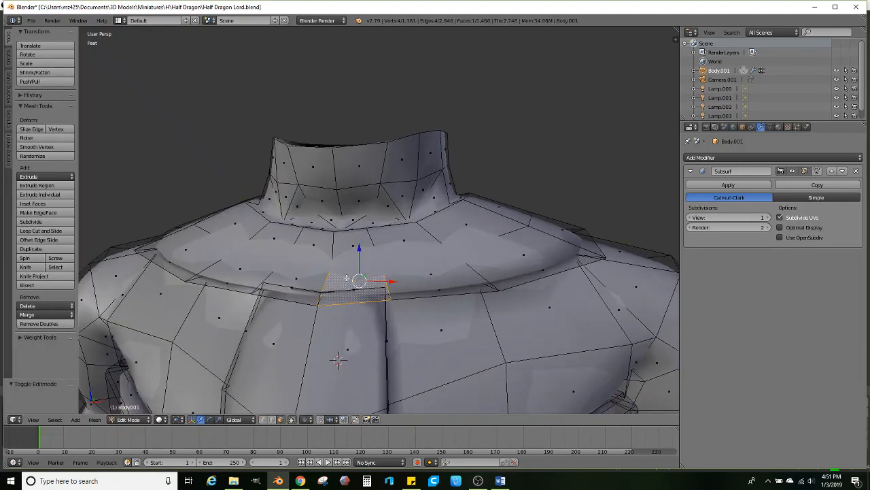
right_click(455, 272, "alt")
left_click_drag(363, 206, 364, 201)
middle_click_drag(355, 269, 441, 271)
middle_click_drag(495, 271, 553, 284)
key("e")
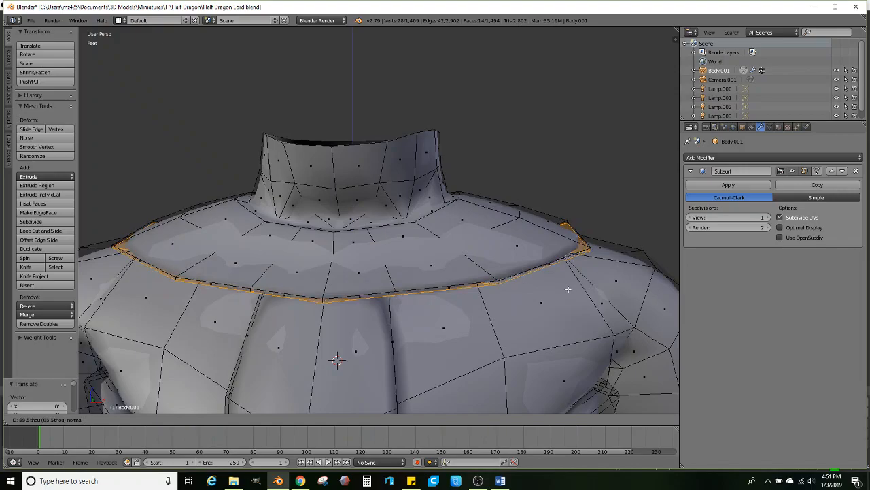
left_click(569, 298)
key("s")
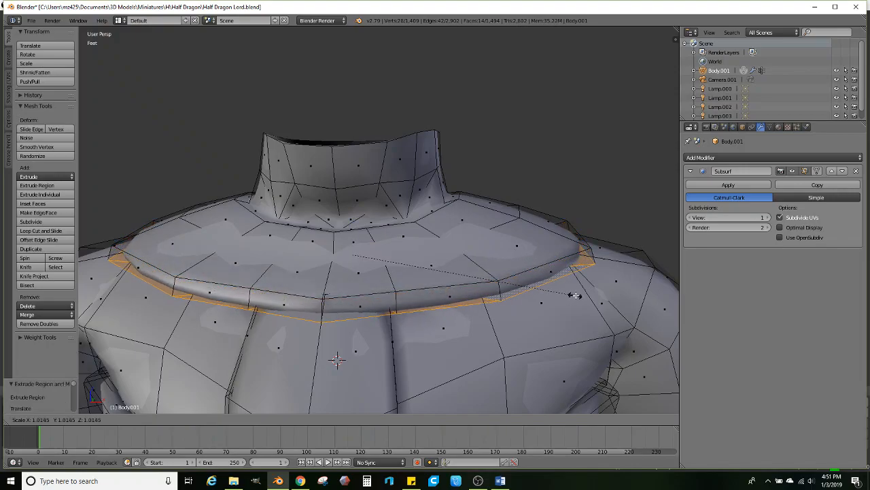
left_click(579, 292)
- Pull the front centre edge of the collar's rim forward to form a point
middle_click_drag(492, 303, 340, 282)
right_click(340, 282)
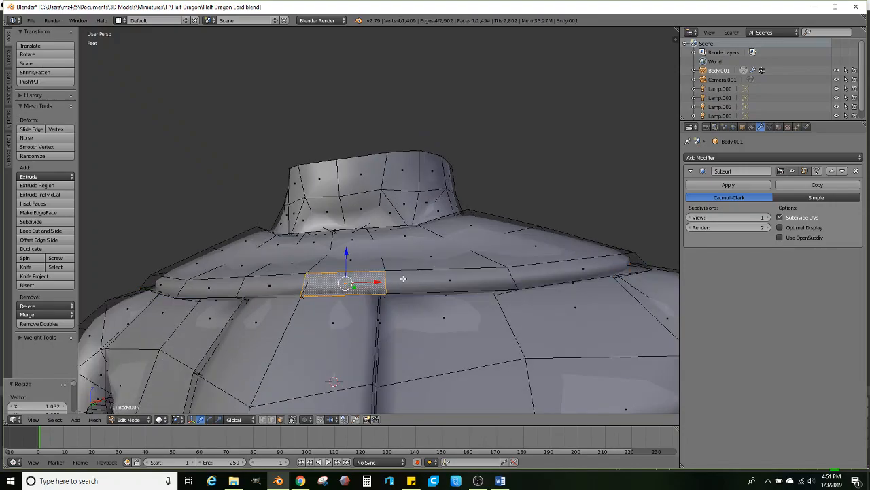
right_click(434, 277, "alt")
middle_click_drag(434, 276, 348, 250)
scroll(371, 271, "up", 2)
right_click(359, 261)
left_click_drag(348, 238, 285, 254)
middle_click_drag(285, 254, 366, 267)
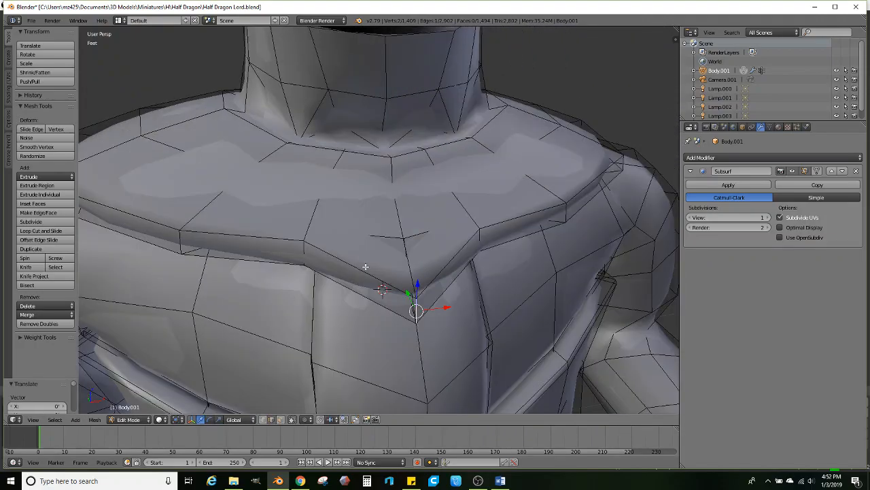
- Select the centre edge on top of the collar and raise it along Z
right_click(405, 240)
middle_click_drag(405, 238, 408, 228)
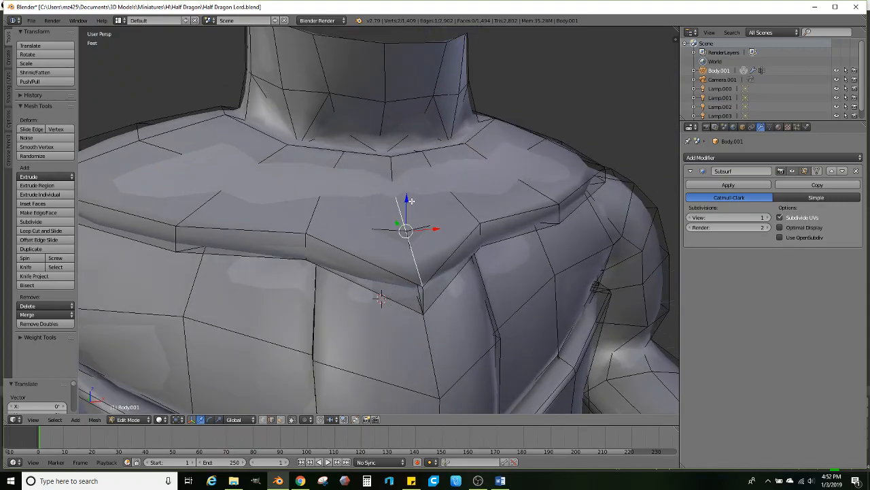
key("g")
key("z")
left_click(410, 188)
- Cut two edge loops around the underside of the collar's rim and subdivide the second loop with one cut
scroll(410, 189, "down", 3)
middle_click_drag(410, 189, 418, 243)
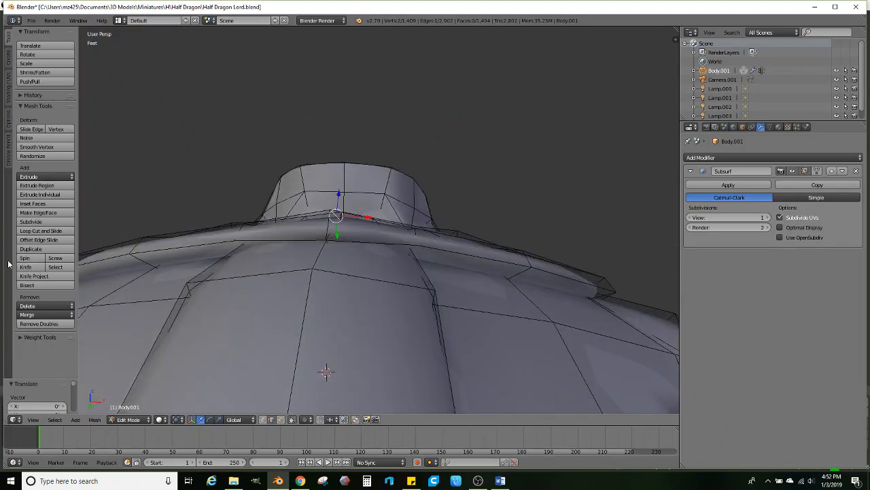
left_click(41, 230)
left_click(519, 275)
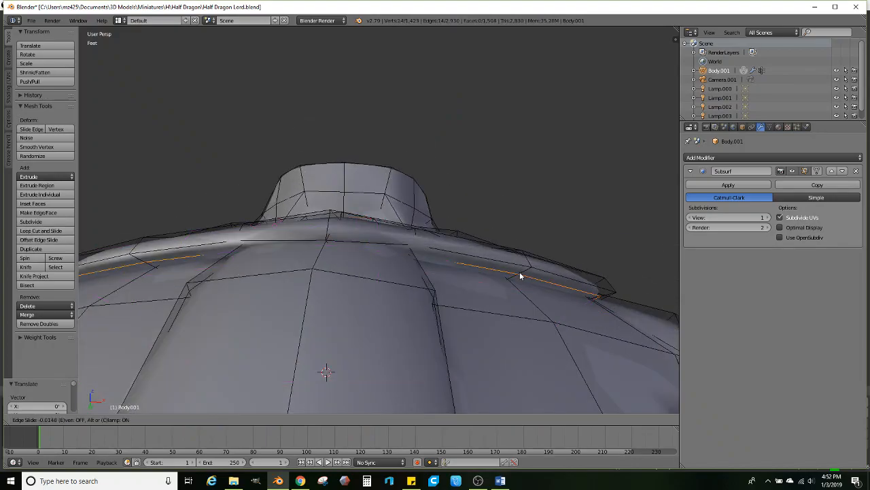
left_click(518, 275)
left_click(41, 231)
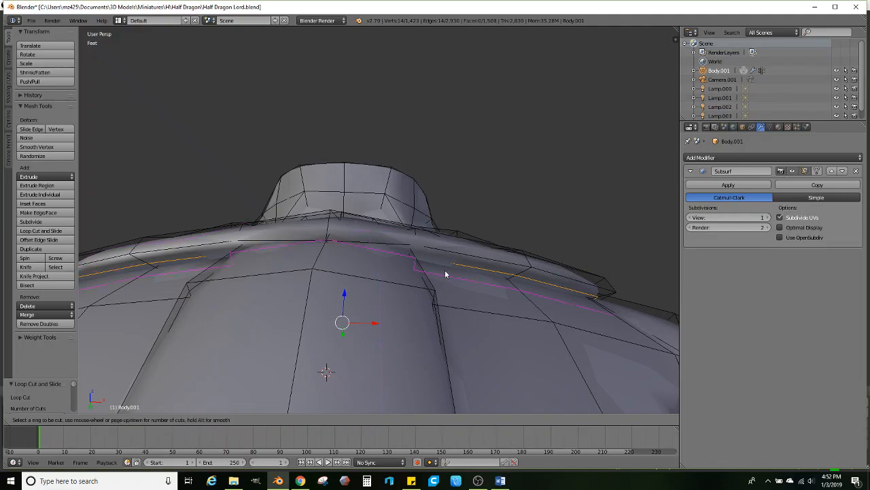
left_click(512, 279)
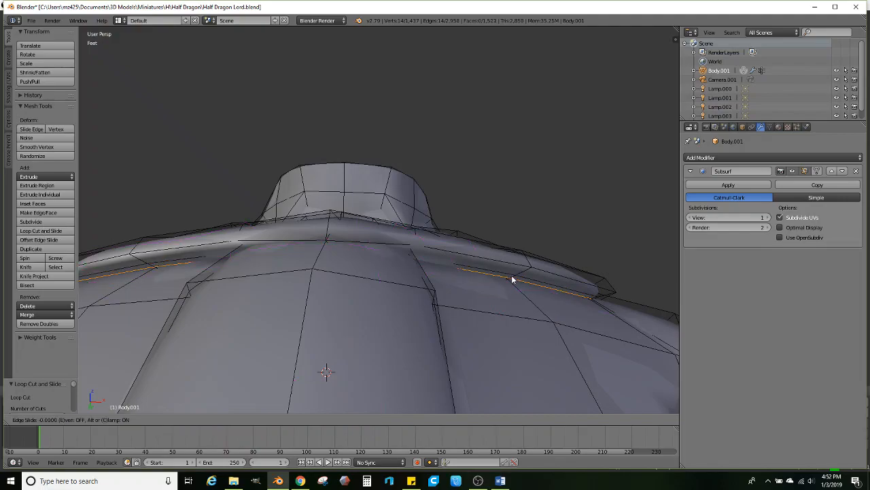
left_click(513, 278)
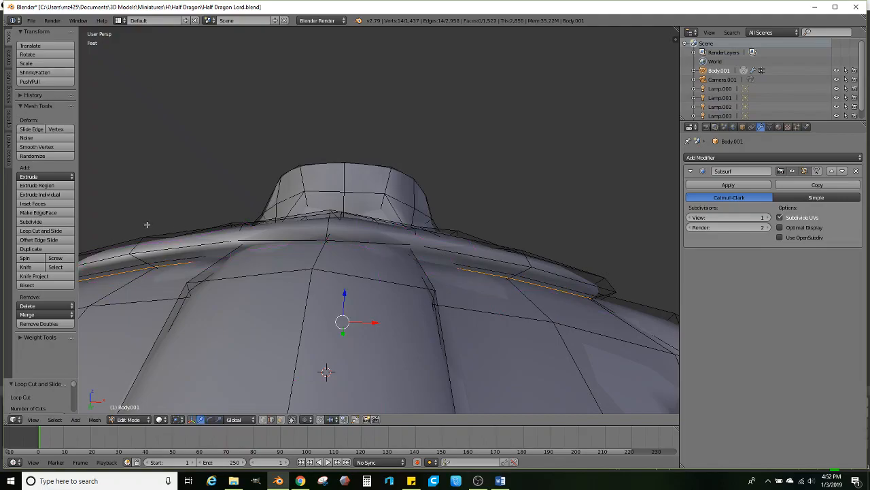
left_click(30, 222)
- Cut an edge loop around the base of the neck and subdivide it with one cut
middle_click_drag(353, 320, 285, 209)
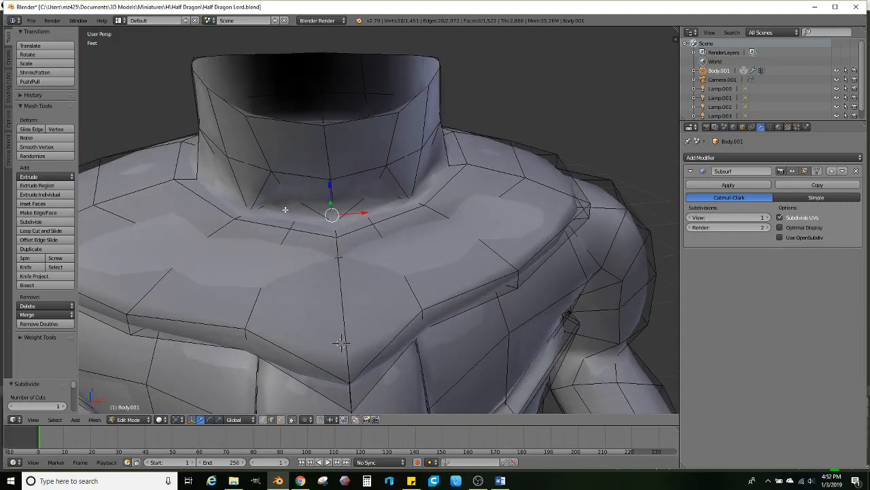
left_click(60, 230)
double_click(419, 206)
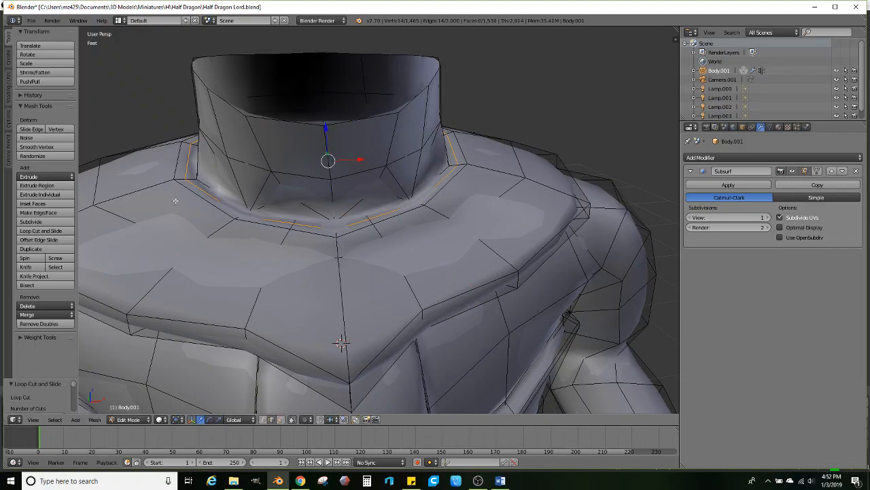
left_click(30, 222)
- Cut four radial edge loops into the collar's front, two on each side of the centre line
middle_click_drag(219, 252, 340, 279)
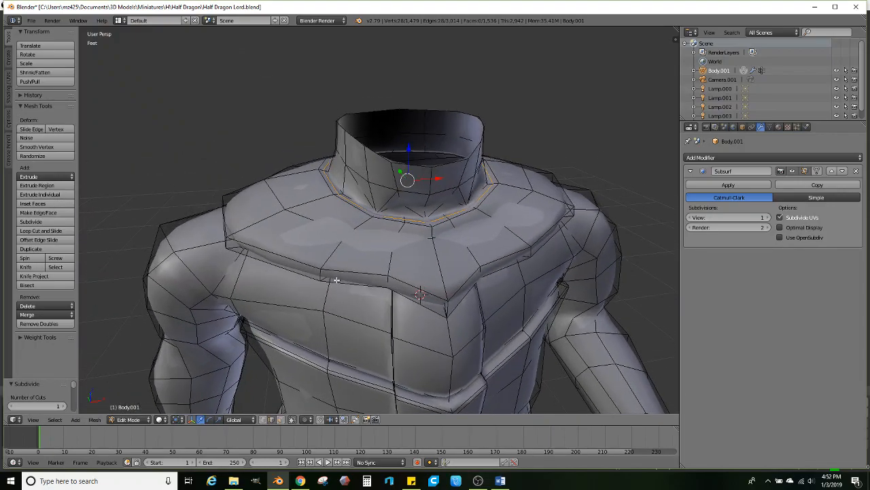
scroll(341, 279, "up", 1)
left_click(42, 231)
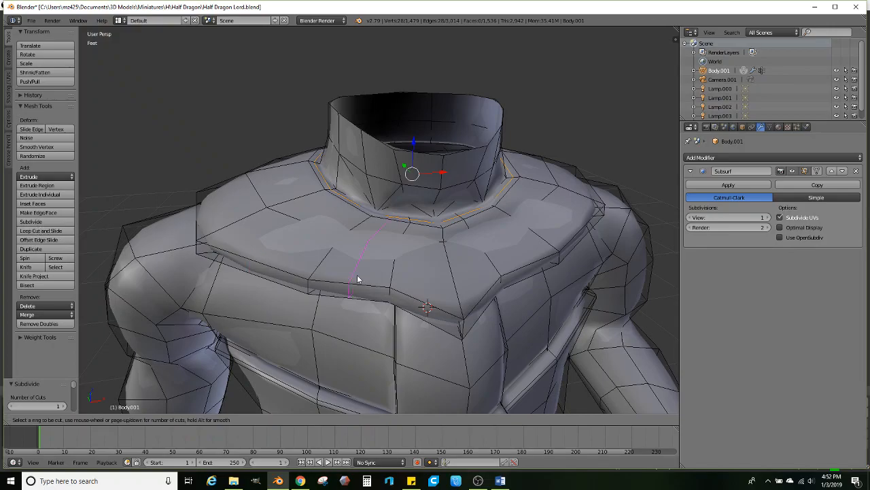
left_click(357, 279)
middle_click_drag(358, 278, 326, 278)
left_click(44, 233)
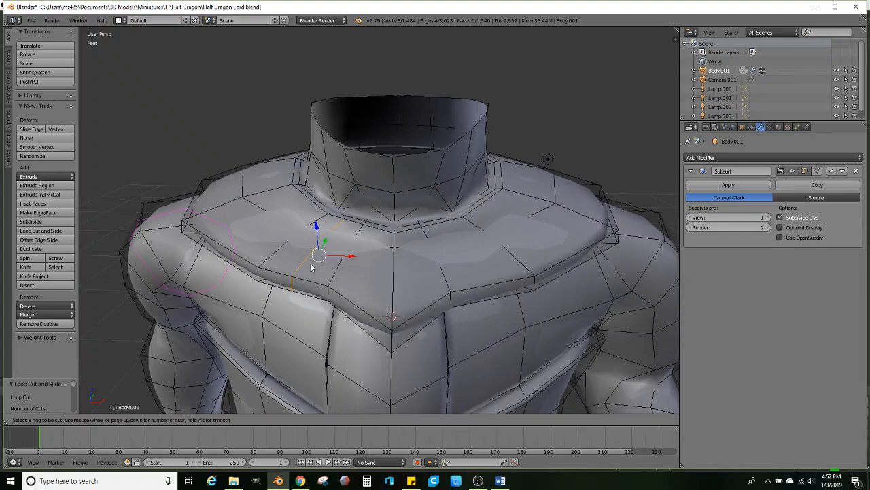
left_click(494, 285)
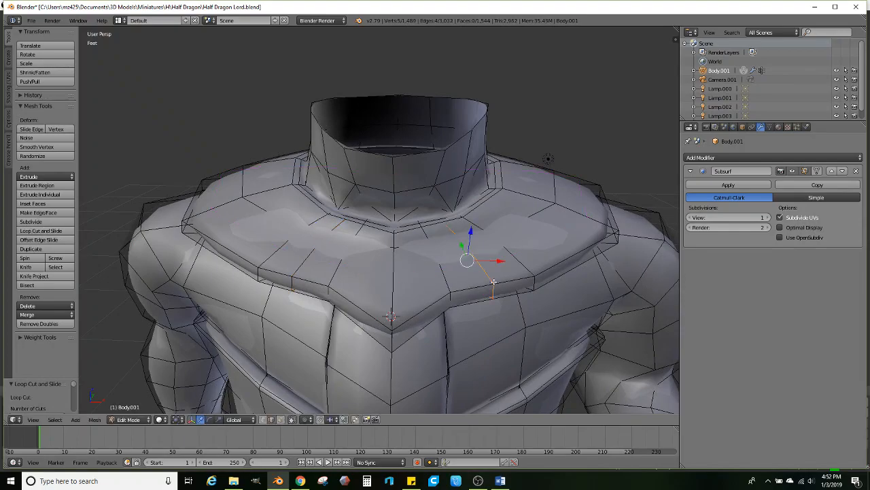
left_click(52, 232)
left_click(241, 258)
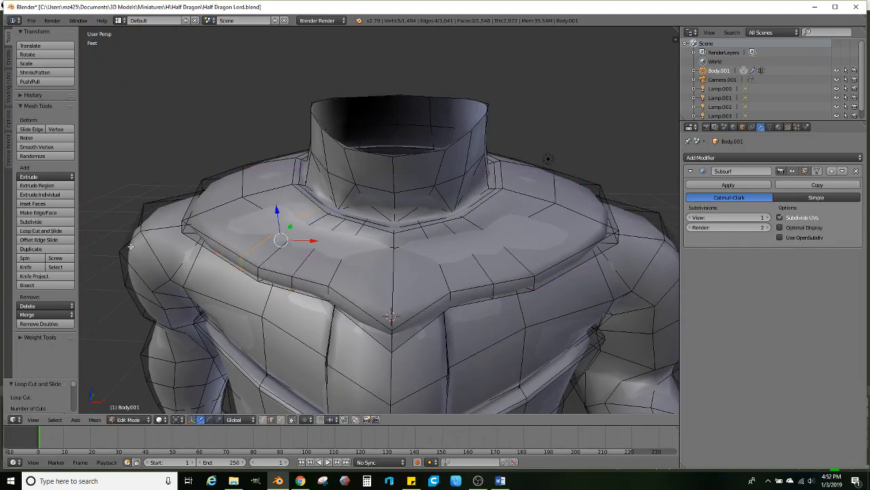
left_click(66, 232)
left_click(544, 272)
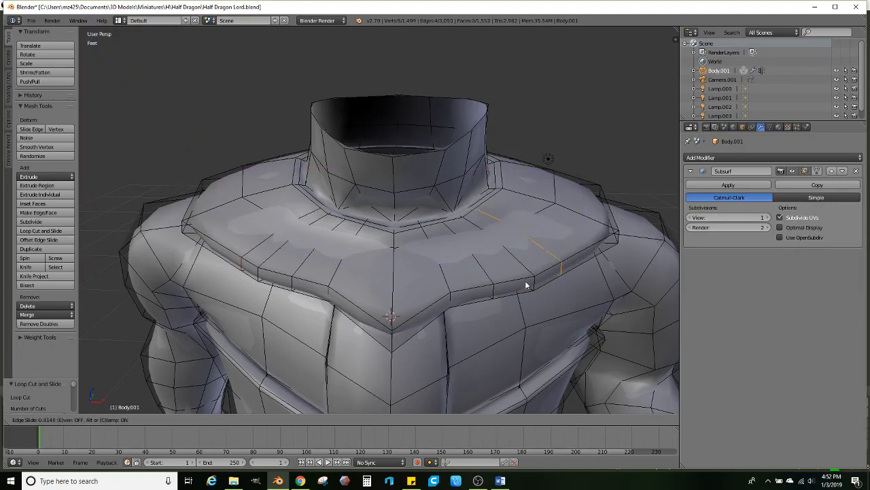
left_click(520, 286)
- Pull a front rim edge of the collar outward and down, and scale it to form a side point
middle_click_drag(521, 286, 373, 271)
scroll(376, 271, "up", 2)
left_click_drag(360, 283, 338, 287)
middle_click_drag(340, 287, 346, 235)
left_click_drag(312, 265, 314, 282)
key("s")
left_click(534, 288)
- Pull the matching rim edge on the opposite side outward and scale it to about 1.729 as a second side point
scroll(537, 287, "down", 3)
middle_click_drag(577, 293, 420, 338)
middle_click_drag(394, 280, 412, 332)
scroll(444, 310, "down", 1)
scroll(402, 331, "up", 1)
left_click_drag(405, 341, 392, 348)
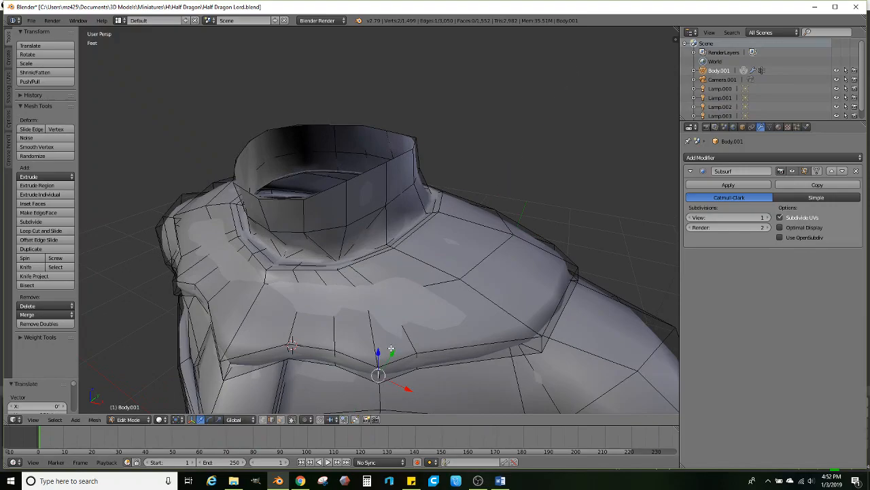
middle_click_drag(391, 348, 466, 291)
left_click_drag(505, 234, 508, 232)
key("s")
left_click(656, 263)
- Select the ring of collar faces around the neck base and extrude it about 344 thou along its normal
scroll(433, 302, "down", 3)
middle_click_drag(433, 301, 435, 258)
scroll(422, 284, "up", 2)
right_click(435, 258, "alt")
key("e")
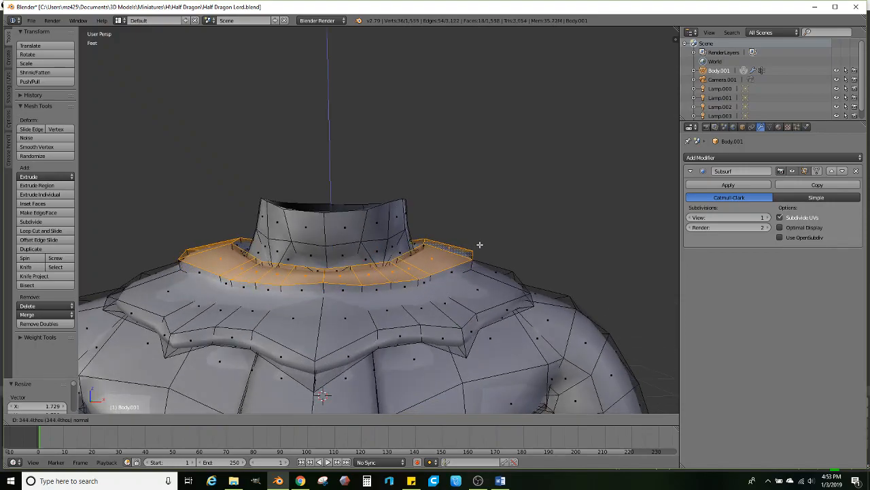
left_click(479, 245)
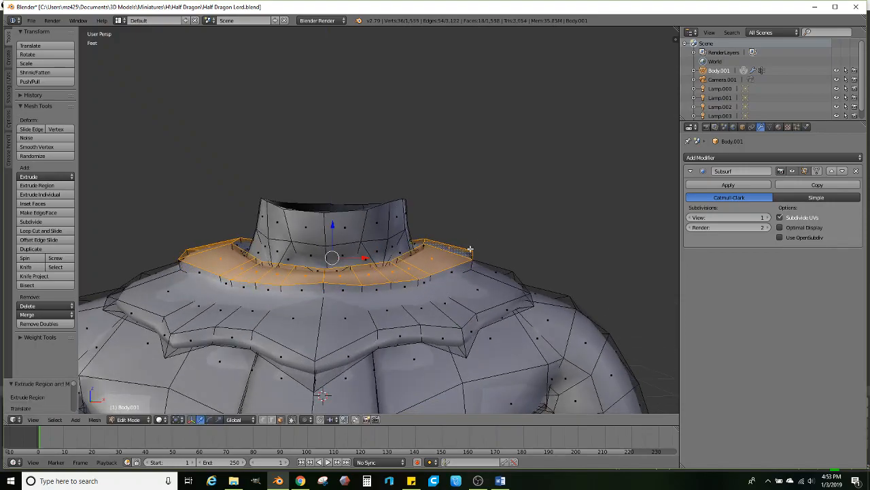
- Select the raised ring's outer side faces, extrude them in place and scale the new faces outward
right_click(420, 284, "alt")
middle_click_drag(433, 273, 474, 275)
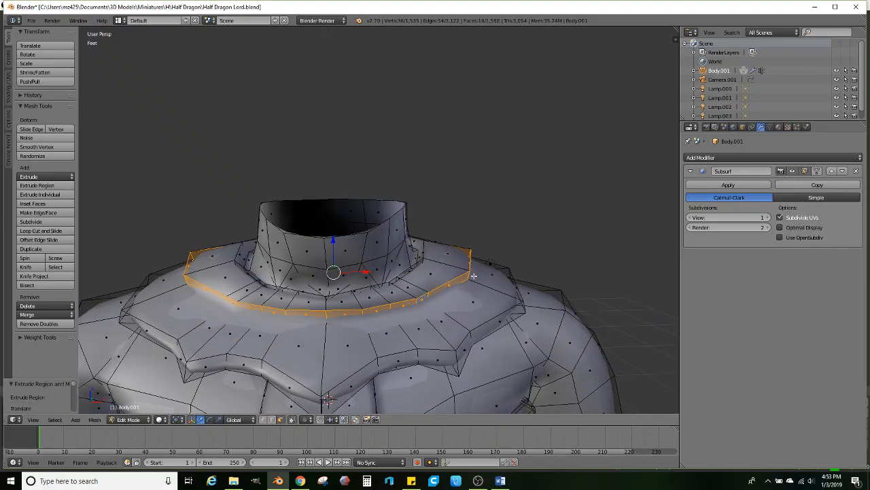
key("e")
right_click(516, 275)
key("s")
left_click(530, 276)
- Select the central back faces of both collar tiers, from the neck base to the lower tier
middle_click_drag(530, 276, 332, 305)
middle_click_drag(442, 299, 418, 287)
scroll(411, 288, "up", 2)
right_click(418, 286)
right_click(362, 274, "ctrl")
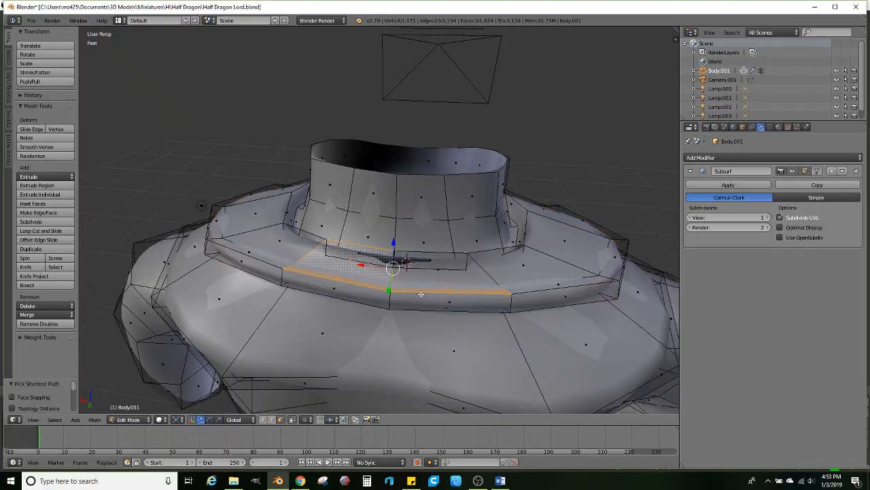
right_click(433, 276, "ctrl")
right_click(417, 356, "ctrl")
right_click(335, 336, "ctrl")
right_click(342, 290, "ctrl")
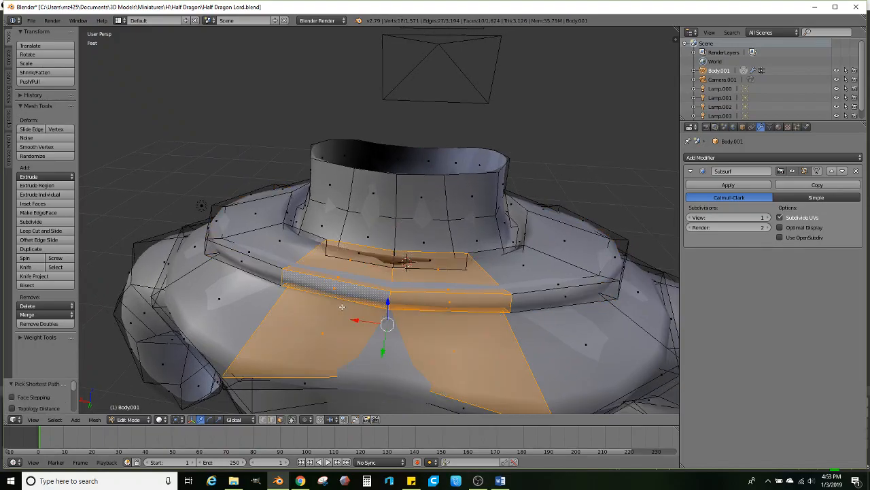
- Try shifting the selected back faces of the collar backward, and undo the move
middle_click_drag(345, 304, 317, 313)
left_click_drag(346, 348, 342, 361)
middle_click_drag(354, 340, 306, 344)
key("ctrl+z")
- Extend the selection across the back centre of the collar's tiers and shift those faces backward
right_click(440, 300, "ctrl")
right_click(333, 298, "ctrl")
right_click_drag(345, 306, 333, 312)
key("ctrl+z")
left_click_drag(340, 310, 342, 316)
- Lasso-select the neck and collar in wireframe, and add the missed collar loops and upper-back faces
mouse_move(341, 316)
middle_mouse_down()
mouse_move(419, 226)
mouse_move(466, 222)
mouse_move(421, 224)
mouse_move(429, 225)
mouse_move(414, 250)
middle_mouse_up()
key("z")
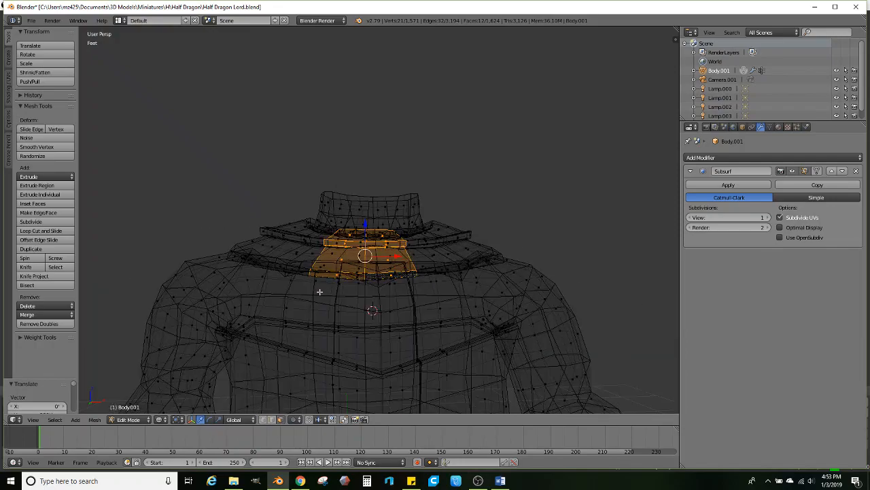
mouse_move(432, 297)
left_mouse_down("ctrl")
mouse_move(444, 154)
mouse_move(316, 140)
mouse_move(292, 196)
mouse_move(284, 272)
left_mouse_up("ctrl")
mouse_move(284, 272)
middle_mouse_down()
mouse_move(332, 286)
mouse_move(428, 227)
mouse_move(420, 181)
mouse_move(322, 240)
middle_mouse_up()
key("z")
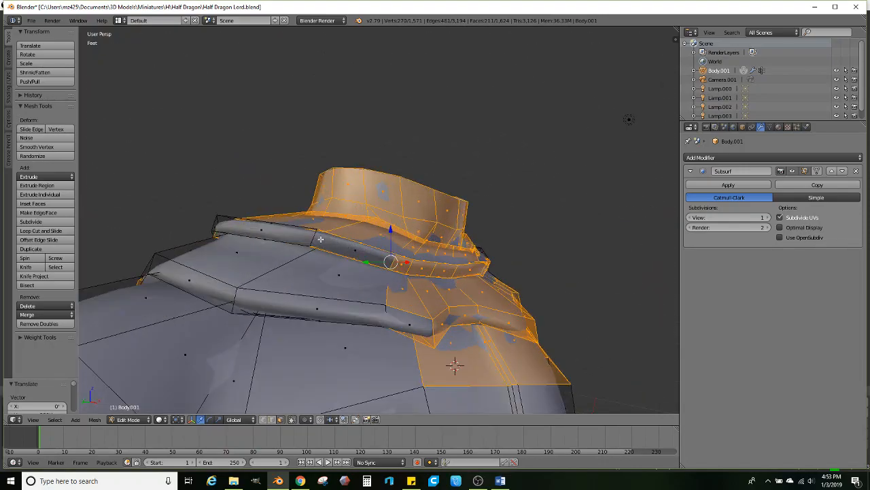
right_click(263, 265, "shift")
right_click(236, 297, "alt+shift")
right_click(271, 336, "shift")
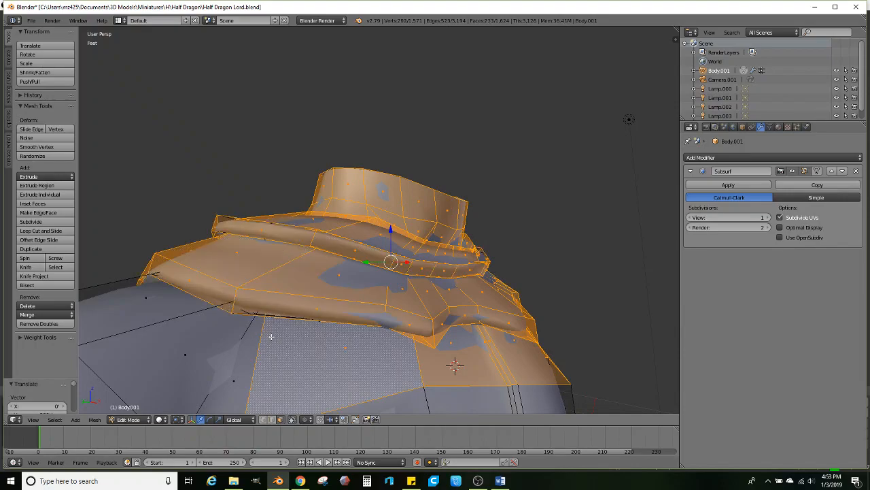
- Add the remaining side faces of the collar and scale the selection to about 1.058 in X and Y only
middle_click_drag(410, 334, 325, 297)
scroll(324, 296, "up", 1)
right_click(505, 260, "alt+shift")
middle_click_drag(505, 262, 415, 299)
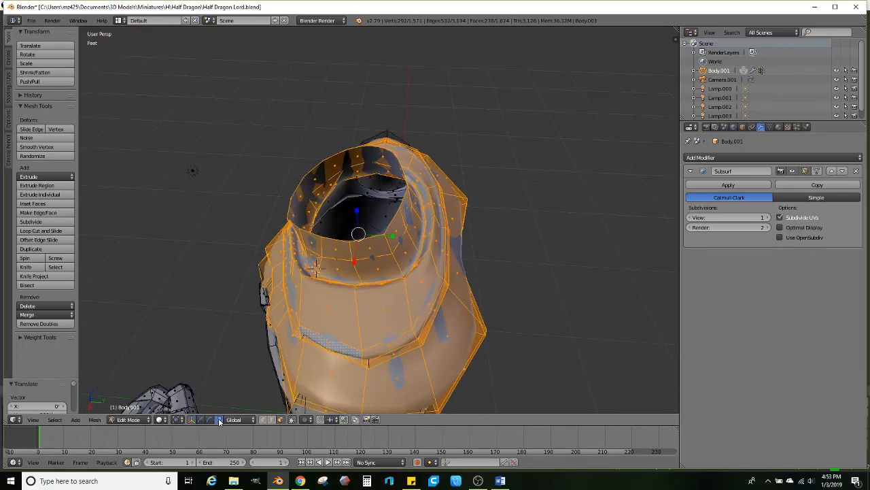
key("s")
key("shift+z")
left_click(399, 237)
middle_click_drag(398, 237, 444, 232)
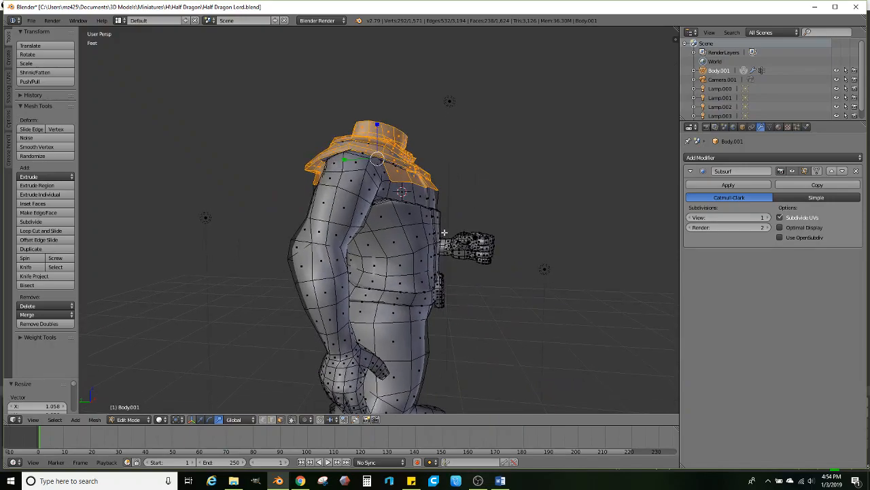
- Lasso-select the upper torso, both arms and both hands in wireframe, stopping above the waist
mouse_move(469, 215)
middle_mouse_down()
mouse_move(361, 231)
mouse_move(394, 229)
mouse_move(398, 243)
mouse_move(400, 235)
middle_mouse_up()
scroll(390, 227, "down", 1)
key("z")
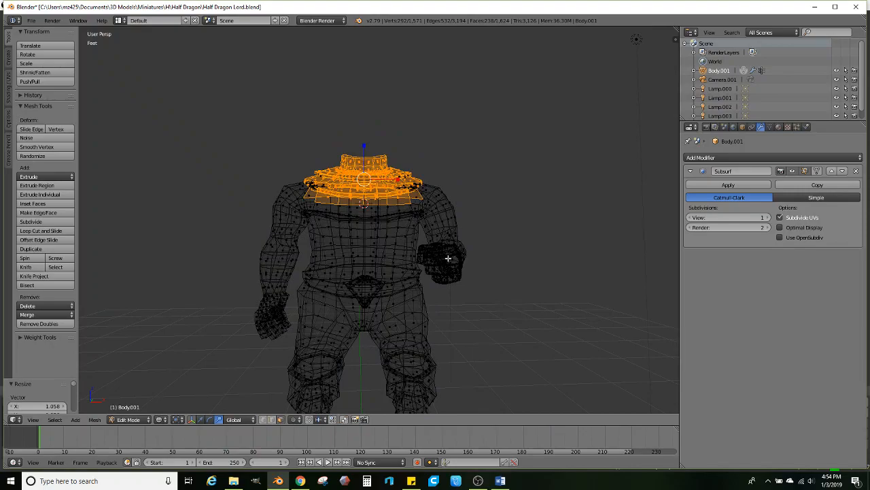
middle_click_drag(447, 258, 461, 252)
right_click(459, 256)
mouse_move(443, 276)
left_mouse_down("ctrl")
mouse_move(491, 109)
mouse_move(425, 94)
mouse_move(204, 170)
mouse_move(200, 268)
mouse_move(283, 268)
mouse_move(306, 244)
mouse_move(375, 241)
left_mouse_up("ctrl")
left_click_drag(422, 260, 427, 262, "ctrl")
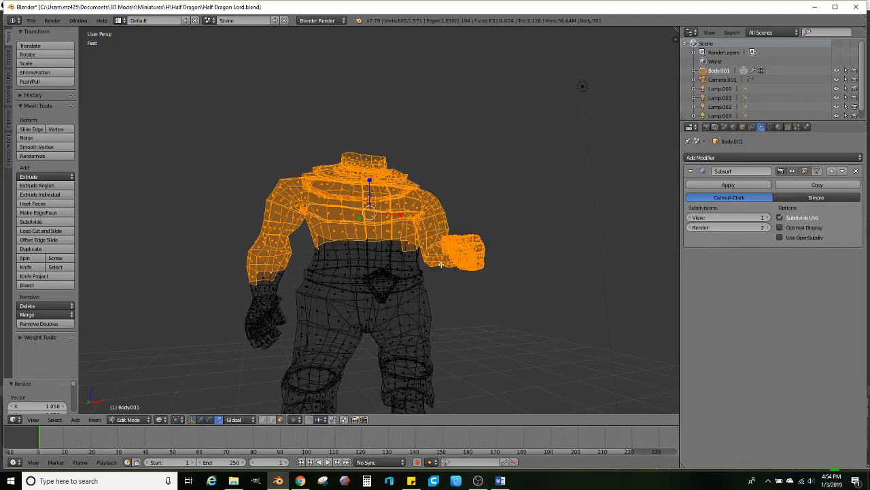
mouse_move(269, 354)
left_mouse_down("ctrl")
mouse_move(296, 302)
mouse_move(266, 246)
mouse_move(219, 326)
mouse_move(229, 346)
left_mouse_up("ctrl")
scroll(293, 258, "up", 2)
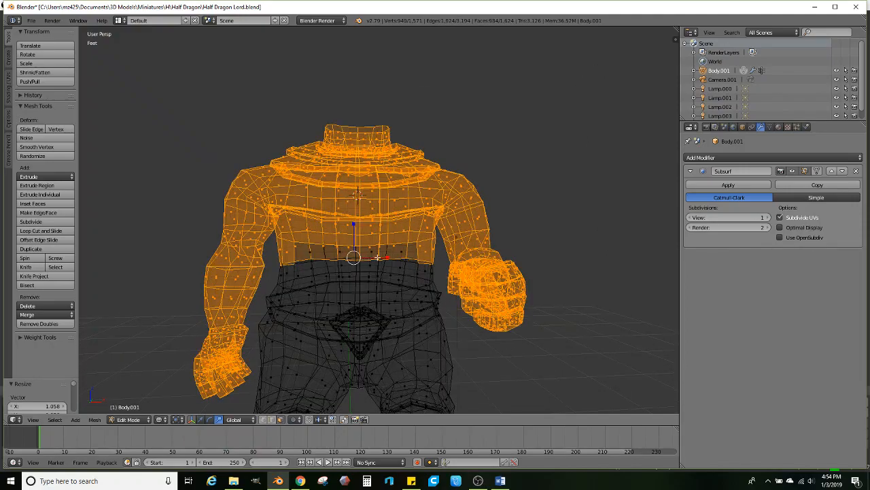
- Add the missed face on the torso's side to the upper-body selection and switch the manipulator to translate
key("z")
scroll(398, 257, "up", 2)
right_click(431, 266, "shift")
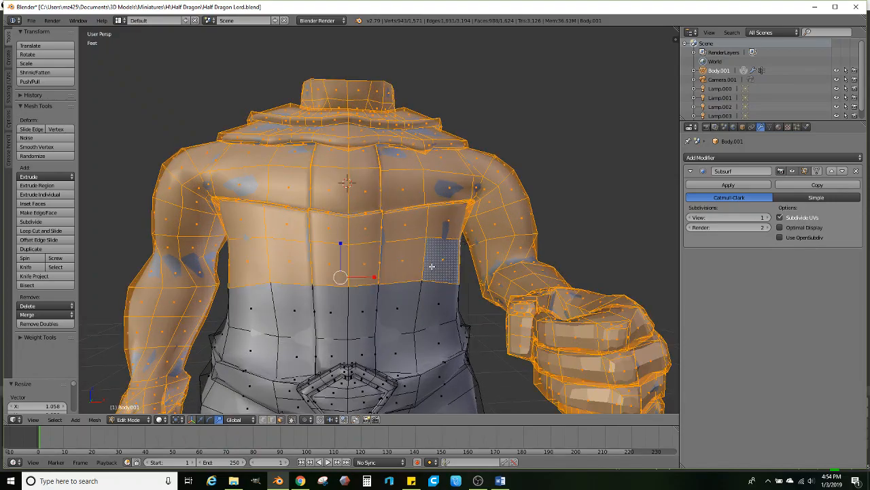
key("z")
middle_click_drag(376, 297, 374, 279)
key("z")
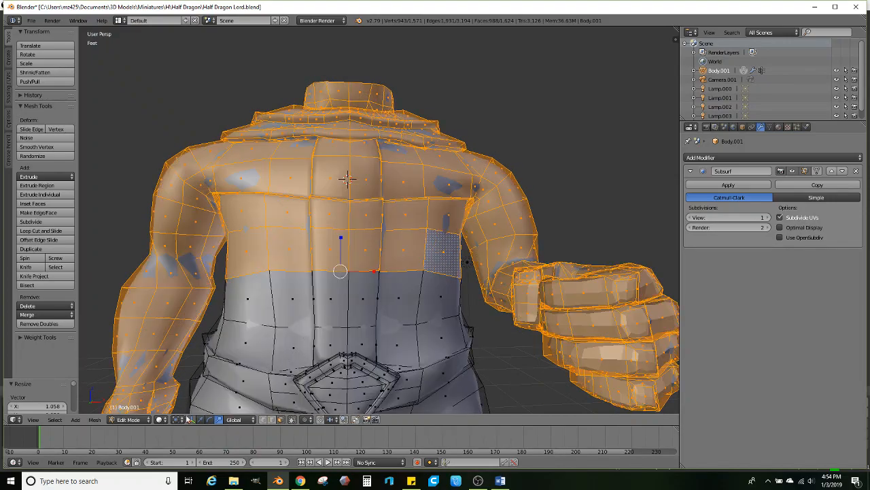
middle_click_drag(336, 237, 464, 267)
key("a")
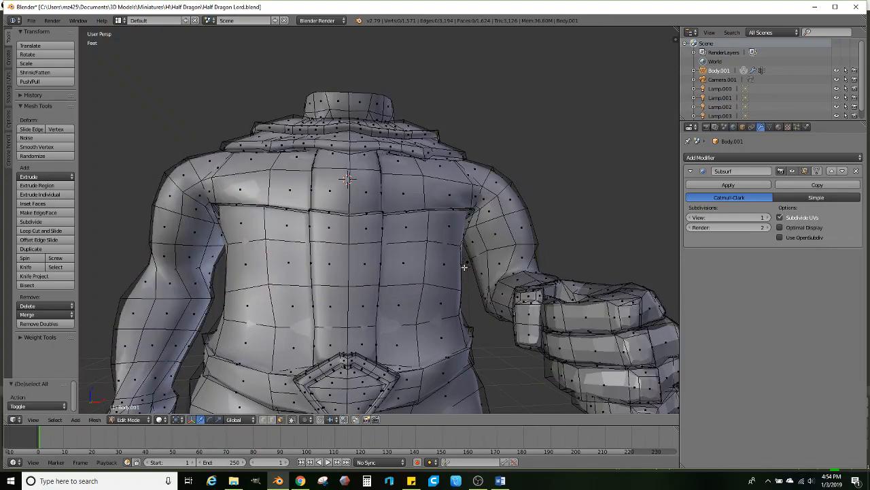
key("ctrl+z")
- Raise the selected upper body about 36 thou along Z
scroll(408, 268, "down", 3)
mouse_move(399, 268)
middle_mouse_down("shift")
mouse_move(403, 251)
mouse_move(392, 250)
middle_mouse_up("shift")
scroll(403, 251, "down", 2)
scroll(380, 255, "up", 4)
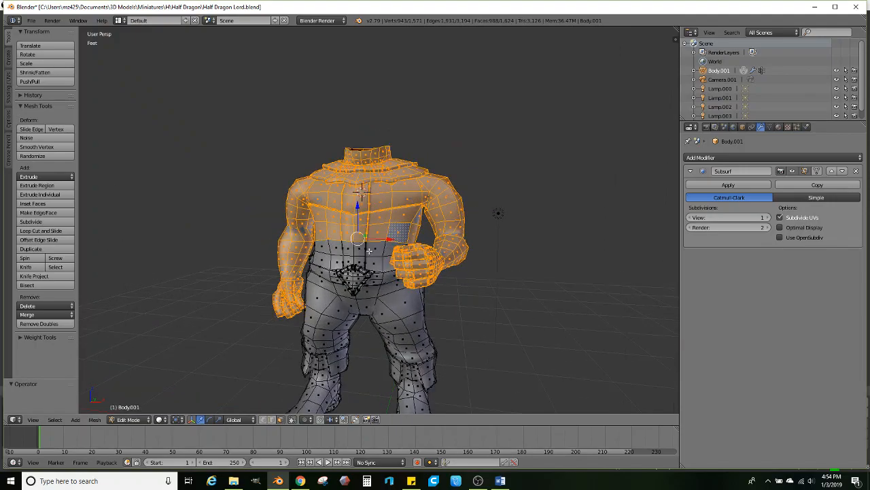
key("g")
key("z")
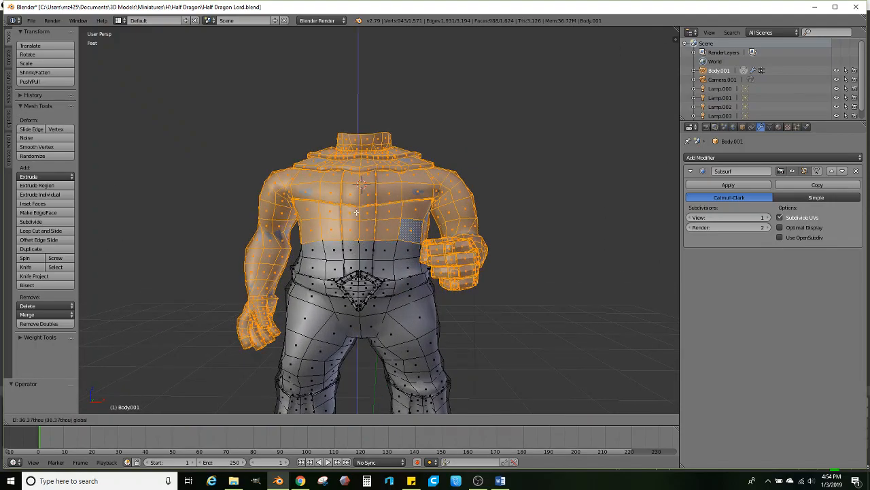
left_click(357, 213)
- Select the horizontal edge loop around the abdomen just above the belt and dissolve it
middle_click_drag(357, 212, 304, 423)
right_click(353, 274, "alt")
middle_click_drag(353, 274, 443, 279)
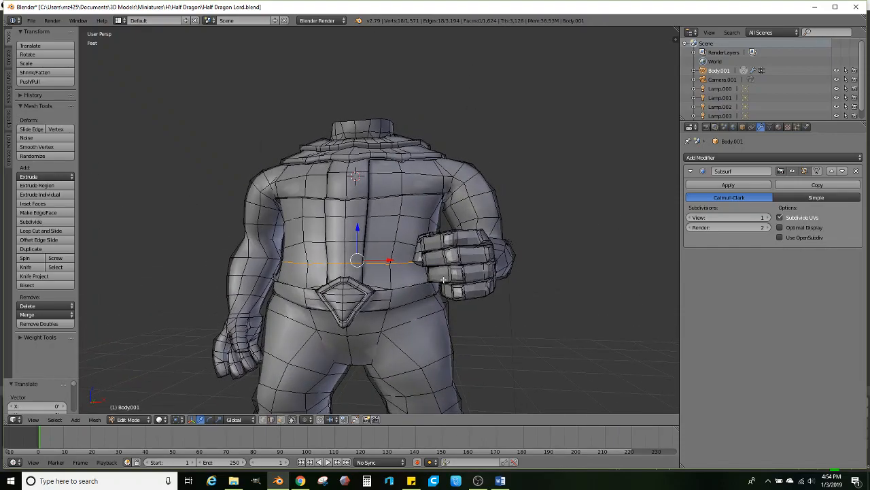
key("x")
left_click(444, 279)
scroll(383, 284, "down", 2)
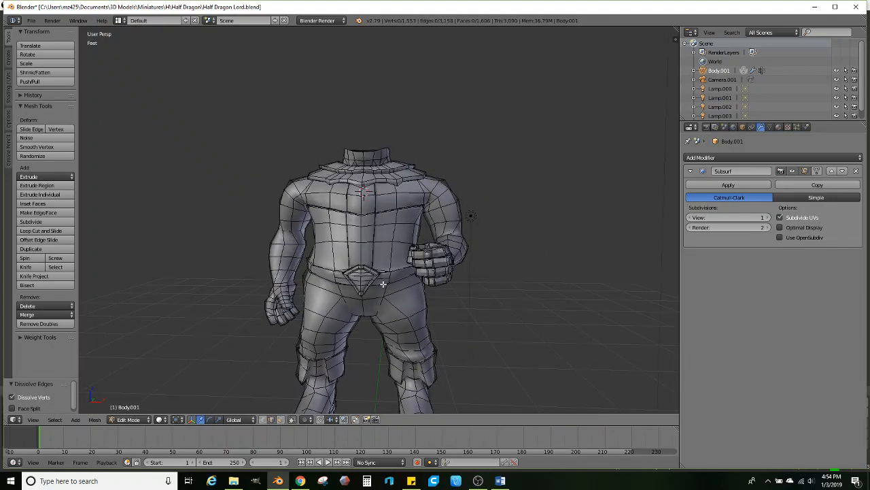
scroll(383, 285, "down", 1)
mouse_move(383, 284)
middle_mouse_down()
mouse_move(366, 266)
mouse_move(381, 275)
middle_mouse_up()
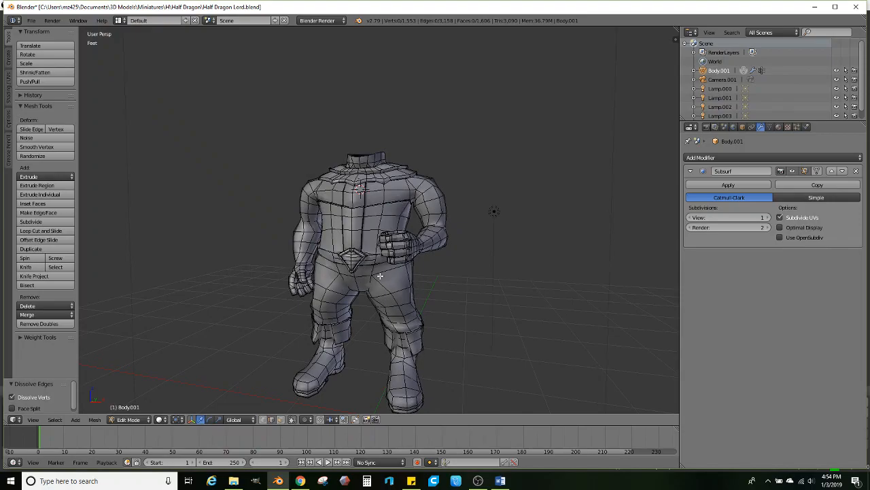
- Examine the torso's front, the groove beneath the chest, the collar and the belt from several angles
scroll(469, 216, "up", 3)
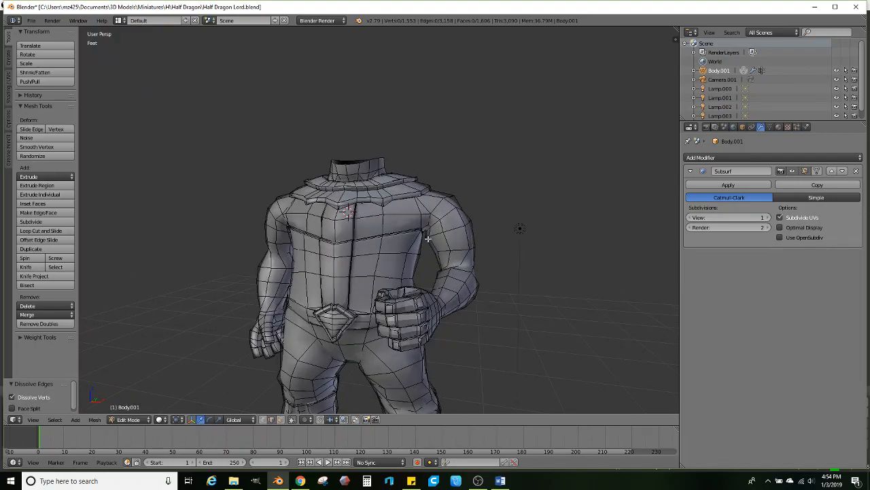
middle_click_drag(401, 250, 421, 228)
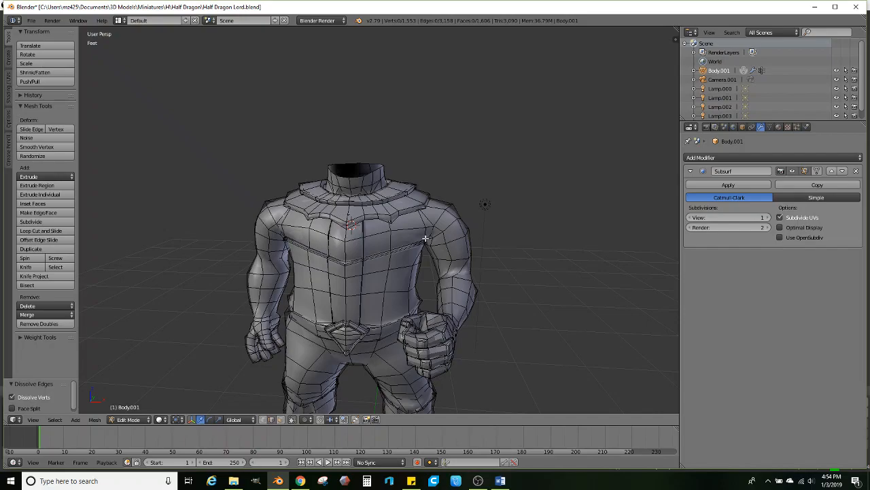
mouse_move(445, 252)
middle_mouse_down()
mouse_move(451, 227)
mouse_move(446, 241)
middle_mouse_up()
middle_click_drag(447, 239, 450, 194)
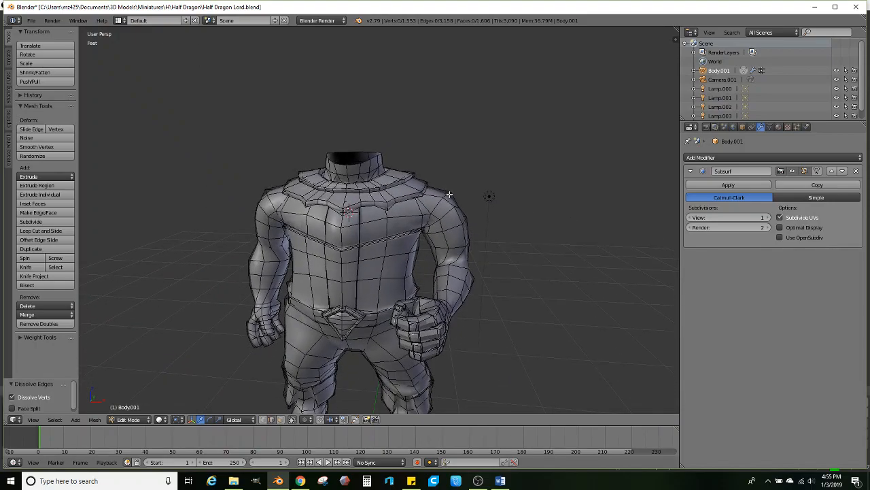
scroll(411, 195, "up", 1)
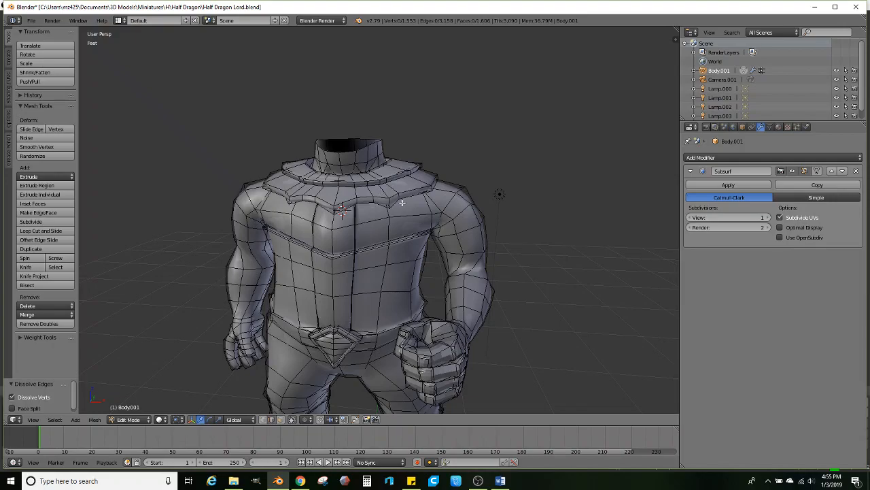
middle_click_drag(381, 213, 393, 201)
scroll(393, 201, "up", 2)
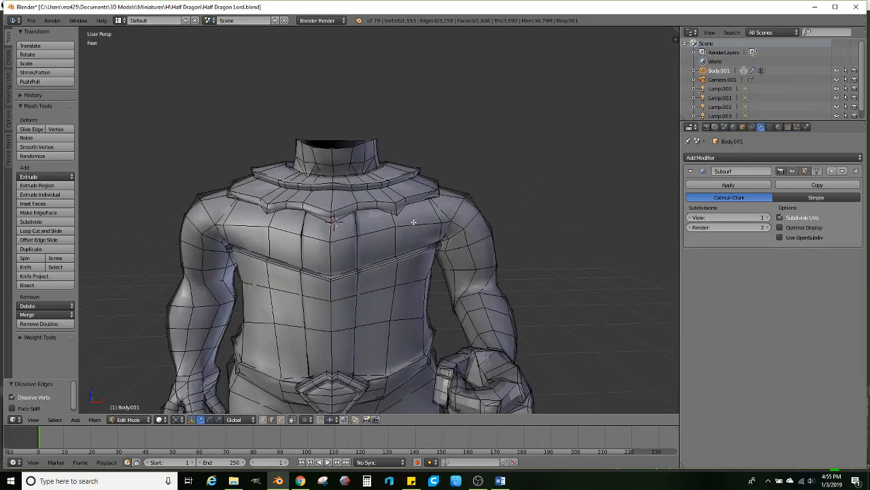
middle_click_drag(478, 238, 435, 224)
mouse_move(429, 257)
middle_mouse_down()
mouse_move(447, 253)
mouse_move(424, 229)
mouse_move(429, 253)
middle_mouse_up()
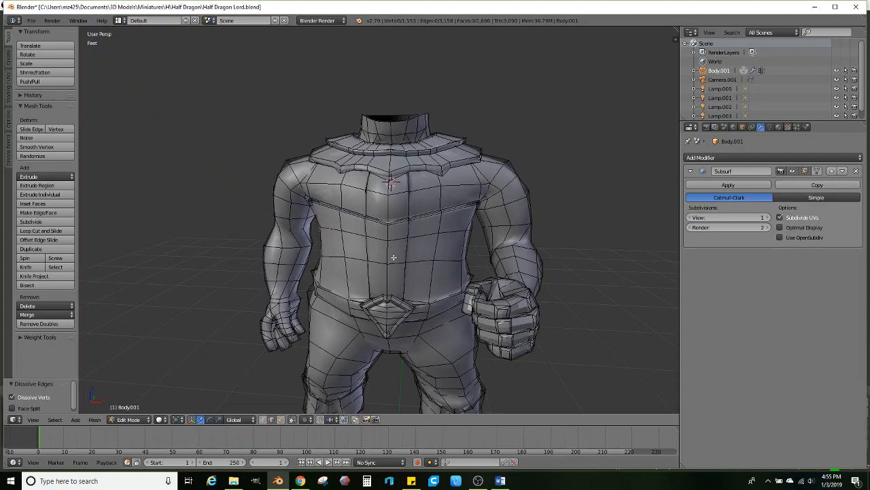
middle_click_drag(449, 213, 365, 259)
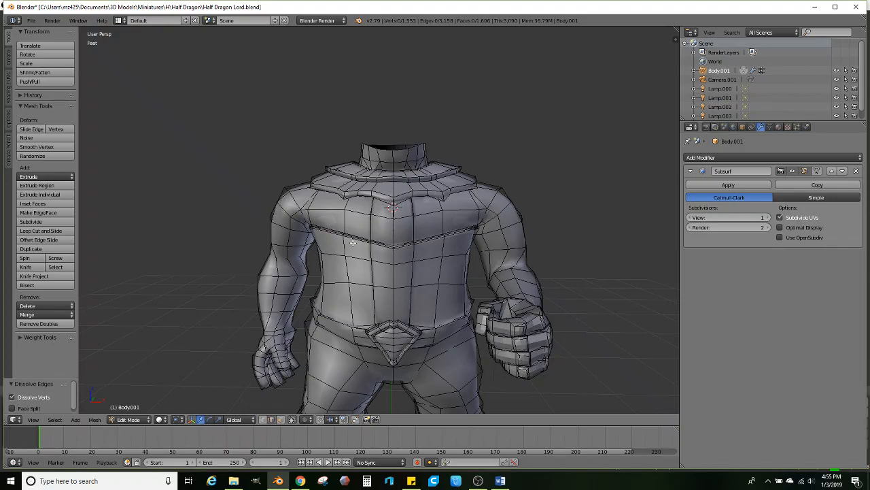
scroll(353, 242, "up", 3)
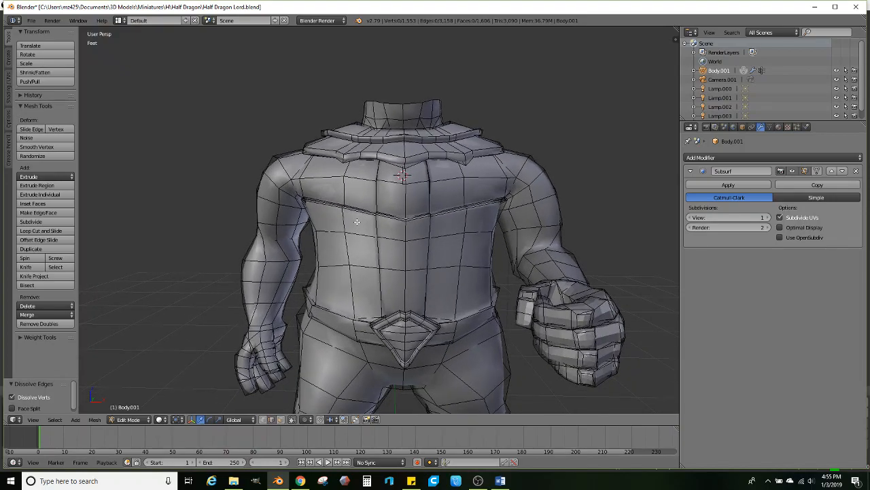
middle_click_drag(351, 210, 369, 198)
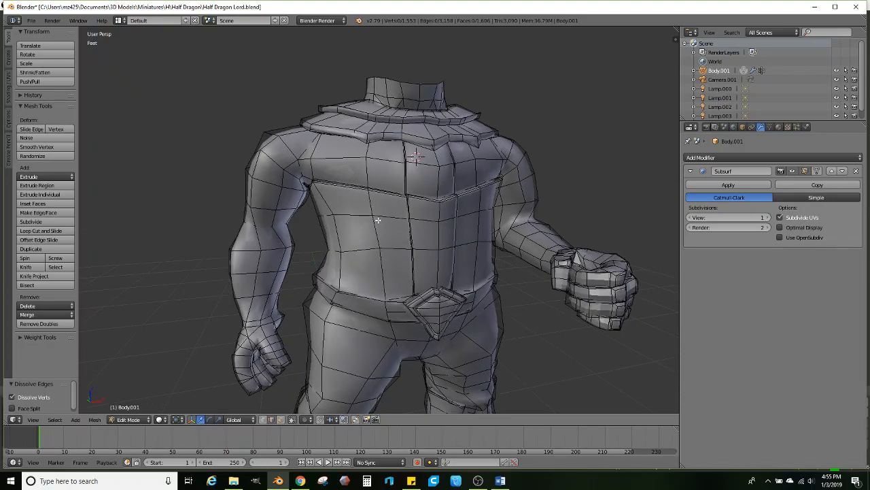
scroll(400, 240, "down", 2)
middle_click_drag(400, 238, 393, 262, "shift")
scroll(386, 240, "up", 2)
scroll(393, 262, "up", 1)
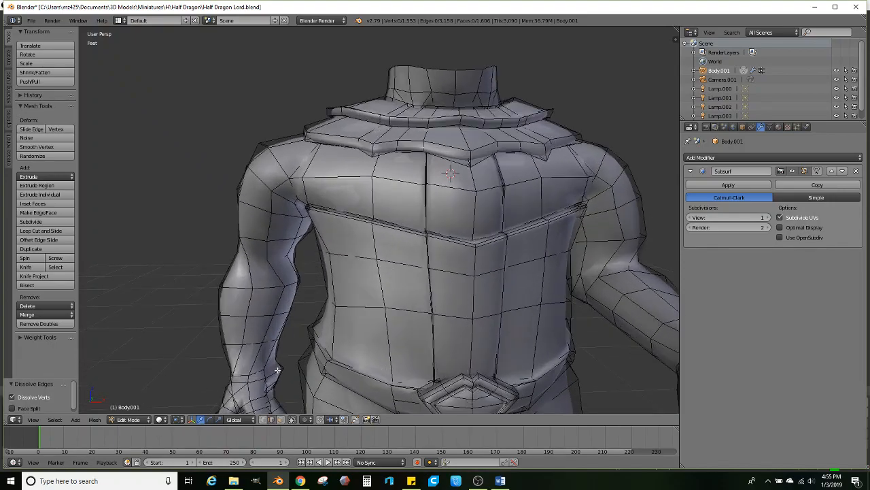
- Select the lower edge loop of the groove beneath the chest and undo the addition of the neighbouring loop
scroll(373, 243, "up", 3)
middle_click_drag(338, 208, 329, 243)
scroll(362, 262, "up", 1)
left_click(318, 249, "alt")
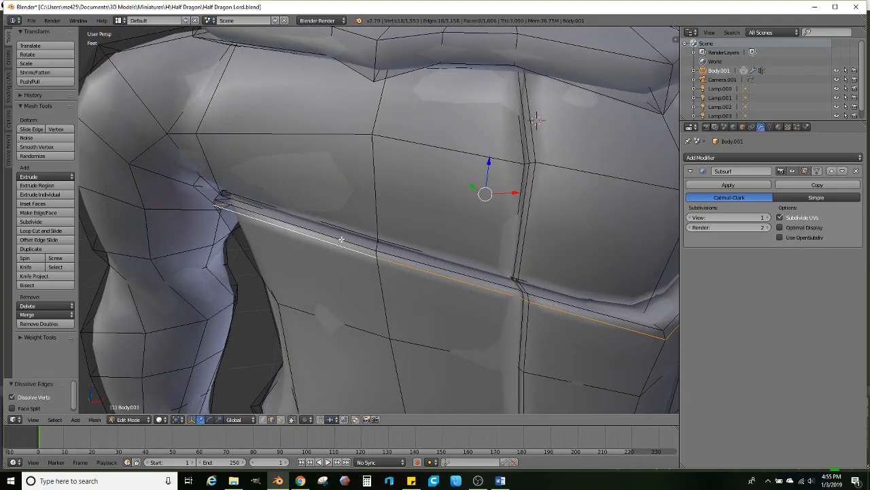
scroll(344, 230, "up", 2)
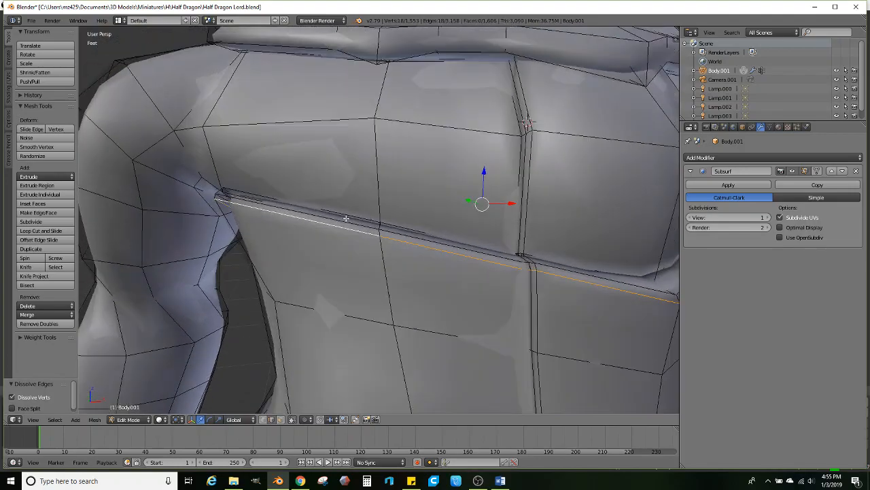
left_click(346, 211, "alt+shift")
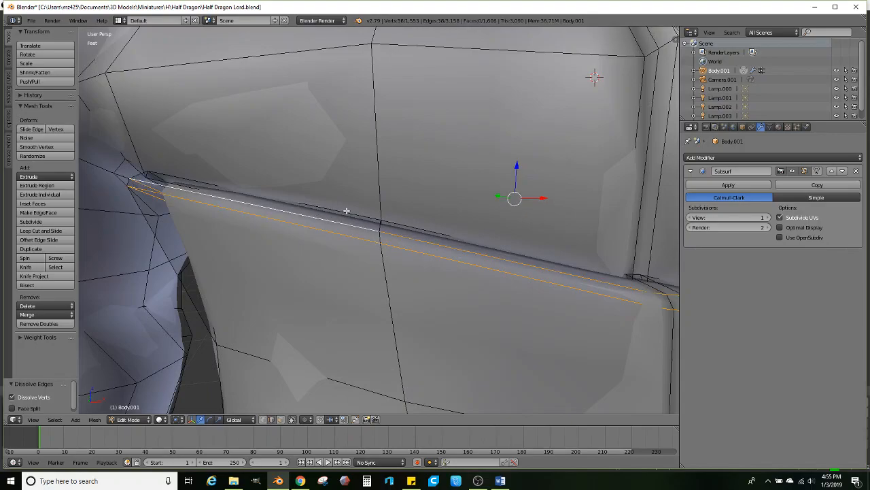
key("ctrl+z")
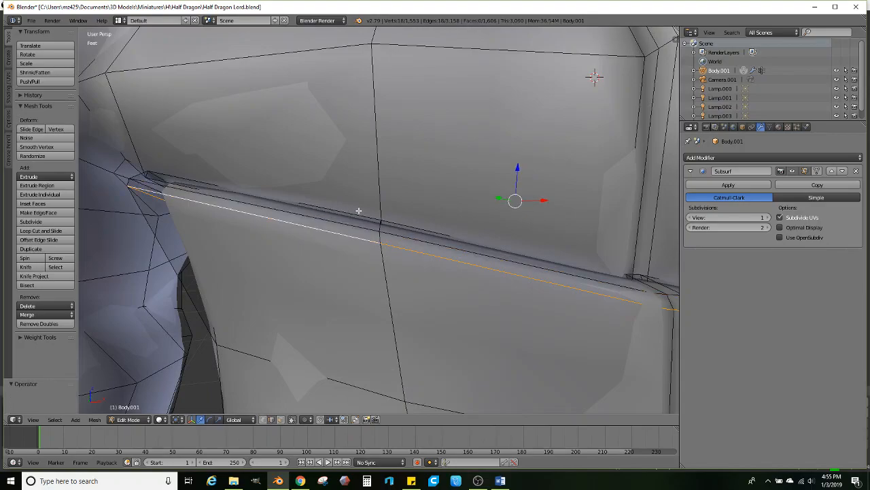
- Add the groove's further edge loops to the selection in wireframe and dissolve the selected edges in solid view
key("z")
mouse_move(371, 219)
middle_mouse_down()
mouse_move(385, 233)
mouse_move(369, 229)
mouse_move(370, 242)
middle_mouse_up()
right_click(367, 246, "alt+shift")
right_click(366, 257, "alt+shift")
key("x")
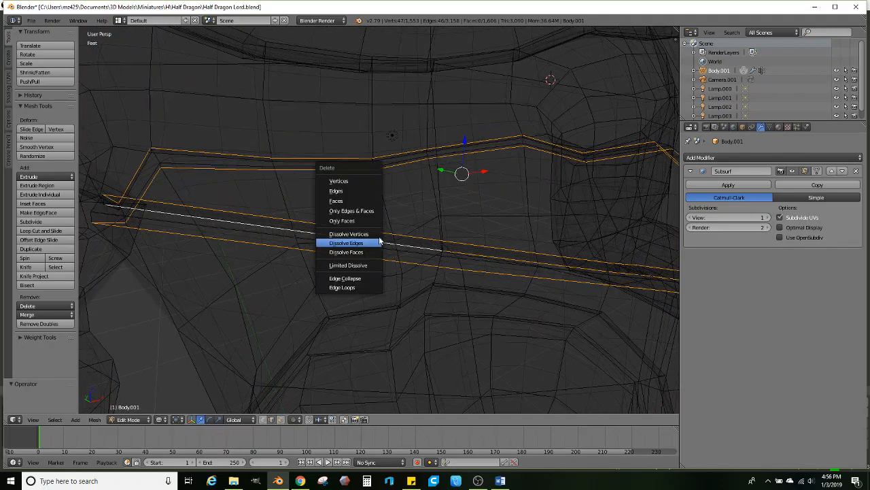
key("z")
middle_click_drag(416, 222, 397, 233)
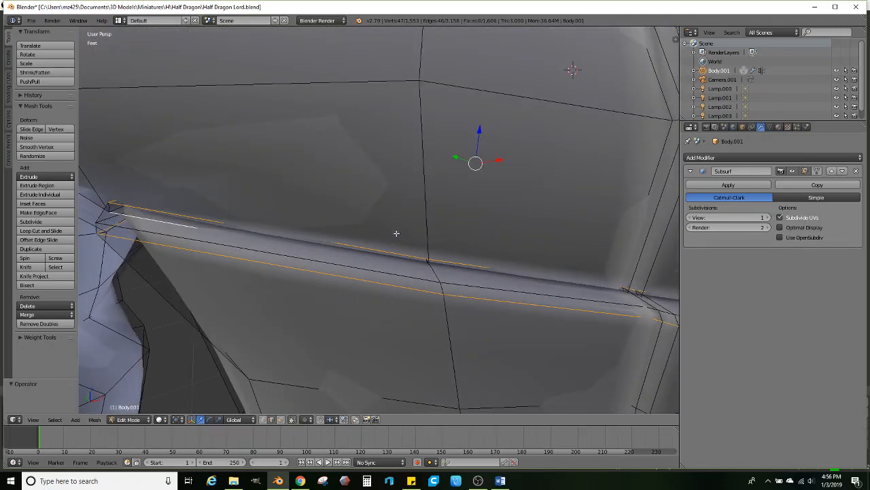
key("x")
left_click(397, 232)
scroll(397, 234, "down", 6)
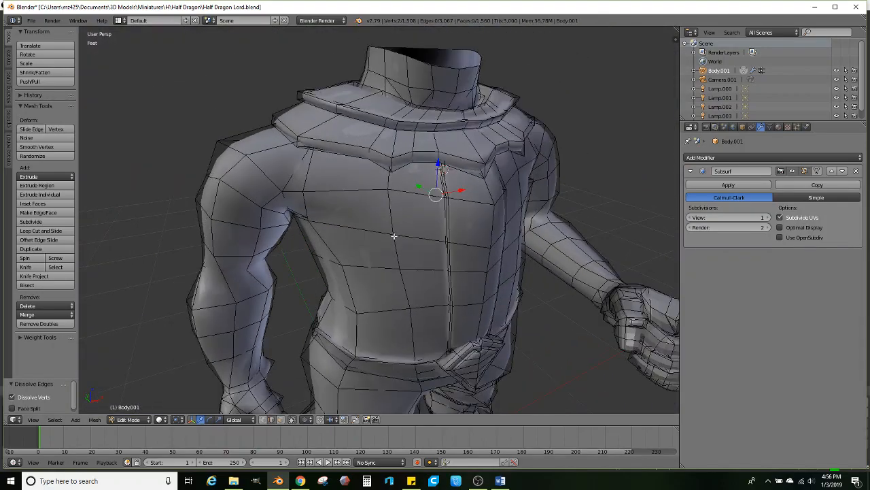
middle_click_drag(393, 236, 363, 222)
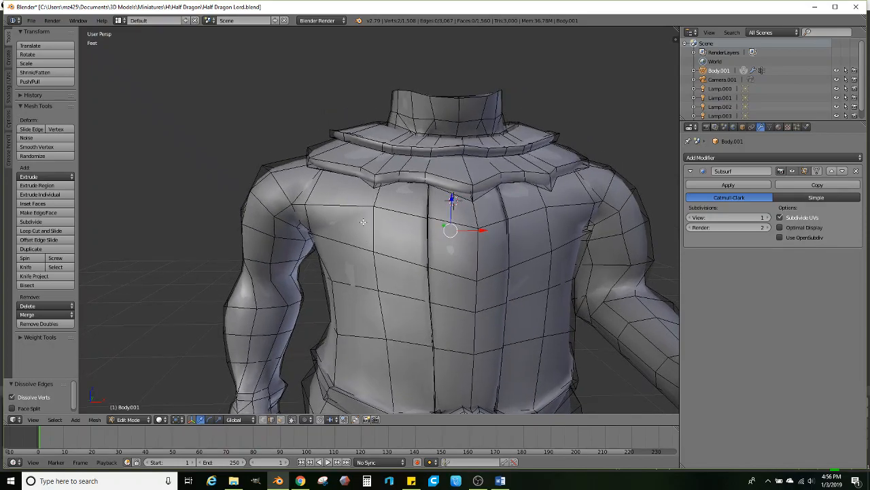
left_click(280, 419)
right_click(351, 205)
right_click(357, 366, "ctrl")
middle_click_drag(357, 366, 407, 351)
right_click(362, 360, "ctrl")
right_click(328, 348, "ctrl")
right_click(347, 312, "ctrl")
right_click(330, 255, "ctrl")
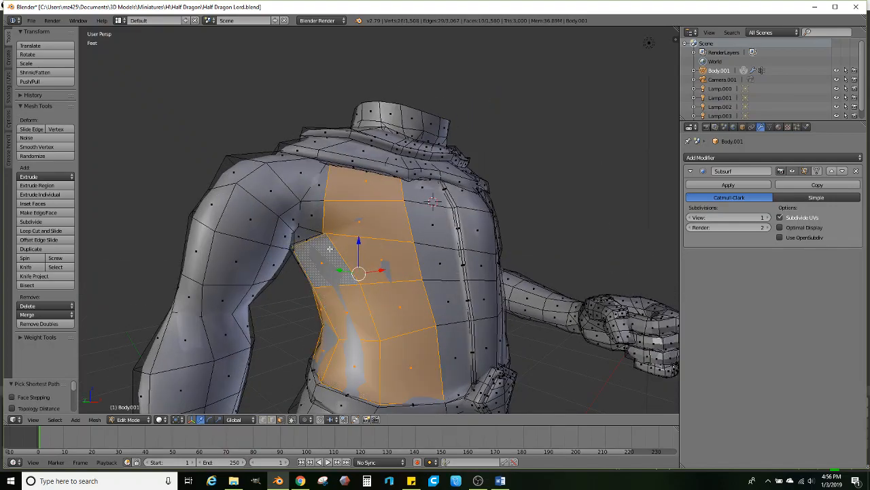
right_click(283, 156, "ctrl")
middle_click_drag(283, 162, 434, 193)
right_click(435, 195, "ctrl")
right_click(417, 274, "ctrl")
middle_click_drag(414, 266, 319, 310)
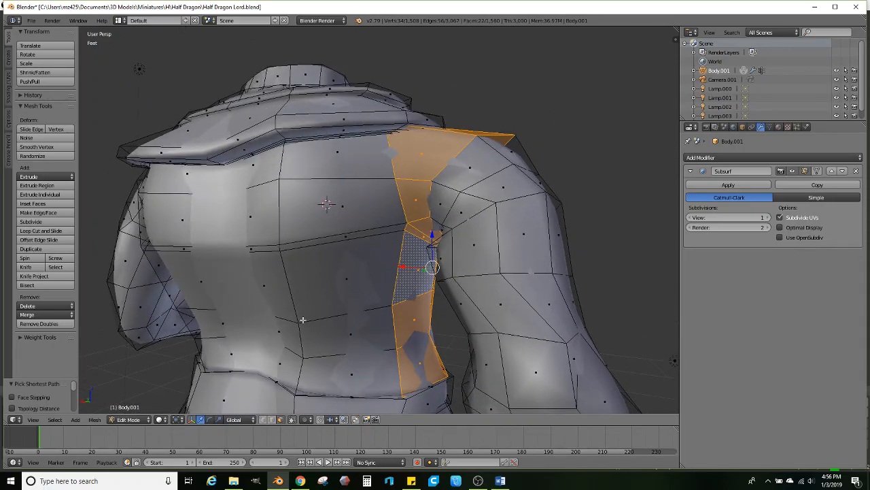
- Select the remaining horizontal edge loop around the chest at armpit height and dissolve it
right_click(261, 250, "alt")
middle_click_drag(261, 251, 356, 318)
key("x")
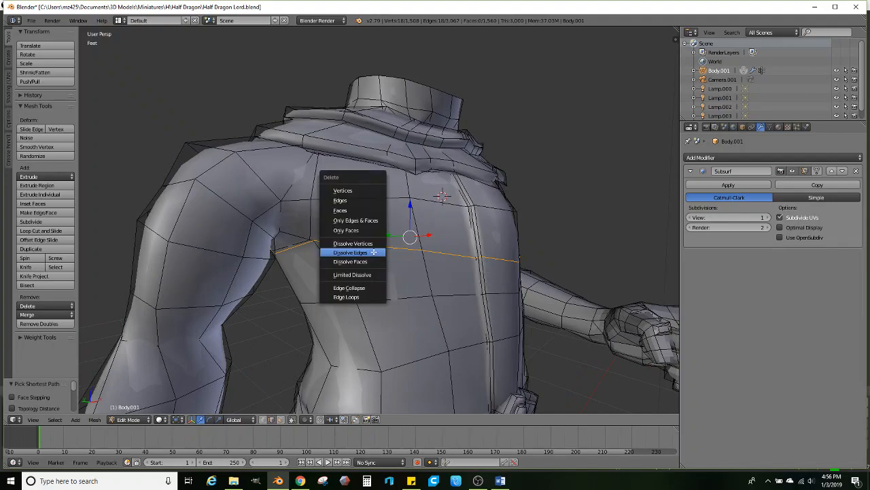
left_click(374, 253)
scroll(342, 273, "down", 3)
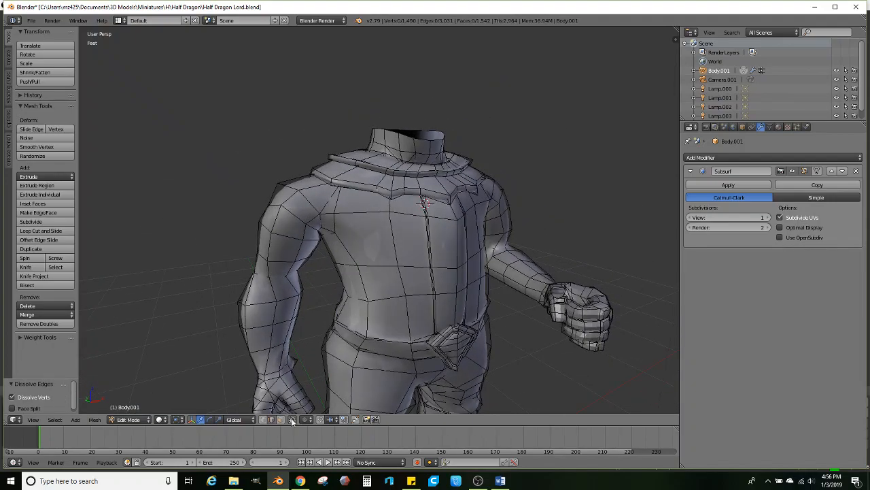
- Select the faces of the front torso's side on the open-hand arm's side, from belt to shoulder, in face mode
left_click(281, 420)
right_click(340, 211)
right_click(387, 319, "ctrl")
middle_click_drag(387, 319, 362, 306)
right_click(335, 204, "ctrl")
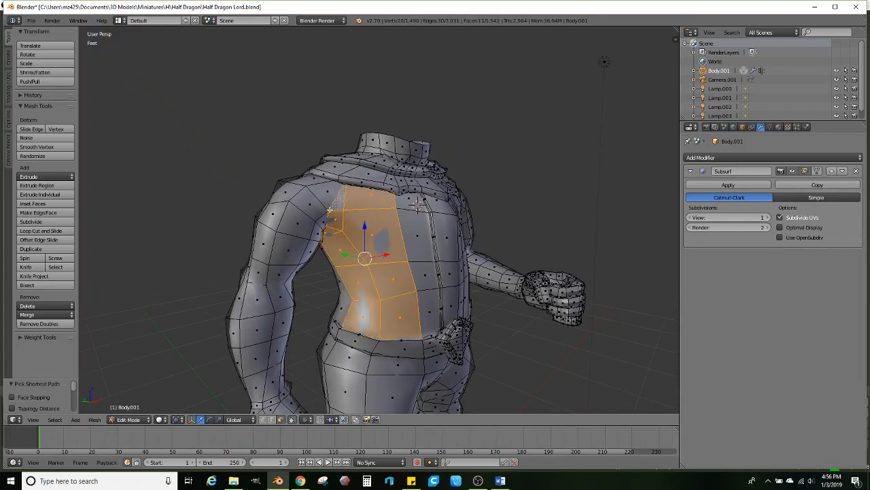
right_click(321, 200, "ctrl")
- Extend the face selection over the shoulder, below the armpit and across the adjoining half of the back
middle_click_drag(321, 199, 412, 197)
right_click(412, 201, "ctrl")
right_click(408, 297, "ctrl")
right_click(384, 292, "ctrl")
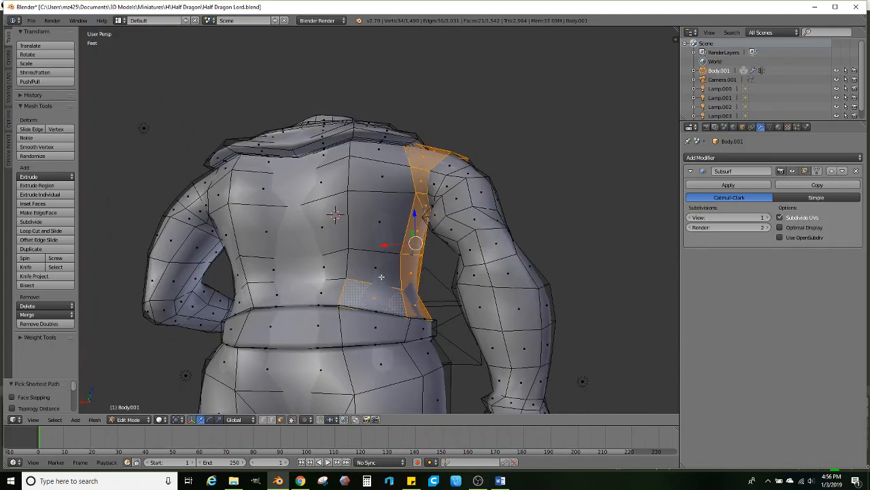
right_click(376, 150, "ctrl")
middle_click_drag(376, 150, 368, 196)
right_click(369, 197, "ctrl")
right_click(369, 312, "ctrl")
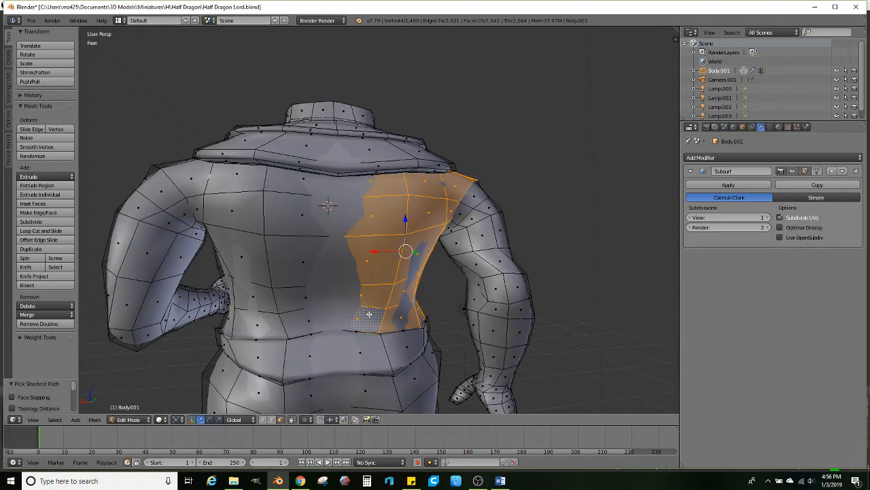
- Extend the face selection across the other half of the back and around the side beneath the bent arm
right_click(298, 192, "ctrl")
right_click(260, 315, "ctrl")
right_click(238, 200, "ctrl")
middle_click_drag(238, 200, 267, 205)
right_click(301, 329, "ctrl")
middle_click_drag(286, 320, 423, 338)
right_click(479, 360, "ctrl")
right_click(509, 256, "ctrl")
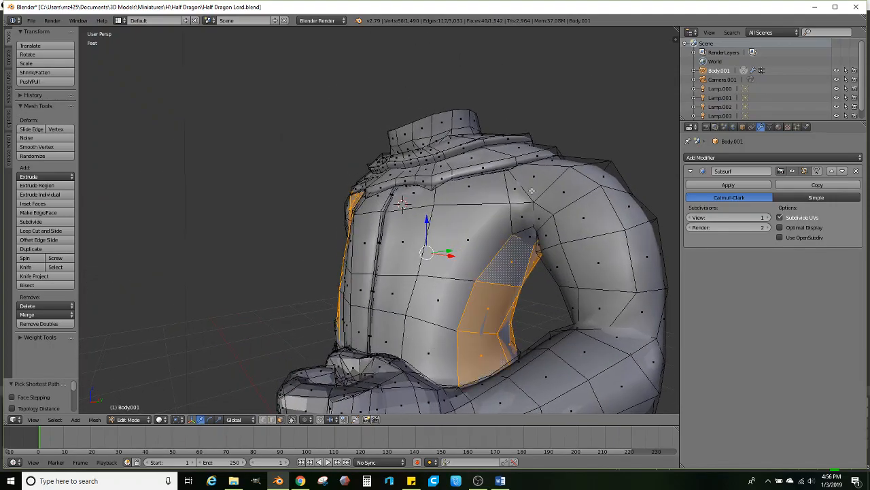
- Add the front torso's side faces and the shoulder faces on the bent arm's side, completing the vest selection
right_click(501, 190, "ctrl")
middle_click_drag(501, 190, 506, 331)
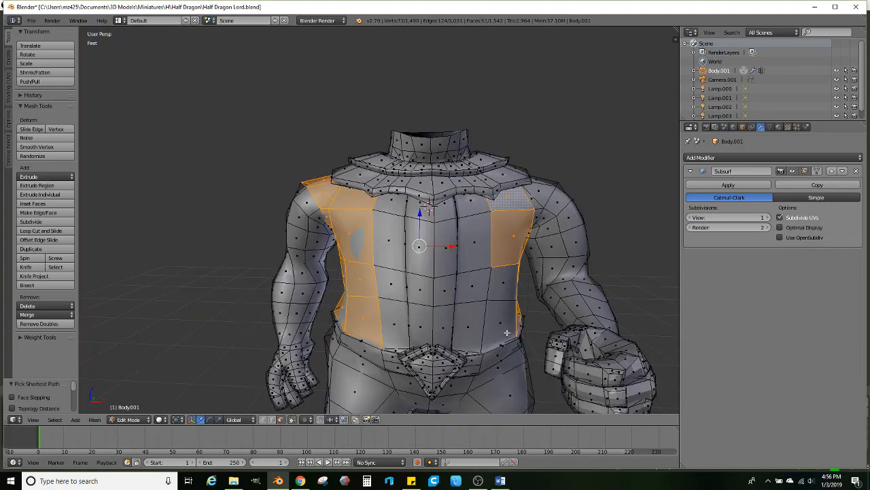
right_click(504, 330, "ctrl")
middle_click_drag(507, 267, 466, 299)
right_click(513, 290, "ctrl")
right_click(533, 264, "ctrl")
right_click(524, 262, "ctrl")
right_click(497, 257, "ctrl")
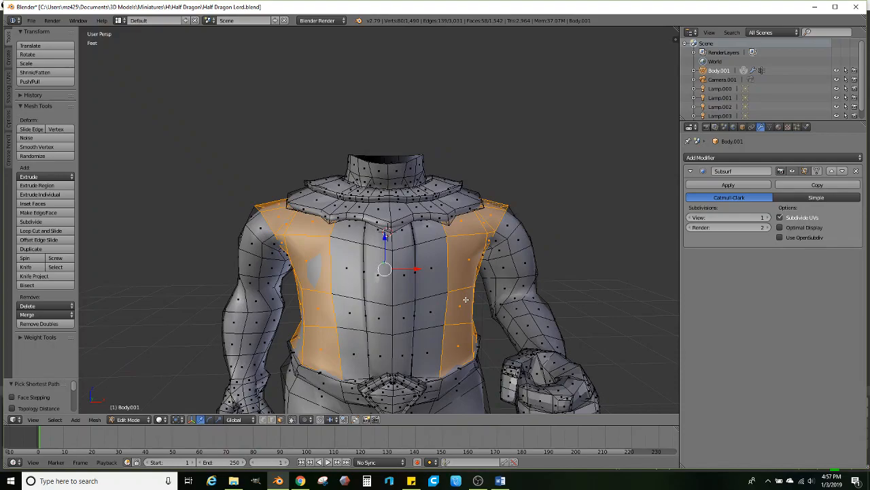
- Extrude the selected vest faces in place and scale them up by about 1.144
scroll(502, 291, "down", 1)
middle_click_drag(502, 291, 444, 282, "shift")
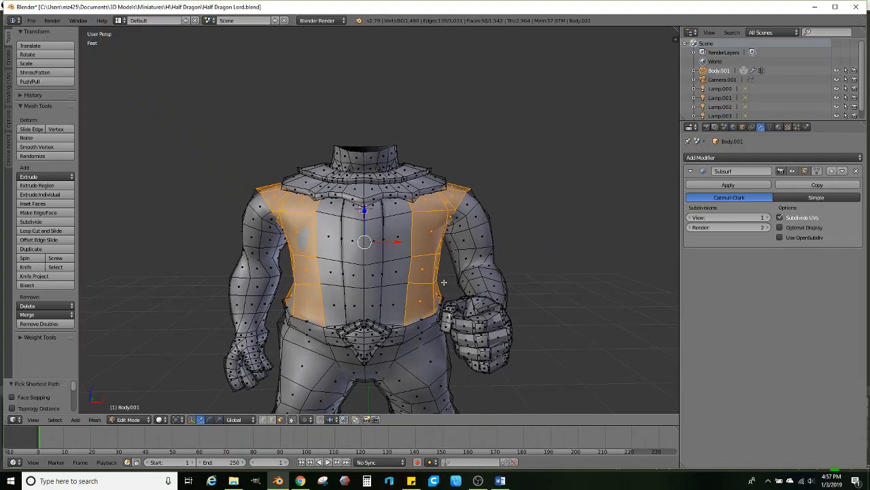
scroll(530, 277, "up", 1)
key("e")
right_click(548, 274)
key("s")
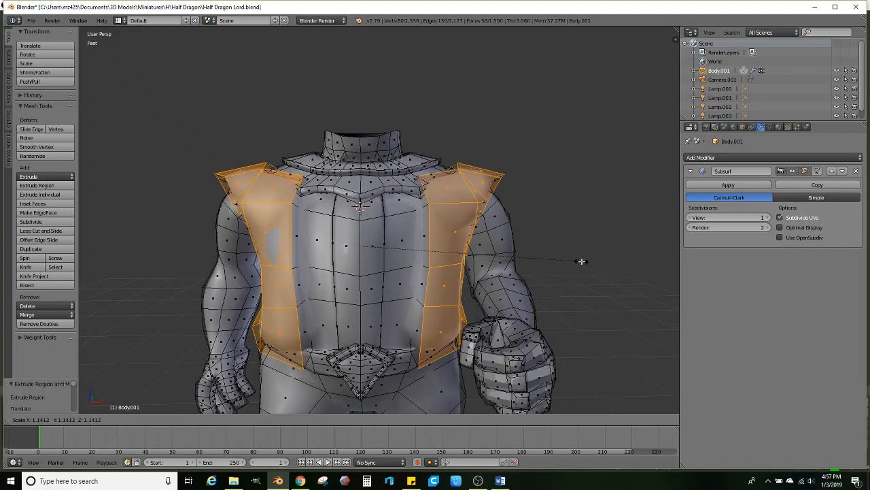
left_click(582, 261)
middle_click_drag(582, 259, 523, 209)
scroll(513, 221, "down", 3)
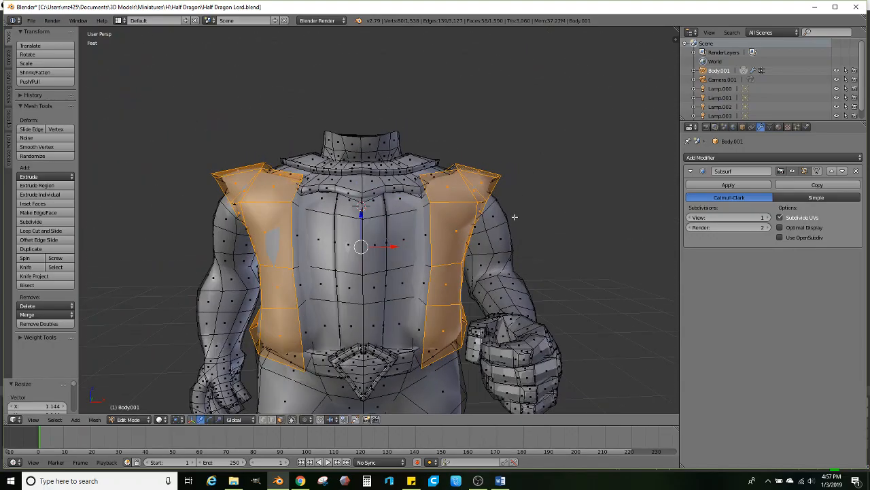
- Enlarge the extruded vest faces by about 1.038 and narrow them along X by a factor of about 0.958
key("s")
left_click(515, 232)
middle_click_drag(515, 232, 478, 244)
left_click(218, 419)
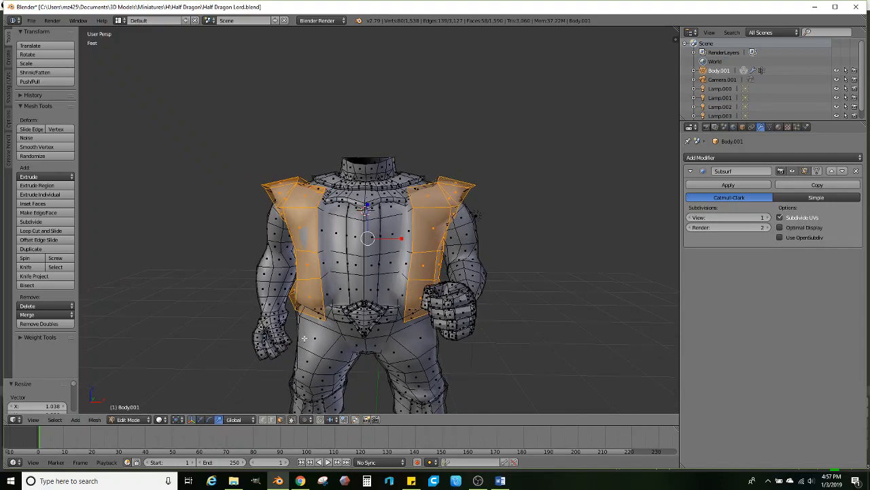
scroll(397, 259, "up", 1)
left_click_drag(398, 244, 391, 243)
- Select the vest's lowest faces across the back of the waist and move them outward from the body along Y
middle_click_drag(391, 244, 440, 270)
right_click(435, 284)
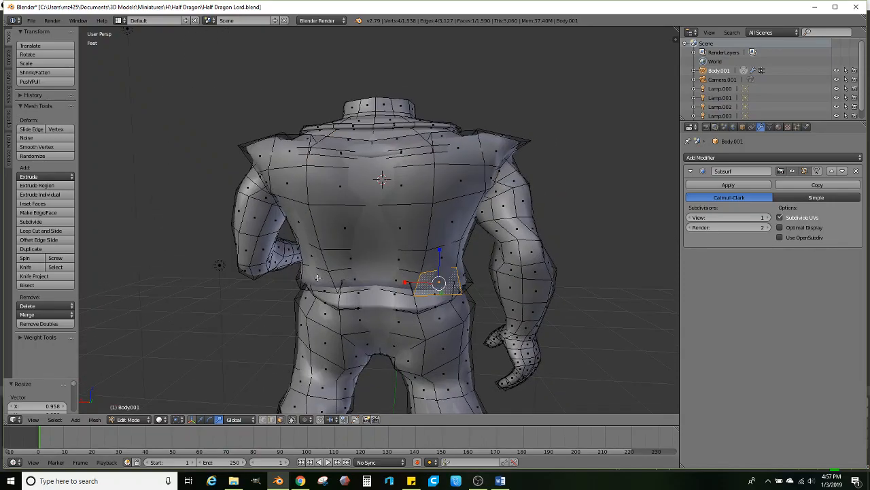
right_click(324, 256, "ctrl")
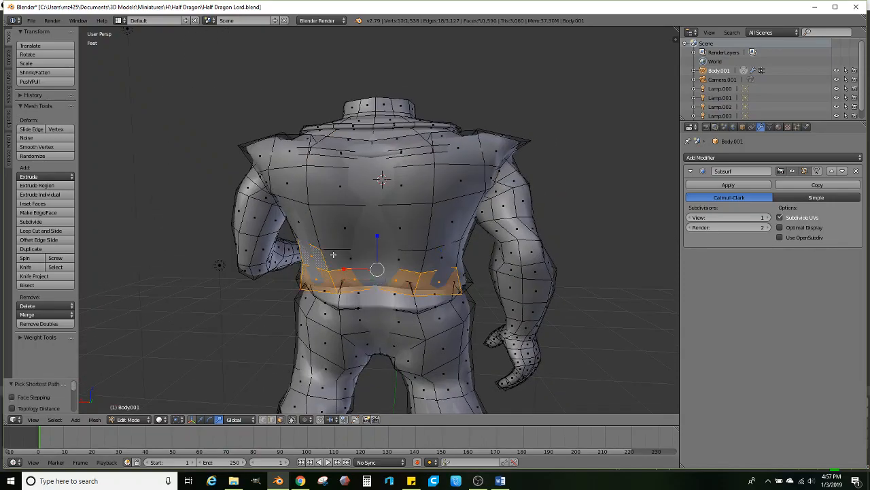
left_click(199, 421)
middle_click_drag(225, 268, 292, 293)
left_click_drag(350, 283, 323, 287)
middle_click_drag(324, 287, 439, 246)
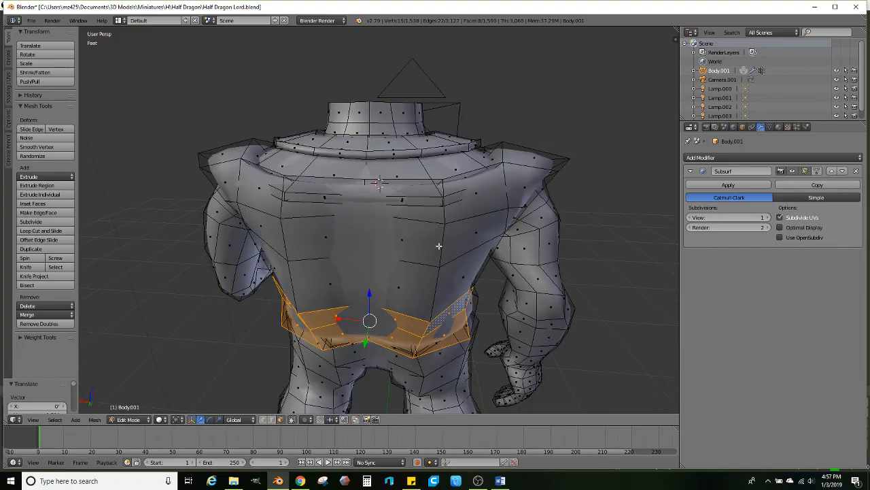
- Select the rows of vest faces across the back from shoulder blades to waist and move them outward from the body along Y
right_click(471, 204)
right_click(269, 209, "ctrl")
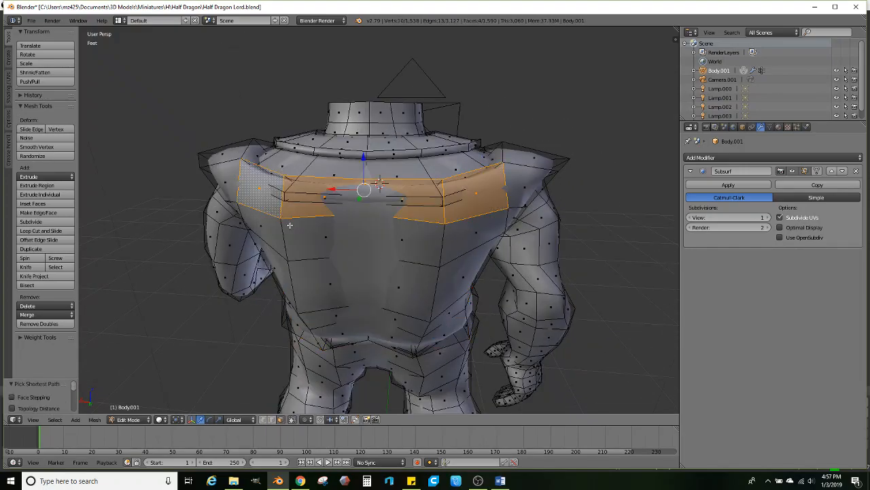
middle_click_drag(282, 217, 286, 208)
right_click(284, 211, "ctrl")
right_click(439, 229, "ctrl")
right_click(460, 259, "ctrl")
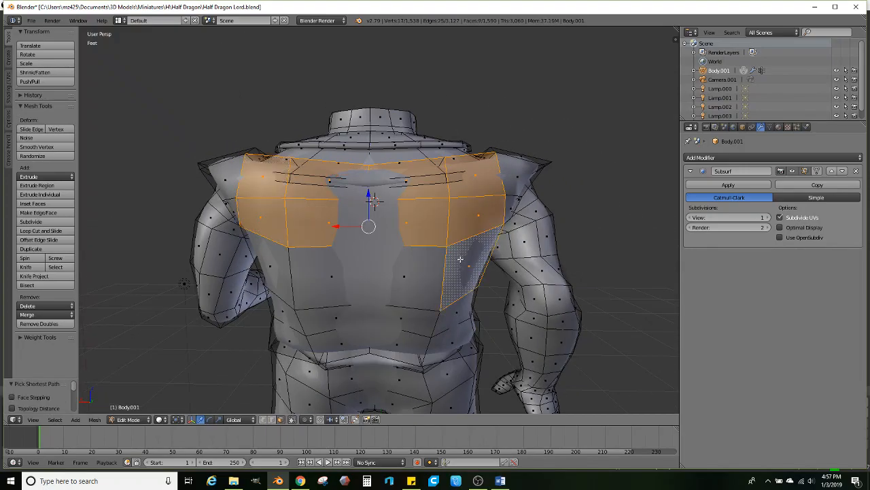
right_click(306, 279, "ctrl")
middle_click_drag(320, 286, 333, 245)
right_click(302, 268, "ctrl")
right_click(461, 265, "ctrl")
right_click(458, 282, "ctrl")
right_click(318, 285, "ctrl")
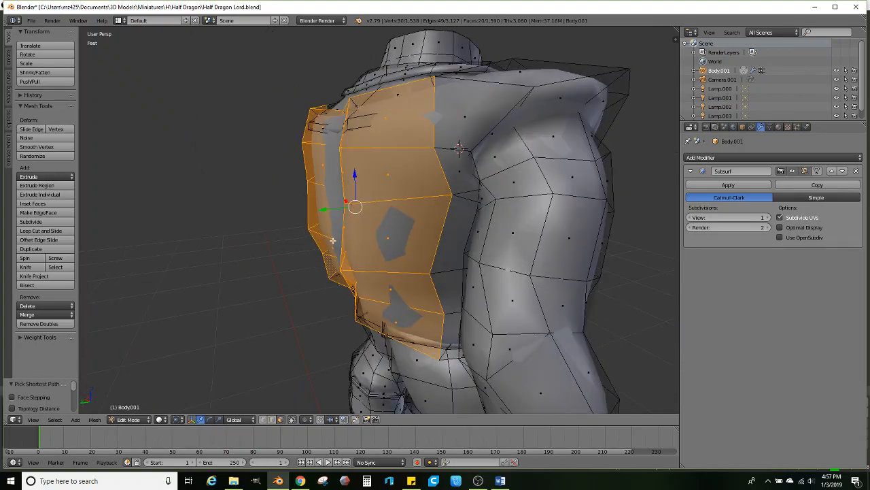
left_click_drag(324, 212, 313, 212)
- Add the ring of faces along the vest's upper rim to the selection and move the selected faces along Z
scroll(359, 245, "down", 3)
middle_click_drag(398, 257, 445, 192)
scroll(364, 271, "down", 2)
scroll(384, 226, "up", 1)
middle_click_drag(379, 196, 437, 243, "shift")
scroll(438, 243, "up", 2)
right_click(464, 173, "alt")
right_click(475, 179, "alt")
right_click(474, 194, "alt")
right_click(456, 203, "alt")
middle_click_drag(455, 197, 394, 175)
middle_click_drag(381, 207, 367, 228, "shift")
key("g")
key("z")
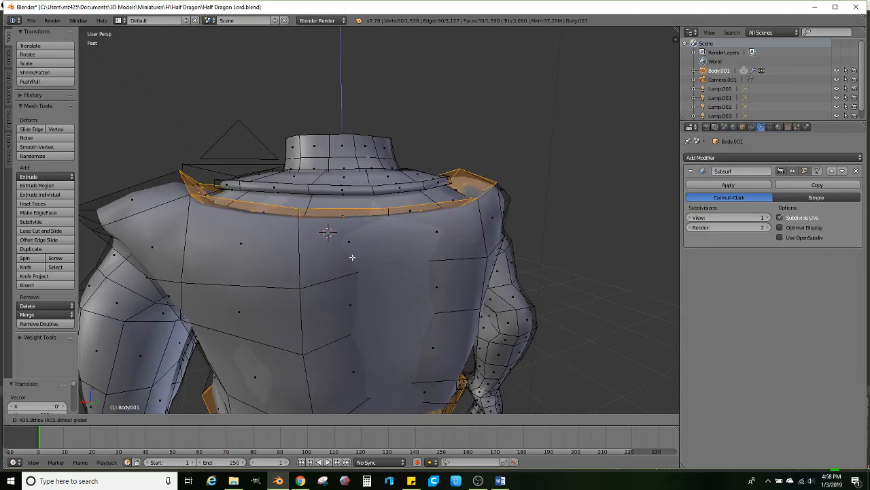
left_click(351, 257)
- Select a single rim face at the side of the vest's neck opening and move it along Y
middle_click_drag(380, 201, 476, 225)
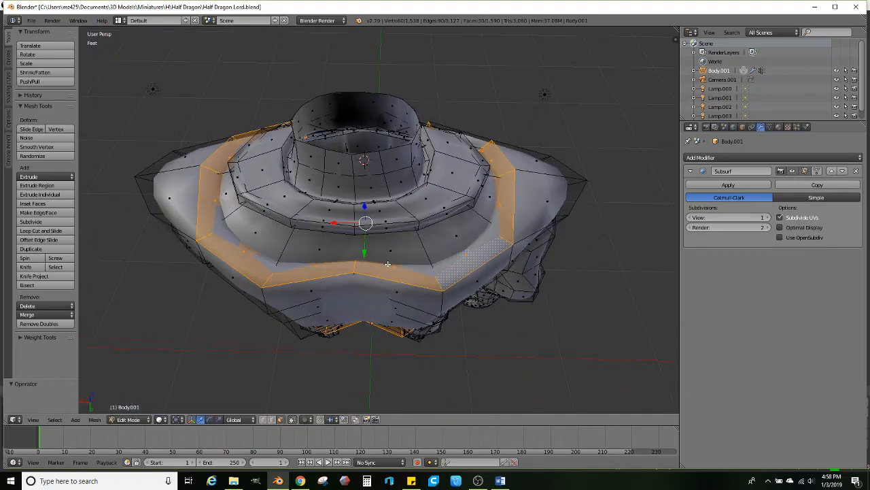
right_click(507, 170)
middle_click_drag(507, 170, 415, 178)
middle_click_drag(498, 250, 407, 250)
scroll(327, 273, "up", 1)
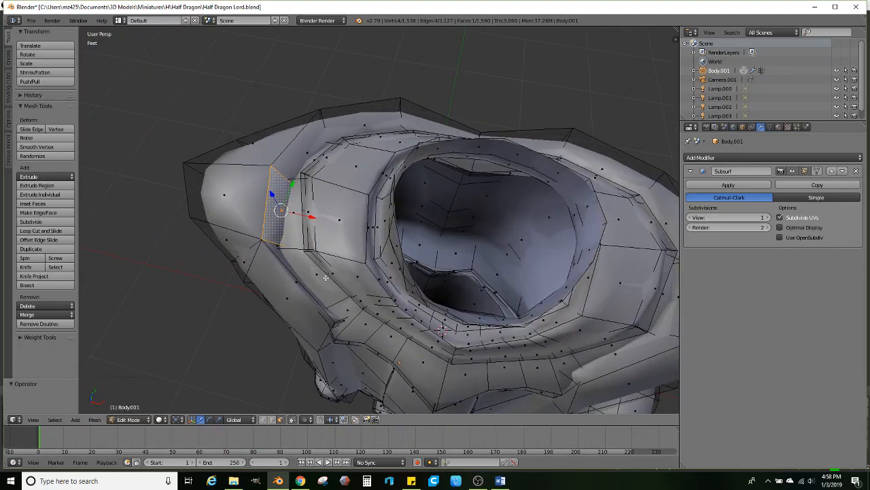
scroll(258, 286, "up", 1)
right_click(264, 279, "ctrl")
middle_click_drag(258, 276, 299, 228)
key("g")
key("y")
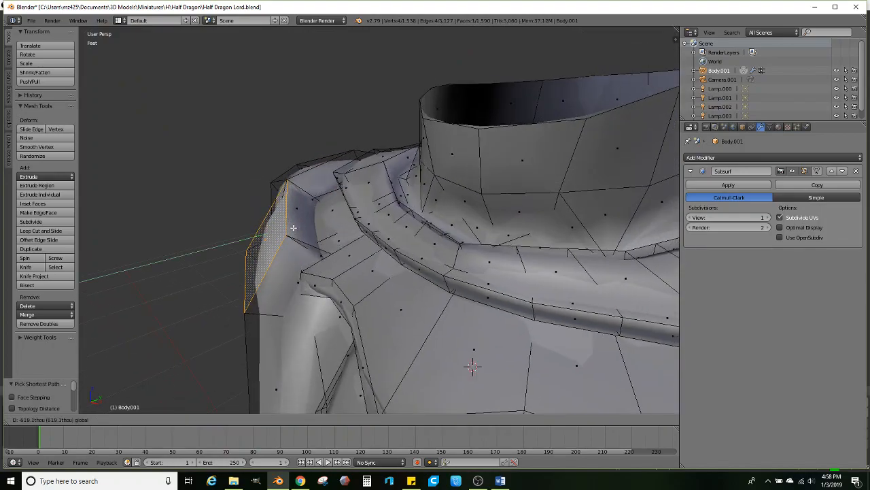
left_click(290, 218)
key("super")
key("super")
key("super")
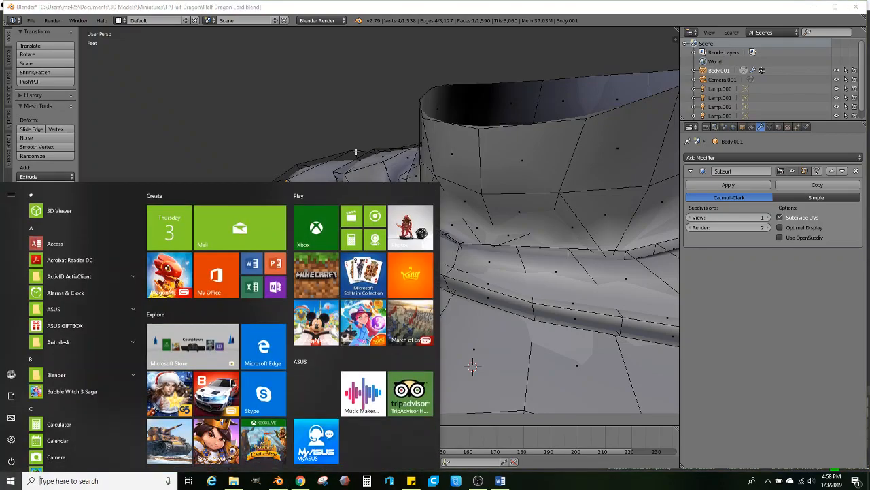
left_click(356, 152, "alt")
- Select the vest's upper rim face on the shoulder beside the collar and raise it slightly
middle_click_drag(342, 170, 405, 190)
right_click(314, 200)
left_click_drag(327, 153, 327, 150)
middle_click_drag(329, 196, 426, 195)
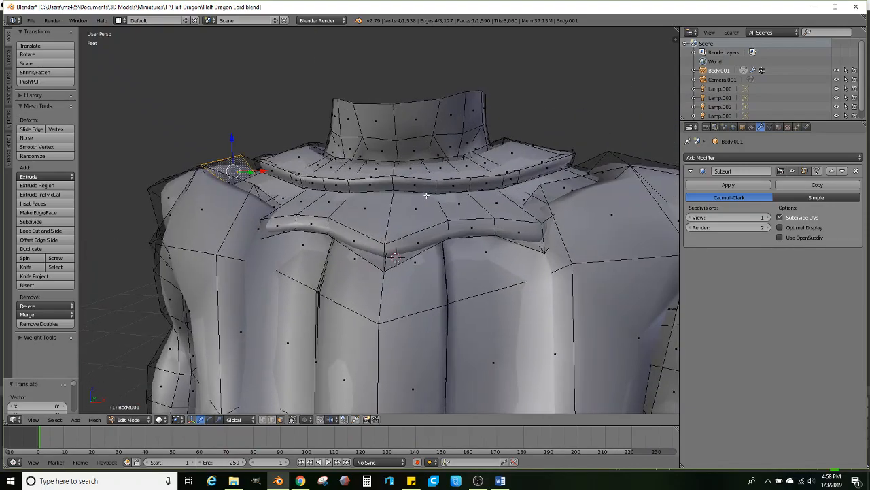
- Select the two upper back faces just below the collar and shift them along Y
scroll(425, 195, "down", 2)
middle_click_drag(506, 213, 404, 263, "shift")
left_click(348, 267, "ctrl")
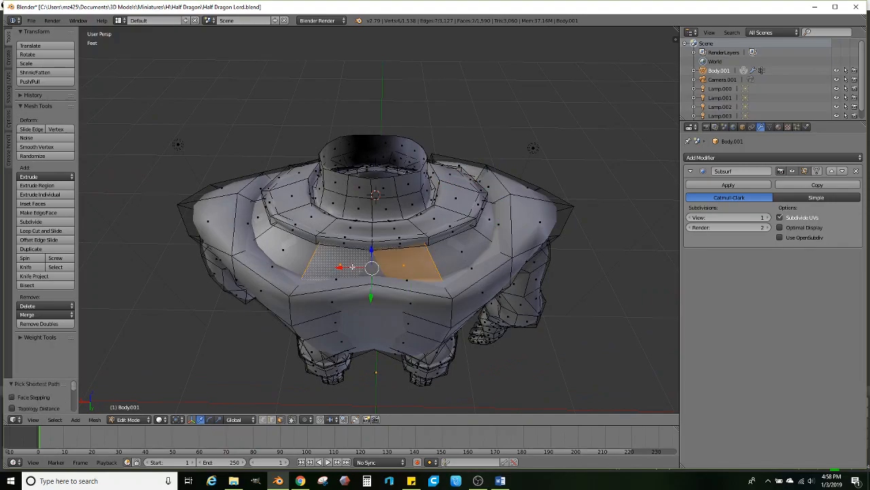
left_click(367, 297)
middle_click_drag(372, 291, 351, 253)
scroll(351, 253, "up", 1)
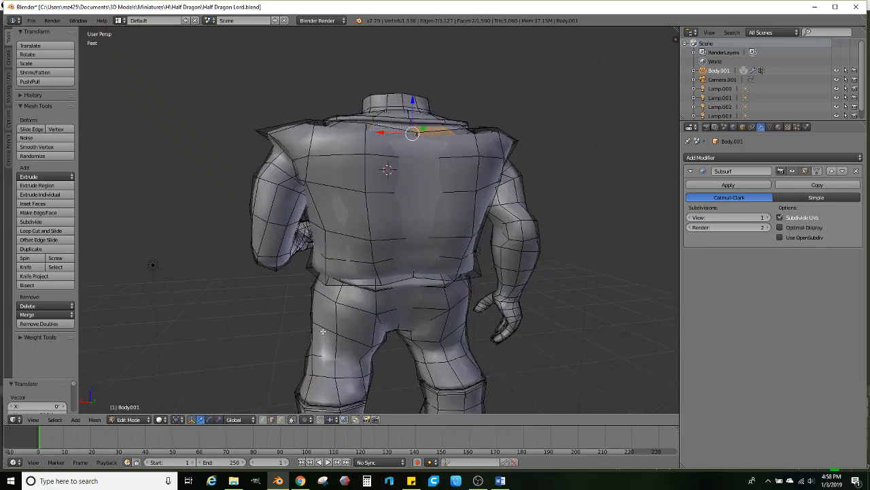
- Select the crosswise edges on the vest's lower back and shift them slightly along Y
right_click(382, 239, "ctrl")
middle_click_drag(382, 239, 492, 229)
left_click_drag(491, 230, 484, 227)
middle_click_drag(484, 227, 426, 220)
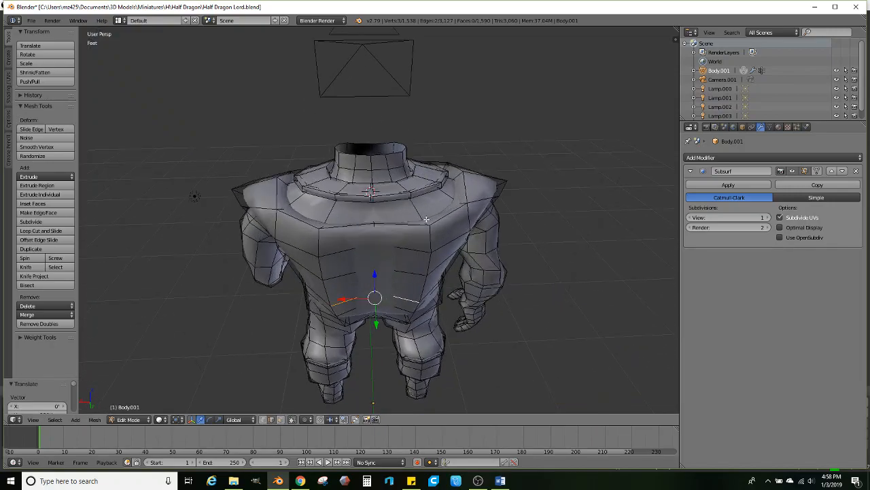
- In face select mode, select the vest's upper rim faces around the back and both shoulders and extrude them upward as a raised collar
left_click(281, 419)
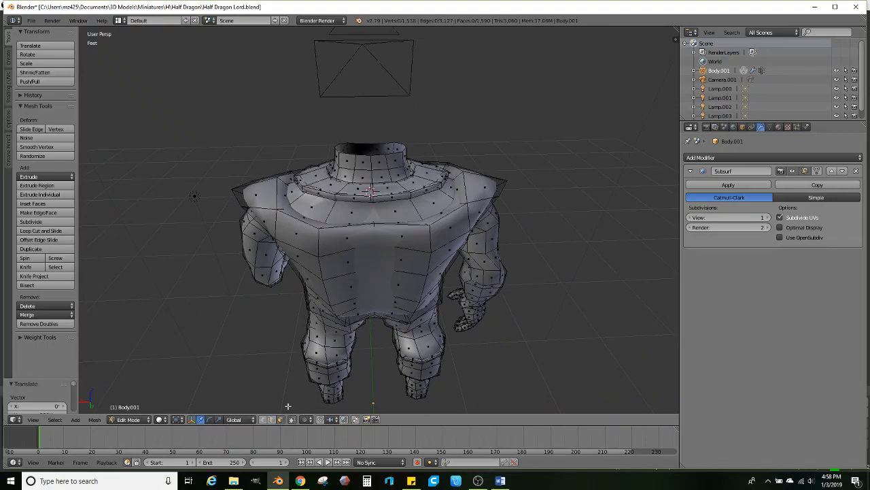
left_click(397, 215, "alt")
middle_click_drag(396, 215, 429, 236)
scroll(428, 236, "up", 2)
left_click(329, 211)
middle_click_drag(329, 211, 438, 248)
right_click(350, 251, "ctrl")
middle_click_drag(350, 250, 275, 242)
right_click(209, 243, "ctrl")
middle_click_drag(210, 244, 391, 241)
right_click(525, 241, "ctrl")
middle_click_drag(526, 241, 480, 215)
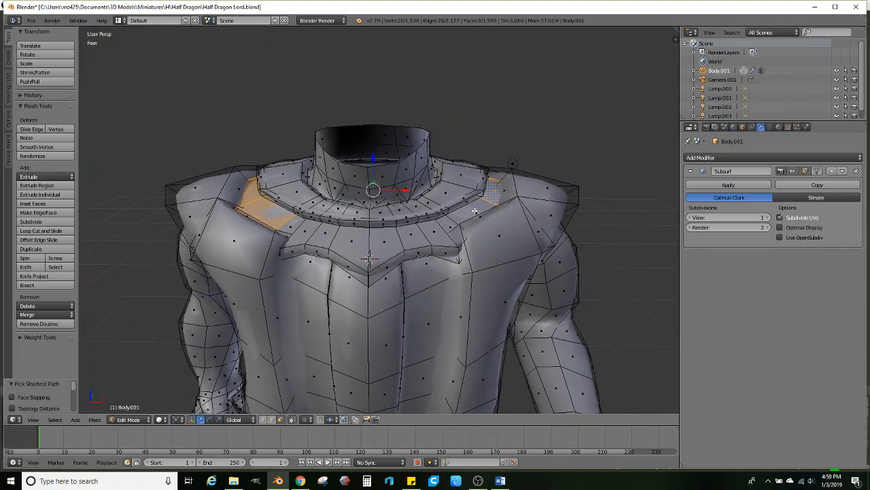
middle_click_drag(452, 226, 454, 204)
middle_click_drag(510, 211, 508, 217)
scroll(507, 217, "up", 1)
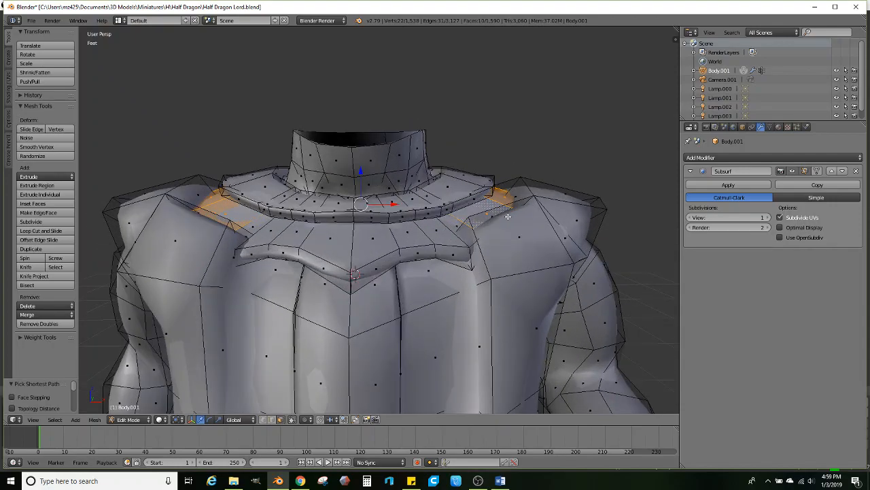
key("e")
left_click(515, 172)
middle_click_drag(514, 173, 473, 218)
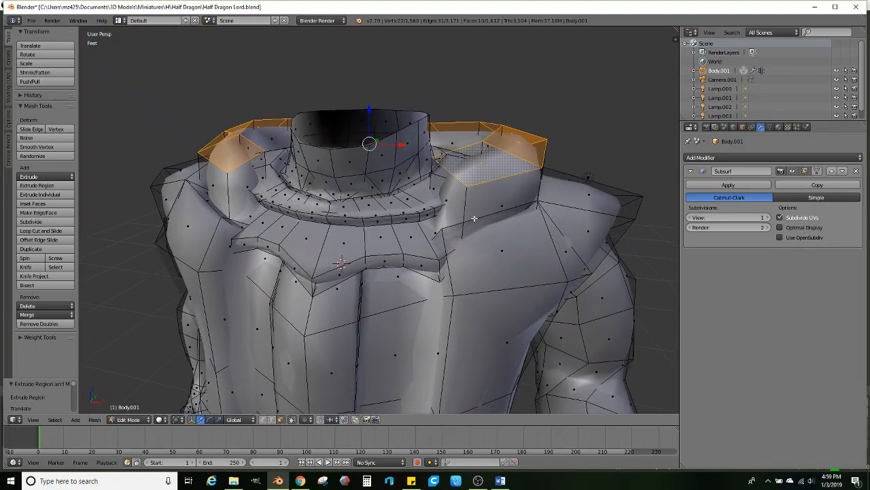
scroll(418, 241, "down", 8)
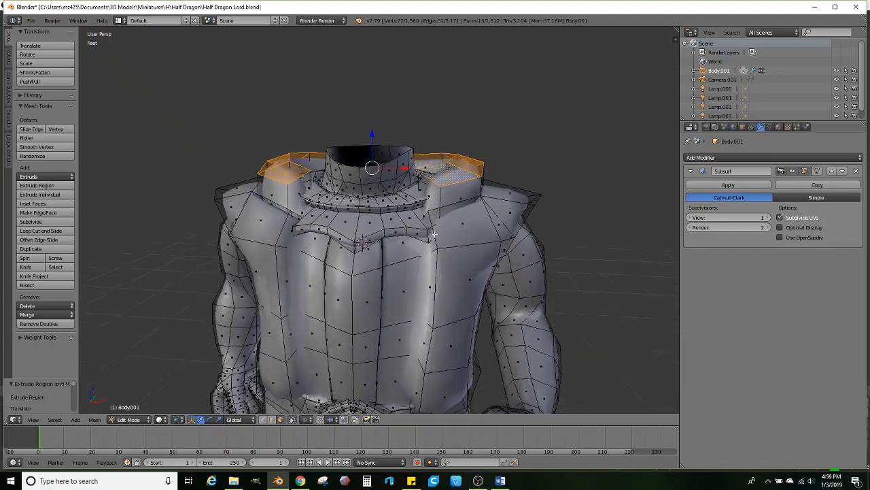
- Select the vest's bottom rim faces around the waist, leaving the front open, and extrude them downward over the hips
middle_click_drag(416, 234, 439, 164)
scroll(411, 235, "up", 1)
middle_click_drag(443, 239, 286, 224)
scroll(367, 198, "up", 2)
right_click(494, 229, "alt")
right_click(272, 225, "ctrl")
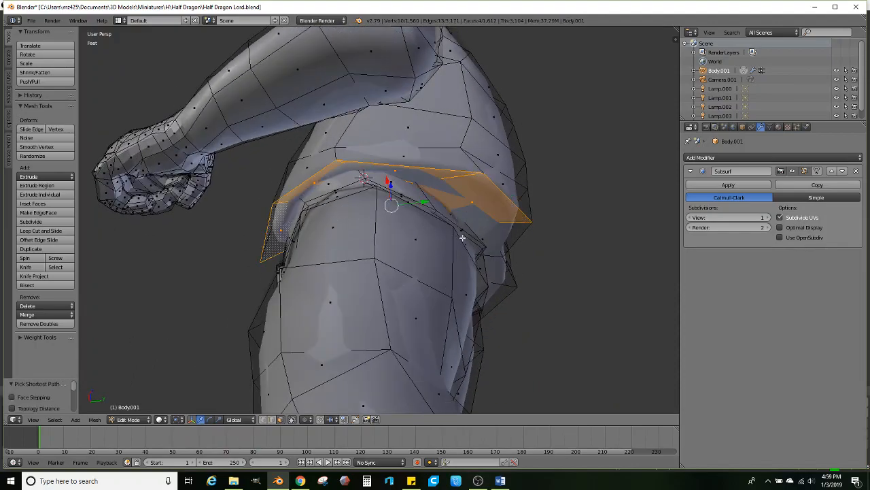
middle_click_drag(459, 236, 383, 232)
right_click(511, 191, "ctrl")
middle_click_drag(510, 191, 476, 224)
right_click(413, 162, "ctrl")
scroll(379, 239, "down", 2)
scroll(516, 230, "down", 2)
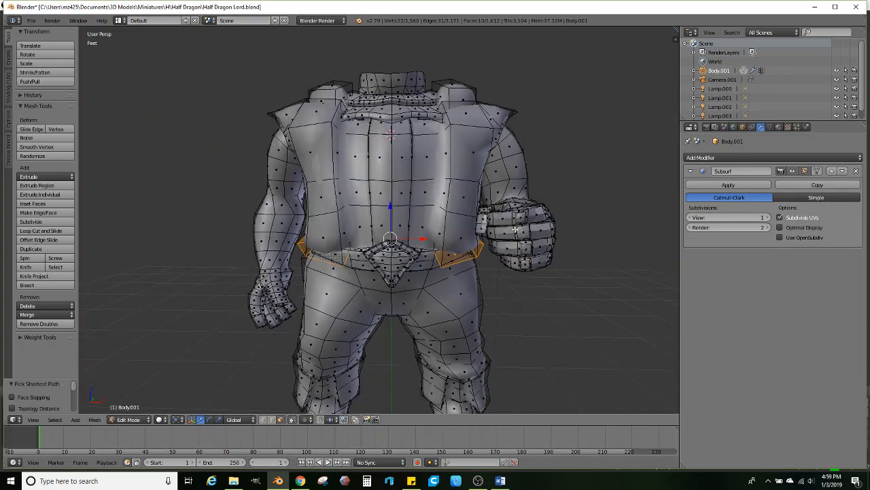
key("e")
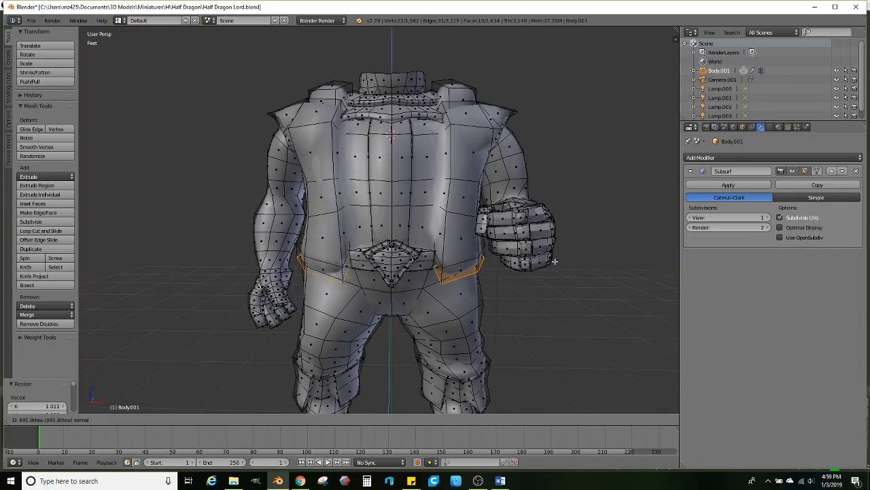
left_click(556, 279)
- Enlarge the extruded bottom faces by about 1.081 and adjust their overall scale once more
key("s")
left_click(570, 277)
scroll(519, 279, "down", 3)
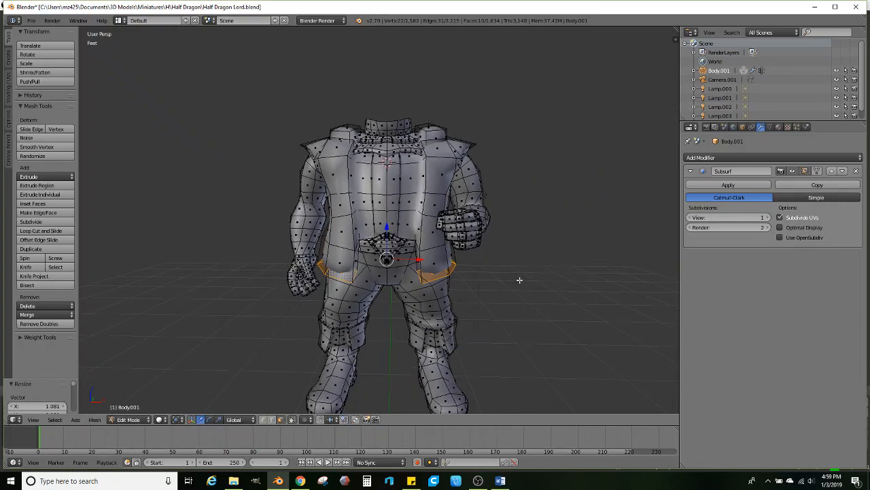
scroll(499, 267, "down", 1)
key("s")
left_click(489, 262)
- Extrude the vest's bottom faces further down over the thighs and scale them to flare the coat skirt
key("e")
left_click(487, 288)
key("s")
left_click(493, 290)
mouse_move(493, 290)
middle_mouse_down()
mouse_move(245, 249)
mouse_move(272, 254)
mouse_move(215, 262)
mouse_move(474, 291)
mouse_move(486, 284)
middle_mouse_up()
key("s")
left_click(478, 292)
- Extrude the coat's bottom faces down to the knees and scale them up by about 1.058
key("e")
left_click(481, 314)
key("s")
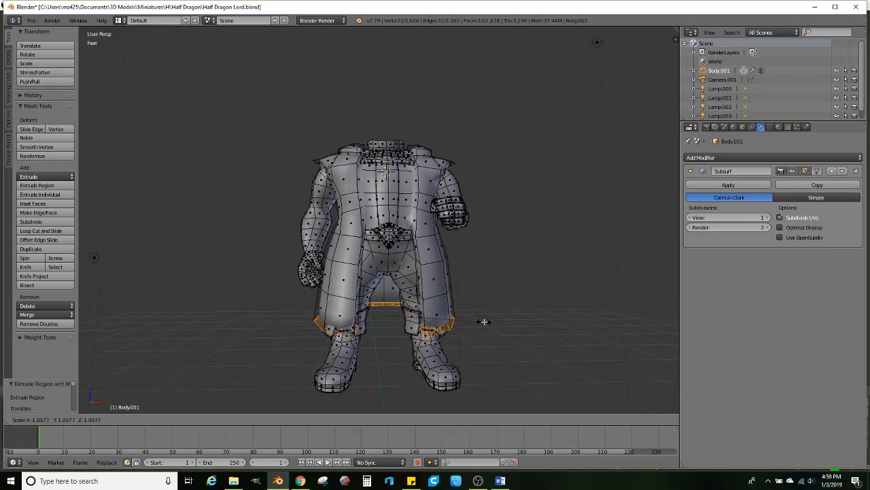
left_click(476, 320)
middle_click_drag(476, 319, 465, 323)
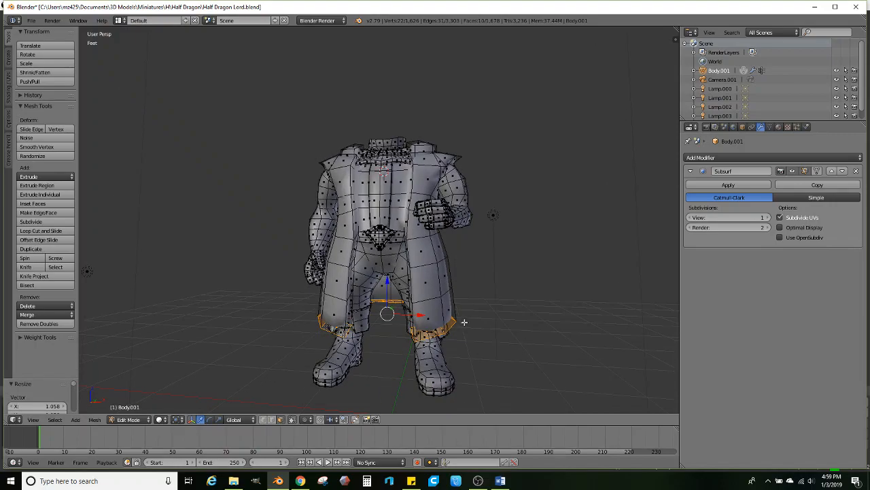
- Switch to the scale manipulator and flatten the coat's hem faces along Z
middle_click_drag(432, 318, 409, 289)
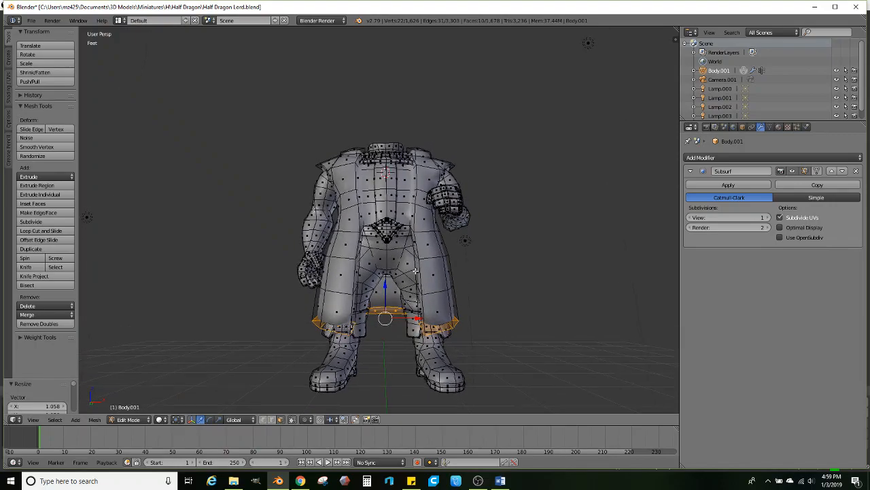
left_click_drag(387, 287, 389, 282)
middle_click_drag(390, 282, 314, 283)
left_click(221, 421)
left_click_drag(395, 280, 400, 294)
middle_click_drag(399, 294, 417, 285)
left_click_drag(385, 279, 384, 290)
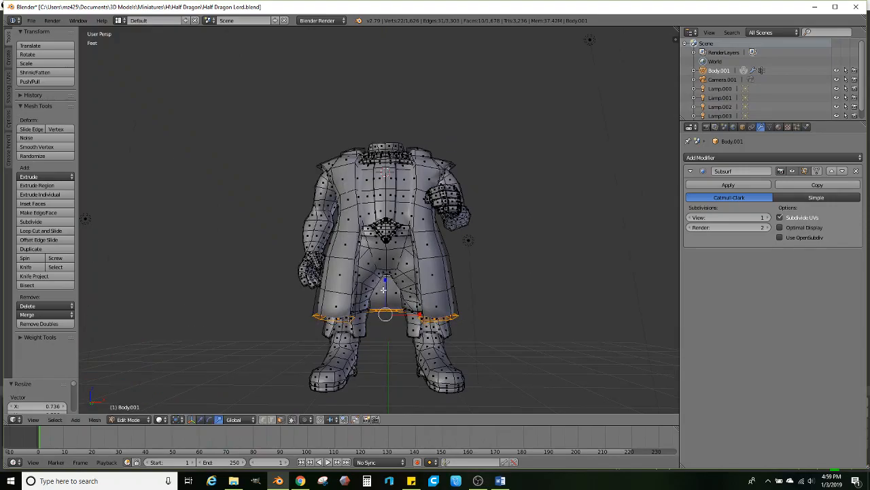
- Extrude the flattened hem faces straight down along Z to lengthen the coat
middle_click_drag(452, 299, 423, 267)
key("e")
key("z")
left_click(483, 325)
- Add a loop cut around the coat's lowest segment and slide it down close to the hem
scroll(435, 319, "up", 4)
scroll(453, 308, "down", 2)
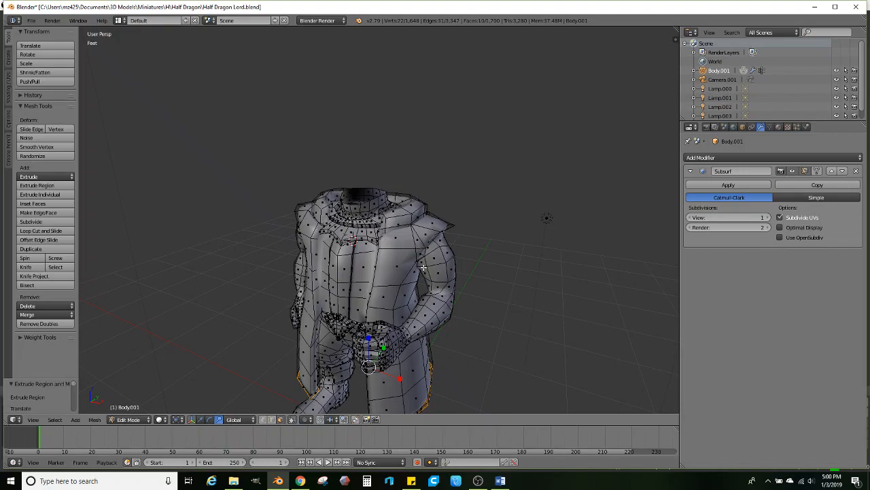
middle_click_drag(422, 261, 367, 281)
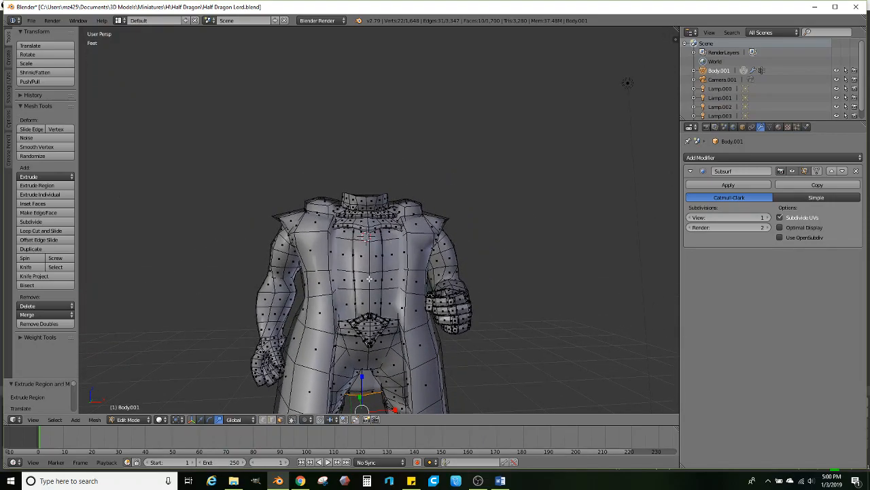
middle_click_drag(377, 227, 364, 289)
mouse_move(396, 315)
middle_mouse_down()
mouse_move(422, 255)
mouse_move(397, 312)
middle_mouse_up()
scroll(397, 303, "up", 1)
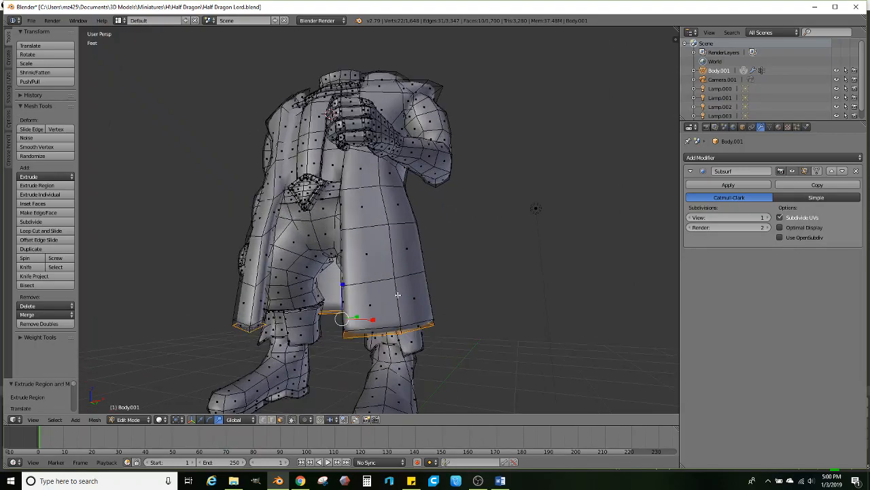
scroll(304, 318, "up", 1)
key("ctrl+r")
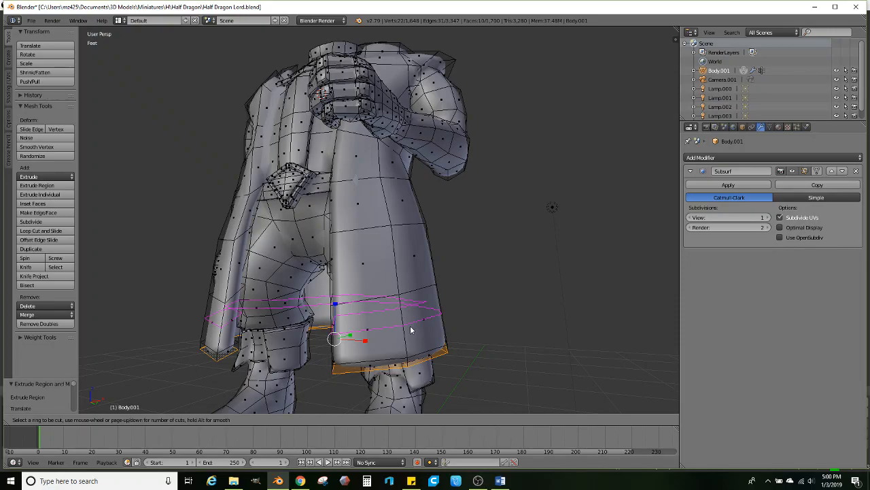
left_click(411, 330)
left_click(412, 346)
- Select the band of faces around the hem, extrude it in place and scale it up by about 1.030 as a raised trim
left_click(281, 420)
left_click(331, 353, "alt")
key("e")
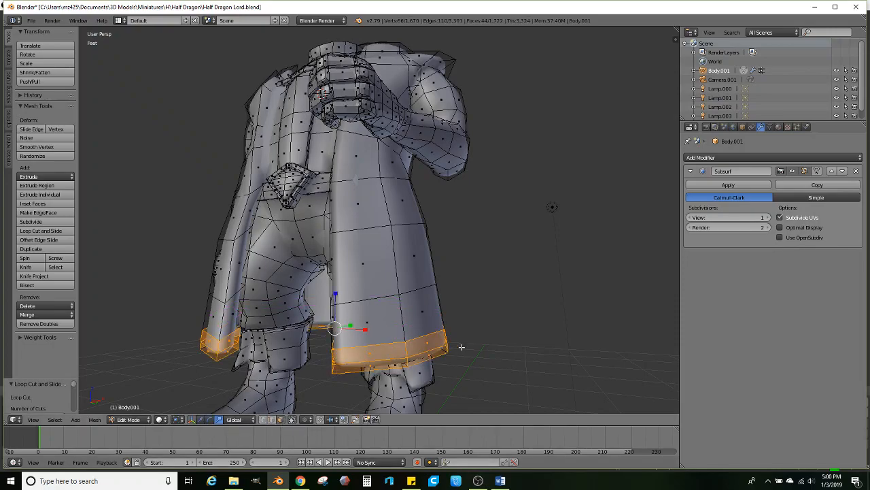
key("e")
right_click(528, 329)
key("s")
left_click(537, 329)
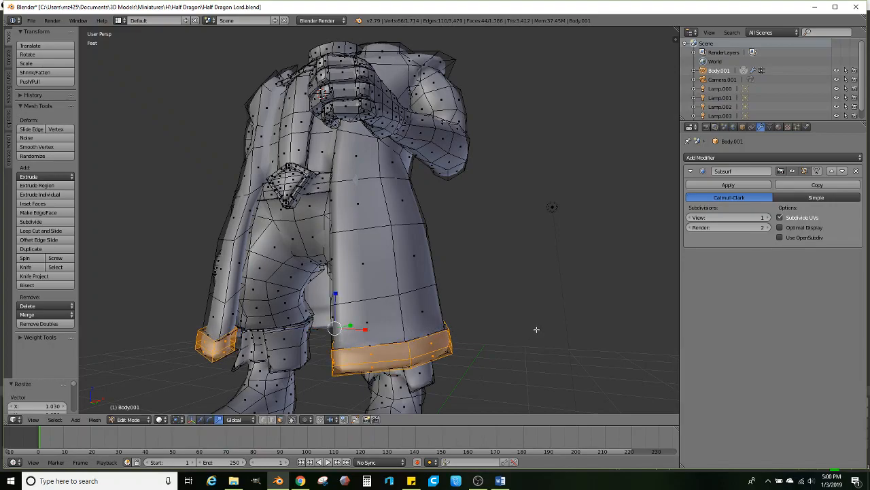
- Examine the smoothed coat and its hem trim in Object Mode and return to Edit Mode
key("Tab")
scroll(442, 335, "down", 3)
middle_click_drag(429, 337, 442, 372)
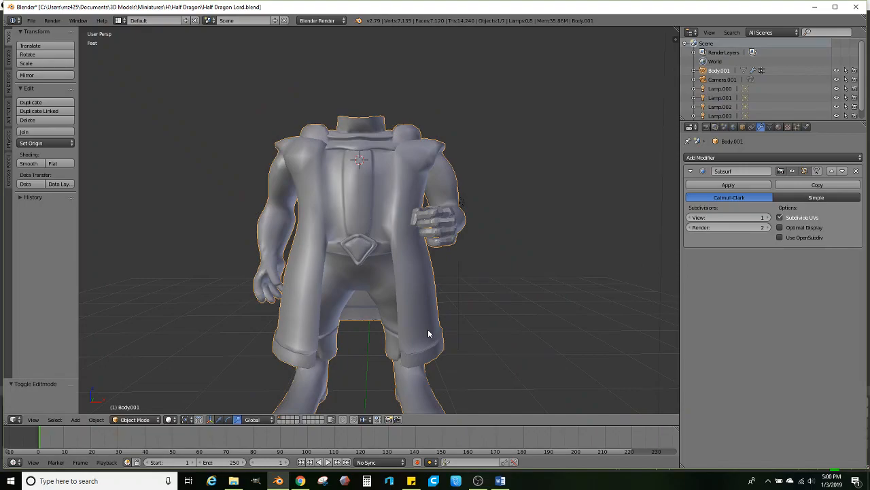
middle_click_drag(387, 250, 411, 287, "shift")
scroll(388, 271, "up", 1)
key("Tab")
- Select the front end faces of the raised collar on both sides of the neck
scroll(443, 281, "up", 2)
right_click(435, 262)
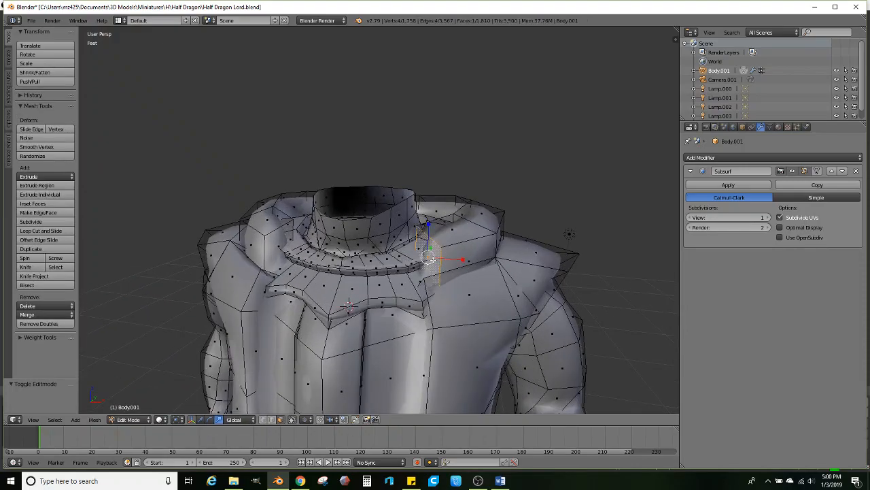
scroll(437, 264, "up", 3)
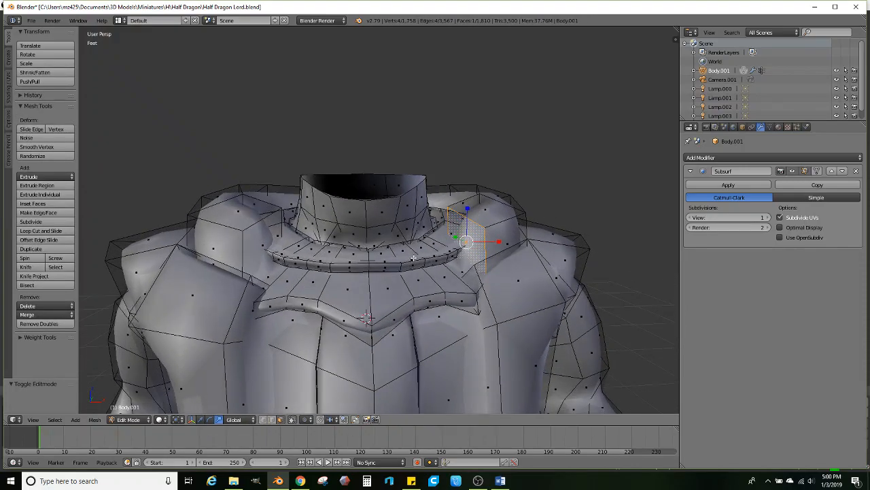
right_click(270, 258, "shift")
middle_click_drag(271, 258, 321, 326)
middle_click_drag(383, 326, 375, 343)
right_click(395, 296)
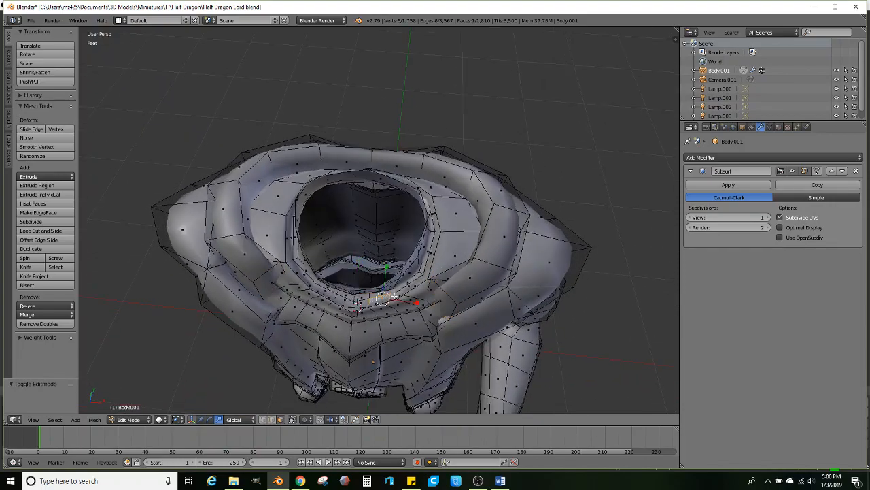
key("ctrl+z")
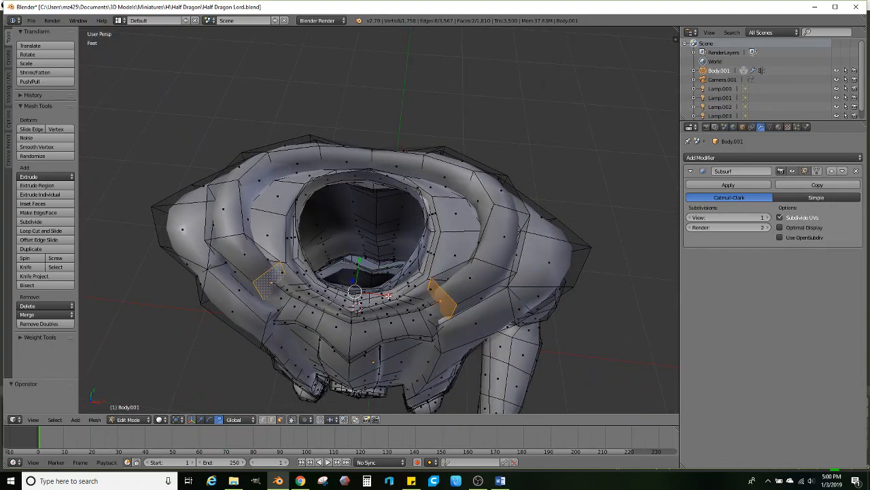
- Scale the two collar end faces along X and extrude them forward
key("s")
key("x")
left_click(392, 295)
middle_click_drag(392, 296, 420, 280)
key("e")
left_click(531, 270)
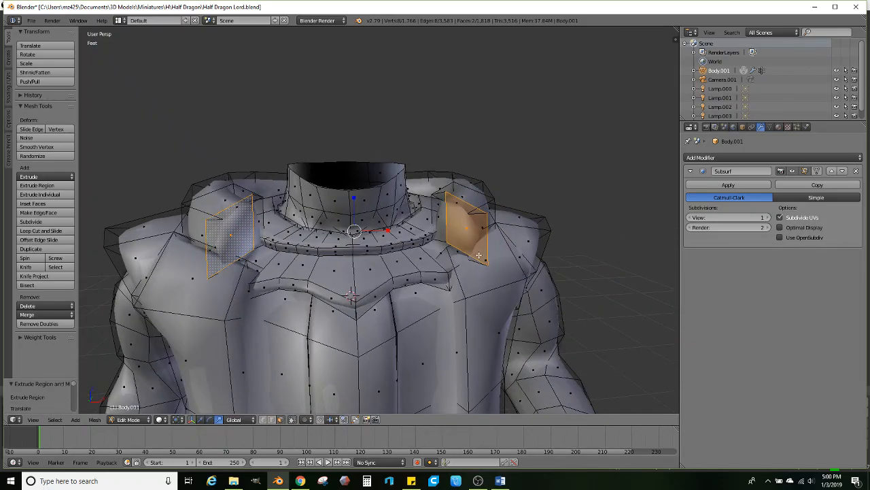
- Flatten the bottom edges of both extruded collar ends along Z and move them down
right_click(465, 238)
middle_click_drag(465, 238, 459, 234)
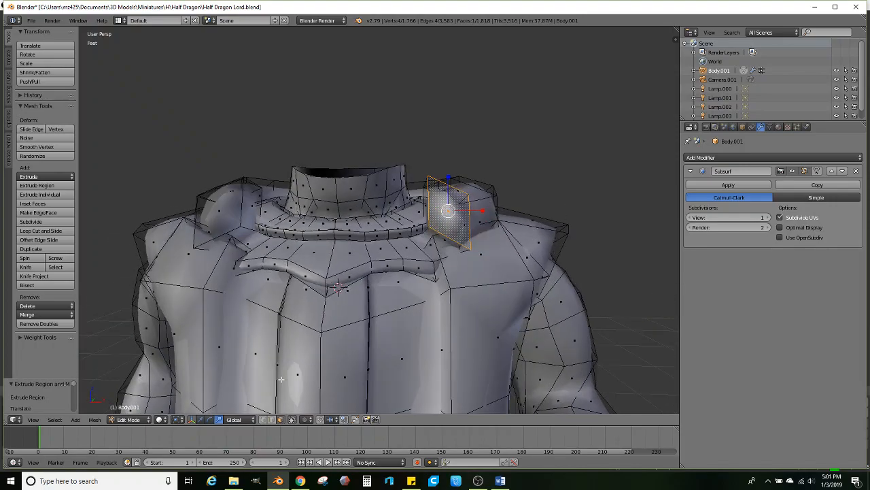
right_click(439, 245)
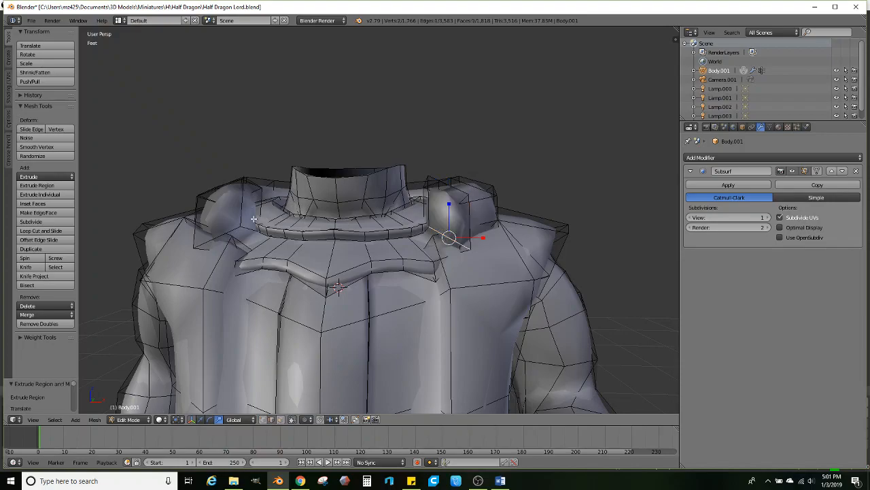
left_click_drag(333, 204, 331, 241)
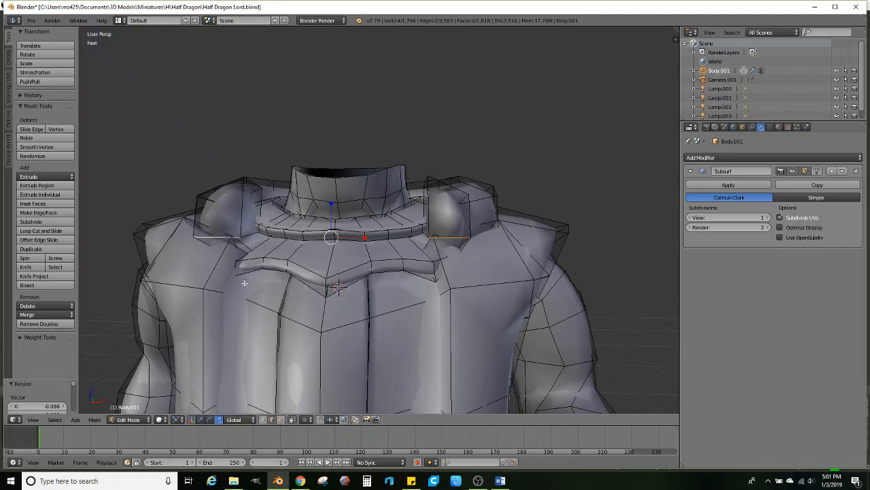
left_click_drag(332, 206, 332, 231)
- Scale the inner vertical edges of both collar ends along X to about 0.587 and lower them slightly
right_click(242, 216)
right_click(429, 217, "shift")
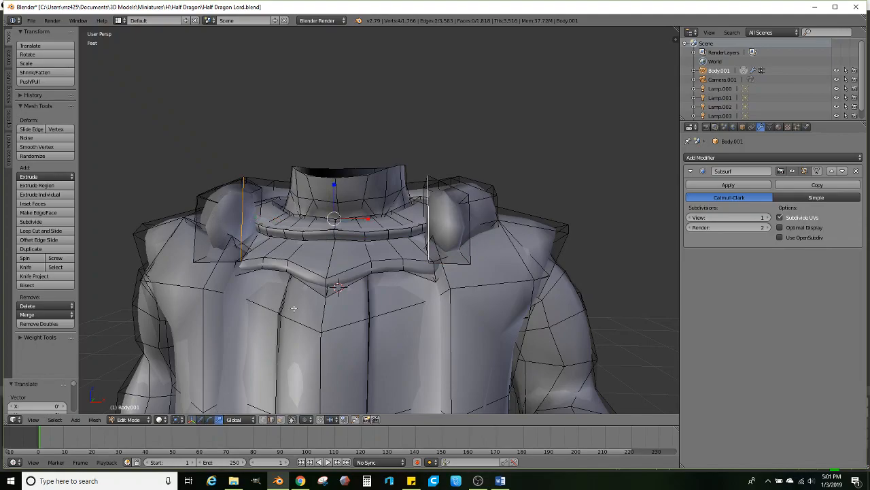
key("s")
key("x")
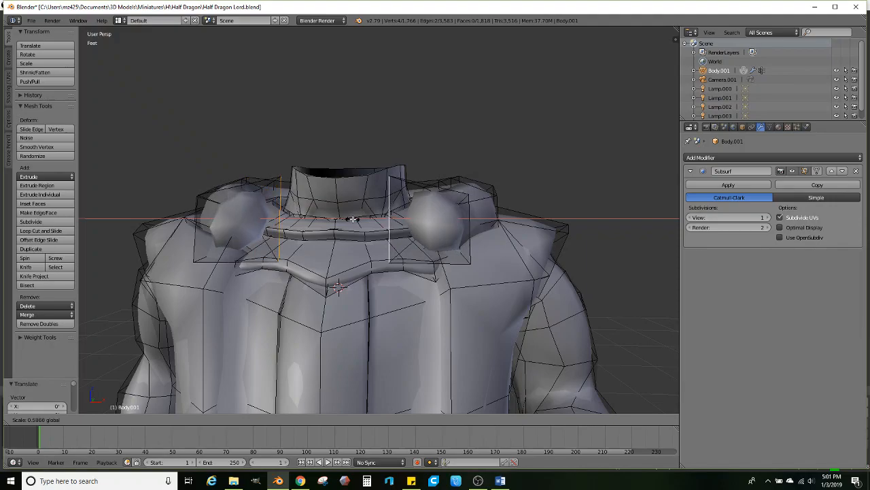
left_click(353, 219)
left_click_drag(335, 185, 333, 200)
- Scale the outer edges of both collar ends outward along X by about 1.268
middle_click_drag(366, 203, 289, 268)
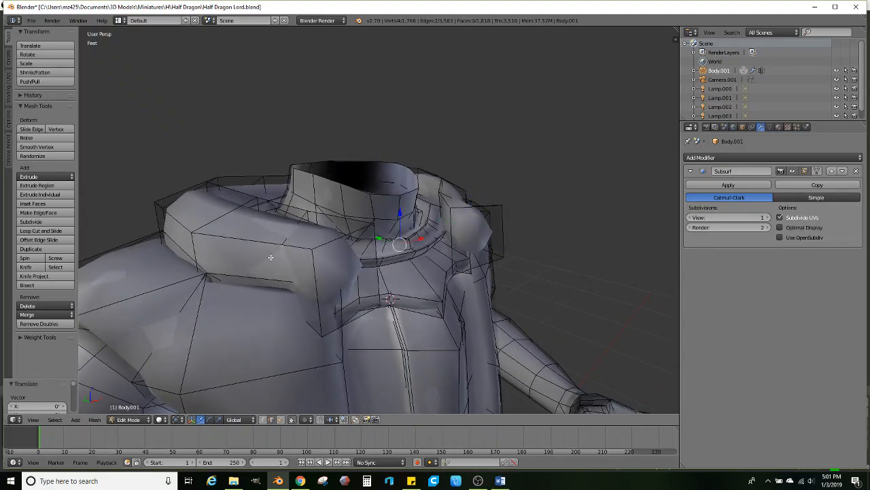
middle_click_drag(288, 361, 312, 294)
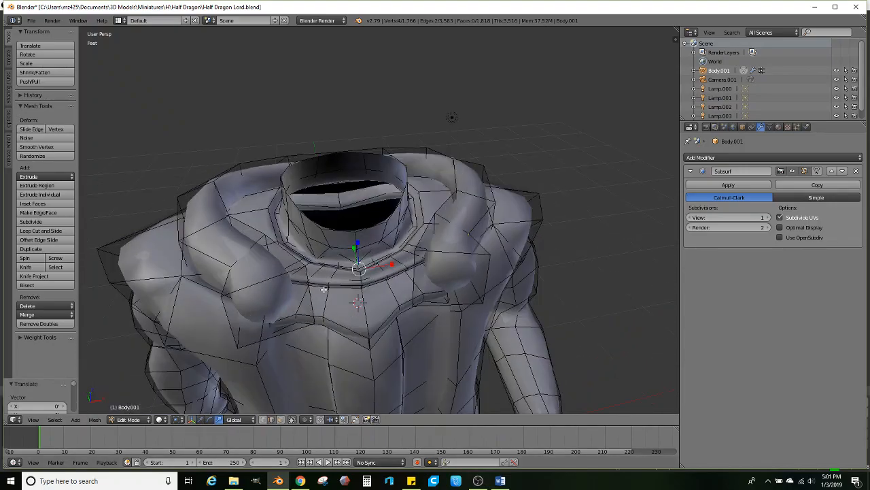
left_click_drag(391, 262, 401, 266)
middle_click_drag(401, 265, 396, 249)
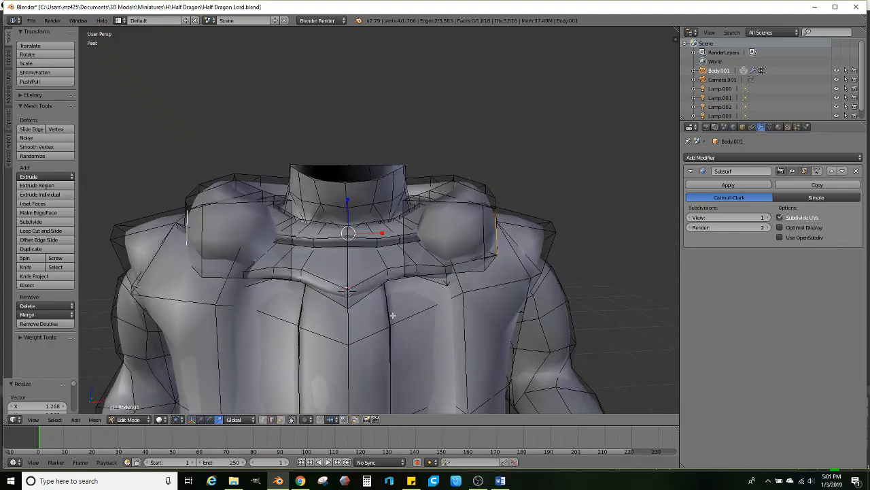
- Select both front faces of the collar ends, rotate them about 25.4° and lower them along Z
left_click(282, 420)
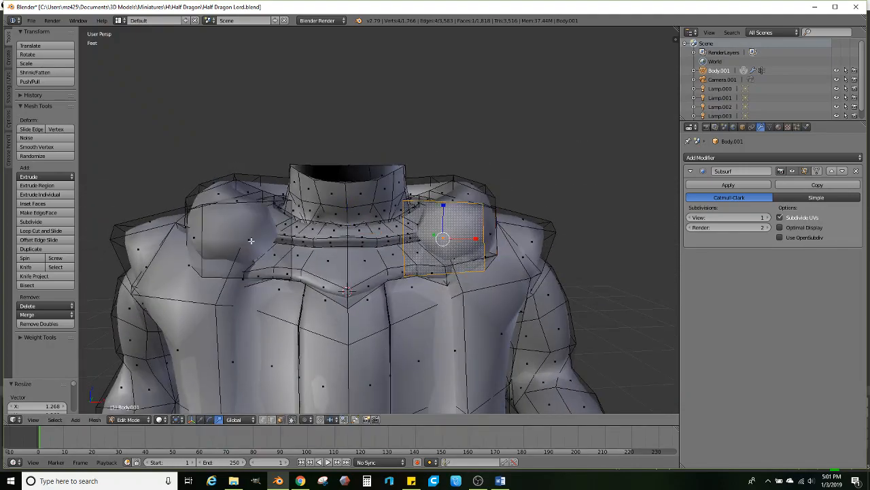
right_click(260, 243, "shift")
scroll(260, 242, "down", 1)
middle_click_drag(347, 248, 258, 262)
middle_click_drag(428, 256, 370, 286)
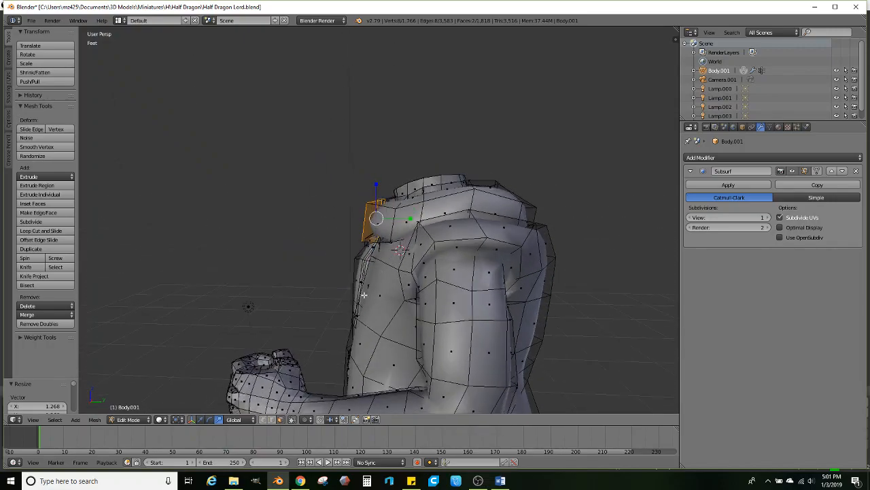
left_click_drag(401, 192, 388, 171)
middle_click_drag(387, 171, 267, 395)
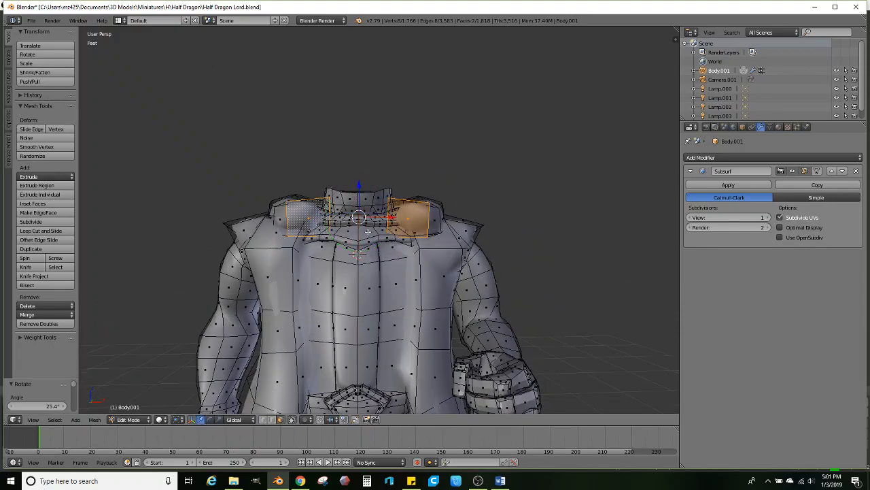
left_click_drag(360, 185, 360, 199)
- Try rotating the two front collar faces a little further
middle_click_drag(557, 261, 440, 239)
scroll(458, 219, "up", 1)
key("r")
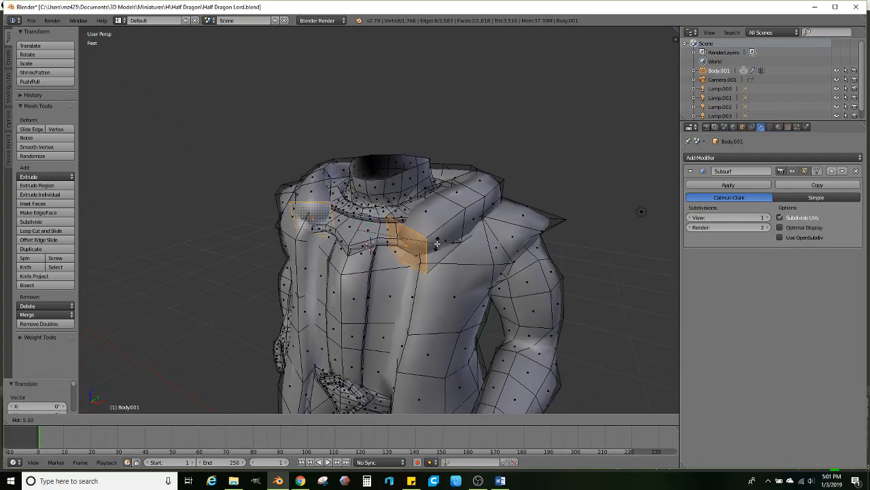
left_click(437, 243)
key("ctrl+z")
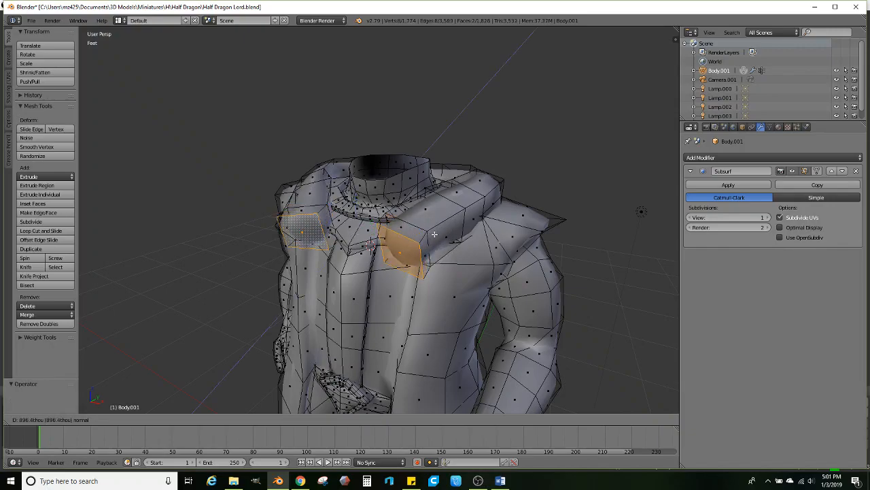
- Extrude the two front collar faces and move the new faces down along Z
middle_click_drag(451, 227, 343, 214)
key("e")
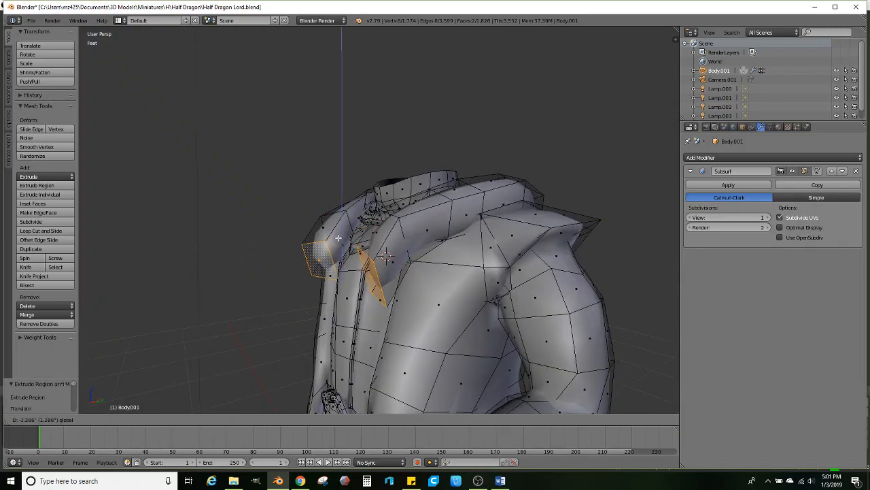
left_click(341, 272)
- Rotate the extruded end faces by about 53° to point downward and flatten them along Z
left_click(210, 419)
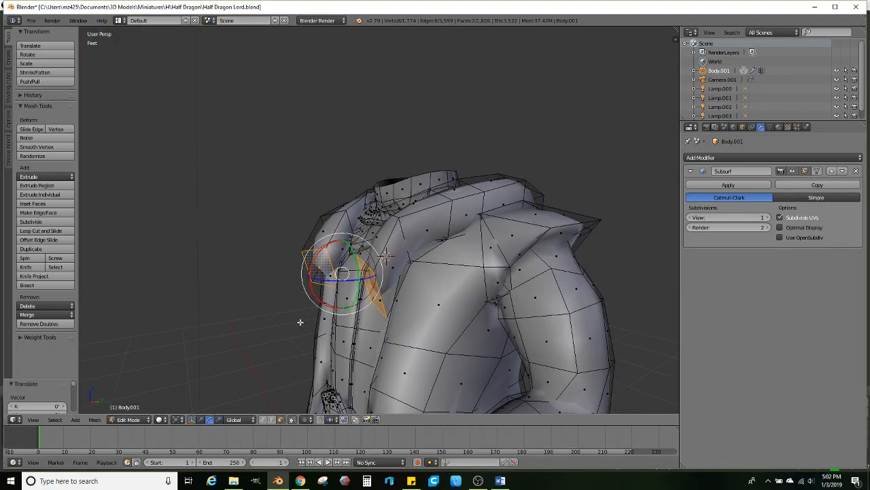
middle_click_drag(305, 322, 308, 289)
left_click_drag(326, 244, 307, 248)
middle_click_drag(307, 247, 293, 361)
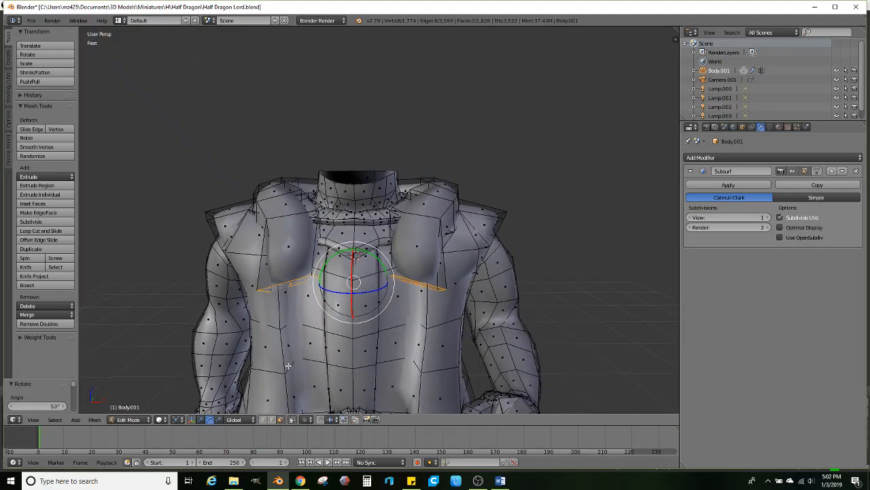
left_click(220, 419)
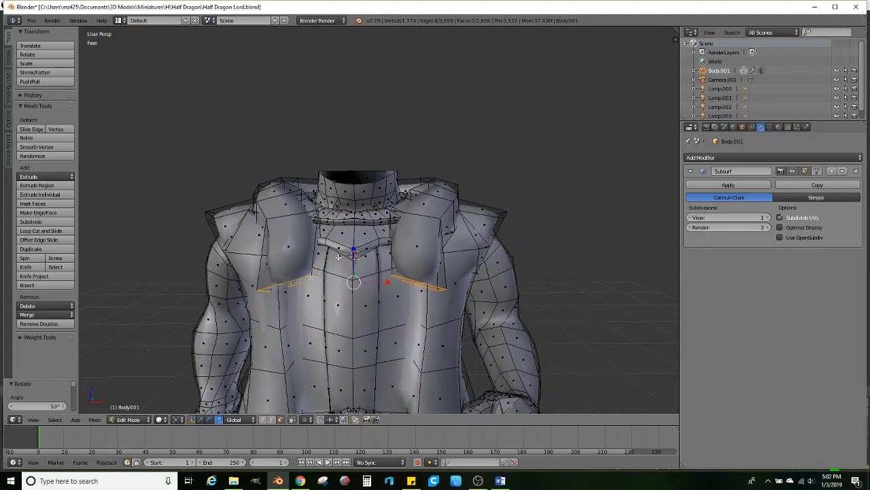
left_click_drag(353, 250, 348, 283)
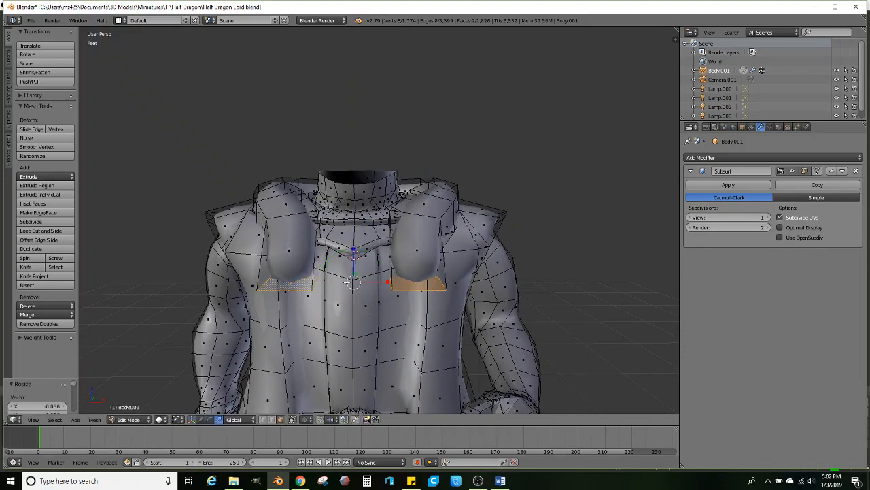
- Extrude both end faces down the chest in three segments to belt height and scale the ends to about 0.918
middle_click_drag(353, 282, 400, 280)
scroll(428, 279, "down", 2)
key("e")
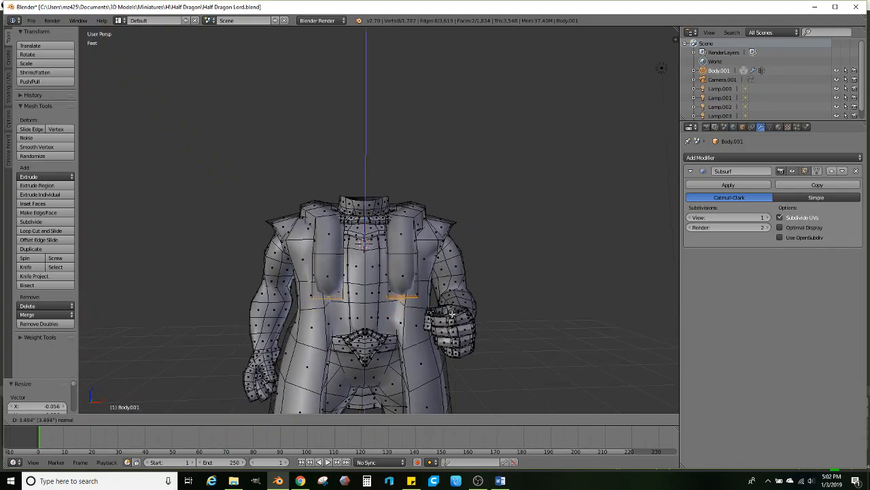
left_click(457, 311)
key("e")
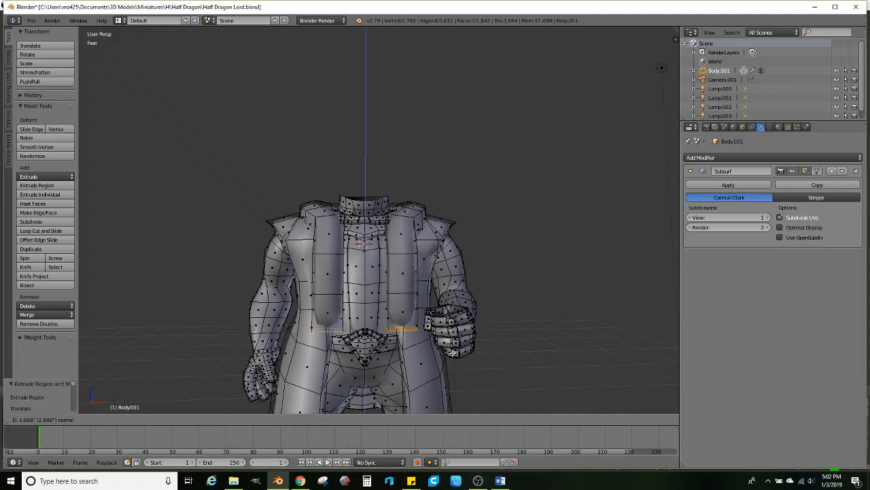
left_click(452, 353)
key("e")
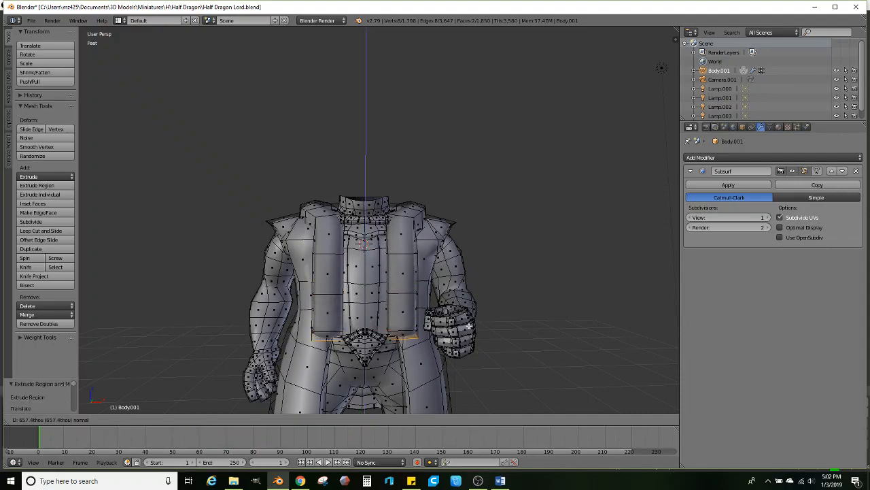
left_click(466, 338)
key("s")
left_click(457, 340)
- Select all faces of the collar and its two hanging lapels and subdivide them once
middle_click_drag(458, 341, 435, 275)
right_click(349, 310, "alt")
right_click(338, 211, "alt+shift")
scroll(432, 246, "up", 1)
scroll(436, 275, "up", 2)
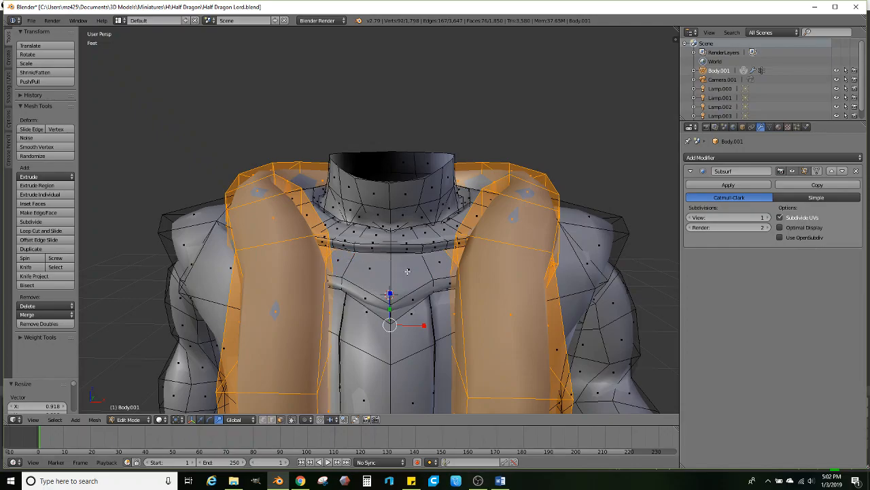
scroll(404, 268, "up", 1)
middle_click_drag(404, 268, 457, 274)
scroll(375, 265, "down", 2)
key("z")
scroll(457, 274, "down", 7)
key("z")
scroll(385, 281, "up", 3)
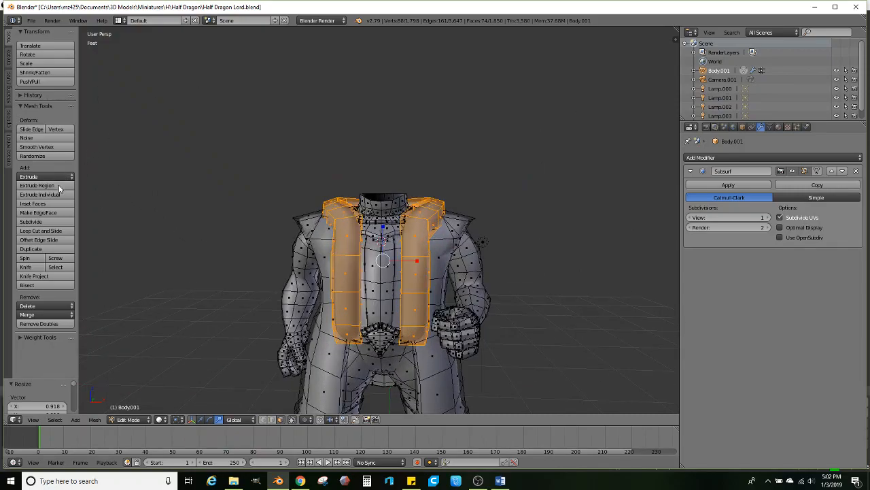
left_click(62, 224)
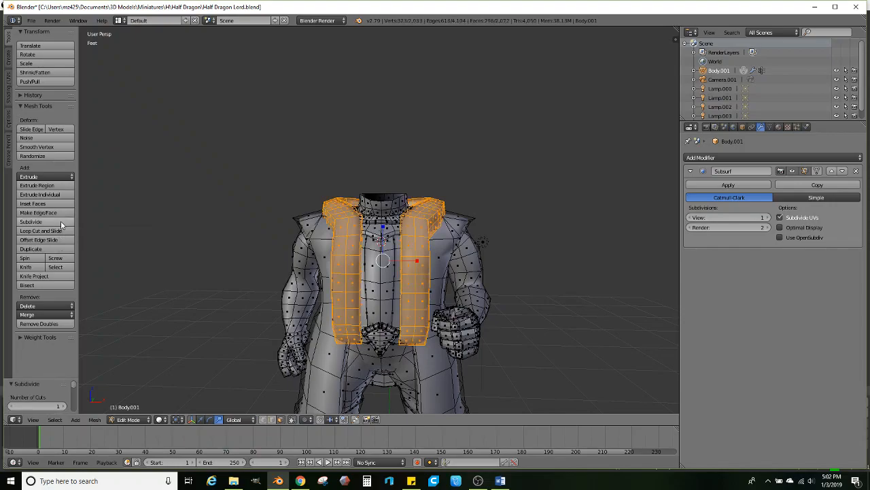
- Subdivide the collar faces again, try a repeated Randomize with amount 0.100, and undo the last passes
left_click(61, 225)
left_click(59, 155)
left_click(59, 155)
left_click(58, 155)
left_click(59, 155)
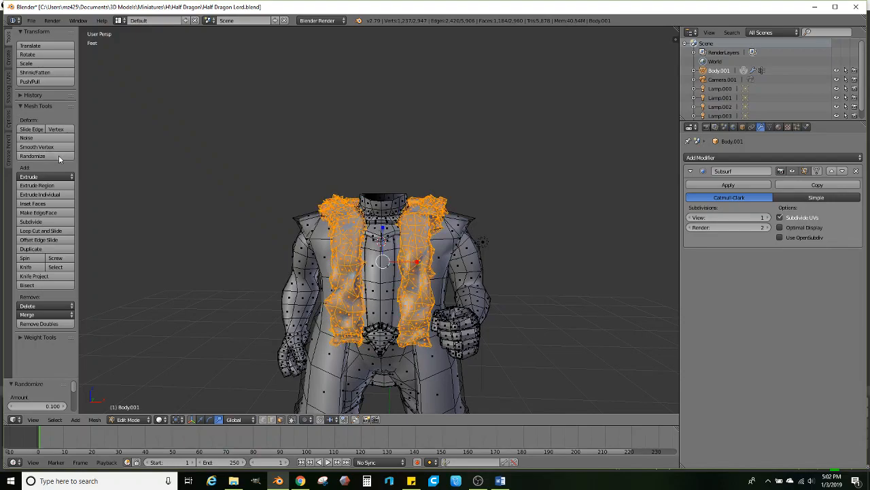
key("ctrl+z")
key("ctrl+z")
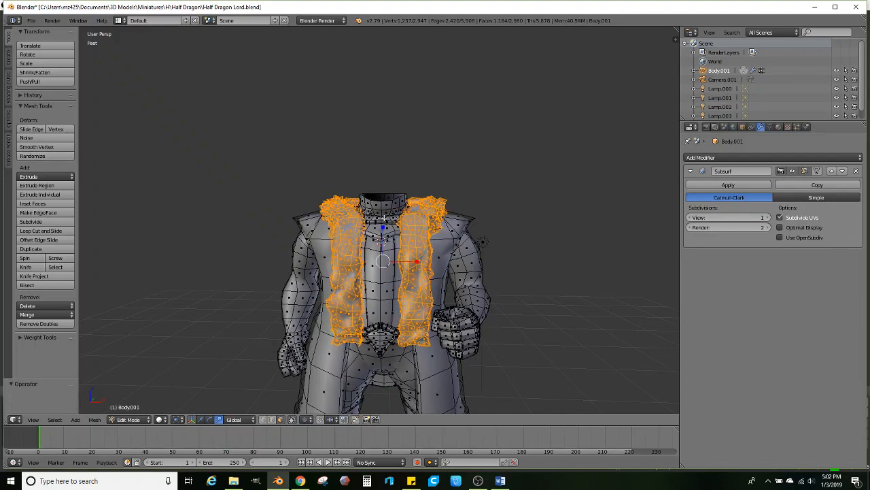
- Examine the roughened collar and lapels in Object Mode
key("Tab")
middle_click_drag(357, 225, 383, 230)
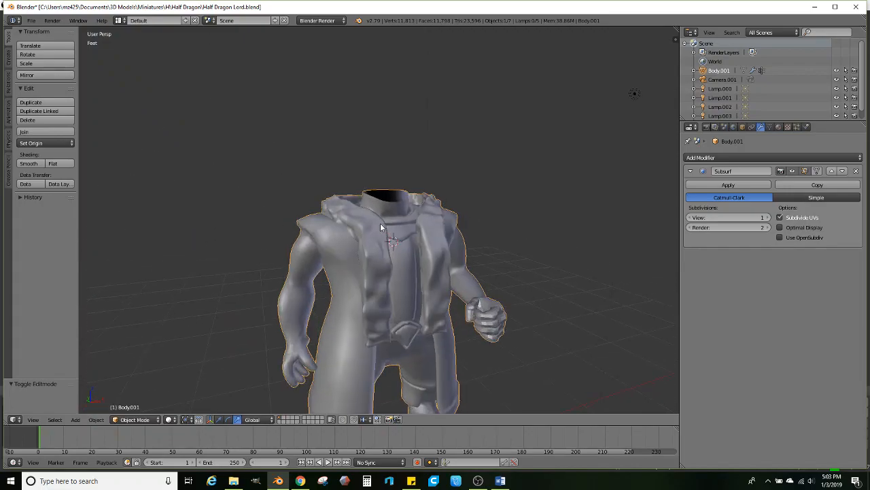
scroll(374, 228, "up", 3)
key("Tab")
key("Tab")
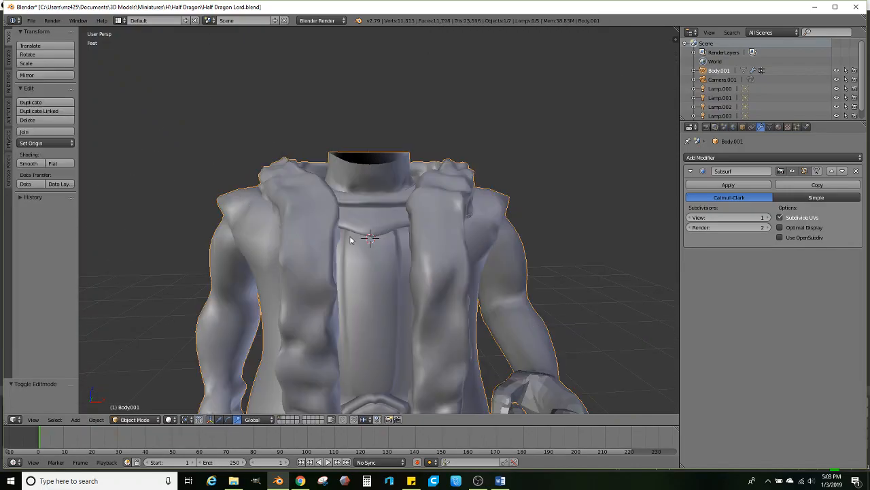
- Return to Edit Mode and undo the remaining randomizing and the second subdivision of the collar
key("Tab")
key("ctrl+z")
key("ctrl+z")
key("ctrl+z")
key("ctrl+z")
key("ctrl+z")
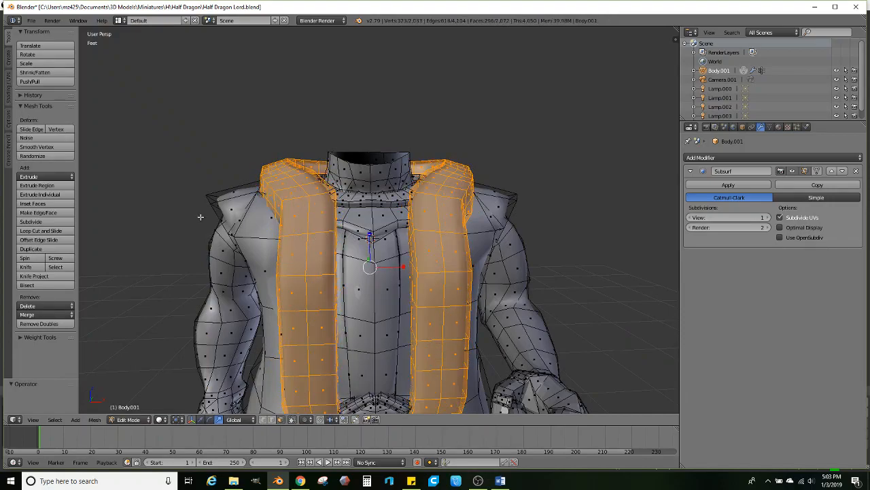
- Subdivide the collar and lapels twice more, randomize their vertices and check the fur-like surface in Object Mode
left_click(55, 223)
left_click(56, 225)
left_click(50, 156)
scroll(225, 239, "down", 2)
key("Tab")
middle_click_drag(225, 239, 287, 247)
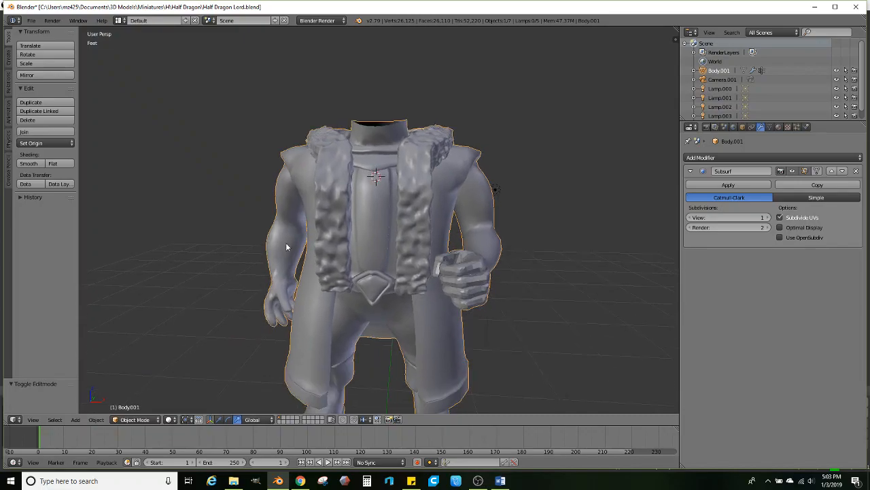
middle_click_drag(379, 281, 456, 250)
scroll(437, 292, "up", 3)
key("Tab")
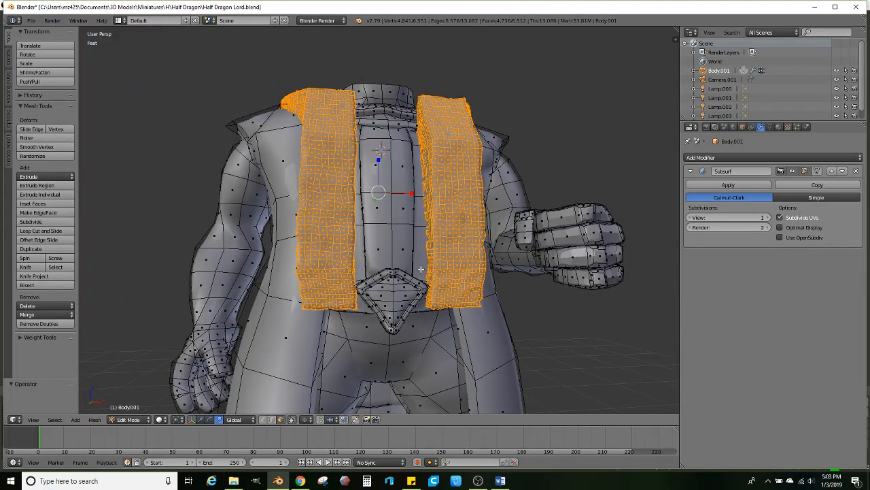
- Undo the latest randomizing and the two extra subdivisions of the collar
key("ctrl+z")
key("ctrl+z")
key("ctrl+z")
- Select the middle edges under both lapel ends, move them down along Z into points and switch to face selection
middle_click_drag(434, 269, 323, 274)
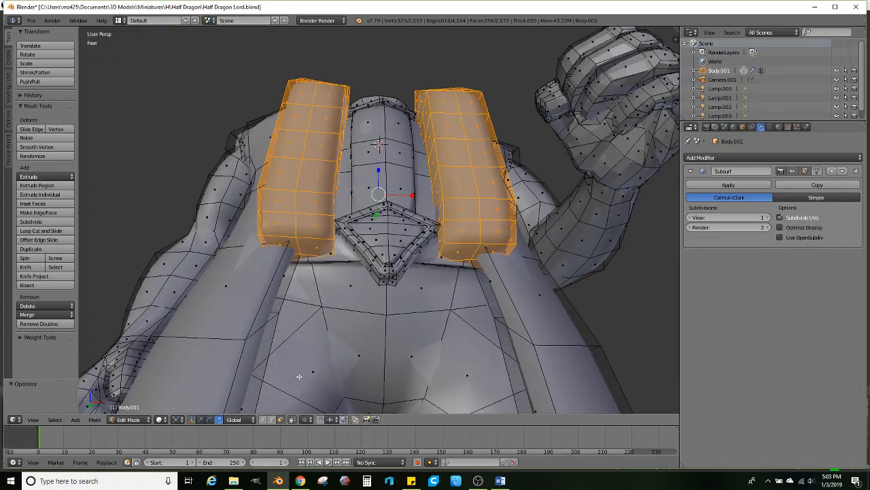
right_click(302, 255)
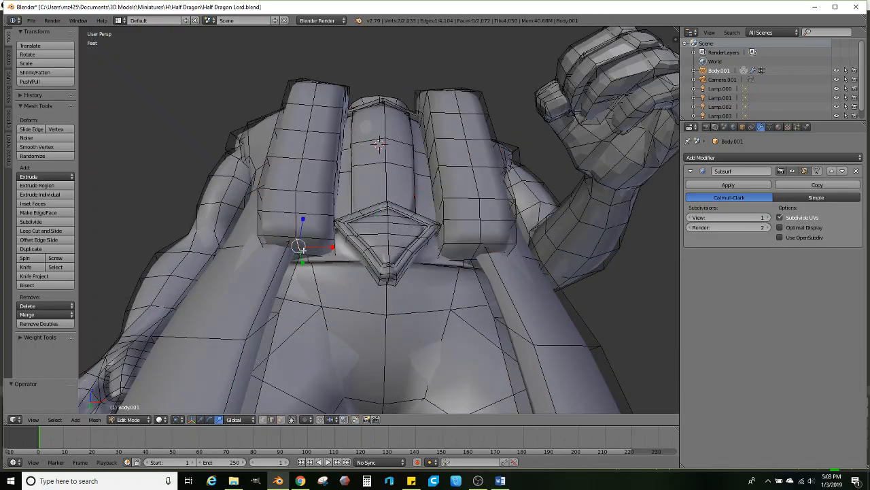
middle_click_drag(302, 255, 432, 270)
right_click(506, 272, "shift")
right_click(500, 274, "shift")
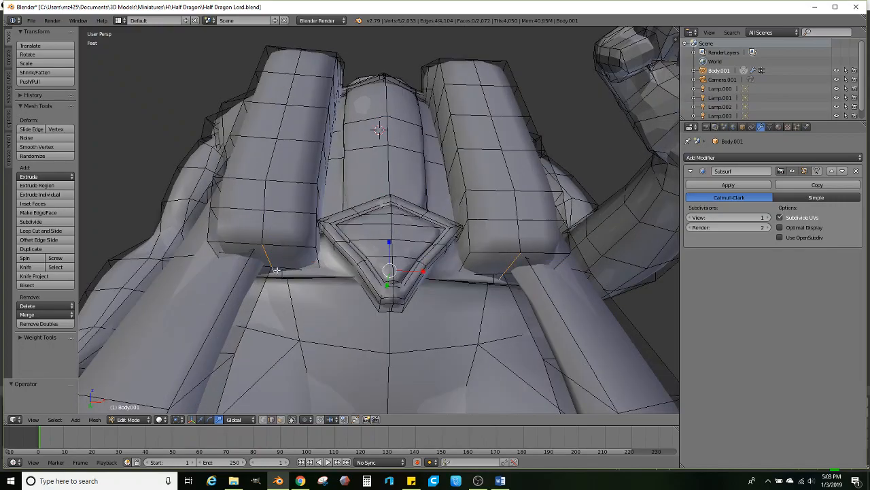
left_click_drag(391, 244, 399, 261)
scroll(410, 239, "down", 2)
middle_click_drag(410, 239, 345, 368)
left_click(281, 420)
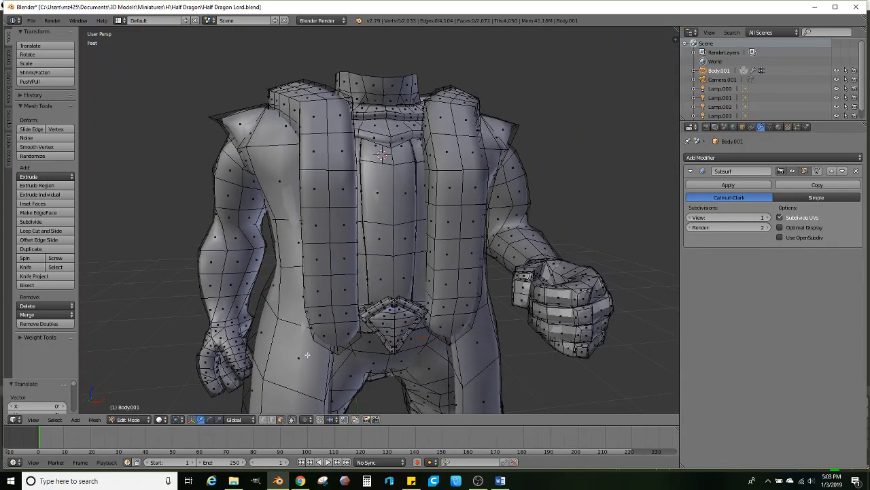
- Select the face loops of both raised bands along the coat front and smooth their vertices with Smooth Vertex
right_click(318, 279, "alt")
right_click(344, 275, "alt+shift")
middle_click_drag(345, 274, 392, 273)
right_click(404, 245, "alt+shift")
middle_click_drag(391, 239, 192, 176)
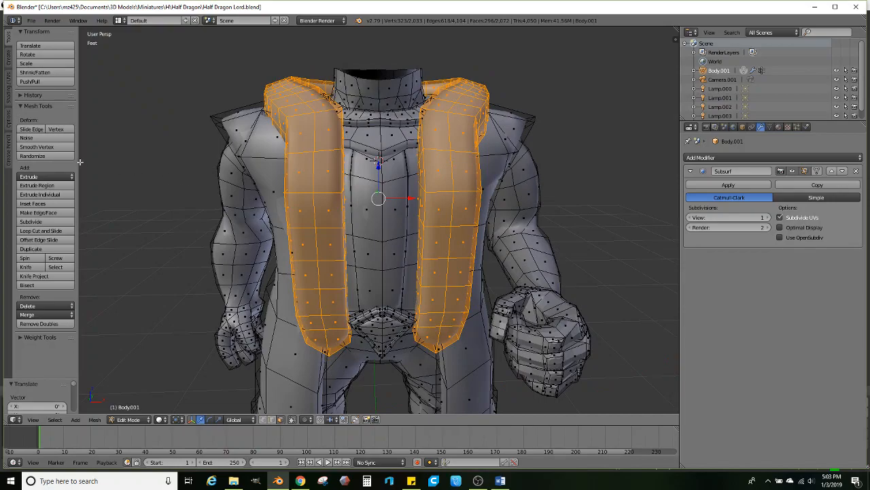
left_click(59, 149)
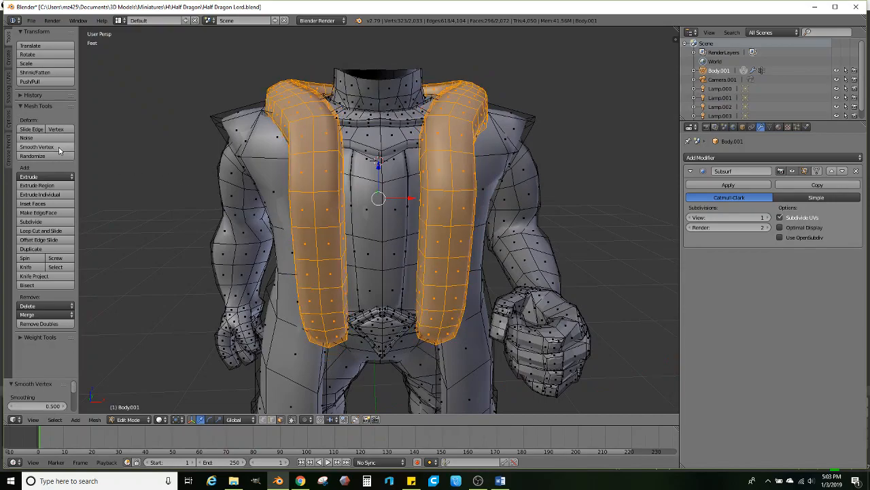
- Subdivide the selected coat bands twice and randomize their vertices three times to create a fur texture
left_click(40, 222)
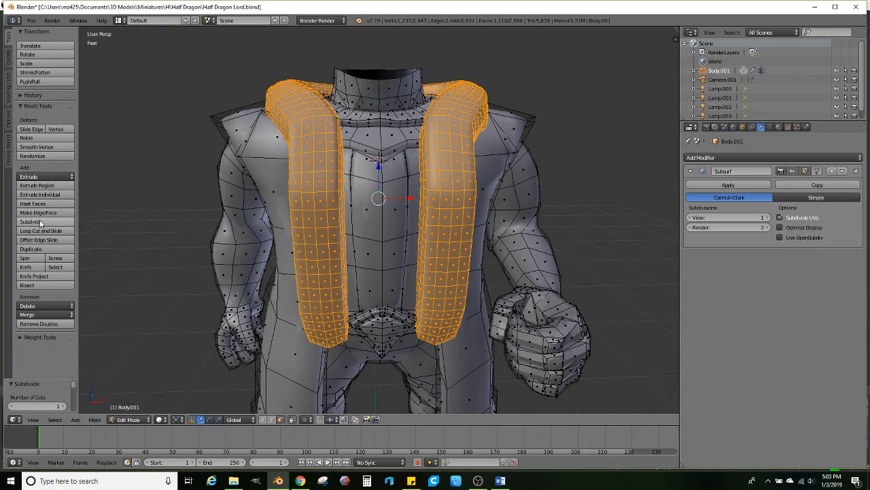
left_click(40, 222)
left_click(61, 156)
left_click(61, 156)
left_click(62, 156)
scroll(157, 232, "down", 1)
- Examine the roughened fur trim on the body in Object Mode
key("Tab")
middle_click_drag(173, 242, 265, 223)
key("Tab")
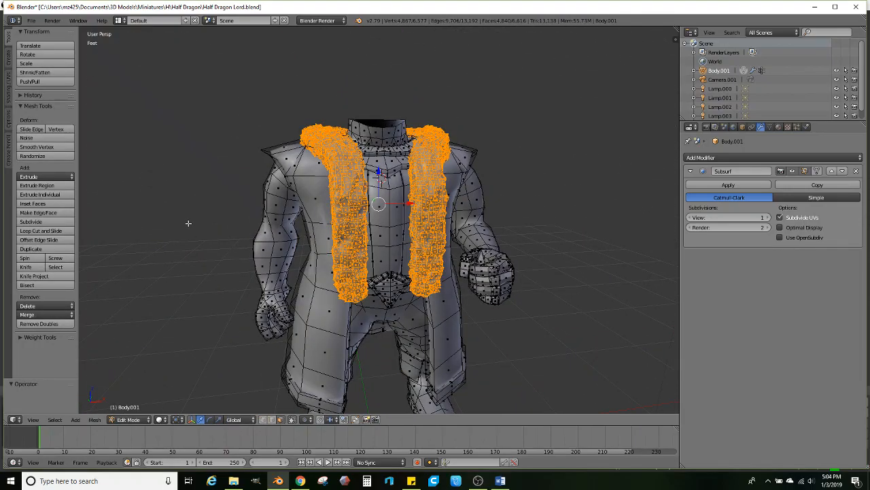
key("Tab")
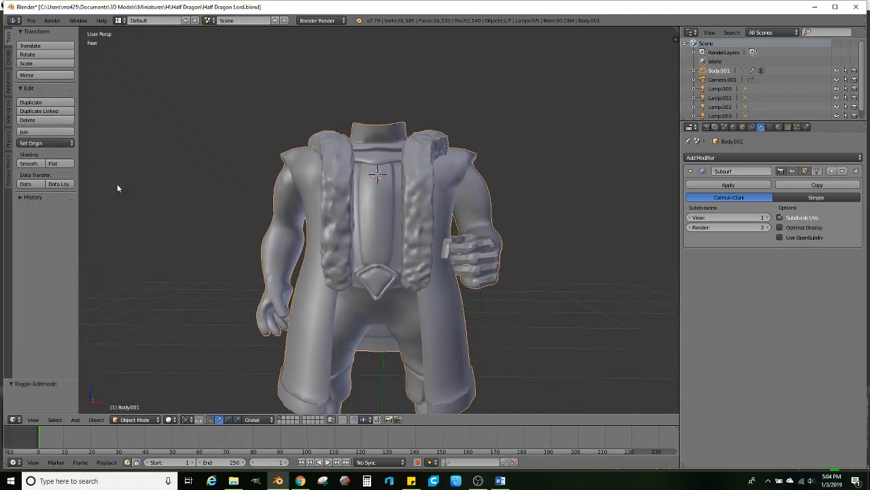
key("Tab")
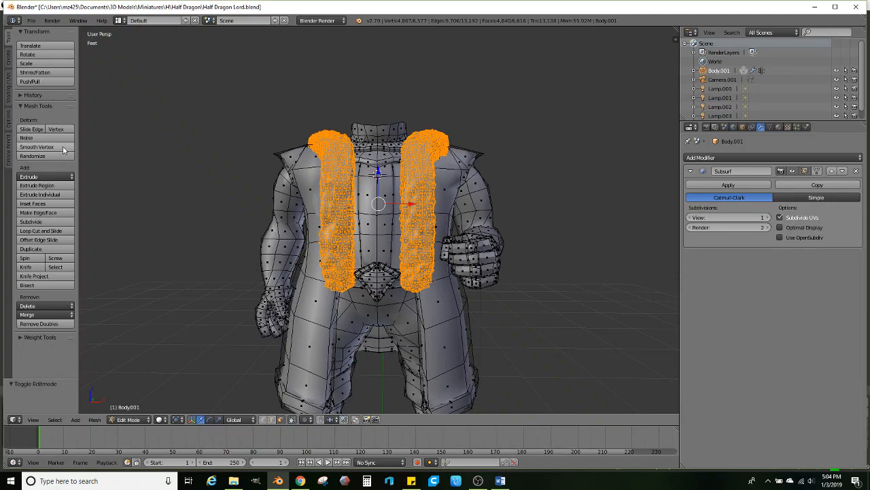
key("Tab")
mouse_move(354, 287)
middle_mouse_down()
mouse_move(319, 299)
mouse_move(292, 291)
mouse_move(419, 289)
mouse_move(389, 250)
mouse_move(330, 248)
mouse_move(321, 244)
mouse_move(327, 237)
middle_mouse_up()
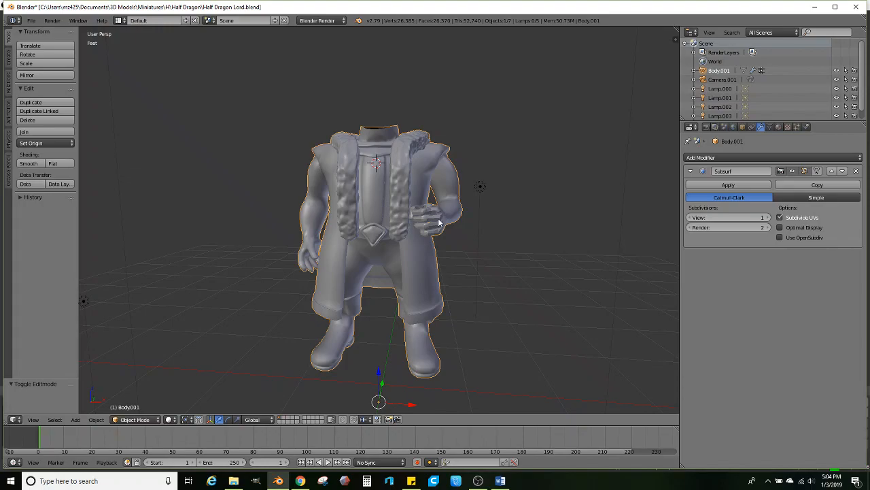
- Apply smooth shading to the body in Object Mode and inspect it from the side
middle_click_drag(447, 175, 358, 187)
scroll(357, 186, "up", 4)
left_click(28, 163)
middle_click_drag(313, 204, 327, 218)
scroll(345, 202, "down", 3)
scroll(327, 216, "up", 4)
- In Edit Mode, extrude the two face rings on the bent arm's forearm and scale them to about 1.28 as a bracer
key("Tab")
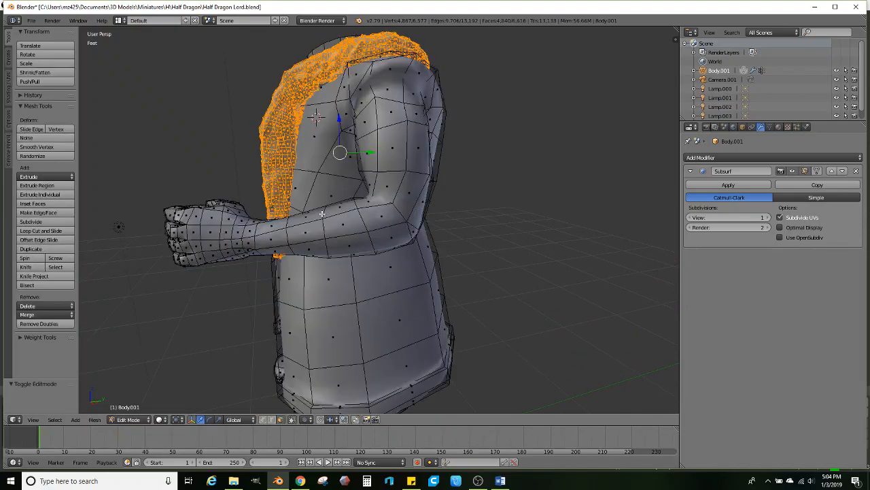
scroll(364, 221, "up", 3)
middle_click_drag(334, 217, 362, 225)
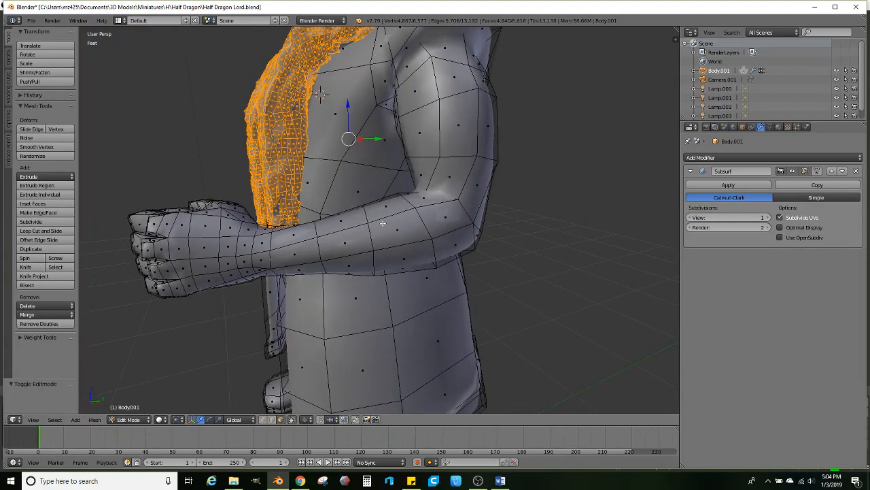
right_click(353, 214, "alt")
right_click(291, 226, "alt+shift")
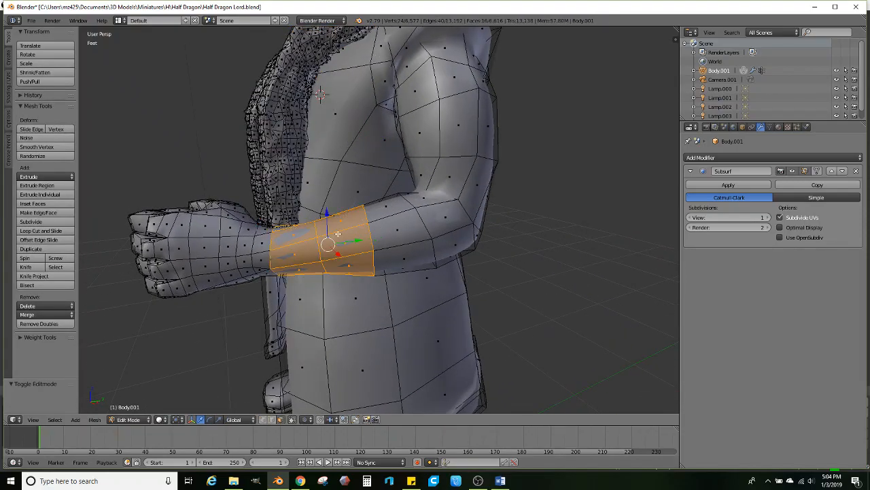
scroll(366, 242, "up", 2)
key("e")
right_click(420, 243)
key("s")
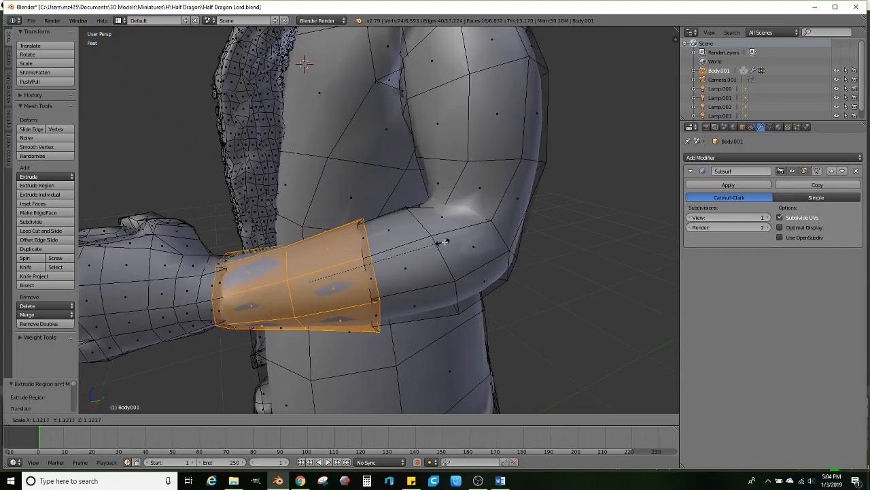
left_click(457, 239)
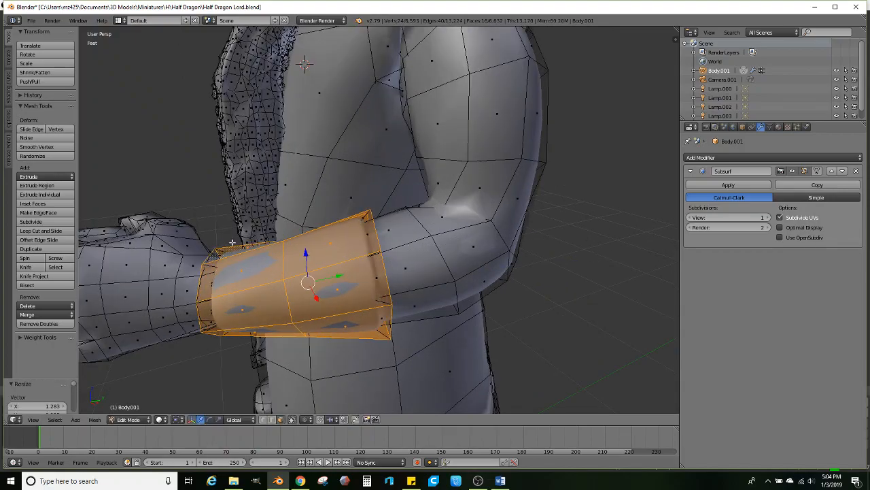
- Add a loop cut close to each end of the bent arm's bracer
left_click(40, 231)
left_click(348, 278)
left_click(374, 278)
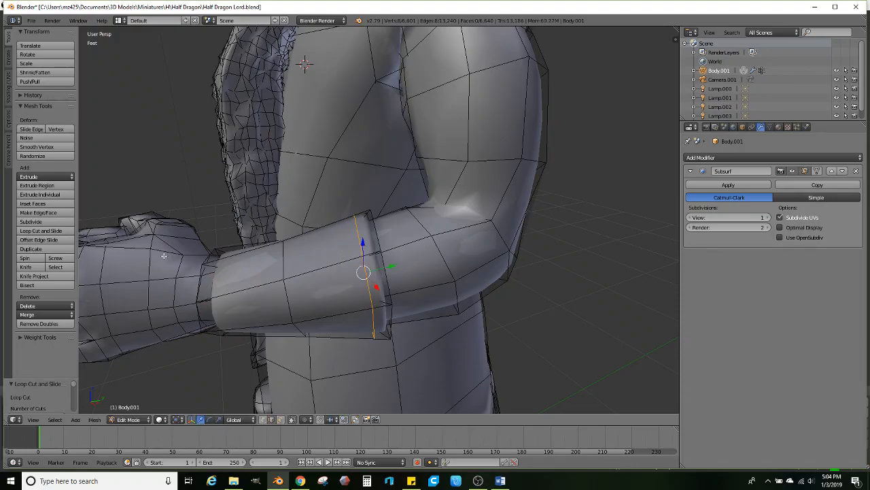
left_click(258, 290)
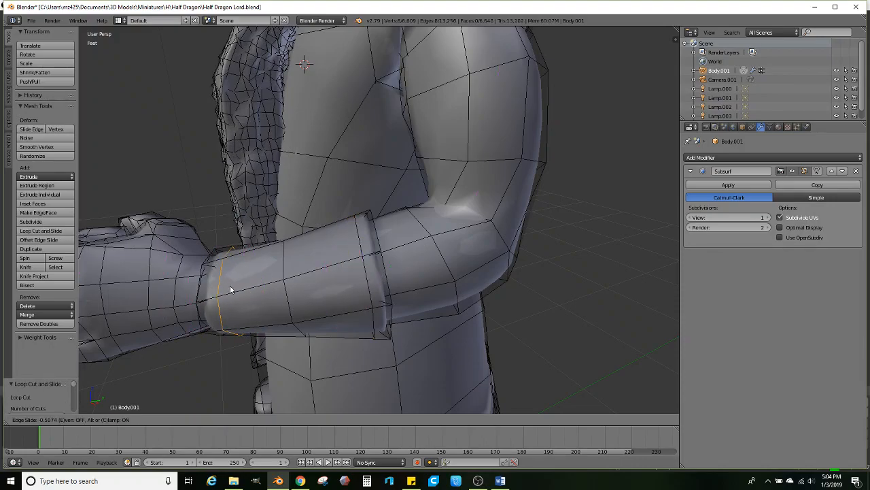
left_click(226, 286)
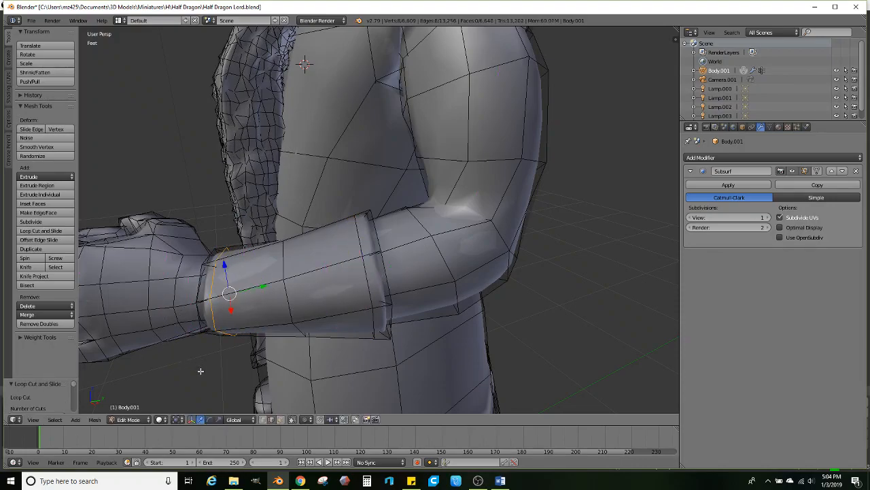
- Extrude the narrow face ring at the elbow end of the bent arm's bracer and scale it to about 1.12
left_click(281, 420)
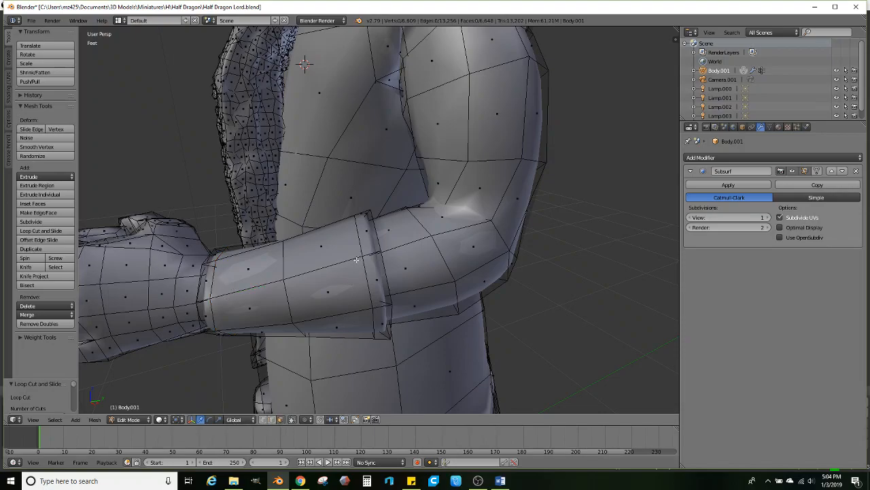
right_click(363, 212, "alt")
key("e")
key("s")
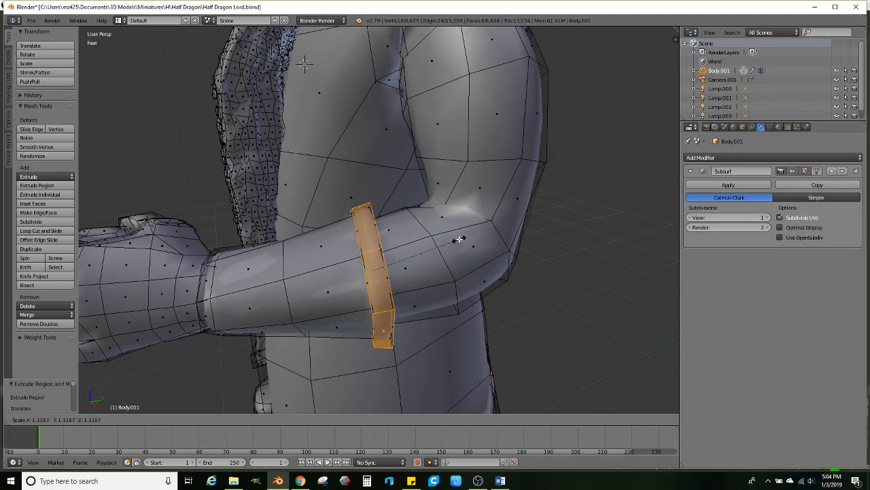
left_click(459, 239)
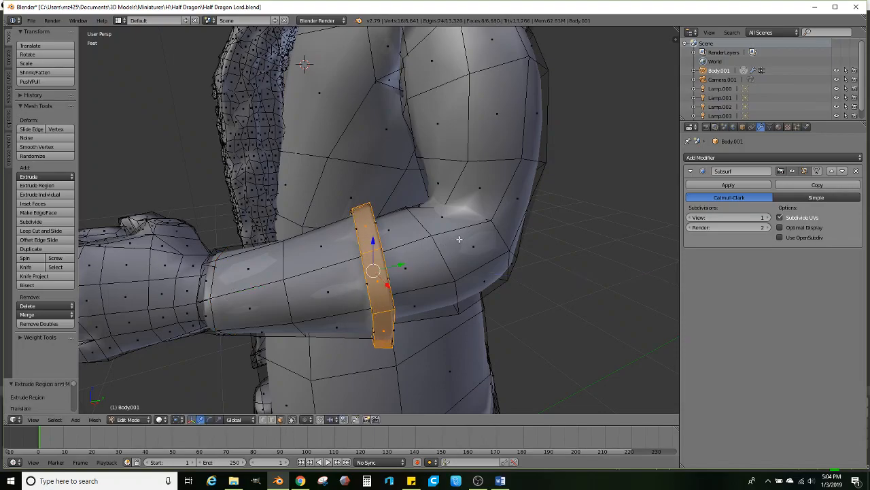
- Extrude the narrow face ring at the wrist end of the same bracer and scale it outward into a rim
key("super")
right_click(220, 247, "alt")
key("e")
key("s")
left_click(350, 249)
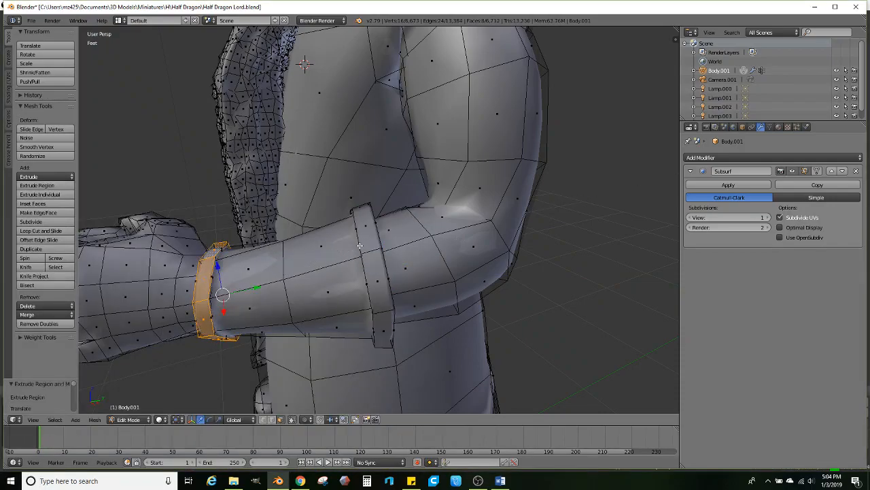
- Extrude the two face rings on the lowered arm's forearm and scale them to about 1.2 as a matching bracer
scroll(333, 267, "down", 3)
middle_click_drag(316, 272, 277, 243)
right_click(308, 235, "alt")
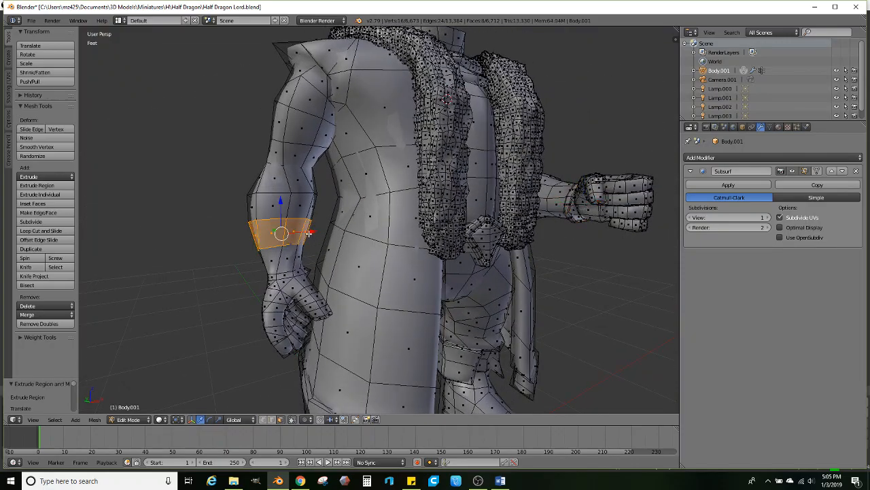
right_click(301, 261, "alt+shift")
scroll(356, 260, "up", 3)
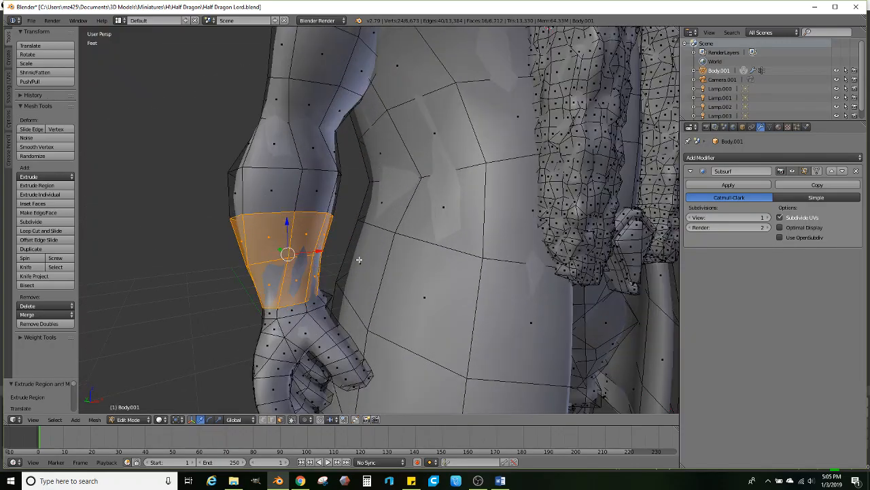
scroll(359, 260, "down", 6)
middle_click_drag(359, 260, 384, 285)
scroll(384, 286, "up", 3)
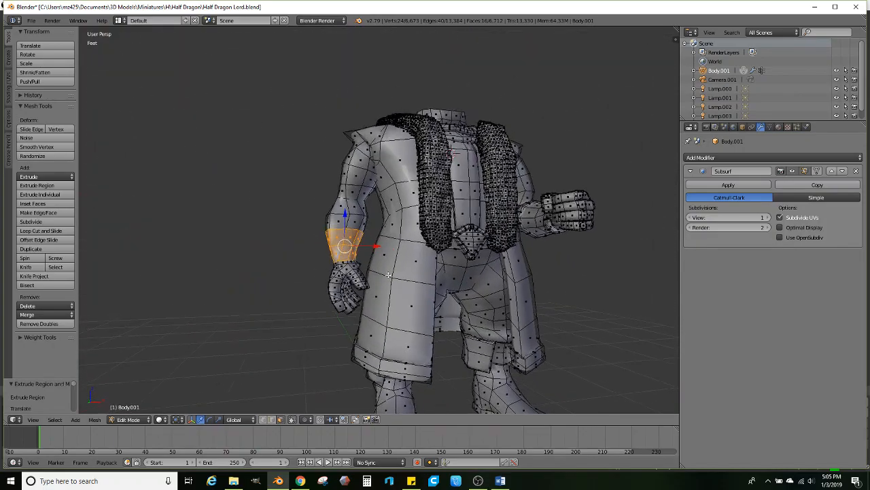
scroll(388, 274, "up", 4)
key("s")
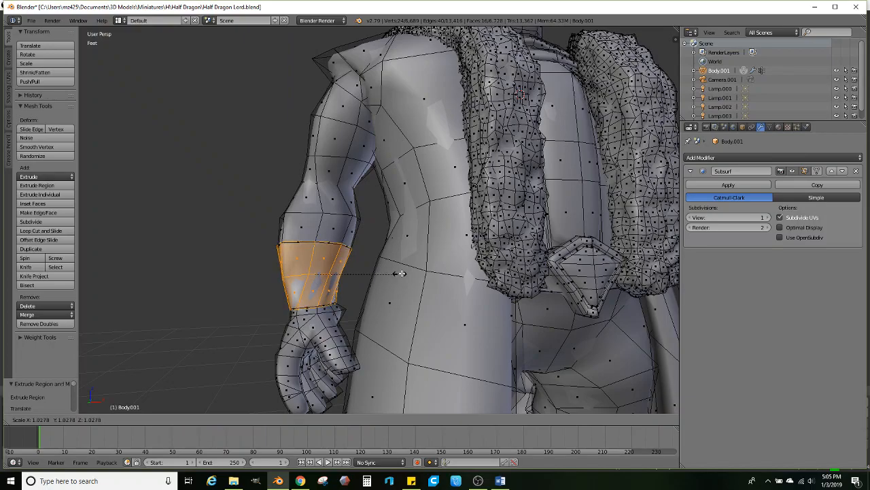
left_click(413, 269)
- Add a loop cut near the elbow end and another near the wrist end of the lowered arm's bracer
left_click(41, 231)
left_click(335, 263)
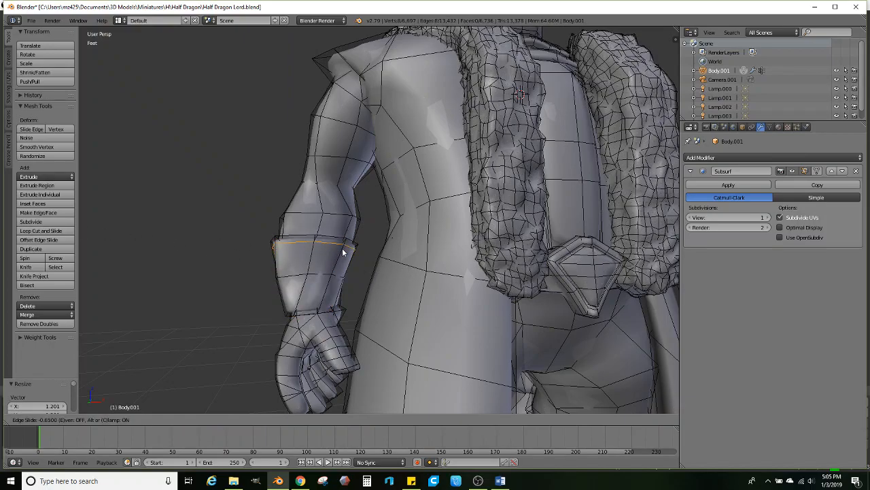
left_click(344, 252)
left_click(41, 231)
left_click(283, 293)
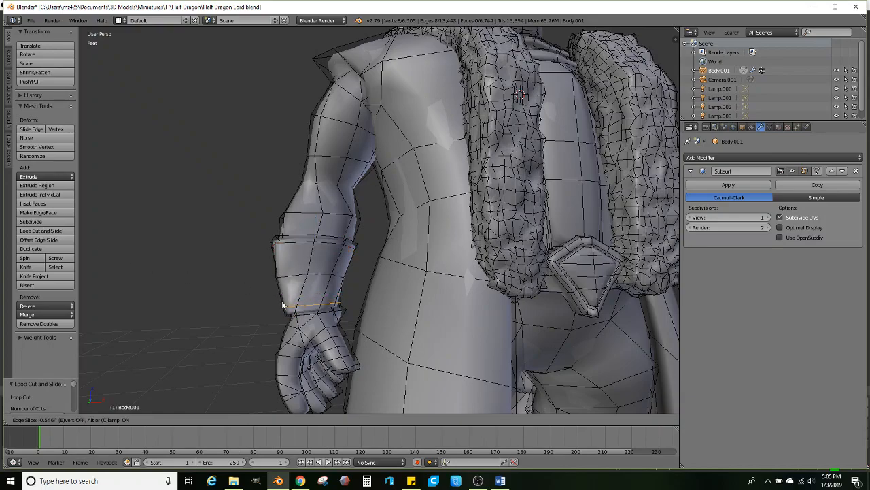
left_click(281, 303)
- Extrude and slightly enlarge the wrist-end face ring of the lowered arm's bracer, and extrude it once more in place
left_click(281, 420)
scroll(264, 373, "up", 1)
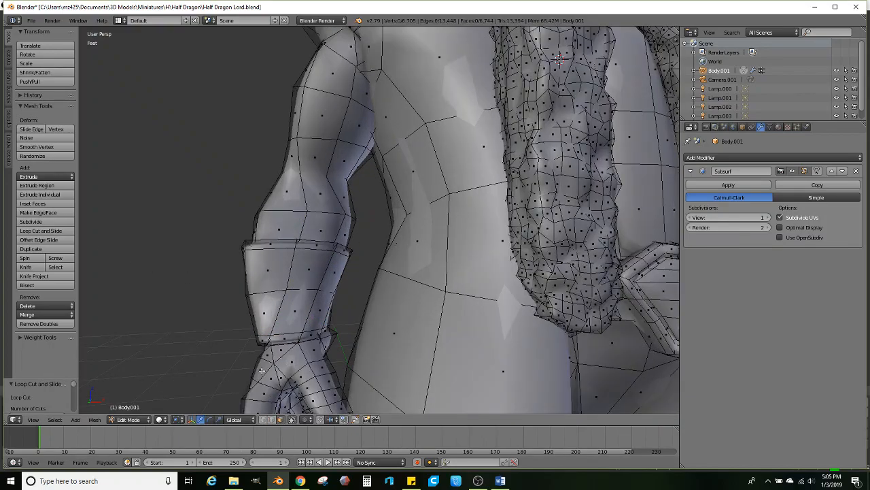
right_click(255, 340, "alt")
key("e")
right_click(368, 321)
key("s")
left_click(378, 320)
key("e")
right_click(376, 319)
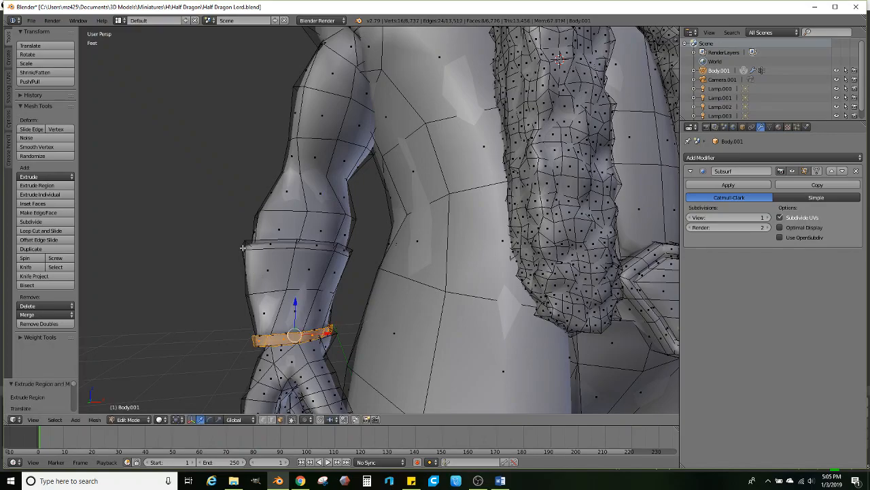
- Enlarge the elbow-end face ring of the lowered arm's bracer into a raised rim and extrude it again in place
right_click(243, 245, "alt")
right_click(298, 244, "alt")
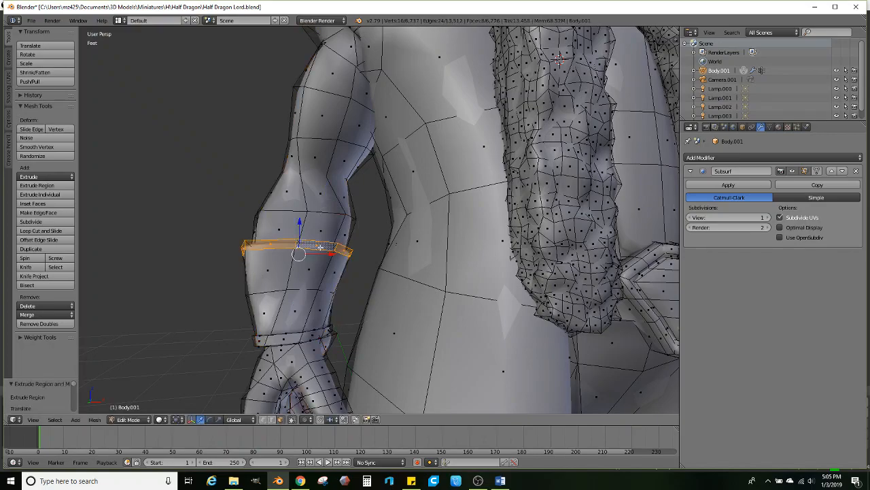
key("s")
left_click(387, 263)
key("e")
right_click(387, 264)
- Examine both bracers and the coat on the smoothed figure in Object Mode
key("Tab")
key("KP_Decimal")
mouse_move(387, 287)
middle_mouse_down()
mouse_move(377, 361)
mouse_move(372, 276)
mouse_move(388, 279)
middle_mouse_up()
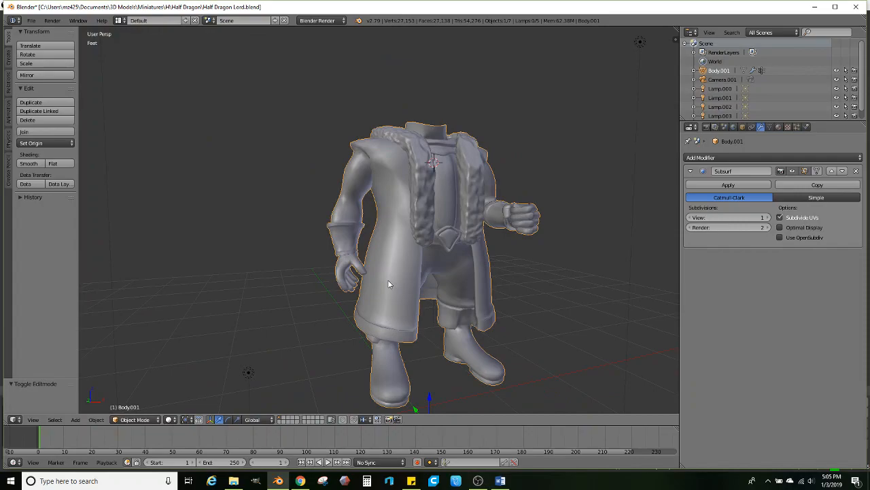
middle_click_drag(388, 280, 414, 255)
middle_click_drag(392, 224, 355, 249)
scroll(416, 219, "up", 1)
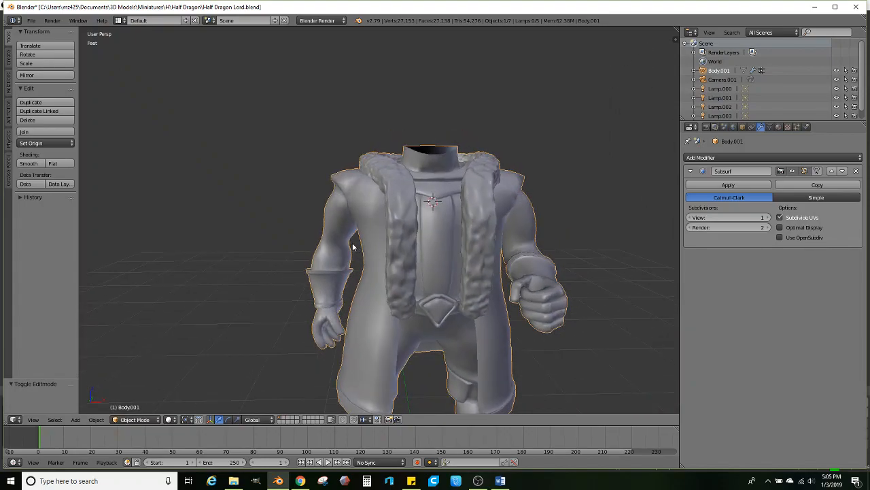
scroll(352, 248, "up", 4)
- In edge selection mode, scale the edge loop above the lowered arm's bracer to about 1.15
key("Tab")
scroll(357, 264, "up", 2)
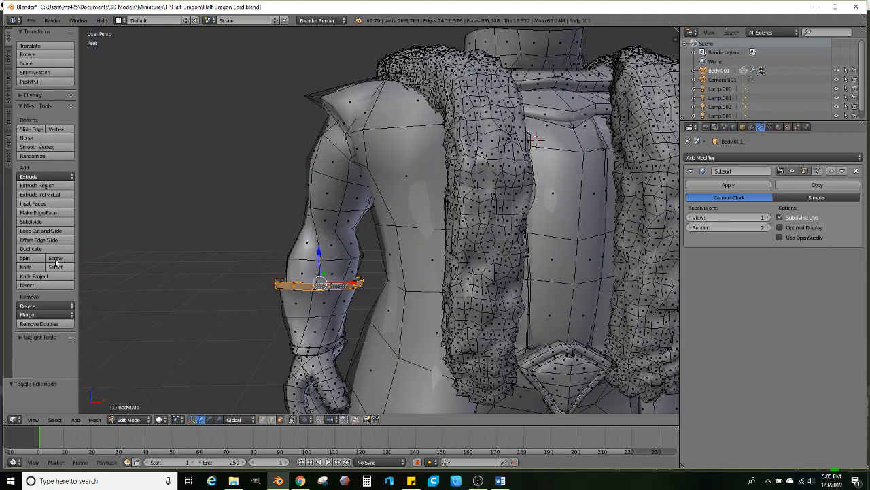
left_click(41, 231)
key("Escape")
left_click(276, 420)
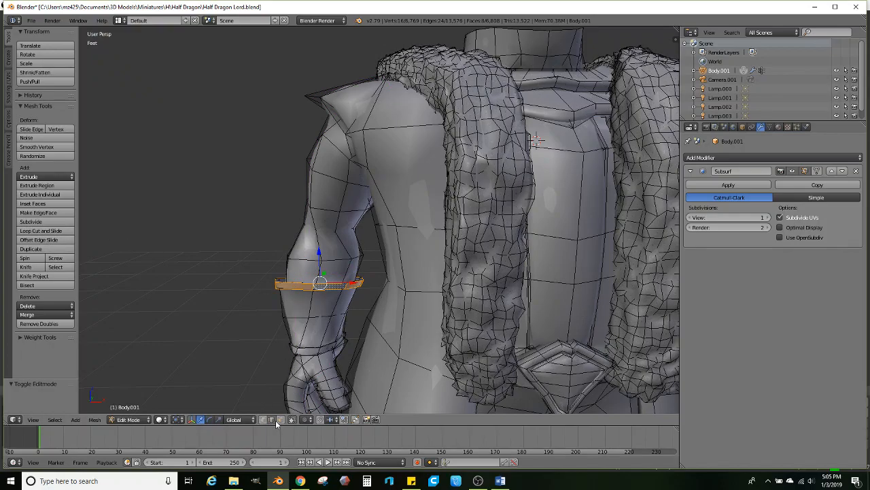
right_click(301, 257, "alt")
mouse_move(303, 258)
middle_mouse_down()
mouse_move(420, 238)
mouse_move(328, 229)
middle_mouse_up()
key("s")
left_click(428, 251)
- Select the edges around the lowered arm's elbow in wireframe view and scale them to about 1.47
scroll(333, 231, "up", 1)
key("z")
mouse_move(345, 247)
left_mouse_down("ctrl")
mouse_move(327, 202)
mouse_move(291, 216)
left_mouse_up("ctrl")
key("z")
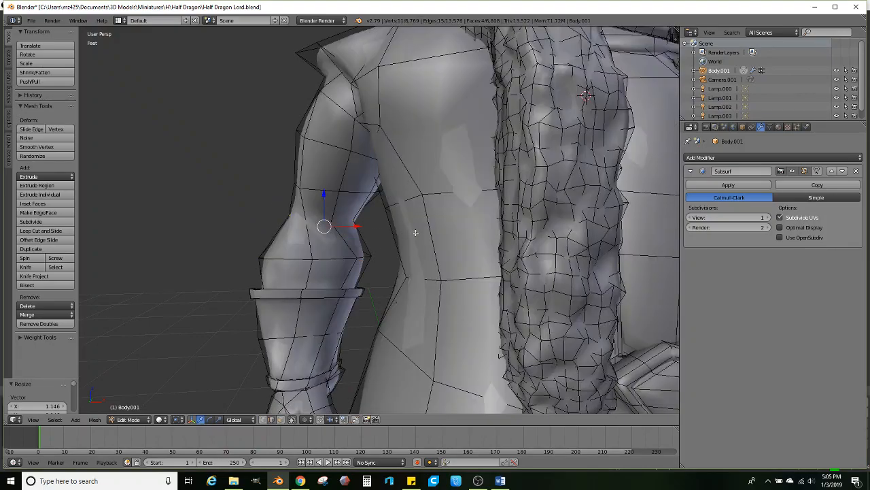
key("s")
left_click(457, 233)
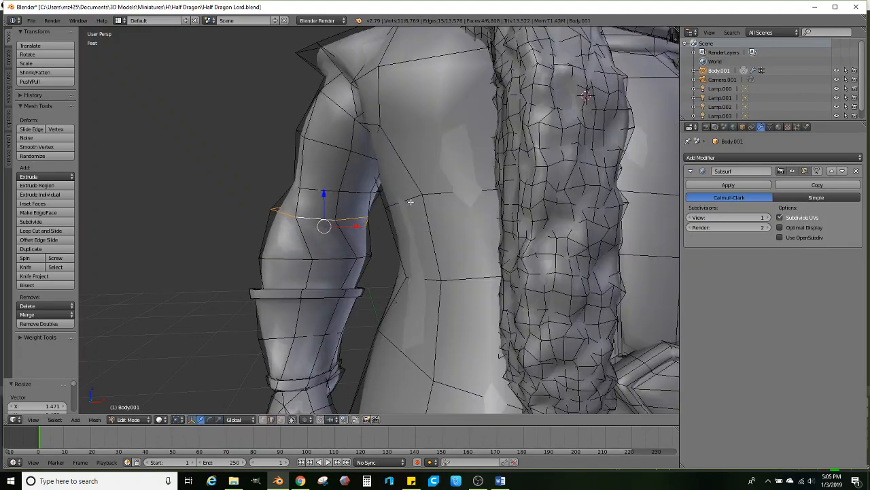
- Scale up the two successive edge loops around the lowered arm's upper arm above the elbow
left_click(322, 192, "alt")
key("s")
left_click(384, 181)
left_click(350, 144, "alt")
middle_click_drag(350, 144, 476, 180)
key("s")
left_click(463, 163)
- Scale the edge loop near the shoulder of the lowered arm to about 1.12
left_click(447, 133, "alt")
scroll(503, 162, "down", 1)
key("s")
left_click(541, 158)
middle_click_drag(503, 165, 373, 193)
scroll(472, 167, "down", 3)
scroll(373, 193, "up", 1)
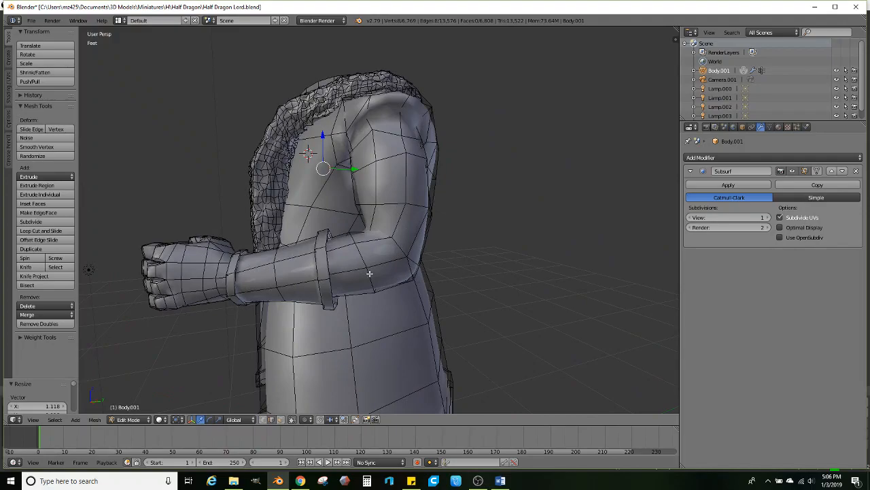
- Scale the raised arm's edge loop above the bracer to about 1.11 and its elbow loop to about 1.25
scroll(413, 274, "up", 2)
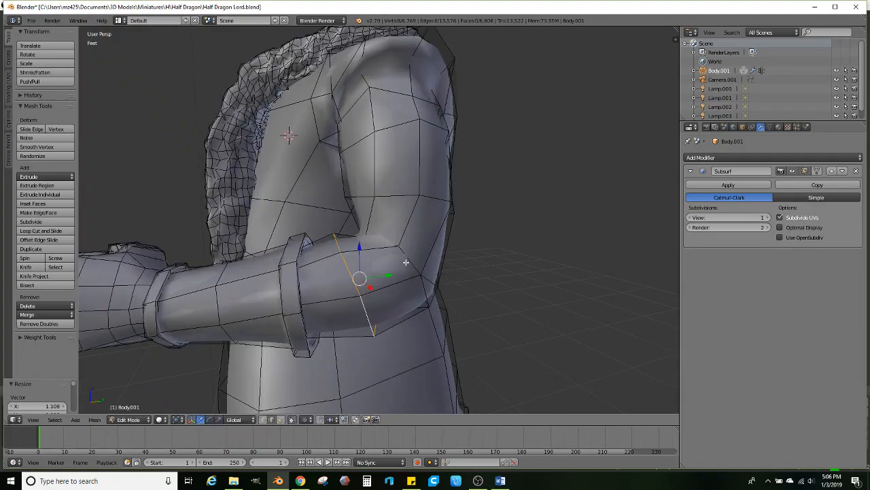
right_click(425, 290, "alt+shift")
right_click(430, 279, "alt+shift")
key("s")
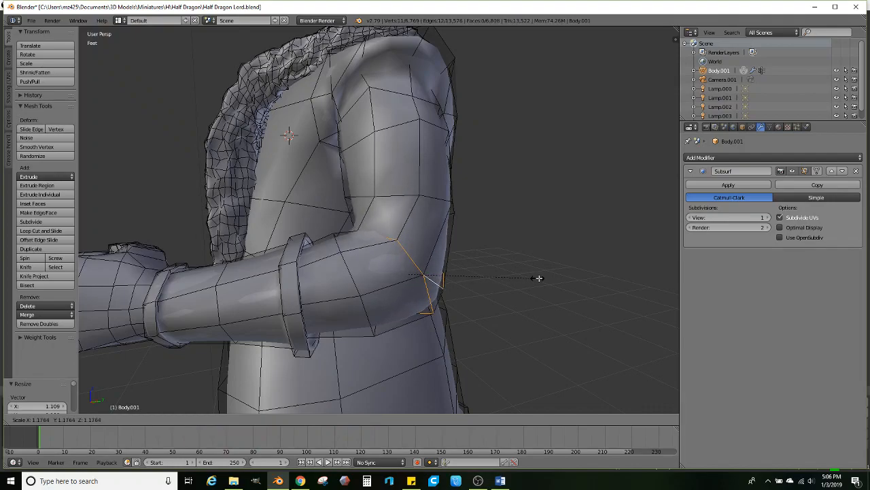
left_click(537, 272)
- Scale up the edge loops around the raised arm's upper arm above the elbow
right_click(431, 195, "alt")
middle_click_drag(431, 195, 567, 224)
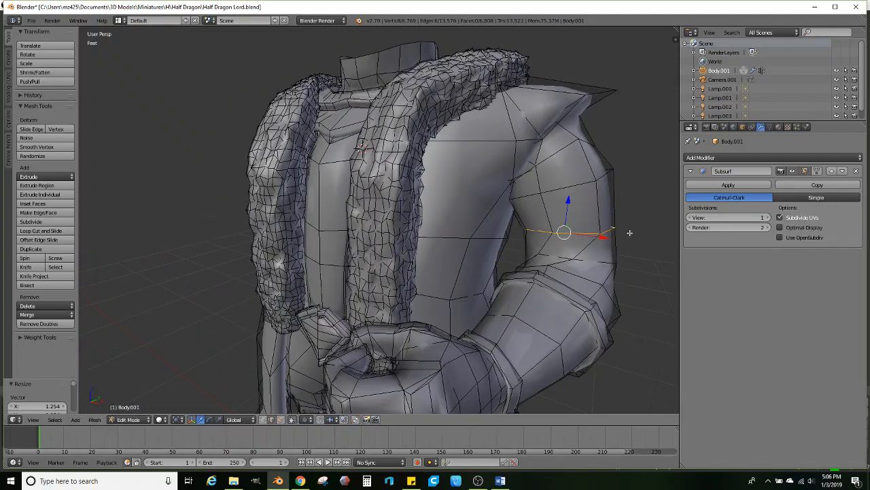
key("s")
left_click(639, 234)
middle_click_drag(585, 187, 396, 186)
key("s")
left_click(619, 195)
- Enlarge the lowered arm's edge loop near the shoulder to about 1.07 and the upper-arm loop beneath it to about 1.06
key("s")
left_click(355, 211)
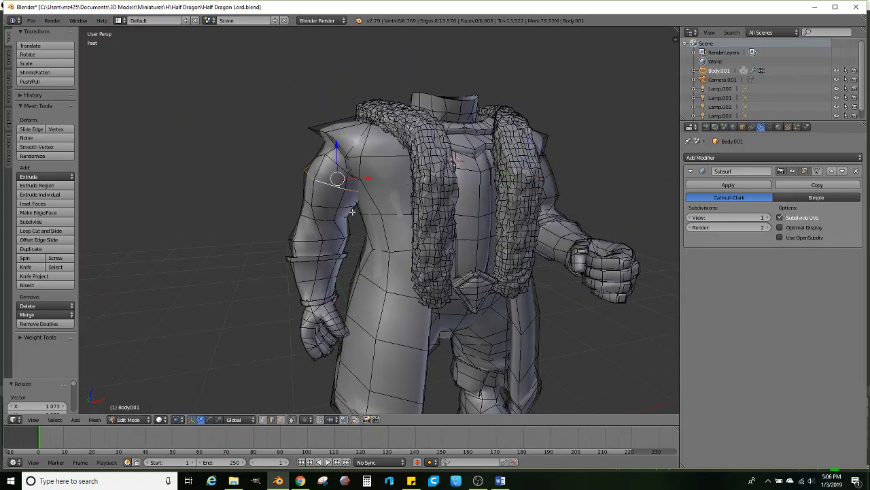
key("s")
left_click(386, 211)
middle_click_drag(386, 211, 346, 218)
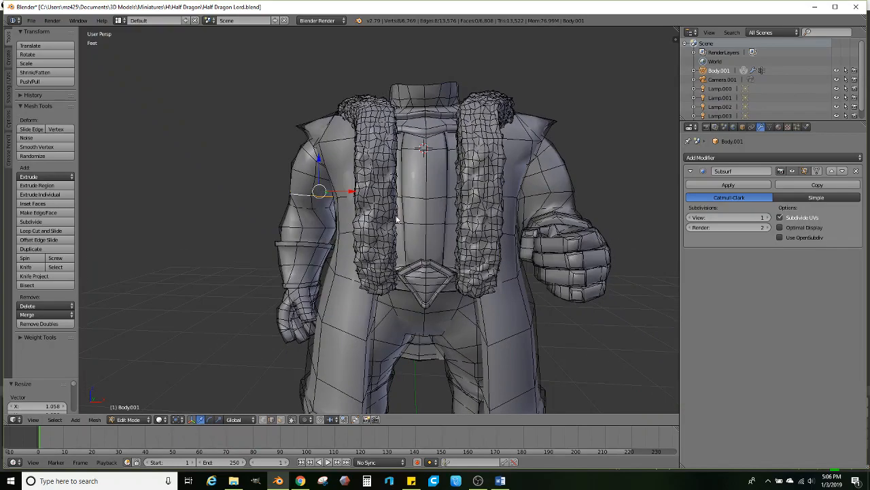
- In face selection mode, select the row of faces under the raised arm's shoulder edge and extrude them outward along their normals
key("Tab")
scroll(414, 243, "down", 4)
middle_click_drag(414, 241, 350, 248)
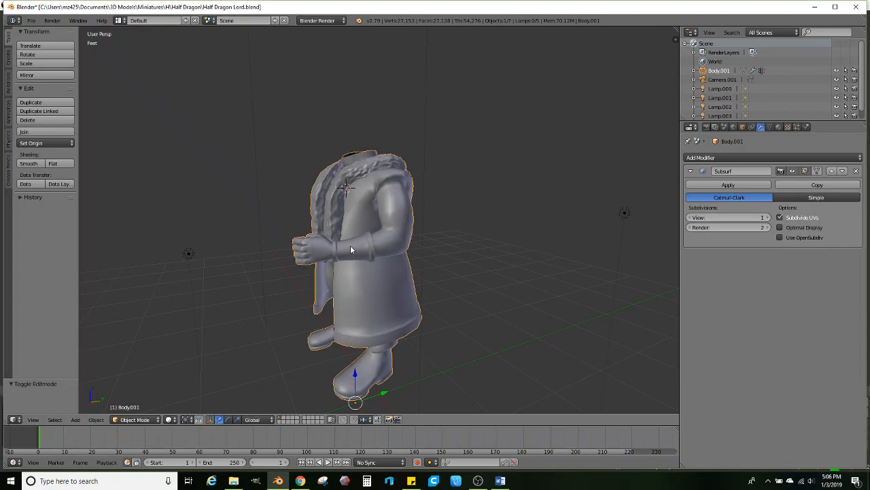
scroll(407, 212, "up", 8)
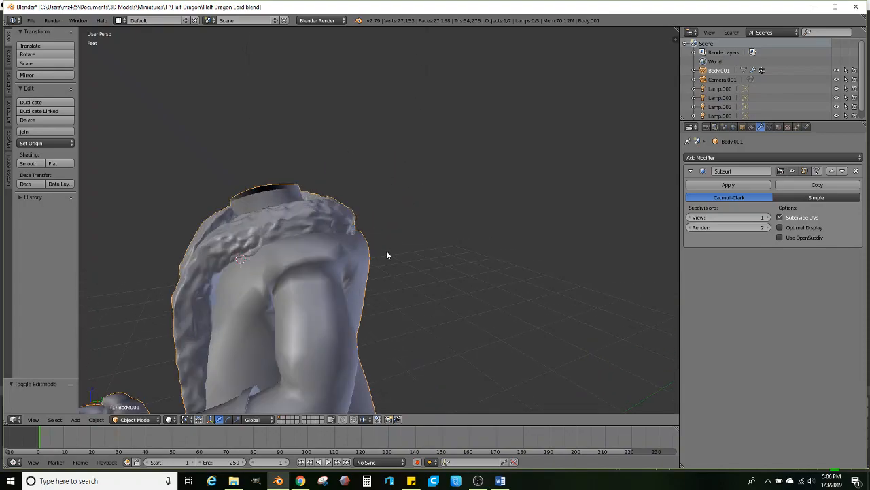
key("Tab")
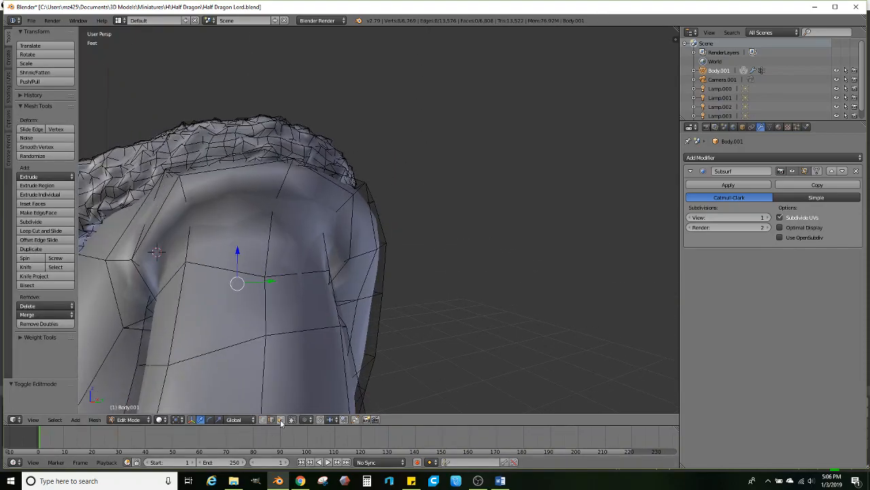
right_click(163, 234)
right_click(333, 242, "ctrl")
middle_click_drag(333, 243, 497, 238)
key("e")
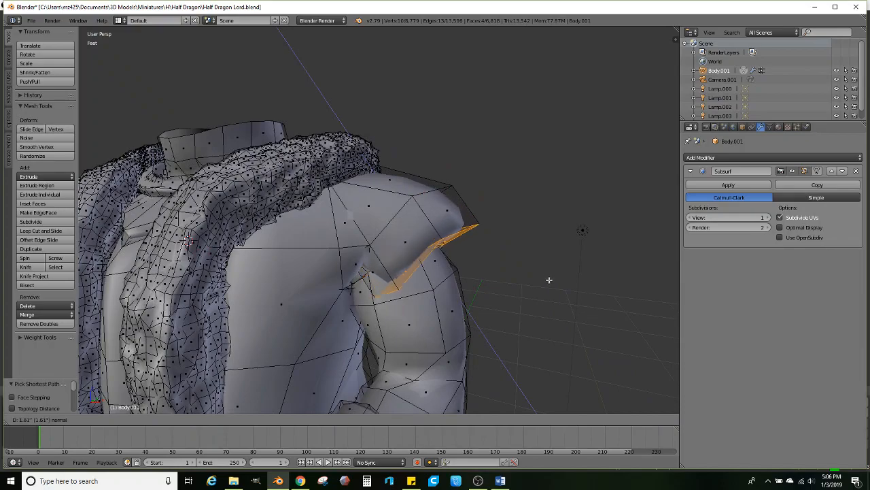
left_click(550, 288)
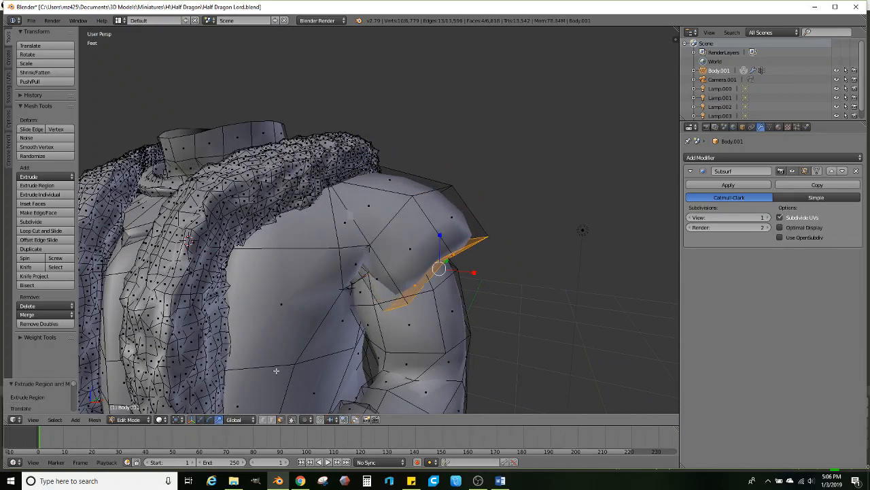
- Flatten the extruded shoulder faces along Z and widen them to about 1.36 along X
key("s")
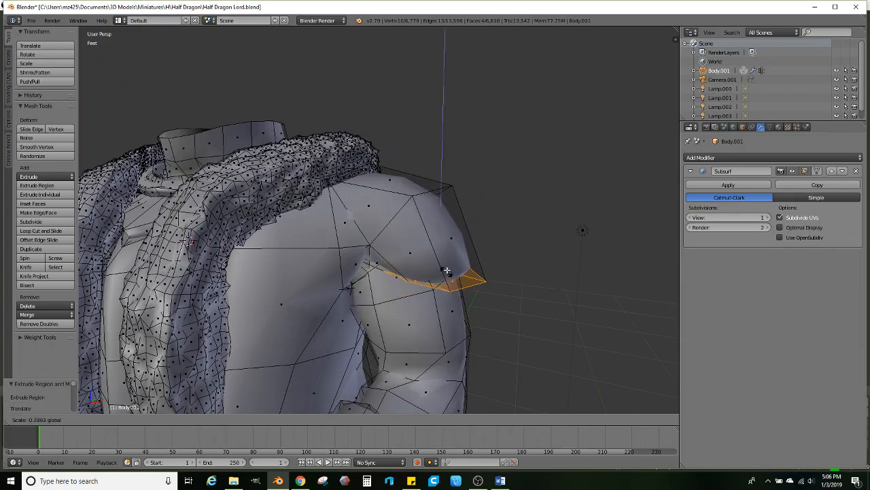
left_click(506, 269)
key("s")
left_click(548, 274)
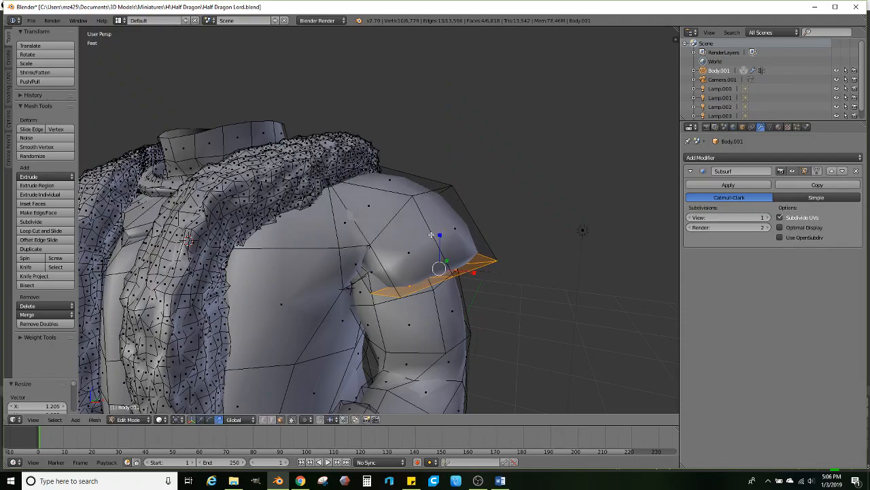
middle_click_drag(549, 274, 476, 224)
key("s")
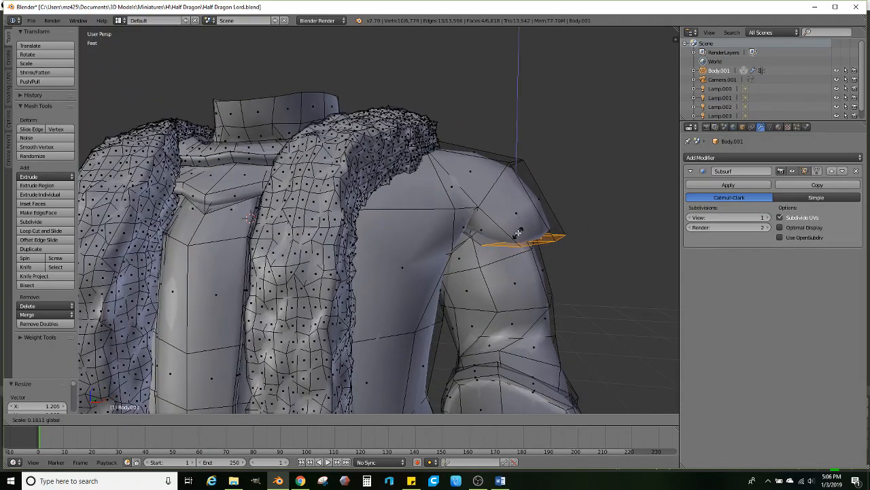
left_click(519, 238)
middle_click_drag(551, 235, 510, 238)
key("s")
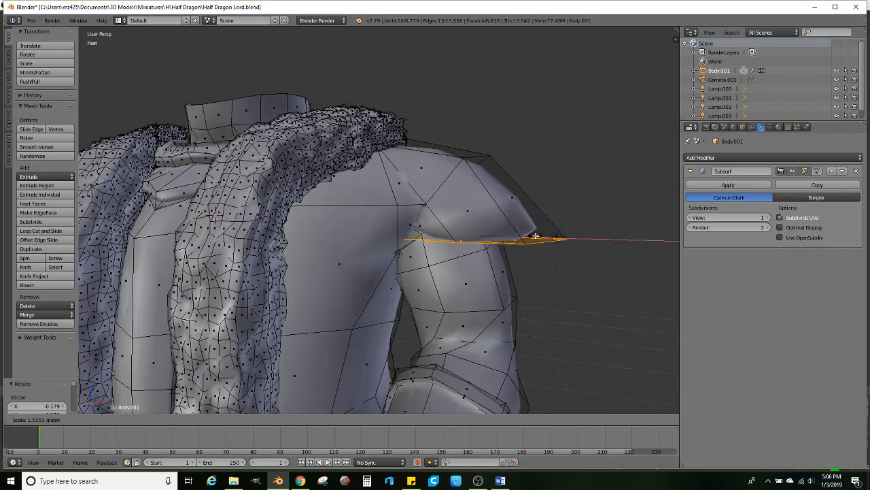
left_click(528, 236)
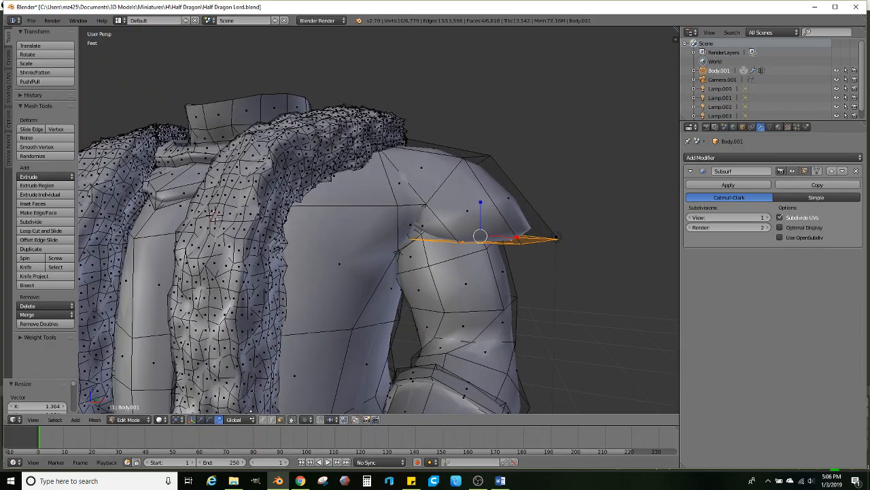
- Move the flattened faces about 637 thou inward along X and extrude a thin rim band downward
left_click_drag(515, 239, 573, 226)
key("e")
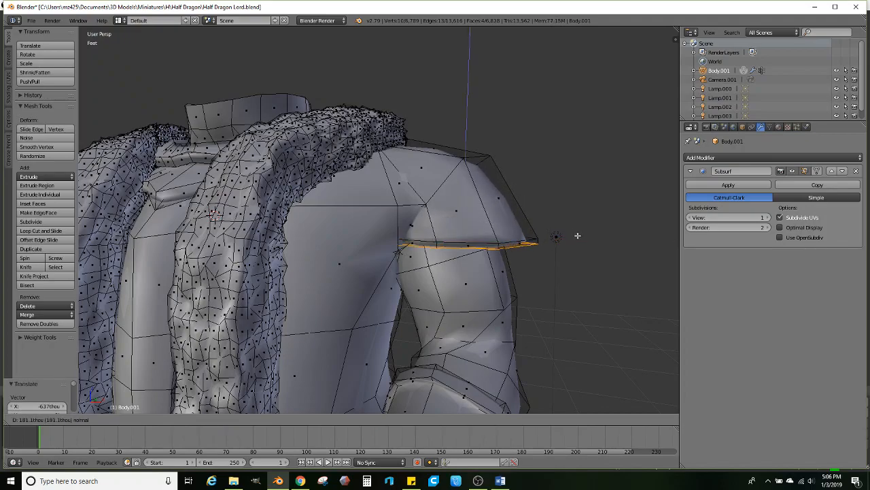
left_click(577, 244)
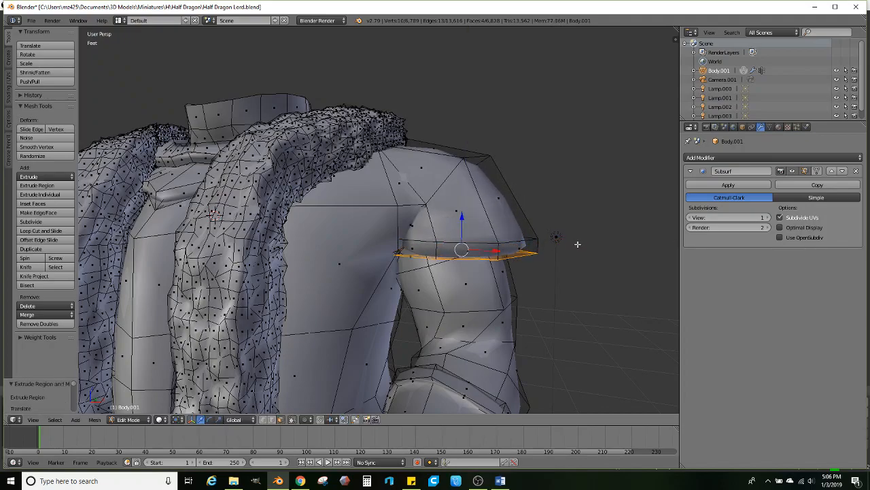
- Select the row of faces under the lowered arm's shoulder edge and extrude them outward along their normals
middle_click_drag(540, 255, 544, 207)
right_click(452, 207, "ctrl")
middle_click_drag(453, 207, 408, 238)
key("e")
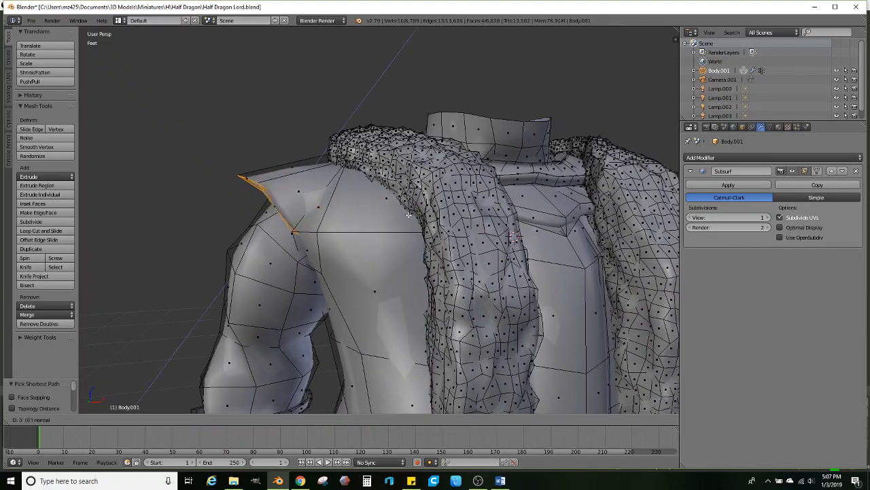
left_click(377, 264)
- Rotate the lowered arm's extruded shoulder faces toward level and flatten them with the scale manipulator
scroll(377, 263, "down", 5)
middle_click_drag(377, 263, 342, 263)
scroll(342, 263, "up", 4)
left_click(210, 419)
left_click_drag(251, 268, 271, 263)
left_click(219, 420)
left_click_drag(266, 198, 313, 235)
- Move the flattened faces about 884 thou and another 423 thou along X, and scale them to fit around the lowered arm
scroll(291, 253, "down", 2)
middle_click_drag(270, 303, 255, 310)
left_click_drag(306, 237, 320, 236)
middle_click_drag(320, 236, 431, 246)
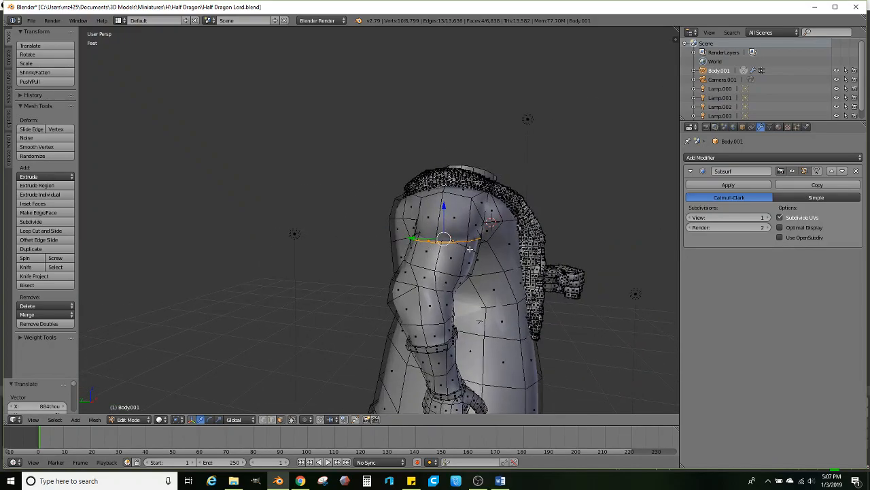
scroll(470, 248, "up", 1)
key("s")
left_click(530, 254)
middle_click_drag(507, 254, 324, 242)
left_click_drag(305, 236, 313, 236)
- Extrude the lowered arm's flattened shoulder faces downward into a thin rim band
scroll(385, 221, "down", 2)
key("e")
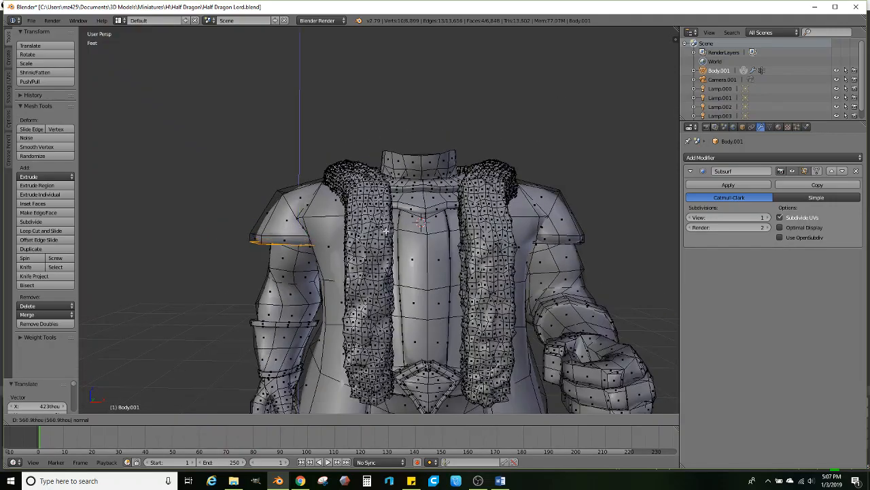
left_click(387, 230)
- Add the ring of side faces to the lowered arm's rim selection, shift it along Y and rotate it about 7.7°
scroll(387, 231, "down", 3)
middle_click_drag(389, 232, 491, 244)
scroll(473, 243, "up", 3)
right_click(475, 244, "alt+shift")
key("g")
key("y")
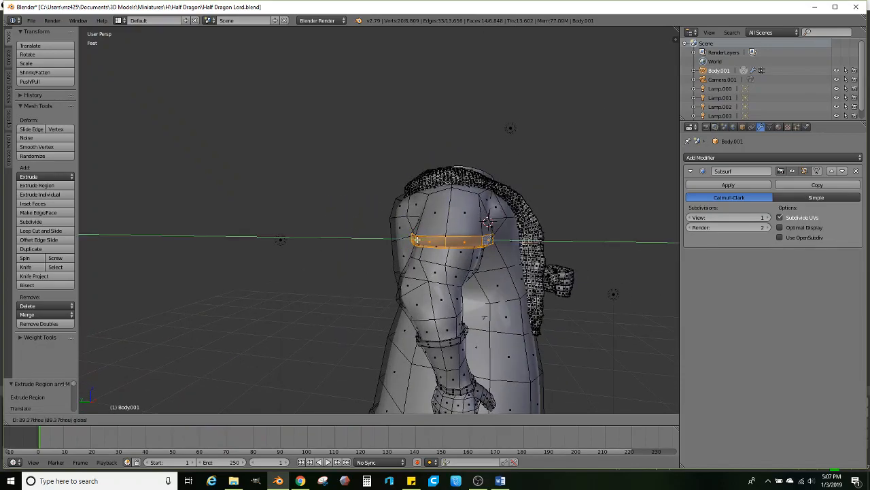
left_click(423, 240)
key("r")
left_click(511, 242)
- Examine the shape of the new shoulder caps from several angles, with and without the edit mesh
middle_click_drag(508, 243, 386, 262)
scroll(388, 262, "down", 3)
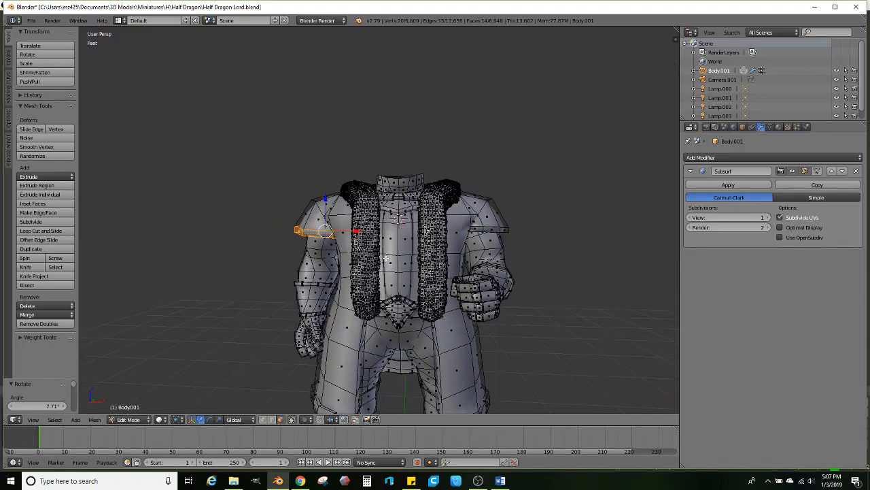
middle_click_drag(488, 250, 374, 198)
scroll(439, 259, "up", 6)
key("Tab")
key("Tab")
left_click(60, 232)
key("Escape")
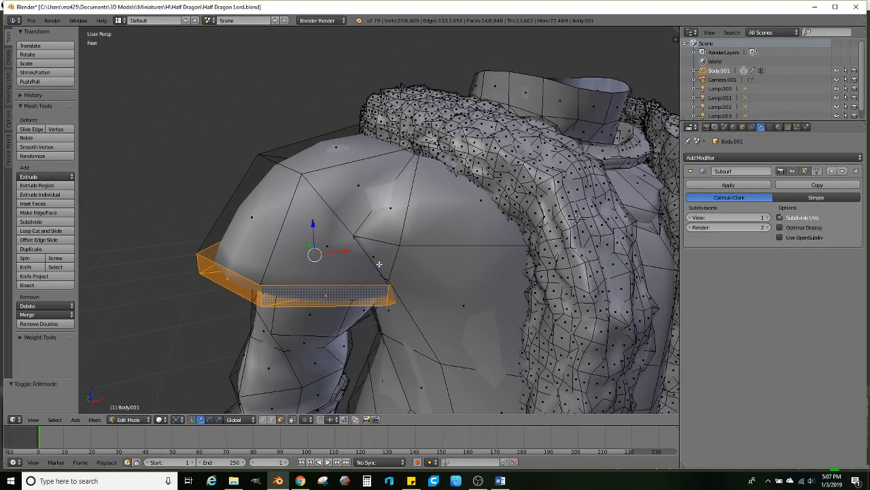
- In edge selection mode, dissolve the diagonal edge across the front of the lowered arm's shoulder
left_click(272, 419)
right_click(378, 204)
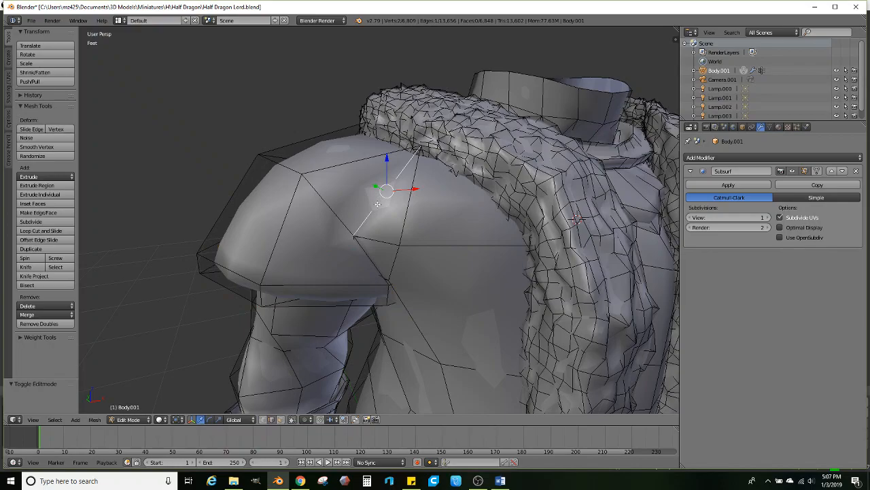
key("Print")
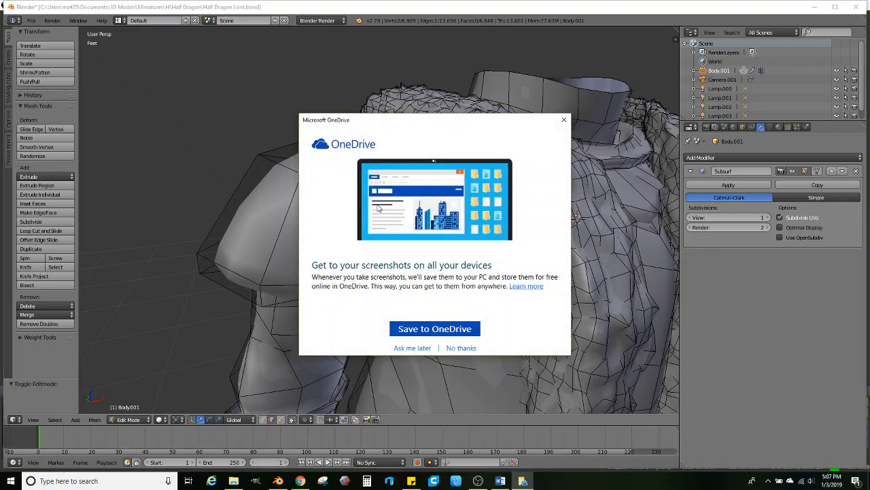
left_click(565, 121)
key("x")
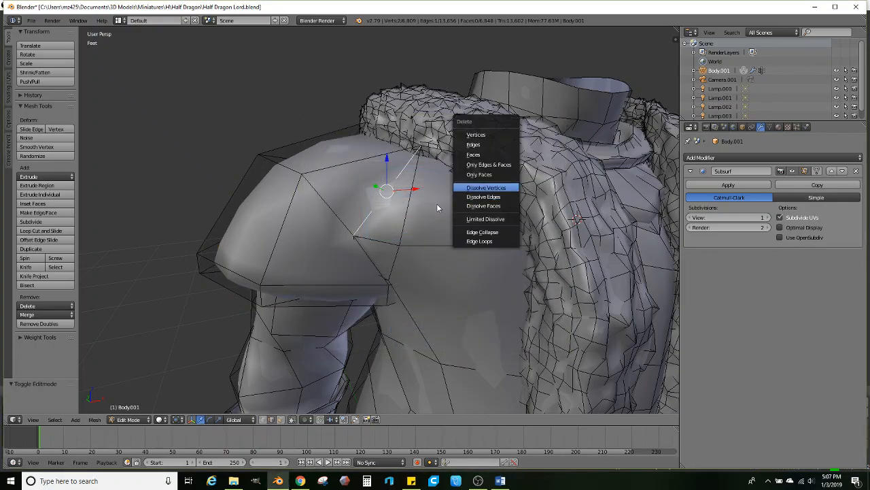
left_click(498, 197)
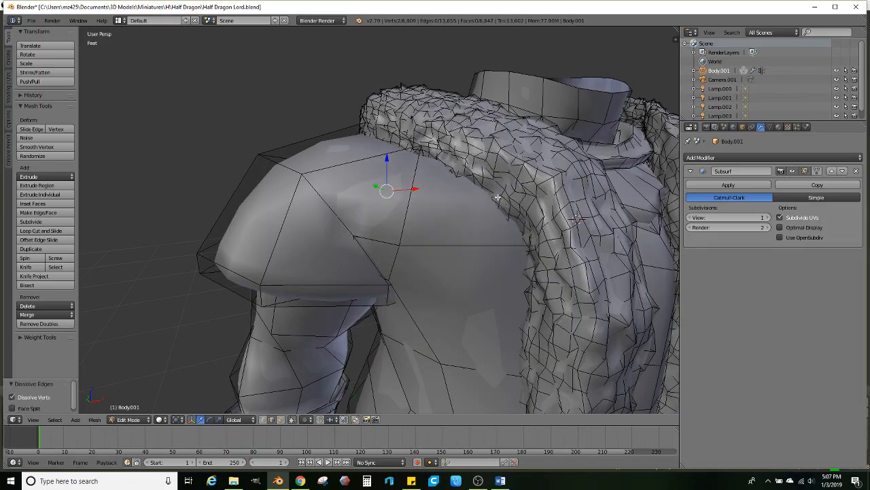
- Dissolve the matching diagonal edge on the front of the raised arm's shoulder
middle_click_drag(498, 197, 521, 214)
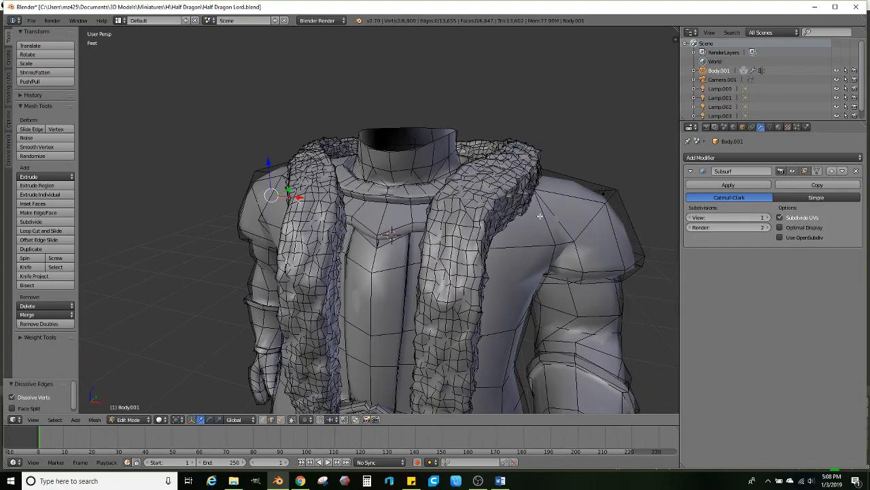
key("x")
left_click(567, 221)
- Add a loop cut around the lowered arm's shoulder and scale it to about 1.08
middle_click_drag(292, 207, 361, 234)
scroll(344, 221, "down", 1)
scroll(361, 234, "up", 1)
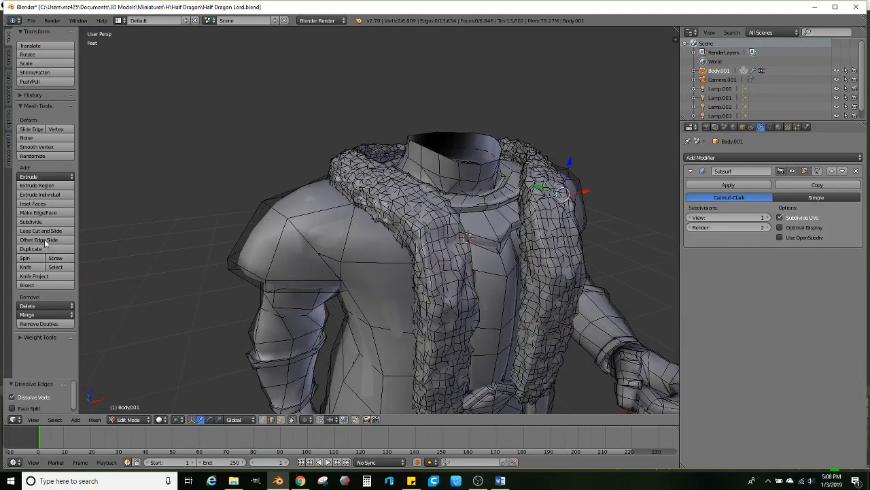
left_click(42, 230)
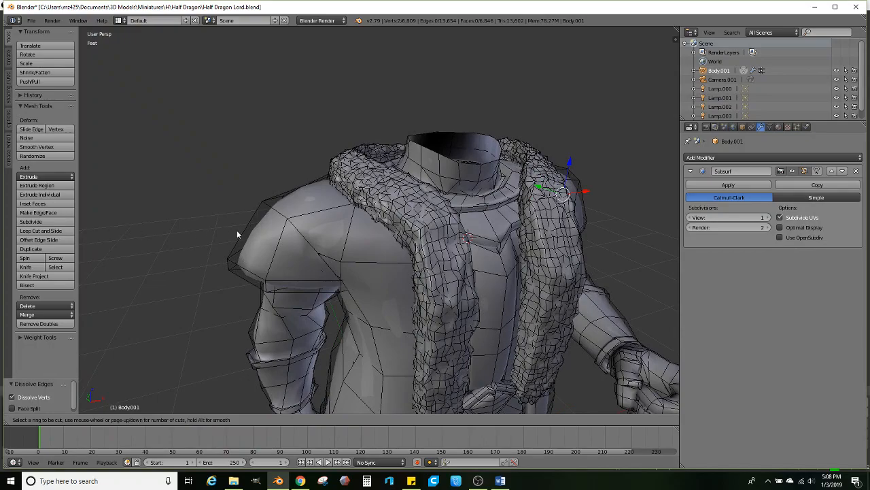
left_click(326, 218)
key("s")
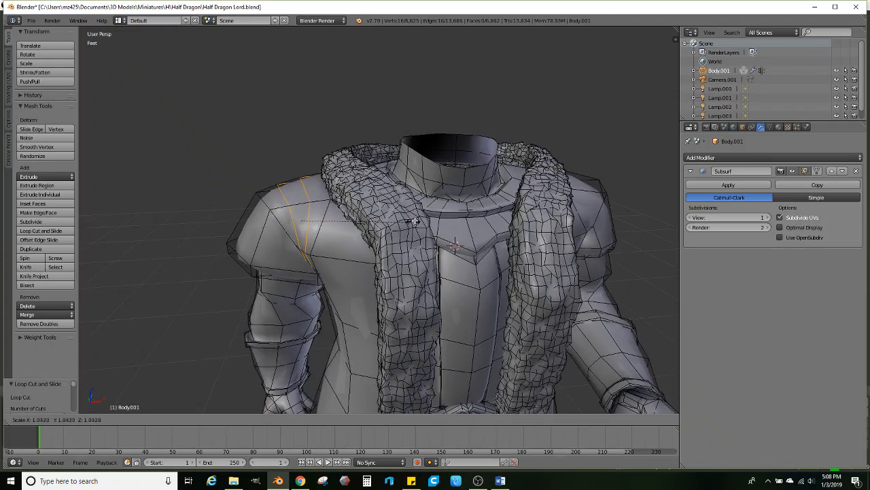
left_click(414, 221)
- Add a loop cut around the raised arm's shoulder without sliding it and scale it to about 1.07
middle_click_drag(414, 221, 145, 218)
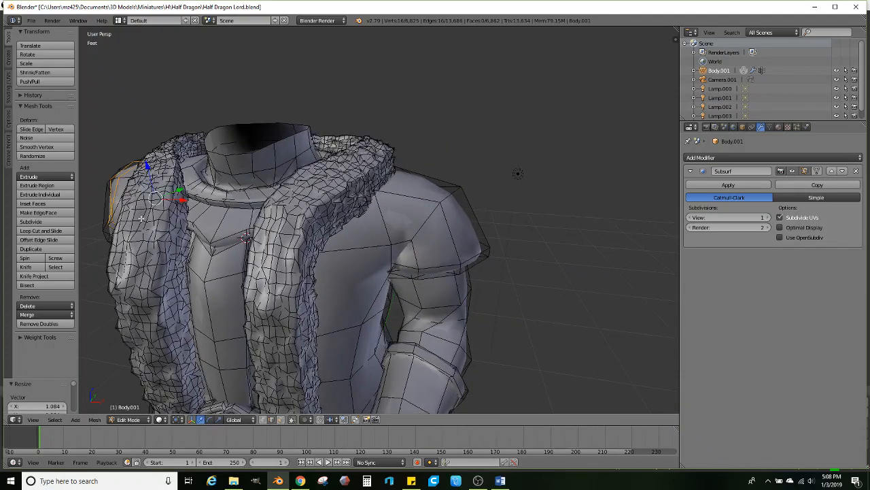
left_click(62, 231)
left_click(416, 205)
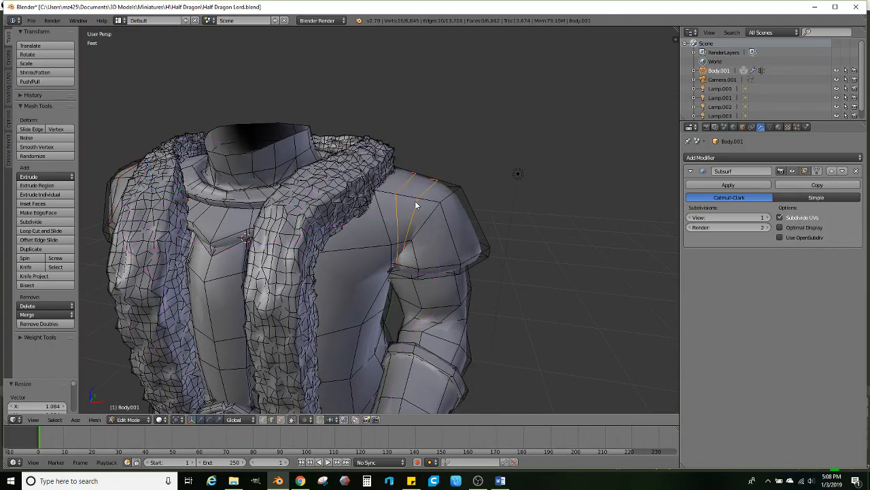
right_click(416, 204)
key("s")
left_click(513, 215)
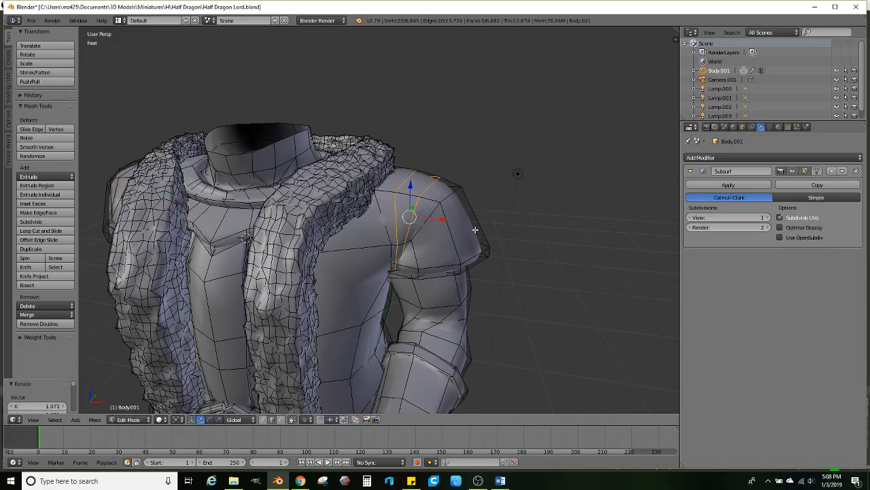
- Shift the rear and front edges of the lowered arm's shoulder along the Y axis
middle_click_drag(393, 226, 433, 214, "shift")
middle_click_drag(372, 211, 361, 245)
right_click(413, 256)
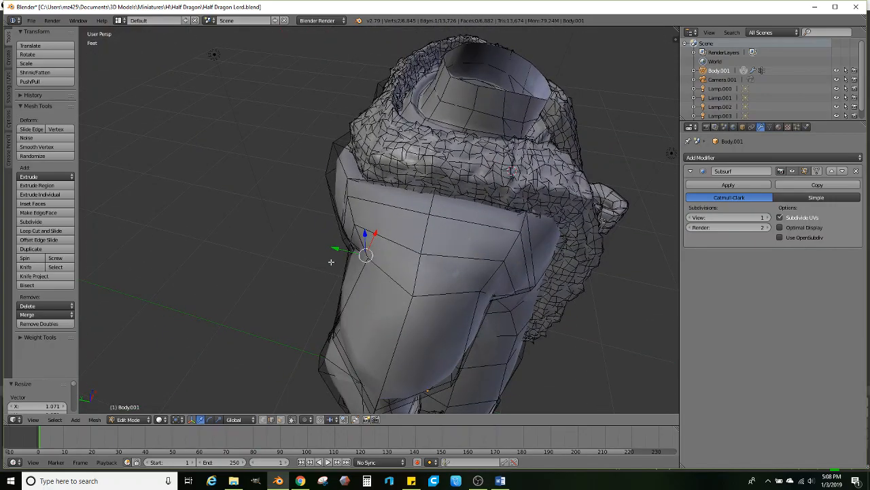
key("g")
key("y")
left_click(309, 250)
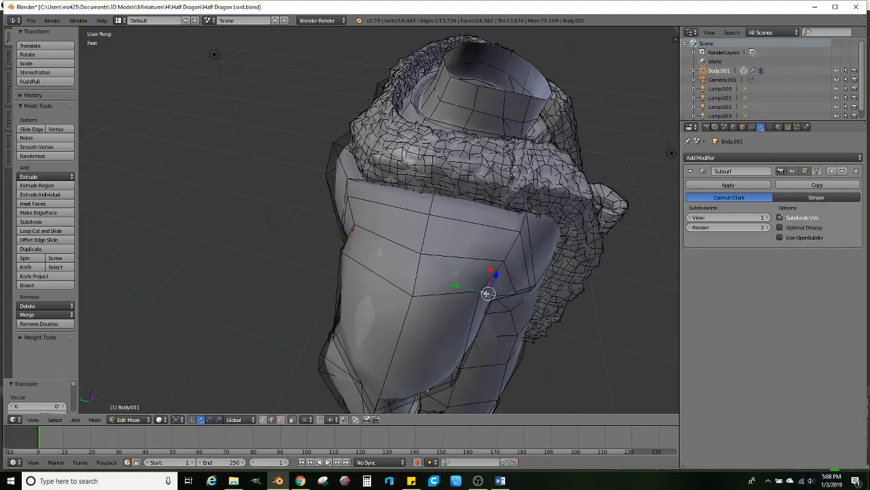
middle_click_drag(459, 287, 442, 306)
key("g")
key("y")
left_click(337, 247)
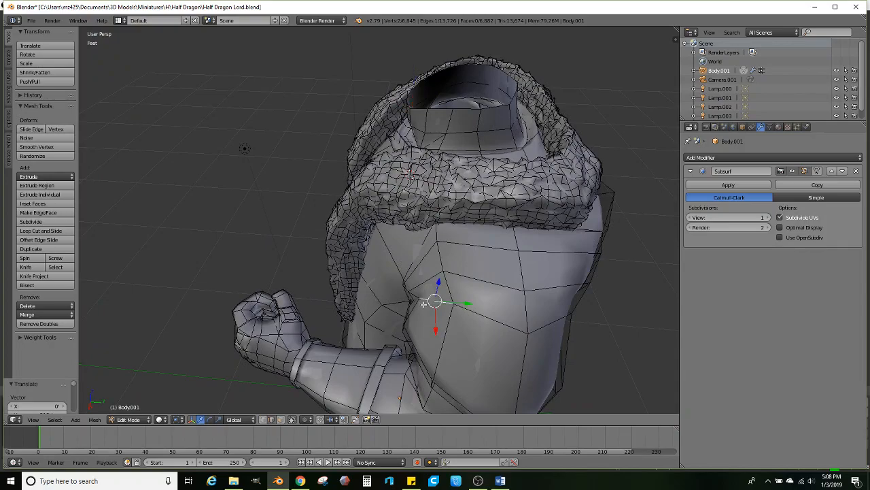
- Pull the front and rear edges of the raised arm's shoulder outward along the Y axis
left_click_drag(467, 305, 446, 302)
left_click_drag(454, 266, 457, 268)
middle_click_drag(533, 282, 487, 274)
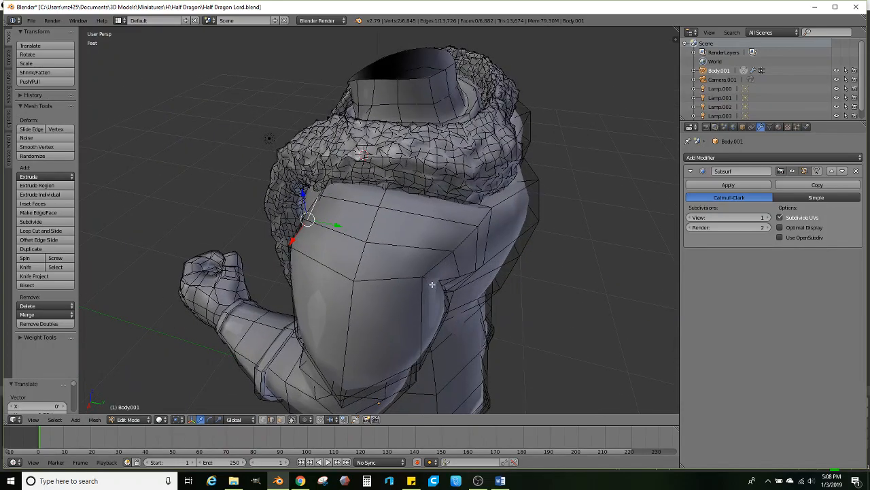
left_click_drag(464, 288, 505, 275)
middle_click_drag(333, 286, 454, 272)
- In face selection mode, extrude a four-face band over the lowered arm's shoulder and scale it to about 1.04
scroll(442, 251, "down", 3)
middle_click_drag(454, 271, 408, 264)
middle_click_drag(357, 250, 382, 299, "shift")
scroll(369, 264, "up", 2)
left_click(281, 419)
middle_click_drag(299, 237, 428, 263)
right_click(393, 272, "ctrl")
middle_click_drag(428, 262, 530, 225, "shift")
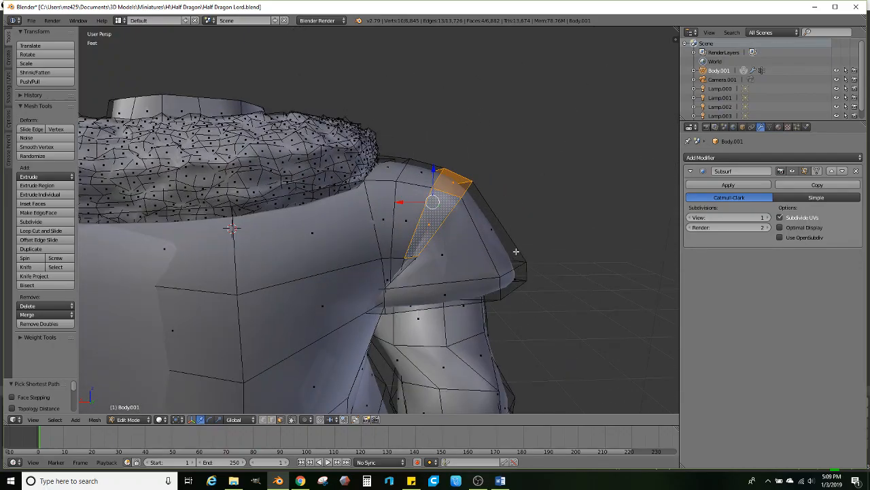
key("s")
left_click(551, 208)
middle_click_drag(476, 215, 427, 268)
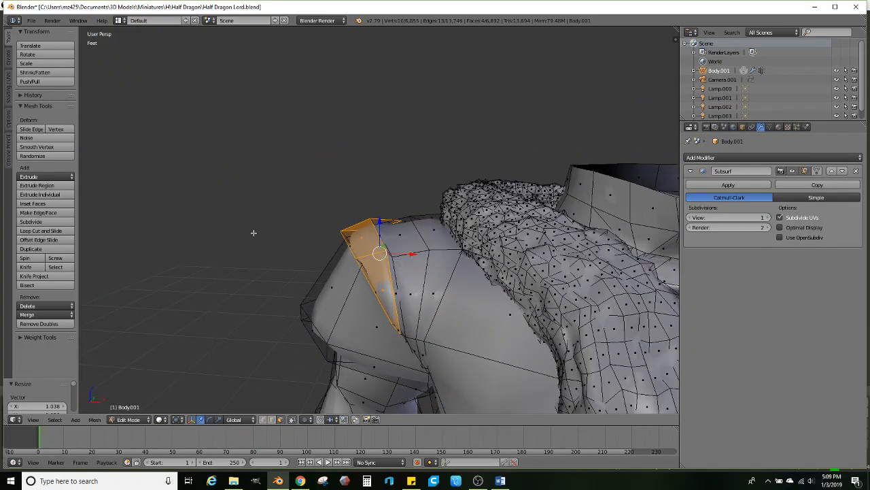
- Add a loop cut along the extruded fold on the lowered arm's shoulder
left_click(57, 232)
left_click(353, 221)
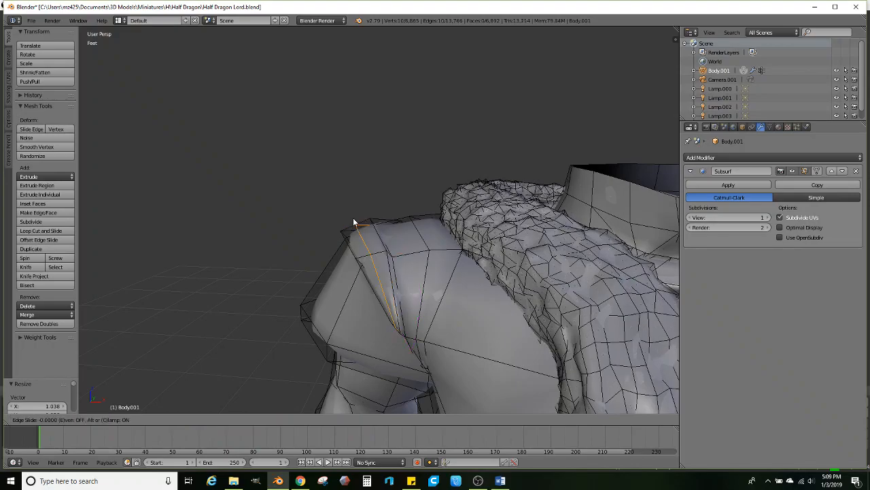
left_click(368, 259)
middle_click_drag(351, 262, 220, 311)
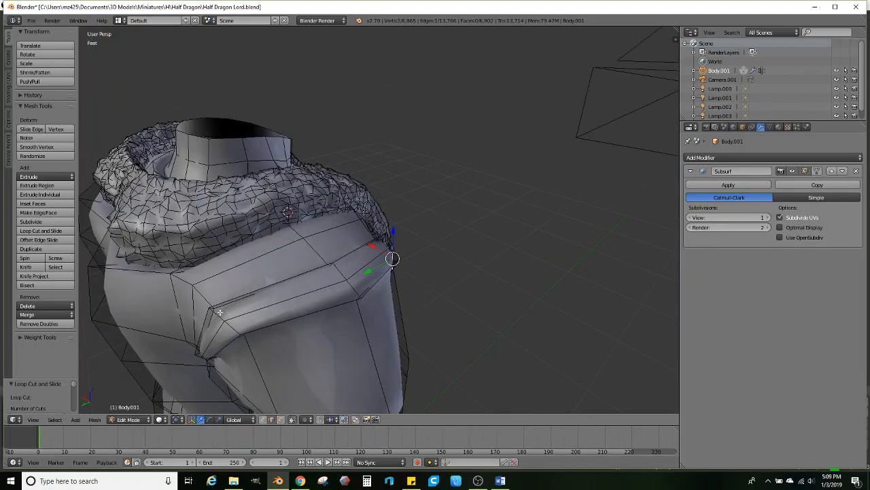
- Scale and reposition the ridge edges at the top of the lowered arm's first shoulder fold
middle_click_drag(373, 273, 409, 248)
key("s")
left_click(395, 261)
left_click_drag(353, 265, 359, 252)
middle_click_drag(327, 280, 333, 285)
left_click_drag(329, 283, 340, 284)
middle_click_drag(340, 283, 411, 183)
key("Tab")
key("Tab")
- Extrude a second four-face band nearer the fur on the lowered arm's shoulder and scale it to about 1.05
right_click(378, 289)
right_click(280, 279, "ctrl")
middle_click_drag(333, 260, 408, 237)
key("s")
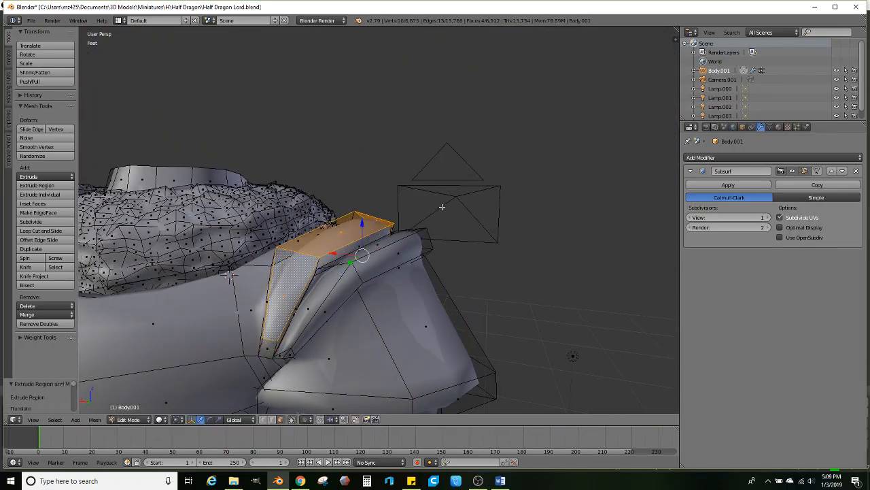
left_click(448, 203)
- Add a loop cut along the lowered arm's second shoulder fold and shift its top ridge edges vertically
left_click(61, 231)
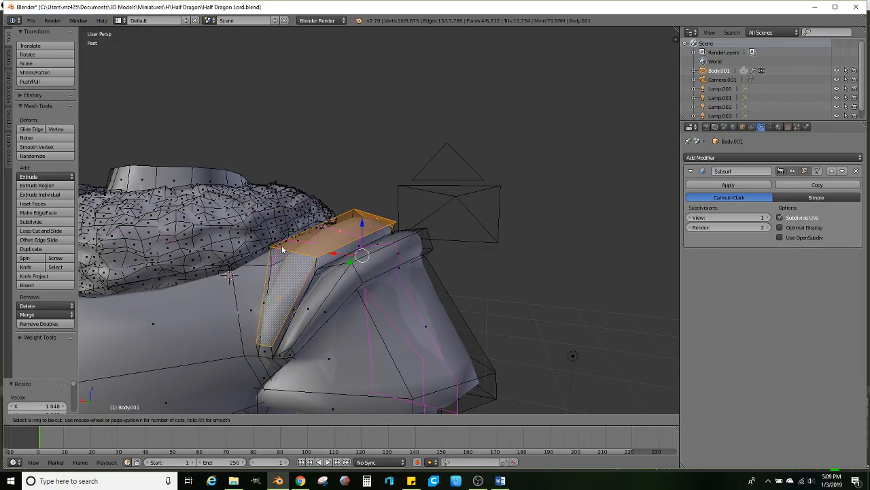
left_click(292, 256)
left_click(313, 240)
middle_click_drag(370, 234, 254, 235)
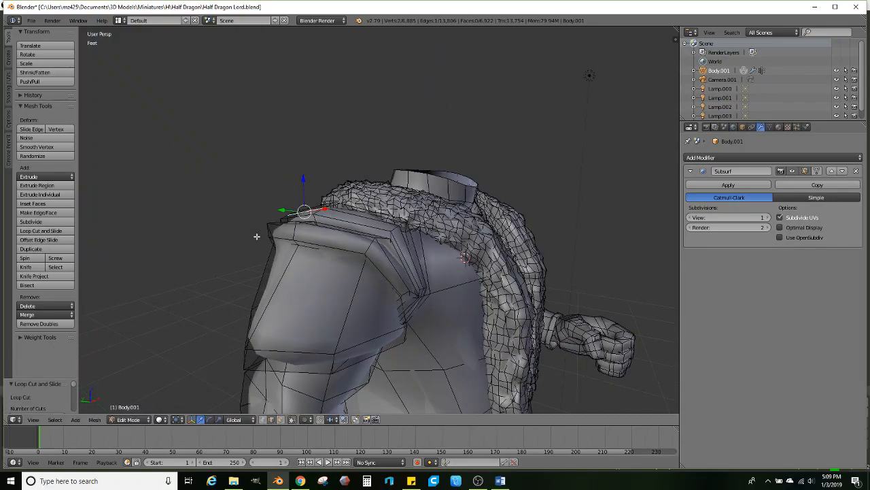
right_click(361, 215, "ctrl")
middle_click_drag(360, 215, 248, 211)
middle_click_drag(396, 214, 371, 185)
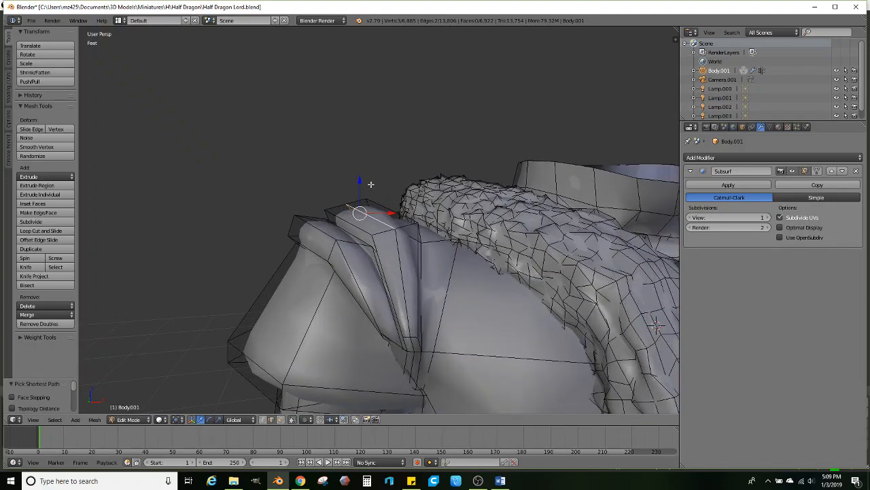
left_click_drag(358, 171, 365, 197)
middle_click_drag(365, 197, 408, 194)
- Leave Edit Mode and examine the shoulder folds on the whole body from several angles
key("Tab")
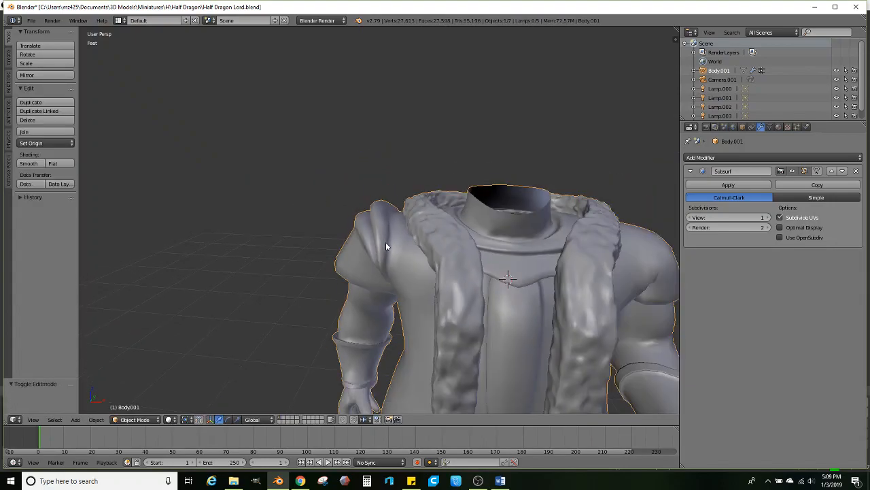
scroll(399, 242, "up", 1)
scroll(399, 242, "down", 3)
middle_click_drag(400, 242, 362, 256)
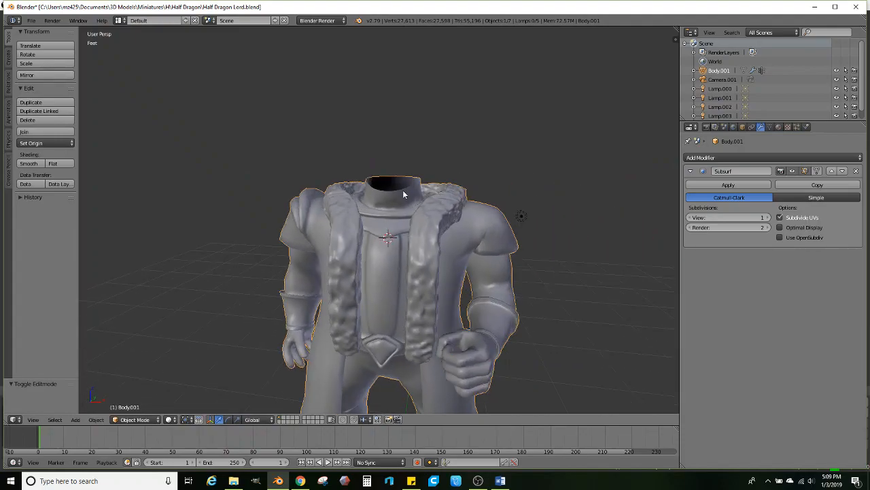
scroll(404, 191, "down", 4)
middle_click_drag(406, 193, 437, 190)
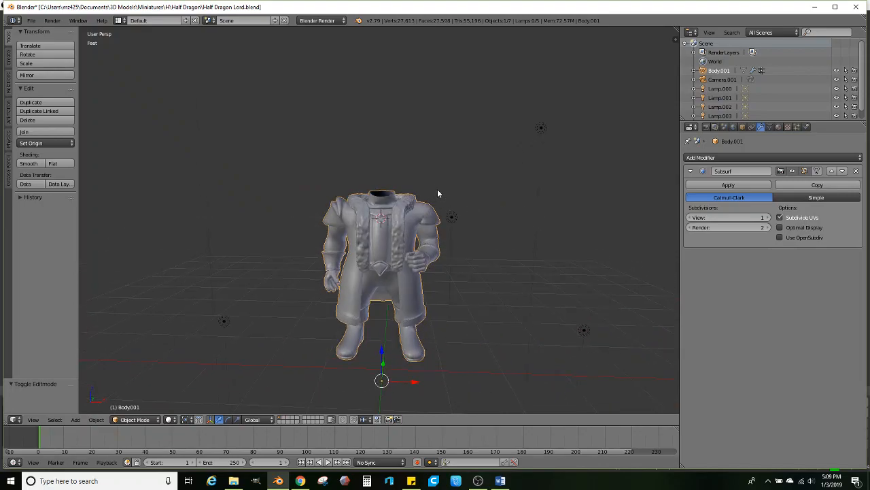
scroll(442, 230, "up", 2)
middle_click_drag(442, 231, 499, 245)
scroll(376, 247, "up", 3)
- Back in Edit Mode, extrude a four-face band over the raised arm's shoulder by about 460 thou
key("Tab")
scroll(377, 245, "up", 2)
scroll(395, 272, "up", 2)
scroll(374, 282, "down", 3)
right_click(387, 218, "ctrl")
key("e")
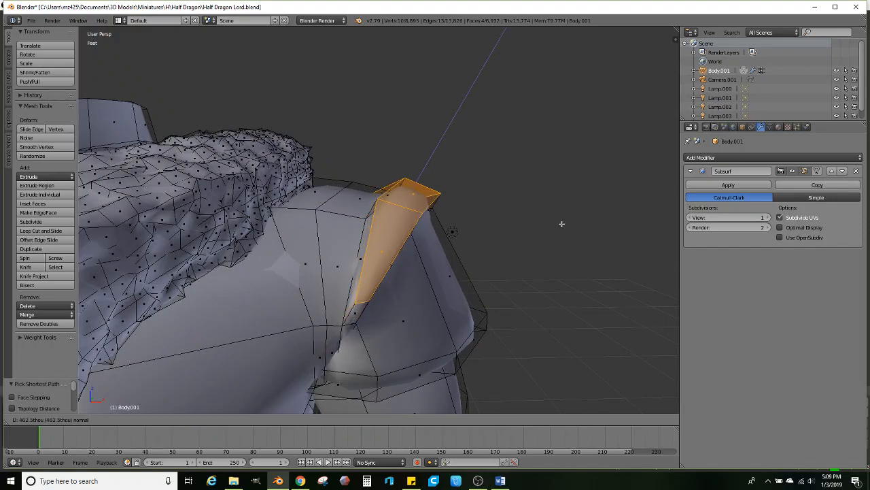
left_click(561, 225)
- Extrude a second four-face band nearer the fur on the raised arm's shoulder by about 550 thou
right_click(357, 226)
middle_click_drag(399, 195, 467, 228)
right_click(398, 189, "ctrl")
key("e")
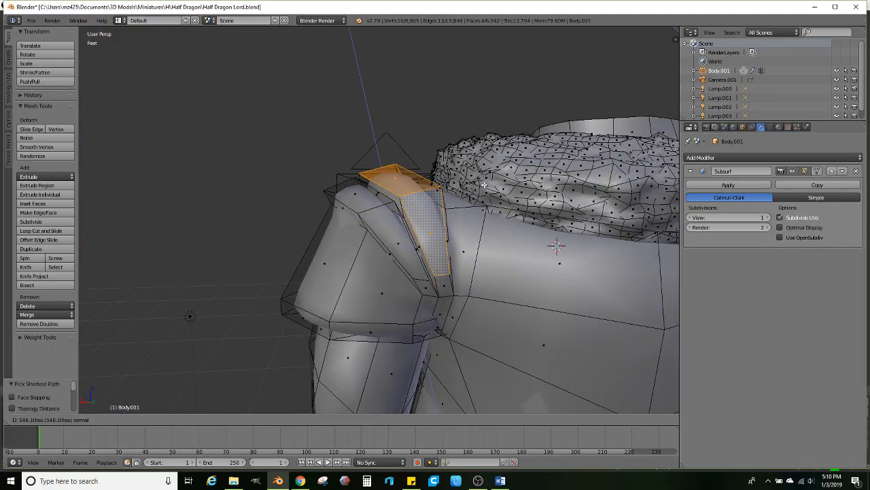
left_click(484, 183)
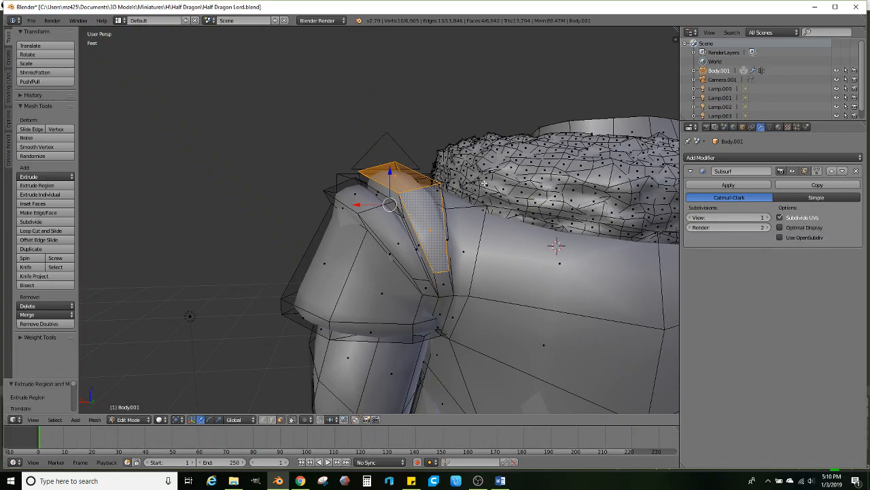
- Add a loop cut without sliding along each of the two folds on the raised arm's shoulder
left_click(29, 231)
left_click(364, 208)
right_click(367, 204)
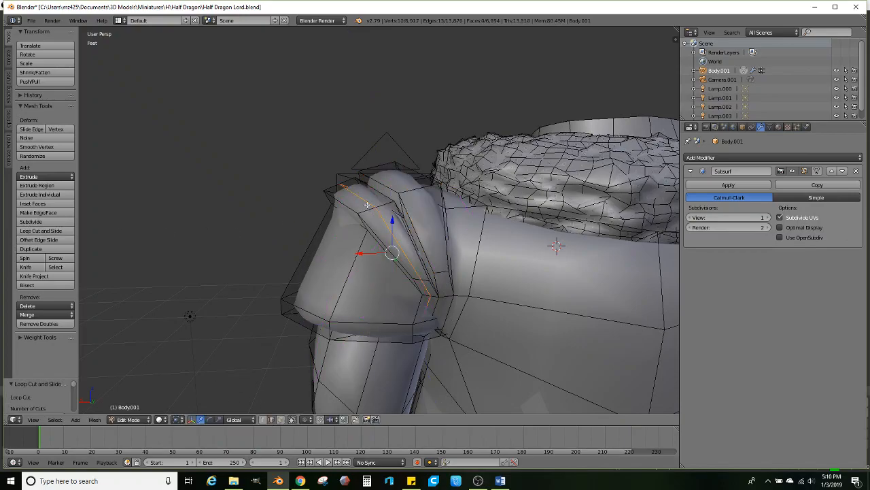
left_click(52, 232)
left_click(413, 197)
right_click(413, 197)
- Raise the top ridge edges of the raised arm's two shoulder folds and move them about 198 thou along X
middle_click_drag(413, 198, 367, 197)
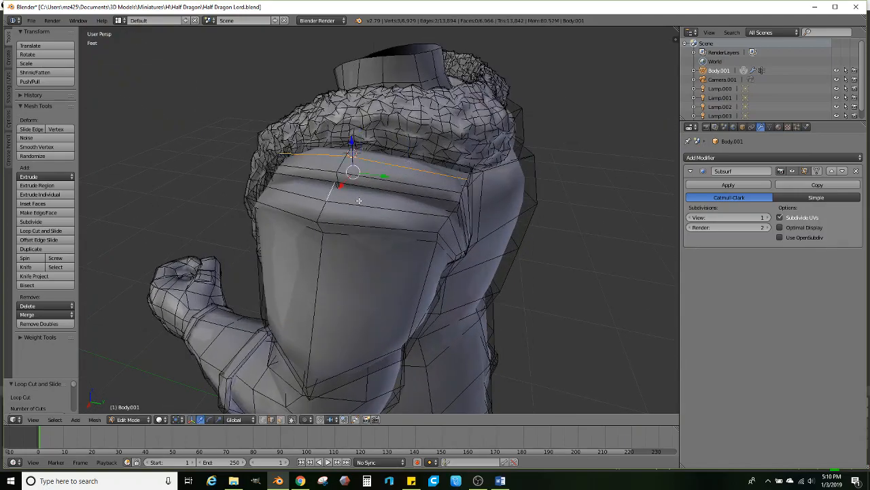
middle_click_drag(334, 198, 417, 187)
left_click_drag(386, 154, 393, 135)
left_click_drag(425, 171, 434, 170)
middle_click_drag(439, 182, 474, 231)
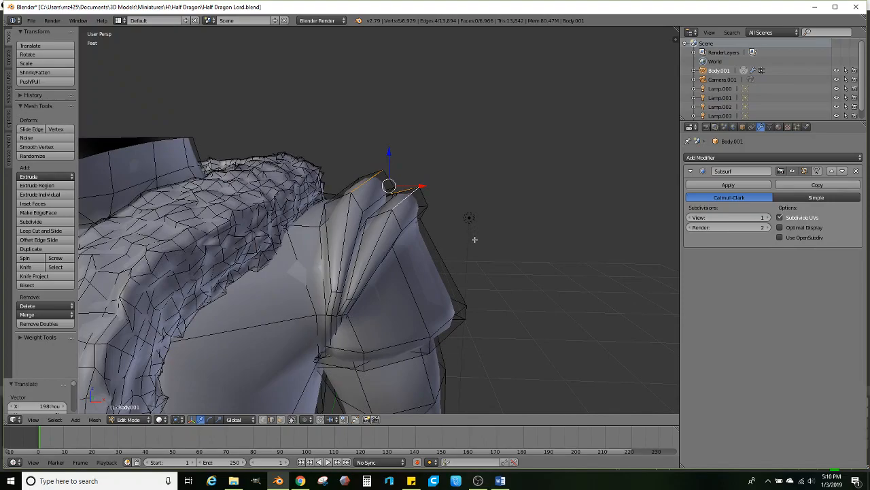
- Examine the shoulder folds and the coat surface beside the fur collar from several angles
middle_click_drag(458, 236, 367, 208)
scroll(372, 205, "down", 2)
scroll(382, 189, "down", 1)
scroll(365, 217, "up", 1)
middle_click_drag(333, 261, 329, 295, "shift")
middle_click_drag(335, 294, 326, 276)
scroll(344, 248, "up", 2)
middle_click_drag(346, 247, 346, 267, "shift")
middle_click_drag(353, 223, 377, 222, "shift")
scroll(377, 222, "up", 3)
- Try to scale the faces beside the fur collar on both shoulders together to about 1.07
right_click(316, 264)
scroll(318, 257, "down", 3)
middle_click_drag(328, 201, 322, 243)
middle_click_drag(219, 252, 379, 225)
right_click(294, 246, "shift")
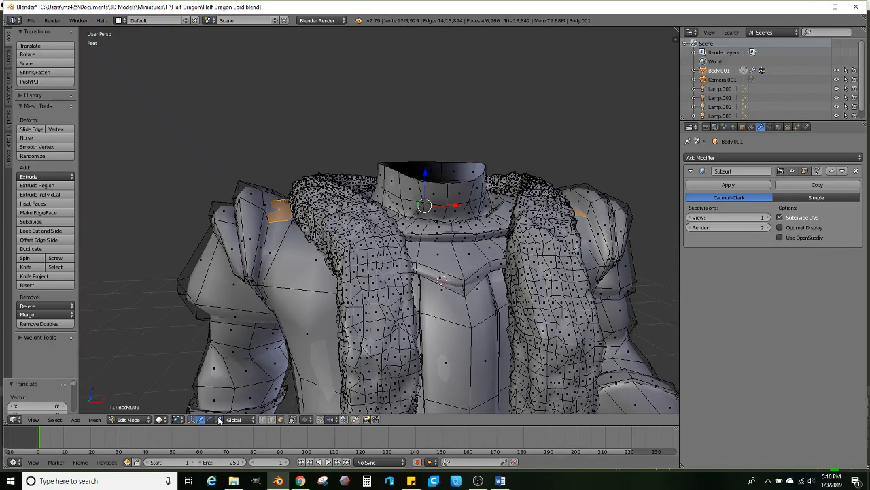
middle_click_drag(418, 254, 413, 265)
key("s")
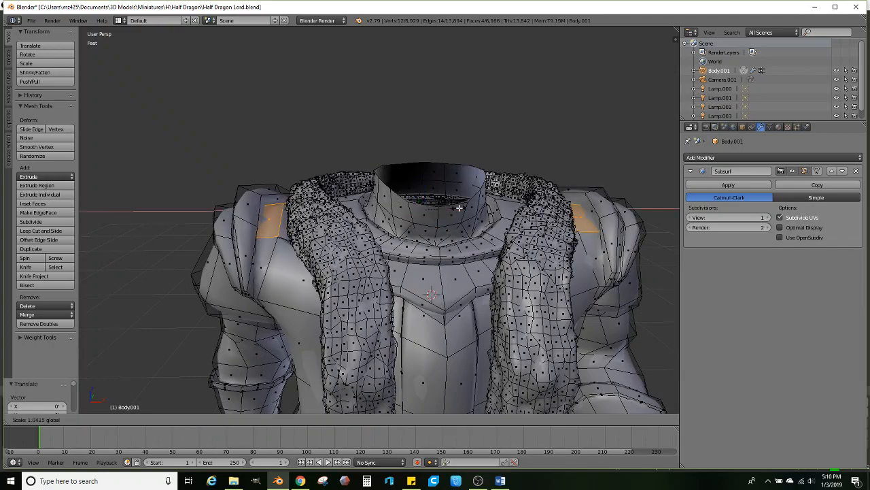
left_click(459, 208)
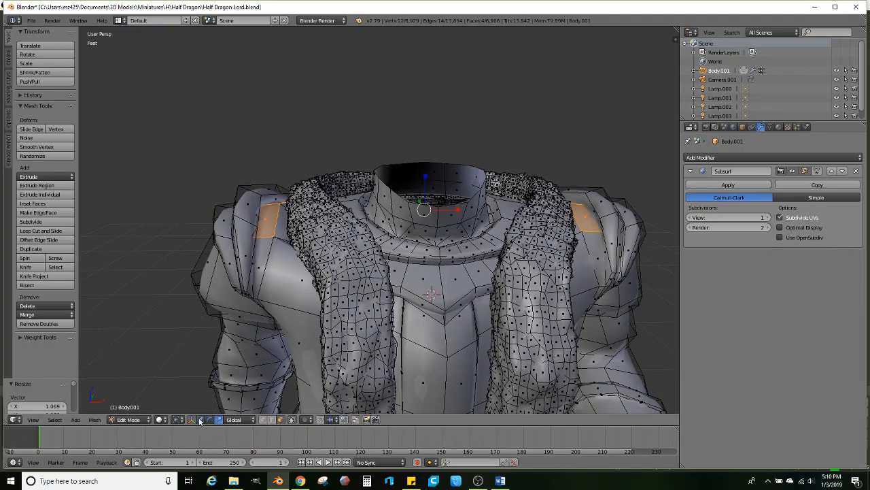
key("ctrl+z")
- Move the faces beside the fur on the lowered arm's shoulder about 685 thou along X towards the collar
middle_click_drag(297, 229, 312, 258)
right_click(282, 262)
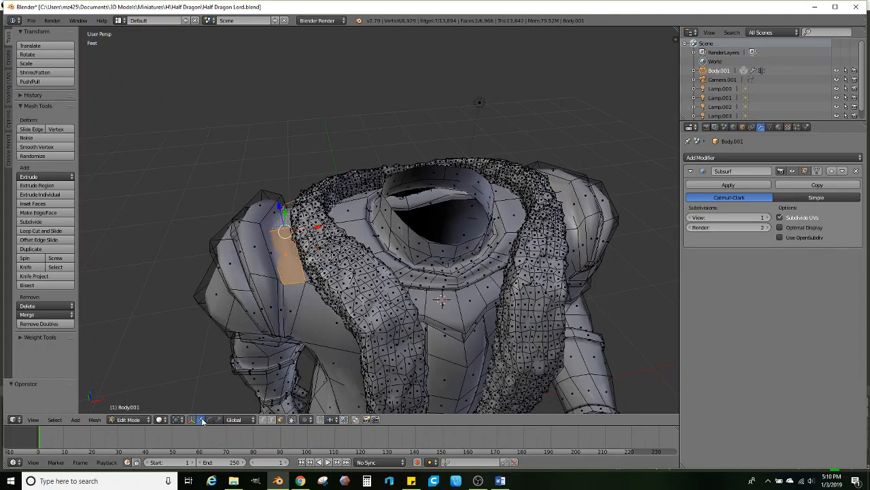
key("g")
key("x")
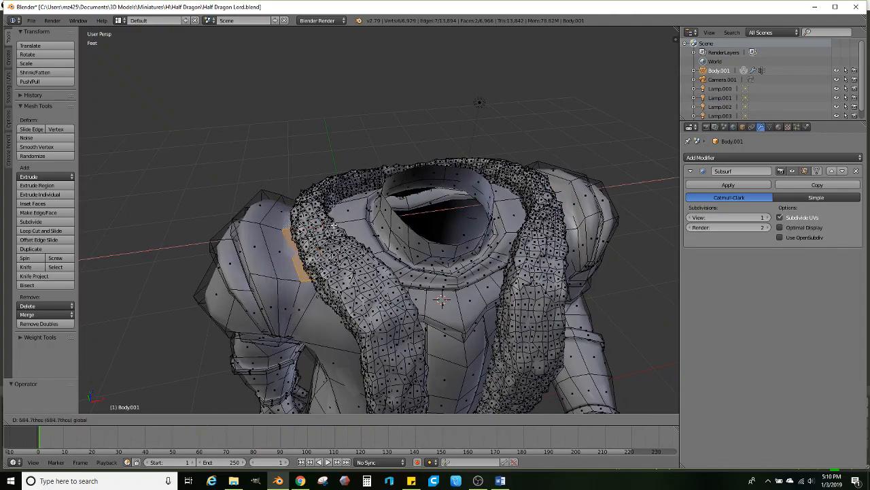
left_click(390, 240)
- Move the faces beside the fur on the raised arm's shoulder about -559 thou along X towards the collar
middle_click_drag(425, 243, 474, 238)
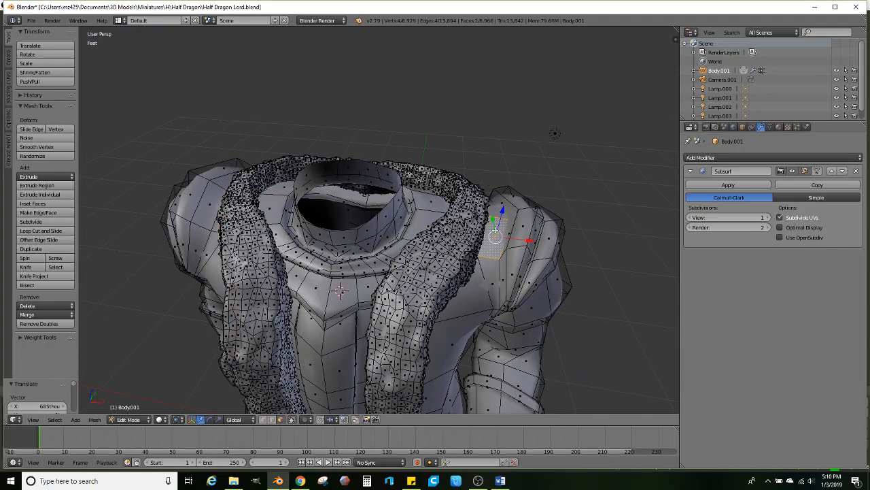
left_click_drag(528, 220, 514, 222)
middle_click_drag(391, 238, 436, 241)
- Select the faces beside the fur on both shoulders and scale them to about 1.09
right_click(308, 312, "shift")
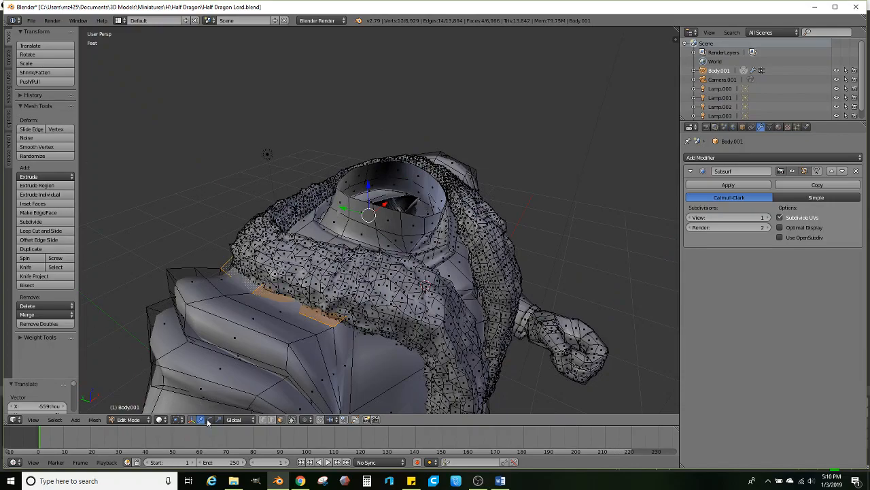
middle_click_drag(395, 284, 360, 244)
left_click_drag(386, 206, 388, 203)
middle_click_drag(388, 203, 336, 269)
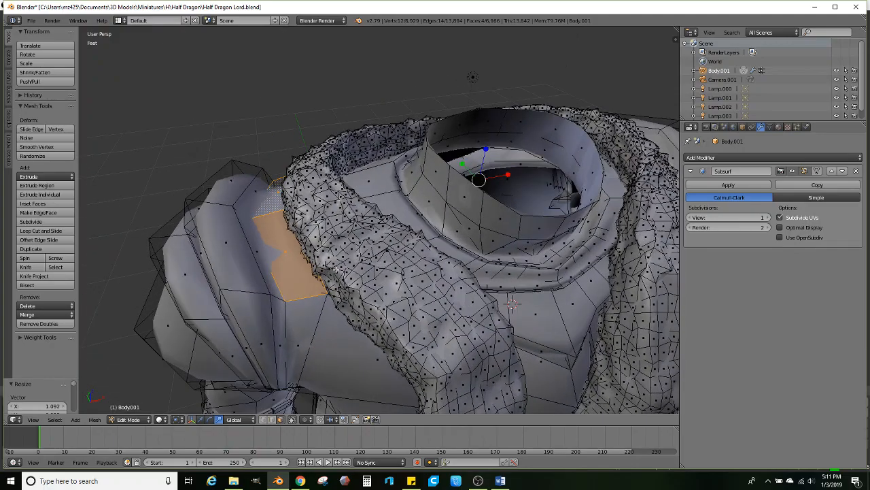
scroll(401, 282, "down", 3)
middle_click_drag(425, 292, 386, 223)
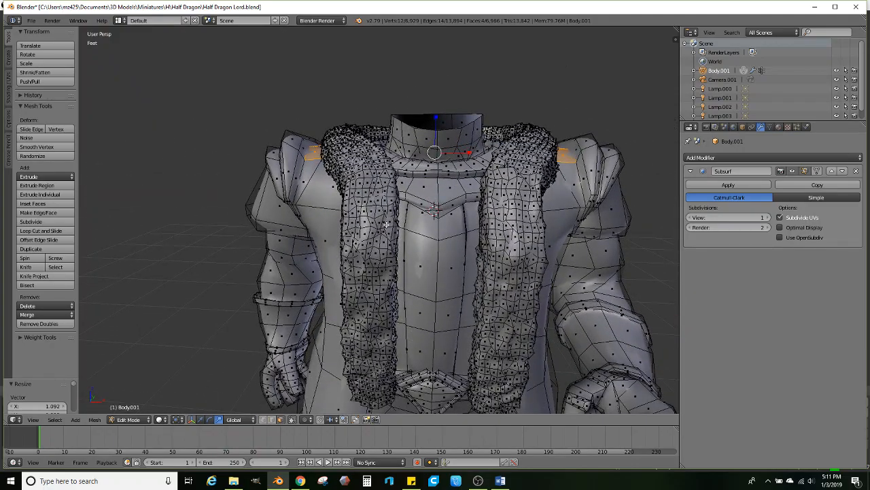
- In wireframe display, select the shoulder edges hidden beneath the fur collar
middle_click_drag(429, 229, 446, 292)
scroll(435, 276, "up", 4)
middle_click_drag(429, 261, 314, 383, "shift")
key("z")
scroll(406, 281, "up", 1)
scroll(406, 266, "up", 6)
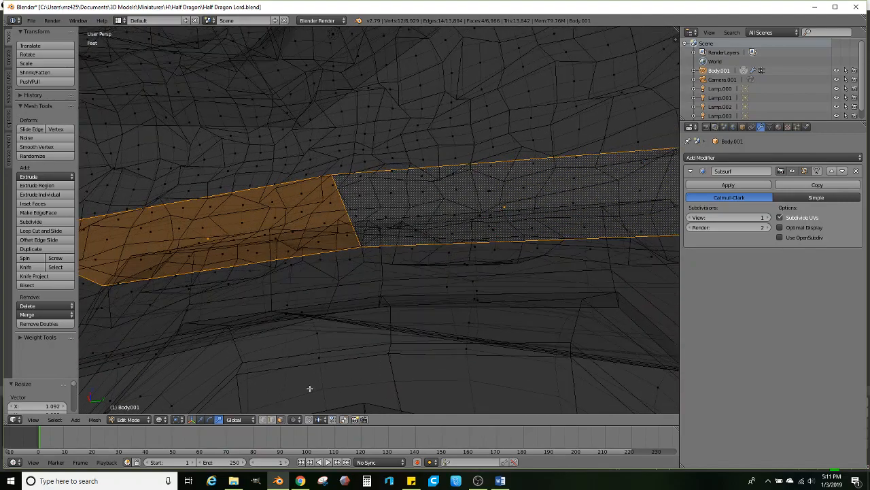
right_click(515, 160)
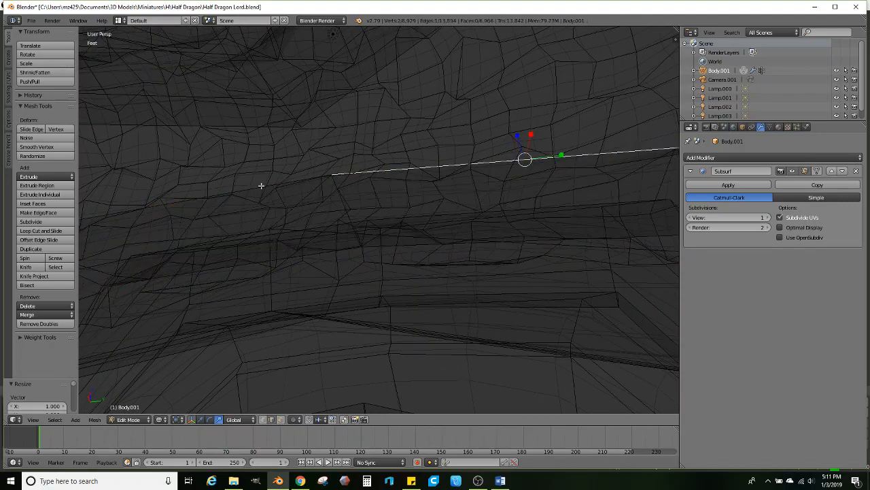
scroll(240, 185, "down", 4)
middle_click_drag(303, 190, 455, 154)
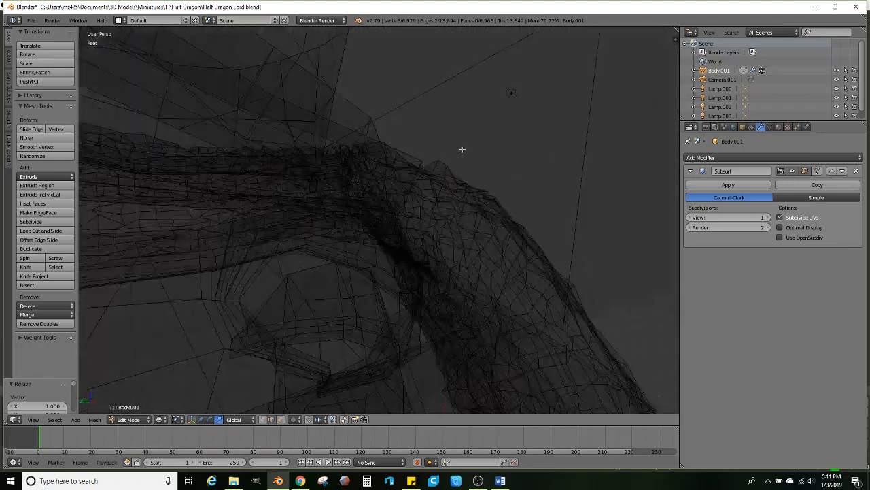
- Complete the selection of shoulder edges hidden beneath the fur on both sides and scale them to 0.8 along X
scroll(342, 240, "up", 4)
mouse_move(342, 240)
middle_mouse_down()
mouse_move(297, 276)
mouse_move(427, 167)
mouse_move(381, 200)
mouse_move(451, 280)
mouse_move(428, 236)
middle_mouse_up()
scroll(451, 280, "down", 3)
middle_click_drag(427, 326, 424, 268, "shift")
scroll(425, 238, "up", 4)
key("z")
mouse_move(425, 238)
middle_mouse_down()
mouse_move(386, 196)
mouse_move(367, 212)
mouse_move(445, 247)
mouse_move(491, 244)
middle_mouse_up()
scroll(401, 206, "up", 5)
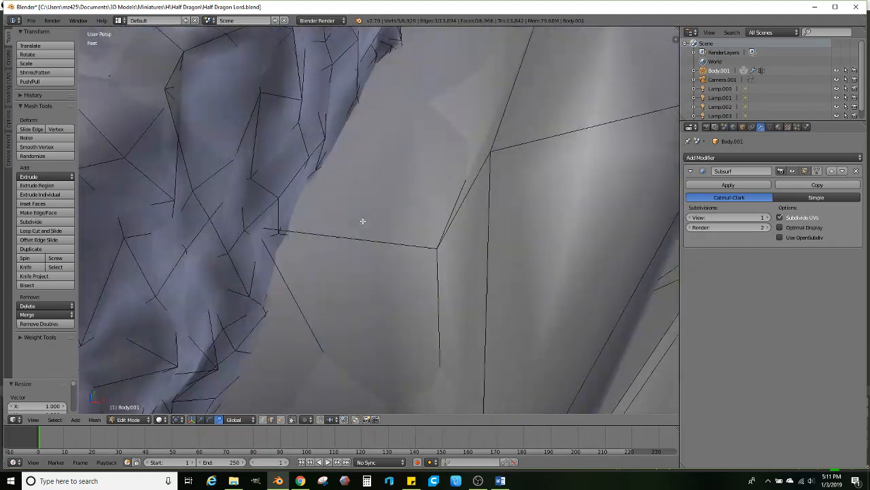
middle_click_drag(378, 252, 408, 292)
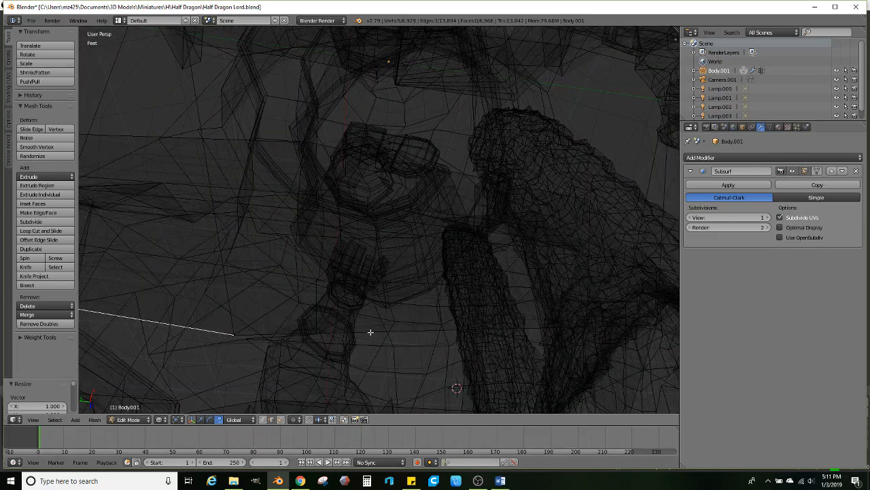
scroll(373, 331, "down", 5)
mouse_move(374, 331)
middle_mouse_down()
mouse_move(410, 252)
mouse_move(358, 247)
mouse_move(370, 235)
mouse_move(380, 252)
mouse_move(414, 236)
mouse_move(464, 229)
middle_mouse_up()
key("z")
key("z")
key("s")
key("x")
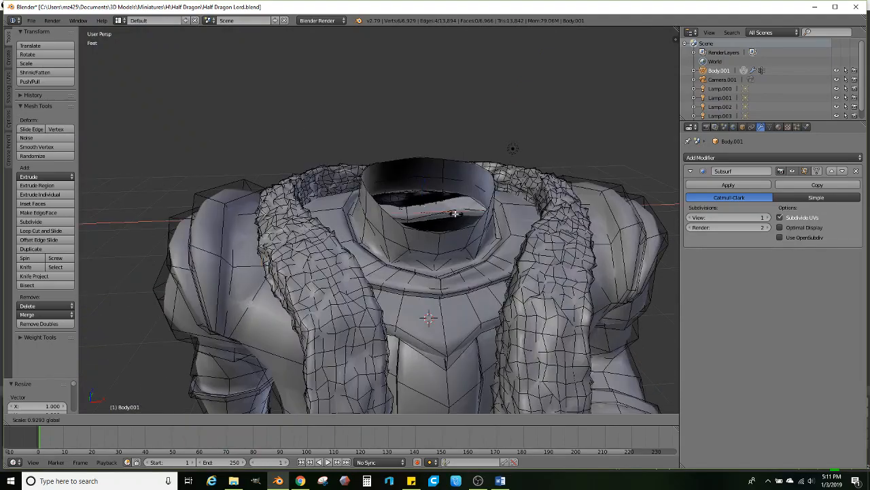
left_click(452, 214)
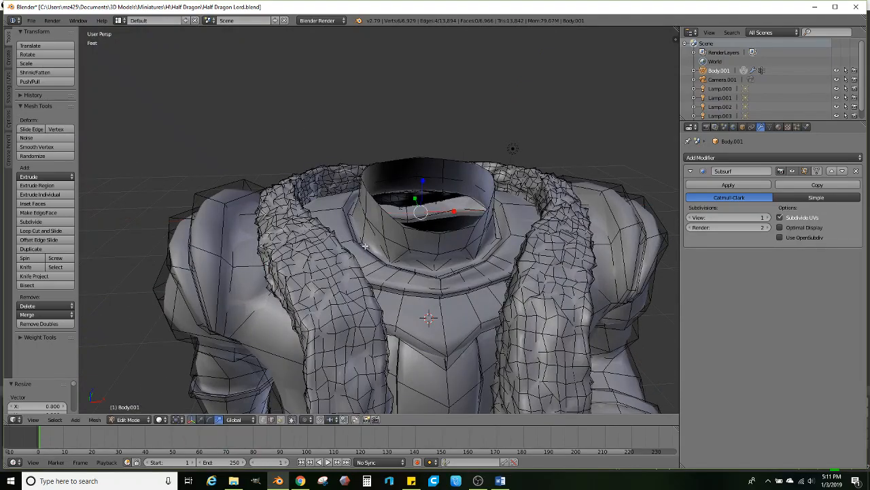
- Select the top shoulder faces beside the fur on both sides and extrude them upward about 590 thou
left_click(281, 420)
middle_click_drag(245, 247, 561, 261)
right_click(561, 262, "shift")
right_click(561, 261, "shift")
middle_click_drag(504, 301, 536, 265)
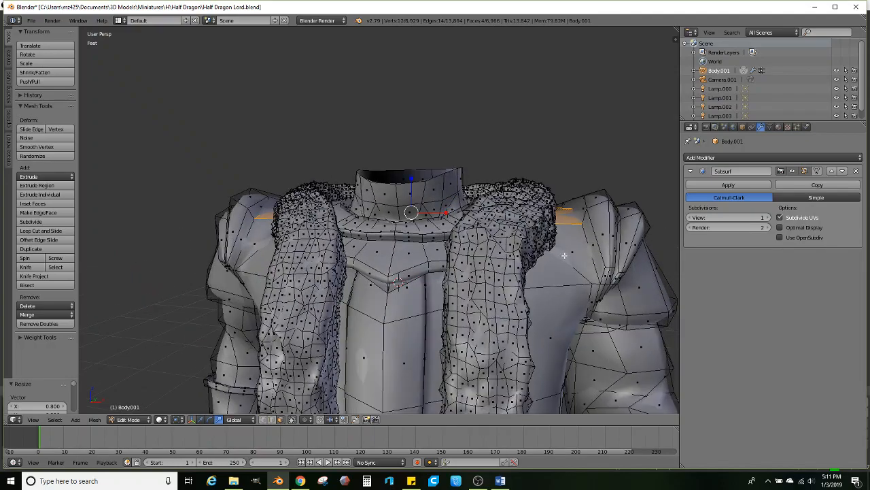
key("e")
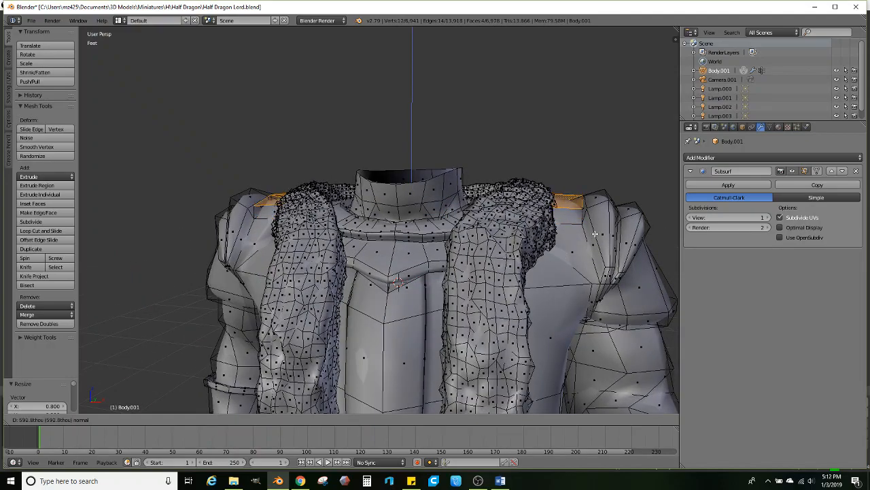
left_click(593, 237)
- Select the front faces of the raised shoulder sections on both sides and extrude them forward
right_click(570, 222)
scroll(564, 238, "down", 1)
middle_click_drag(508, 254, 416, 263)
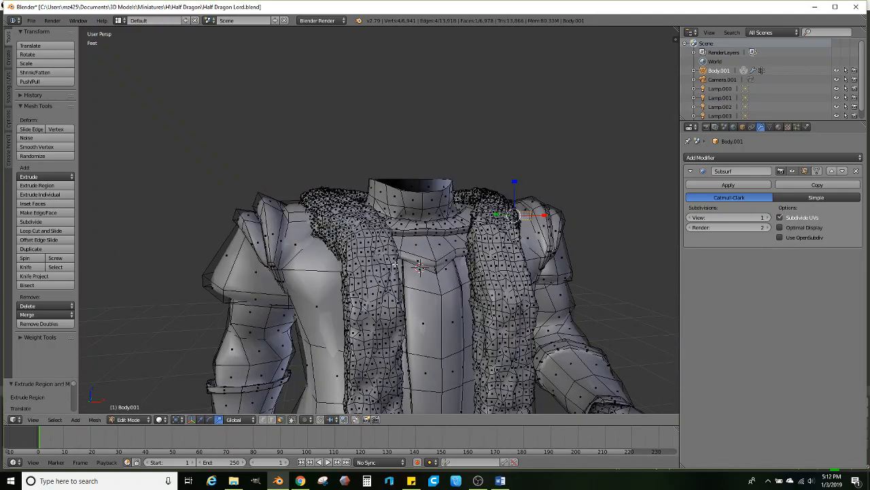
middle_click_drag(308, 243, 387, 290)
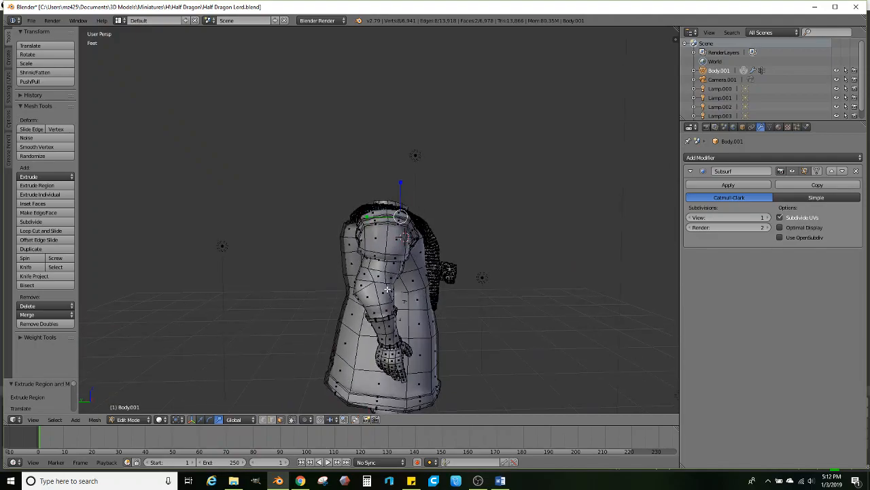
middle_click_drag(460, 297, 397, 302)
scroll(397, 302, "up", 4)
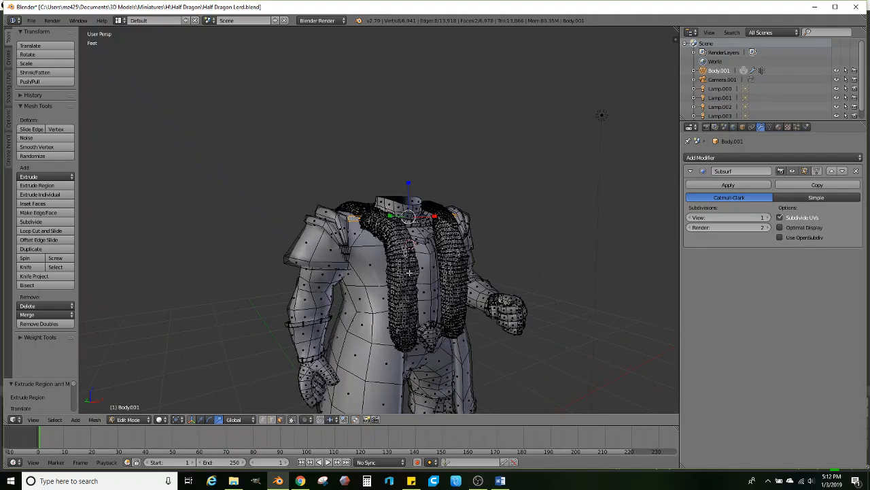
middle_click_drag(435, 344, 405, 318)
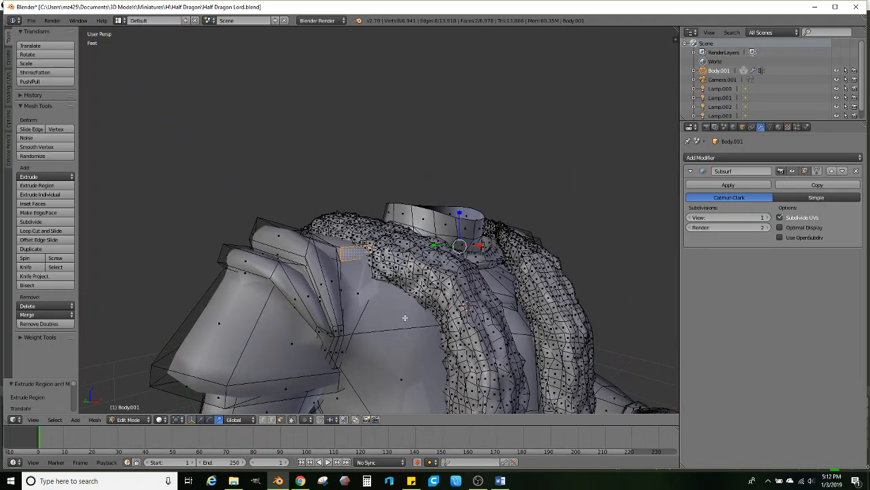
middle_click_drag(426, 268, 534, 279)
key("e")
left_click(553, 290)
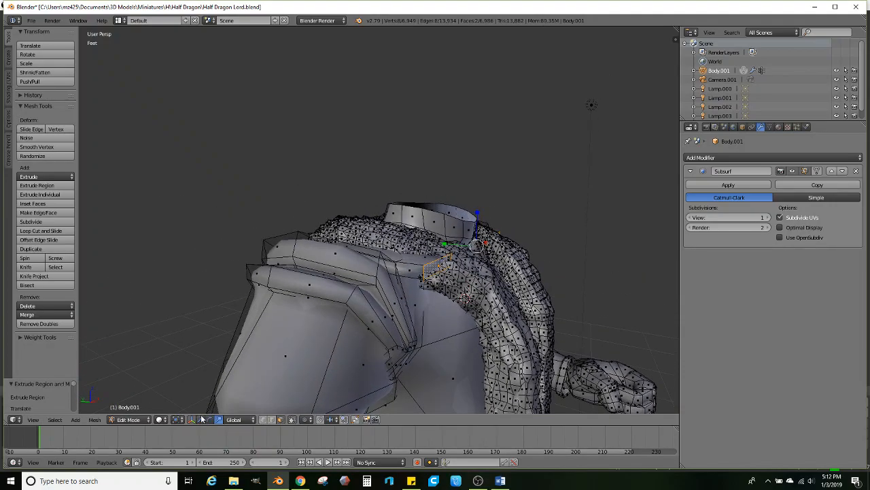
- Move the extruded front faces down along Z and scale them to 2.373 along Z
left_click_drag(479, 213, 473, 244)
middle_click_drag(472, 244, 360, 322)
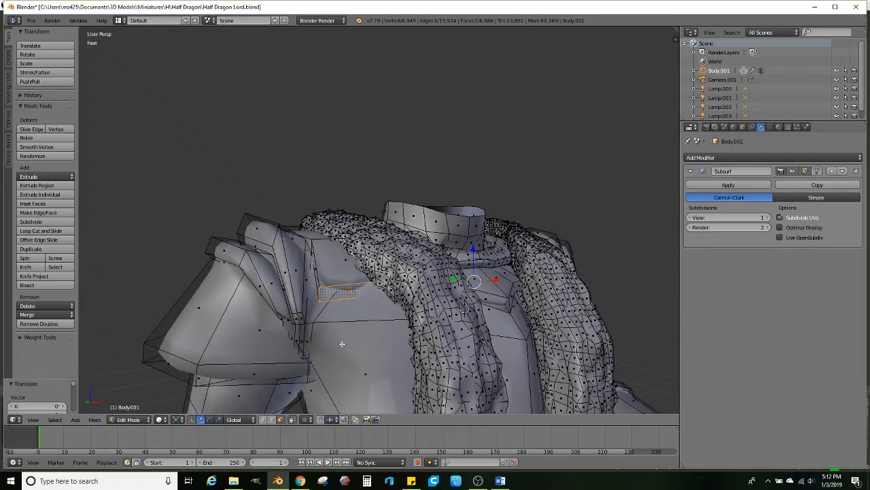
left_click_drag(471, 249, 475, 243)
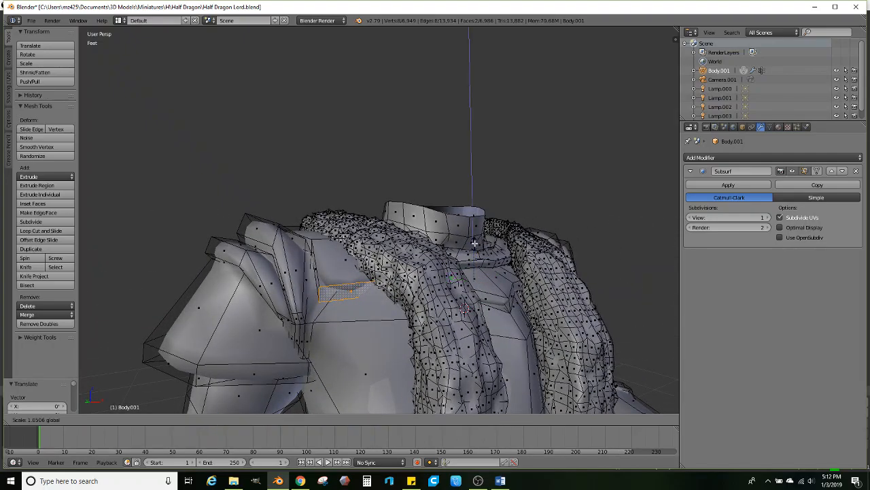
left_click_drag(484, 197, 485, 199)
middle_click_drag(484, 198, 516, 277)
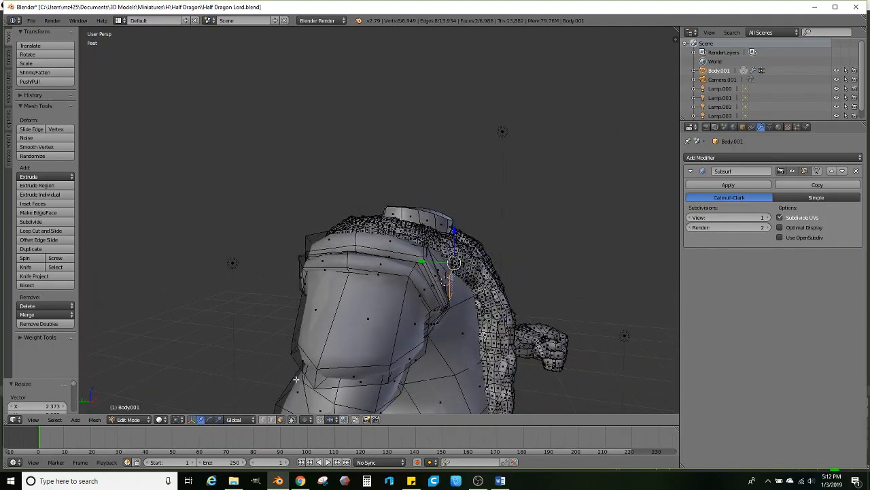
- Shift the front faces slightly along Y and rotate them 55.5° so they face downward
left_click_drag(424, 261, 433, 262)
middle_click_drag(433, 263, 370, 284)
middle_click_drag(434, 257, 449, 284)
left_click_drag(453, 289, 458, 316)
middle_click_drag(458, 315, 381, 245)
- Rotate the face on the lowered arm's side -18.4° about Z and the one on the raised arm's side 23.8°
right_click(251, 205)
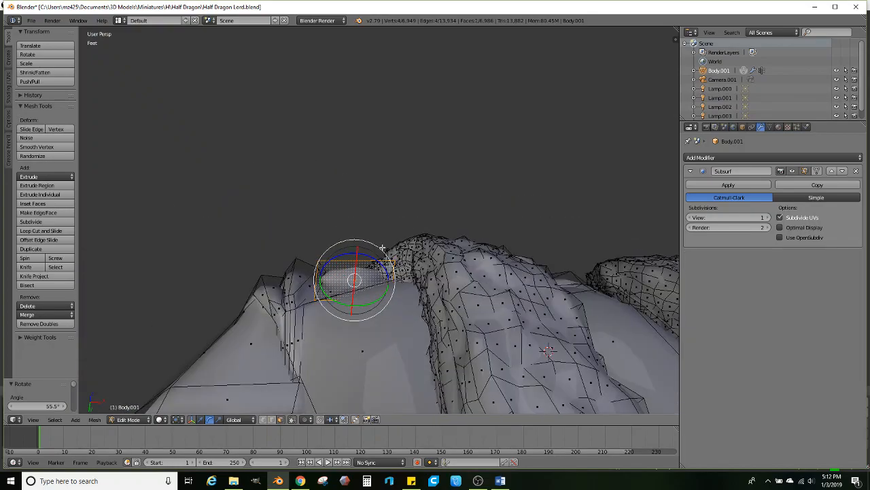
left_click_drag(373, 260, 374, 253)
left_click(370, 246)
middle_click_drag(371, 245, 421, 223)
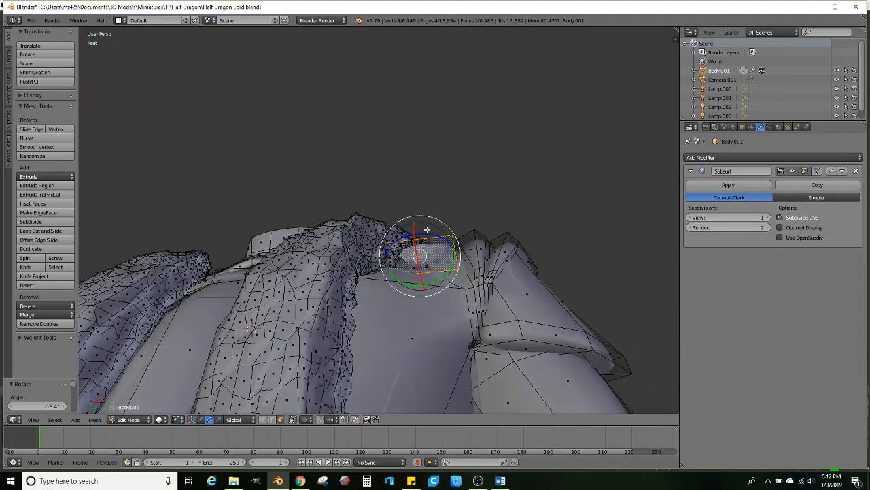
left_click_drag(426, 233, 435, 238)
middle_click_drag(435, 238, 398, 304)
- Select the angled faces on both shoulders and extrude them down over the chest as front panels
right_click(226, 288, "shift")
scroll(225, 288, "down", 3)
middle_click_drag(225, 288, 315, 299)
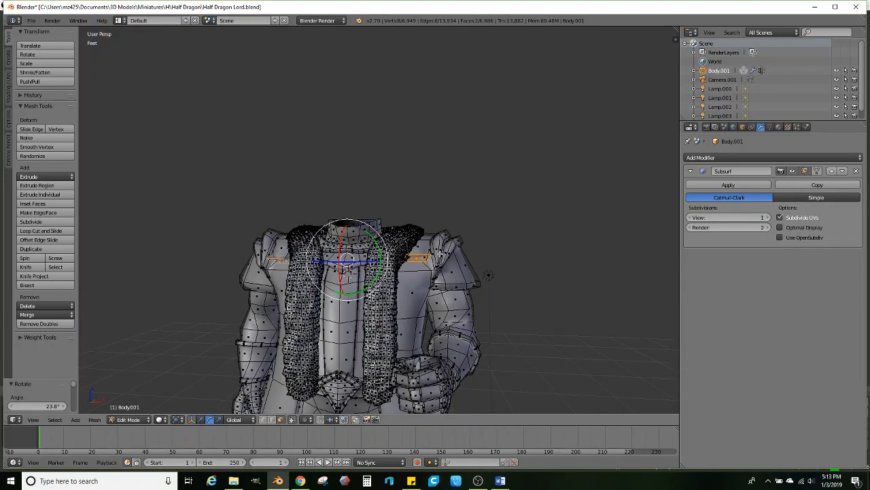
key("e")
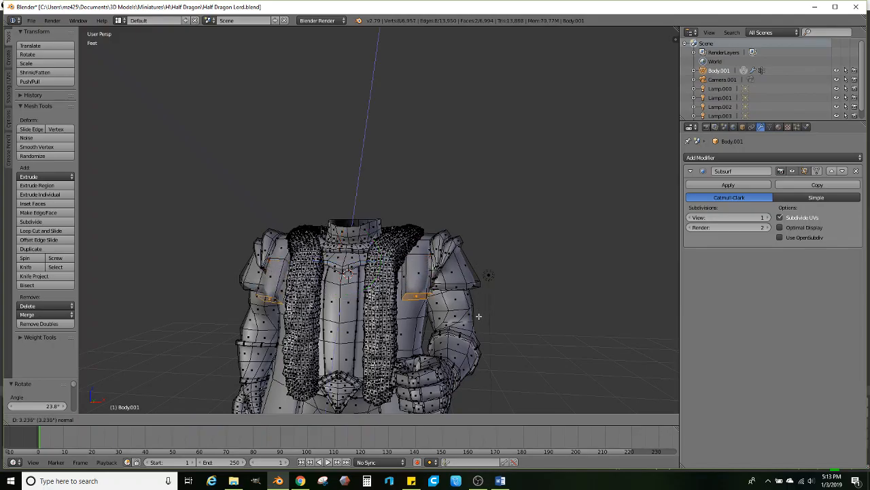
left_click(481, 328)
- Move the panels' lower faces back towards the body along Y and flatten them to 0.125 along Z
middle_click_drag(480, 327, 262, 441)
left_click(201, 419)
middle_click_drag(340, 285, 407, 327)
left_click_drag(411, 322, 389, 323)
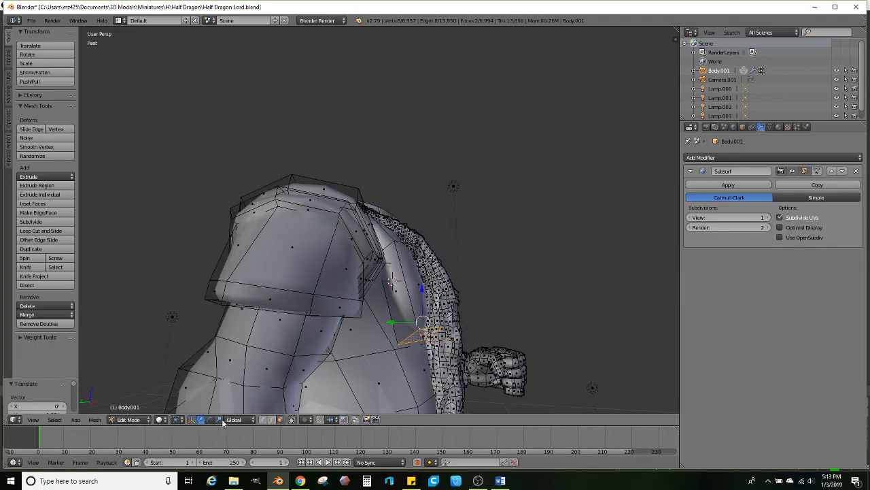
key("s")
key("z")
left_click(422, 317)
middle_click_drag(422, 317, 340, 329)
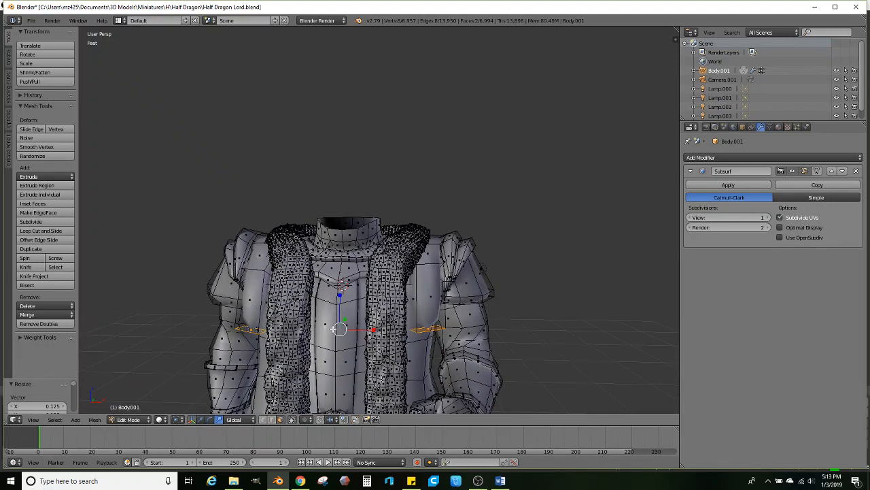
- Select the panels' inner side faces next to the fur on both sides and scale them to 0.762 along X
middle_click_drag(439, 300, 501, 276)
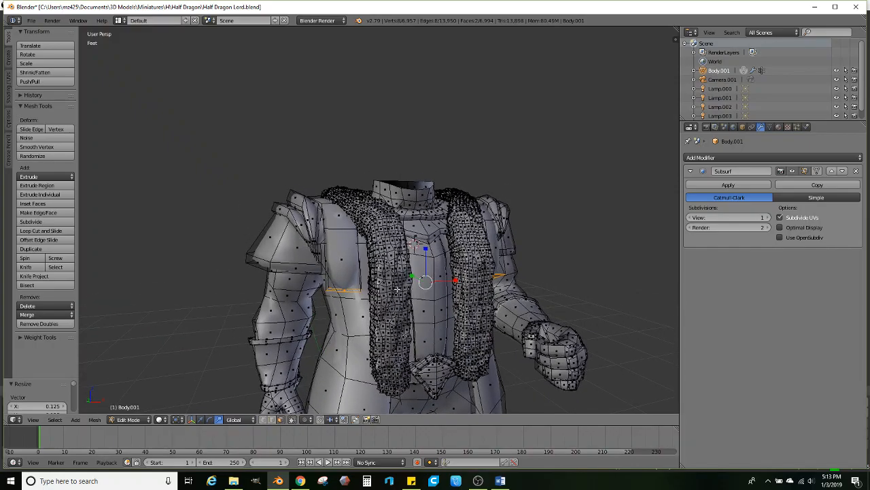
scroll(408, 289, "up", 2)
middle_click_drag(350, 300, 334, 304)
scroll(334, 304, "up", 1)
right_click(322, 307)
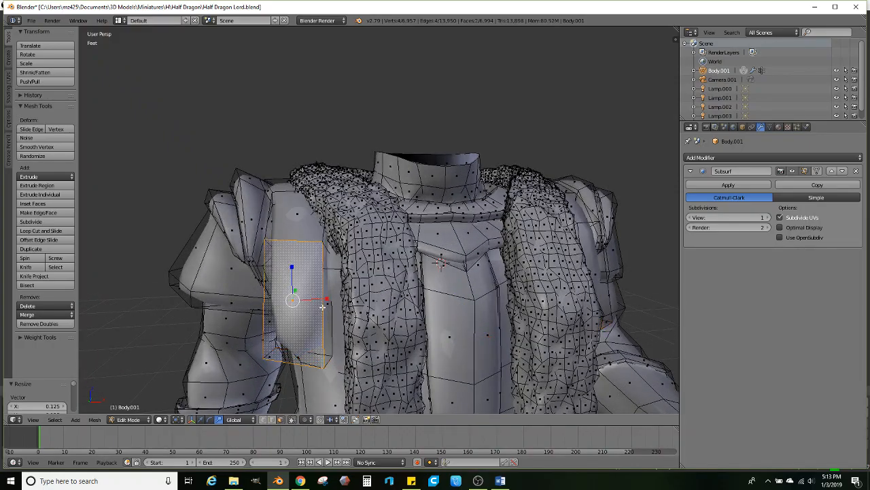
right_click(326, 246)
right_click(328, 280, "alt")
middle_click_drag(387, 288, 448, 279)
right_click(504, 274, "alt+shift")
scroll(536, 284, "up", 3)
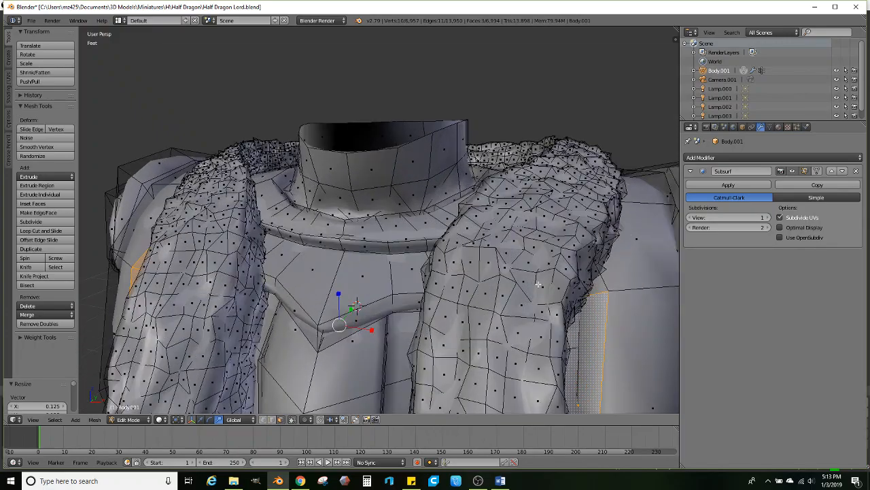
right_click(605, 287, "alt+shift")
scroll(517, 289, "down", 2)
middle_click_drag(602, 288, 459, 291)
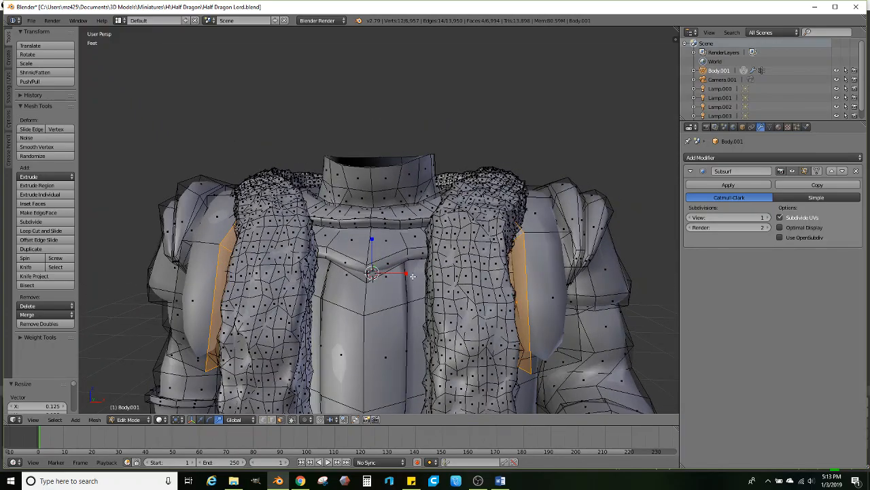
key("s")
key("x")
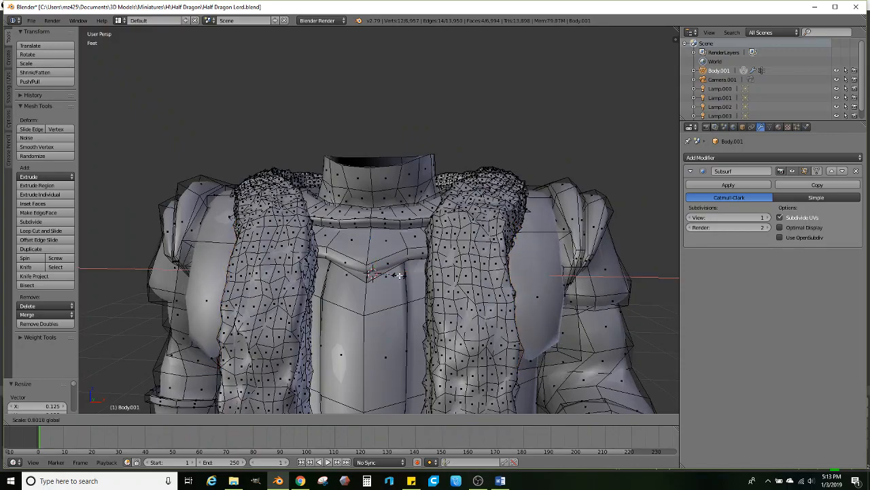
left_click(398, 275)
- Select the bottom faces of both chest panels and extrude them downward twice to reach the waist
middle_click_drag(398, 275, 538, 267)
right_click(338, 236)
scroll(355, 264, "down", 2)
scroll(448, 293, "up", 2)
right_click(528, 257, "shift")
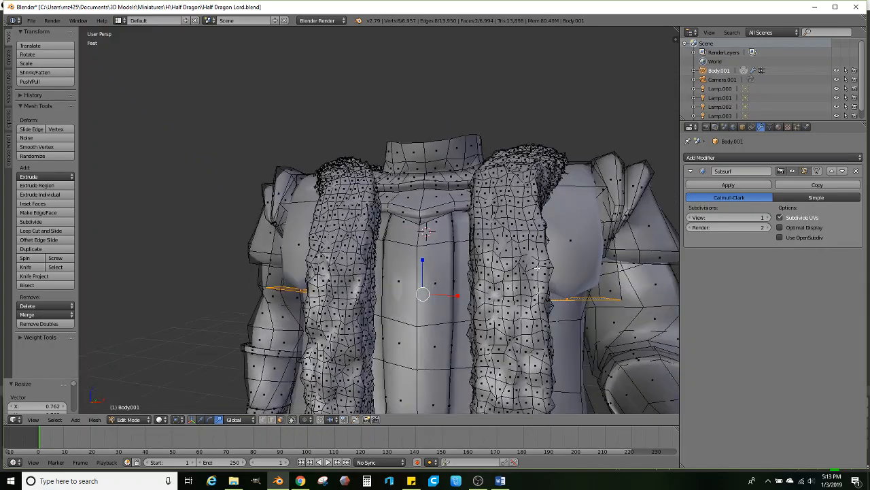
key("e")
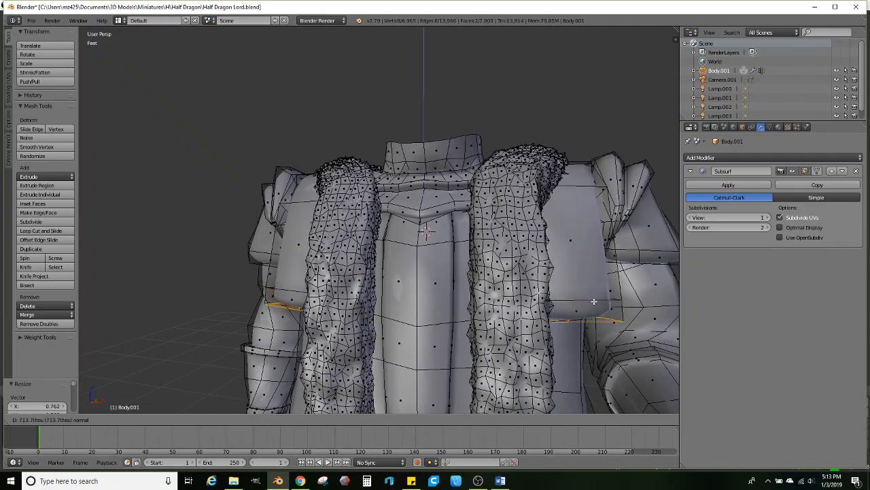
left_click(594, 327)
middle_click_drag(583, 336, 482, 297)
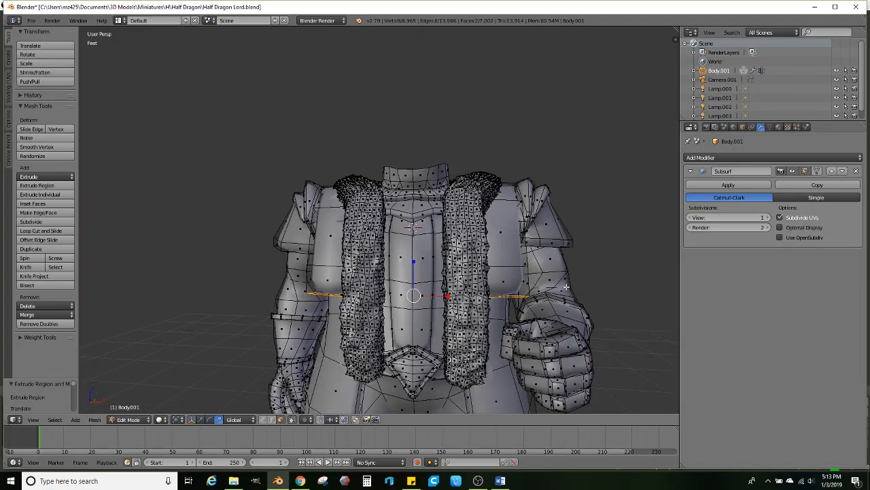
key("e")
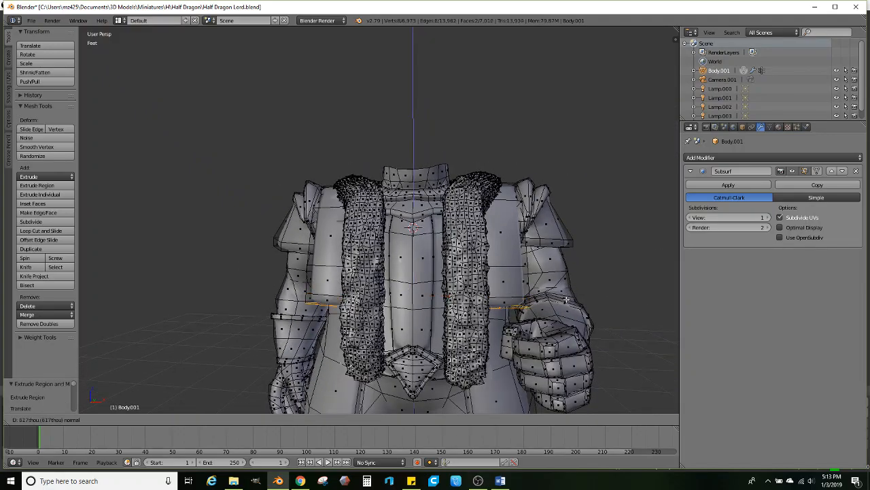
left_click(468, 324)
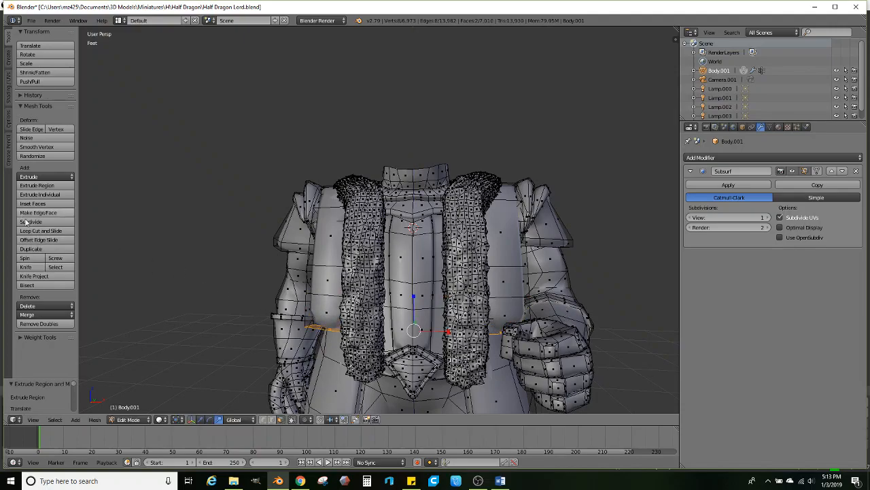
- Add a vertical loop cut down the middle of each chest panel
left_click(53, 231)
left_click(325, 313)
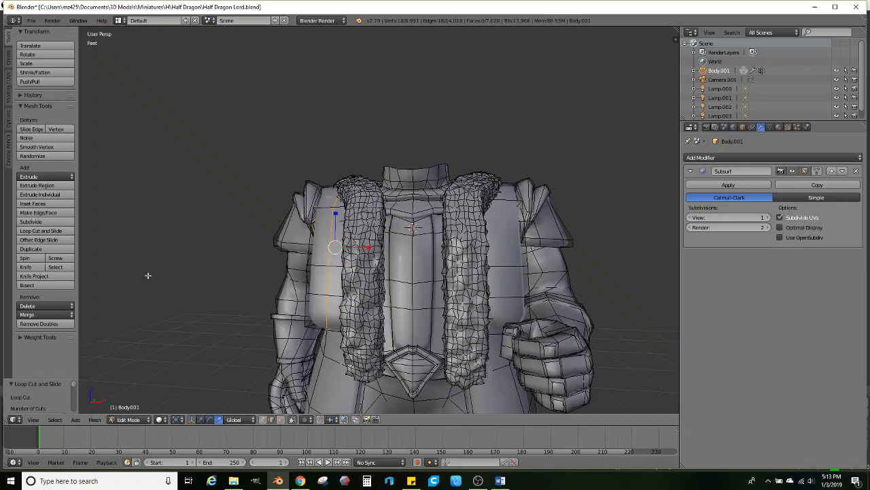
left_click(514, 311)
- Select the middle bottom edge of each chest panel and move them down 1.847 inches along Z to form points
middle_click_drag(480, 311, 406, 231)
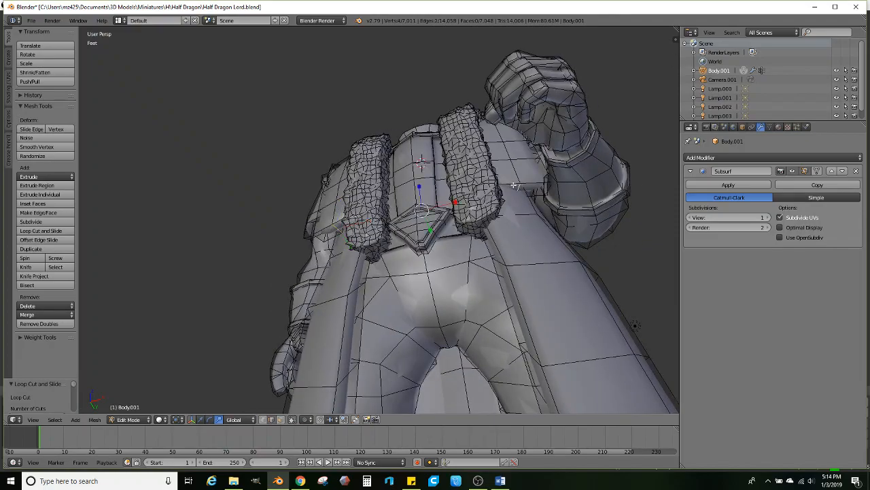
middle_click_drag(517, 185, 348, 338)
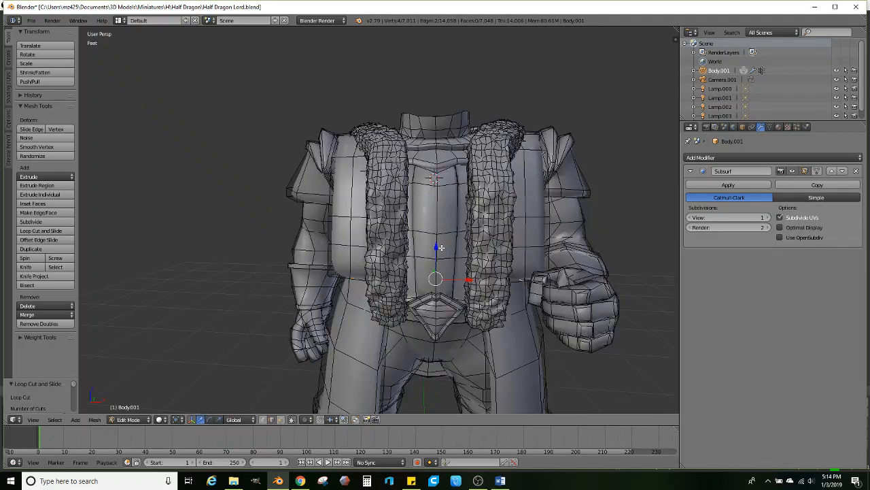
key("r")
key("z")
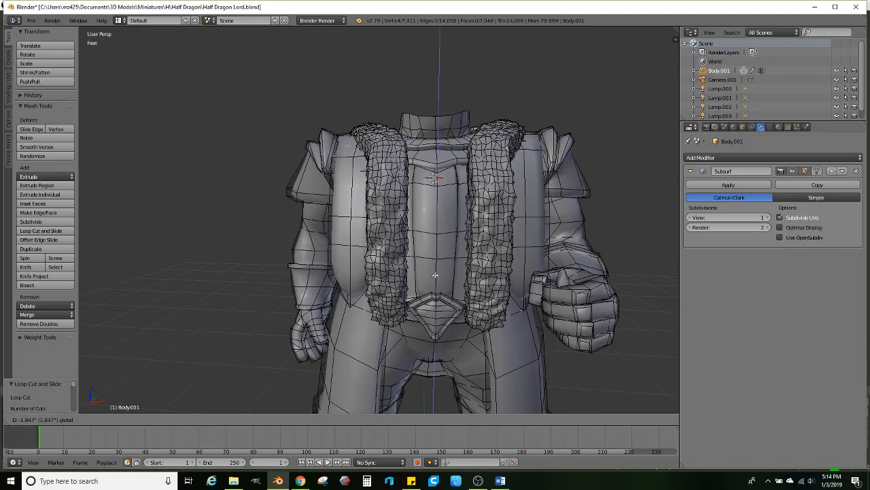
left_click(435, 275)
- Add a loop cut close to the pointed bottom edge of each chest panel and check the smoothed shape
left_click(41, 230)
left_click(348, 276)
left_click(351, 295)
left_click(41, 230)
left_click(529, 281)
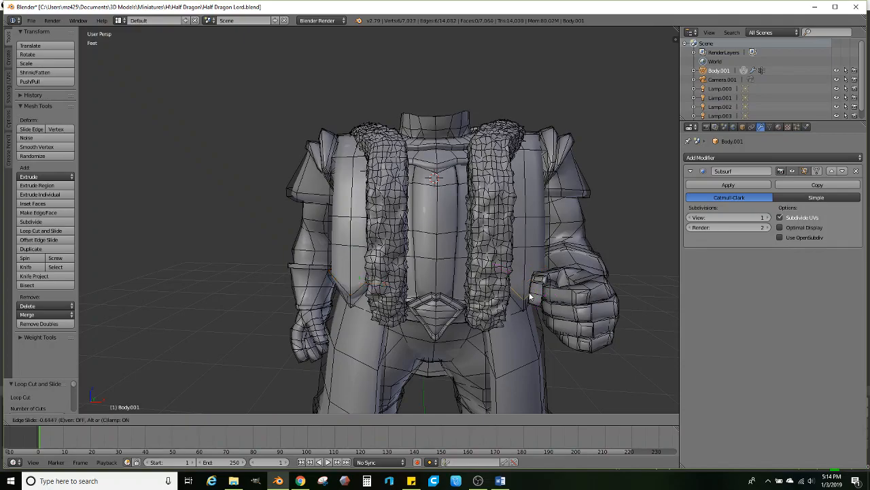
left_click(529, 299)
middle_click_drag(482, 292, 405, 273)
key("Tab")
scroll(379, 231, "up", 1)
scroll(360, 264, "up", 1)
key("Tab")
- Select the rear faces beside the fur atop both shoulders, extrude them backward and move them along Y by about 301 thou
scroll(384, 289, "up", 1)
left_click(283, 420)
scroll(404, 275, "up", 1)
right_click(427, 217)
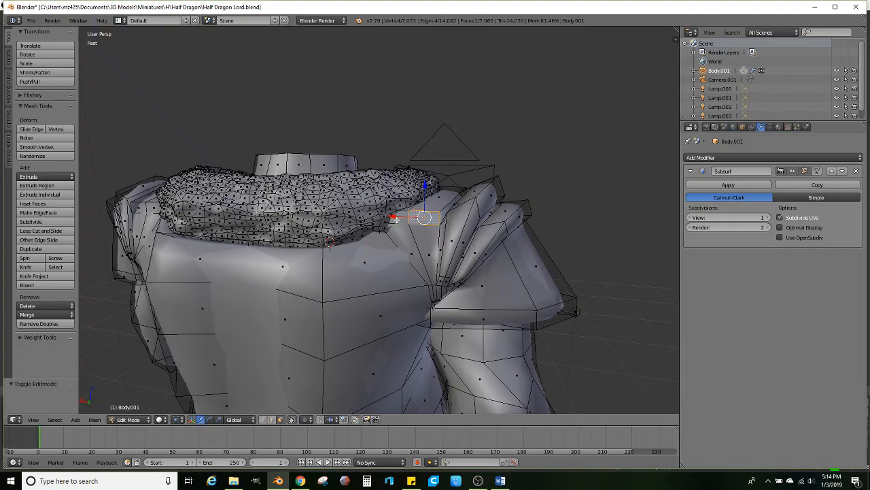
left_click(394, 218)
right_click(401, 221, "shift")
middle_click_drag(405, 232, 469, 233)
right_click(219, 224, "shift")
right_click(195, 223, "shift")
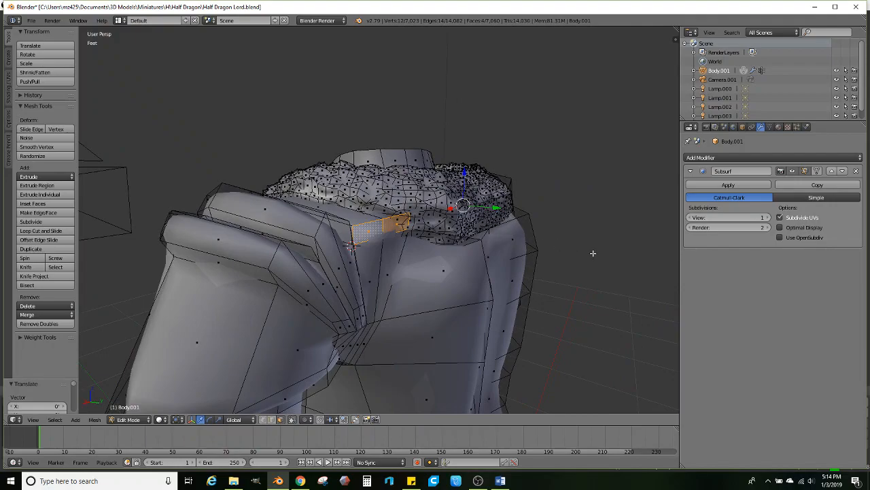
middle_click_drag(522, 253, 501, 231)
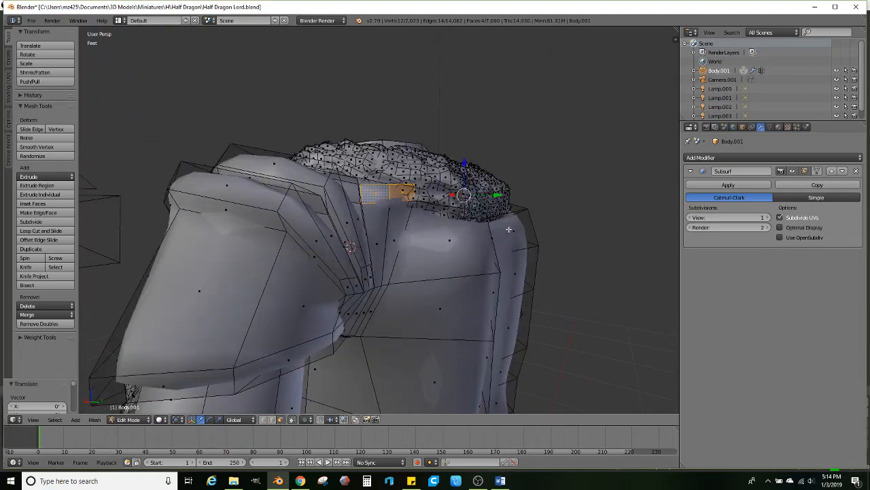
key("e")
left_click(470, 182)
left_click_drag(478, 163, 483, 184)
middle_click_drag(483, 183, 416, 281)
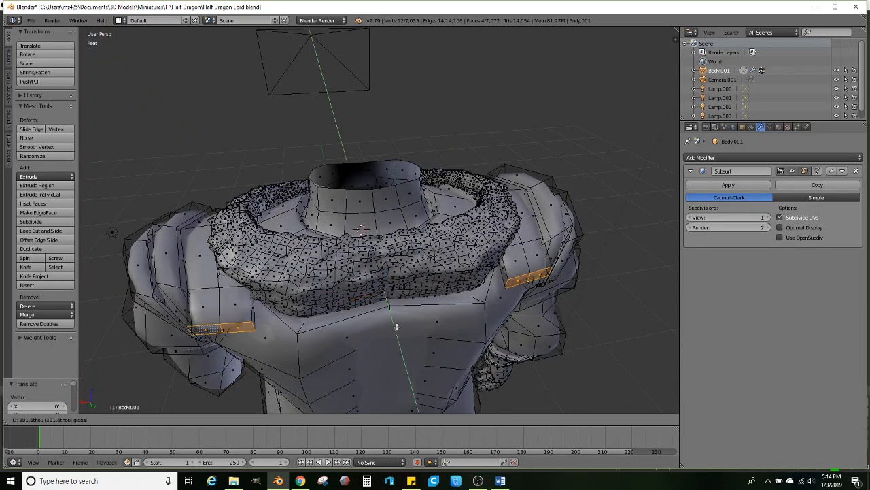
middle_click_drag(392, 319, 343, 276)
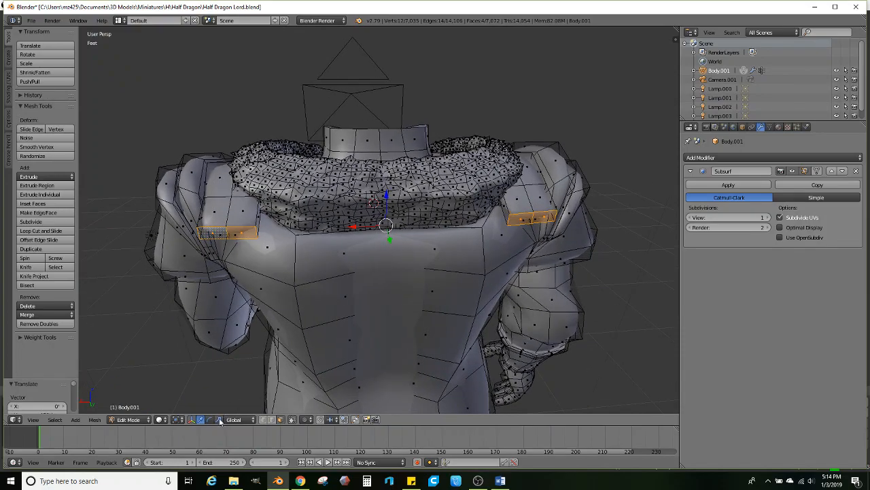
- Scale the extruded rear shoulder faces by 3.150 along Z and 0.804 along X
key("s")
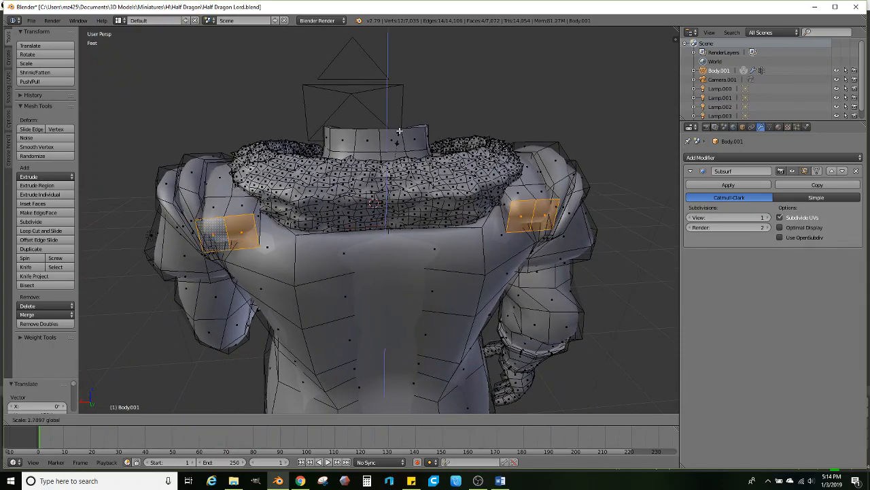
left_click(365, 180)
middle_click_drag(365, 180, 411, 244)
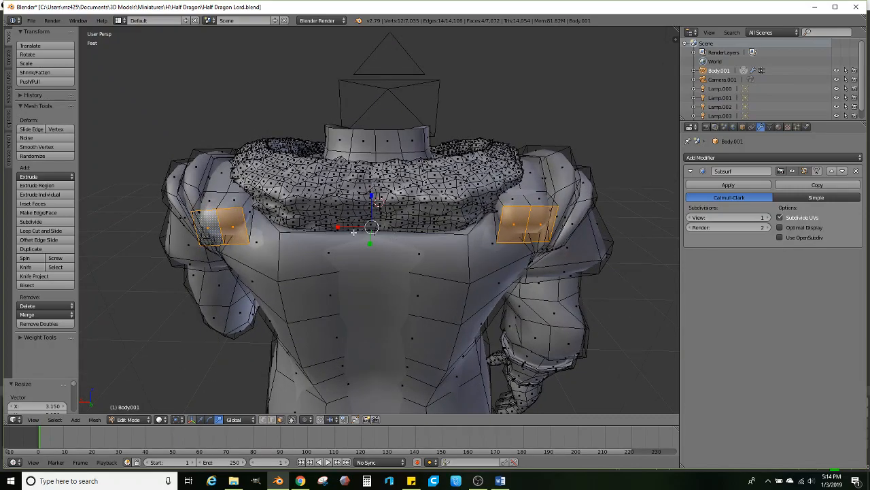
left_click_drag(342, 228, 349, 229)
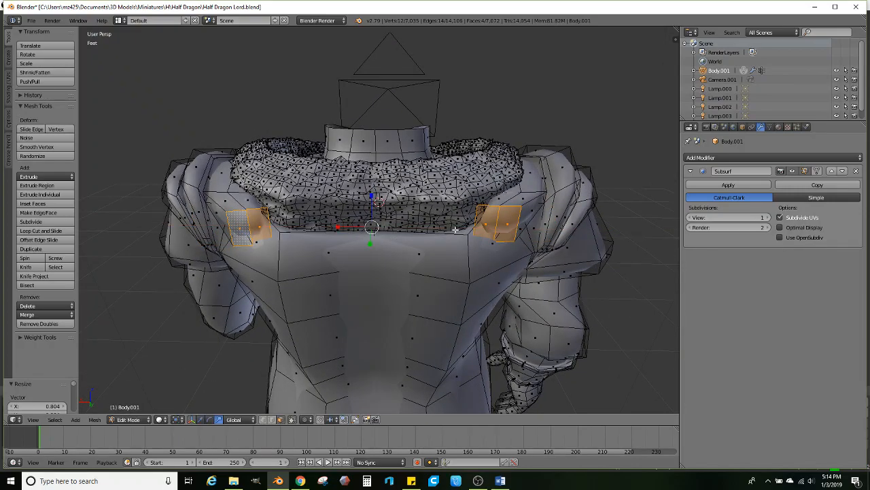
- Adjust the rear strip's individual faces along X, scaling by 1.531 and 1.401
right_click(496, 223)
right_click(474, 228, "shift")
left_click_drag(462, 224, 423, 234)
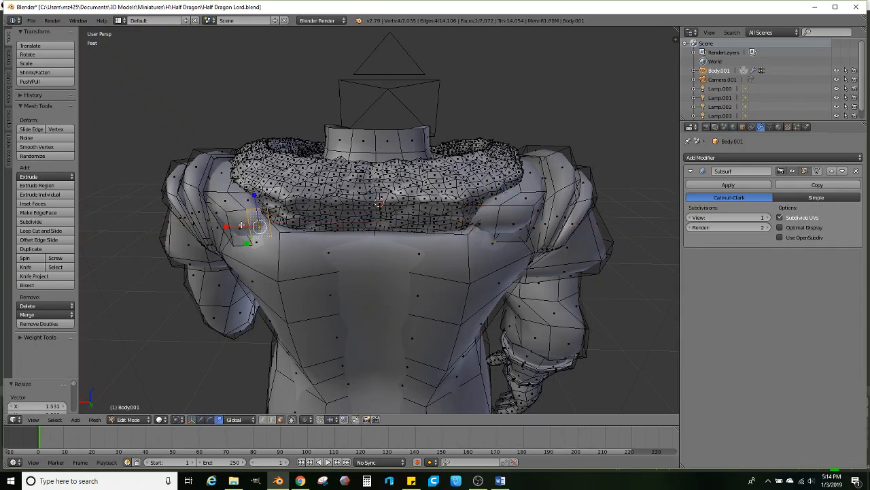
left_click_drag(212, 229, 196, 231)
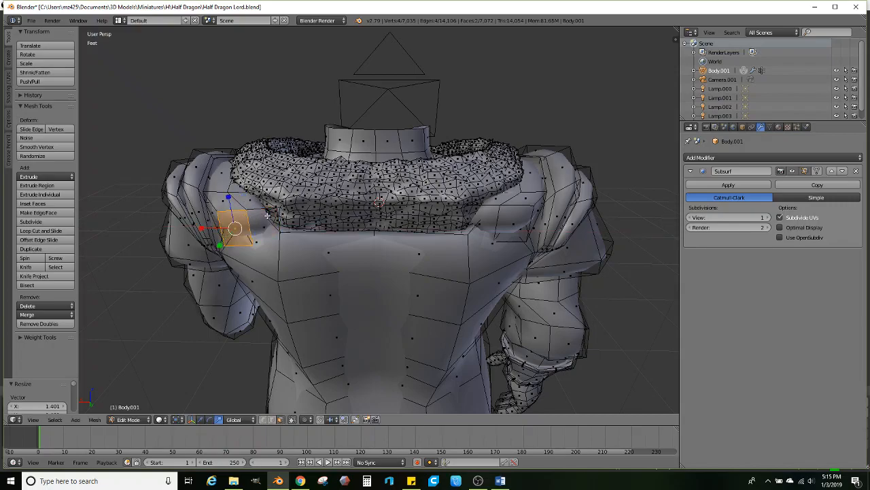
- Select the rear end faces on both shoulders together and scale them by 1.080 along X
right_click(512, 211, "shift")
middle_click_drag(511, 211, 450, 227)
right_click(466, 261)
right_click(455, 221, "shift")
right_click(289, 250, "shift")
right_click(266, 250, "shift")
middle_click_drag(269, 250, 281, 230)
left_click_drag(341, 228, 336, 225)
middle_click_drag(336, 225, 386, 221)
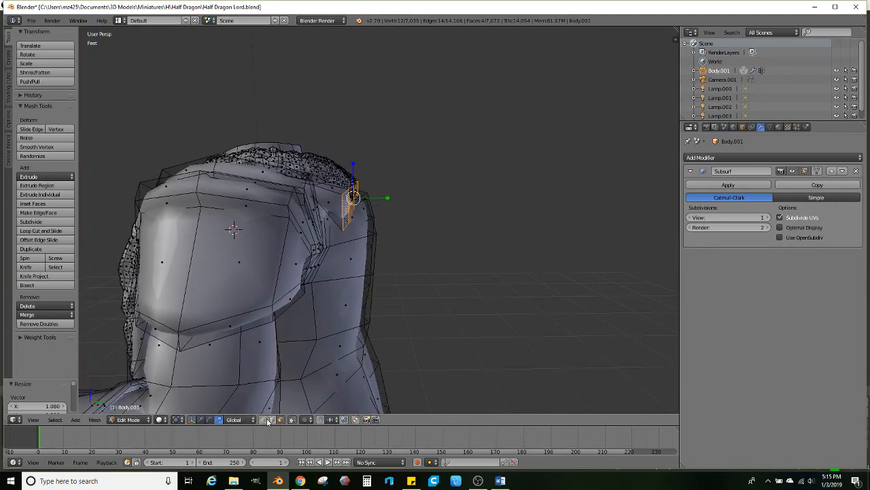
- Rotate the rear end faces by -44.8° to angle them down the back and adjust their scale
left_click(210, 420)
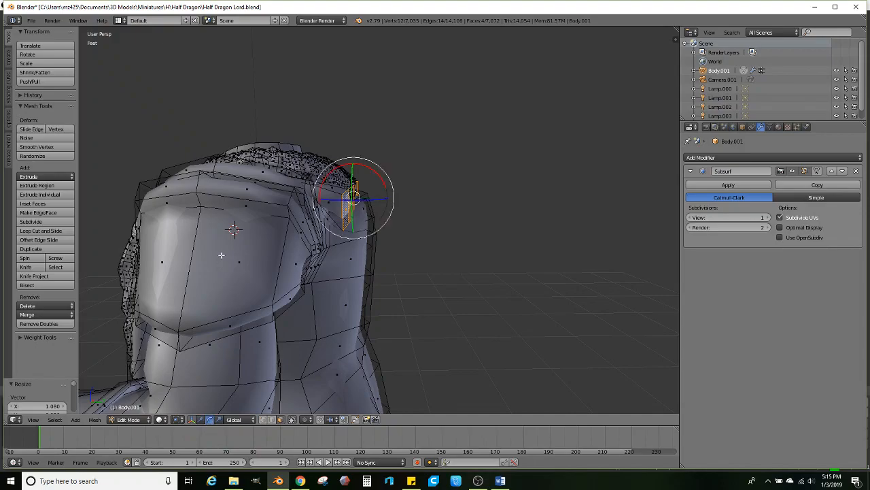
middle_click_drag(444, 140, 384, 178)
left_click_drag(370, 175, 354, 219)
middle_click_drag(353, 219, 310, 183)
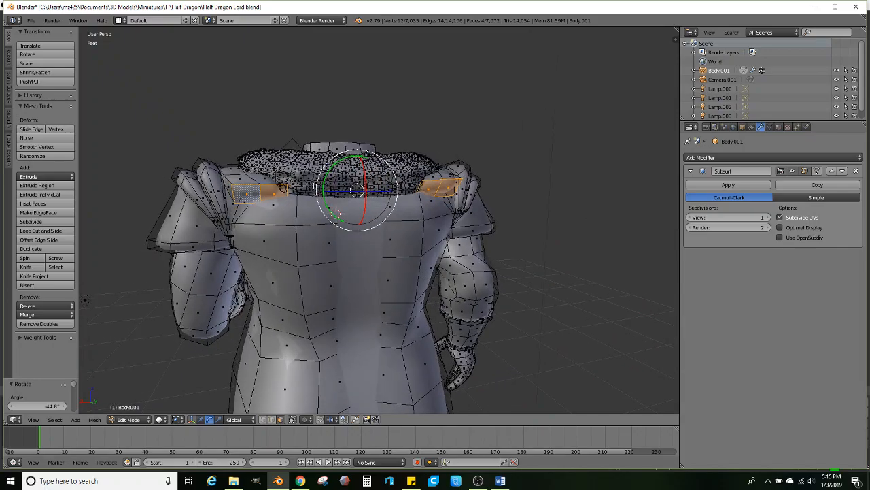
middle_click_drag(311, 222, 390, 222)
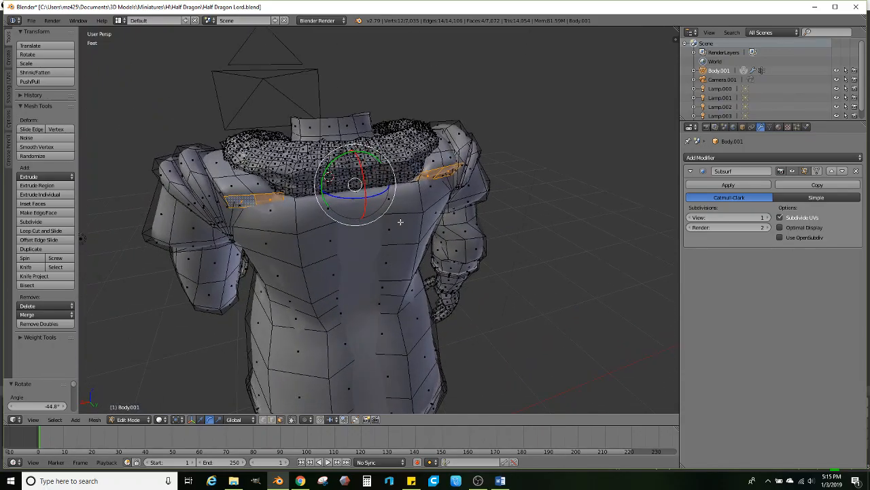
mouse_move(444, 218)
middle_mouse_down()
mouse_move(425, 213)
mouse_move(518, 179)
mouse_move(441, 204)
middle_mouse_up()
key("s")
left_click(458, 212)
key("s")
left_click(445, 207)
- Extrude the rear end faces over the shoulder blades and rotate them by -35.5° to face downward
scroll(443, 204, "up", 4)
key("e")
left_click(470, 249)
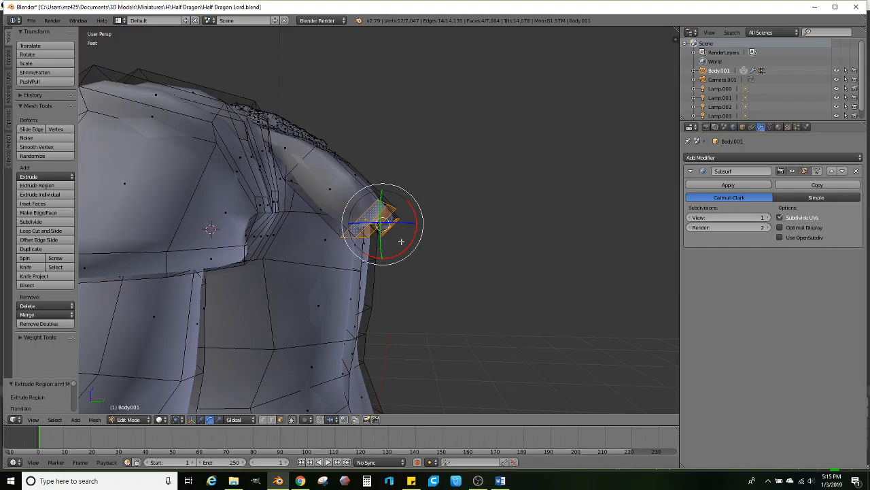
left_click_drag(417, 215, 416, 240)
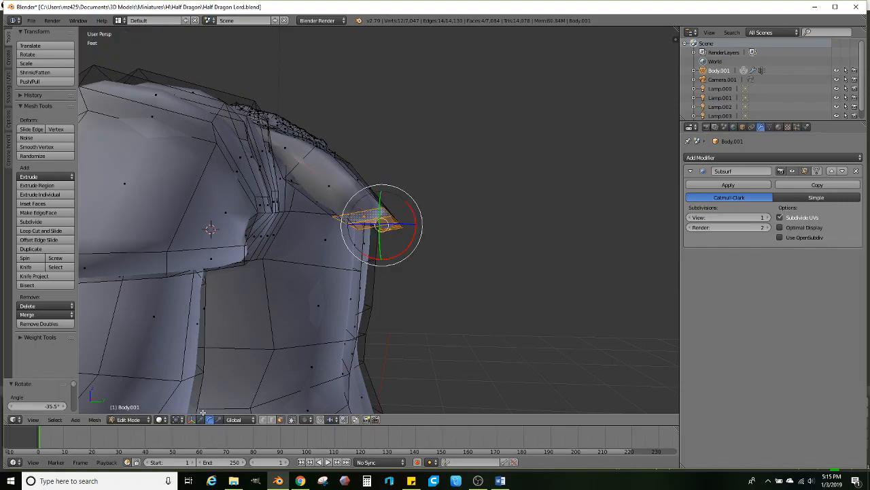
- Move the rear end faces closer to the back and extrude them downward about 2.4 inches
middle_click_drag(371, 301, 374, 303)
left_click_drag(413, 226, 389, 236)
middle_click_drag(409, 237, 361, 239)
middle_click_drag(375, 269, 408, 205)
key("e")
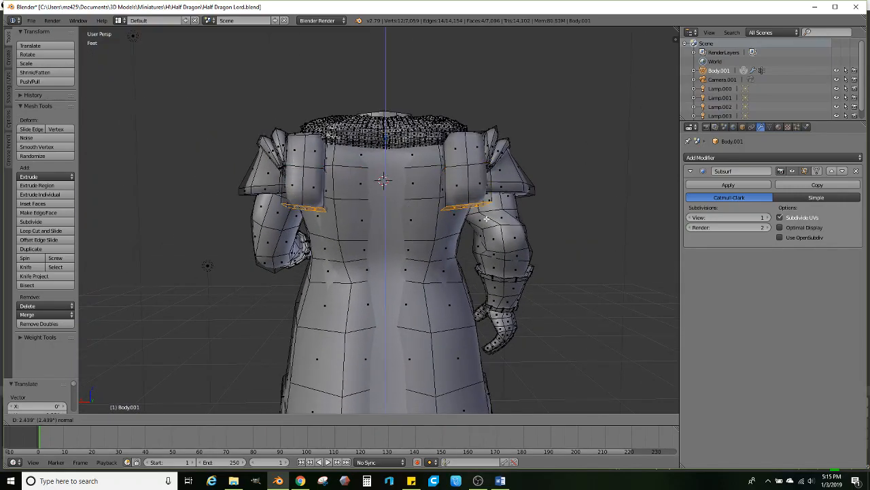
left_click(490, 228)
- Scale the back panels' bottom faces and shift them along Y to follow the back
middle_click_drag(490, 232, 457, 251)
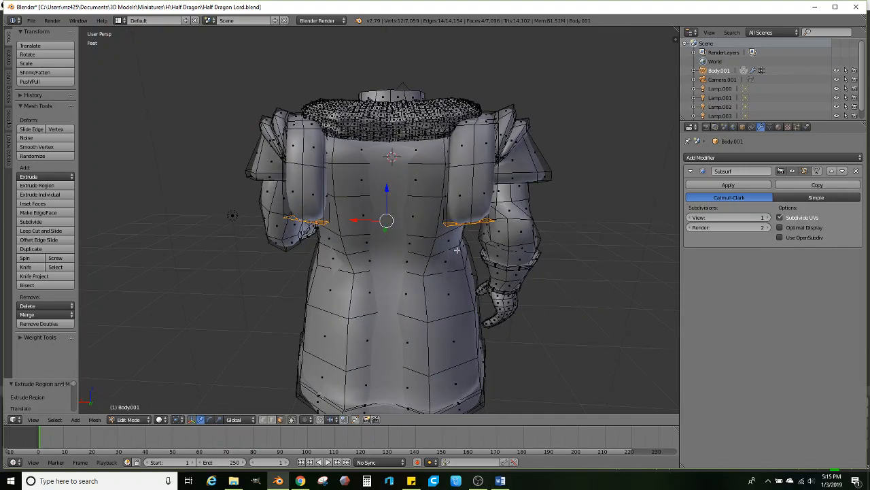
key("s")
left_click(519, 228)
middle_click_drag(519, 228, 440, 215)
key("g")
key("y")
left_click(388, 225)
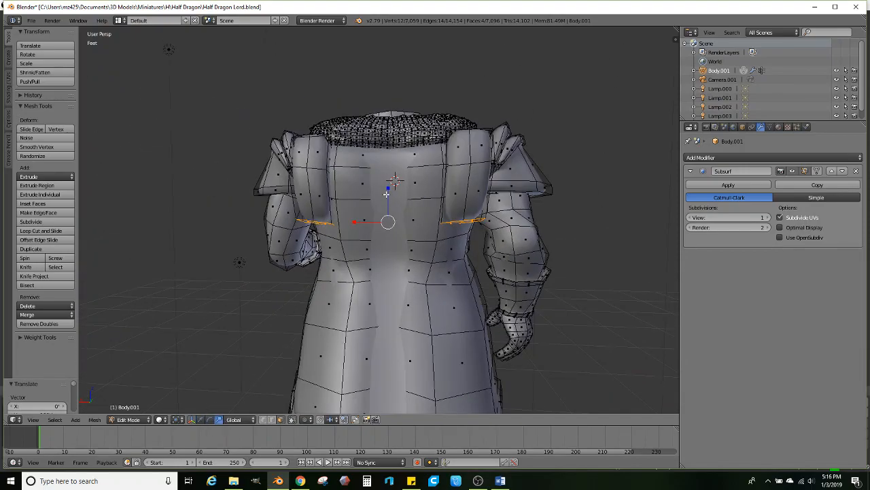
- Flatten the back panels' bottom faces by scaling them to -0.187 and extrude them down to the waist
key("s")
left_click(388, 225)
mouse_move(394, 222)
middle_mouse_down()
mouse_move(489, 216)
mouse_move(431, 156)
mouse_move(422, 161)
mouse_move(426, 197)
mouse_move(403, 210)
middle_mouse_up()
key("e")
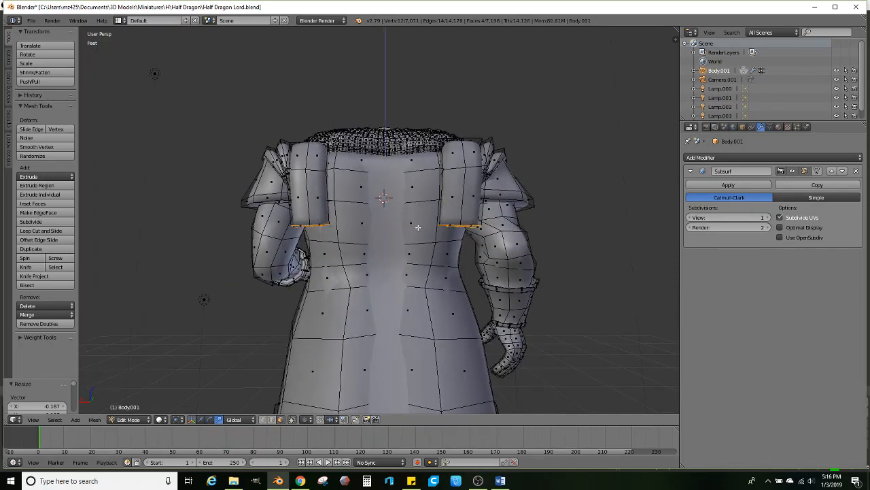
left_click(429, 276)
middle_click_drag(429, 276, 359, 259)
- Raise the back panels' bottom faces slightly along Z and scale them to 0.950
scroll(369, 275, "up", 1)
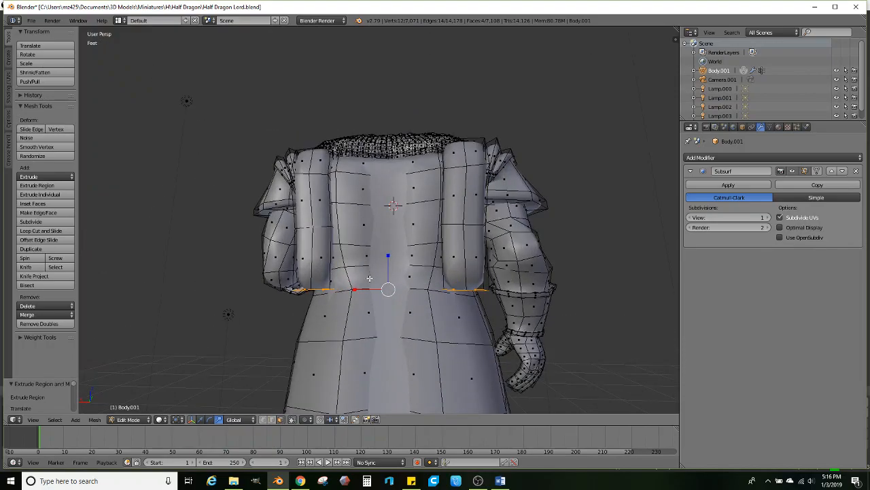
scroll(392, 277, "up", 1)
left_click(208, 417)
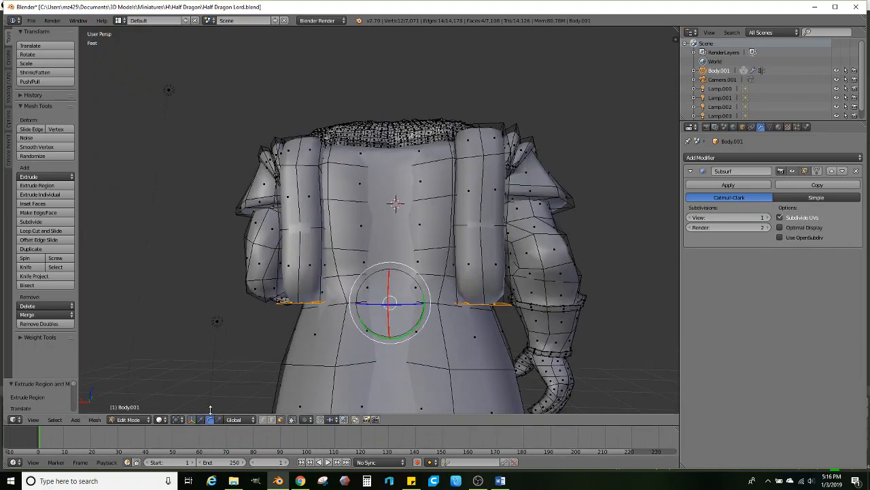
left_click(201, 419)
left_click_drag(391, 272, 394, 252)
key("s")
left_click(559, 266)
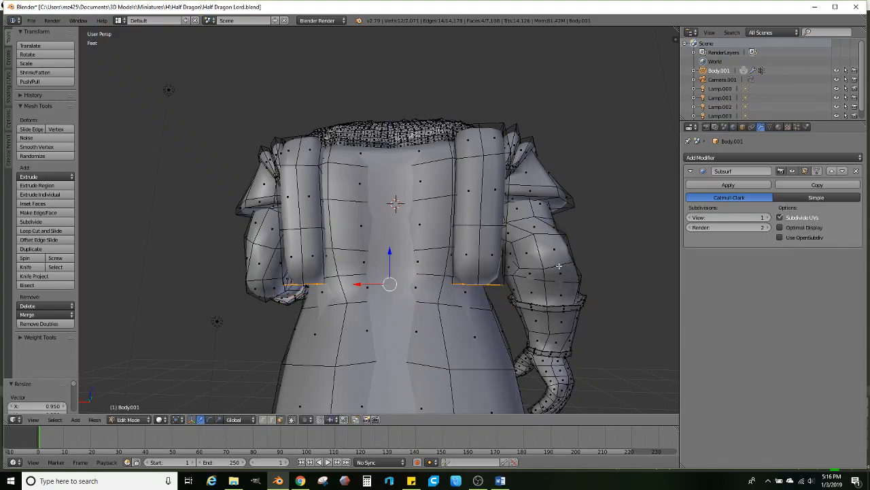
- Extrude the back panels' bottom faces slightly and move their middle bottom edges down about 1.88 inches along Z to form points
key("e")
left_click(561, 279)
middle_click_drag(561, 278, 492, 240)
left_click(272, 420)
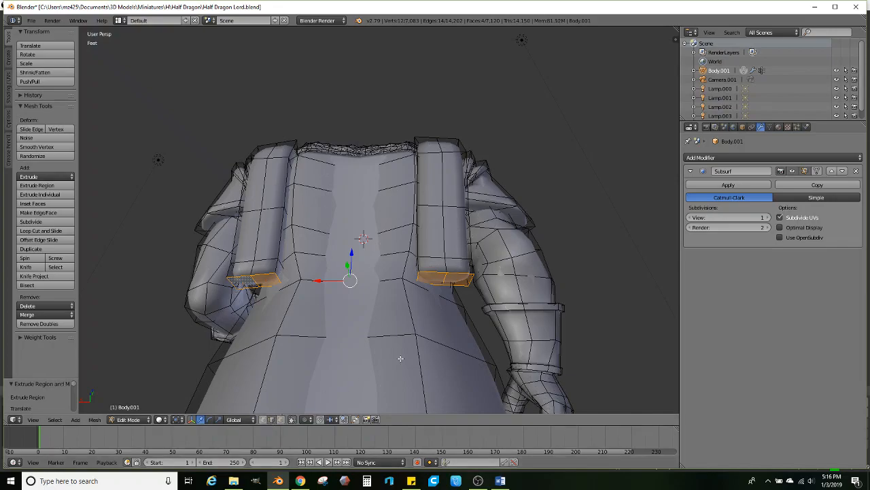
left_click(443, 283)
middle_click_drag(291, 279, 321, 287)
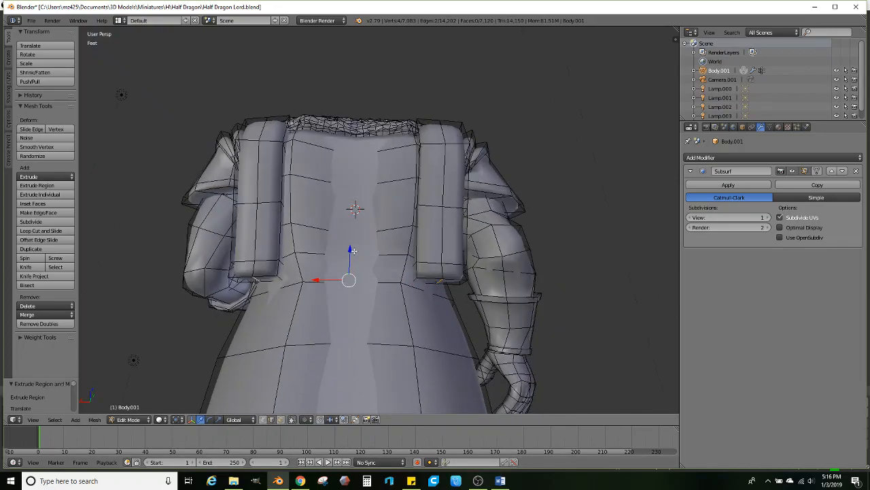
key("g")
key("z")
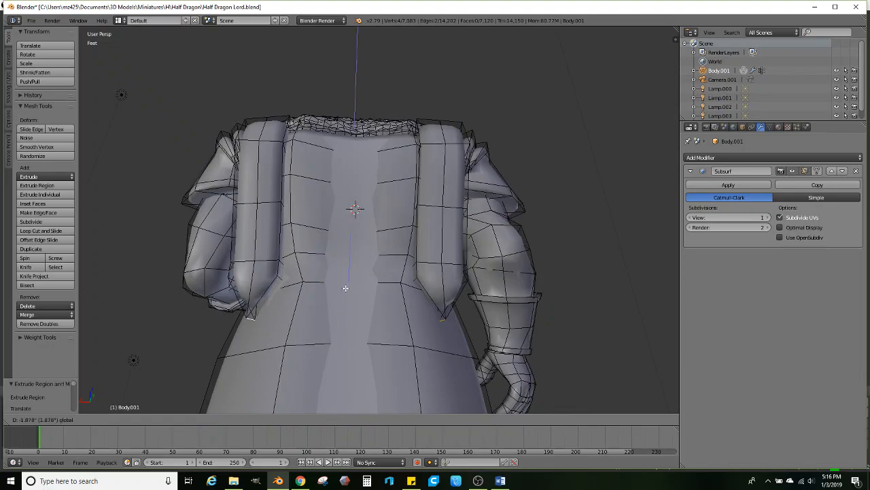
left_click(346, 288)
- Add loop cuts close to the outer and inner side borders of the left back panel
scroll(243, 315, "down", 2)
middle_click_drag(243, 315, 276, 316)
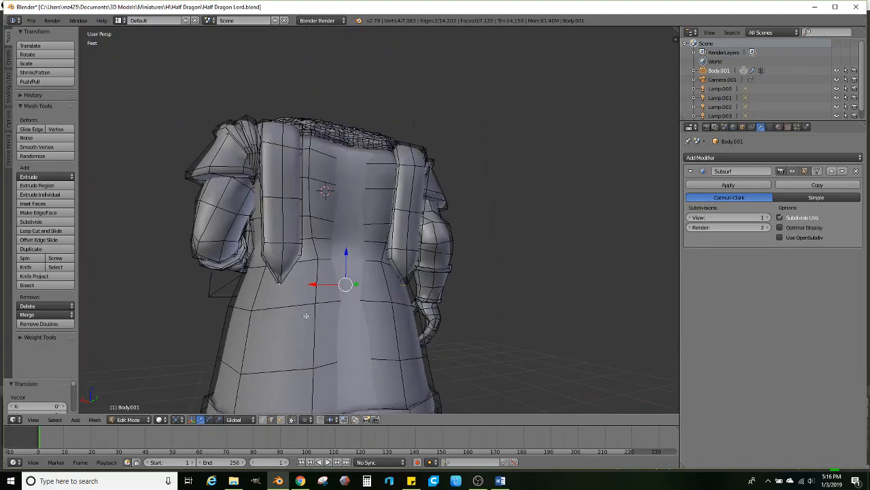
left_click(49, 230)
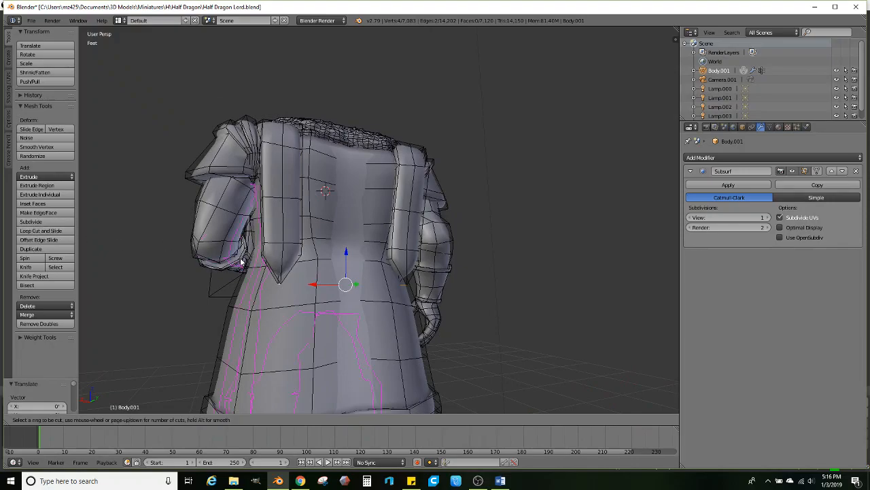
left_click(265, 260)
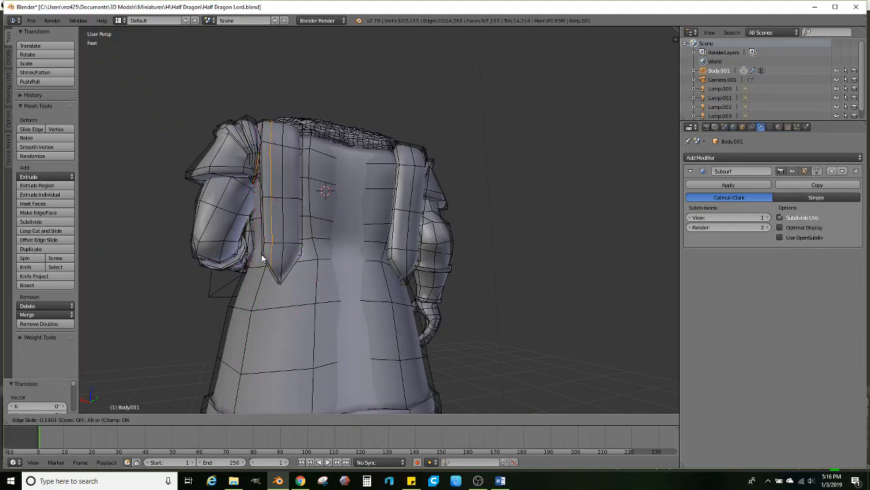
left_click(256, 253)
left_click(61, 232)
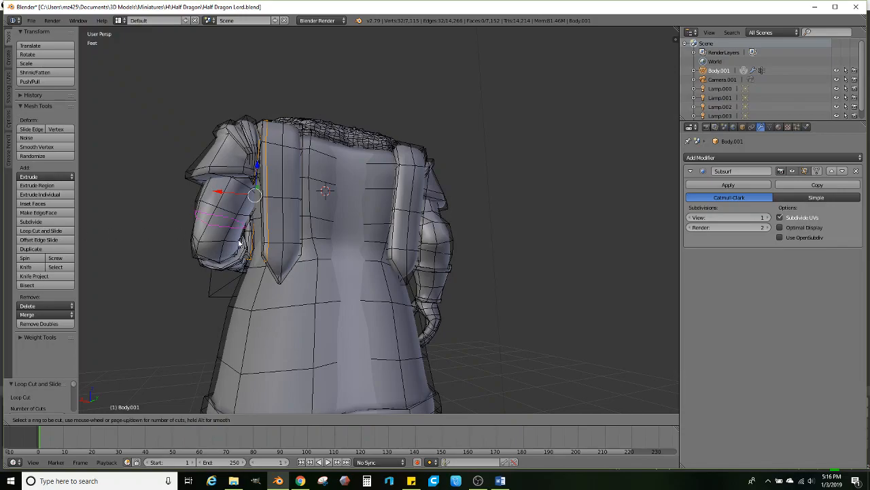
left_click(289, 267)
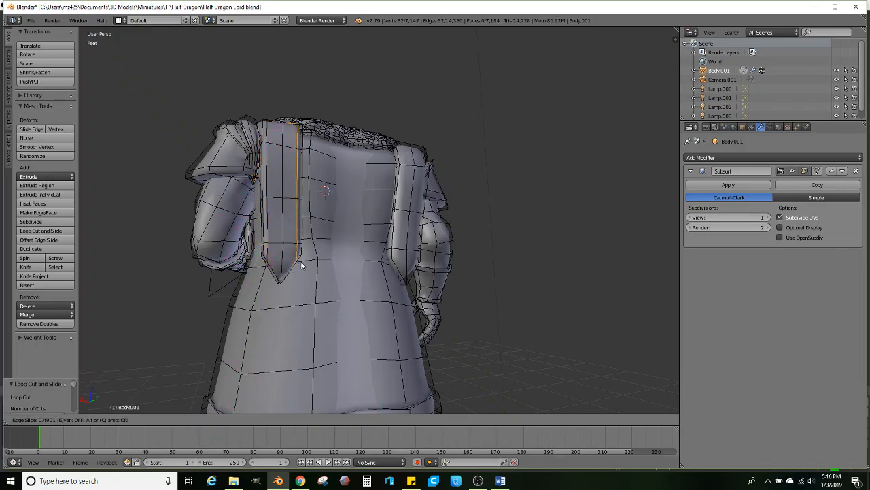
left_click(296, 260)
- Add two loop cuts flanking the left back panel's center line and view the model in Object Mode
left_click(55, 231)
left_click(276, 272)
left_click(268, 270)
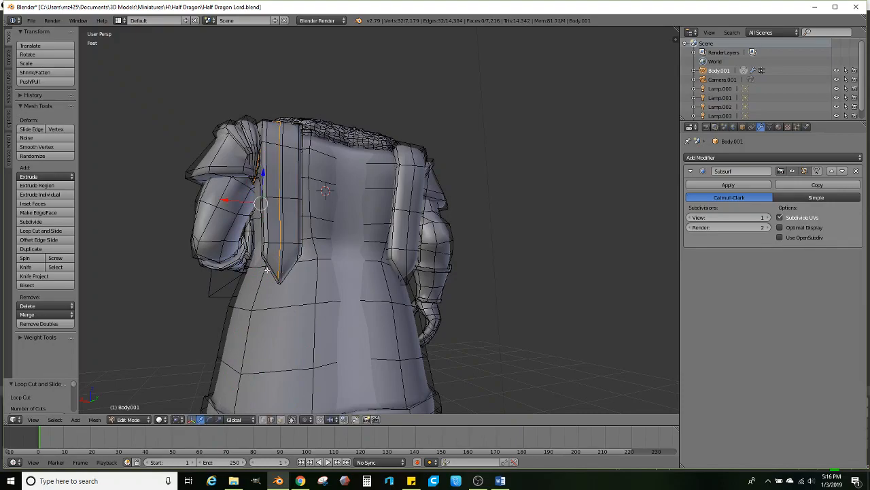
left_click(60, 232)
left_click(290, 243)
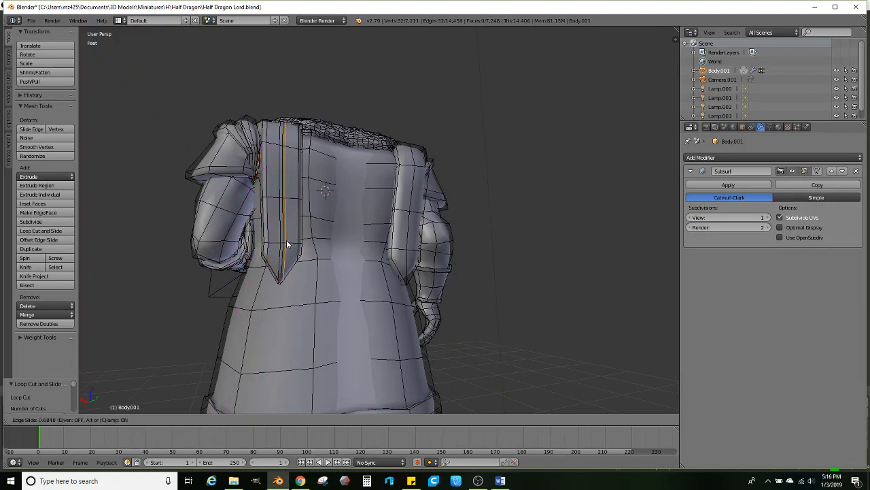
left_click(286, 242)
scroll(286, 241, "down", 2)
mouse_move(286, 242)
middle_mouse_down()
mouse_move(297, 264)
mouse_move(280, 235)
mouse_move(442, 249)
mouse_move(498, 264)
mouse_move(330, 272)
mouse_move(294, 249)
middle_mouse_up()
scroll(297, 265, "up", 2)
key("Tab")
middle_click_drag(360, 271, 362, 309, "shift")
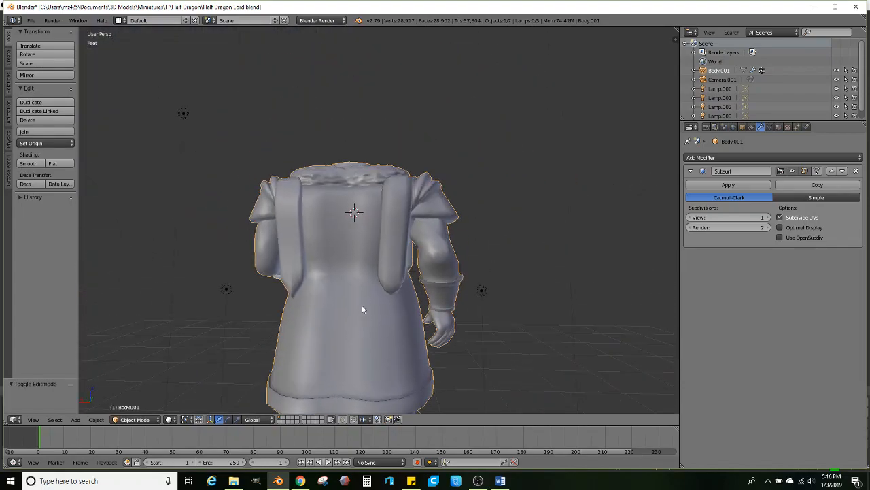
- Add loop cuts close to the inner and outer side borders of the right back panel
scroll(361, 307, "up", 2)
scroll(362, 301, "up", 1)
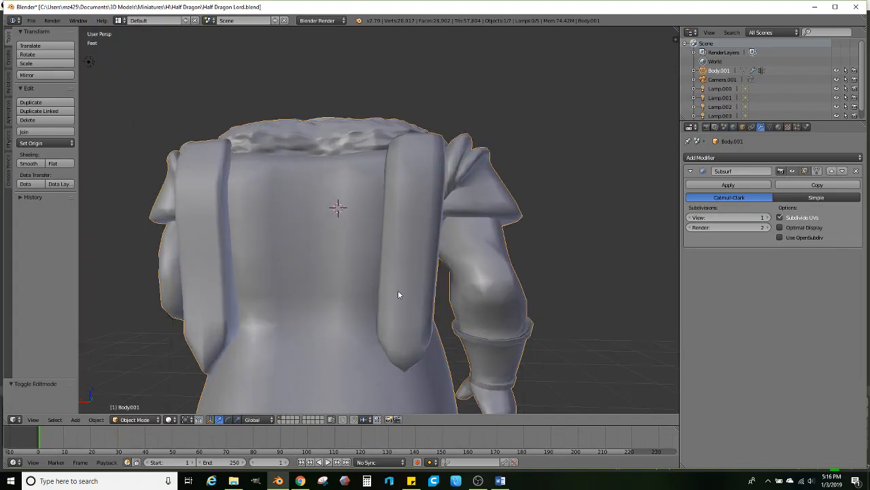
key("Tab")
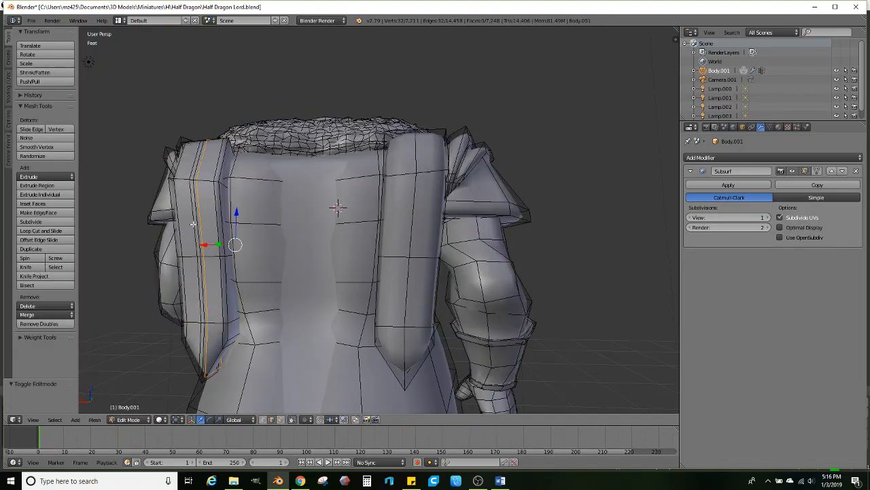
left_click(71, 231)
left_click(401, 260)
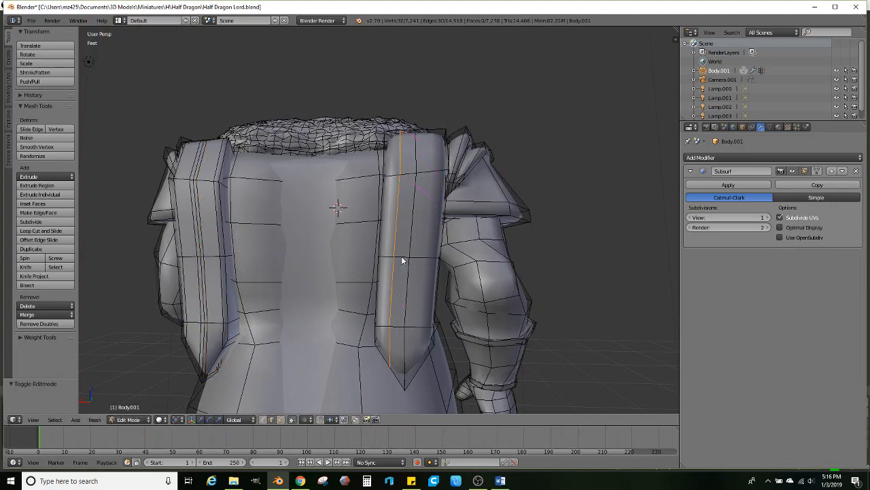
left_click(389, 256)
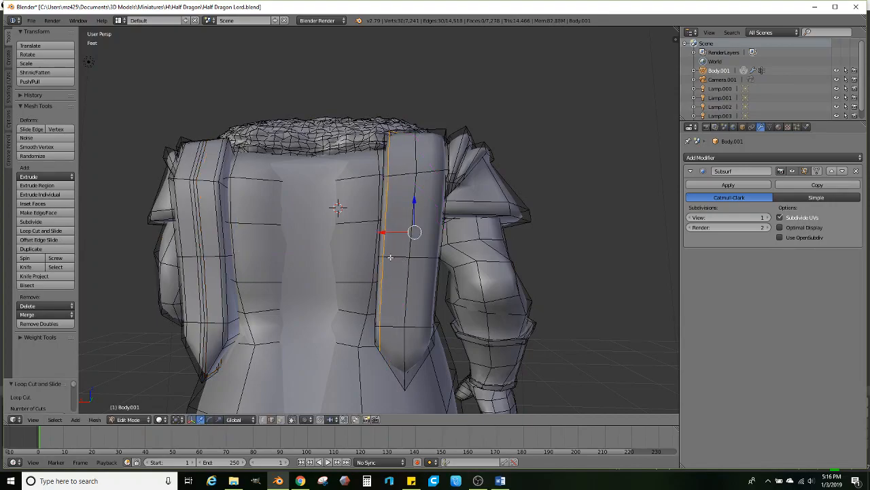
left_click(70, 232)
left_click(432, 258)
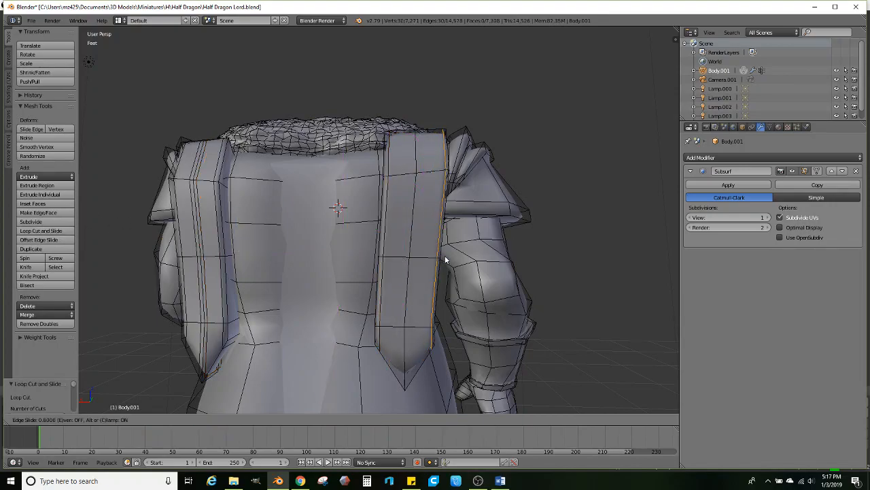
left_click(443, 255)
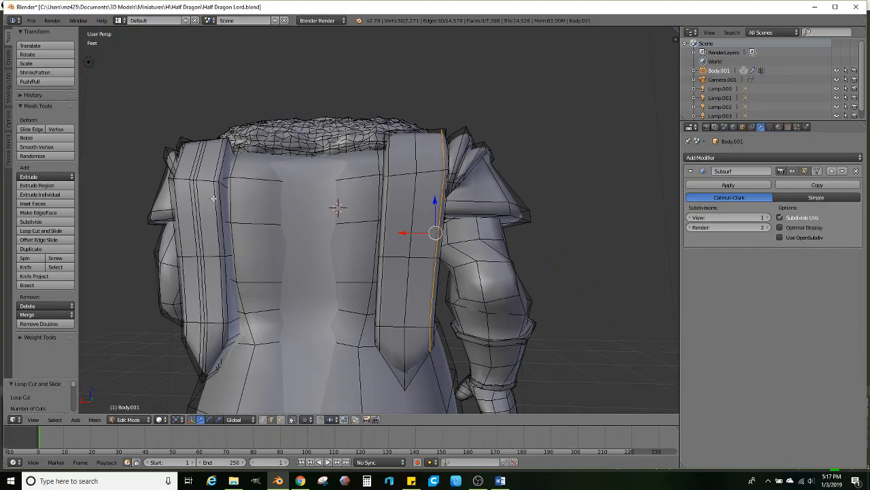
- Add two loop cuts flanking the right back panel's center line and check the result in Object Mode
left_click(63, 231)
left_click(424, 269)
left_click(415, 266)
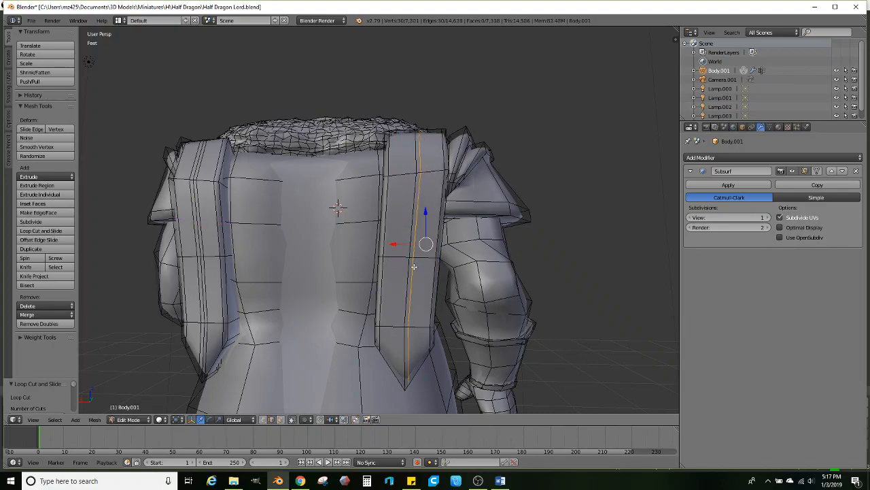
left_click(43, 230)
left_click(399, 259)
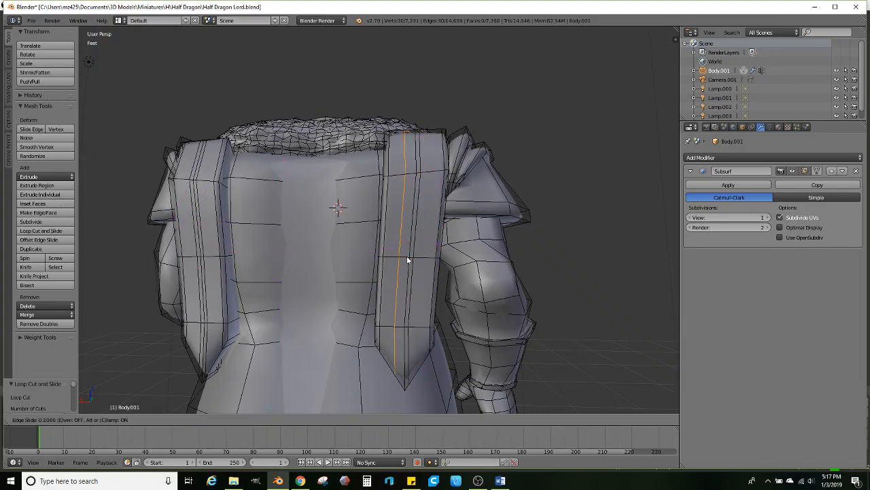
left_click(412, 258)
scroll(401, 261, "down", 2)
key("Tab")
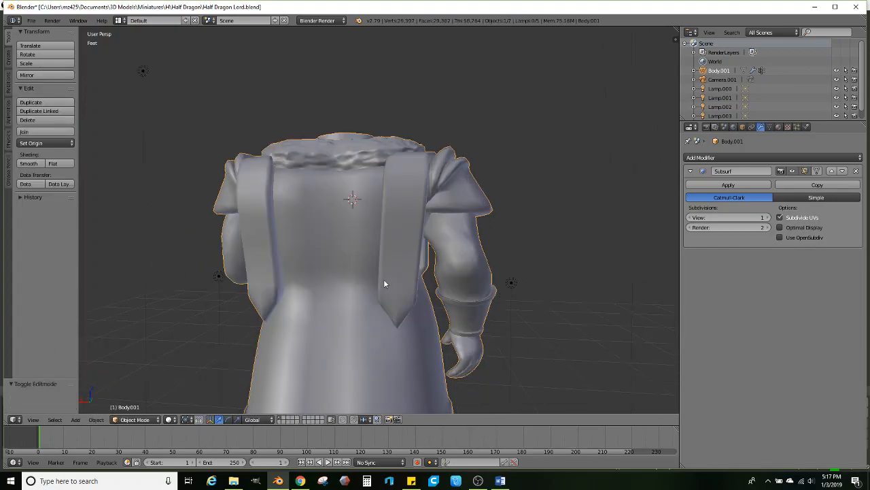
- Enlarge the torso's waist-level edge loop slightly and adjust its position
scroll(388, 282, "down", 2)
middle_click_drag(400, 279, 477, 267)
key("Tab")
scroll(371, 238, "up", 2)
key("s")
left_click(564, 286)
left_click_drag(352, 272, 356, 273)
middle_click_drag(356, 273, 511, 276)
- Try enlarging the waist-level edge loop again with a scale of 1.024
key("s")
left_click(581, 278)
mouse_move(577, 279)
middle_mouse_down()
mouse_move(575, 293)
mouse_move(525, 250)
mouse_move(507, 265)
middle_mouse_up()
key("KP_Decimal")
key("z")
key("z")
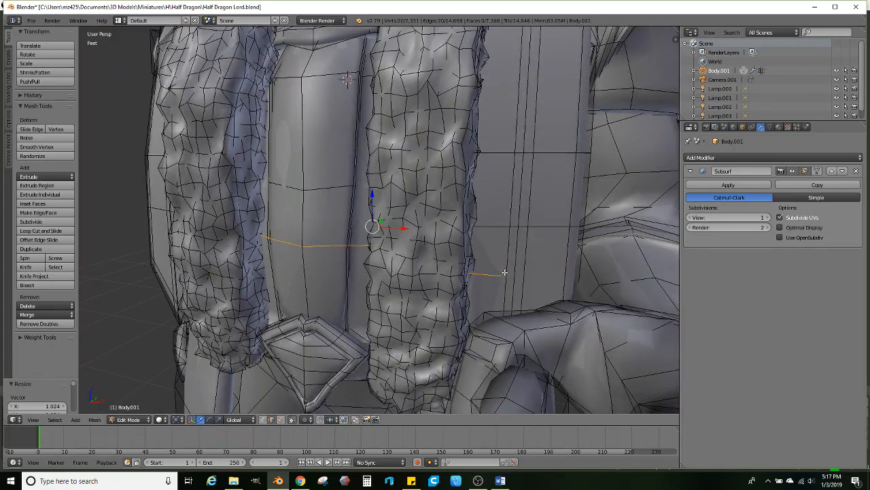
key("ctrl+z")
- Select the waist-level edge path across the lower back between the two back panels and move it along Y
scroll(426, 275, "down", 6)
middle_click_drag(426, 274, 648, 268)
middle_click_drag(406, 225, 434, 201)
scroll(433, 201, "up", 3)
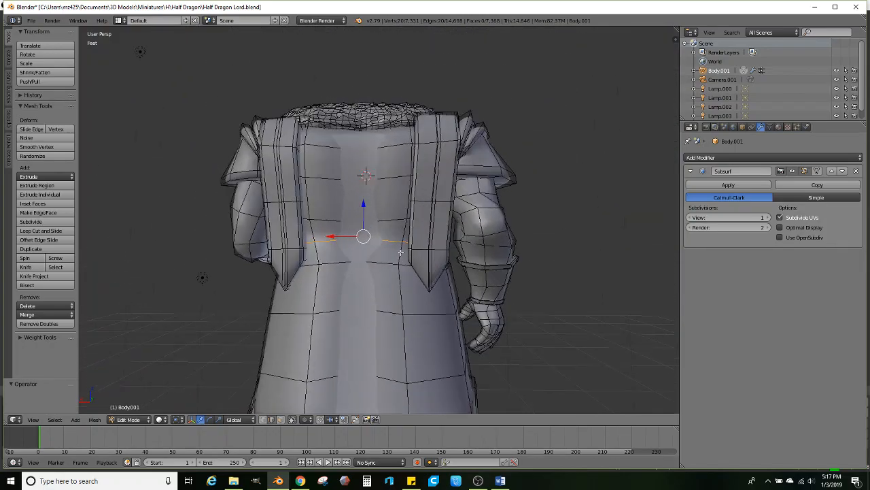
right_click(416, 252)
right_click(279, 252, "ctrl")
middle_click_drag(316, 257, 389, 259)
key("g")
key("y")
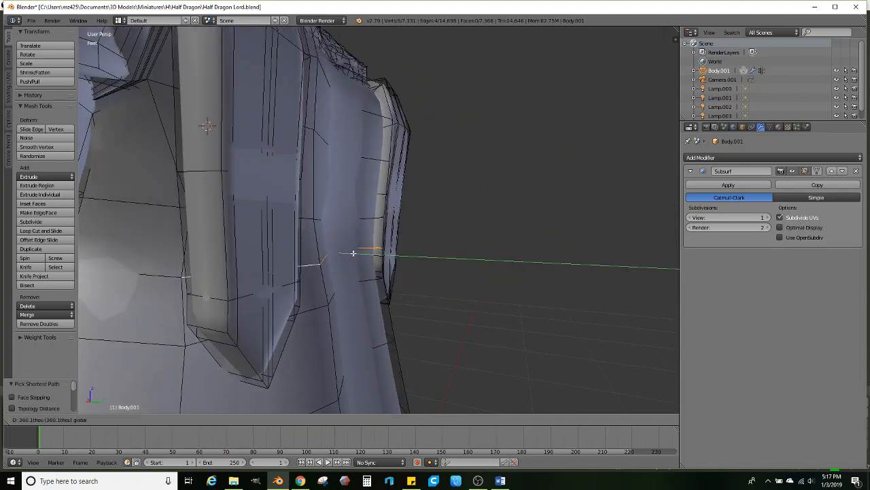
left_click(343, 253)
scroll(376, 251, "down", 4)
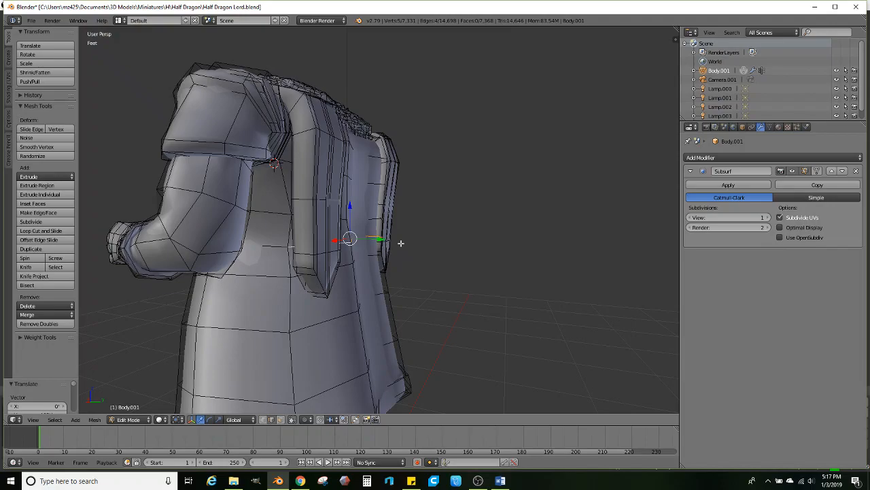
scroll(400, 242, "down", 3)
middle_click_drag(400, 242, 348, 257)
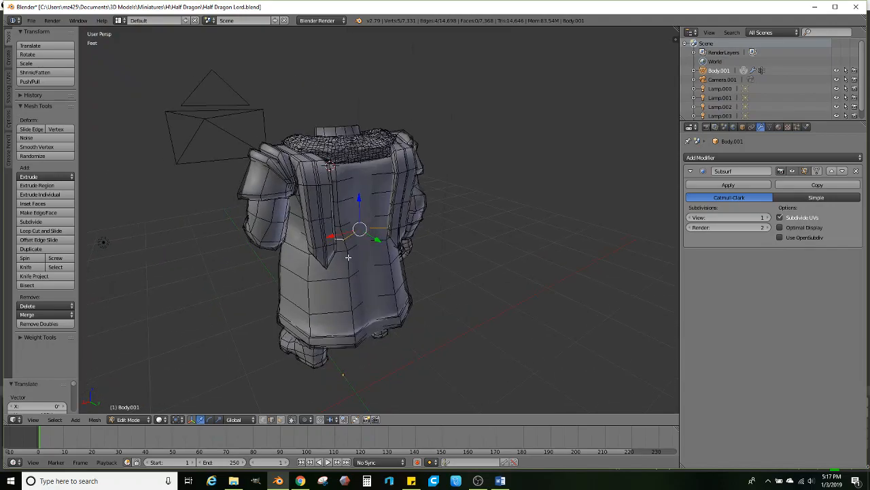
- Add a horizontal loop cut across the chest plate, slid close above its middle edge line
middle_click_drag(274, 242, 399, 225)
scroll(399, 225, "up", 2)
scroll(399, 225, "up", 4)
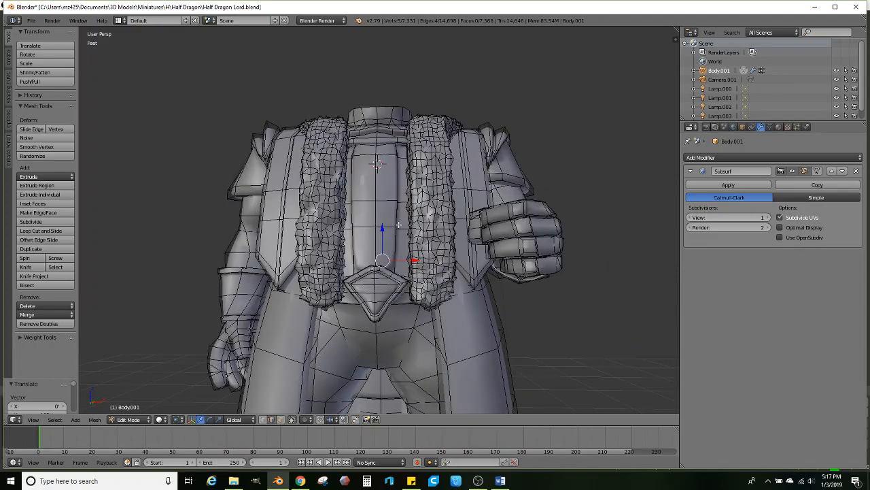
key("Tab")
key("Tab")
scroll(392, 236, "up", 2)
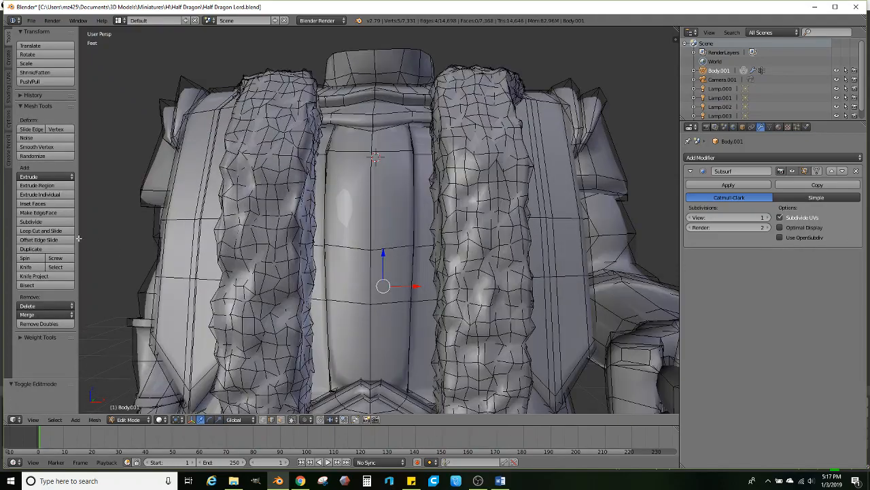
left_click(50, 231)
left_click(372, 236)
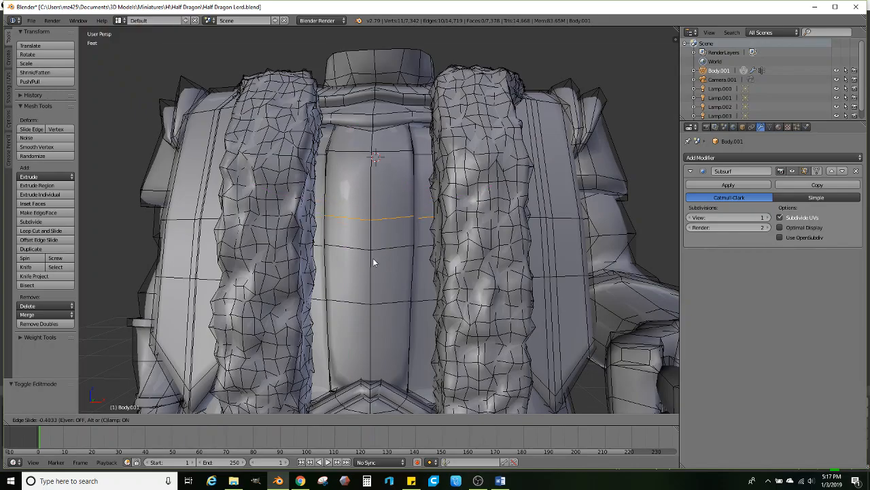
left_click(373, 279)
- Add a second horizontal loop cut on the chest plate directly above the previous one
scroll(417, 261, "down", 6)
middle_click_drag(425, 261, 385, 271)
scroll(383, 271, "up", 7)
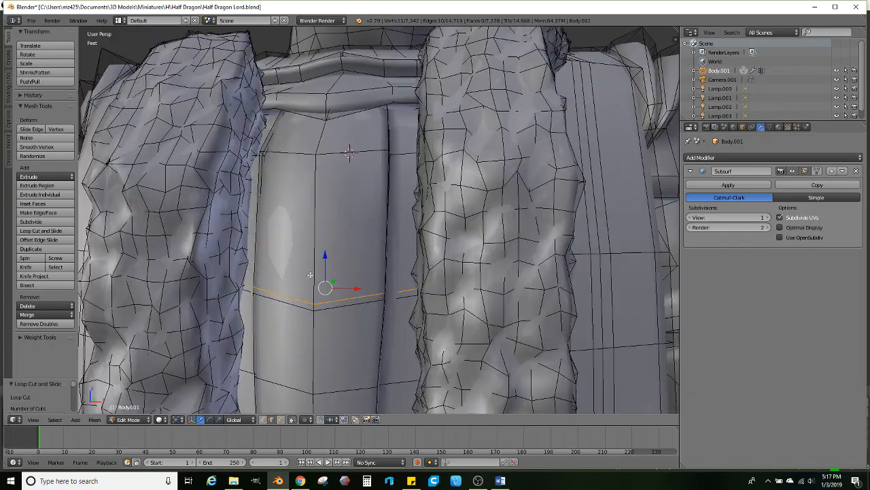
key("ctrl+r")
left_click(317, 262)
left_click(318, 329)
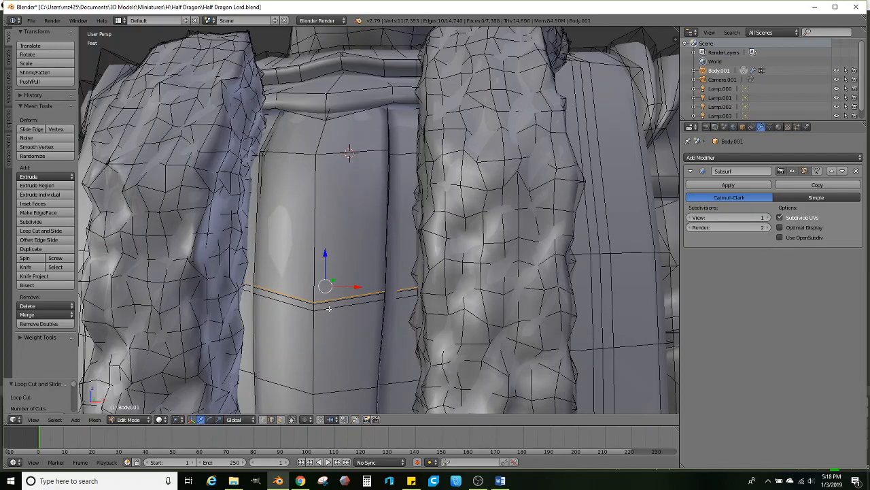
- Add the neighbouring edge loop of the chest plate's middle band to the selection and shift it slightly along Y
left_click(329, 306, "alt+shift")
middle_click_drag(329, 309, 345, 288)
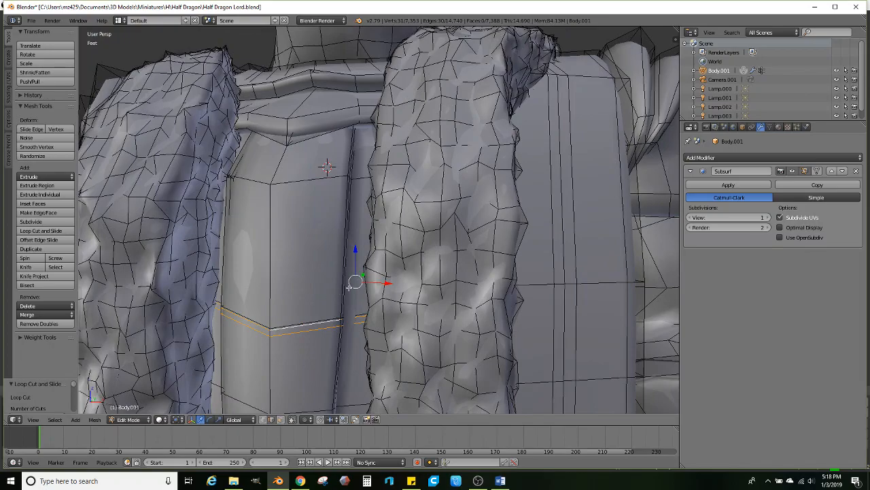
left_click_drag(366, 275, 365, 274)
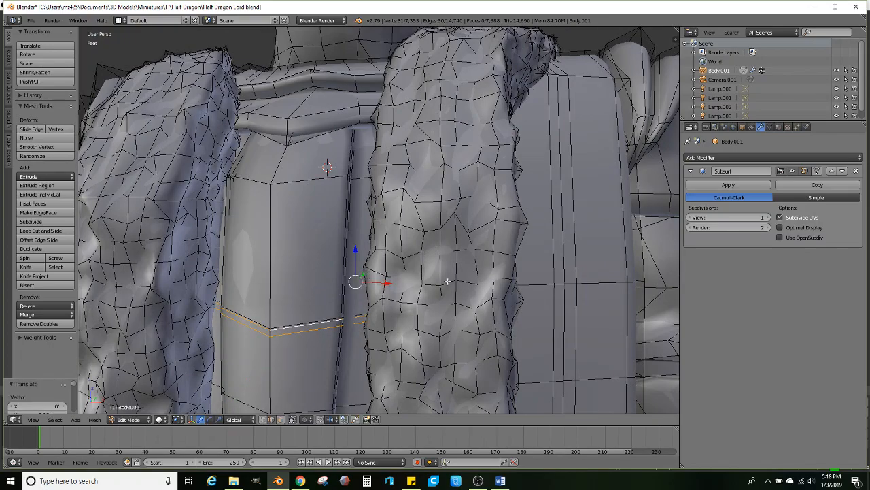
scroll(375, 279, "down", 8)
key("Tab")
middle_click_drag(375, 279, 393, 279)
- Add one more loop cut tightly above the chest plate's horizontal band and inspect the crease in Object Mode
key("Tab")
scroll(395, 279, "up", 8)
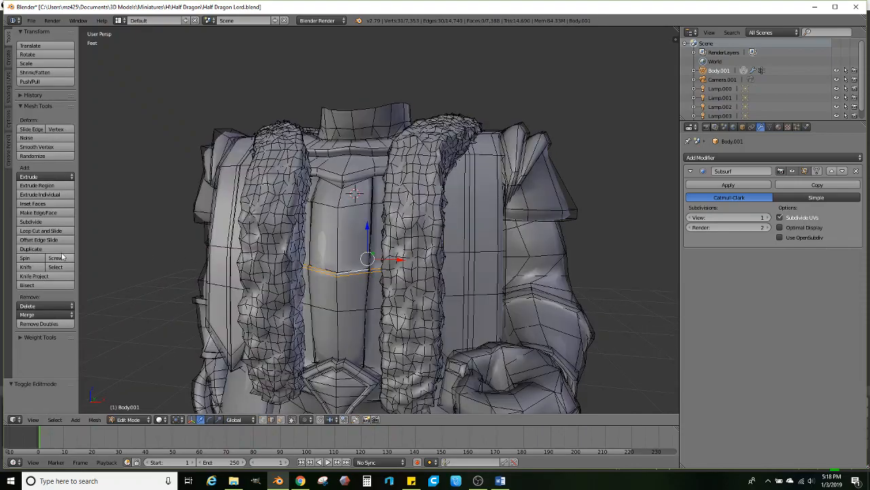
left_click(54, 230)
left_click(325, 250)
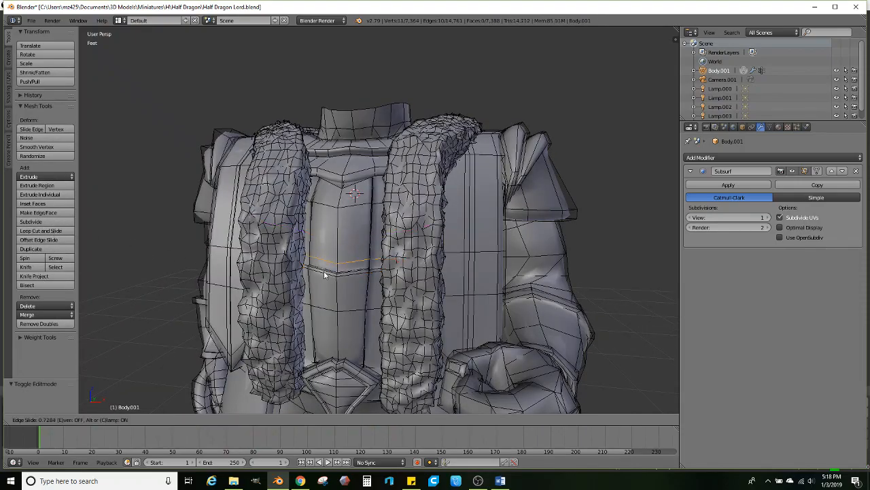
left_click(323, 277)
scroll(340, 268, "down", 6)
key("Tab")
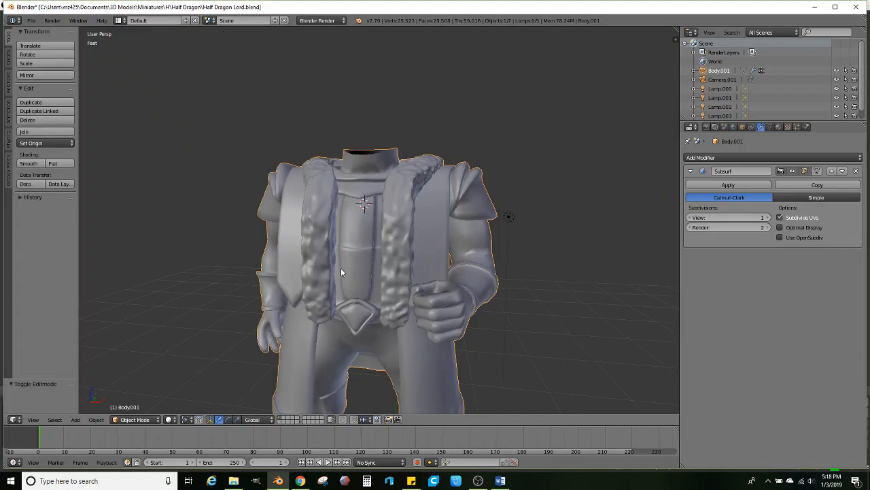
scroll(343, 264, "up", 4)
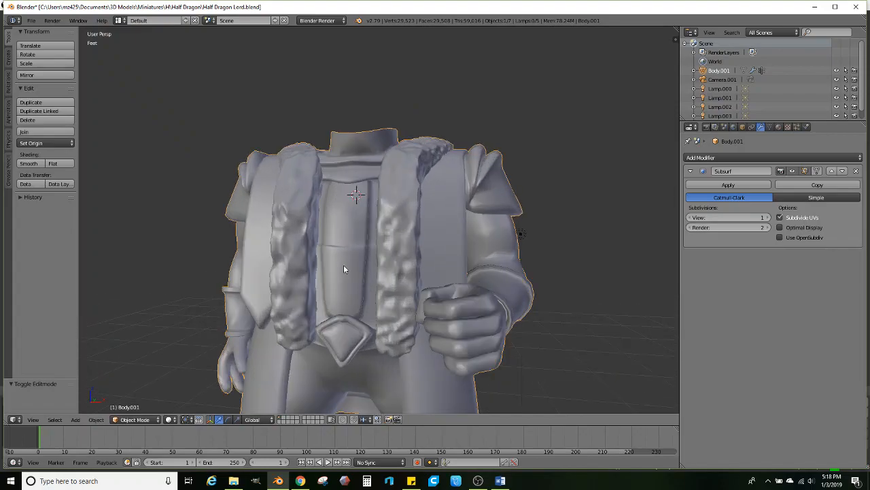
- Add two vertical loop cuts on the chest plate, one close to each side of its center line
key("Tab")
scroll(343, 265, "up", 4)
left_click(41, 231)
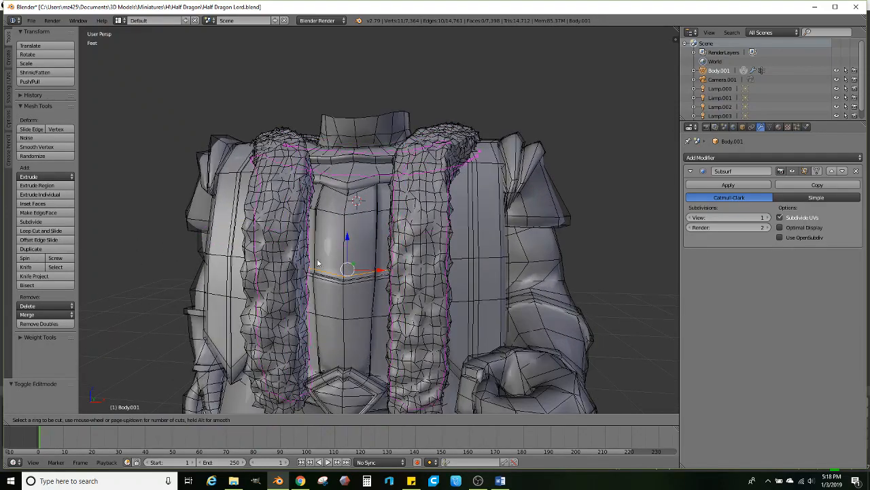
left_click(352, 213)
left_click(342, 215)
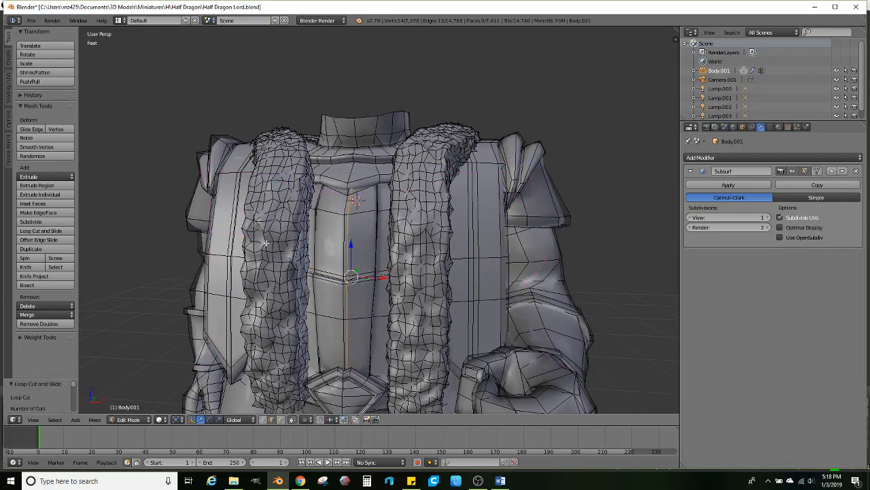
scroll(274, 242, "up", 2)
left_click(64, 233)
left_click(309, 212)
left_click_drag(309, 212, 323, 211)
left_click(322, 211)
right_click(327, 208)
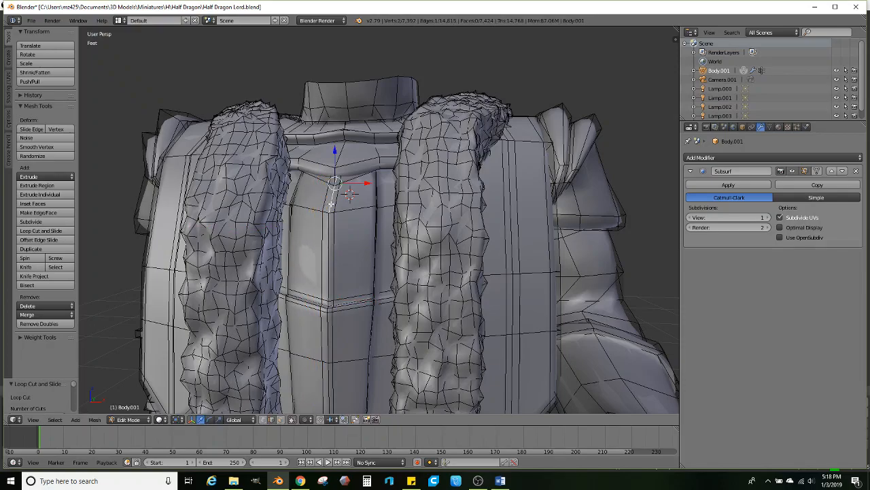
scroll(329, 278, "down", 2)
left_click(345, 348, "ctrl")
scroll(354, 313, "up", 3)
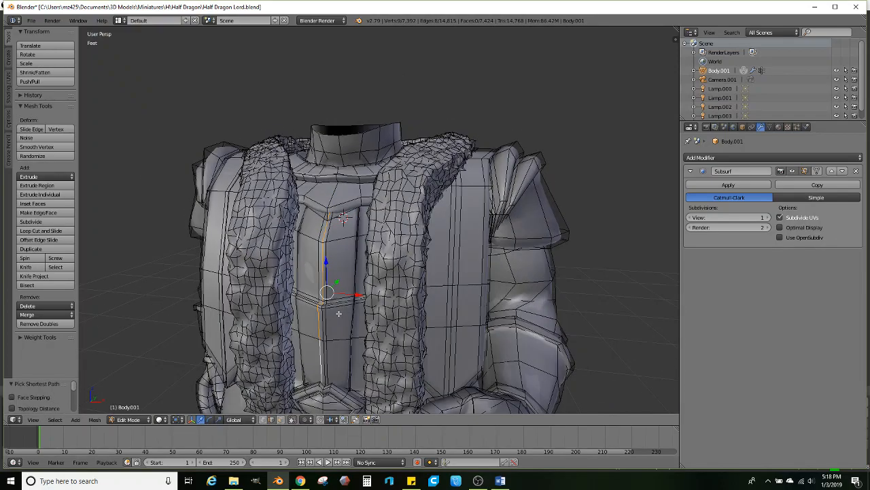
middle_click_drag(346, 217, 376, 248)
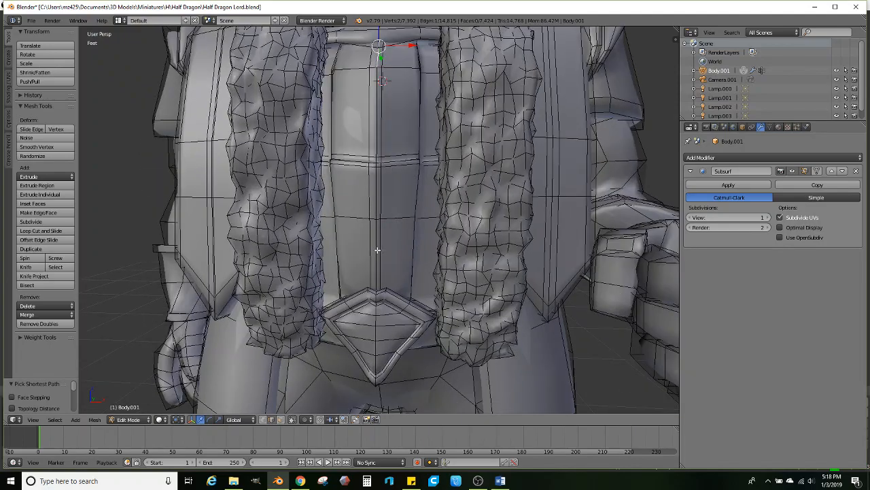
left_click(381, 255, "ctrl")
key("ctrl+z")
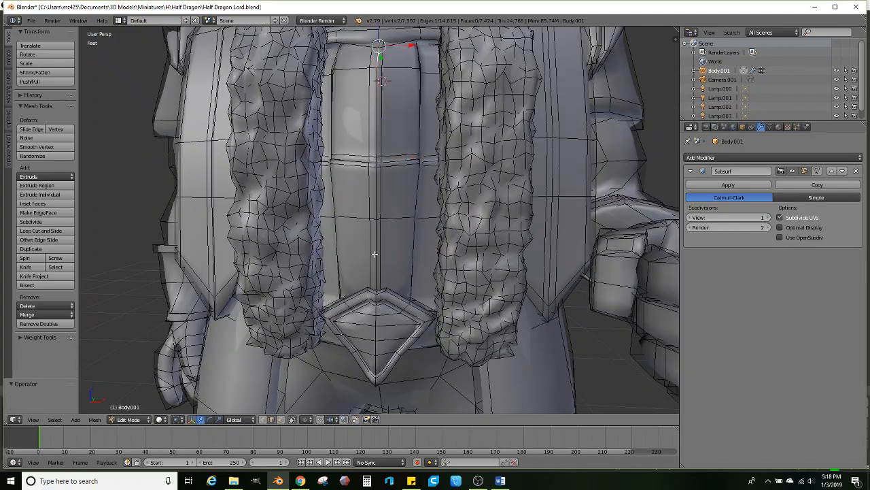
left_click(373, 257)
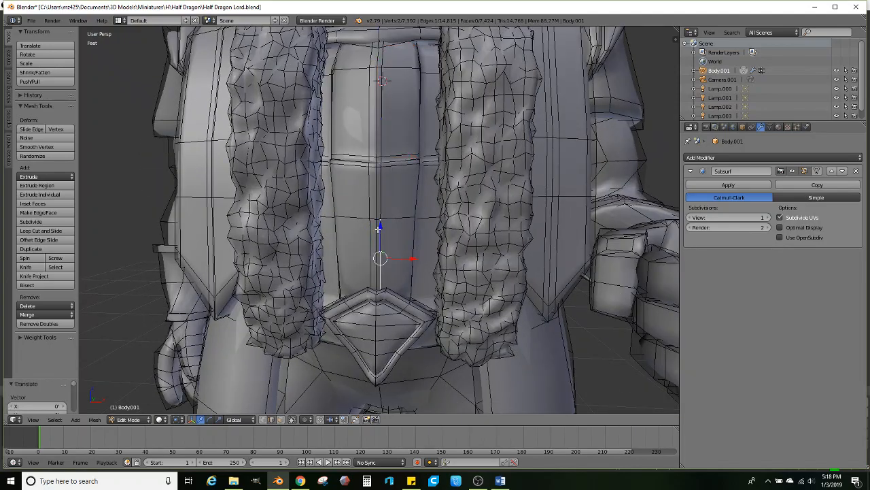
right_click(373, 190)
- Select the chest plate's vertical center edge path and push it slightly inward along Y, checking the groove in Object Mode
middle_click_drag(371, 248, 369, 276, "shift")
scroll(369, 276, "up", 3)
right_click(372, 291)
middle_click_drag(366, 129, 372, 292, "shift")
right_click(381, 204, "ctrl")
middle_click_drag(380, 222, 419, 253)
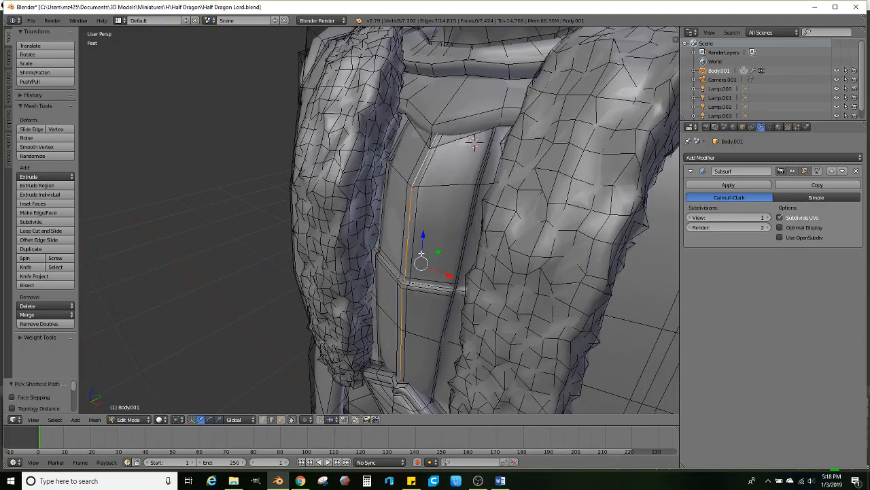
left_click_drag(436, 252, 446, 246)
middle_click_drag(445, 246, 418, 229)
key("Tab")
scroll(469, 233, "down", 4)
scroll(418, 228, "up", 3)
- Try a horizontal loop cut near the chest plate's lower end with a scale adjustment, and undo both
key("Tab")
scroll(418, 228, "up", 3)
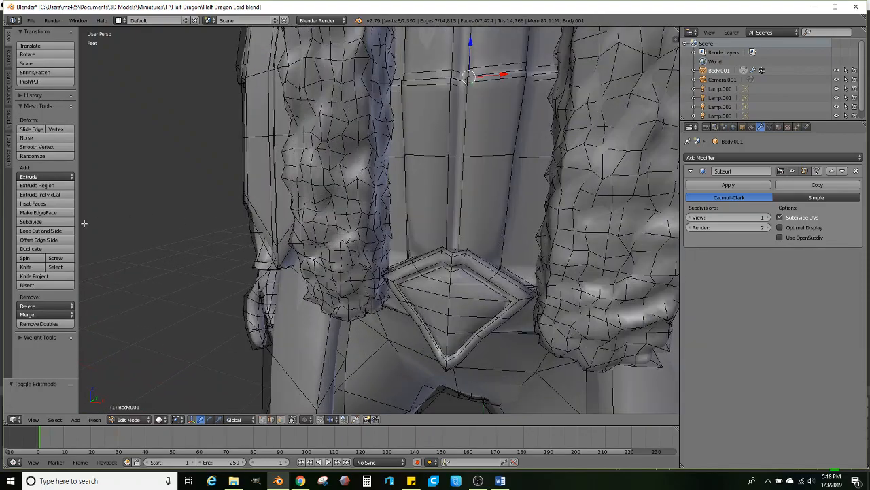
left_click(59, 234)
key("Escape")
left_click(59, 230)
left_click(420, 222)
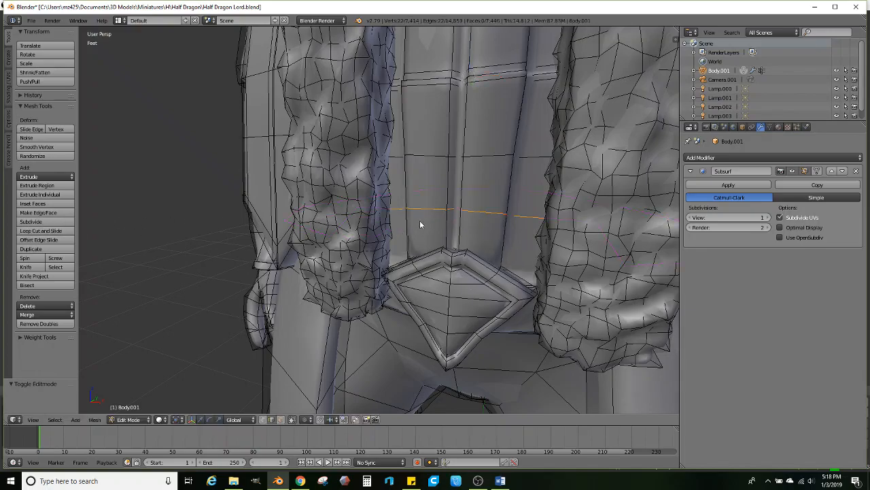
left_click(414, 270)
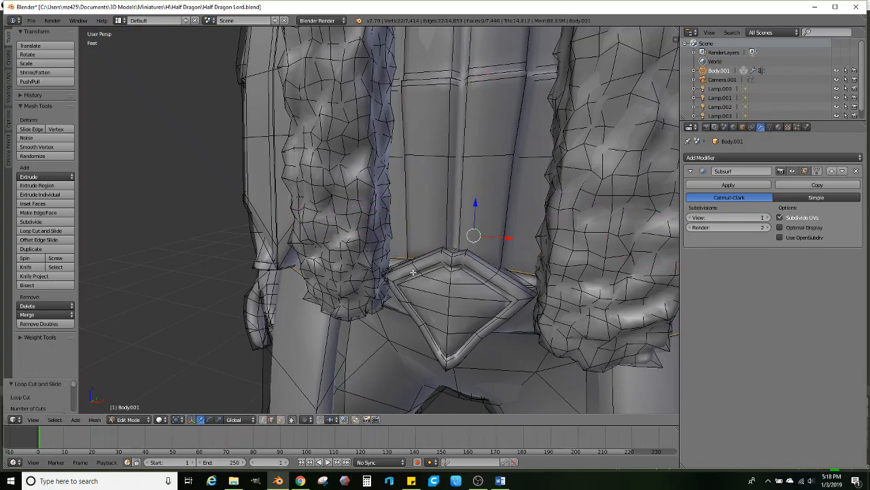
key("s")
left_click(631, 241)
middle_click_drag(472, 249, 528, 241)
key("ctrl+z")
middle_click_drag(415, 256, 366, 263)
key("ctrl+z")
scroll(440, 241, "up", 3)
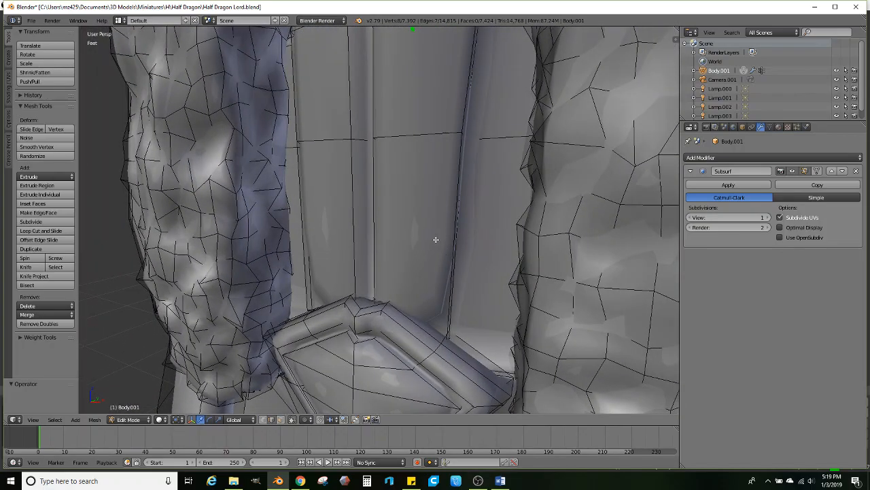
- Select the two narrow side faces flanking the chest plate's lowest section and subdivide them with one cut
middle_click_drag(432, 243, 428, 273)
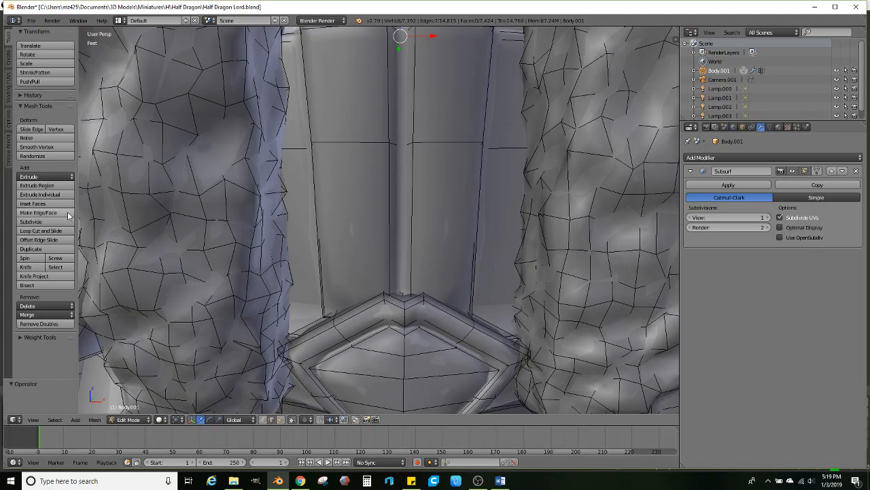
scroll(453, 256, "down", 4)
scroll(463, 266, "up", 1)
scroll(462, 265, "down", 1)
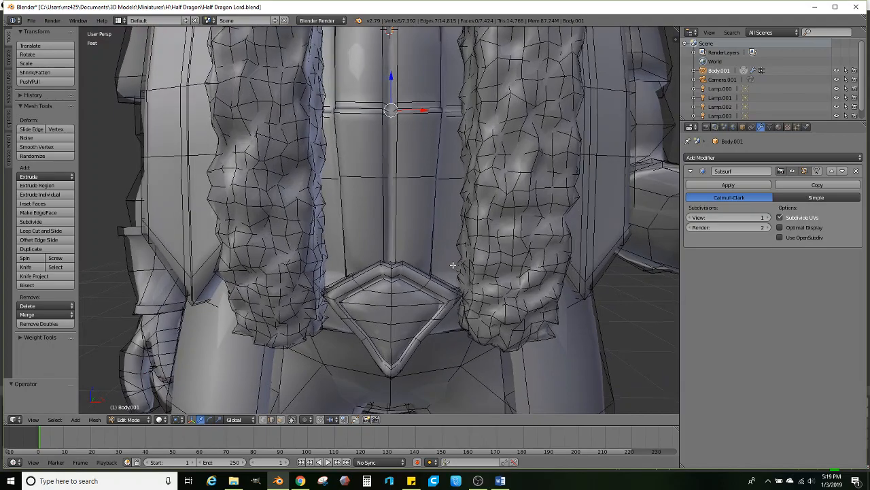
scroll(454, 264, "up", 2)
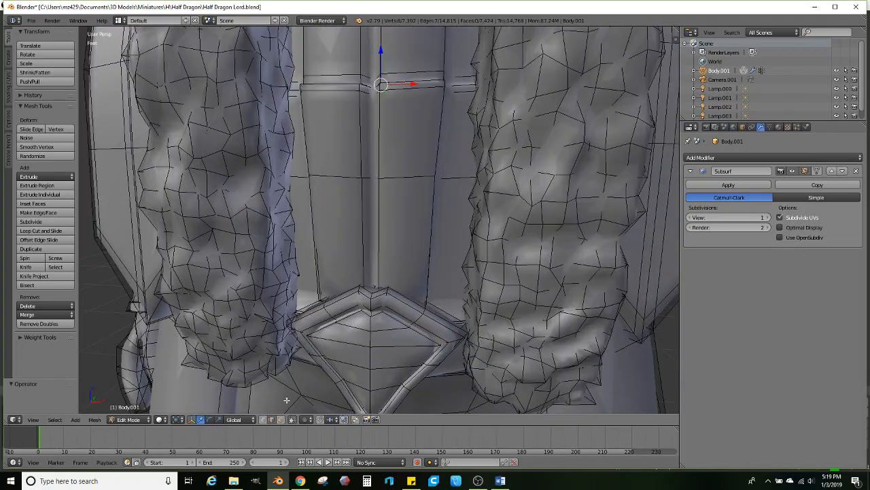
right_click(427, 299)
right_click(301, 274, "shift")
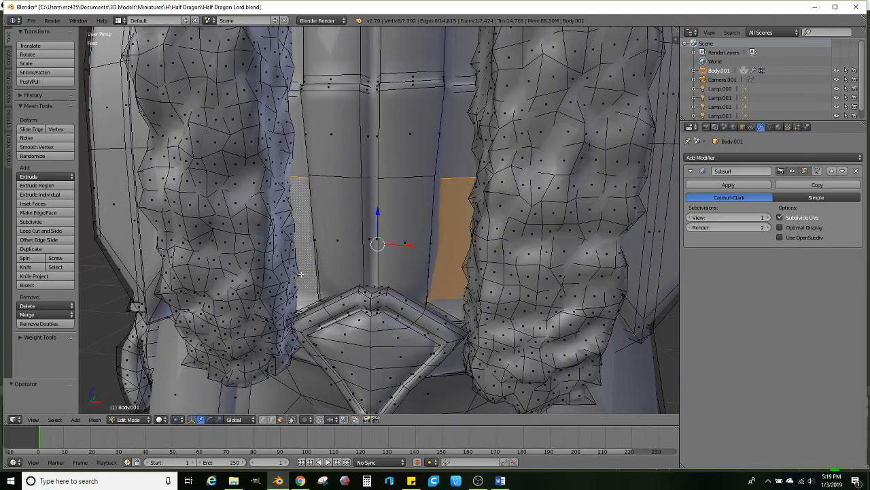
left_click(31, 222)
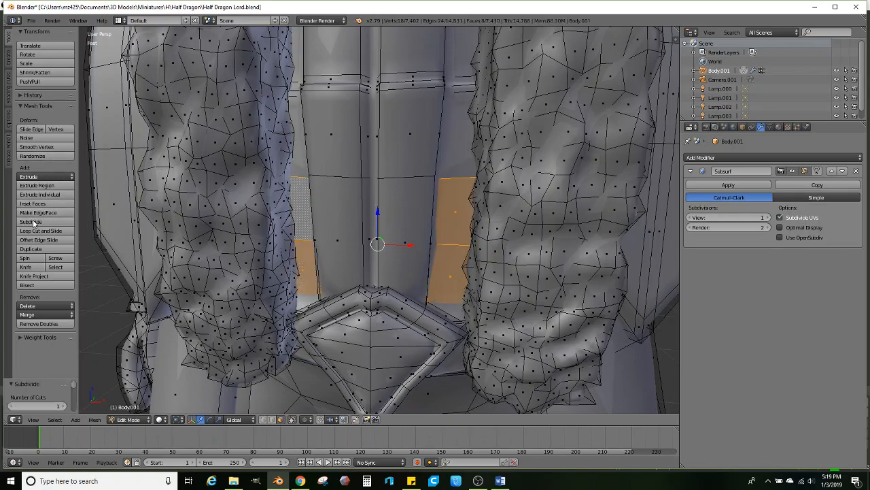
- Add a horizontal loop cut across the lower chest plate close to the diamond buckle and inspect it in Object Mode
left_click(41, 230)
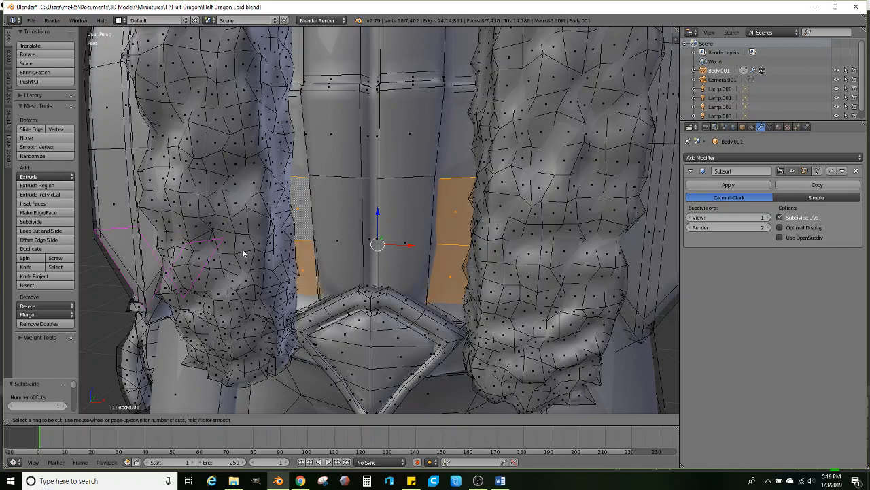
right_click(335, 257)
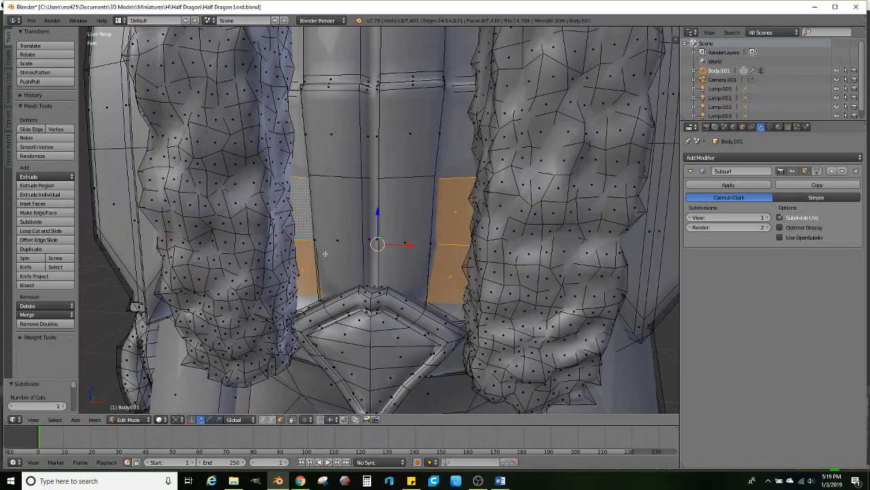
left_click(45, 232)
left_click(329, 257)
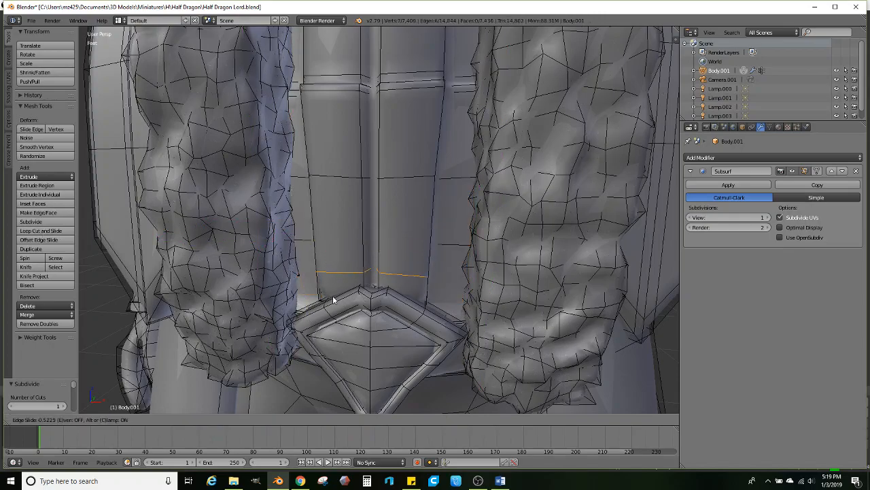
left_click(336, 312)
key("Tab")
scroll(337, 312, "down", 6)
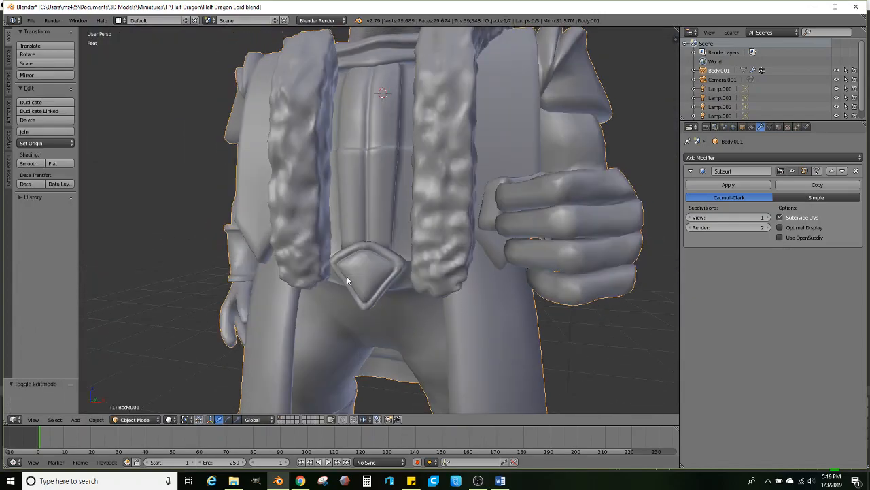
mouse_move(365, 238)
middle_mouse_down()
mouse_move(391, 243)
mouse_move(359, 232)
middle_mouse_up()
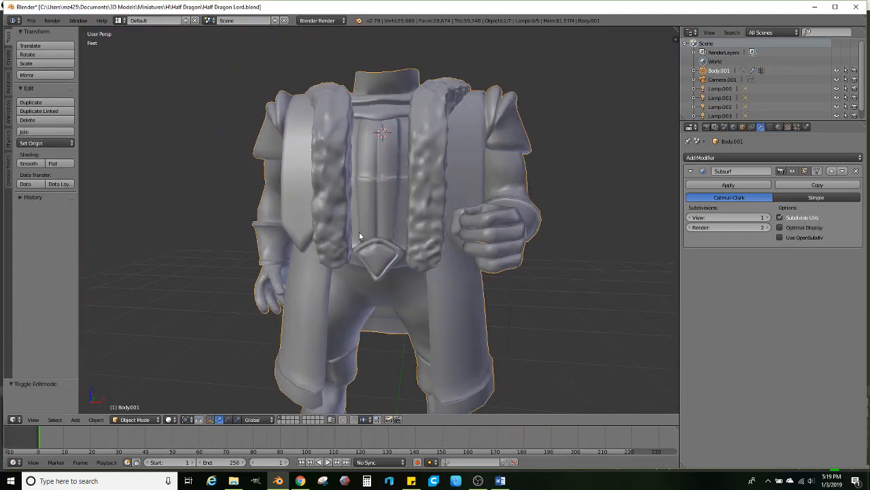
- Select the horizontal edge loop around the coat skirt at thigh level and scale it outward by about 1.066
scroll(359, 232, "up", 4)
key("Tab")
scroll(390, 234, "up", 2)
scroll(389, 234, "down", 7)
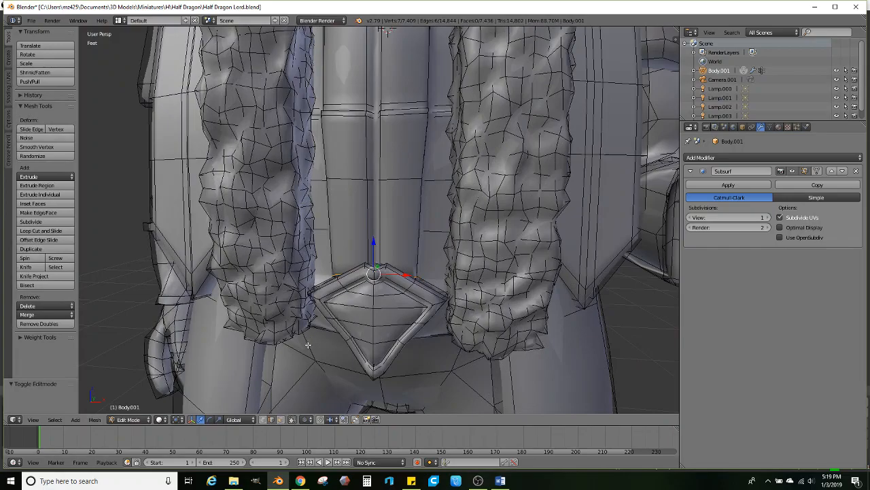
scroll(365, 234, "down", 3)
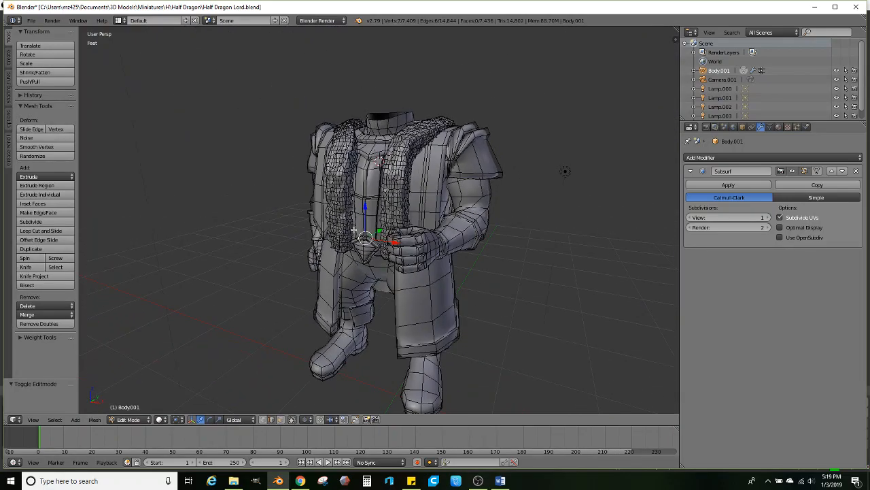
middle_click_drag(364, 234, 403, 219)
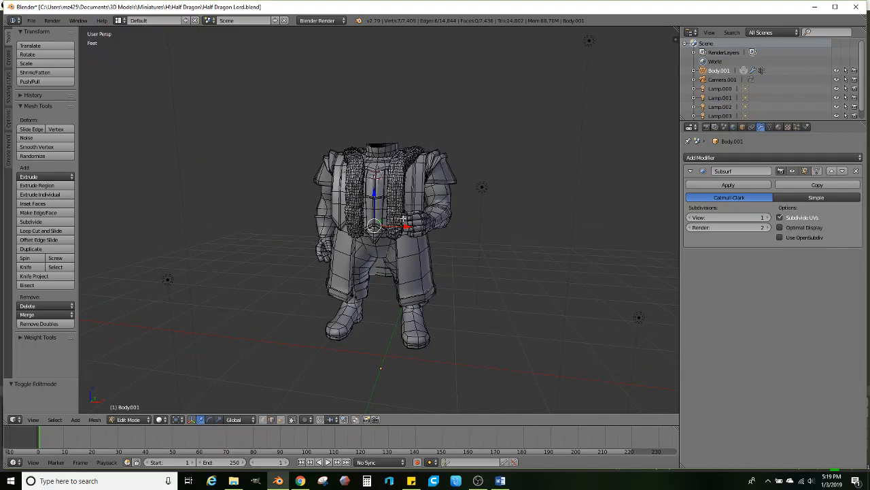
scroll(431, 221, "up", 1)
middle_click_drag(450, 246, 495, 240)
left_click(435, 245, "alt")
scroll(458, 240, "up", 2)
key("s")
left_click(518, 242)
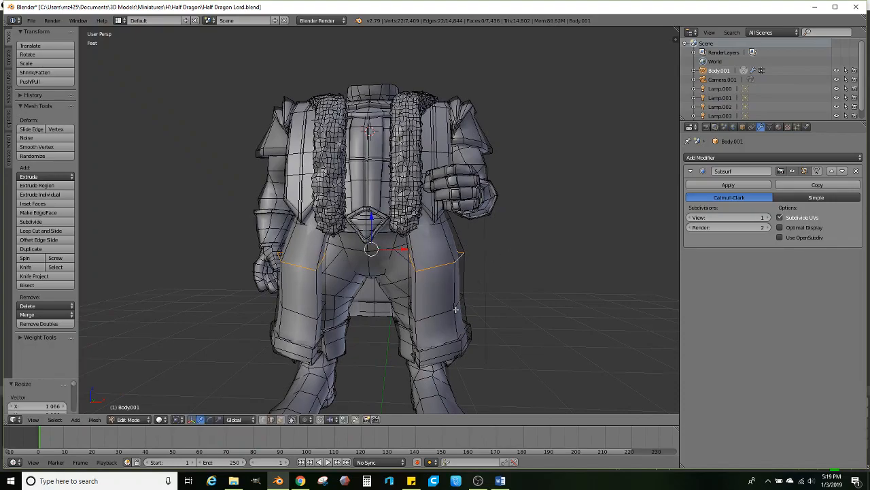
- Scale the coat skirt's lower edge loop outward by about 1.049 and its hip-level loop by about 1.065
key("s")
left_click(513, 285)
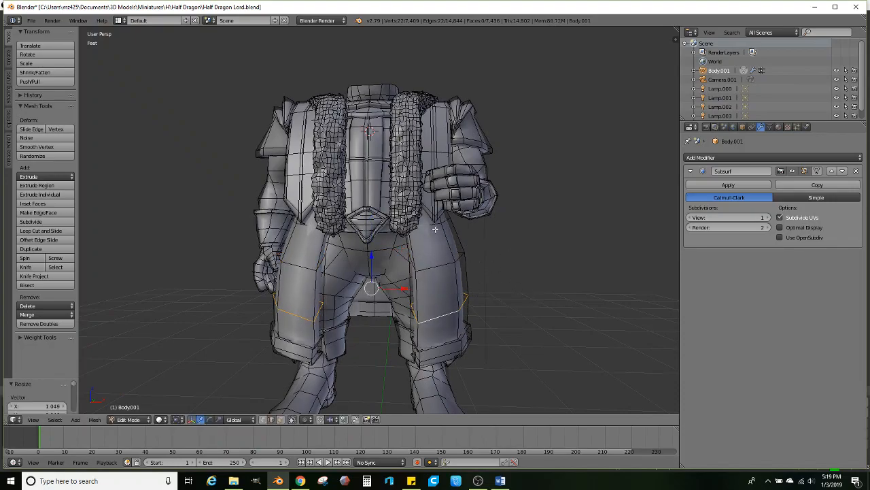
key("s")
left_click(525, 240)
- Select the hip-level edge at the front of the coat skirt below the fist and move it about -270 thou along X
middle_click_drag(512, 232, 462, 244)
scroll(463, 224, "up", 1)
scroll(441, 231, "up", 1)
right_click(447, 236)
scroll(471, 249, "up", 1)
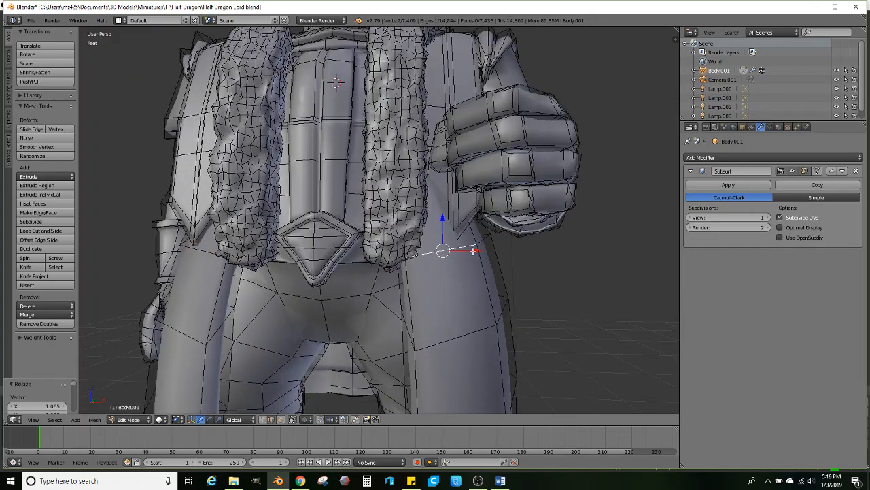
key("g")
key("x")
left_click(465, 253)
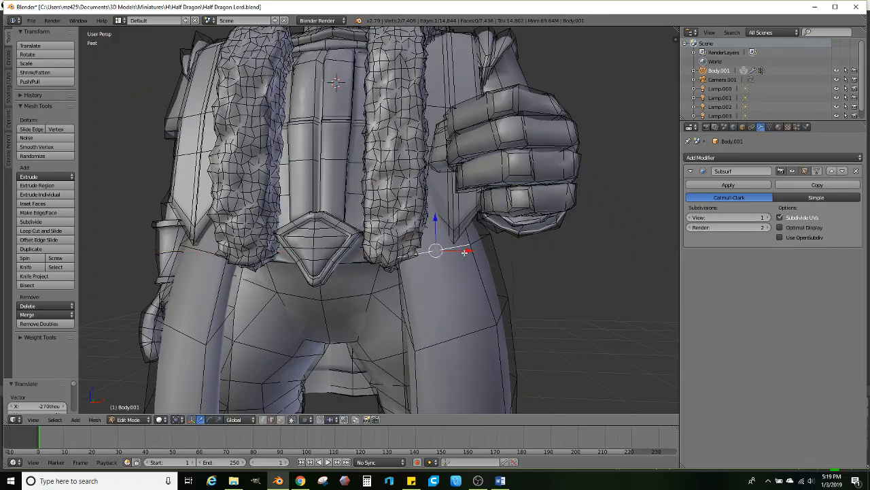
- Move the waist edge beneath the bent arm's elbow about 933 thou along X
middle_click_drag(465, 252, 443, 252)
middle_click_drag(239, 251, 411, 260)
scroll(306, 261, "down", 2)
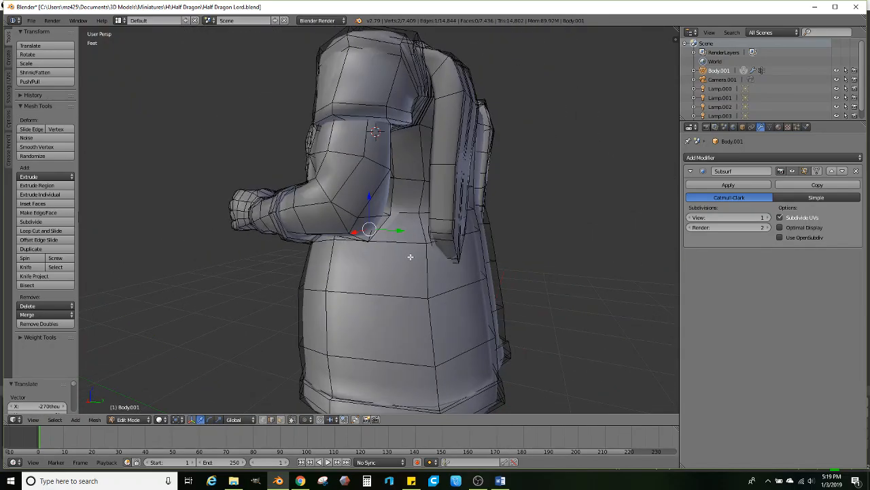
middle_click_drag(409, 212, 313, 217)
left_click_drag(292, 211, 281, 212)
middle_click_drag(286, 213, 336, 192)
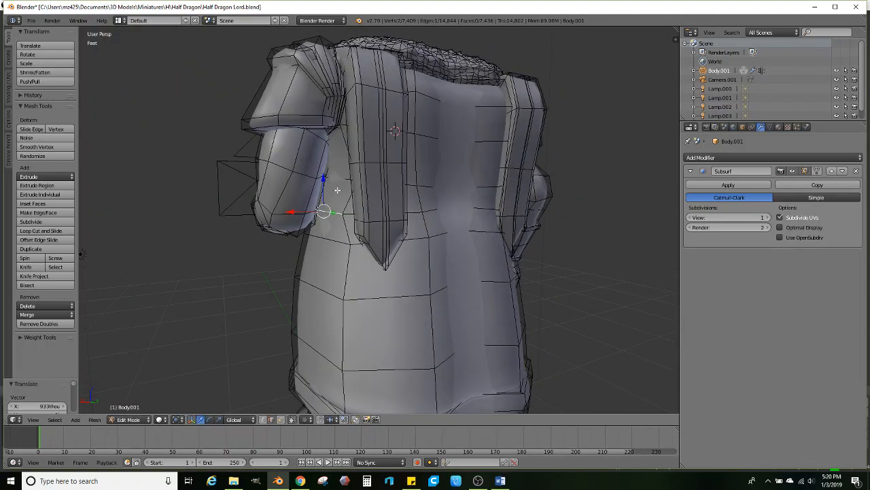
- Adjust the coat's side edges beneath the arms, moving the two on the lowered arm's side about -1.2" along X
mouse_move(306, 177)
left_mouse_down()
mouse_move(291, 175)
mouse_move(320, 179)
left_mouse_up()
middle_click_drag(320, 179, 411, 212)
middle_click_drag(412, 166, 425, 191)
left_click_drag(424, 191, 445, 189)
scroll(311, 218, "down", 6)
mouse_move(311, 218)
middle_mouse_down()
mouse_move(336, 222)
mouse_move(333, 210)
mouse_move(303, 216)
middle_mouse_up()
middle_click_drag(346, 246, 349, 227, "shift")
scroll(349, 227, "up", 1)
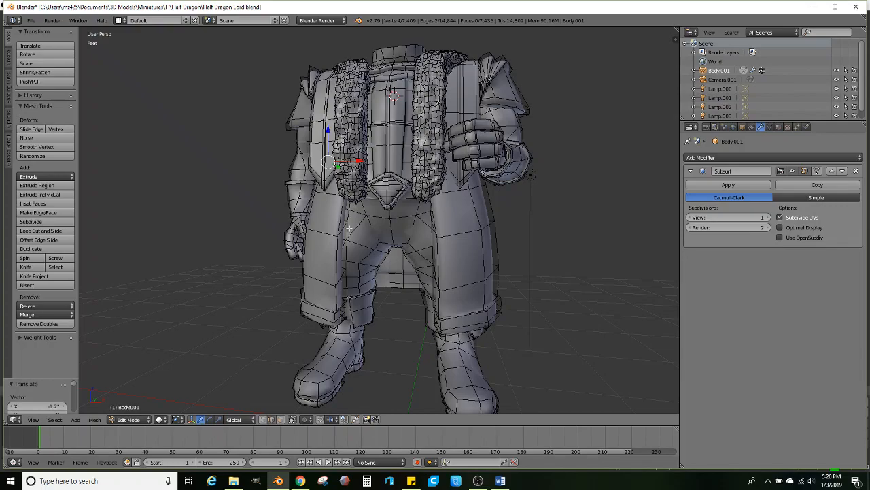
- Add a vertical loop cut to the coat skirt's front panel on the lowered arm's side and shift it slightly along Y
middle_click_drag(369, 281, 350, 258)
scroll(368, 285, "up", 1)
left_click(40, 230)
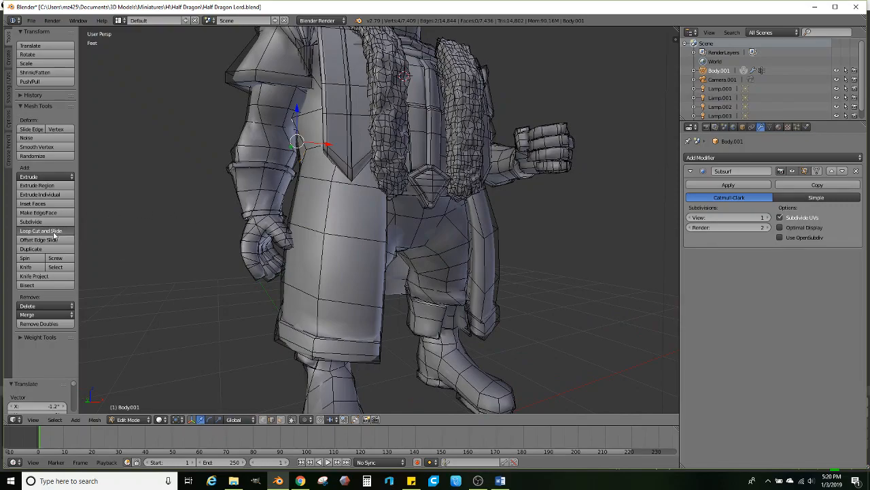
double_click(350, 236)
middle_click_drag(351, 236, 423, 250)
key("z")
key("z")
scroll(332, 256, "up", 2)
left_click_drag(389, 224, 380, 225)
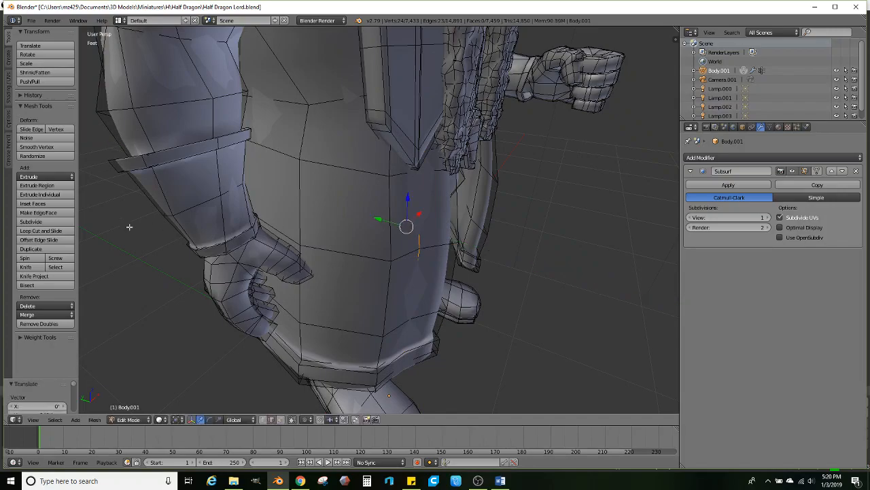
- Add another vertical loop cut to the skirt on the lowered arm's side and select its vertical edge path
left_click(48, 231)
left_click(349, 266)
left_click(348, 266)
scroll(354, 258, "down", 2)
mouse_move(356, 257)
middle_mouse_down()
mouse_move(340, 240)
mouse_move(359, 259)
mouse_move(324, 252)
mouse_move(360, 267)
mouse_move(389, 170)
middle_mouse_up()
key("z")
key("z")
scroll(359, 267, "up", 2)
right_click(391, 227, "ctrl")
- Move the selected vertical skirt edge path along X to round the coat and check the shape in Object Mode
middle_click_drag(388, 222, 336, 243)
scroll(336, 243, "up", 2)
middle_click_drag(326, 283, 342, 248, "shift")
middle_click_drag(344, 211, 327, 279)
key("g")
key("x")
left_click(443, 236)
scroll(428, 247, "down", 4)
key("Tab")
key("Tab")
scroll(278, 274, "up", 5)
key("Tab")
key("Tab")
- Add a vertical loop cut to the skirt's front panel under the bent arm and shift it slightly backward along Y
left_click(57, 232)
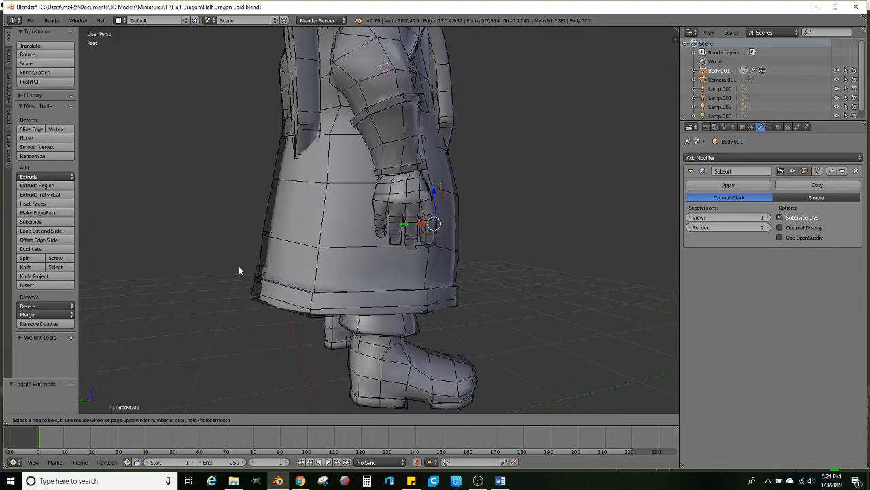
key("Escape")
middle_click_drag(408, 301, 273, 303)
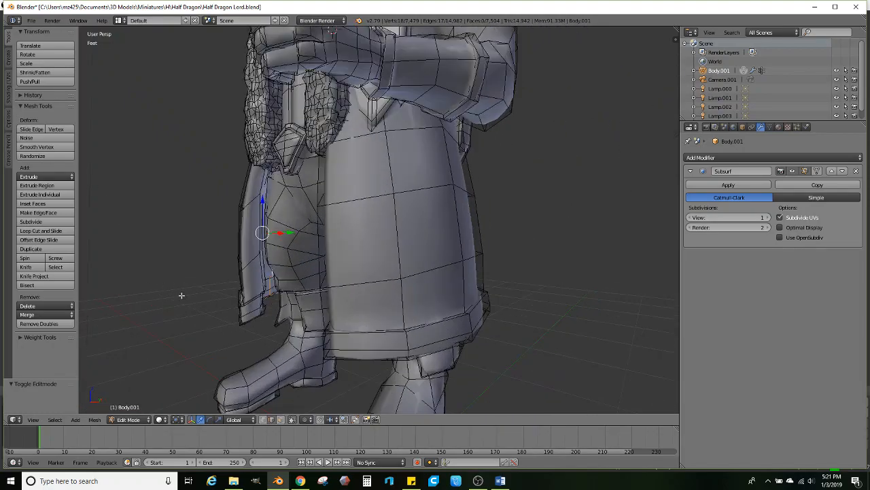
left_click(59, 233)
left_click(367, 298)
middle_click_drag(371, 296, 342, 243)
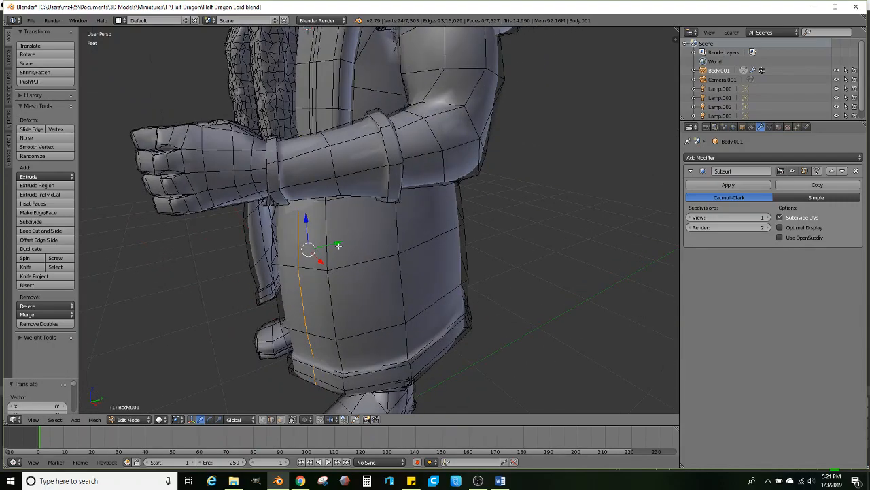
key("g")
left_click(346, 233)
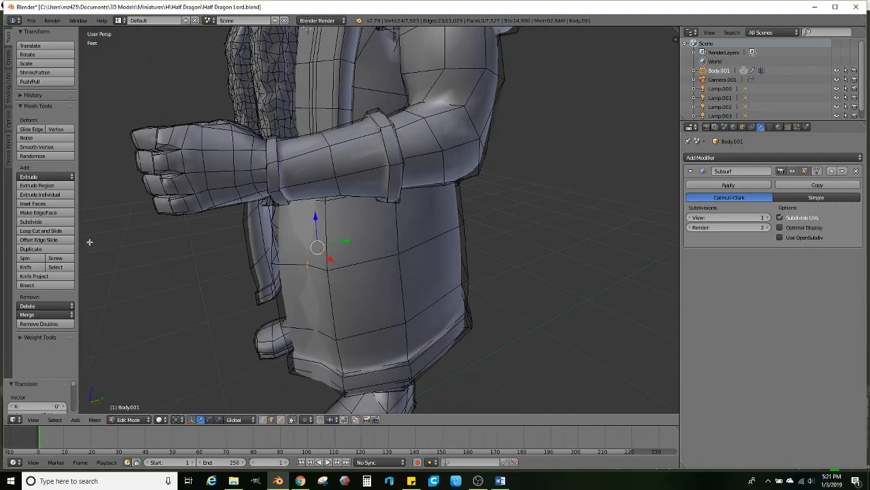
- Add a vertical loop cut to the skirt's side under the bent arm and select its vertical edge path
left_click(46, 231)
left_click(382, 343)
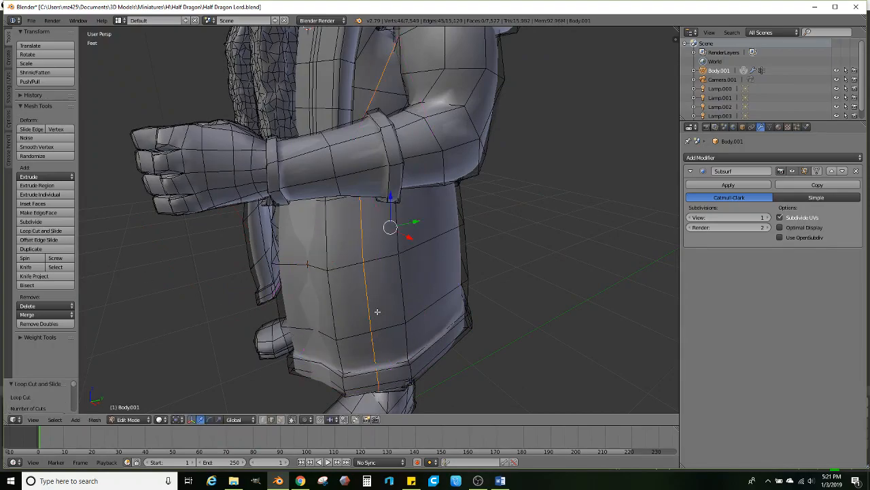
middle_click_drag(369, 295, 398, 225)
right_click(429, 165, "ctrl")
middle_click_drag(430, 164, 432, 319)
scroll(373, 245, "up", 4)
right_click(486, 247, "ctrl")
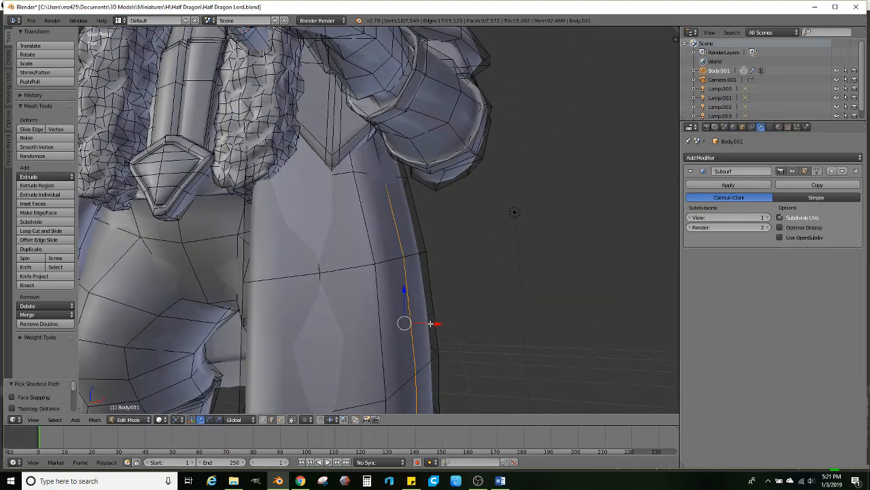
- Move the selected skirt edge path about -309 thou along X and slightly along Y, checking the coat in Object Mode
left_click_drag(435, 324, 422, 323)
middle_click_drag(422, 323, 360, 311)
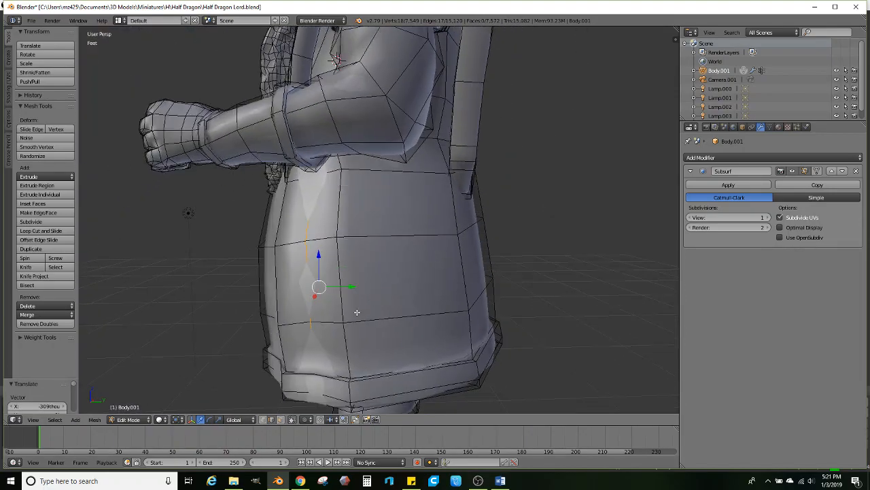
left_click_drag(346, 287, 351, 287)
scroll(400, 304, "down", 3)
middle_click_drag(401, 304, 252, 308)
key("Tab")
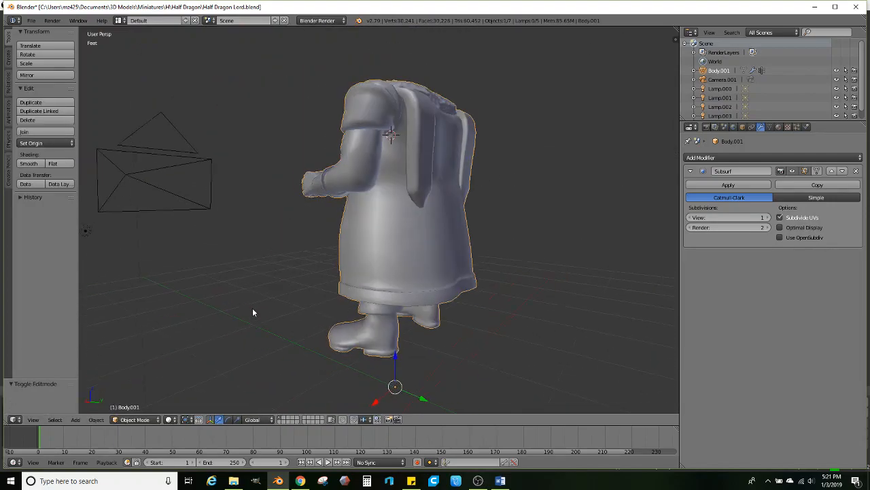
middle_click_drag(360, 306, 430, 279)
key("Tab")
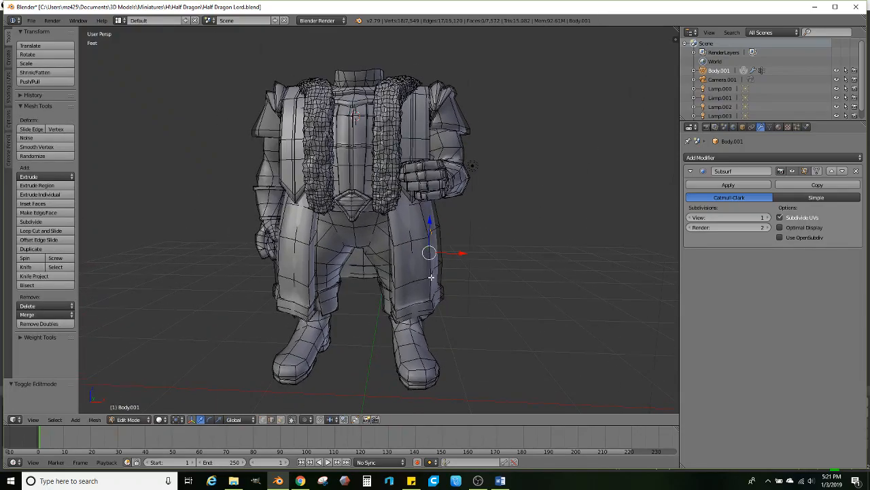
- Scale the horizontal edge paths across the skirt's two front panels to 0.979 and check the coat in Object Mode
scroll(307, 257, "up", 2)
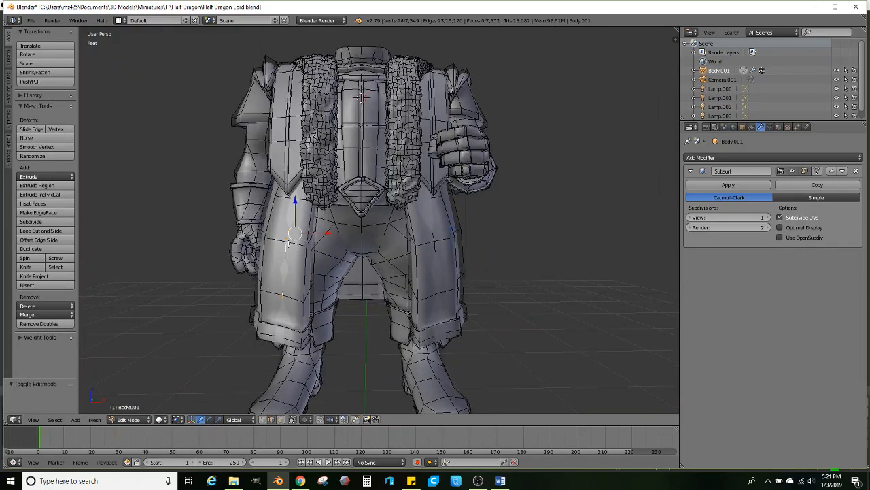
key("s")
left_click(508, 243)
scroll(480, 259, "down", 4)
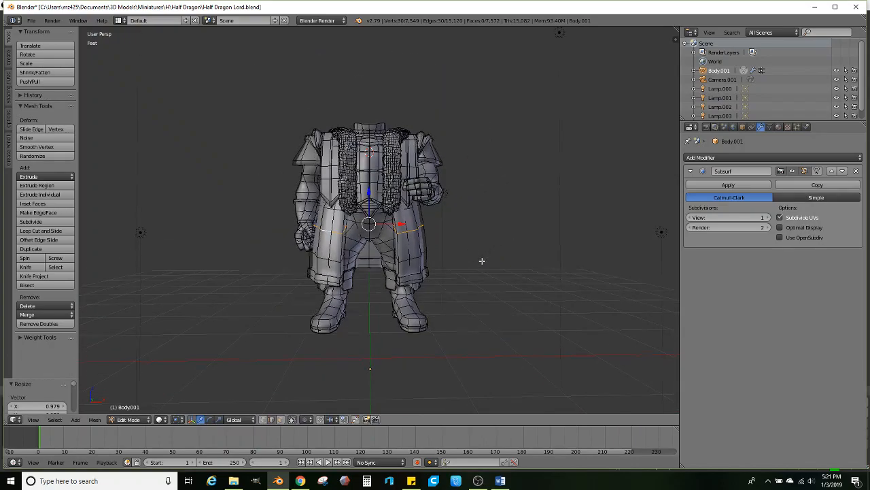
scroll(455, 275, "up", 1)
key("Tab")
middle_click_drag(473, 259, 461, 302)
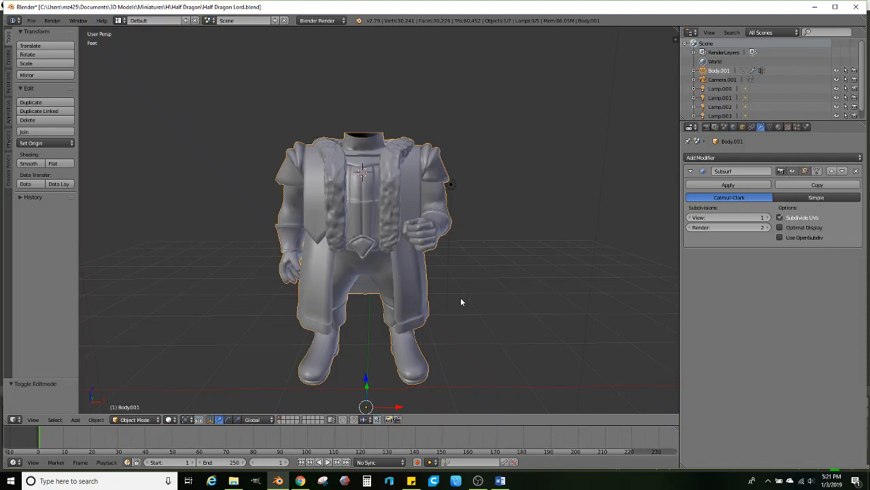
mouse_move(460, 302)
middle_mouse_down()
mouse_move(451, 251)
mouse_move(388, 262)
mouse_move(361, 251)
mouse_move(453, 249)
mouse_move(455, 313)
middle_mouse_up()
- Select the ring of faces around the top of the collar in Edit Mode and scale it to 0.995
scroll(454, 313, "up", 2)
scroll(435, 299, "up", 4)
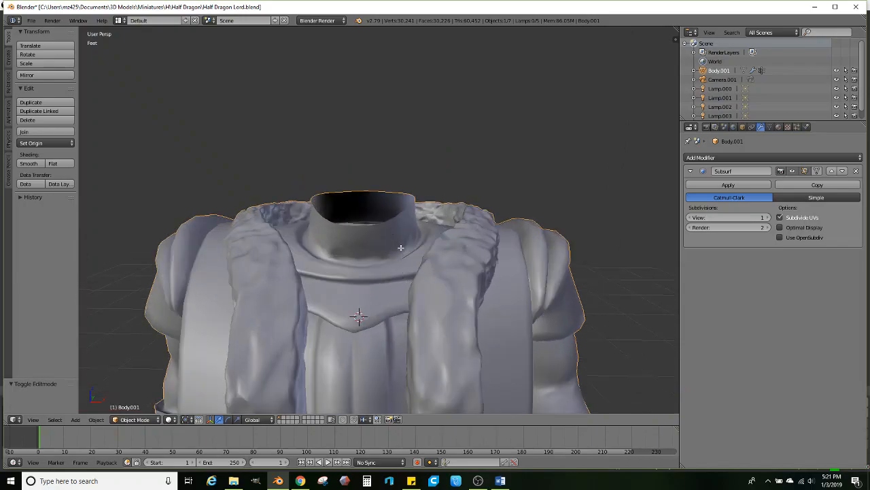
key("Tab")
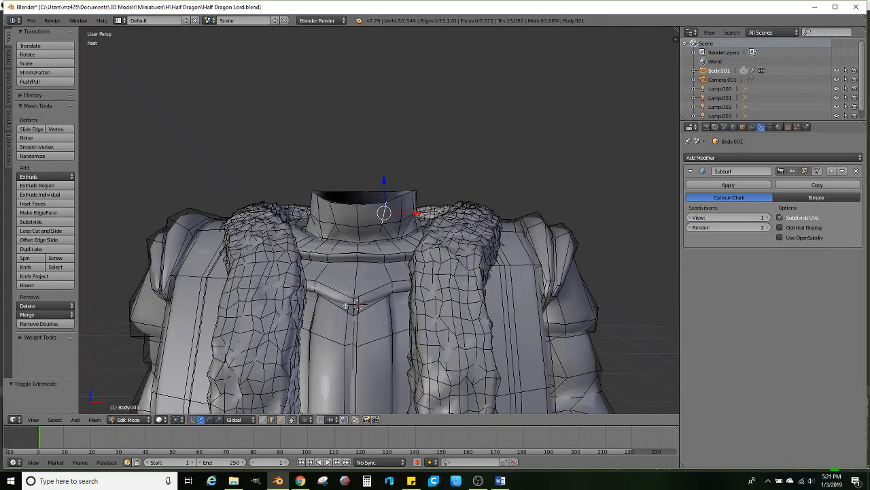
left_click(286, 420)
right_click(388, 204, "alt")
key("s")
left_click(410, 173)
left_click_drag(361, 170, 483, 174)
key("s")
left_click(475, 181)
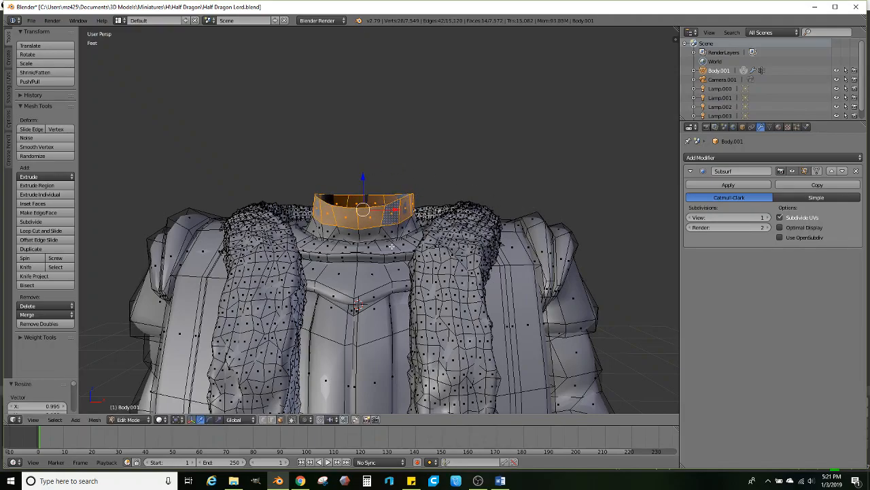
- Add a loop cut through the seat of the trousers beneath the back of the coat
scroll(402, 225, "down", 2)
scroll(436, 302, "down", 3)
middle_click_drag(532, 314, 458, 315)
middle_click_drag(458, 315, 441, 258, "shift")
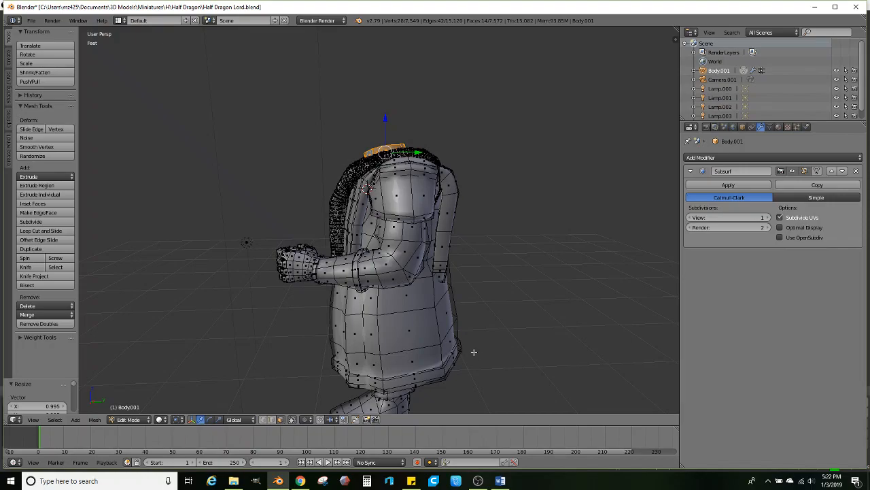
middle_click_drag(449, 329, 395, 272)
scroll(394, 273, "up", 10)
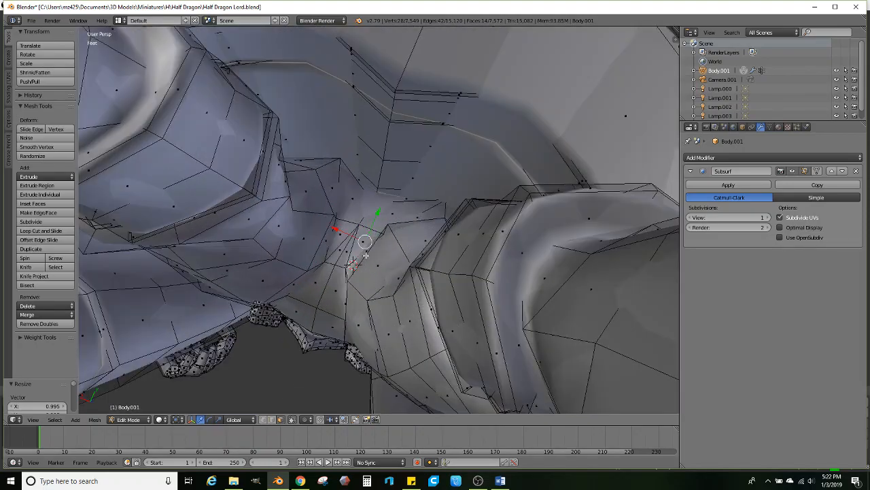
scroll(370, 285, "up", 2)
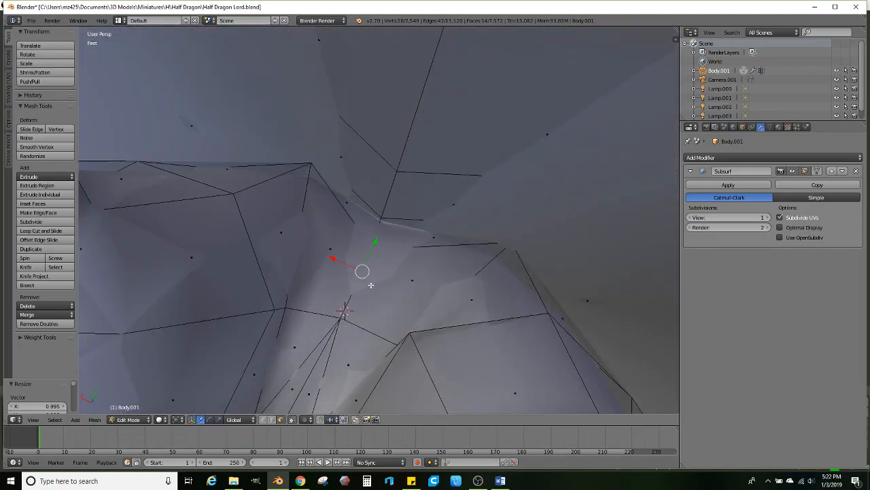
left_click(42, 231)
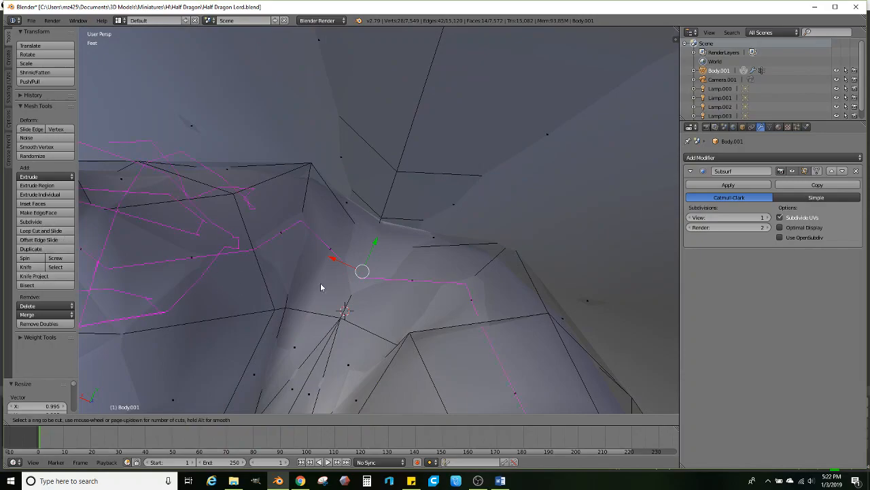
left_click(374, 281)
left_click(375, 280)
scroll(372, 320, "down", 5)
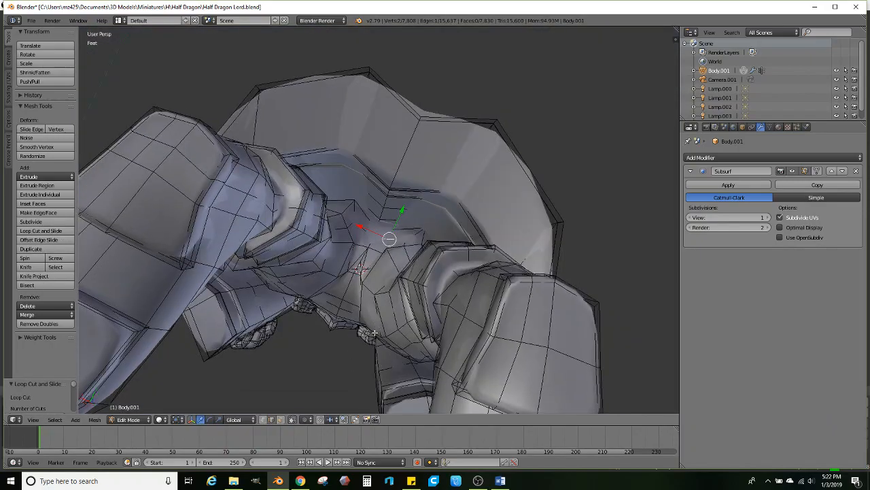
- Select the edges crossing the middle of the seat on both sides of the new cut and scale them to 1.189
scroll(375, 331, "up", 8)
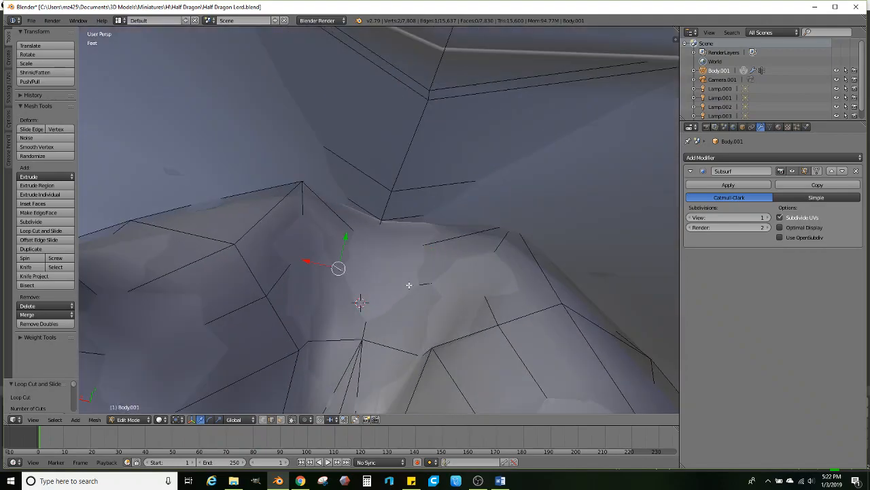
right_click(416, 285, "shift")
key("s")
left_click(487, 294)
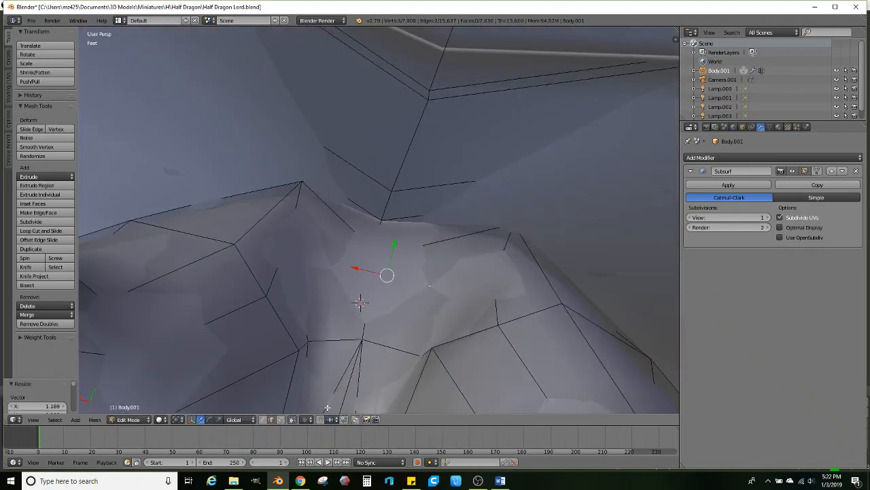
- Select the four faces in the middle of the seat, extrude them as a tail base, and scale them to 0.802
right_click(439, 270)
right_click(335, 300, "ctrl")
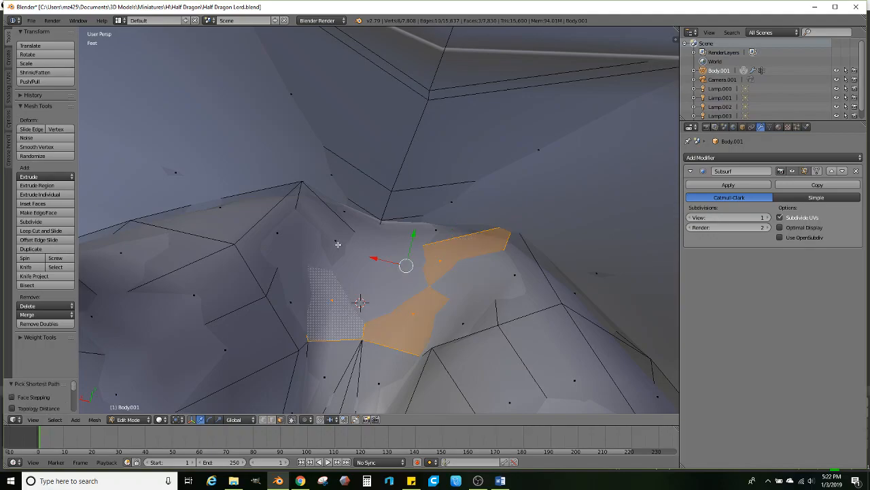
right_click(338, 246, "ctrl")
middle_click_drag(416, 313, 419, 271)
key("s")
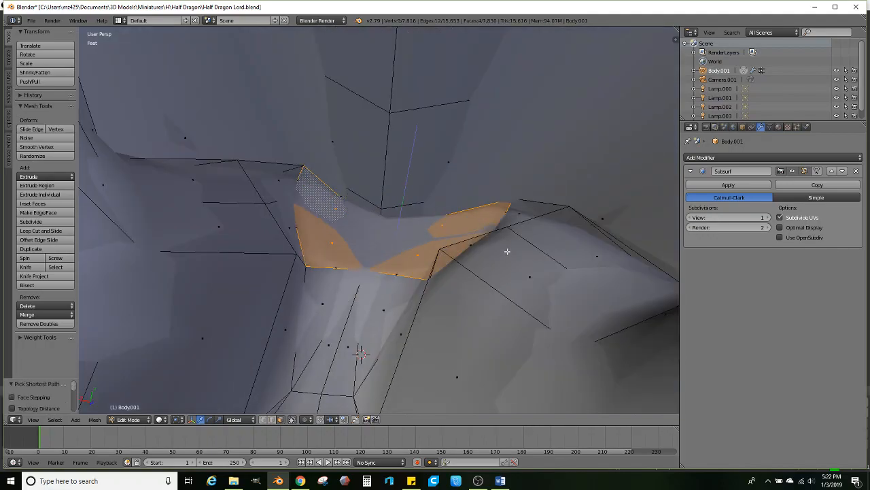
left_click(487, 254)
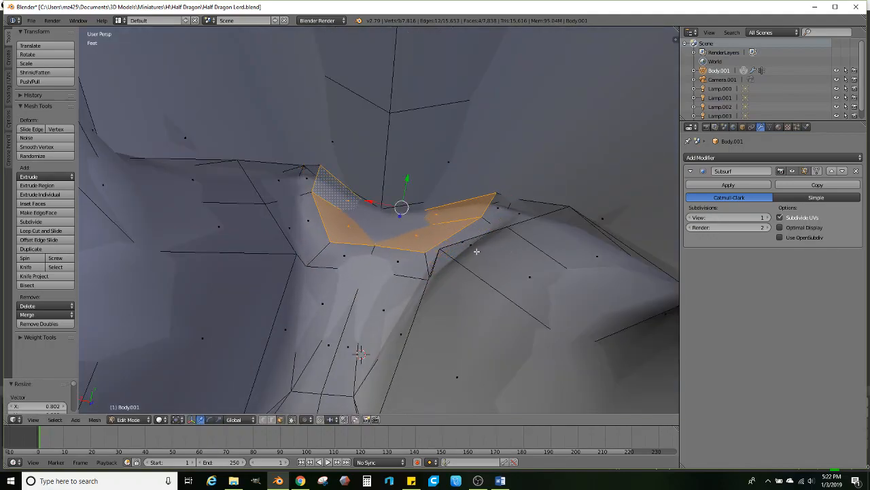
- Move the upper central edge of the tail base along Y and scale it to even out the faces
scroll(435, 203, "up", 1)
middle_click_drag(442, 228, 436, 275)
scroll(429, 216, "down", 3)
scroll(428, 217, "up", 2)
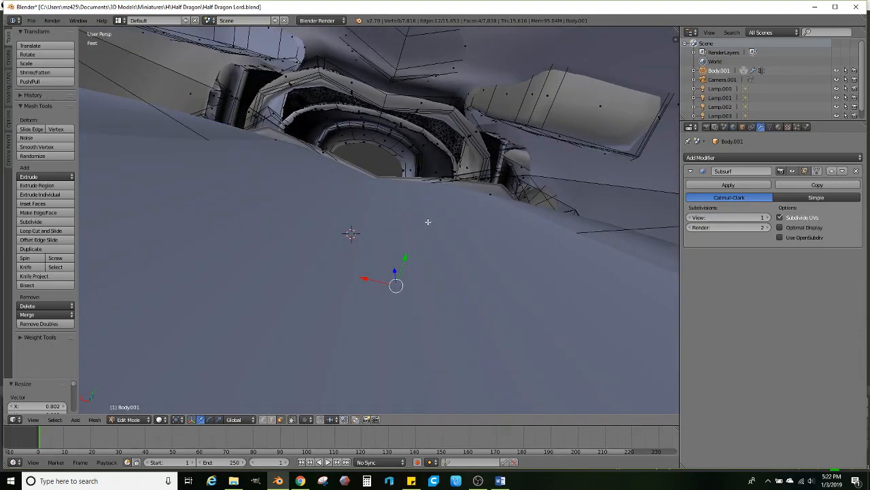
scroll(428, 226, "up", 4)
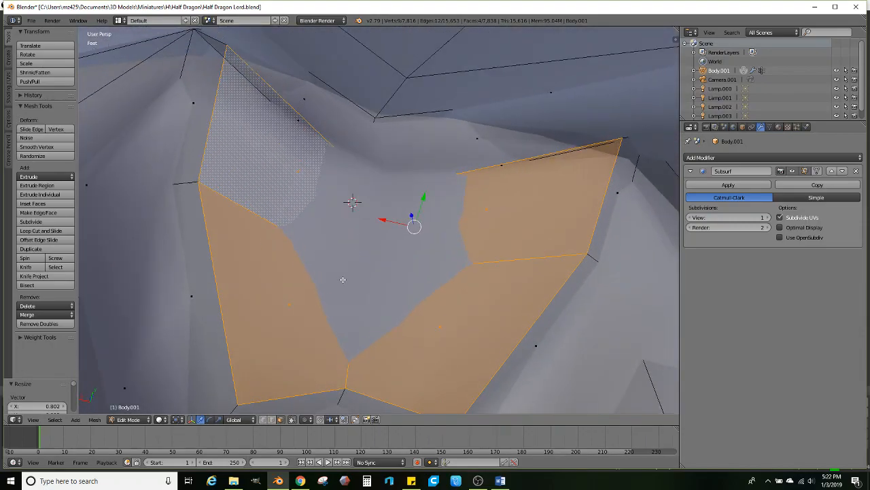
left_click(376, 144)
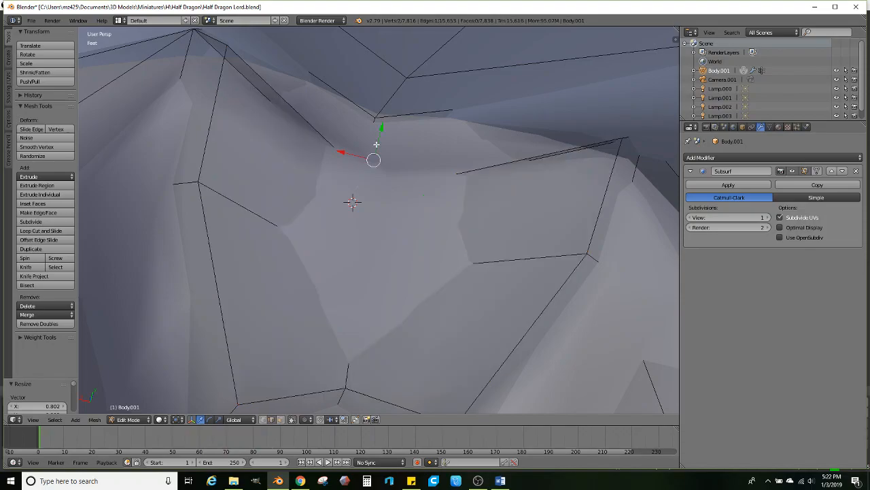
left_click(376, 195, "ctrl")
left_click_drag(379, 151, 402, 100)
right_click(393, 172)
key("s")
left_click(482, 169)
- Scale the two upper side edges of the tail base one at a time, the second one to 0.731
right_click(233, 128)
key("s")
left_click(408, 139)
right_click(606, 190)
key("s")
left_click(654, 184)
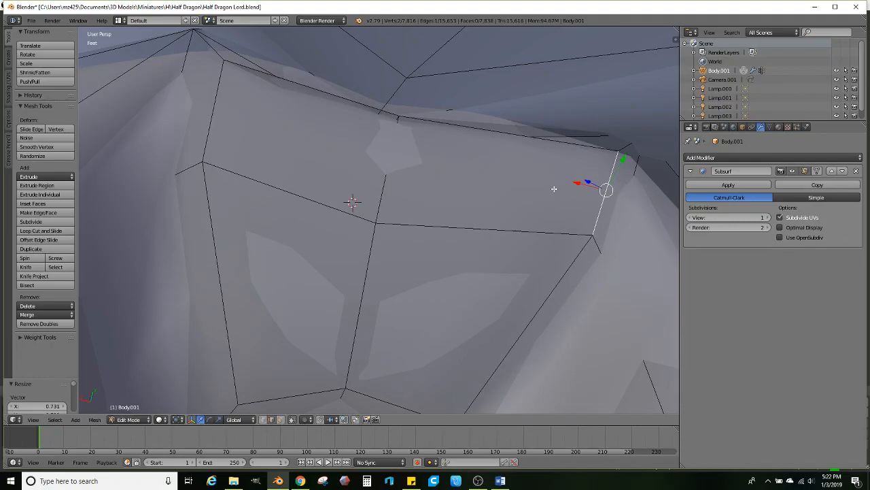
- Select both upper side edges of the tail base, shift them in Normal orientation, and scale them to 0.783
right_click(216, 132, "shift")
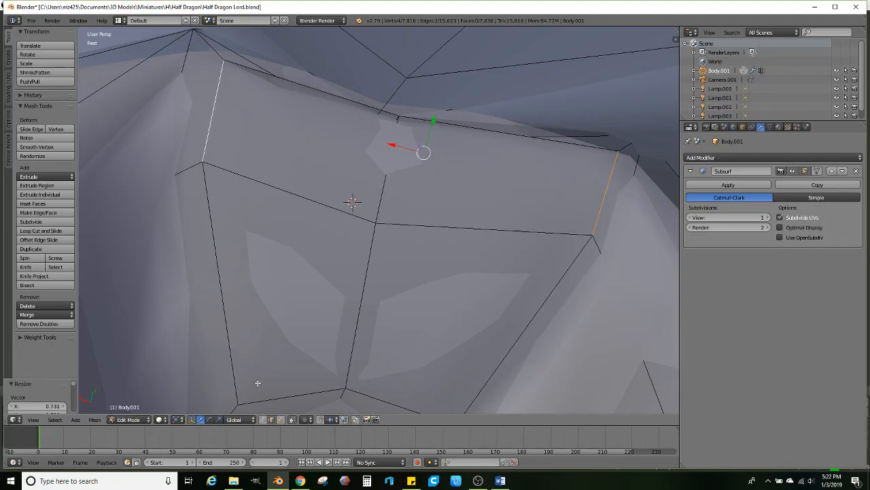
left_click(247, 421)
left_click(247, 387)
left_click_drag(423, 175, 423, 196)
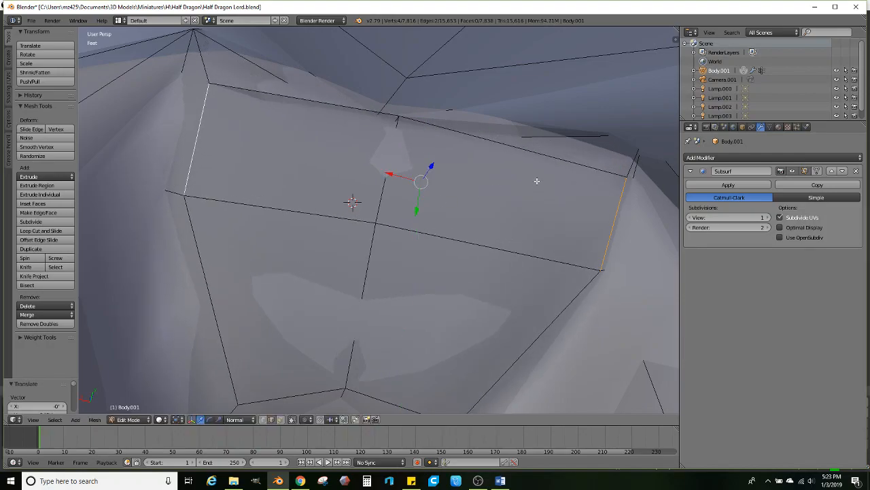
key("s")
left_click(456, 217)
middle_click_drag(411, 210, 397, 220)
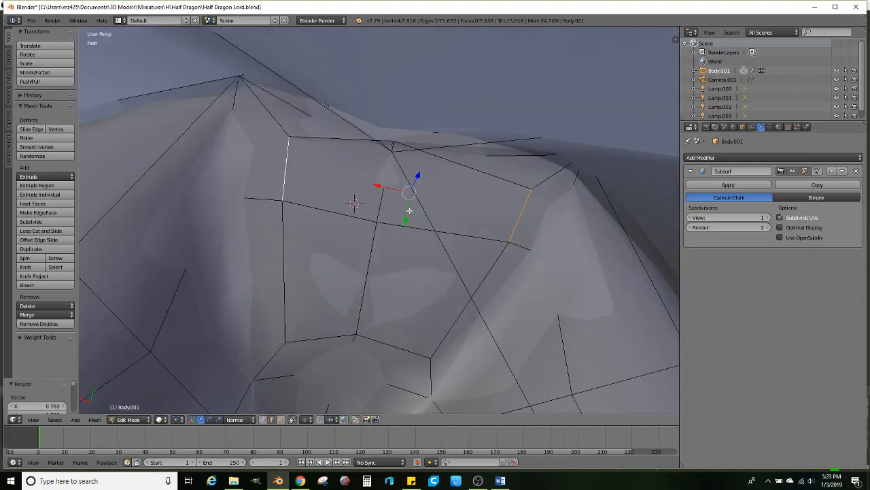
- Select the two horizontal edges across the middle of the tail base and scale them up to 1.296
scroll(342, 212, "up", 2)
right_click(326, 210)
right_click(435, 228, "shift")
key("s")
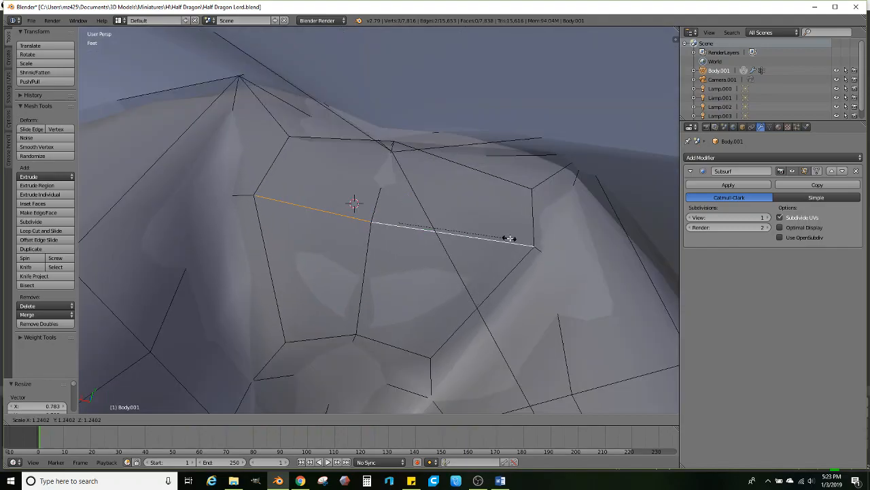
left_click(510, 241)
- Move the two lower corner vertices of the tail base outward and upward to make its outline rounder
left_click(263, 420)
middle_click_drag(384, 323, 370, 308)
right_click(439, 316)
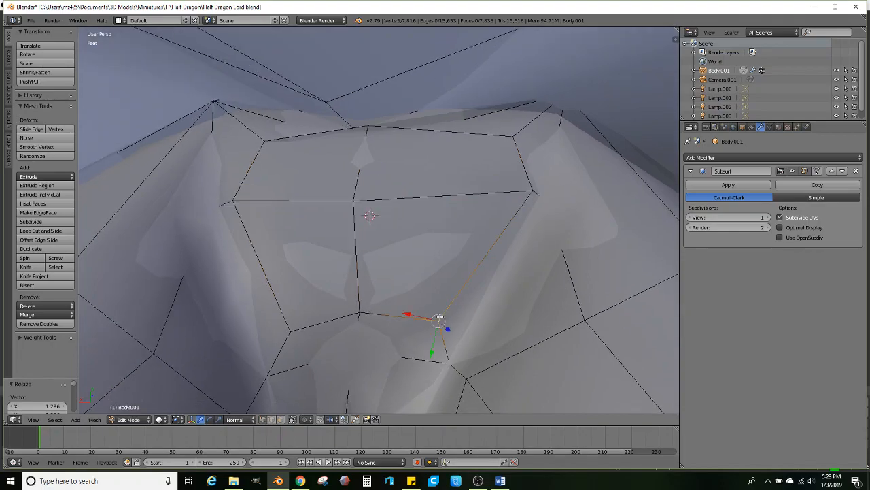
middle_click_drag(439, 317, 444, 331)
scroll(444, 332, "up", 2)
key("g")
left_click(503, 272)
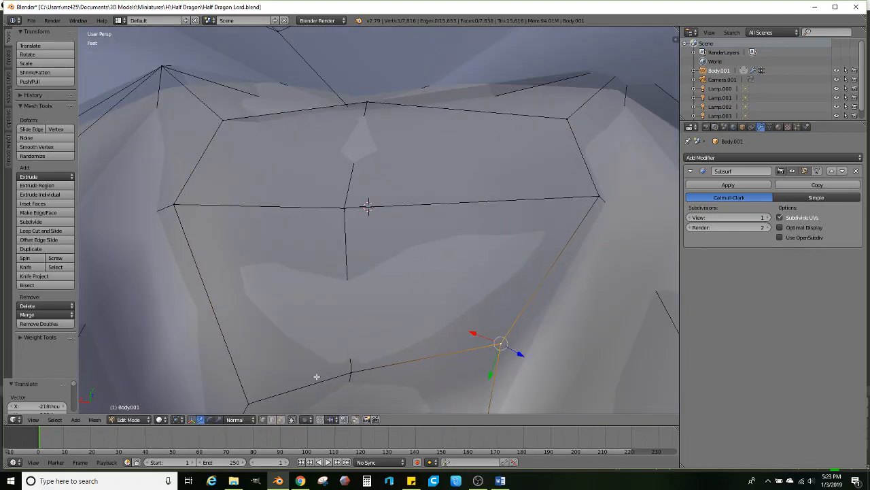
right_click(257, 400)
key("g")
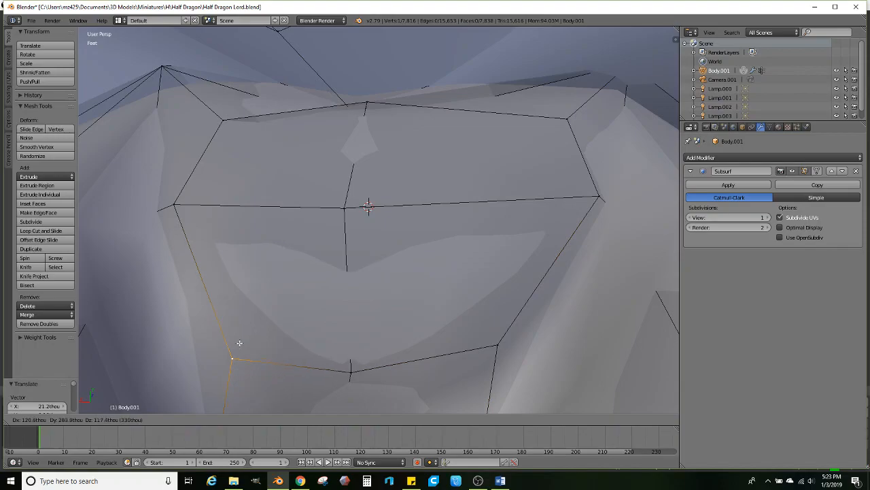
left_click(244, 328)
- Select the four faces of the tail base and extrude them outward from the seat
left_click(280, 418)
right_click(451, 170)
right_click(302, 253, "ctrl")
right_click(455, 258, "ctrl")
scroll(435, 261, "down", 4)
middle_click_drag(416, 262, 471, 244)
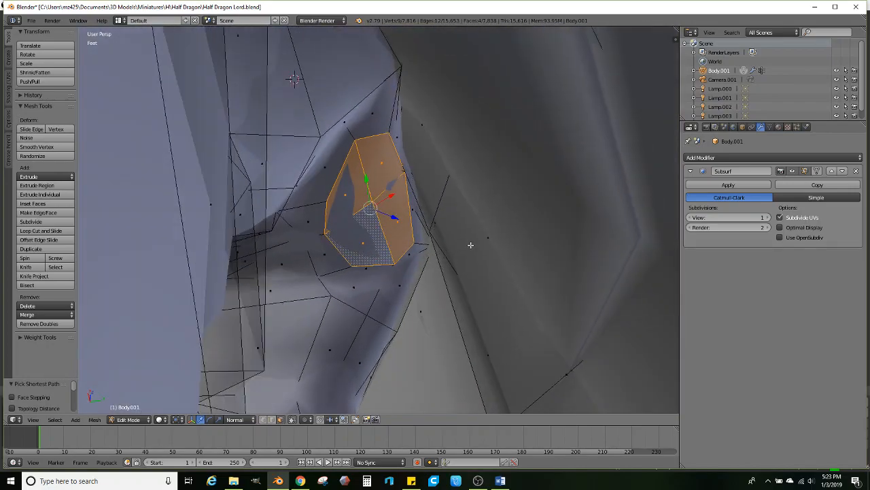
key("e")
left_click(487, 257)
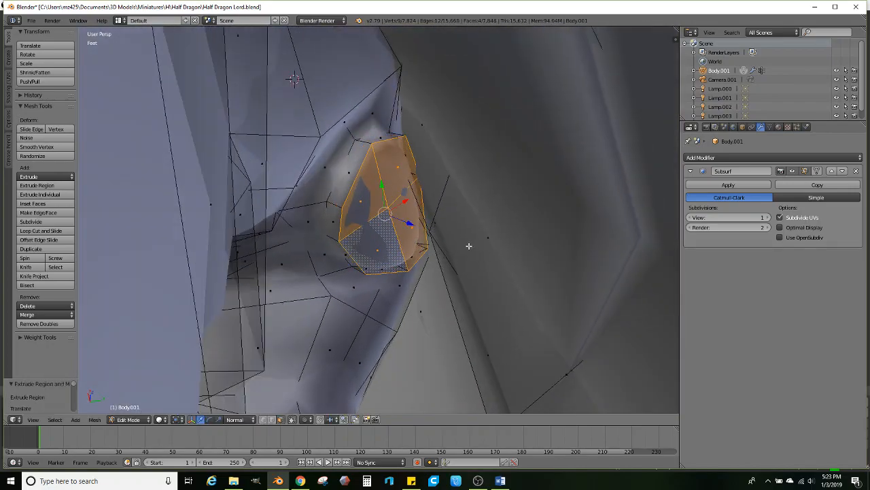
- Switch to wireframe shading and rotate the extruded tail end faces to angle them downward inside the coat
key("z")
mouse_move(464, 225)
middle_mouse_down()
mouse_move(466, 289)
mouse_move(470, 208)
mouse_move(483, 237)
mouse_move(503, 213)
mouse_move(489, 260)
middle_mouse_up()
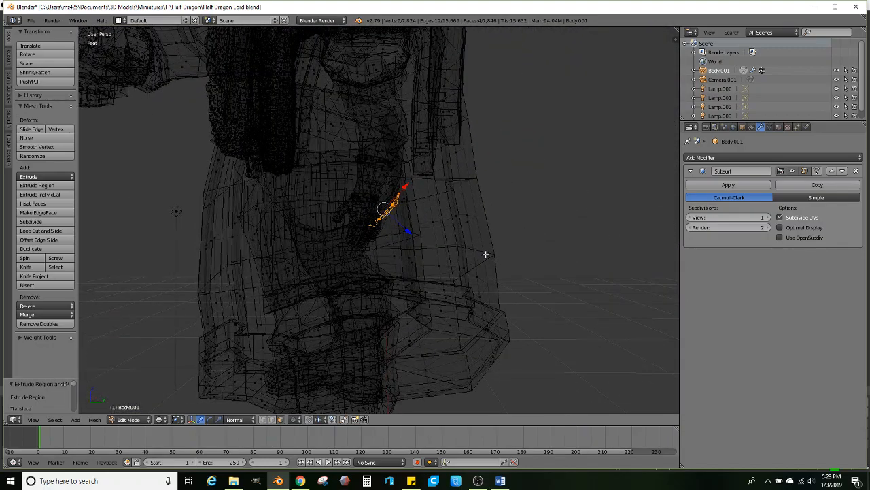
key("r")
left_click(512, 262)
- Extrude a second tail segment downward inside the coat, then reposition and rotate its end faces to nearly level
key("e")
left_click(530, 253)
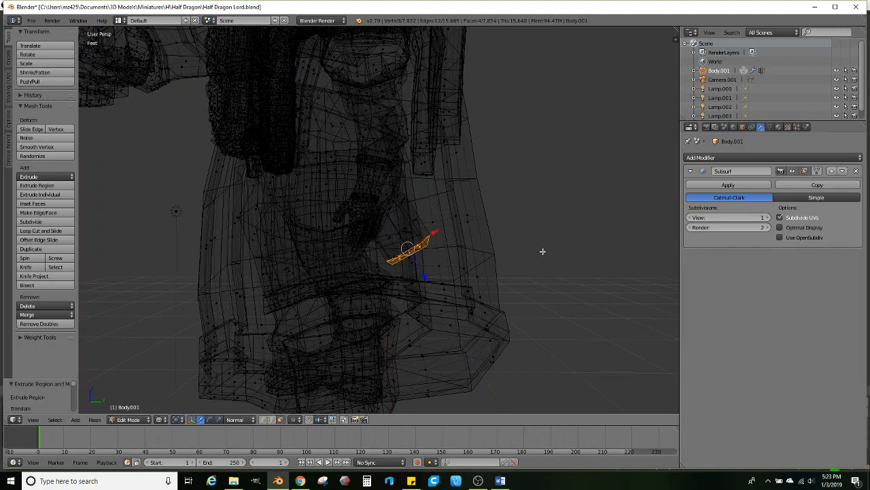
key("r")
left_click(549, 293)
key("g")
left_click(538, 310)
scroll(551, 256, "down", 1)
key("r")
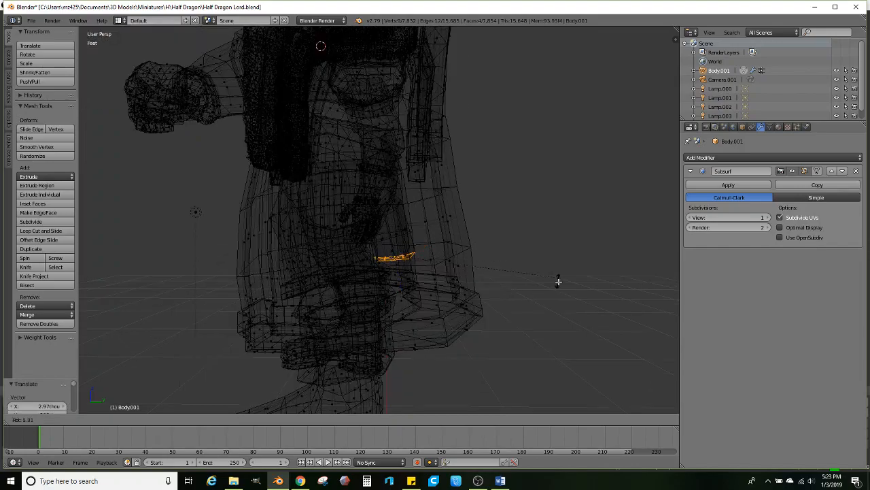
left_click(561, 265)
- Extrude a third tail segment down toward the skirt's hem, then move and rotate its end faces
key("g")
key("z")
key("z")
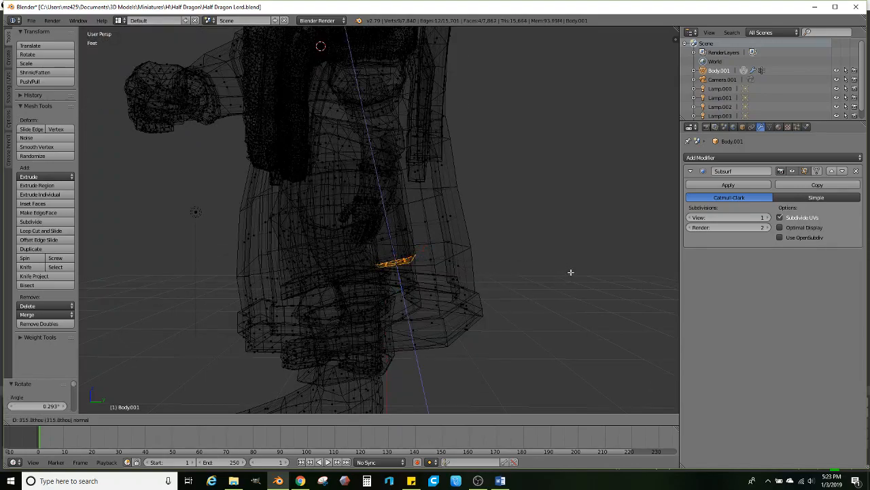
left_click(591, 312)
mouse_move(573, 298)
middle_mouse_down()
mouse_move(573, 277)
mouse_move(585, 297)
mouse_move(574, 292)
middle_mouse_up()
key("g")
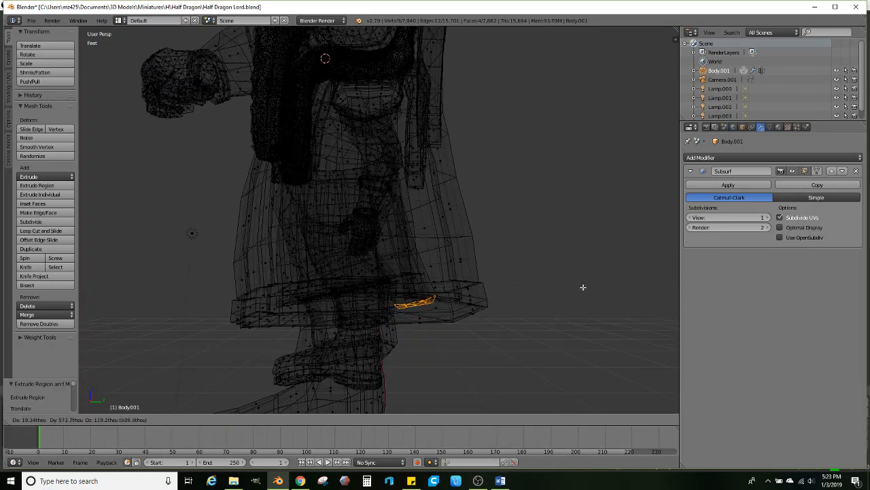
left_click(584, 287)
key("r")
left_click(583, 241)
- Return to solid shading and move the tail's end faces to sit just below the coat's rear hem
mouse_move(571, 254)
middle_mouse_down()
mouse_move(528, 243)
mouse_move(553, 256)
mouse_move(458, 213)
mouse_move(457, 197)
middle_mouse_up()
scroll(438, 228, "up", 1)
key("z")
scroll(413, 288, "up", 1)
mouse_move(387, 246)
middle_mouse_down("shift")
mouse_move(412, 288)
mouse_move(421, 265)
mouse_move(437, 336)
mouse_move(428, 289)
mouse_move(440, 301)
mouse_move(429, 315)
mouse_move(445, 302)
middle_mouse_up("shift")
key("g")
left_click(413, 290)
scroll(428, 289, "down", 4)
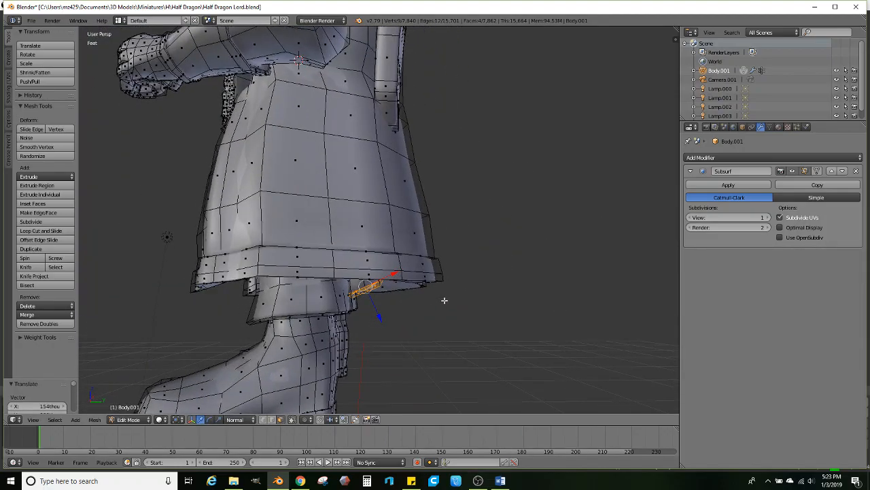
- Extrude a tail segment out past the coat's rear hem and scale its end faces by 0.854
key("g")
key("z")
key("z")
left_click(576, 314)
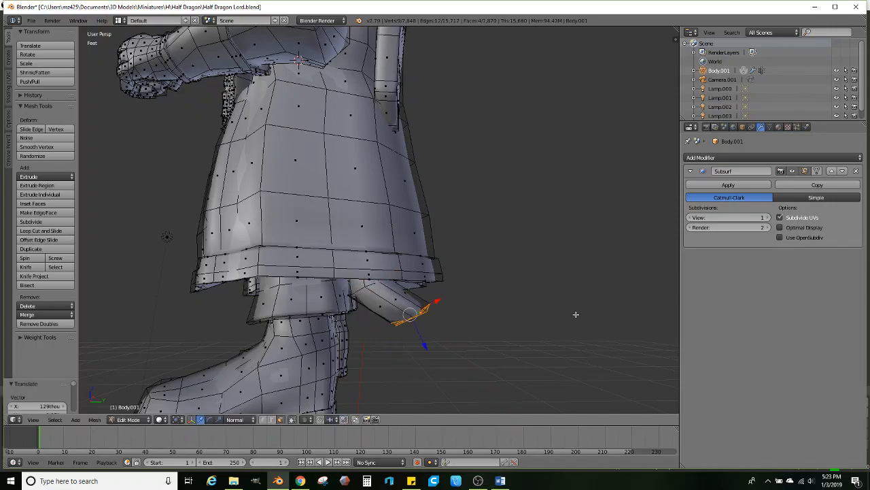
key("s")
left_click(513, 259)
middle_click_drag(513, 258, 414, 224)
scroll(359, 320, "up", 2)
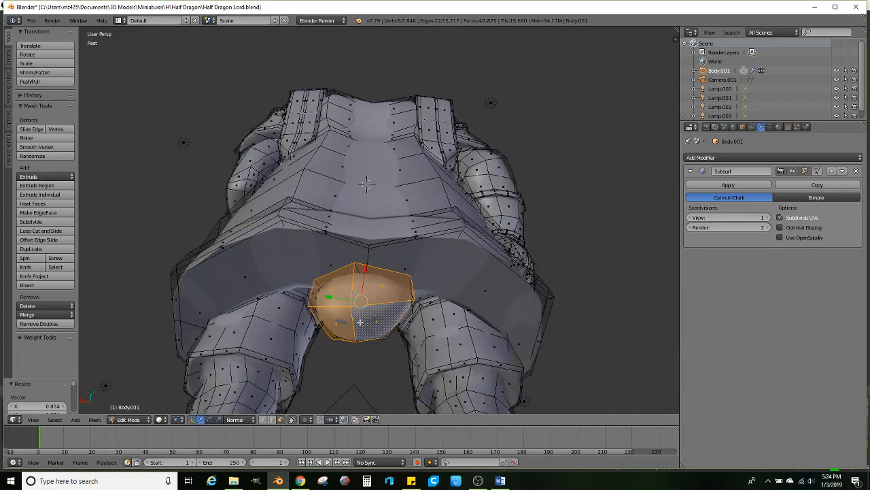
- Switch to vertex selection and reposition the outer vertices of the tail's end to round its outline
left_click(266, 420)
scroll(393, 325, "up", 2)
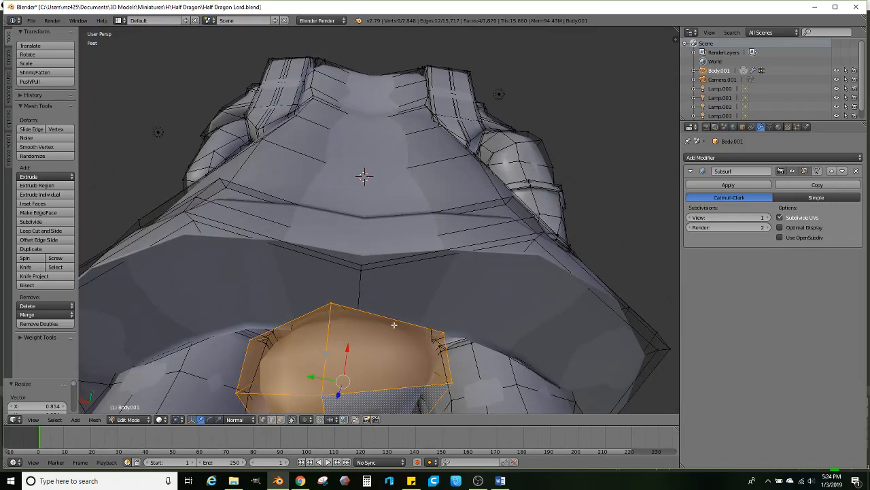
right_click(430, 330)
scroll(440, 339, "down", 2)
right_click(420, 331, "shift")
right_click(431, 332, "shift")
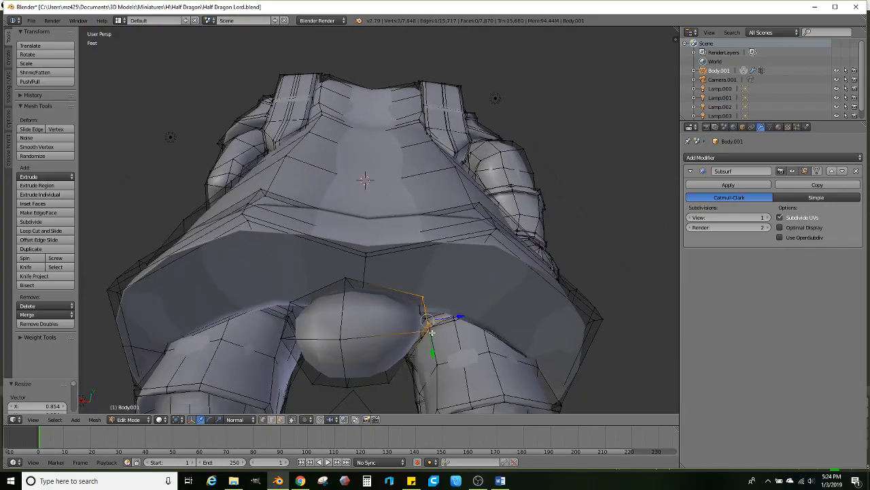
middle_click_drag(424, 295, 347, 340)
key("f")
key("g")
left_click(435, 304)
key("g")
left_click(422, 306)
key("g")
left_click(354, 330)
- Move the middle vertex of the tail's end to the centre of its outline
right_click(357, 278)
key("g")
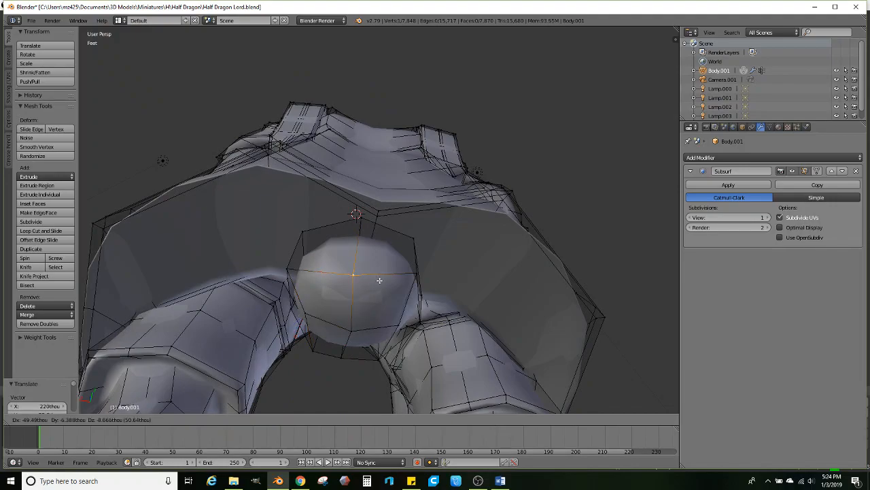
left_click(386, 279)
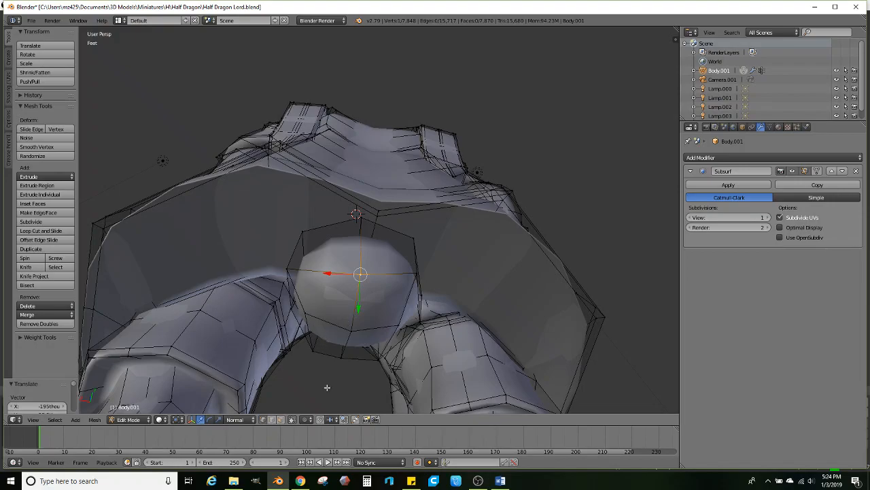
- Return to face selection, select the tail's end faces, then move and rotate them and scale them by 1.121
left_click(281, 419)
right_click(385, 248)
right_click(339, 294, "ctrl")
right_click(330, 255, "ctrl")
middle_click_drag(332, 258, 492, 313)
key("g")
left_click(472, 344)
key("r")
left_click(490, 307)
key("s")
left_click(469, 307)
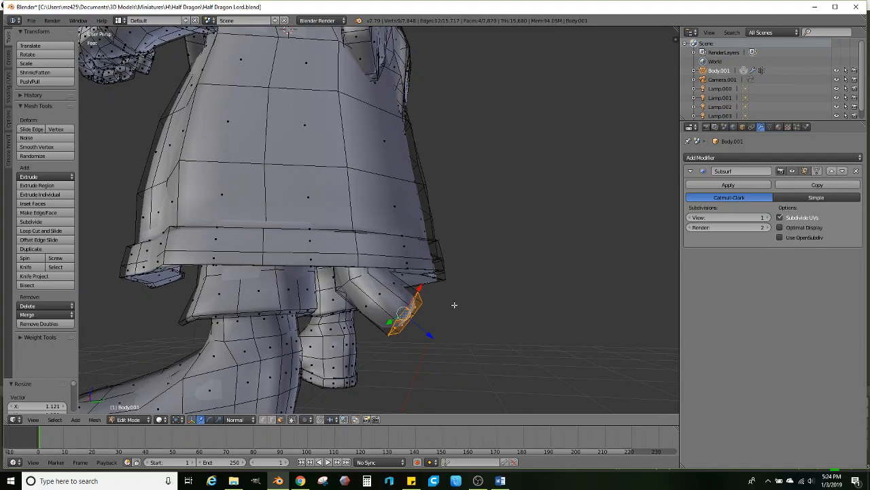
- Extrude another tail segment backward beyond the coat, shrink its end faces, then reposition and rotate them by about 10.4°
key("e")
left_click(523, 323)
key("s")
left_click(515, 332)
key("g")
left_click(540, 323)
middle_click_drag(540, 322, 490, 319)
key("g")
left_click(425, 357)
key("r")
left_click(466, 351)
- Extrude a further tail segment down toward the ground, then rotate and move its end faces
key("e")
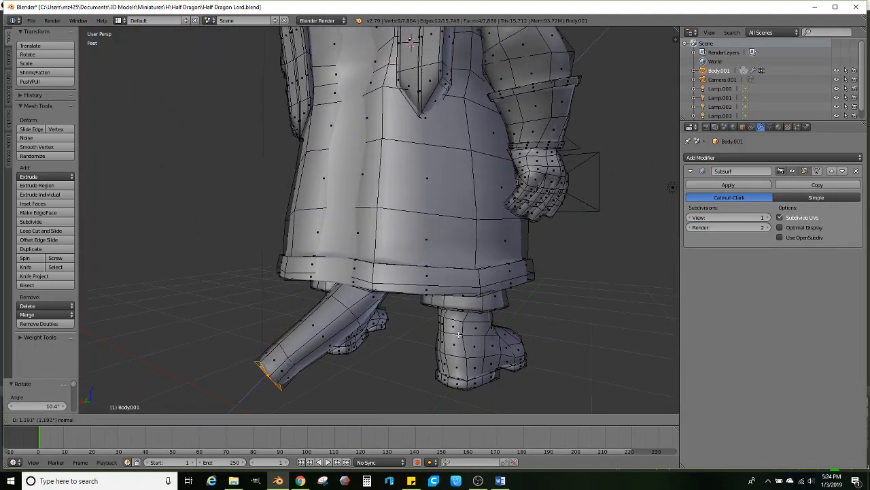
left_click(416, 350)
key("r")
left_click(372, 349)
middle_click_drag(373, 350, 492, 321)
key("g")
left_click(344, 307)
- Select face loops around the tail's rear segments, then move and scale the faces to bend the tail sideways
right_click(492, 322, "alt+shift")
right_click(441, 301, "alt+shift")
key("g")
left_click(503, 324)
right_click(436, 306, "alt+shift")
right_click(504, 327, "alt+shift")
middle_click_drag(505, 327, 465, 313)
key("s")
left_click(575, 314)
key("g")
left_click(582, 325)
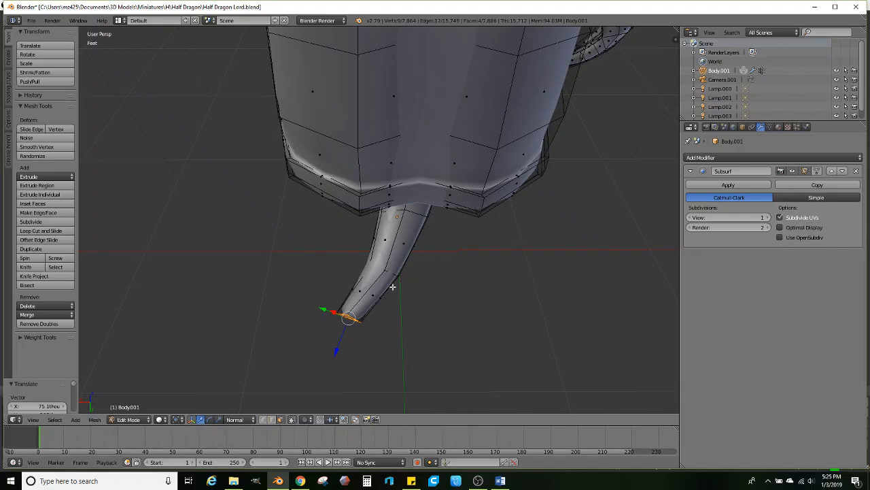
- Enlarge the tail's last segment by about 1.15, then rotate its end faces and scale them by 1.101
middle_click_drag(449, 281, 461, 287)
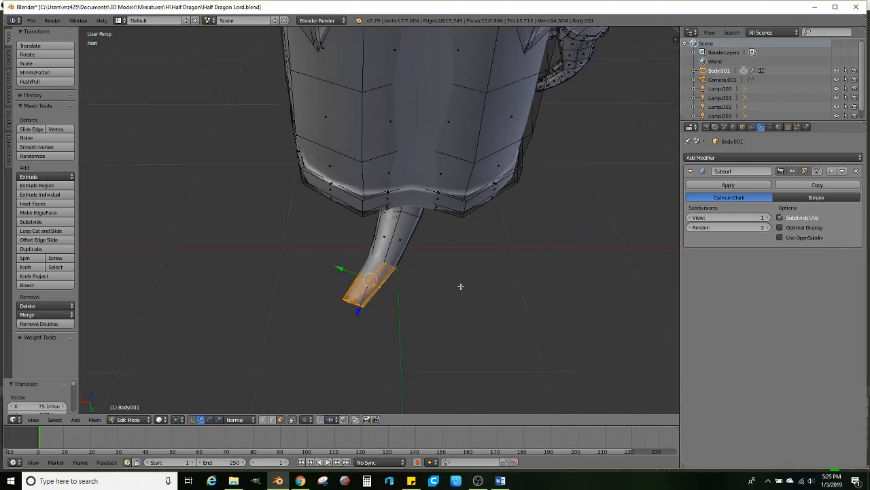
key("s")
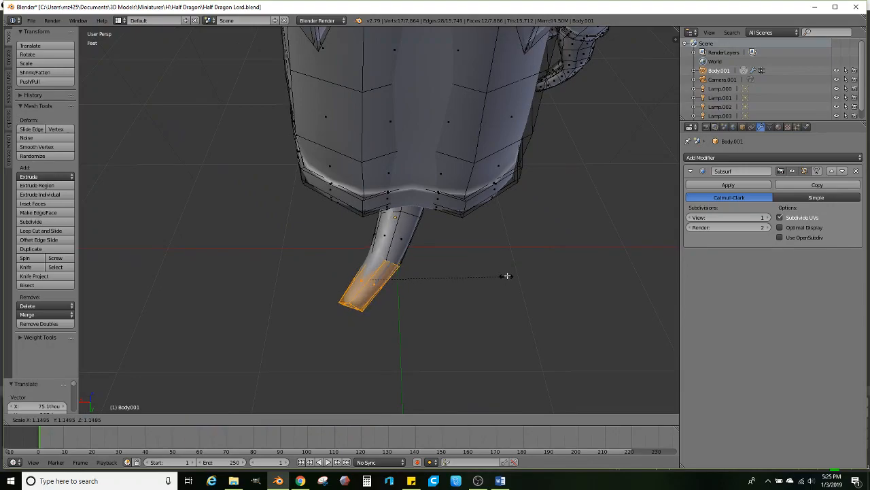
left_click(505, 275)
middle_click_drag(451, 292, 468, 256)
middle_click_drag(402, 302, 438, 255)
key("r")
left_click(454, 301)
key("s")
left_click(508, 283)
- Extrude another tail segment sideways, reposition its end faces and rotate them by about 15.7°
mouse_move(508, 283)
middle_mouse_down()
mouse_move(461, 256)
mouse_move(511, 276)
middle_mouse_up()
key("e")
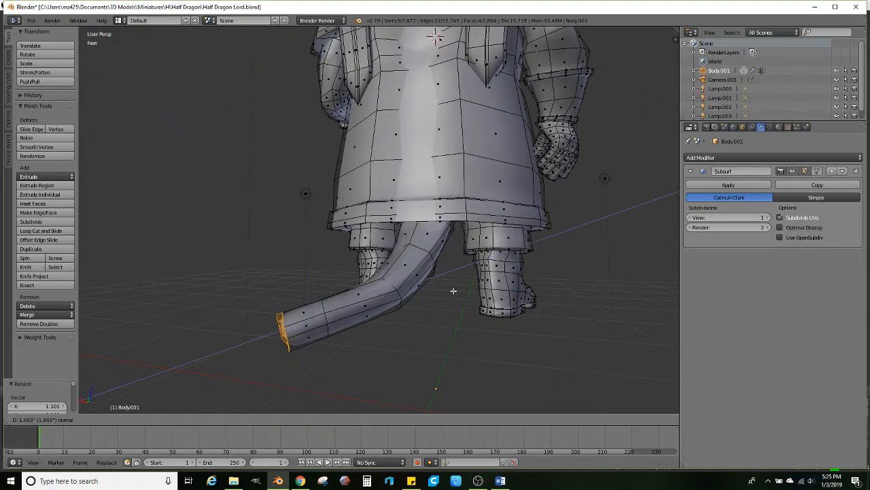
left_click(362, 315)
key("g")
left_click(356, 276)
middle_click_drag(355, 276, 403, 365)
key("g")
left_click(427, 329)
key("r")
left_click(446, 340)
middle_click_drag(447, 340, 417, 274)
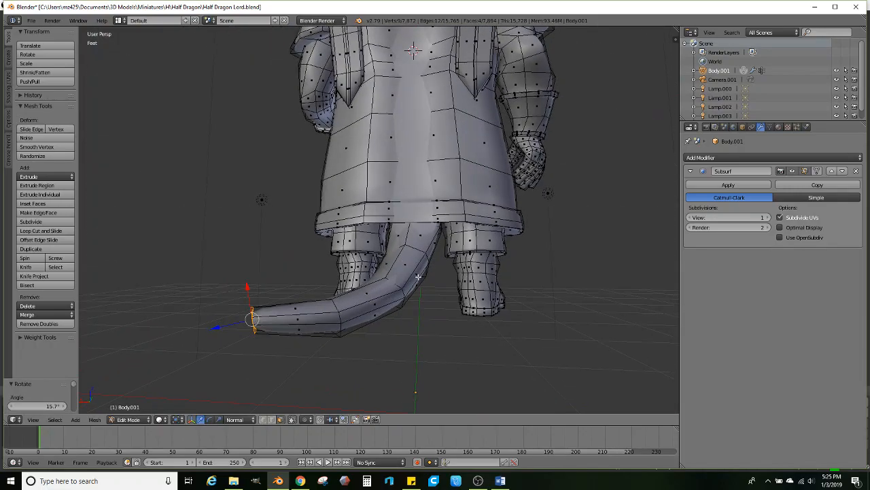
- Extrude the tail's tip segment, shrink its end faces, then move them and rotate them by about 12.3°
key("e")
left_click(412, 292)
key("s")
left_click(316, 318)
key("g")
left_click(329, 288)
key("r")
left_click(324, 326)
- Import the Medium Creature base from an STL file
middle_click_drag(324, 328, 464, 331)
scroll(345, 301, "down", 4)
middle_click_drag(345, 301, 423, 324)
scroll(423, 323, "down", 2)
scroll(423, 323, "down", 3)
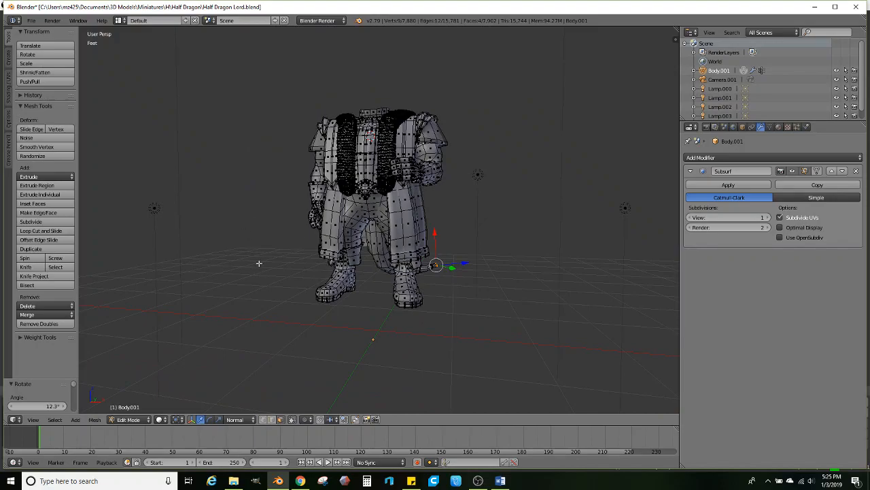
left_click(32, 20)
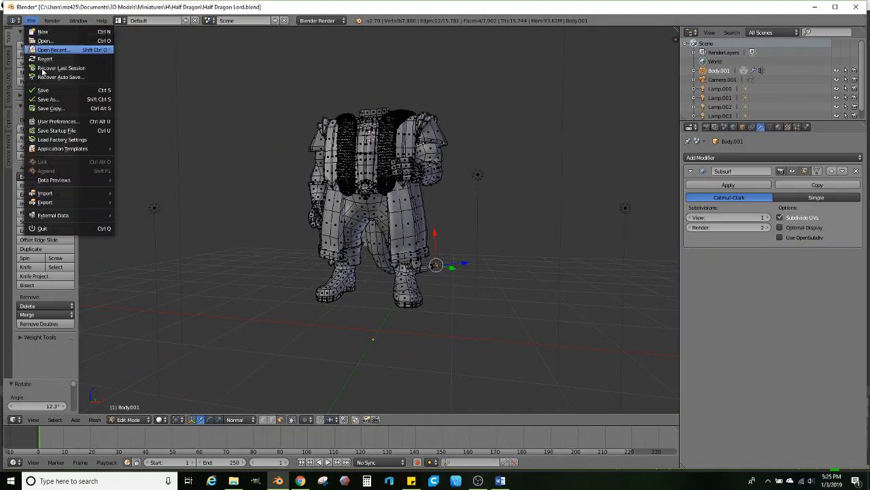
mouse_move(41, 196)
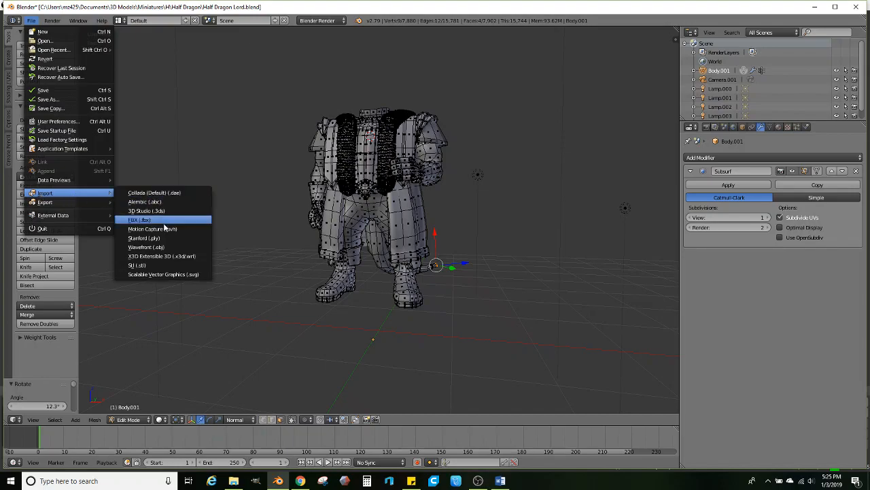
left_click(148, 264)
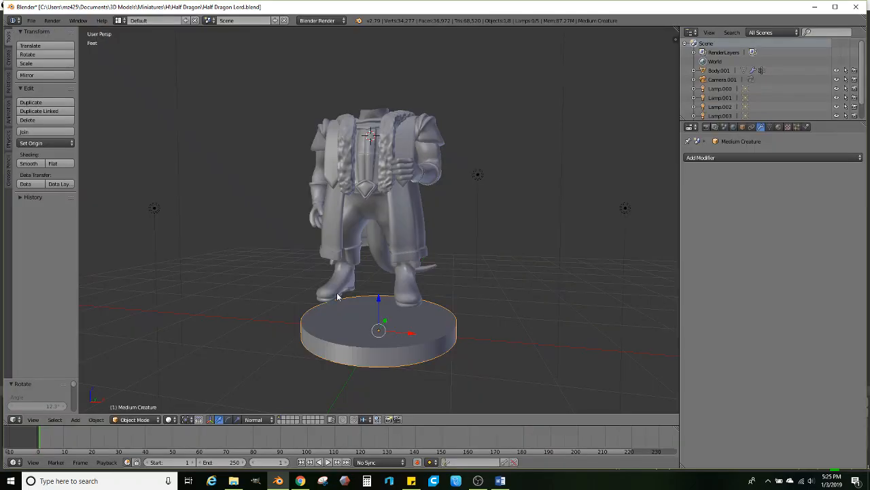
- Select the body and set its origin to the surface center of mass
middle_click_drag(338, 295, 287, 277)
right_click(341, 225)
middle_click_drag(341, 226, 299, 242)
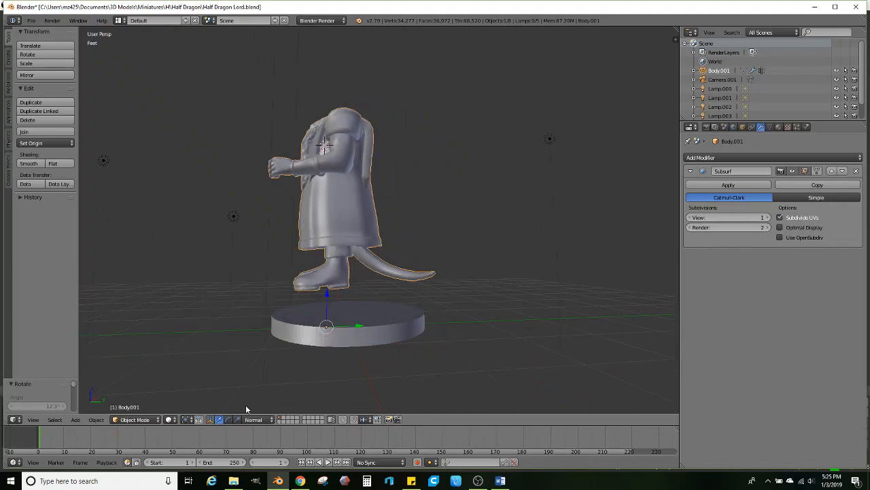
left_click(39, 144)
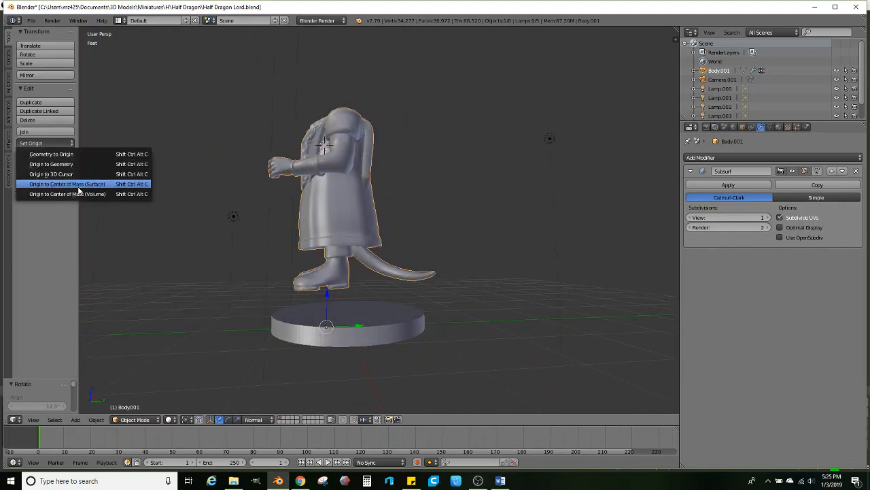
left_click(75, 187)
- Move the body down onto the round base, adjust its position and scale it to fit
left_click_drag(326, 136, 330, 160)
middle_click_drag(329, 161, 410, 184)
scroll(400, 168, "up", 1)
left_click_drag(382, 158, 392, 118)
key("s")
left_click(513, 170)
middle_click_drag(393, 118, 418, 249)
- Select the exposed tail faces in Edit Mode, switch to Global orientation and shift the tail slightly downward
key("Tab")
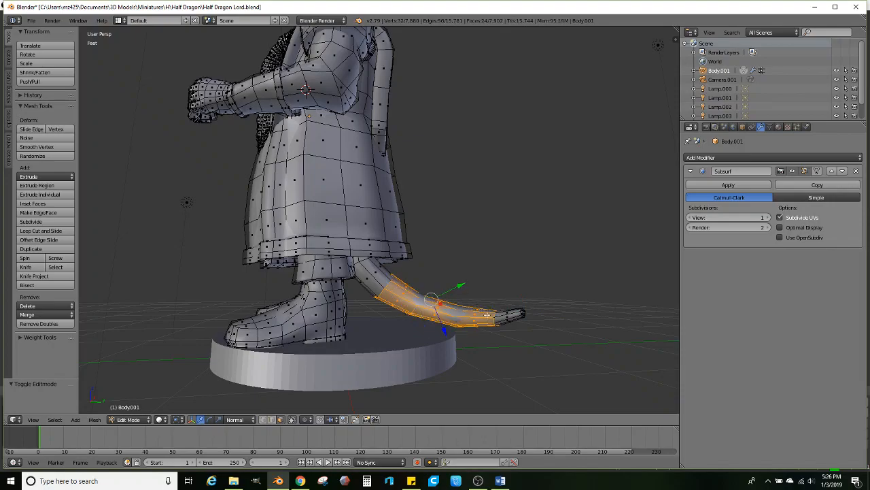
key("z")
mouse_move(484, 337)
left_mouse_down("ctrl")
mouse_move(488, 280)
mouse_move(496, 285)
left_mouse_up("ctrl")
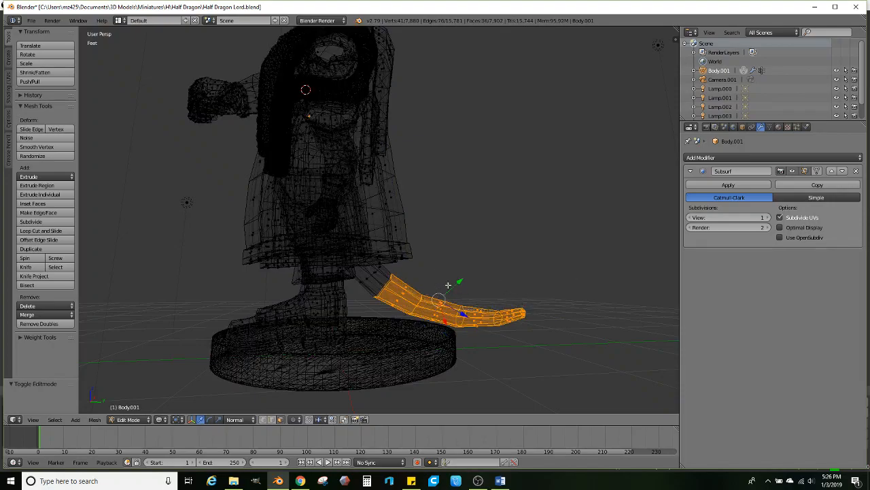
left_click(236, 419)
left_click(244, 367)
key("z")
left_click_drag(421, 257, 427, 265)
middle_click_drag(442, 276, 323, 307)
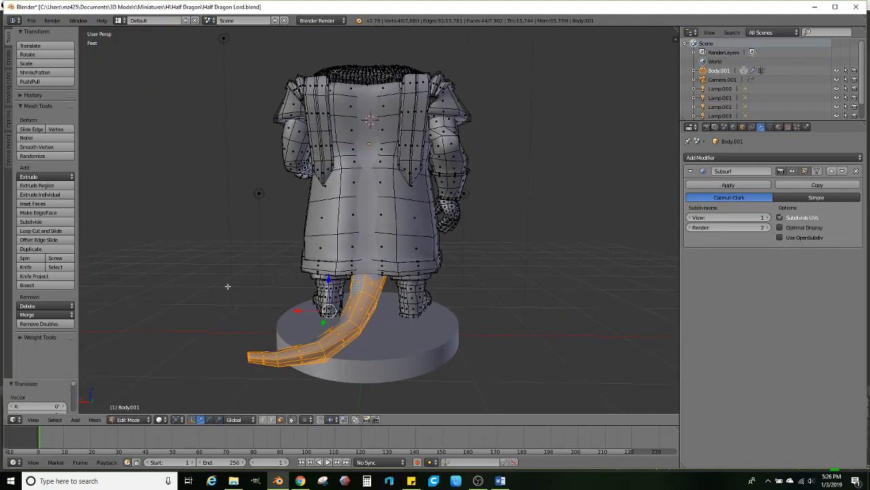
- Select the raised hand with its cuff in wireframe and pull them back toward the body
middle_click_drag(214, 281, 335, 339)
scroll(414, 290, "down", 4)
scroll(416, 296, "up", 1)
scroll(383, 286, "up", 2)
right_click(303, 325)
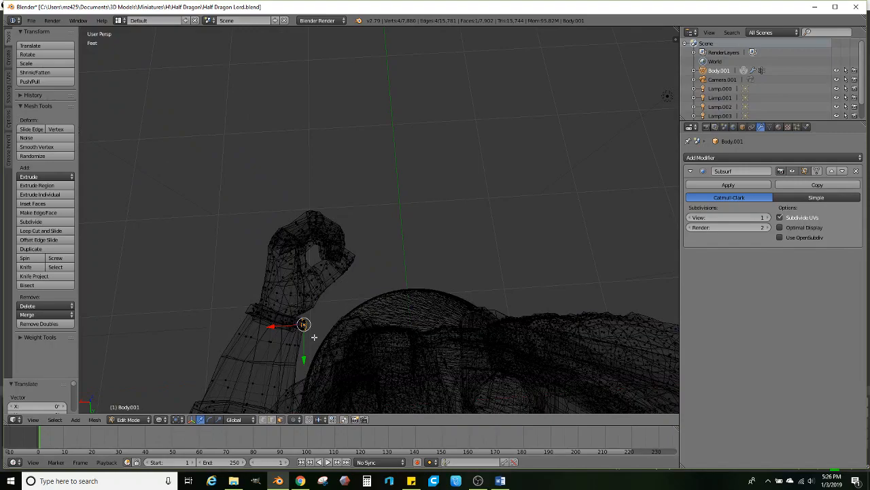
mouse_move(217, 290)
left_mouse_down("ctrl")
mouse_move(408, 210)
mouse_move(373, 256)
left_mouse_up("ctrl")
mouse_move(373, 256)
middle_mouse_down()
mouse_move(399, 252)
mouse_move(400, 262)
middle_mouse_up()
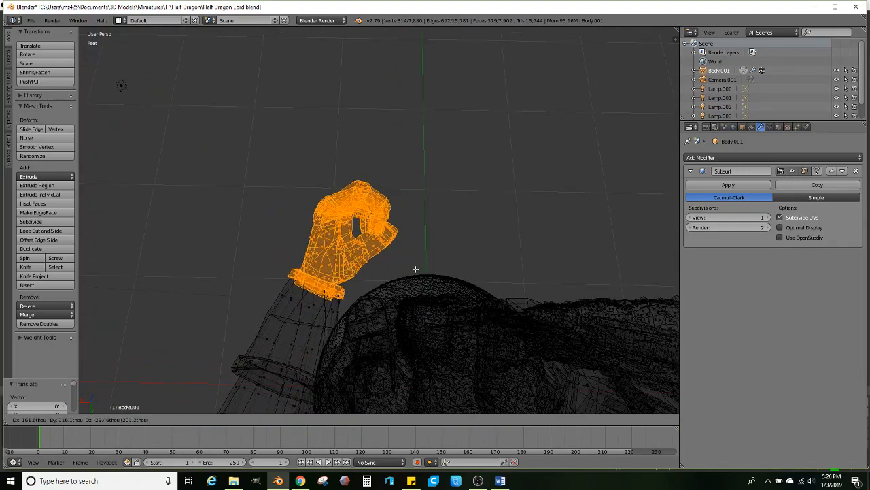
left_click(416, 271)
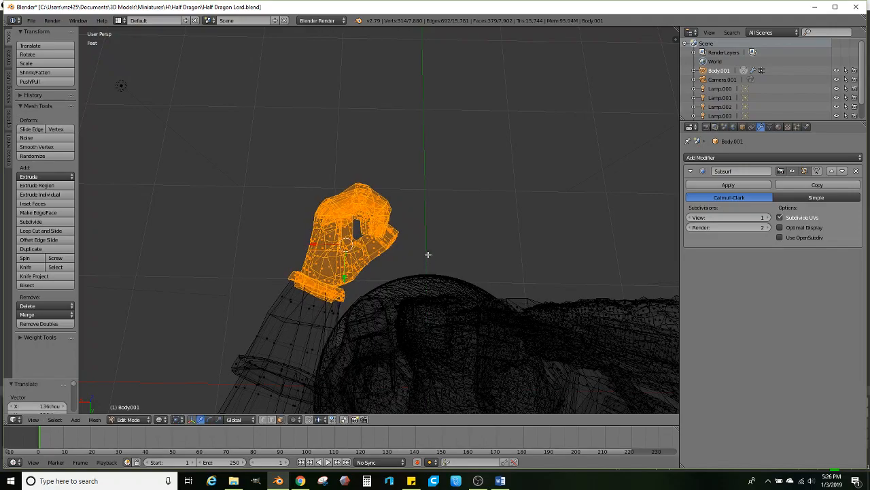
- Extend the raised hand selection to the adjoining forearm faces and move them back toward the body
right_click(425, 252)
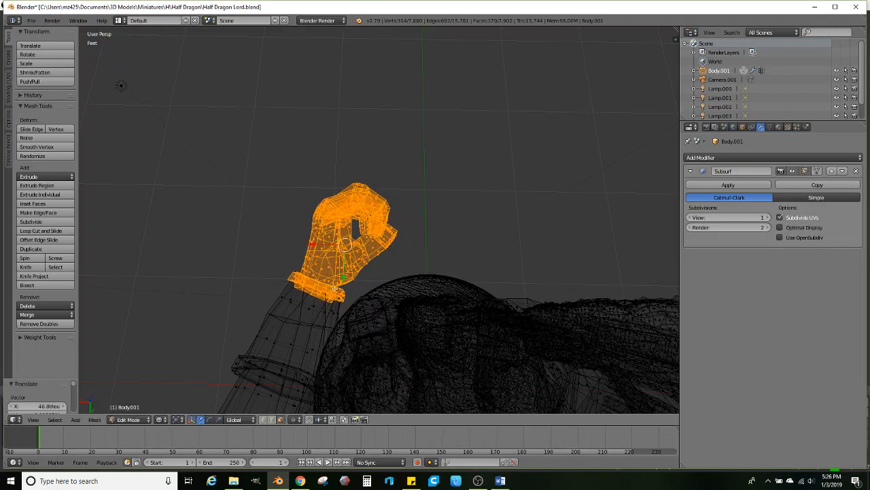
middle_click_drag(424, 250, 296, 310)
middle_click_drag(317, 274, 419, 275)
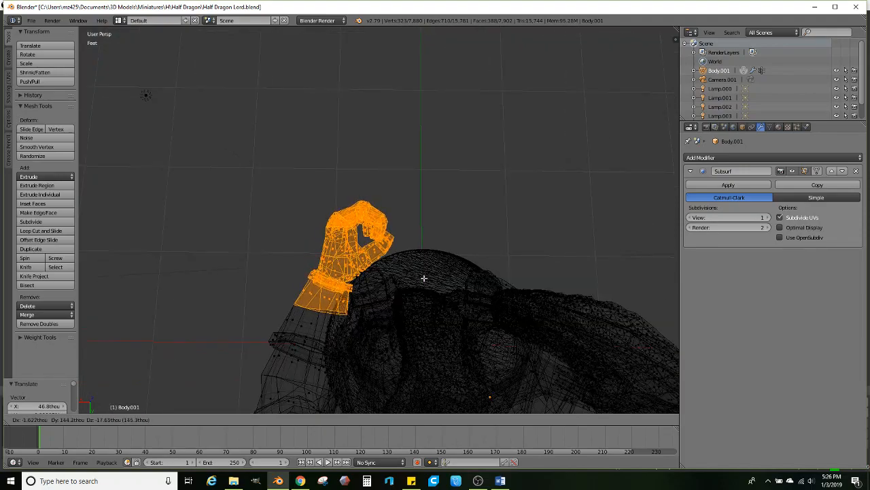
mouse_move(423, 278)
middle_mouse_down()
mouse_move(415, 247)
mouse_move(460, 255)
mouse_move(556, 243)
mouse_move(113, 289)
mouse_move(408, 265)
mouse_move(395, 258)
mouse_move(493, 258)
mouse_move(355, 241)
mouse_move(410, 241)
mouse_move(380, 236)
mouse_move(408, 224)
mouse_move(353, 229)
mouse_move(388, 235)
mouse_move(354, 259)
middle_mouse_up()
scroll(395, 258, "down", 3)
scroll(410, 216, "up", 3)
scroll(410, 217, "up", 4)
key("z")
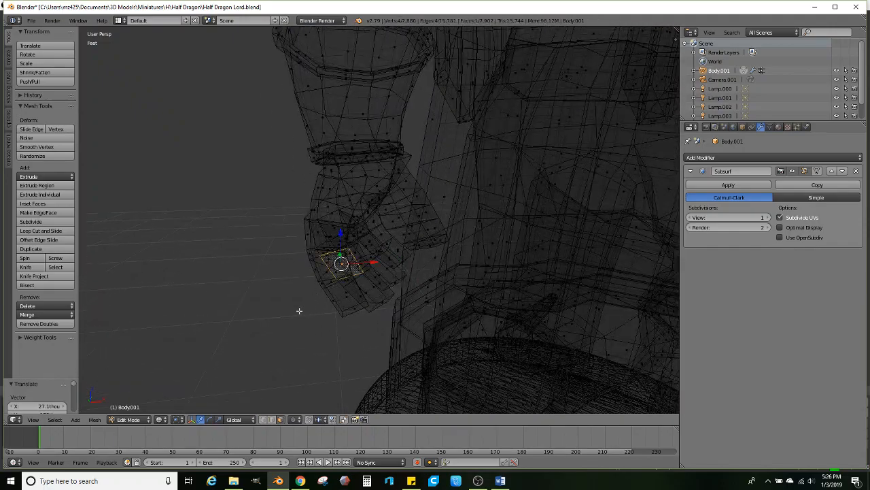
mouse_move(411, 136)
left_mouse_down("ctrl")
mouse_move(247, 157)
mouse_move(343, 189)
left_mouse_up("ctrl")
middle_click_drag(440, 252, 609, 252)
key("z")
scroll(610, 251, "down", 3)
right_click(310, 275, "shift")
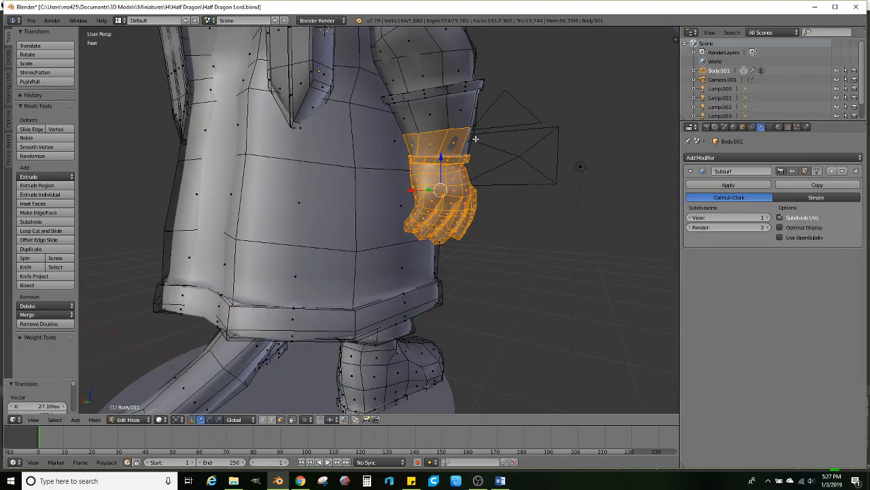
- Select all faces of the lowered open hand up to the wrist cuff using wireframe display
middle_click_drag(476, 141, 333, 256)
scroll(405, 246, "up", 3)
key("z")
right_click(332, 258)
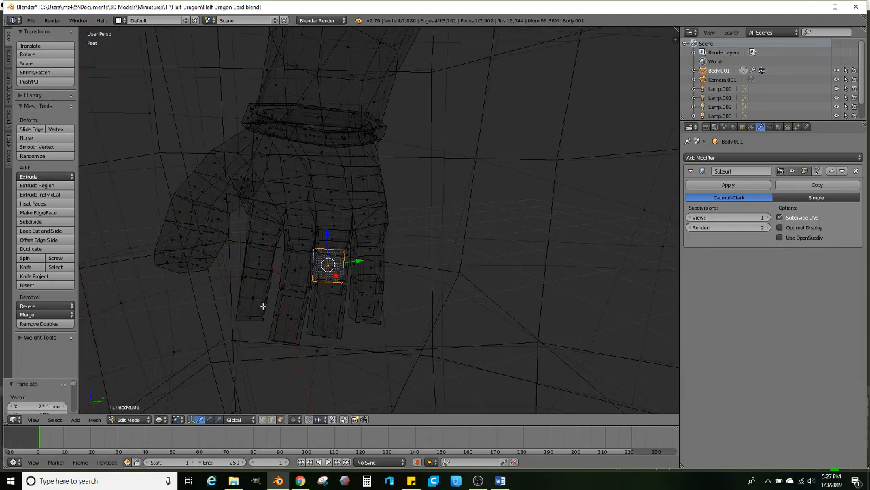
mouse_move(303, 350)
left_mouse_down("ctrl")
mouse_move(391, 306)
mouse_move(416, 200)
mouse_move(347, 157)
mouse_move(248, 144)
mouse_move(134, 220)
mouse_move(141, 277)
left_mouse_up("ctrl")
key("shift+l")
middle_click_drag(218, 217, 353, 214)
key("z")
mouse_move(410, 191)
middle_mouse_down()
mouse_move(388, 191)
mouse_move(415, 178)
middle_mouse_up()
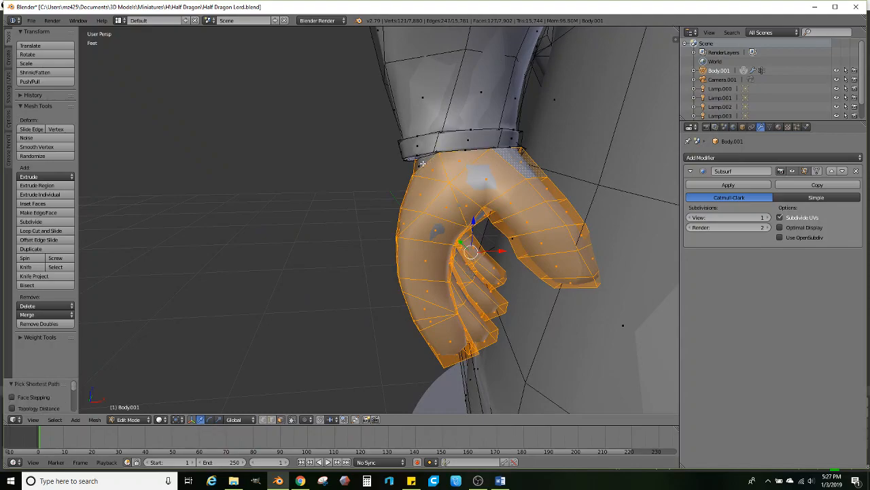
mouse_move(465, 187)
middle_mouse_down()
mouse_move(436, 190)
mouse_move(462, 187)
middle_mouse_up()
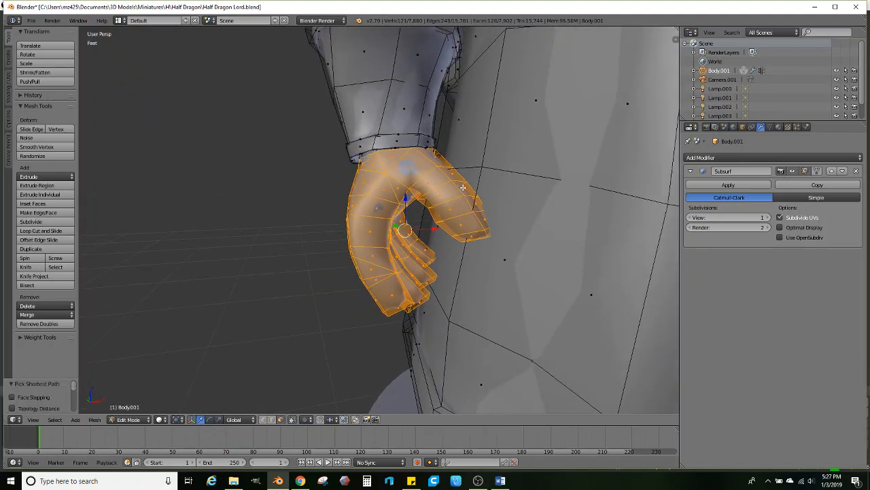
- Rotate and shift the lowered hand slightly so it lines up with the wrist cuff from several angles
key("r")
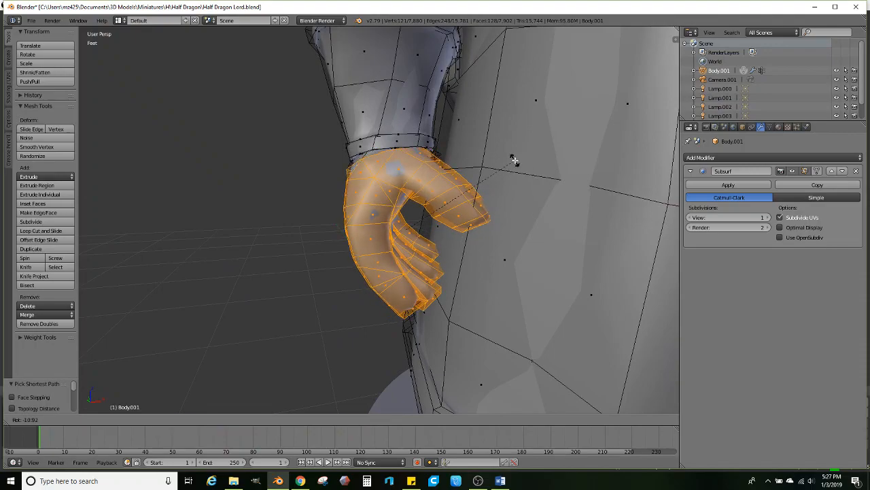
left_click(514, 161)
key("g")
left_click(531, 164)
middle_click_drag(408, 210, 529, 264)
key("r")
left_click(531, 208)
key("r")
left_click(525, 230)
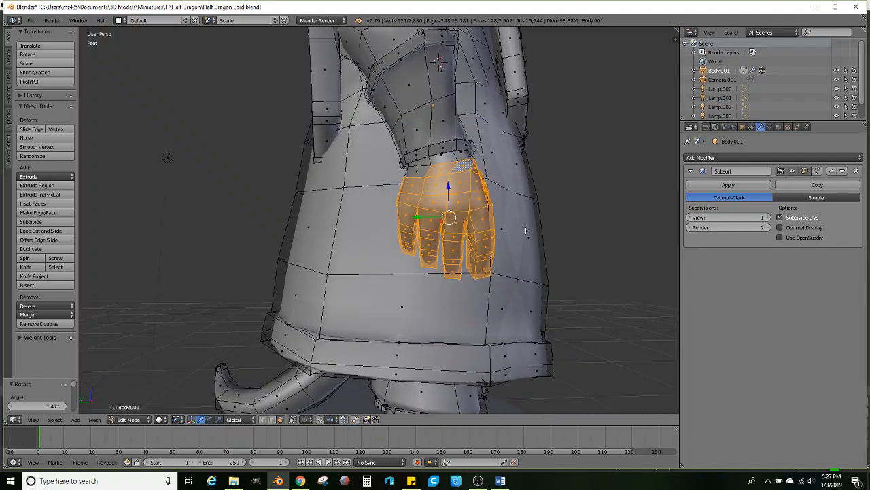
key("r")
left_click(518, 201)
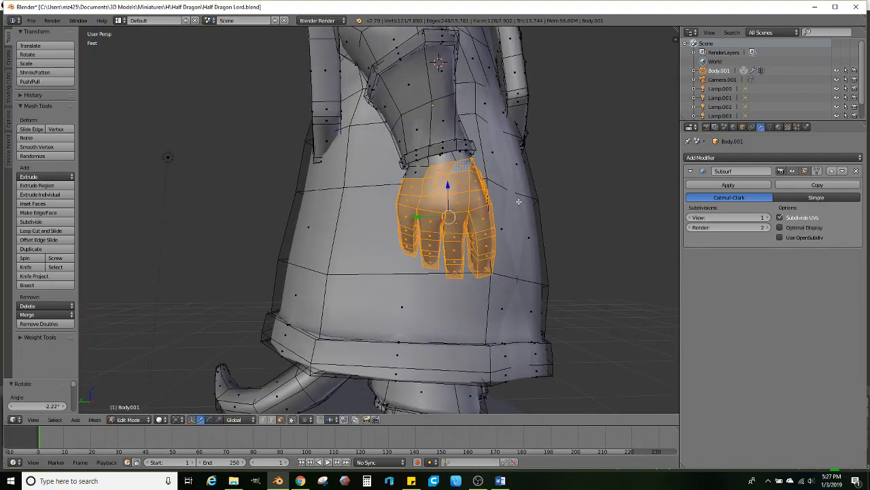
- Switch to Normal orientation, then scale the lowered hand and nudge it into place before returning to Object Mode
left_click(233, 419)
left_click(235, 389)
key("s")
left_click(452, 251)
key("g")
left_click(453, 252)
middle_click_drag(448, 244, 377, 242)
scroll(357, 235, "down", 5)
key("Tab")
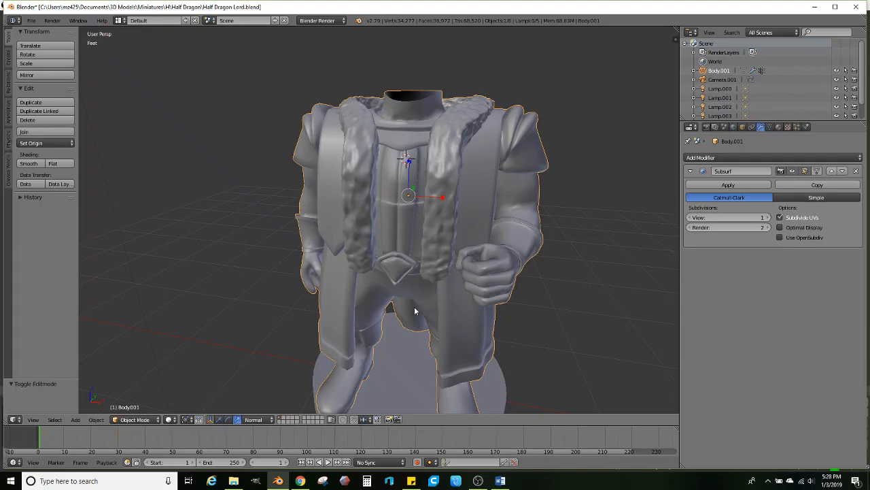
- Select two faces at the elbow of the lowered arm, scale them to about 0.85 and shift them
scroll(423, 289, "down", 3)
mouse_move(471, 289)
middle_mouse_down()
mouse_move(342, 308)
mouse_move(481, 303)
mouse_move(431, 280)
mouse_move(443, 275)
mouse_move(432, 268)
mouse_move(361, 270)
mouse_move(555, 272)
mouse_move(471, 299)
middle_mouse_up()
scroll(471, 299, "up", 3)
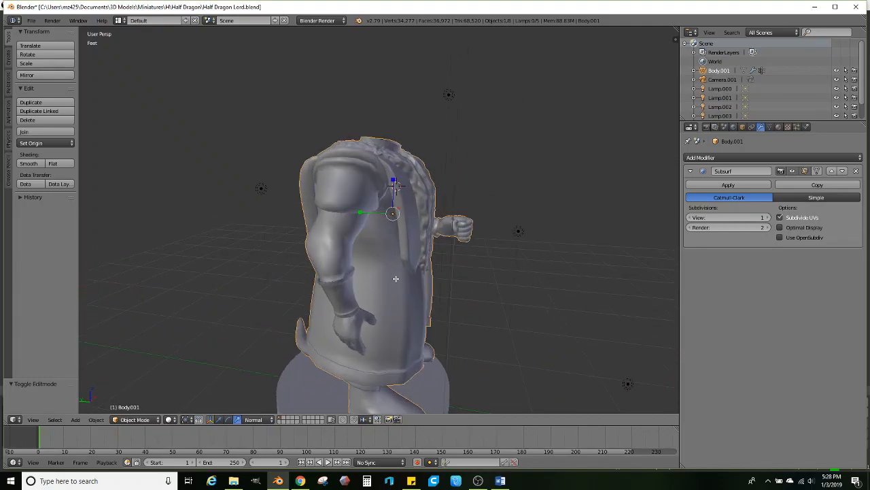
key("Tab")
scroll(476, 272, "up", 5)
right_click(471, 252)
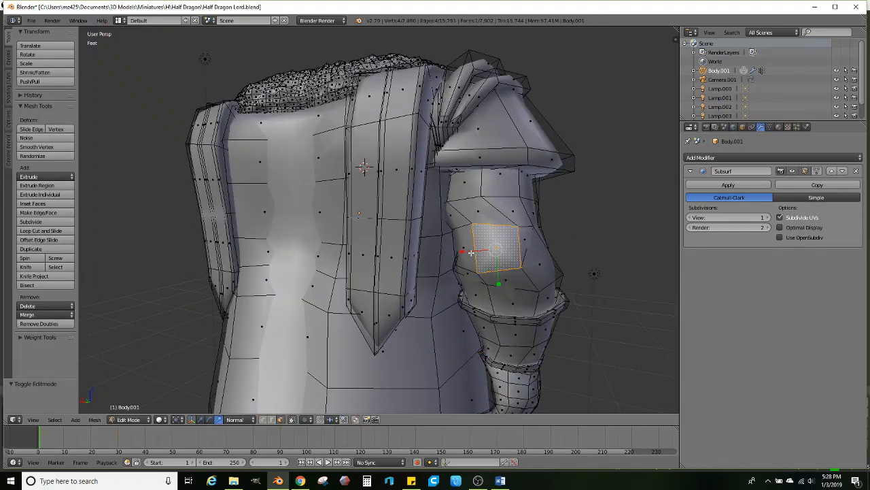
middle_click_drag(468, 256, 429, 252)
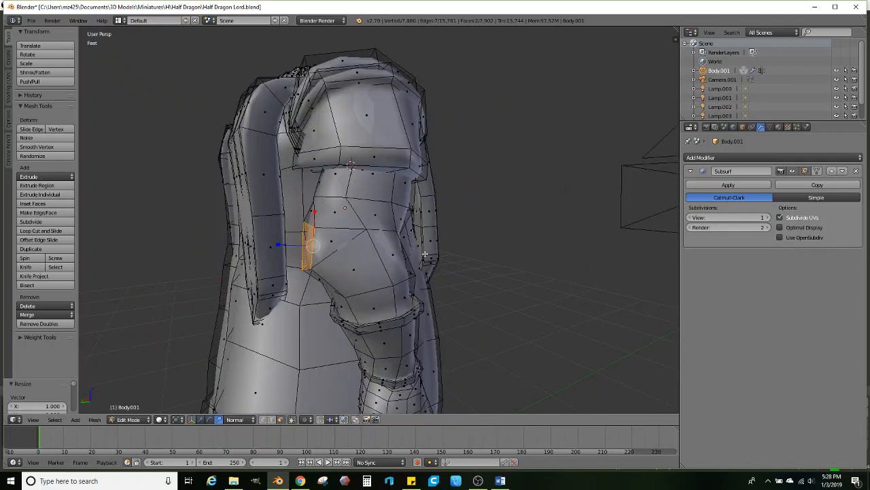
key("s")
left_click(403, 247)
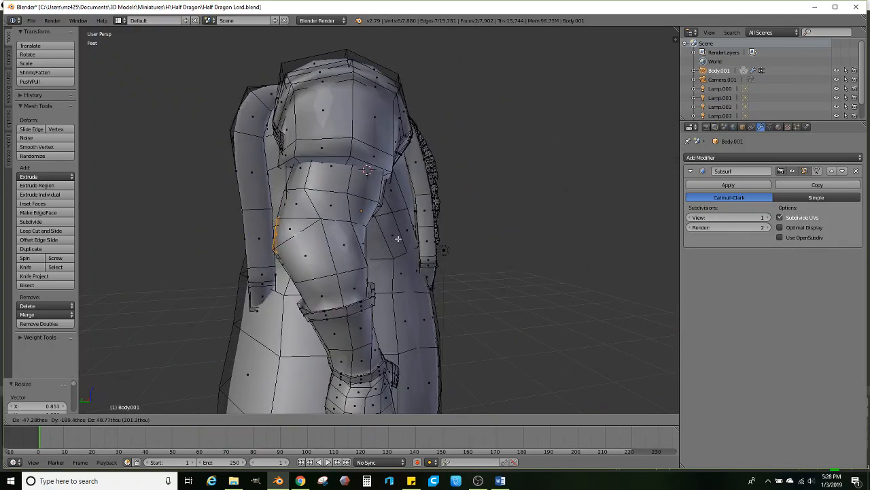
left_click(400, 237)
scroll(447, 249, "down", 8)
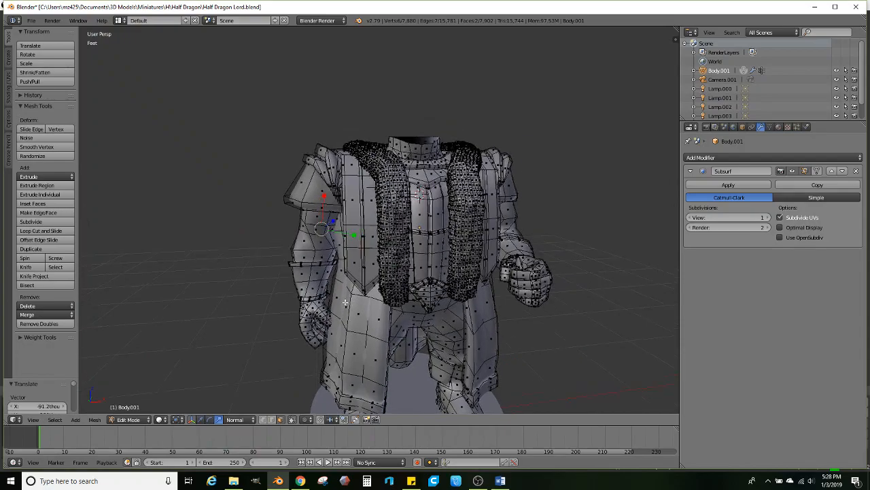
middle_click_drag(375, 282, 338, 296)
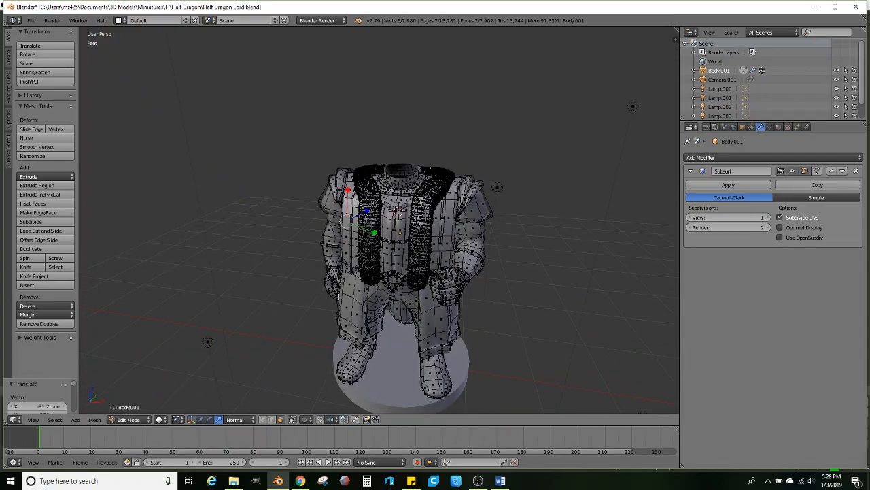
- Import the Head Base Sphere STL from the Basics folder
left_click(10, 59)
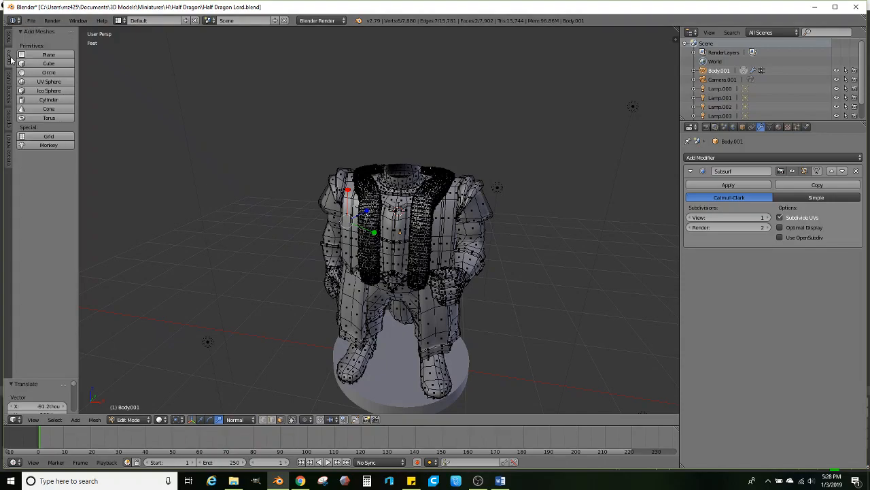
left_click(31, 20)
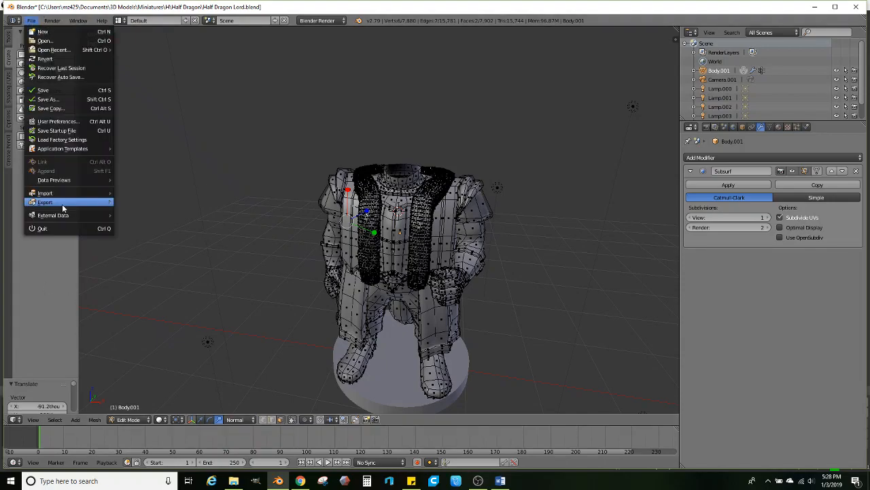
mouse_move(48, 194)
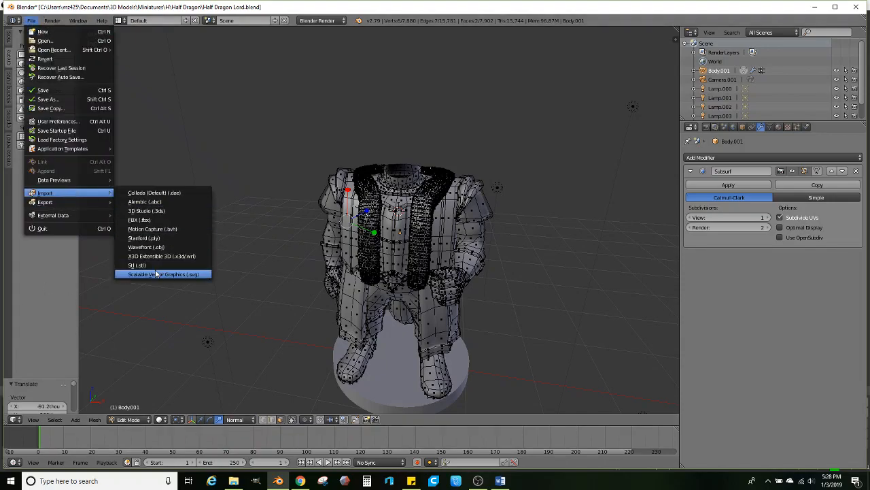
left_click(137, 265)
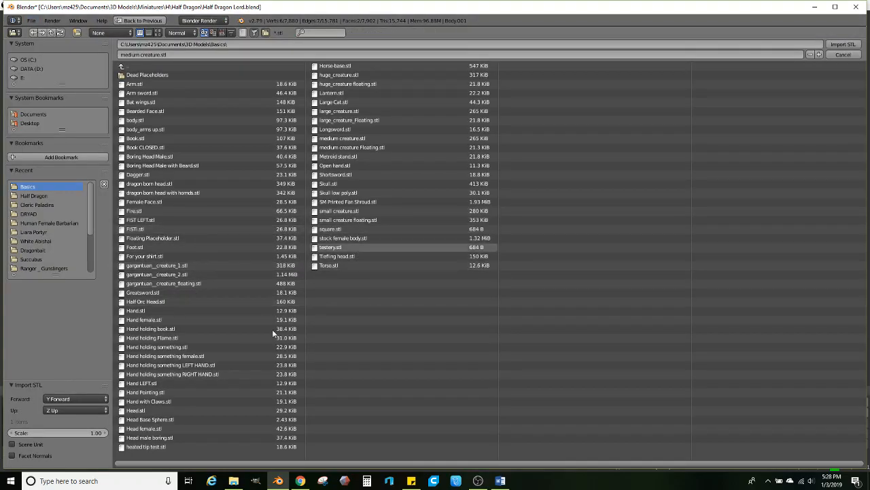
double_click(231, 419)
- Convert the imported sphere's triangles to quads and switch to Global orientation
mouse_move(344, 272)
middle_mouse_down()
mouse_move(341, 252)
mouse_move(353, 272)
middle_mouse_up()
key("Tab")
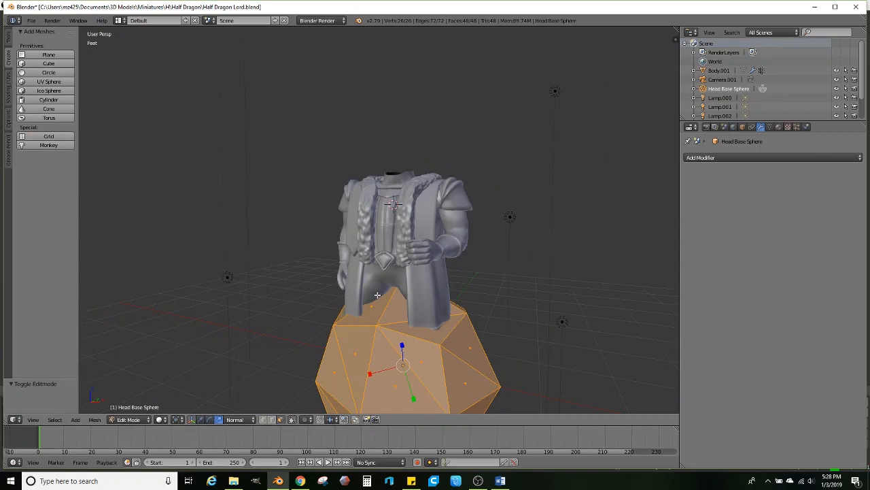
key("alt+j")
left_click(246, 420)
left_click(225, 412)
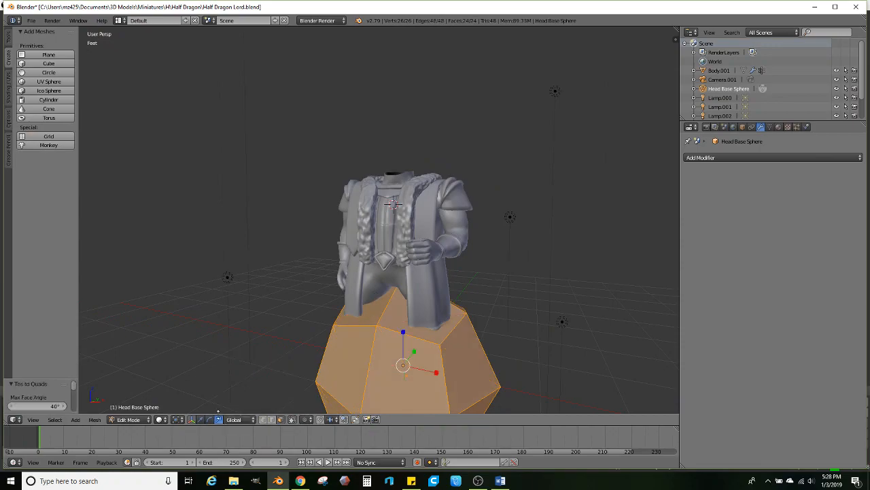
- Raise the head sphere above the body, shrink it and shift it toward the neck
key("Tab")
left_click_drag(405, 337, 431, 92)
middle_click_drag(433, 101, 359, 192)
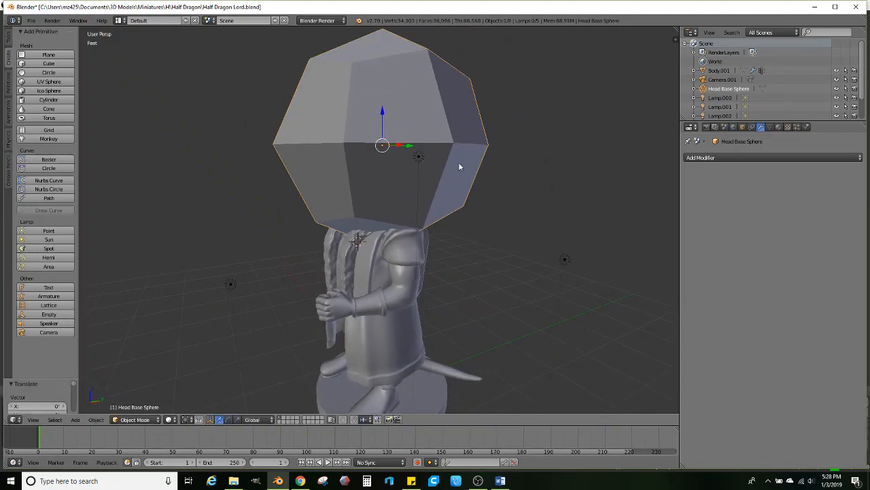
key("s")
left_click(389, 163)
middle_click_drag(389, 162, 395, 151)
left_click_drag(408, 145, 364, 141)
middle_click_drag(372, 153, 411, 142)
- Resize the head sphere to roughly head size and position it just above the neck opening
key("s")
left_click(459, 155)
left_click_drag(392, 125, 393, 151)
middle_click_drag(412, 154, 343, 176)
left_click_drag(373, 199, 384, 201)
middle_click_drag(350, 211, 398, 227)
scroll(401, 239, "up", 3)
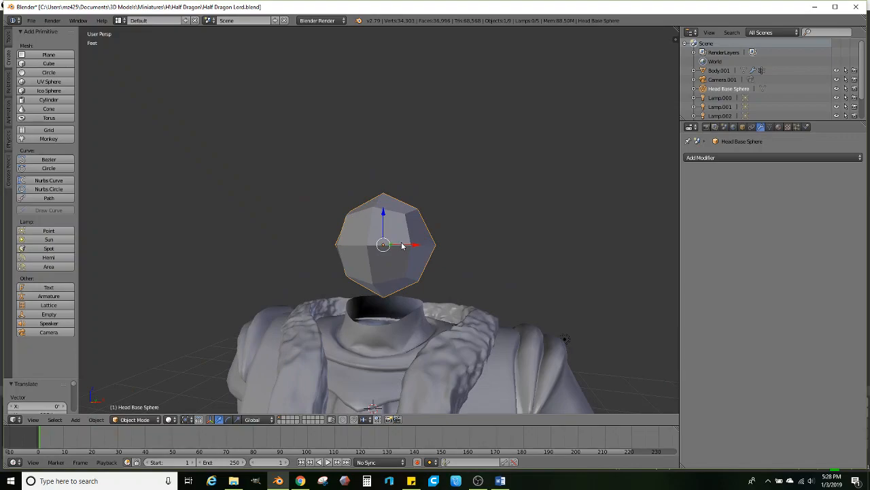
- Subdivide the whole head sphere with one cut and smooth its vertices
middle_click_drag(416, 252, 408, 271)
scroll(384, 257, "up", 2)
key("Tab")
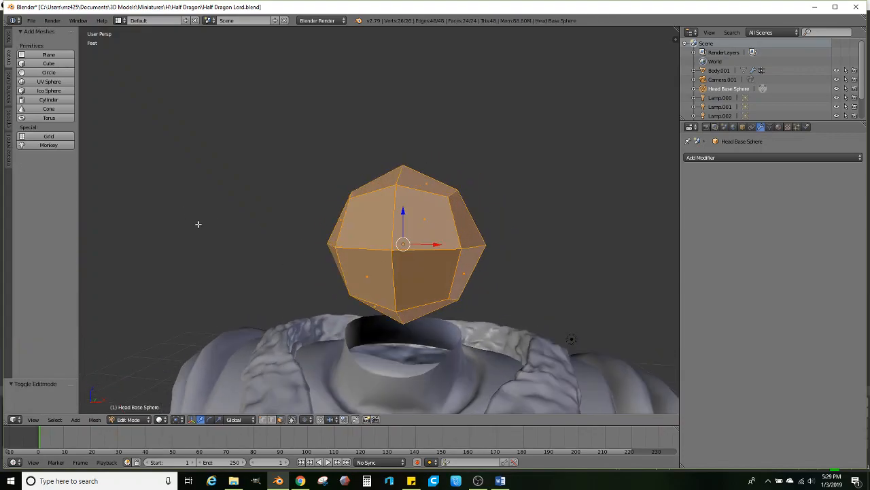
left_click(8, 87)
left_click(8, 46)
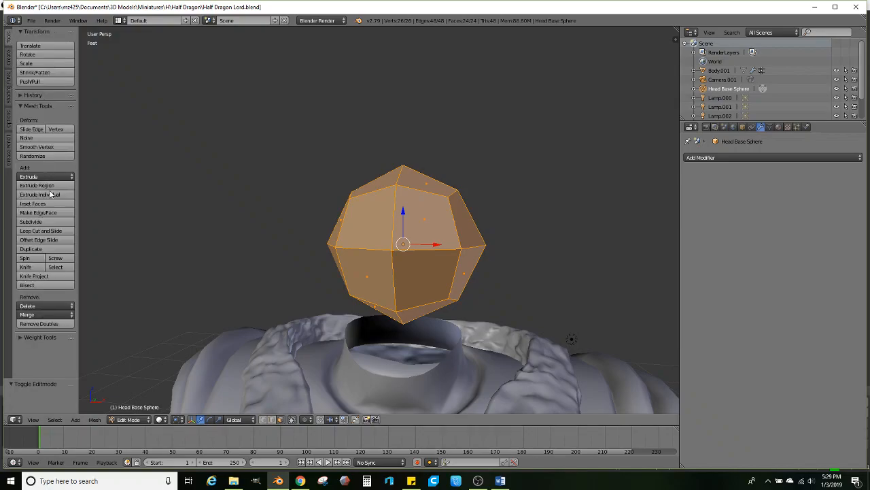
left_click(41, 222)
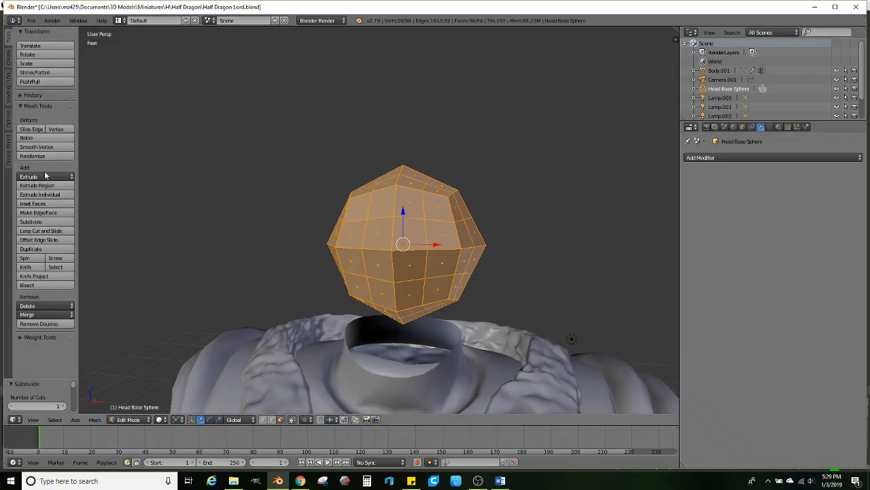
left_click(53, 146)
- Scale the smoothed head mesh up to about 1.126
scroll(476, 238, "down", 2)
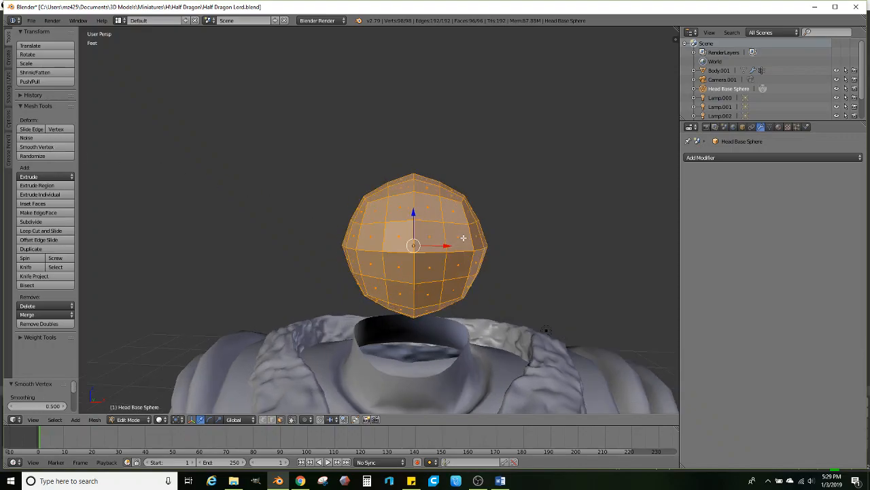
key("s")
left_click(531, 239)
middle_click_drag(531, 239, 468, 235)
- Select the faces on the negative X half of the head sphere and delete them
scroll(467, 235, "up", 1)
middle_click_drag(400, 244, 363, 239)
right_click(320, 197)
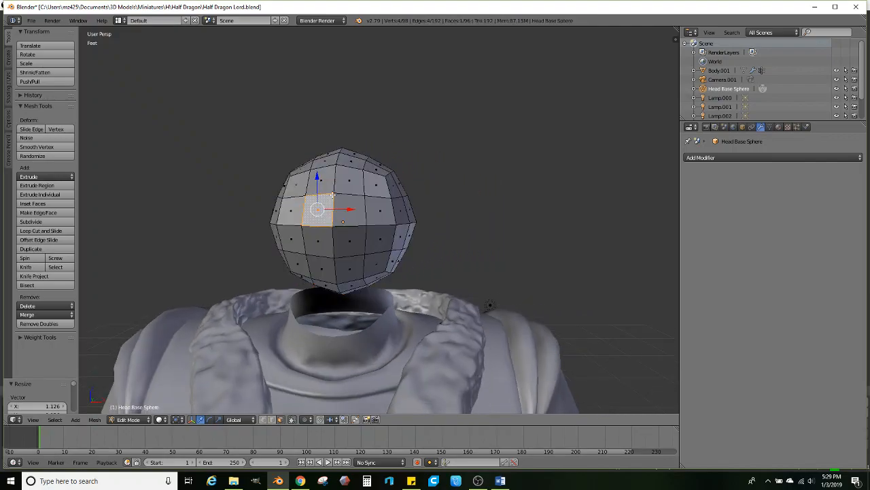
key("z")
mouse_move(309, 309)
left_mouse_down("ctrl")
mouse_move(348, 225)
mouse_move(204, 195)
mouse_move(260, 198)
left_mouse_up("ctrl")
middle_click_drag(260, 198, 373, 159)
right_click(381, 147, "alt+shift")
right_click(382, 144, "alt+shift")
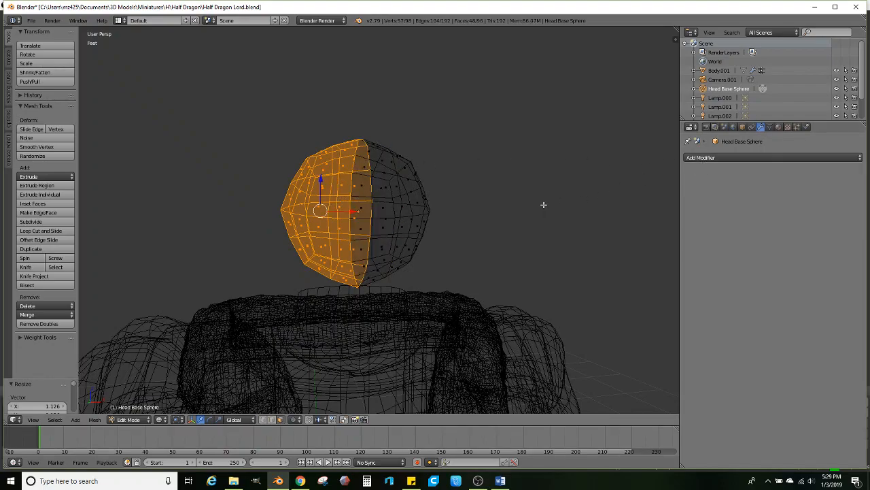
key("x")
left_click(523, 162)
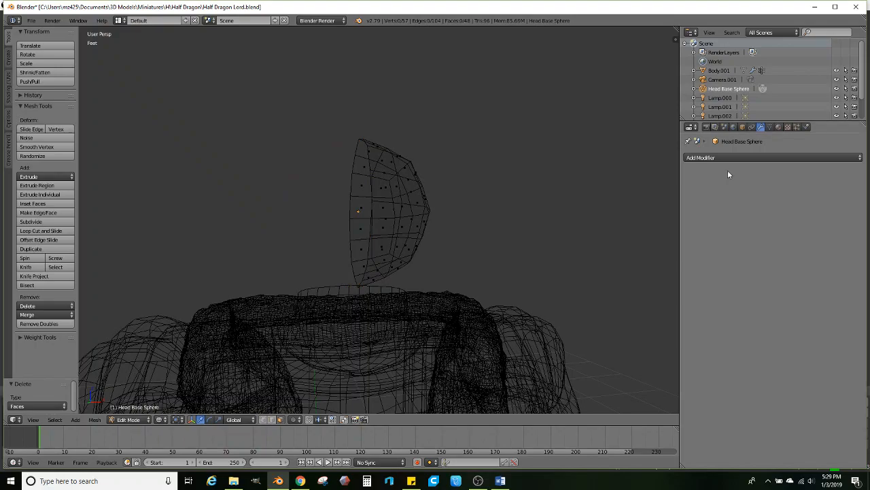
- Add a Mirror modifier on the X axis to the half sphere and return to solid shading
left_click(733, 158)
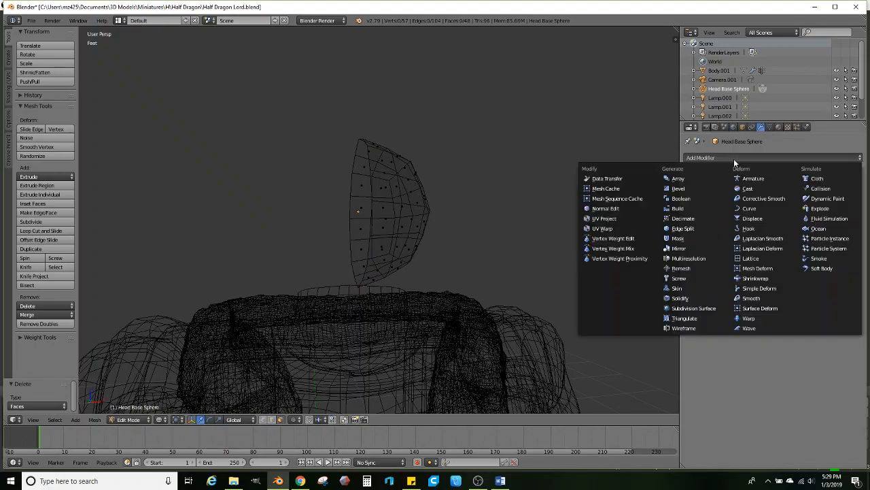
left_click(692, 249)
key("Tab")
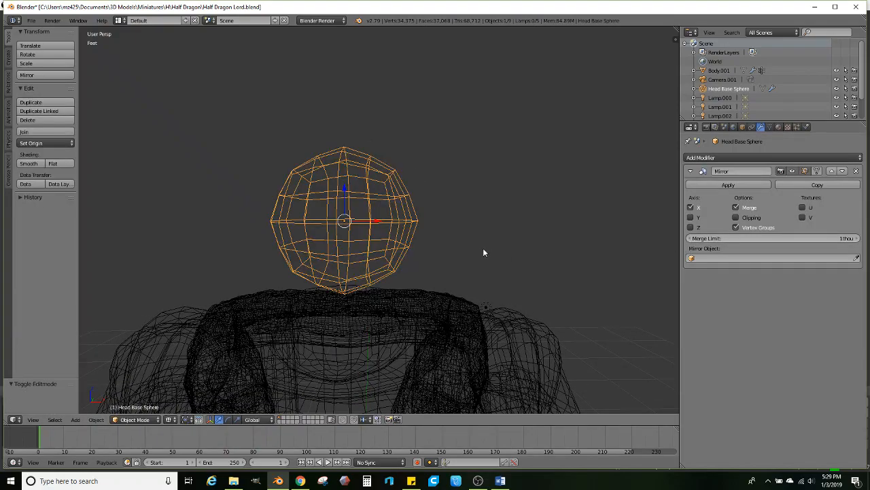
key("z")
middle_click_drag(484, 250, 404, 249)
- Move a lower head vertex along the Y axis and reposition a neighbouring vertex to start the jaw
key("Tab")
middle_click_drag(342, 253, 264, 303)
key("g")
key("y")
left_click(332, 284)
right_click(442, 266)
key("g")
left_click(488, 275)
- Reposition further vertices along the underside of the head to outline the jaw
key("g")
left_click(380, 284)
key("g")
left_click(325, 304)
key("g")
left_click(527, 314)
left_click_drag(320, 308, 288, 315)
middle_click_drag(288, 314, 276, 280)
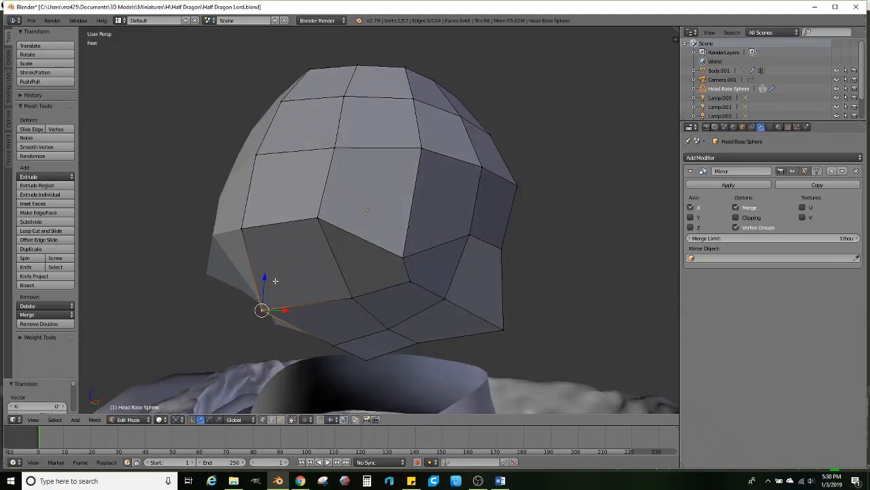
- Pull the central chin vertex down toward the neck and adjust a jaw vertex sideways
left_click_drag(268, 274, 267, 326)
middle_click_drag(267, 326, 383, 351)
left_click_drag(382, 351, 403, 346)
middle_click_drag(403, 346, 459, 299)
- Raise the outer vertex on the upper side of the head and adjust its neighbour to shape the brow
middle_click_drag(425, 229, 423, 155)
right_click(478, 150)
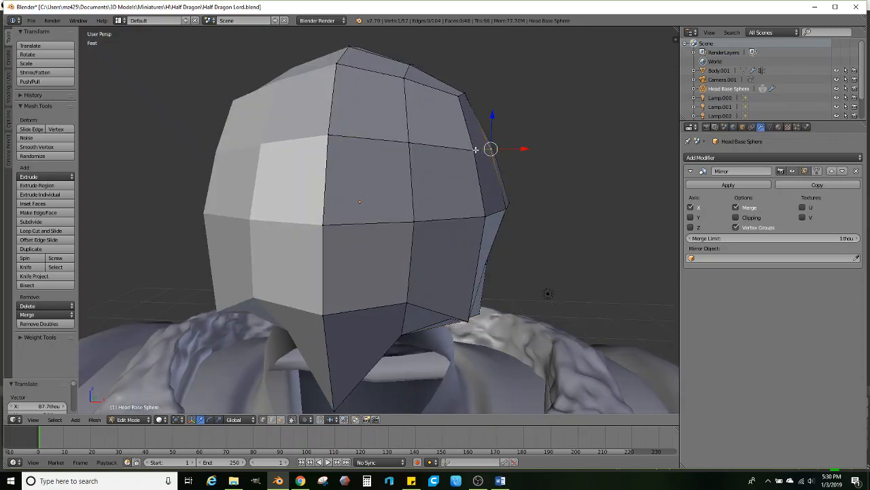
middle_click_drag(540, 204, 542, 173)
key("g")
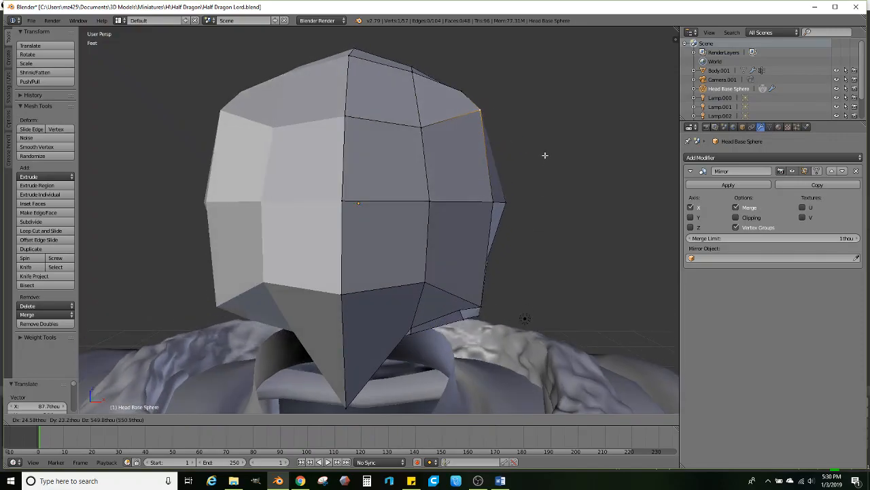
left_click(548, 142)
middle_click_drag(497, 126, 476, 121)
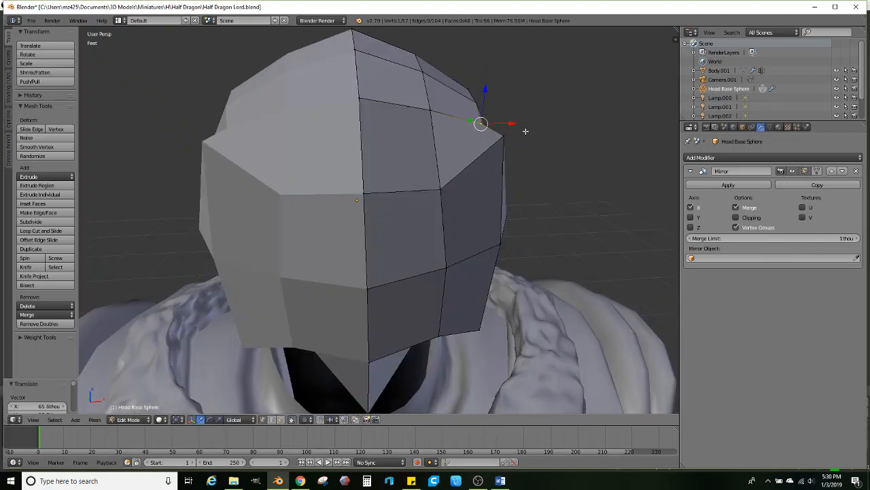
key("g")
left_click(502, 114)
- Reposition the vertices at the side of the upper face to refine the brow contour
middle_click_drag(538, 116, 342, 201)
key("g")
left_click(412, 137)
key("g")
left_click(359, 206)
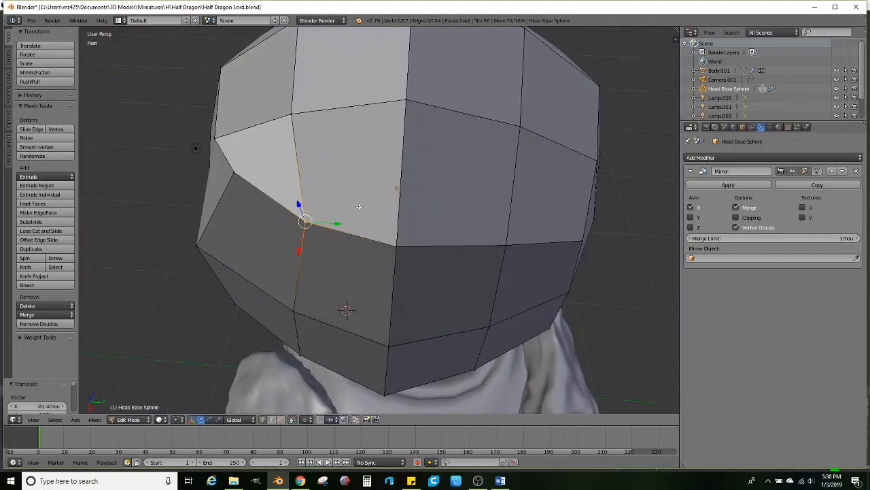
- Shift the front brow vertices beside the centre line to shape the inner brow
middle_click_drag(338, 248, 343, 249)
middle_click_drag(376, 217, 187, 239)
right_click(381, 182)
key("g")
left_click(419, 210)
key("g")
left_click(318, 206)
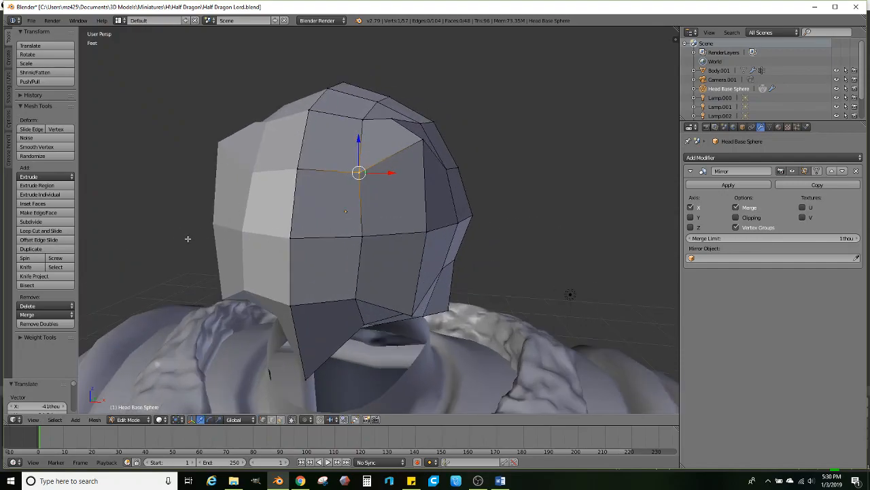
- Add a centred horizontal loop cut around the head at eye level
left_click(51, 232)
left_click(352, 206)
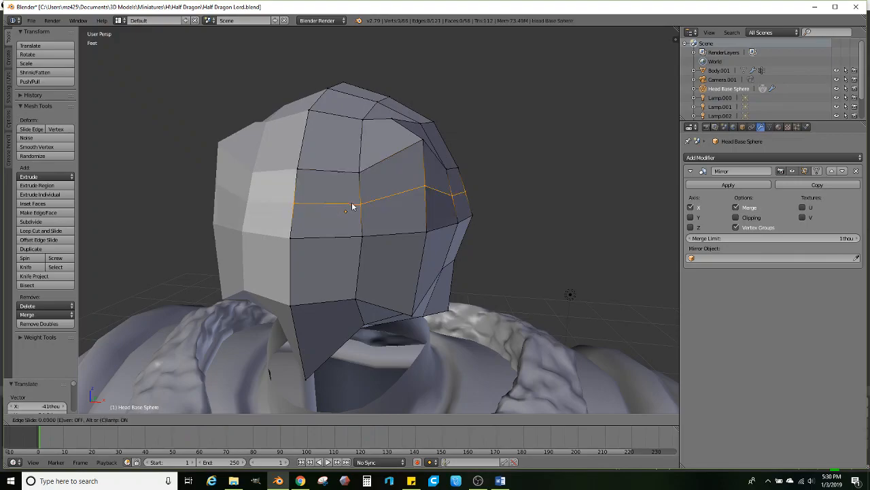
left_click(352, 206)
- Move the vertices around the new eye-level loop to outline an almond-shaped eye area
mouse_move(353, 206)
middle_mouse_down()
mouse_move(330, 209)
mouse_move(361, 214)
middle_mouse_up()
right_click(347, 193)
key("g")
left_click(355, 250)
right_click(427, 243)
key("g")
left_click(402, 235)
key("g")
left_click(298, 226)
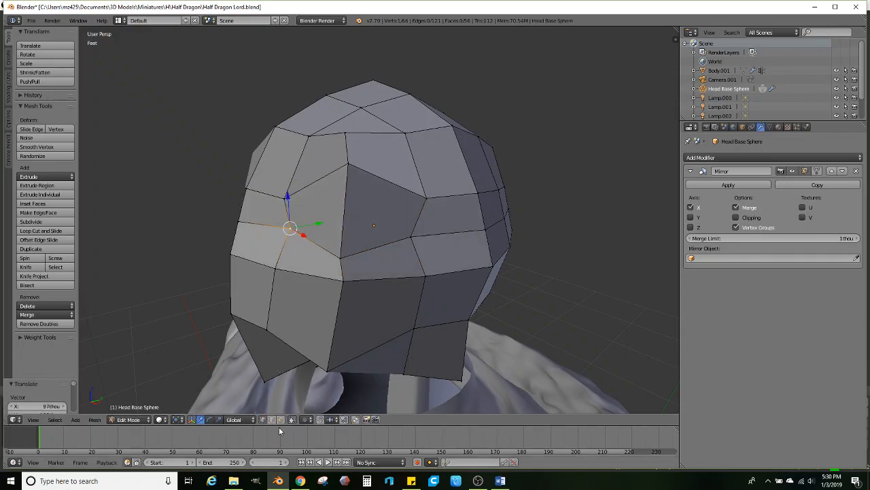
- Extrude the two eye faces and shrink them, scaling by about 0.73 and 0.885, to form the eye socket
right_click(379, 239)
right_click(327, 228, "ctrl")
middle_click_drag(325, 229, 401, 256)
scroll(430, 259, "up", 1)
key("e")
left_click(524, 253)
middle_click_drag(524, 252, 474, 228)
key("s")
left_click(474, 239)
key("s")
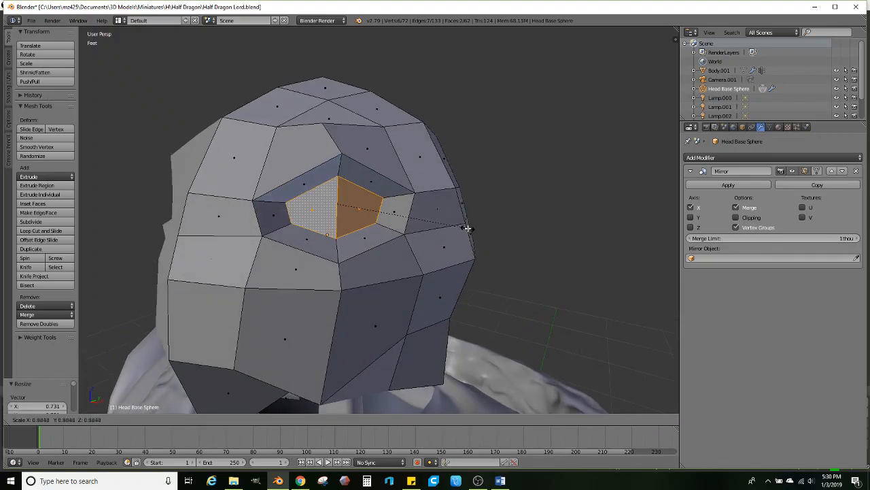
left_click(467, 229)
middle_click_drag(372, 290, 280, 271)
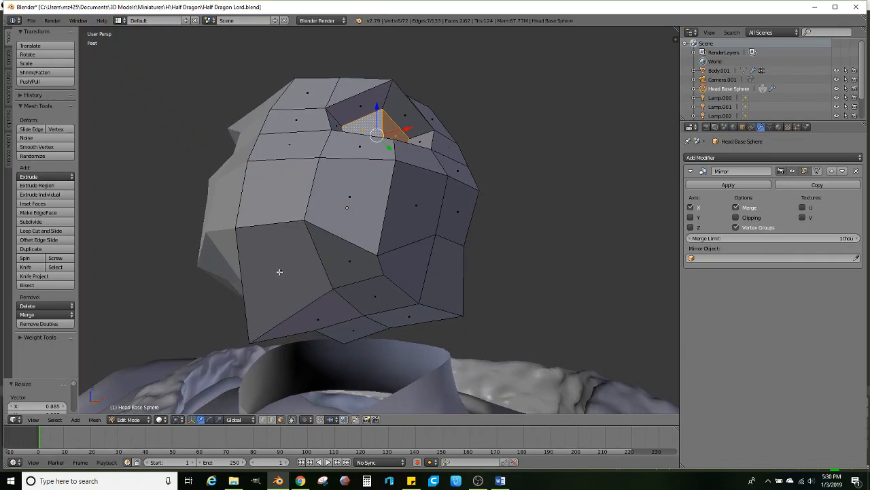
- Add a loop cut around the lower head, slid close under the existing edge at the top of the jaw
left_click(39, 231)
left_click(318, 256)
left_click(323, 223)
middle_click_drag(322, 223, 342, 235)
mouse_move(325, 291)
middle_mouse_down()
mouse_move(320, 222)
mouse_move(318, 325)
mouse_move(320, 299)
mouse_move(309, 289)
mouse_move(322, 303)
middle_mouse_up()
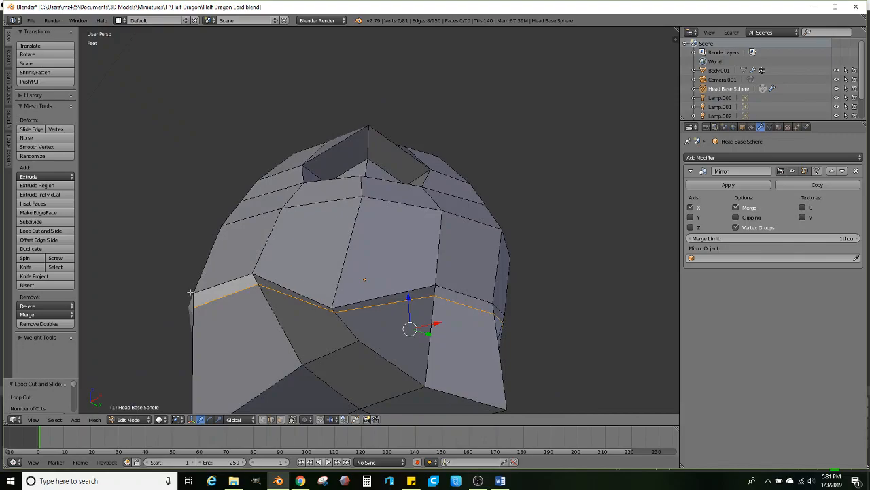
left_click(62, 232)
key("Escape")
- Pull the upper jaw vertex below the eye outward and forward, about 310 thou along X
middle_click_drag(351, 288, 340, 256)
right_click(332, 252)
key("g")
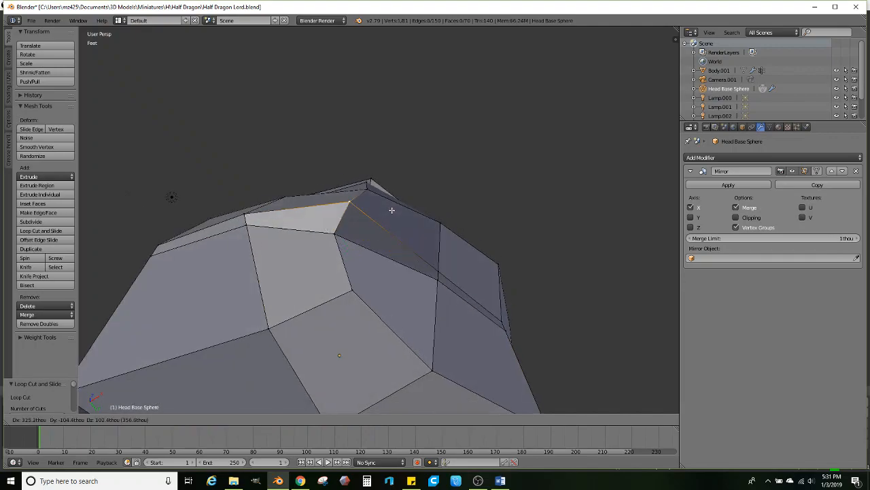
left_click(385, 203)
- Raise the upper vertex on the side of the head and shift the rear one backward to outline the horn base
scroll(371, 251, "down", 1)
middle_click_drag(372, 251, 282, 279)
scroll(378, 317, "down", 1)
middle_click_drag(328, 237, 305, 247)
scroll(334, 229, "up", 1)
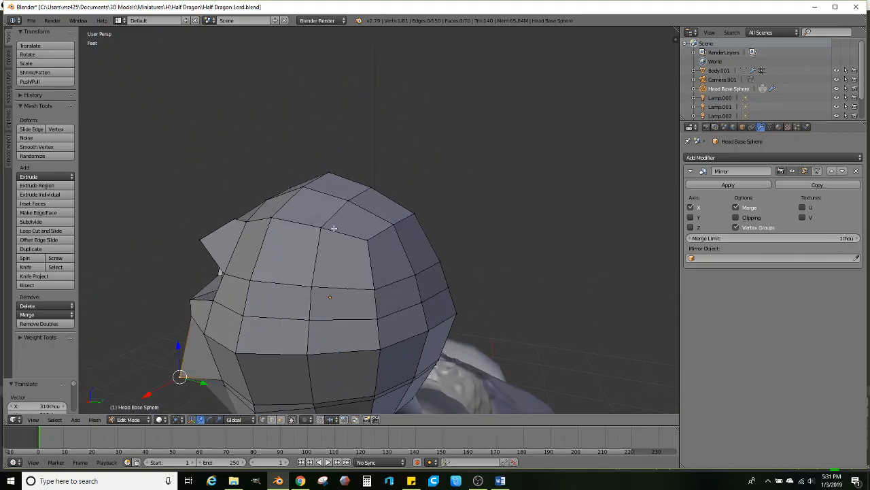
key("g")
left_click(354, 253)
right_click(368, 297)
key("g")
left_click(381, 287)
- Reposition the front, lower and centre vertices on the side of the head to round out the horn base
right_click(253, 280)
key("g")
left_click(247, 274)
right_click(308, 319)
key("g")
left_click(304, 342)
key("g")
left_click(312, 265)
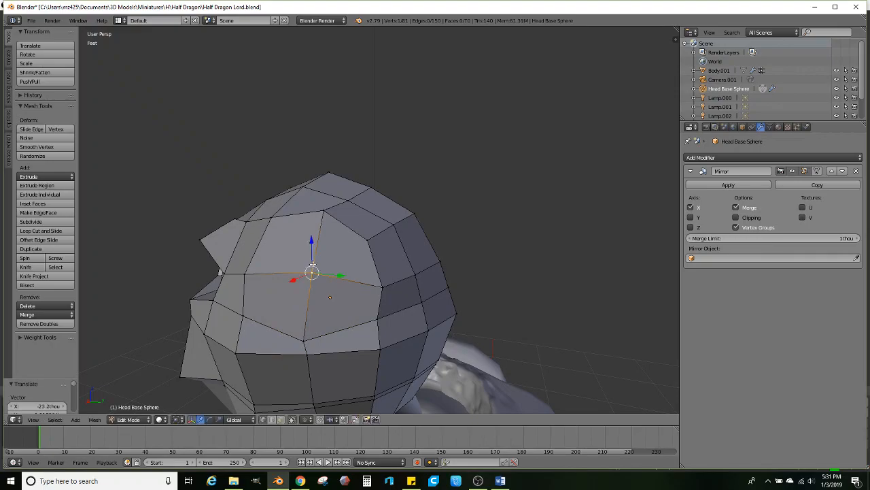
- Select the four faces of the horn base and rotate them about -8 degrees
right_click(344, 242)
right_click(295, 300, "ctrl")
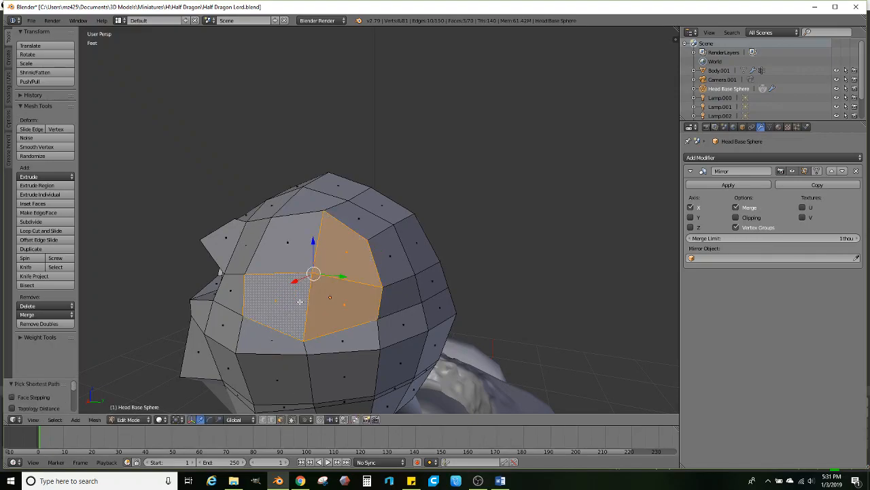
right_click(284, 264, "ctrl")
middle_click_drag(278, 295, 503, 324)
key("r")
left_click(503, 310)
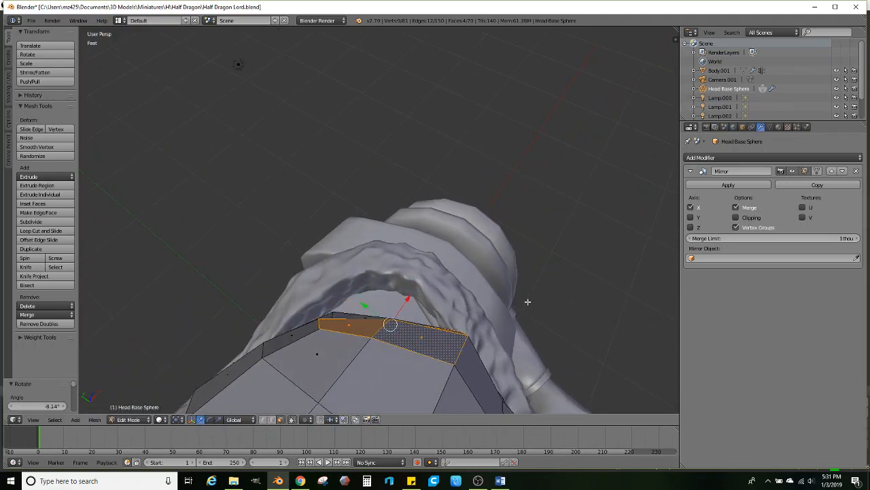
- Extrude the horn base outward in two segments, scaling each end down, the second to about 0.66
key("e")
left_click(526, 253)
key("s")
left_click(493, 255)
key("e")
left_click(480, 252)
key("s")
left_click(486, 210)
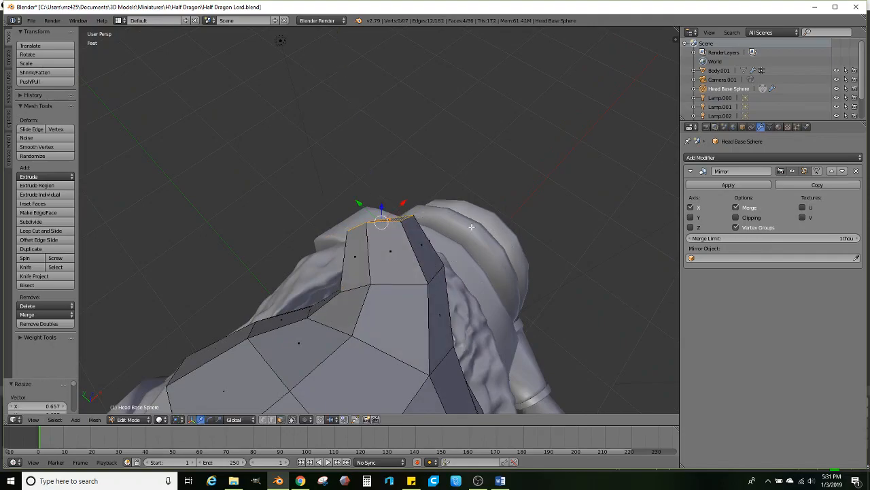
- Rotate the horn's end faces, extrude a third segment and scale its end to about 0.58
middle_click_drag(473, 225, 480, 295)
key("r")
left_click(492, 234)
key("e")
left_click(513, 175)
key("s")
left_click(451, 182)
- Rotate the horn's end faces in two views and shift them to curve the horn
middle_click_drag(451, 185, 477, 310)
key("r")
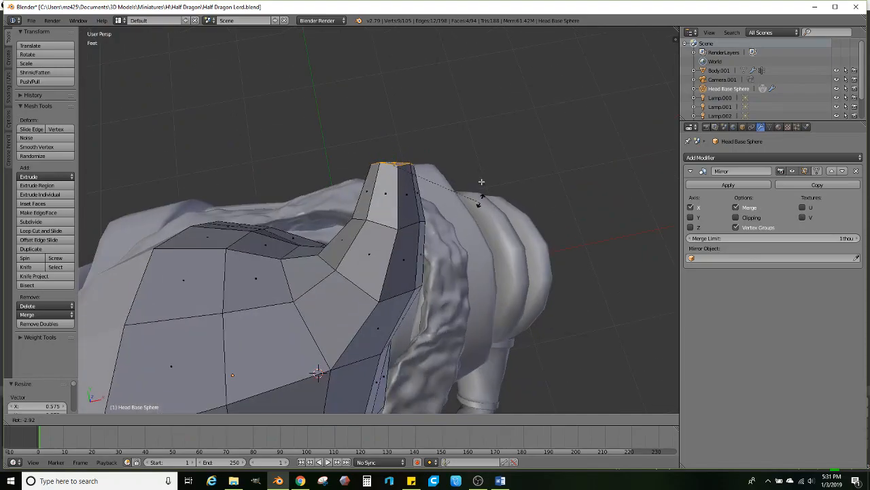
left_click(502, 185)
middle_click_drag(512, 245, 525, 221)
key("r")
left_click(533, 237)
key("g")
left_click(511, 251)
- Extrude the horn's last segment, shrink its end to a narrow tip and reposition the tip
key("e")
left_click(521, 204)
key("s")
left_click(505, 203)
key("g")
left_click(482, 200)
scroll(437, 250, "up", 3)
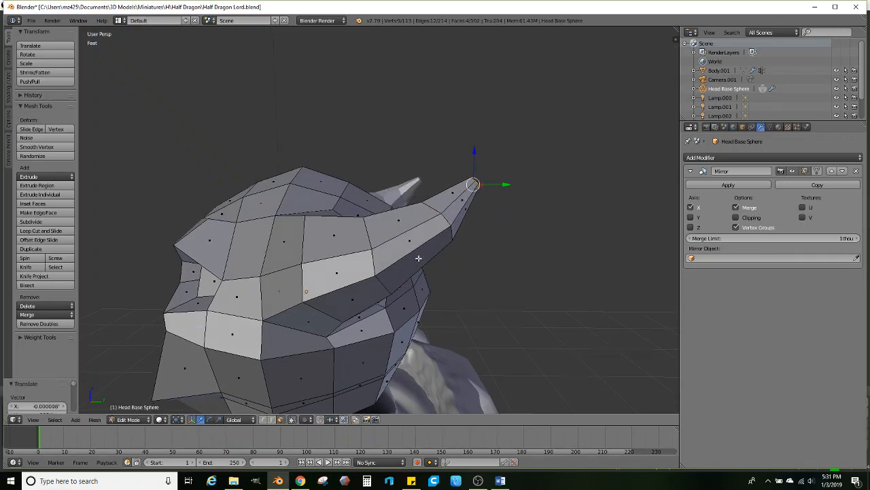
- Lower two forehead vertices above the eye socket to shape the brow
scroll(437, 250, "down", 1)
middle_click_drag(378, 280, 441, 259)
scroll(441, 258, "up", 1)
scroll(338, 266, "down", 2)
middle_click_drag(331, 272, 256, 435)
scroll(328, 253, "up", 1)
right_click(325, 235)
right_click(271, 193, "ctrl")
right_click(228, 217)
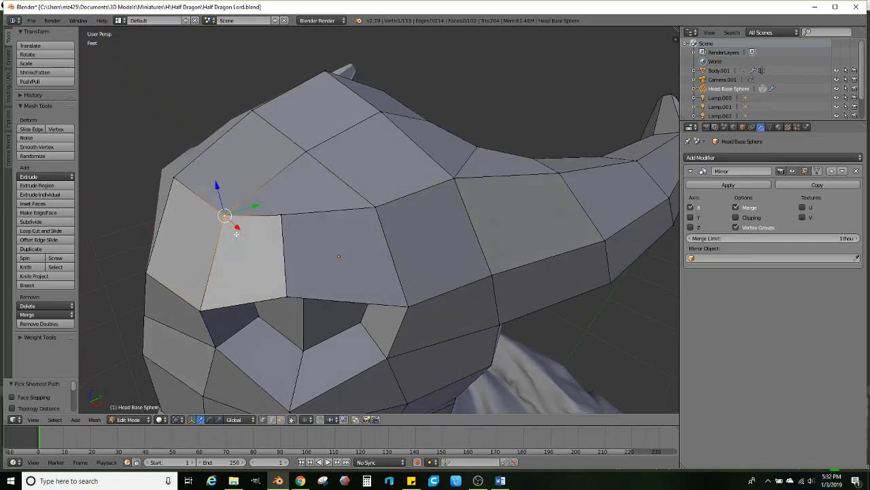
middle_click_drag(230, 221, 247, 253)
key("g")
left_click(237, 282)
right_click(363, 232)
key("g")
left_click(350, 292)
- Select the two faces directly above the eye socket and extrude them outward as a brow ridge
right_click(358, 289, "ctrl")
middle_click_drag(358, 289, 340, 245)
key("e")
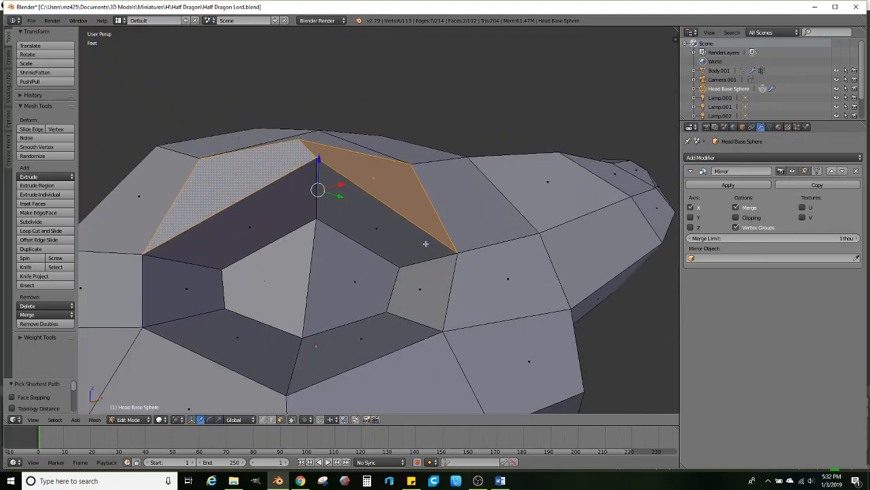
left_click(431, 223)
- Try to enlarge the narrow outer side face of the brow ridge, and undo the scaling
middle_click_drag(431, 224, 279, 234)
right_click(279, 228)
key("s")
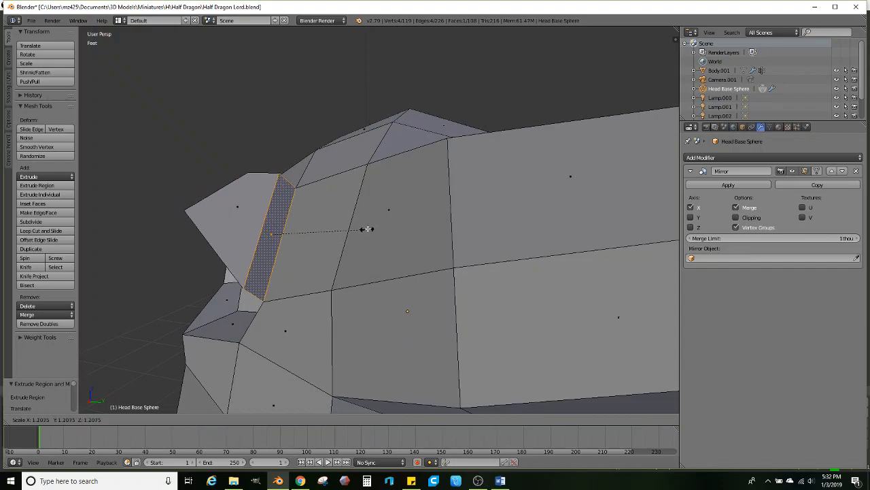
left_click(359, 232)
key("ctrl+z")
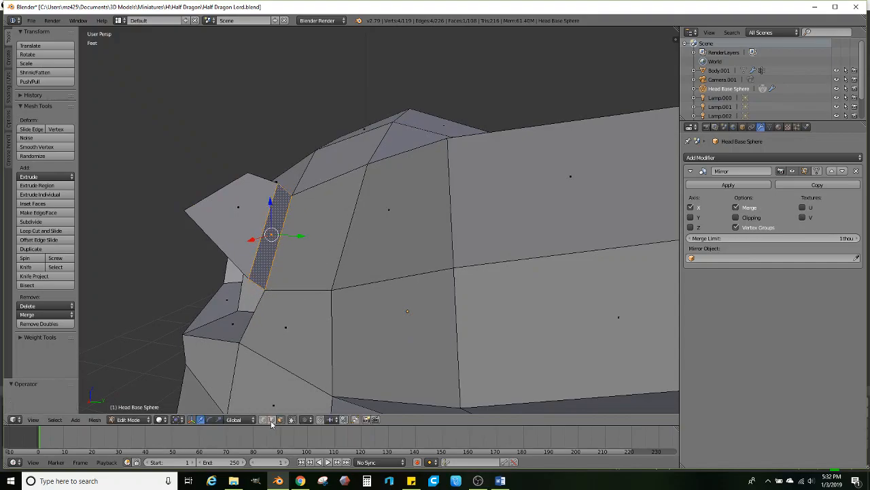
- Move the brow ridge's outer front edge outward, about 284 thou along X
right_click(259, 216)
middle_click_drag(270, 227, 333, 261)
key("e")
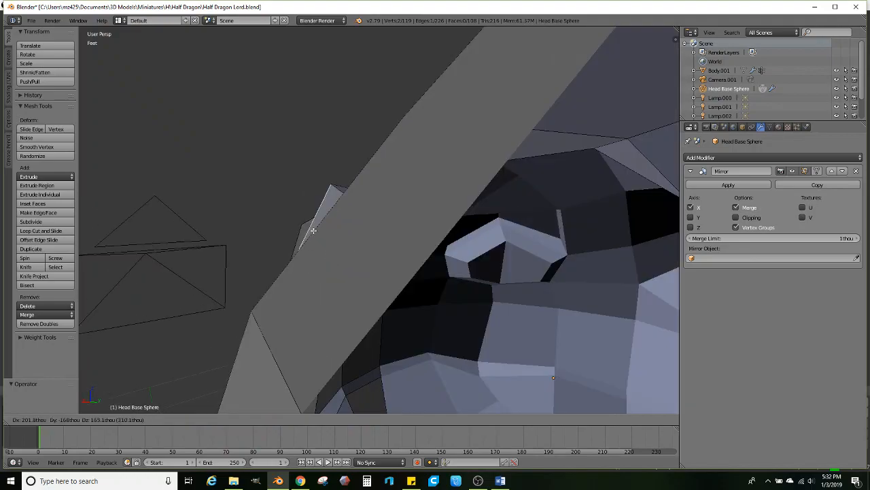
left_click(307, 226)
- Extrude the outer side face of the brow ridge toward the horn and resize the new end face
scroll(354, 239, "down", 4)
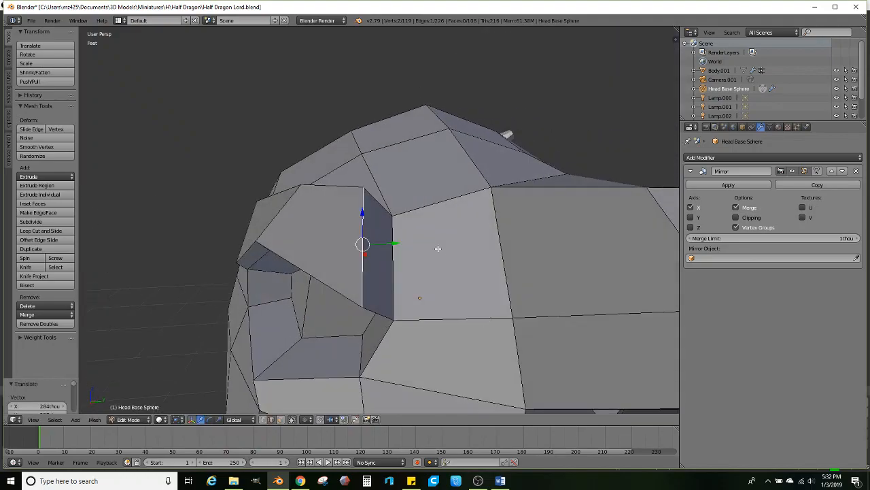
scroll(437, 249, "down", 1)
left_click(280, 420)
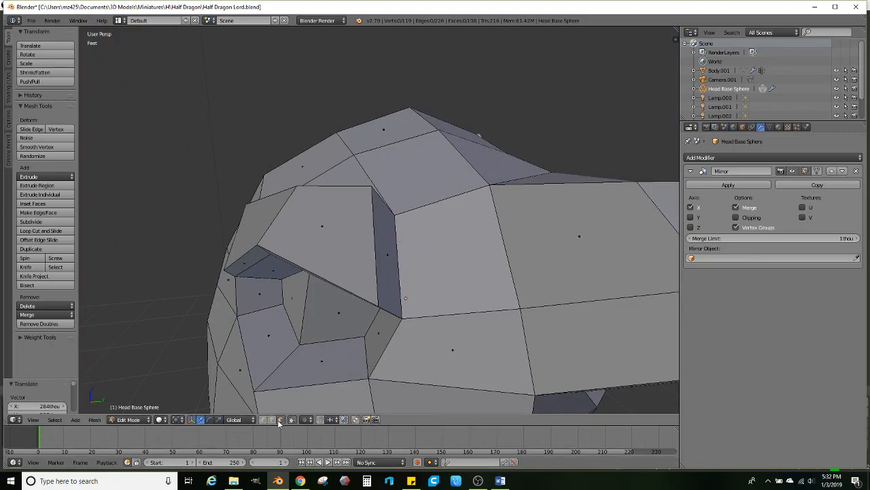
right_click(388, 267)
middle_click_drag(404, 295, 419, 304)
key("e")
left_click(525, 279)
key("s")
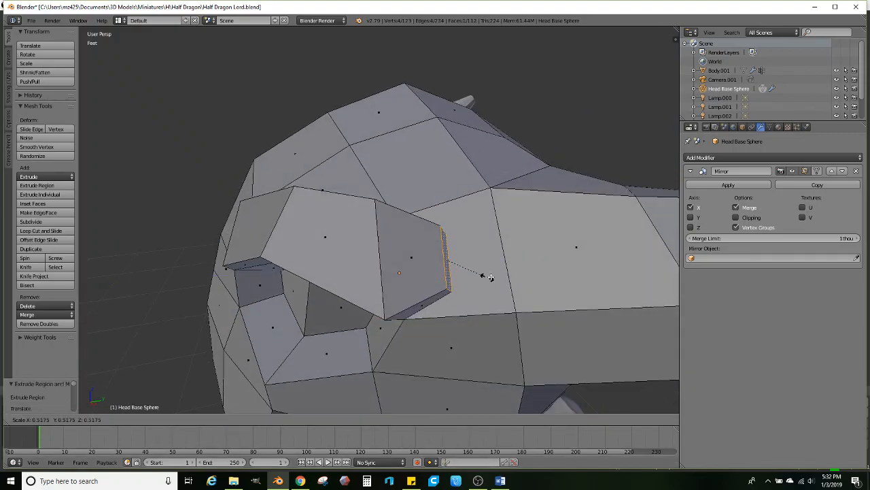
left_click(496, 278)
key("s")
left_click(579, 260)
- Extrude the brow ridge's end face once more and shrink it to about 0.41
key("e")
left_click(594, 255)
key("s")
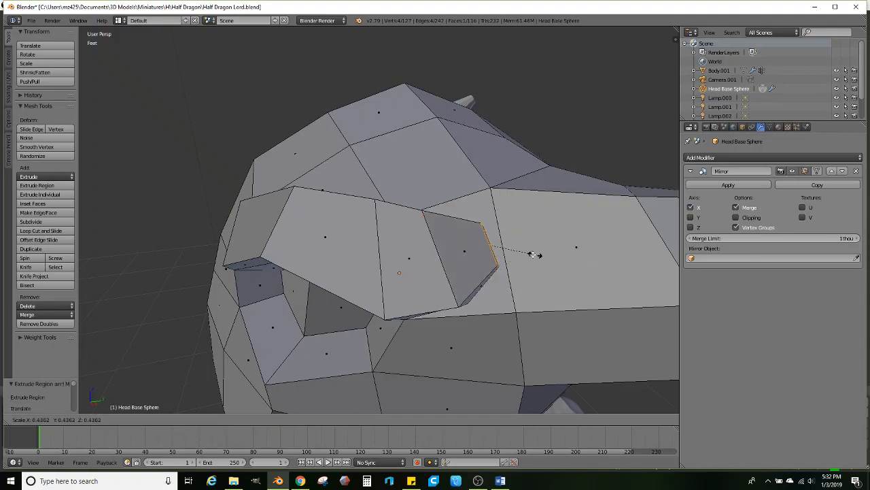
left_click(529, 254)
- Add a horizontal loop cut around the cheeks, between the eye sockets and the jaw
middle_click_drag(350, 286, 378, 251)
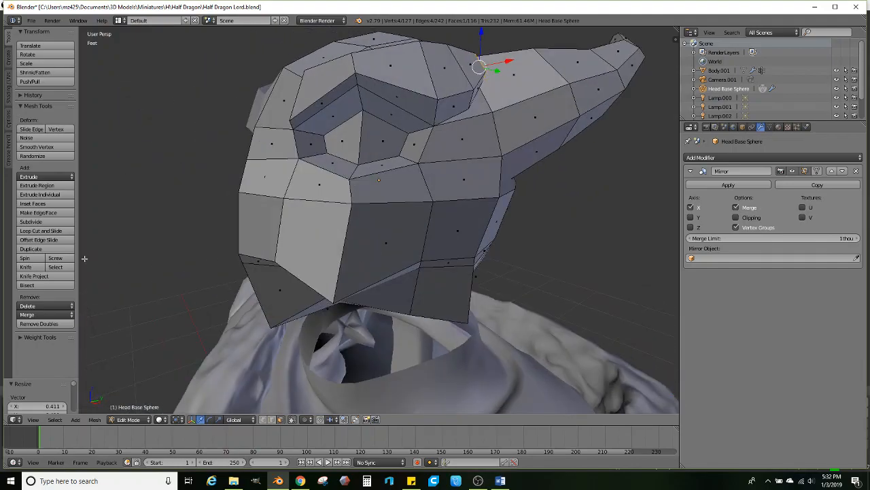
left_click(41, 231)
left_click(354, 238)
left_click(354, 238)
- Move the new loop's edge on the side of the cheek about -293 thou along X
middle_click_drag(356, 238, 467, 221)
right_click(415, 233)
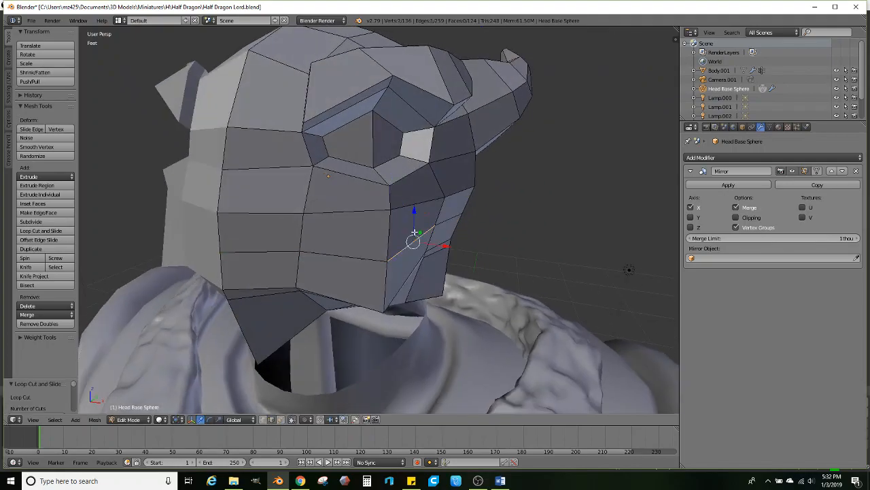
mouse_move(408, 269)
middle_mouse_down()
mouse_move(449, 255)
mouse_move(414, 275)
middle_mouse_up()
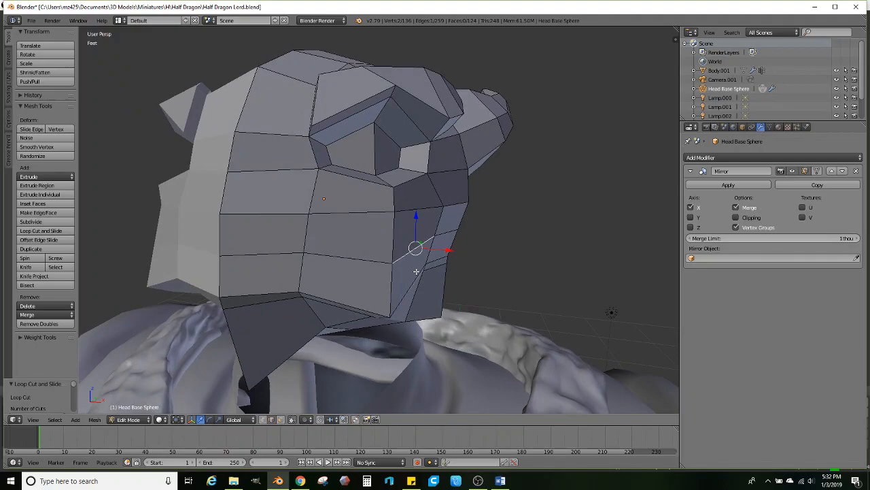
middle_click_drag(459, 233, 471, 238)
key("g")
key("x")
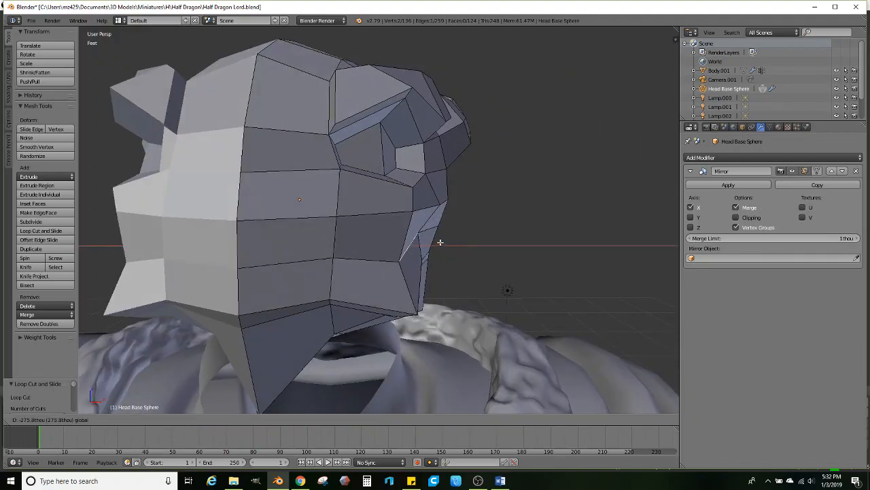
left_click(440, 242)
scroll(440, 242, "down", 2)
middle_click_drag(439, 242, 296, 387)
scroll(389, 211, "up", 2)
scroll(379, 212, "up", 1)
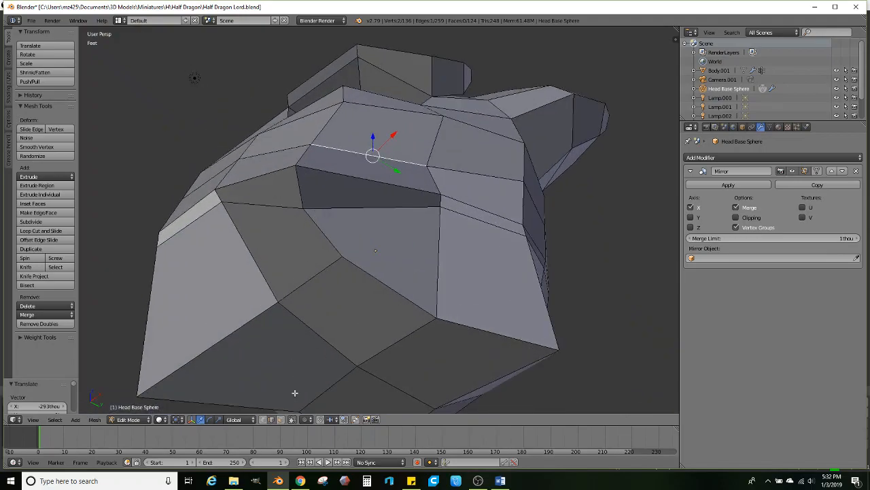
right_click(317, 193)
right_click(289, 193, "ctrl")
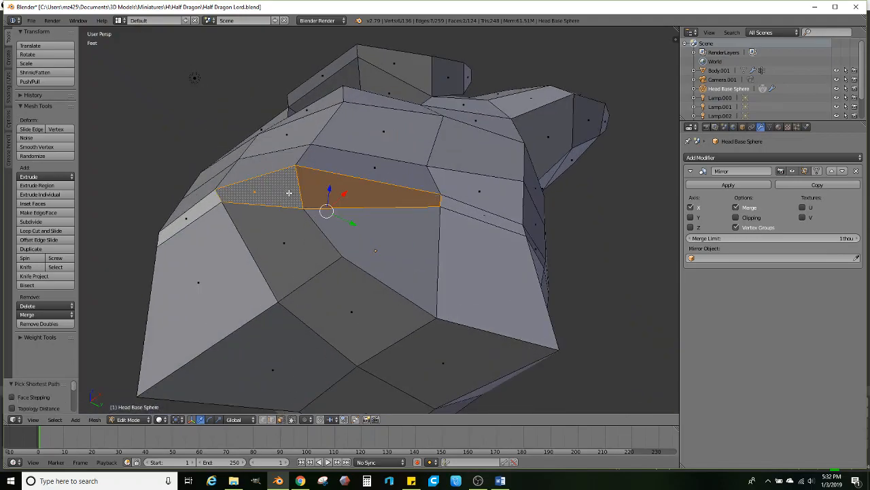
middle_click_drag(352, 195, 396, 217)
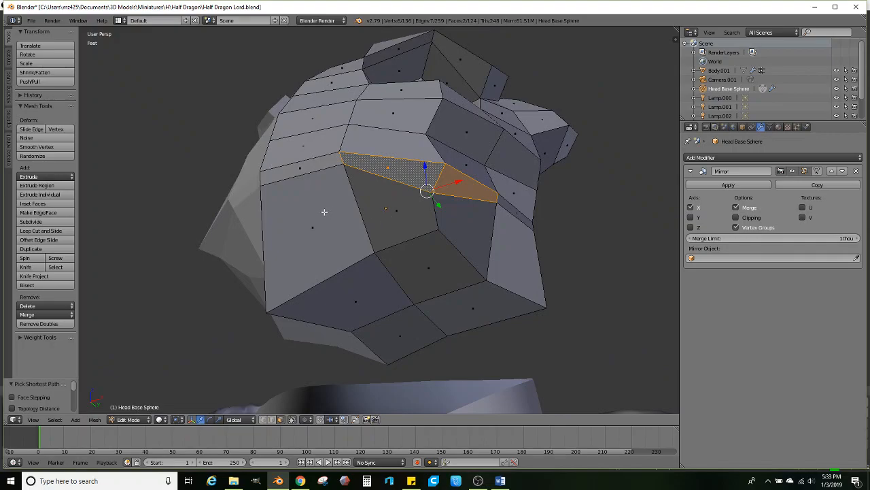
scroll(325, 212, "up", 2)
left_click(41, 230)
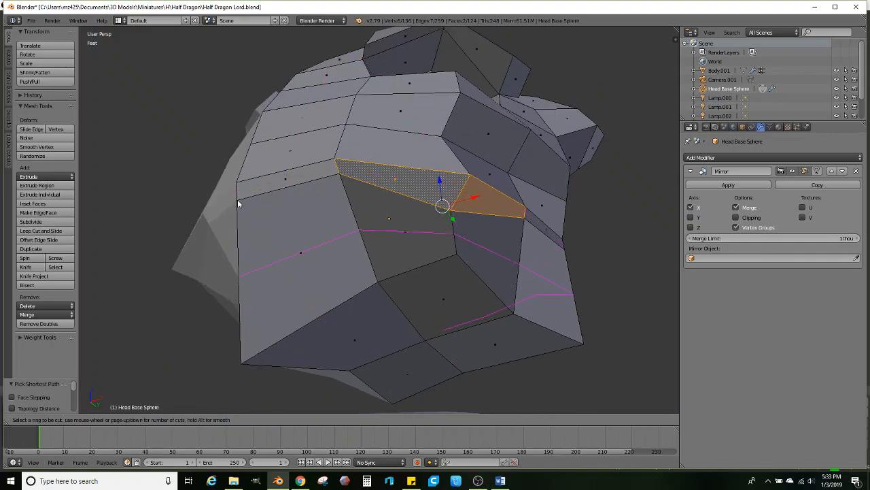
right_click(238, 203)
- Knife a lengthwise cut through the middle of the narrow face strip along the mouth line
middle_click_drag(322, 225, 391, 267)
scroll(242, 276, "up", 1)
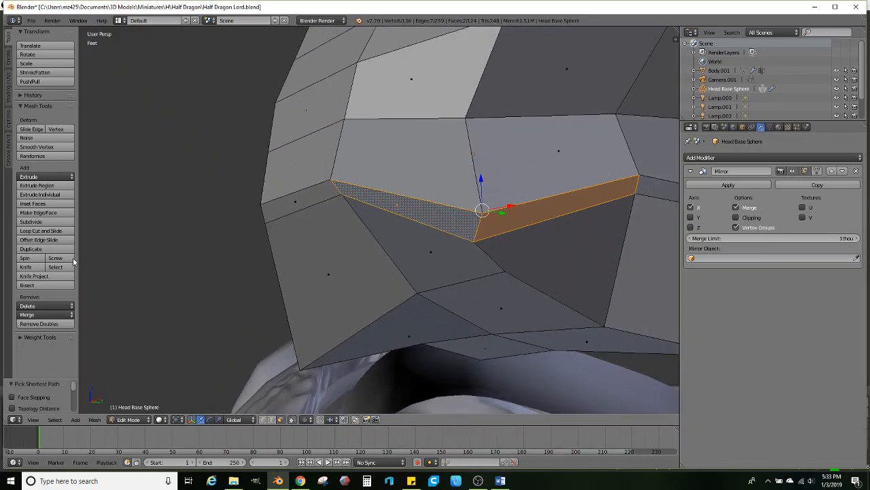
left_click(33, 265)
middle_click_drag(272, 225, 281, 207)
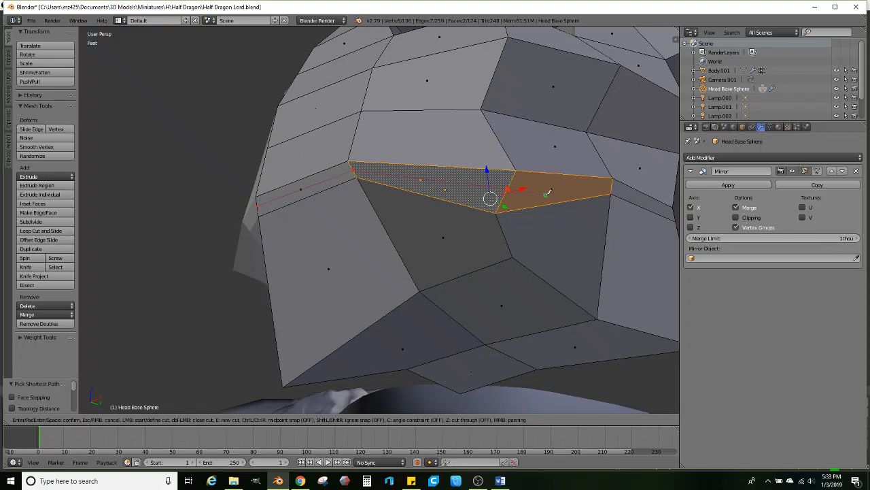
middle_click_drag(550, 192, 550, 179)
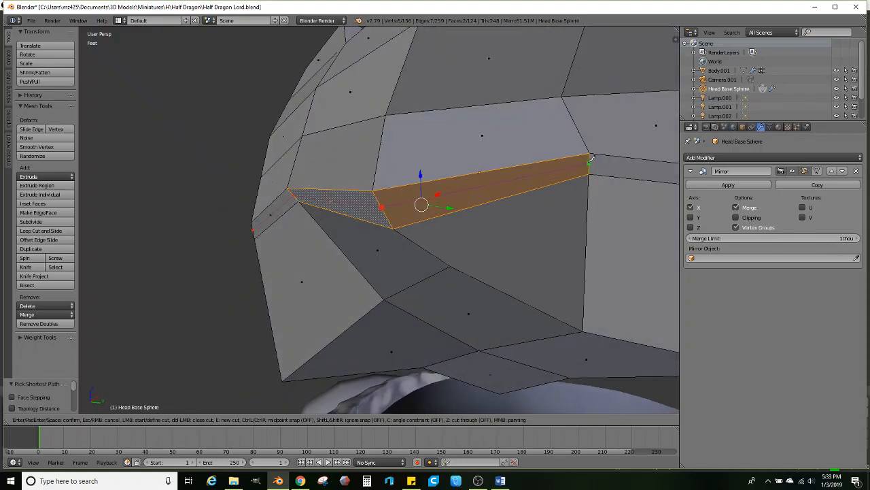
middle_click_drag(592, 159, 594, 173)
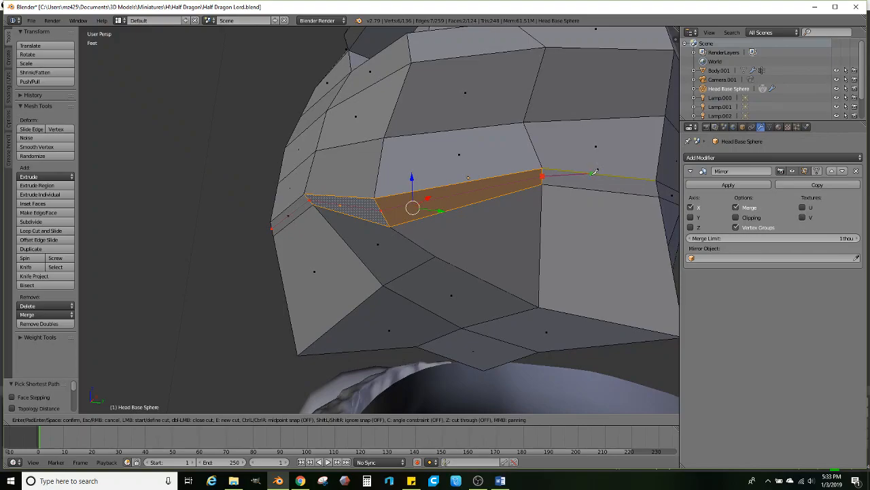
left_click(658, 178)
key("Return")
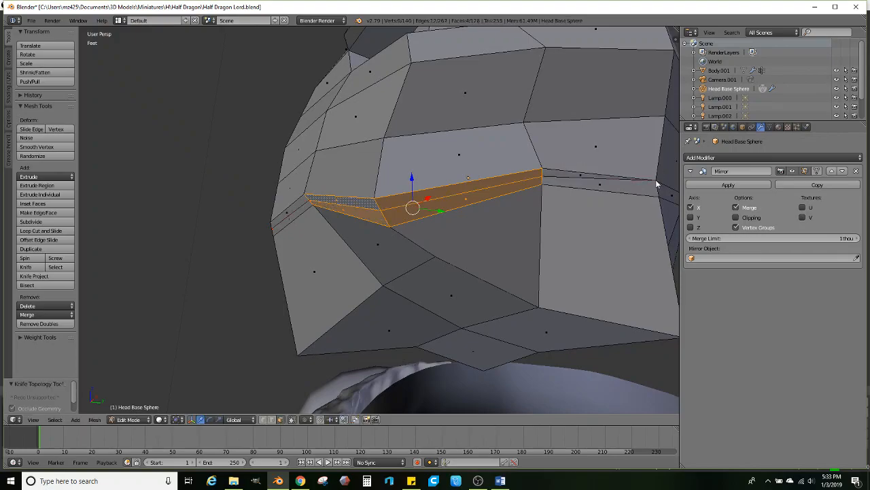
- Select the edges of the new mouth cut and push them inward to form a crease
right_click(499, 189)
right_click(421, 203)
middle_click_drag(364, 216, 323, 223)
right_click(299, 198, "ctrl")
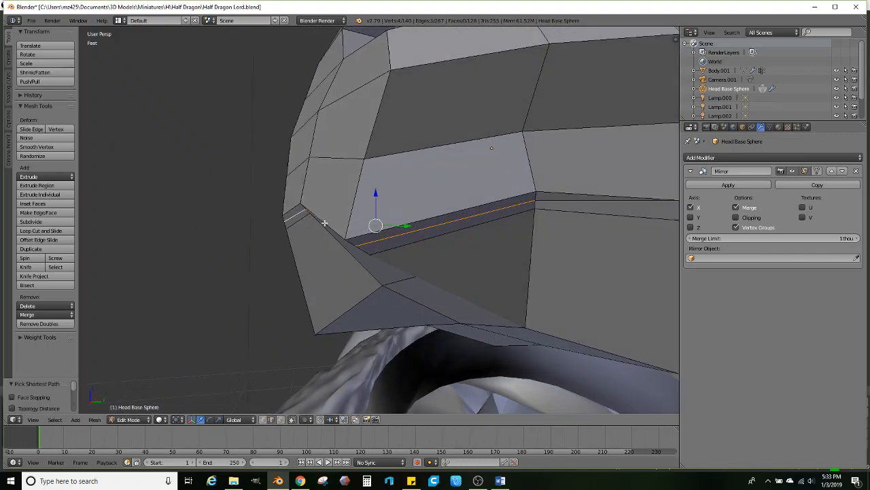
left_click_drag(410, 225, 423, 225)
middle_click_drag(399, 227, 487, 229)
left_click_drag(471, 227, 459, 226)
middle_click_drag(460, 226, 439, 193)
left_click_drag(439, 193, 440, 189)
middle_click_drag(439, 189, 383, 197)
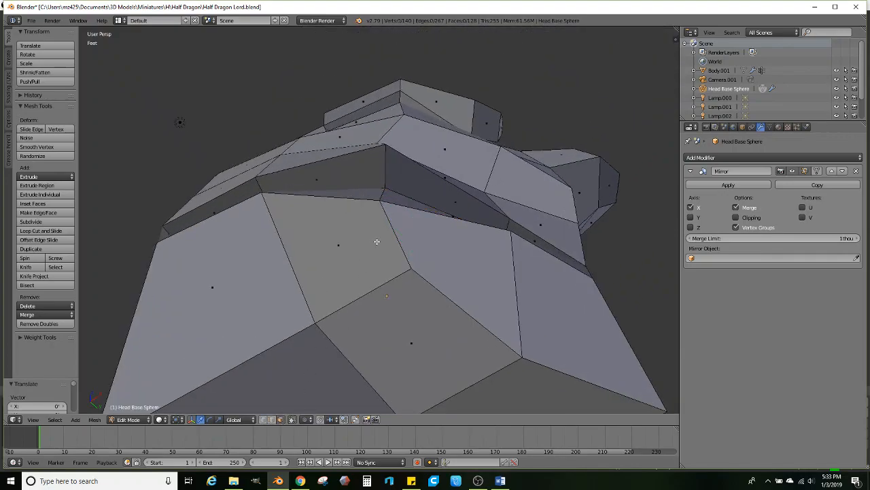
- Select the two narrow upper faces of the mouth crease at the cheek corner and extrude them downward
right_click(413, 186)
right_click(360, 185, "shift")
scroll(354, 204, "down", 3)
middle_click_drag(354, 204, 415, 212)
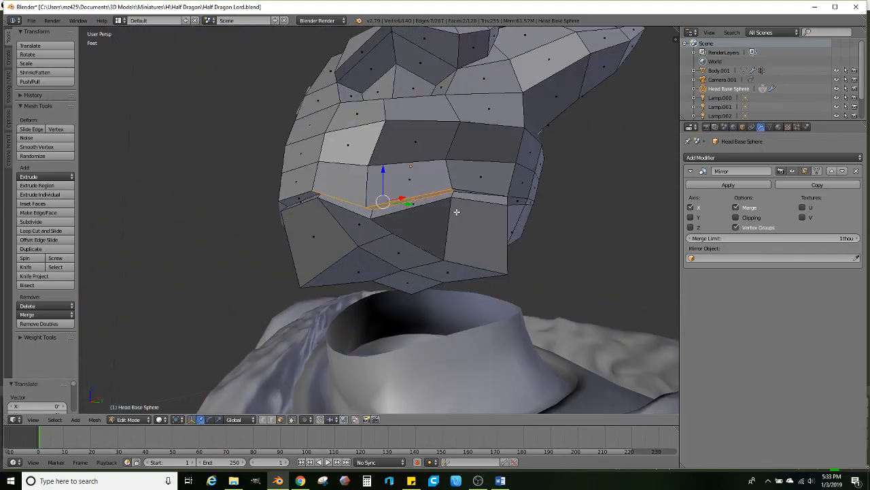
key("e")
left_click(470, 267)
middle_click_drag(363, 306, 370, 239)
scroll(374, 223, "up", 3)
scroll(372, 197, "up", 2)
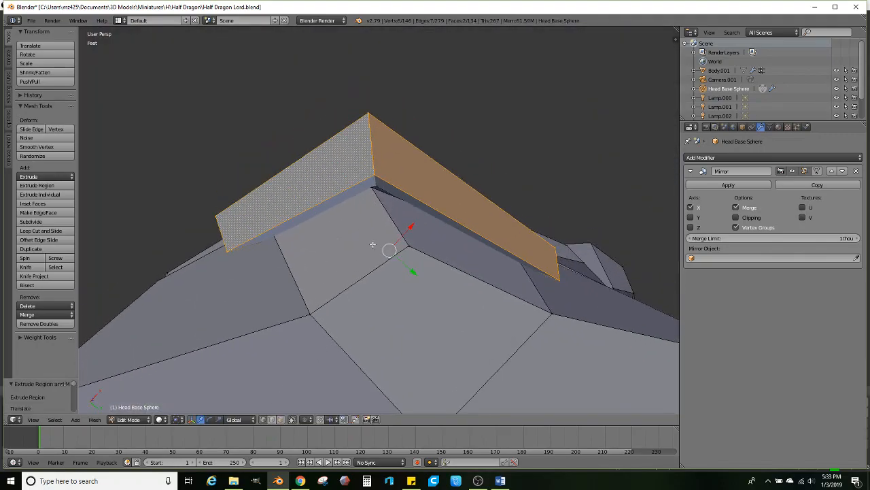
- Move the inner middle vertex of the extruded cheek faces inward to widen them, and pull one end edge toward the middle
right_click(382, 158)
key("g")
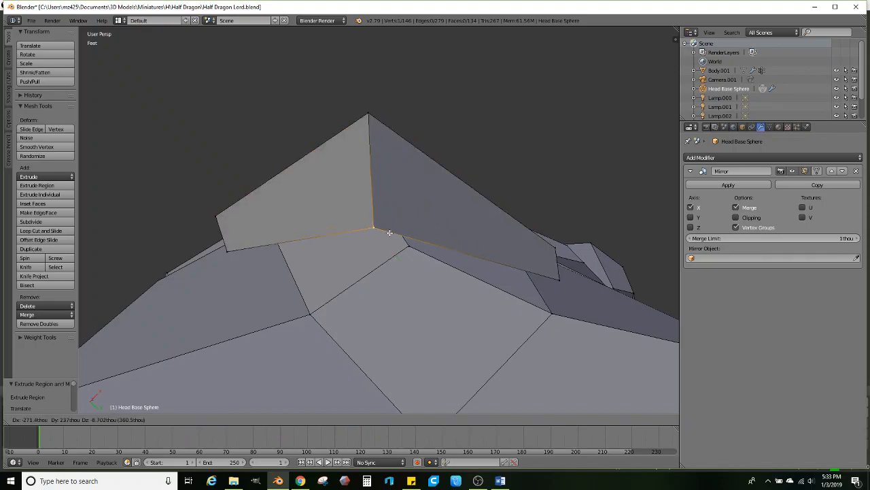
left_click(391, 232)
right_click(554, 250)
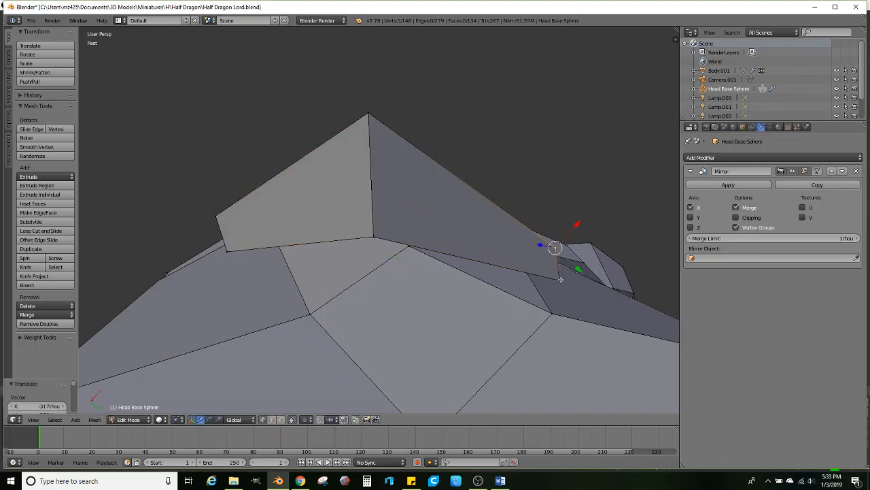
right_click(560, 278, "ctrl")
key("g")
left_click(487, 210)
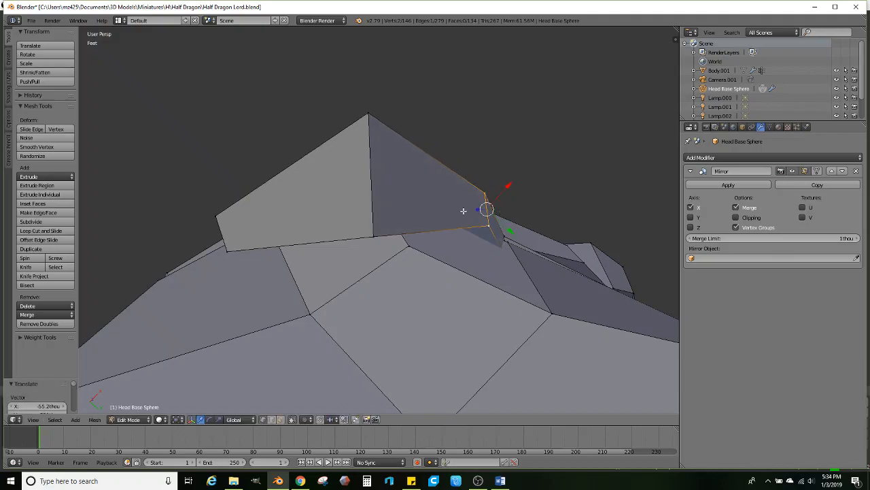
- Pull both end edges of the cheek extrusion closer to its middle and push the inner middle vertex further inward
right_click(218, 218)
right_click(226, 249, "ctrl")
key("g")
left_click(341, 179)
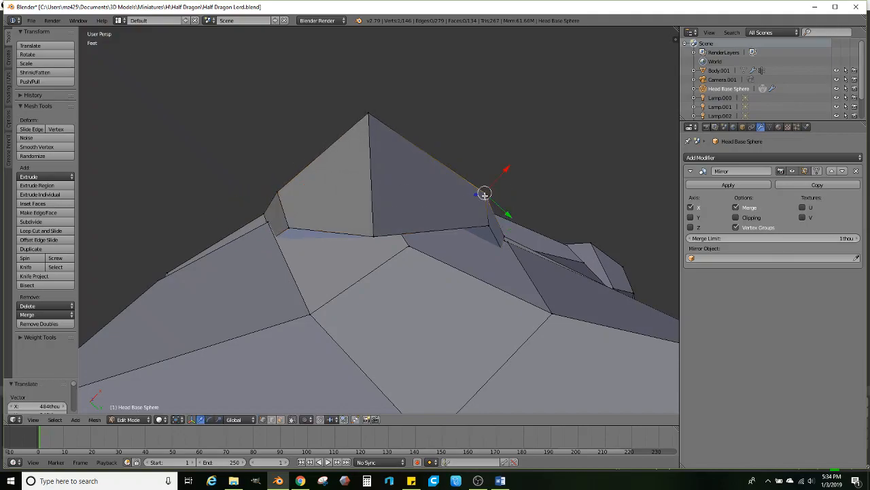
right_click(485, 219, "ctrl")
key("g")
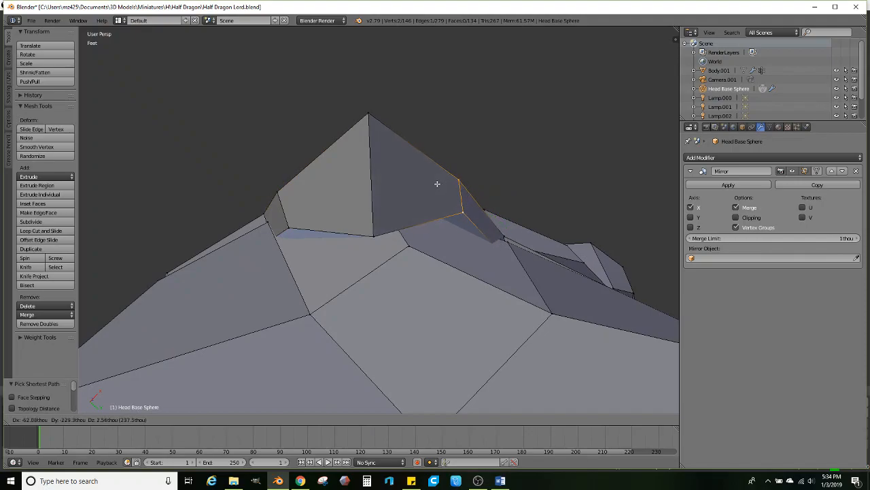
left_click(435, 184)
right_click(378, 238)
key("g")
left_click(377, 275)
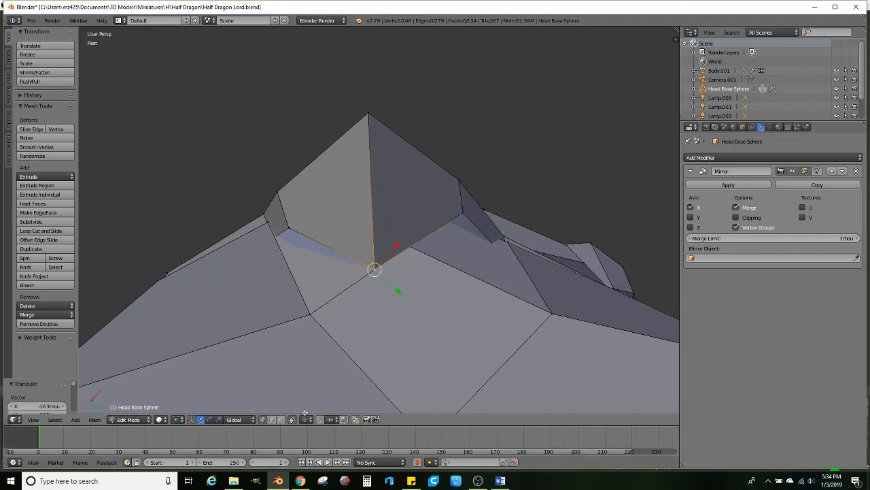
- Select the two lower end faces of the cheek extrusion and flatten them by scaling along Z
right_click(412, 235)
right_click(367, 218, "ctrl")
scroll(368, 218, "down", 2)
middle_click_drag(368, 218, 298, 340)
scroll(427, 283, "down", 1)
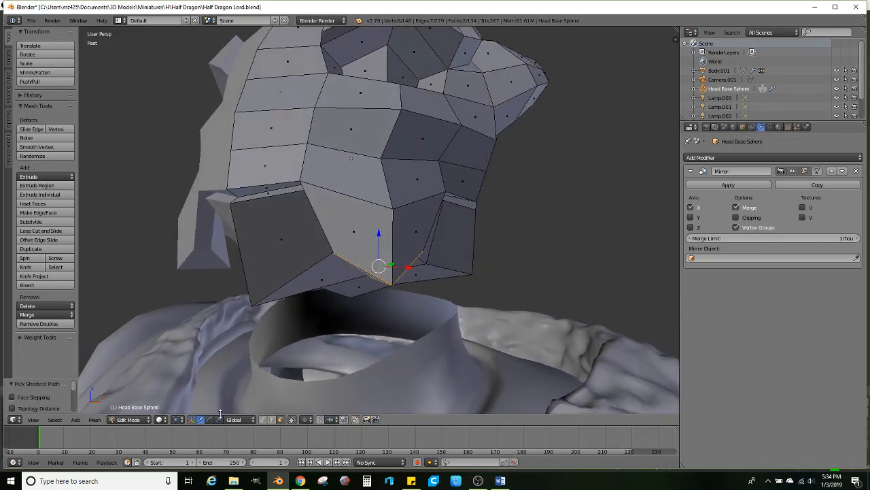
key("s")
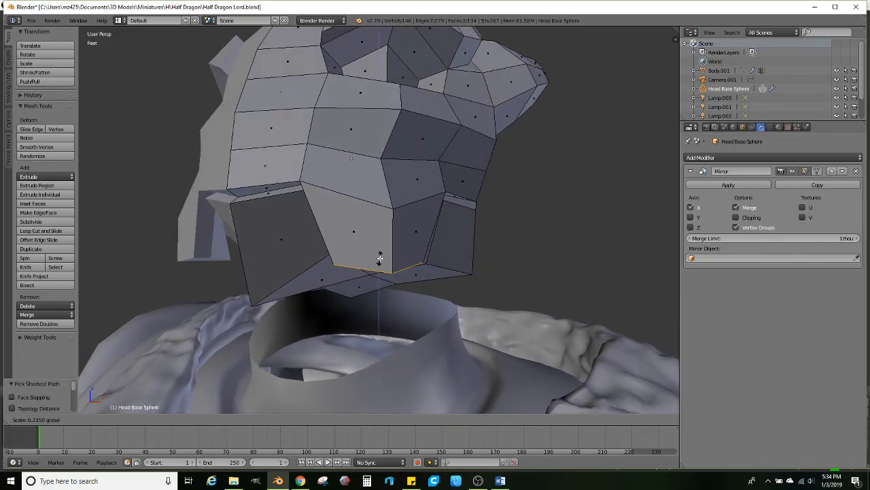
left_click(380, 260)
- Extrude the flattened end faces downward along Z twice, scaling each end down to form a tapered tusk
middle_click_drag(453, 229, 453, 271)
key("e")
key("z")
left_click(469, 291)
key("s")
left_click(426, 282)
key("e")
key("z")
left_click(468, 295)
key("s")
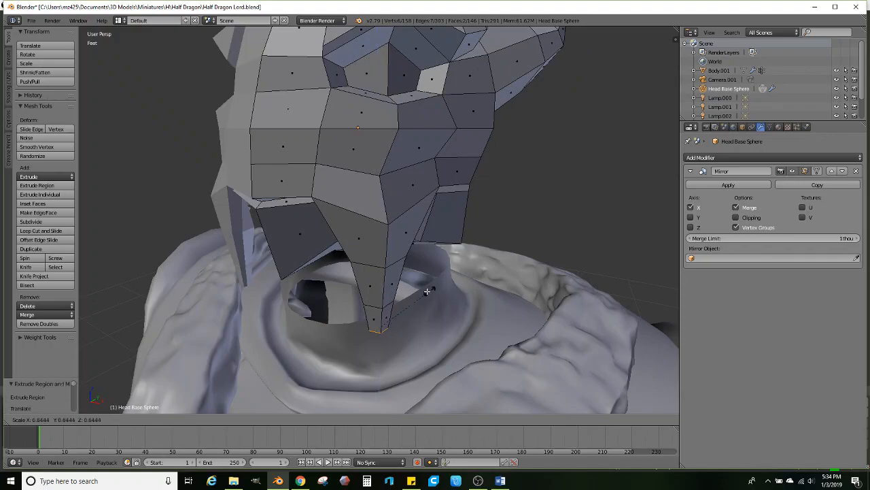
left_click(412, 292)
- Select the two narrow faces under the inner brow ridge and lower them about 155 thou
middle_click_drag(411, 292, 386, 209)
right_click(339, 203)
right_click(333, 202, "ctrl")
key("g")
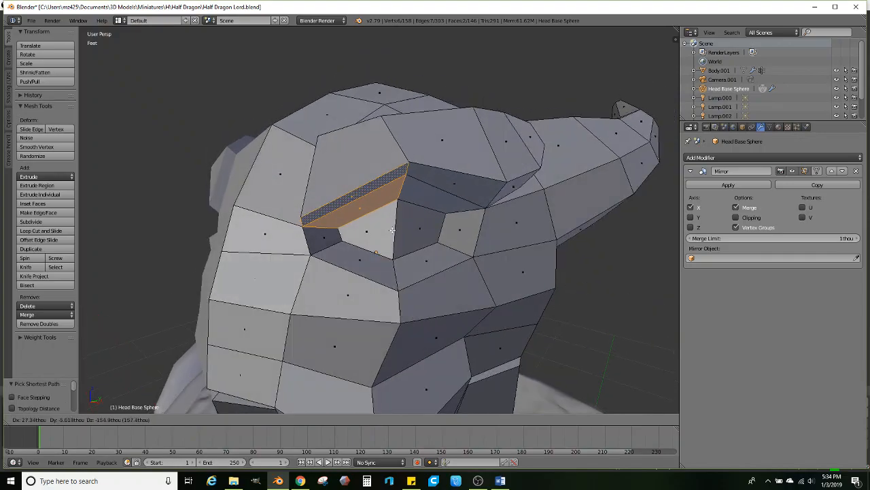
left_click(393, 232)
- Raise the inner lower eyelid face, and move the outer lower eyelid face and rotate it about -9.25°
right_click(380, 255)
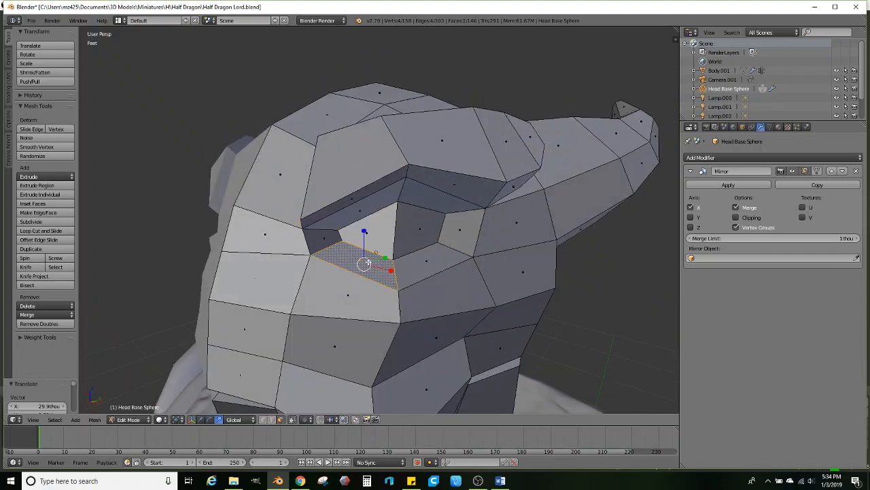
key("g")
left_click(366, 251)
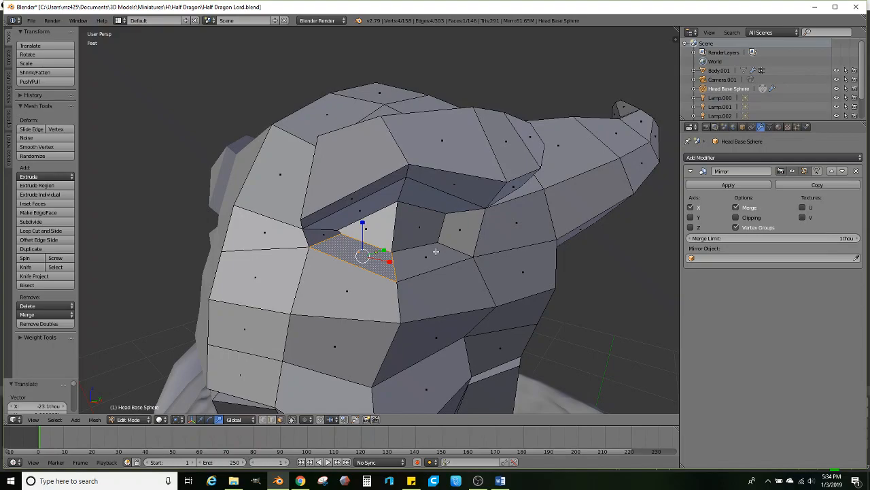
key("g")
left_click(494, 242)
key("r")
left_click(482, 225)
scroll(406, 245, "down", 1)
middle_click_drag(403, 248, 416, 254)
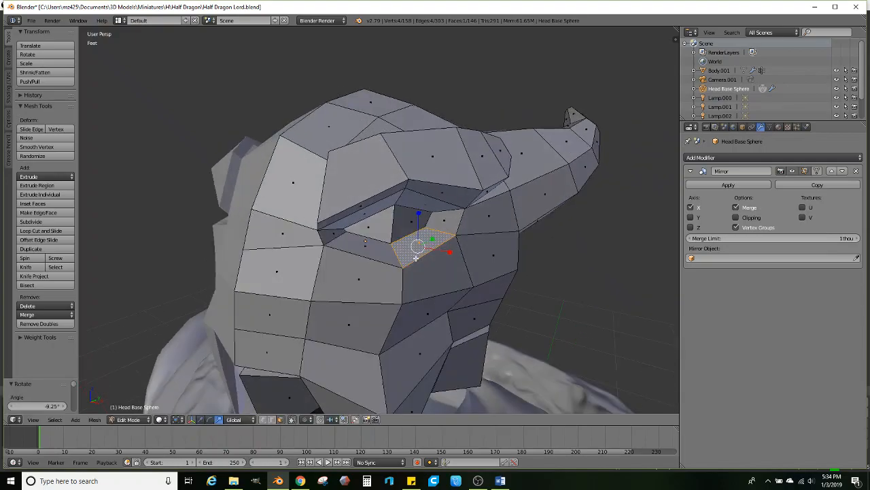
- Reshape the middle of the upper mouth edge by moving its vertices, raising the centre-line ones along Z
scroll(401, 261, "down", 2)
key("Tab")
middle_click_drag(375, 273, 412, 256)
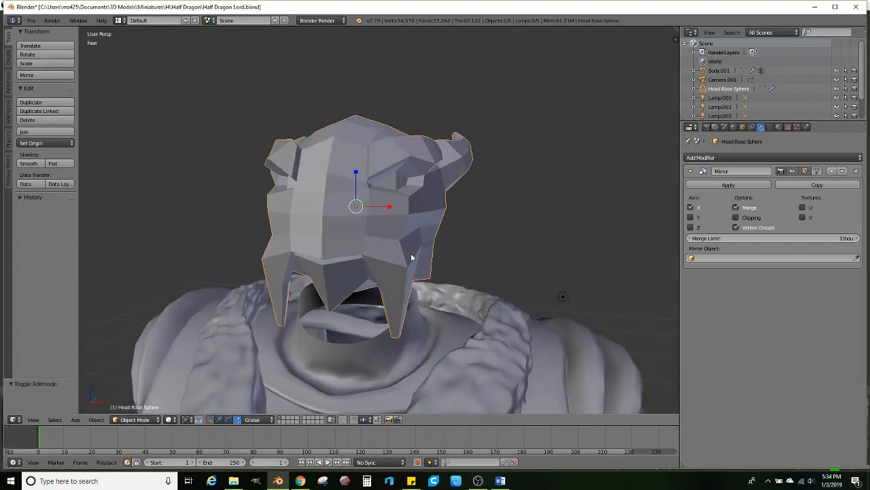
scroll(413, 259, "up", 1)
middle_click_drag(435, 293, 460, 252, "shift")
scroll(424, 275, "up", 2)
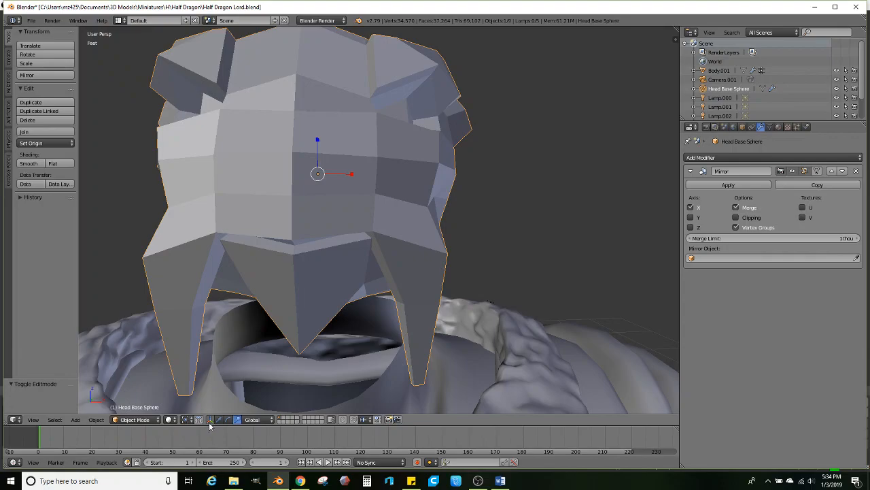
key("Tab")
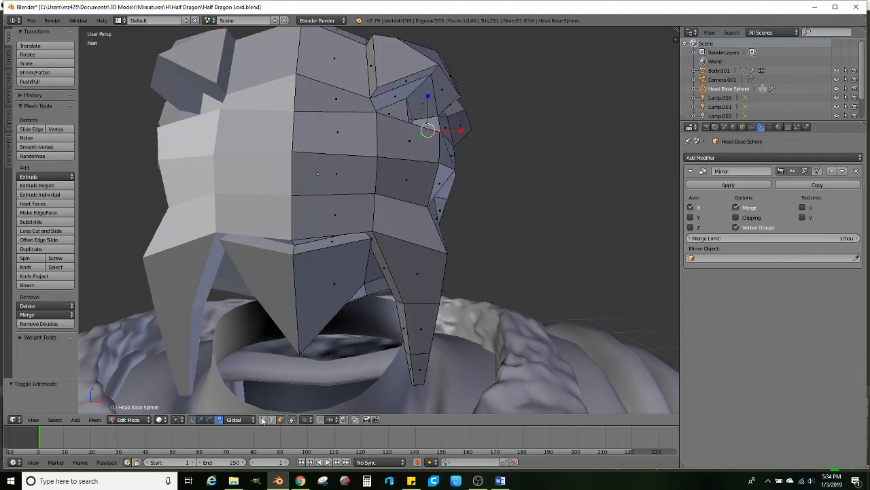
middle_click_drag(428, 218, 310, 252)
key("g")
left_click(486, 199)
scroll(363, 284, "down", 1)
scroll(361, 259, "up", 2)
right_click(310, 232, "ctrl")
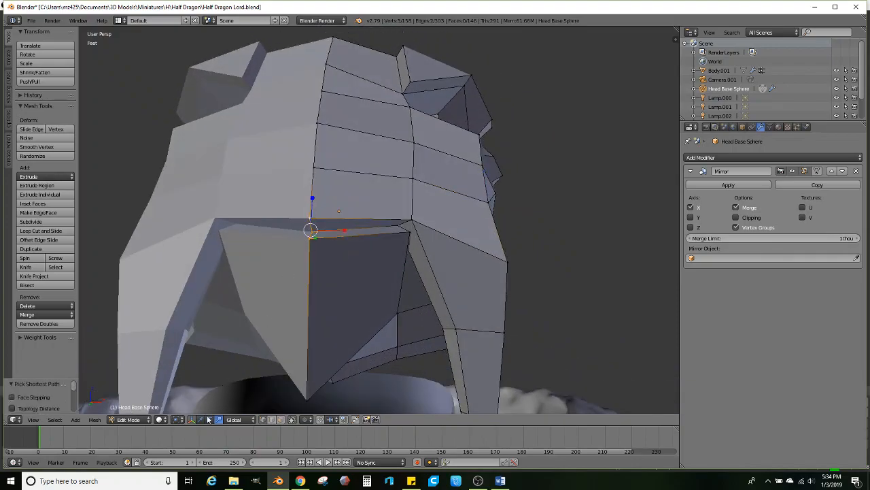
left_click_drag(311, 198, 323, 166)
left_click_drag(319, 139, 325, 127)
- Select the two vertices at the upper inner end of the brow ridge and reposition them to reshape the ridge
scroll(442, 267, "down", 2)
middle_click_drag(441, 268, 371, 286)
scroll(433, 299, "down", 2)
middle_click_drag(380, 327, 396, 188)
scroll(374, 225, "up", 6)
scroll(376, 212, "up", 2)
right_click(412, 205, "shift")
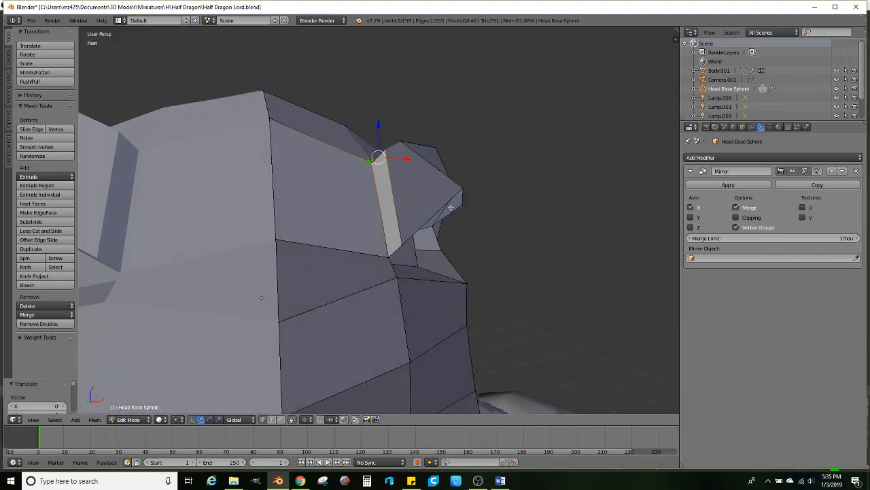
key("g")
left_click(460, 234)
middle_click_drag(448, 170, 401, 235)
key("g")
left_click(389, 207)
middle_click_drag(378, 280, 415, 282)
- Extrude the narrow face at the inner top of the brow ridge into a spike, scaling down and moving its end
right_click(357, 238)
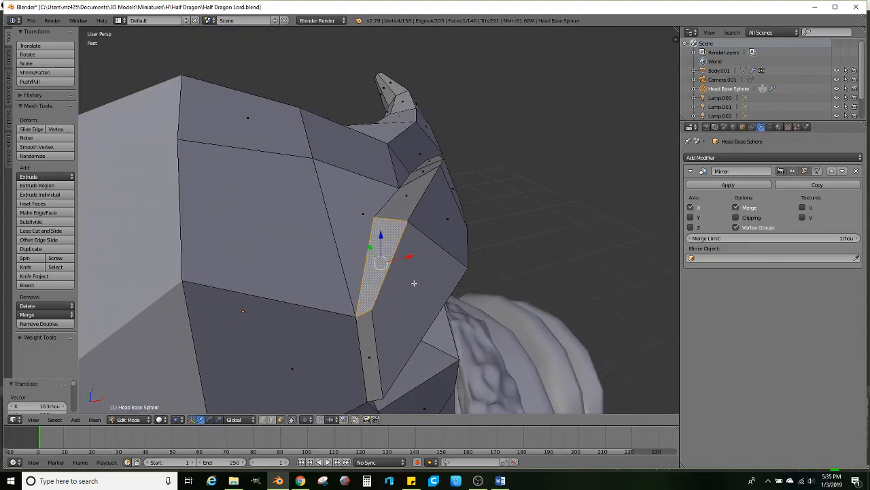
key("s")
left_click(408, 241)
mouse_move(408, 242)
middle_mouse_down()
mouse_move(377, 247)
mouse_move(411, 236)
middle_mouse_up()
key("g")
left_click(417, 234)
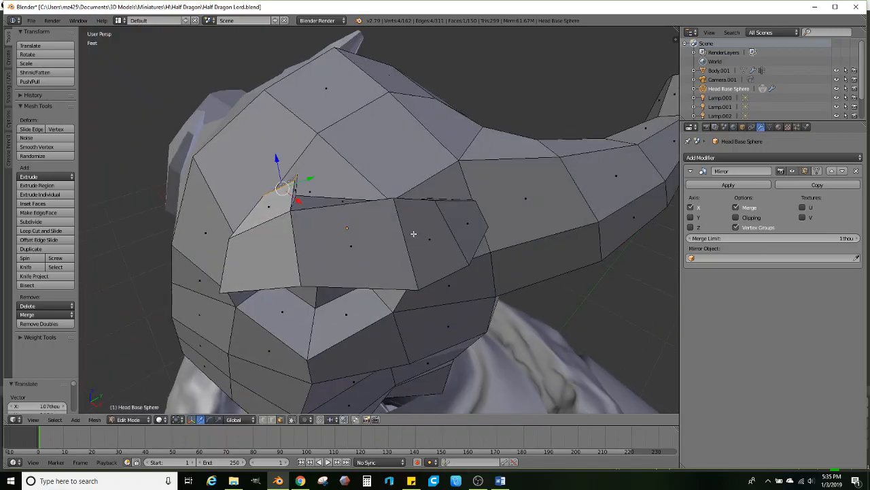
- Extrude a second spike from the middle top face of the brow ridge, scaling down and shifting its end
key("e")
left_click(479, 226)
key("s")
left_click(388, 215)
key("g")
left_click(439, 225)
- Extrude a third spike from the outer top face of the brow ridge, scaling down and repositioning its end
middle_click_drag(439, 225, 472, 237)
key("e")
left_click(472, 237)
key("s")
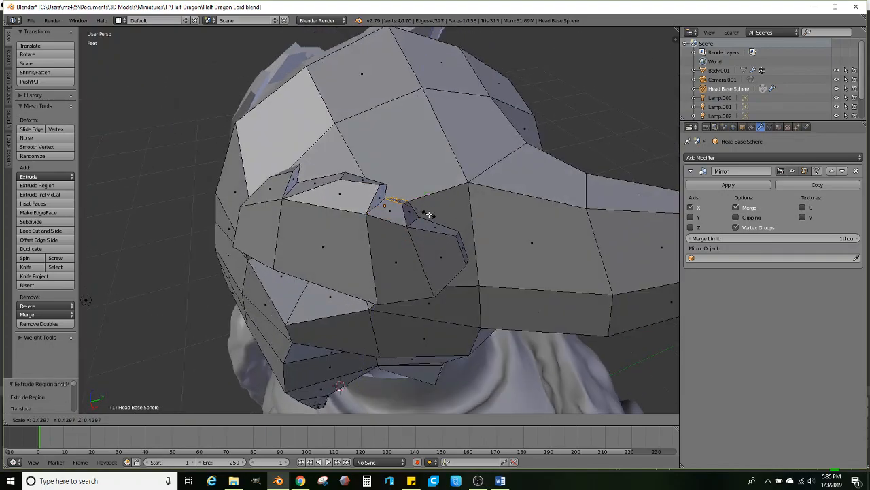
left_click(427, 212)
key("g")
left_click(465, 208)
- Select the connected faces along the rear side and underside of the jaw
mouse_move(388, 264)
middle_mouse_down()
mouse_move(423, 254)
mouse_move(408, 275)
mouse_move(449, 272)
mouse_move(435, 271)
mouse_move(408, 294)
mouse_move(391, 256)
middle_mouse_up()
right_click(391, 255)
right_click(384, 279, "ctrl")
right_click(370, 256, "ctrl")
middle_click_drag(328, 254, 463, 255)
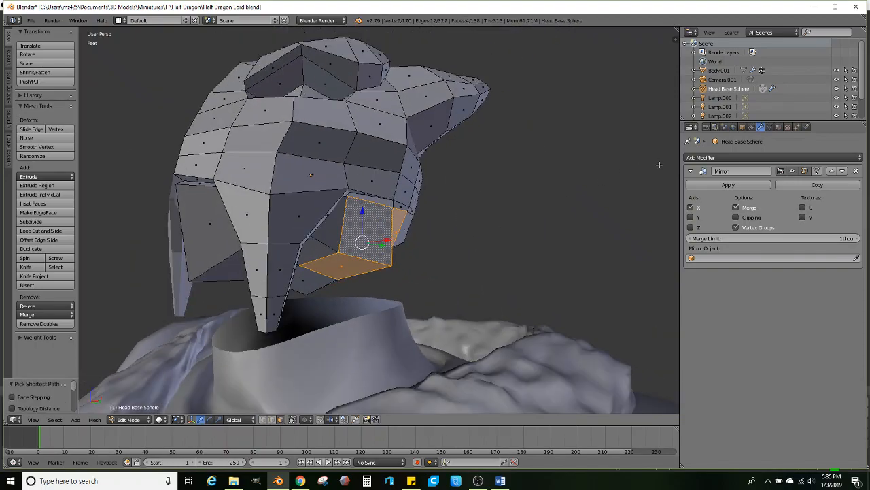
- Add a Subdivision Surface modifier to the head and set its shading to smooth
left_click(700, 158)
left_click(673, 310)
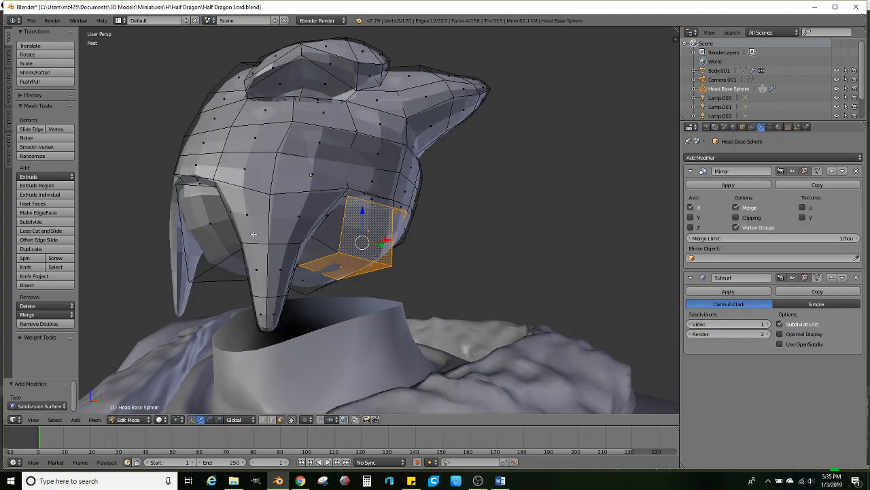
key("Tab")
left_click(32, 167)
scroll(267, 207, "down", 2)
mouse_move(267, 207)
middle_mouse_down()
mouse_move(345, 240)
mouse_move(403, 243)
middle_mouse_up()
scroll(346, 240, "down", 1)
mouse_move(375, 235)
middle_mouse_down("shift")
mouse_move(391, 260)
mouse_move(328, 245)
mouse_move(373, 248)
middle_mouse_up("shift")
- Select all faces of the head's lower half in wireframe display and raise them along Z in solid display
key("Tab")
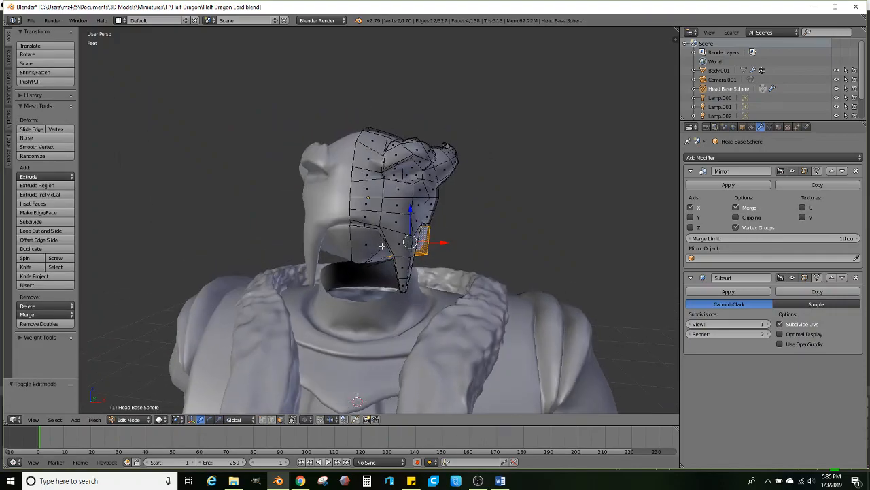
key("z")
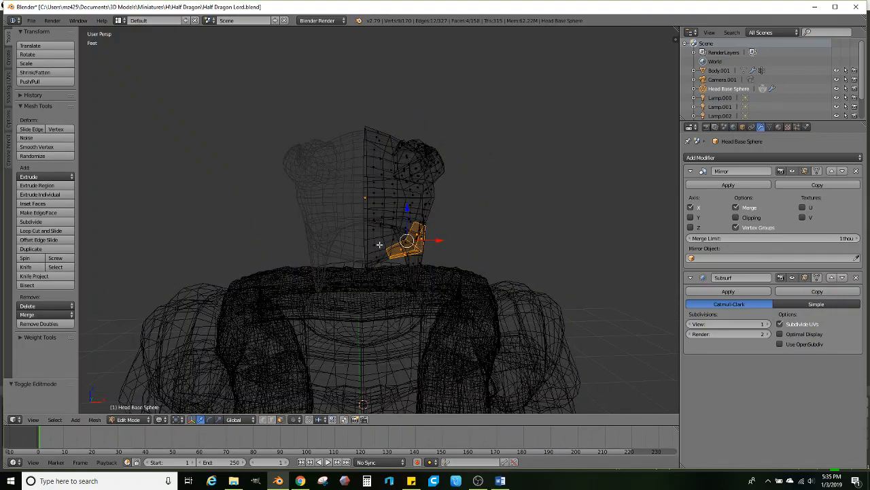
mouse_move(451, 272)
left_mouse_down("ctrl")
mouse_move(455, 220)
mouse_move(340, 208)
mouse_move(340, 285)
left_mouse_up("ctrl")
left_click_drag(400, 315, 462, 272, "ctrl")
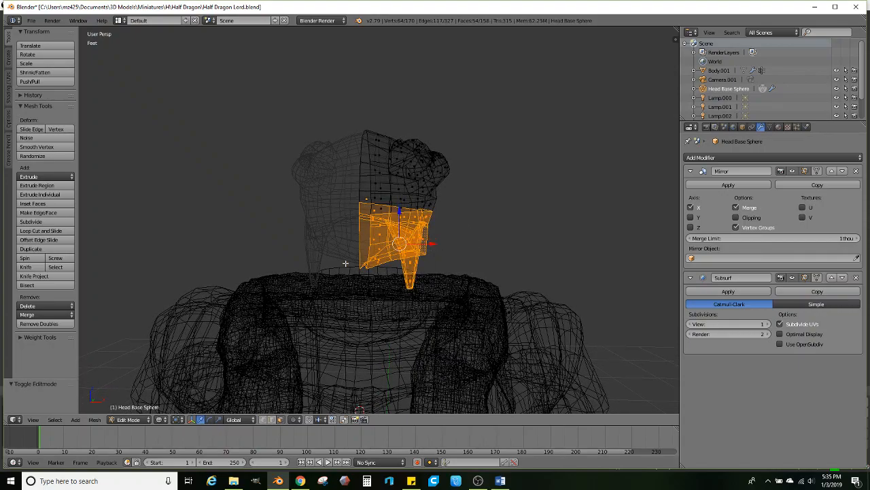
key("z")
scroll(415, 240, "up", 5)
left_click_drag(417, 243, 418, 234)
- Add the next face ring above to the selected lower half and raise the extended selection along Z
right_click(447, 191, "alt+shift")
key("ctrl+z")
right_click(454, 194, "alt+shift")
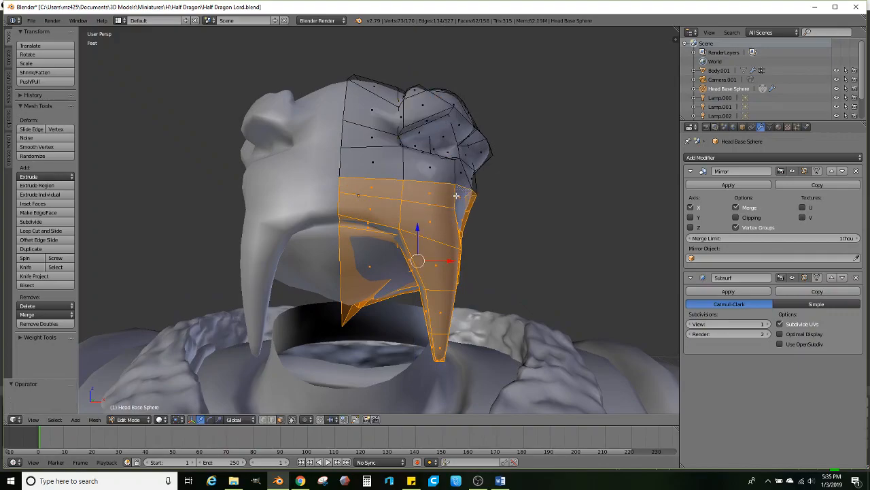
middle_click_drag(454, 194, 408, 268)
left_click_drag(413, 269, 417, 262)
right_click(401, 223, "alt+shift")
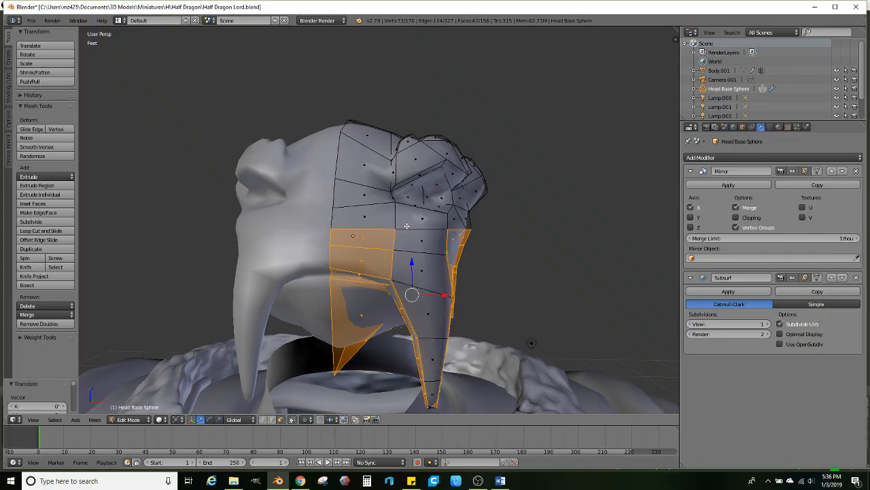
key("ctrl+z")
- Take the upper face rings out of the selection and move the remaining mouth and tusk faces about -152 thou along Z
middle_click_drag(407, 226, 354, 239)
left_click_drag(415, 271, 406, 272)
right_click(346, 248, "alt+shift")
right_click(343, 269, "alt+shift")
scroll(408, 273, "down", 2)
middle_click_drag(407, 273, 474, 285)
middle_click_drag(402, 264, 404, 260)
scroll(421, 240, "up", 1)
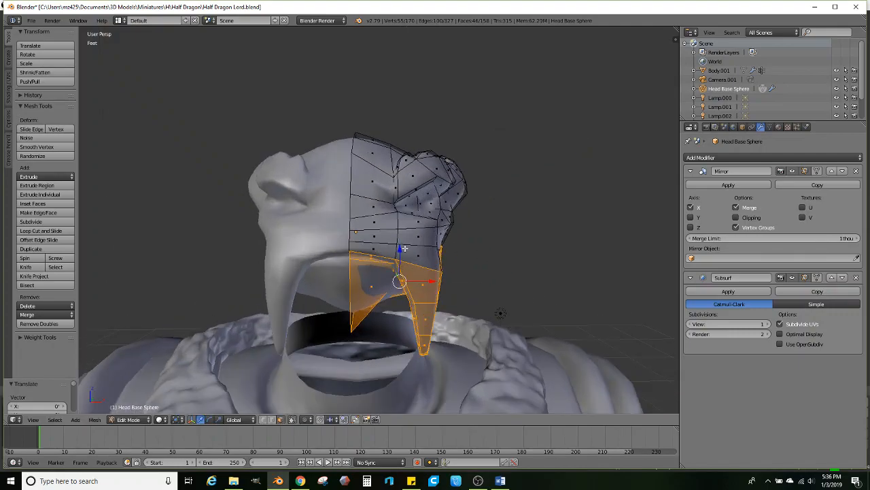
key("g")
key("z")
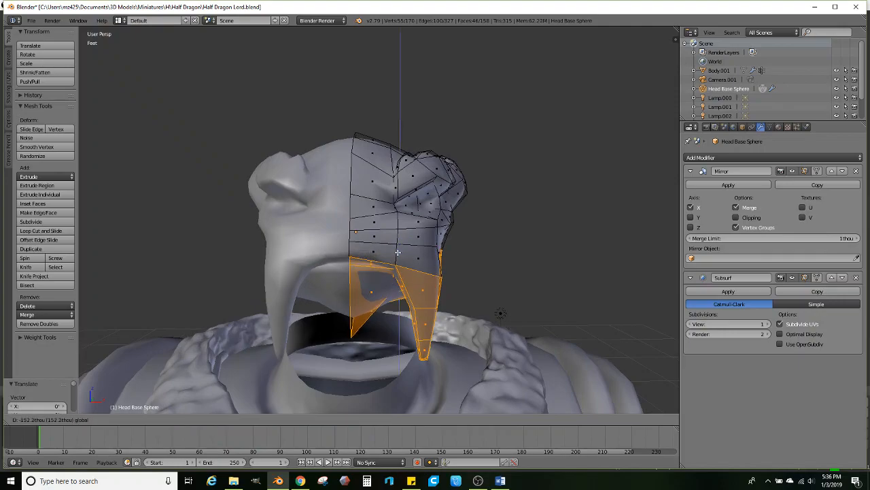
left_click(397, 253)
- Add a centred vertical loop cut through the snout faces between the centre line and the eye
middle_click_drag(398, 252, 181, 259)
left_click(39, 232)
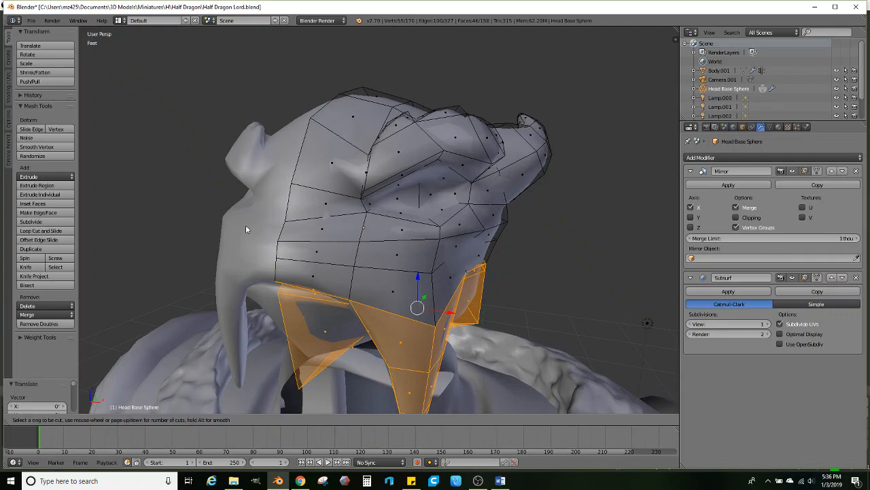
left_click(325, 226)
right_click(325, 226)
scroll(328, 231, "up", 2)
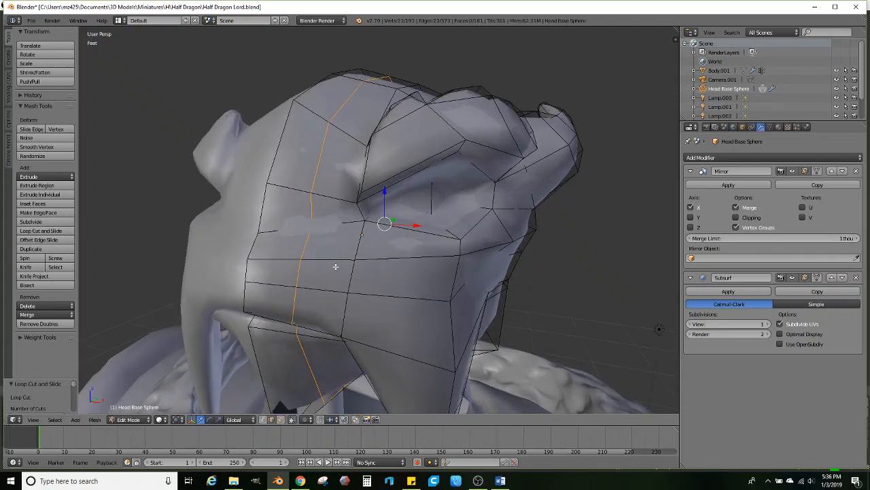
- Select the two snout faces just in front of the eye, extrude them and scale the new faces to about 0.66
left_click(282, 419)
right_click(342, 268)
scroll(344, 267, "up", 3)
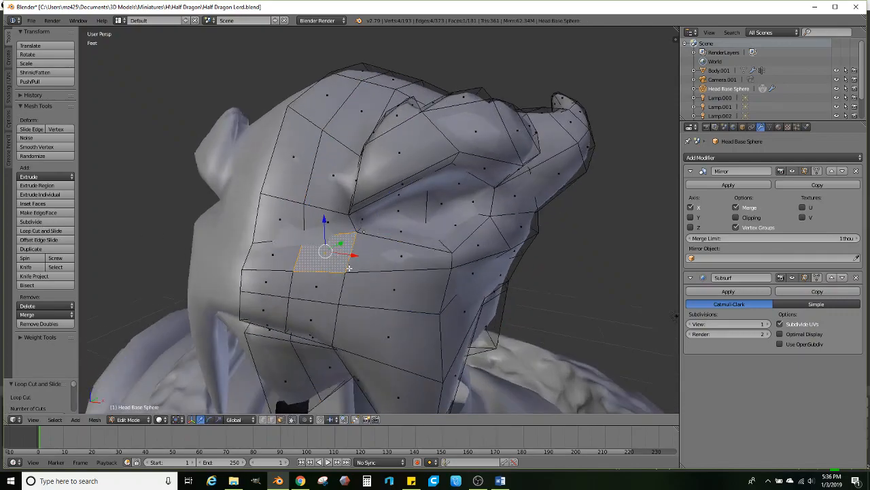
right_click(313, 239, "ctrl")
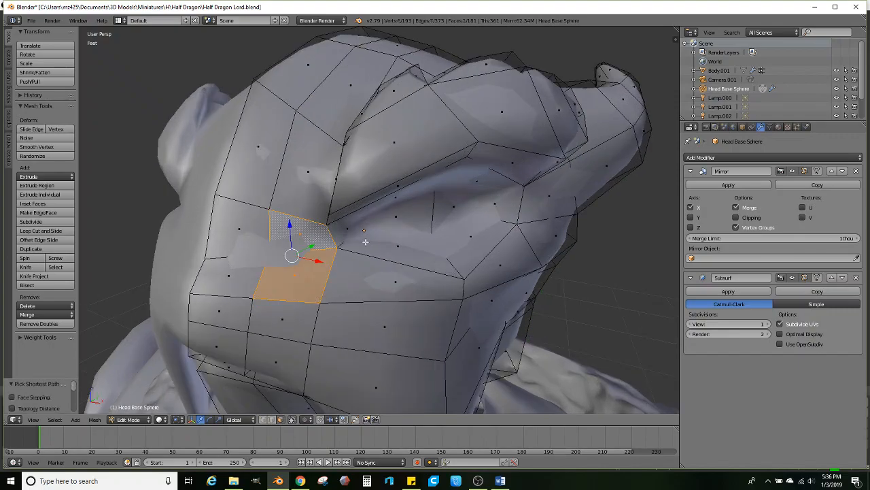
key("e")
key("s")
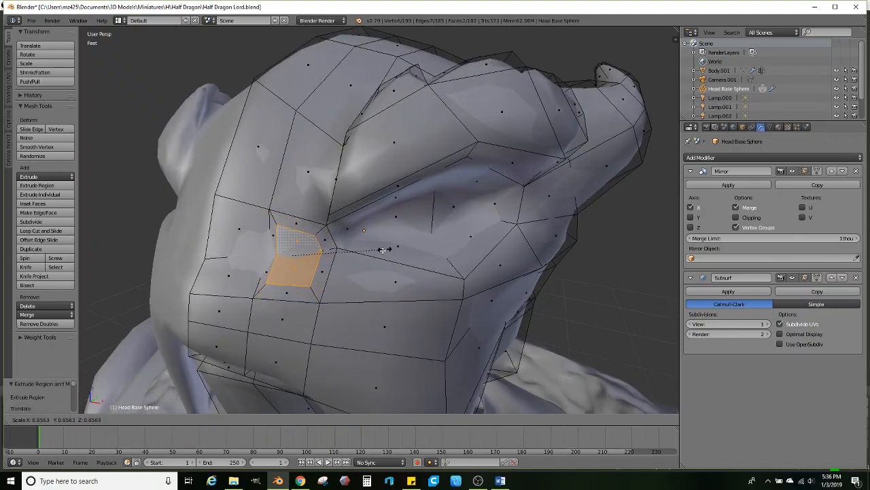
left_click(385, 250)
- Extrude the nostril faces inward and shrink the extruded faces to hollow out the nostril
key("e")
left_click(401, 248)
key("s")
left_click(382, 252)
key("Tab")
scroll(383, 252, "down", 5)
middle_click_drag(421, 260, 408, 245)
- Select the four faces at the rear corner of the lower jaw, extrude them and scale them to 0.775
key("Tab")
scroll(394, 234, "up", 2)
right_click(393, 231)
right_click(334, 282, "ctrl")
right_click(341, 259, "shift")
middle_click_drag(340, 259, 440, 276)
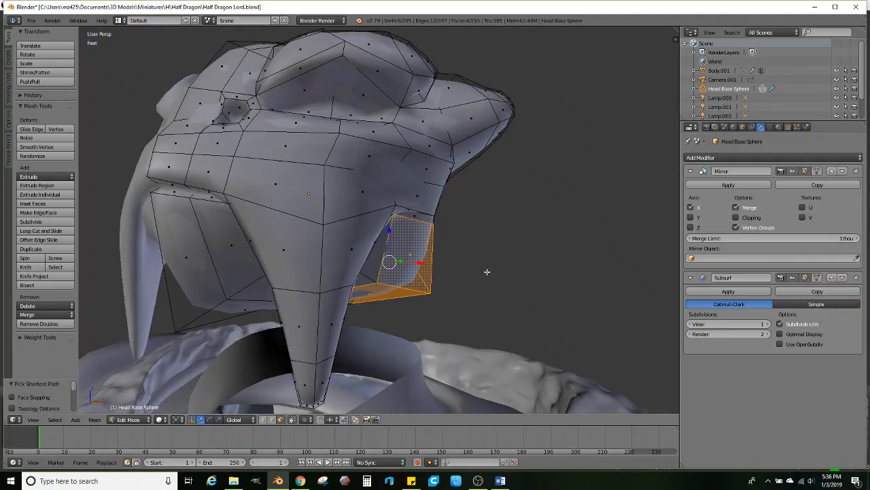
key("s")
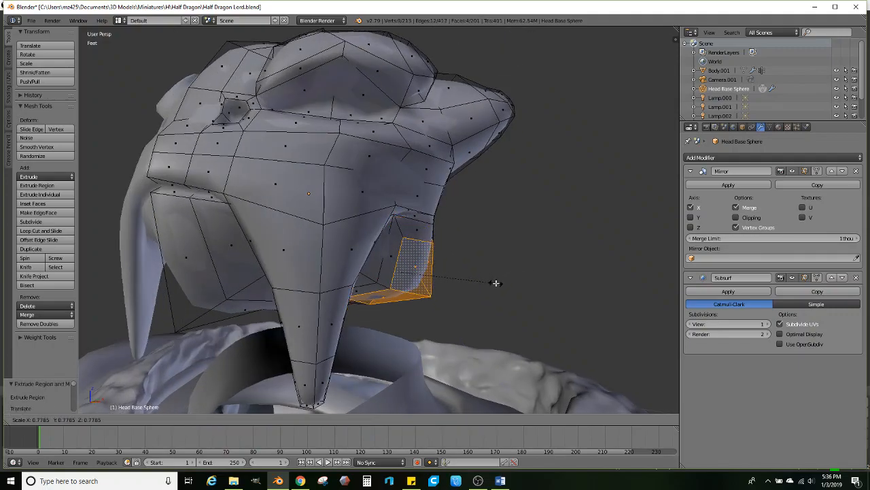
left_click(498, 283)
- Set the transform orientation to Normal, move and scale the jaw-corner faces, and smooth their vertices
left_click(227, 419)
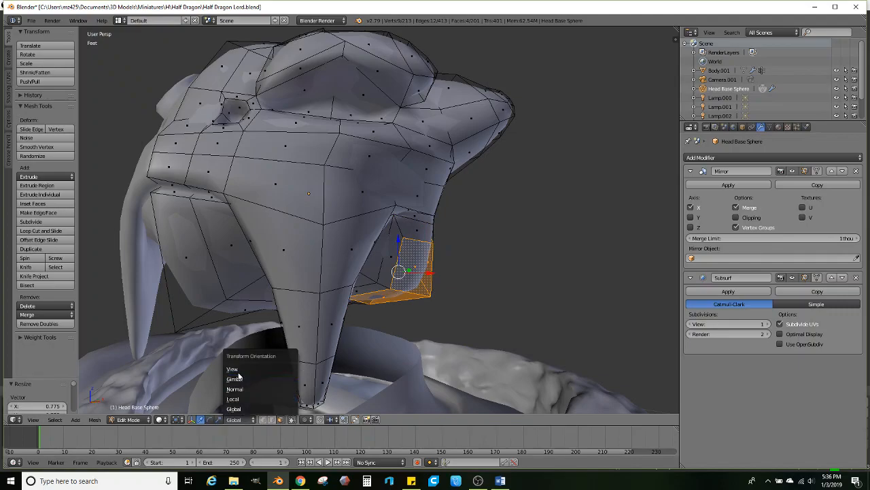
left_click(233, 388)
left_click_drag(416, 295, 413, 300)
middle_click_drag(414, 300, 319, 312)
key("s")
left_click(428, 299)
left_click(37, 147)
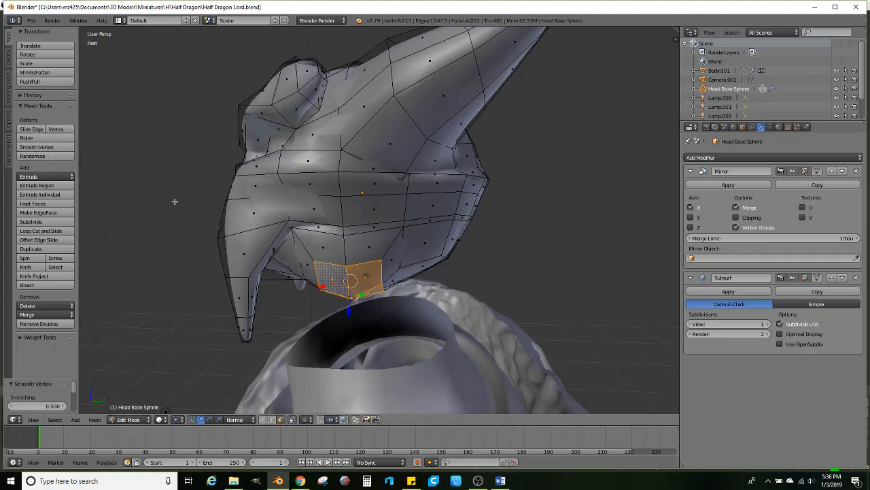
- Move the jaw-corner faces about 183 thou along their normal, and extrude them again into a smaller, offset tip
middle_click_drag(170, 197, 343, 284)
left_click_drag(382, 319, 387, 321)
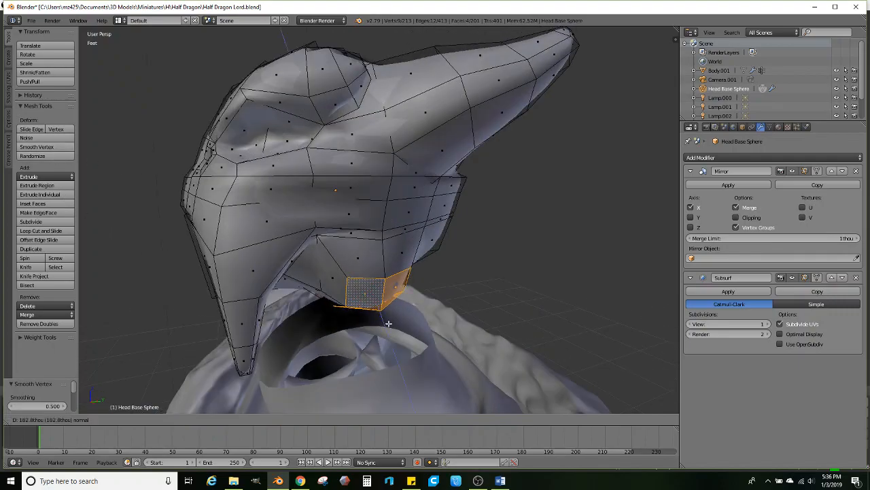
left_click(388, 324)
middle_click_drag(391, 321, 476, 292)
key("s")
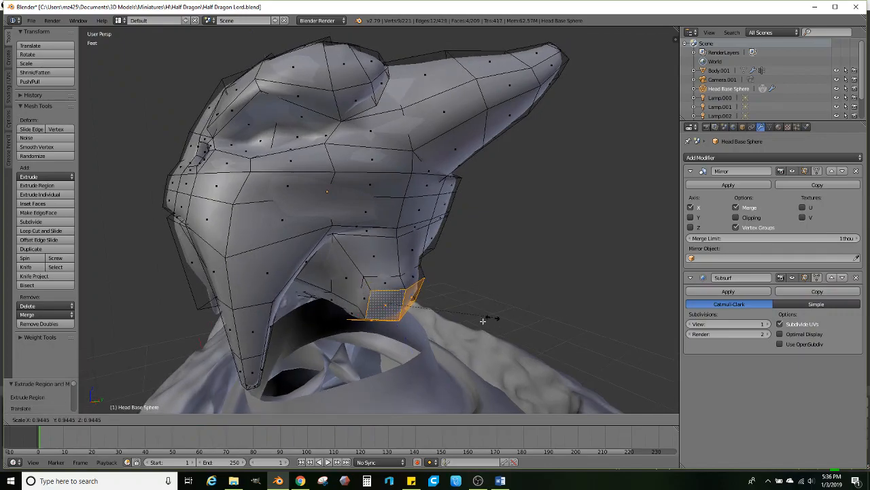
left_click(430, 332)
left_click_drag(407, 334, 414, 347)
middle_click_drag(415, 347, 470, 289)
- Extend the selection over the jaw-corner spike's face rings and reduce it ring by ring to the four tip faces
scroll(459, 319, "down", 3)
middle_click_drag(510, 260, 421, 297)
scroll(457, 264, "up", 1)
right_click(424, 268, "alt+shift")
right_click(418, 245, "alt+shift")
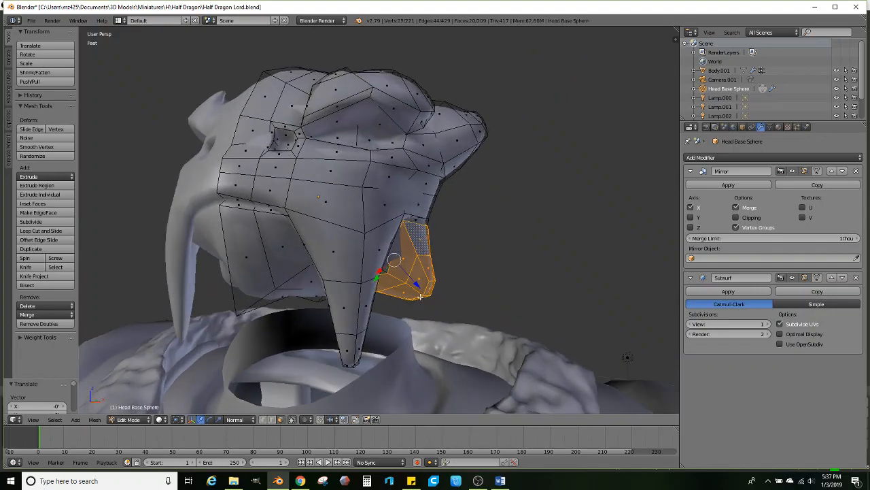
right_click(427, 264, "alt+shift")
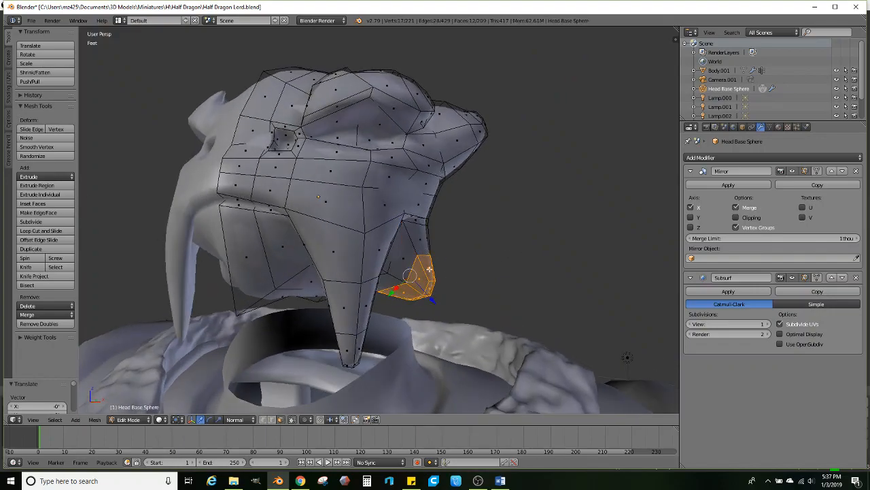
right_click(427, 271, "alt+shift")
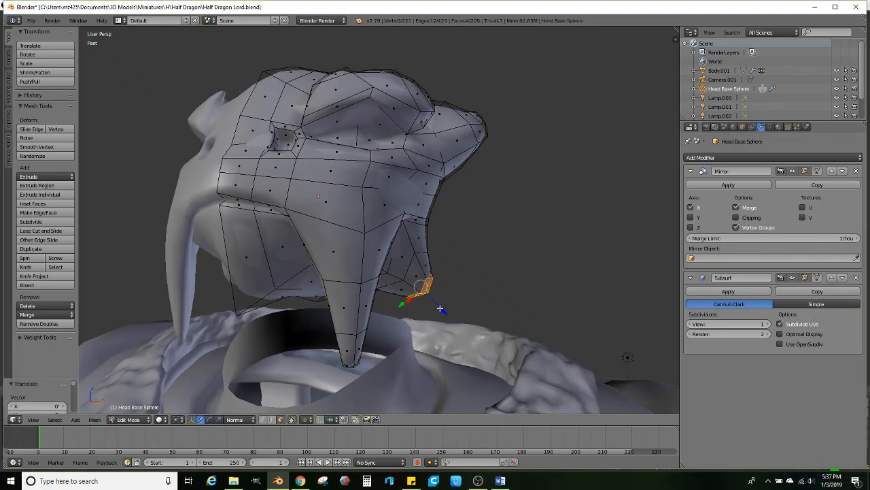
middle_click_drag(424, 293, 374, 219)
- Return to object mode and rescale the whole head to suit the proportions of the body
key("Tab")
scroll(368, 248, "down", 5)
scroll(363, 260, "down", 2)
middle_click_drag(363, 260, 396, 286)
scroll(372, 257, "down", 3)
scroll(342, 285, "down", 2)
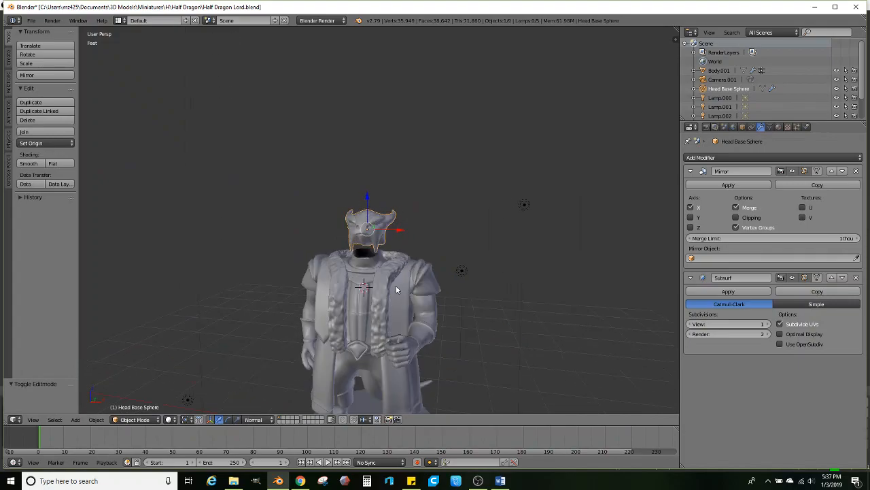
scroll(425, 263, "up", 4)
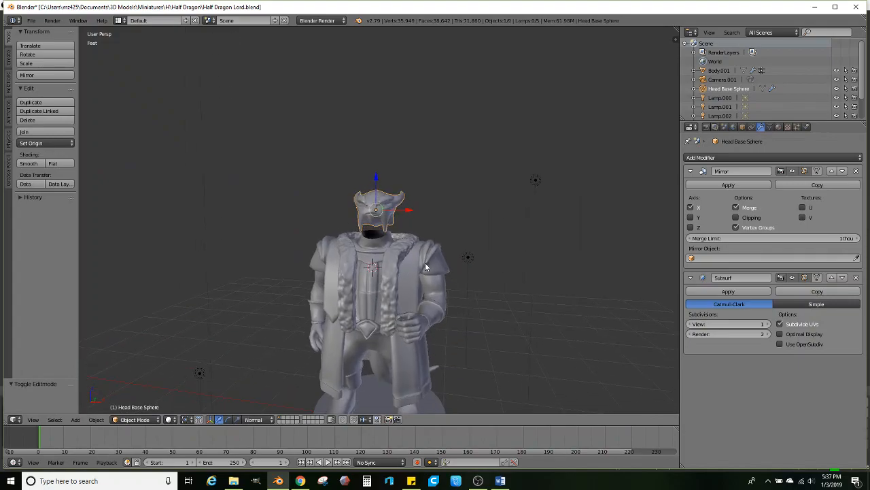
key("s")
left_click(502, 239)
middle_click_drag(497, 240, 400, 216)
key("s")
left_click(507, 238)
- Lower the head along Z toward the neck and refine its size and position
left_click_drag(372, 168, 372, 187)
middle_click_drag(371, 188, 306, 205)
scroll(340, 211, "up", 2)
key("s")
left_click(427, 220)
left_click_drag(360, 189, 365, 185)
middle_click_drag(366, 185, 417, 235)
- Adjust the head's width by scaling it along X with the scale manipulator
scroll(427, 223, "down", 1)
scroll(381, 251, "up", 1)
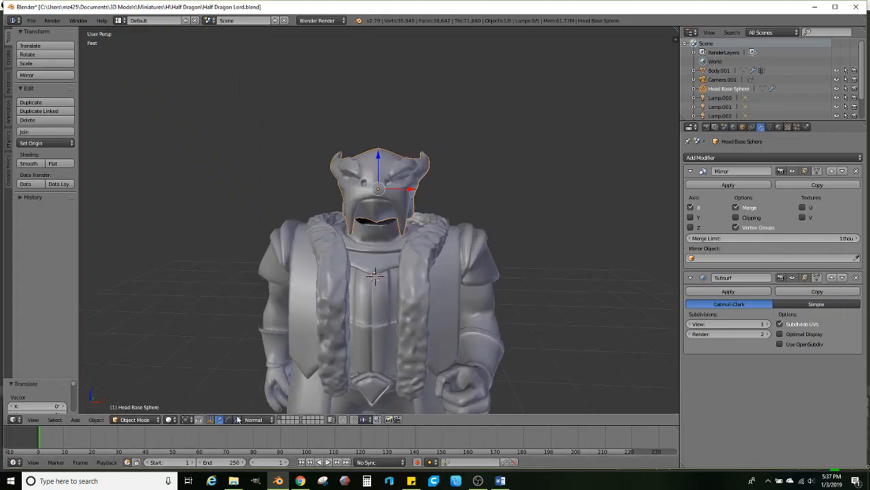
left_click_drag(417, 191, 416, 191)
middle_click_drag(416, 192, 378, 189)
scroll(404, 239, "up", 2)
- Select the faces forming the eye in edit mode, scale them to 0.789 and move them slightly upward
scroll(379, 278, "up", 2)
key("Tab")
scroll(367, 258, "up", 2)
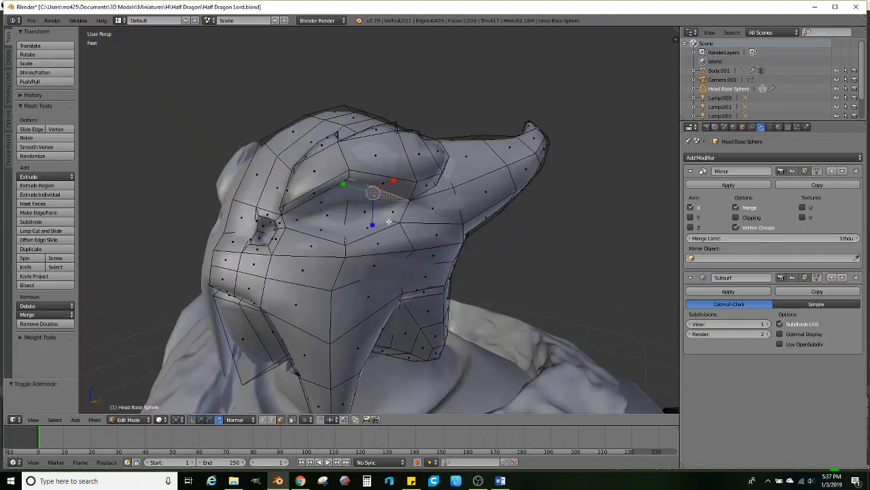
right_click(336, 233, "ctrl")
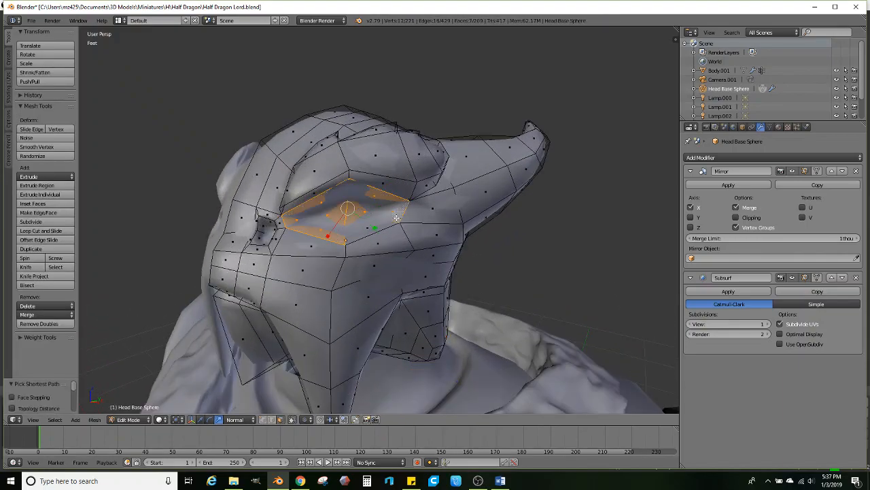
middle_click_drag(402, 226, 471, 217)
key("s")
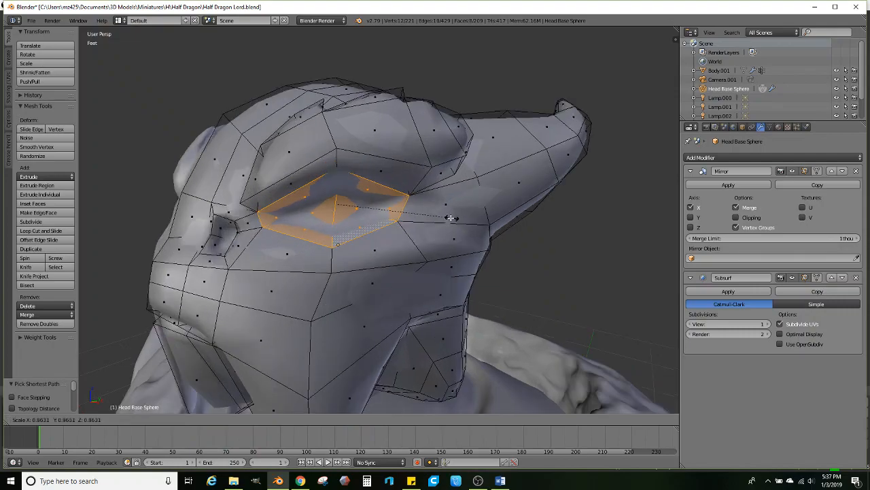
left_click(441, 220)
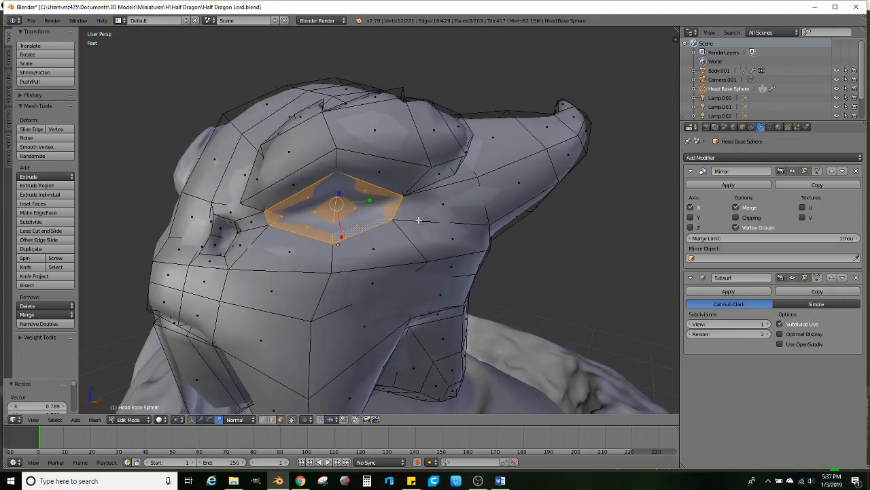
key("g")
left_click(348, 202)
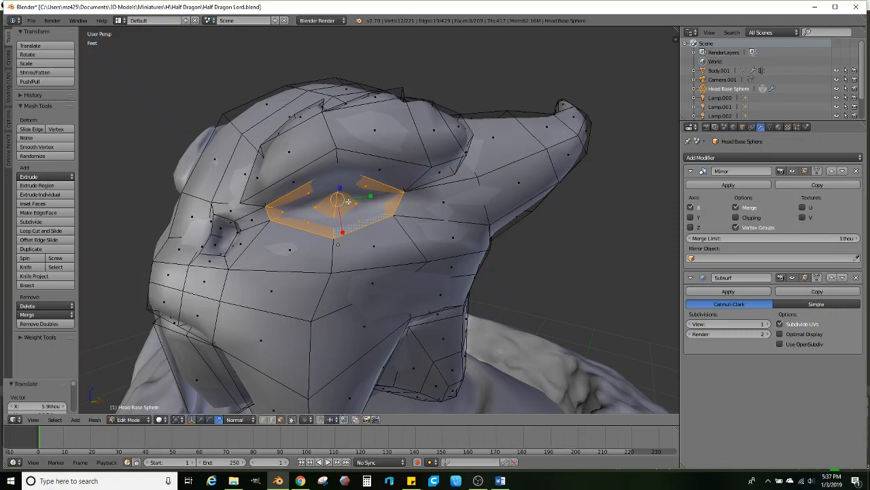
- Select the two central faces of the eye, extrude them and scale the extruded faces to shape the eyeball
right_click(325, 211, "ctrl")
right_click(348, 209)
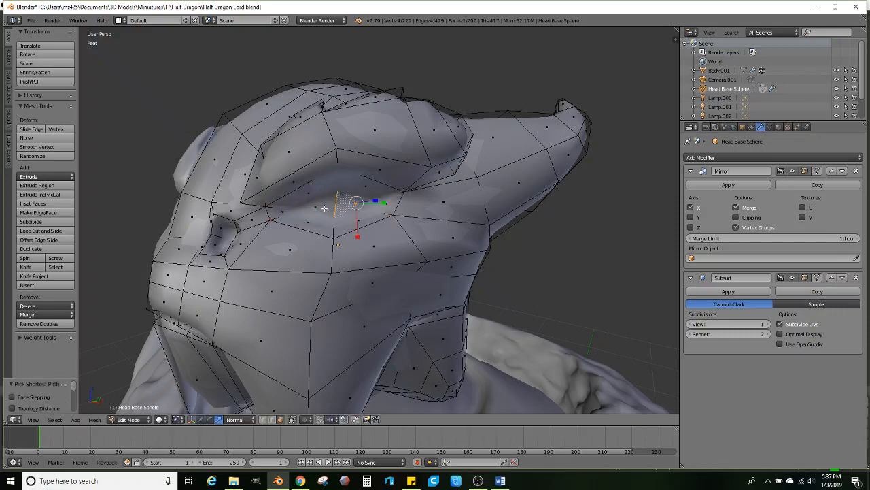
key("g")
left_click(426, 208)
middle_click_drag(426, 208, 372, 251)
key("e")
left_click(362, 215)
key("s")
left_click(352, 215)
key("Tab")
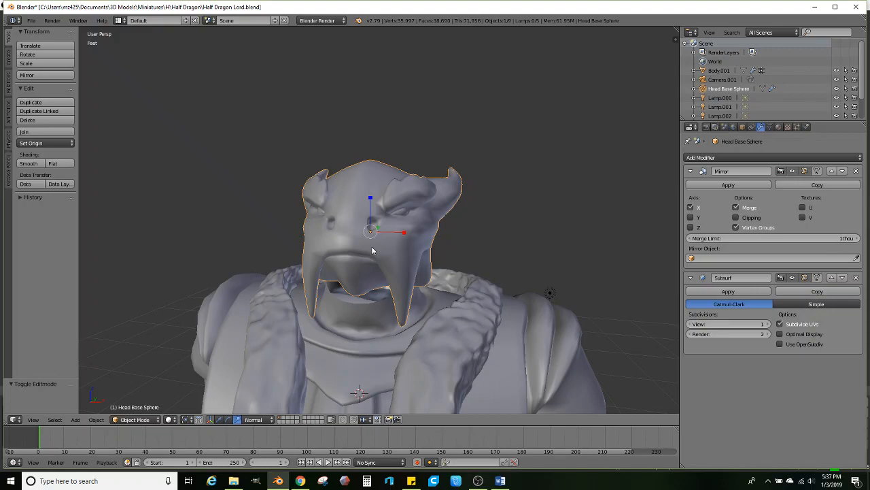
- Select the centre-line edges of the snout and mouth and raise them about 300 thou along global Z
middle_click_drag(421, 255, 329, 389)
scroll(430, 288, "down", 5)
scroll(429, 311, "up", 3)
scroll(400, 278, "up", 3)
key("Tab")
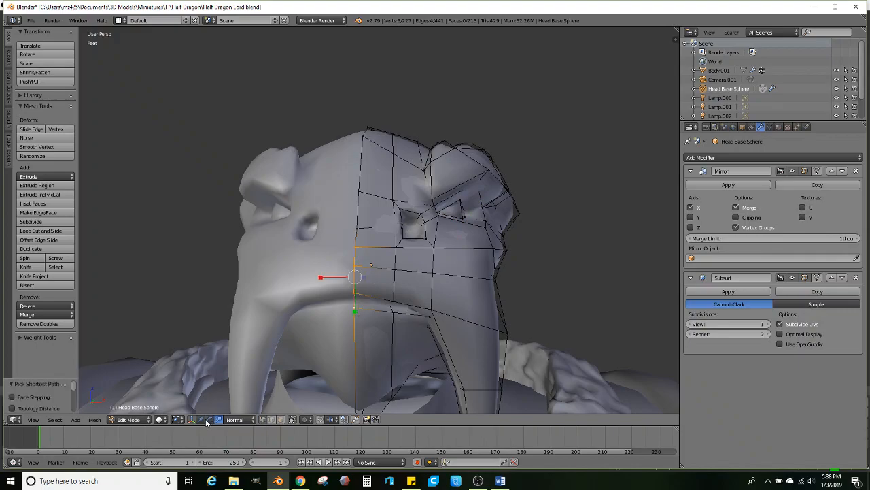
key("alt+space")
left_click(272, 373)
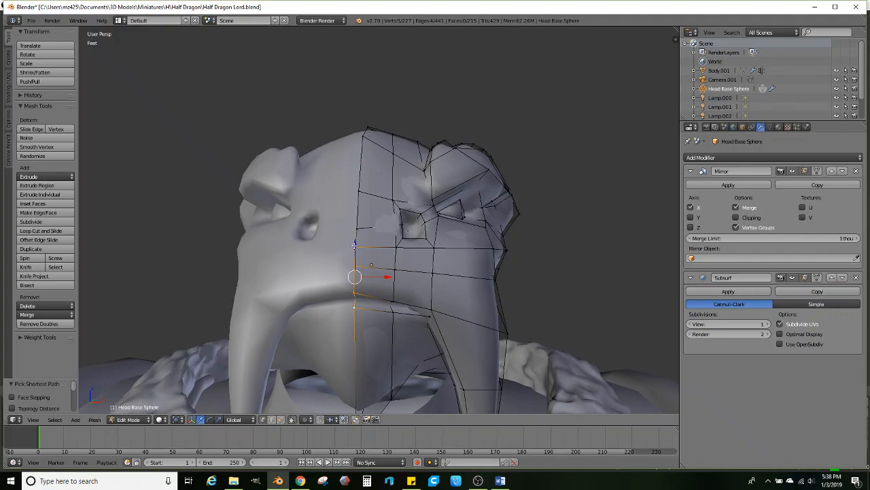
key("g")
key("z")
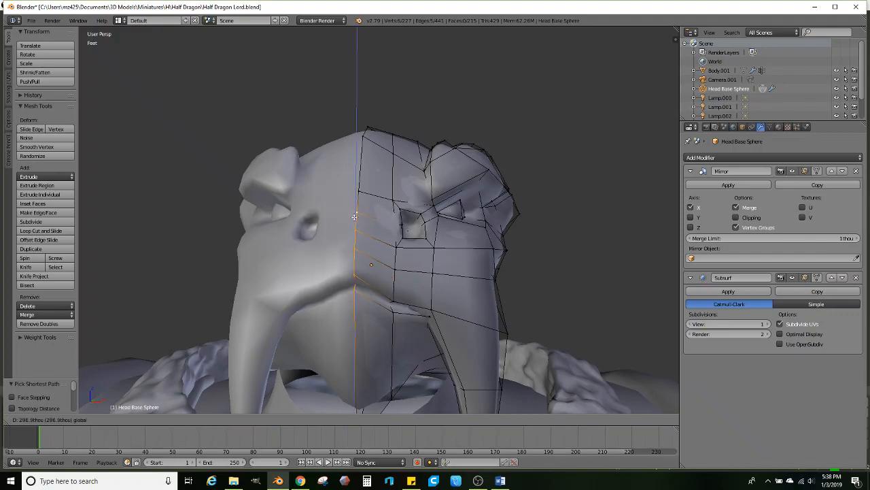
left_click(358, 214)
- Select the neighbouring column of upper-lip edges beside the centre line and raise it about 188 thou along Z
right_click(399, 275)
right_click(391, 313, "ctrl")
left_click_drag(392, 258, 393, 247)
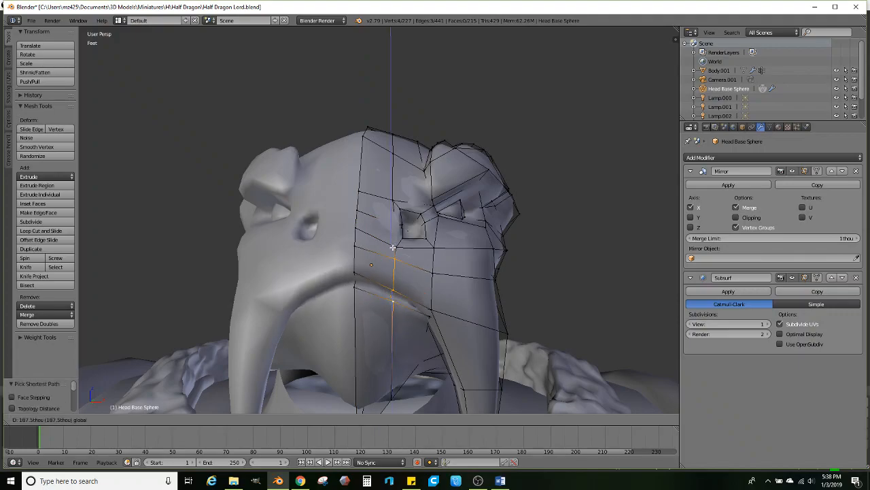
left_click(393, 247)
middle_click_drag(393, 247, 389, 305)
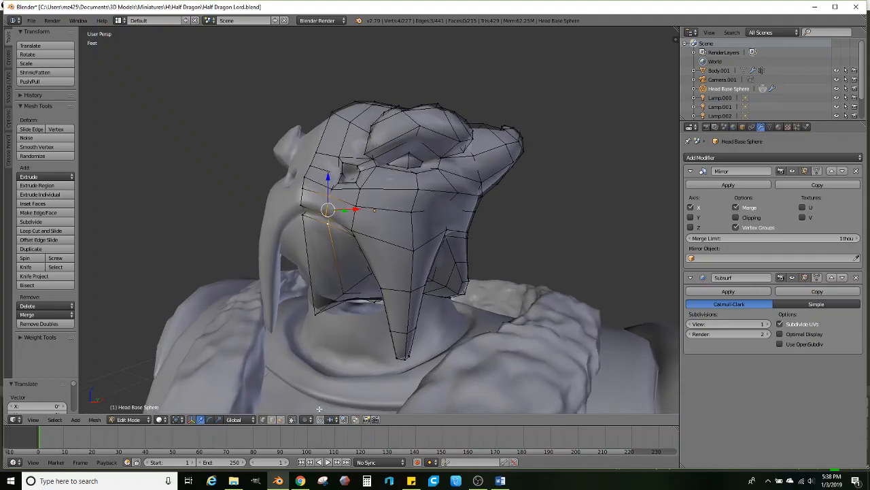
- Select all faces of the lower tusk using wireframe display and raise them along Z in solid display
left_click(280, 420)
right_click(404, 308)
right_click(402, 342, "shift")
key("z")
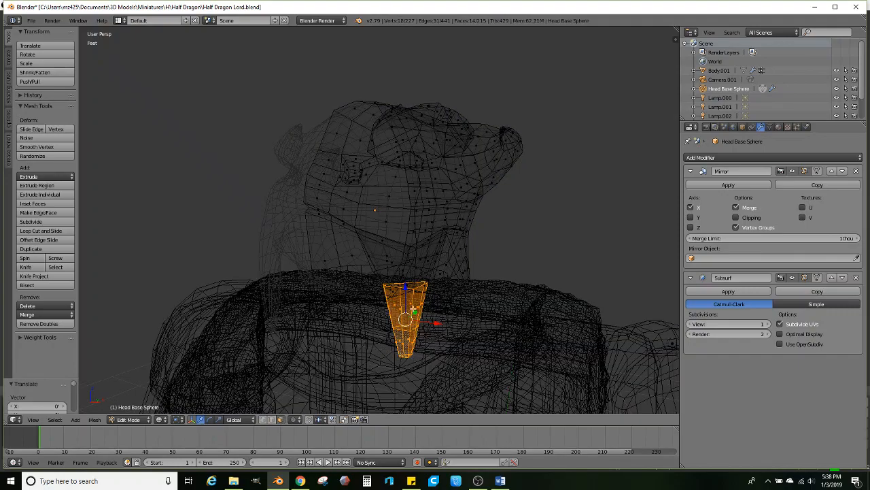
key("z")
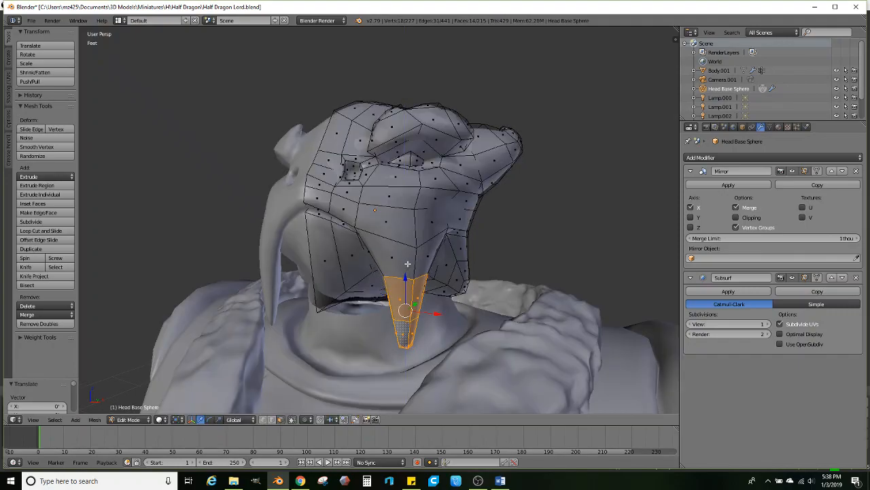
- Raise the tusk with its upper face ring included, and raise only its lower faces about 361 thou along Z
key("e")
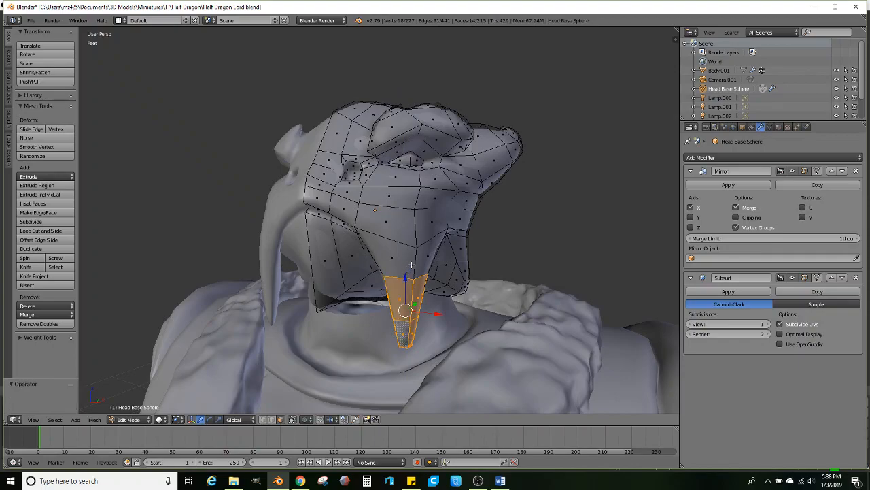
key("z")
left_click(404, 242)
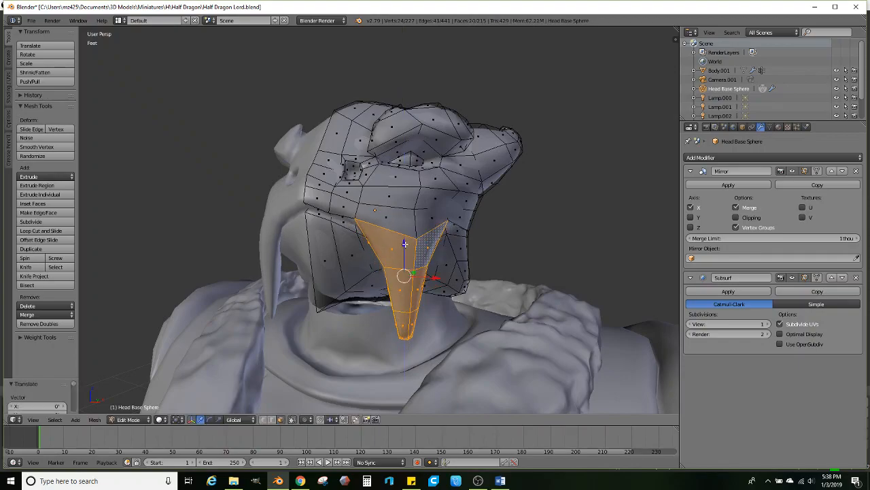
key("e")
key("z")
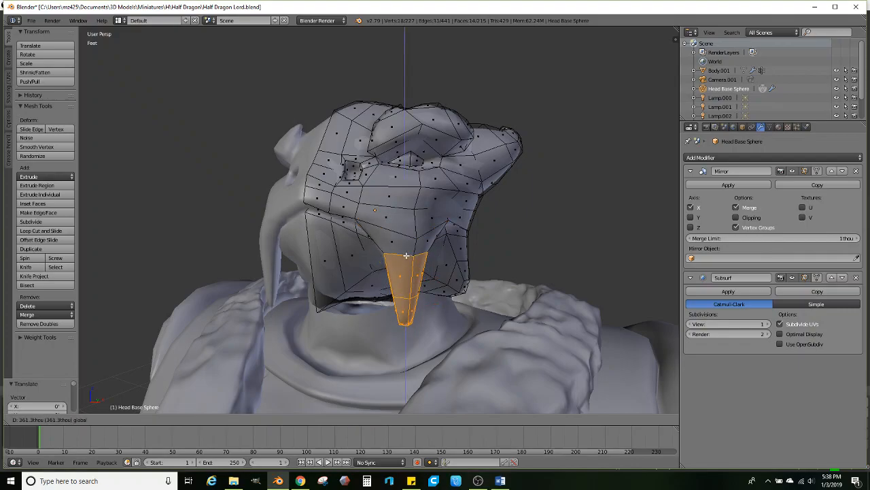
left_click(406, 255)
middle_click_drag(431, 239, 382, 268)
scroll(419, 264, "down", 1)
key("Tab")
key("Tab")
scroll(400, 272, "up", 1)
- Select centre-line edges on the forehead and reposition them to reshape the crown of the head
middle_click_drag(344, 184, 282, 392)
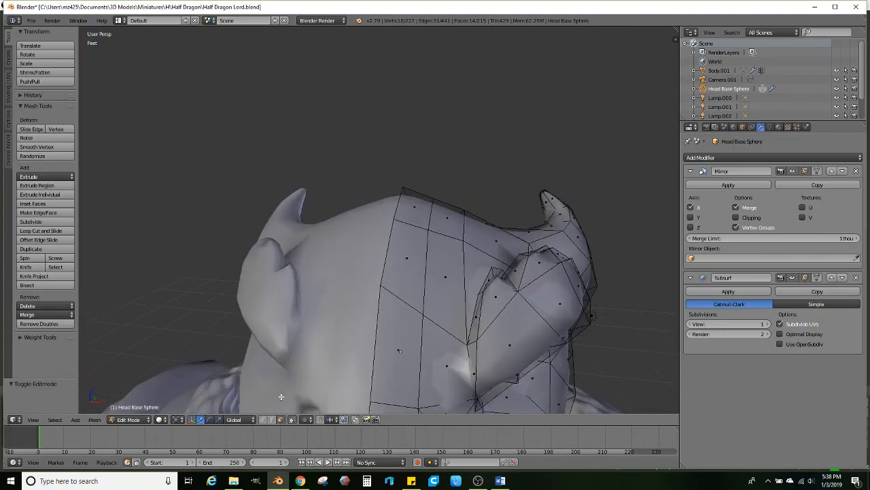
middle_click_drag(350, 321, 403, 161)
right_click(307, 232)
left_click_drag(403, 154, 401, 162)
mouse_move(401, 162)
middle_mouse_down()
mouse_move(346, 261)
mouse_move(403, 204)
mouse_move(416, 167)
middle_mouse_up()
left_click_drag(416, 167, 417, 168)
middle_click_drag(418, 167, 336, 268)
middle_click_drag(267, 288, 466, 233)
key("s")
left_click(381, 229)
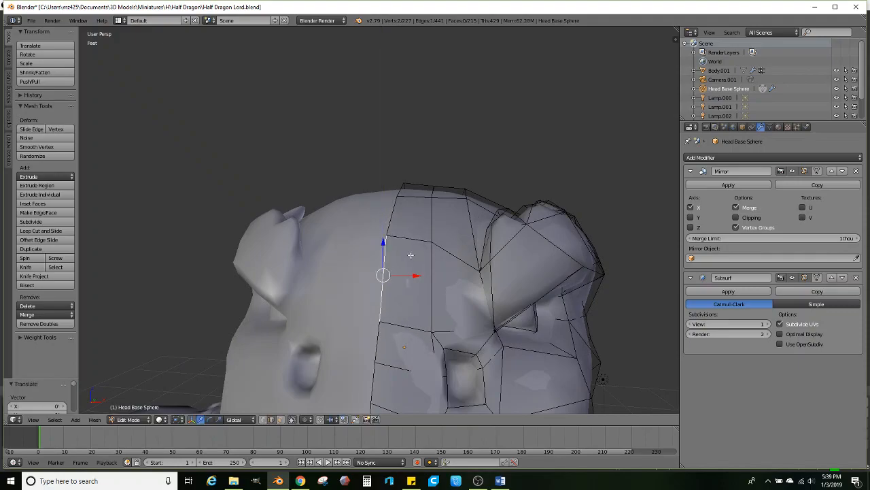
- Nudge the whole head horizontally over the neck in object mode and reopen its mesh for editing
key("Tab")
scroll(420, 282, "down", 4)
middle_click_drag(421, 282, 341, 260)
scroll(372, 286, "up", 1)
left_click_drag(394, 196, 391, 197)
middle_click_drag(392, 199, 441, 256)
scroll(442, 257, "up", 4)
key("Tab")
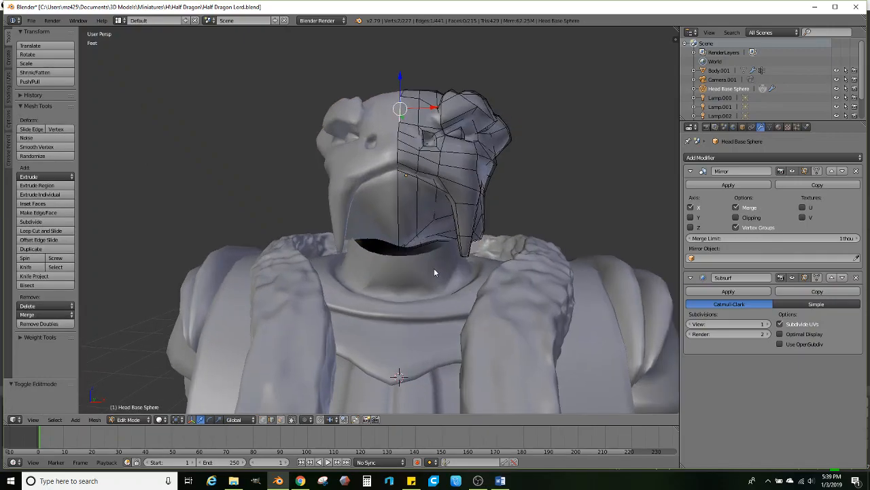
- Apply the head's Mirror modifier and reopen the full head mesh for editing
key("Tab")
right_click(434, 268)
scroll(433, 265, "up", 3)
key("Tab")
key("Tab")
right_click(456, 204)
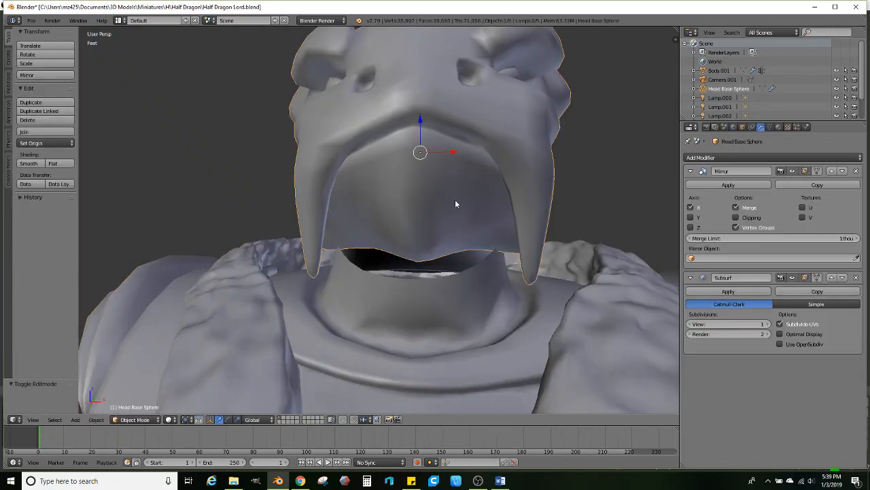
key("Tab")
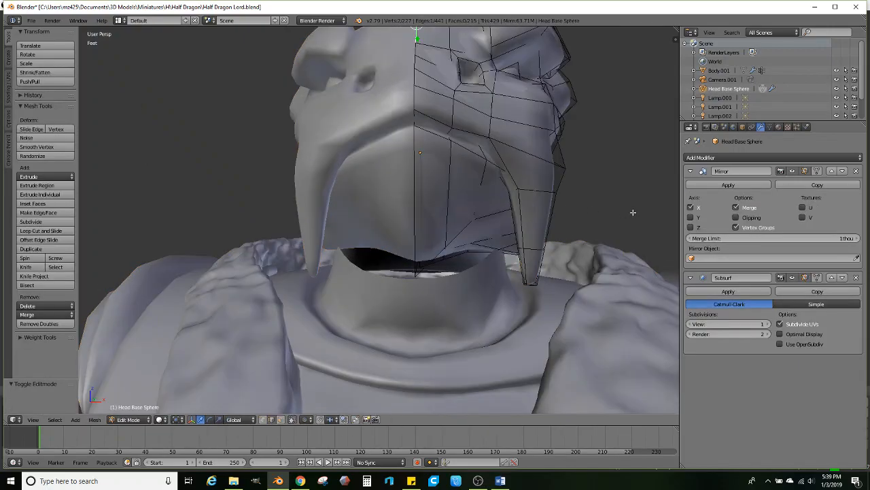
key("Tab")
left_click(707, 185)
key("Tab")
middle_click_drag(472, 208, 428, 221)
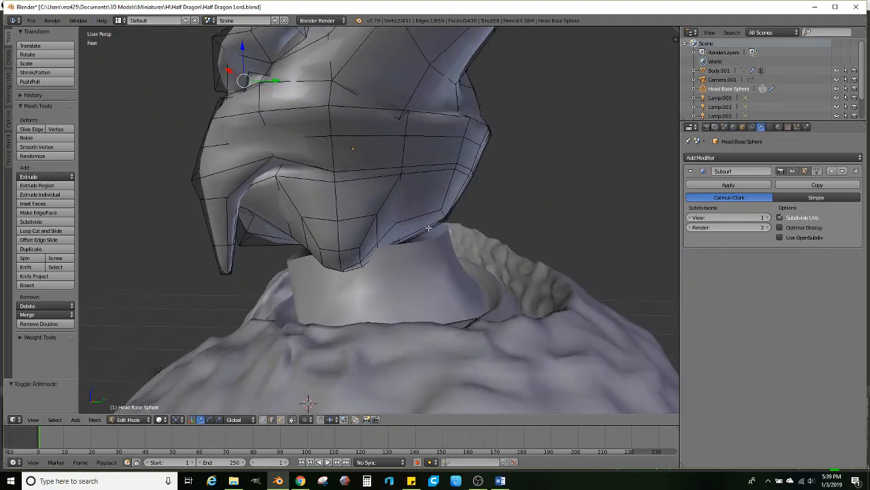
- Select the uppermost ring of faces around the body's neck and delete those faces
key("Tab")
key("Tab")
key("Tab")
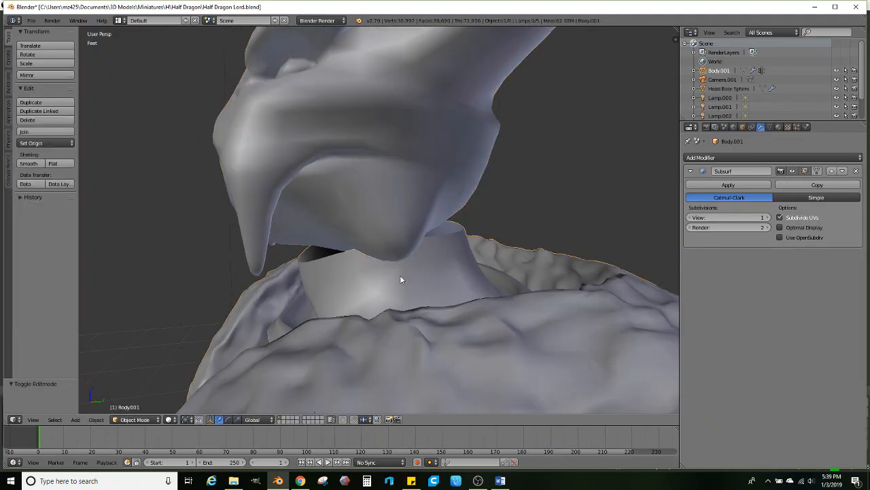
right_click(423, 276)
key("Tab")
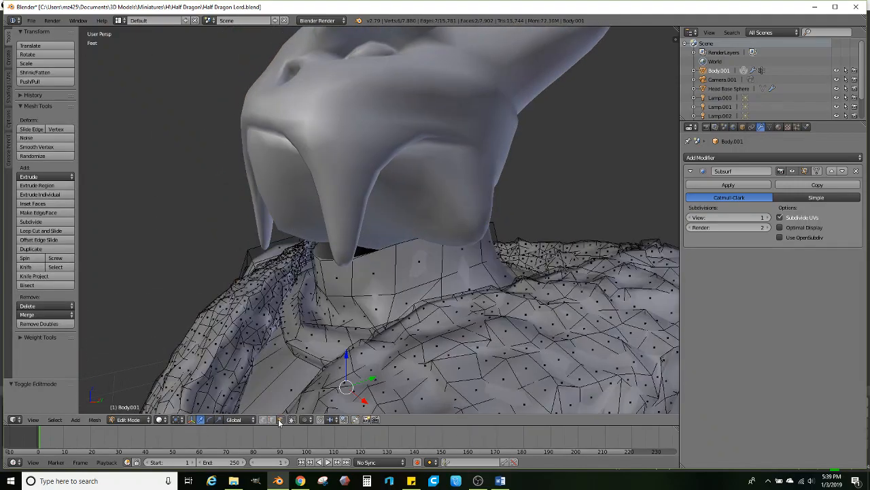
right_click(392, 278, "alt")
key("x")
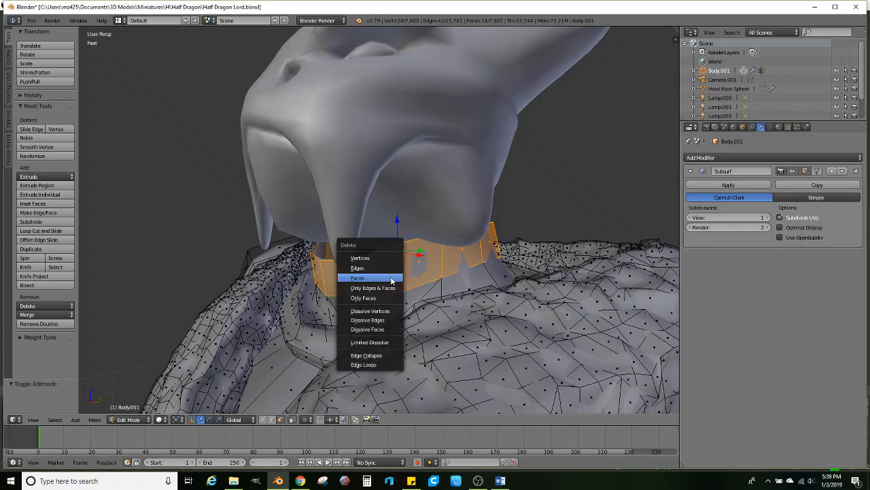
left_click(392, 277)
middle_click_drag(391, 277, 447, 257)
- Select the central patch of faces at the lower back and underside of the head and widen it along X
key("Tab")
key("Tab")
key("Tab")
right_click(444, 217)
key("Tab")
mouse_move(468, 222)
middle_mouse_down()
mouse_move(429, 239)
mouse_move(303, 251)
mouse_move(369, 234)
mouse_move(342, 231)
mouse_move(456, 227)
middle_mouse_up()
right_click(387, 223)
right_click(310, 235, "ctrl")
right_click(386, 226, "ctrl")
right_click(376, 234, "ctrl")
middle_click_drag(337, 250, 435, 218)
right_click(398, 252, "ctrl")
right_click(355, 250, "ctrl")
middle_click_drag(380, 252, 289, 367)
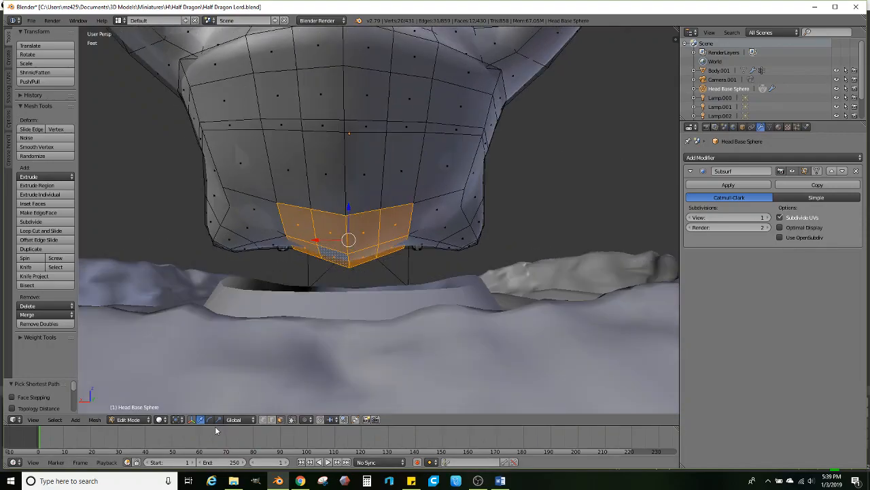
left_click_drag(310, 242, 288, 242)
- Delete the selected faces at the head's lower back to open a neck hole
middle_click_drag(289, 242, 432, 272)
left_click(272, 420)
key("x")
left_click(462, 243)
middle_click_drag(372, 289, 436, 309)
key("Tab")
right_click(343, 334)
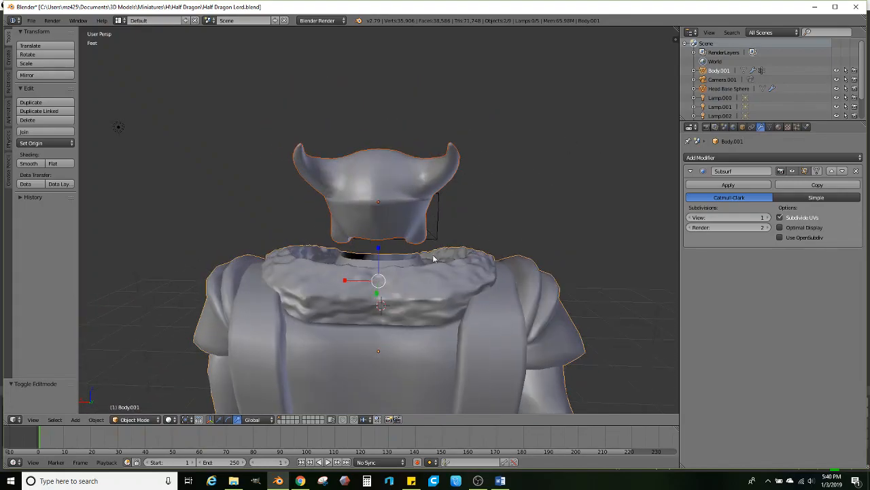
scroll(177, 385, "up", 2)
left_click(139, 419)
left_click(136, 388)
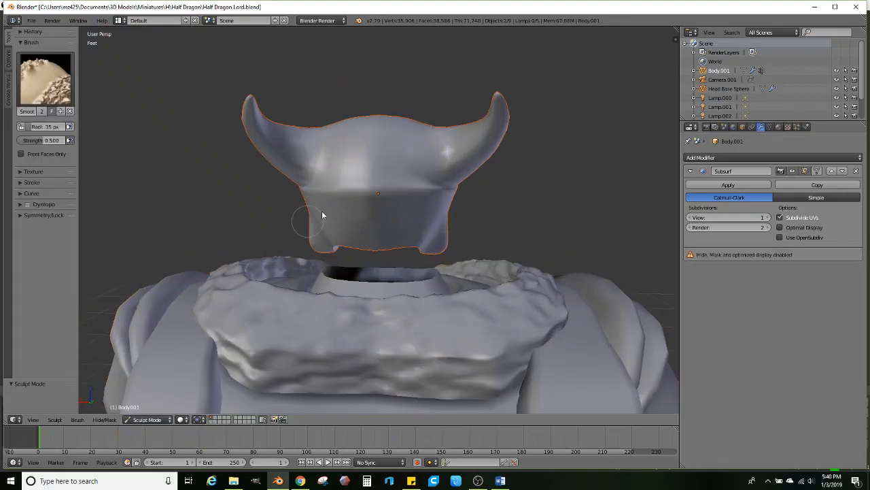
scroll(343, 195, "down", 4)
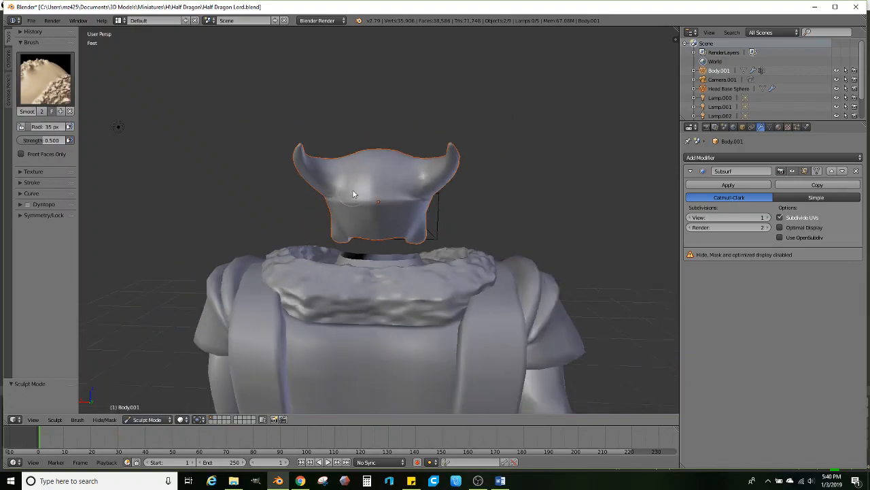
key("Tab")
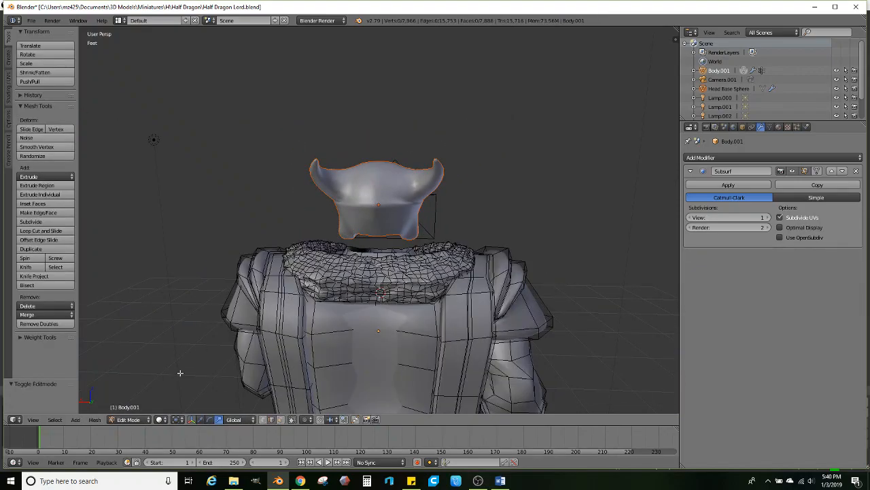
left_click(135, 420)
left_click(139, 410)
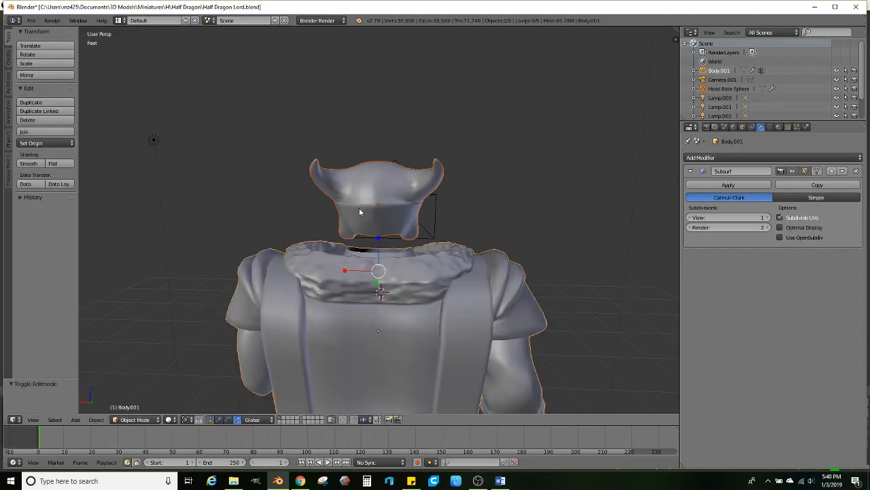
- Switch the head alone to Sculpt Mode, choose the Blob brush and look over the face
right_click(360, 204)
key("Tab")
key("Tab")
key("Tab")
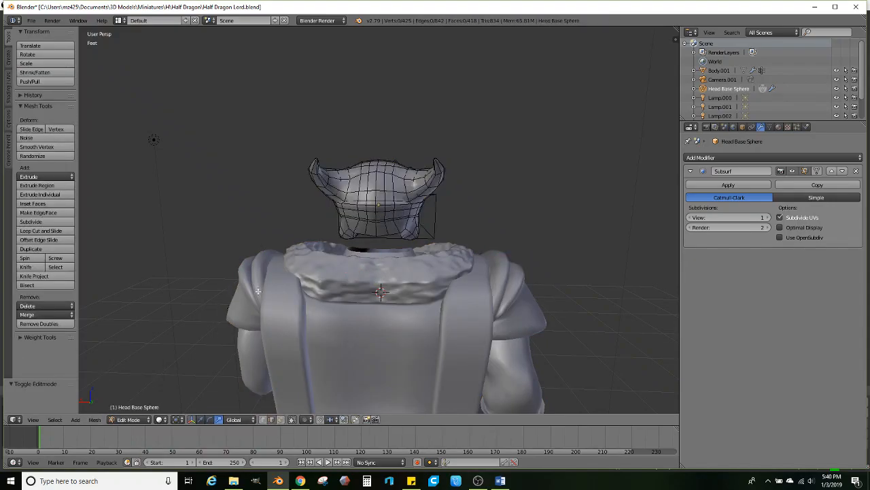
left_click(145, 417)
left_click(136, 388)
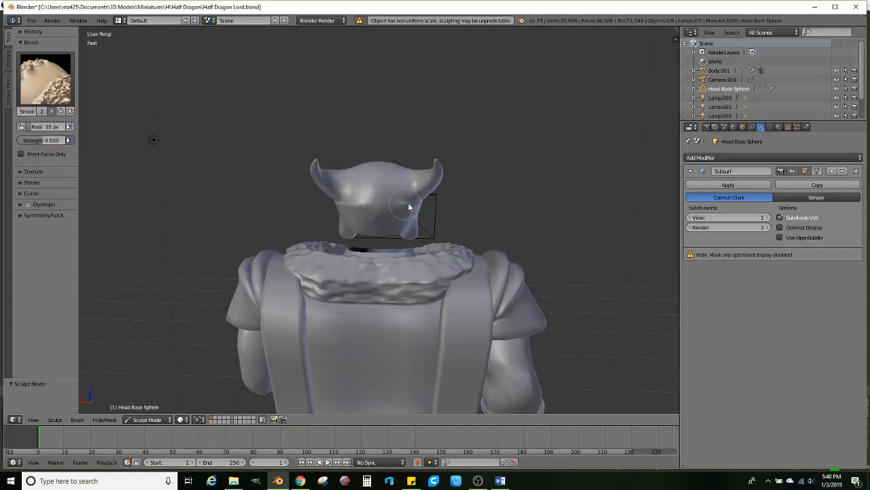
middle_click_drag(373, 212, 304, 204)
mouse_move(397, 166)
middle_mouse_down()
mouse_move(340, 204)
mouse_move(456, 216)
middle_mouse_up()
mouse_move(399, 211)
middle_mouse_down()
mouse_move(361, 220)
mouse_move(524, 210)
mouse_move(539, 226)
mouse_move(458, 236)
mouse_move(463, 244)
mouse_move(471, 227)
mouse_move(453, 258)
mouse_move(391, 243)
mouse_move(357, 221)
mouse_move(514, 222)
middle_mouse_up()
scroll(540, 226, "up", 4)
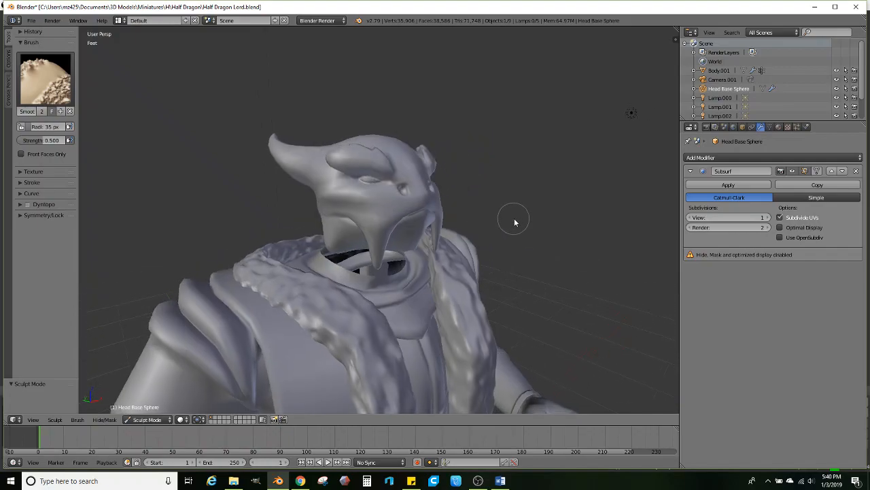
left_click(45, 78)
left_click(35, 129)
middle_click_drag(395, 170, 326, 191)
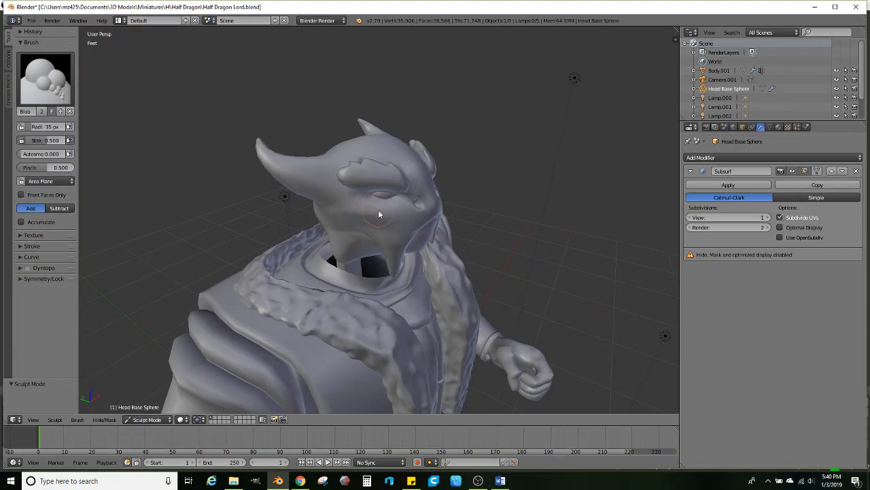
mouse_move(402, 230)
middle_mouse_down()
mouse_move(410, 204)
mouse_move(378, 200)
mouse_move(400, 217)
mouse_move(408, 203)
mouse_move(467, 213)
mouse_move(431, 233)
middle_mouse_up()
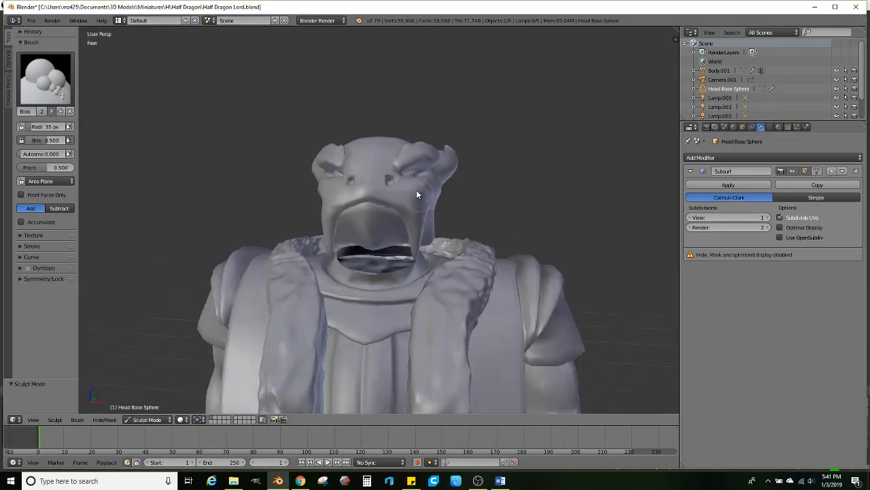
- Extrude the front jaw faces between the two tusks and scale them to about 0.81
key("Tab")
scroll(386, 181, "up", 5)
middle_click_drag(386, 180, 373, 274)
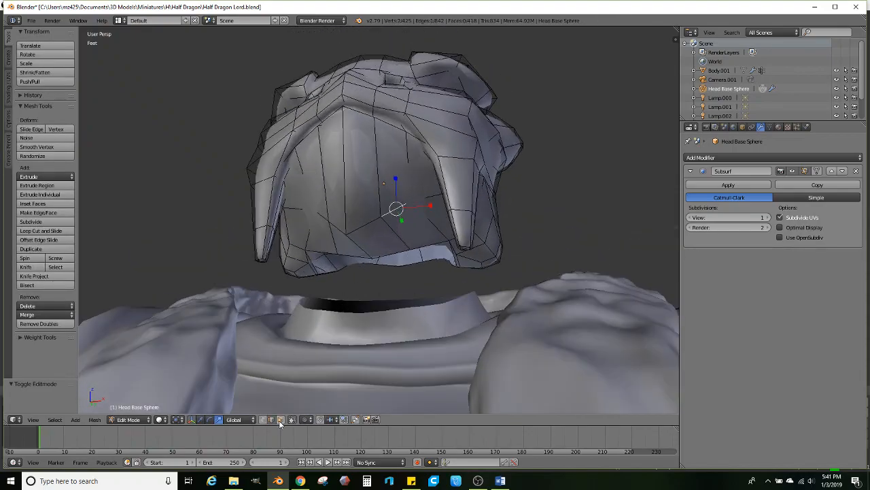
right_click(404, 232)
middle_click_drag(404, 231, 424, 219)
right_click(325, 221, "ctrl")
right_click(340, 185, "ctrl")
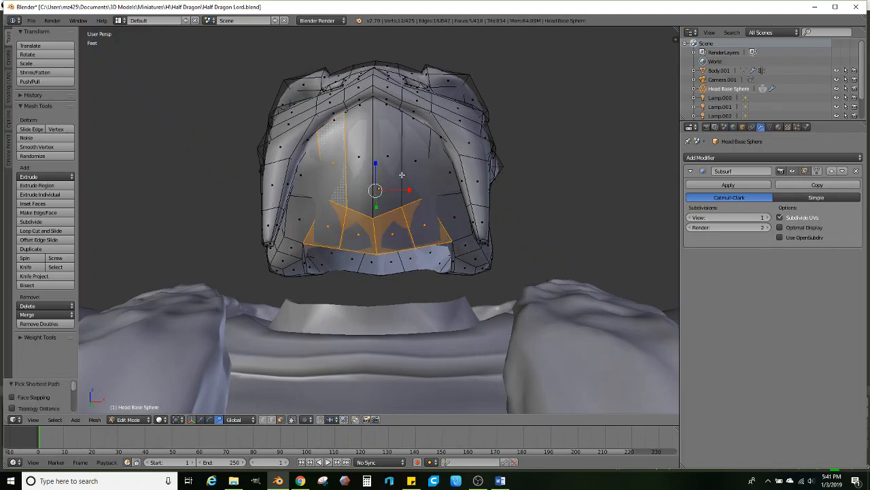
right_click(408, 174, "ctrl")
middle_click_drag(409, 174, 432, 203)
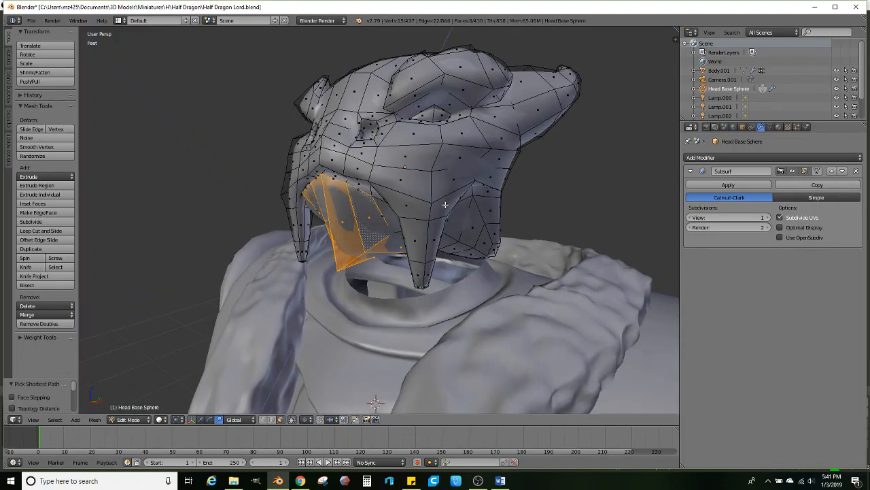
left_click(445, 218)
key("s")
left_click(428, 223)
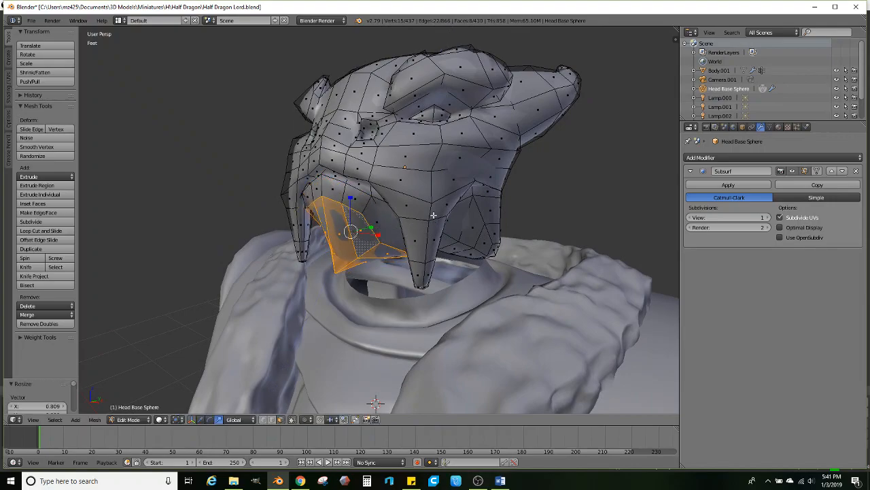
- Extrude the chin faces forward and down twice more, scaling them to about 0.64 and about 0.72
key("e")
left_click(419, 238)
key("s")
left_click(398, 243)
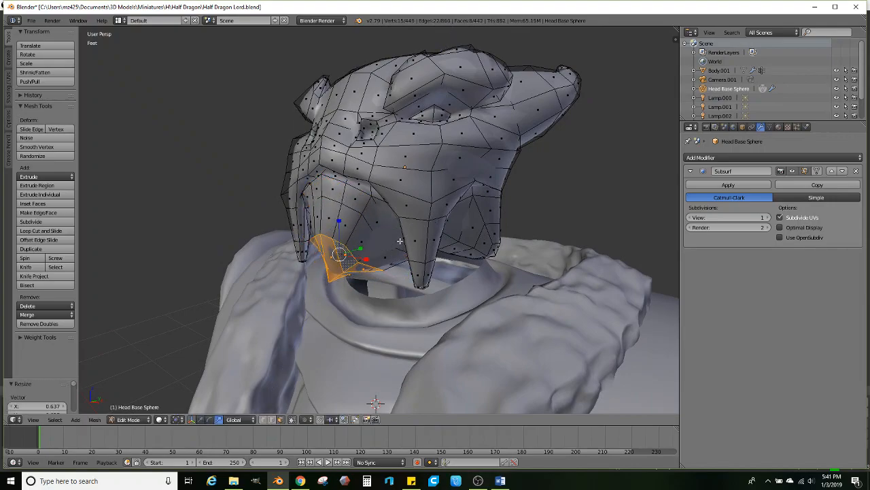
middle_click_drag(391, 233, 385, 224)
key("e")
left_click(378, 249)
key("s")
left_click(359, 257)
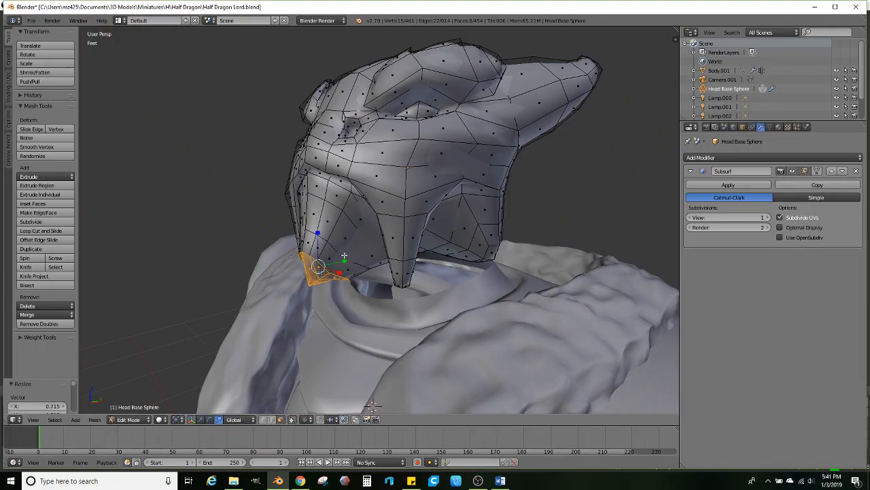
- Extrude the end of the chin once more and scale it to about 0.34 to form a pointed tip
middle_click_drag(291, 212, 366, 220)
key("e")
left_click(358, 236)
key("s")
left_click(327, 259)
middle_click_drag(326, 260, 443, 212)
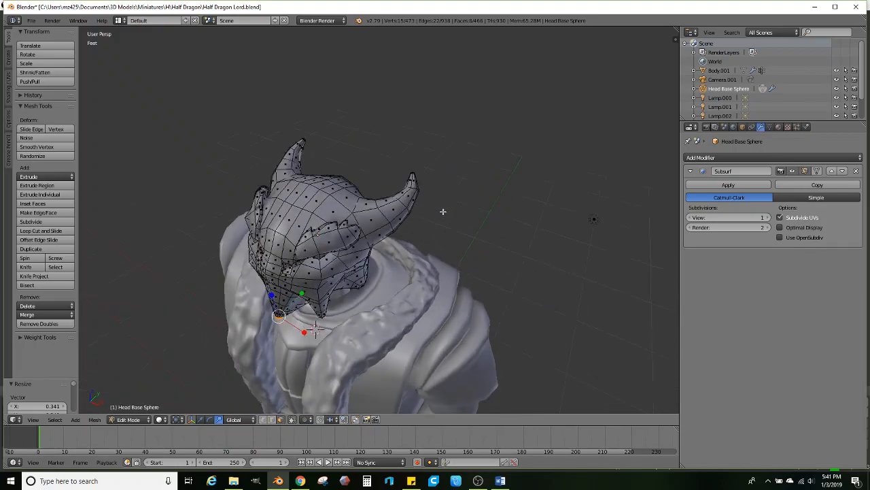
scroll(435, 218, "up", 5)
key("Tab")
key("Tab")
middle_click_drag(432, 251, 350, 248)
scroll(342, 243, "down", 1)
middle_click_drag(338, 252, 468, 215)
mouse_move(432, 259)
middle_mouse_down()
mouse_move(454, 215)
mouse_move(446, 227)
middle_mouse_up()
- Return the head to Object Mode, add the body to the selection and join both into one mesh
key("Tab")
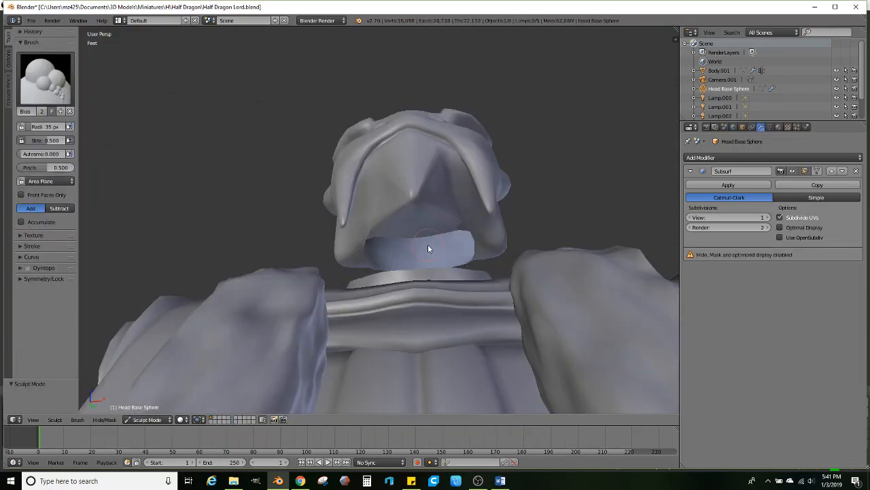
left_click(135, 421)
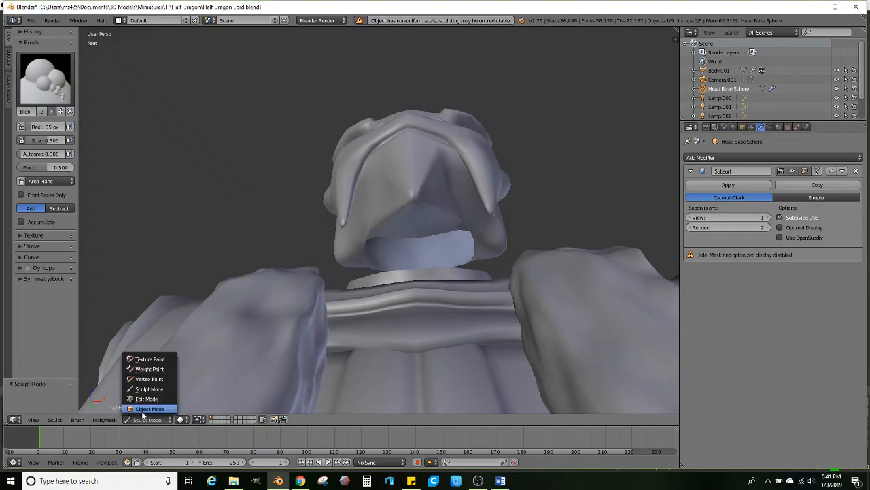
left_click(145, 359)
right_click(359, 338, "shift")
left_click(36, 129)
- Select the open edge loops of the neck and the head's underside and bridge them
middle_click_drag(313, 231, 404, 282)
key("Tab")
left_click(272, 420)
middle_click_drag(277, 403, 346, 390)
right_click(378, 361, "alt")
middle_click_drag(369, 359, 349, 299)
right_click(349, 300, "alt+shift")
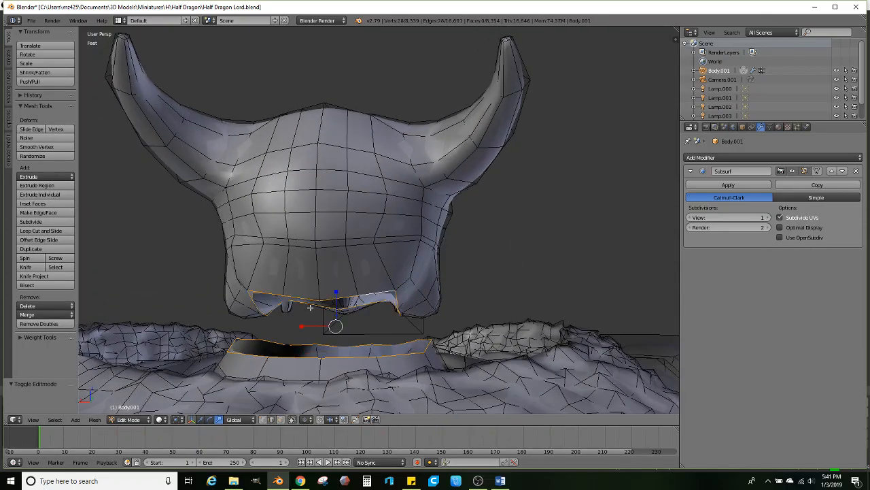
left_click(95, 420)
mouse_move(116, 292)
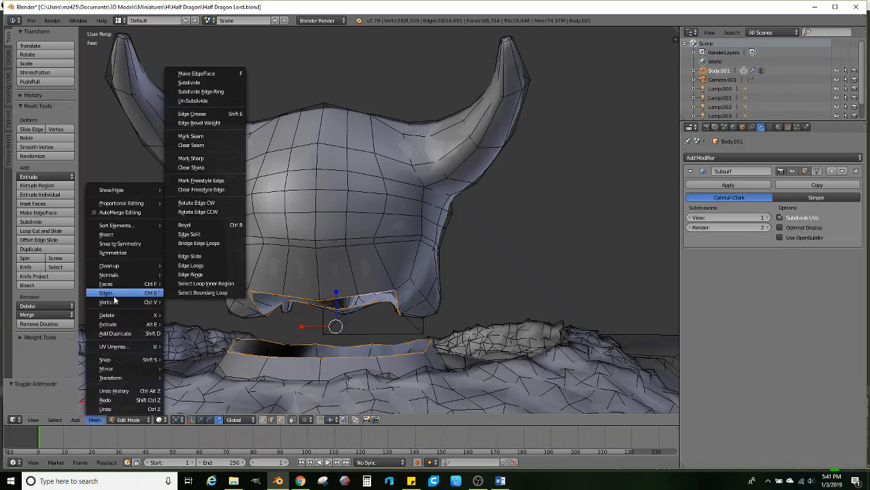
left_click(207, 243)
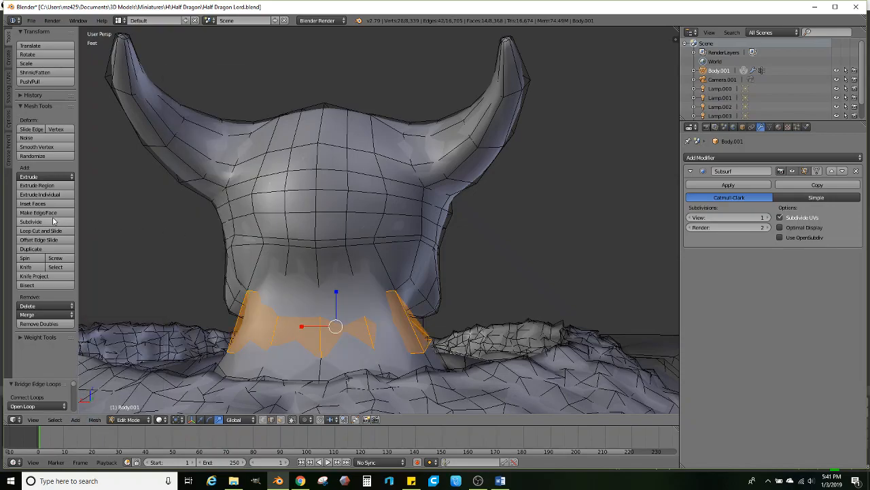
- Smooth the vertices of the bridged neck faces and scale them to about 1.11
left_click(58, 149)
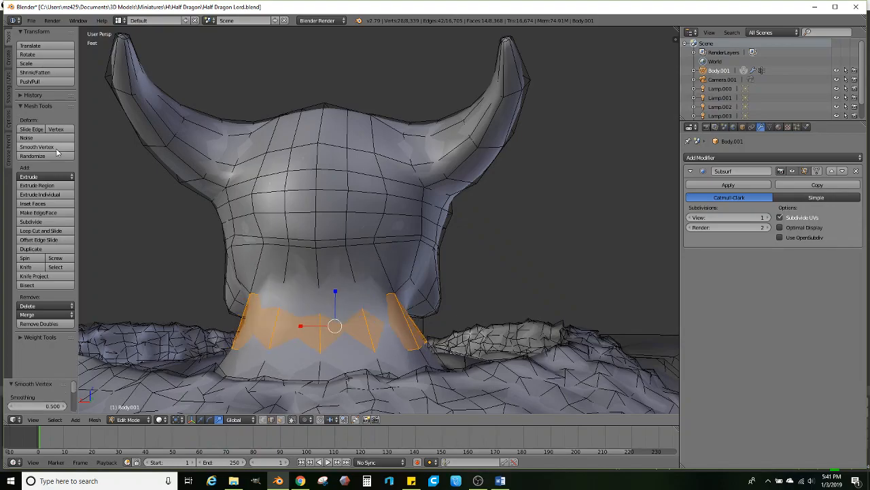
key("s")
left_click(447, 272)
- Shift the bridged neck faces slightly toward the back along Y
middle_click_drag(447, 272, 430, 293)
scroll(408, 313, "down", 2)
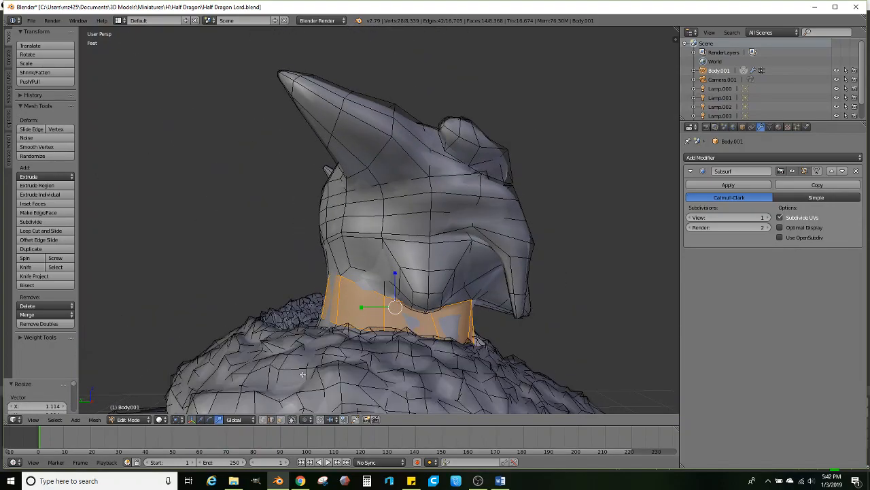
left_click_drag(362, 307, 354, 306)
- Select the entire head through wireframe display and lower it along Z onto the neck in solid display
middle_click_drag(449, 276, 380, 289)
scroll(370, 300, "down", 3)
scroll(381, 290, "up", 4)
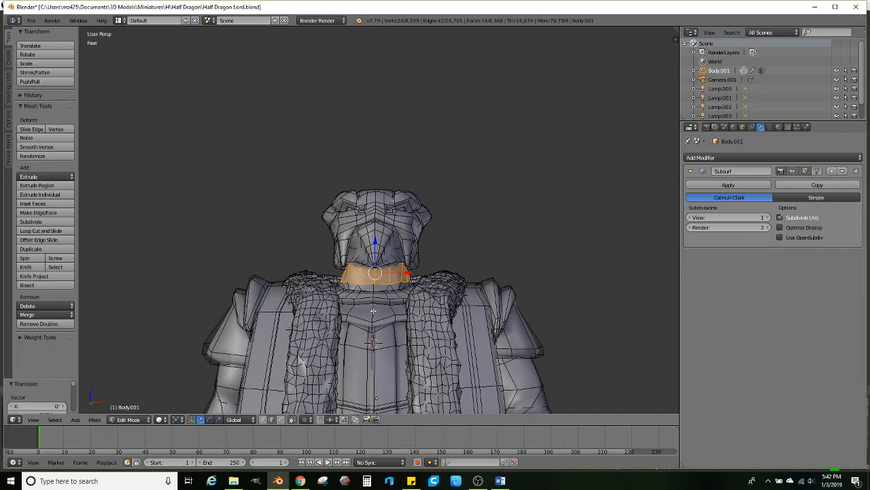
key("z")
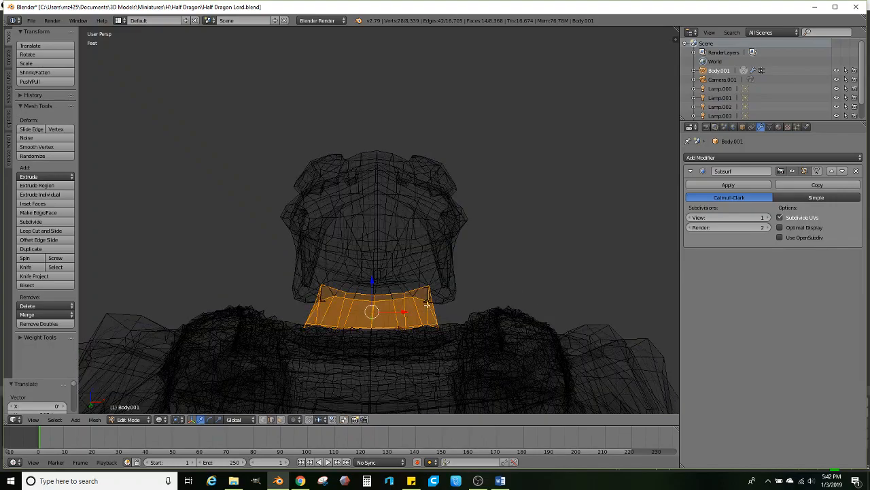
right_click(444, 300)
mouse_move(443, 300)
left_mouse_down("ctrl")
mouse_move(413, 84)
mouse_move(280, 203)
mouse_move(277, 304)
left_mouse_up("ctrl")
middle_click_drag(277, 303, 380, 237)
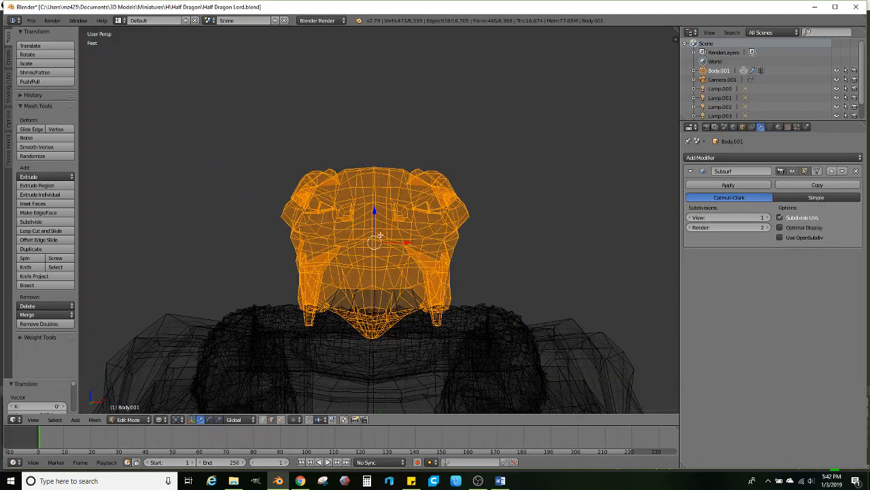
key("z")
left_click_drag(375, 219, 375, 236)
middle_click_drag(375, 236, 364, 267)
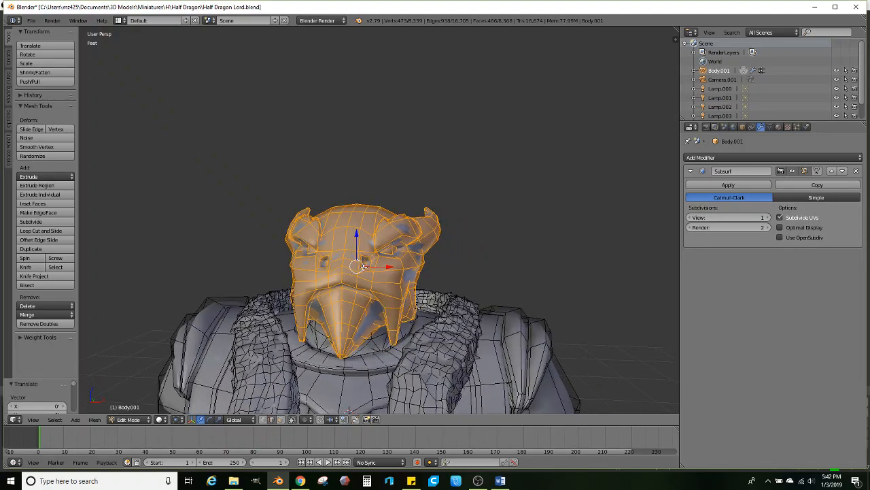
- Select the faces around both nostrils and across the nose bridge between them
scroll(364, 267, "up", 3)
middle_click_drag(312, 400, 300, 375)
middle_click_drag(340, 287, 410, 274)
right_click(383, 279)
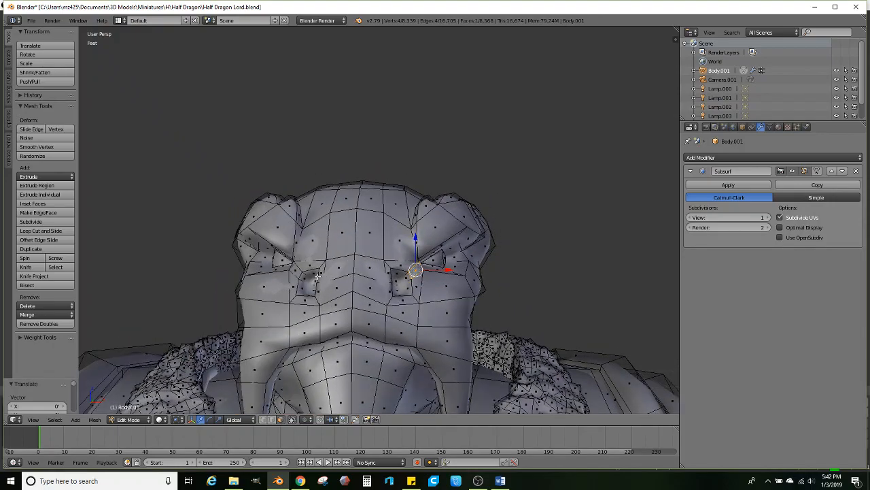
right_click(299, 269, "ctrl")
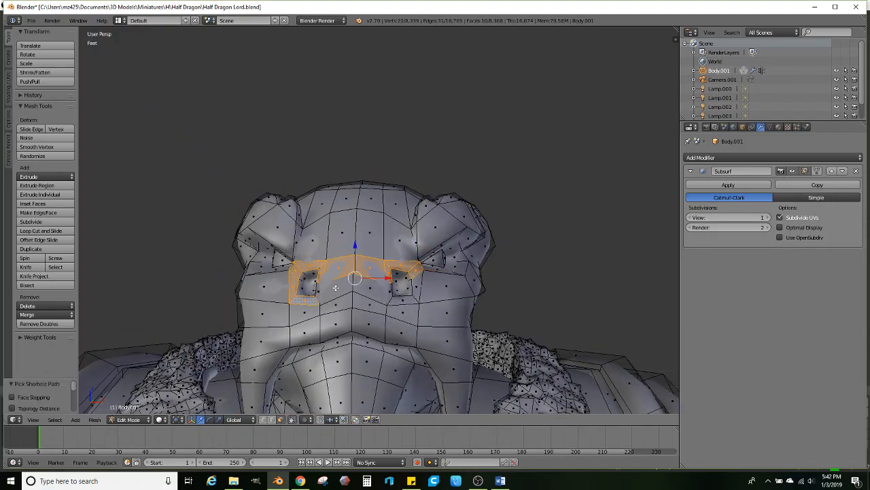
right_click(409, 296, "ctrl+shift")
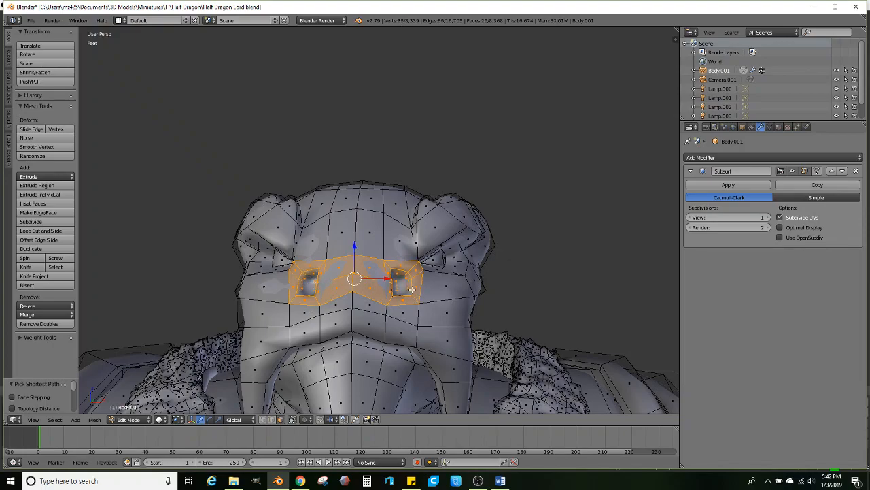
- Try to extend the nostril selection with the faces below and lower it along Z, and undo the change
scroll(399, 289, "down", 1)
middle_click_drag(367, 282, 333, 287)
right_click(334, 290, "shift")
middle_click_drag(275, 287, 325, 283)
right_click(283, 289, "ctrl+shift")
left_click_drag(358, 239, 380, 299)
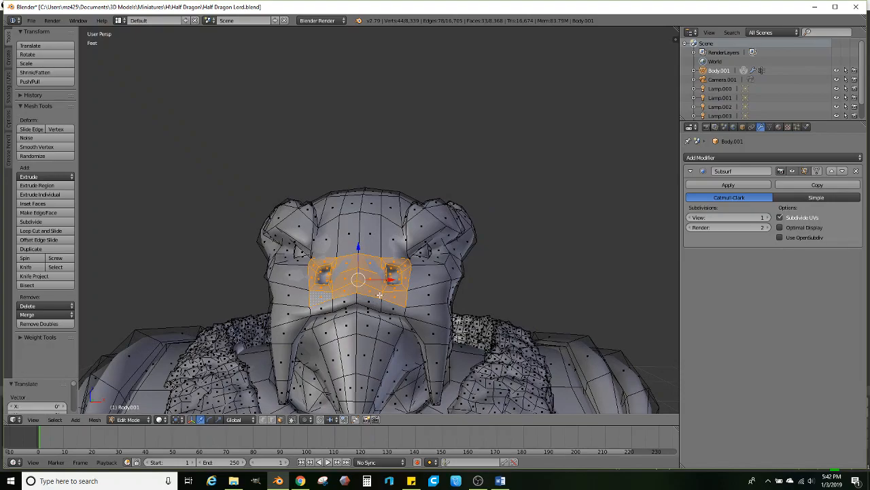
right_click(374, 292, "shift")
right_click(370, 278, "shift")
right_click(368, 262, "shift")
key("ctrl+z")
key("ctrl+z")
key("ctrl+z")
scroll(407, 329, "up", 2)
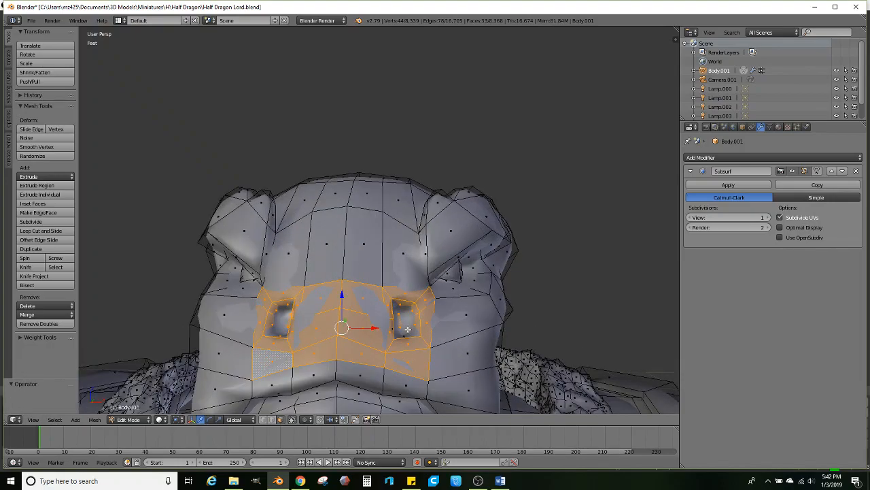
- Limit the selection to the nostril and nose-bridge faces and shift them slightly down along Z and forward along Y
right_click(432, 361, "alt+shift")
left_click_drag(342, 281, 342, 293)
middle_click_drag(342, 292, 297, 304)
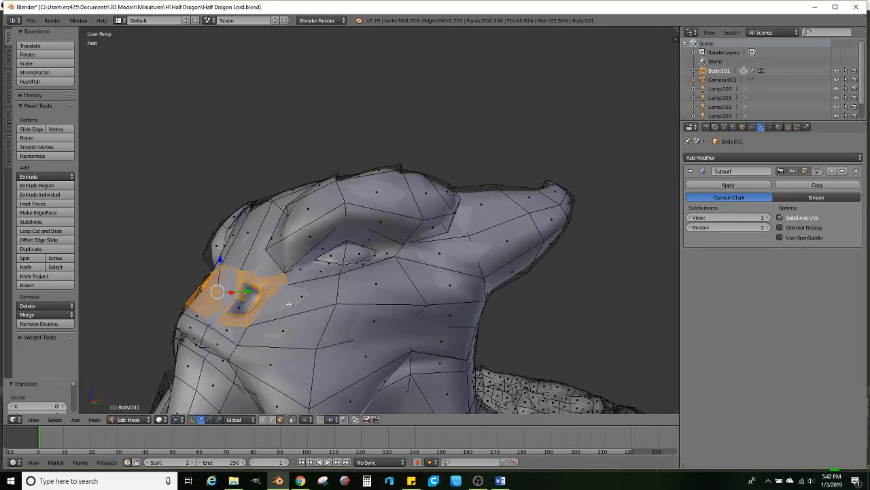
left_click_drag(254, 291, 251, 291)
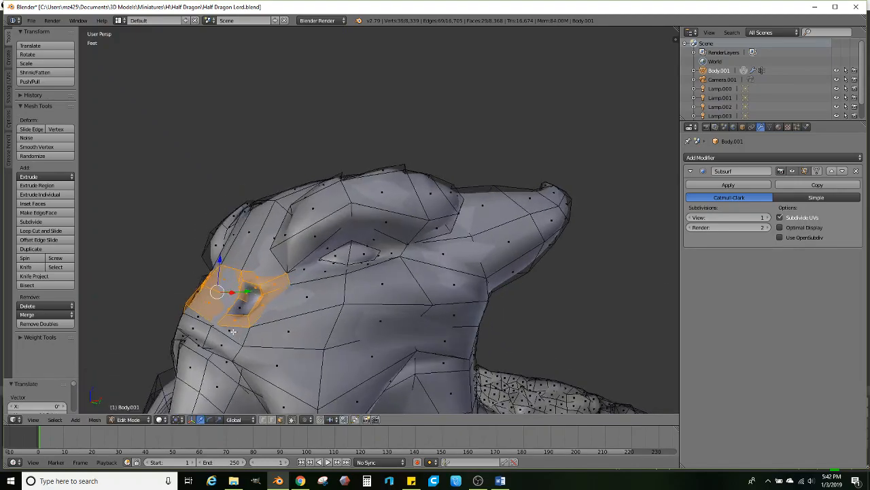
middle_click_drag(253, 293, 309, 342)
scroll(323, 343, "down", 5)
middle_click_drag(378, 293, 404, 264)
key("Tab")
scroll(392, 258, "up", 2)
middle_click_drag(404, 265, 378, 259, "shift")
scroll(372, 259, "up", 1)
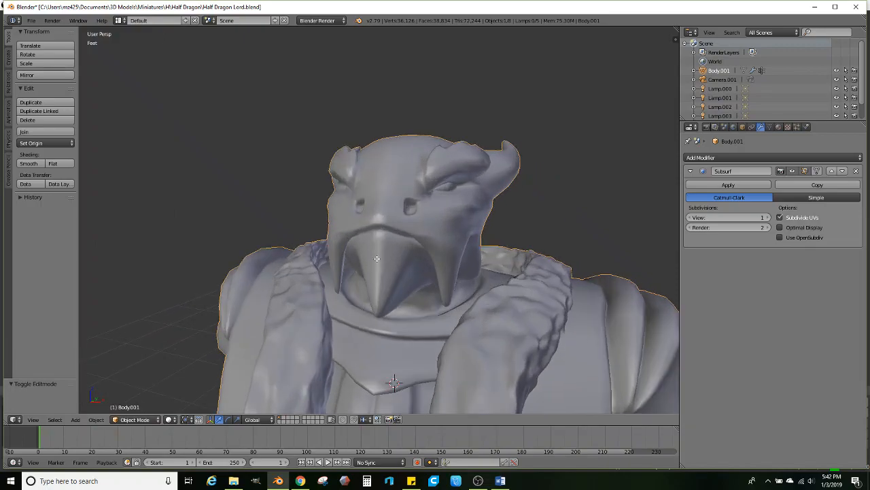
- Select the central faces between the nose bridge and the mouth and lower them slightly along Z
key("Tab")
scroll(379, 258, "up", 2)
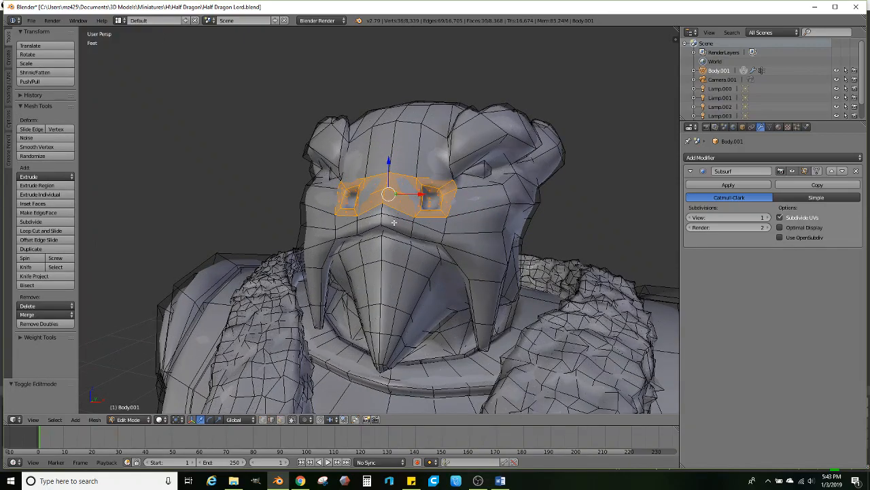
right_click(386, 208)
right_click(381, 247, "ctrl")
left_click_drag(383, 195, 382, 200)
scroll(383, 202, "down", 1)
middle_click_drag(385, 212, 366, 245)
key("Tab")
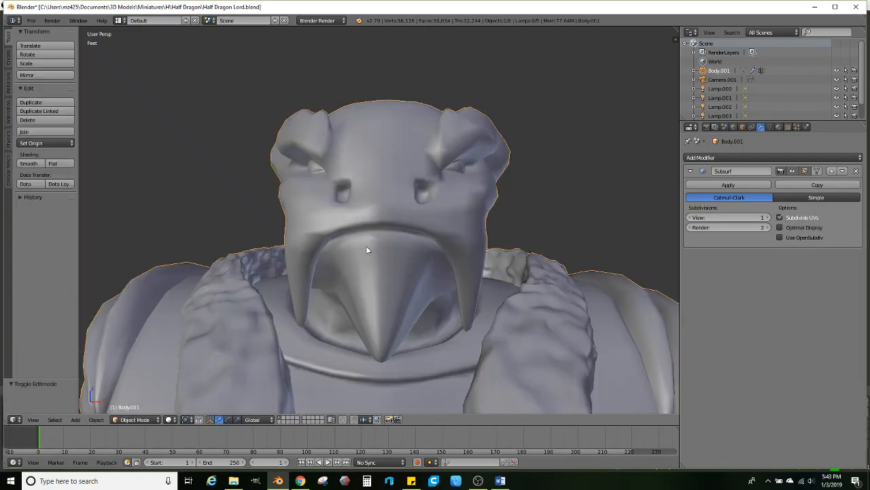
- Scale the pair of upper mouth edges beside the tusks inward along X to about 0.8
key("Tab")
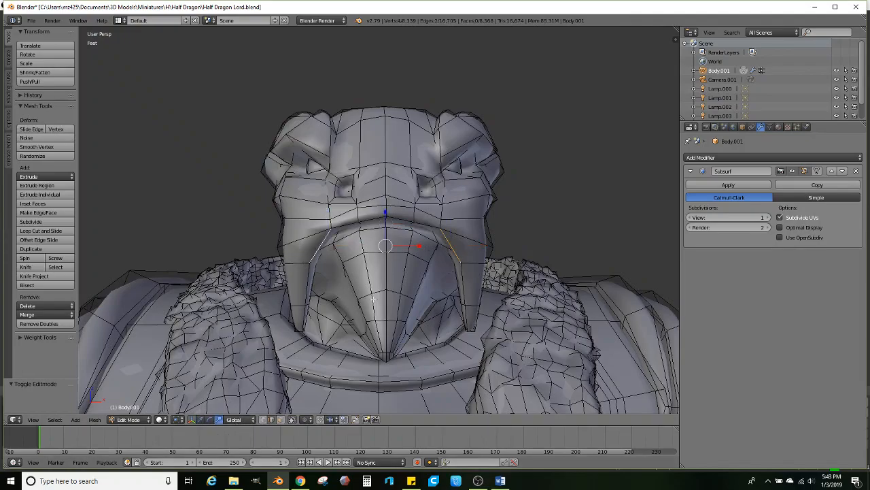
key("s")
key("x")
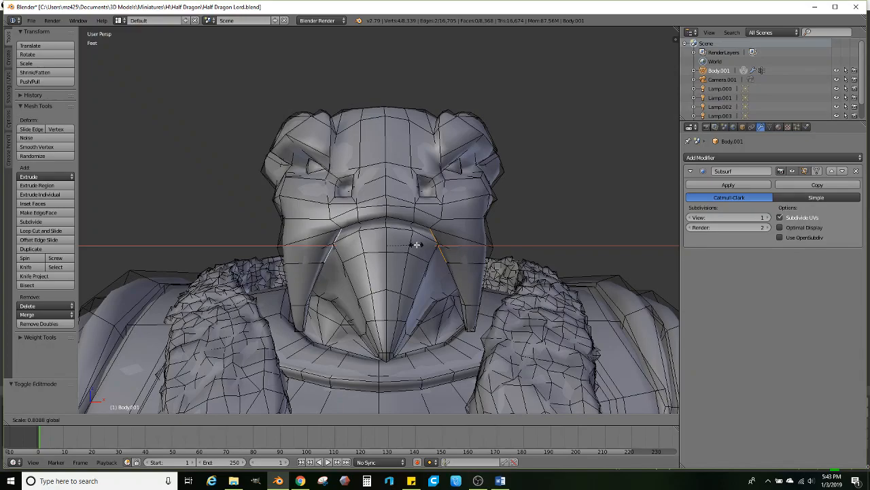
left_click(413, 243)
middle_click_drag(414, 243, 353, 253)
key("Tab")
scroll(353, 261, "down", 8)
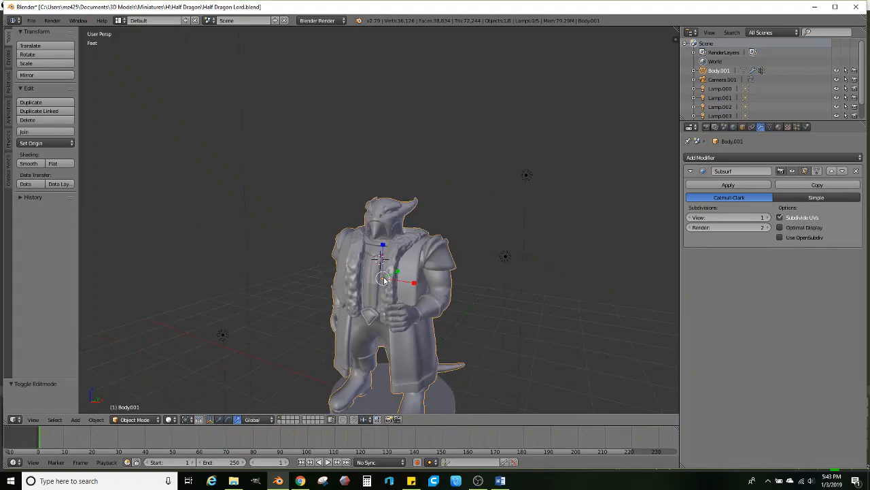
middle_click_drag(384, 279, 435, 279)
scroll(423, 280, "up", 3)
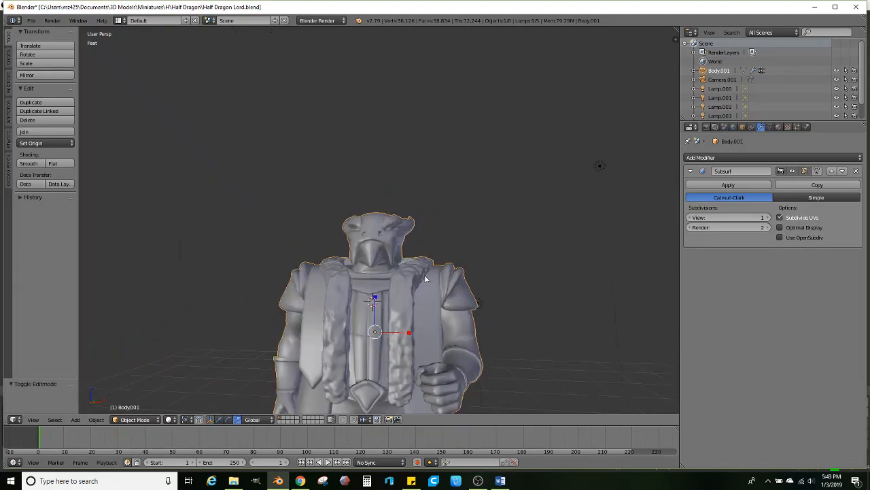
- Select the head faces above the neck through wireframe display
scroll(418, 275, "up", 4)
key("Tab")
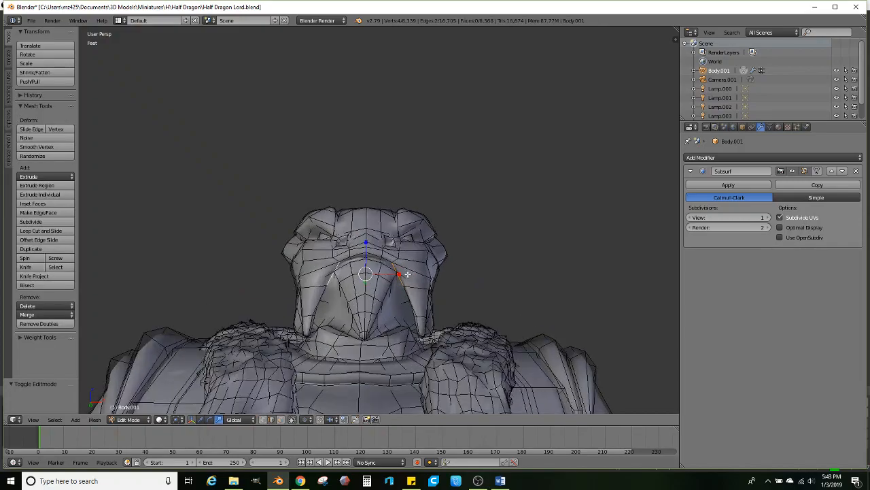
key("z")
middle_click_drag(410, 297, 414, 209)
middle_click_drag(427, 253, 425, 290)
scroll(428, 272, "up", 3)
scroll(428, 298, "down", 2)
mouse_move(481, 226)
left_mouse_down("ctrl")
mouse_move(458, 81)
mouse_move(173, 129)
mouse_move(238, 270)
mouse_move(260, 295)
mouse_move(284, 295)
left_mouse_up("ctrl")
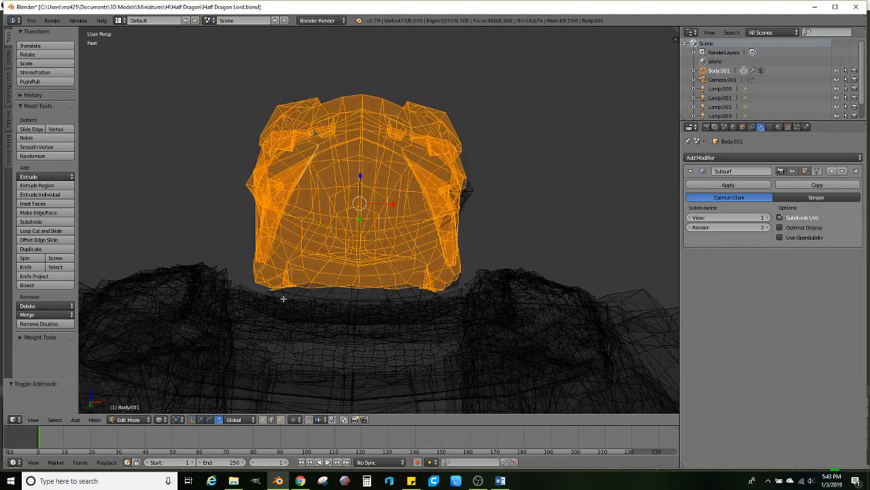
- Try to scale the selected head faces down uniformly in solid display
key("z")
key("s")
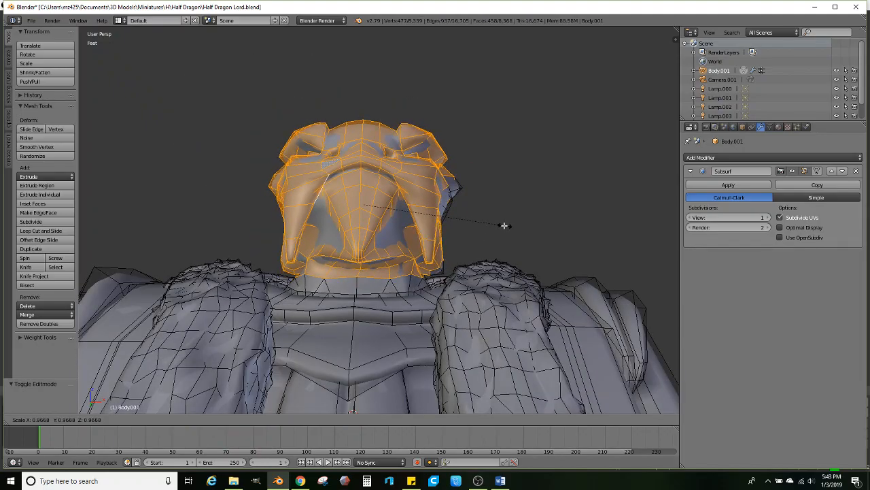
left_click(503, 226)
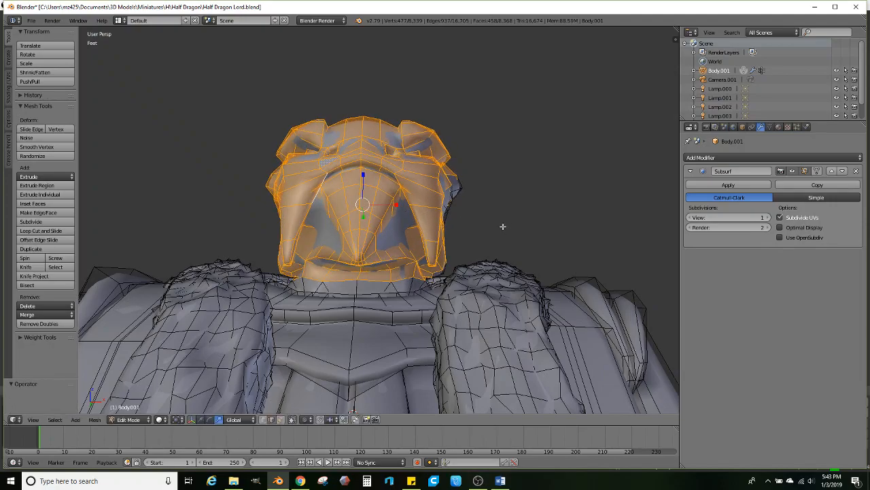
- Scale the complete head, including the missed side faces, to 0.95 and lower it slightly along Z onto the neck
key("z")
key("z")
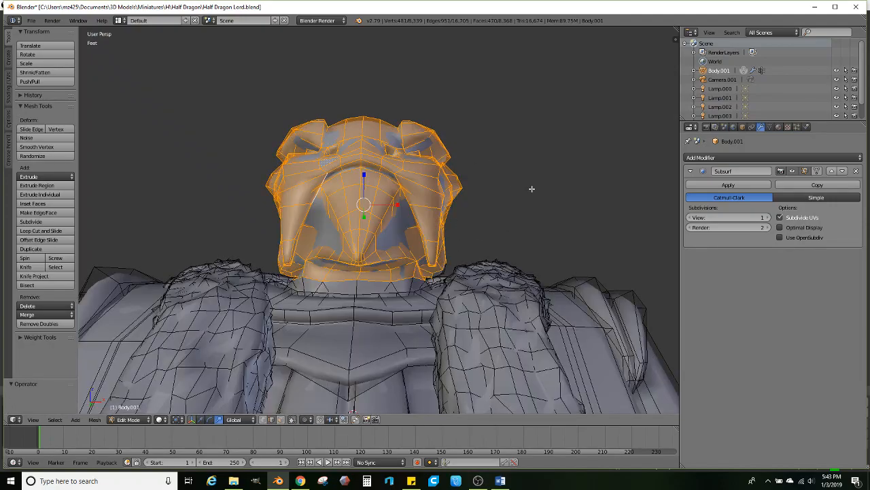
key("s")
left_click(519, 190)
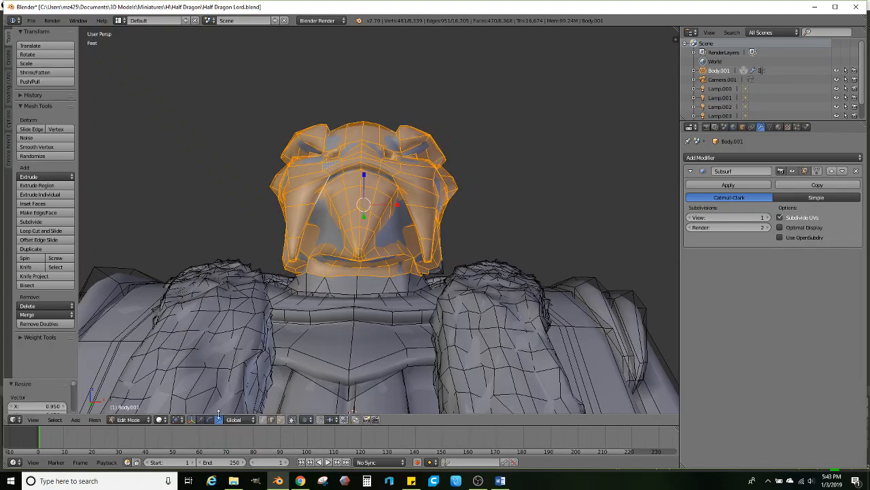
left_click_drag(364, 178, 366, 183)
- Scale the whole head down once more to 0.956
scroll(371, 194, "down", 3)
middle_click_drag(418, 229, 384, 250)
key("s")
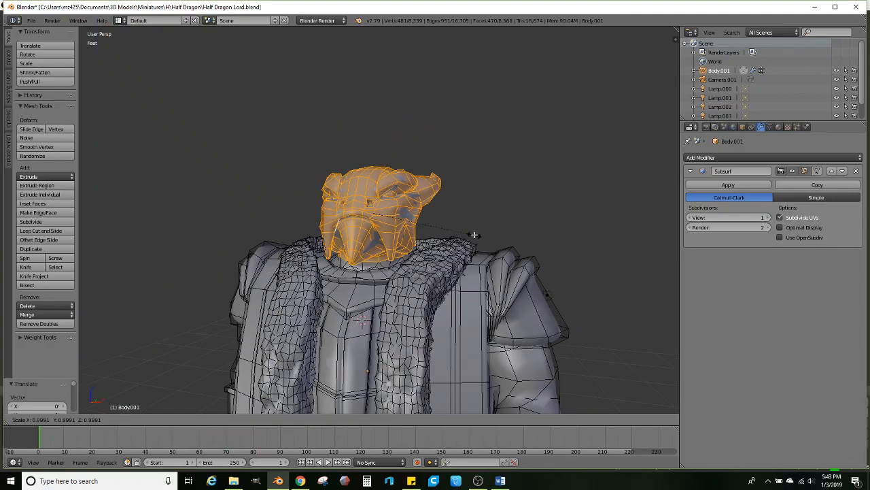
left_click(466, 238)
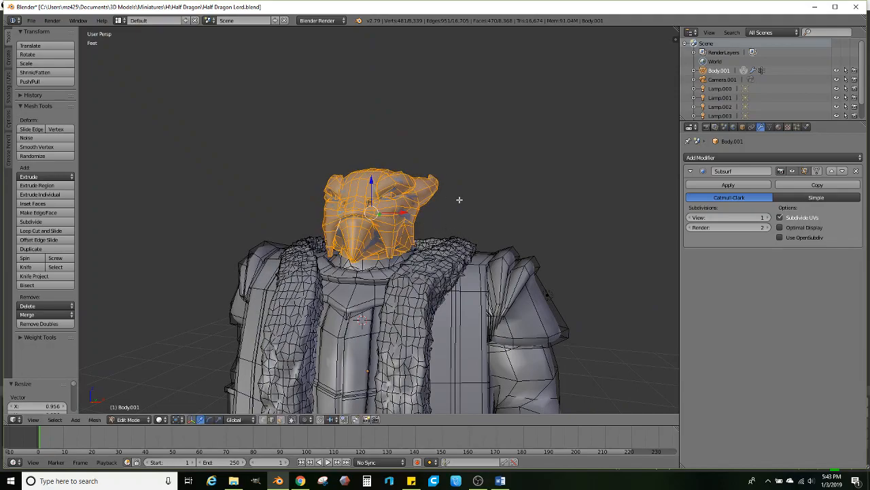
- Examine the smoothed miniature's overall proportions from the front, side, back and below in Object Mode
key("Tab")
scroll(461, 217, "down", 2)
middle_click_drag(461, 218, 467, 243)
middle_click_drag(501, 268, 370, 272)
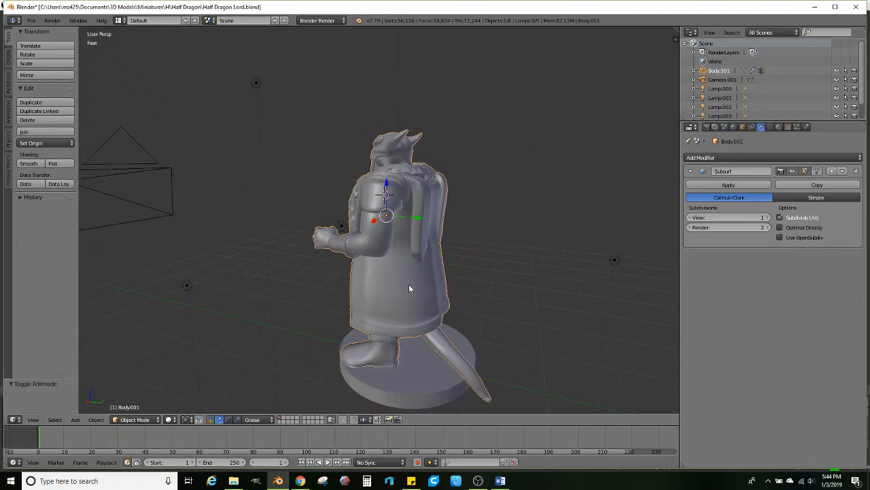
scroll(409, 290, "up", 2)
middle_click_drag(409, 292, 397, 244)
scroll(394, 289, "up", 3)
- Add a loop cut around the inside of the coat's lower hem
key("Tab")
scroll(387, 308, "down", 2)
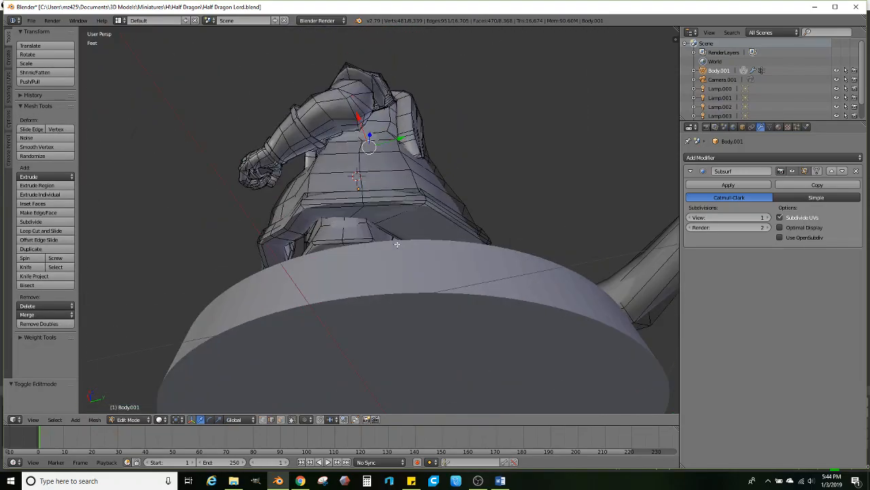
left_click(65, 232)
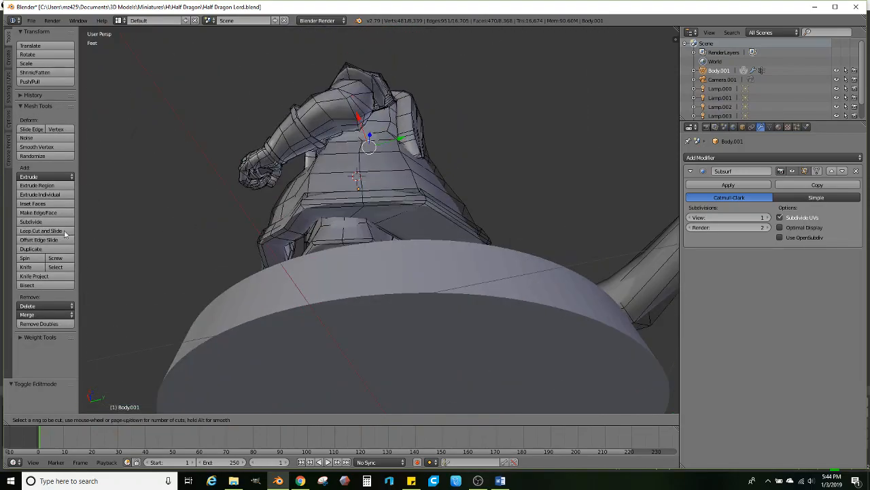
left_click(398, 219)
left_click(388, 244)
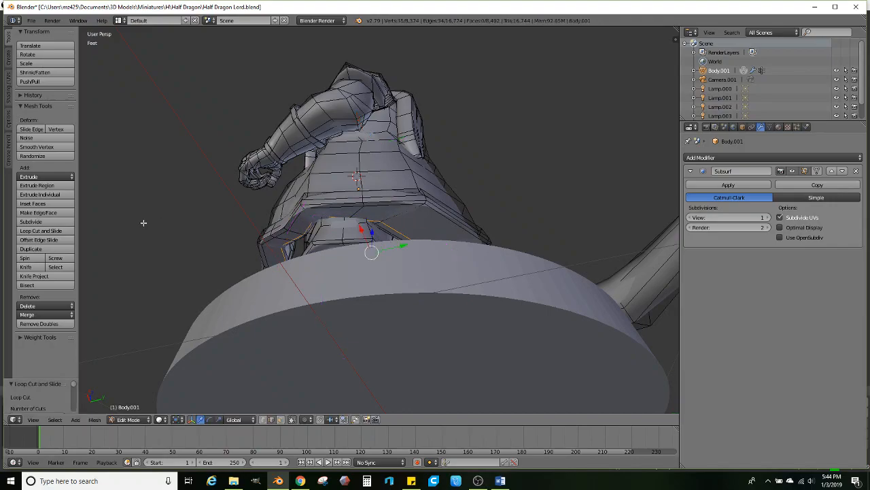
- Subdivide the new hem edges and the horizontal edge loop around the coat's upper body
left_click(44, 222)
middle_click_drag(112, 204, 353, 202)
scroll(353, 205, "up", 2)
key("z")
middle_click_drag(365, 242, 460, 253)
key("z")
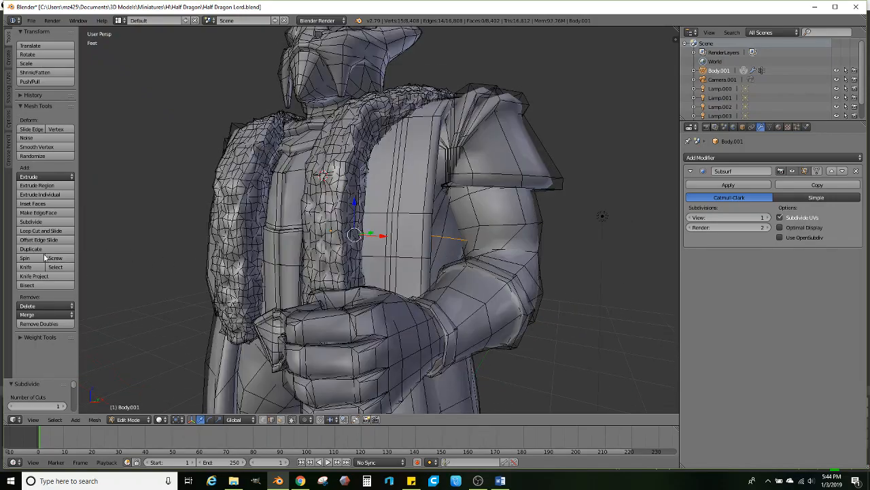
middle_click_drag(300, 271, 276, 280)
- Add a vertical loop cut to the lower side of the coat and move it slightly along X
left_click(41, 231)
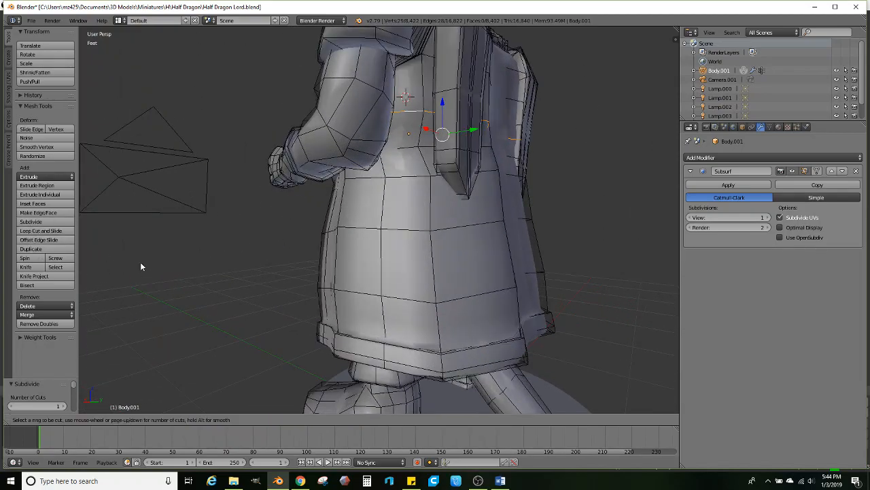
left_click(365, 342)
left_click(365, 342)
middle_click_drag(348, 279, 327, 275)
left_click_drag(323, 260, 326, 262)
- Add another vertical loop cut near the coat's side edge and shift it along X
left_click(41, 230)
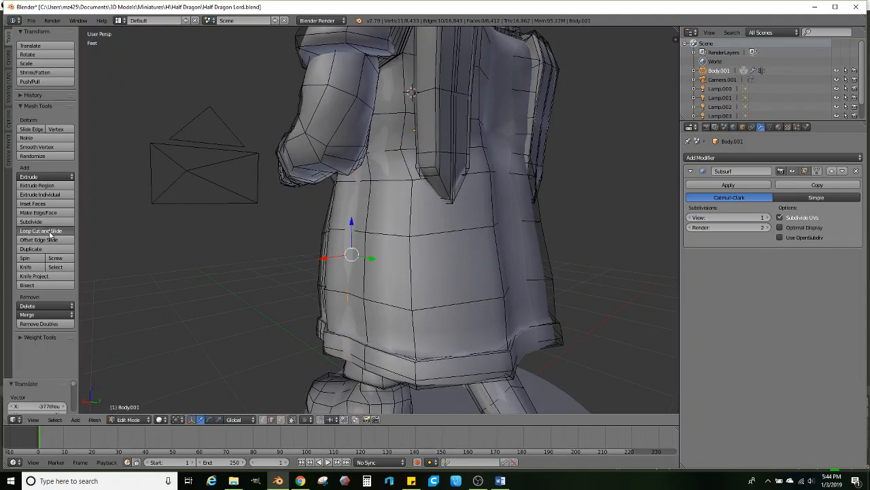
middle_click_drag(366, 330, 353, 312)
left_click(339, 276)
left_click(341, 276)
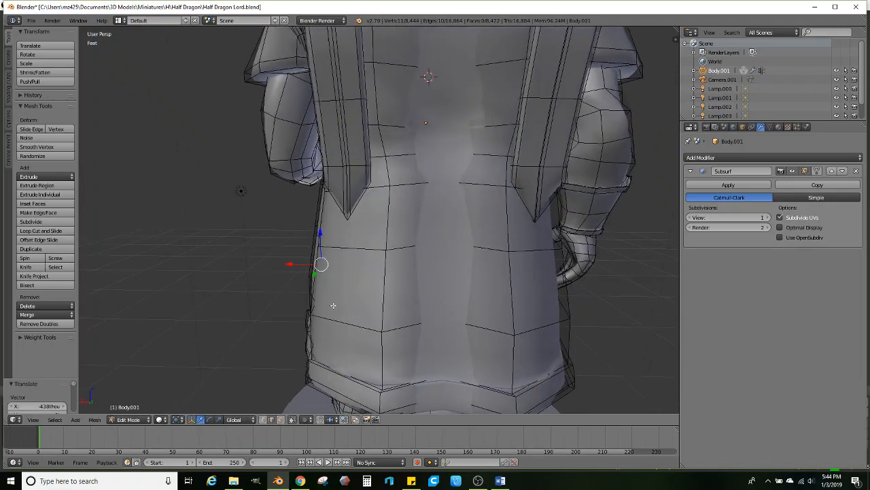
- Add an unslid vertical loop cut to the coat's back panel and shift it slightly using the Normal transform orientation
left_click(42, 231)
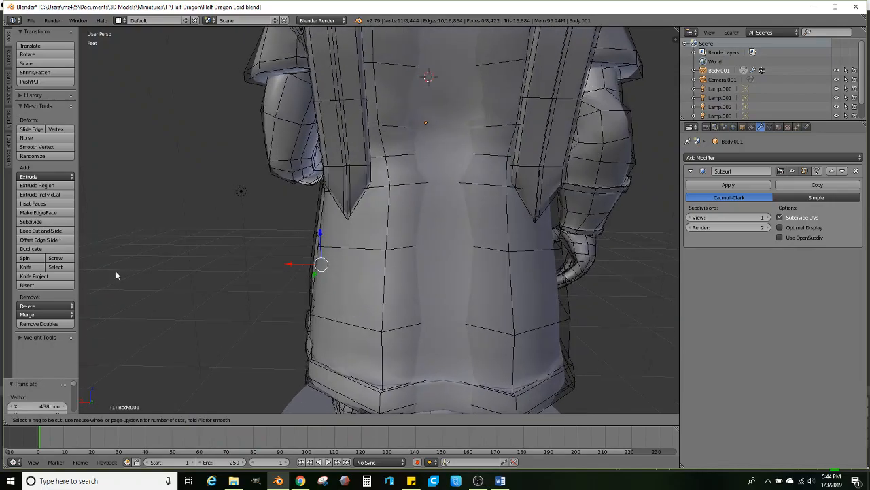
left_click(341, 339)
right_click(340, 335)
left_click(235, 419)
left_click(253, 388)
mouse_move(324, 289)
left_mouse_down()
mouse_move(315, 288)
mouse_move(321, 284)
left_mouse_up()
- Add a vertical loop cut below the opposite hanging strap on the coat's back and shift it along its normal
scroll(376, 308, "down", 1)
middle_click_drag(366, 308, 329, 307)
left_click(42, 231)
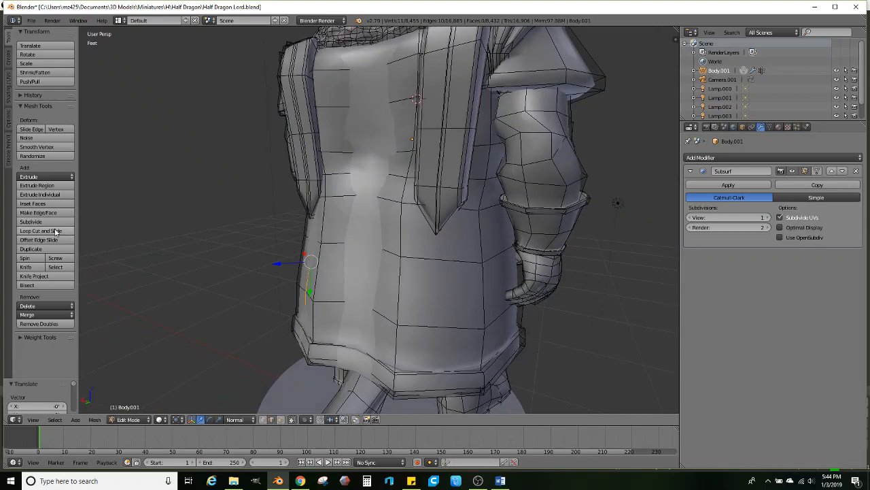
left_click(425, 331)
middle_click_drag(463, 329, 495, 311)
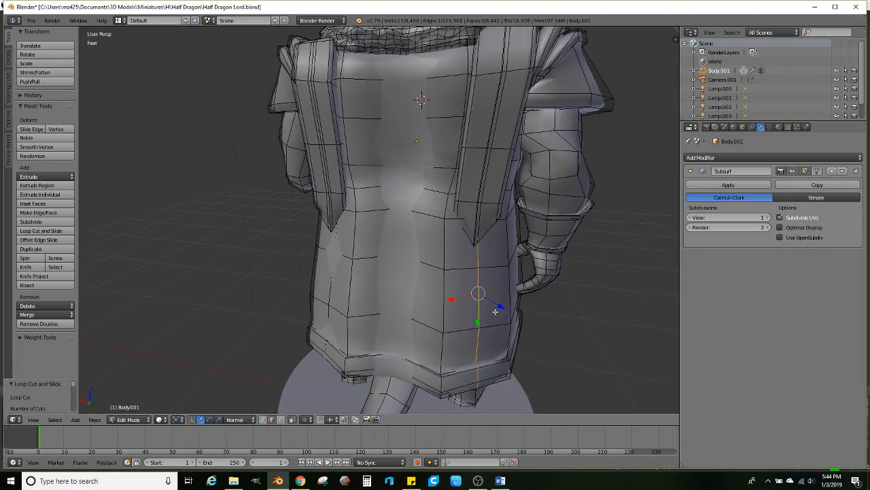
left_click_drag(499, 308, 496, 302)
- Add a vertical loop cut to the coat's side beneath the hand and shift it slightly along its normal
middle_click_drag(496, 302, 311, 313)
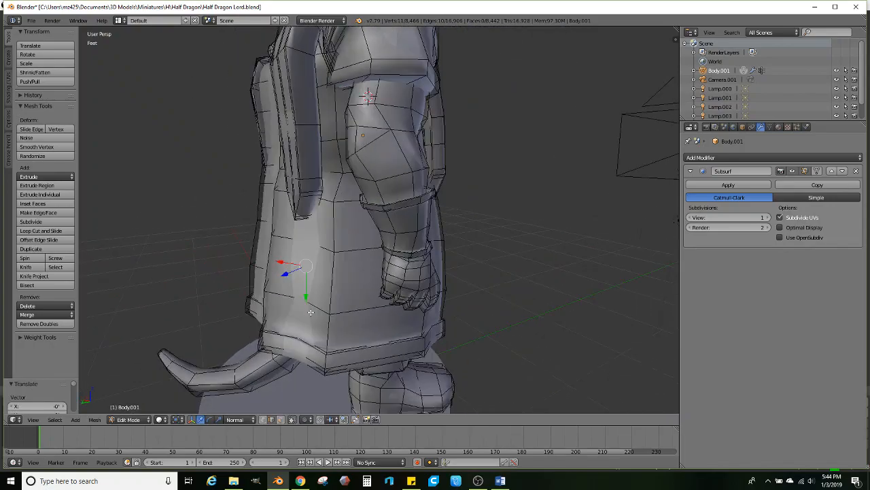
left_click(33, 232)
double_click(356, 314)
middle_click_drag(381, 314, 414, 313)
right_click_drag(422, 287, 417, 289)
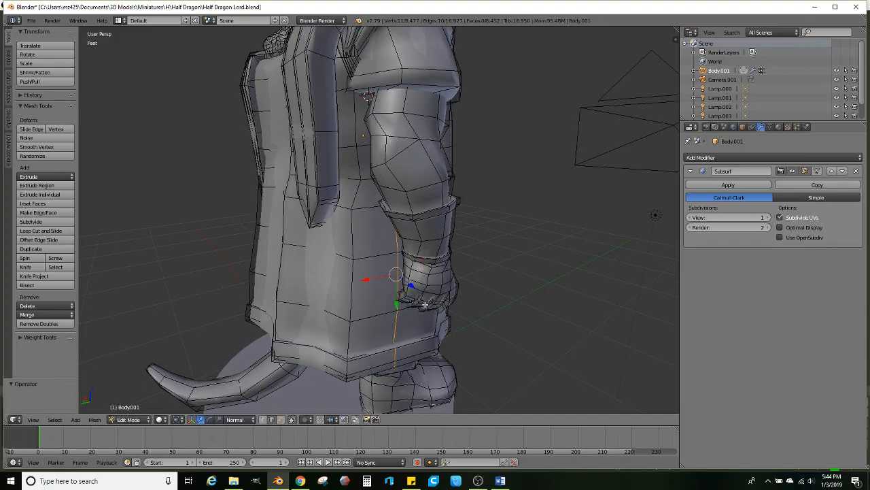
left_click_drag(404, 290, 408, 291)
mouse_move(408, 291)
middle_mouse_down()
mouse_move(343, 271)
mouse_move(422, 292)
middle_mouse_up()
scroll(343, 271, "down", 3)
- Lasso-select the head, neck and upper fur collar through the mesh in wireframe display
mouse_move(380, 290)
middle_mouse_down()
mouse_move(502, 287)
mouse_move(445, 255)
mouse_move(437, 277)
mouse_move(398, 272)
mouse_move(408, 252)
mouse_move(402, 228)
mouse_move(419, 263)
mouse_move(422, 242)
middle_mouse_up()
scroll(398, 272, "up", 1)
scroll(402, 259, "up", 3)
scroll(404, 263, "up", 1)
key("Tab")
key("z")
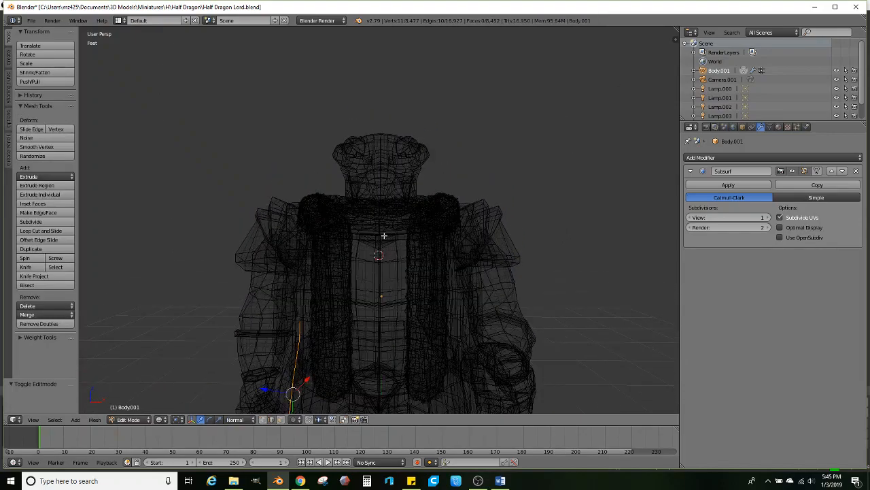
scroll(384, 236, "down", 1)
right_click(356, 239)
mouse_move(384, 247)
left_mouse_down("ctrl")
mouse_move(435, 236)
mouse_move(455, 188)
mouse_move(355, 109)
mouse_move(310, 166)
mouse_move(307, 236)
left_mouse_up("ctrl")
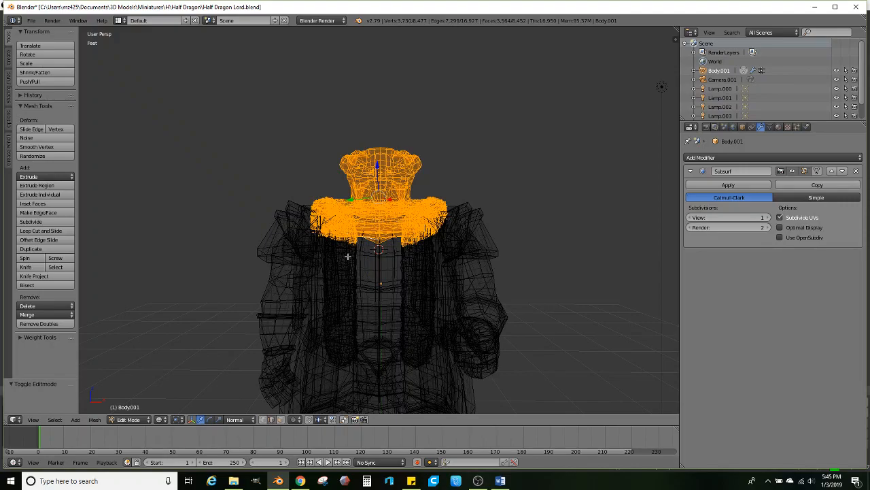
- Switch to face selection and extend the lasso selection over both outer sides of the fur collar
left_click(279, 420)
scroll(433, 245, "up", 1)
key("z")
key("z")
mouse_move(450, 236)
left_mouse_down("ctrl")
mouse_move(451, 183)
mouse_move(430, 203)
left_mouse_up("ctrl")
left_click_drag(310, 244, 333, 155, "ctrl")
key("z")
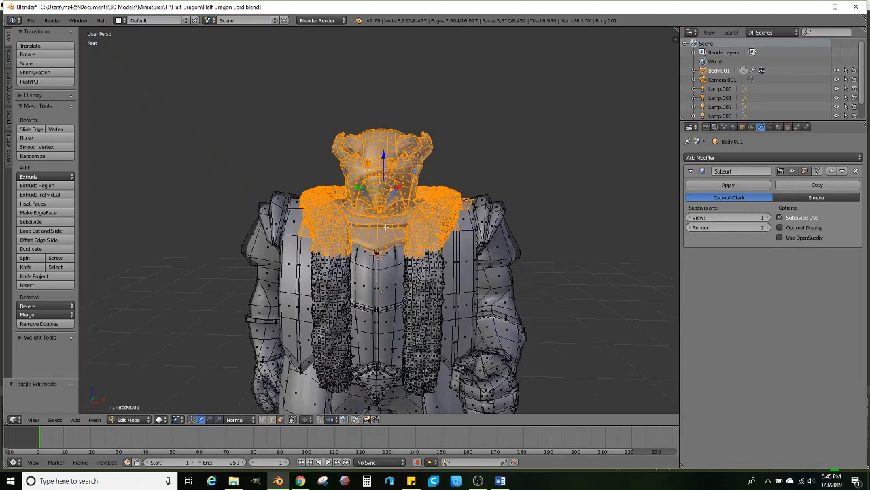
- Refine the head and collar selection by adding the missed shoulder face and deselecting stray face loops on the coat's back
middle_click_drag(388, 227, 372, 216)
middle_click_drag(456, 205, 419, 226)
scroll(420, 227, "up", 2)
right_click(265, 218, "shift")
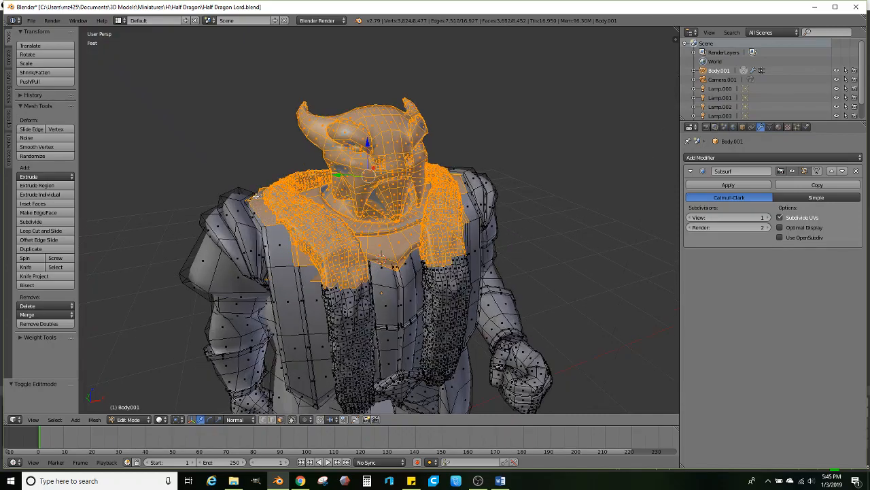
middle_click_drag(257, 197, 341, 210)
key("z")
mouse_move(495, 242)
middle_mouse_down()
mouse_move(414, 239)
mouse_move(479, 274)
middle_mouse_up()
key("z")
right_click(461, 293, "alt+shift")
right_click(440, 252, "alt+shift")
right_click(537, 263, "alt+shift")
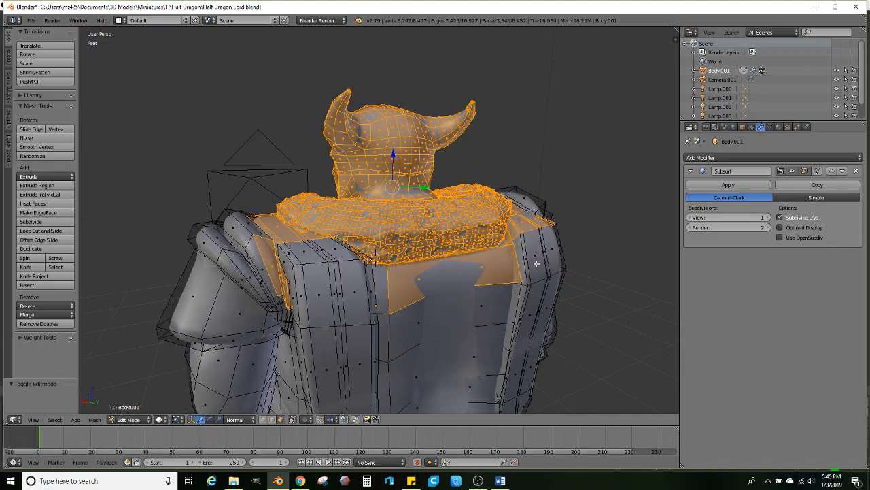
right_click(455, 275, "alt+shift")
- Raise the selected head, neck and collar slightly along the vertical axis, then return to Object Mode to check the figure
middle_click_drag(419, 284, 410, 314)
middle_click_drag(273, 300, 443, 216)
scroll(414, 235, "down", 2)
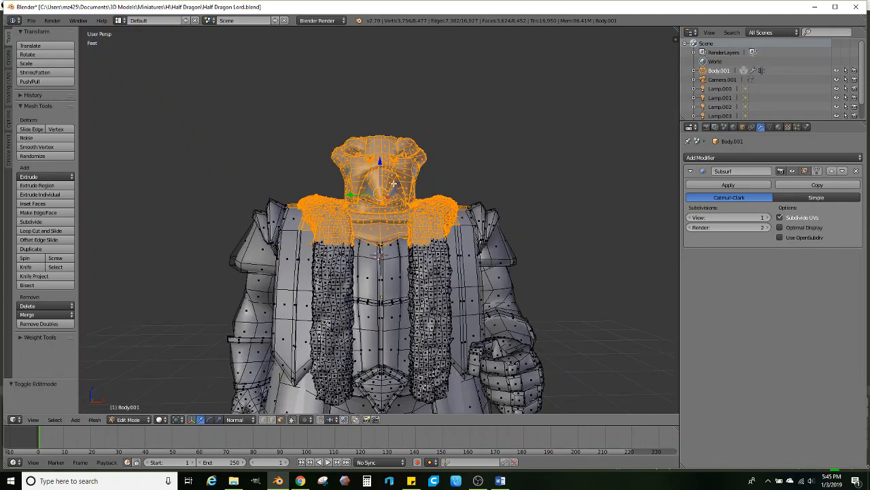
left_click_drag(381, 164, 381, 158)
middle_click_drag(410, 161, 370, 196)
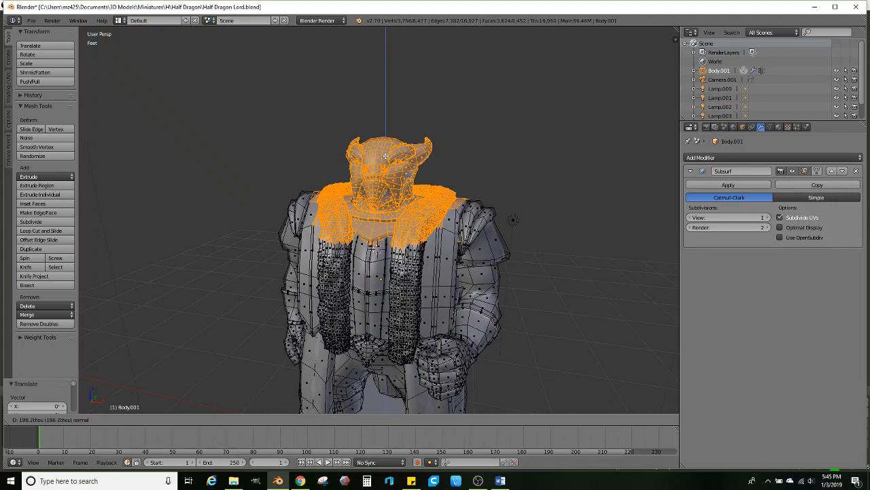
middle_click_drag(385, 156, 162, 402)
key("Tab")
middle_click_drag(247, 347, 342, 270)
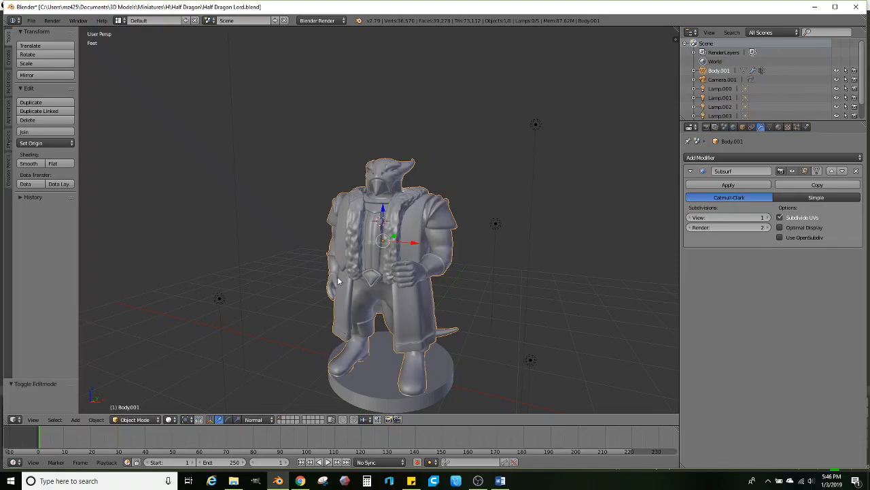
middle_click_drag(422, 271, 488, 266)
scroll(476, 264, "up", 6)
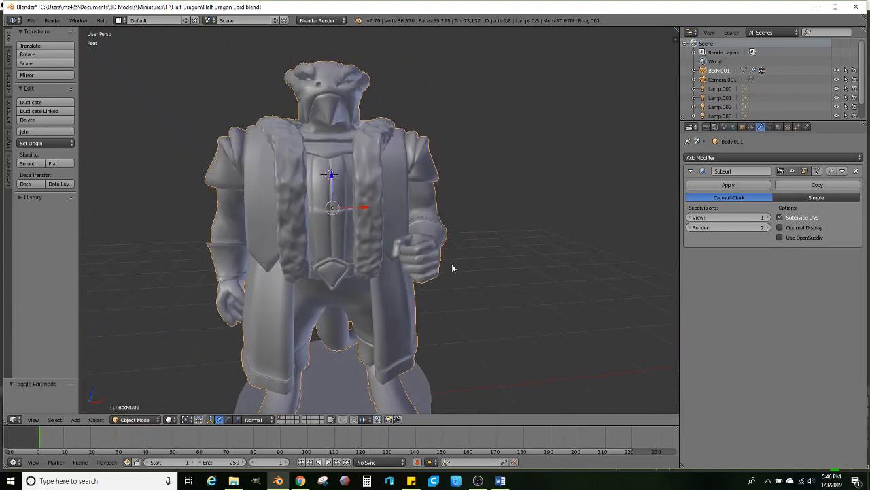
- Select the lengthwise face loops of the bent forearm on the body mesh in Edit Mode
key("Tab")
right_click(441, 257)
key("z")
mouse_move(443, 252)
middle_mouse_down()
mouse_move(373, 249)
mouse_move(378, 257)
mouse_move(428, 249)
mouse_move(480, 287)
mouse_move(508, 261)
mouse_move(379, 248)
mouse_move(320, 267)
mouse_move(291, 261)
mouse_move(345, 247)
mouse_move(361, 252)
mouse_move(359, 233)
mouse_move(312, 243)
mouse_move(403, 257)
middle_mouse_up()
scroll(292, 261, "up", 1)
key("z")
key("z")
scroll(346, 252, "up", 1)
scroll(345, 252, "up", 3)
key("z")
key("z")
scroll(352, 251, "up", 2)
key("z")
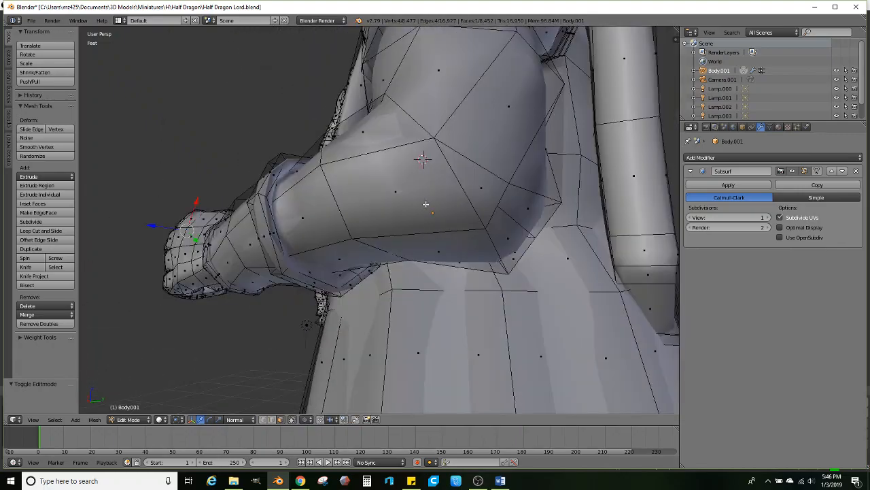
middle_click_drag(378, 221, 418, 249)
right_click(419, 243, "alt")
middle_click_drag(346, 257, 436, 327)
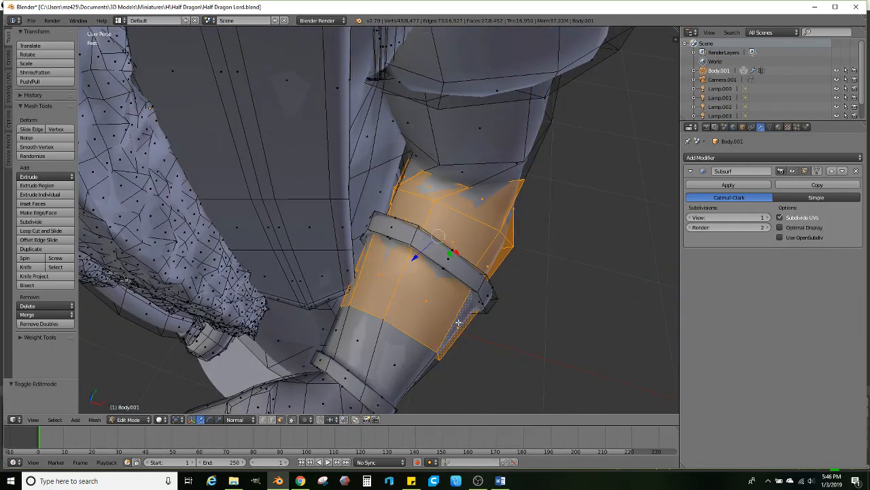
right_click(414, 376, "alt+shift")
- Lasso-select the rest of the forearm, the wrist band and the fist in wireframe display
scroll(422, 369, "down", 2)
mouse_move(425, 368)
middle_mouse_down()
mouse_move(420, 381)
mouse_move(408, 367)
mouse_move(416, 351)
middle_mouse_up()
key("z")
mouse_move(415, 351)
left_mouse_down("ctrl")
mouse_move(545, 266)
mouse_move(509, 215)
mouse_move(442, 231)
left_mouse_up("ctrl")
mouse_move(441, 231)
middle_mouse_down()
mouse_move(435, 268)
mouse_move(400, 285)
middle_mouse_up()
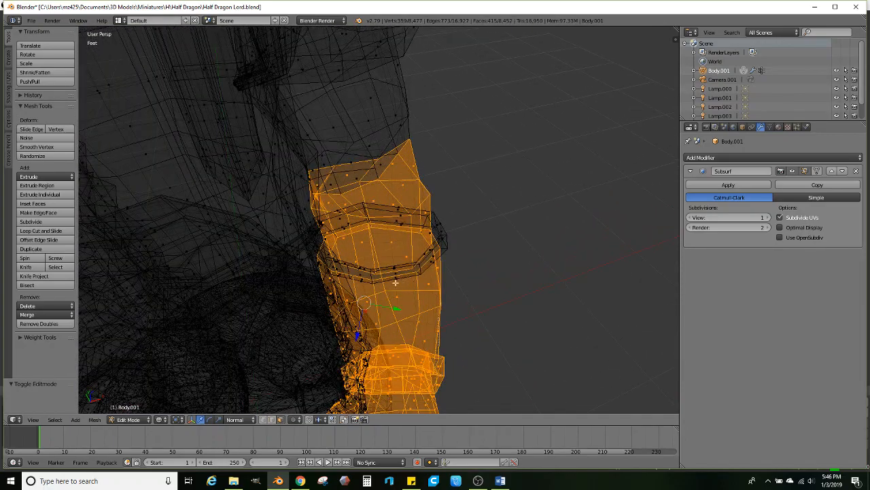
- Add all faces of the raised band around the forearm to the arm selection
scroll(356, 206, "up", 6)
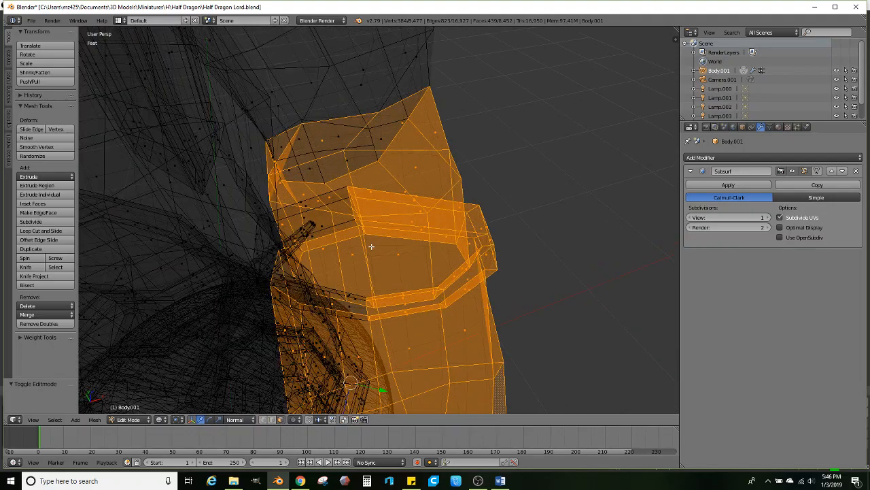
key("z")
right_click(355, 189, "alt+shift")
right_click(358, 192, "alt+shift")
mouse_move(360, 192)
middle_mouse_down()
mouse_move(390, 239)
mouse_move(367, 318)
middle_mouse_up()
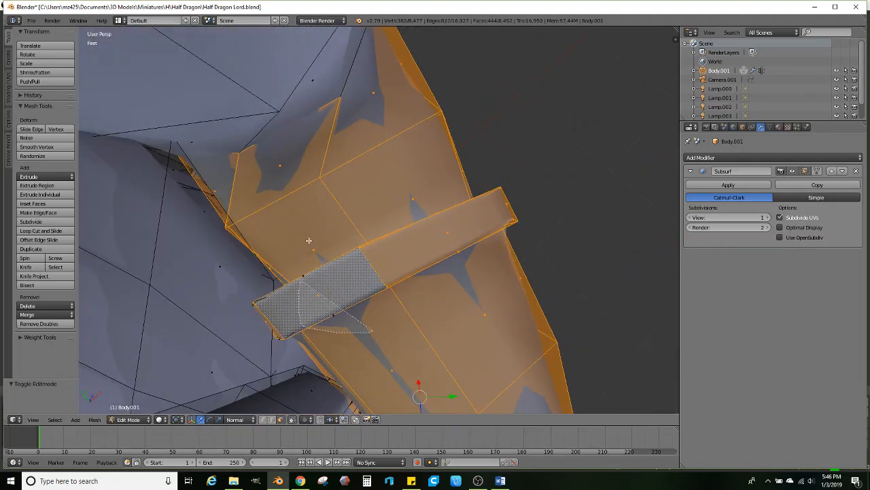
key("z")
left_click(386, 325)
key("KP_Decimal")
middle_click_drag(496, 241, 465, 243)
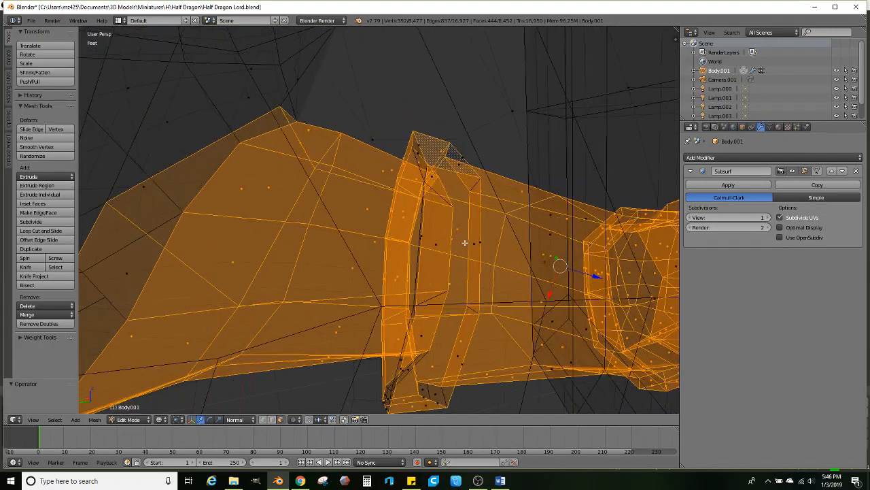
right_click(384, 134, "alt+shift")
middle_click_drag(384, 133, 391, 291)
mouse_move(370, 340)
left_mouse_down("ctrl")
mouse_move(461, 307)
mouse_move(469, 123)
mouse_move(369, 231)
mouse_move(368, 332)
left_mouse_up("ctrl")
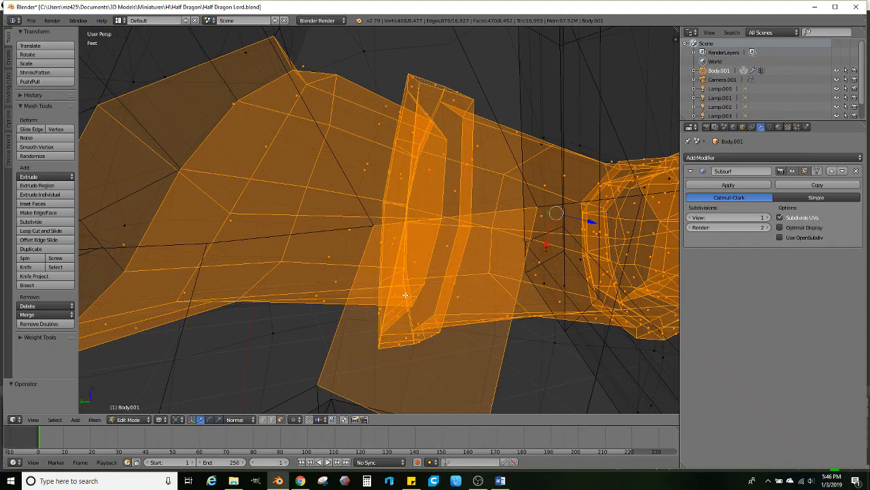
- Remove the stray coat face from the forearm and hand selection
mouse_move(437, 334)
middle_mouse_down()
mouse_move(498, 316)
mouse_move(423, 286)
middle_mouse_up()
key("z")
right_click(485, 326, "shift")
key("z")
scroll(498, 315, "down", 5)
key("z")
middle_click_drag(463, 265, 489, 250)
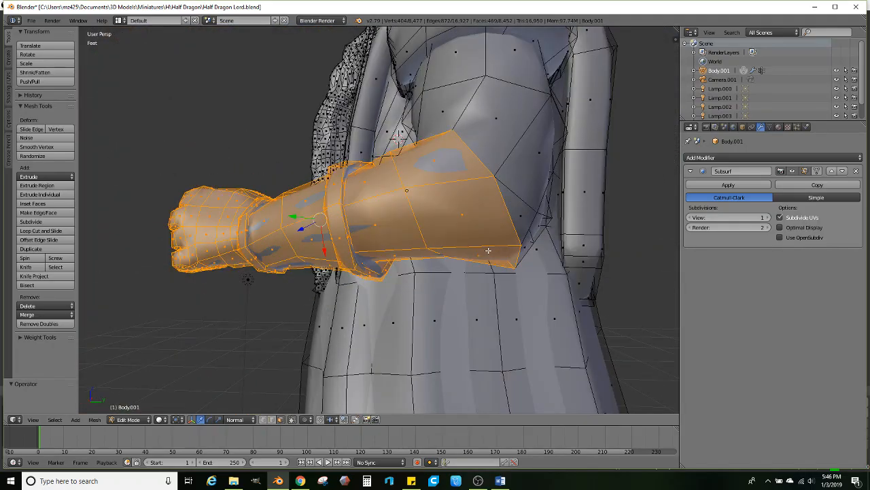
- Extend the forearm selection around the elbow with shortest-path face picks
right_click(518, 221, "shift")
middle_click_drag(521, 219, 395, 212)
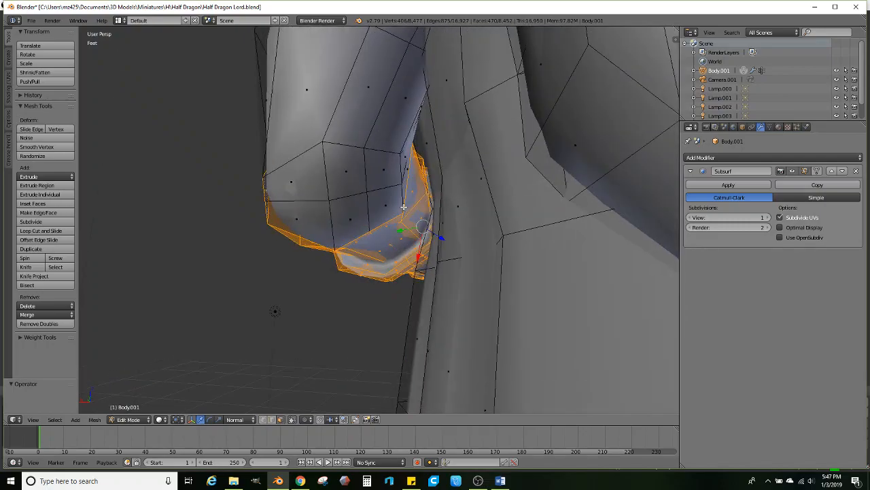
right_click(403, 195, "ctrl")
right_click(332, 177, "ctrl")
right_click(295, 185, "ctrl")
middle_click_drag(295, 184, 427, 216)
- Set the pivot point to Active Element, rotate the selected forearm by -18.6° about the elbow and move it slightly into place
left_click(180, 421)
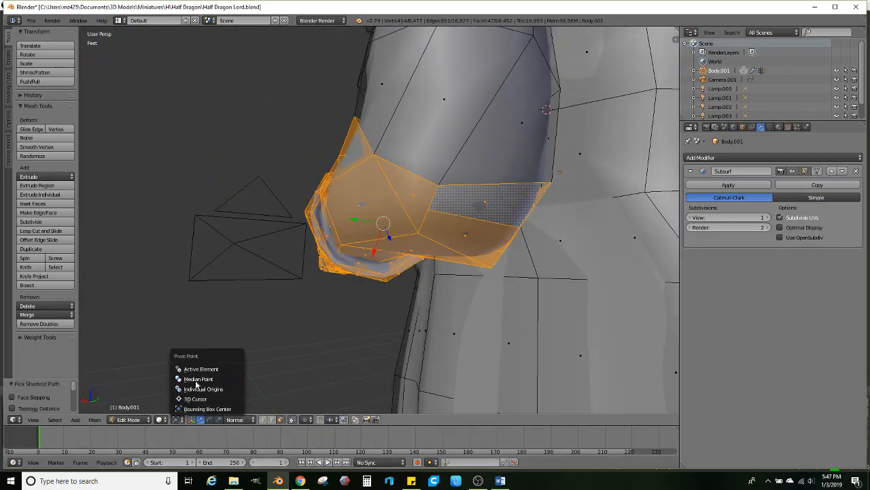
left_click(204, 371)
middle_click_drag(463, 272, 561, 282)
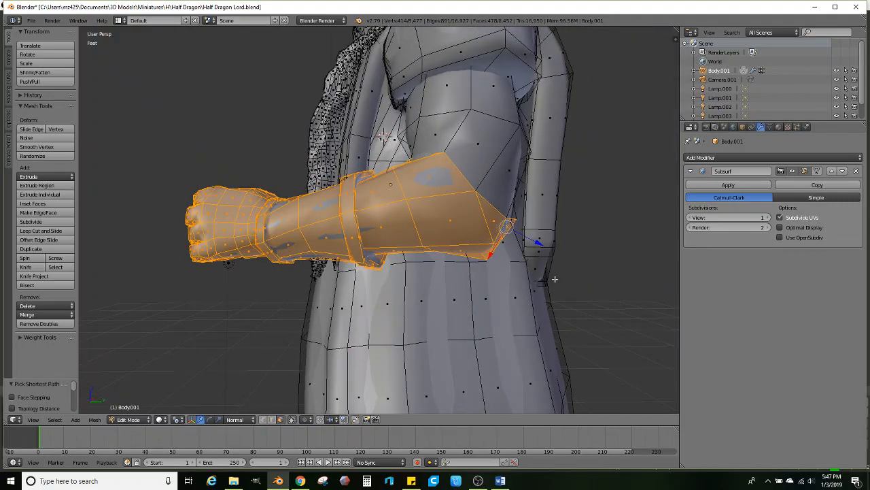
scroll(492, 250, "down", 1)
middle_click_drag(490, 255, 539, 222)
key("r")
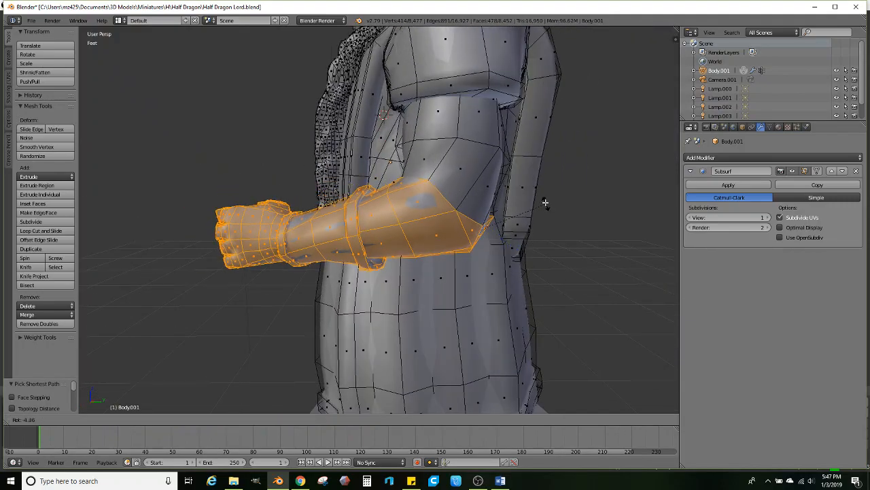
left_click(515, 204)
key("g")
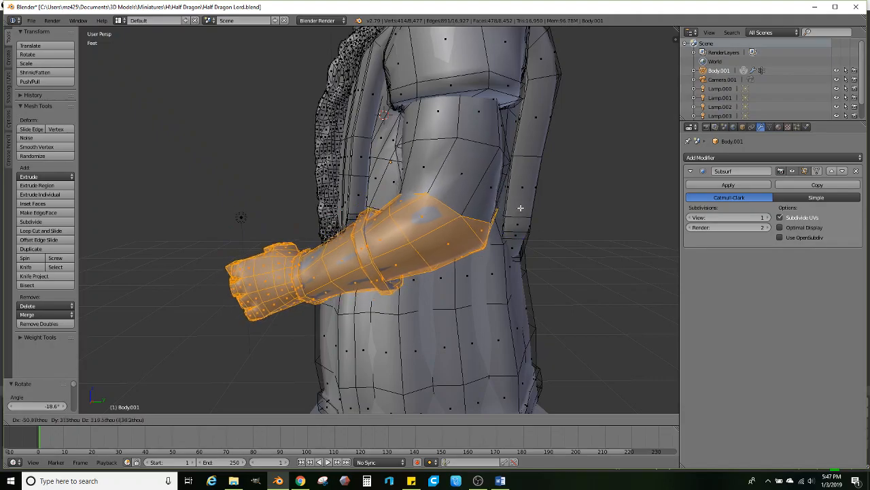
left_click(522, 203)
- Rotate the forearm slightly as seen from the front and shift it to line up with the upper arm
middle_click_drag(463, 208, 510, 179)
key("r")
left_click(523, 251)
key("r")
left_click(501, 190)
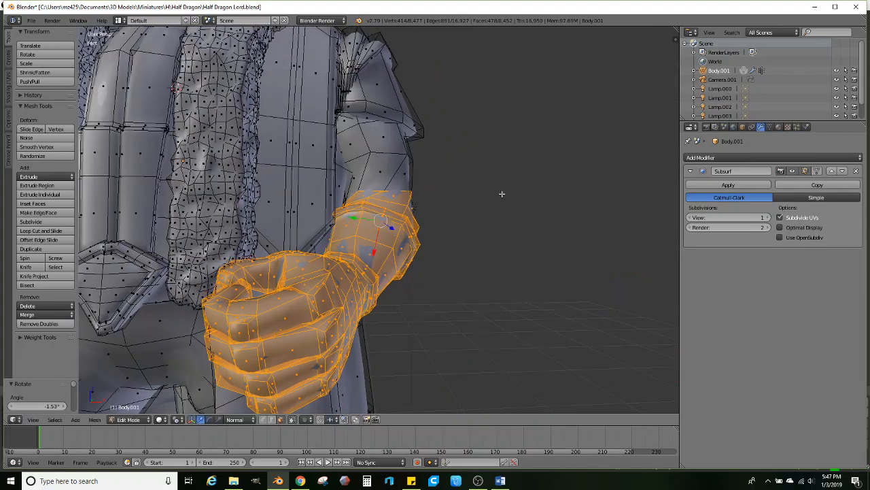
key("g")
left_click(519, 190)
middle_click_drag(519, 190, 440, 256)
key("g")
left_click(420, 227)
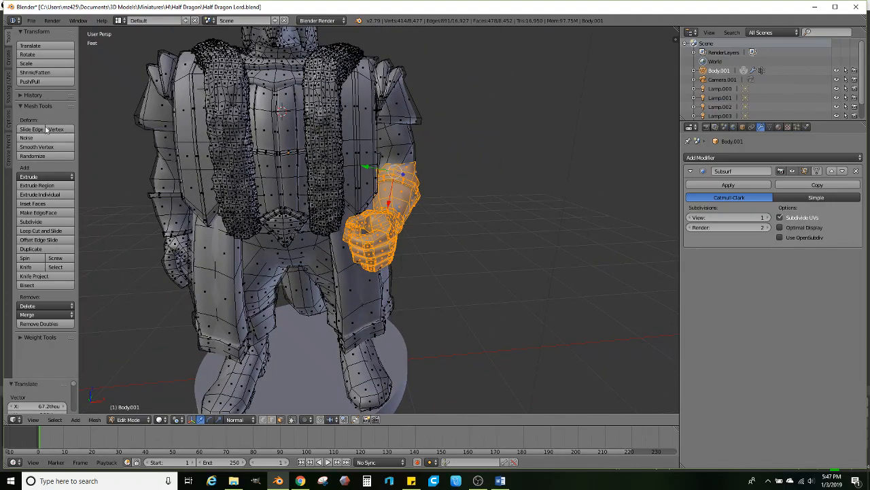
- Check the arm in Object Mode, nudge the selected forearm slightly outward in Edit Mode and return to Object Mode
left_click(9, 59)
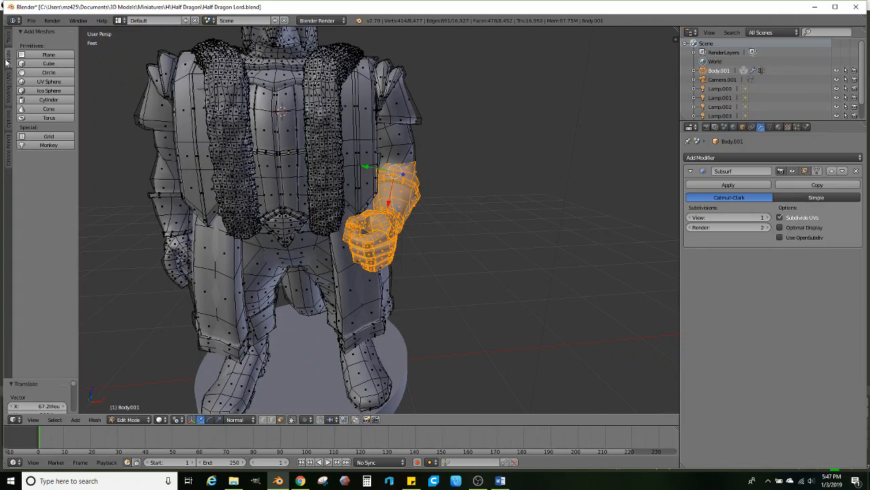
scroll(230, 297, "down", 4)
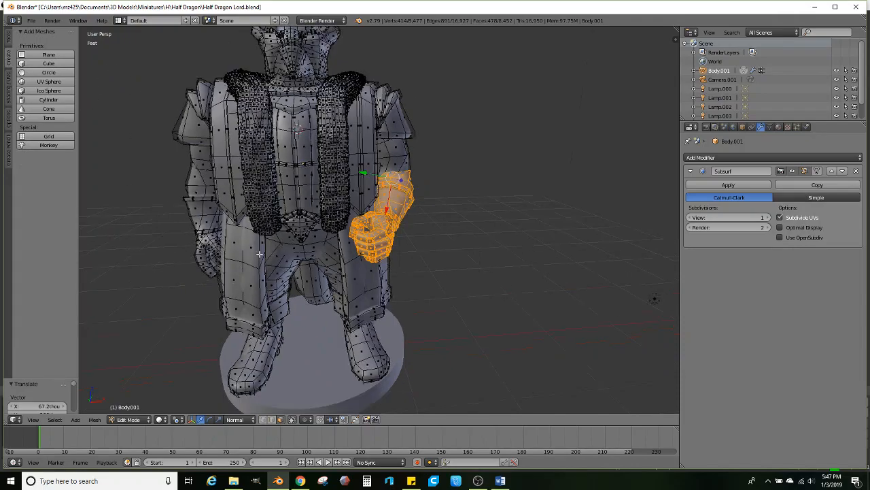
key("Tab")
mouse_move(296, 245)
middle_mouse_down()
mouse_move(255, 235)
mouse_move(304, 260)
mouse_move(261, 253)
mouse_move(286, 246)
mouse_move(383, 259)
mouse_move(346, 260)
mouse_move(311, 243)
middle_mouse_up()
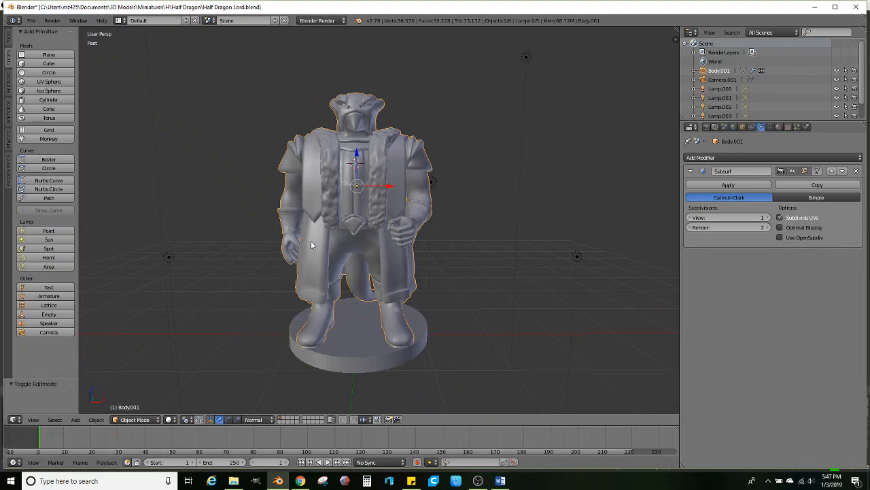
key("Tab")
scroll(447, 203, "up", 1)
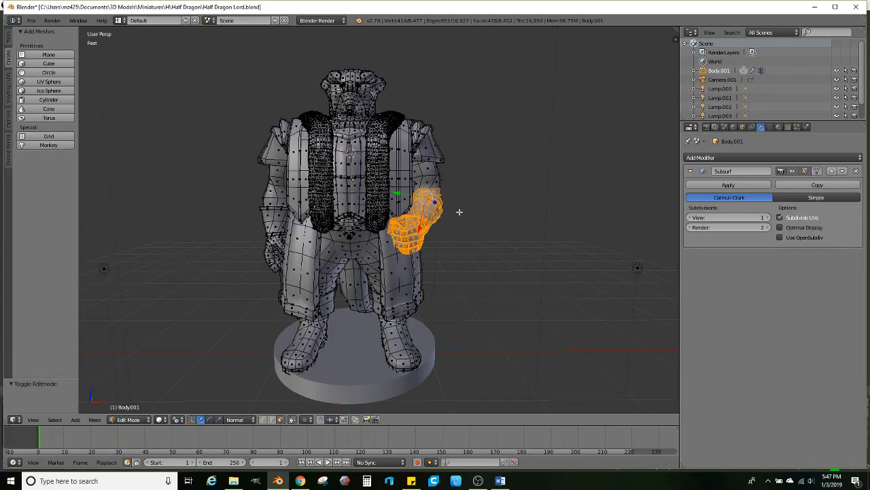
key("g")
left_click(461, 214)
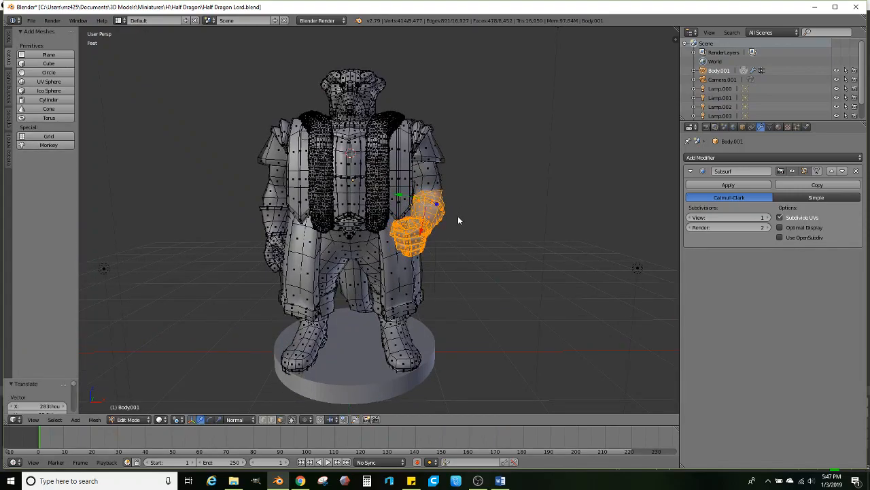
key("Tab")
middle_click_drag(431, 233, 286, 216)
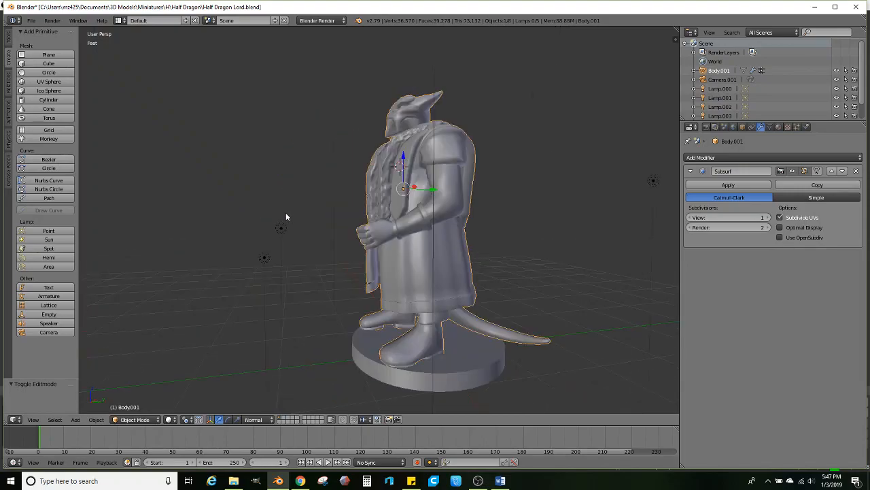
- Import the STL model Head Base Sphere.stl from the Basics folder
left_click(31, 20)
mouse_move(45, 195)
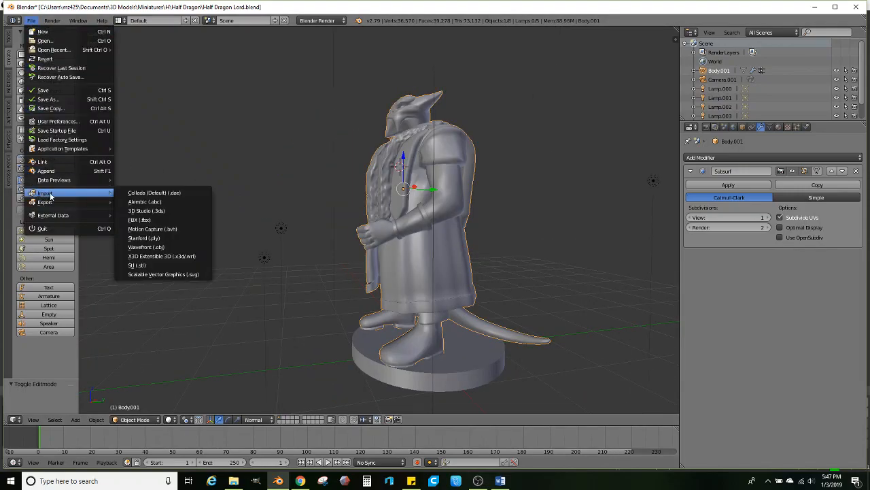
left_click(138, 265)
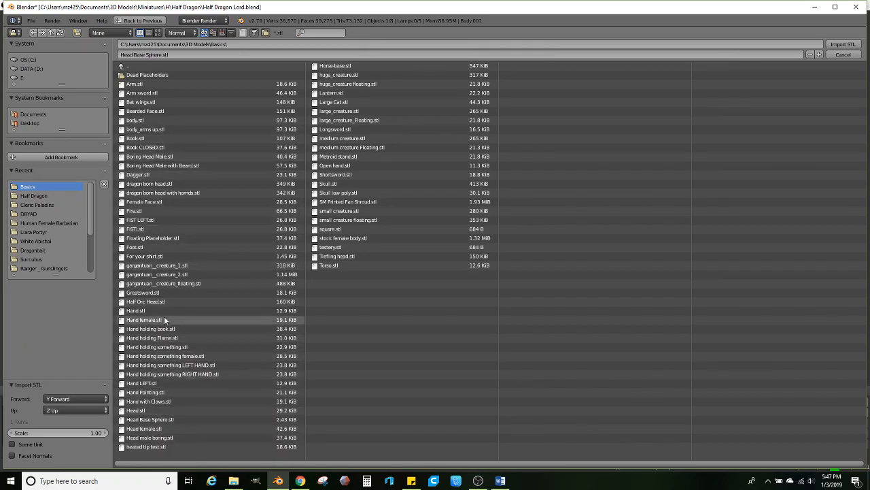
double_click(165, 419)
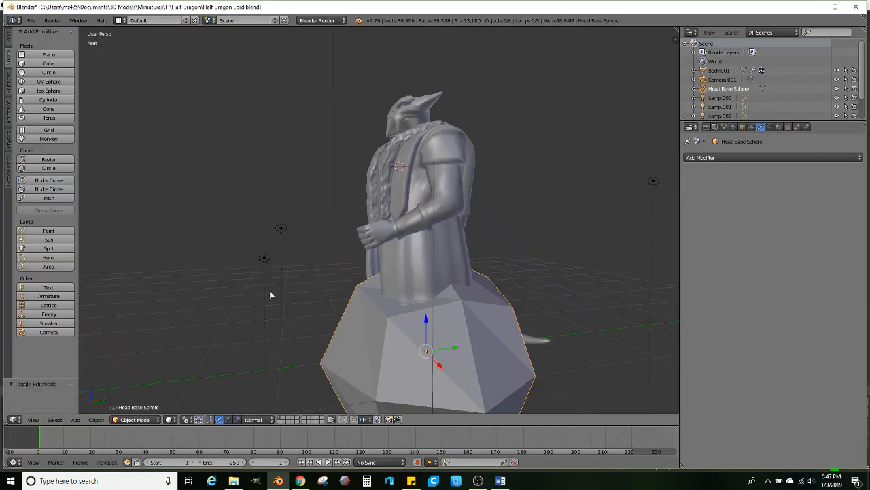
- Move the imported sphere clear of the figure and convert its triangles to quads in Edit Mode
left_click_drag(440, 314, 243, 317)
key("Tab")
middle_click_drag(254, 311, 288, 276)
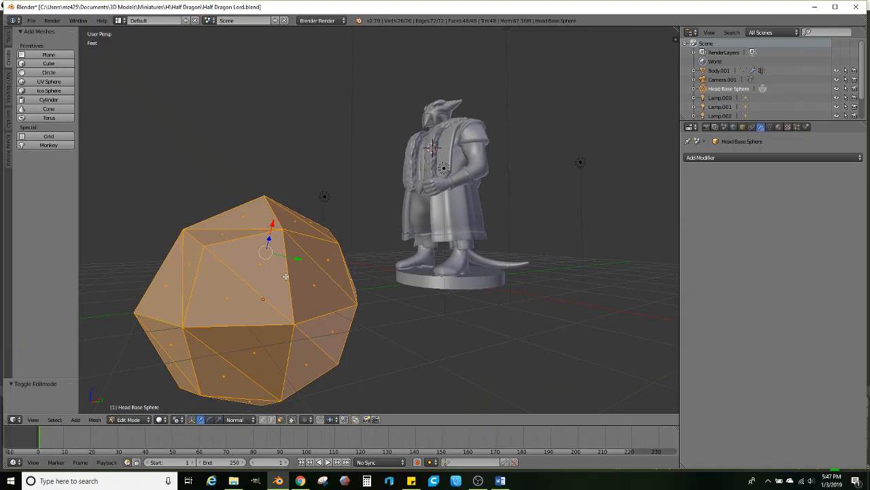
key("alt+j")
scroll(119, 233, "down", 2)
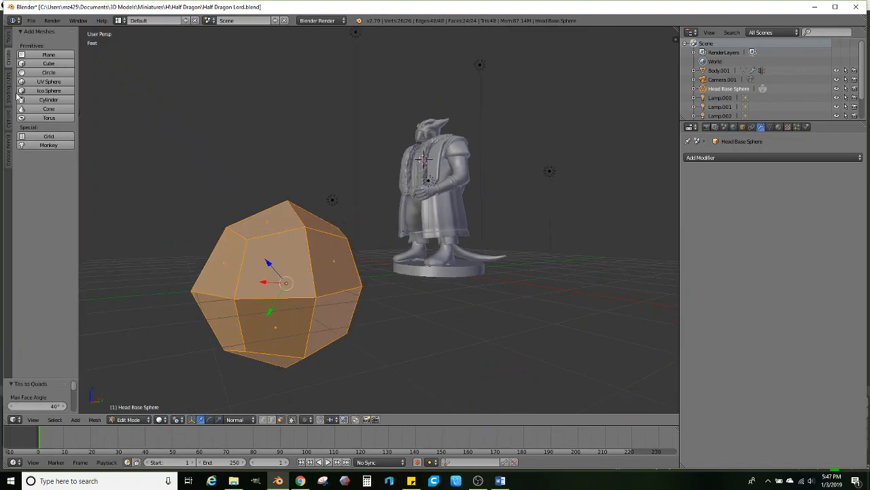
- Subdivide the whole sphere with one cut and smooth its vertices twice
left_click(8, 41)
left_click(34, 221)
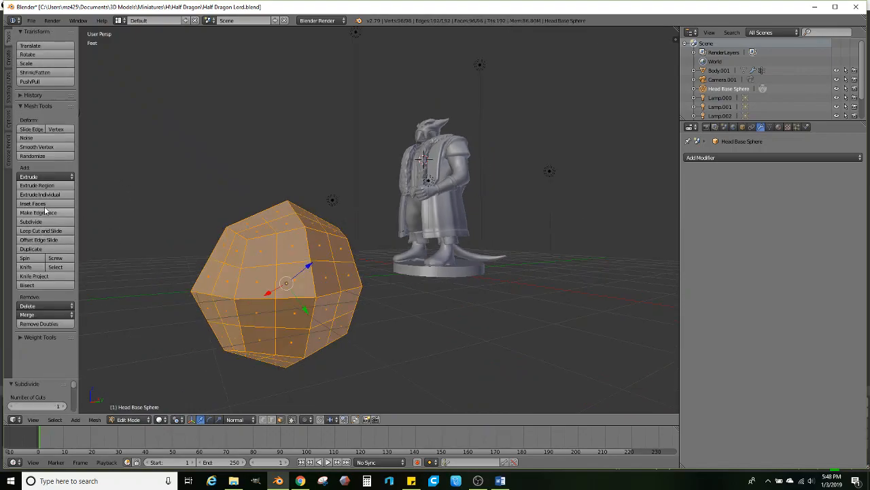
left_click(38, 147)
left_click(37, 147)
- Select the four faces at the bottom of the sphere and set the transform orientation to Global
middle_click_drag(229, 211, 421, 313)
scroll(421, 239, "up", 2)
right_click(383, 212)
right_click(326, 222, "ctrl")
right_click(383, 242, "ctrl")
scroll(382, 233, "down", 1)
left_click(235, 420)
left_click(234, 409)
- Set the pivot point to Bounding Box Center and return the viewport to solid shading
left_click(177, 419)
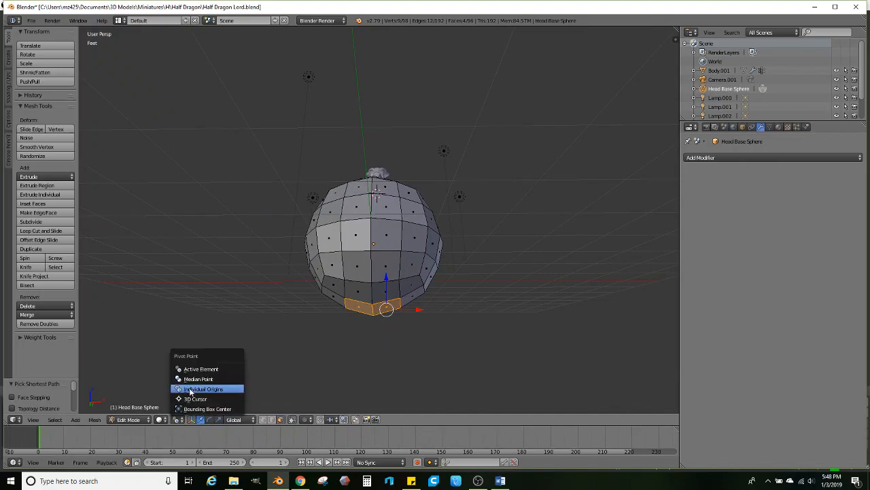
left_click(214, 367)
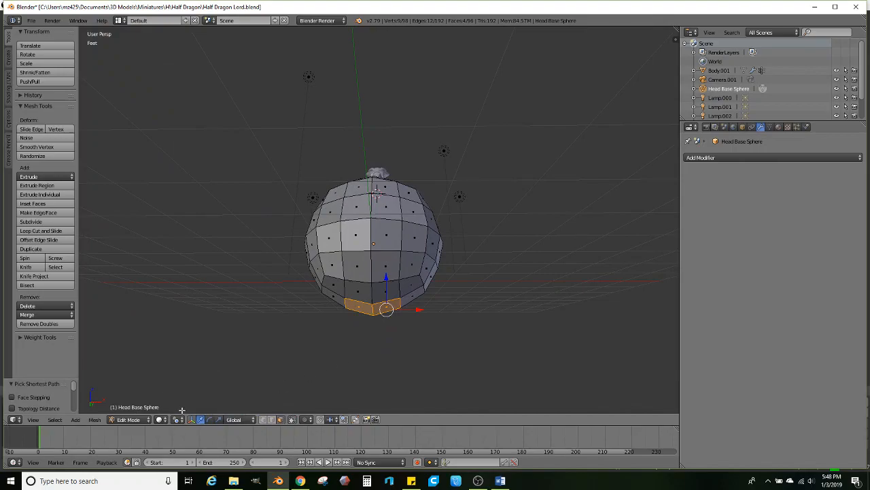
left_click(159, 419)
left_click(178, 407)
scroll(320, 336, "down", 2)
middle_click_drag(321, 336, 346, 338)
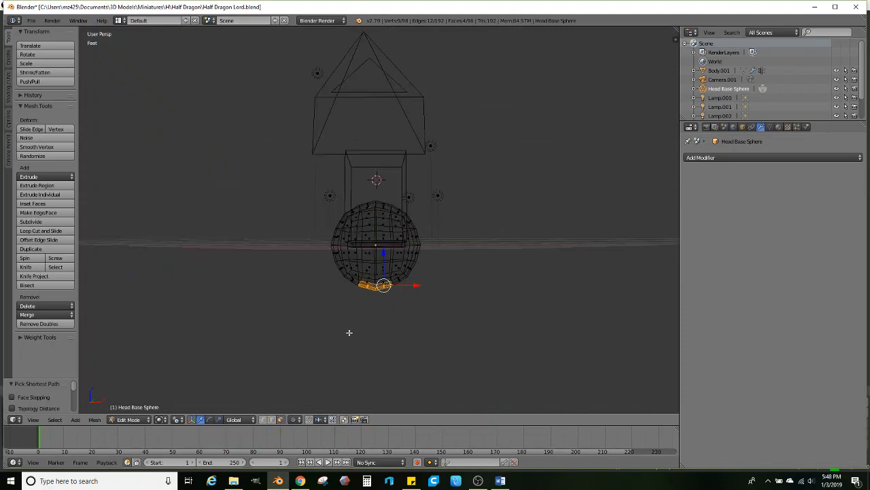
left_click(175, 421)
left_click(193, 407)
key("z")
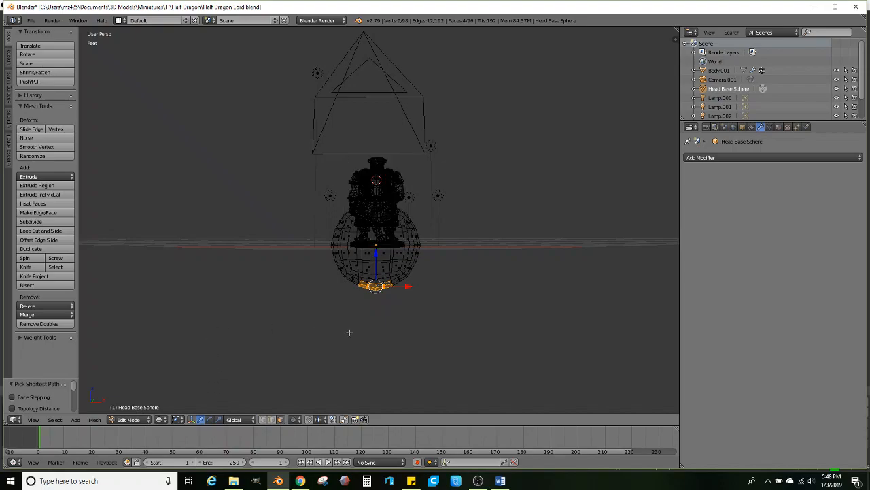
- Add a Subdivision Surface modifier to the sphere
left_click(700, 157)
left_click(692, 307)
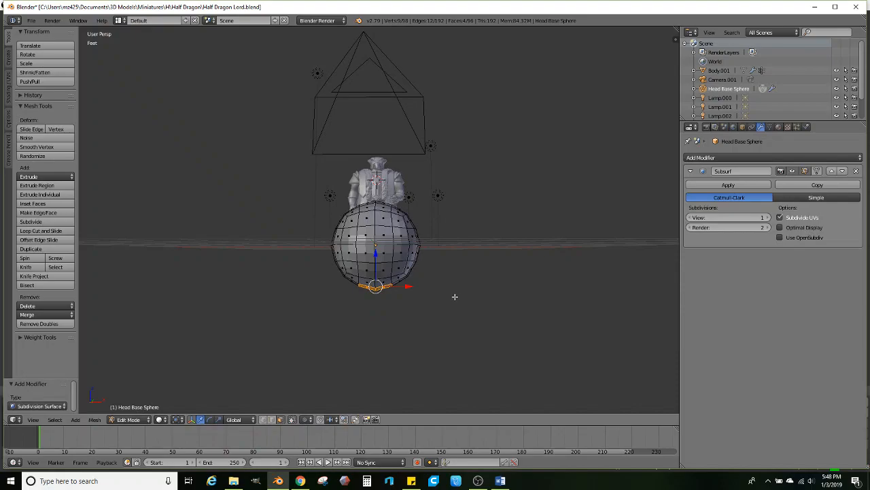
scroll(455, 298, "up", 3)
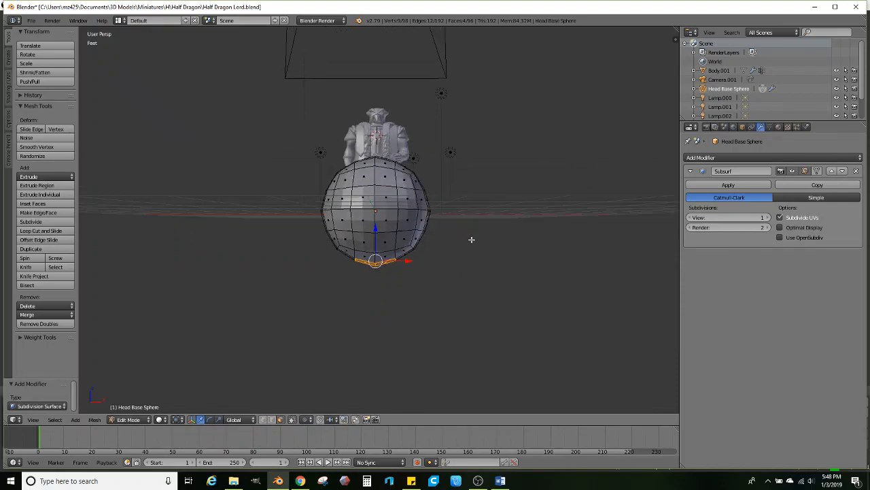
- Extrude the bottom faces slightly downward, scale them up and extrude again to start a collar under the sphere
key("e")
left_click(472, 241)
key("s")
left_click(515, 244)
scroll(476, 237, "down", 1)
key("e")
left_click(478, 253)
- Extrude the collar's lower faces, scale them narrower and extrude a short section to close off the collar
scroll(478, 254, "down", 1)
key("e")
left_click(472, 260)
key("s")
left_click(454, 261)
key("e")
left_click(454, 264)
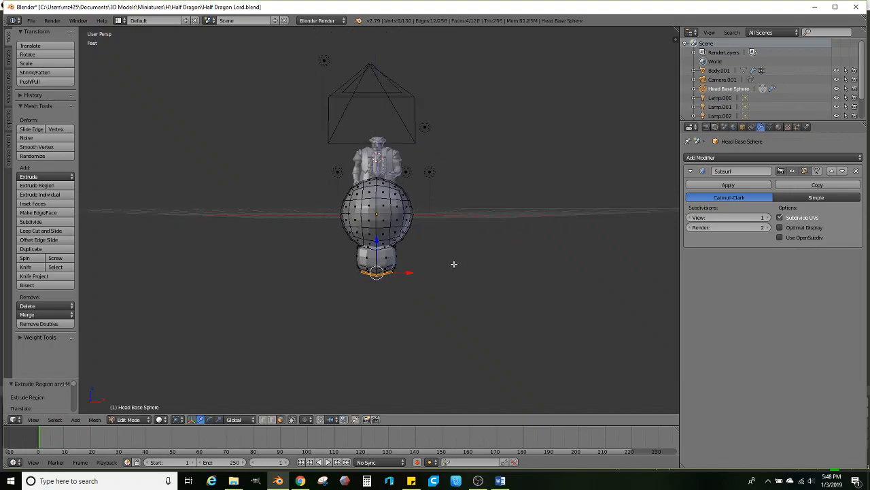
- Extrude the end faces downward about 3.0' and again about 14.6', finishing with one more extrusion to form the staff's shaft
scroll(454, 264, "down", 1)
key("e")
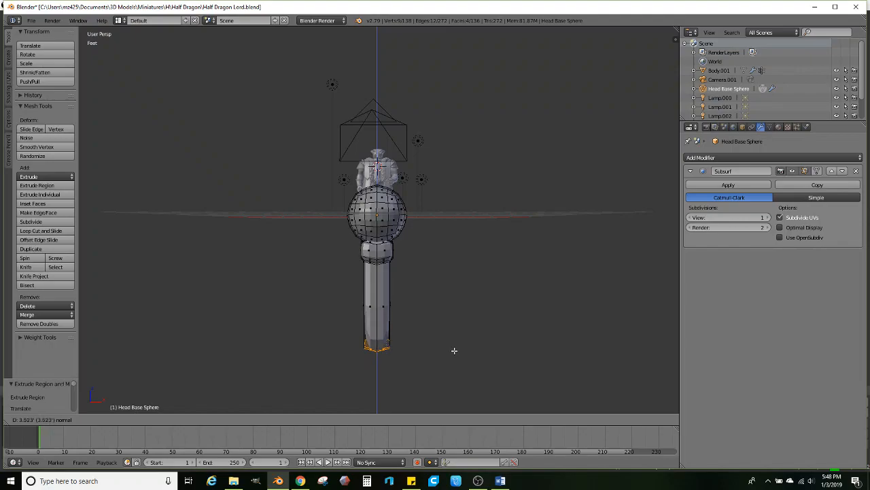
left_click(453, 349)
scroll(431, 291, "down", 4)
key("e")
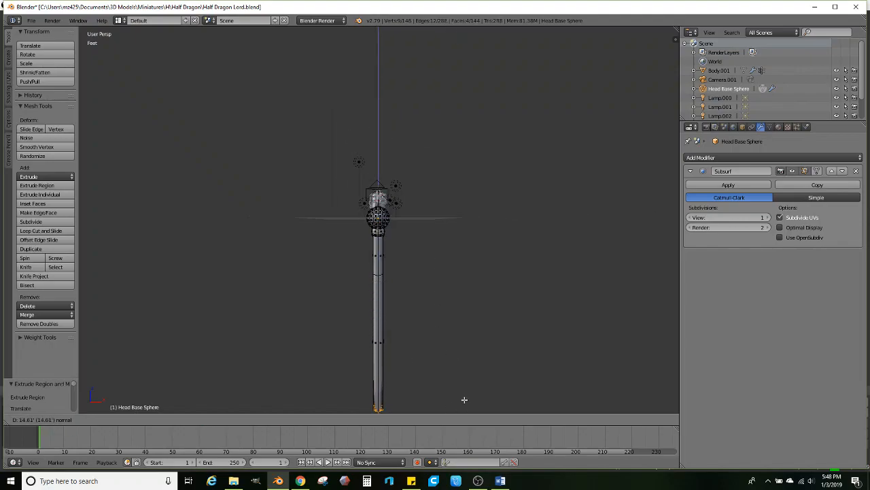
left_click(464, 398)
scroll(439, 340, "down", 1)
key("e")
left_click(463, 342)
scroll(449, 320, "up", 1)
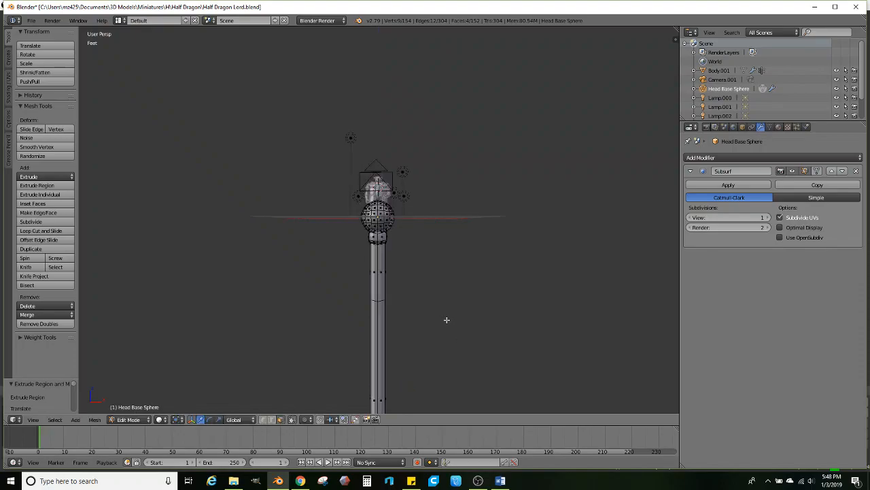
- Return to Object Mode, shade the staff smooth and scale it down
key("Tab")
left_click(38, 169)
key("s")
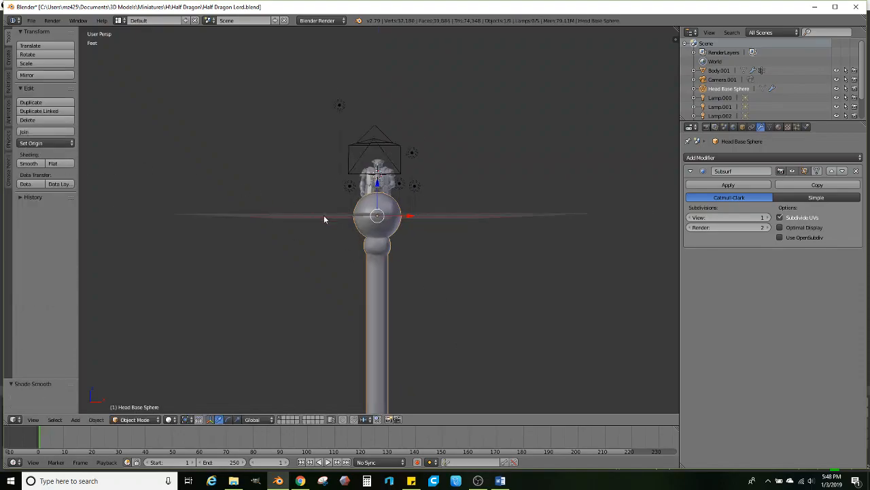
left_click(402, 229)
- Move the staff up in front of the figure and scale it by about 0.575
middle_click_drag(402, 229, 349, 298)
scroll(398, 276, "up", 5)
key("g")
left_click(460, 119)
middle_click_drag(512, 181, 339, 181, "shift")
scroll(429, 219, "up", 2)
key("s")
left_click(420, 200)
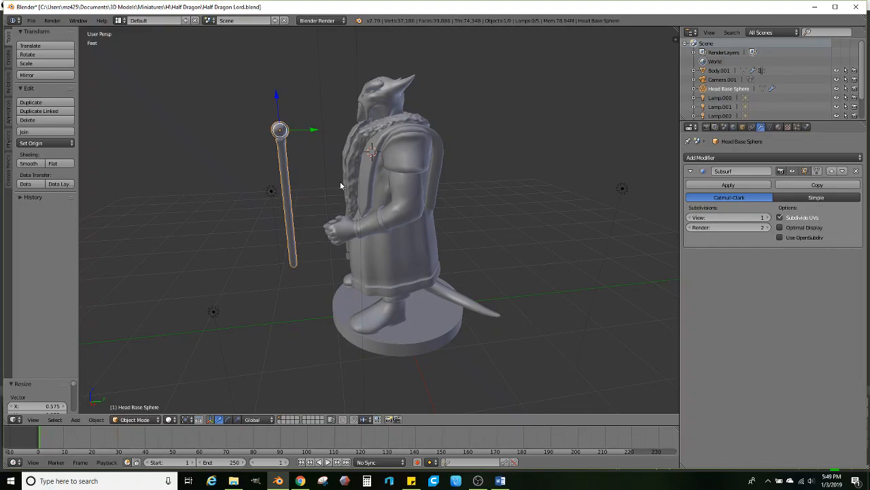
- Center the staff's origin on its geometry, then tilt the staff and move it over to the figure's raised hand
left_click(58, 144)
left_click(66, 184)
middle_click_drag(272, 163, 398, 182)
key("r")
left_click(320, 152)
key("g")
left_click(471, 210)
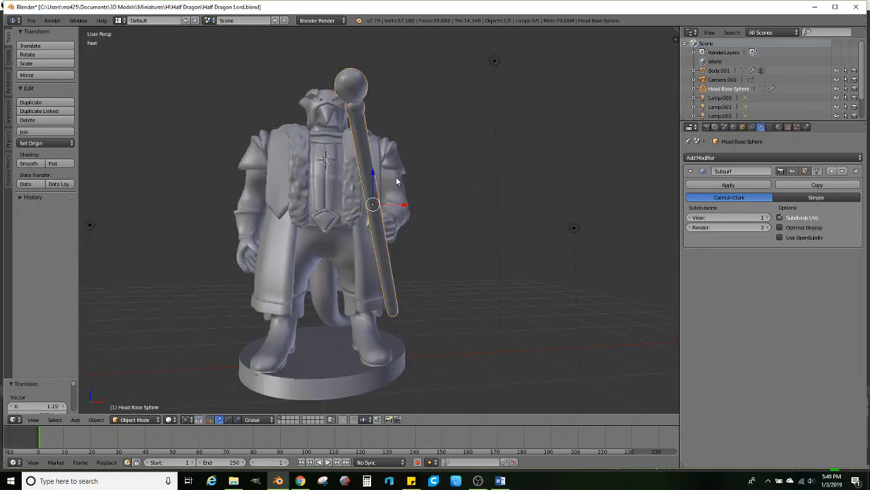
- Rotate the staff further and move it from several angles until its shaft passes through the closed fist
scroll(418, 183, "up", 1)
key("r")
left_click(448, 193)
middle_click_drag(449, 194, 378, 233)
key("g")
left_click(454, 223)
scroll(472, 248, "up", 2)
key("g")
left_click(464, 238)
key("g")
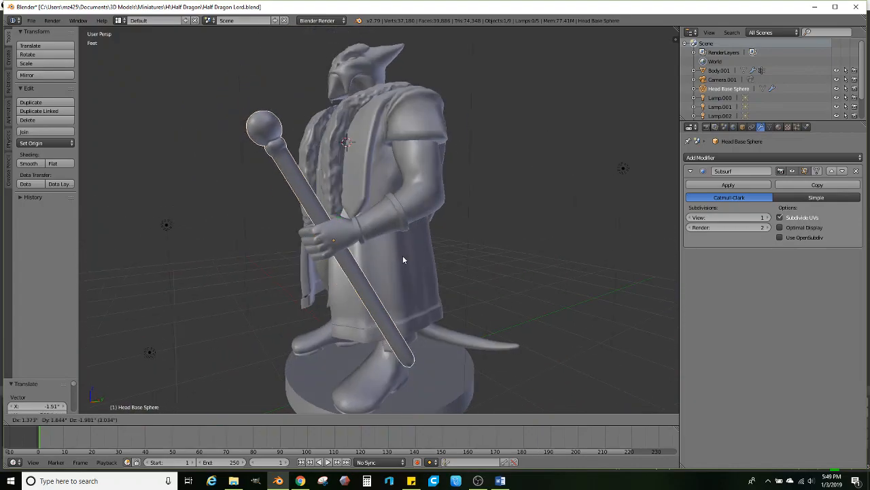
left_click(401, 258)
- Seen from the front, shift the staff within the fist and rotate it by about -1.91°
middle_click_drag(401, 260, 498, 243)
scroll(509, 268, "up", 2)
key("g")
left_click(501, 272)
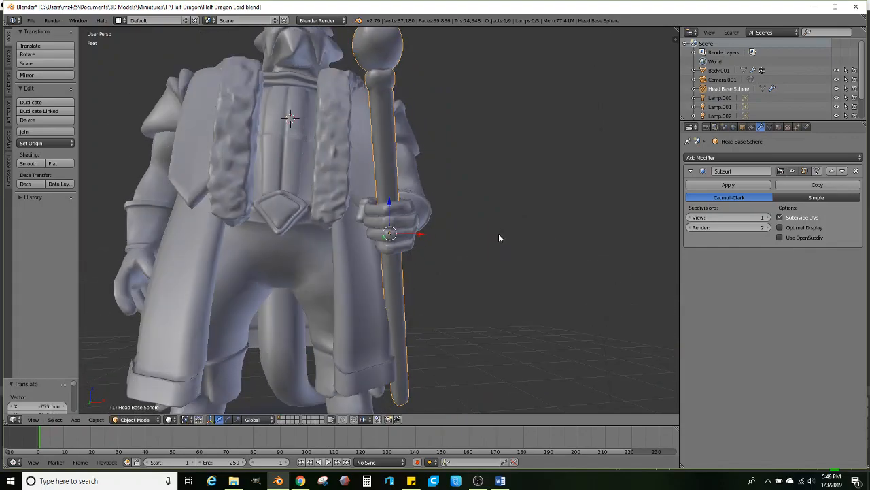
key("r")
left_click(499, 232)
key("g")
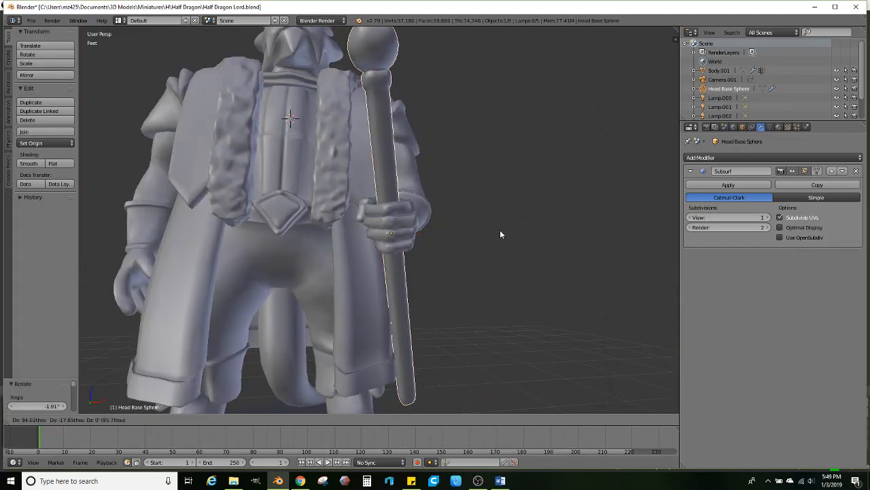
left_click(500, 234)
- Rescale the staff to suit the grip and fine-tune its position inside the fingers
middle_click_drag(501, 234, 393, 259)
scroll(462, 232, "up", 3)
key("s")
left_click(455, 225)
middle_click_drag(454, 222, 373, 254)
key("g")
left_click(504, 264)
key("g")
left_click(501, 185)
scroll(408, 238, "up", 4)
key("g")
left_click(485, 249)
scroll(412, 241, "down", 3)
scroll(455, 229, "down", 6)
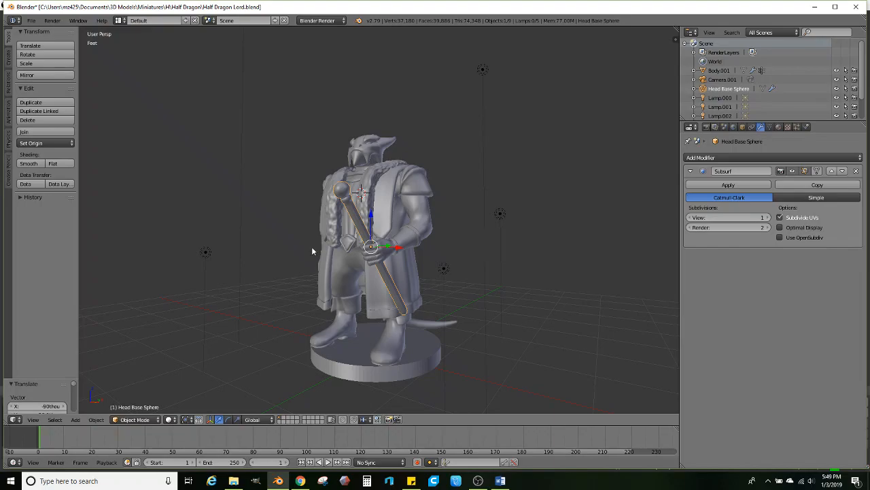
- Save the Half Dragon Lord.blend file
left_click(34, 21)
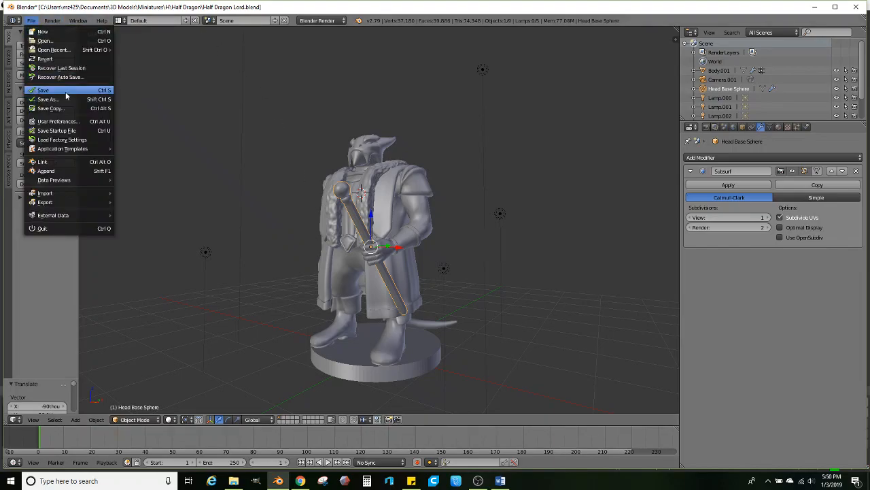
left_click(67, 90)
middle_click_drag(348, 209, 380, 209)
left_click(647, 299)
scroll(529, 303, "down", 3)
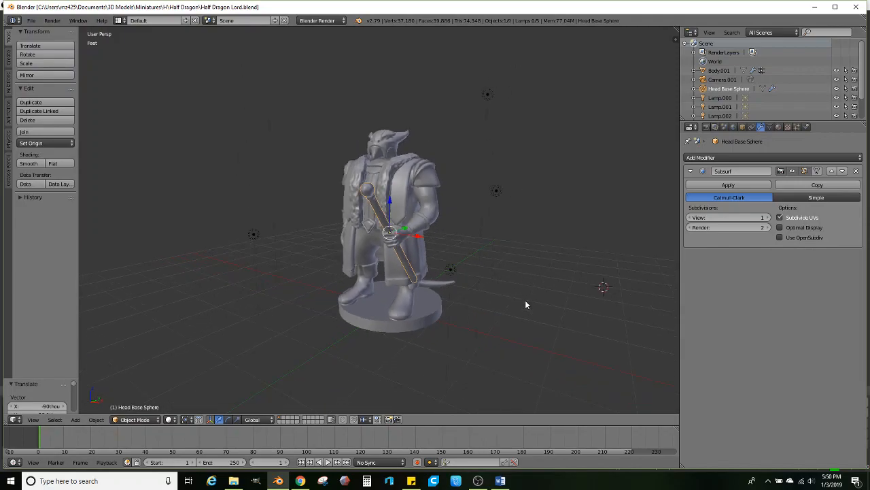
- Switch the viewport shading to Material and reposition the uppermost lamp around the figure
scroll(408, 307, "up", 2)
left_click(176, 419)
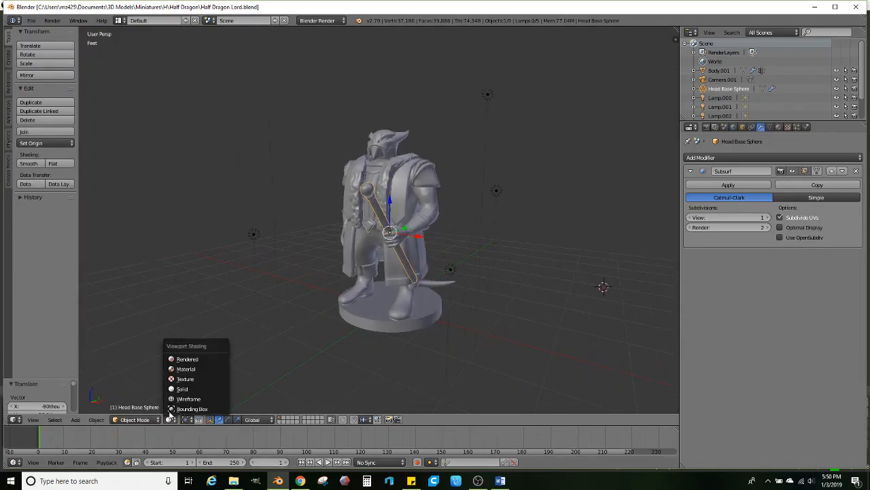
left_click(194, 360)
scroll(255, 120, "down", 2)
right_click(296, 43)
middle_click_drag(297, 70, 362, 117)
key("g")
left_click(464, 141)
mouse_move(449, 132)
middle_mouse_down()
mouse_move(402, 138)
mouse_move(459, 138)
middle_mouse_up()
key("g")
left_click(390, 127)
key("g")
left_click(463, 139)
- Reposition the other lamps around the figure, moving Lamp.001 by about -1.6' in X
right_click(463, 148)
key("g")
left_click(479, 177)
right_click(460, 273)
key("g")
left_click(452, 291)
right_click(296, 265)
key("g")
left_click(292, 288)
right_click(426, 186)
key("g")
left_click(380, 181)
middle_click_drag(391, 189, 371, 189)
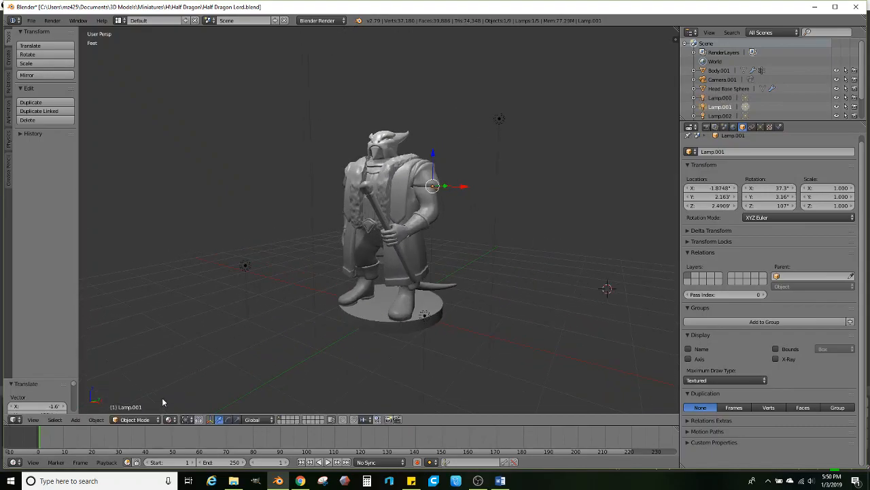
- Set the viewport shading to Rendered and frame the whole figure in a three-quarter front view
left_click(168, 419)
left_click(201, 362)
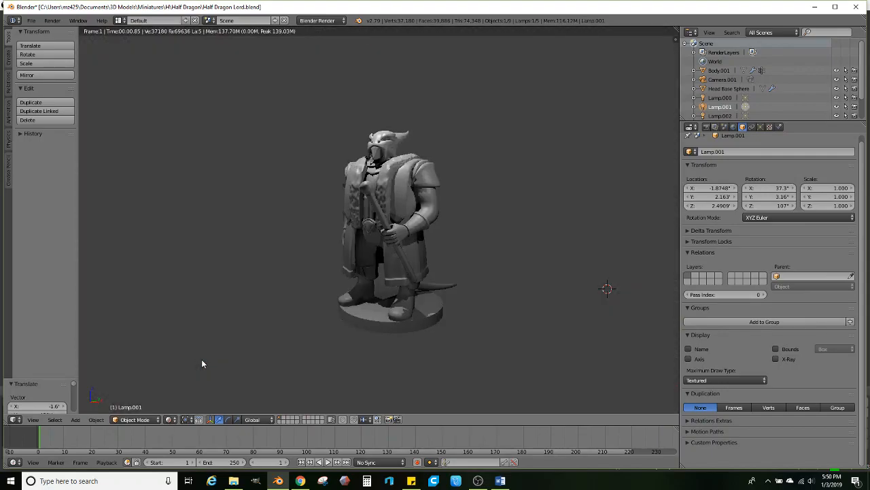
scroll(372, 202, "up", 2)
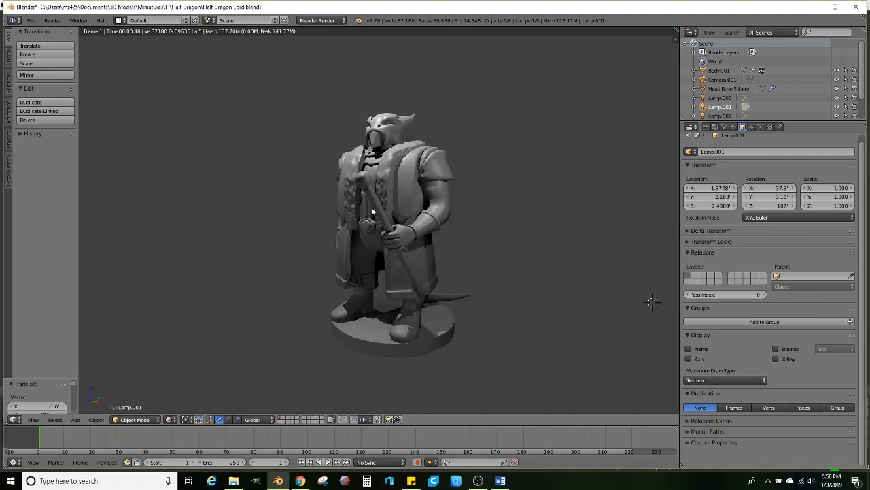
middle_click_drag(397, 214, 449, 235)
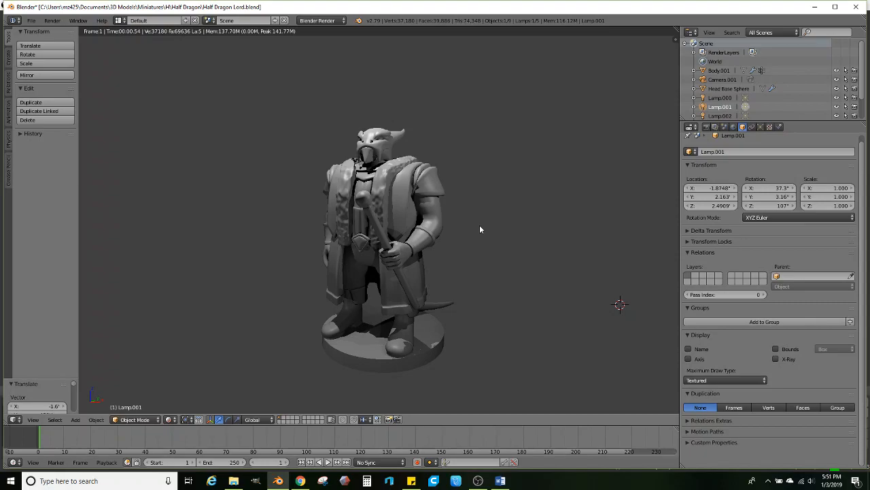
left_click(638, 370)
- Switch to the Snipping Tool and capture a rectangular area around the rendered figure
left_click(323, 481)
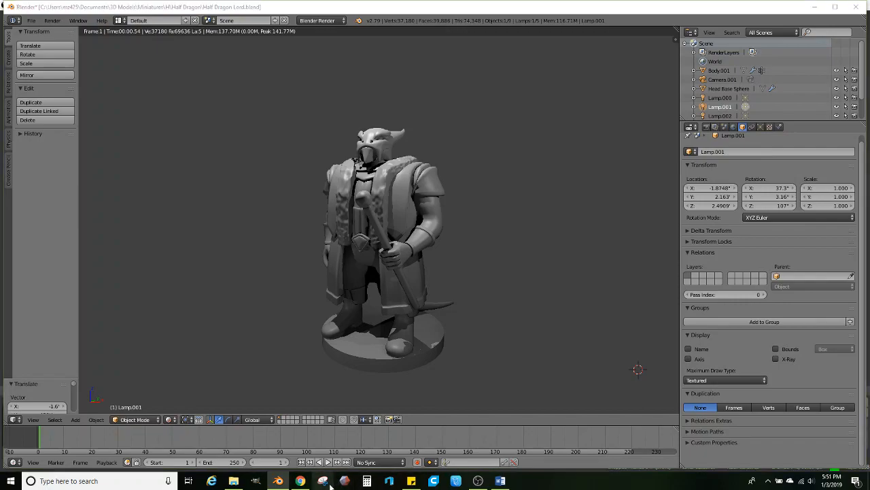
left_click(701, 361)
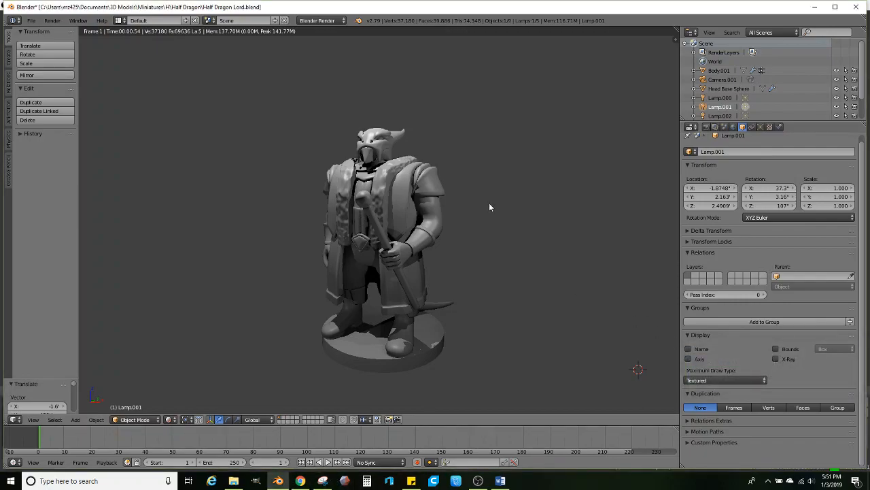
left_click_drag(564, 109, 192, 390)
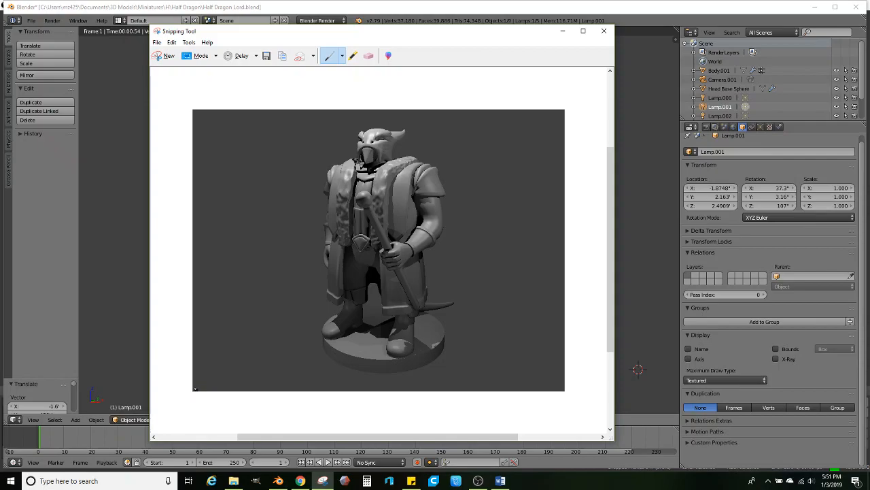
- Start saving the snip as a file and browse to the Miniatures > H > Half Dragon folder
left_click(157, 43)
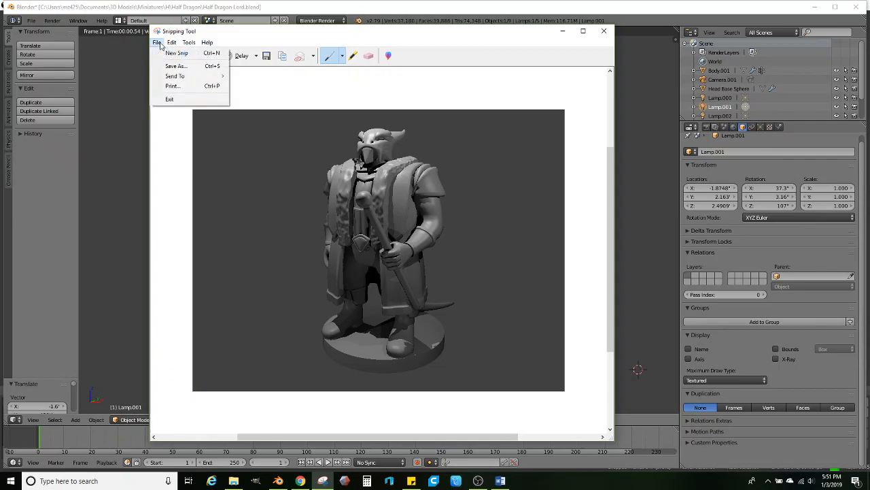
left_click(178, 66)
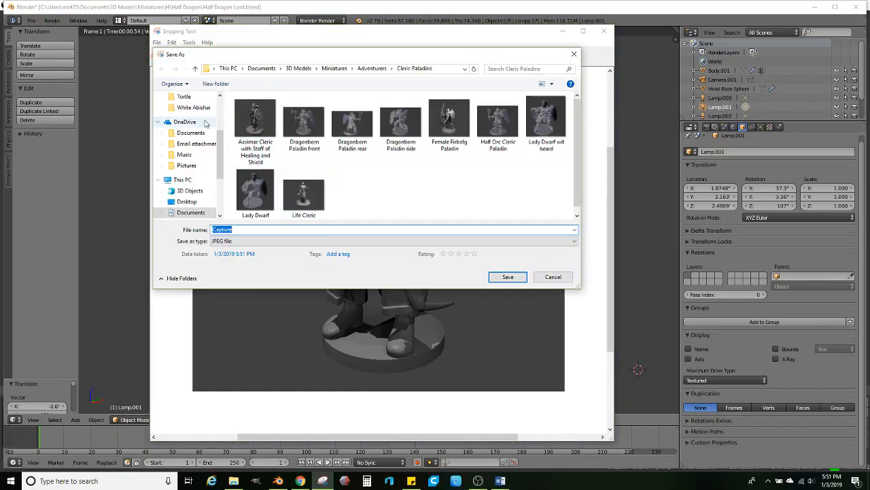
left_click(334, 69)
left_click(266, 196)
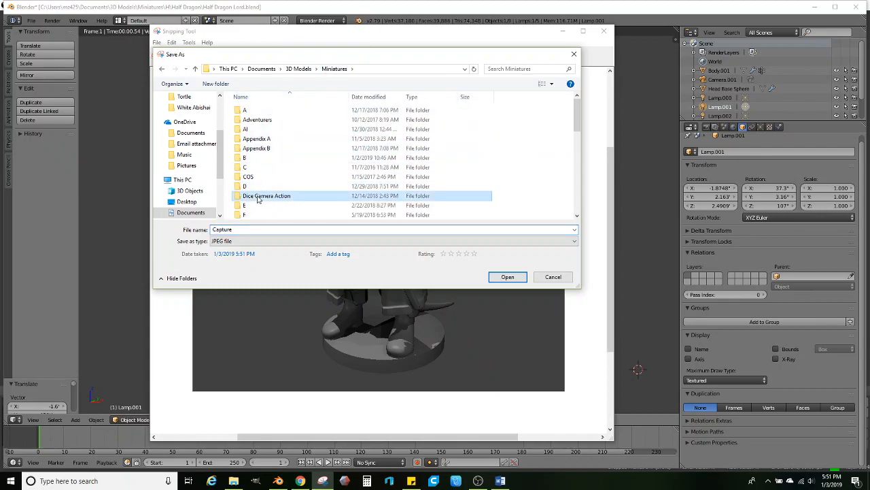
scroll(258, 199, "down", 2)
double_click(247, 186)
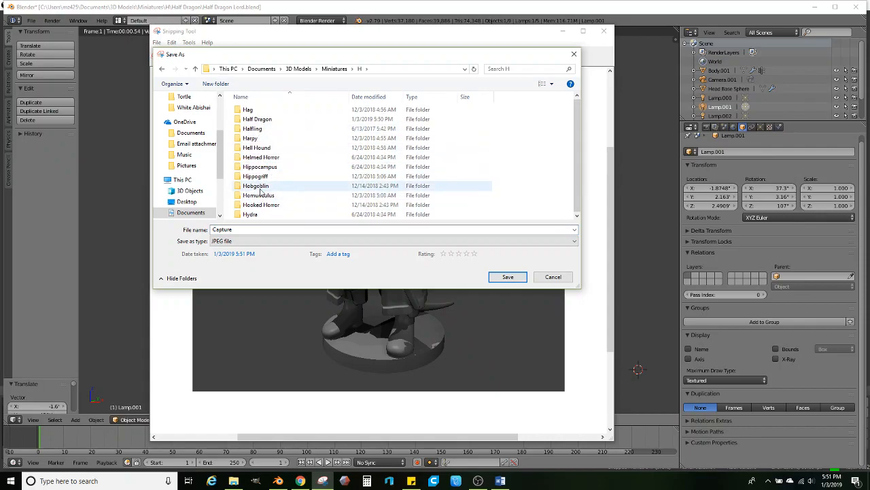
double_click(262, 120)
- Save the snip as a JPEG named Half Dragon Lord and close the Snipping Tool
left_click(253, 229)
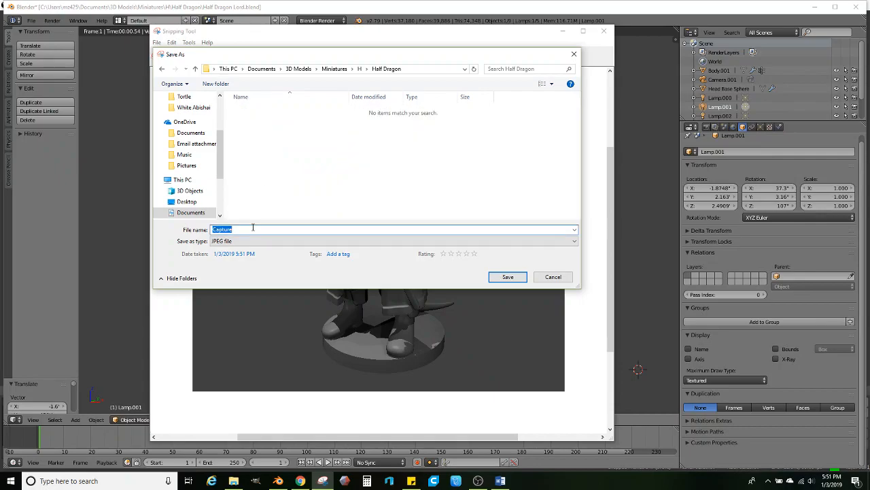
type("HAL")
key("BackSpace")
key("BackSpace")
type("hALF")
key("BackSpace")
key("BackSpace")
key("BackSpace")
key("BackSpace")
type("Half Dragon Lord")
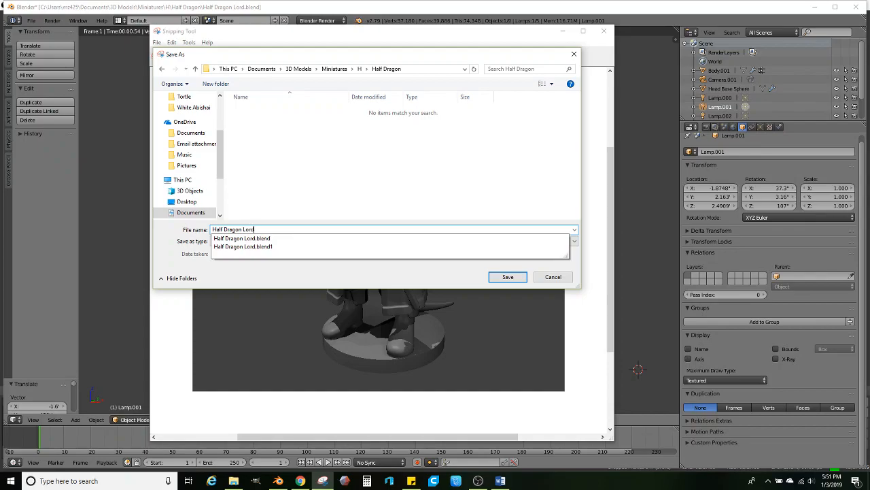
key("Return")
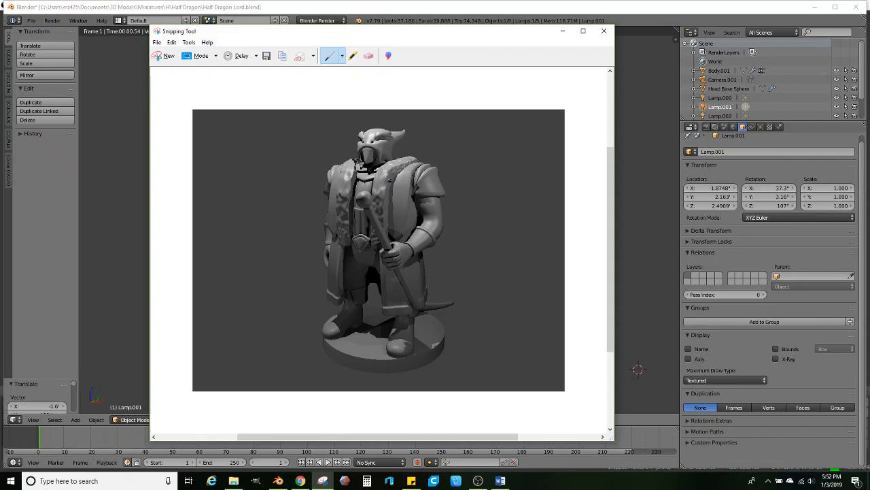
left_click(604, 31)
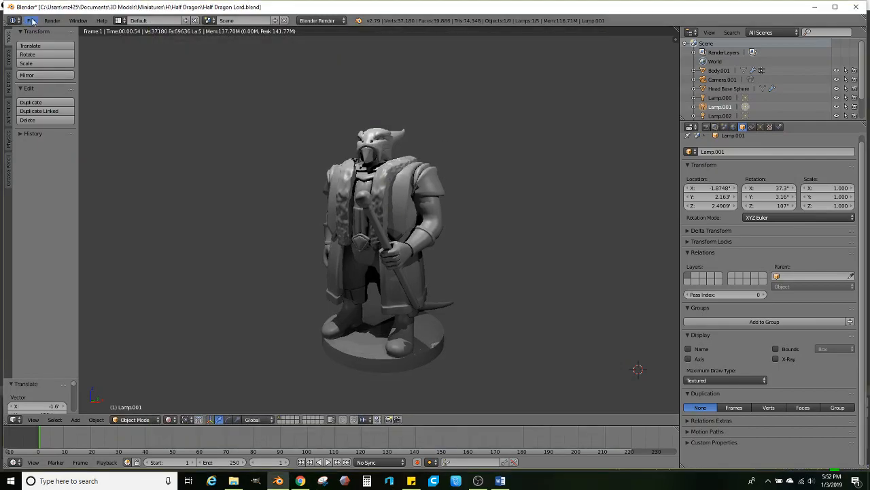
- Export the miniature as Half Dragon Lord.stl into the Half Dragon folder
left_click(32, 20)
mouse_move(41, 202)
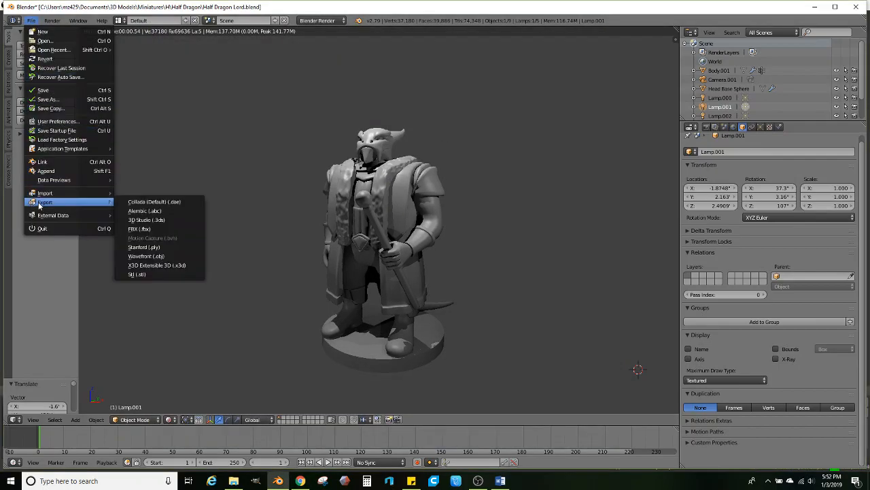
left_click(153, 275)
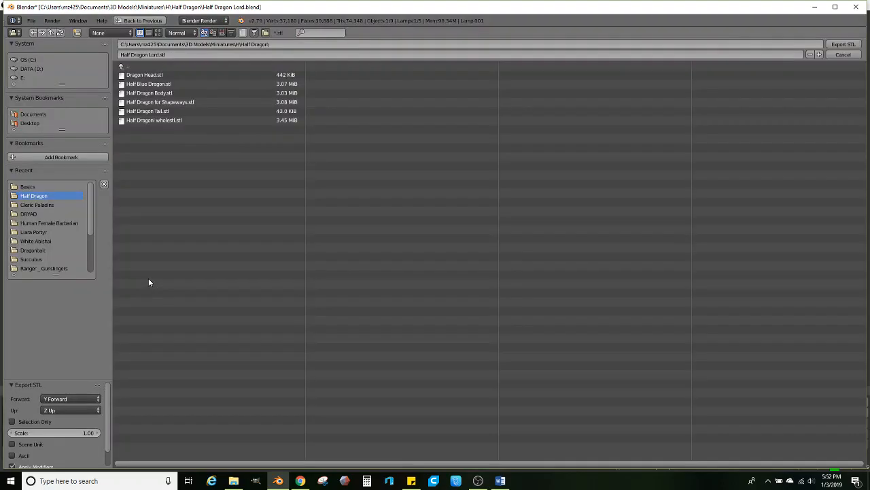
left_click(830, 46)
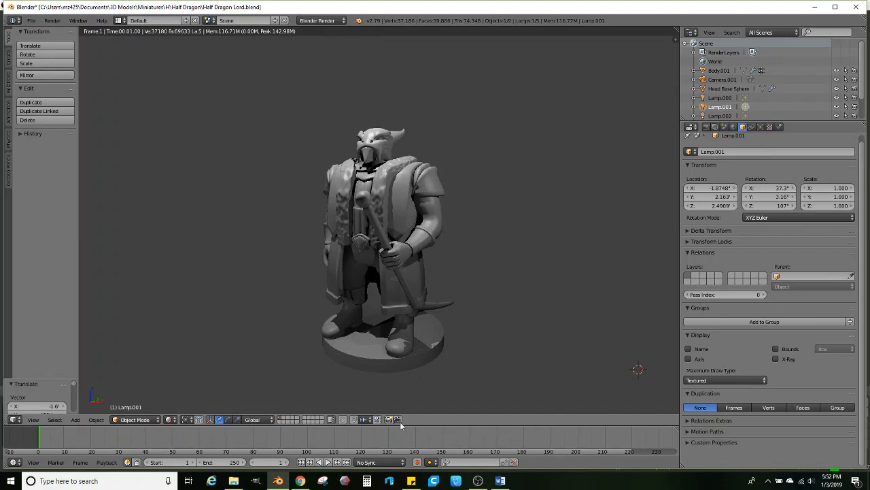
- Switch to Chrome, close the For DnD reference album, and open 3D Miniature Models - January 2019 > H > Half Dragon in Google Drive
left_click(300, 481)
mouse_move(304, 68)
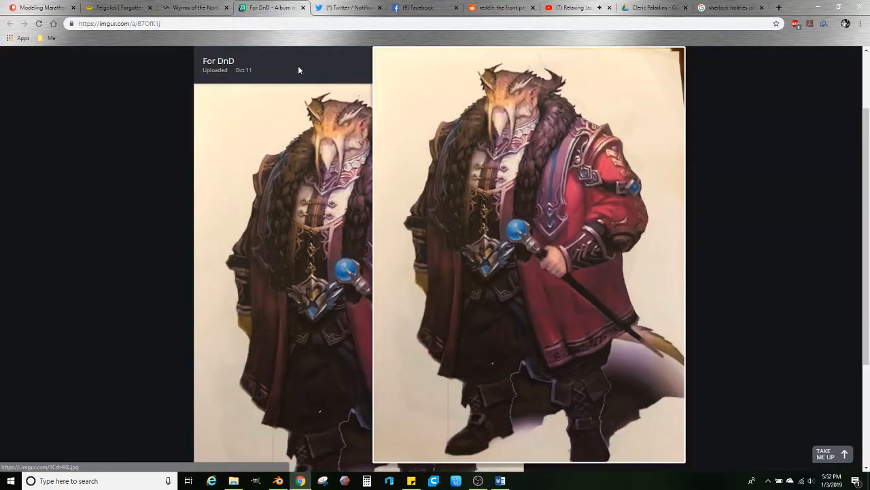
left_click(304, 10)
left_click(565, 8)
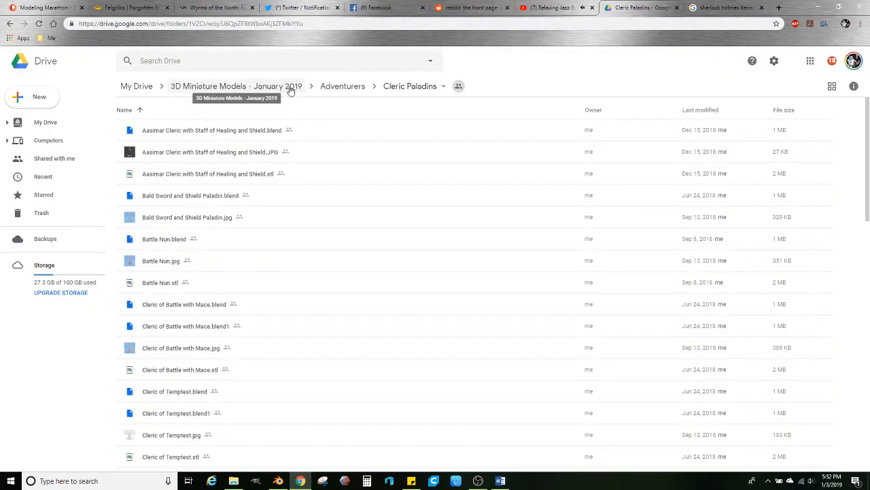
left_click(263, 89)
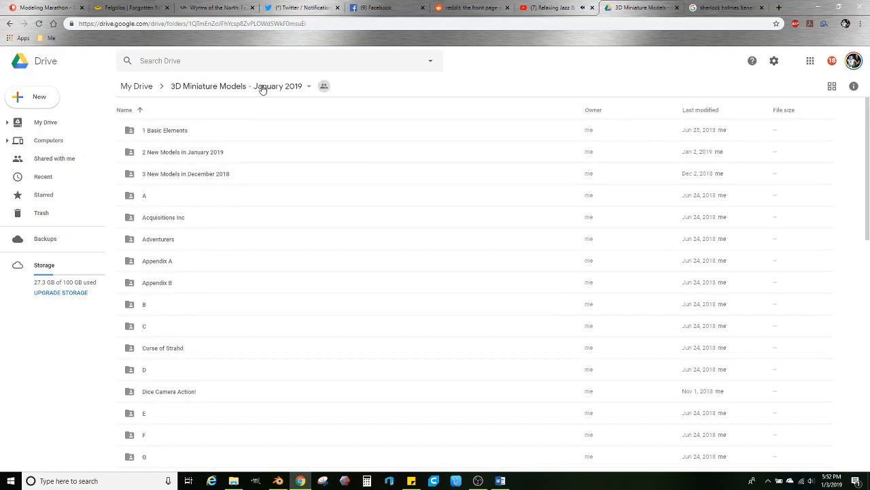
scroll(161, 367, "down", 2)
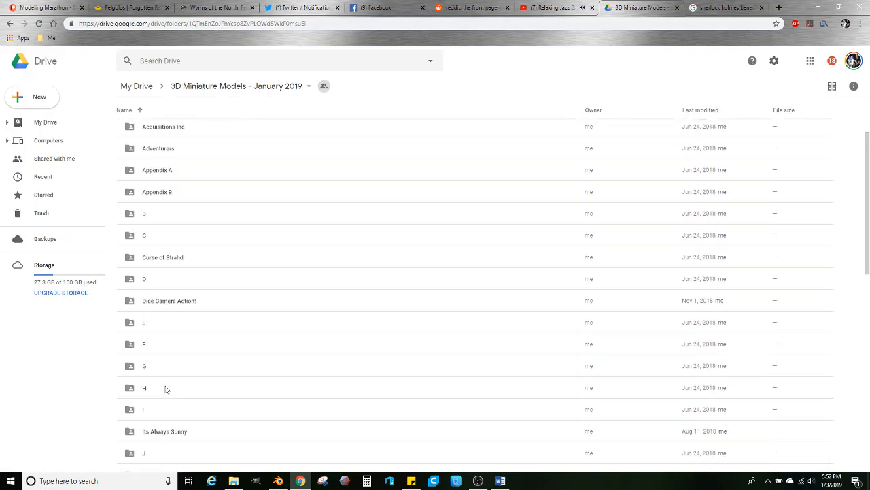
double_click(145, 389)
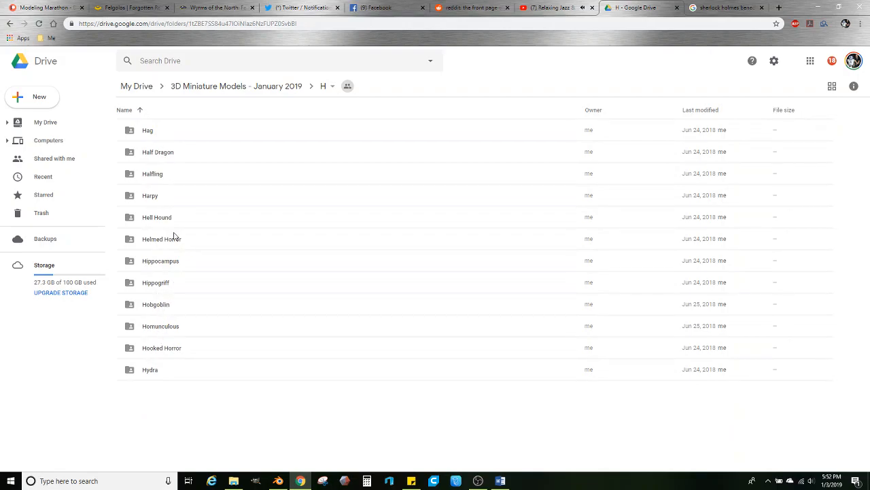
double_click(162, 153)
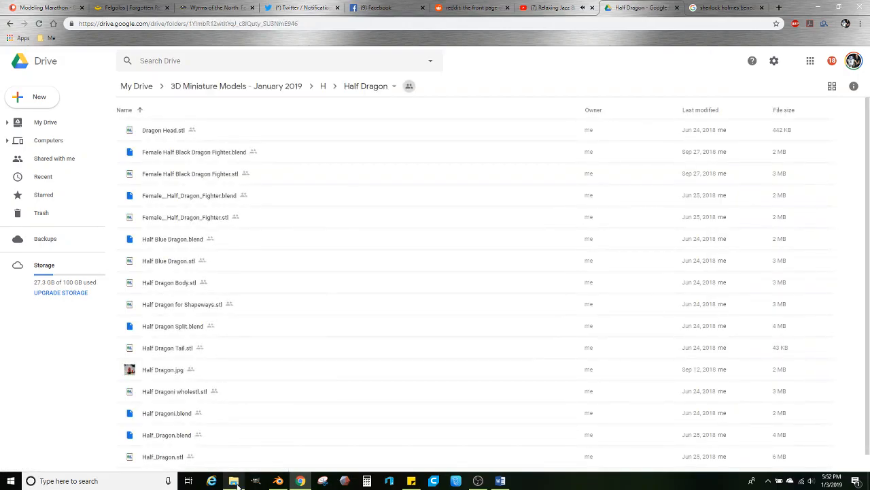
- Switch to File Explorer, go to Miniatures > H > Half Dragon, and delete the Half Dragon Lord.blend1 backup file
left_click(235, 481)
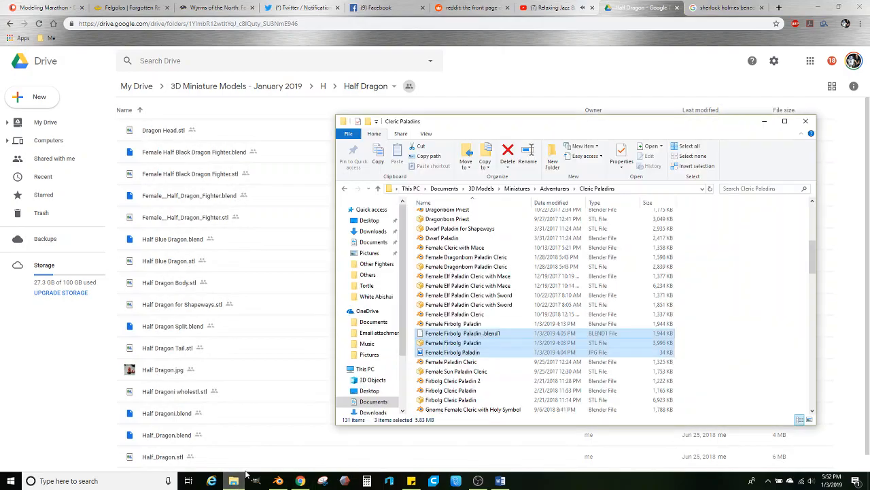
left_click(518, 189)
double_click(437, 340)
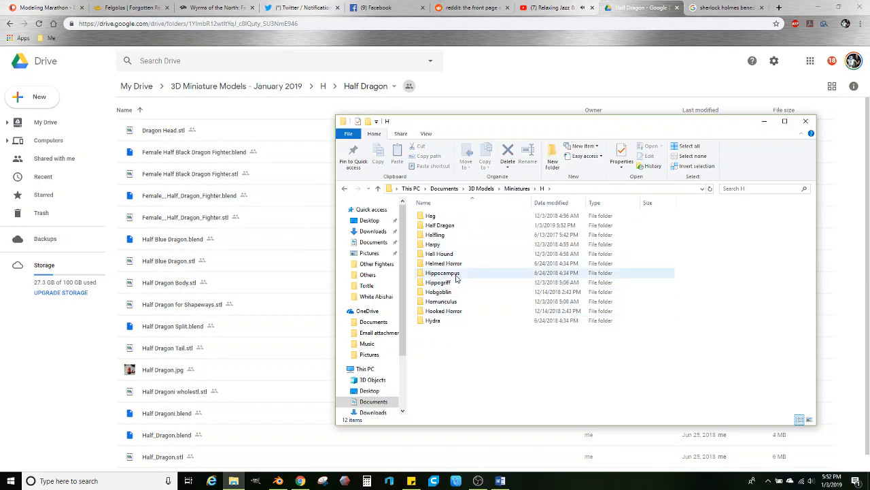
left_click(444, 227)
double_click(445, 228)
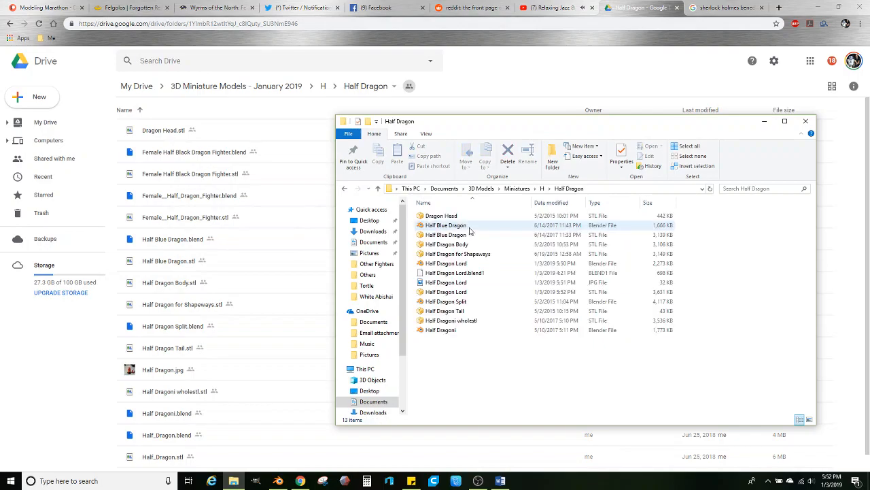
left_click(455, 273)
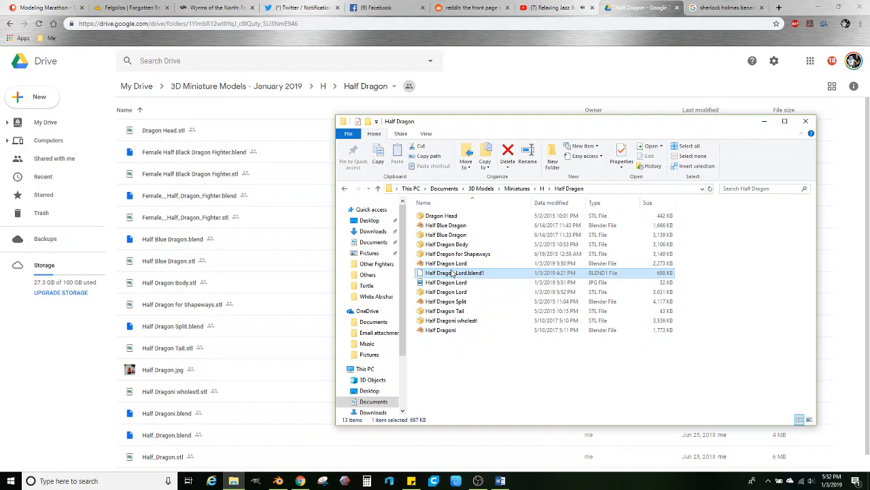
key("Delete")
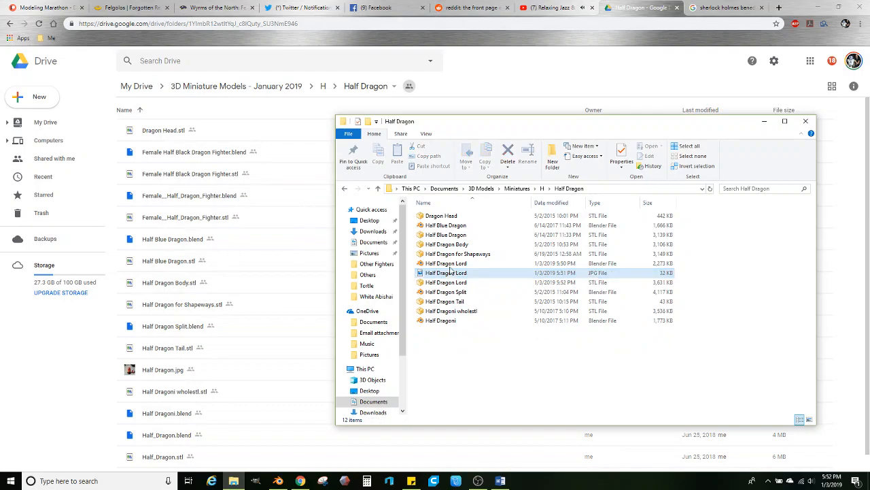
- Upload the Half Dragon Lord blend, JPG and STL files to the Half Dragon folder in Google Drive
left_click(446, 263)
left_click(446, 282, "shift")
left_click_drag(446, 282, 238, 288)
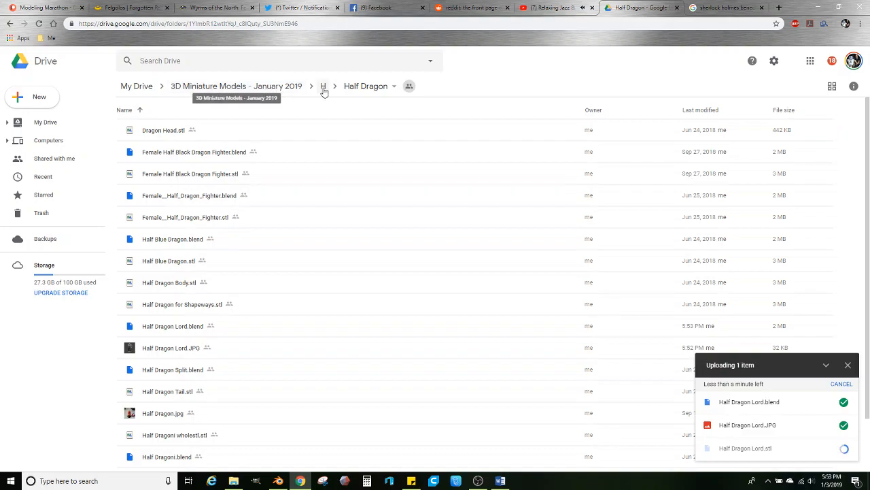
- Upload the three Half Dragon Lord files to the 2 New Models in January 2019 folder in Google Drive as well
left_click(279, 88)
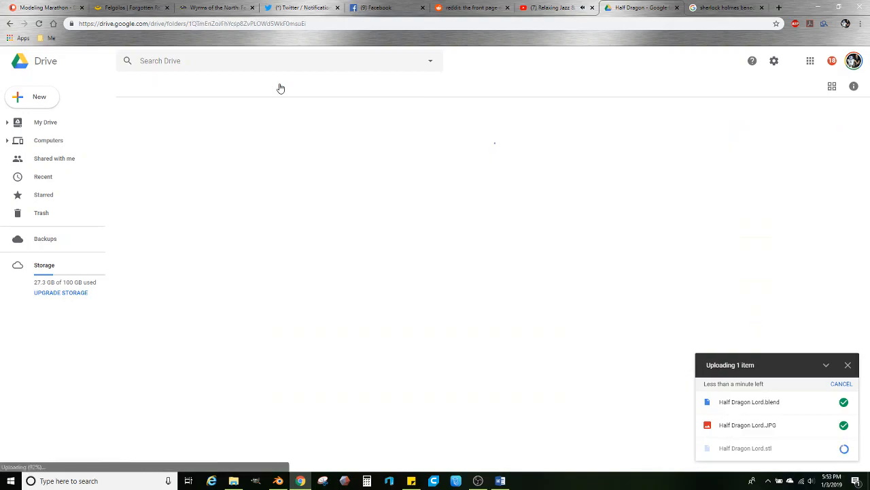
left_click(238, 483)
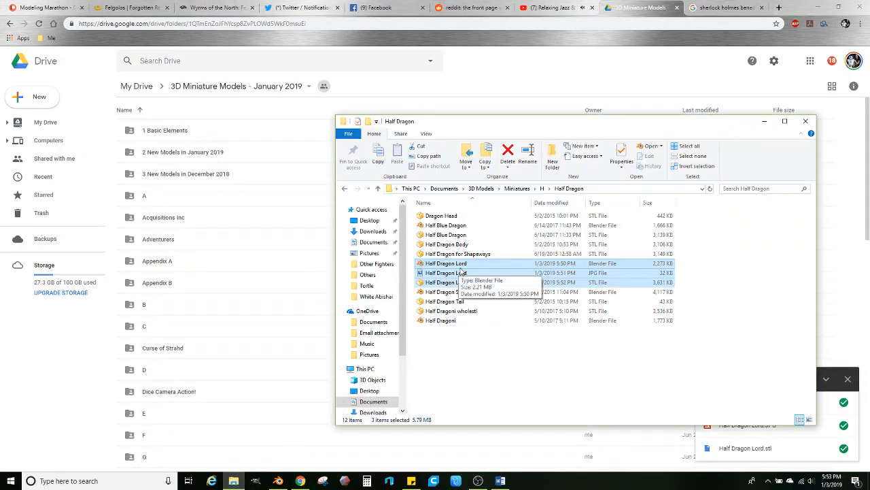
left_click_drag(466, 266, 198, 158)
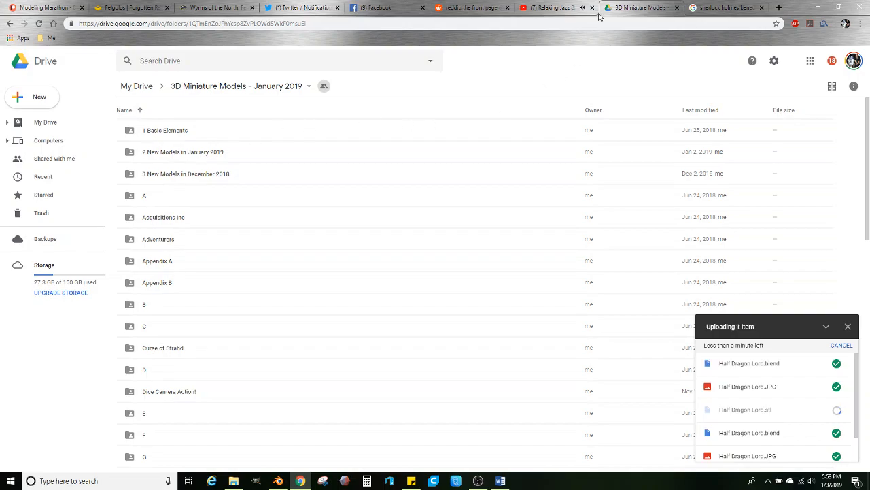
- Replace the Sherlock Holmes image search with the bookmarked Shapeways designer page and open its Owlbear 3 product
left_click(714, 8)
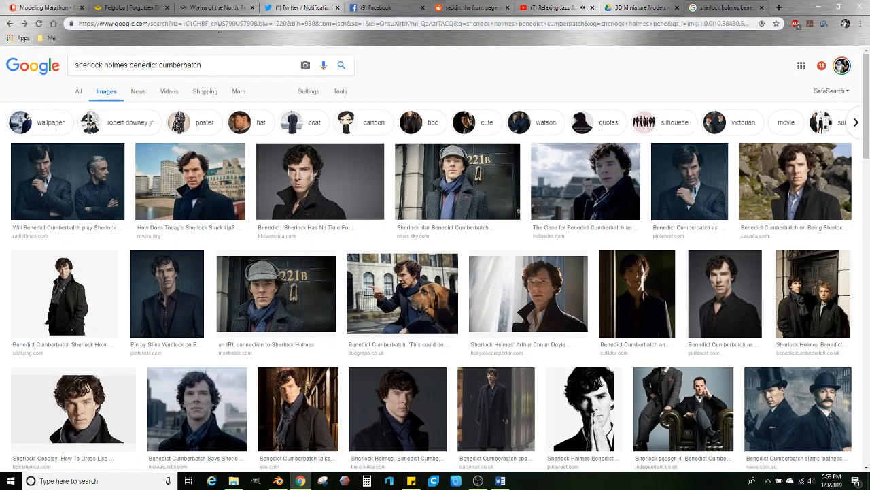
left_click(47, 38)
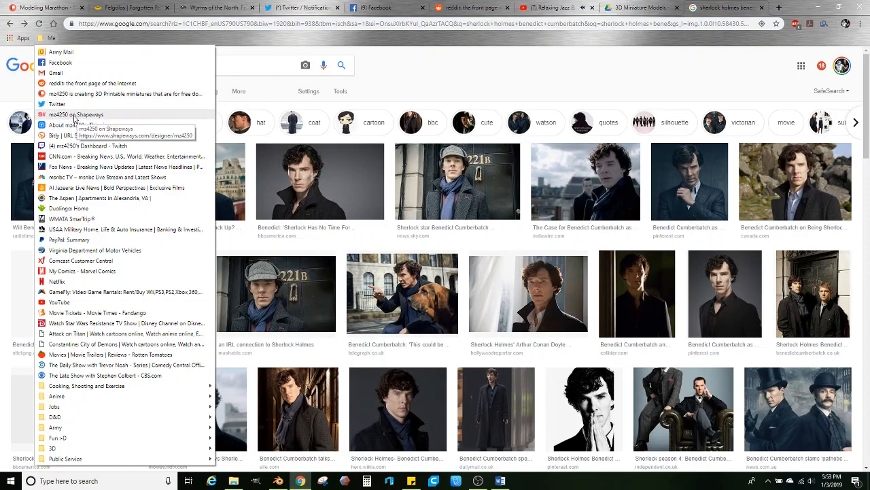
left_click(76, 115)
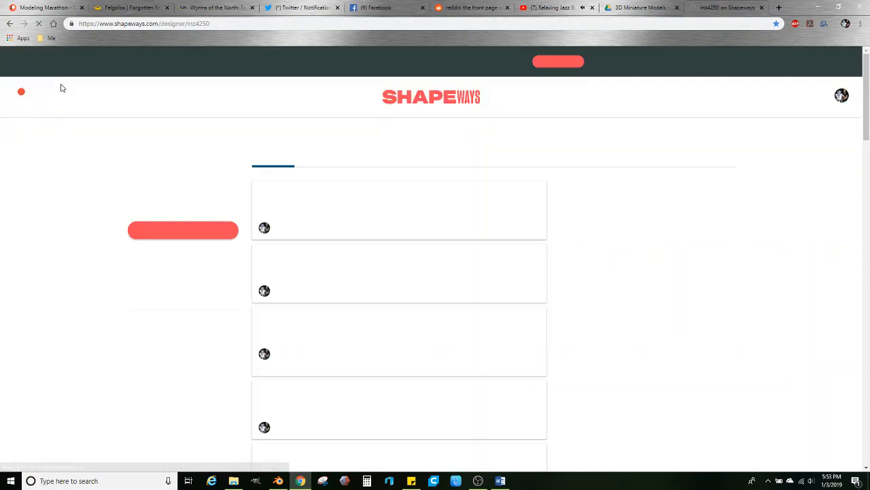
scroll(363, 325, "down", 10)
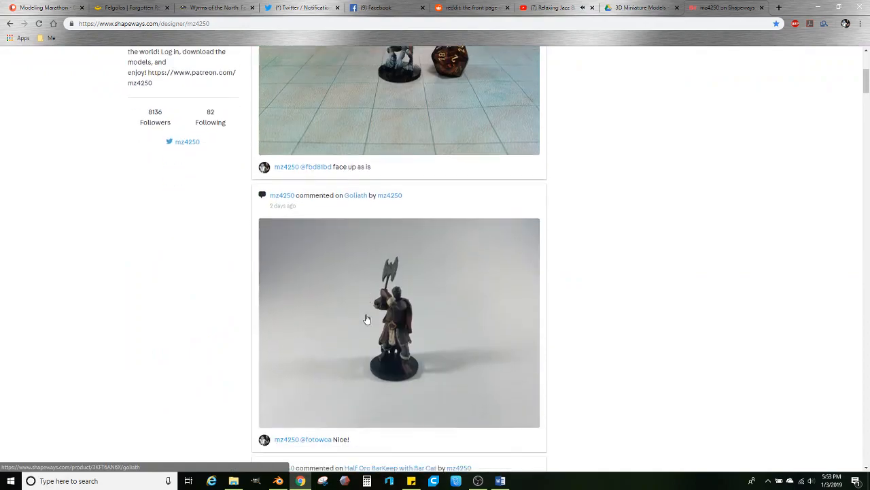
scroll(366, 317, "down", 6)
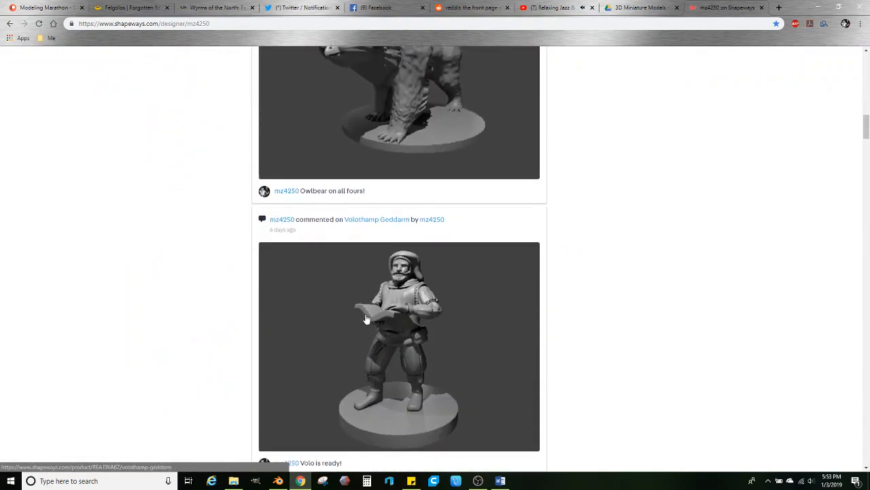
scroll(365, 248, "up", 2)
left_click(364, 246)
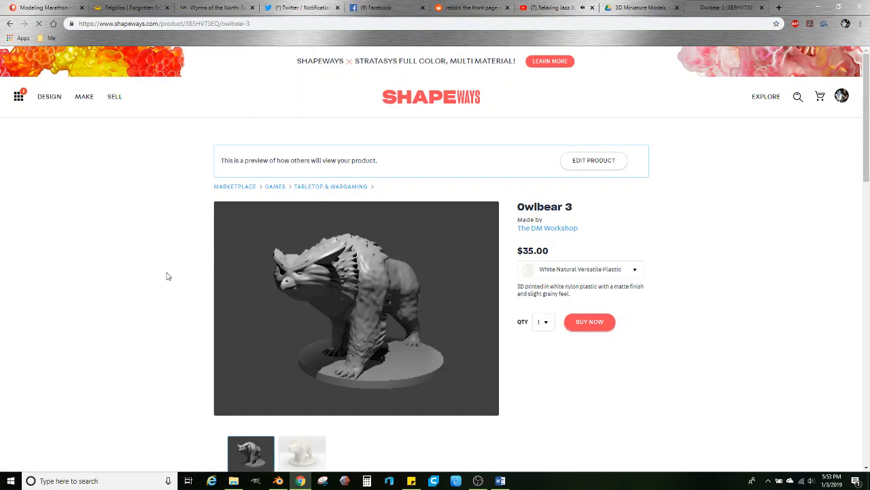
- Select the complete download instructions in the Owlbear 3 product description
scroll(170, 280, "down", 2)
scroll(180, 285, "down", 1)
left_click_drag(212, 280, 410, 432)
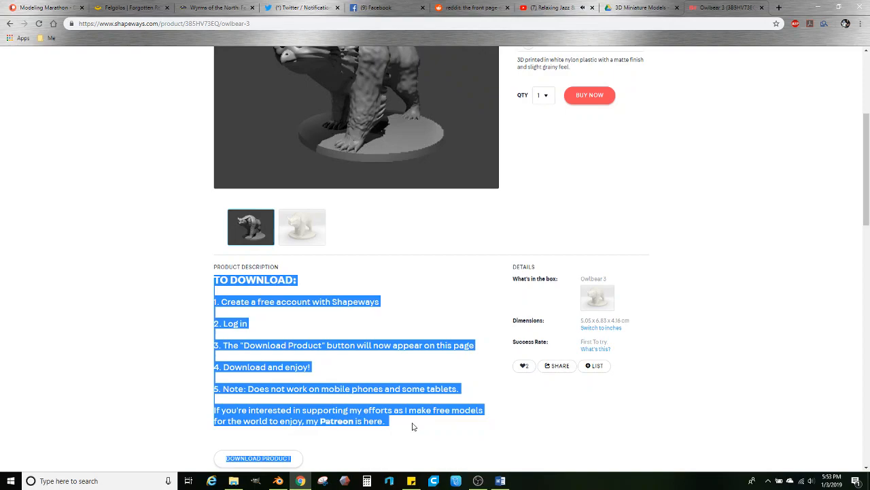
- Open the account's list of uploaded 3D models on Shapeways
scroll(133, 236, "up", 5)
mouse_move(24, 101)
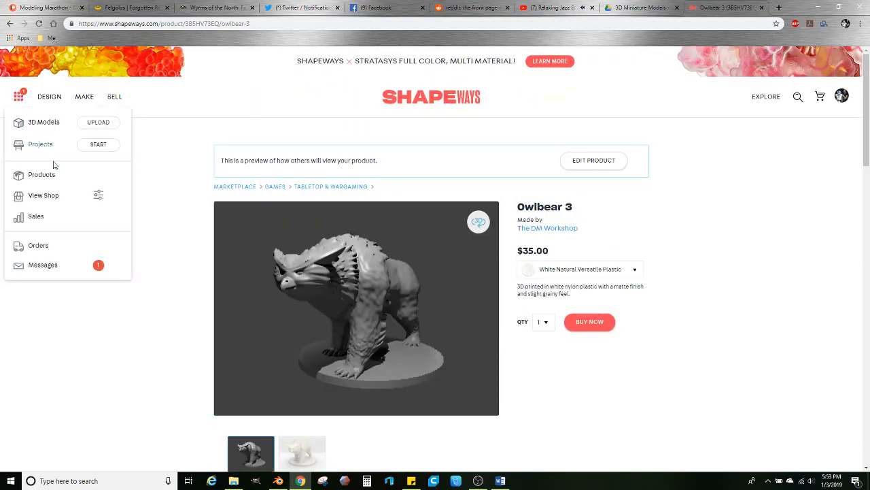
left_click(56, 125)
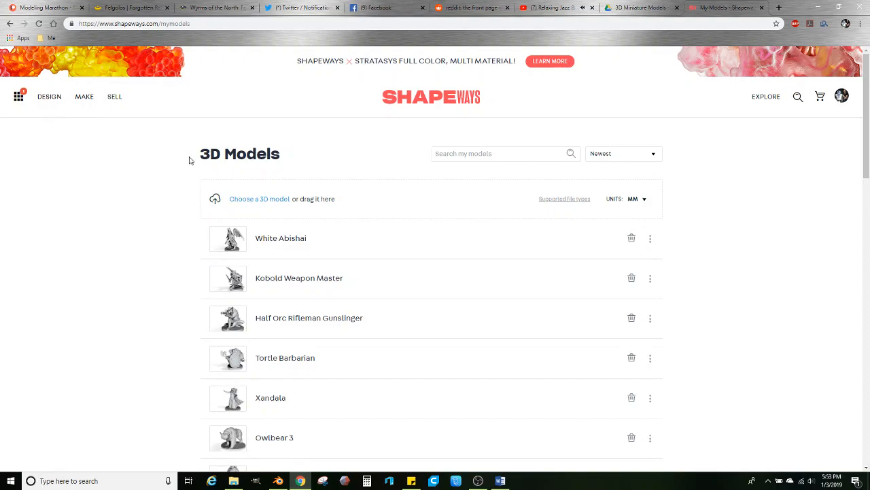
- Open a second copy of the account's 3D Models list in a new browser tab
left_click(18, 95)
right_click(44, 123)
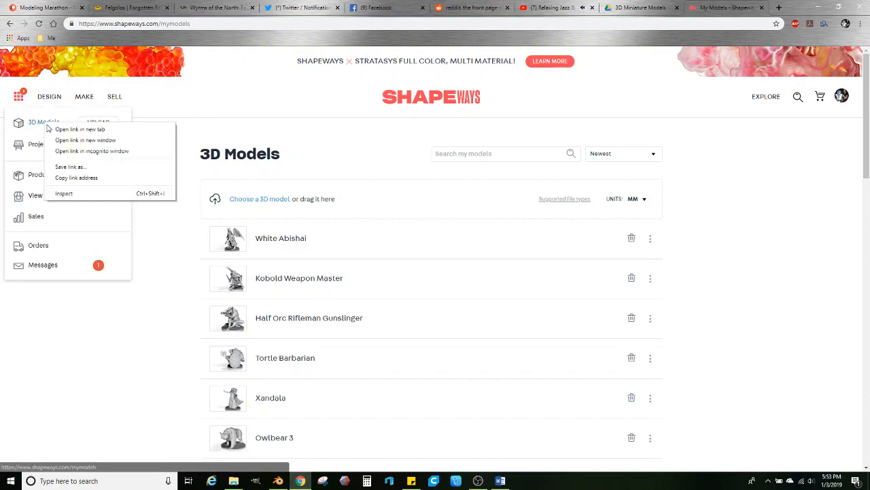
left_click(75, 129)
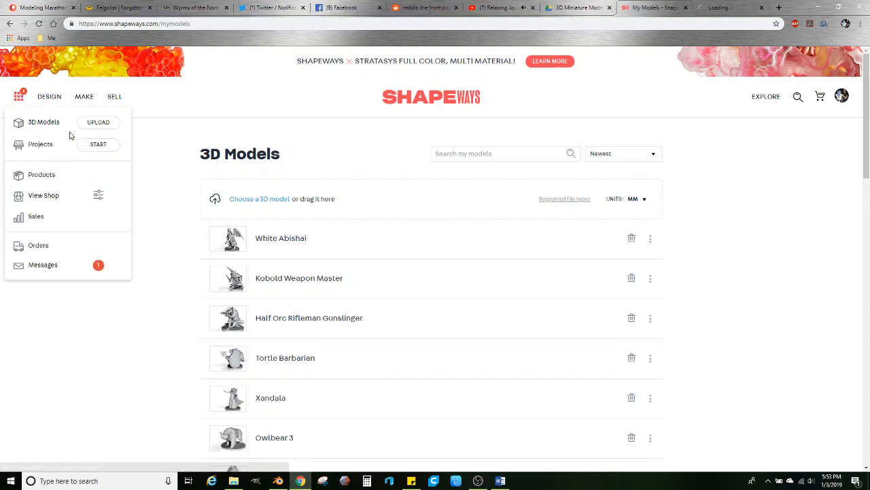
- Upload the Female Firbolg Paladin STL from the Adventurers > Cleric Paladins folder in the original 3D Models tab
left_click(259, 199)
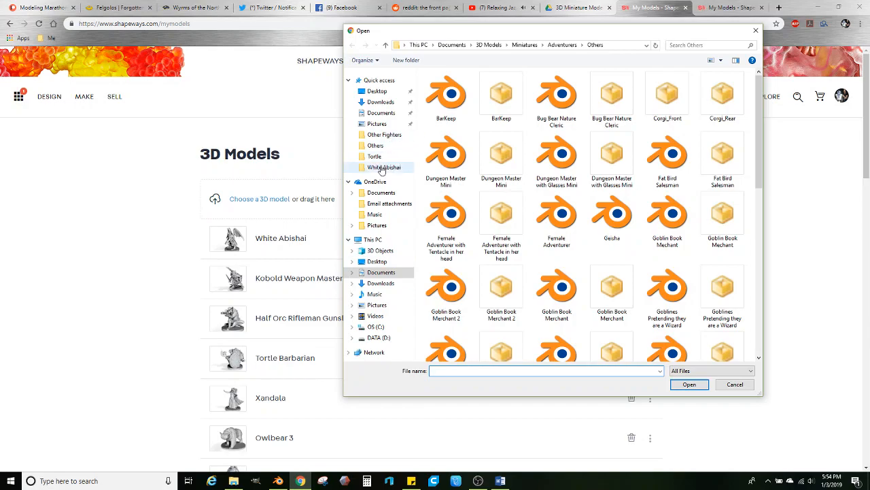
left_click(377, 145)
left_click(533, 44)
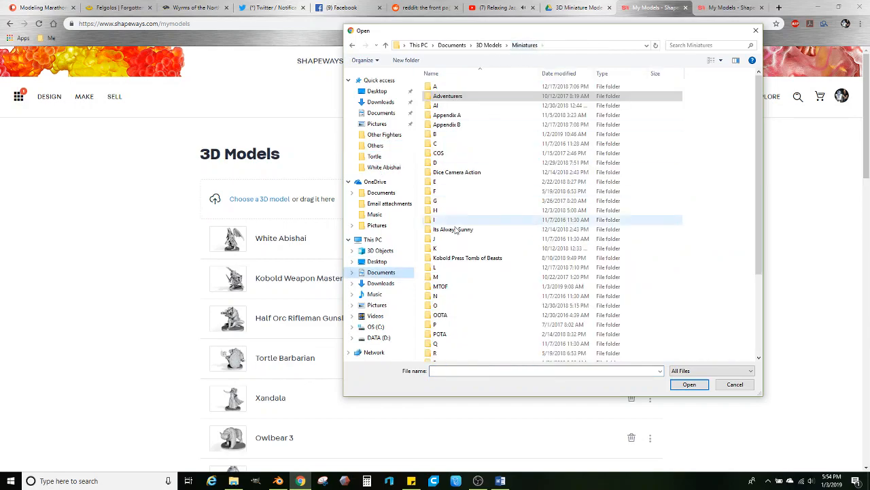
double_click(461, 98)
double_click(457, 107)
scroll(501, 286, "down", 5)
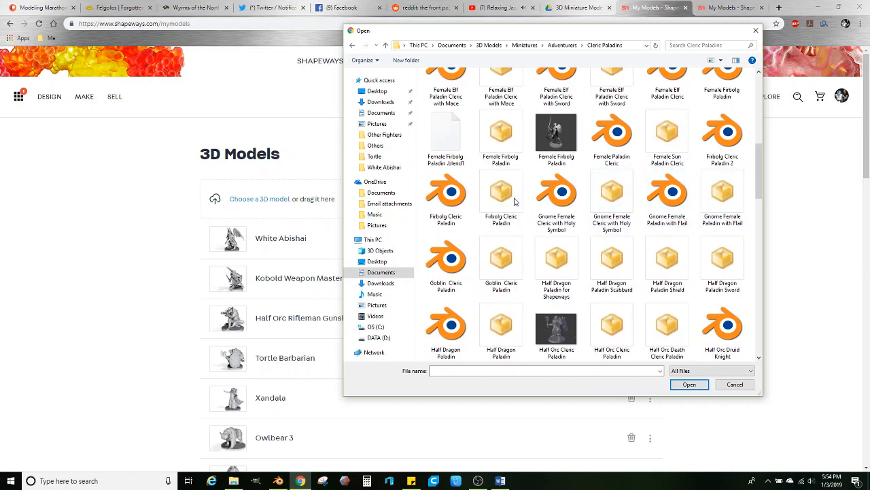
left_click(502, 133)
left_click(689, 384)
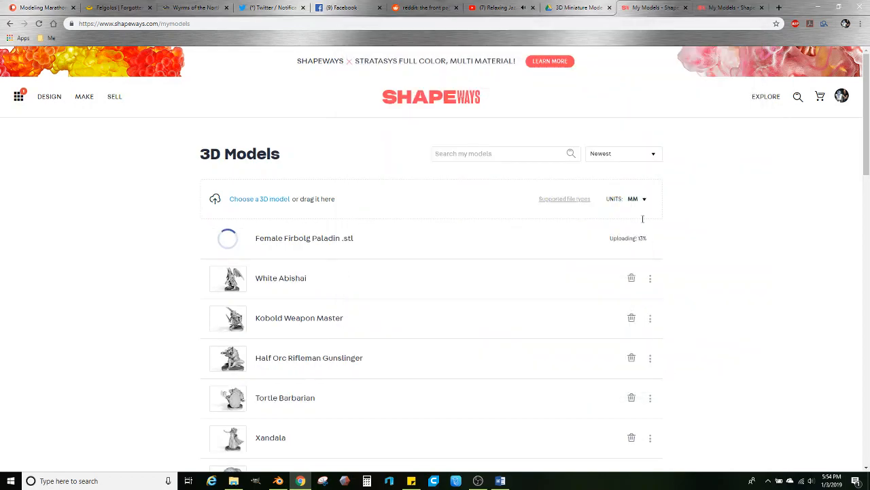
- Start another model upload in the second 3D Models tab and browse to the Miniatures > H > Half Dragon folder
left_click(724, 9)
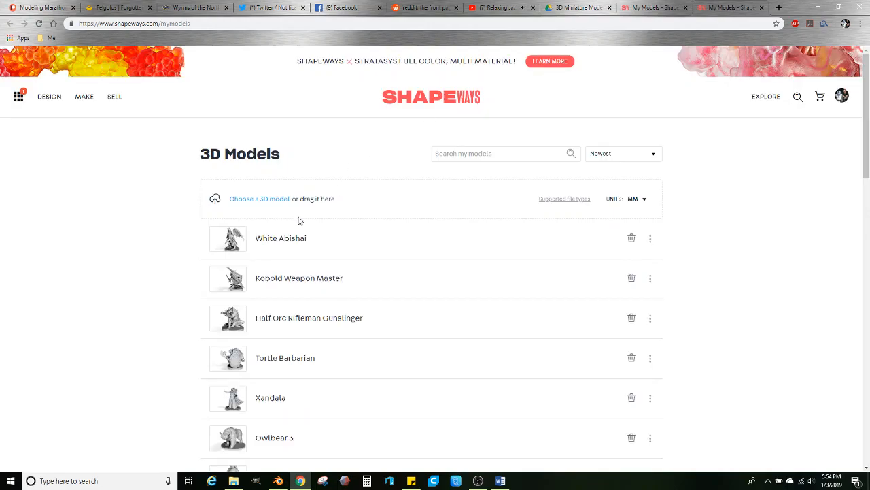
left_click(277, 205)
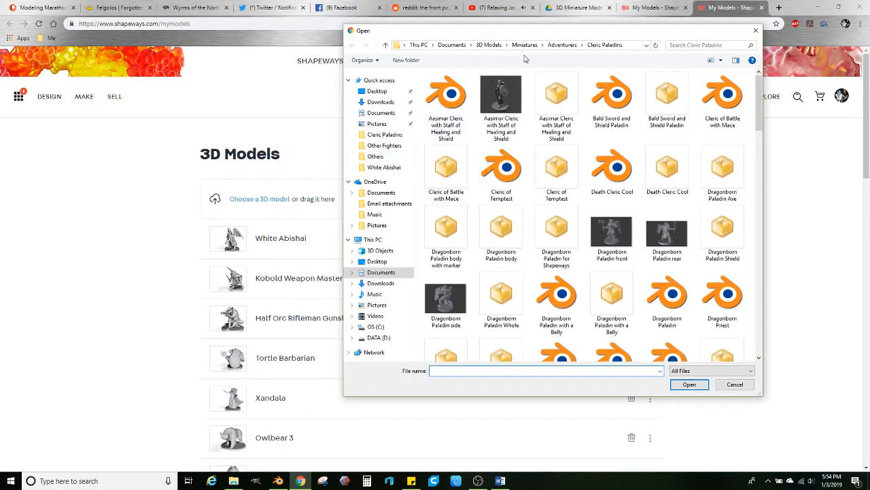
left_click(527, 45)
double_click(445, 211)
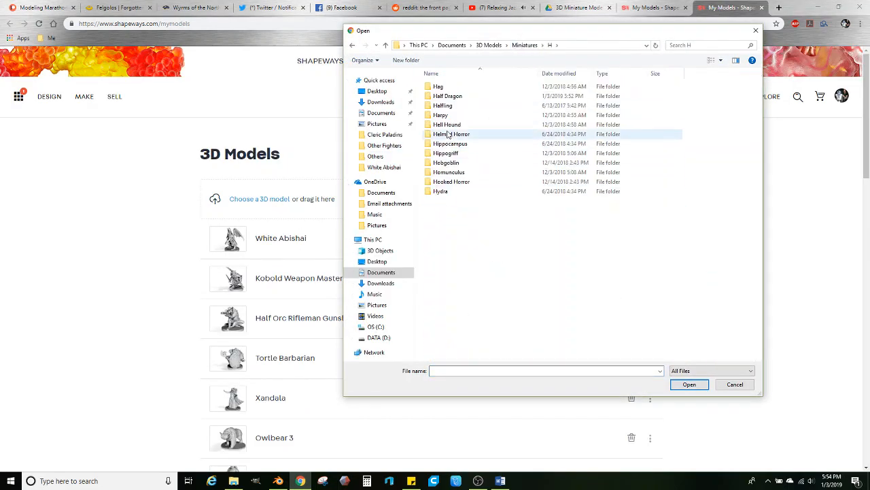
double_click(448, 96)
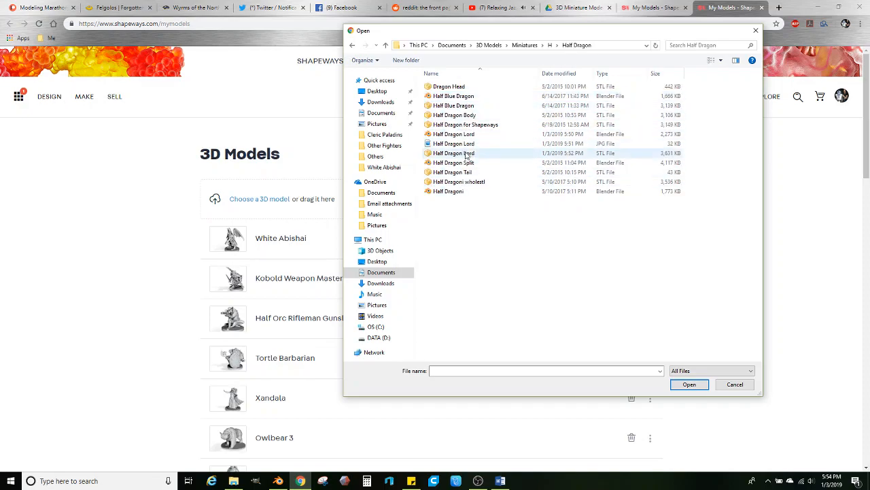
- Open the Half Dragon Lord STL in 3D Builder from the file selection dialog and import the model in millimetres
left_click(466, 156)
right_click(464, 156)
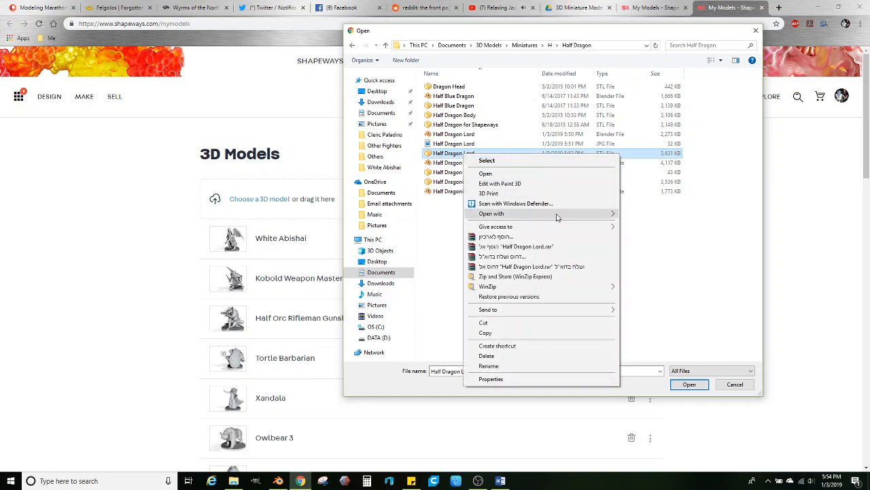
mouse_move(559, 217)
left_click(639, 216)
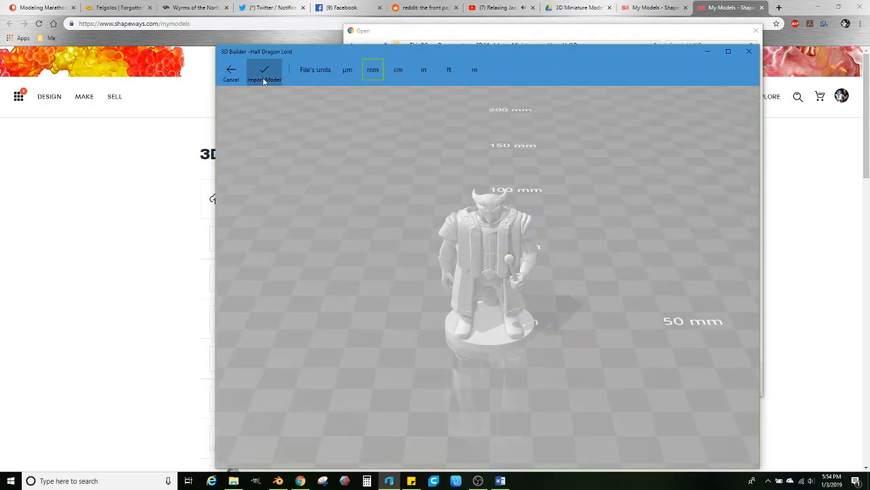
left_click(263, 72)
left_click(674, 441)
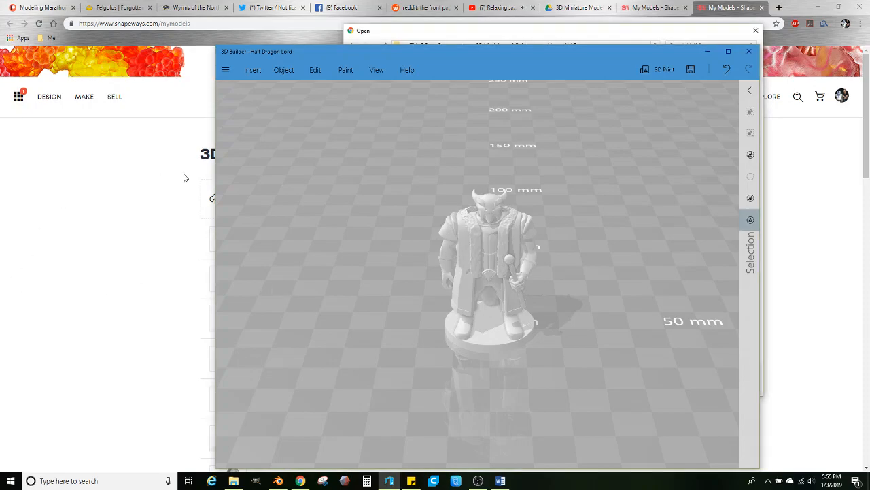
- Save the model over the existing Half Dragon Lord STL, close 3D Builder and choose that STL for the Shapeways upload
left_click(225, 70)
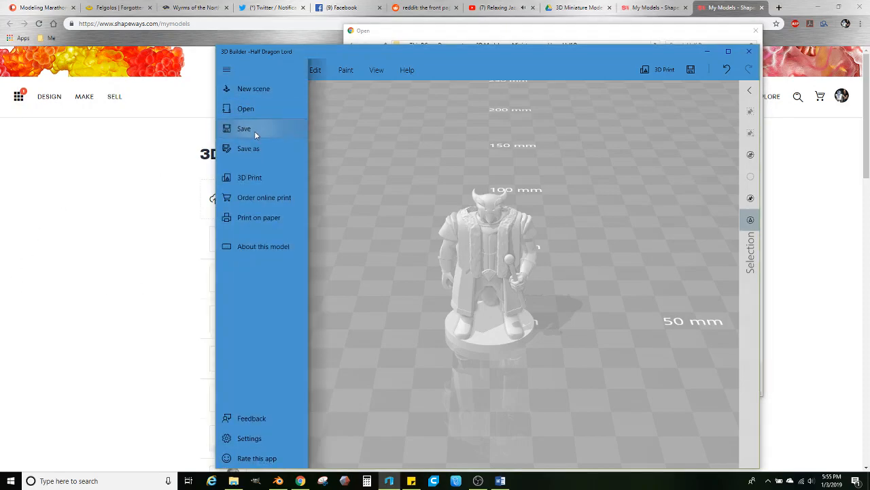
left_click(254, 130)
left_click(500, 288)
left_click(750, 49)
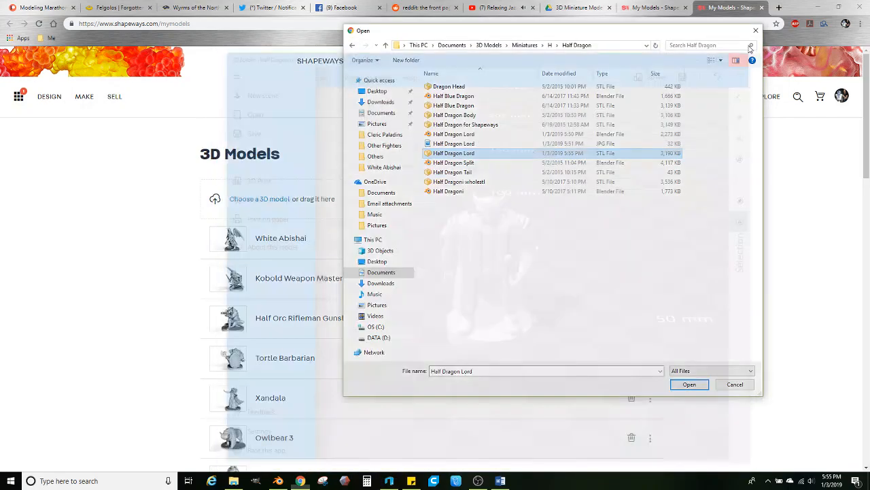
double_click(483, 155)
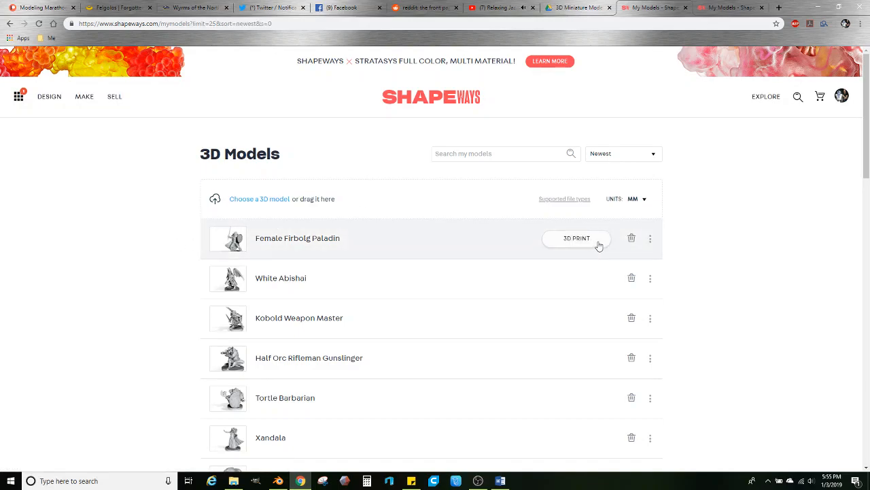
- Create a product from the uploaded Female Firbolg Paladin model and reload the model list in the second tab
left_click(650, 238)
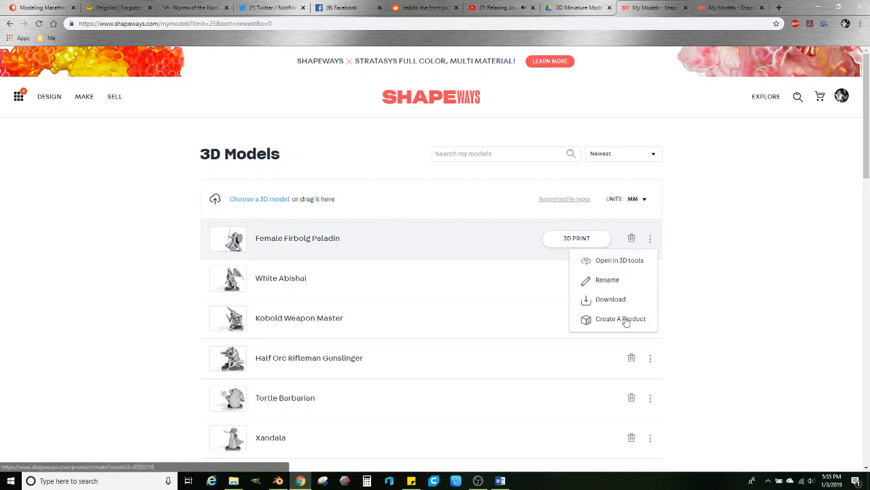
left_click(626, 319)
left_click(716, 5)
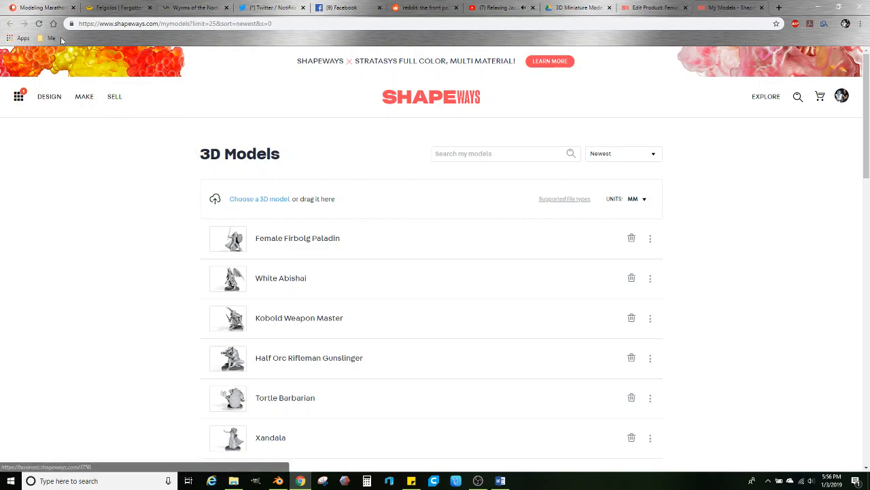
left_click(39, 23)
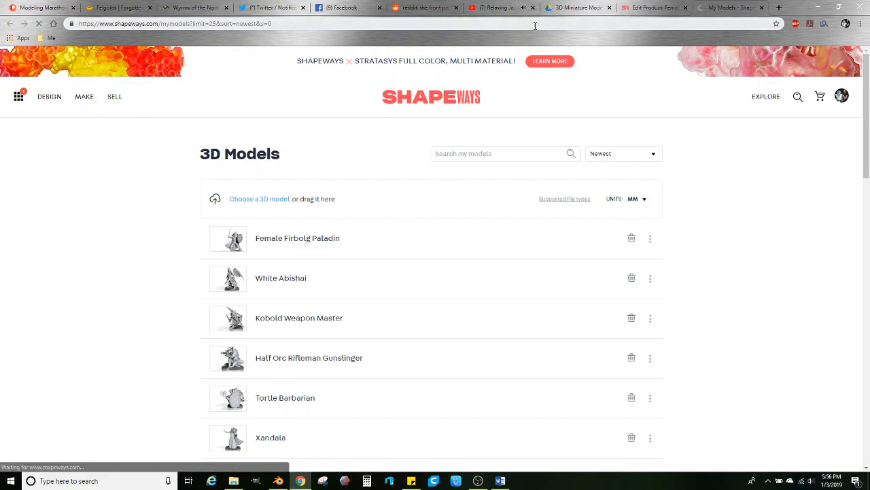
- Paste the copied download instructions into the Female Firbolg Paladin product's description
left_click(642, 8)
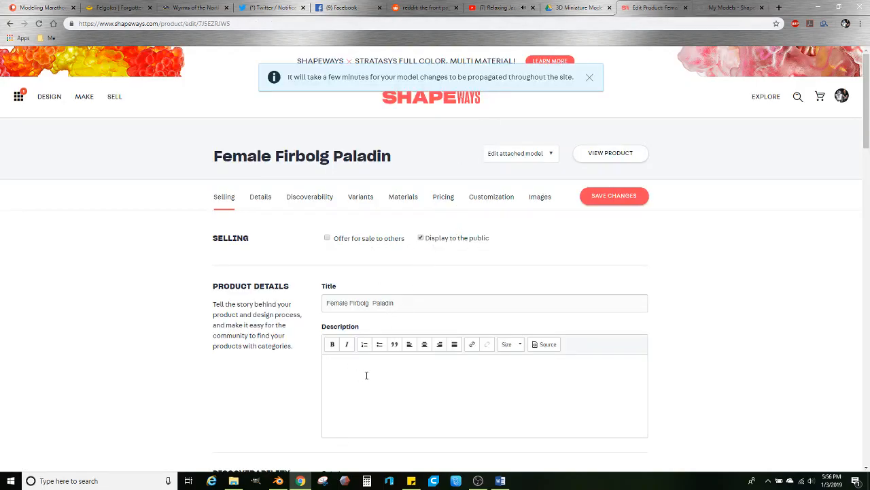
key("ctrl+v")
scroll(325, 383, "down", 5)
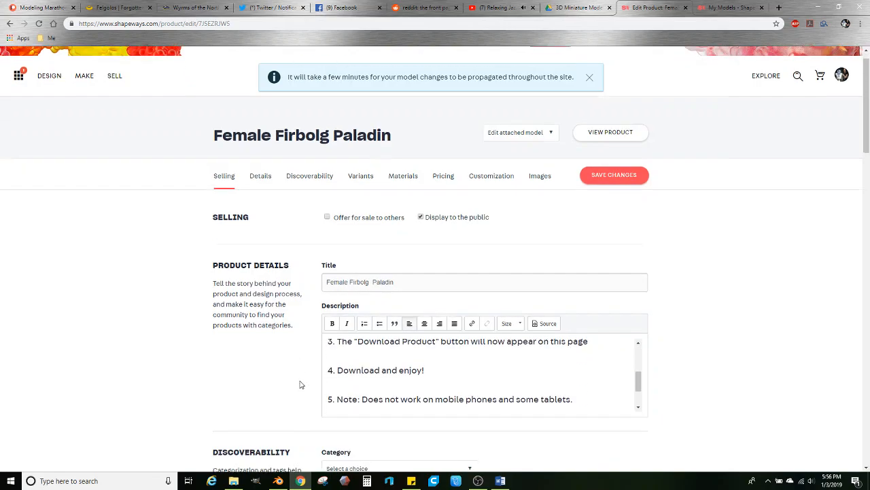
- Set the category to Tabletop & Wargaming, compatible with Dungeons and Dragons, scale 28mm and type Character
scroll(327, 306, "down", 2)
left_click(394, 265)
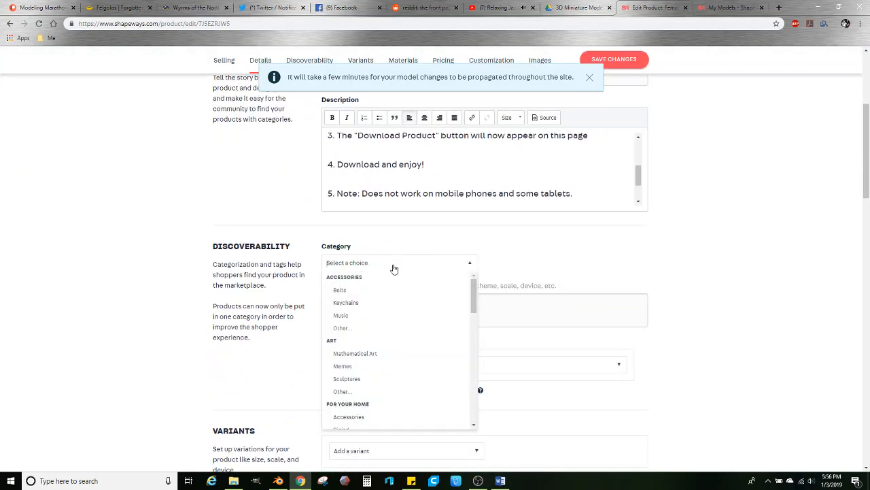
type("ta")
left_click(378, 291)
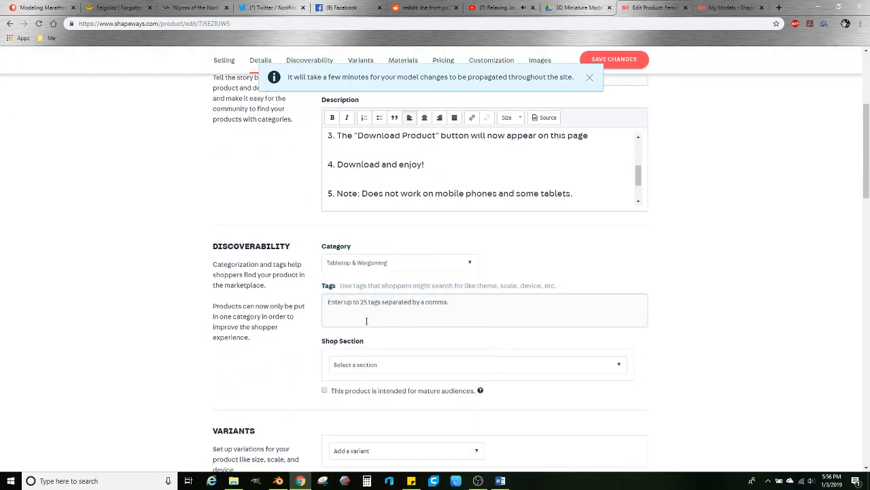
left_click(375, 323)
left_click(354, 375)
left_click(467, 324)
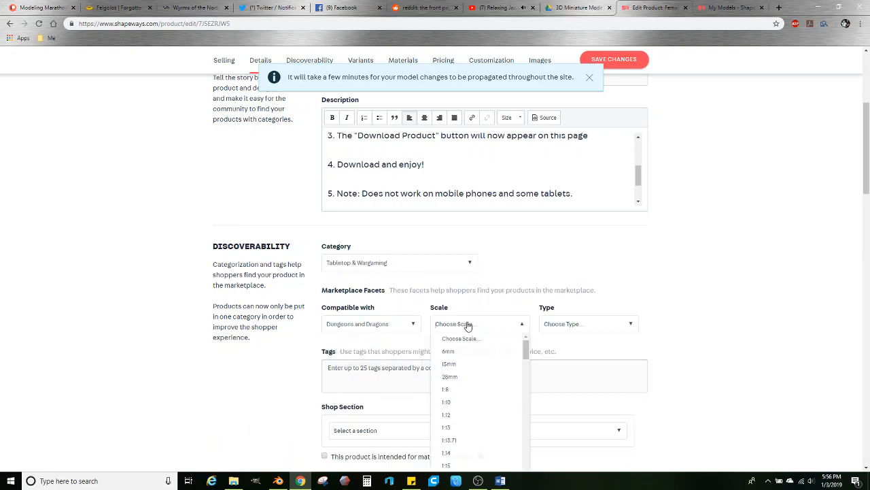
left_click(450, 377)
left_click(579, 325)
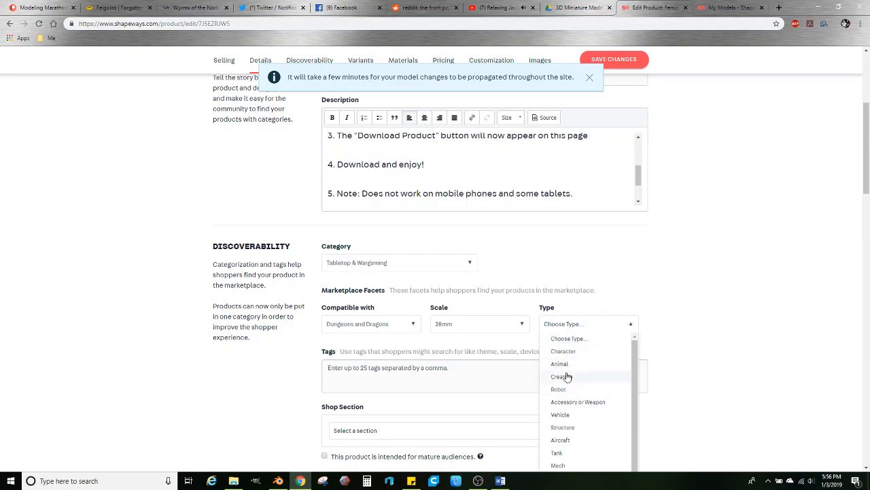
left_click(569, 353)
- Add the tag firbolg to the product
left_click(446, 378)
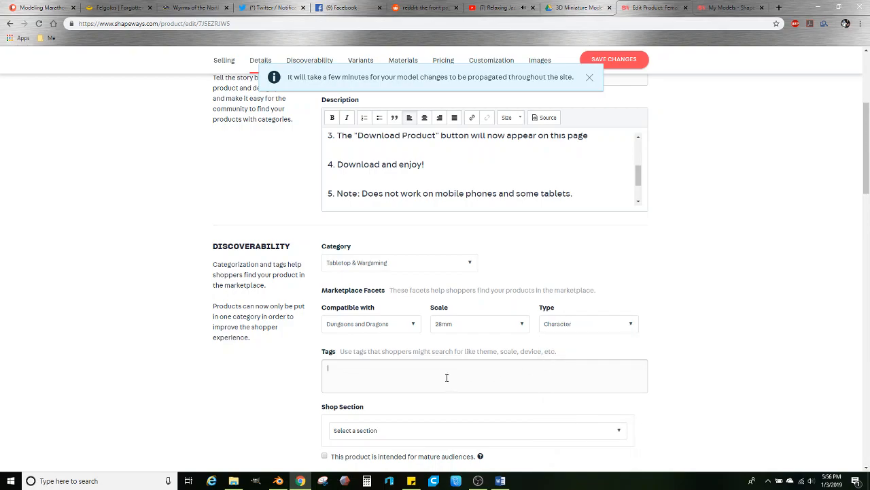
type("firbolg")
key("Return")
- Add White Natural Versatile Plastic as the product's material and set its customization to Download
scroll(268, 344, "down", 3)
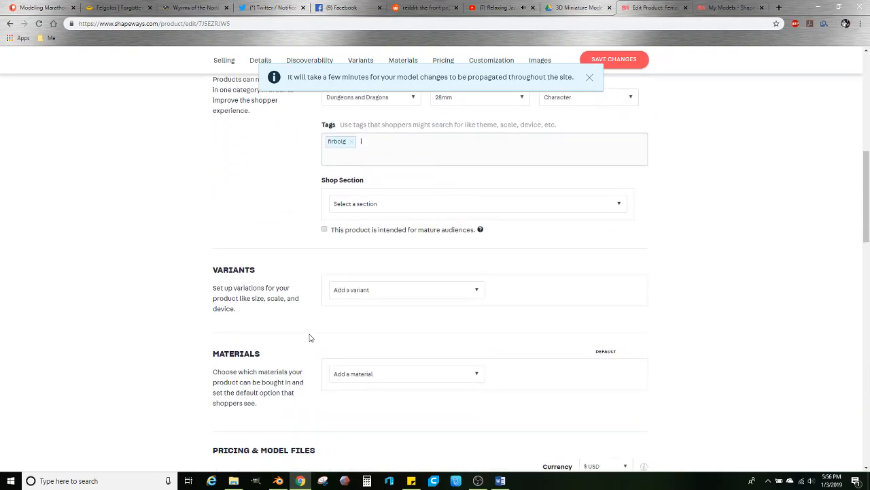
left_click(354, 376)
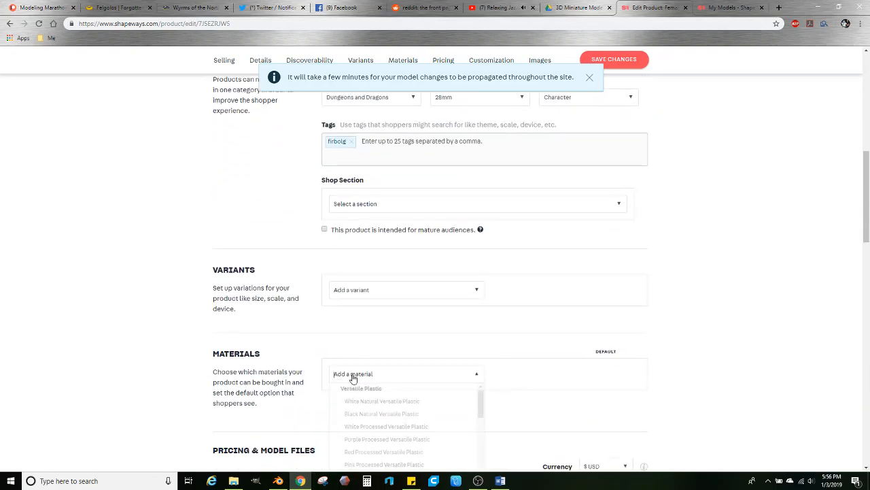
left_click(389, 402)
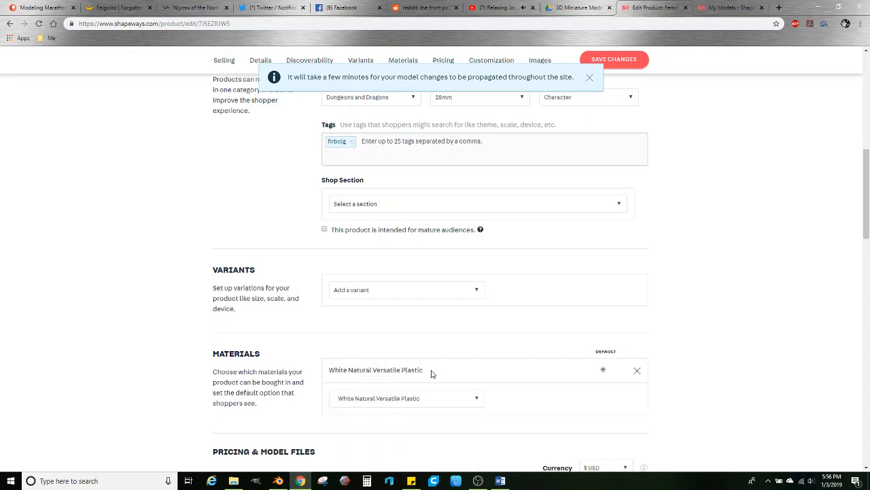
scroll(435, 374, "down", 2)
scroll(456, 373, "down", 1)
left_click(560, 363)
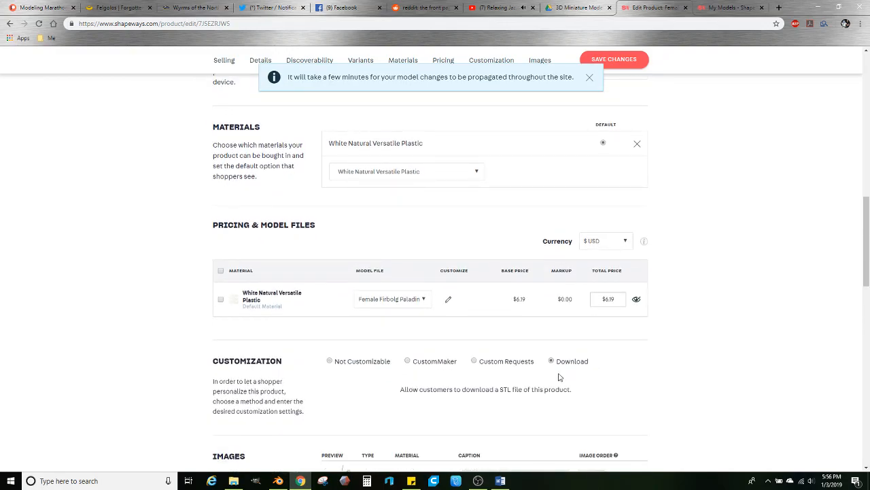
- Add the Female Firbolg Paladin picture from the Cleric Paladins folder to the product images and assign it a material option
scroll(412, 381, "down", 3)
left_click(358, 381)
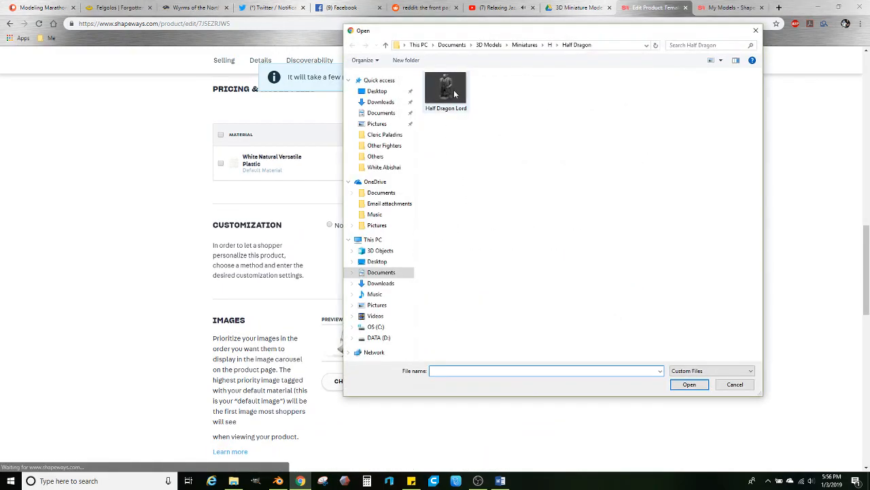
left_click(392, 135)
double_click(639, 102)
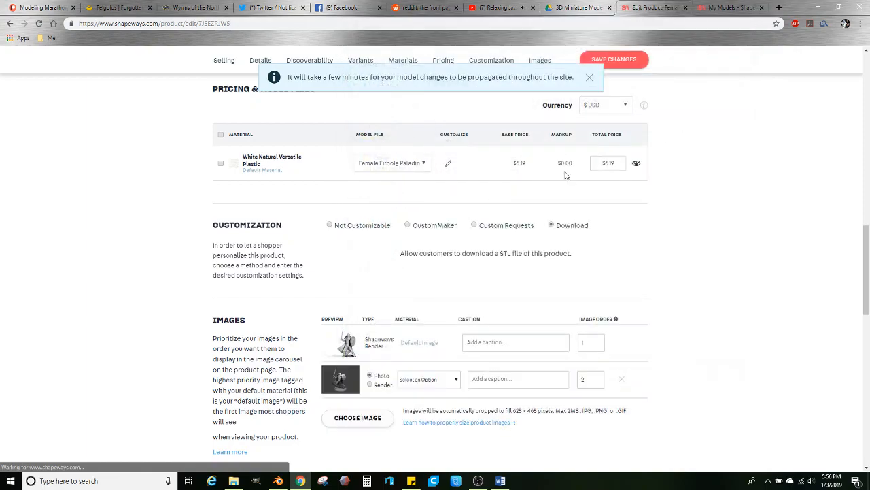
left_click(435, 378)
left_click(435, 397)
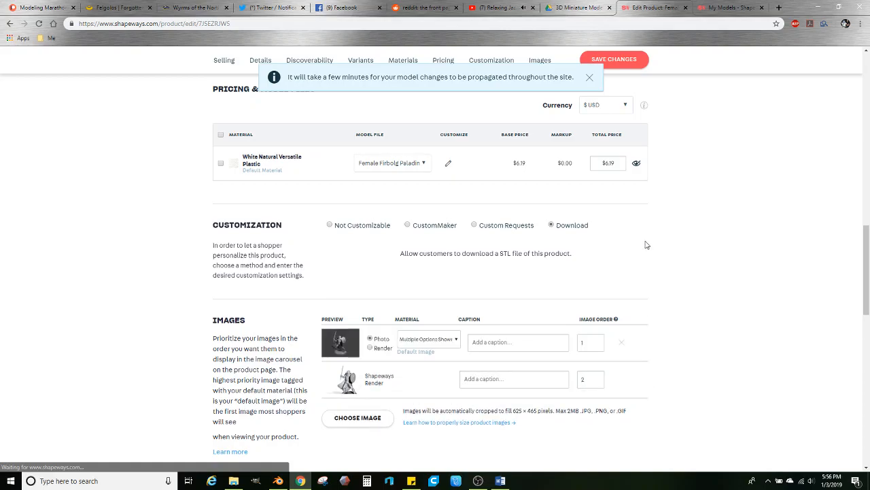
- Save the changes to the Female Firbolg Paladin product
scroll(650, 242, "up", 4)
scroll(657, 237, "up", 10)
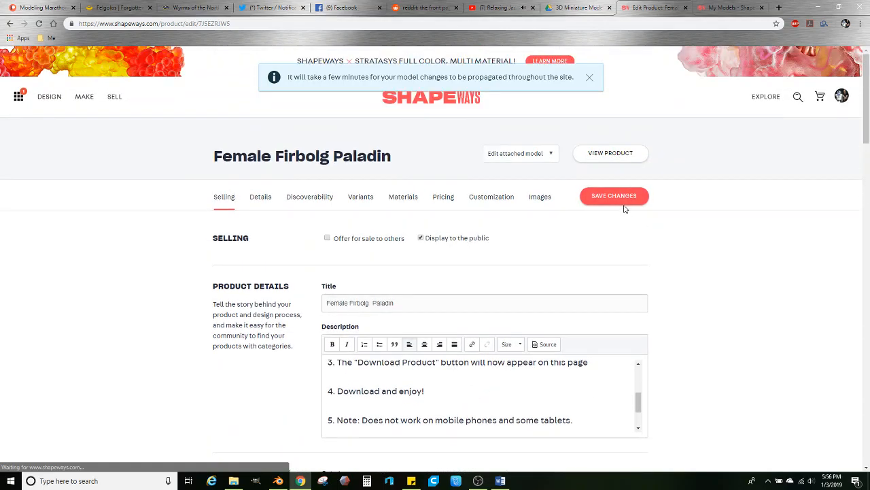
left_click(626, 202)
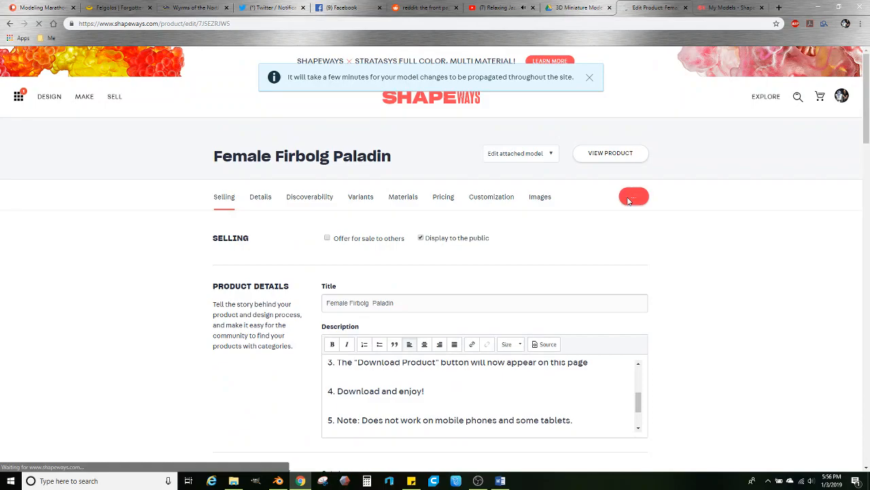
- Set the Female Firbolg Paladin picture's material to White Natural Versatile Plastic and save the product changes
scroll(654, 263, "down", 15)
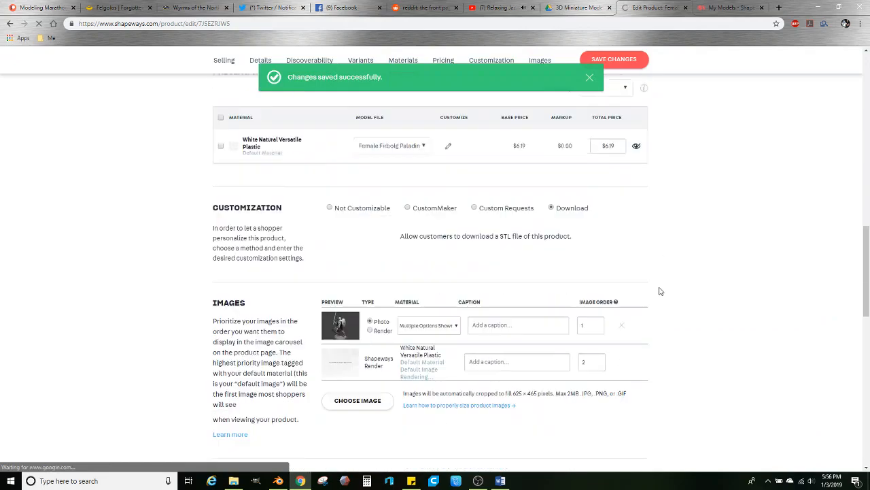
scroll(659, 291, "down", 2)
left_click(432, 274)
left_click(432, 300)
scroll(651, 257, "up", 5)
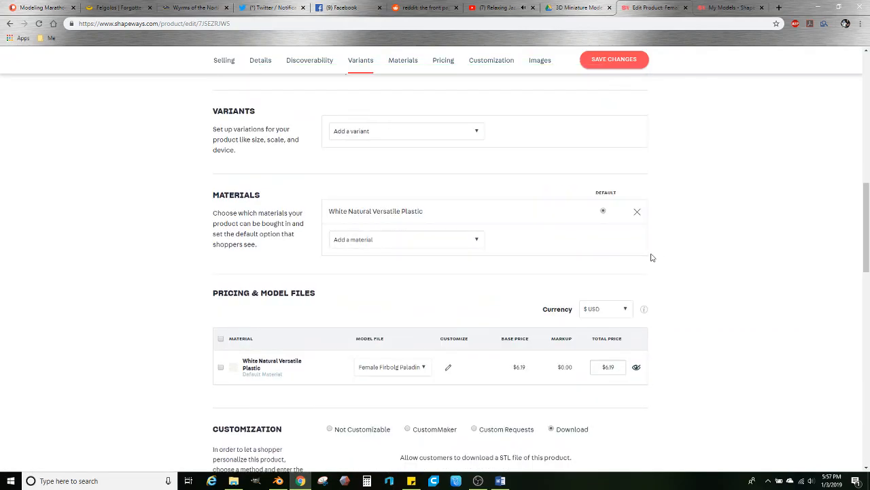
scroll(651, 257, "up", 12)
left_click(629, 198)
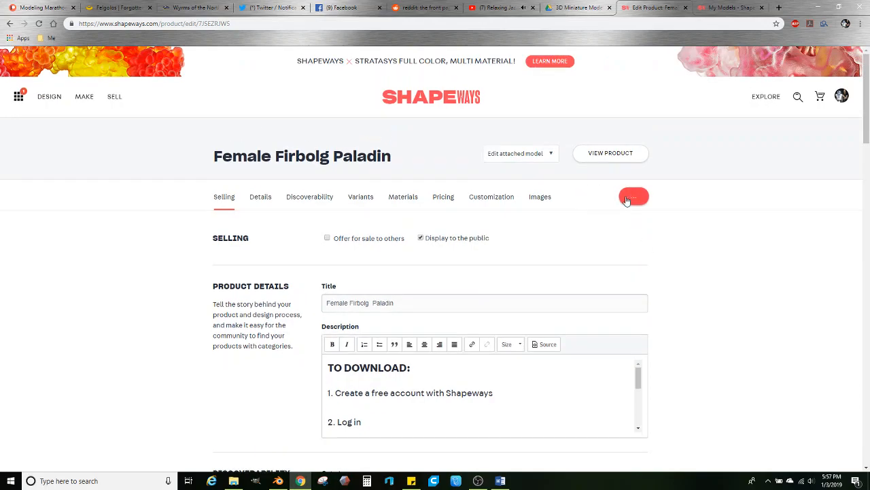
- Preview the Female Firbolg Paladin product, then refresh the 3D Models list and open Half Dragon Lord for product editing
left_click(612, 154)
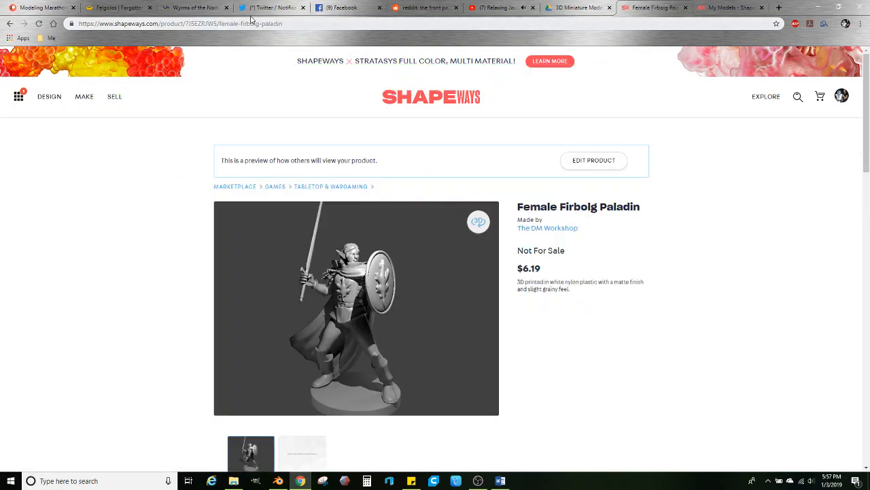
left_click(732, 8)
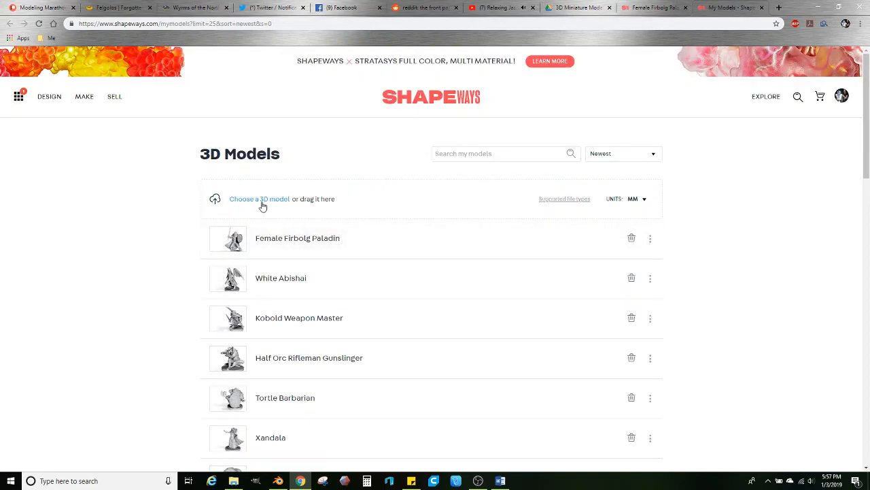
left_click(39, 24)
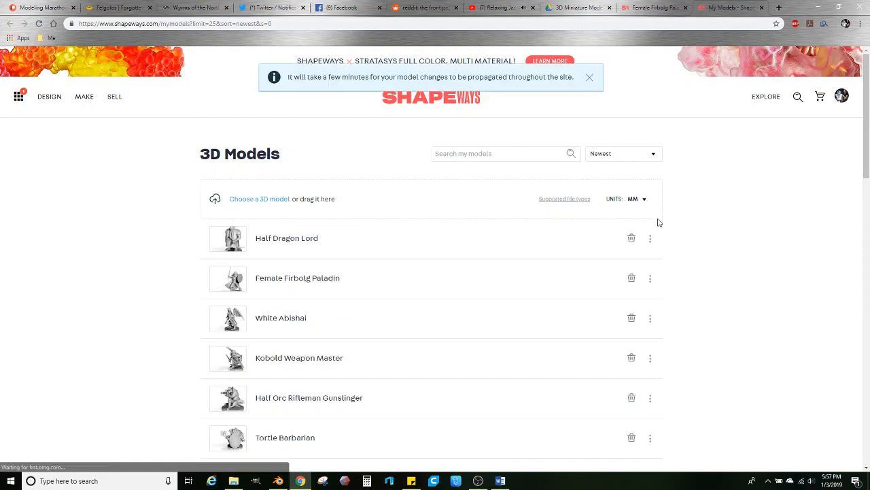
left_click(651, 239)
left_click(618, 316)
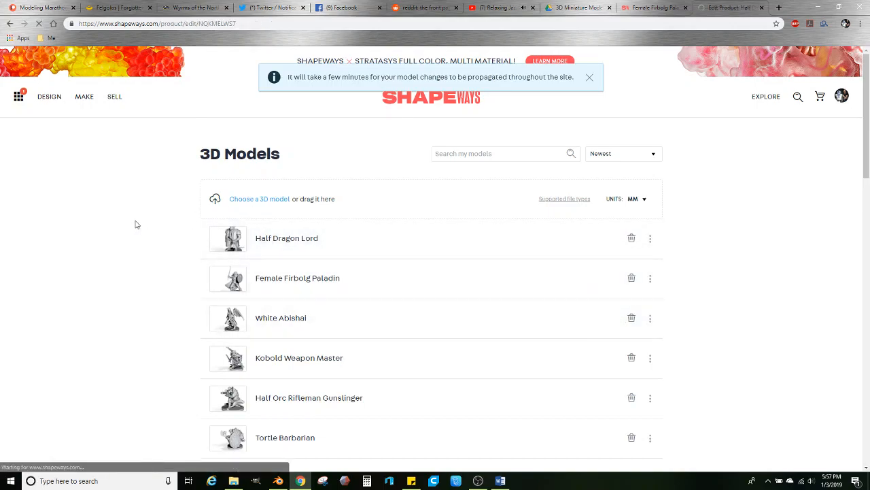
- Display the Half Dragon Lord product to the public and fill its description with the TO DOWNLOAD instructions
left_click(447, 238)
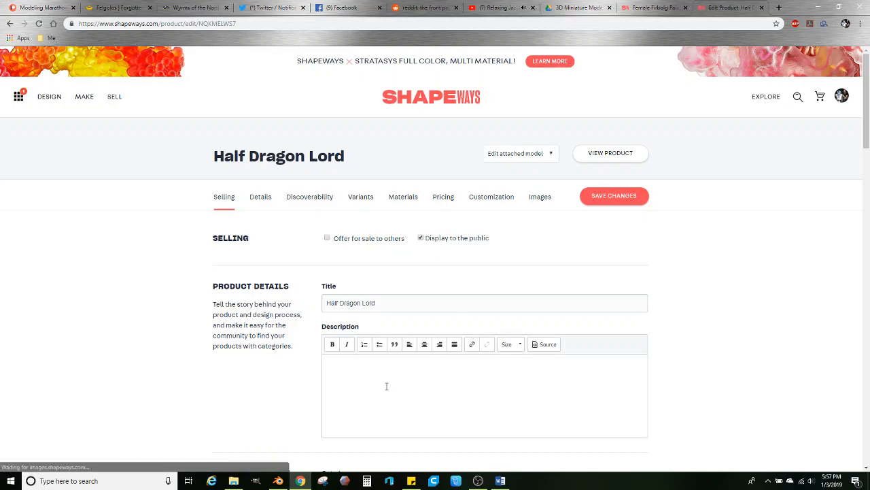
scroll(276, 395, "down", 3)
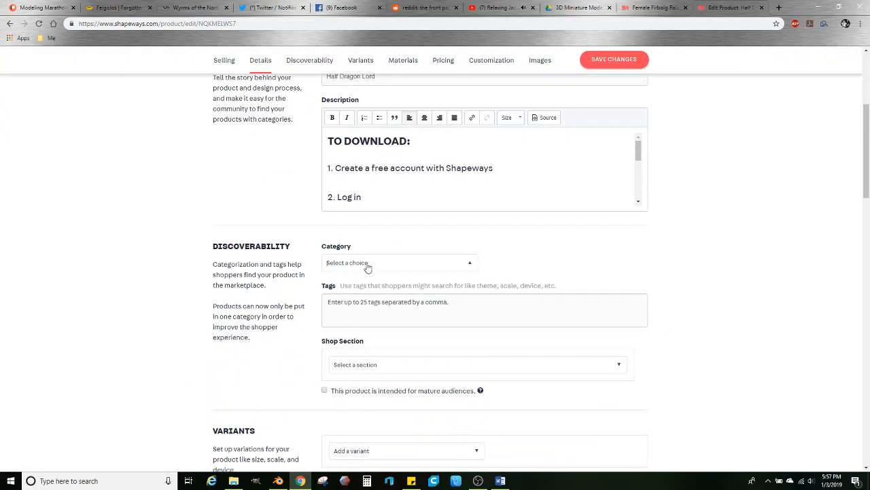
- Categorize the product as Tabletop & Wargaming, compatible with Dungeons and Dragons, scale 28mm and type Character
type("ta")
left_click(364, 292)
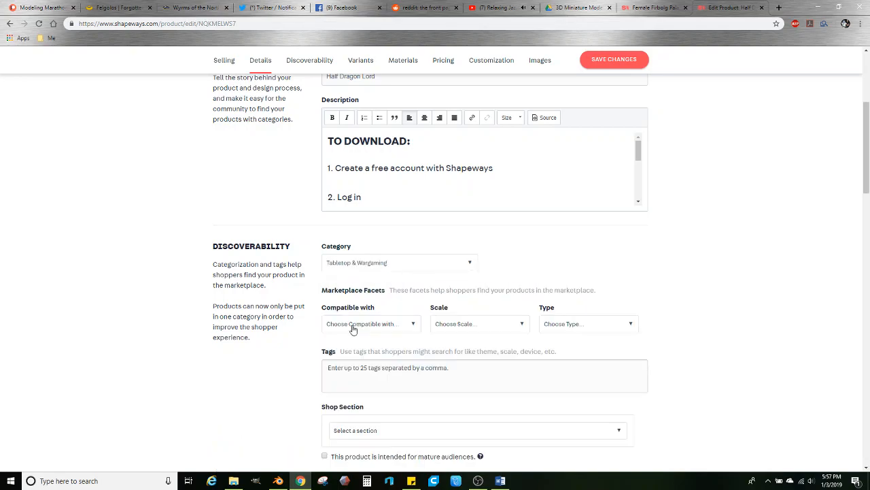
left_click(370, 324)
left_click(357, 377)
left_click(476, 325)
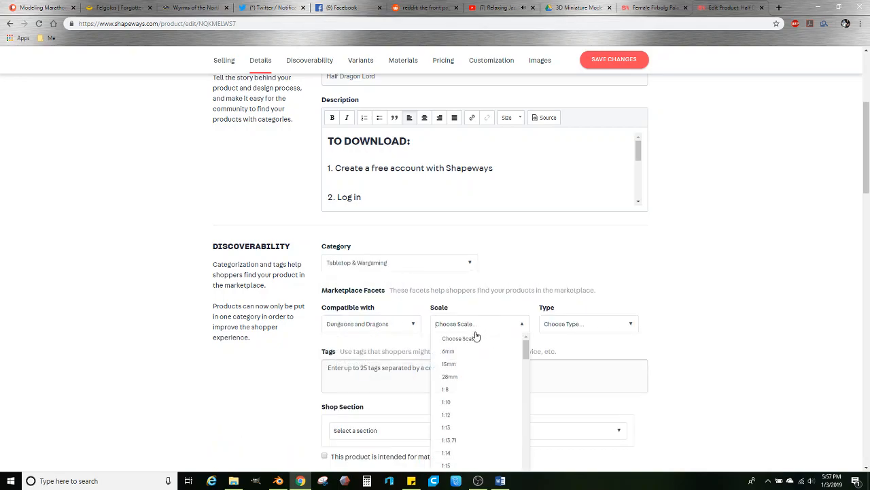
left_click(460, 375)
left_click(591, 327)
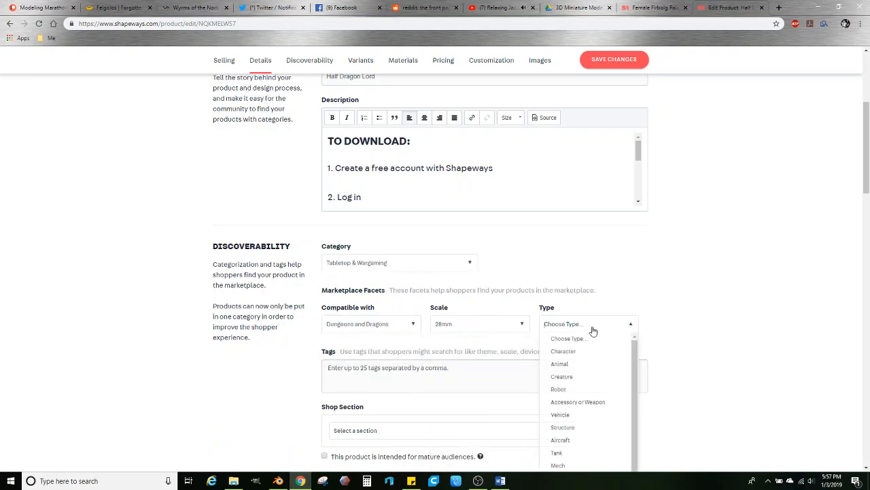
left_click(562, 352)
- Add the tag dragon to the product and place it in the Dragons shop section
left_click(497, 373)
type("dragon")
key("Return")
scroll(408, 401, "down", 3)
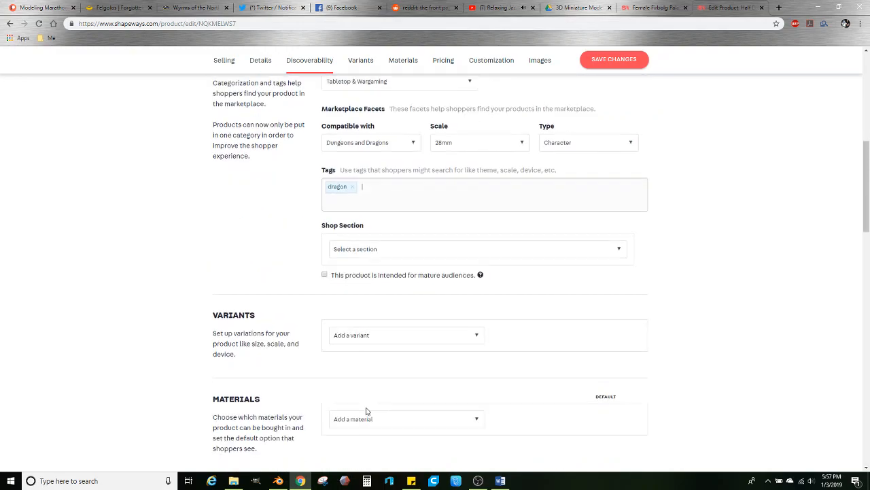
left_click(421, 250)
scroll(397, 364, "down", 3)
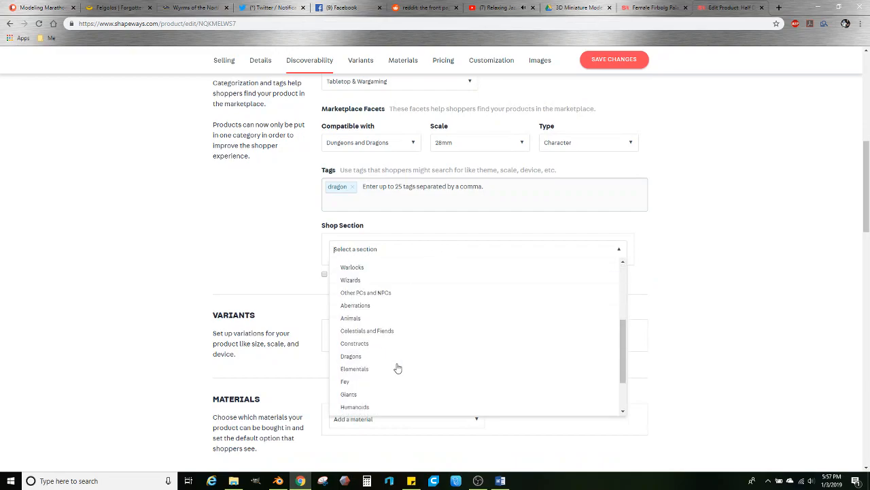
left_click(365, 359)
- Add White Natural Versatile Plastic as the Half Dragon Lord's material and set its customization to Download
scroll(381, 322, "down", 3)
left_click(383, 309)
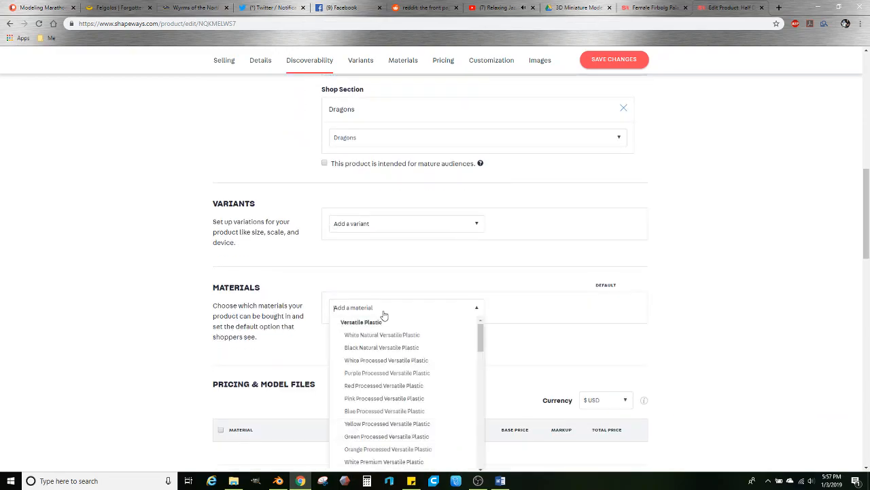
left_click(381, 335)
scroll(427, 365, "down", 3)
left_click(552, 338)
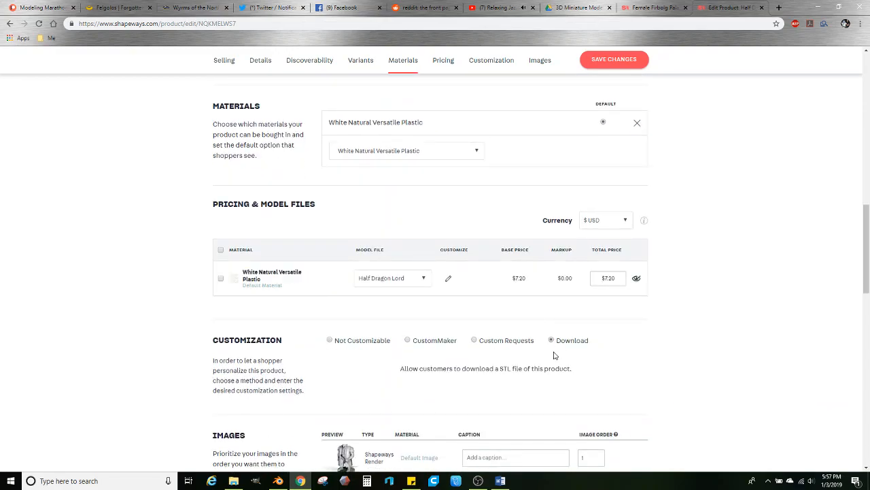
- Add the Half Dragon Lord picture from the Miniatures H > Half Dragon folder to the product images, with material Multiple Options Shown
scroll(442, 360, "down", 2)
left_click(357, 359)
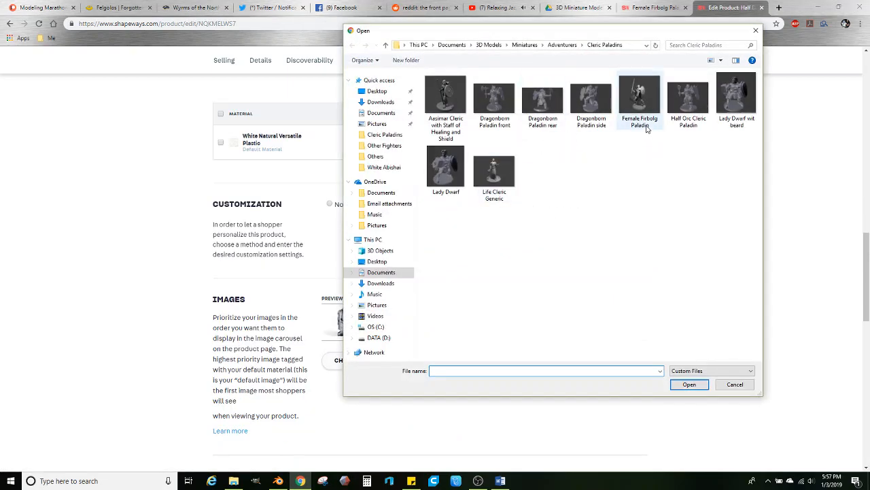
left_click(562, 45)
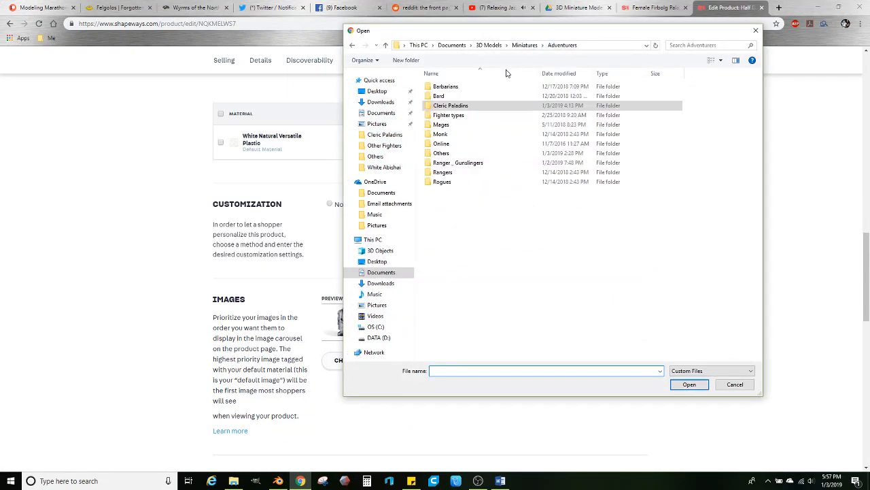
left_click(525, 45)
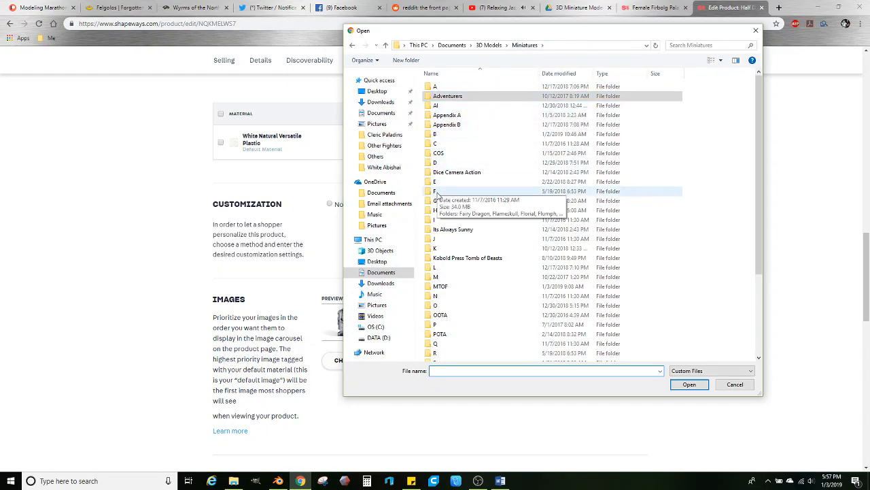
double_click(437, 212)
double_click(448, 97)
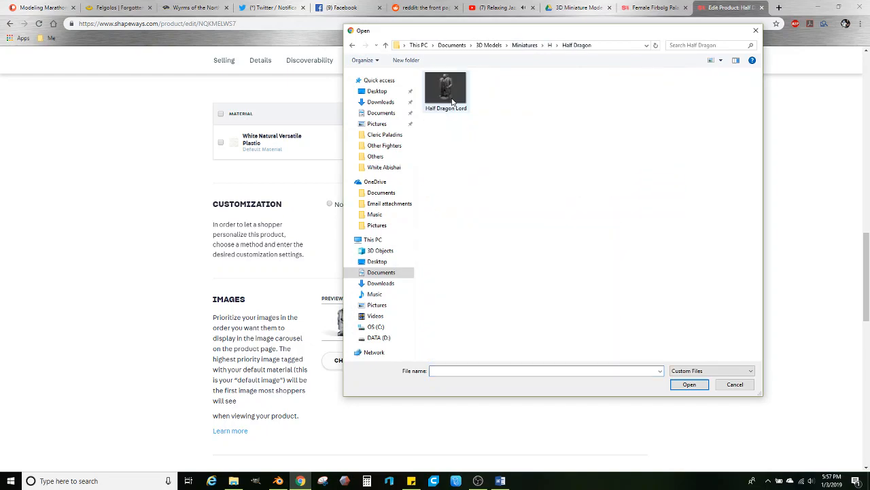
double_click(454, 99)
left_click(417, 358)
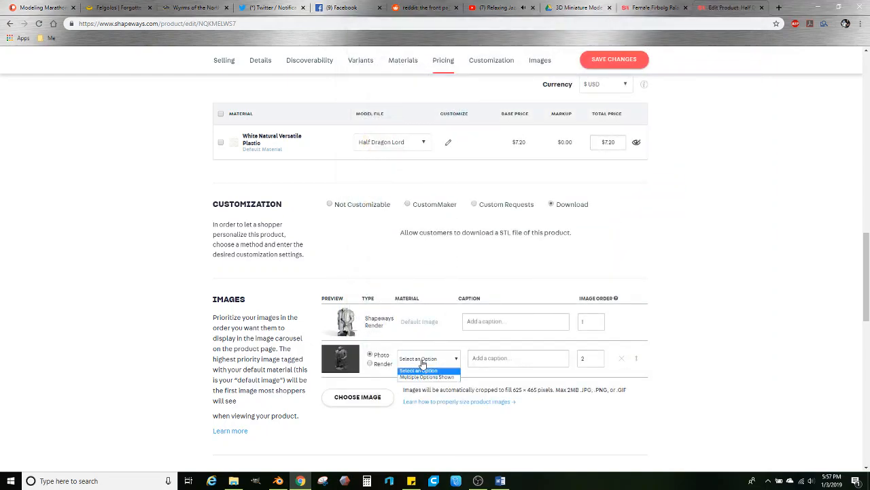
left_click(430, 378)
left_click_drag(639, 358, 671, 257)
- Save the changes to the Half Dragon Lord product
scroll(665, 217, "up", 11)
scroll(648, 189, "down", 3)
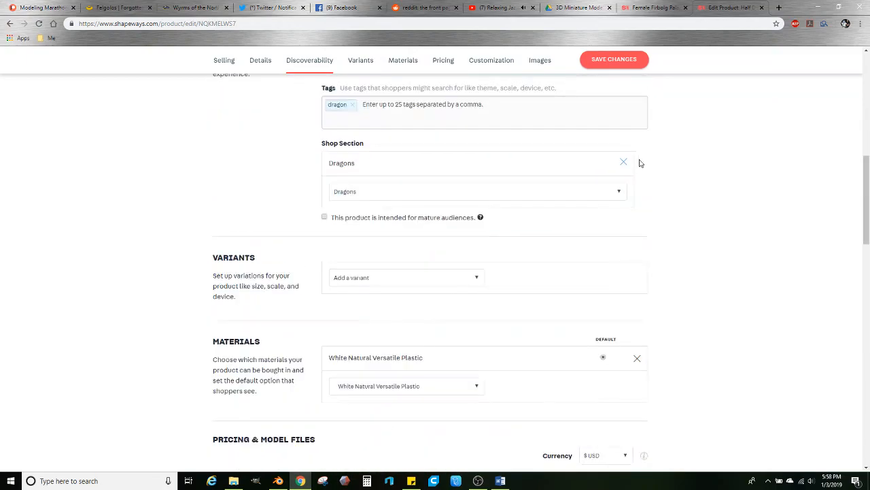
scroll(640, 169, "up", 2)
left_click(633, 68)
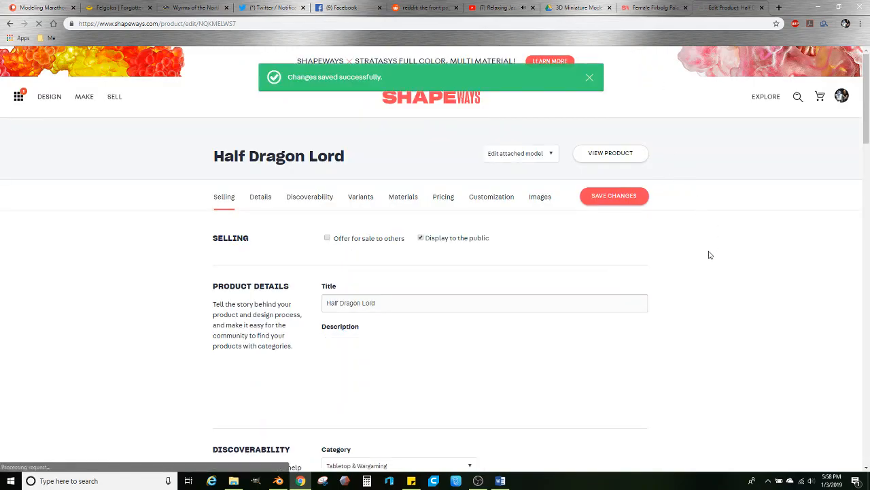
- Assign White Natural Versatile Plastic to the Half Dragon Lord picture and move it ahead of the Shapeways render
scroll(671, 290, "down", 20)
scroll(512, 279, "up", 3)
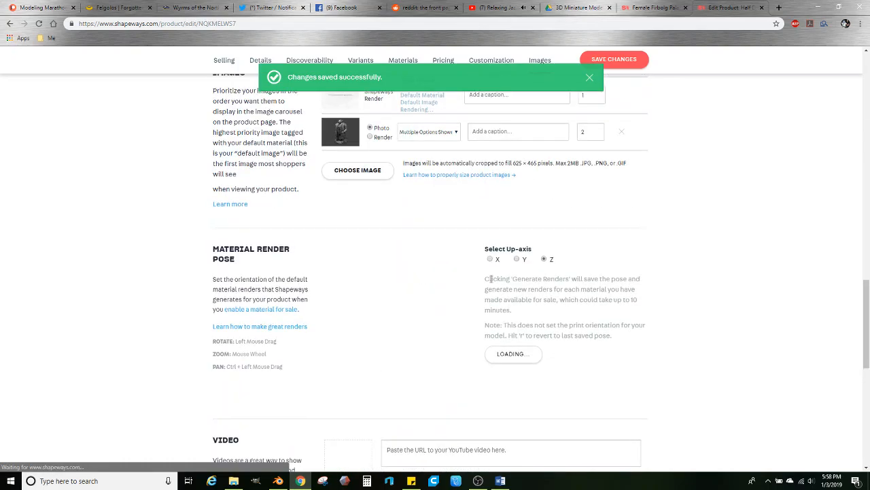
scroll(348, 194, "up", 2)
left_click(431, 222)
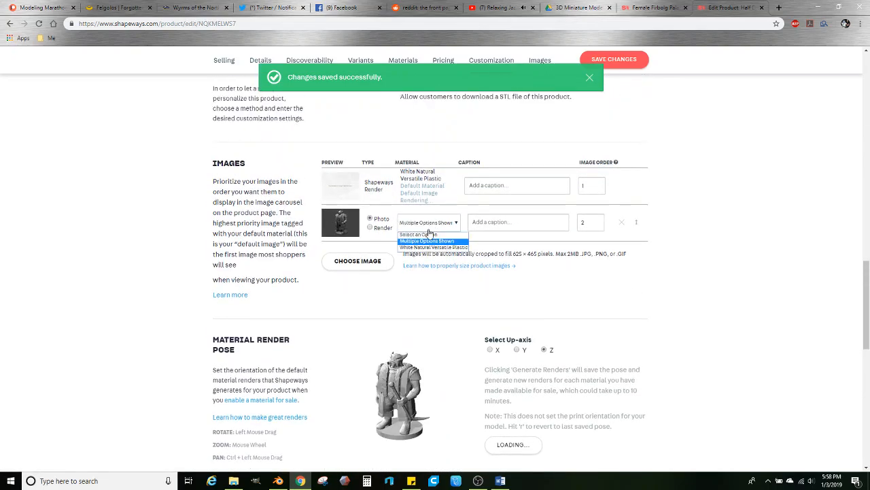
left_click(426, 248)
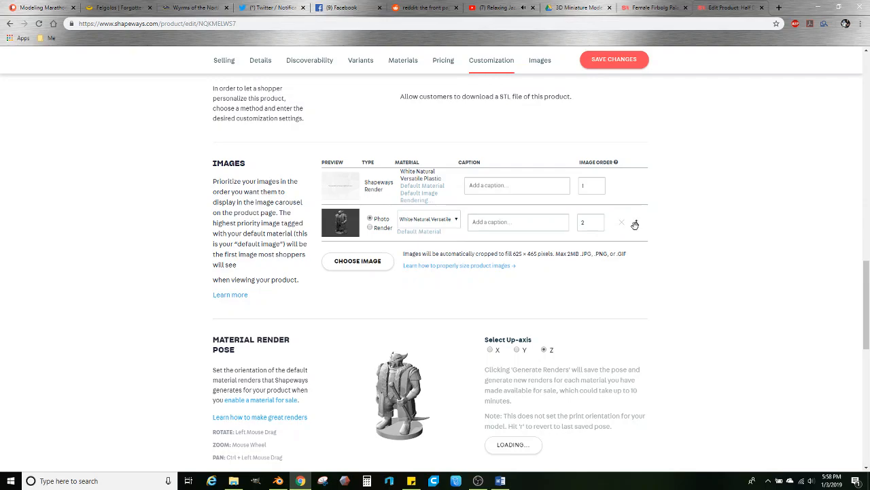
left_click_drag(637, 225, 641, 168)
- Save the picture's material and order changes and preview the Half Dragon Lord product
left_click(631, 60)
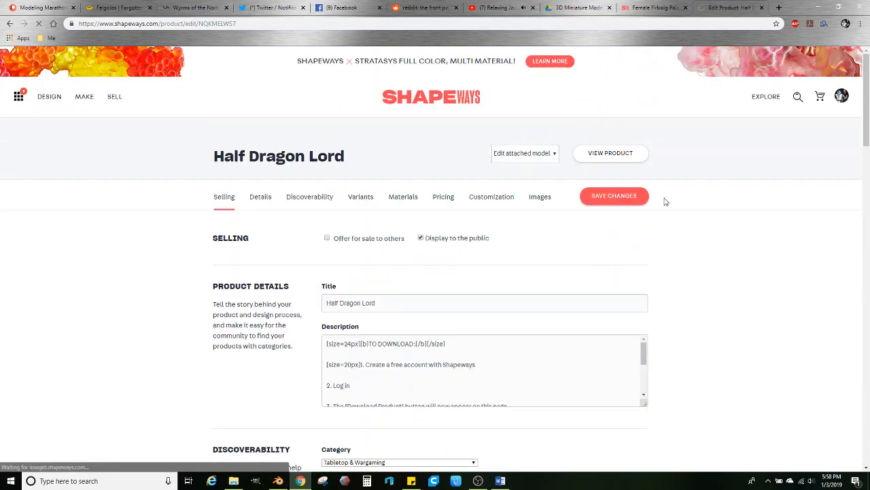
left_click(606, 157)
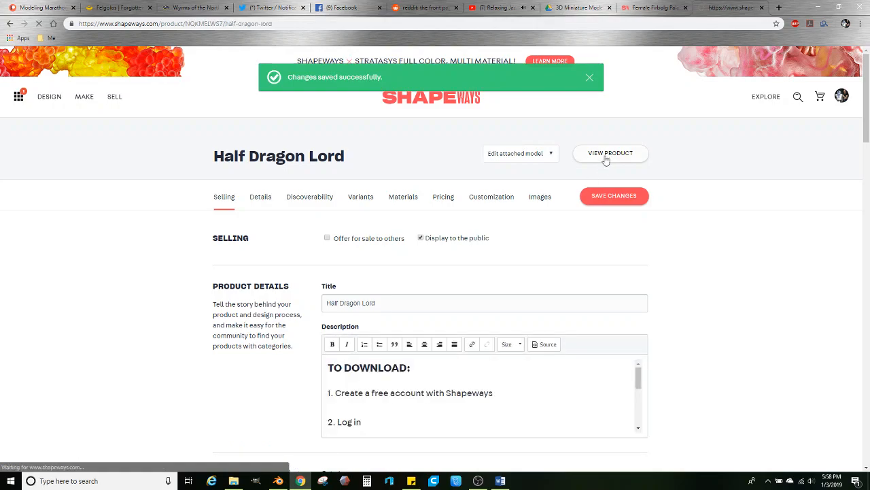
- Comment "Firbolg Paladin!" on the Female Firbolg Paladin product page
left_click(640, 6)
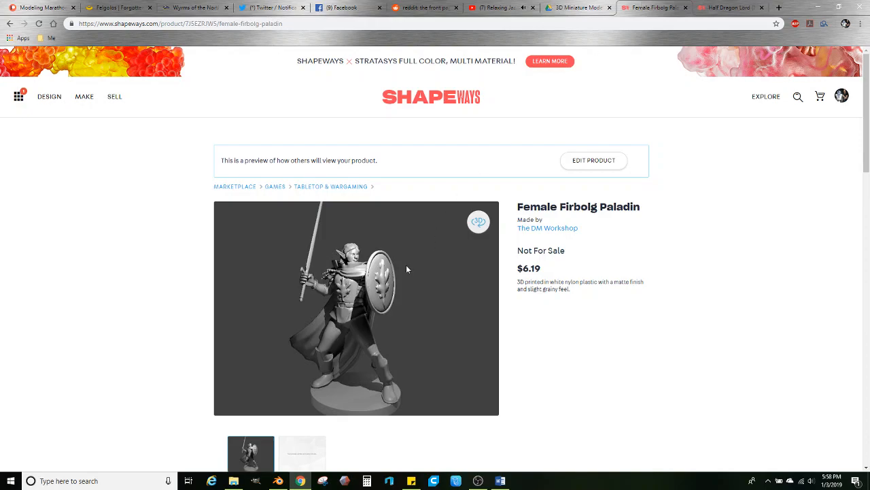
scroll(358, 305, "down", 15)
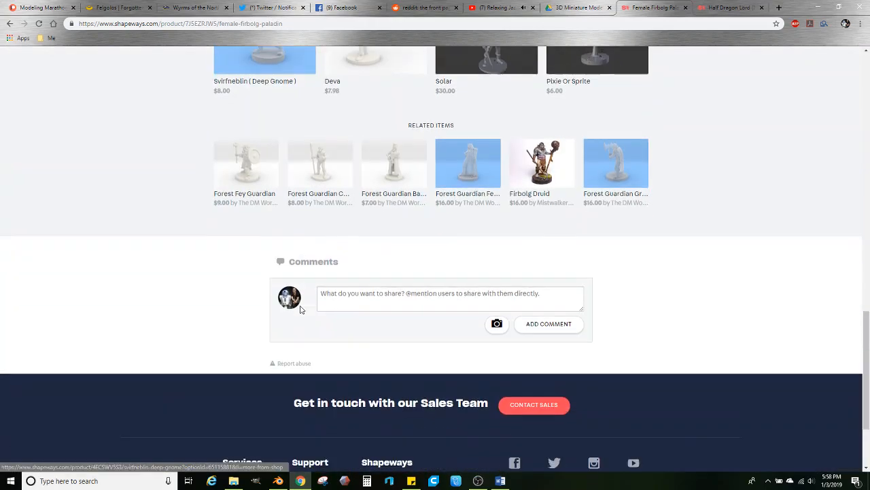
scroll(300, 309, "down", 2)
left_click(374, 170)
type("Firbolg")
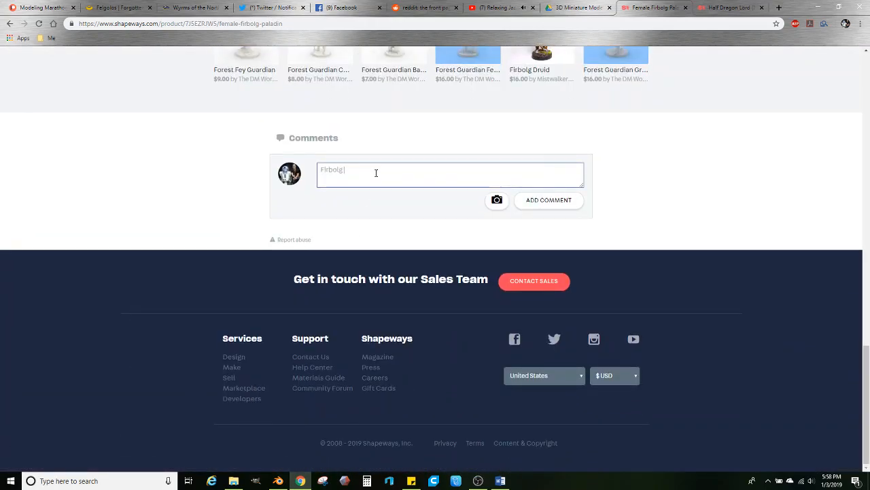
type(" Paladin!")
- Post the comment "Half Dragon Lord!" on the Half Dragon Lord product page
left_click(732, 7)
scroll(333, 325, "down", 15)
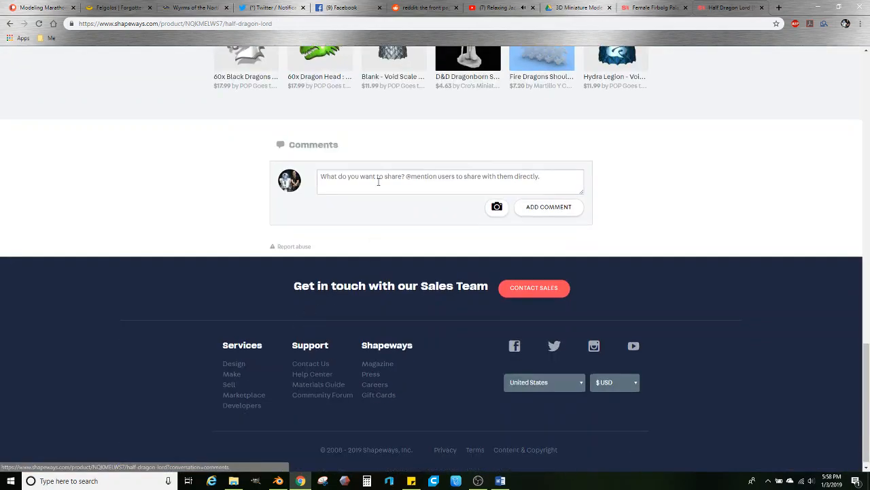
left_click(379, 182)
type("Half Dragon Lord!")
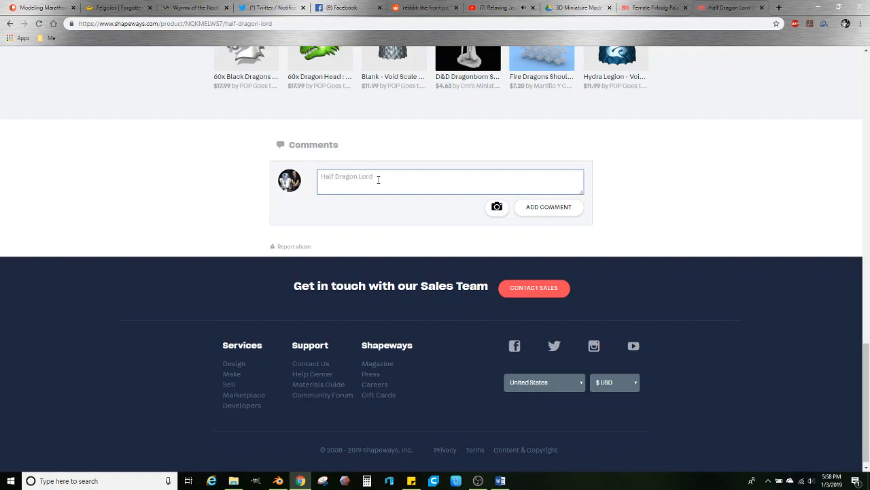
left_click(559, 209)
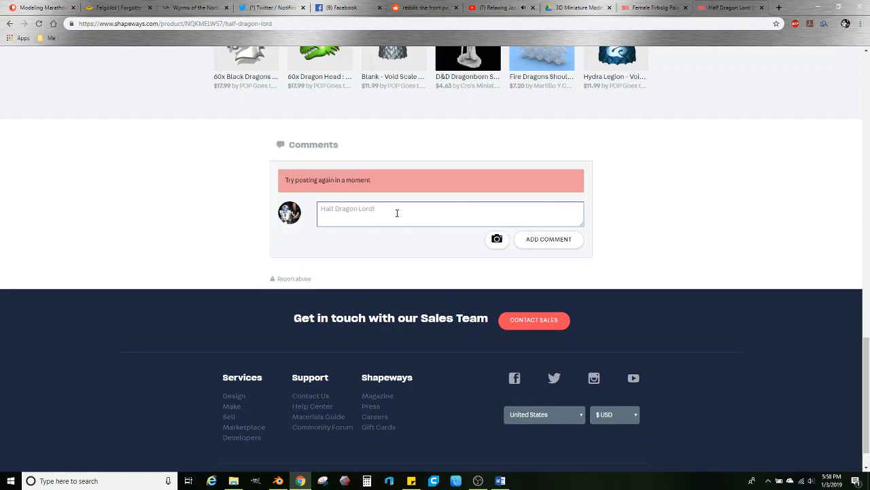
left_click(527, 243)
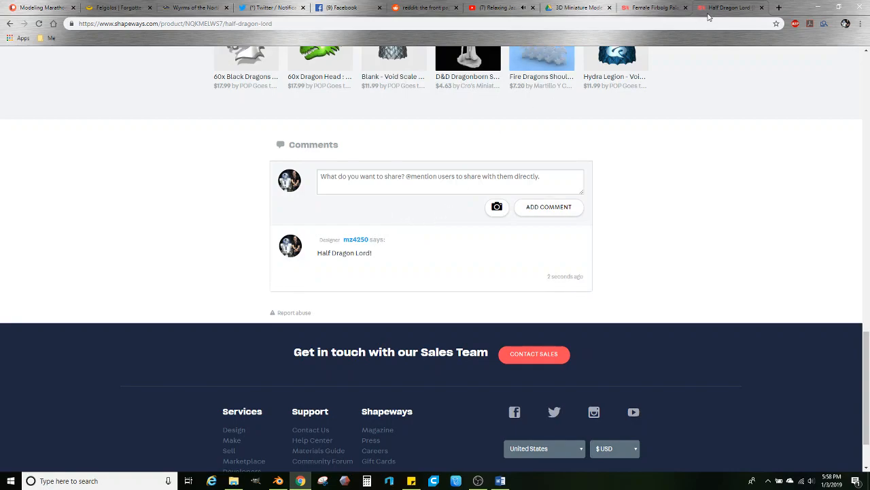
- Review the Half Dragon Lord product page's picture, description and tags, then switch to OBS
scroll(665, 162, "up", 2)
scroll(665, 162, "up", 12)
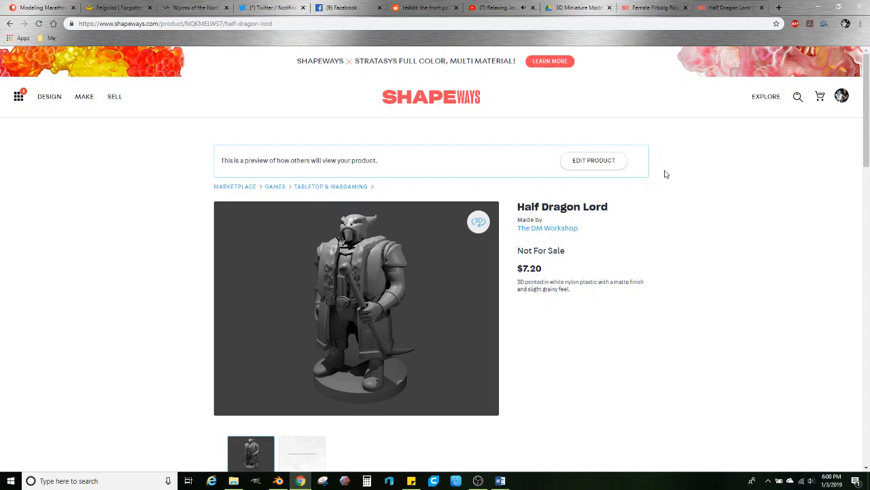
scroll(147, 242, "down", 6)
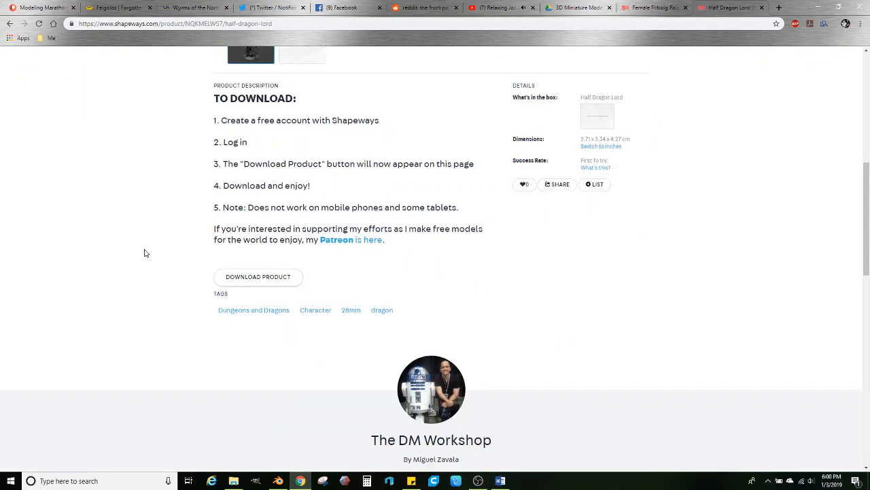
scroll(144, 253, "up", 6)
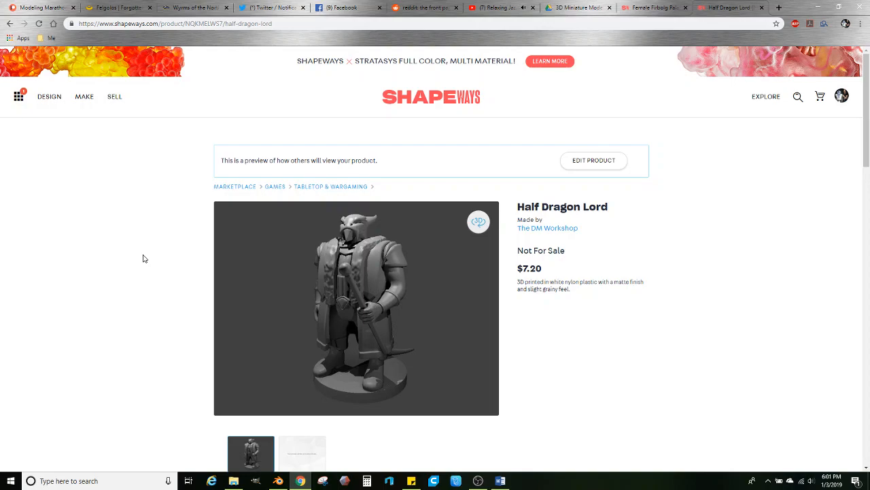
left_click(479, 481)
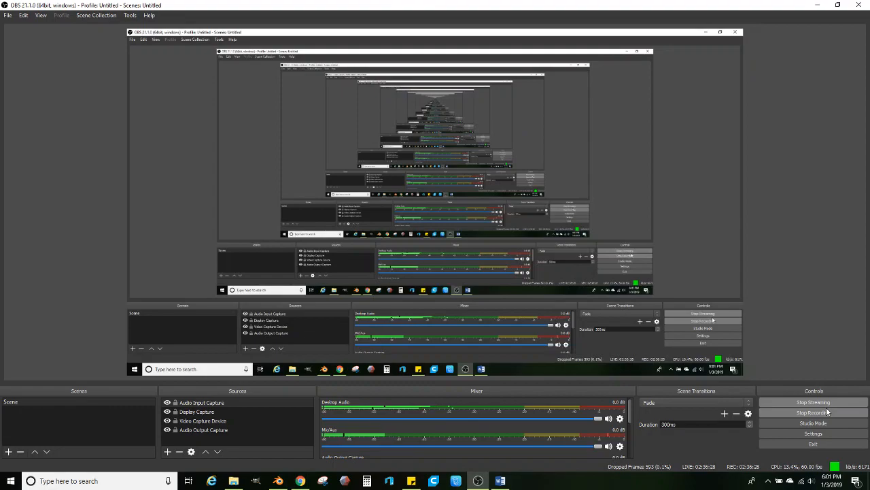